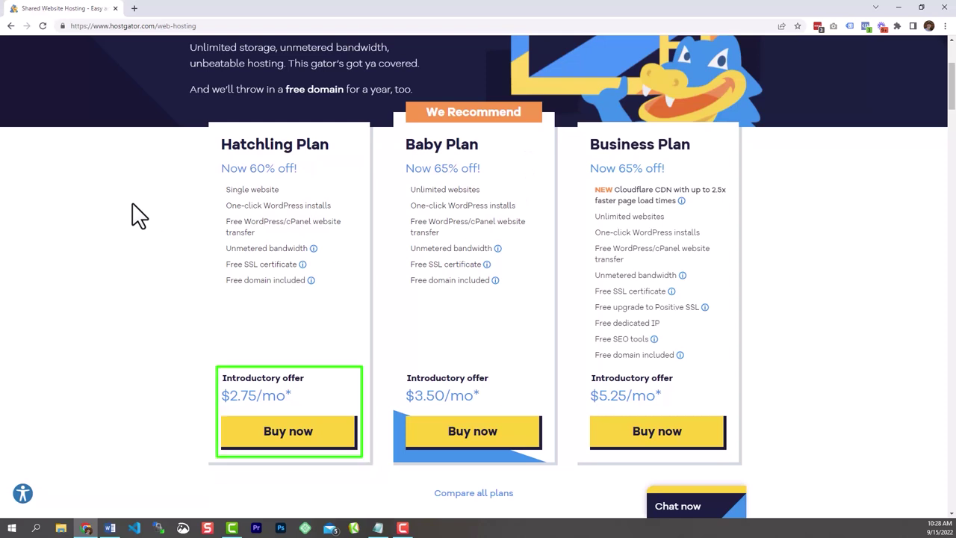
- Start the Hatchling plan checkout with Register a New Domain chosen over I Already Own
{"action": "left_click", "coordinate": [287, 437]}
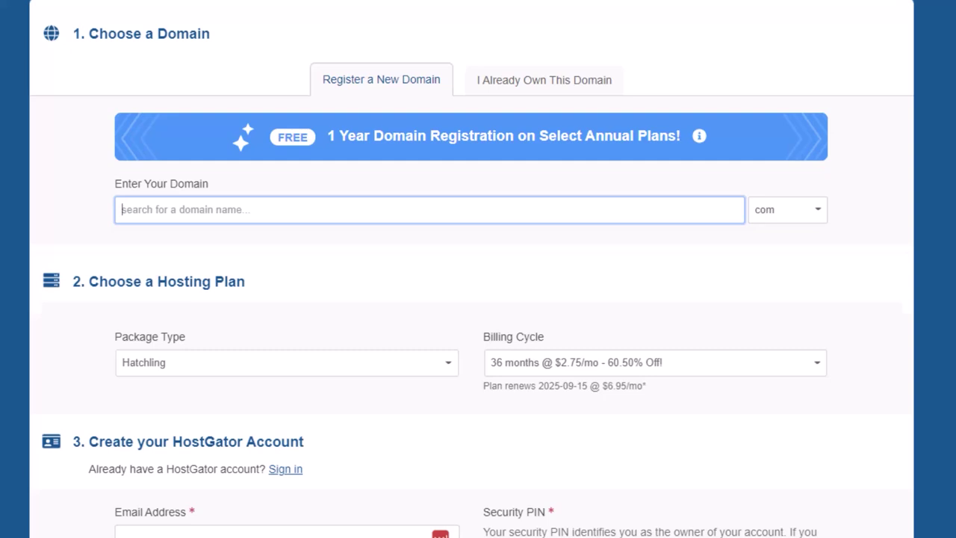
{"action": "left_click", "coordinate": [526, 93]}
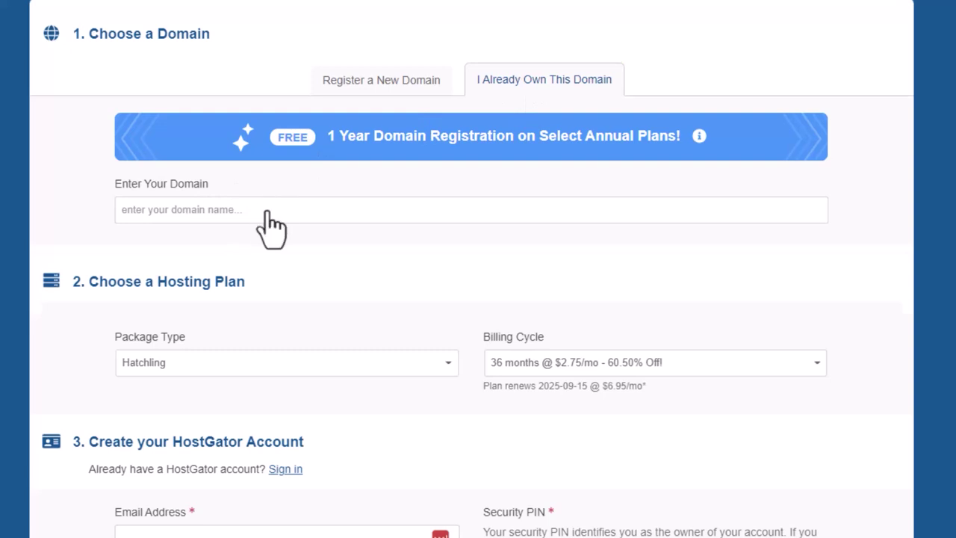
{"action": "left_click", "coordinate": [361, 84]}
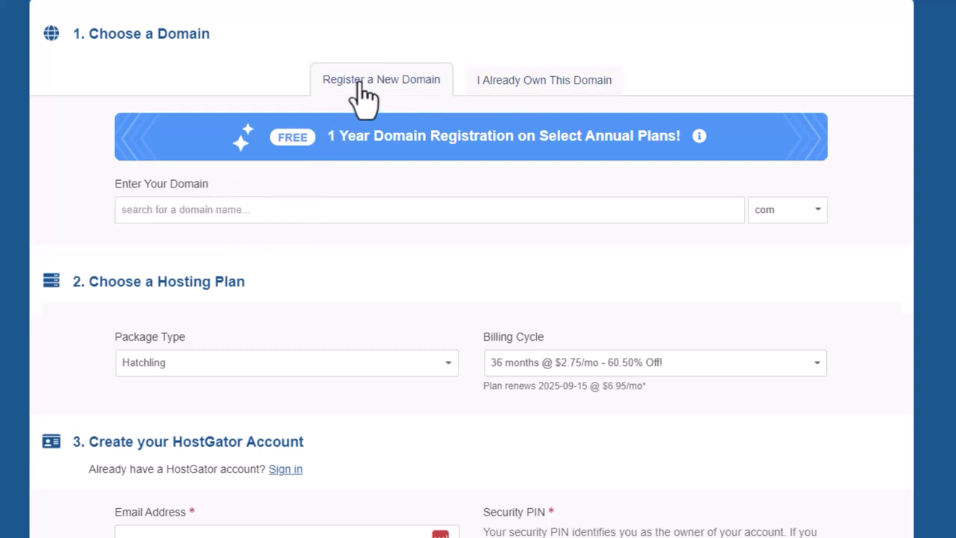
{"action": "left_click", "coordinate": [262, 210]}
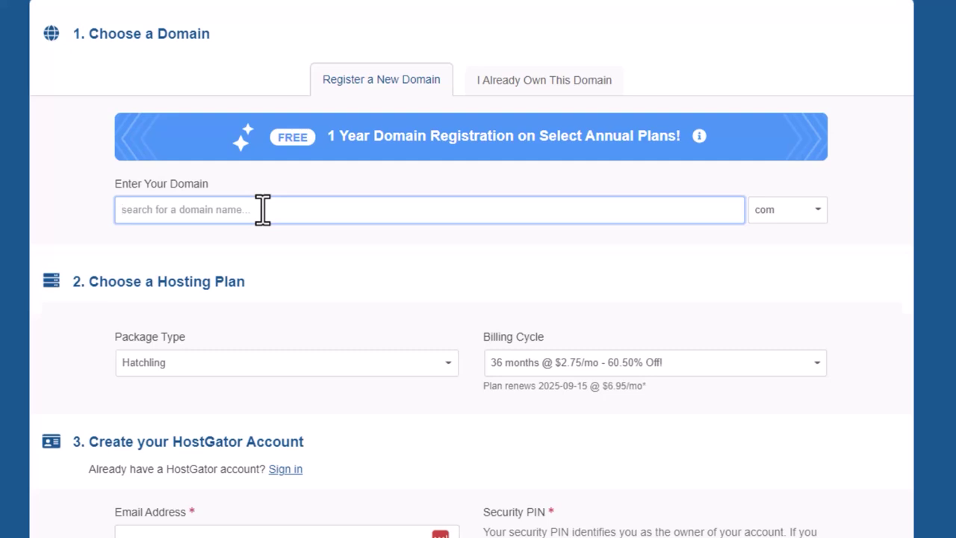
- Enter thenonprofitwebsite as the domain name and keep the .com extension
{"action": "type", "text": "thenonprofitwebsite"}
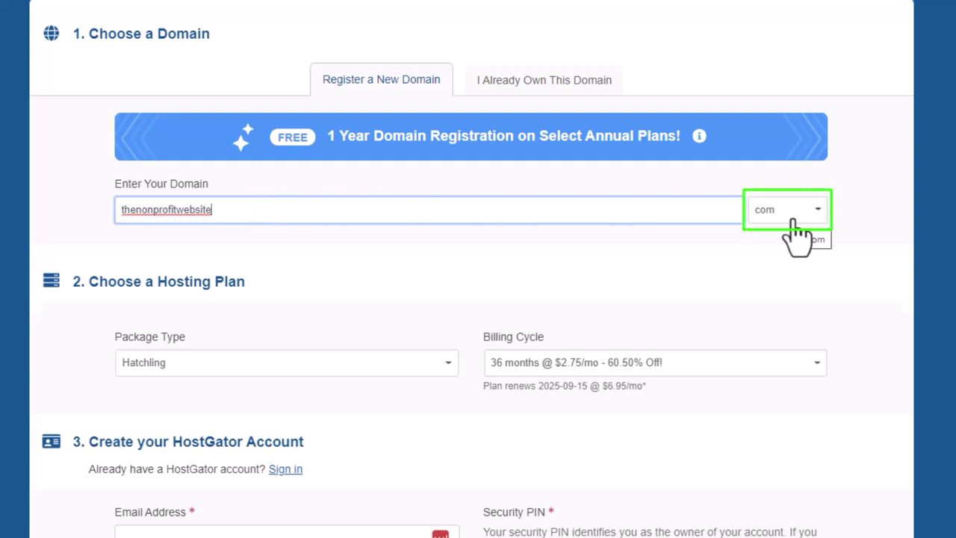
{"action": "left_click", "coordinate": [796, 238]}
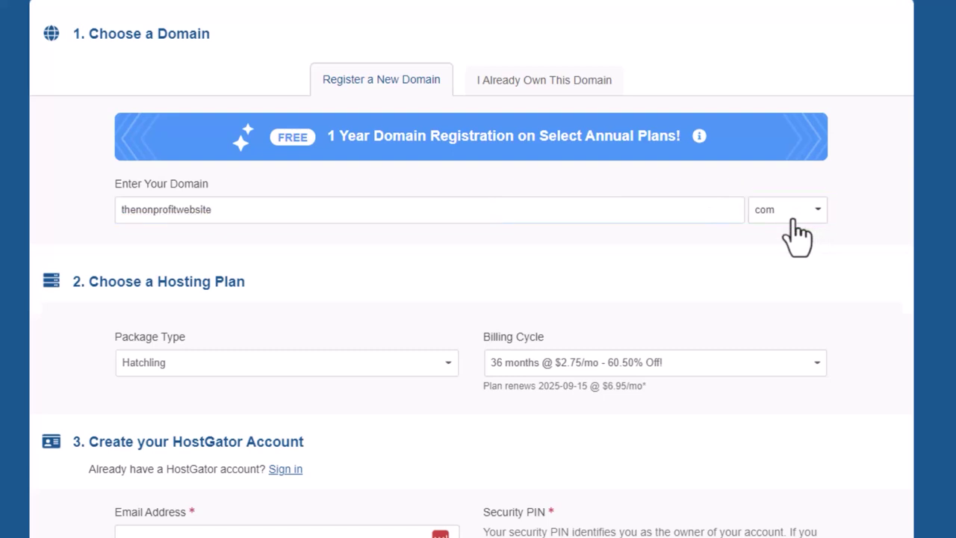
{"action": "left_click", "coordinate": [795, 216]}
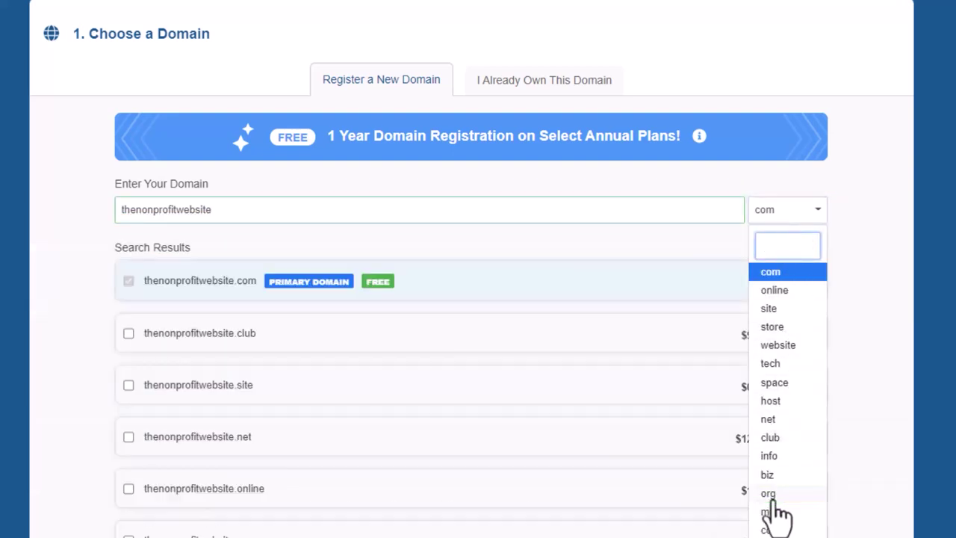
{"action": "left_click", "coordinate": [773, 275]}
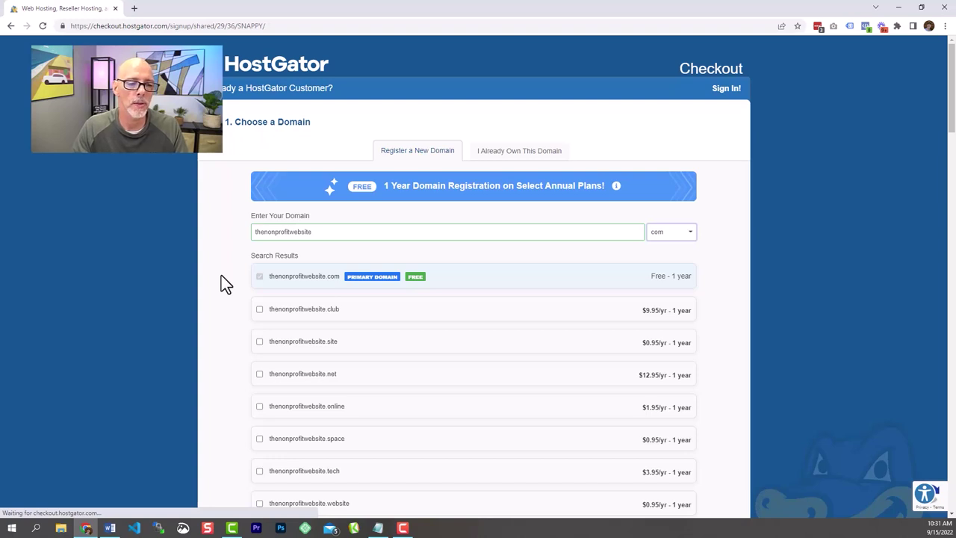
- Uncheck Add Domain Privacy for thenonprofitwebsite.com
{"action": "scroll", "coordinate": [221, 276], "scroll_direction": "down", "scroll_amount": 2}
{"action": "scroll", "coordinate": [221, 275], "scroll_direction": "down", "scroll_amount": 6}
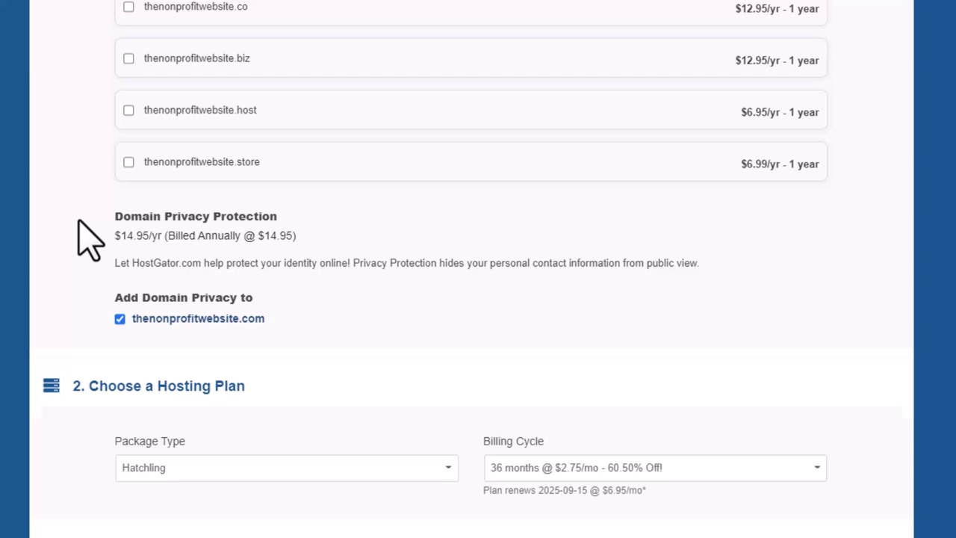
{"action": "key", "text": "space"}
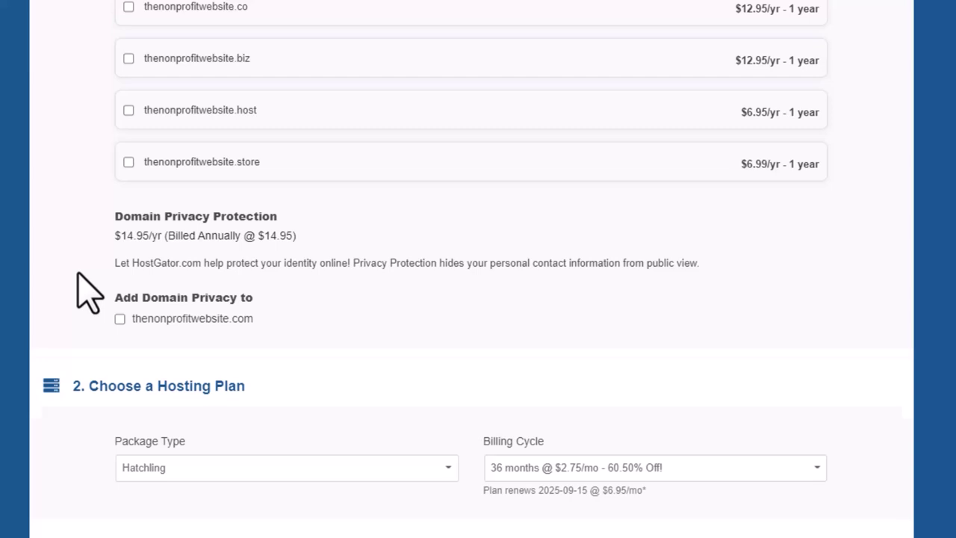
{"action": "scroll", "coordinate": [77, 343], "scroll_direction": "down", "scroll_amount": 5}
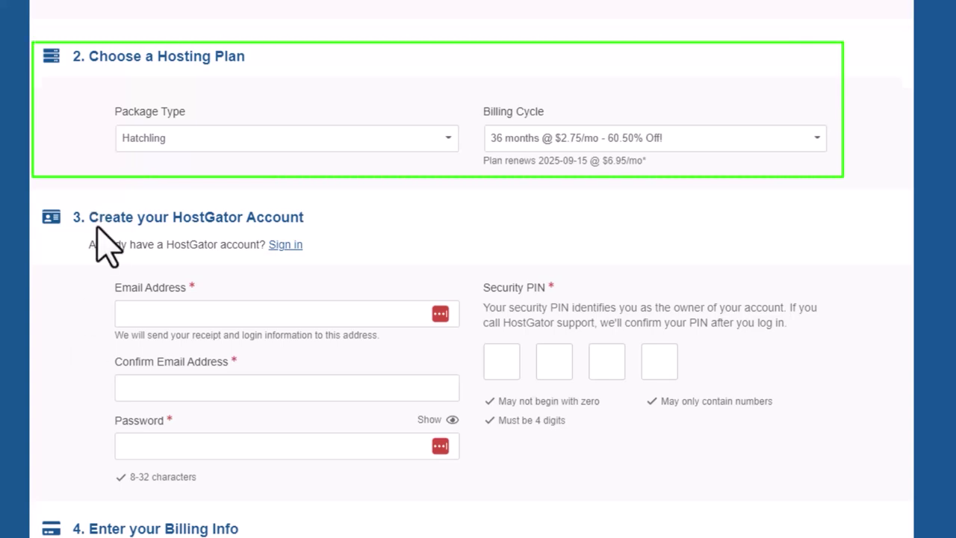
- Confirm Hatchling as the package type and 36 months as the billing cycle
{"action": "left_click", "coordinate": [233, 144]}
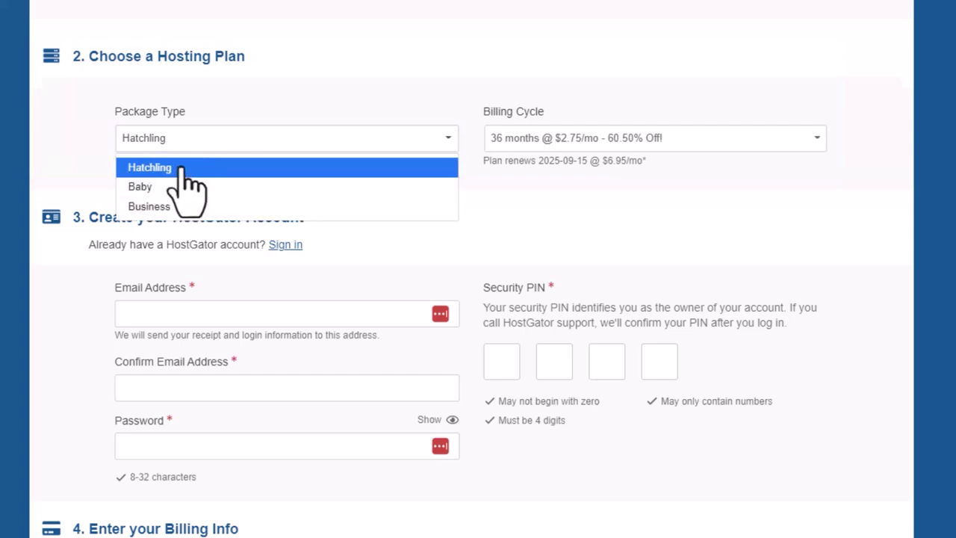
{"action": "left_click", "coordinate": [181, 169]}
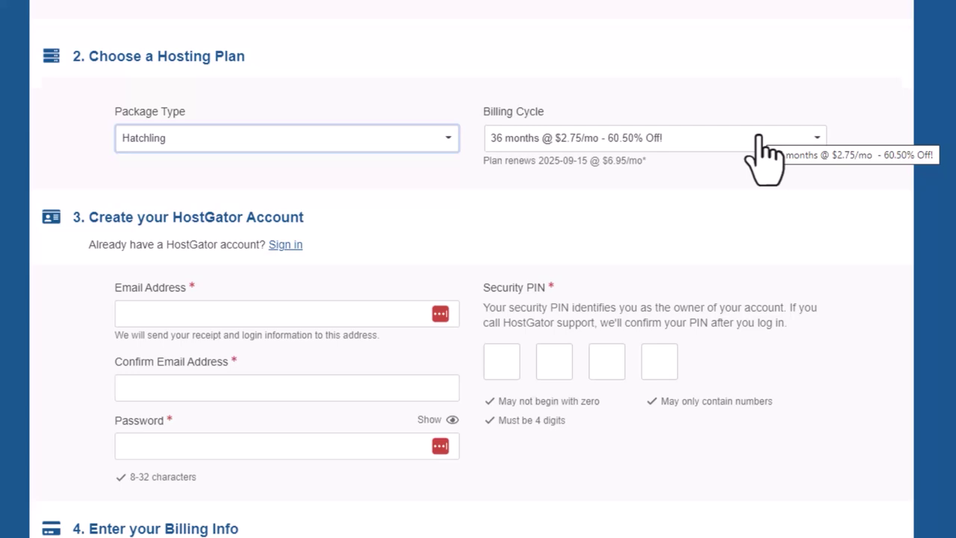
{"action": "left_click", "coordinate": [756, 139]}
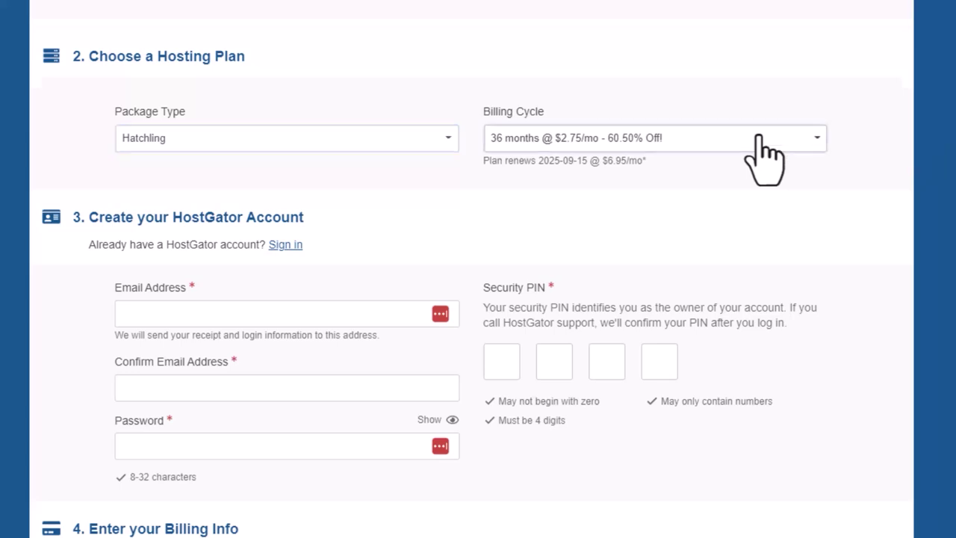
{"action": "left_click", "coordinate": [637, 225]}
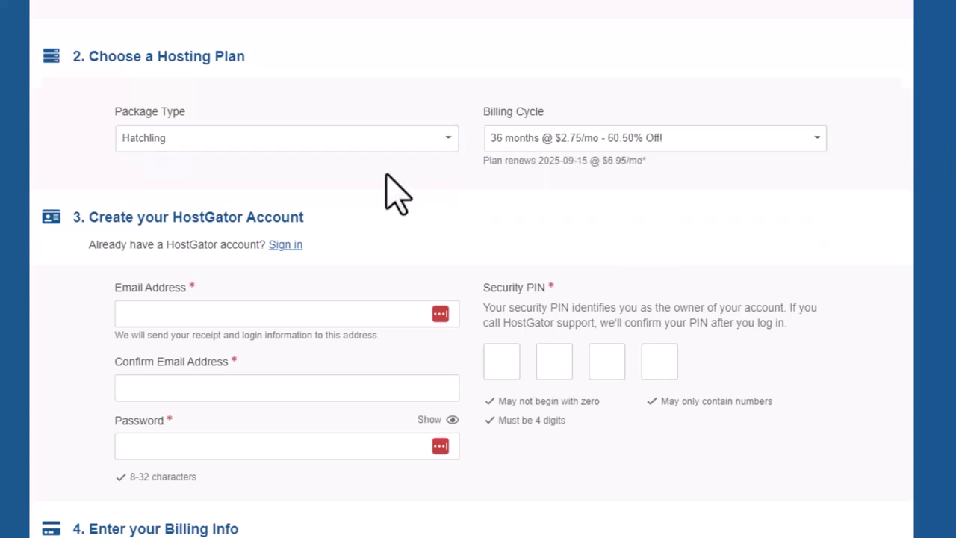
{"action": "scroll", "coordinate": [386, 187], "scroll_direction": "down", "scroll_amount": 3}
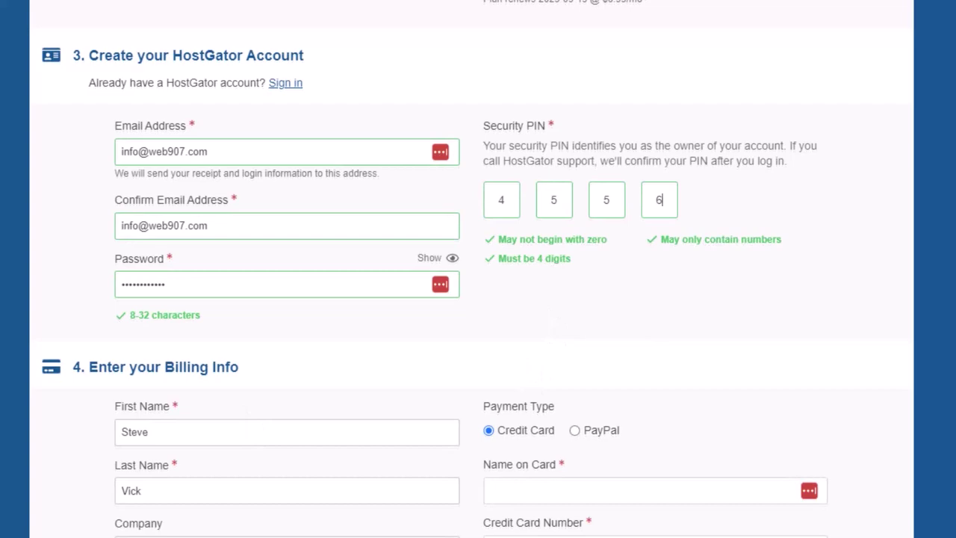
- Add a period to the end of the billing street address
{"action": "scroll", "coordinate": [478, 299], "scroll_direction": "down", "scroll_amount": 5}
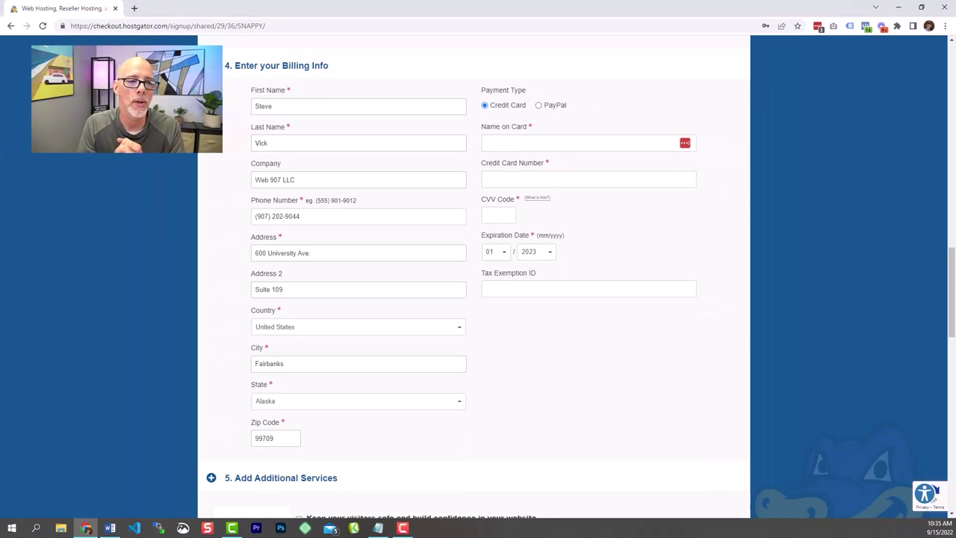
{"action": "type", "text": "."}
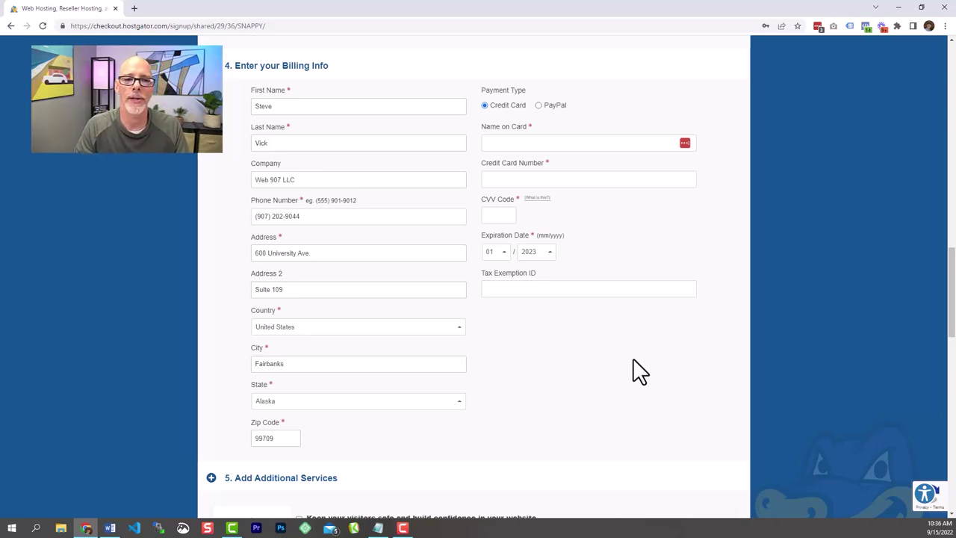
{"action": "scroll", "coordinate": [615, 369], "scroll_direction": "down", "scroll_amount": 2}
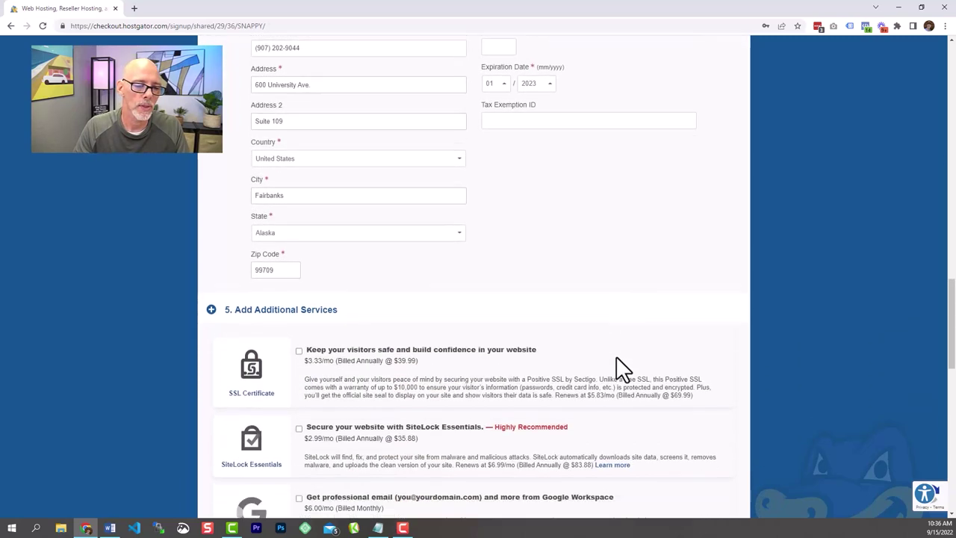
{"action": "scroll", "coordinate": [620, 369], "scroll_direction": "down", "scroll_amount": 3}
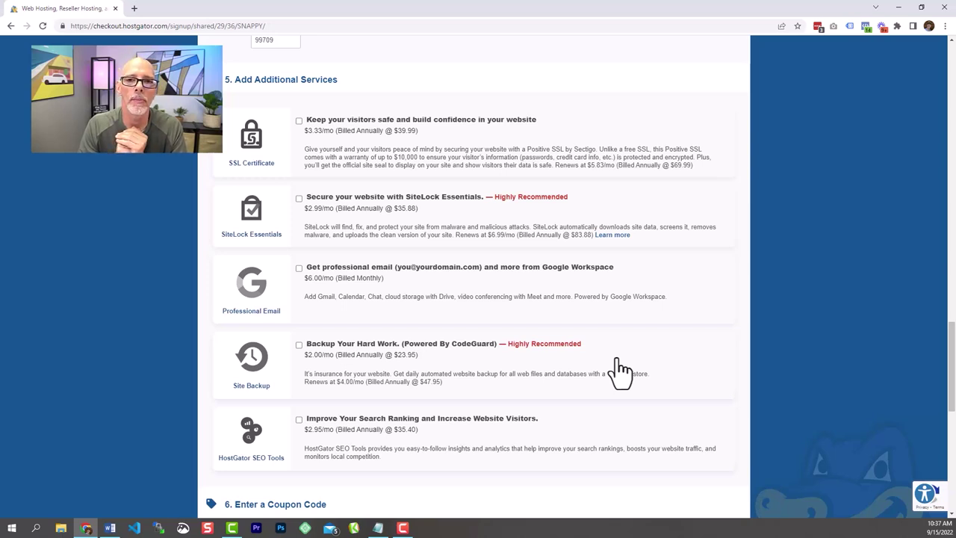
{"action": "scroll", "coordinate": [198, 292], "scroll_direction": "down", "scroll_amount": 4}
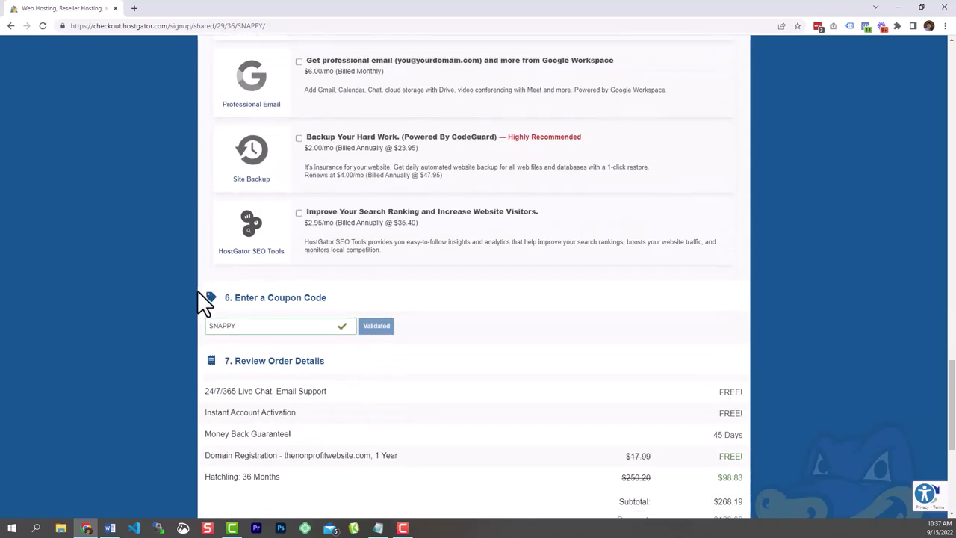
{"action": "scroll", "coordinate": [197, 292], "scroll_direction": "down", "scroll_amount": 2}
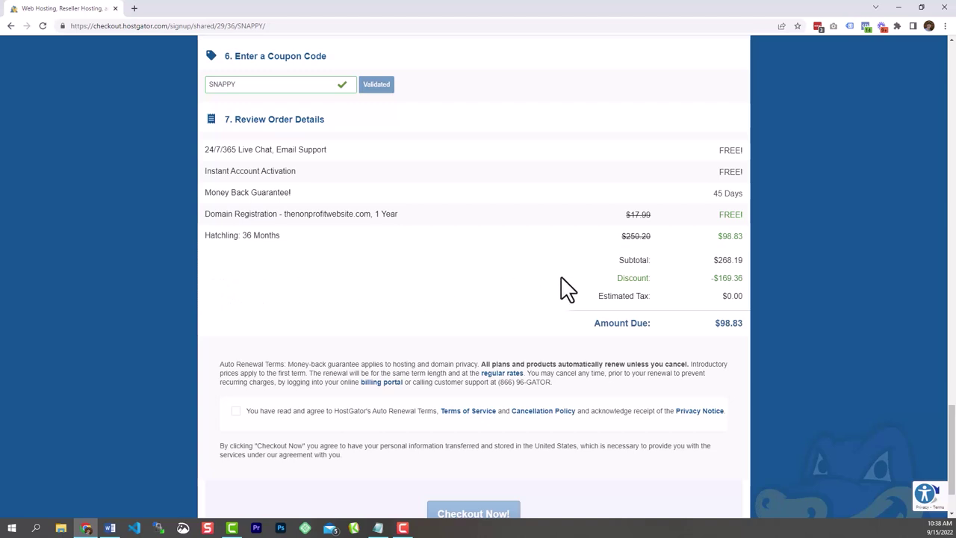
- Agree to the auto-renewal terms and submit the order with Checkout Now
{"action": "scroll", "coordinate": [566, 288], "scroll_direction": "down", "scroll_amount": 1}
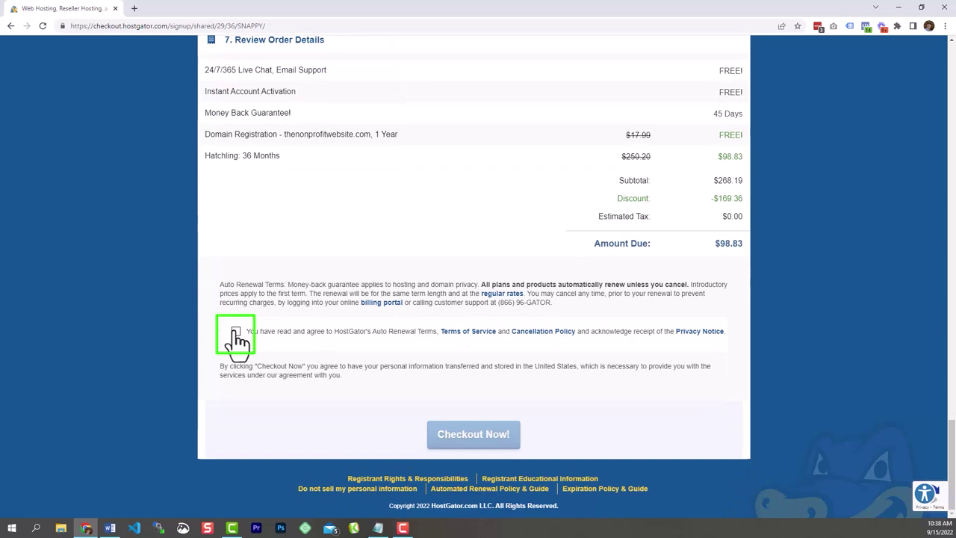
{"action": "left_click", "coordinate": [235, 332]}
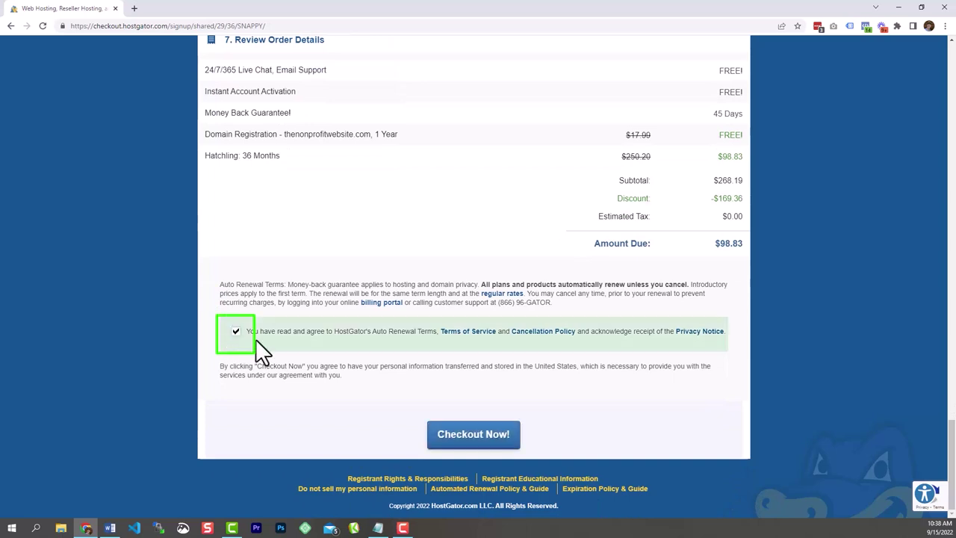
{"action": "left_click", "coordinate": [472, 436]}
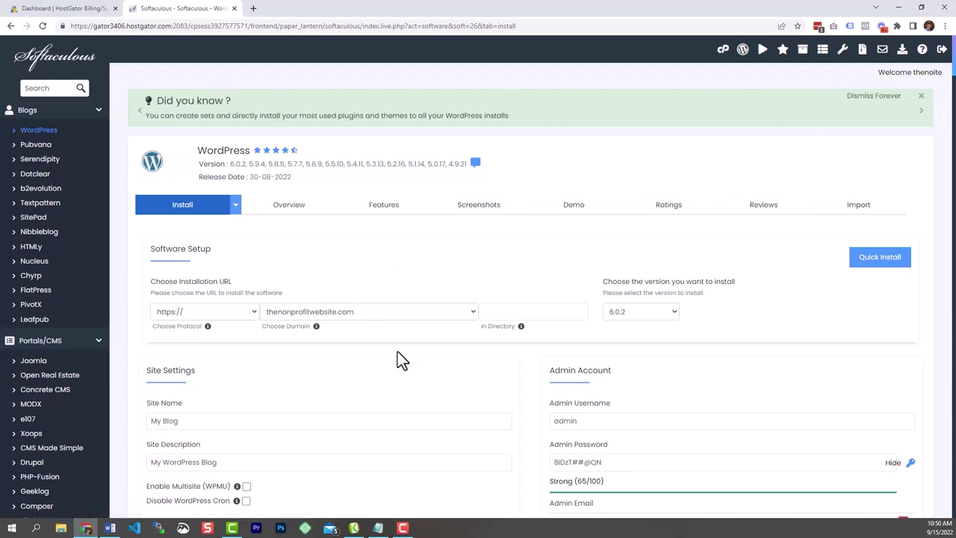
{"action": "left_click", "coordinate": [340, 462]}
{"action": "left_click", "coordinate": [327, 373]}
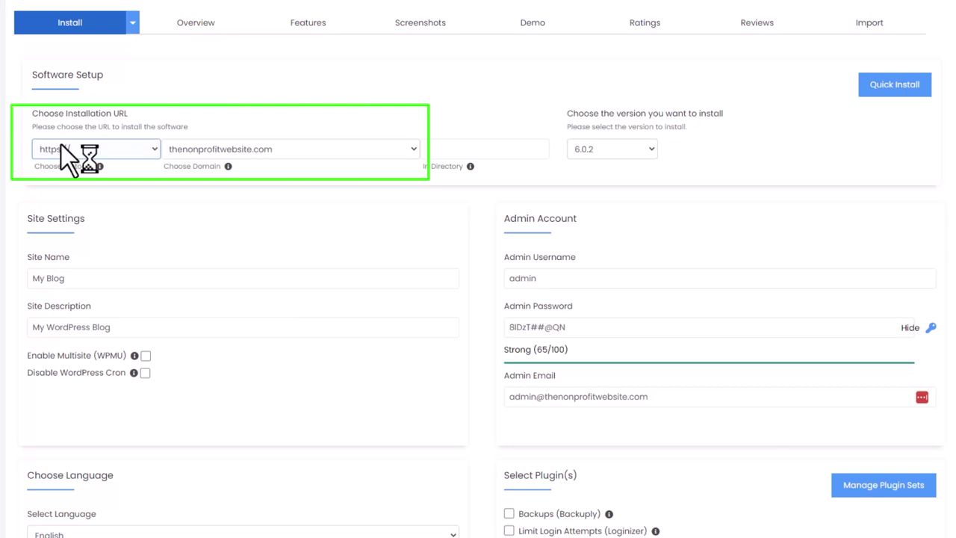
{"action": "left_click", "coordinate": [119, 153]}
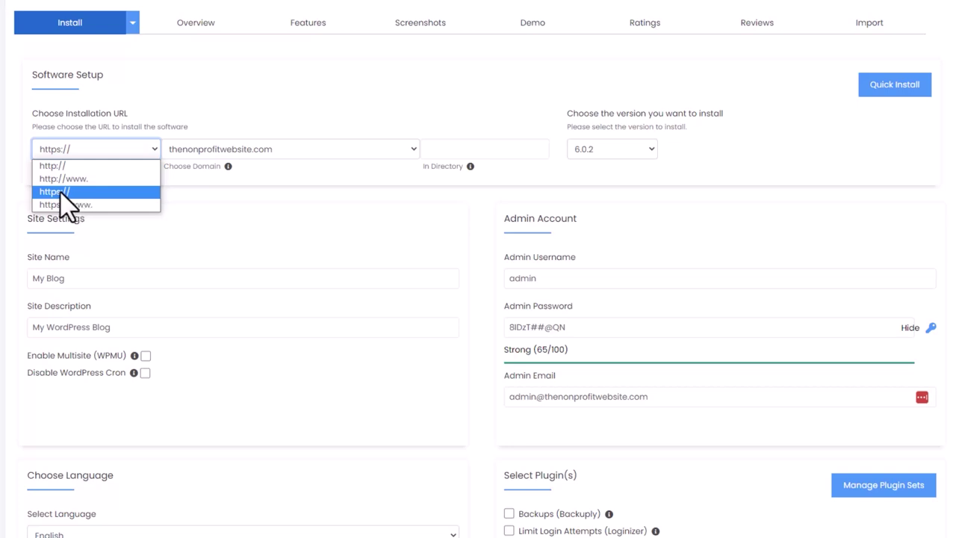
{"action": "left_click", "coordinate": [59, 193]}
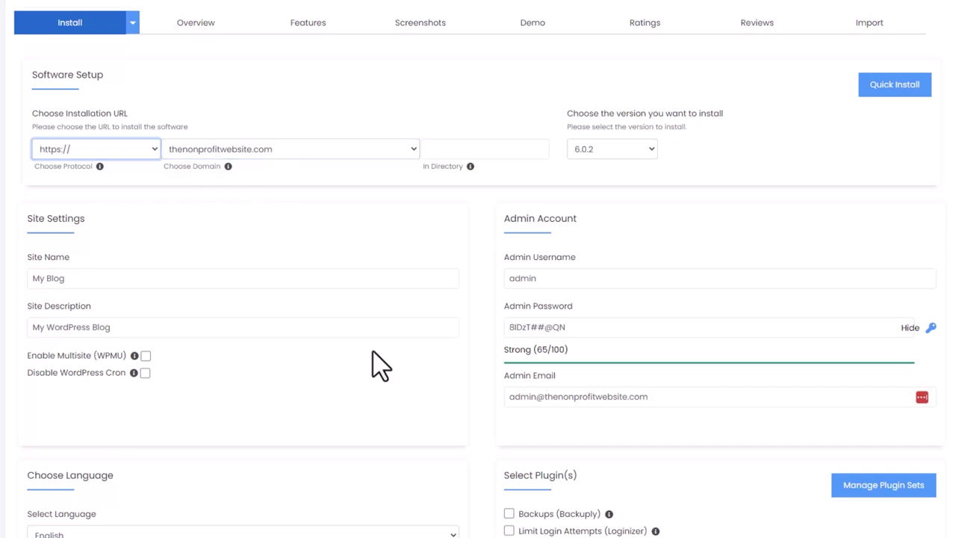
- Replace the site name 'My Blog' with 'The Nonprofit Website'
{"action": "scroll", "coordinate": [371, 363], "scroll_direction": "down", "scroll_amount": 1}
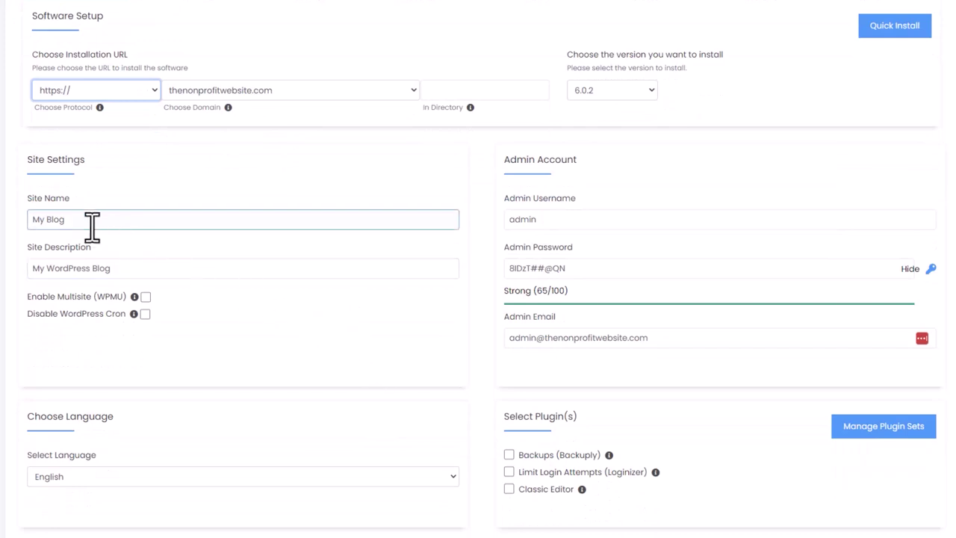
{"action": "left_click_drag", "start_coordinate": [79, 224], "coordinate": [22, 230]}
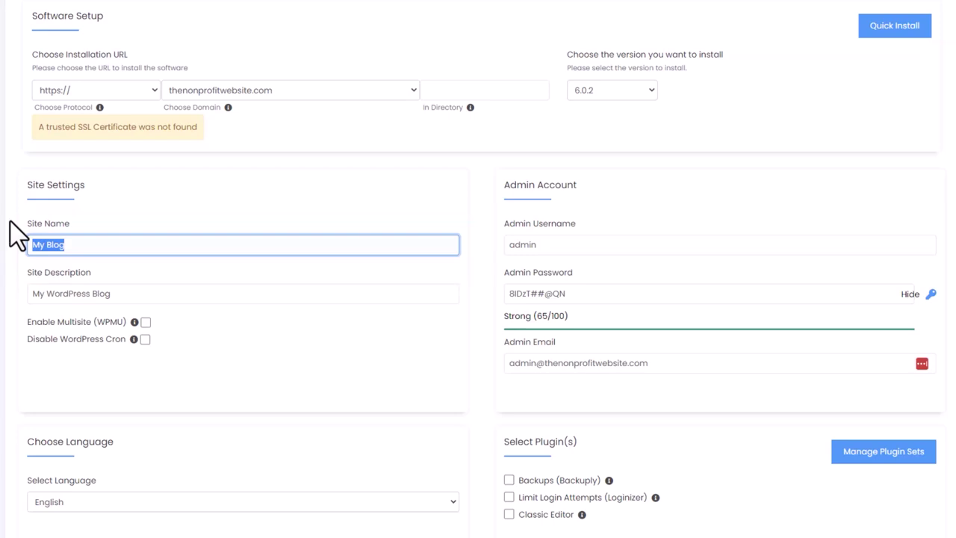
{"action": "type", "text": "The Nonprofit Website"}
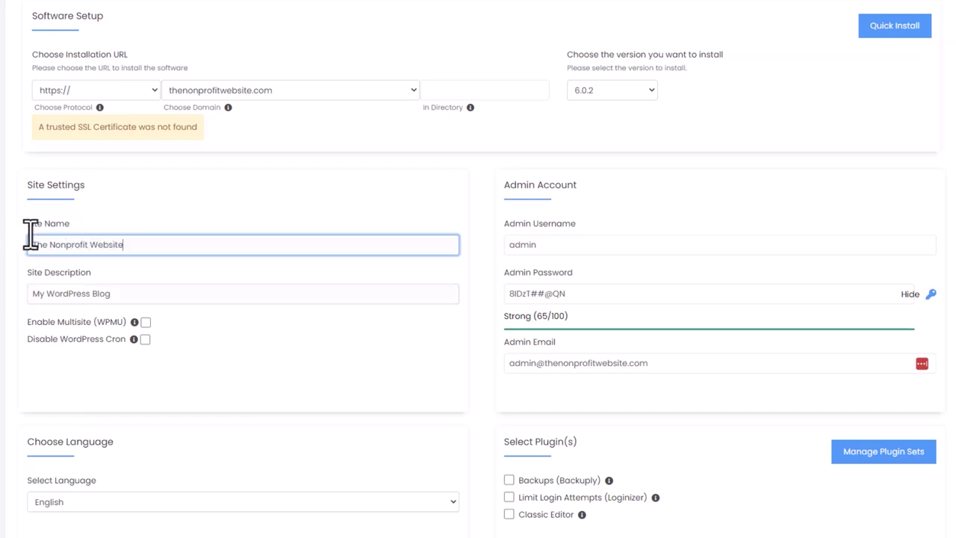
- Change the site description to 'Example of a Nonprofit Website'
{"action": "left_click", "coordinate": [114, 293]}
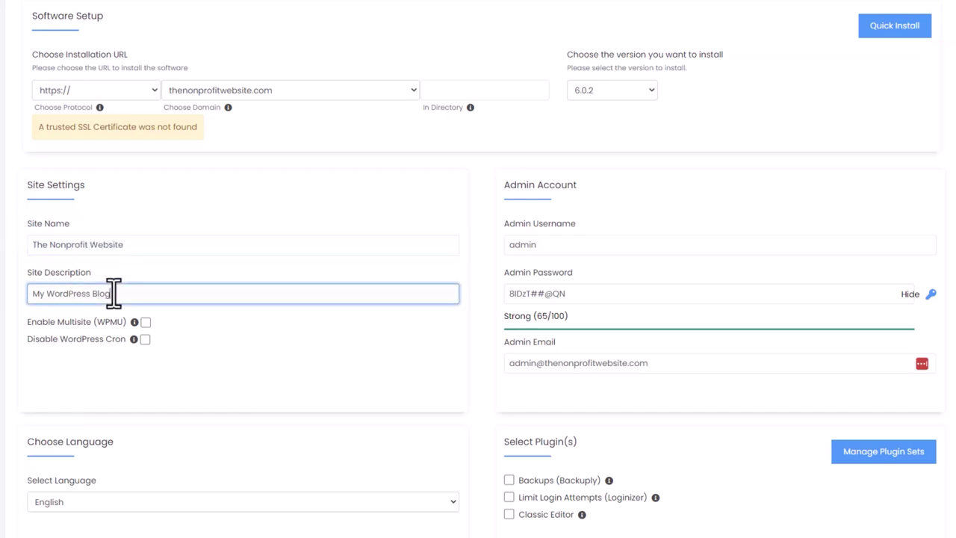
{"action": "key", "text": "BackSpace"}
{"action": "key", "text": "BackSpace"}
{"action": "key", "text": "BackSpace"}
{"action": "key", "text": "BackSpace"}
{"action": "key", "text": "BackSpace"}
{"action": "key", "text": "BackSpace"}
{"action": "key", "text": "BackSpace"}
{"action": "key", "text": "BackSpace"}
{"action": "key", "text": "BackSpace"}
{"action": "key", "text": "BackSpace"}
{"action": "key", "text": "BackSpace"}
{"action": "key", "text": "BackSpace"}
{"action": "key", "text": "BackSpace"}
{"action": "key", "text": "BackSpace"}
{"action": "key", "text": "BackSpace"}
{"action": "key", "text": "BackSpace"}
{"action": "key", "text": "BackSpace"}
{"action": "type", "text": "Example of a Nonprofit"}
{"action": "key", "text": "BackSpace"}
{"action": "key", "text": "BackSpace"}
{"action": "key", "text": "BackSpace"}
{"action": "key", "text": "BackSpace"}
{"action": "key", "text": "BackSpace"}
{"action": "type", "text": "rofit Website"}
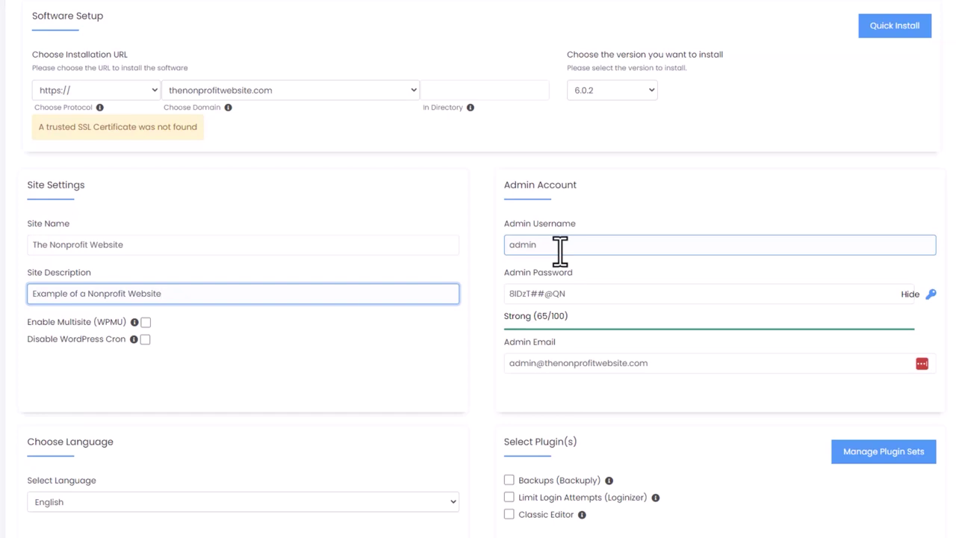
- Append -907 to the admin username, strengthen the admin password, and replace the admin email
{"action": "left_click", "coordinate": [560, 246]}
{"action": "type", "text": "-907"}
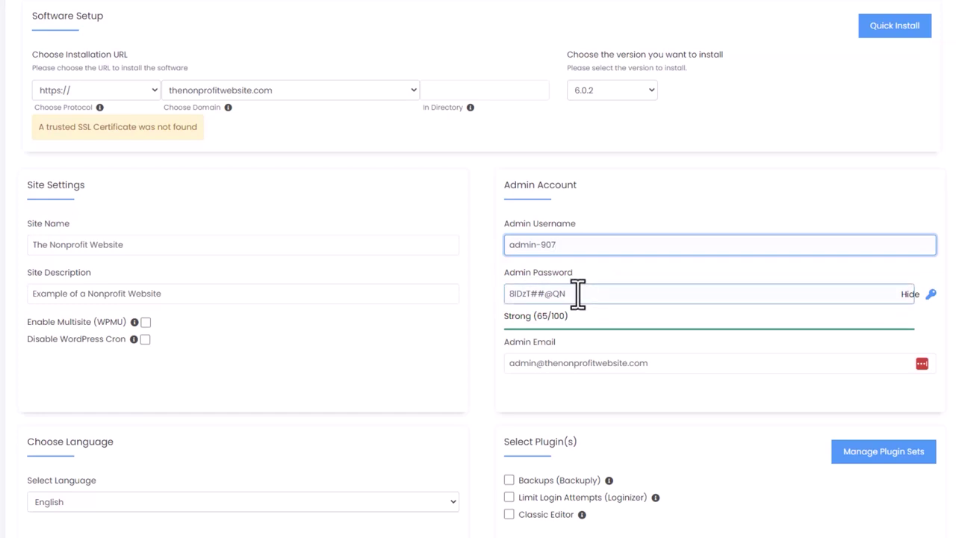
{"action": "left_click", "coordinate": [578, 294]}
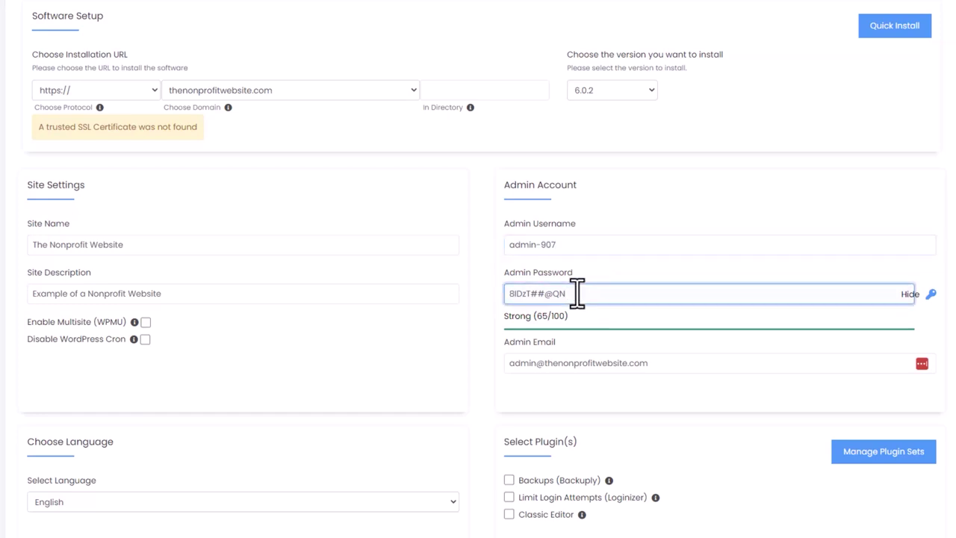
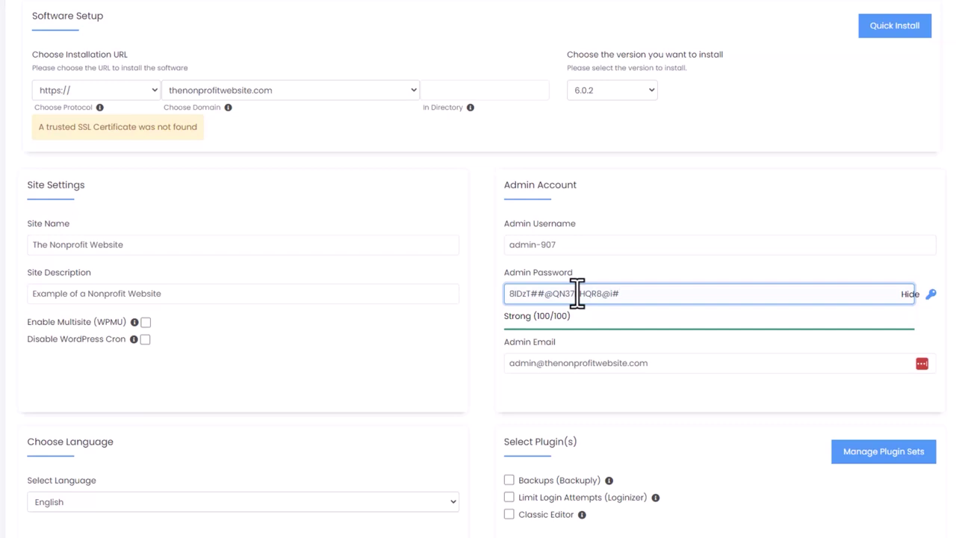
{"action": "key", "text": "Tab"}
{"action": "left_click", "coordinate": [464, 356]}
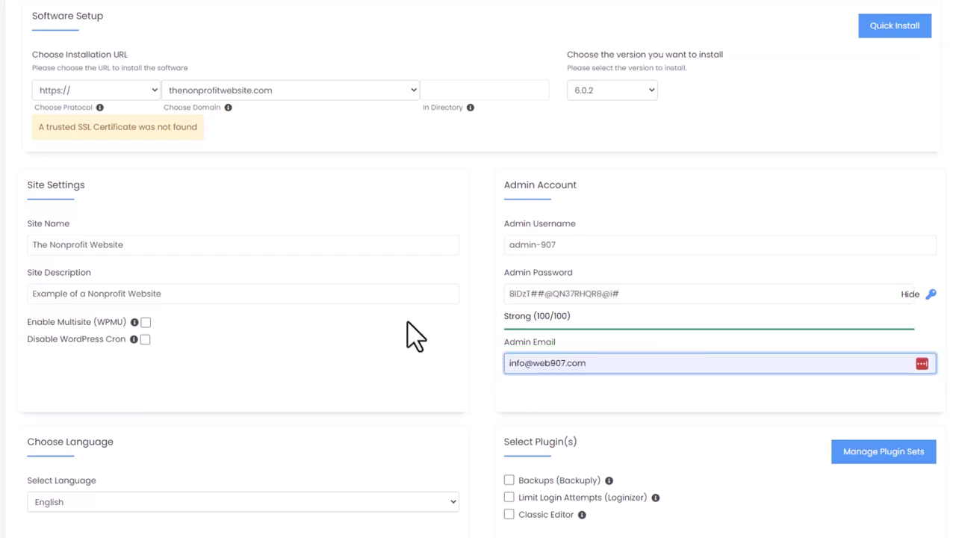
{"action": "left_click", "coordinate": [408, 345]}
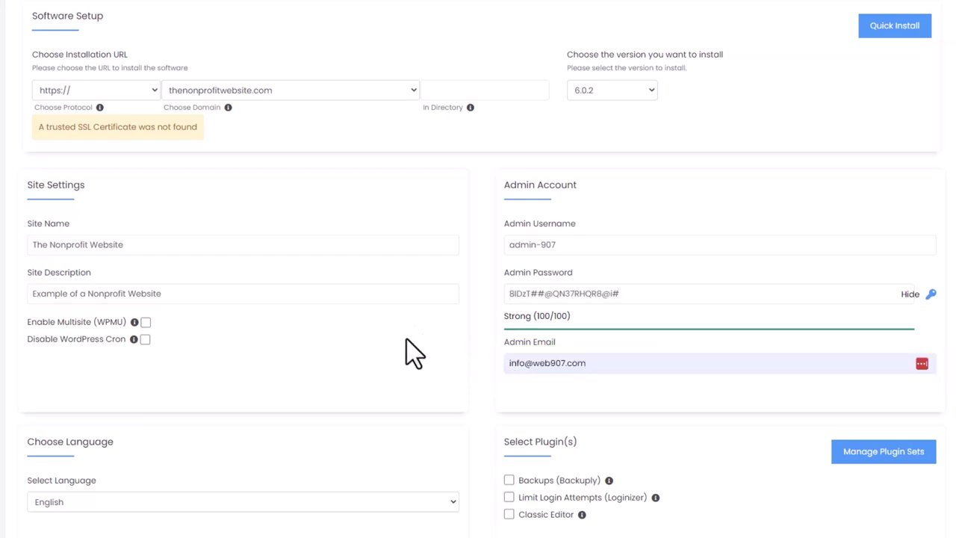
- Keep the default Advanced Options and theme, and install WordPress on thenonprofitwebsite.com
{"action": "scroll", "coordinate": [408, 345], "scroll_direction": "down", "scroll_amount": 3}
{"action": "scroll", "coordinate": [406, 339], "scroll_direction": "down", "scroll_amount": 1}
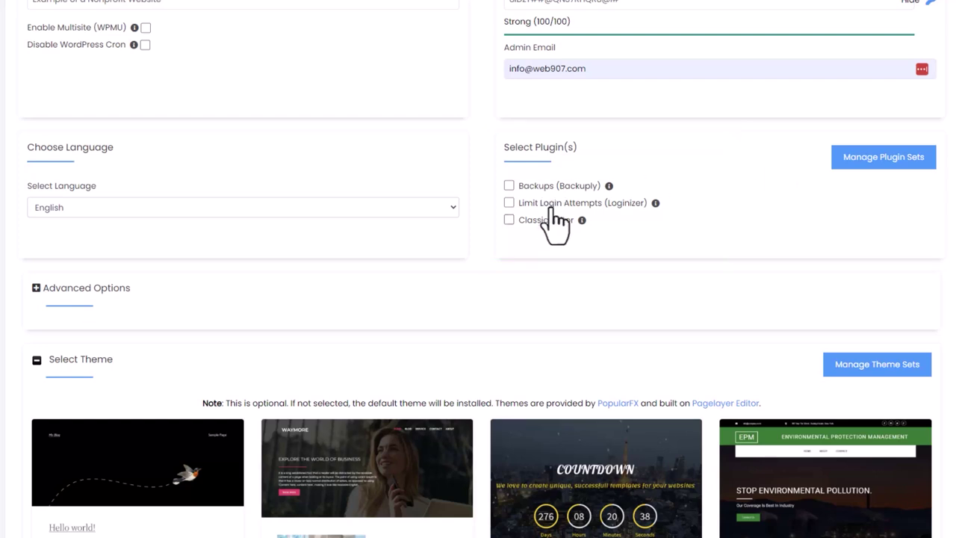
{"action": "scroll", "coordinate": [551, 212], "scroll_direction": "down", "scroll_amount": 2}
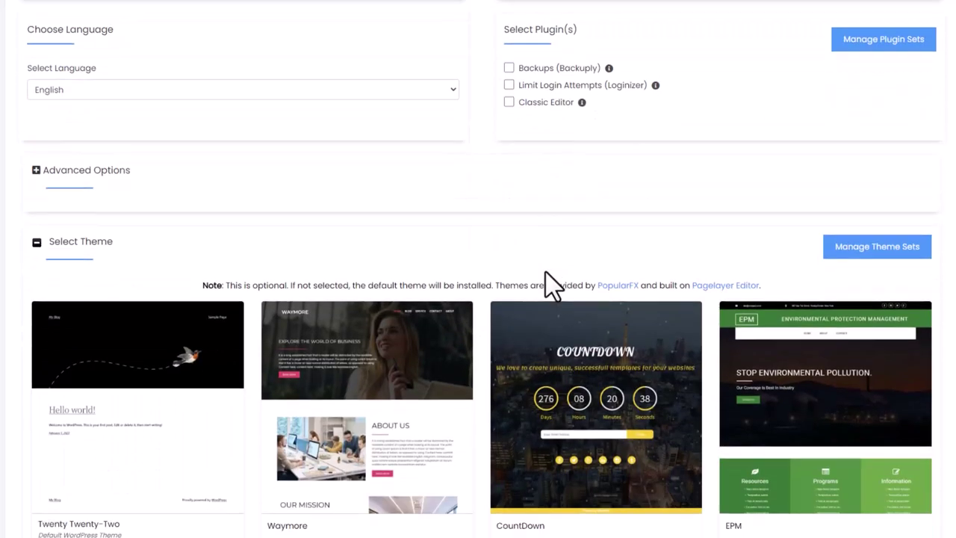
{"action": "left_click", "coordinate": [64, 172]}
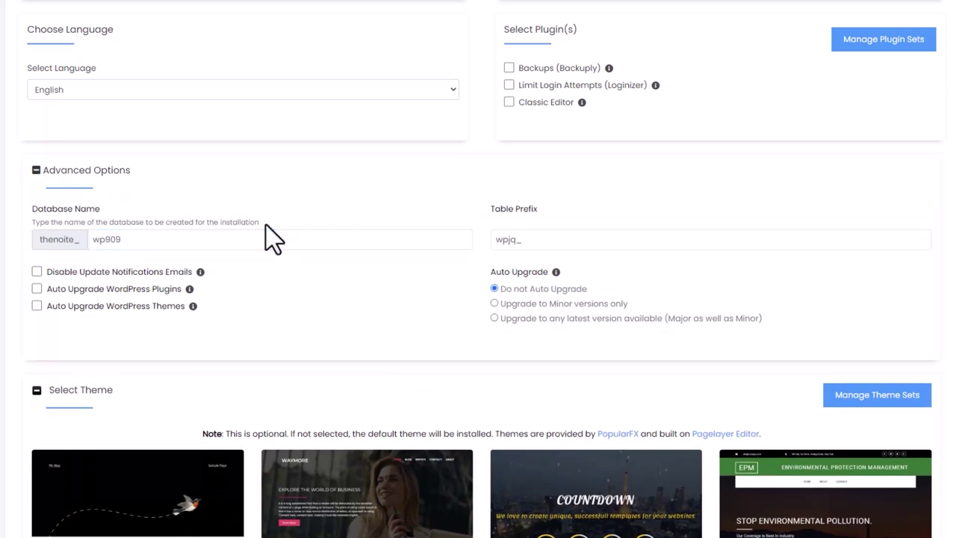
{"action": "left_click", "coordinate": [98, 179]}
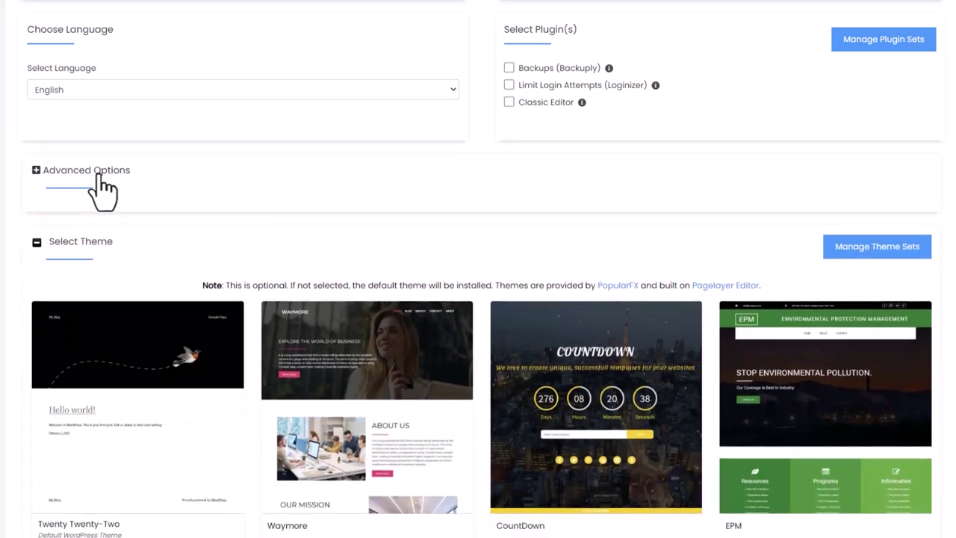
{"action": "scroll", "coordinate": [636, 273], "scroll_direction": "down", "scroll_amount": 2}
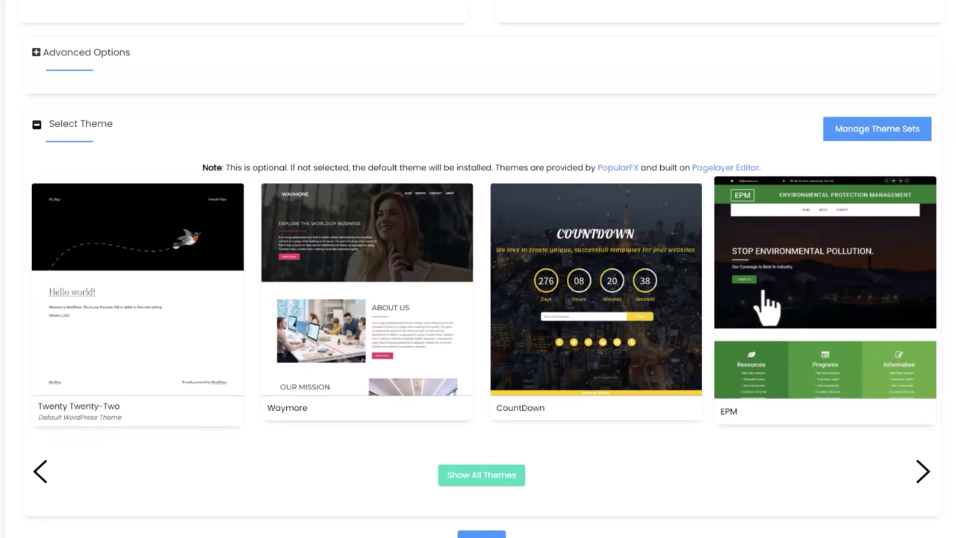
{"action": "scroll", "coordinate": [688, 321], "scroll_direction": "down", "scroll_amount": 4}
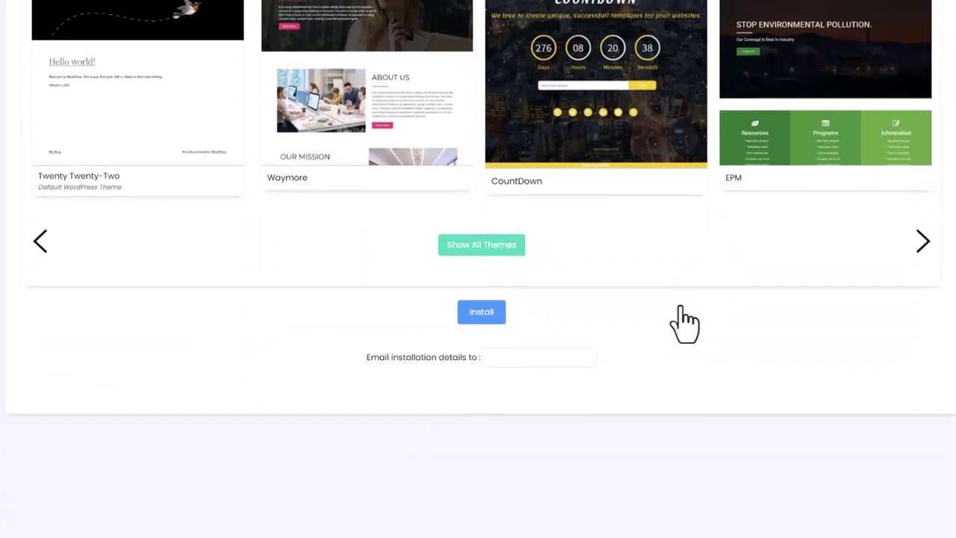
{"action": "left_click", "coordinate": [470, 309]}
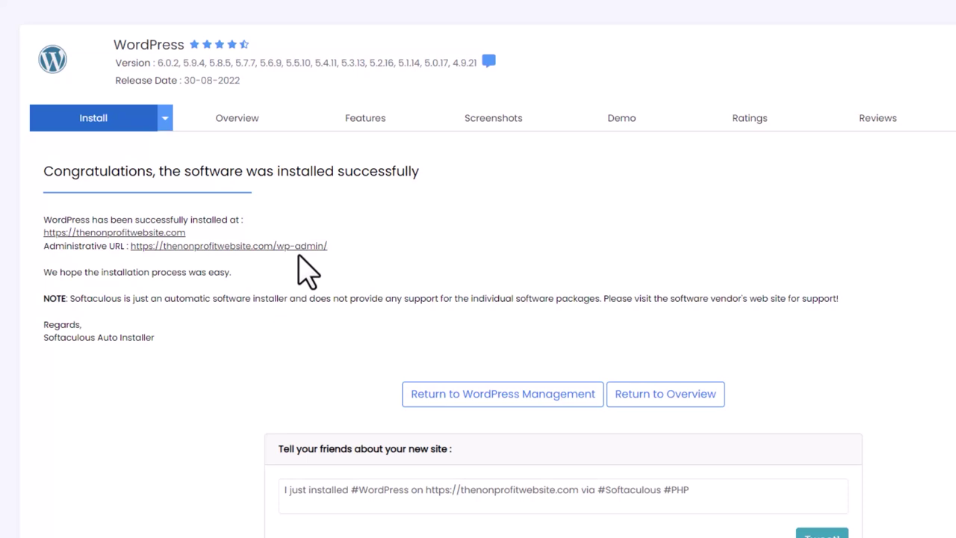
{"action": "right_click", "coordinate": [113, 235]}
{"action": "left_click", "coordinate": [125, 246]}
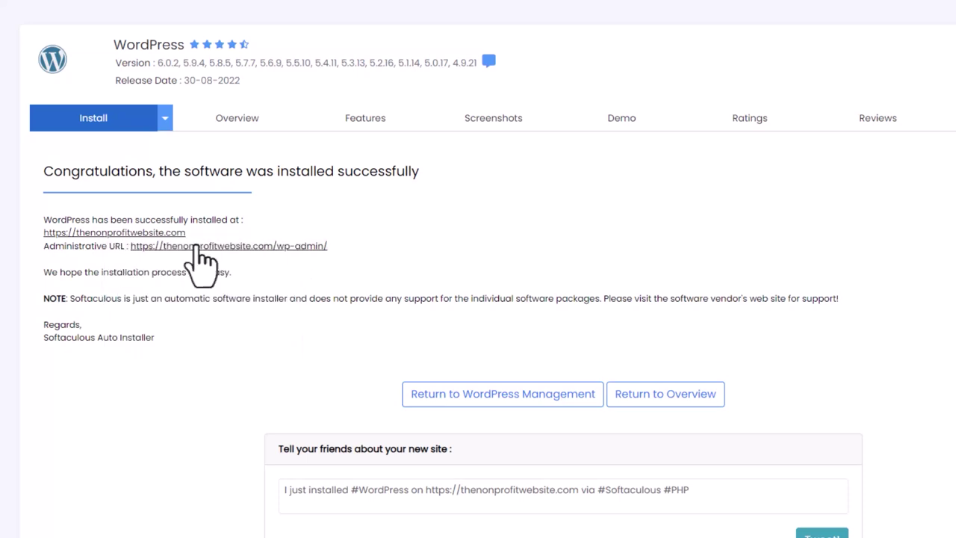
{"action": "right_click", "coordinate": [197, 247]}
{"action": "left_click", "coordinate": [217, 254]}
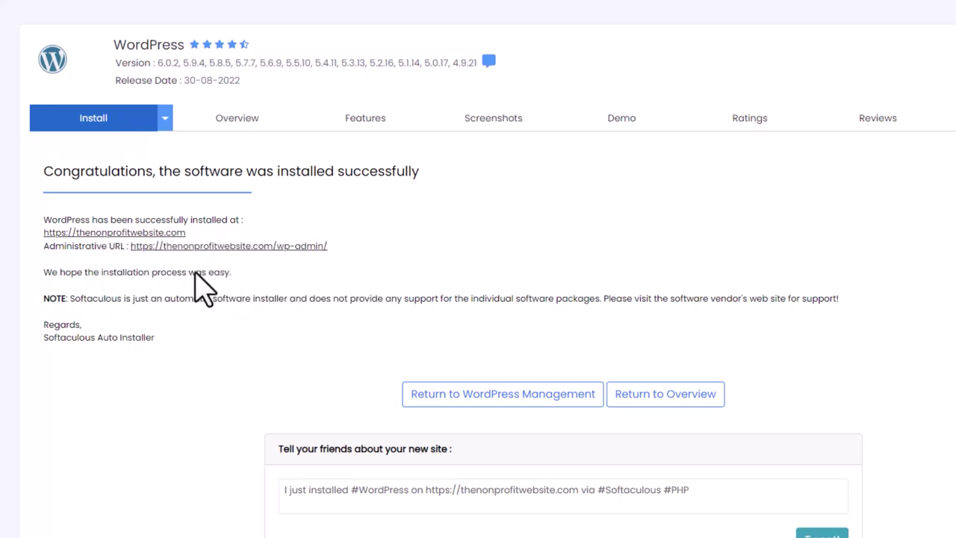
{"action": "left_click_drag", "start_coordinate": [331, 247], "coordinate": [135, 250]}
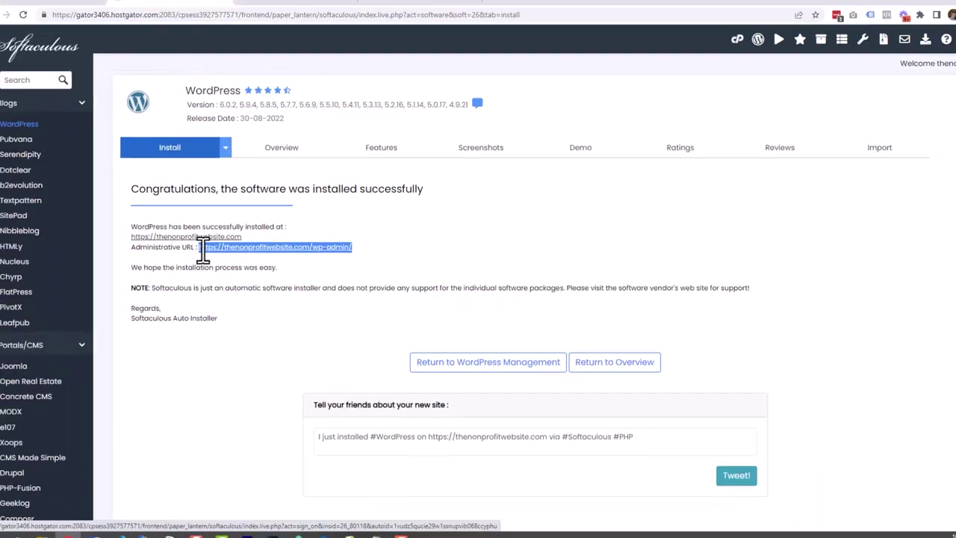
- Get past the new site's Privacy error warning via Advanced, then show The Nonprofit Website's WordPress Dashboard
{"action": "key", "text": "alt+Tab"}
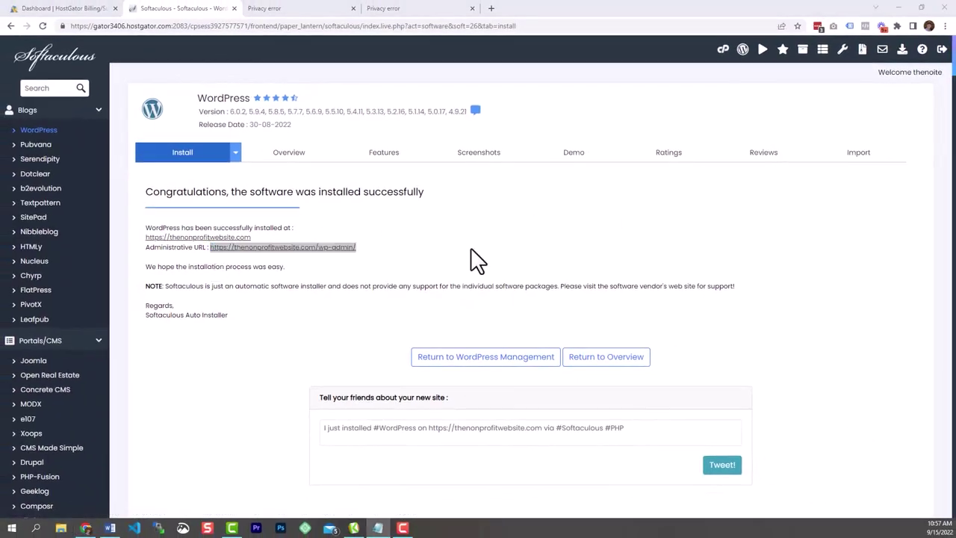
{"action": "left_click", "coordinate": [289, 9]}
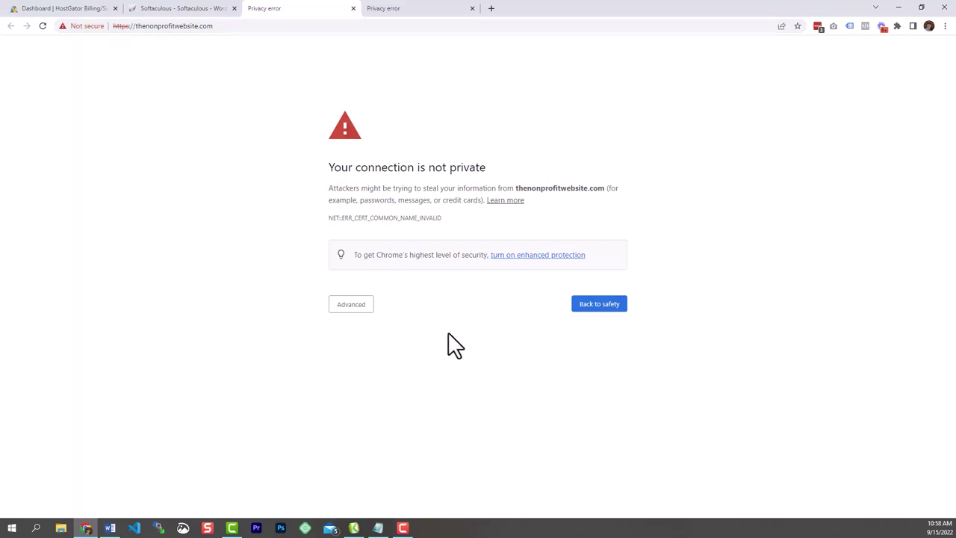
{"action": "left_click", "coordinate": [351, 306]}
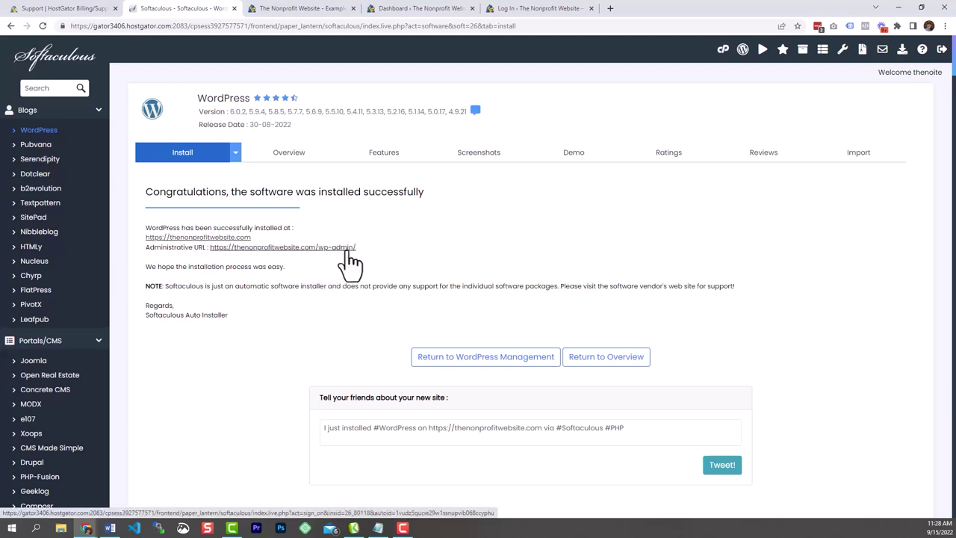
{"action": "left_click", "coordinate": [407, 11]}
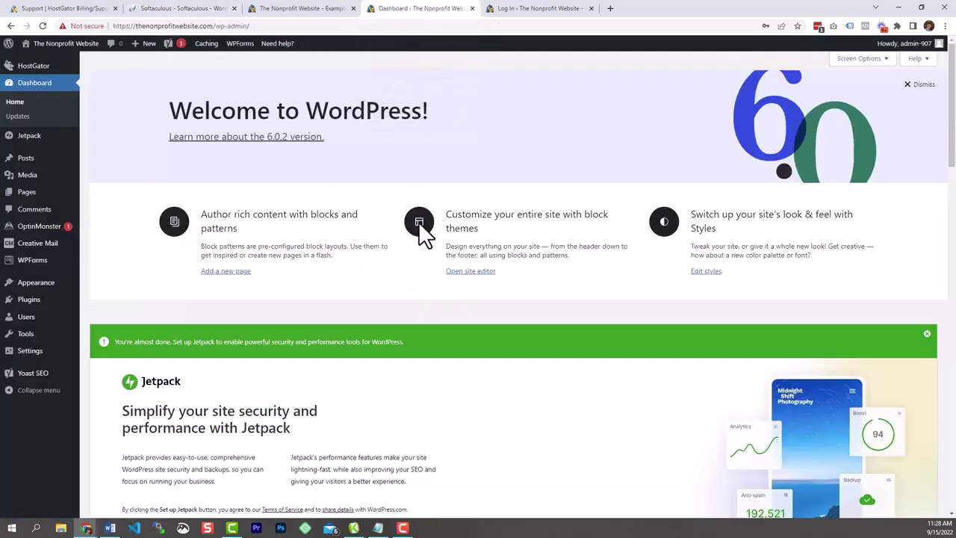
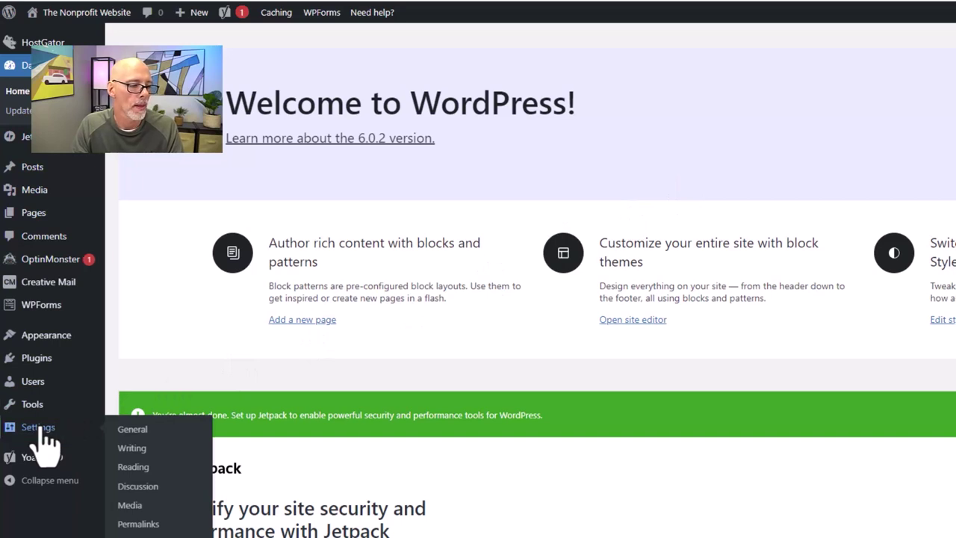
- Set the site timezone to Anchorage in General Settings
{"action": "left_click", "coordinate": [138, 431]}
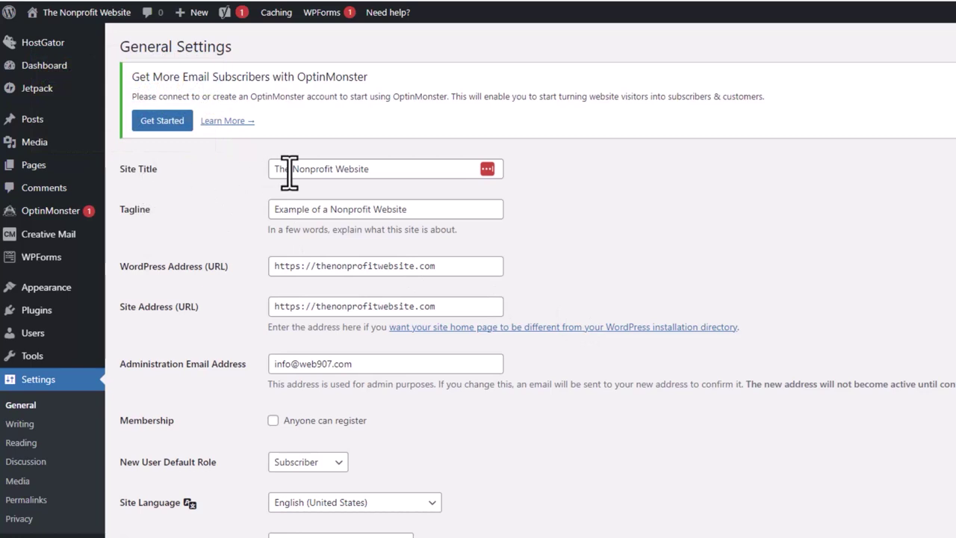
{"action": "scroll", "coordinate": [269, 174], "scroll_direction": "down", "scroll_amount": 1}
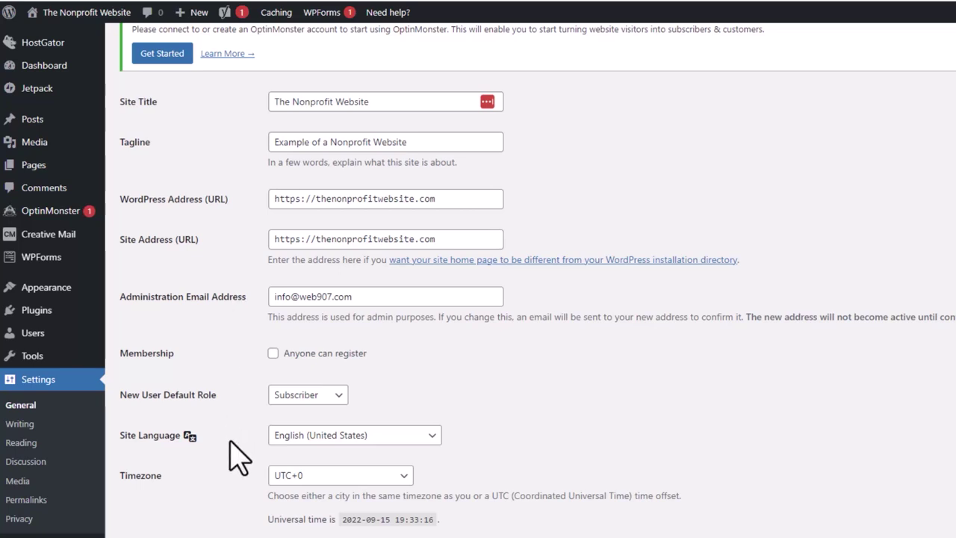
{"action": "scroll", "coordinate": [239, 457], "scroll_direction": "down", "scroll_amount": 3}
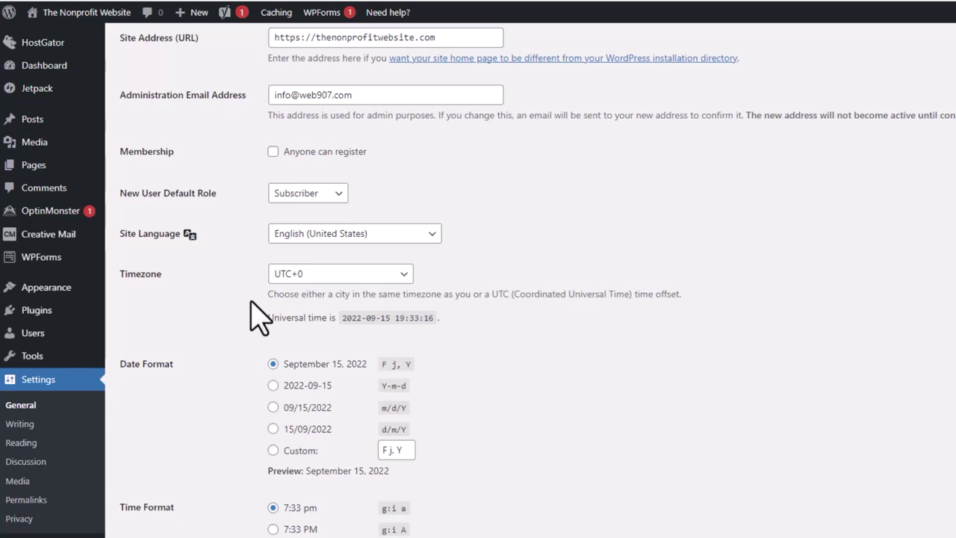
{"action": "left_click", "coordinate": [400, 275]}
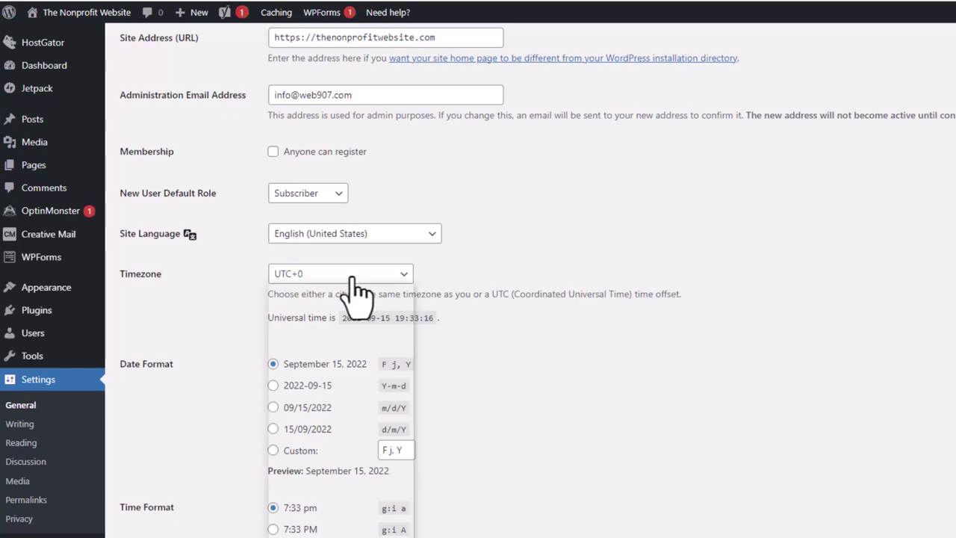
{"action": "scroll", "coordinate": [366, 433], "scroll_direction": "up", "scroll_amount": 6}
{"action": "scroll", "coordinate": [351, 418], "scroll_direction": "up", "scroll_amount": 20}
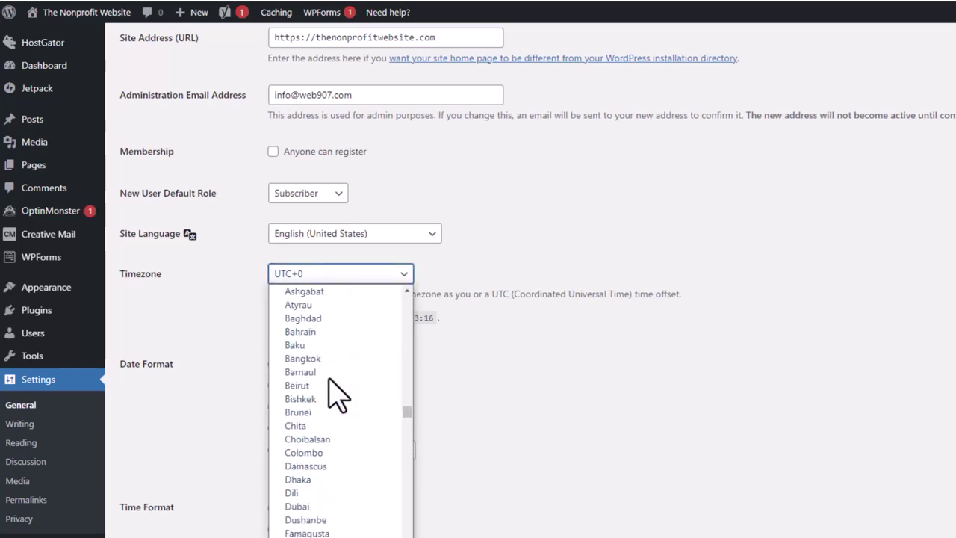
{"action": "scroll", "coordinate": [344, 374], "scroll_direction": "down", "scroll_amount": 3}
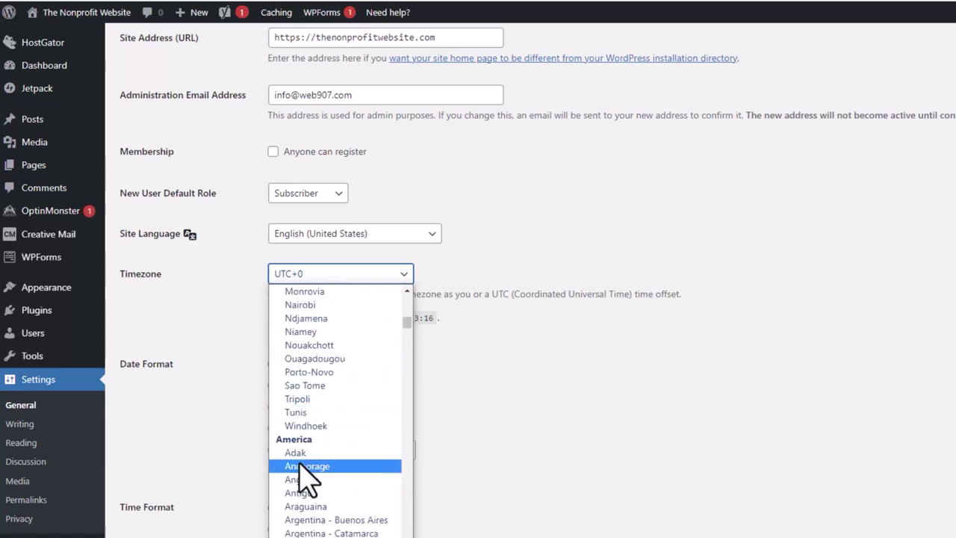
{"action": "left_click", "coordinate": [334, 461]}
- Keep the cache level at Normal (Level 2) and save the general settings
{"action": "scroll", "coordinate": [192, 369], "scroll_direction": "down", "scroll_amount": 2}
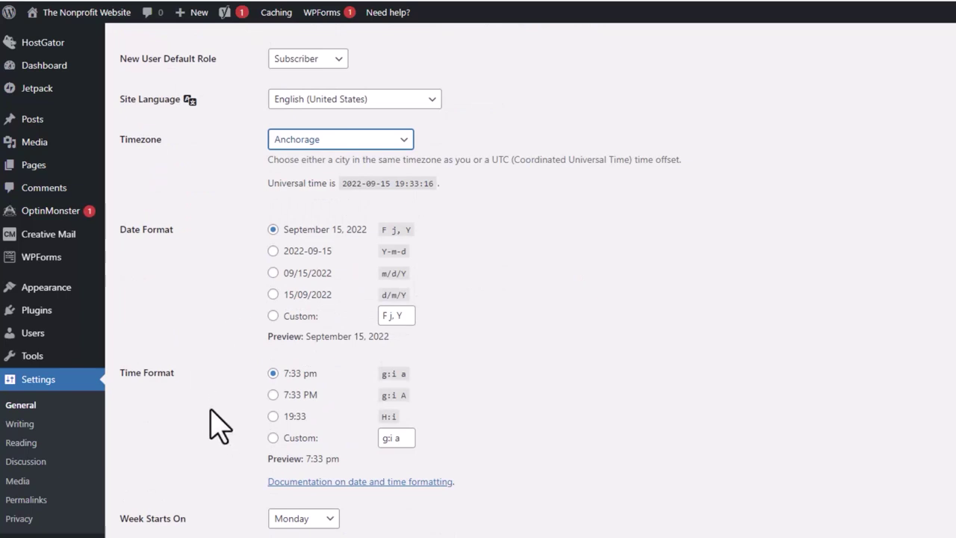
{"action": "scroll", "coordinate": [212, 419], "scroll_direction": "down", "scroll_amount": 2}
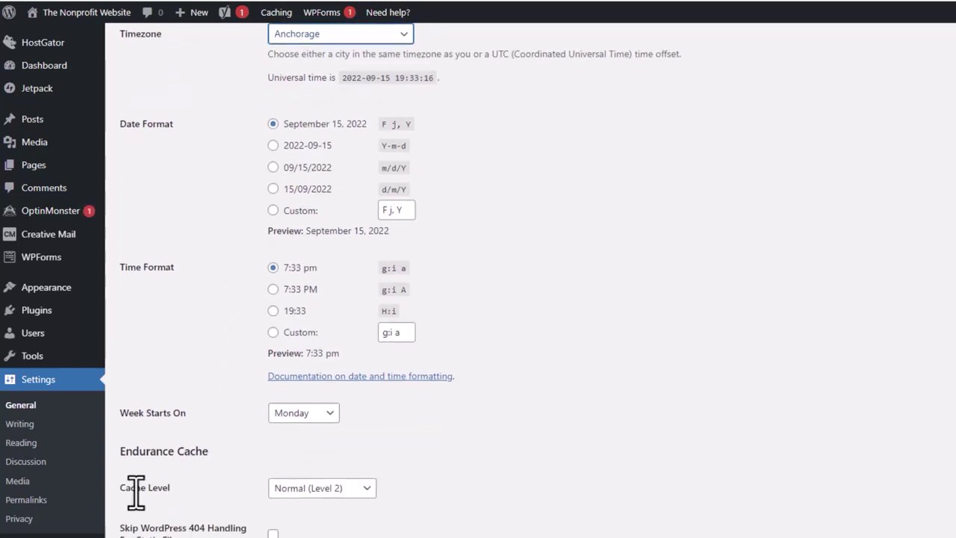
{"action": "scroll", "coordinate": [180, 478], "scroll_direction": "down", "scroll_amount": 2}
{"action": "left_click", "coordinate": [295, 389]}
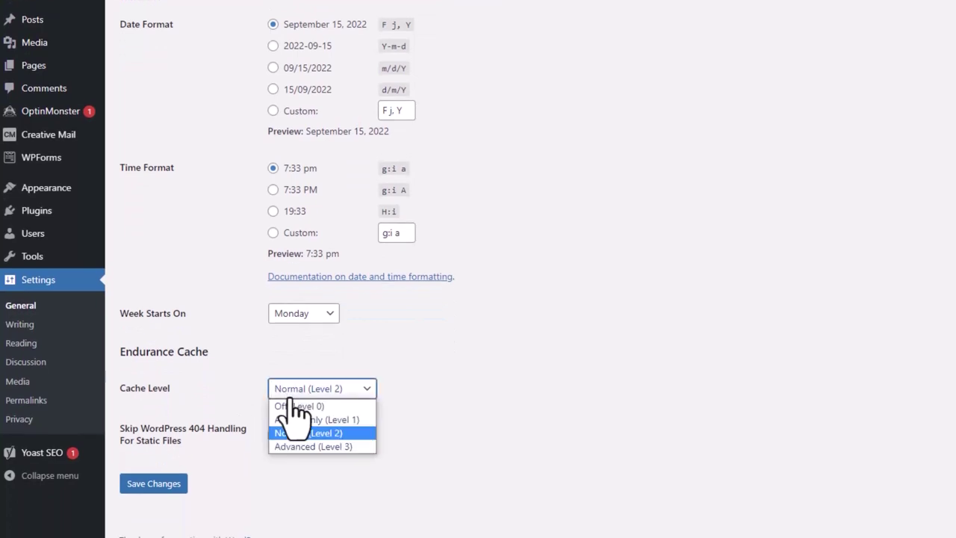
{"action": "left_click", "coordinate": [302, 433]}
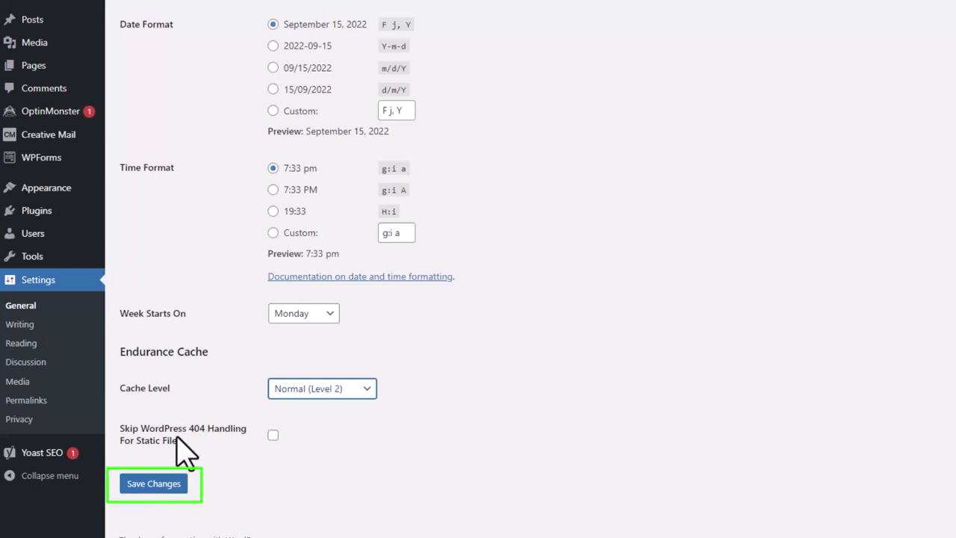
{"action": "left_click", "coordinate": [154, 483]}
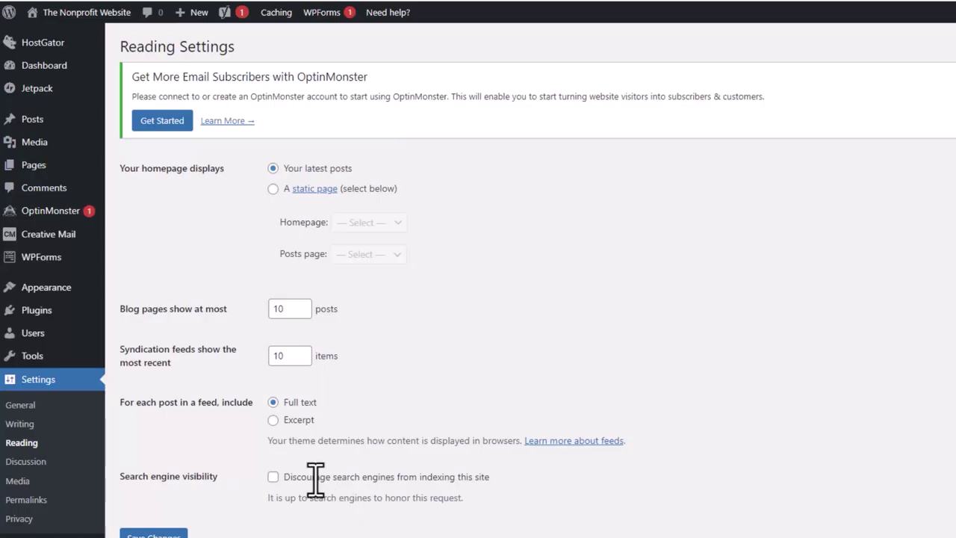
- Go from Reading Settings to the Discussion Settings page
{"action": "left_click", "coordinate": [28, 462]}
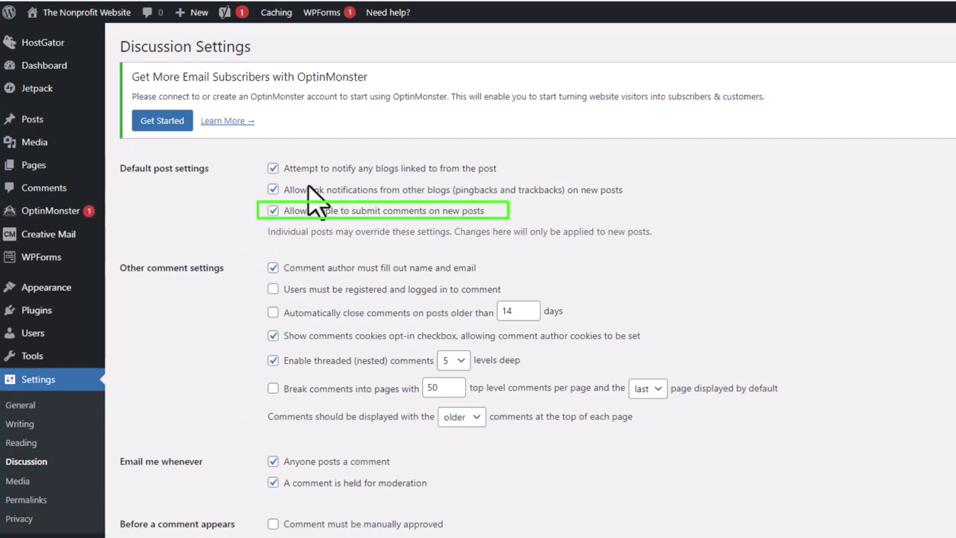
- Disallow comments on new posts and auto-close comments on posts older than 1 day
{"action": "left_click", "coordinate": [273, 210]}
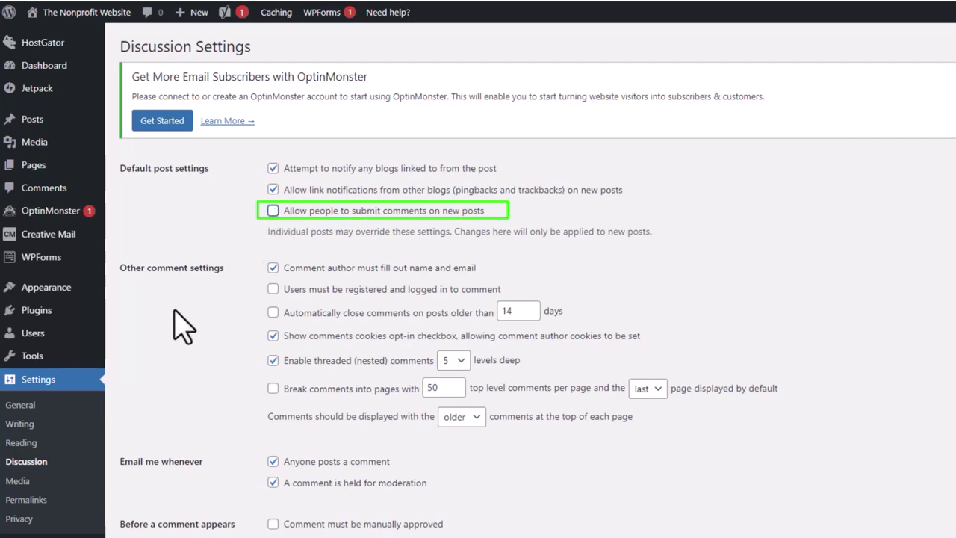
{"action": "scroll", "coordinate": [179, 321], "scroll_direction": "down", "scroll_amount": 2}
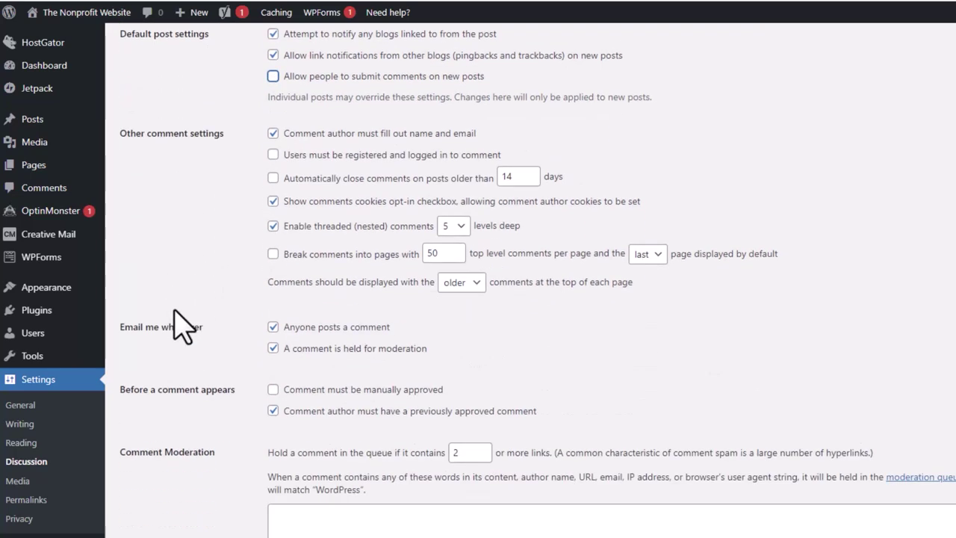
{"action": "left_click", "coordinate": [272, 180]}
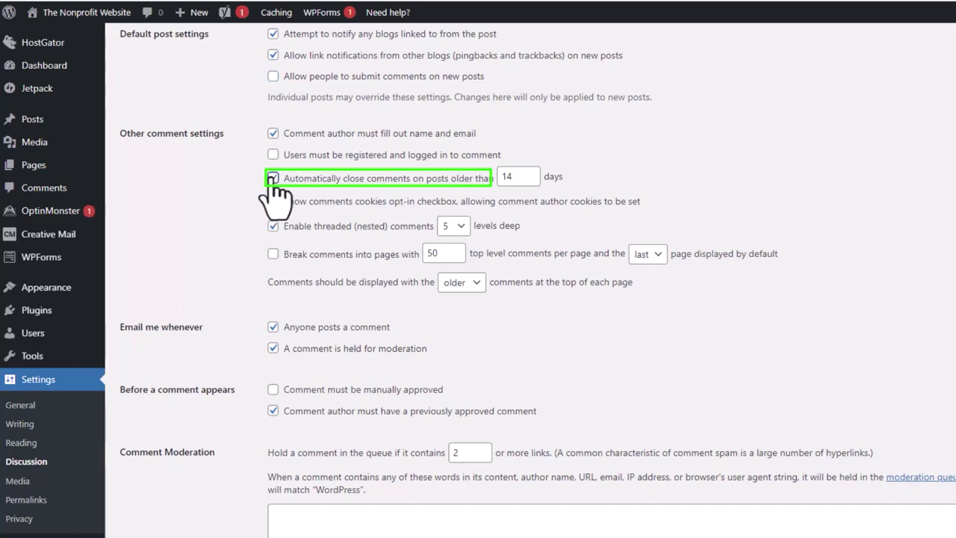
{"action": "double_click", "coordinate": [505, 177]}
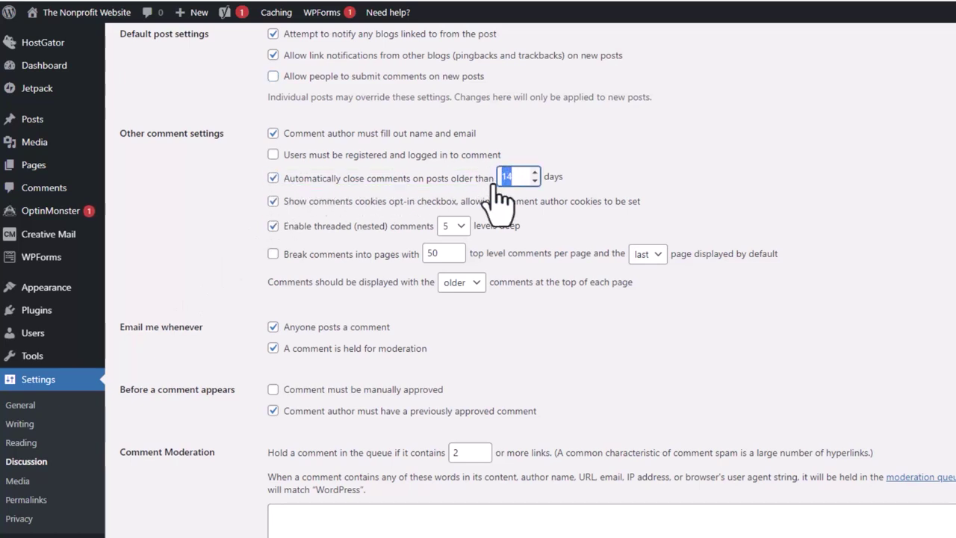
{"action": "type", "text": "1"}
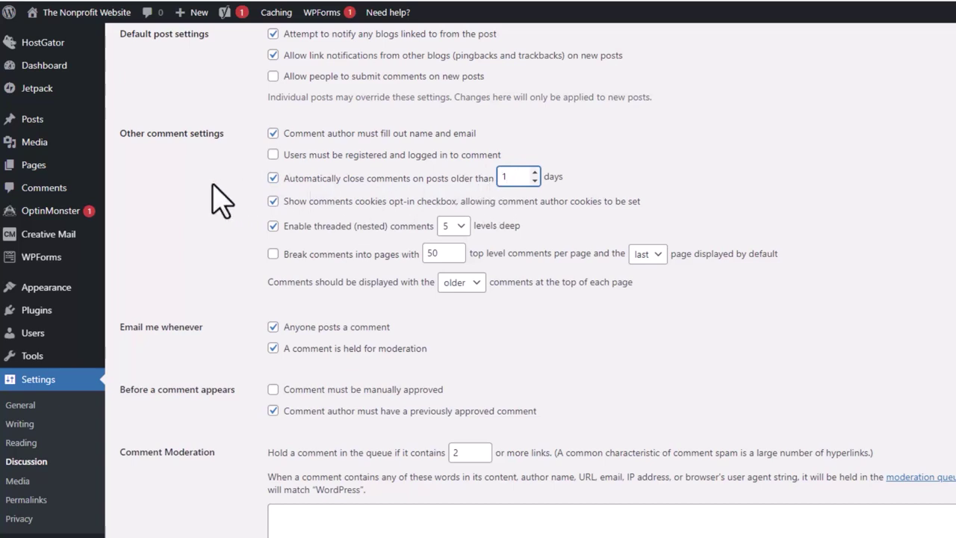
{"action": "left_click", "coordinate": [218, 199]}
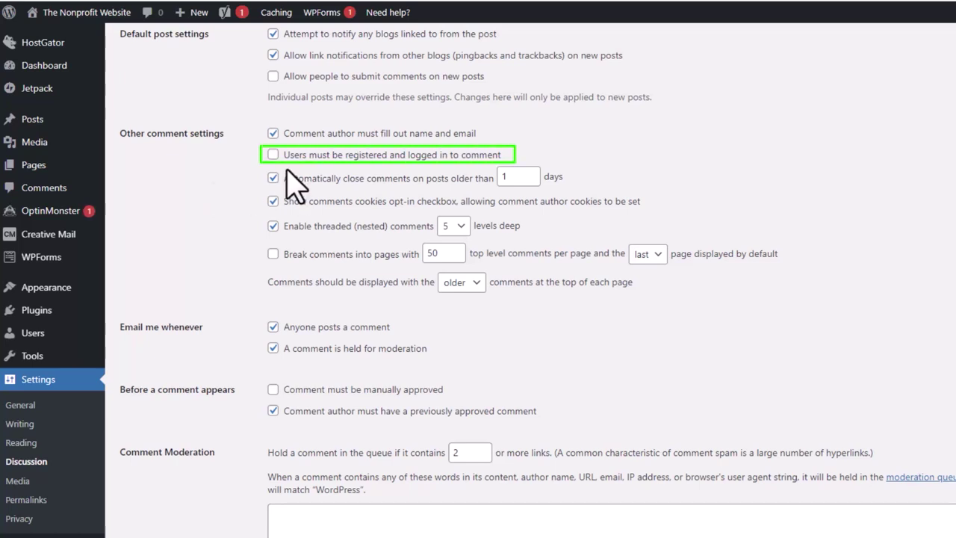
- Require registered, logged-in commenters, manual approval, and hold comments with more than 1 link
{"action": "left_click", "coordinate": [274, 155]}
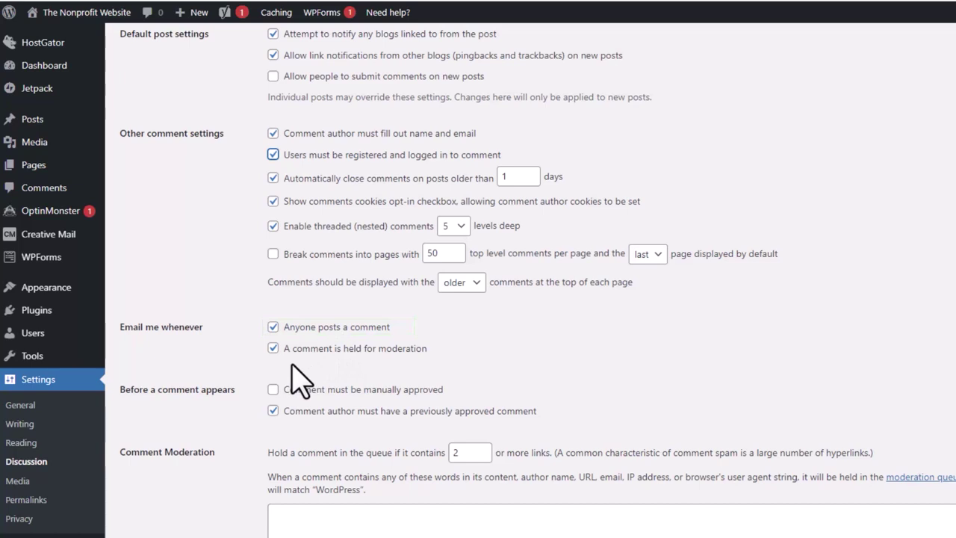
{"action": "scroll", "coordinate": [301, 381], "scroll_direction": "down", "scroll_amount": 1}
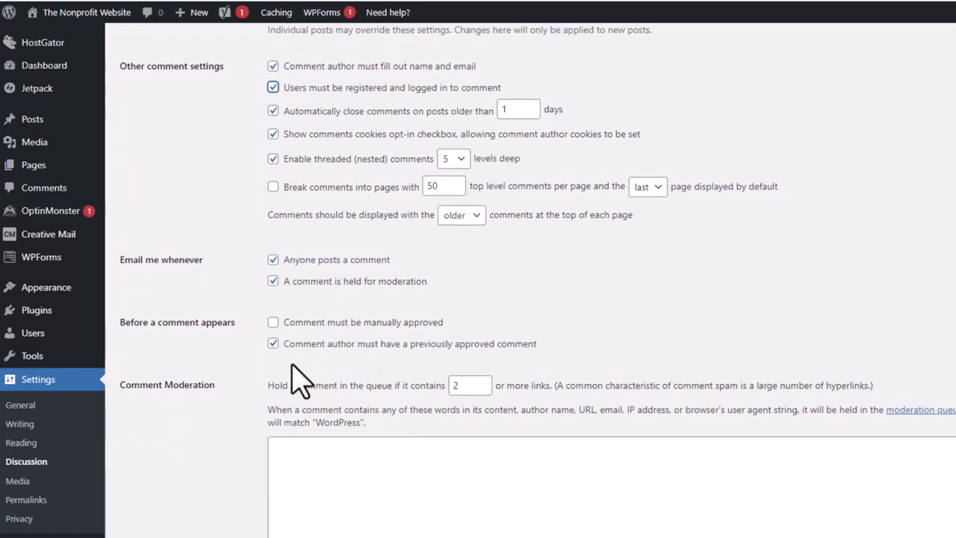
{"action": "left_click", "coordinate": [273, 323]}
{"action": "scroll", "coordinate": [187, 411], "scroll_direction": "down", "scroll_amount": 2}
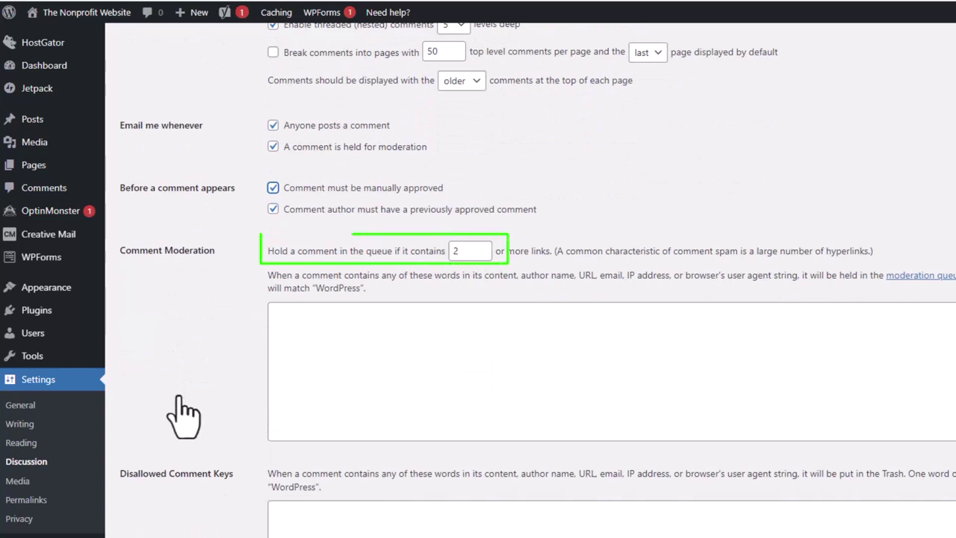
{"action": "double_click", "coordinate": [463, 251]}
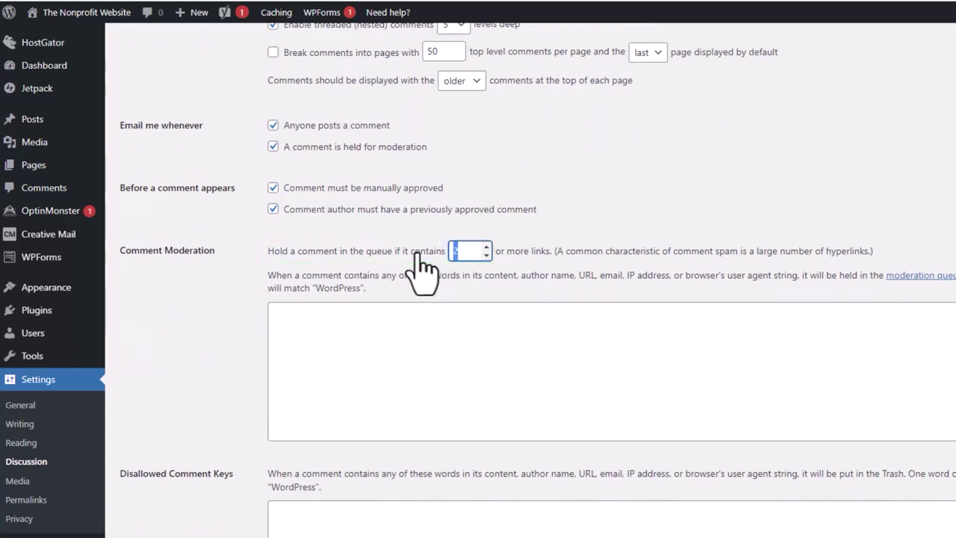
{"action": "type", "text": "1"}
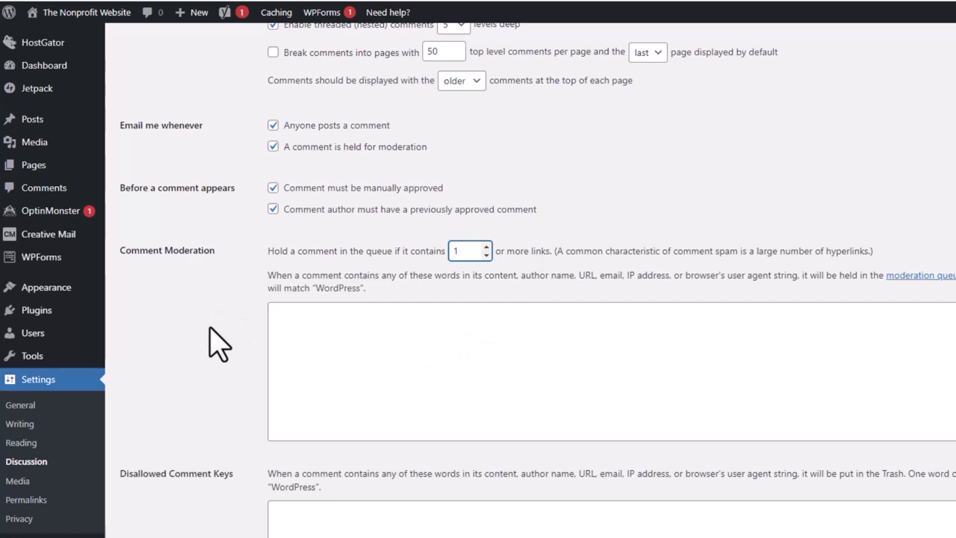
- Turn off Show Avatars and save the discussion settings
{"action": "scroll", "coordinate": [216, 344], "scroll_direction": "down", "scroll_amount": 2}
{"action": "scroll", "coordinate": [216, 343], "scroll_direction": "down", "scroll_amount": 8}
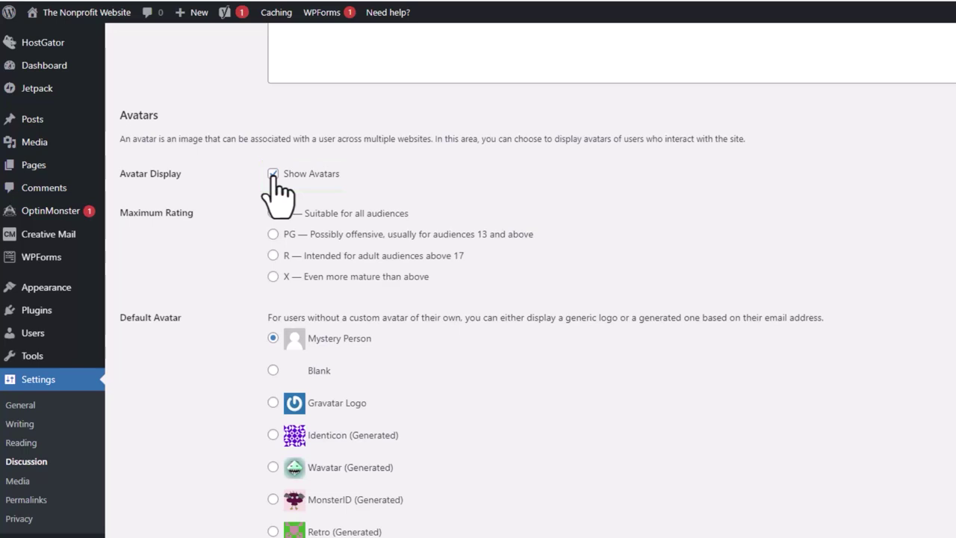
{"action": "left_click", "coordinate": [273, 174]}
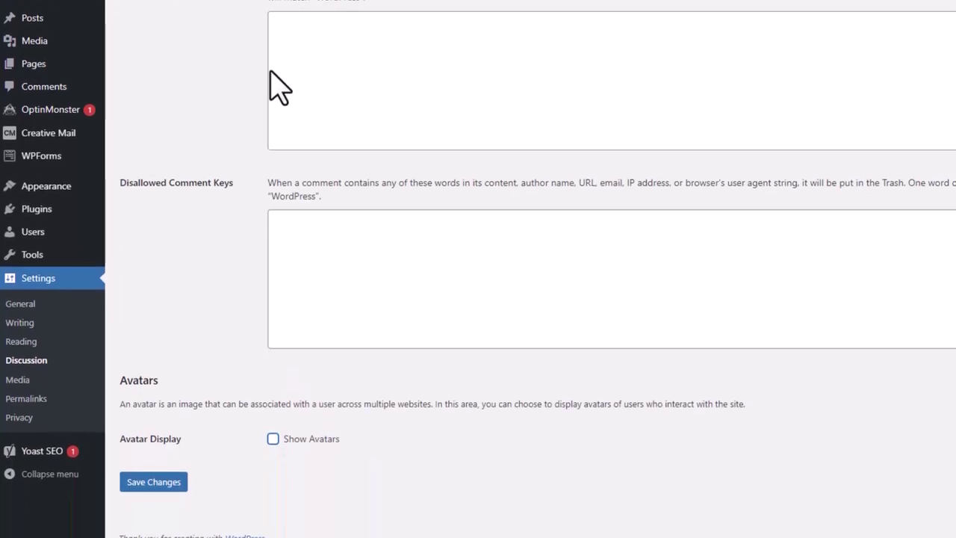
{"action": "left_click", "coordinate": [159, 472]}
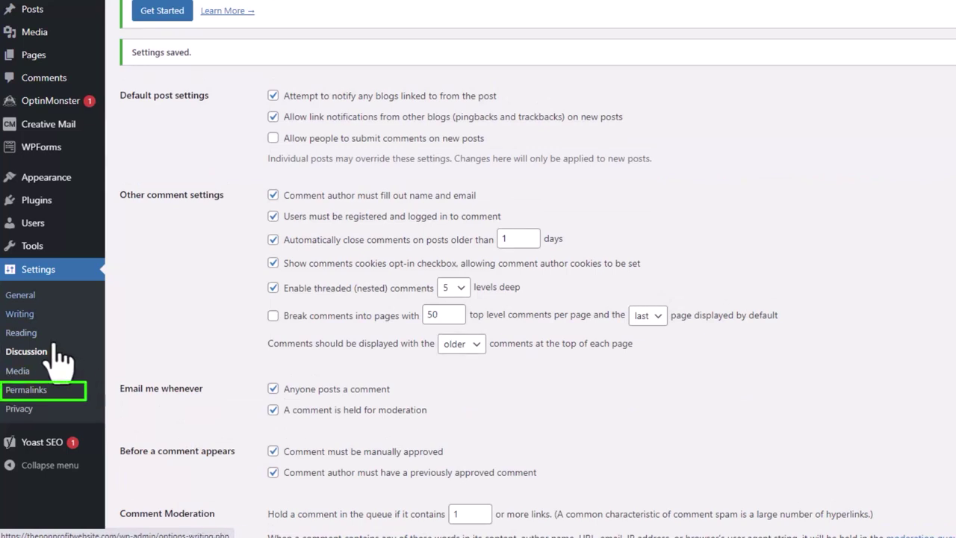
- Change the permalink structure from Day and name to Post name and save
{"action": "left_click", "coordinate": [26, 389]}
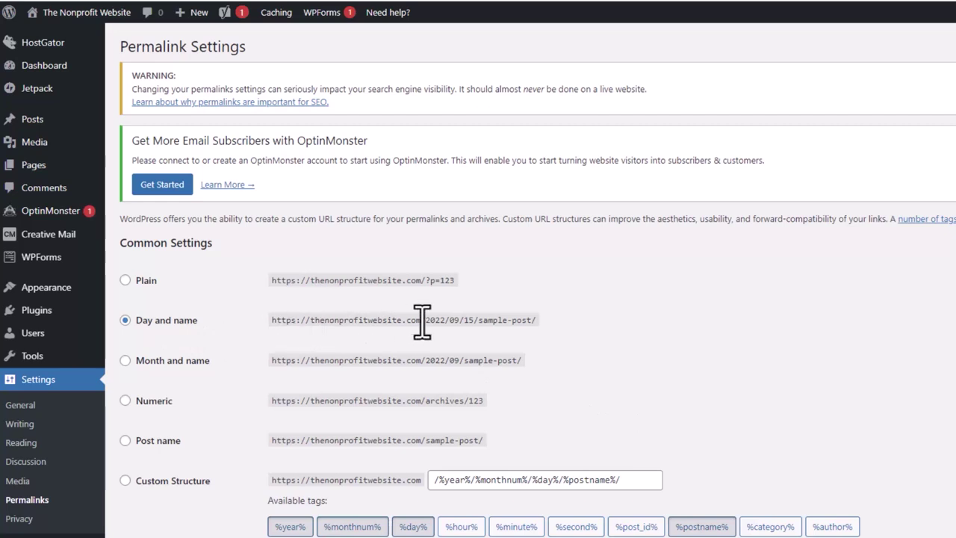
{"action": "left_click_drag", "start_coordinate": [422, 319], "coordinate": [541, 324]}
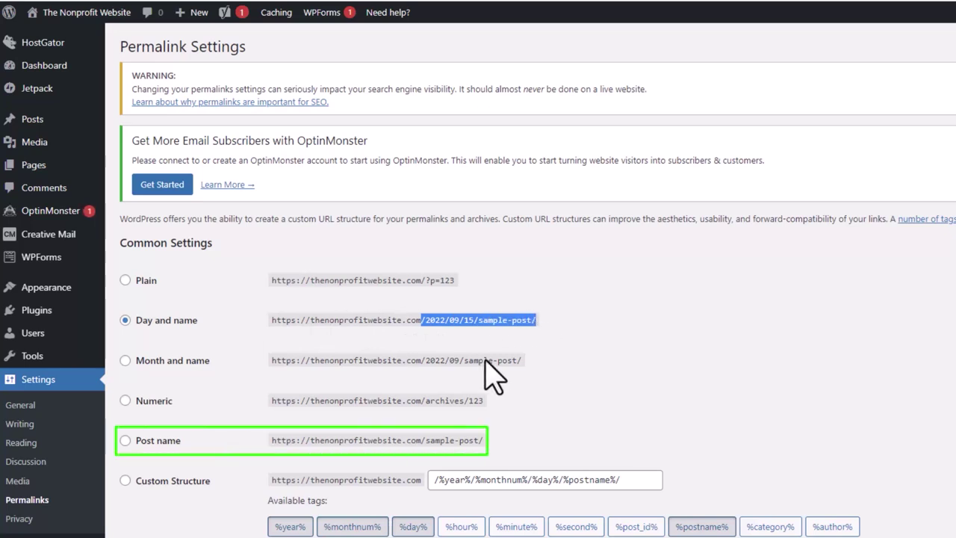
{"action": "left_click", "coordinate": [126, 441]}
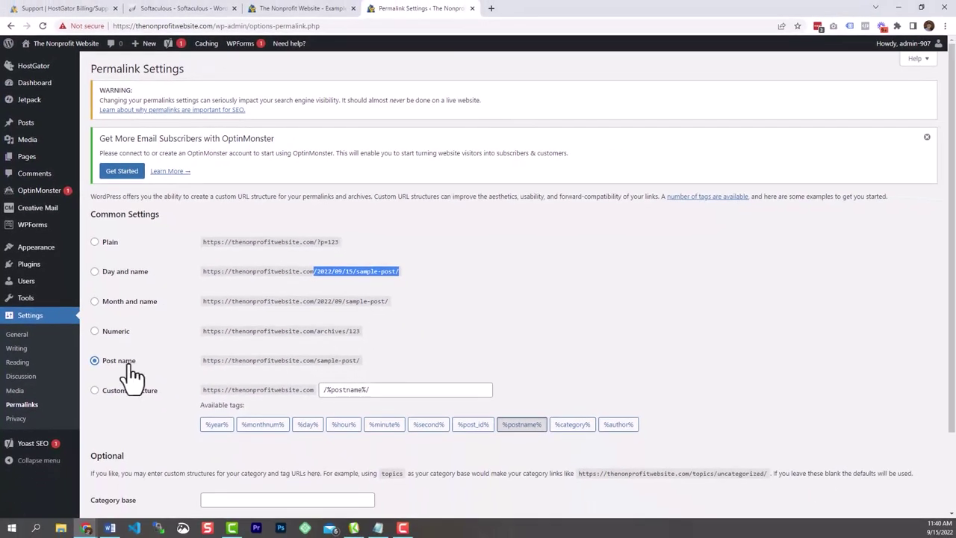
{"action": "scroll", "coordinate": [128, 373], "scroll_direction": "down", "scroll_amount": 2}
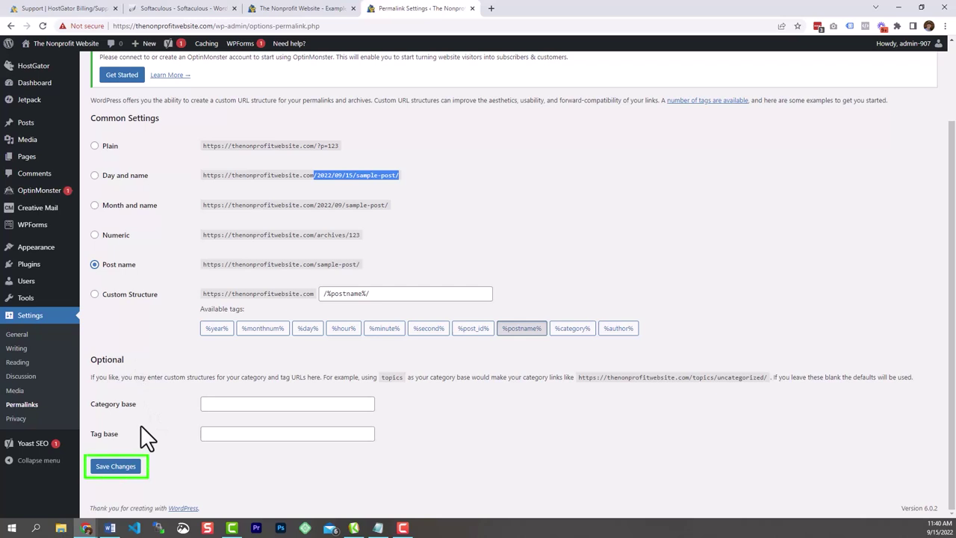
{"action": "left_click", "coordinate": [118, 468]}
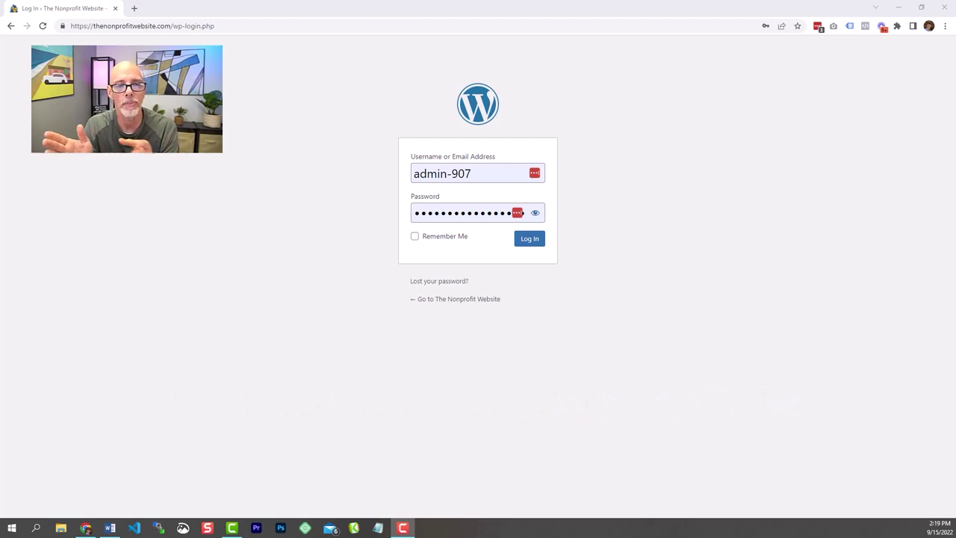
- Log in to The Nonprofit Website admin with the prefilled username and password
{"action": "left_click", "coordinate": [535, 241]}
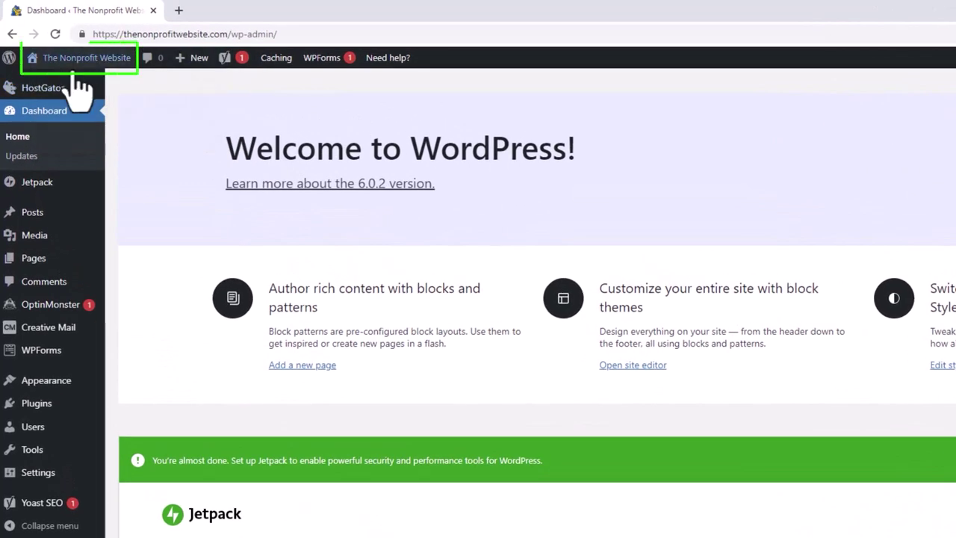
- Open Visit Site in a new tab and view the site's front page there
{"action": "mouse_move", "coordinate": [72, 73]}
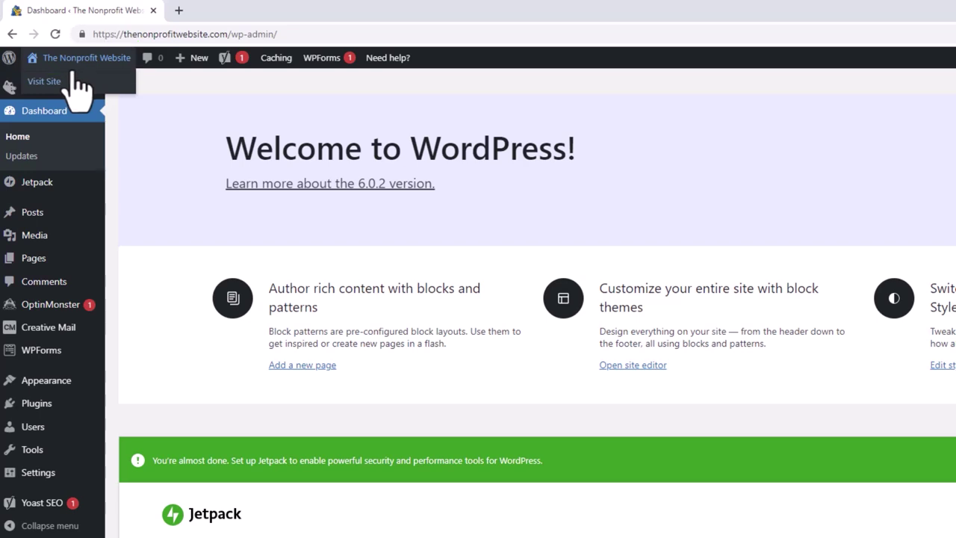
{"action": "right_click", "coordinate": [51, 86]}
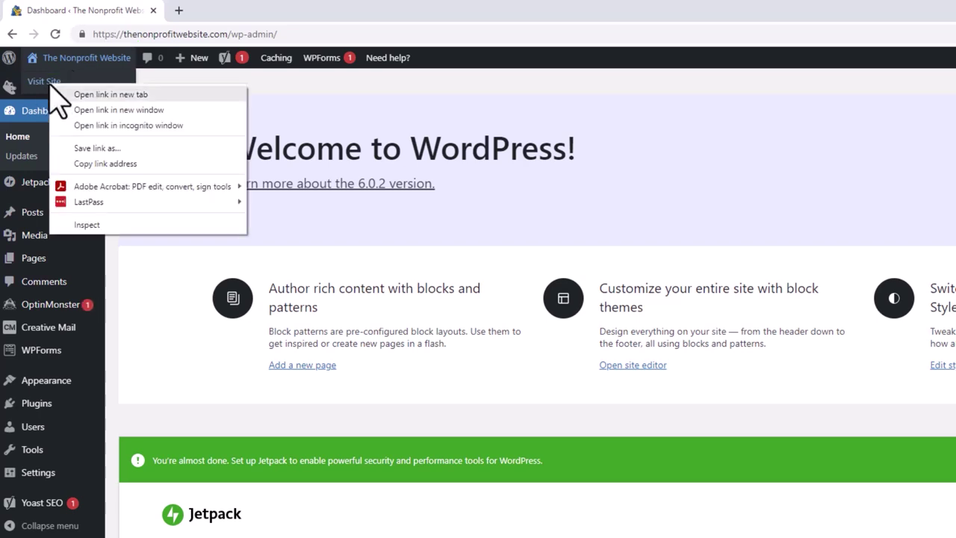
{"action": "left_click", "coordinate": [72, 94]}
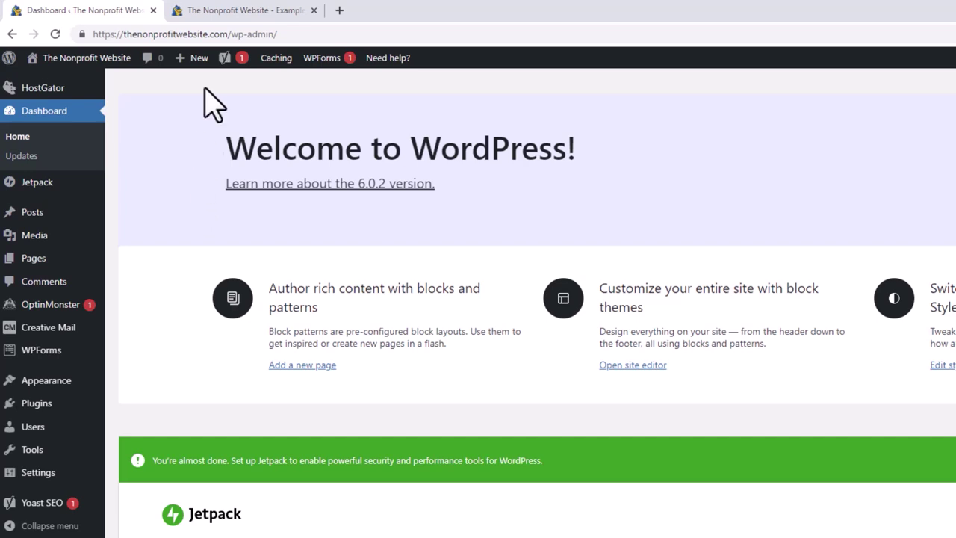
{"action": "left_click", "coordinate": [216, 15]}
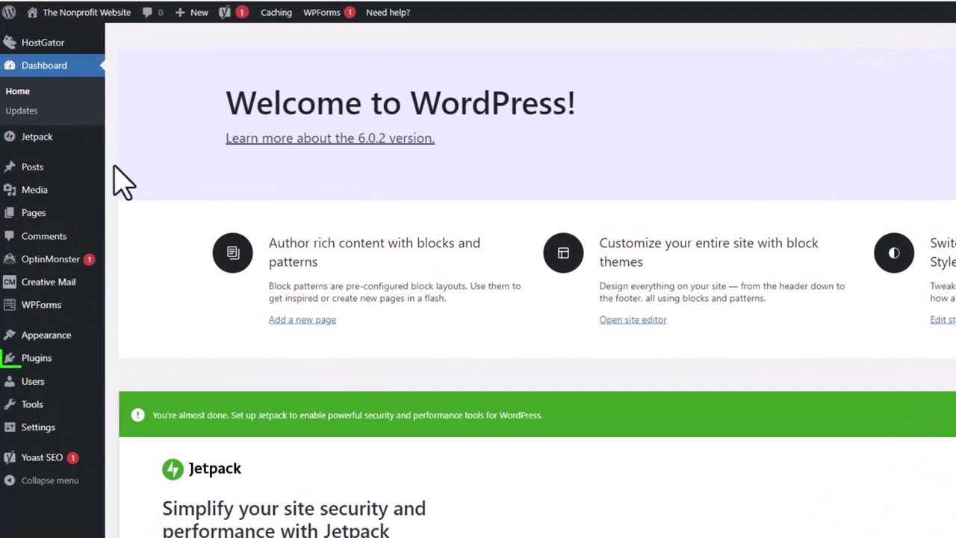
{"action": "mouse_move", "coordinate": [36, 363]}
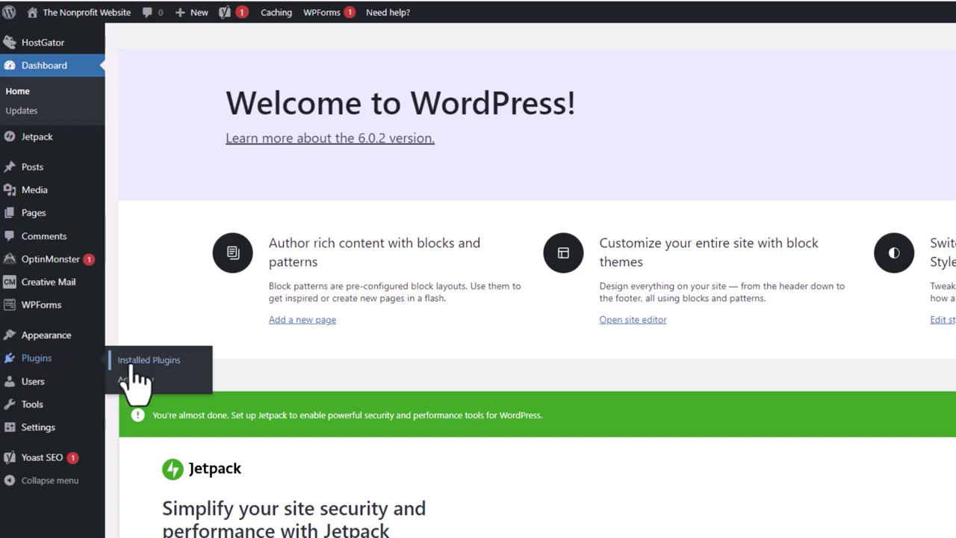
- Select all eight installed plugins and bulk-deactivate them
{"action": "left_click", "coordinate": [176, 365]}
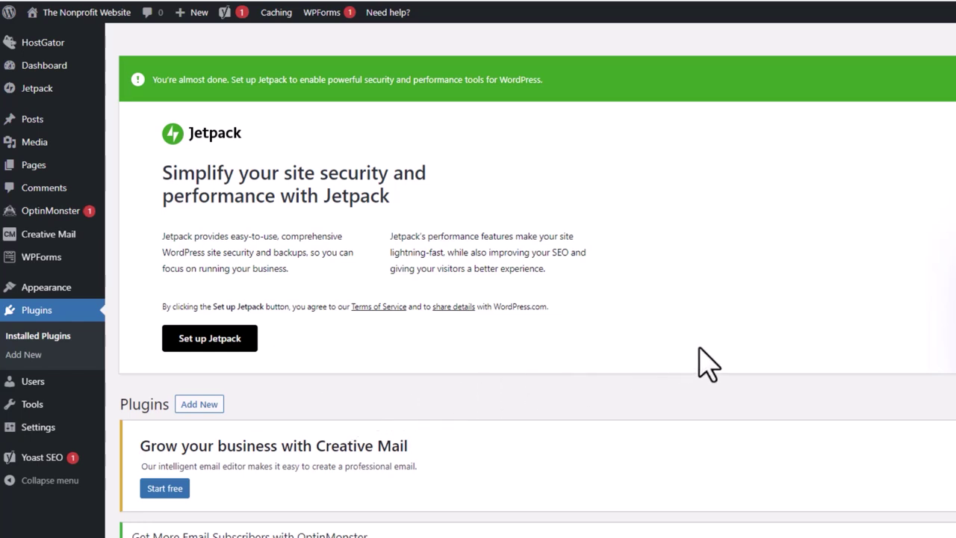
{"action": "scroll", "coordinate": [709, 364], "scroll_direction": "down", "scroll_amount": 5}
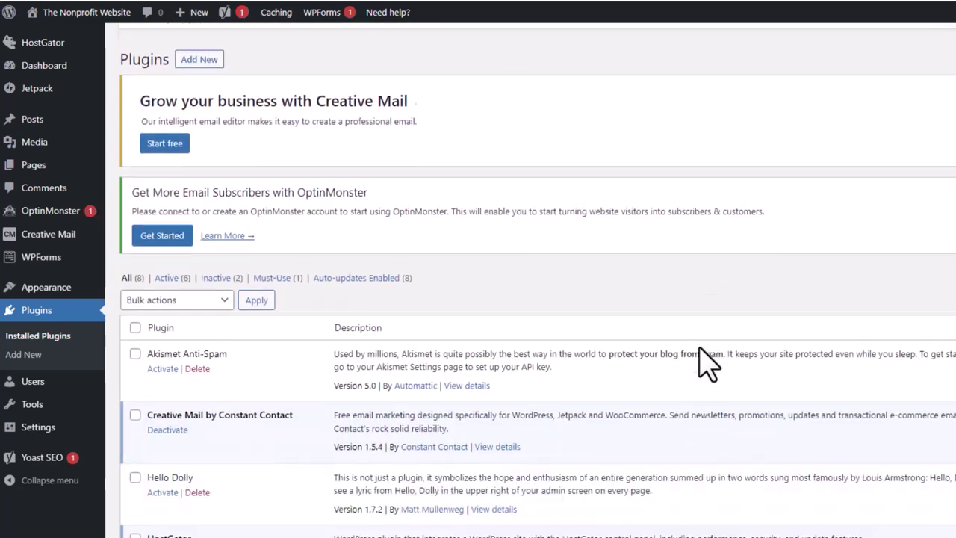
{"action": "scroll", "coordinate": [708, 364], "scroll_direction": "down", "scroll_amount": 3}
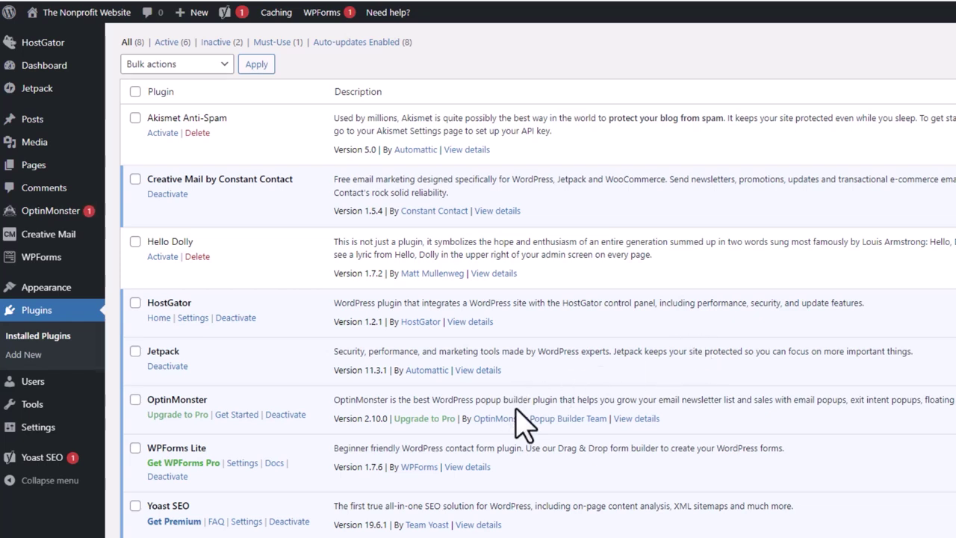
{"action": "left_click", "coordinate": [136, 94]}
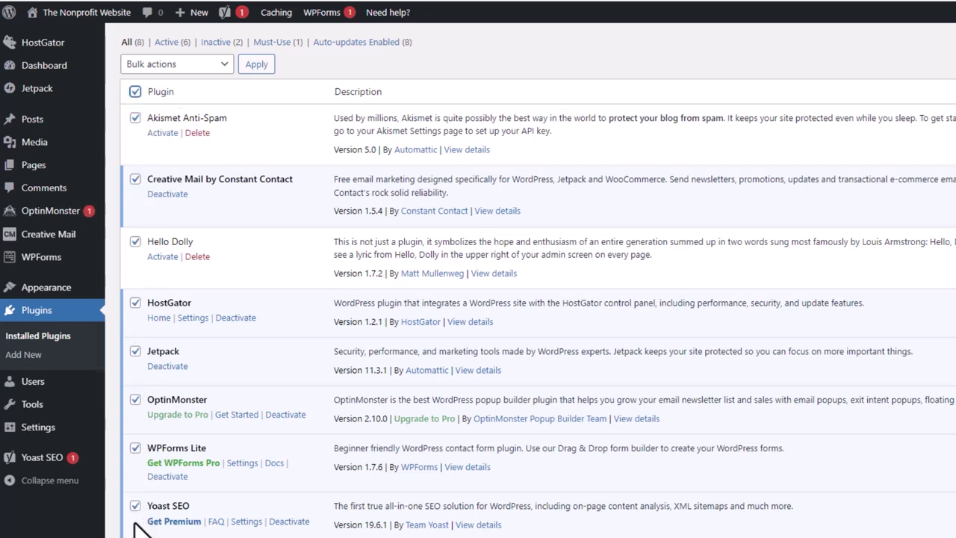
{"action": "left_click", "coordinate": [222, 71]}
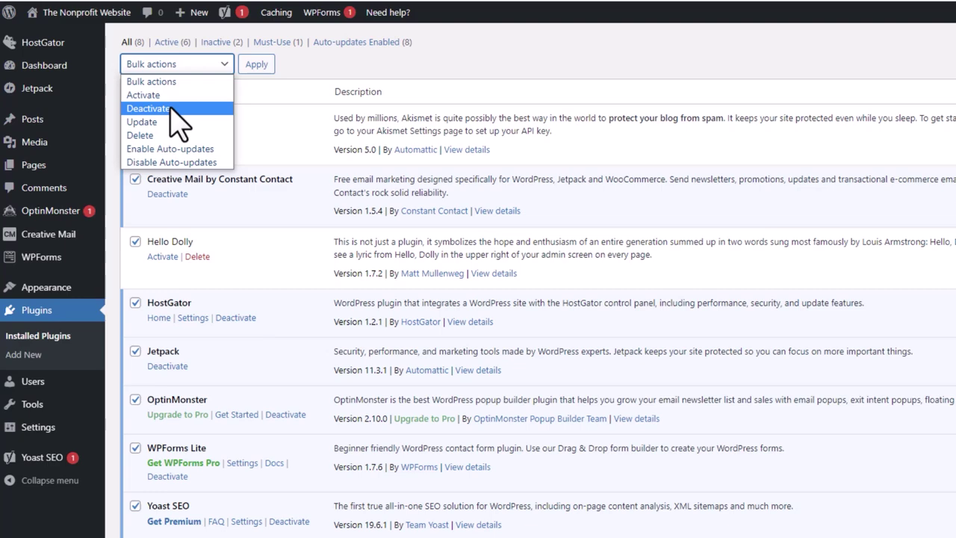
{"action": "left_click", "coordinate": [170, 108]}
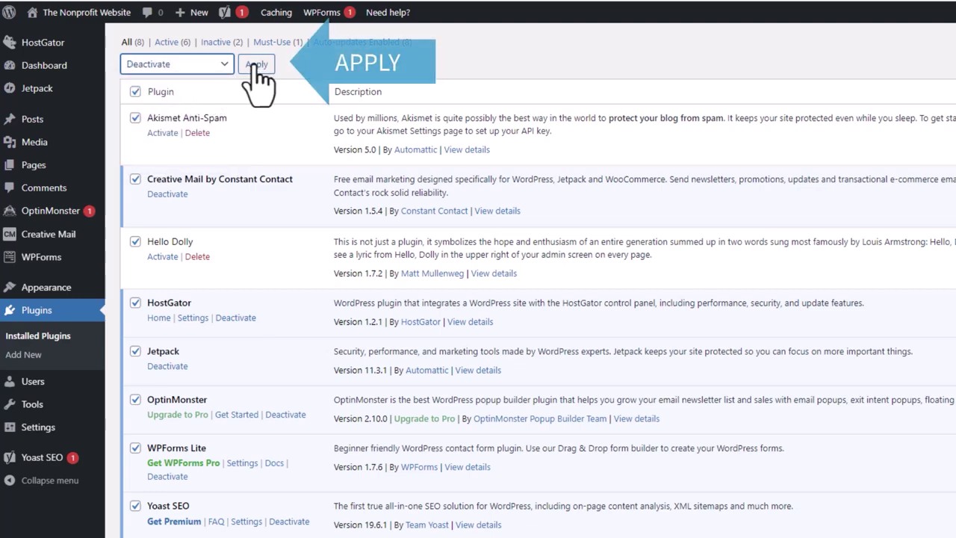
{"action": "left_click", "coordinate": [254, 66]}
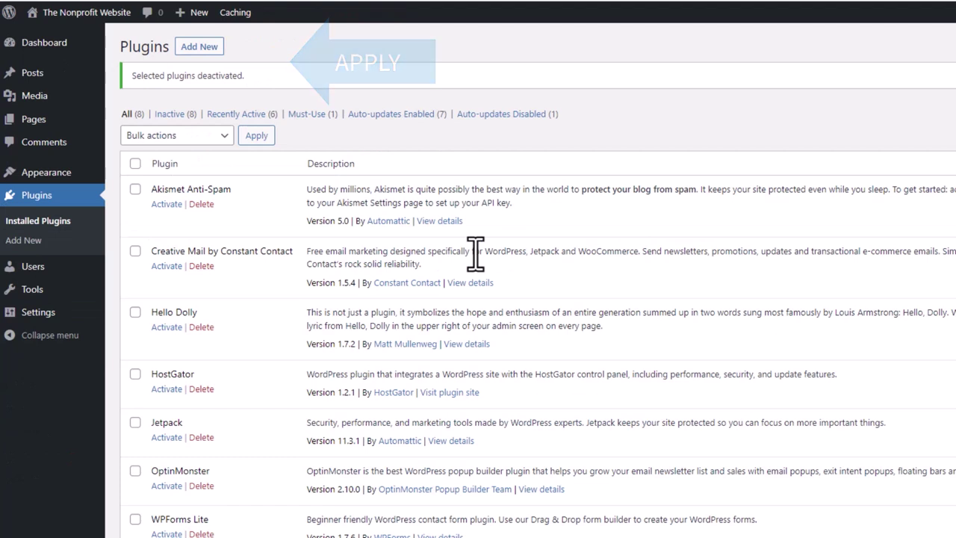
- Select all plugins again, bulk-delete them, and confirm deleting their data
{"action": "scroll", "coordinate": [478, 249], "scroll_direction": "down", "scroll_amount": 2}
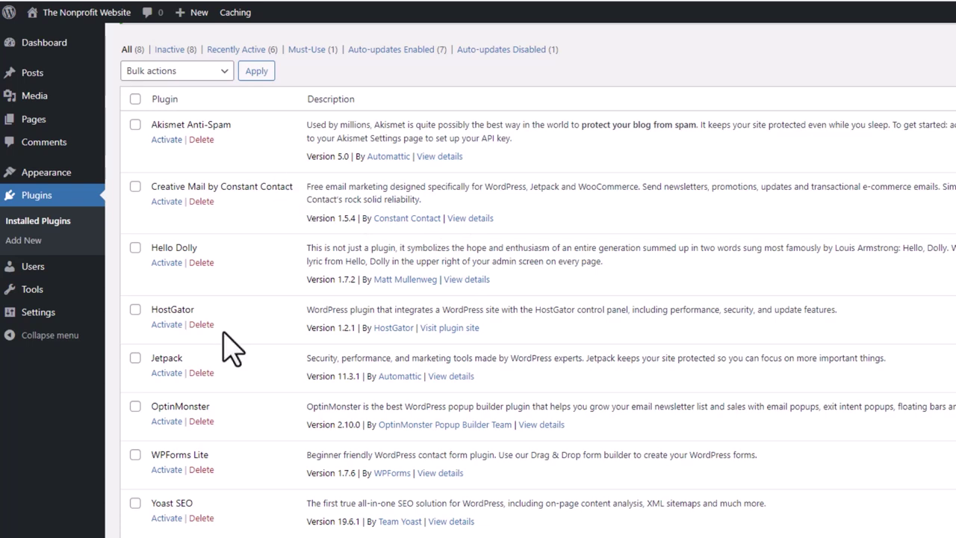
{"action": "left_click", "coordinate": [135, 99]}
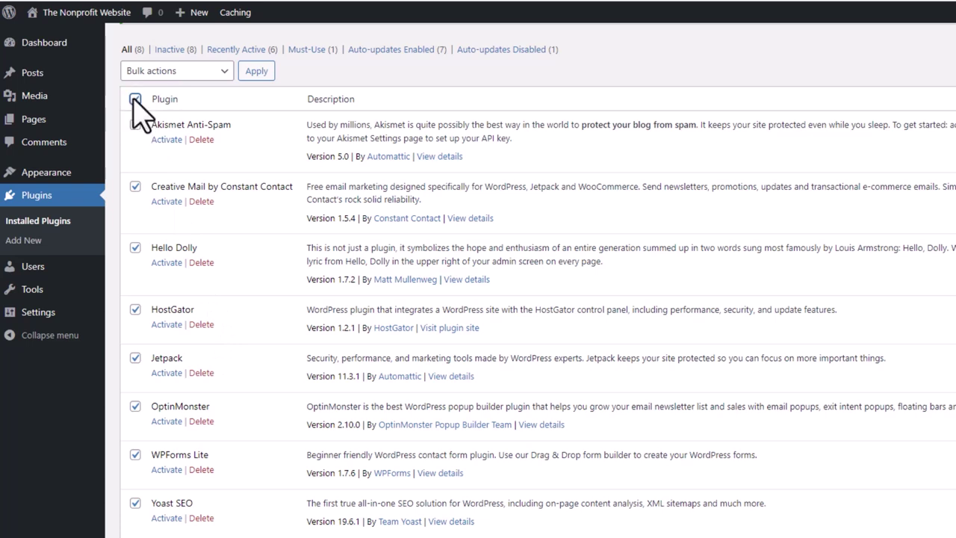
{"action": "left_click", "coordinate": [180, 73]}
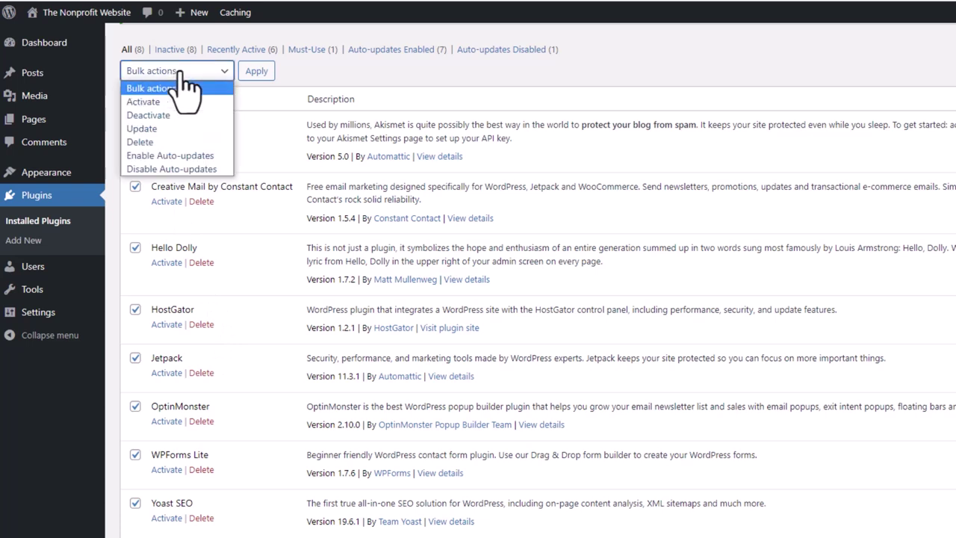
{"action": "left_click", "coordinate": [164, 142]}
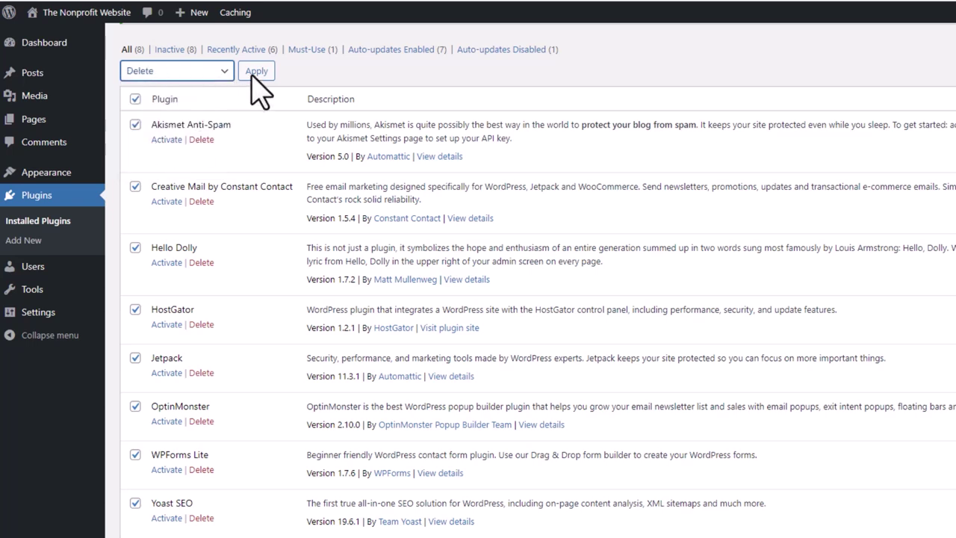
{"action": "left_click", "coordinate": [254, 74]}
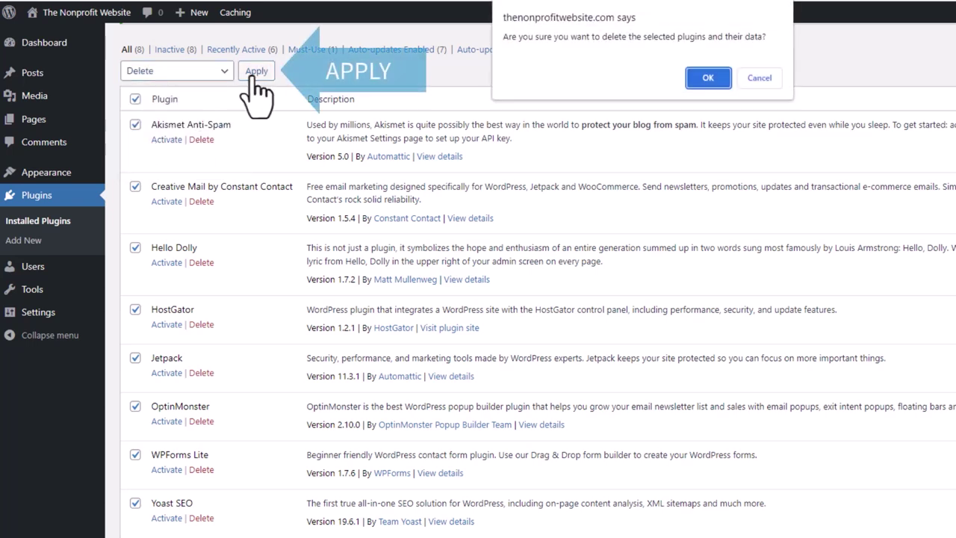
{"action": "left_click", "coordinate": [693, 80]}
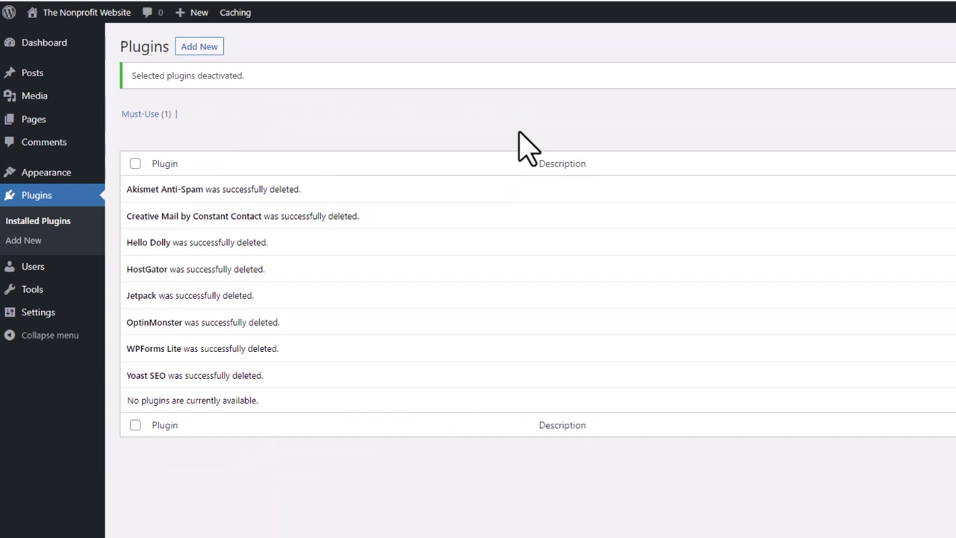
- Search plugins for 'elementor', then install and activate Elementor Website Builder
{"action": "left_click", "coordinate": [209, 48]}
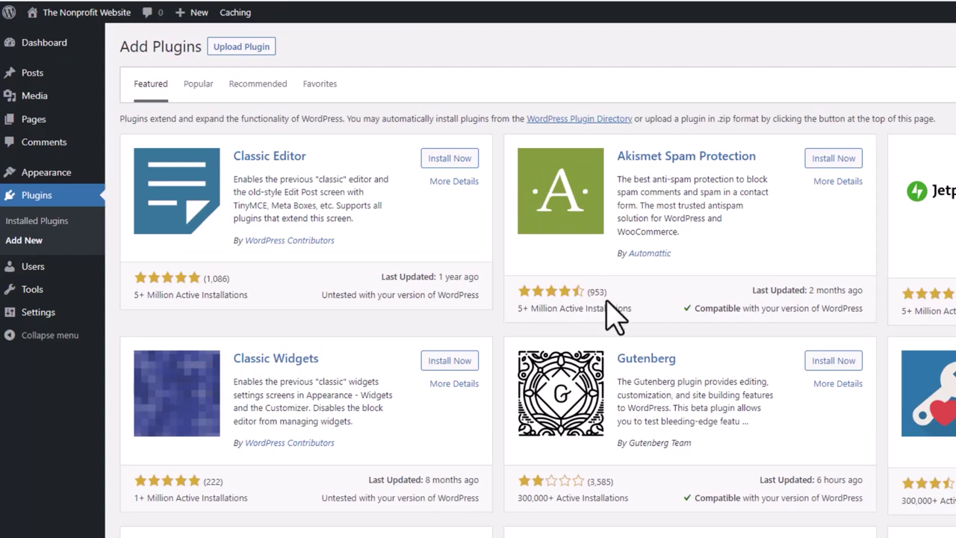
{"action": "scroll", "coordinate": [638, 347], "scroll_direction": "down", "scroll_amount": 6}
{"action": "scroll", "coordinate": [639, 355], "scroll_direction": "up", "scroll_amount": 6}
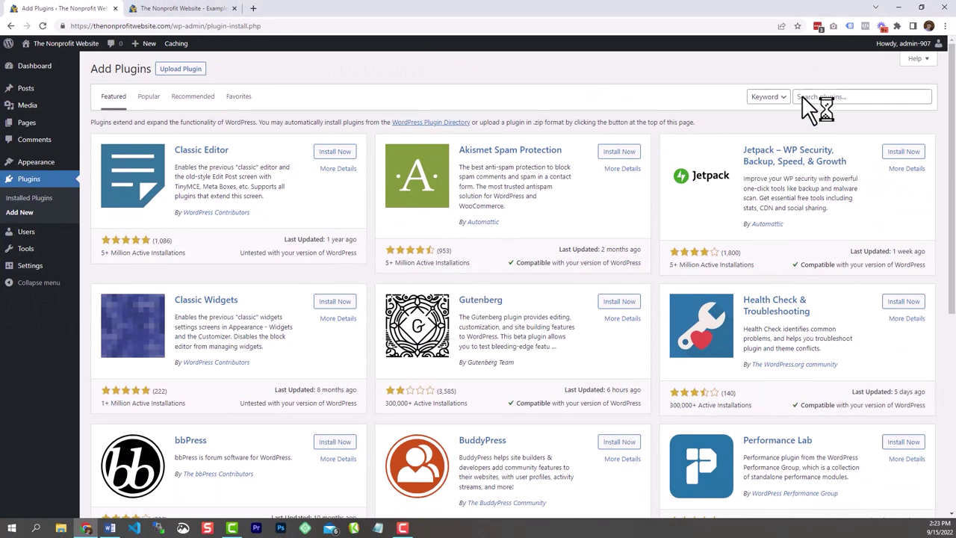
{"action": "left_click", "coordinate": [804, 98]}
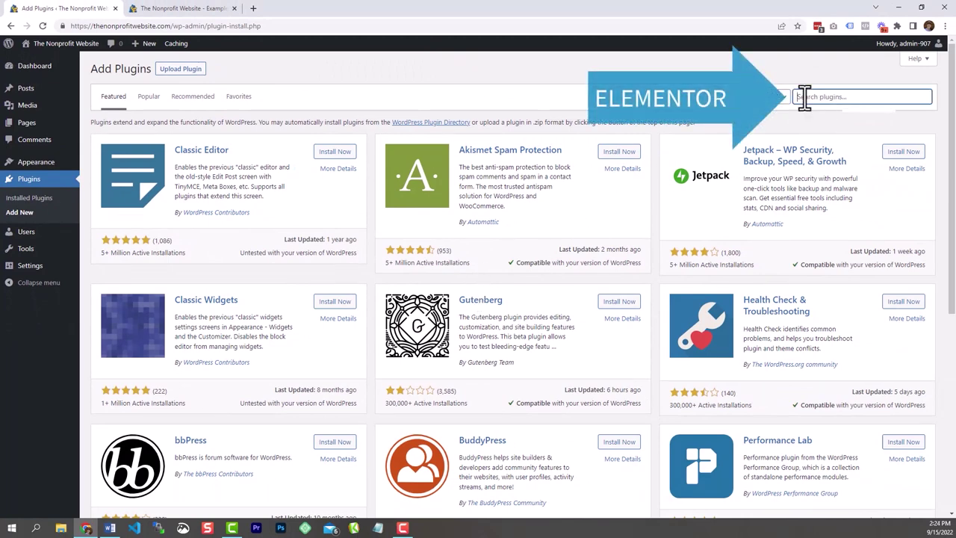
{"action": "type", "text": "elementor"}
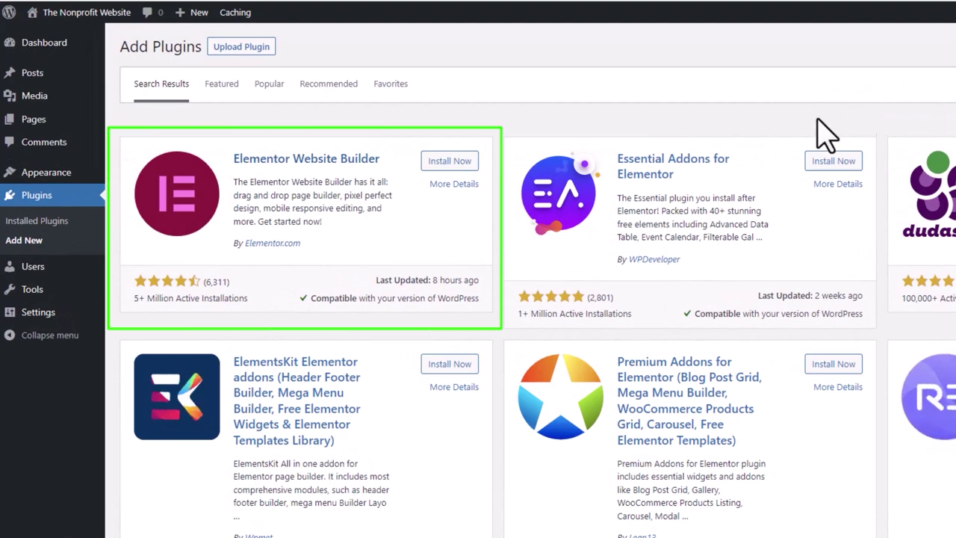
{"action": "left_click", "coordinate": [450, 161]}
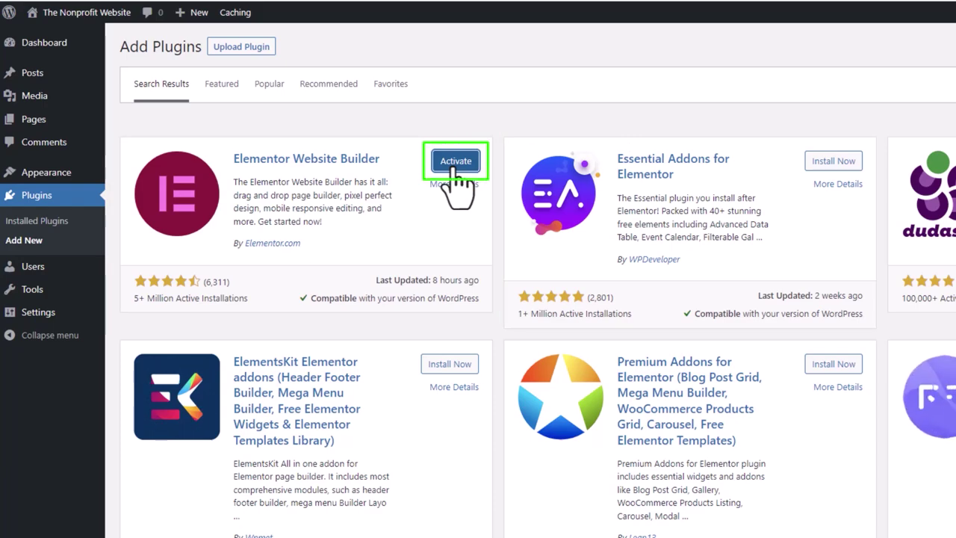
{"action": "left_click", "coordinate": [454, 163]}
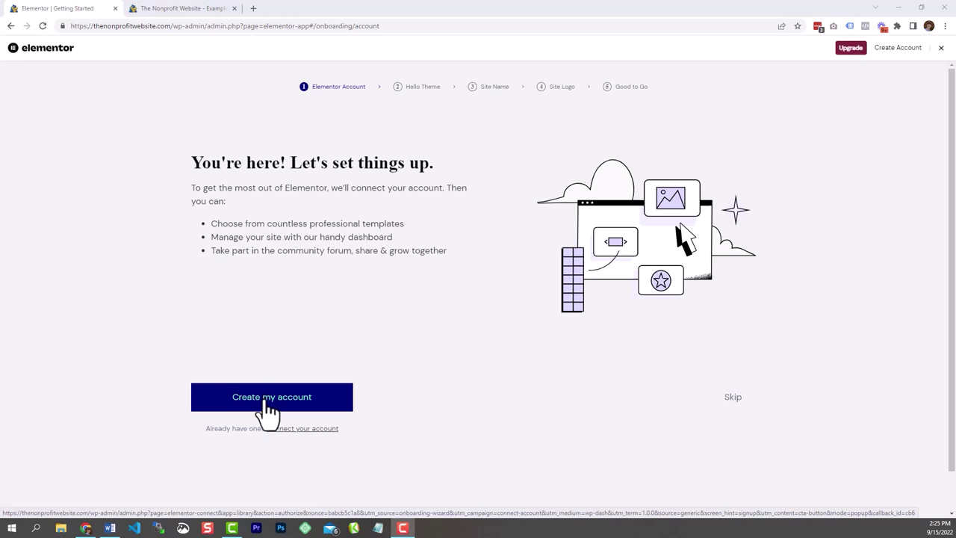
- Start the Elementor account connection with 'Create my account', then close the Connect popup
{"action": "left_click", "coordinate": [266, 408]}
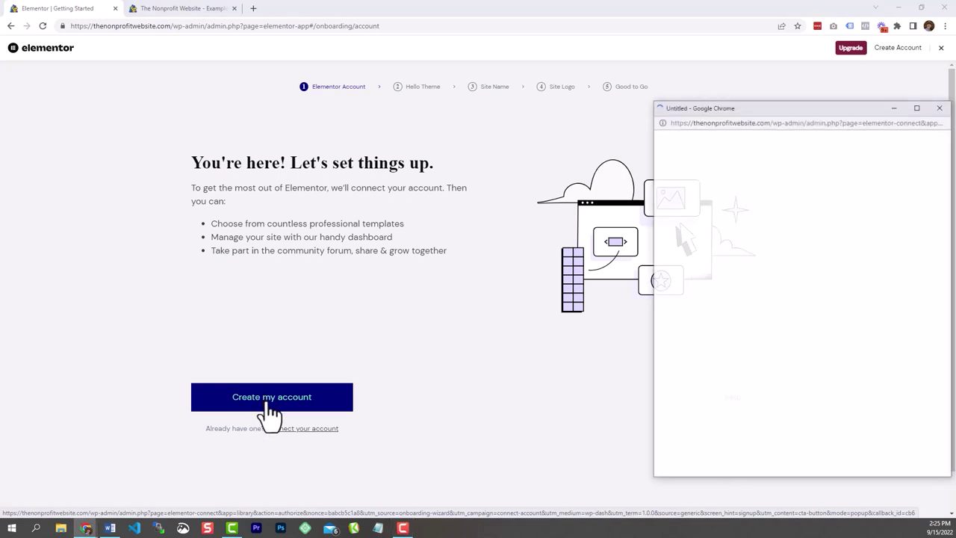
{"action": "left_click_drag", "start_coordinate": [784, 107], "coordinate": [689, 101]}
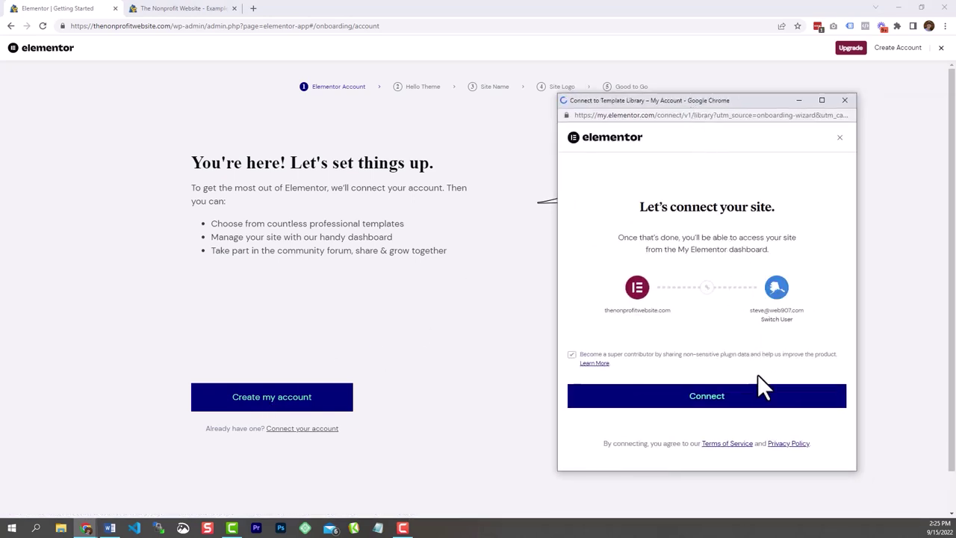
{"action": "left_click", "coordinate": [844, 99]}
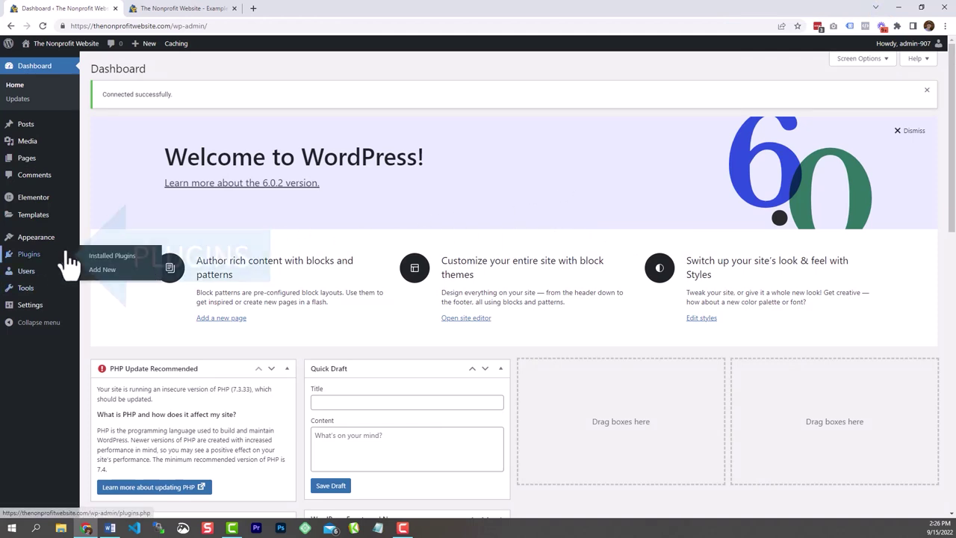
- Search 'givewp', install and activate GiveWP, dismiss its setup wizard, and return to Plugins
{"action": "left_click", "coordinate": [32, 257]}
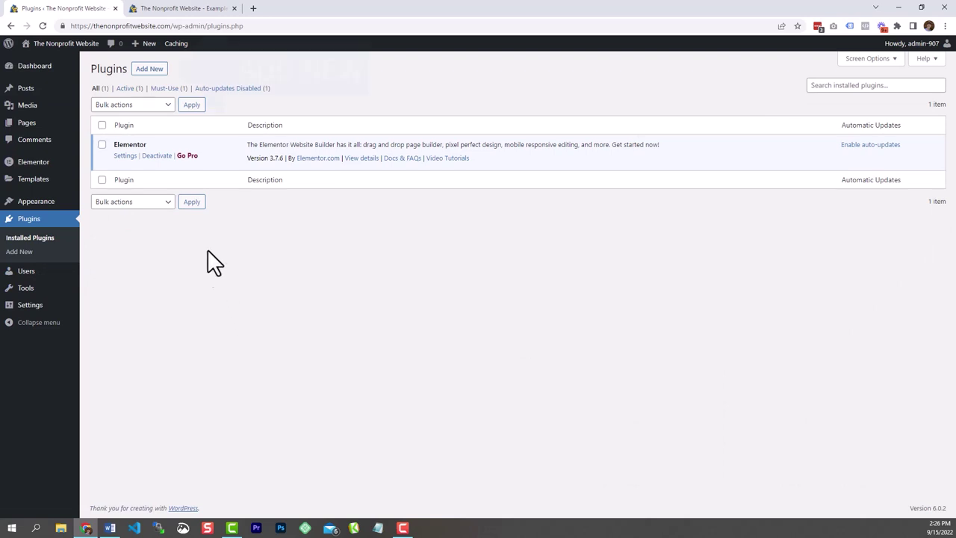
{"action": "left_click", "coordinate": [148, 70]}
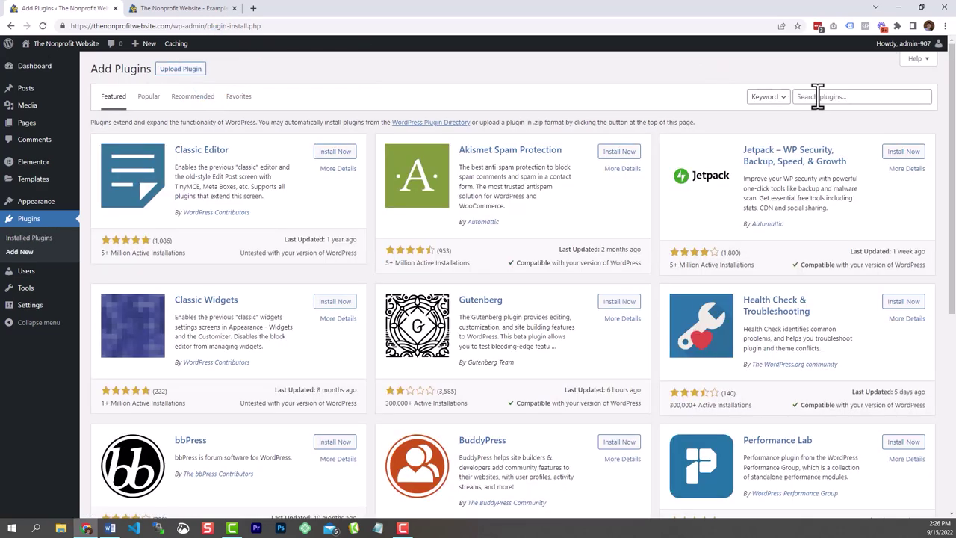
{"action": "left_click", "coordinate": [818, 95]}
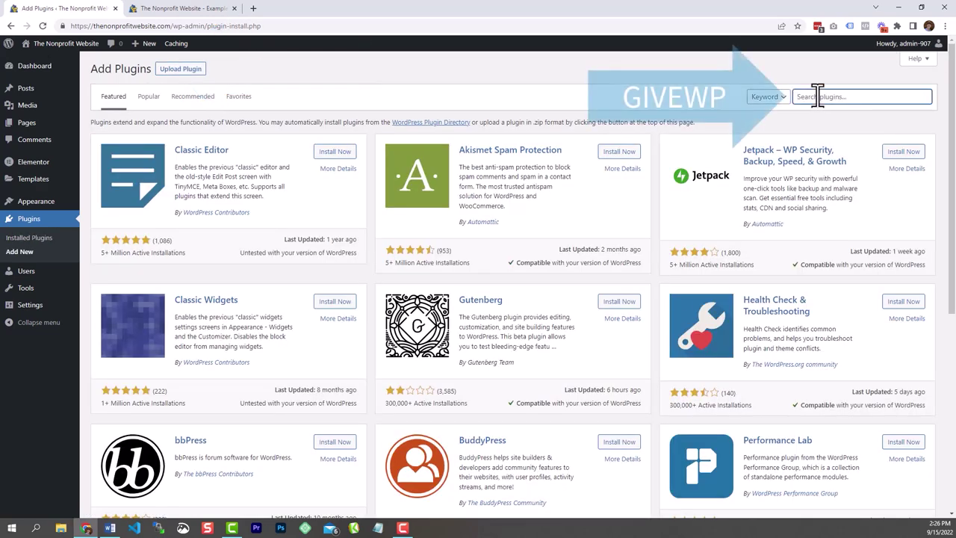
{"action": "type", "text": "givewp"}
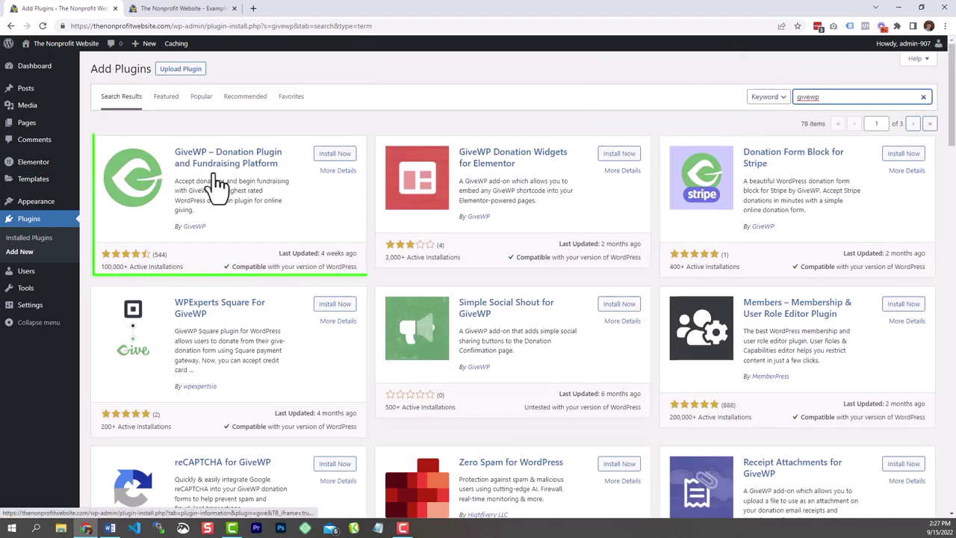
{"action": "left_click", "coordinate": [326, 155]}
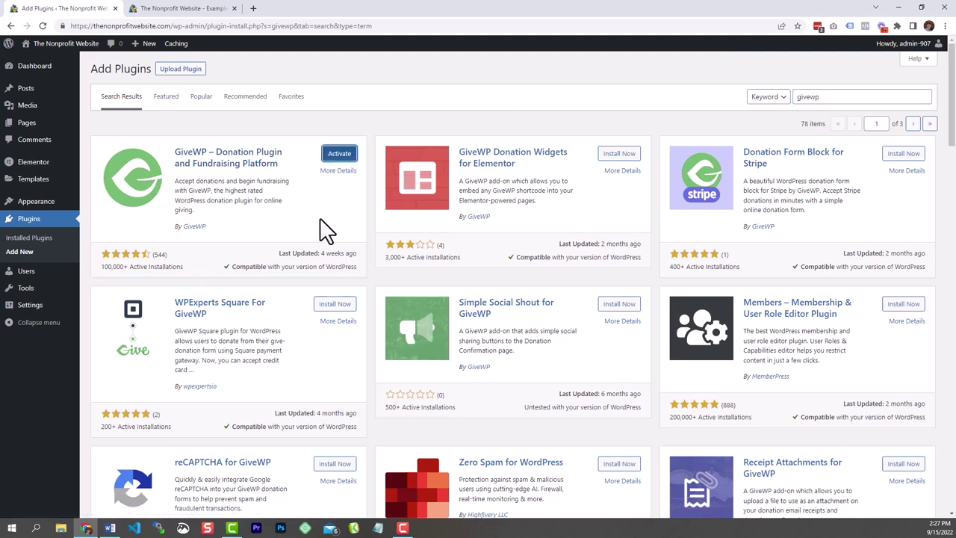
{"action": "left_click", "coordinate": [338, 156]}
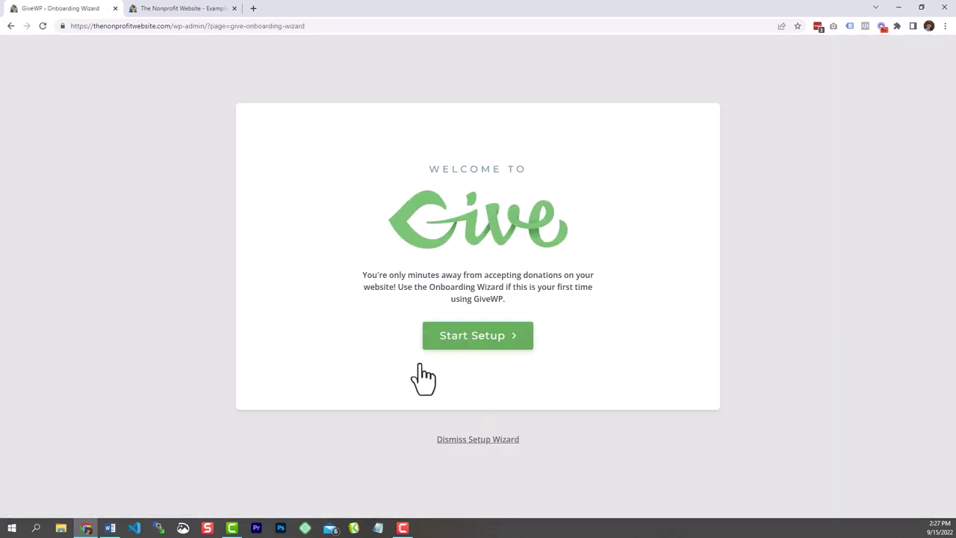
{"action": "left_click", "coordinate": [474, 441]}
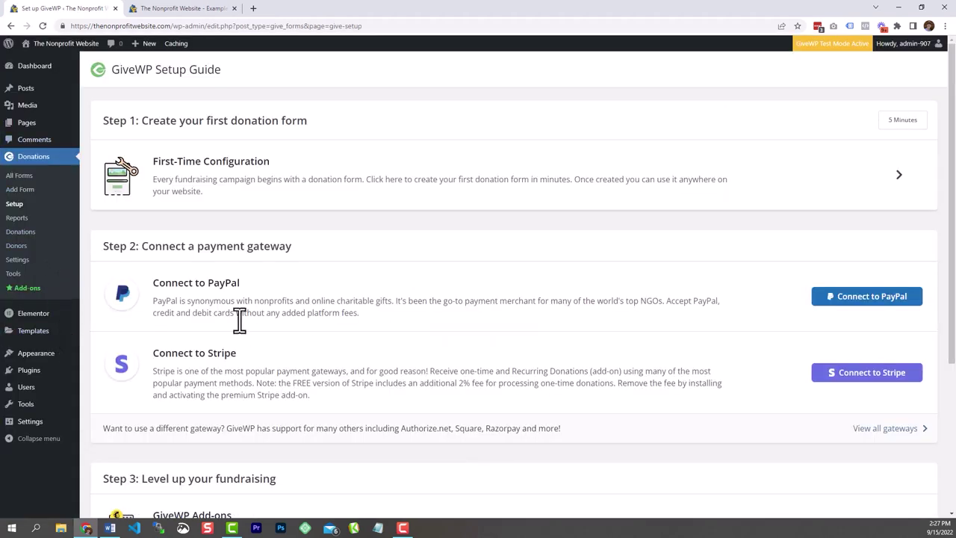
{"action": "left_click", "coordinate": [23, 370]}
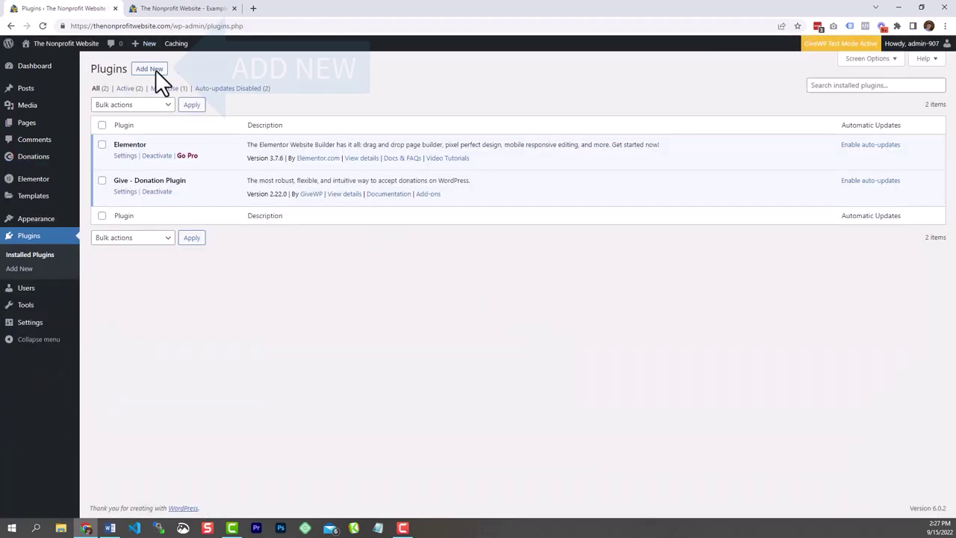
- Search the plugin directory for 'event calendar' and install The Events Calendar
{"action": "left_click", "coordinate": [155, 72]}
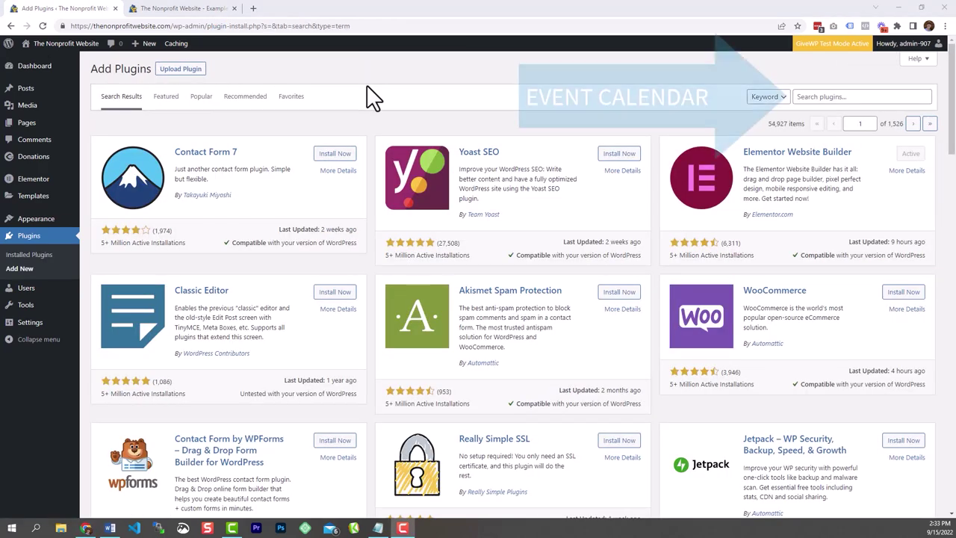
{"action": "left_click", "coordinate": [809, 97]}
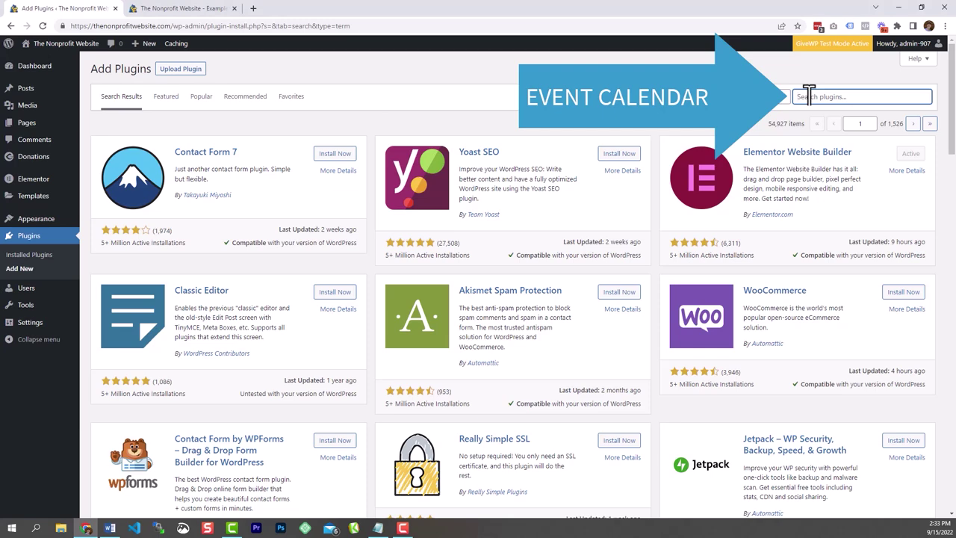
{"action": "type", "text": "event calendar"}
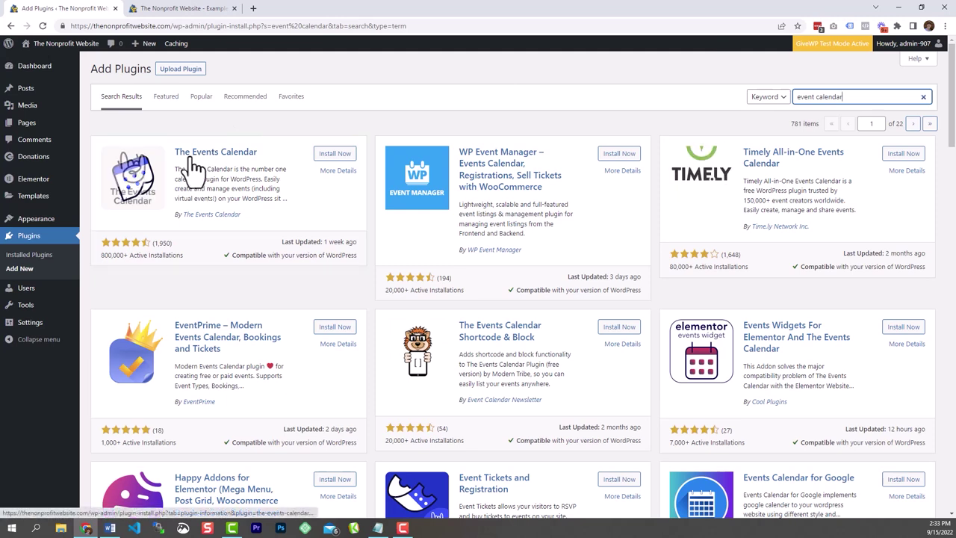
{"action": "left_click", "coordinate": [333, 155]}
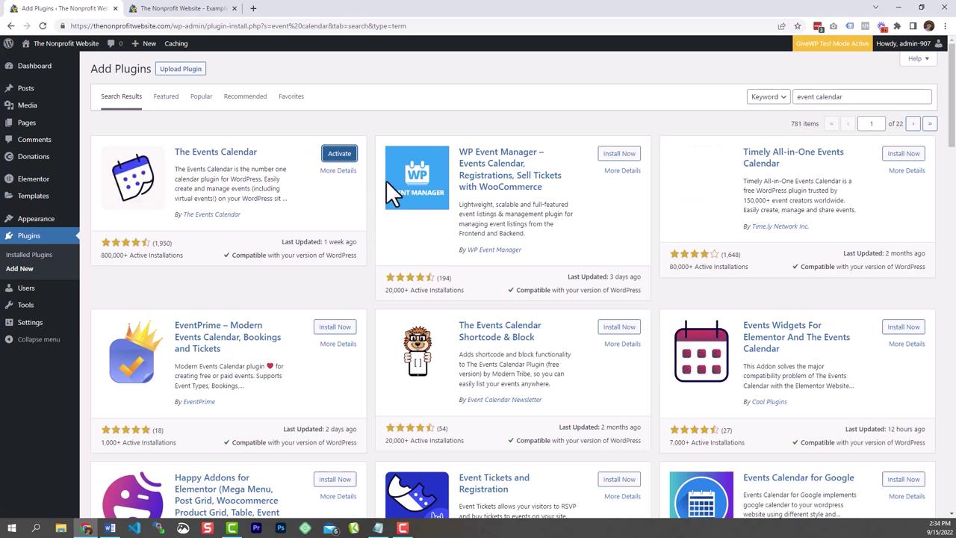
{"action": "left_click", "coordinate": [110, 528]}
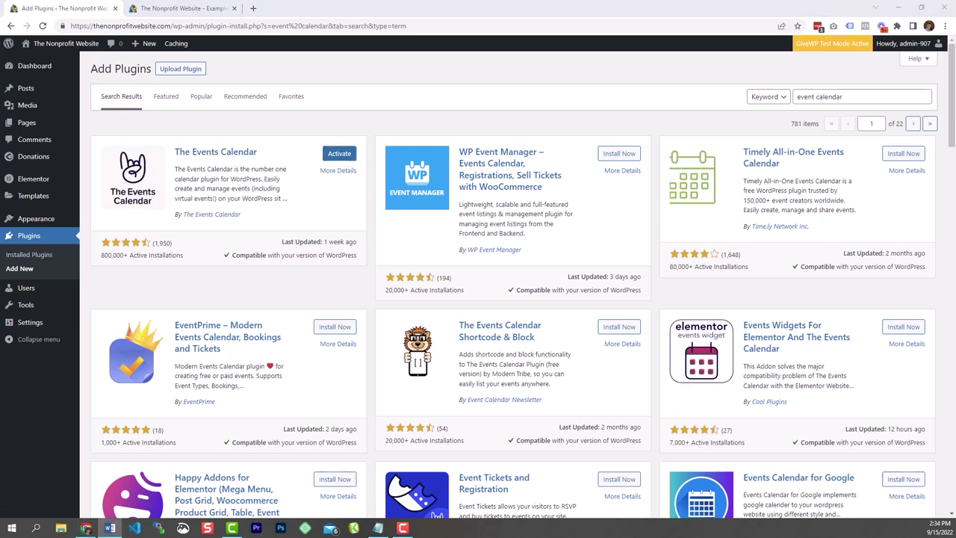
{"action": "left_click_drag", "start_coordinate": [854, 97], "coordinate": [784, 102]}
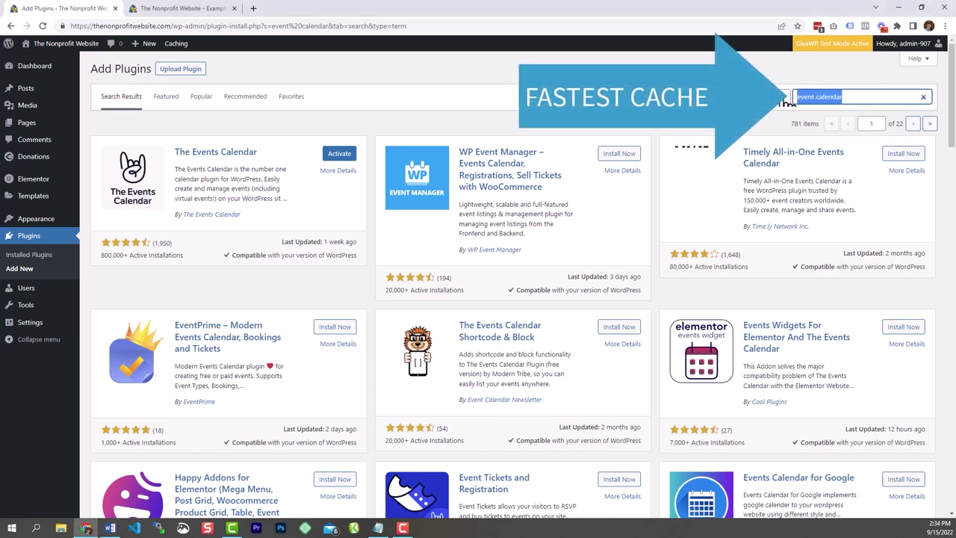
- Search plugins for 'fastest cache' and install WP Fastest Cache
{"action": "type", "text": "fastest cache"}
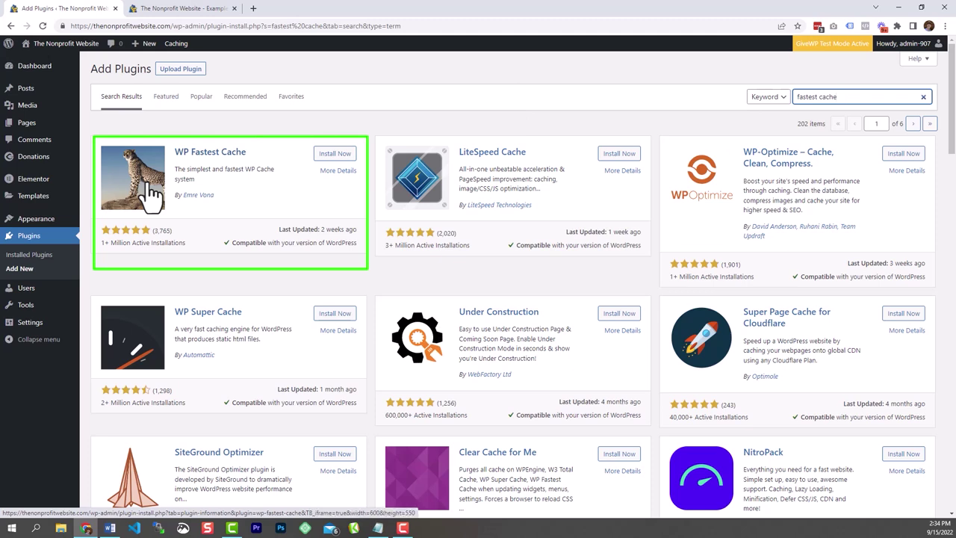
{"action": "left_click", "coordinate": [334, 154]}
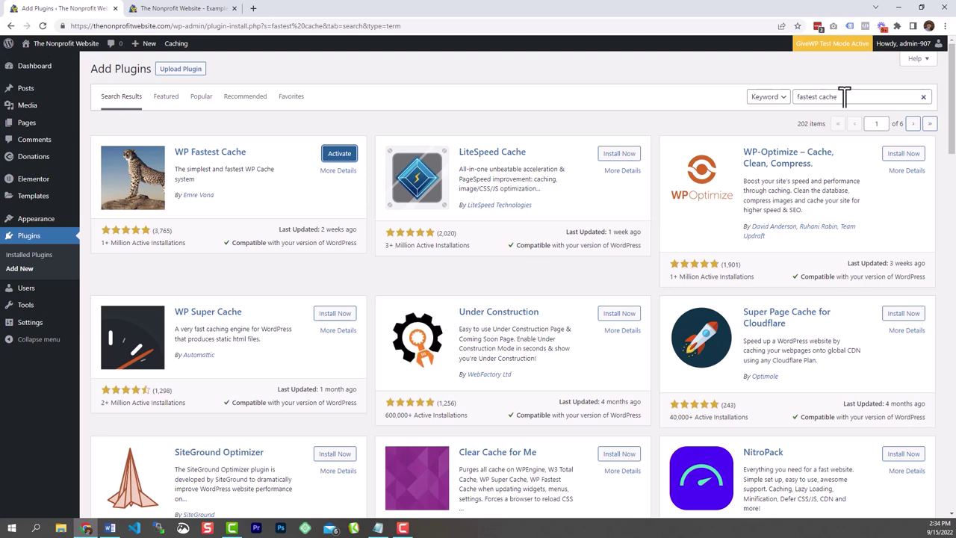
{"action": "left_click_drag", "start_coordinate": [842, 96], "coordinate": [795, 97]}
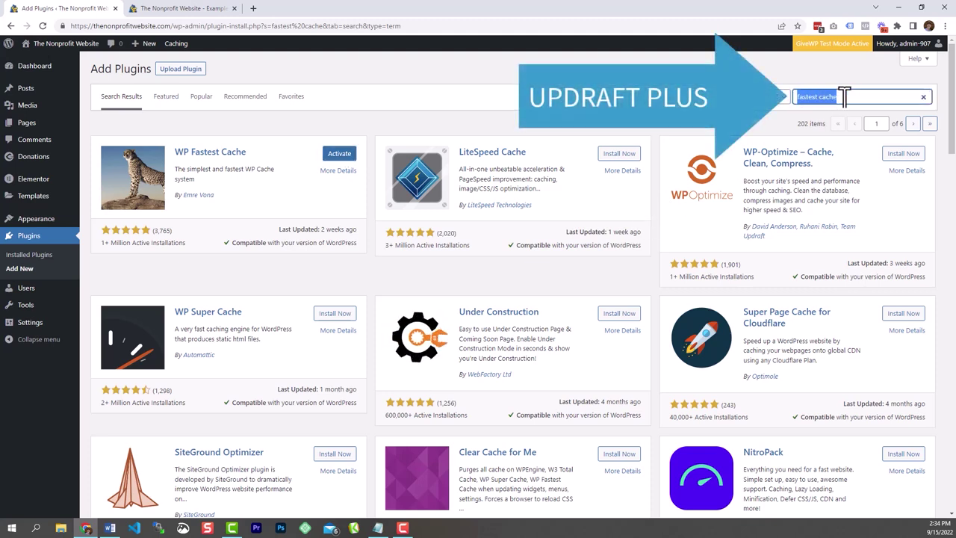
- Install UpdraftPlus and Starter Templates from searches for 'updraftplus' and 'starter template'
{"action": "type", "text": "upd"}
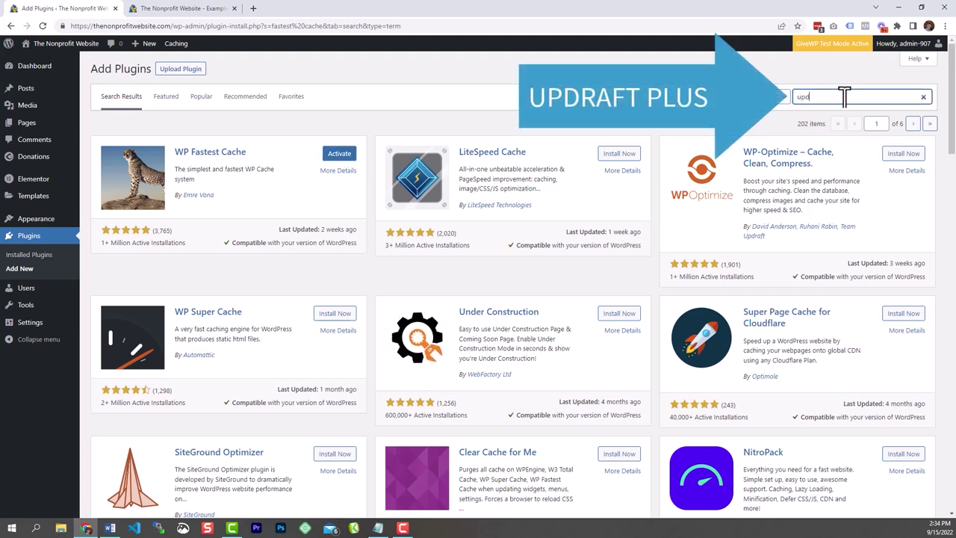
{"action": "type", "text": "raftplus"}
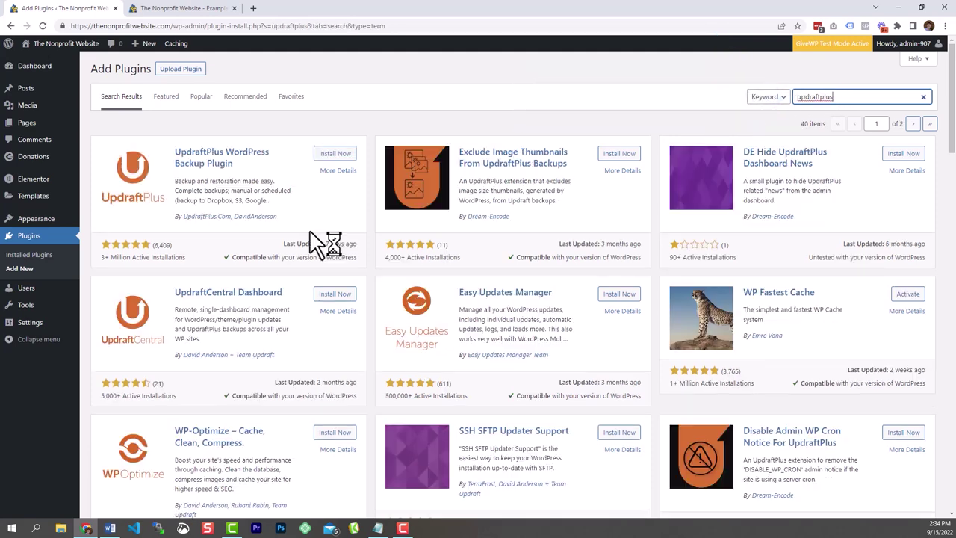
{"action": "left_click", "coordinate": [343, 154]}
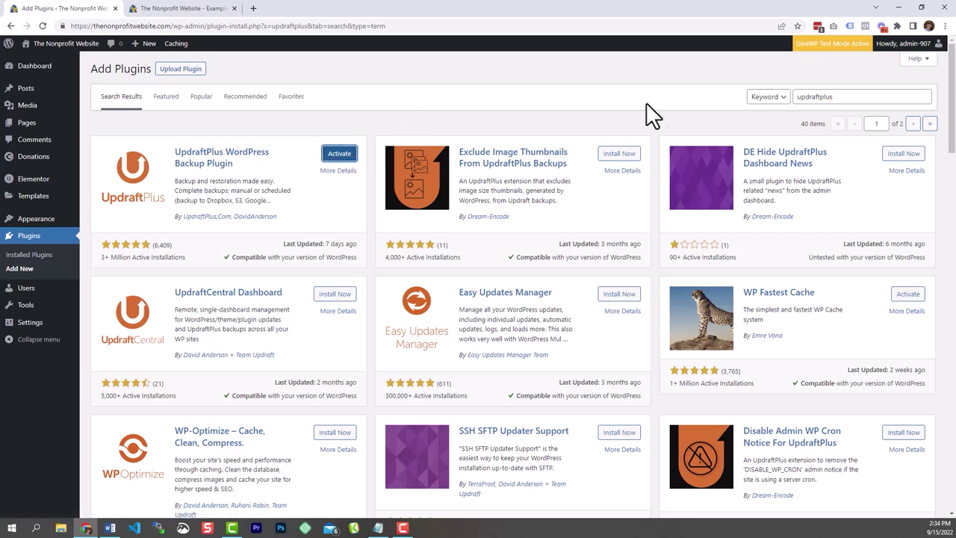
{"action": "left_click_drag", "start_coordinate": [836, 98], "coordinate": [799, 99]}
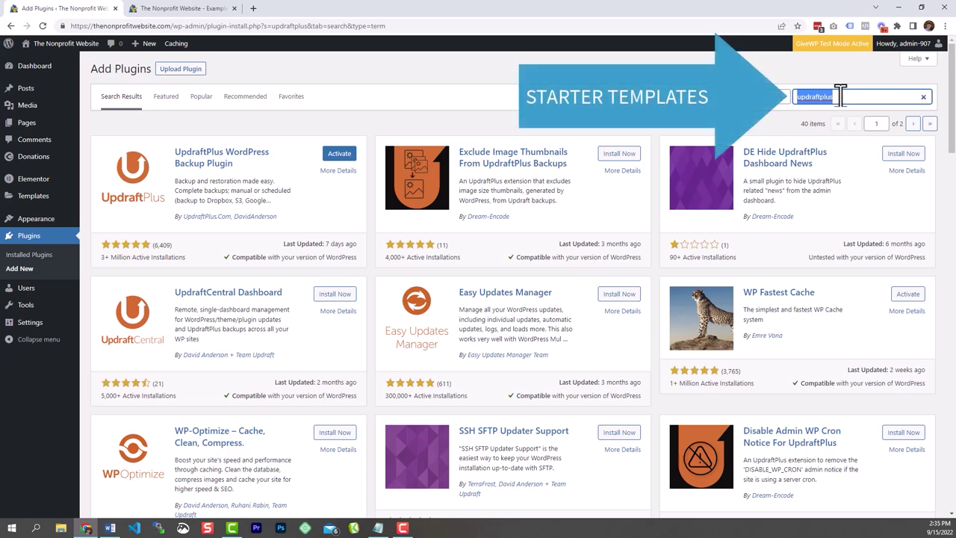
{"action": "type", "text": "starter"}
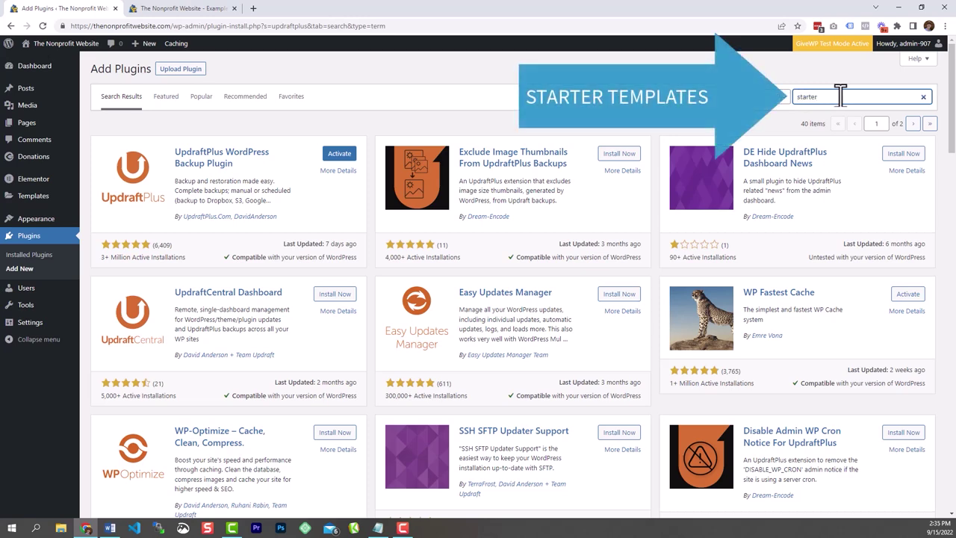
{"action": "type", "text": " templates"}
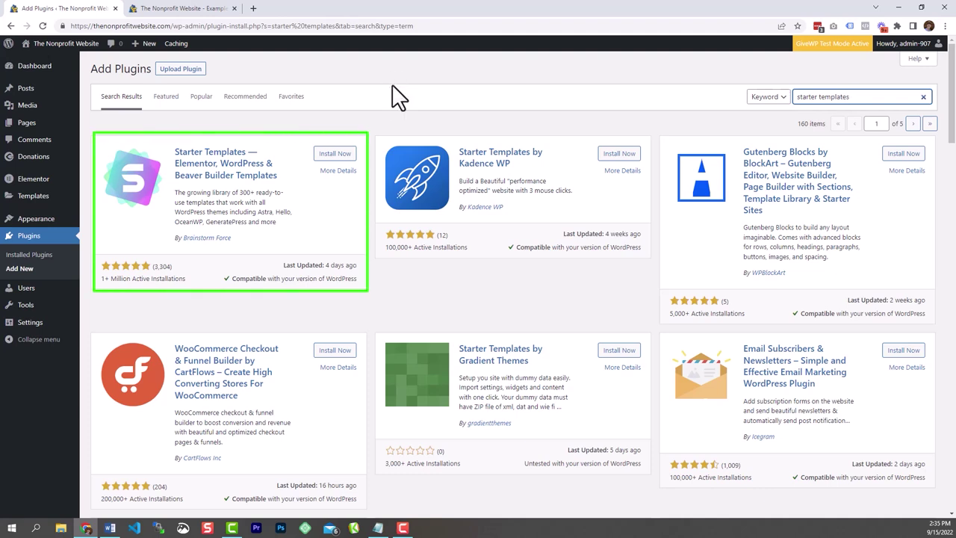
{"action": "left_click", "coordinate": [335, 155]}
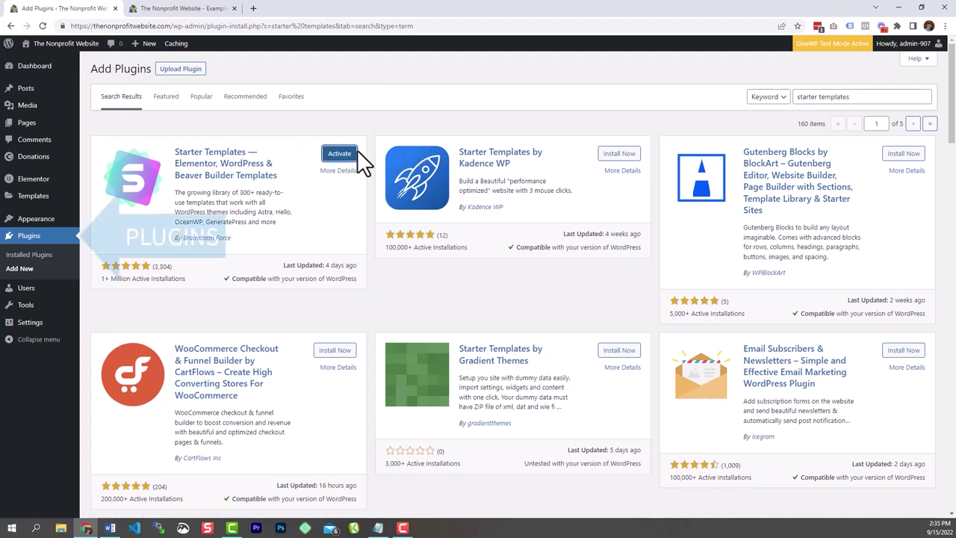
- Bulk-activate Ninja Forms, Starter Templates, The Events Calendar, UpdraftPlus and WP Fastest Cache
{"action": "left_click", "coordinate": [14, 259]}
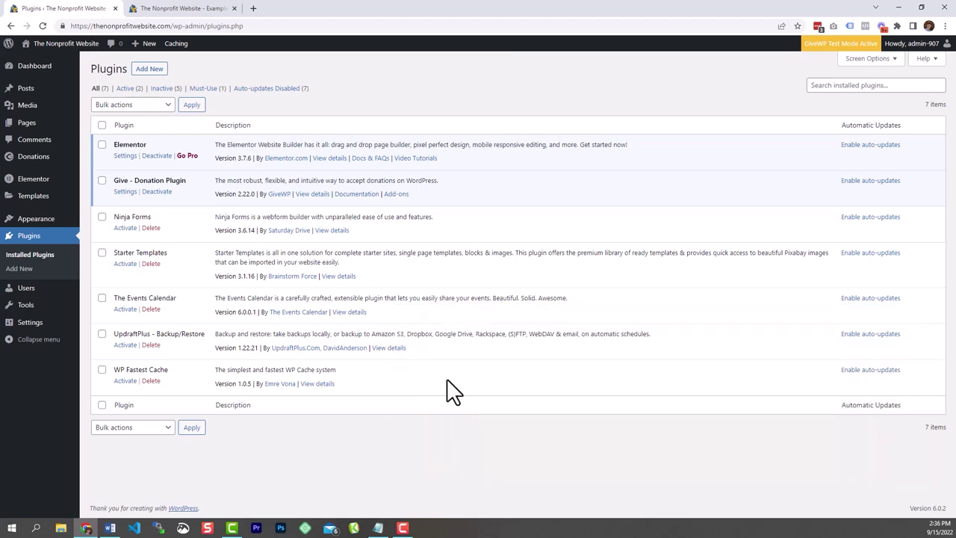
{"action": "left_click", "coordinate": [135, 167]}
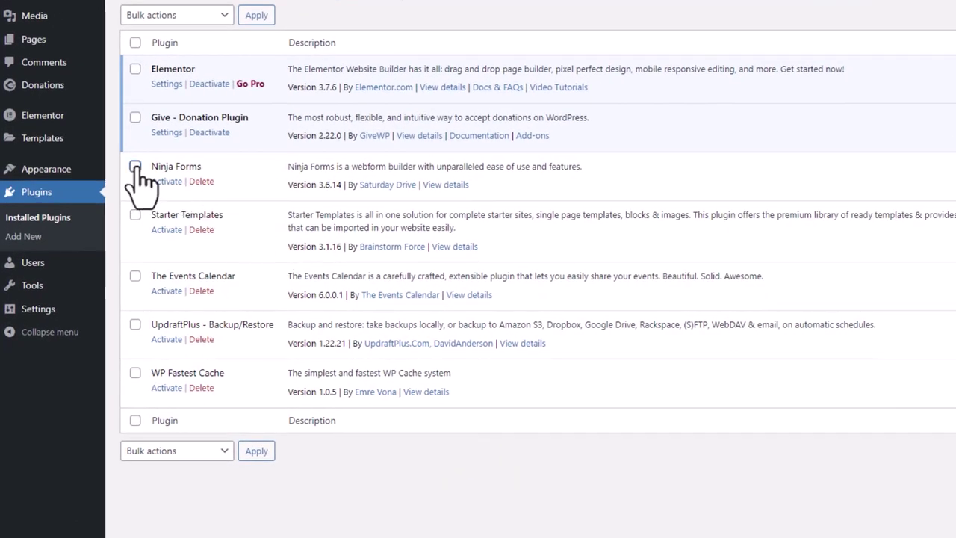
{"action": "left_click", "coordinate": [135, 215]}
{"action": "left_click", "coordinate": [135, 276]}
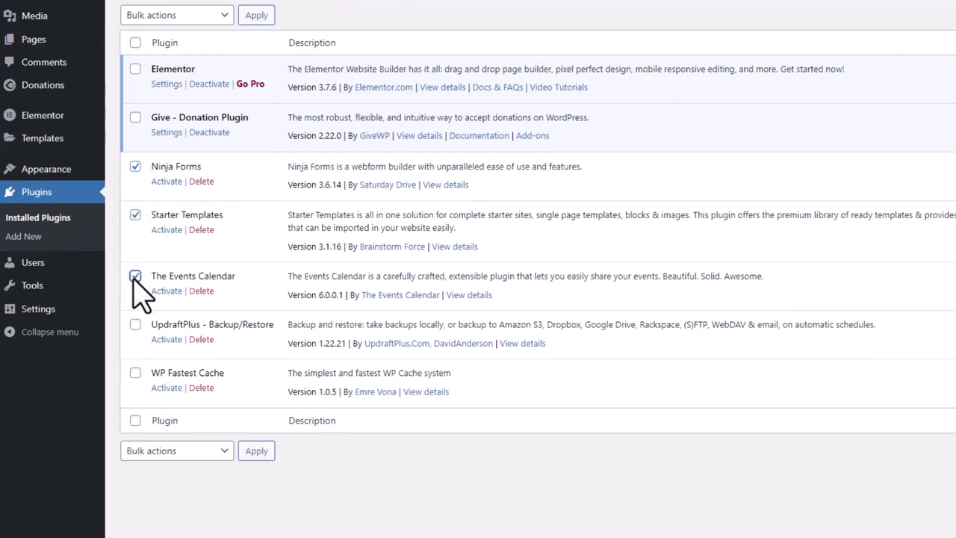
{"action": "left_click", "coordinate": [135, 324]}
{"action": "left_click", "coordinate": [135, 373]}
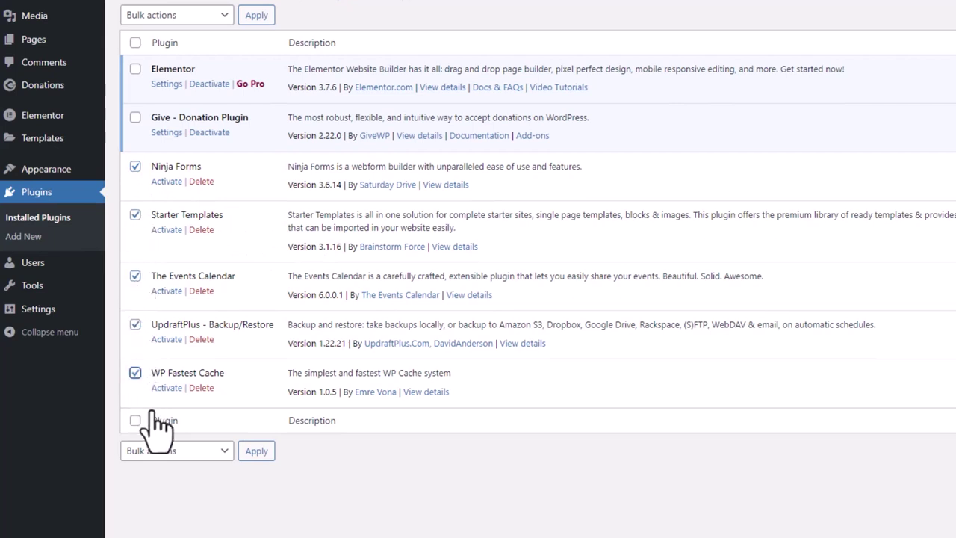
{"action": "left_click", "coordinate": [166, 452]}
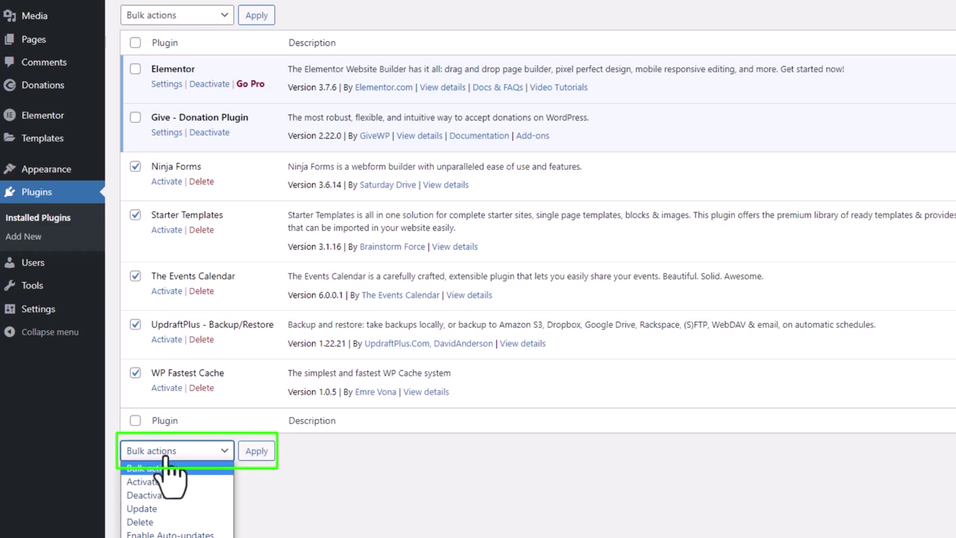
{"action": "left_click", "coordinate": [163, 483]}
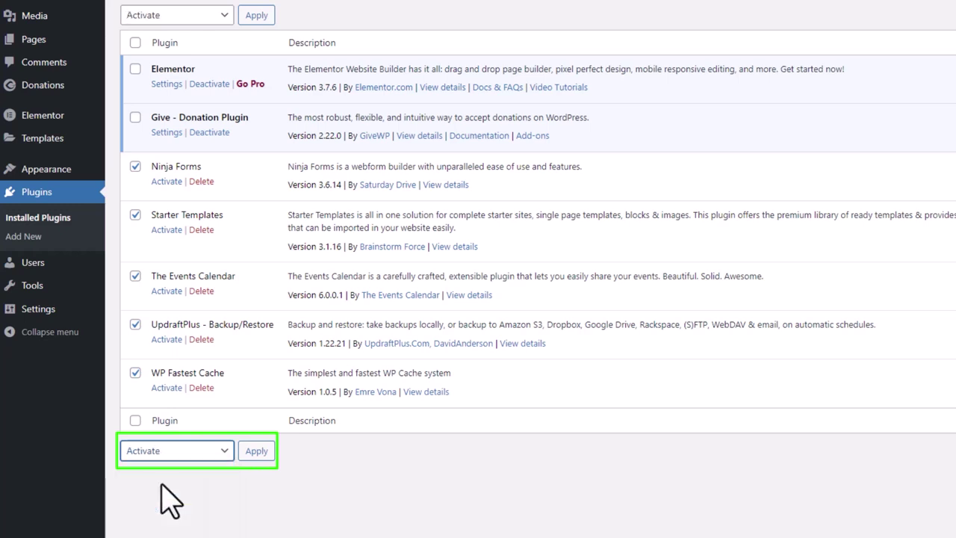
{"action": "left_click", "coordinate": [254, 452]}
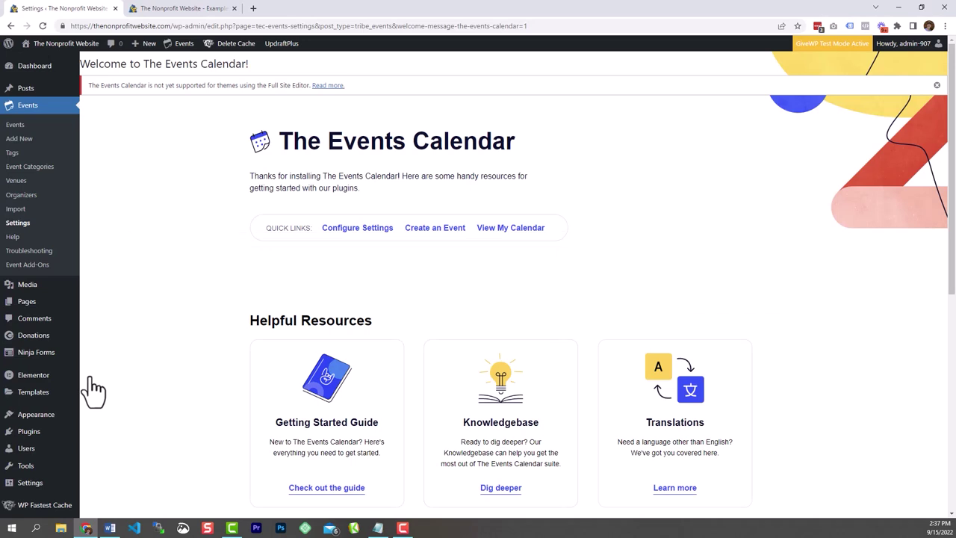
- Go to Appearance > Themes to view the installed themes
{"action": "scroll", "coordinate": [93, 388], "scroll_direction": "down", "scroll_amount": 2}
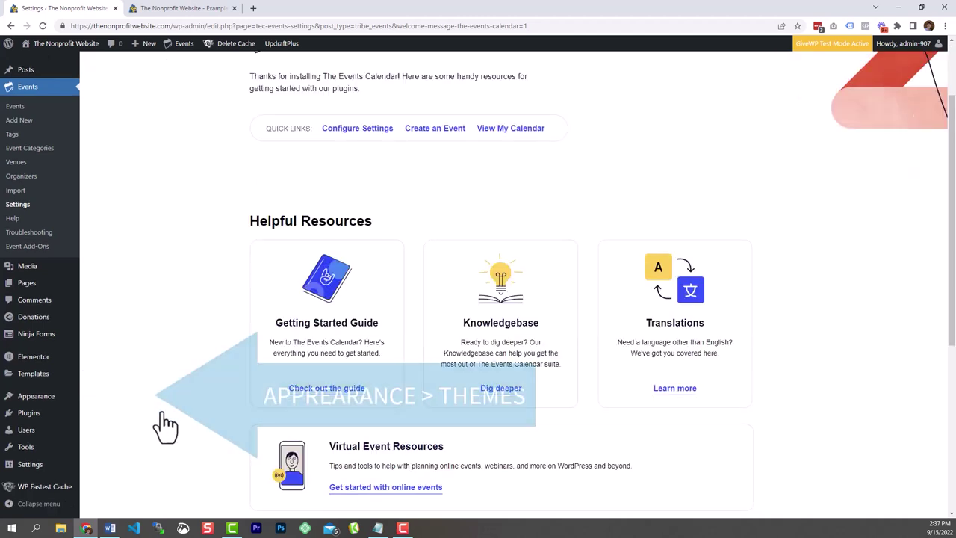
{"action": "mouse_move", "coordinate": [41, 407]}
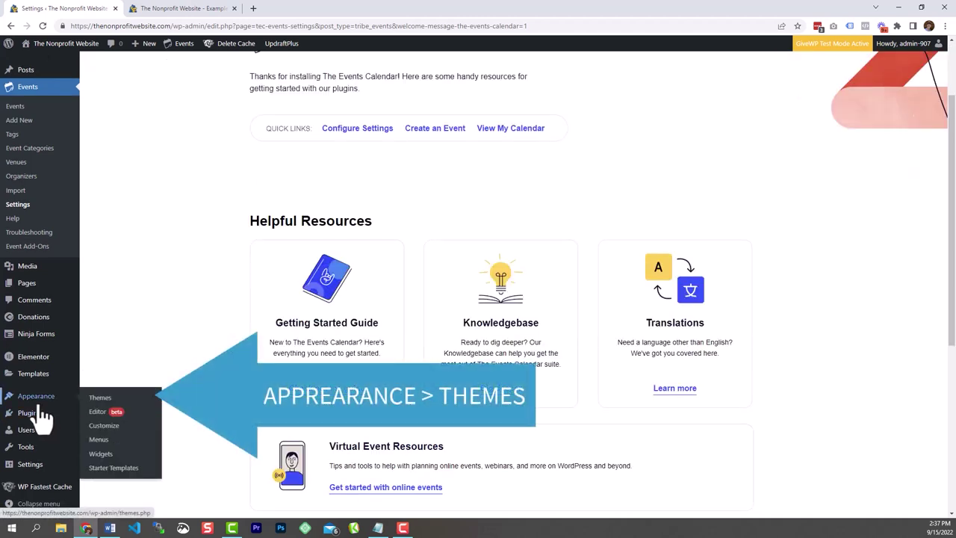
{"action": "left_click", "coordinate": [99, 401]}
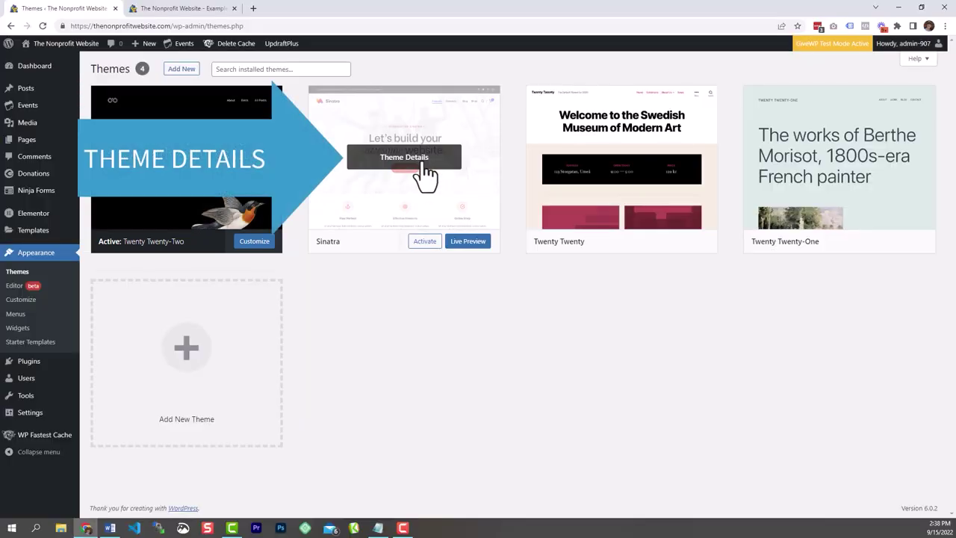
- Delete Sinatra, Twenty Twenty and Twenty Twenty-One from their theme details, confirming each
{"action": "left_click", "coordinate": [425, 170]}
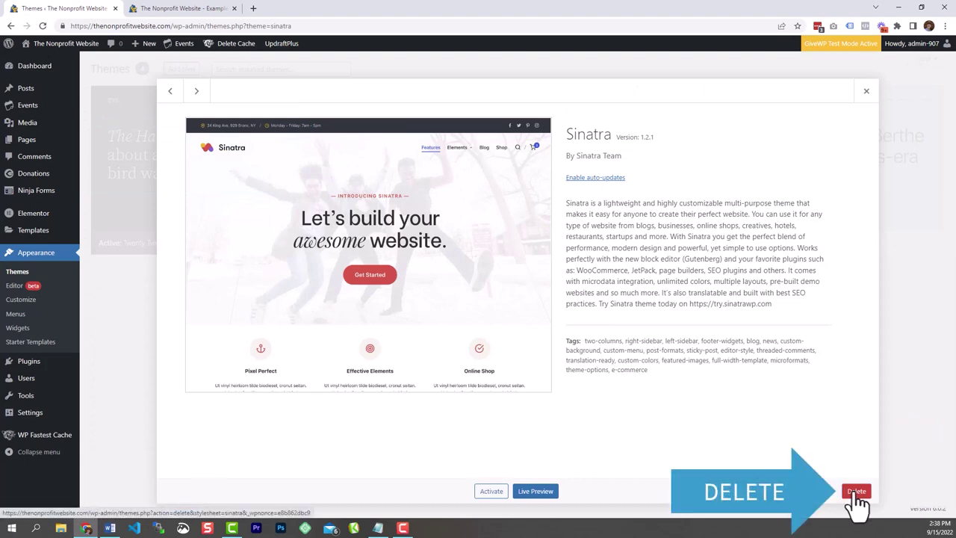
{"action": "left_click", "coordinate": [856, 490]}
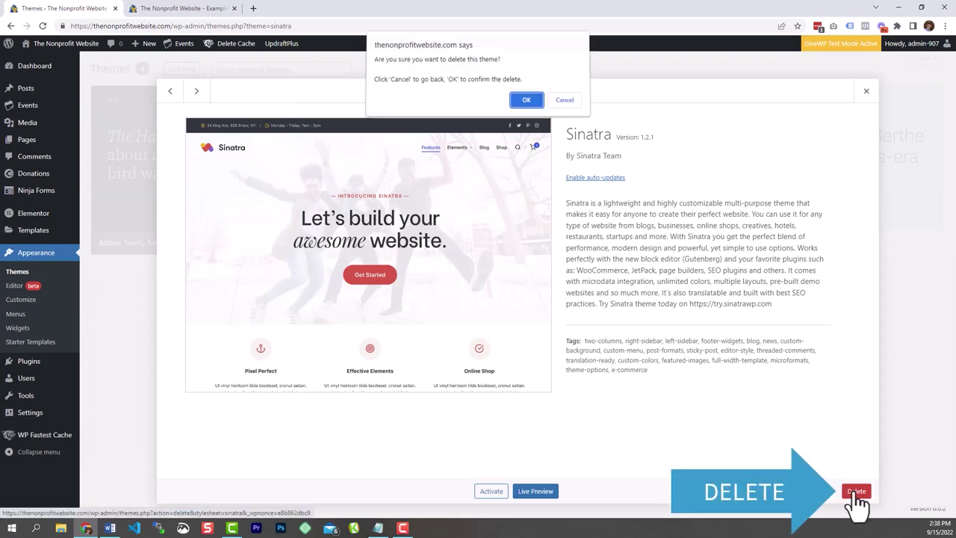
{"action": "left_click", "coordinate": [527, 103]}
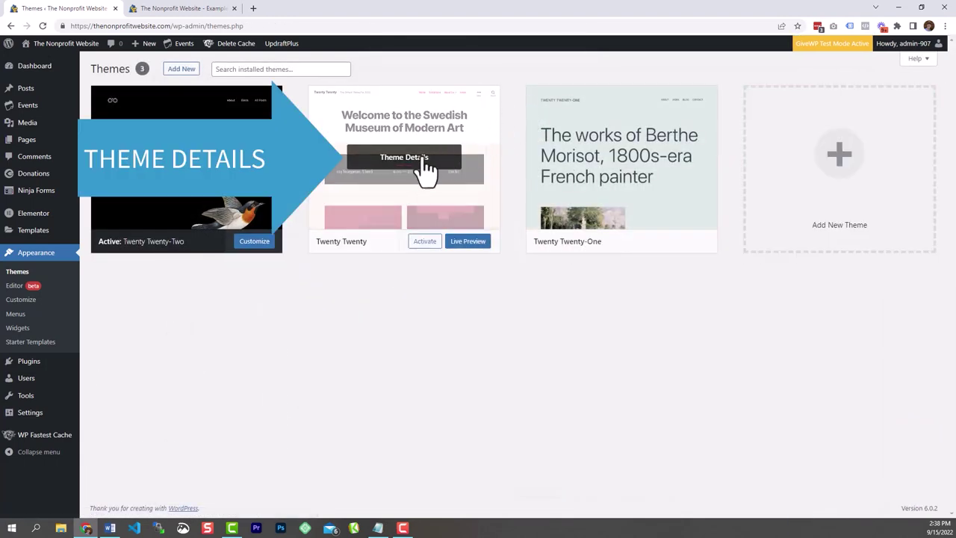
{"action": "left_click", "coordinate": [411, 175]}
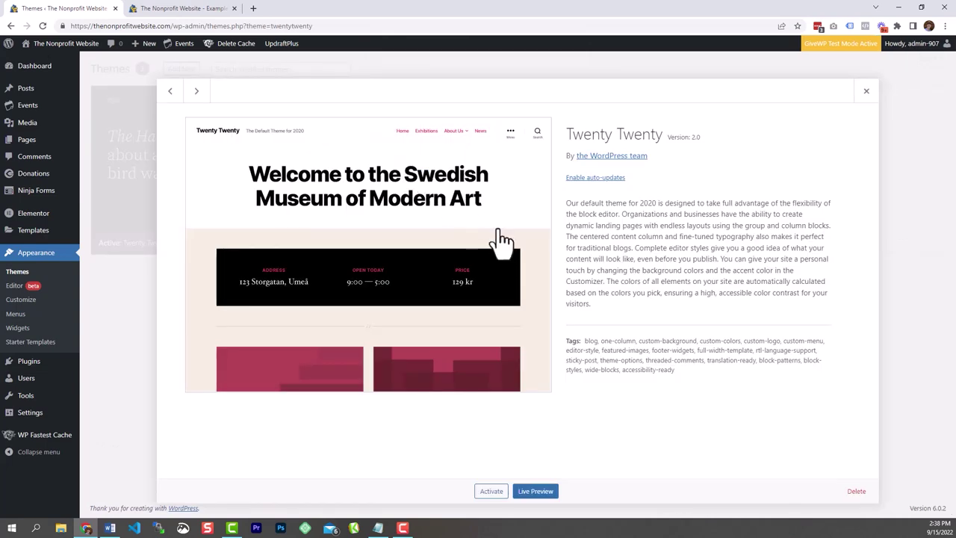
{"action": "left_click", "coordinate": [857, 491]}
{"action": "left_click", "coordinate": [525, 100]}
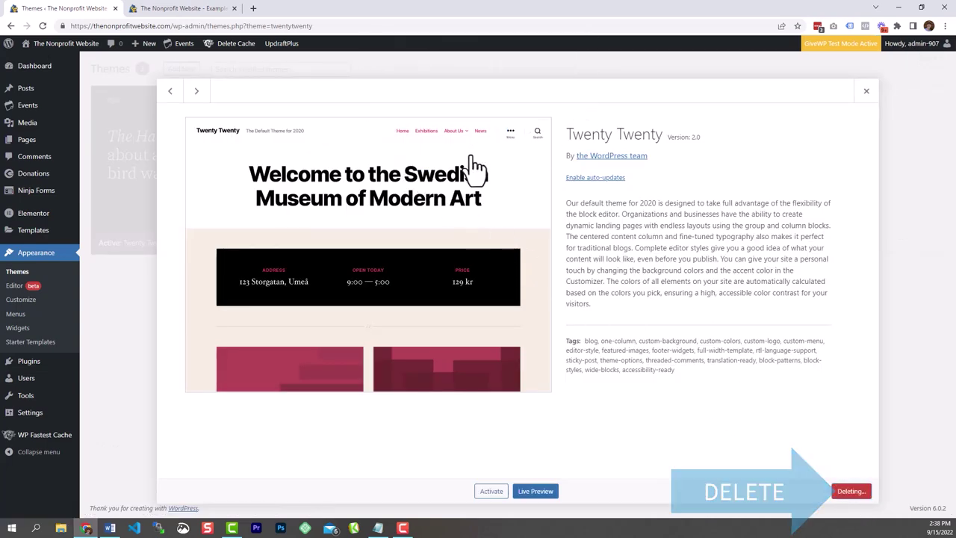
{"action": "left_click", "coordinate": [405, 161]}
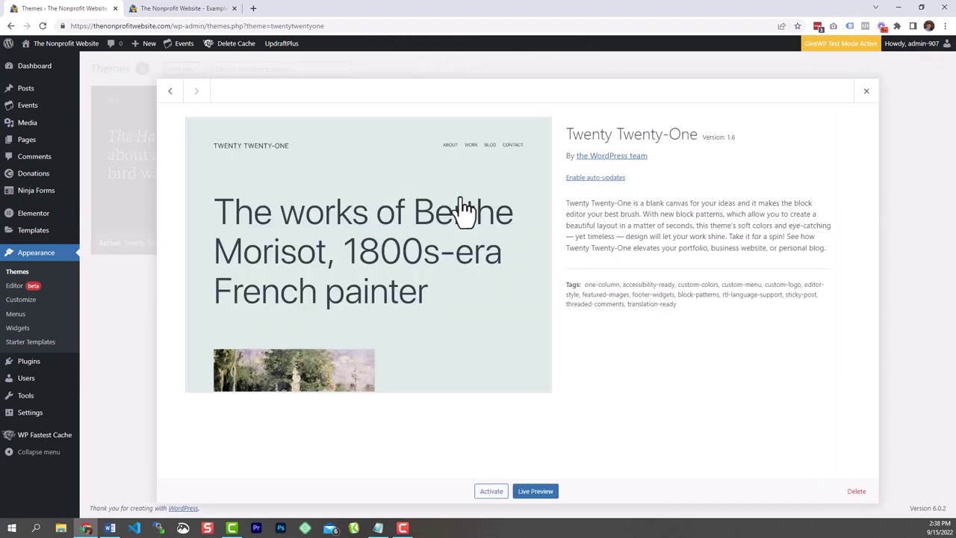
{"action": "left_click", "coordinate": [856, 491]}
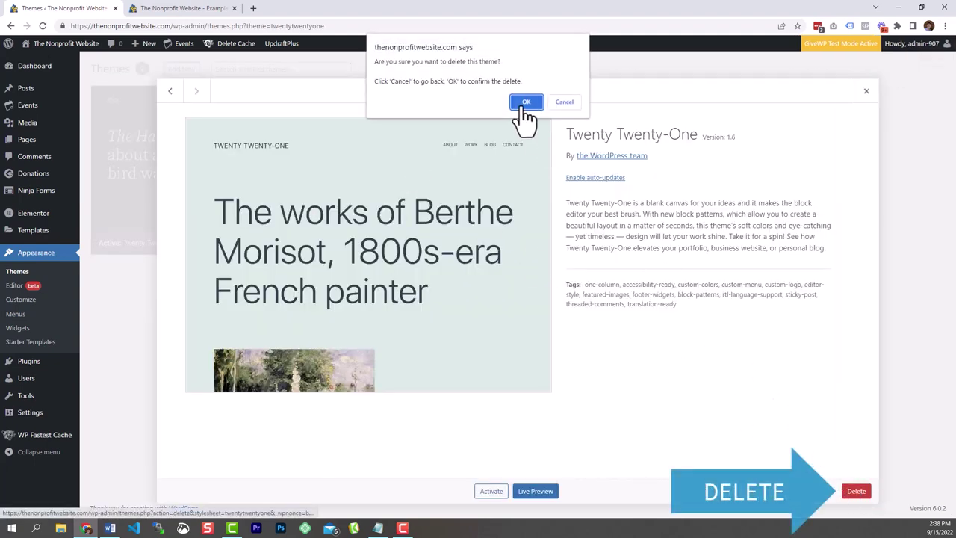
{"action": "left_click", "coordinate": [526, 102]}
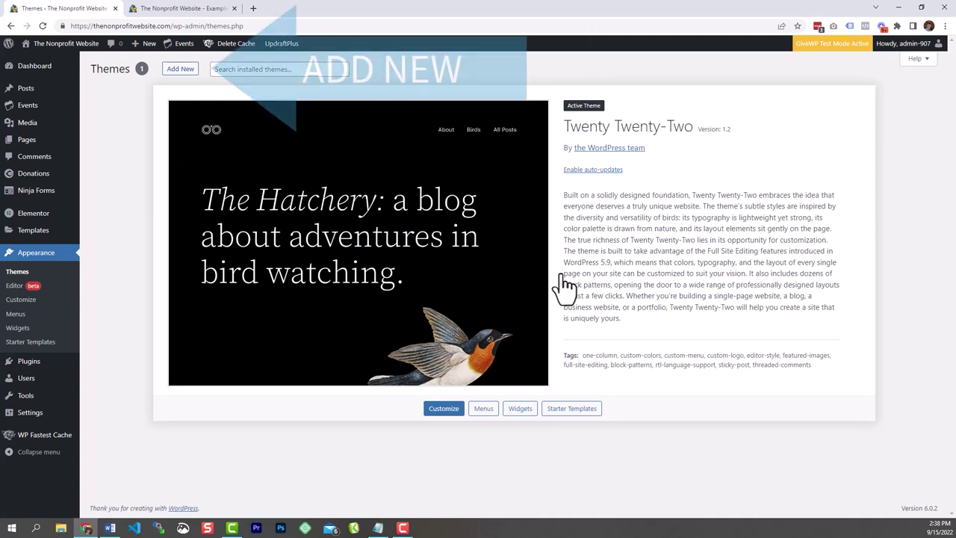
- Search the theme directory for 'astra', then install and activate Astra
{"action": "left_click", "coordinate": [176, 73]}
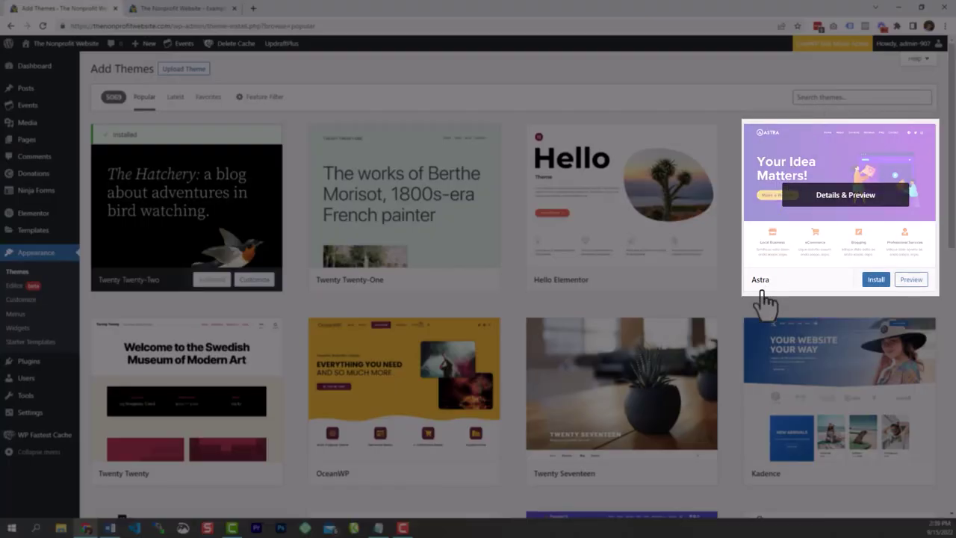
{"action": "left_click", "coordinate": [799, 100]}
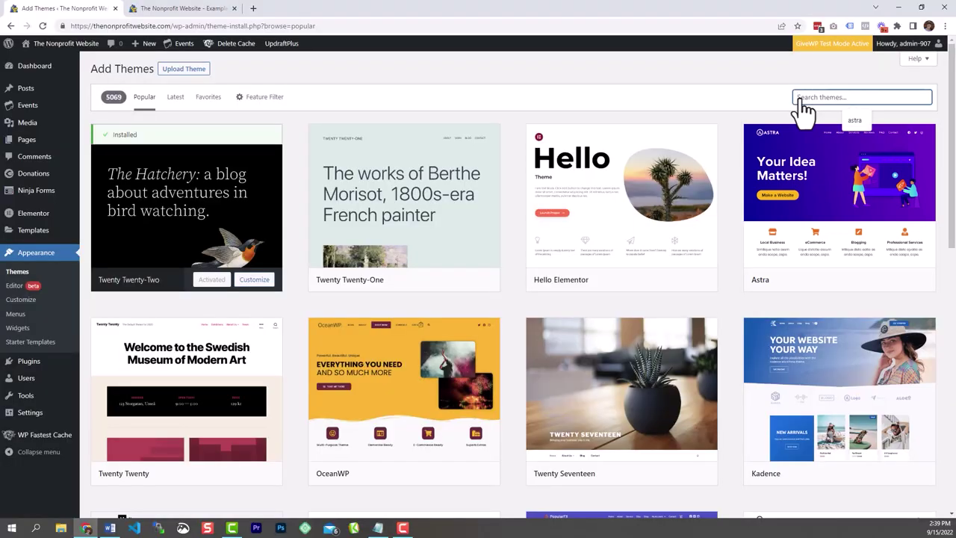
{"action": "type", "text": "astra"}
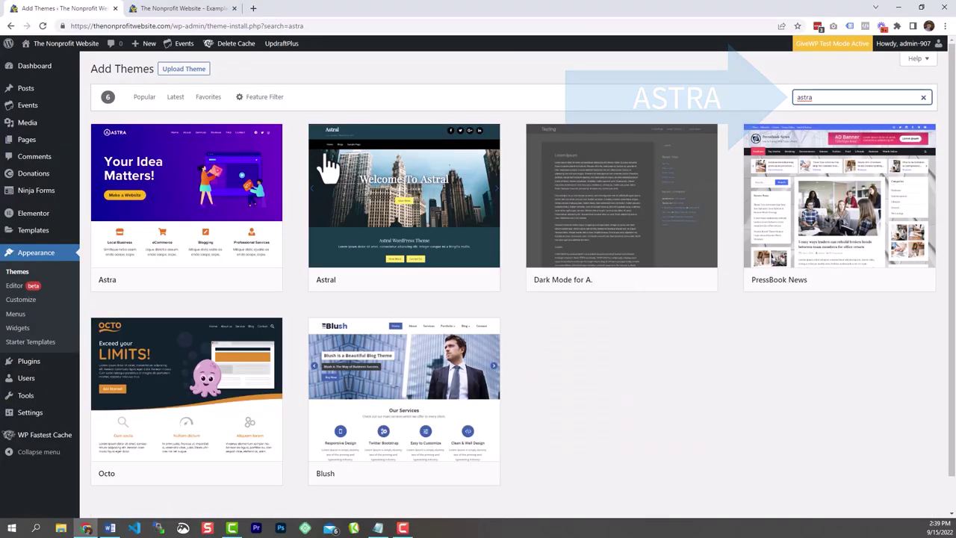
{"action": "mouse_move", "coordinate": [213, 180]}
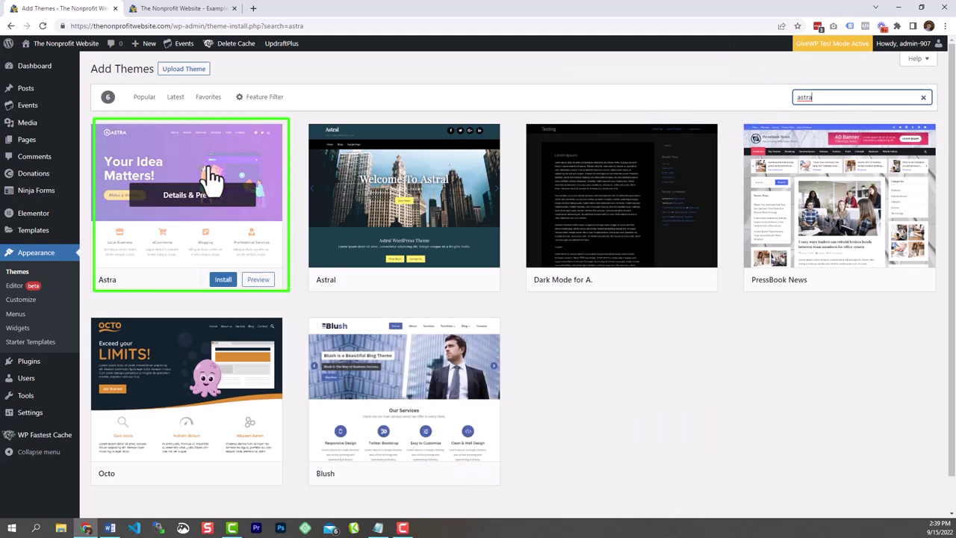
{"action": "left_click", "coordinate": [223, 281]}
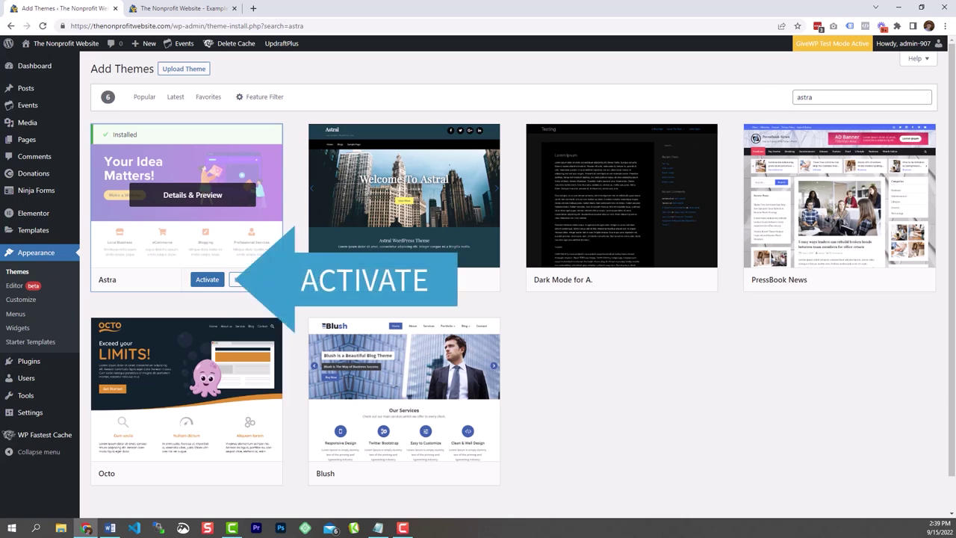
{"action": "left_click", "coordinate": [207, 279]}
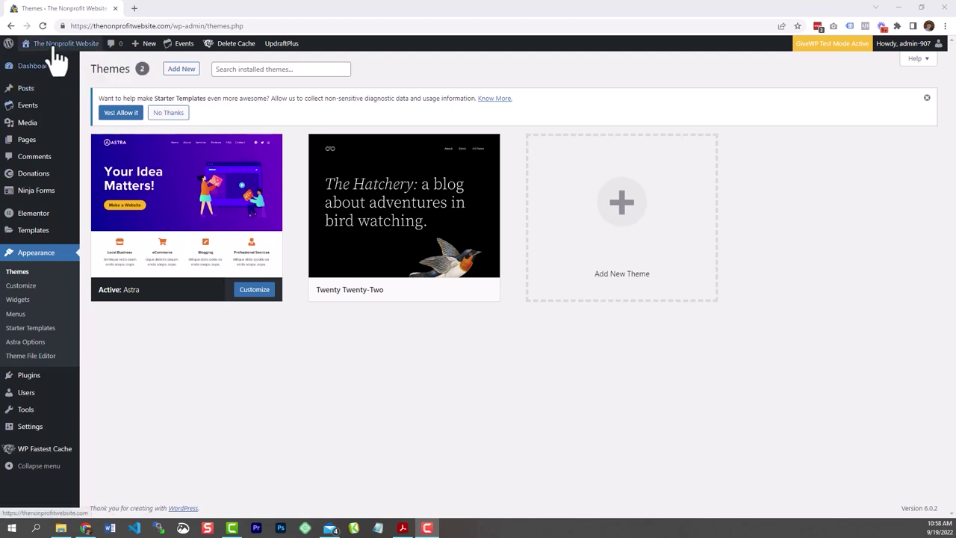
- View the live site's front page in a new tab, then return to the Themes page
{"action": "mouse_move", "coordinate": [56, 48]}
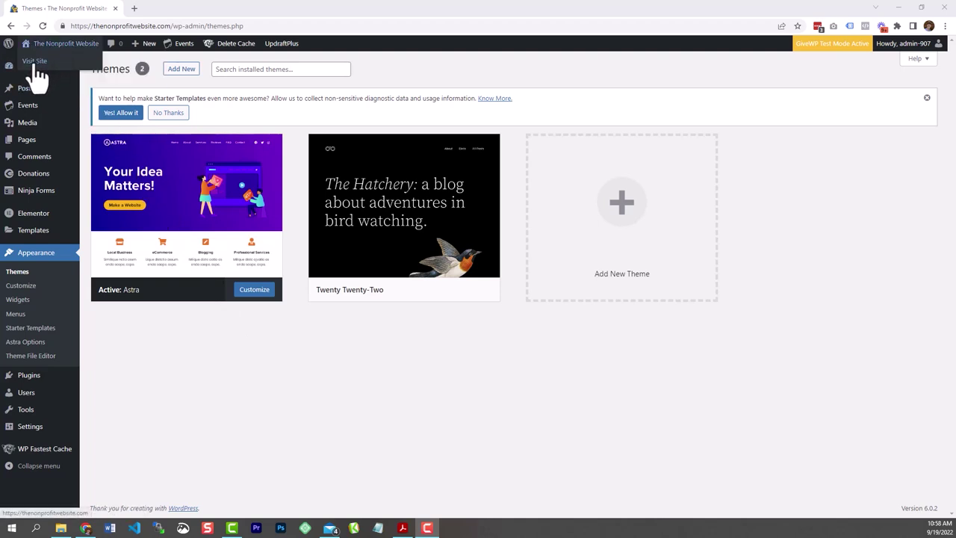
{"action": "right_click", "coordinate": [36, 65]}
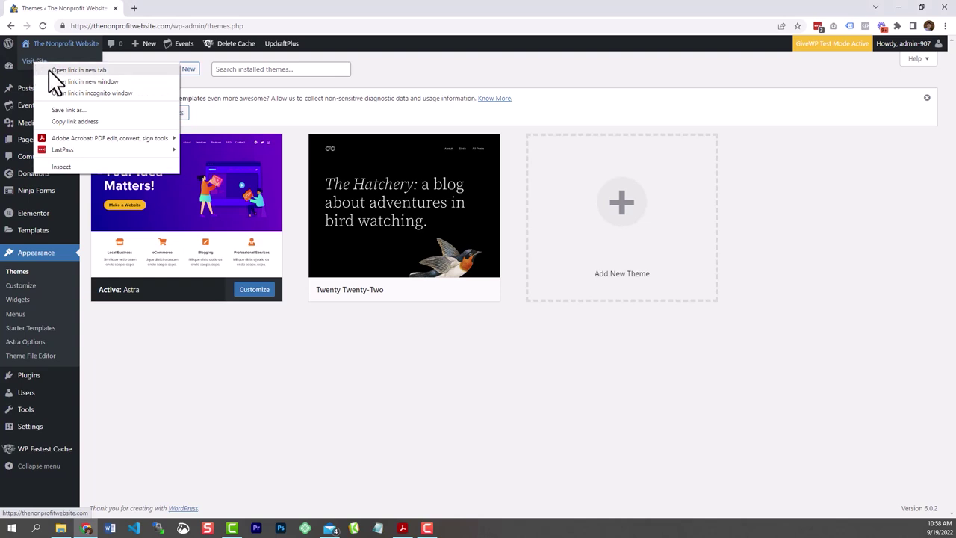
{"action": "left_click", "coordinate": [75, 71]}
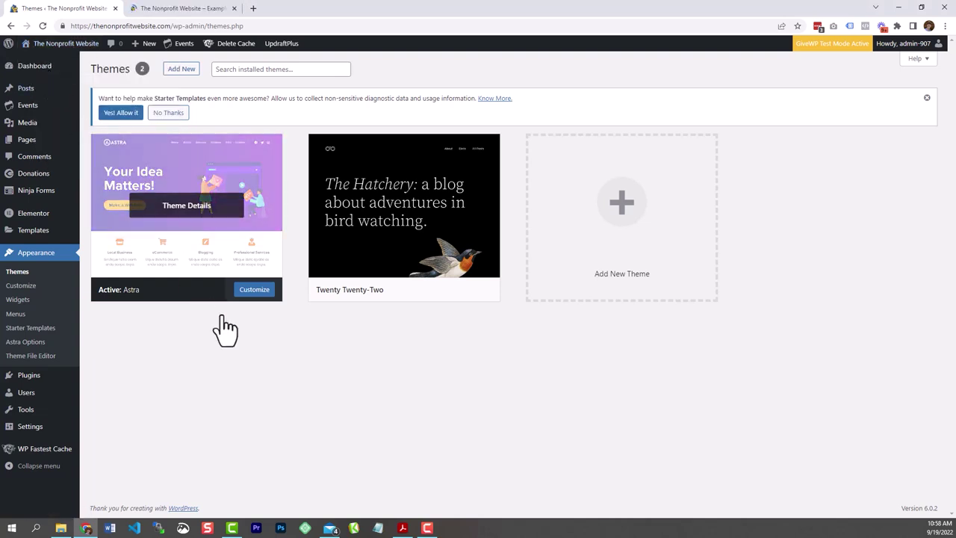
{"action": "left_click", "coordinate": [184, 8]}
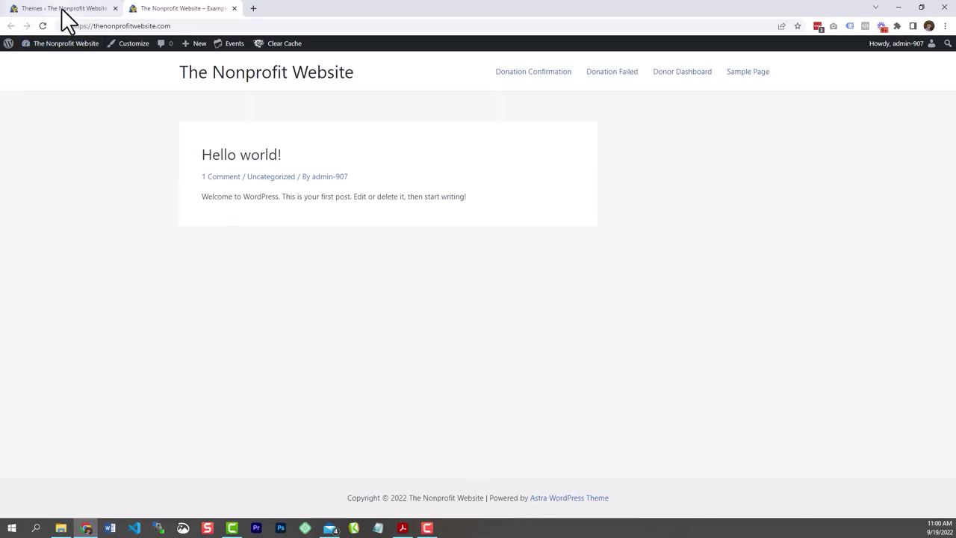
{"action": "left_click", "coordinate": [66, 11]}
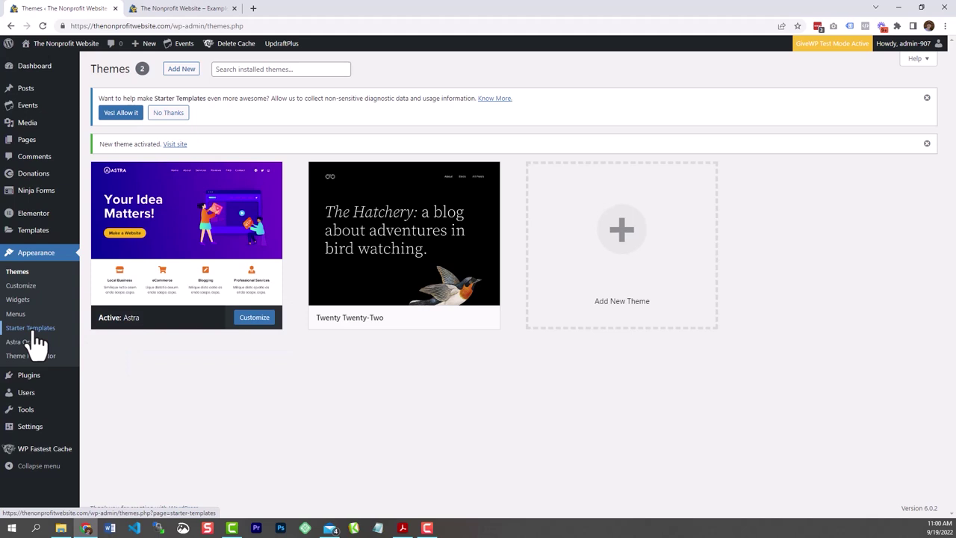
- Launch Starter Templates' site builder and pick Elementor as the page builder
{"action": "left_click", "coordinate": [34, 332]}
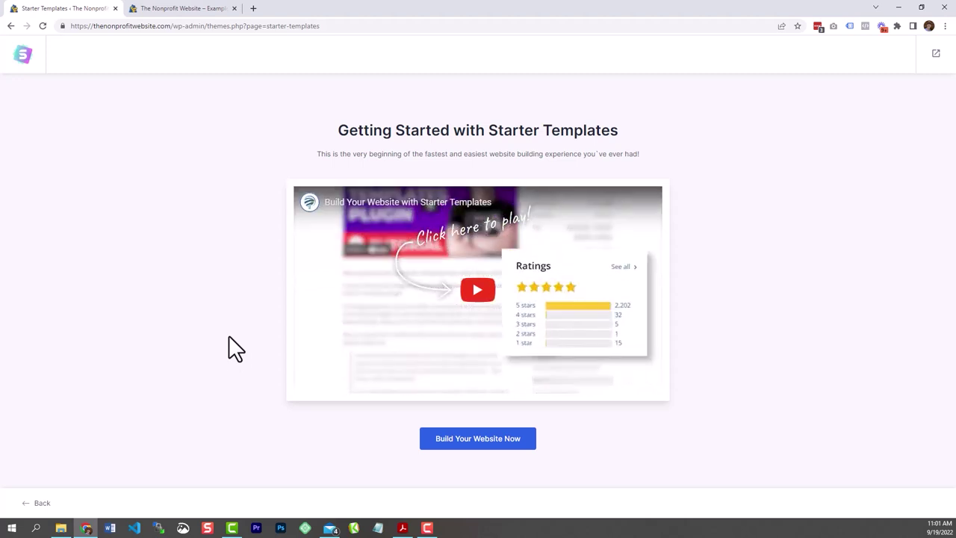
{"action": "left_click", "coordinate": [493, 442]}
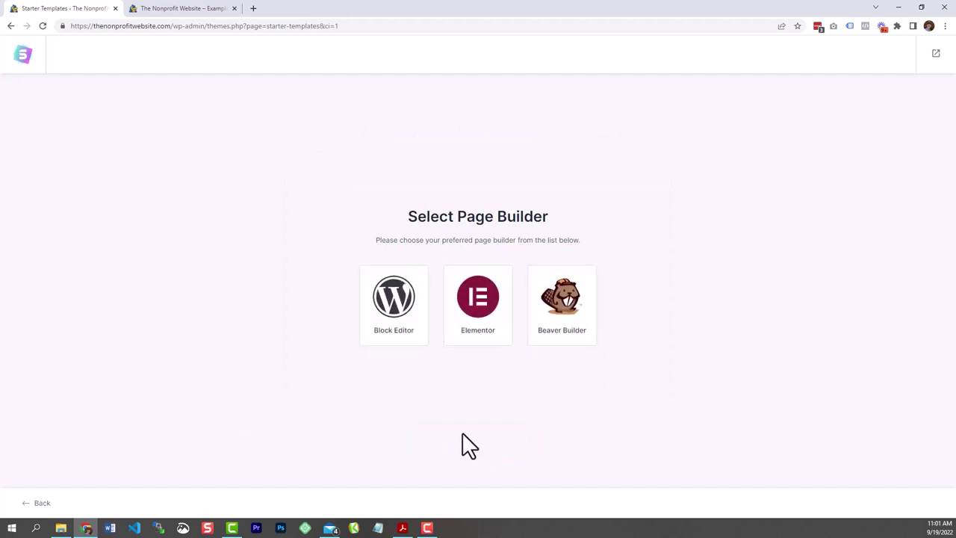
{"action": "left_click", "coordinate": [475, 329]}
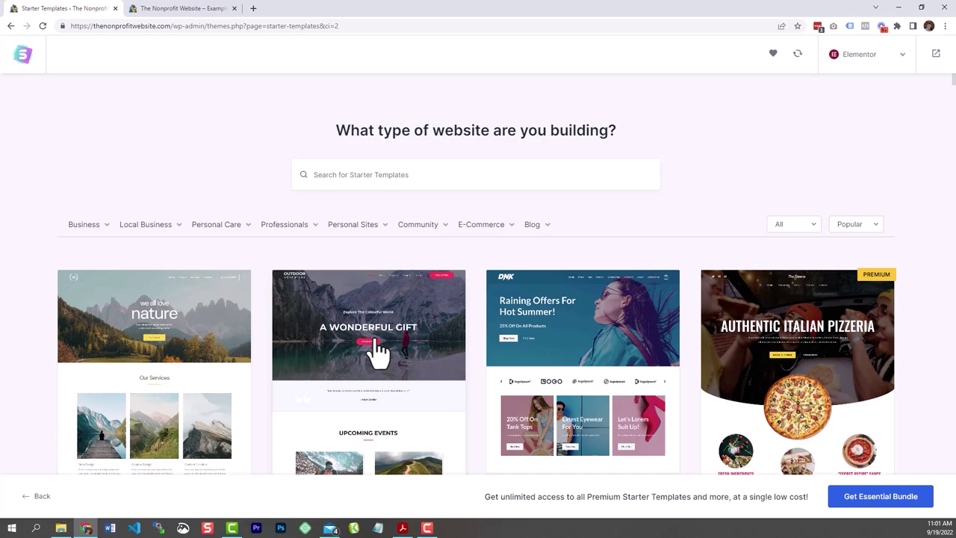
- Browse the template gallery and search it for 'charity'
{"action": "scroll", "coordinate": [377, 351], "scroll_direction": "down", "scroll_amount": 5}
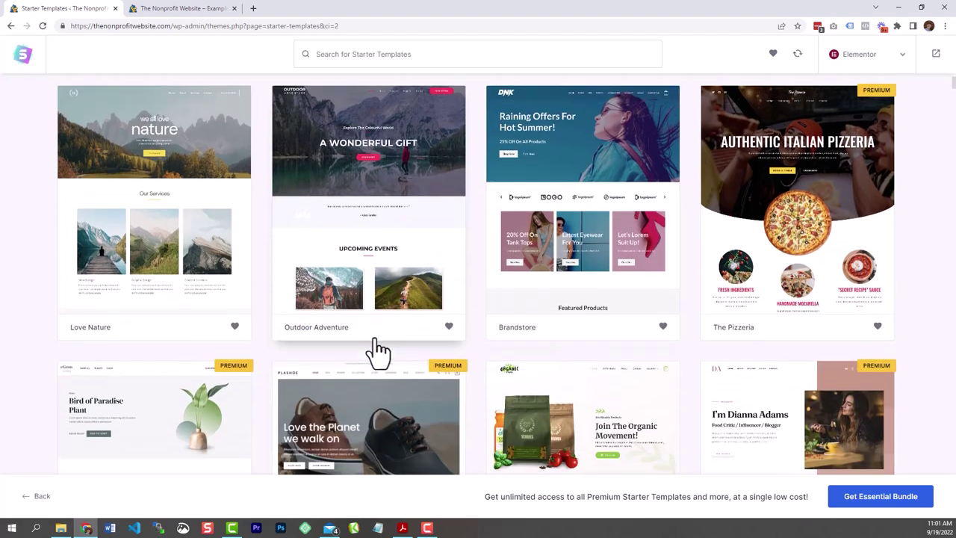
{"action": "scroll", "coordinate": [377, 352], "scroll_direction": "down", "scroll_amount": 5}
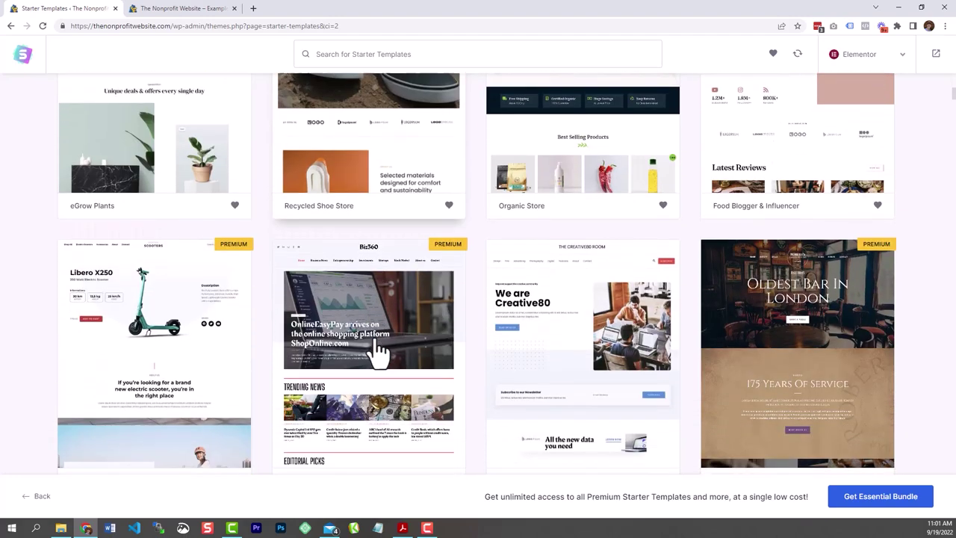
{"action": "scroll", "coordinate": [377, 351], "scroll_direction": "down", "scroll_amount": 6}
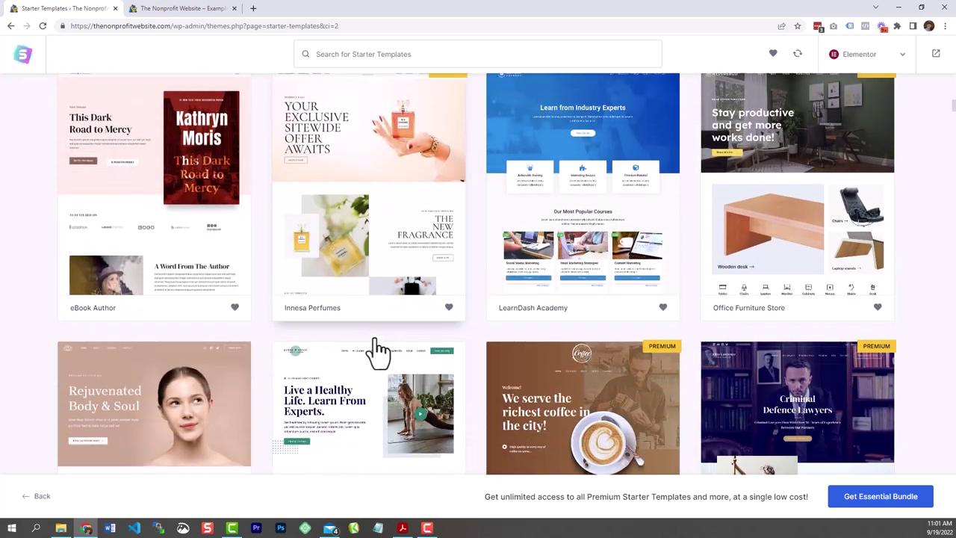
{"action": "scroll", "coordinate": [377, 351], "scroll_direction": "down", "scroll_amount": 10}
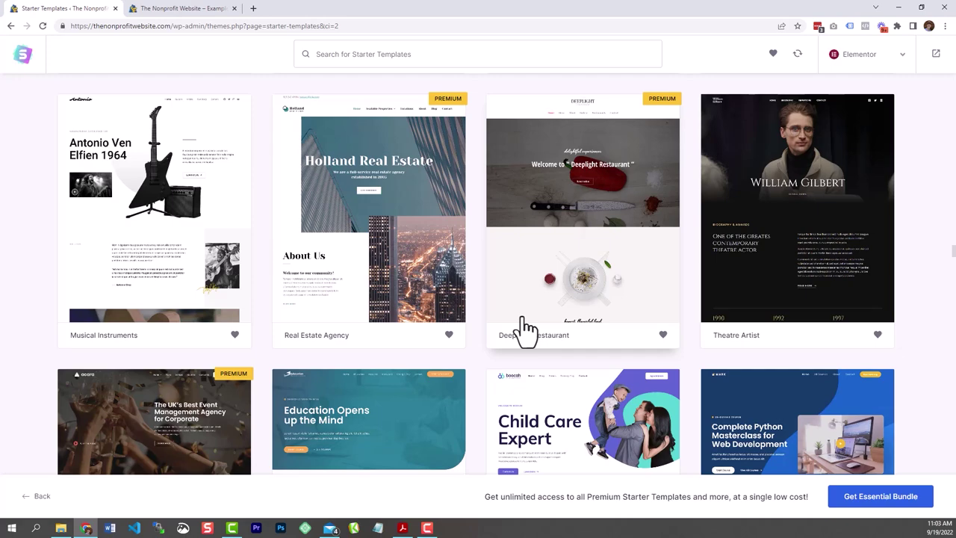
{"action": "scroll", "coordinate": [526, 326], "scroll_direction": "down", "scroll_amount": 2}
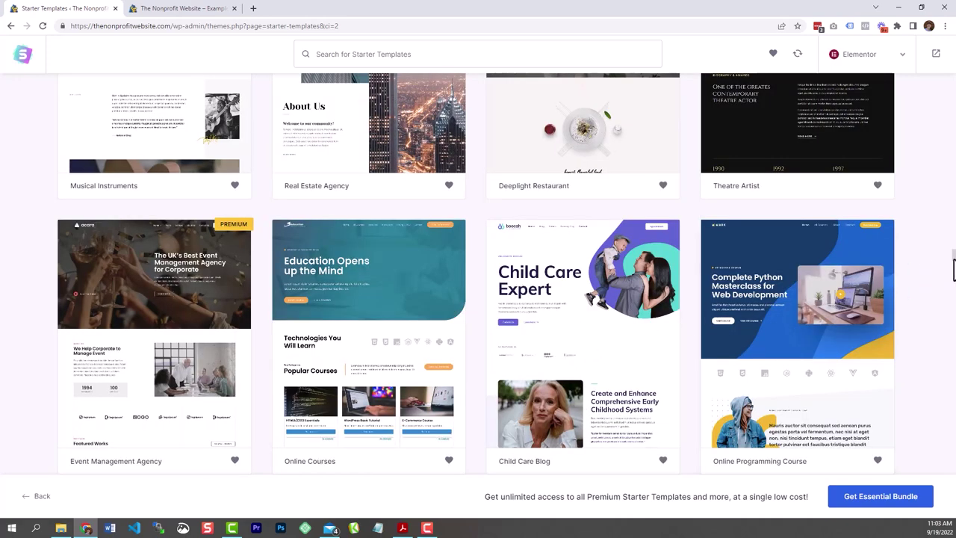
{"action": "scroll", "coordinate": [950, 246], "scroll_direction": "down", "scroll_amount": 8}
{"action": "scroll", "coordinate": [953, 211], "scroll_direction": "up", "scroll_amount": 10}
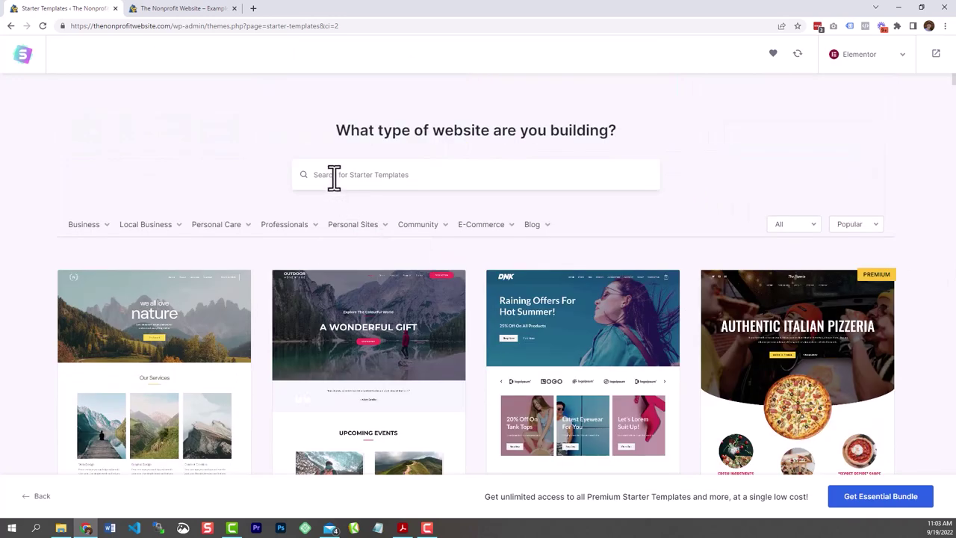
{"action": "left_click", "coordinate": [334, 176]}
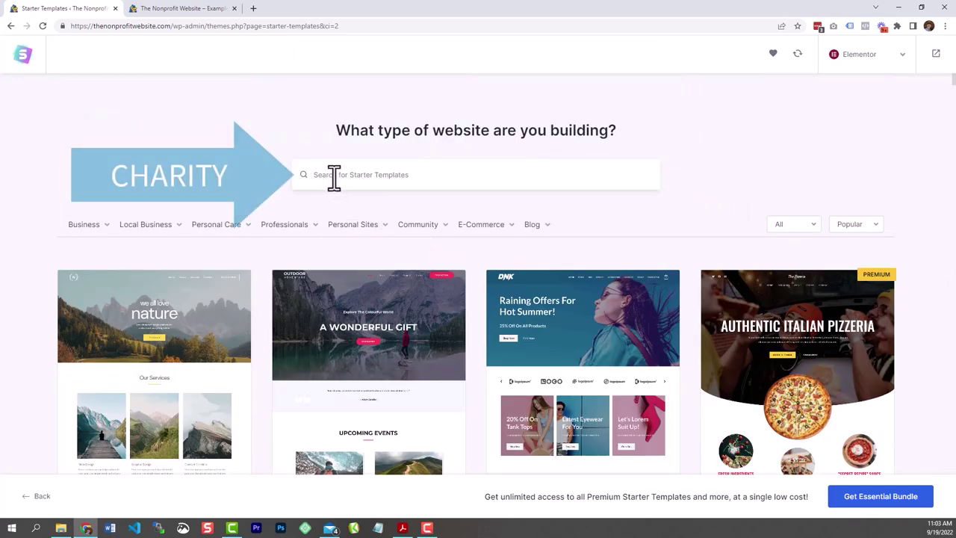
{"action": "type", "text": "charity"}
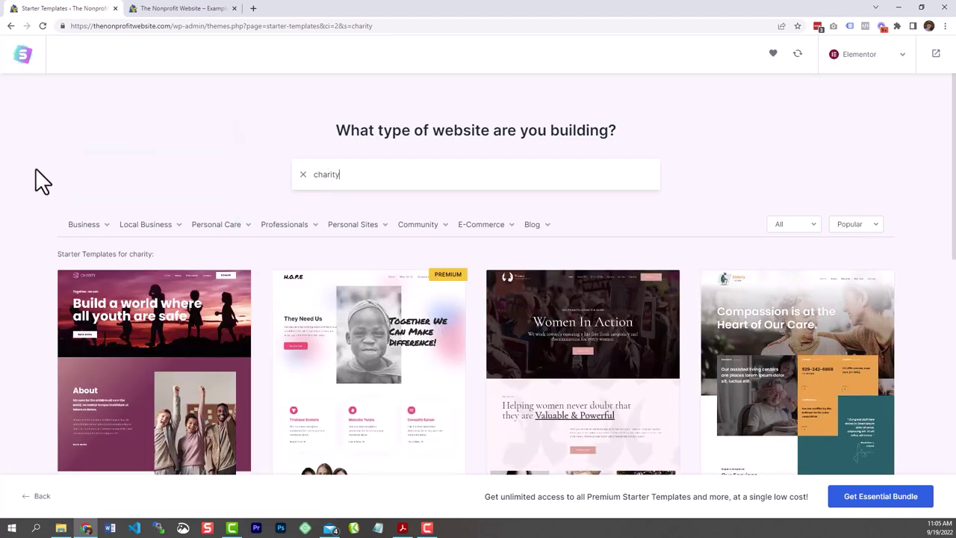
- Open the first Charity template from the search results
{"action": "scroll", "coordinate": [35, 168], "scroll_direction": "down", "scroll_amount": 6}
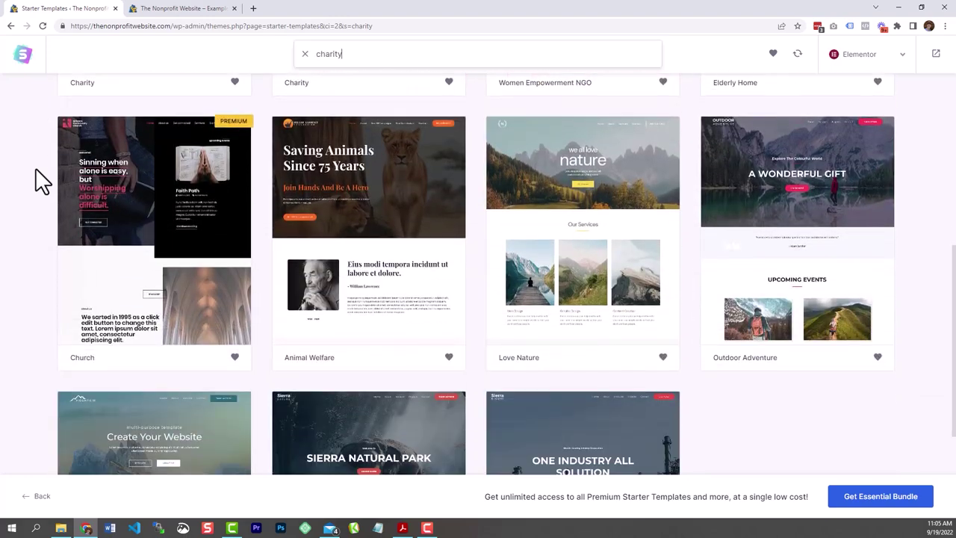
{"action": "scroll", "coordinate": [43, 180], "scroll_direction": "down", "scroll_amount": 3}
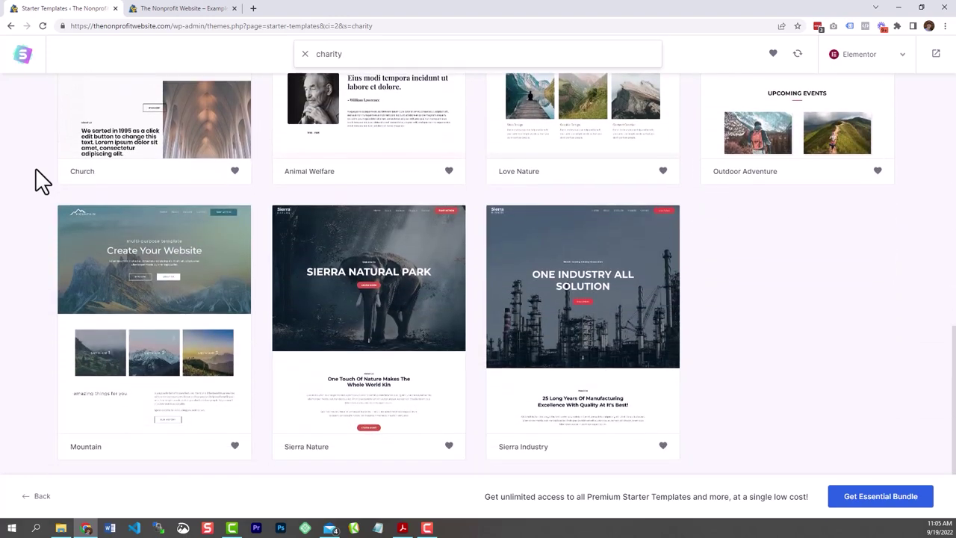
{"action": "scroll", "coordinate": [35, 169], "scroll_direction": "up", "scroll_amount": 8}
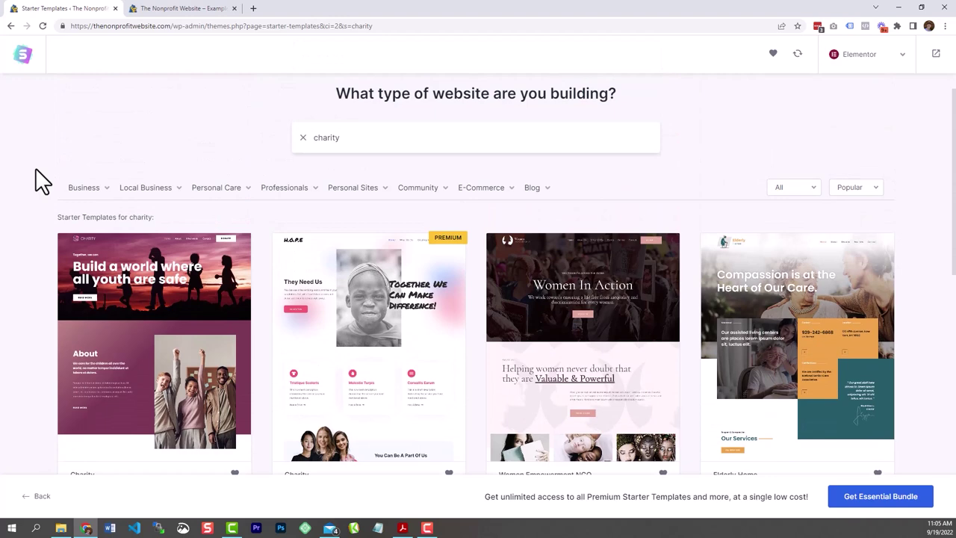
{"action": "scroll", "coordinate": [43, 180], "scroll_direction": "down", "scroll_amount": 2}
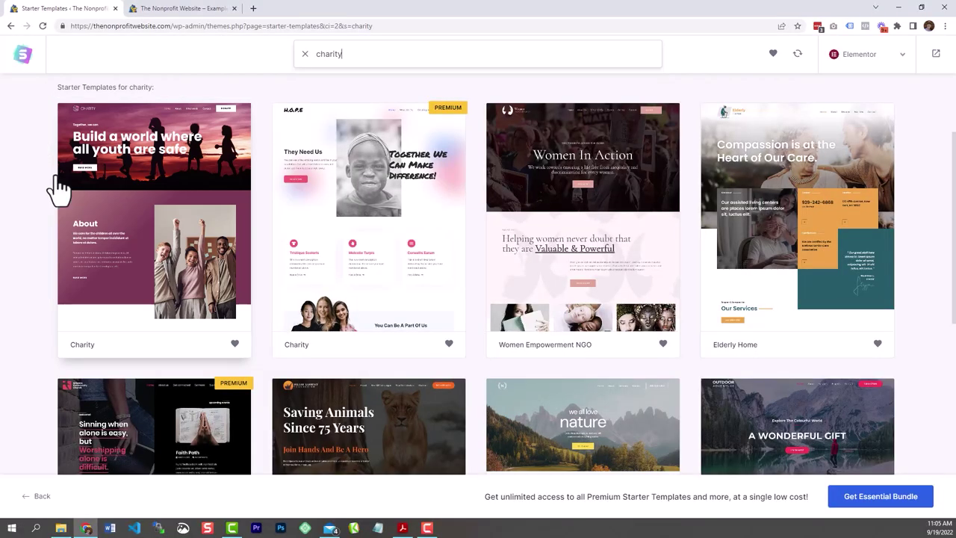
{"action": "left_click", "coordinate": [148, 214]}
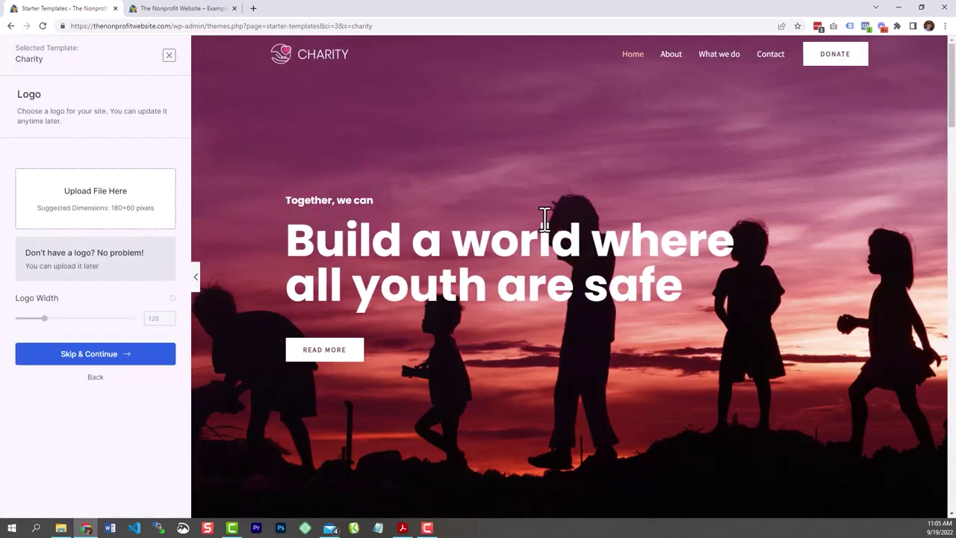
- Scroll through the Charity template preview, then skip the logo step
{"action": "scroll", "coordinate": [544, 219], "scroll_direction": "down", "scroll_amount": 8}
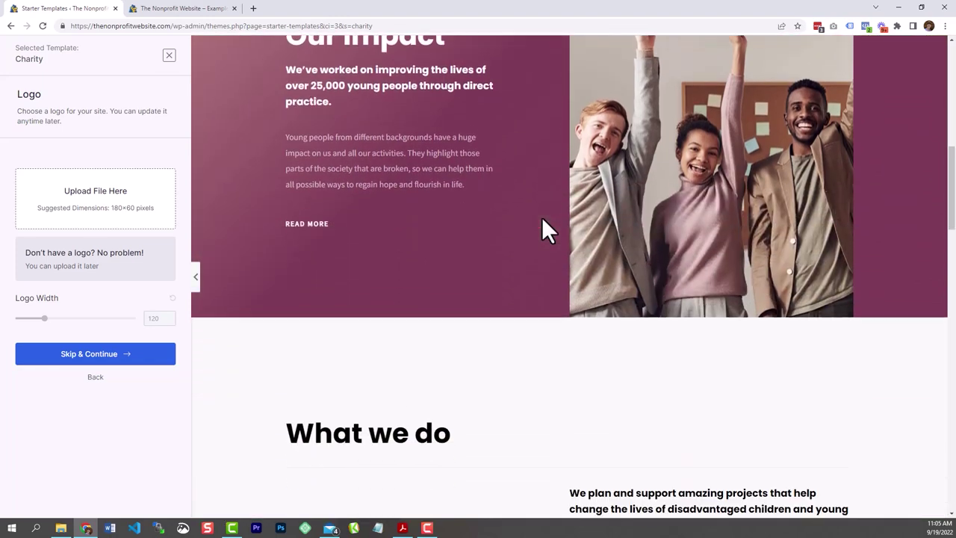
{"action": "scroll", "coordinate": [543, 220], "scroll_direction": "down", "scroll_amount": 8}
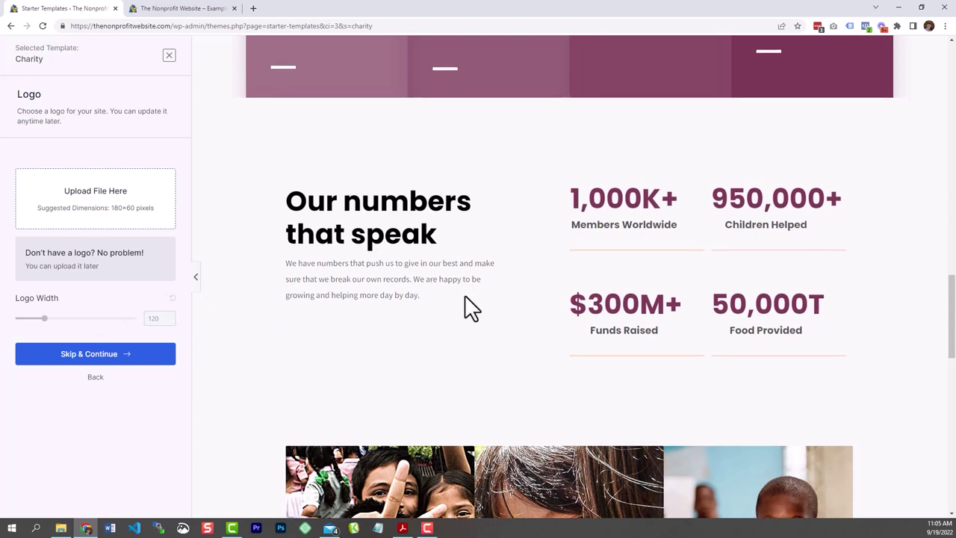
{"action": "scroll", "coordinate": [465, 295], "scroll_direction": "up", "scroll_amount": 8}
{"action": "scroll", "coordinate": [465, 295], "scroll_direction": "up", "scroll_amount": 5}
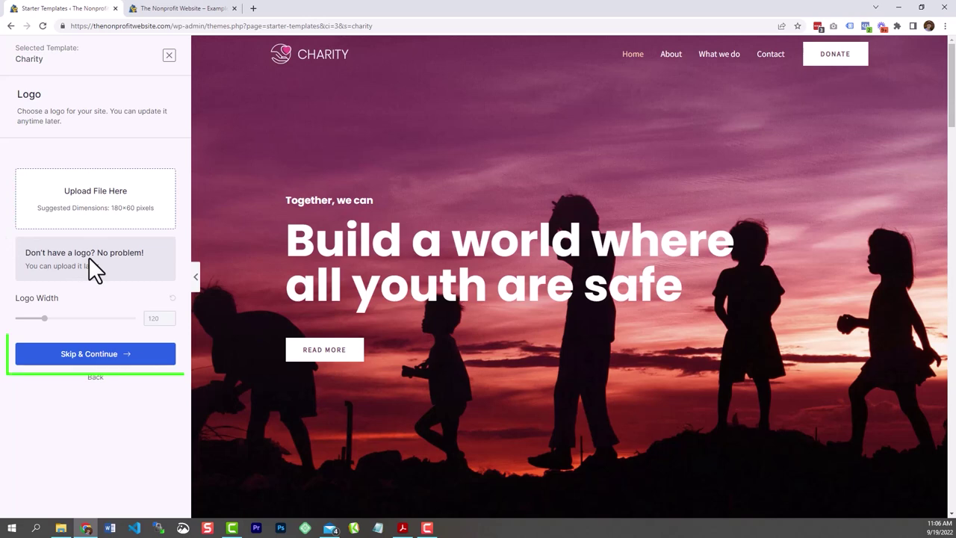
{"action": "left_click", "coordinate": [91, 357]}
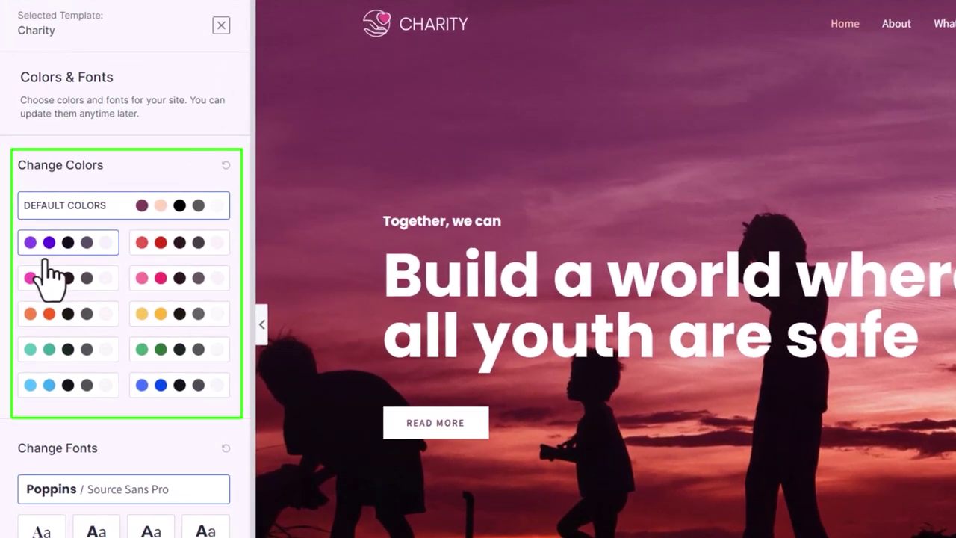
- Compare the blue and green palettes and settle on light-blue, keeping the Poppins / Source Sans Pro fonts
{"action": "left_click", "coordinate": [161, 386]}
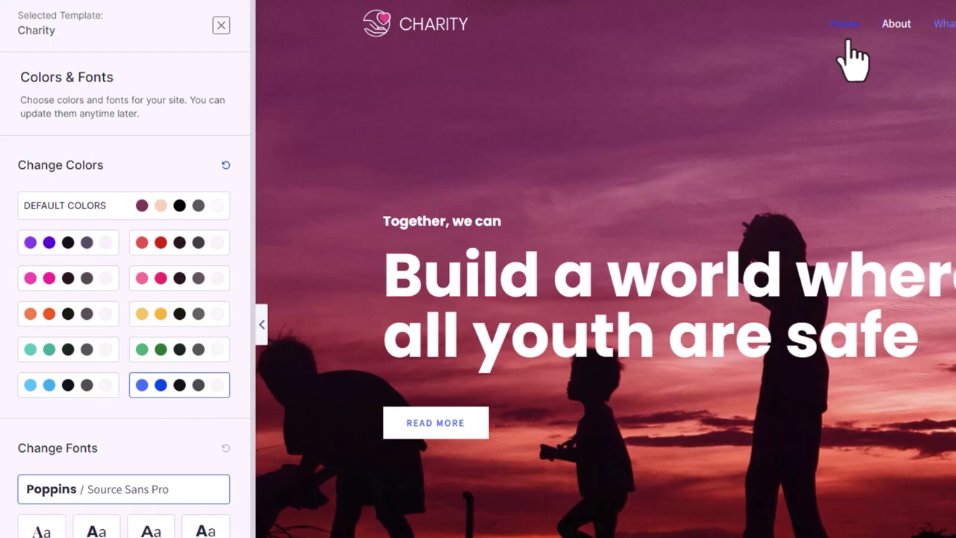
{"action": "scroll", "coordinate": [568, 326], "scroll_direction": "down", "scroll_amount": 8}
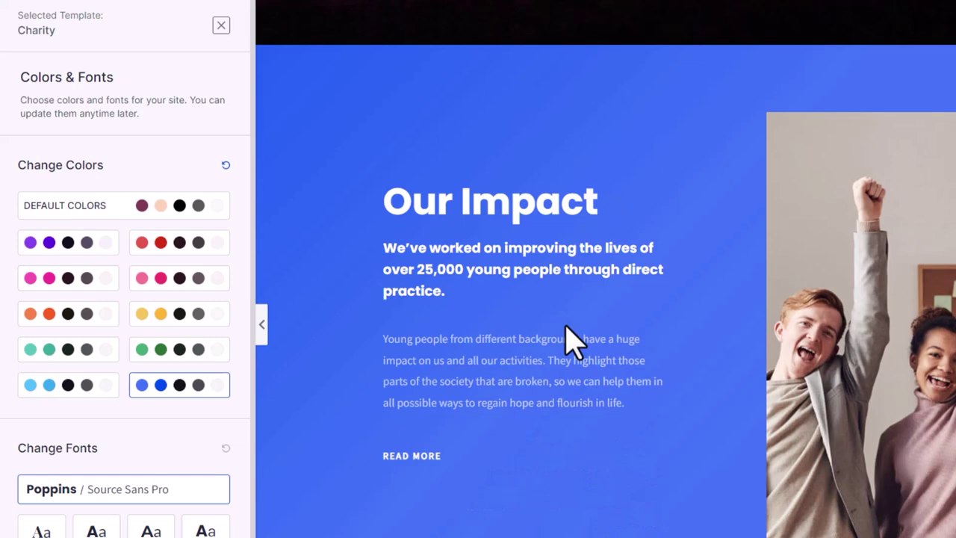
{"action": "left_click", "coordinate": [69, 404]}
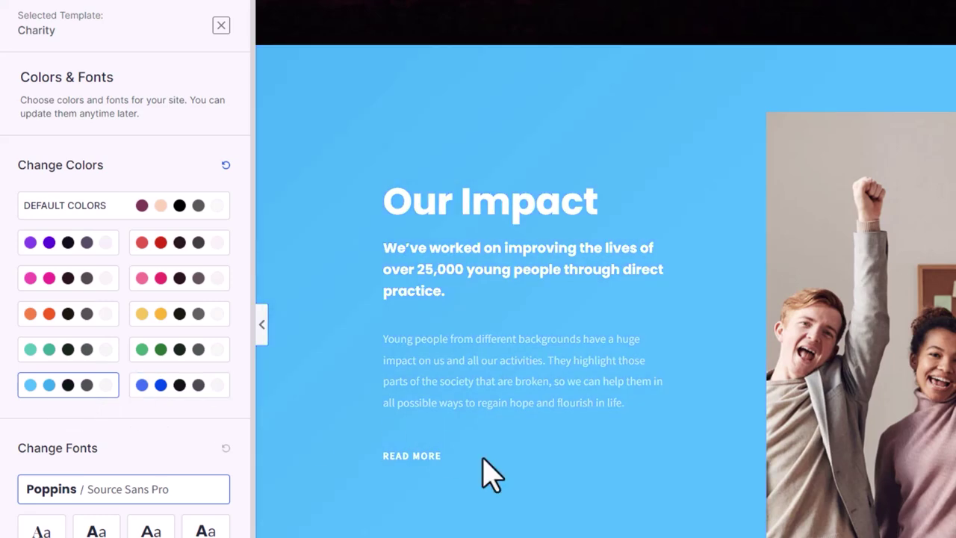
{"action": "scroll", "coordinate": [489, 475], "scroll_direction": "down", "scroll_amount": 5}
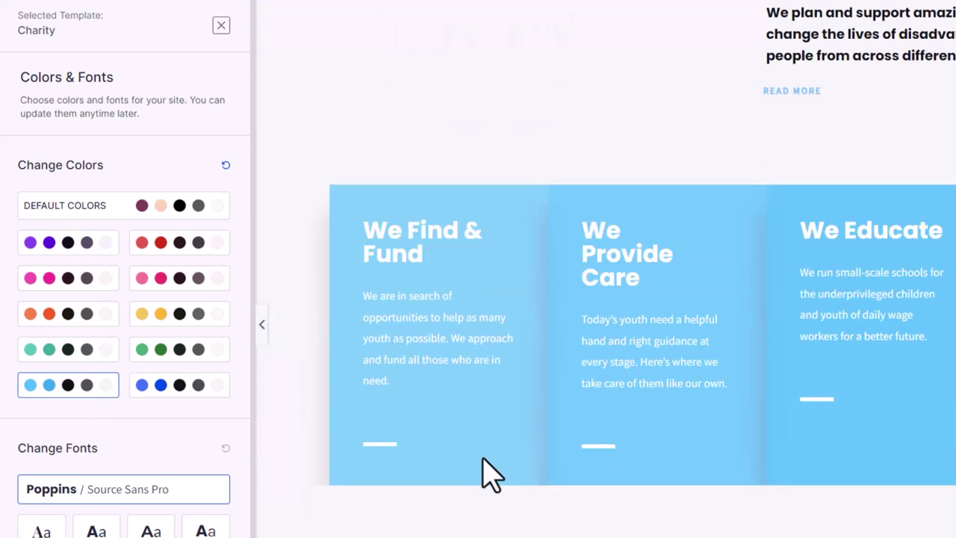
{"action": "left_click", "coordinate": [157, 368]}
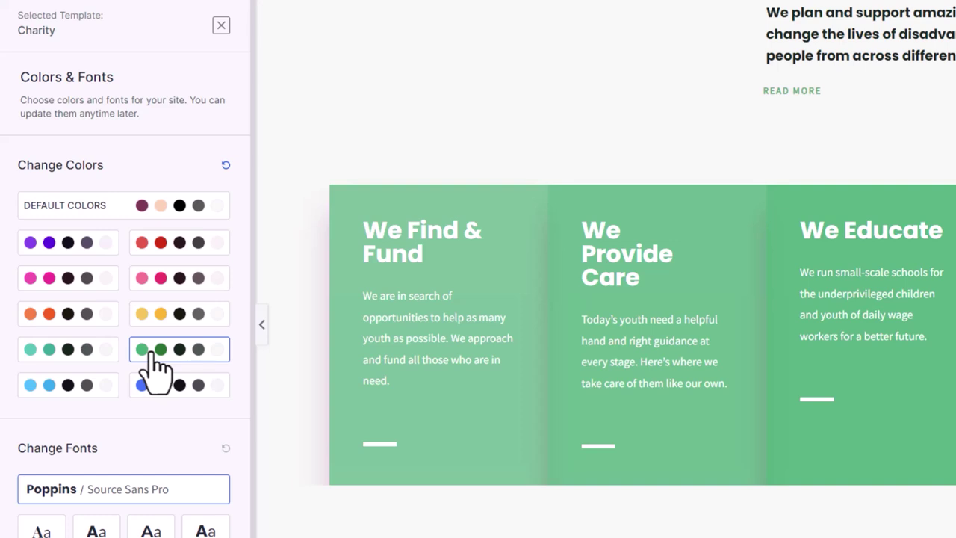
{"action": "left_click", "coordinate": [77, 384]}
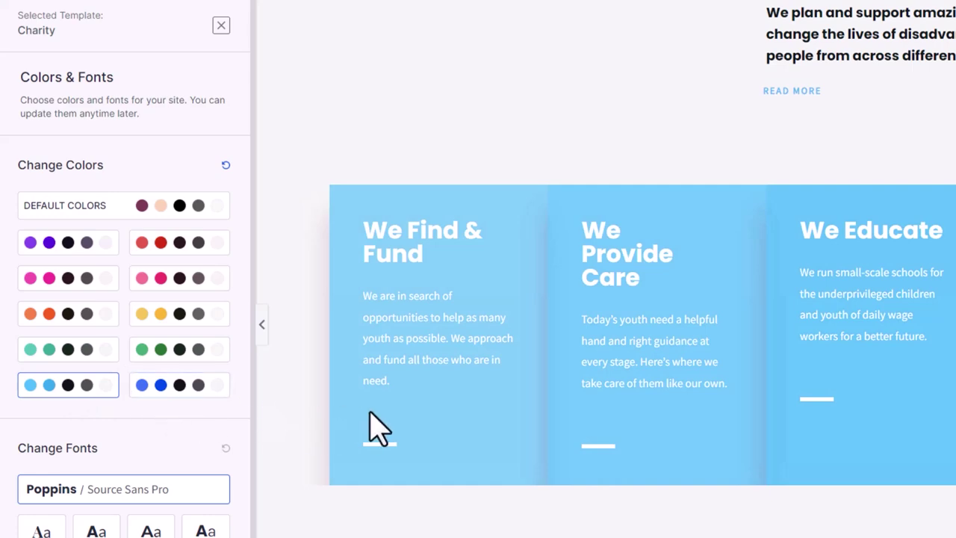
{"action": "scroll", "coordinate": [377, 428], "scroll_direction": "up", "scroll_amount": 10}
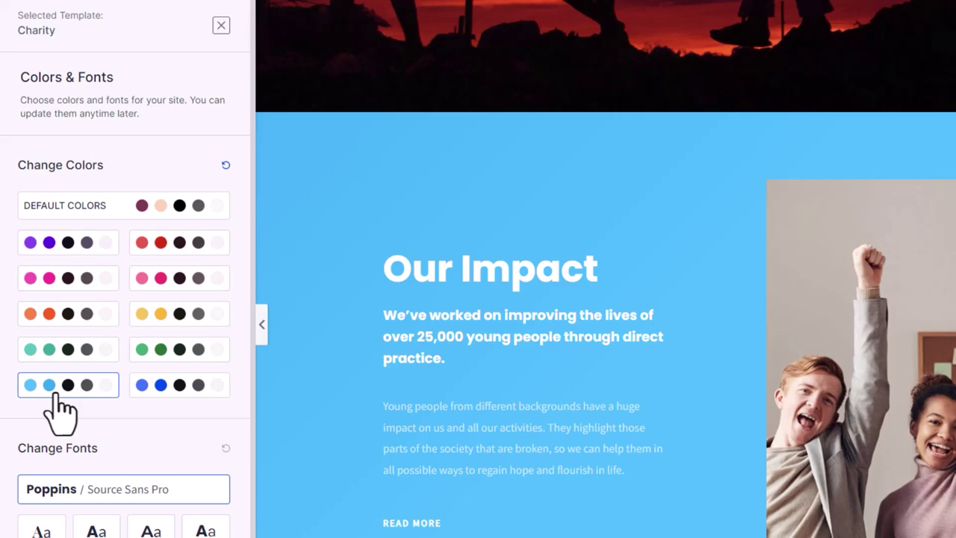
{"action": "scroll", "coordinate": [118, 423], "scroll_direction": "down", "scroll_amount": 1}
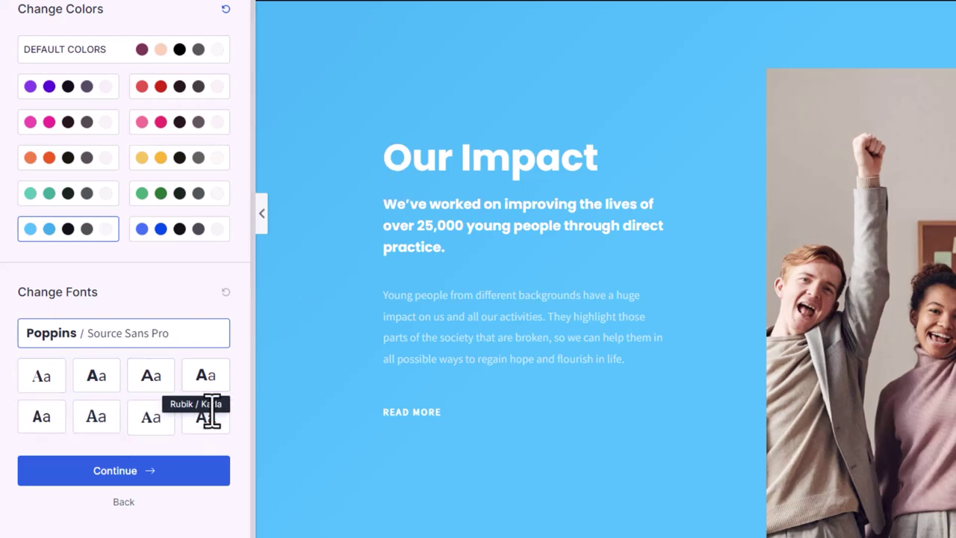
- Continue to the final step, opt out of sharing non-sensitive data, and build the website
{"action": "left_click", "coordinate": [112, 472]}
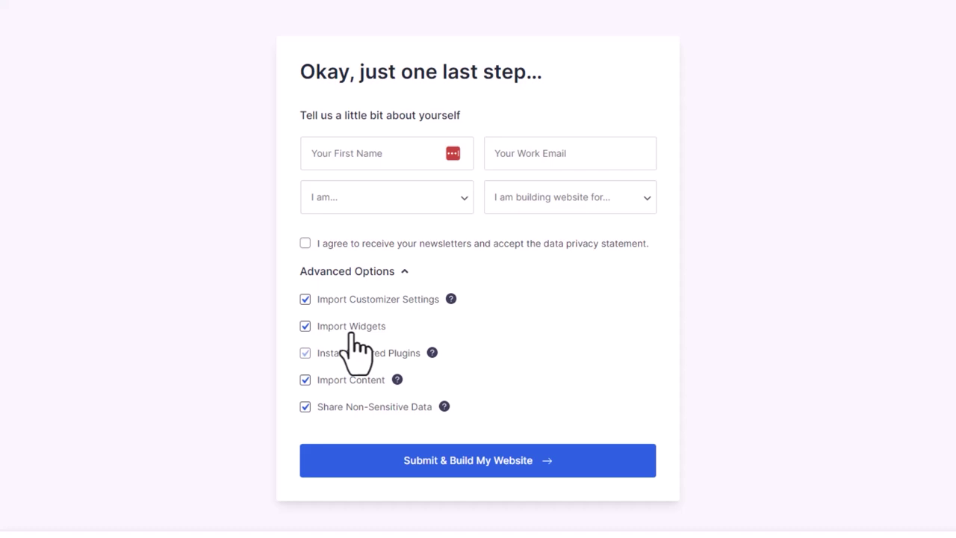
{"action": "left_click", "coordinate": [305, 407]}
{"action": "left_click", "coordinate": [470, 462]}
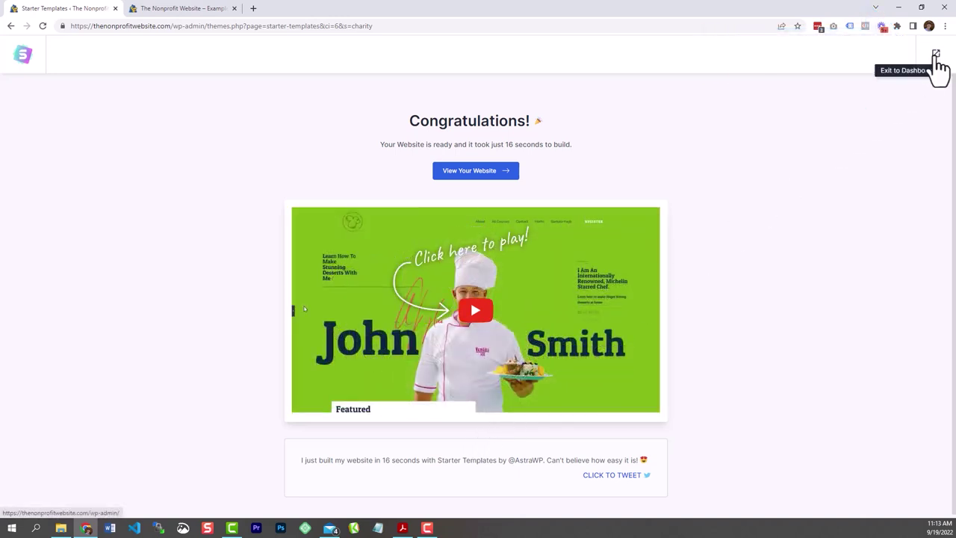
- Exit to the dashboard, then reload the site and scroll through the new Charity homepage
{"action": "left_click", "coordinate": [936, 56]}
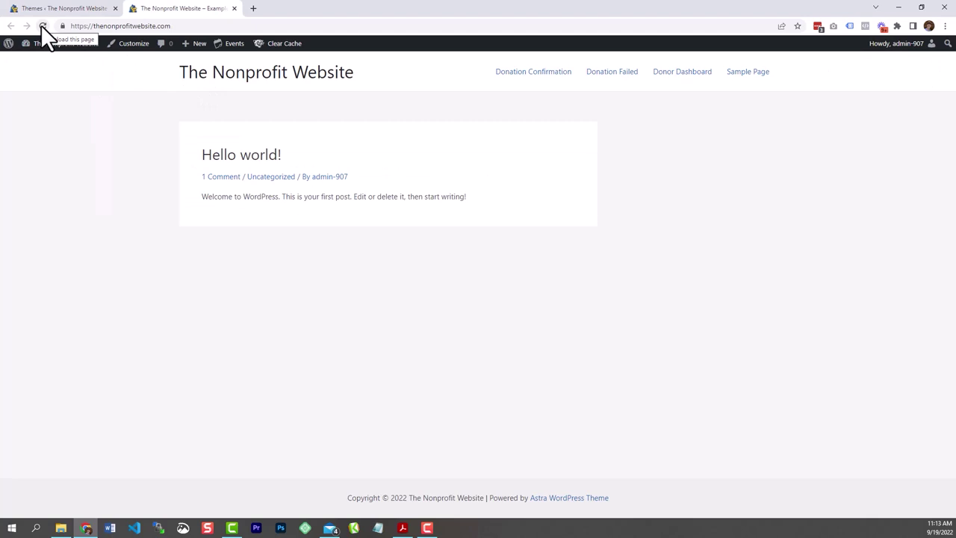
{"action": "left_click", "coordinate": [42, 26]}
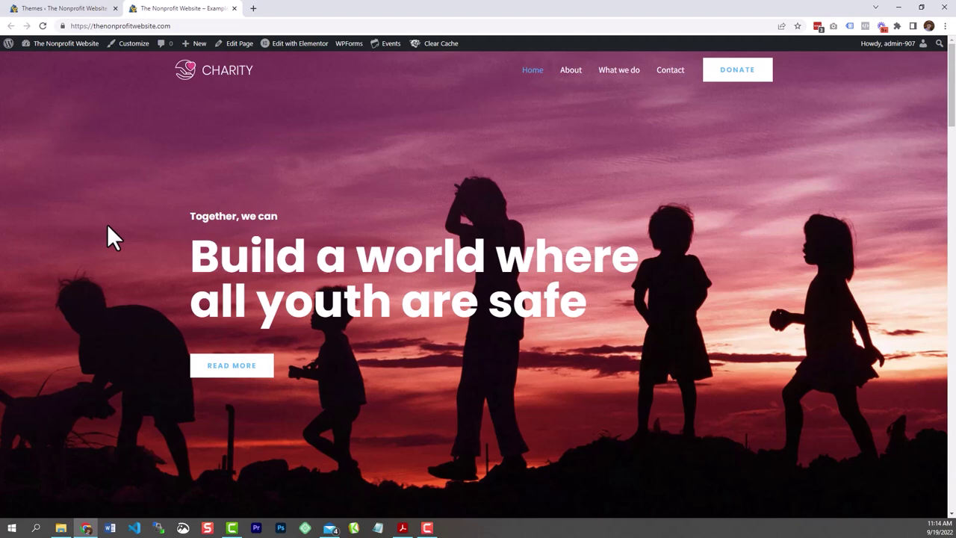
{"action": "scroll", "coordinate": [108, 226], "scroll_direction": "down", "scroll_amount": 15}
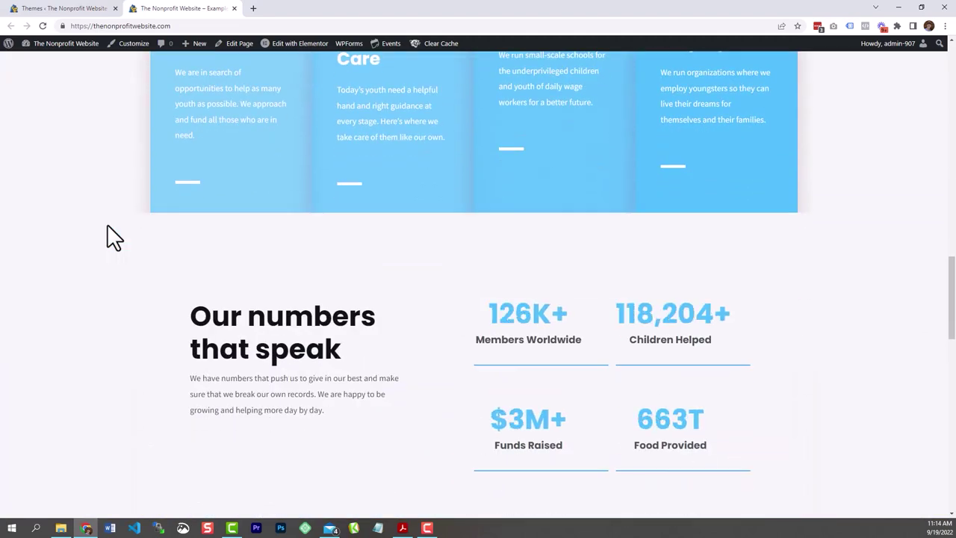
{"action": "scroll", "coordinate": [112, 238], "scroll_direction": "down", "scroll_amount": 10}
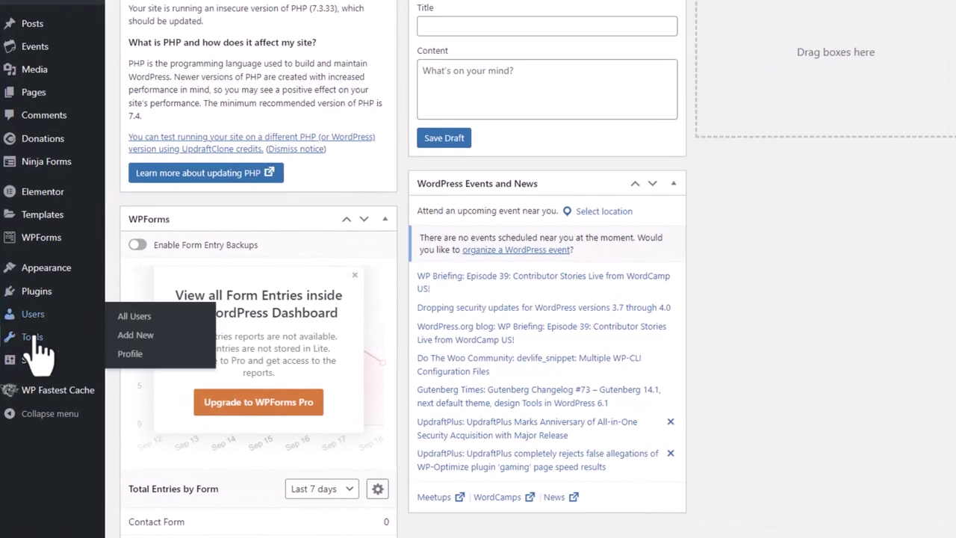
- Open Settings > UpdraftPlus Backups on its Settings tab, showing the Manual files backup schedule choices
{"action": "mouse_move", "coordinate": [36, 352]}
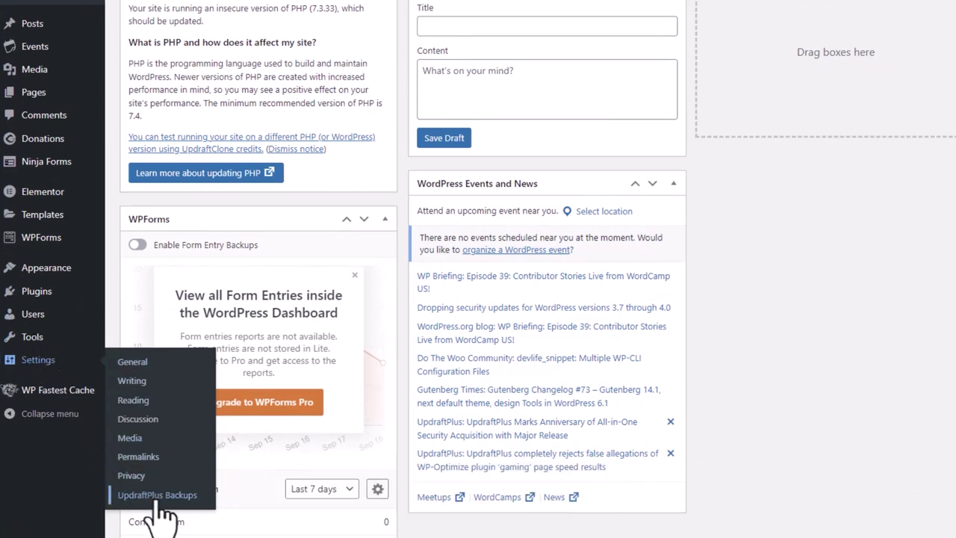
{"action": "left_click", "coordinate": [159, 496]}
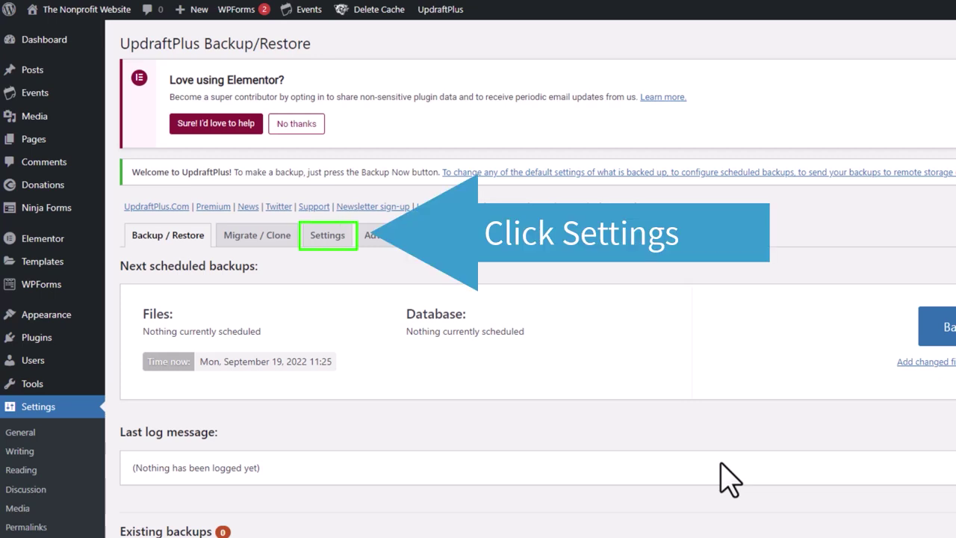
{"action": "left_click", "coordinate": [328, 236]}
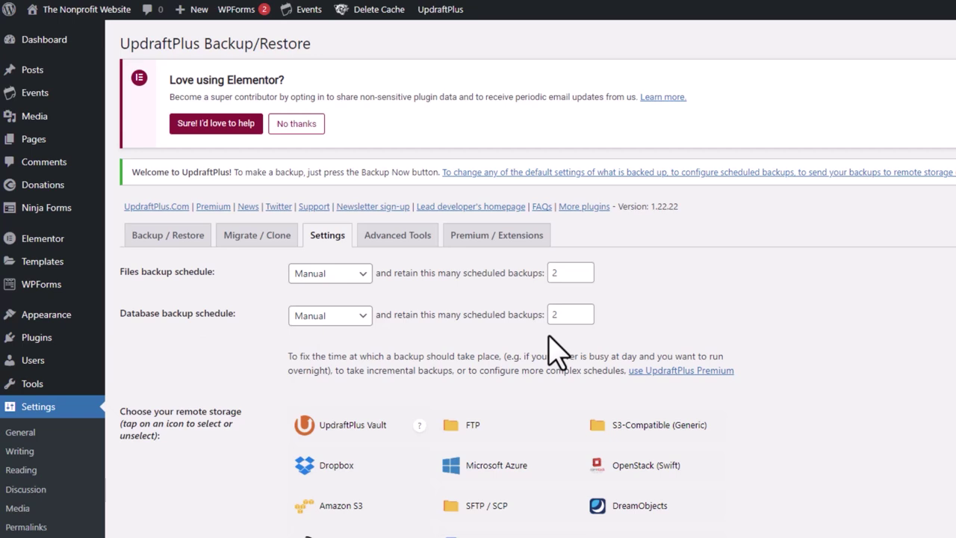
{"action": "left_click", "coordinate": [323, 275]}
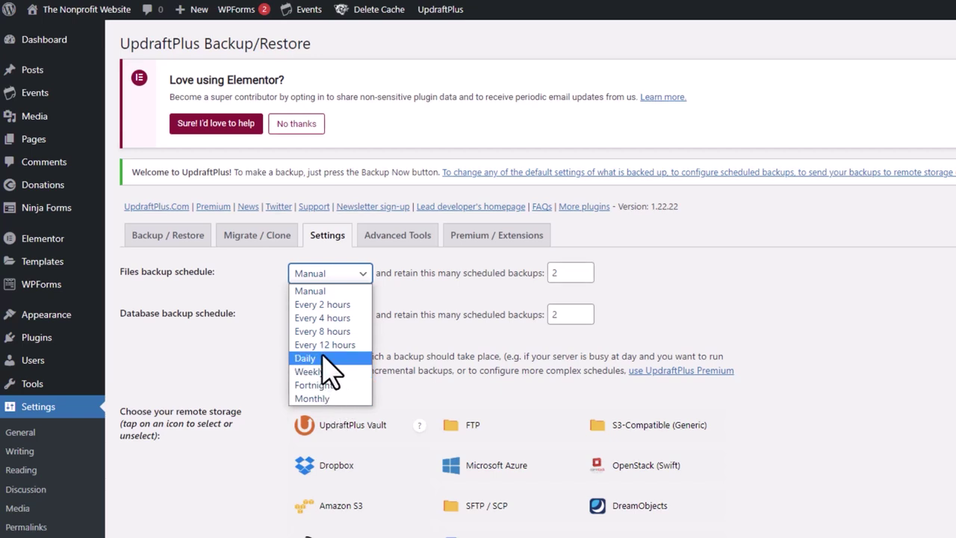
- Change both the files and database backup schedules from Manual to Weekly
{"action": "left_click", "coordinate": [323, 371]}
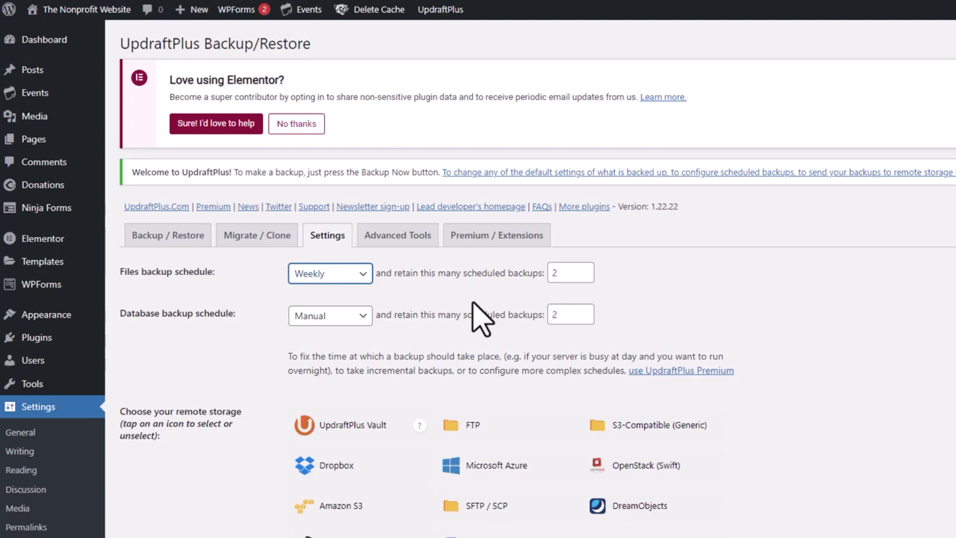
{"action": "left_click", "coordinate": [366, 328]}
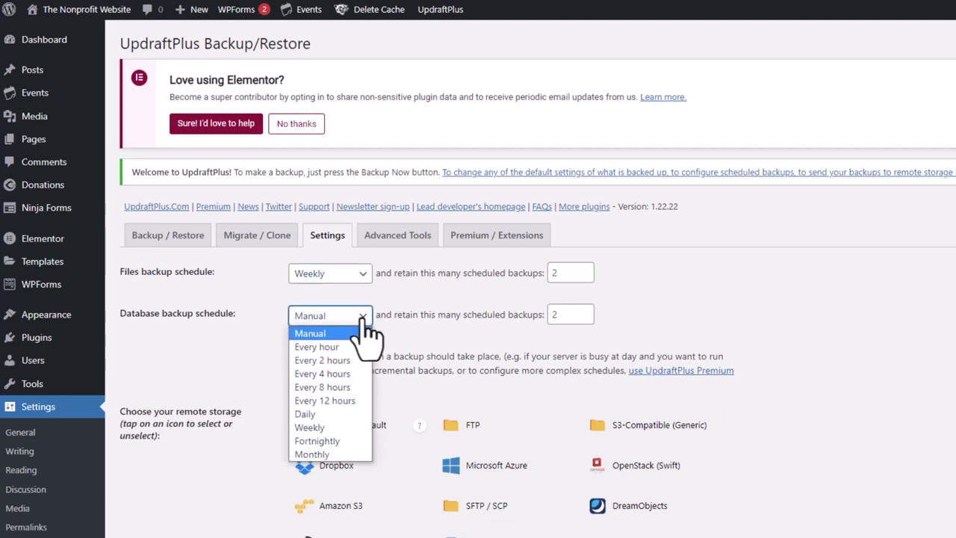
{"action": "left_click", "coordinate": [326, 432]}
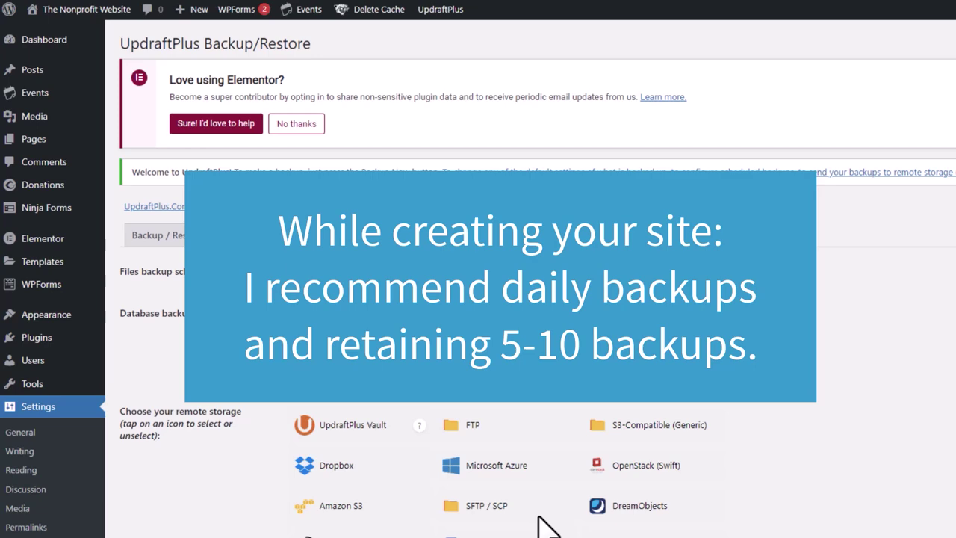
{"action": "scroll", "coordinate": [547, 526], "scroll_direction": "down", "scroll_amount": 3}
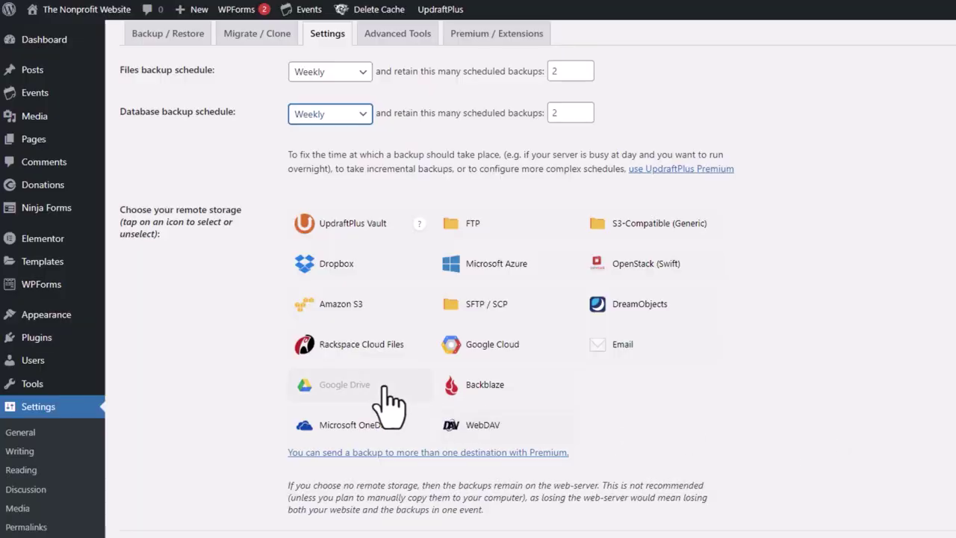
- Pick Google Drive instead of Dropbox as remote storage, then review the files-backup options
{"action": "left_click", "coordinate": [388, 403]}
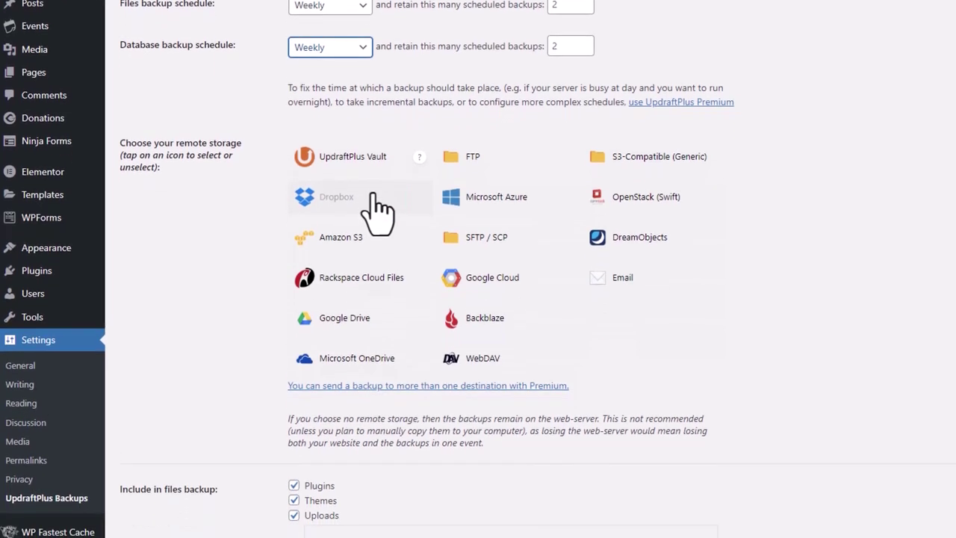
{"action": "left_click", "coordinate": [372, 195]}
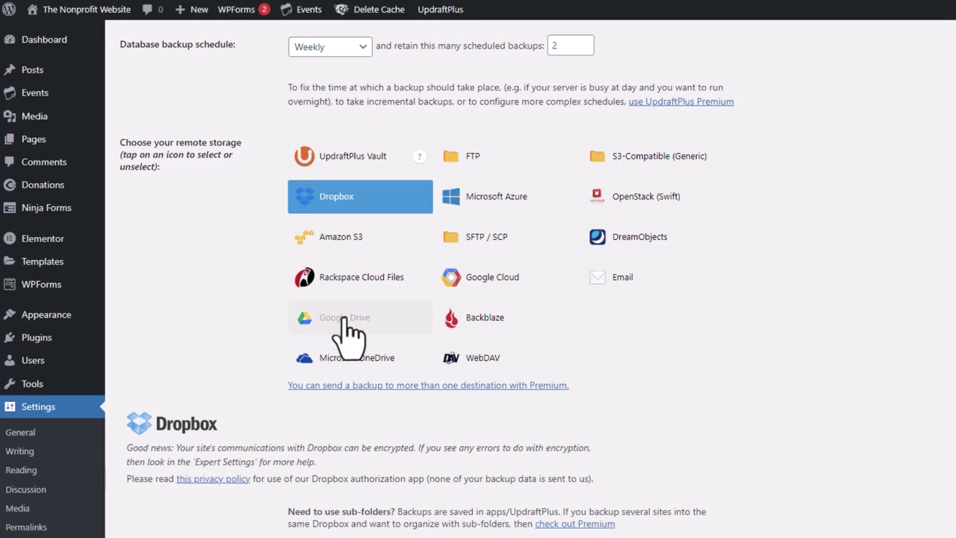
{"action": "left_click", "coordinate": [321, 322]}
{"action": "scroll", "coordinate": [351, 418], "scroll_direction": "down", "scroll_amount": 3}
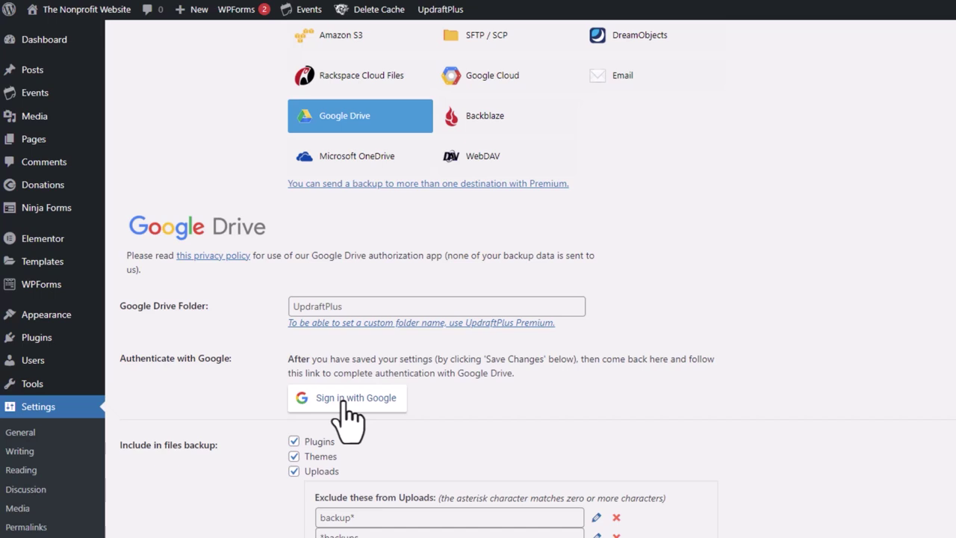
{"action": "scroll", "coordinate": [228, 407], "scroll_direction": "down", "scroll_amount": 3}
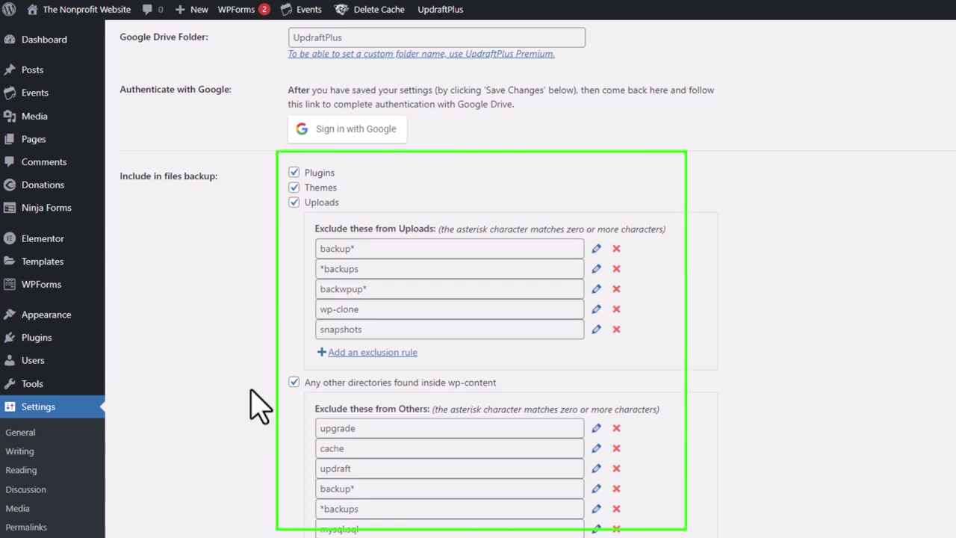
{"action": "scroll", "coordinate": [260, 407], "scroll_direction": "down", "scroll_amount": 3}
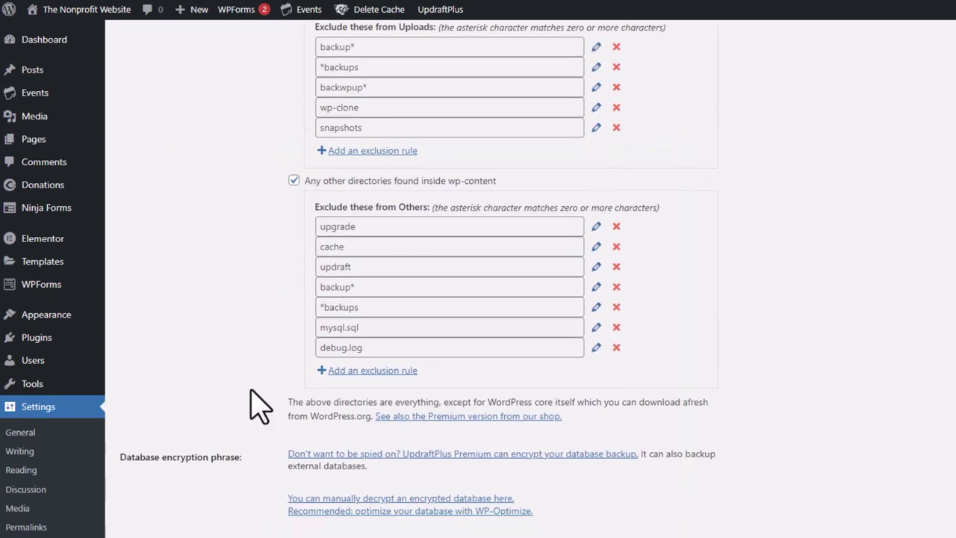
{"action": "scroll", "coordinate": [260, 407], "scroll_direction": "down", "scroll_amount": 5}
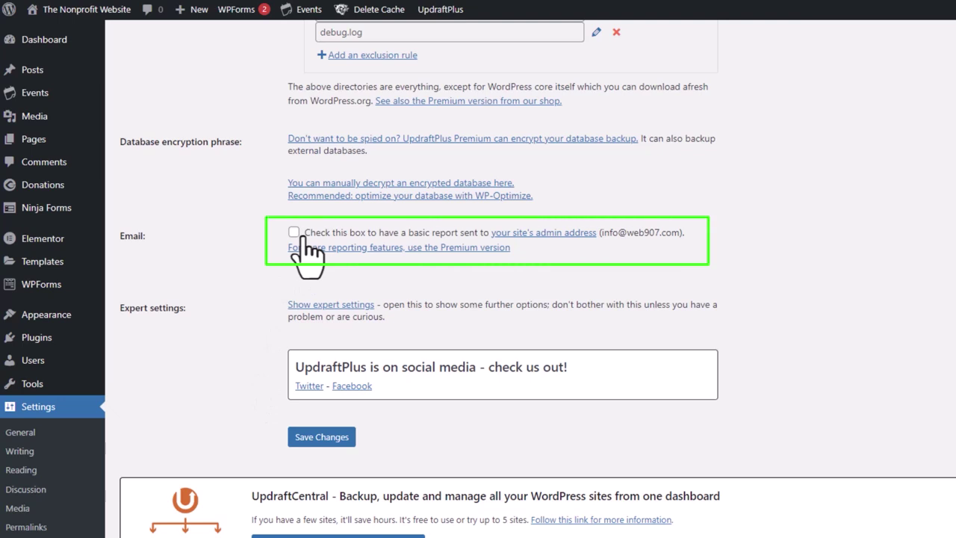
- Save the UpdraftPlus settings, then start a manual backup with Backup Now
{"action": "left_click", "coordinate": [293, 438]}
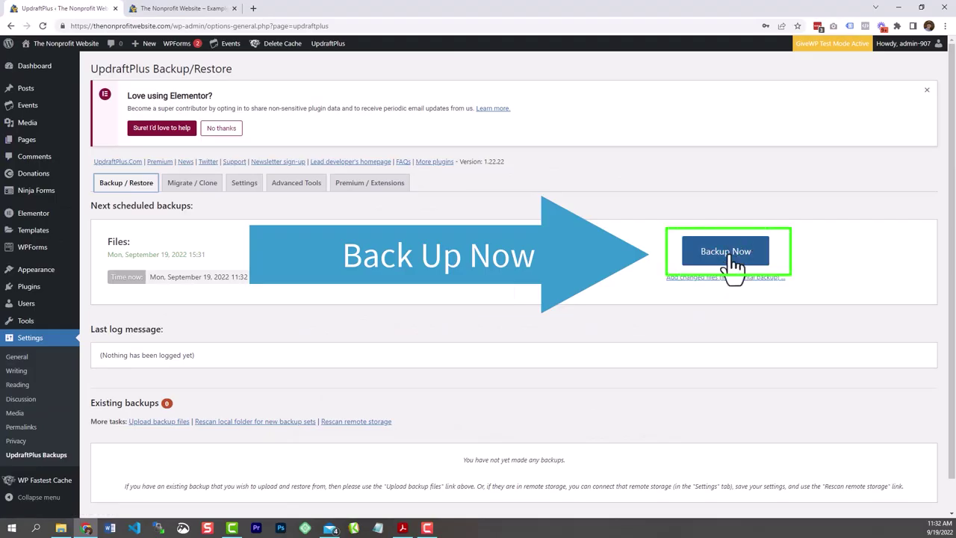
{"action": "left_click", "coordinate": [730, 258]}
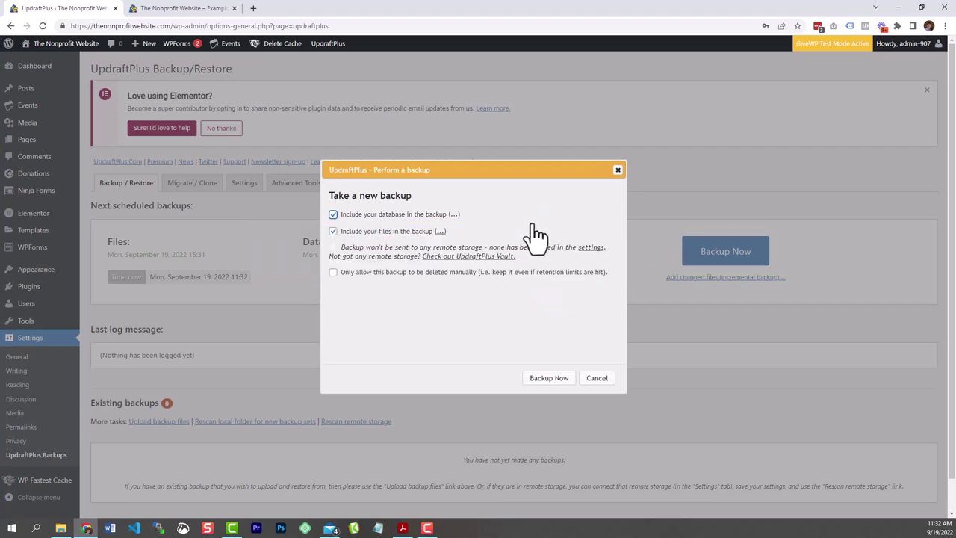
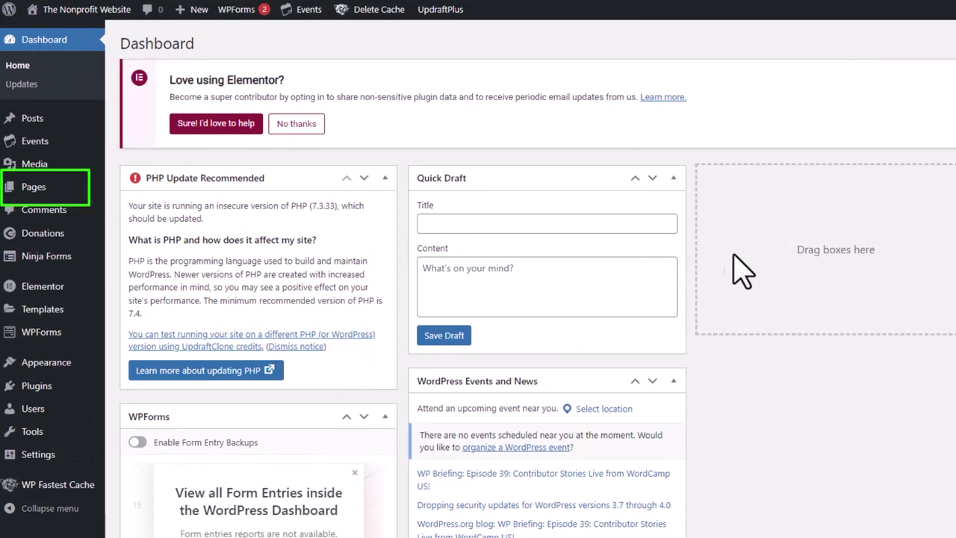
- Open All Pages and scroll through the nine pages, including Sample Page
{"action": "left_click", "coordinate": [29, 193]}
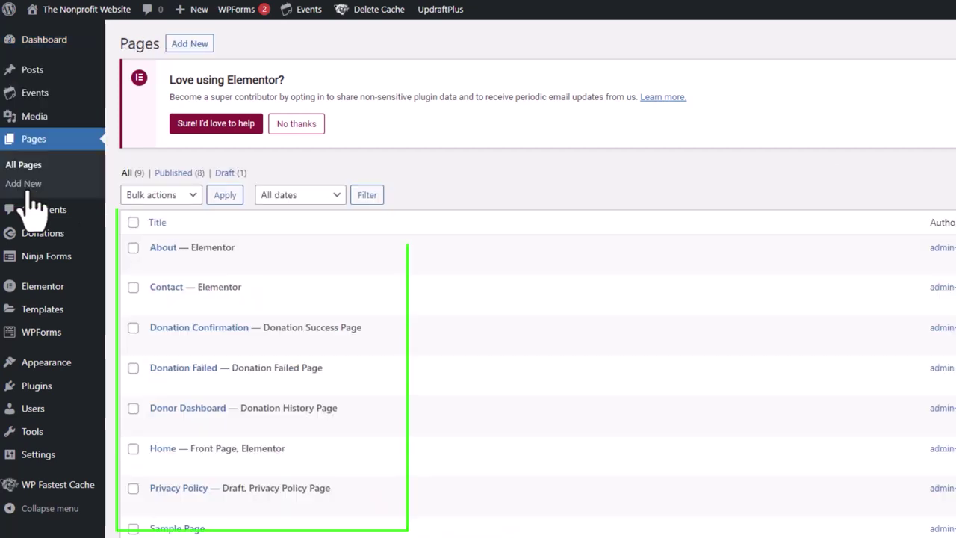
{"action": "mouse_move", "coordinate": [831, 278]}
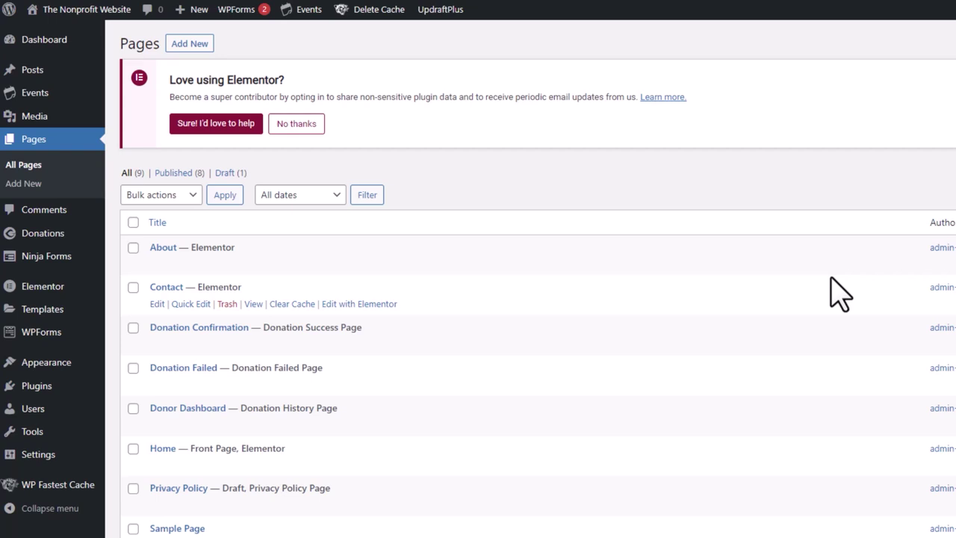
{"action": "scroll", "coordinate": [457, 359], "scroll_direction": "down", "scroll_amount": 1}
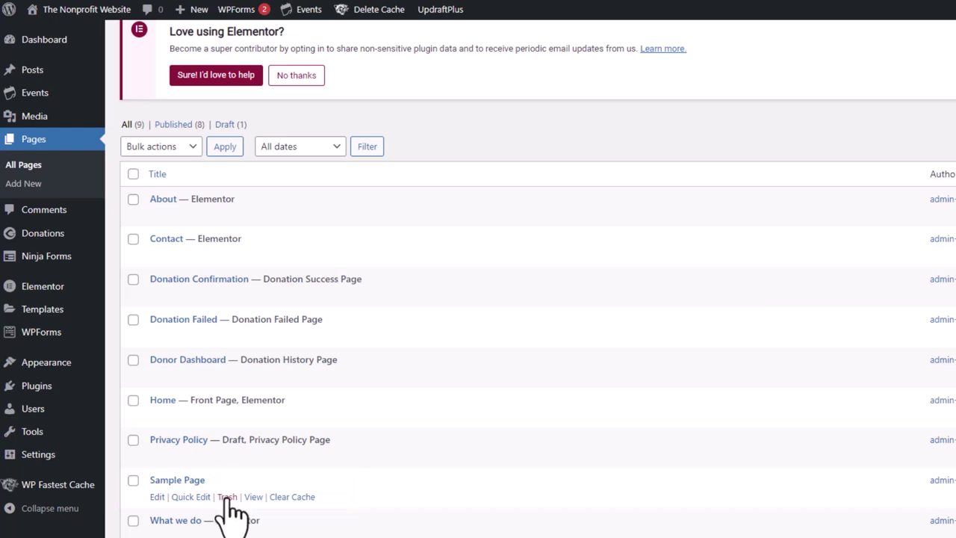
- Trash Sample Page, delete it permanently from Trash, and return to All pages
{"action": "left_click", "coordinate": [227, 498]}
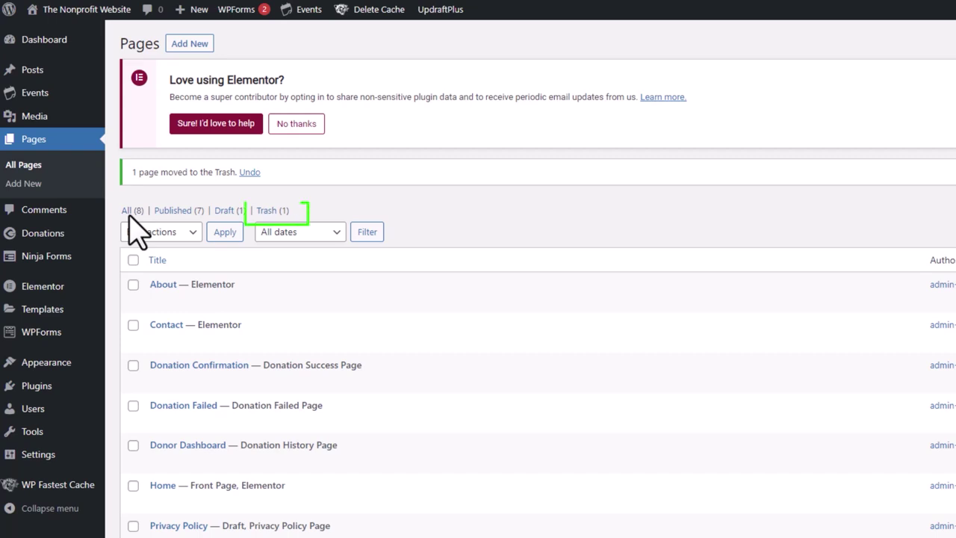
{"action": "left_click", "coordinate": [266, 214]}
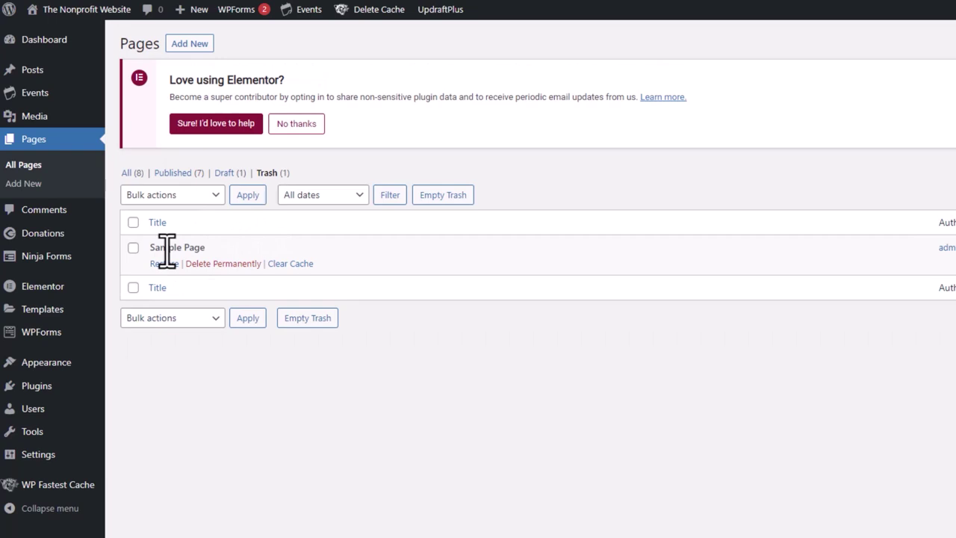
{"action": "left_click", "coordinate": [218, 266]}
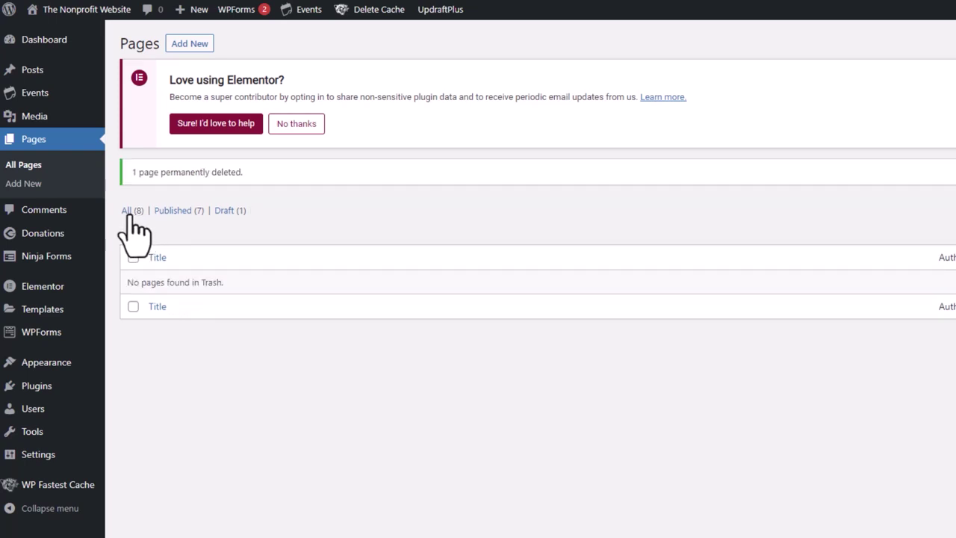
{"action": "left_click", "coordinate": [136, 217]}
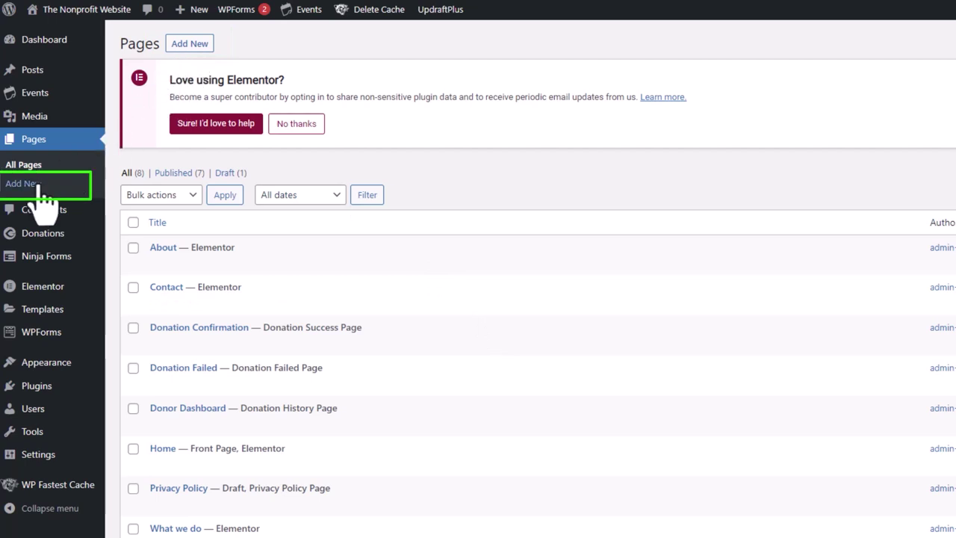
- Add an empty page titled 'Latest News', publish it, and exit the editor
{"action": "left_click", "coordinate": [190, 45]}
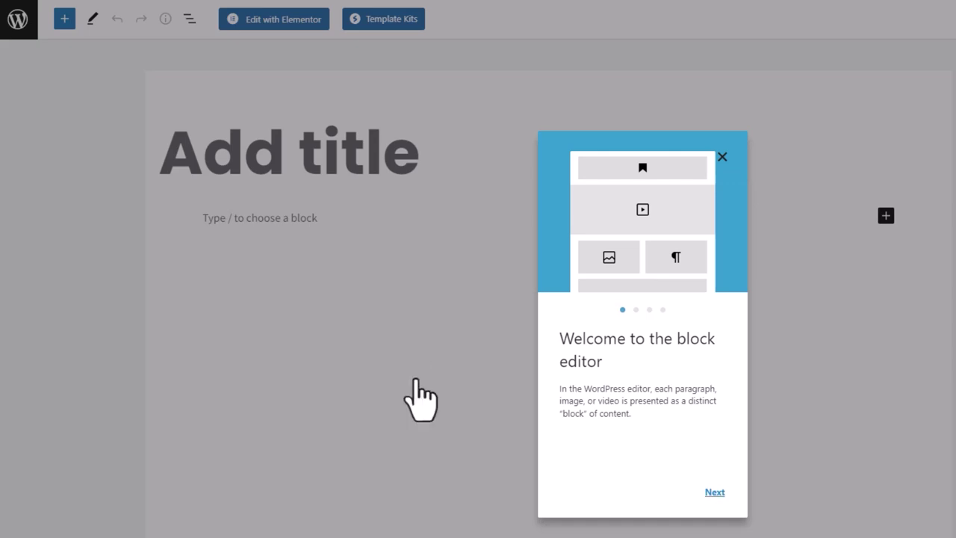
{"action": "left_click", "coordinate": [723, 158]}
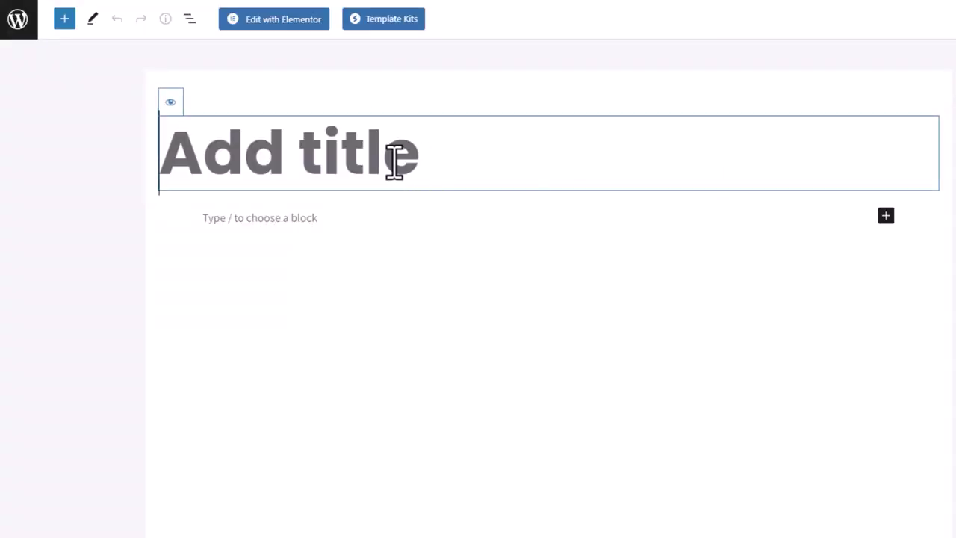
{"action": "type", "text": "Latest "}
{"action": "type", "text": "News"}
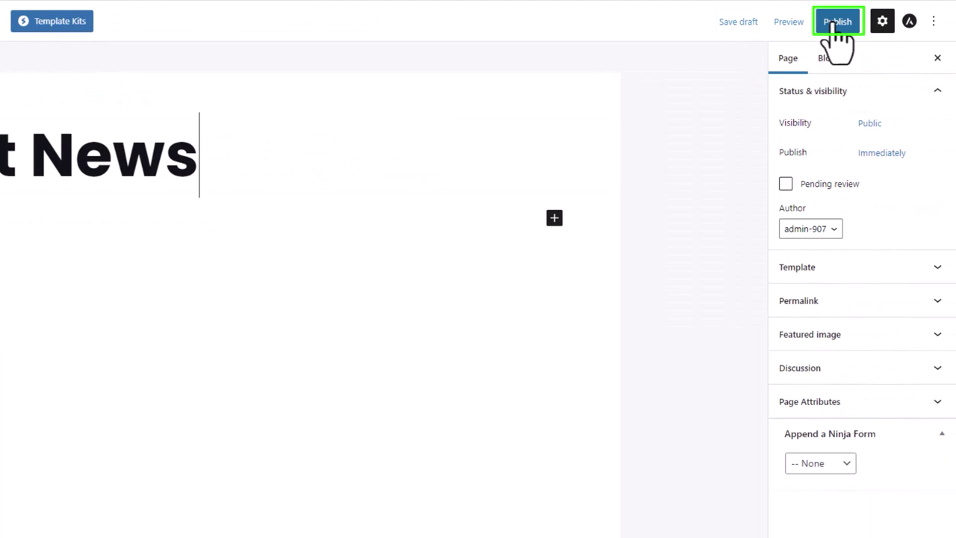
{"action": "left_click", "coordinate": [833, 23]}
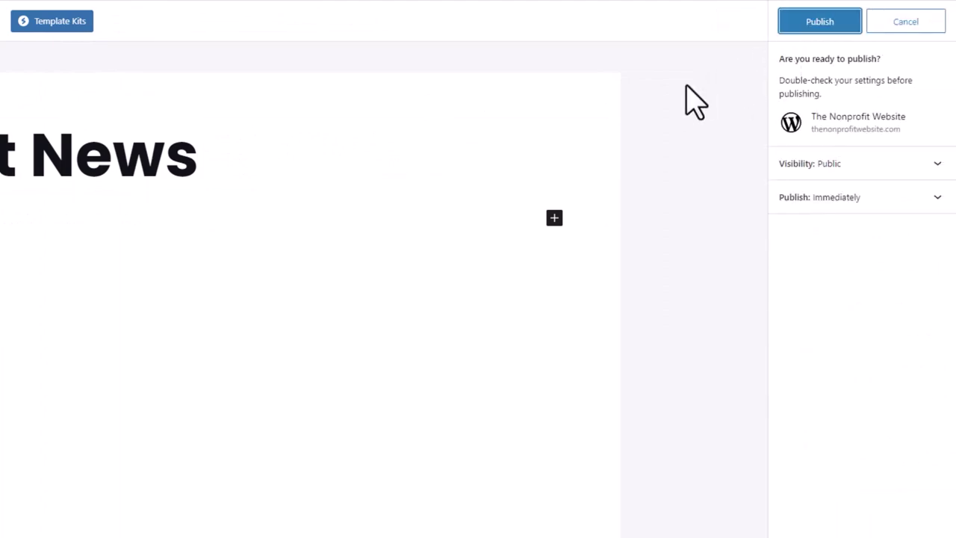
{"action": "left_click", "coordinate": [820, 22]}
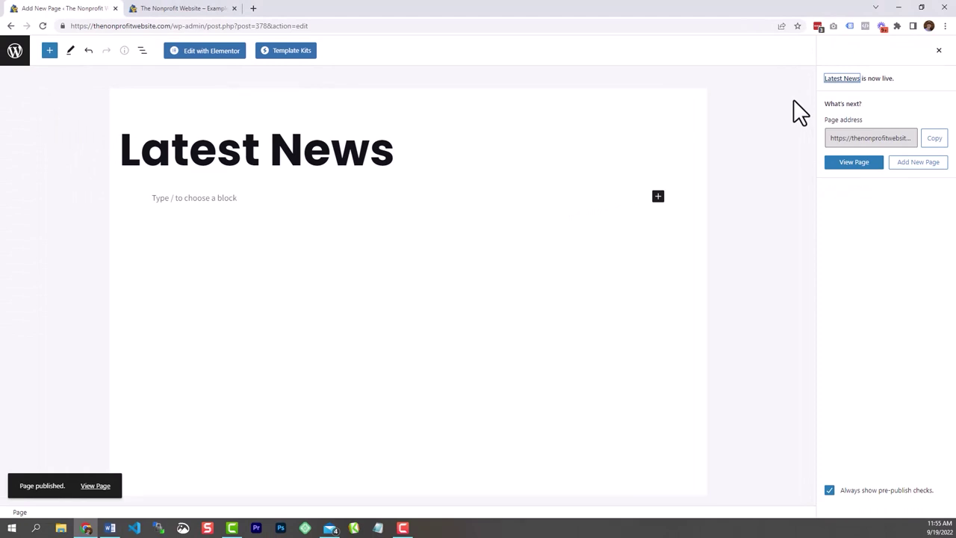
{"action": "left_click", "coordinate": [17, 67]}
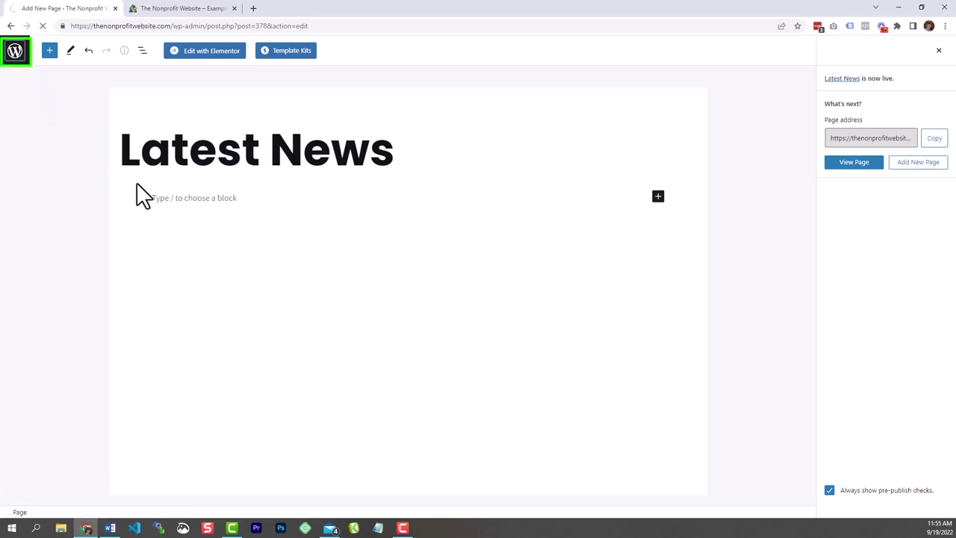
- Scroll the Pages list to show Latest News and the What we do row
{"action": "scroll", "coordinate": [459, 269], "scroll_direction": "down", "scroll_amount": 1}
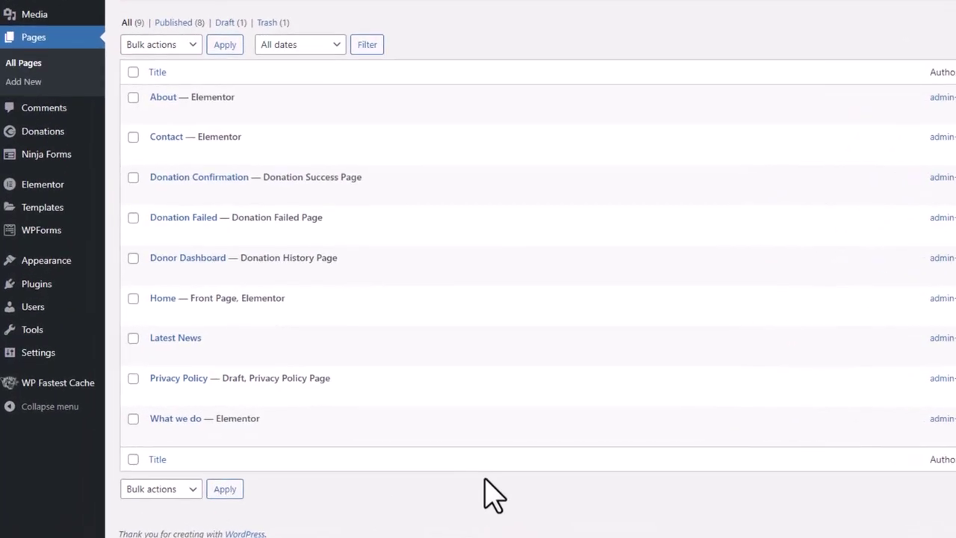
{"action": "mouse_move", "coordinate": [177, 435]}
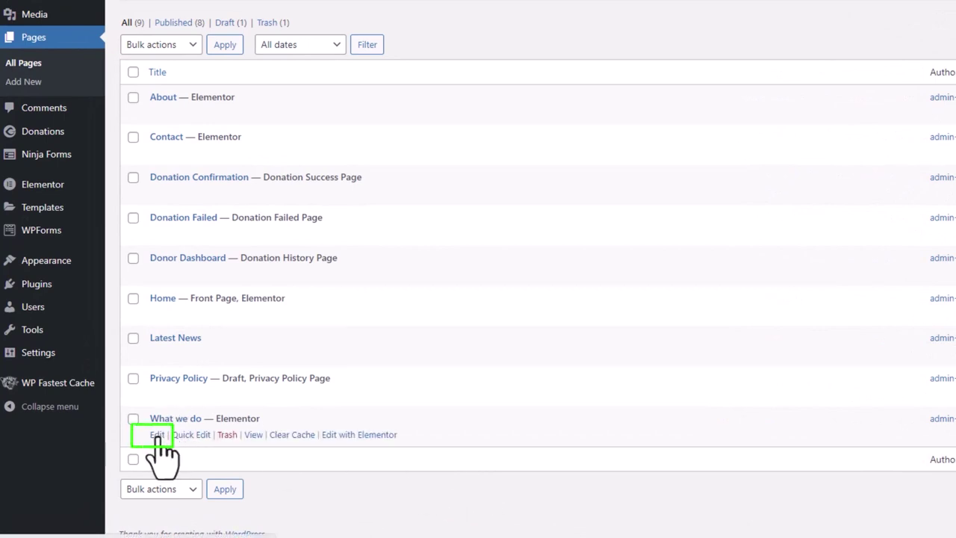
- Open the What we do page and retitle it 'Services'
{"action": "left_click", "coordinate": [158, 436]}
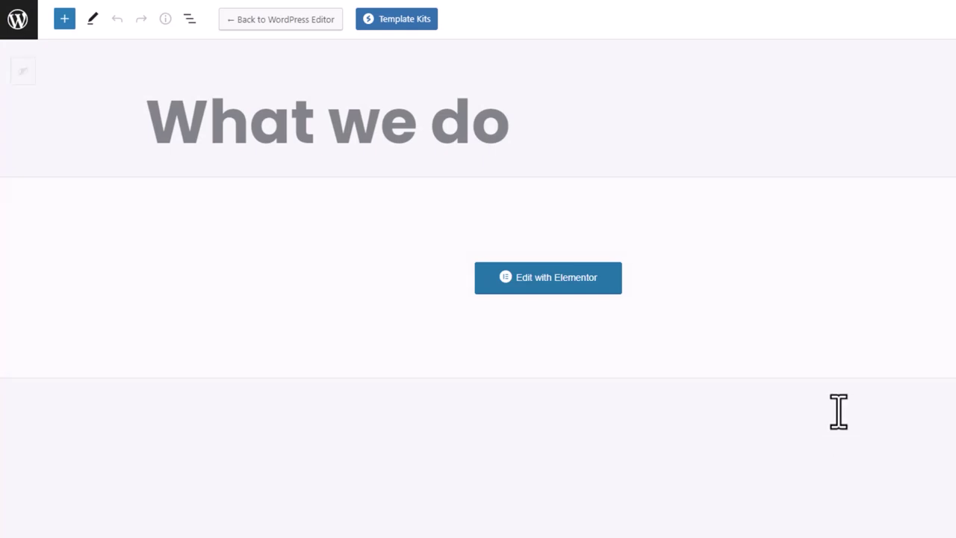
{"action": "left_click", "coordinate": [414, 134]}
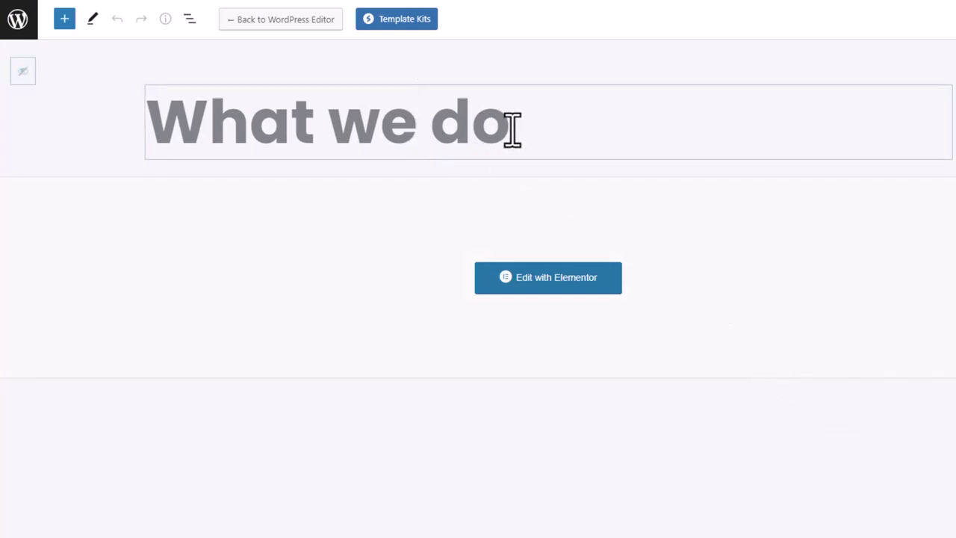
{"action": "left_click_drag", "start_coordinate": [513, 128], "coordinate": [173, 101]}
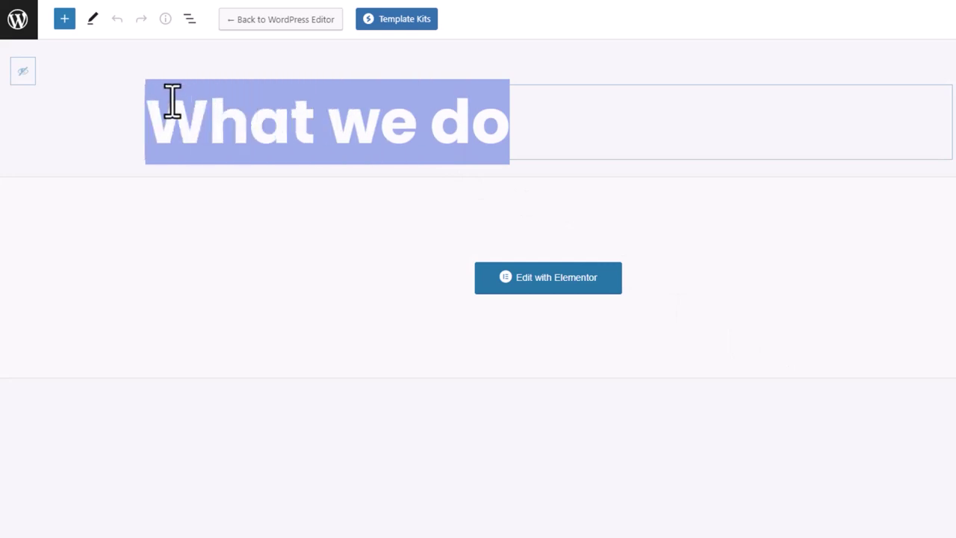
{"action": "type", "text": "Services"}
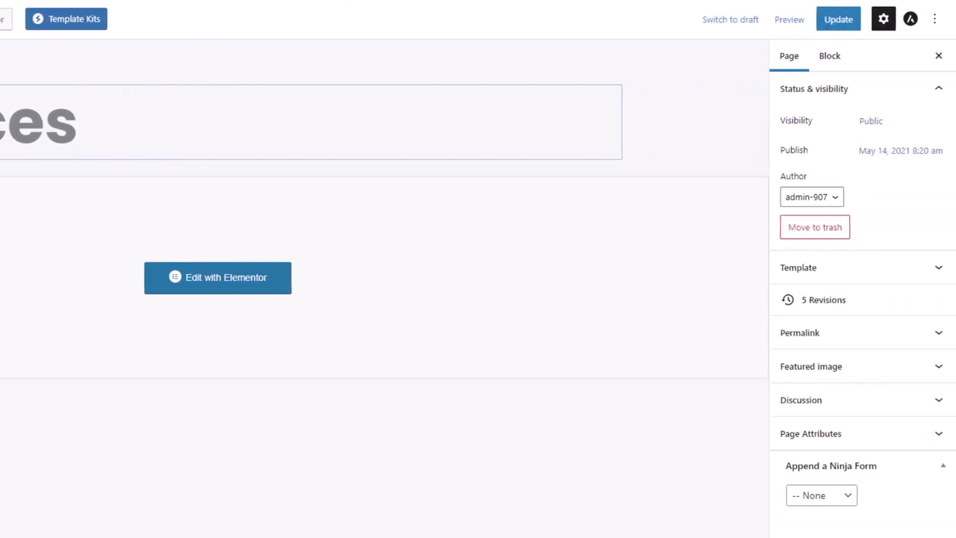
- Change the page's permalink slug to 'services' and update the page
{"action": "left_click", "coordinate": [923, 339]}
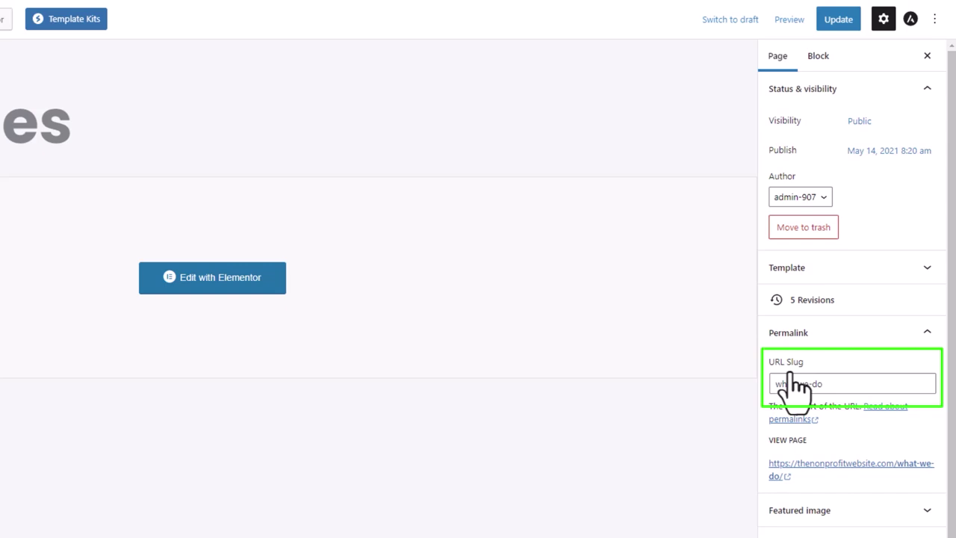
{"action": "left_click_drag", "start_coordinate": [830, 382], "coordinate": [780, 383]}
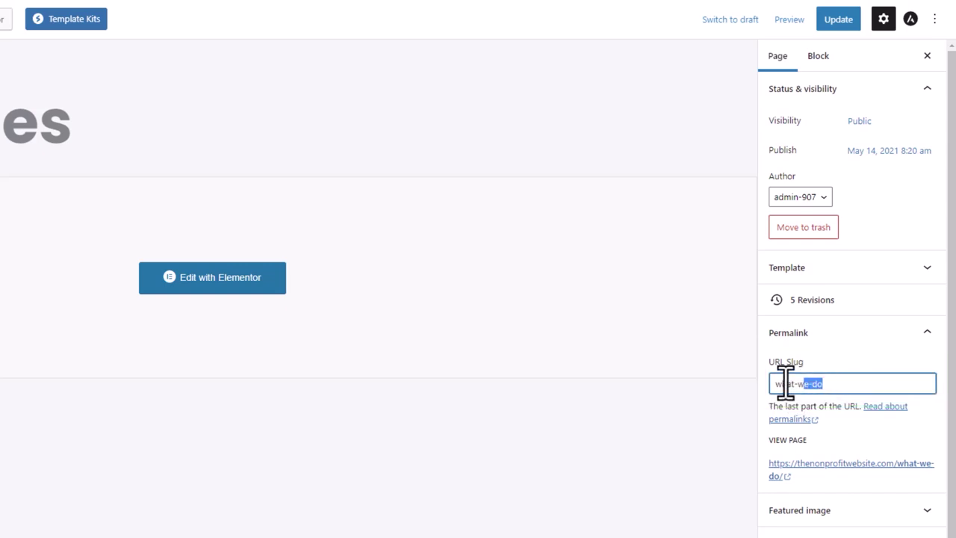
{"action": "type", "text": "services"}
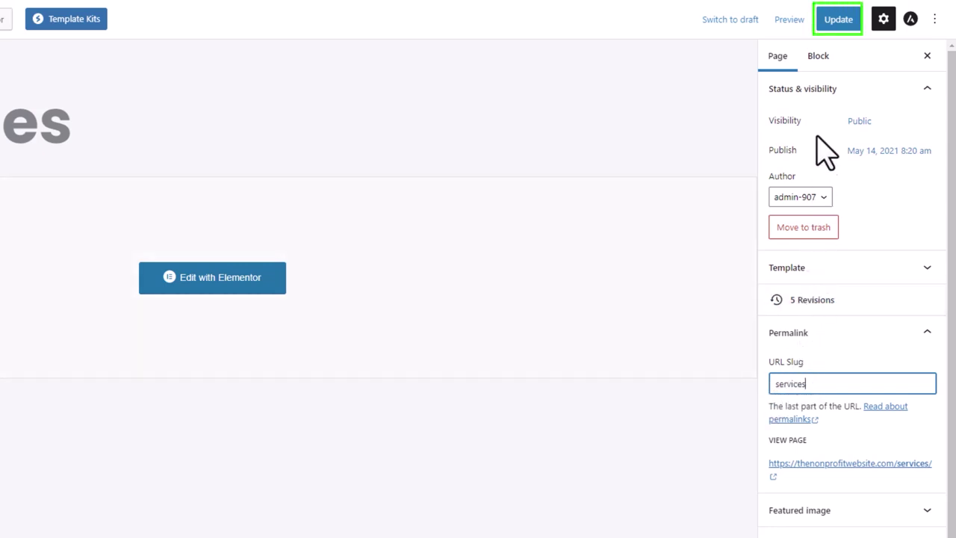
{"action": "left_click", "coordinate": [821, 25]}
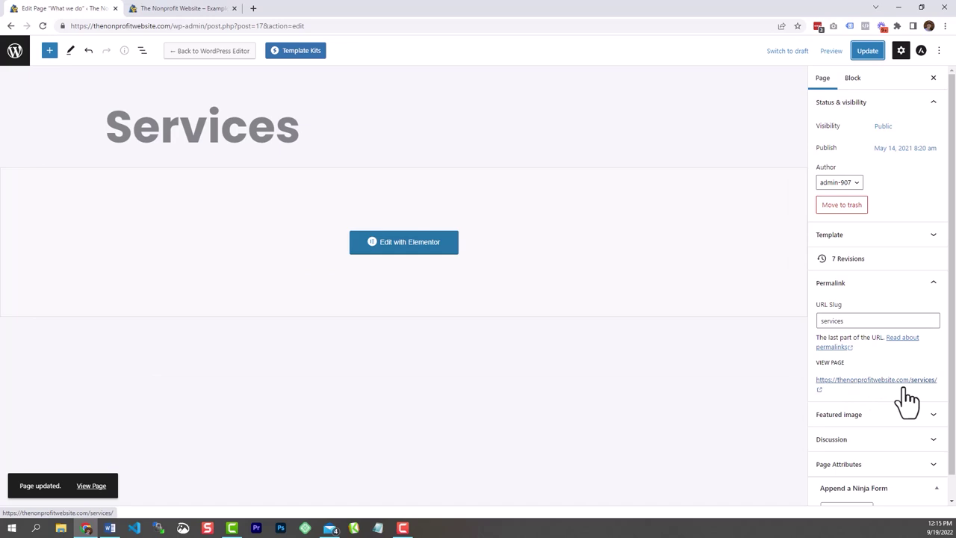
- Leave the editor for the Pages list, now showing Services
{"action": "left_click", "coordinate": [15, 60]}
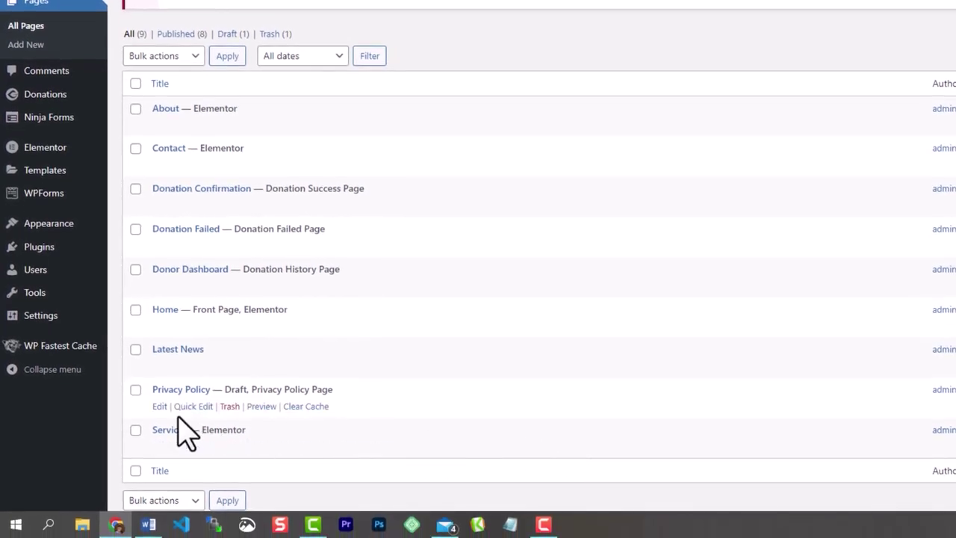
{"action": "mouse_move", "coordinate": [183, 437]}
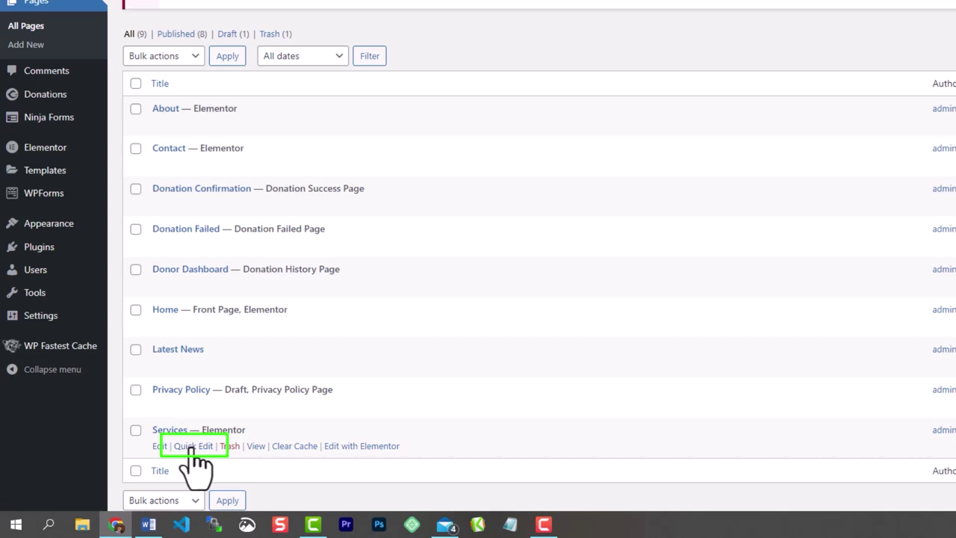
- Cancel Quick Edit on Services unchanged, then trash the draft Privacy Policy page
{"action": "left_click", "coordinate": [194, 446]}
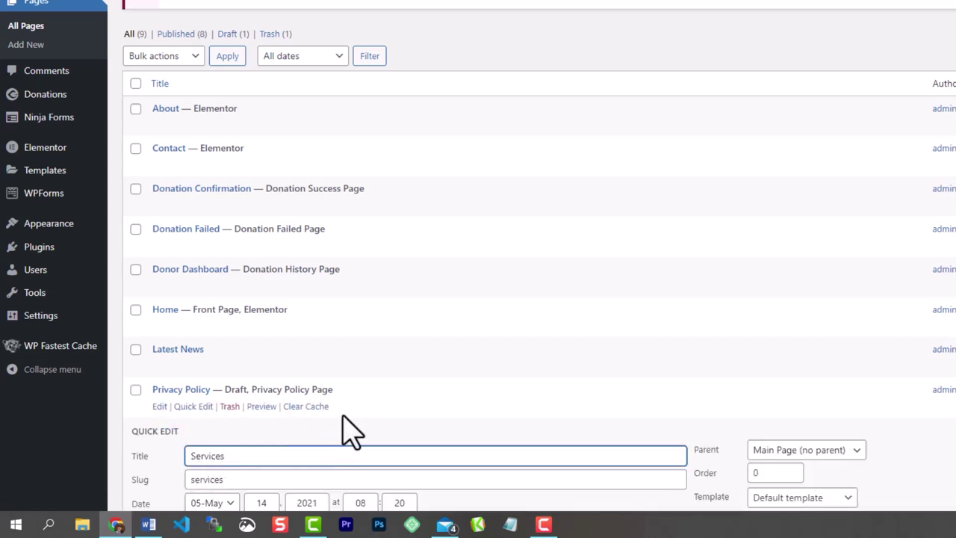
{"action": "scroll", "coordinate": [346, 426], "scroll_direction": "down", "scroll_amount": 3}
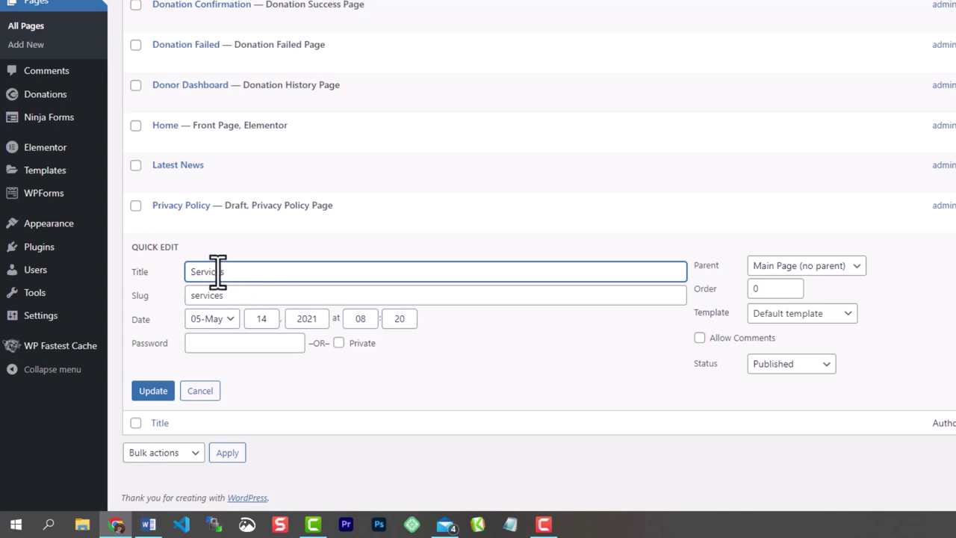
{"action": "left_click", "coordinate": [153, 388]}
{"action": "left_click", "coordinate": [195, 391]}
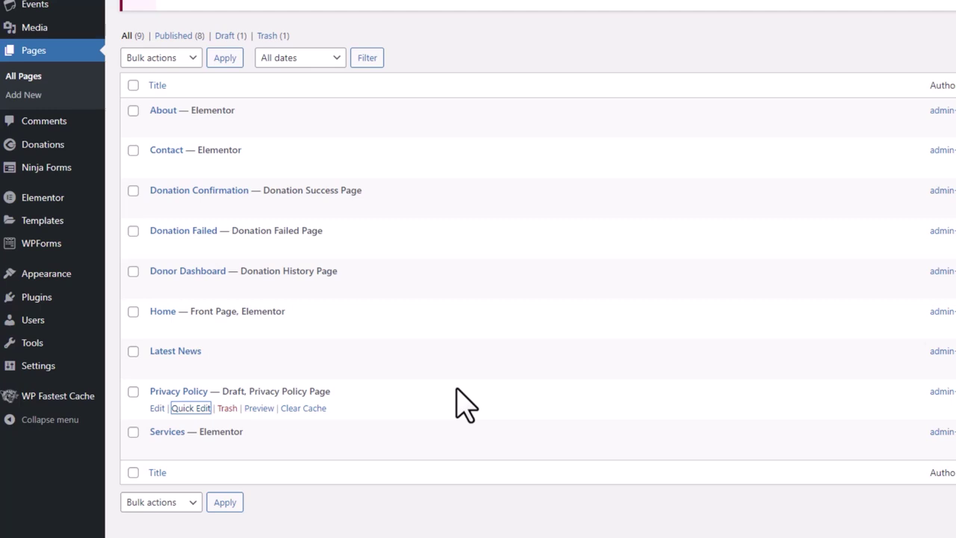
{"action": "left_click", "coordinate": [228, 408]}
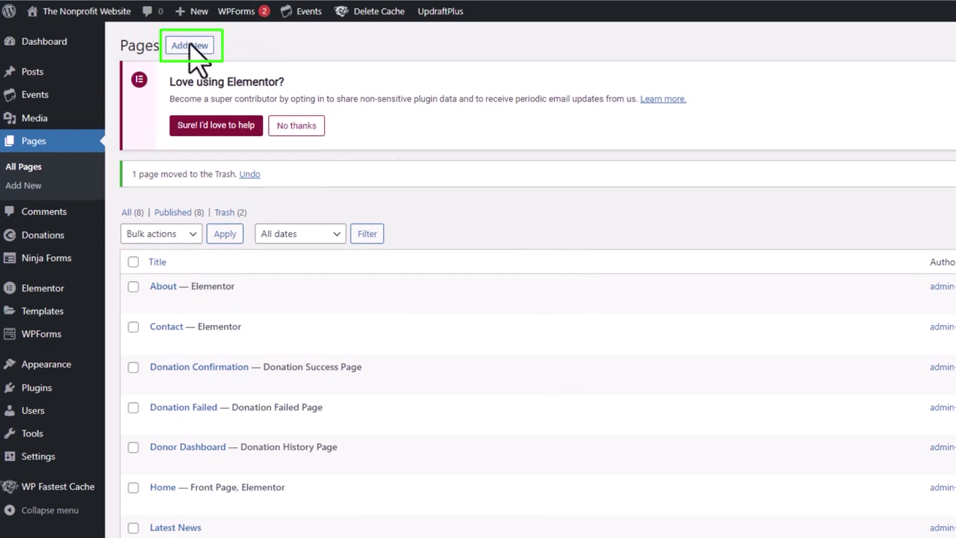
- Add a page titled 'Donate', publish it, and return to the Pages list
{"action": "left_click", "coordinate": [195, 46]}
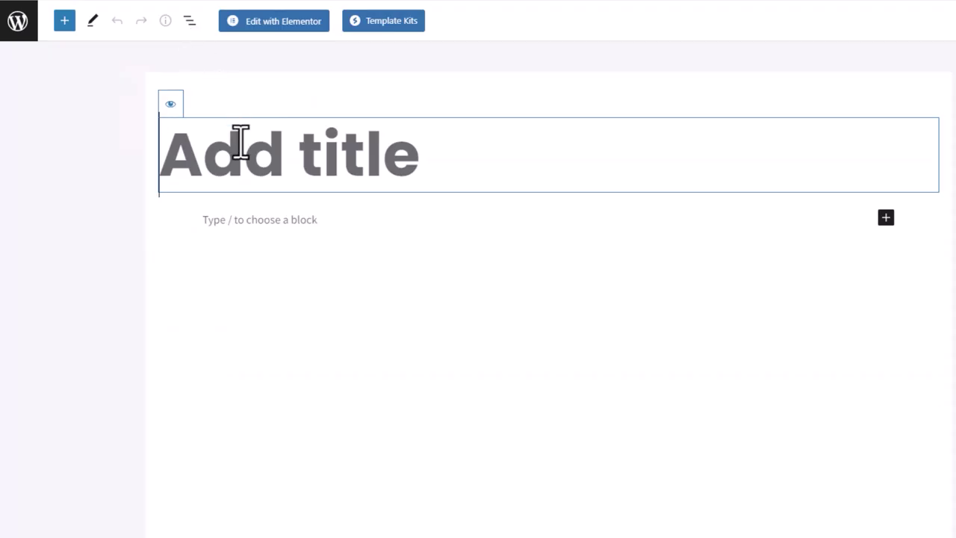
{"action": "type", "text": "Dot"}
{"action": "key", "text": "BackSpace"}
{"action": "type", "text": "nate"}
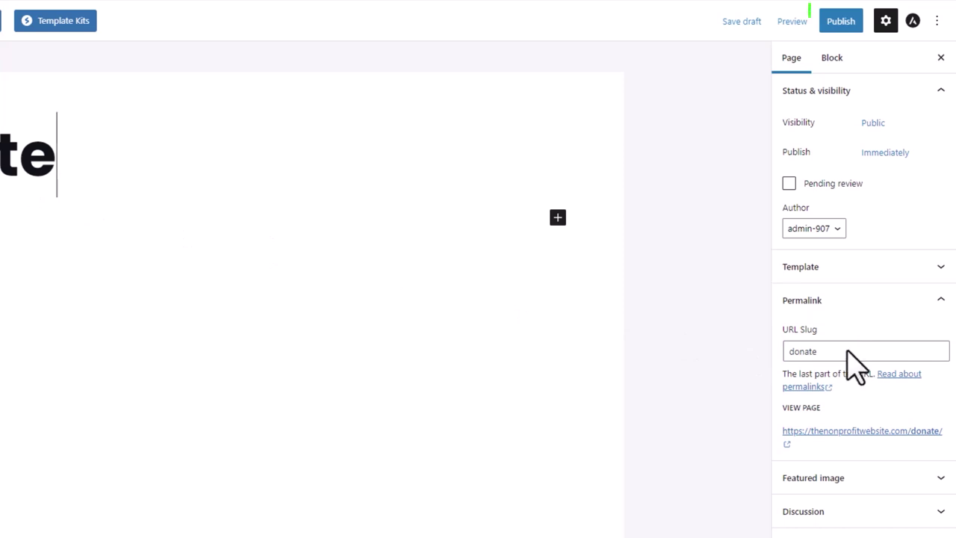
{"action": "left_click", "coordinate": [831, 26]}
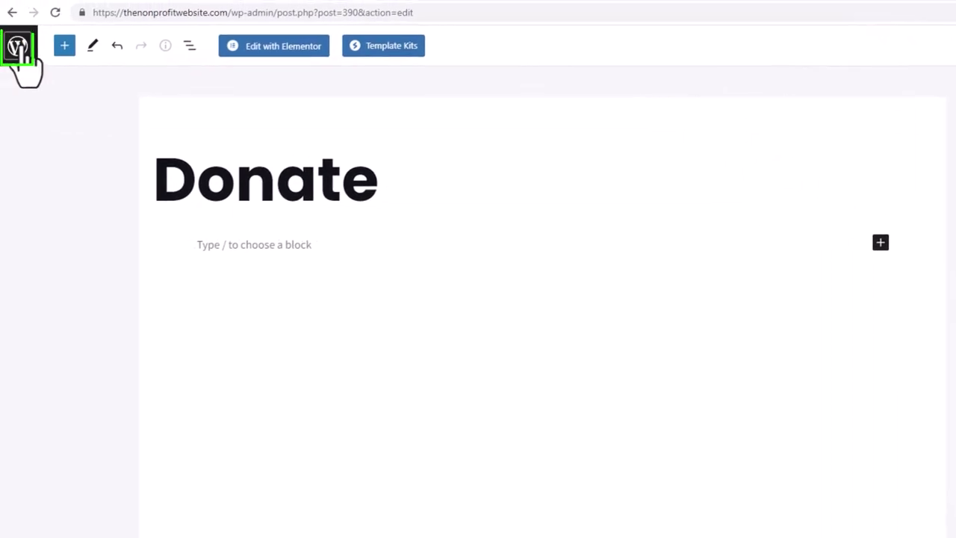
{"action": "left_click", "coordinate": [21, 51]}
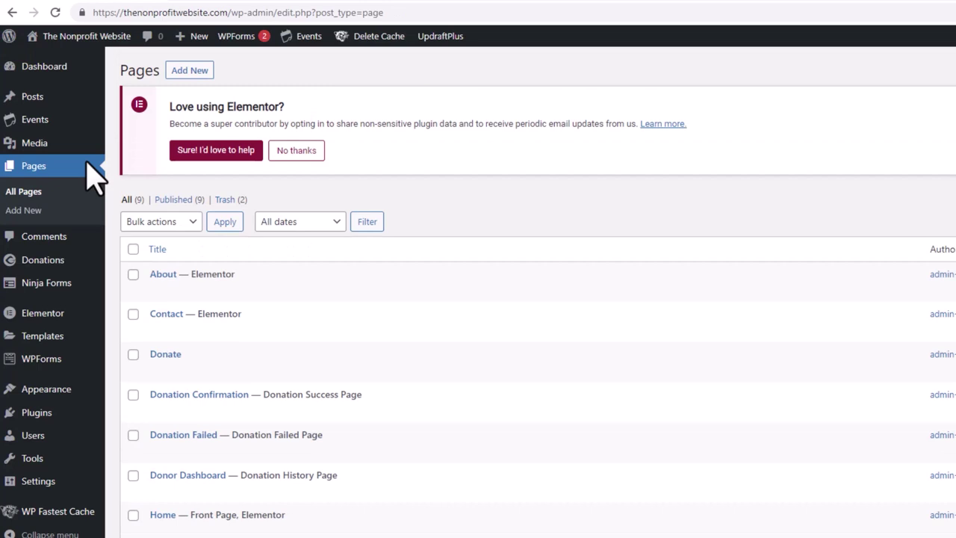
- Open Events > Settings to reach The Events Calendar's General settings tab
{"action": "scroll", "coordinate": [711, 406], "scroll_direction": "down", "scroll_amount": 1}
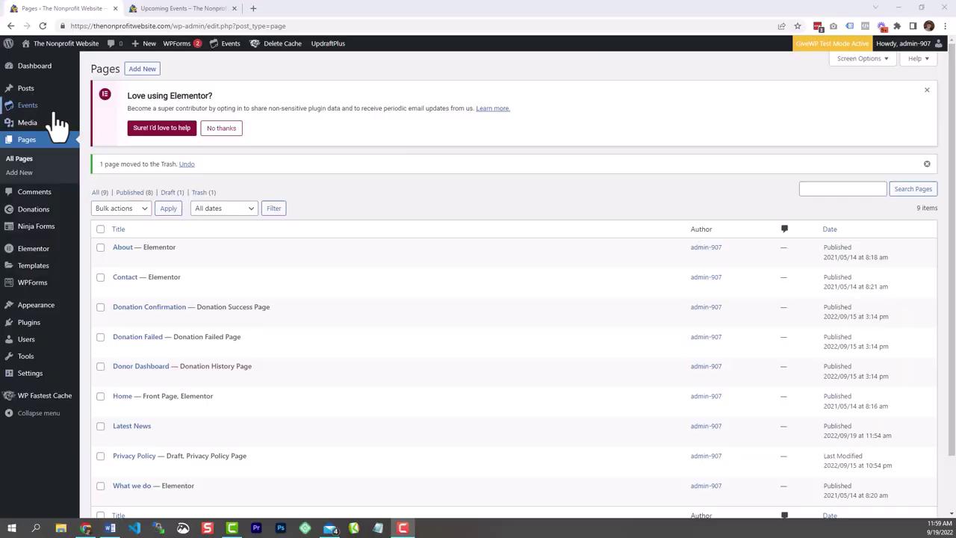
{"action": "mouse_move", "coordinate": [33, 108]}
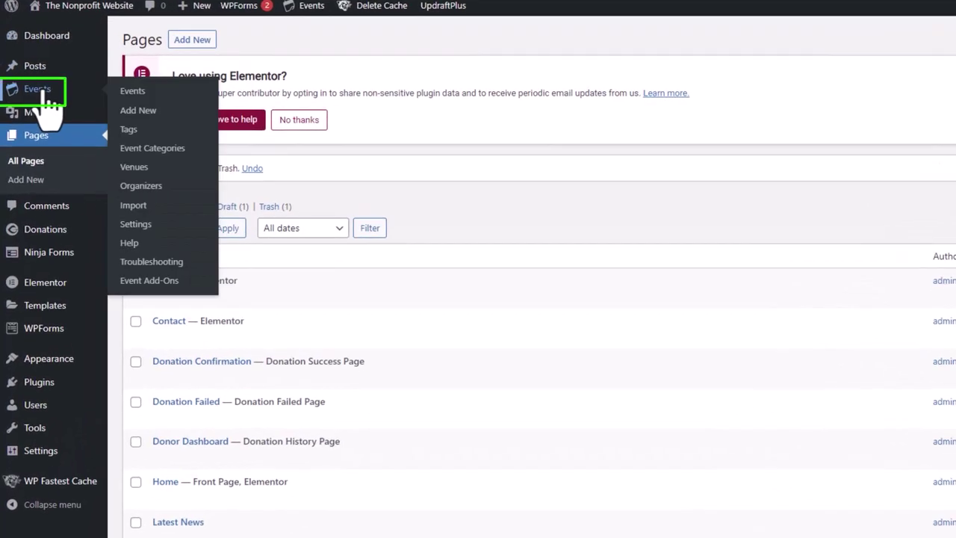
{"action": "left_click", "coordinate": [137, 225]}
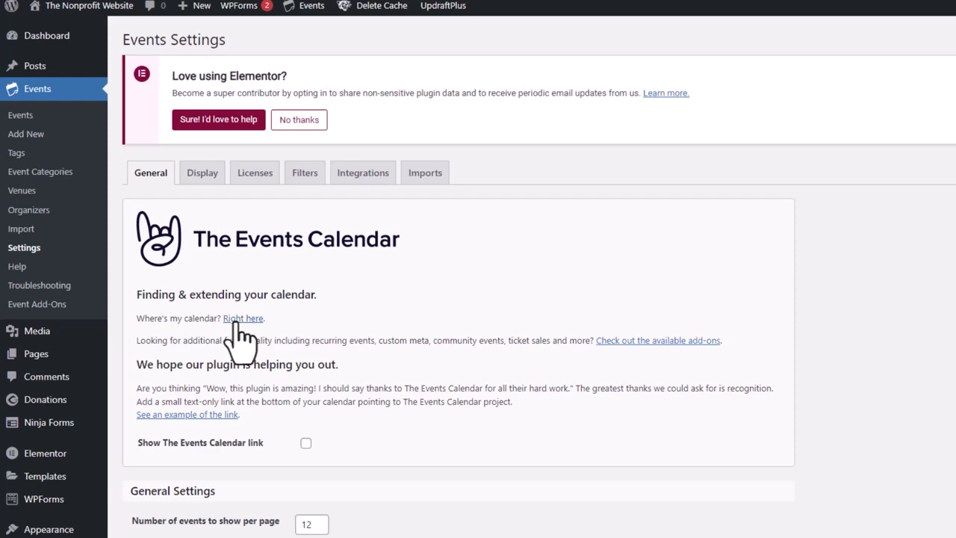
- Open the 'Right here' calendar link in a new tab and view Upcoming Events
{"action": "right_click", "coordinate": [240, 321]}
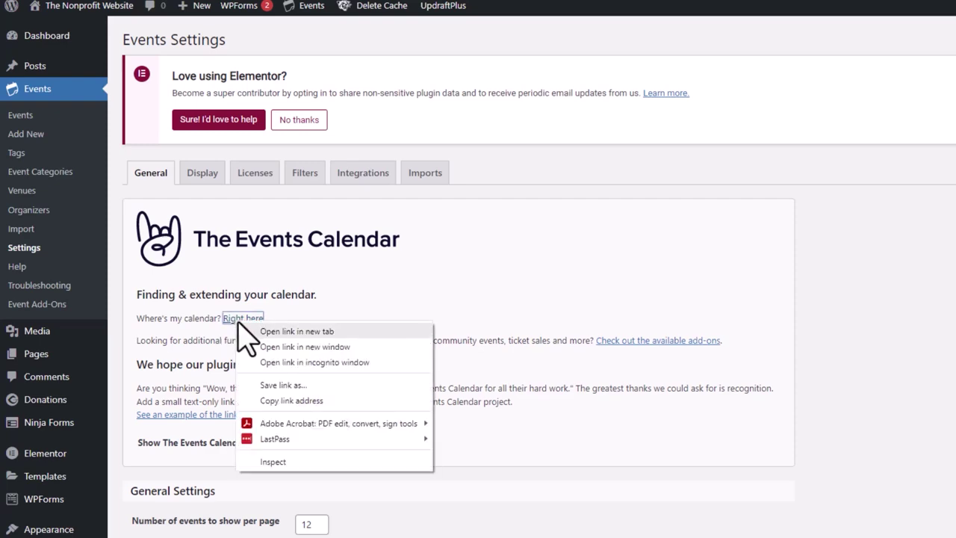
{"action": "left_click", "coordinate": [298, 331]}
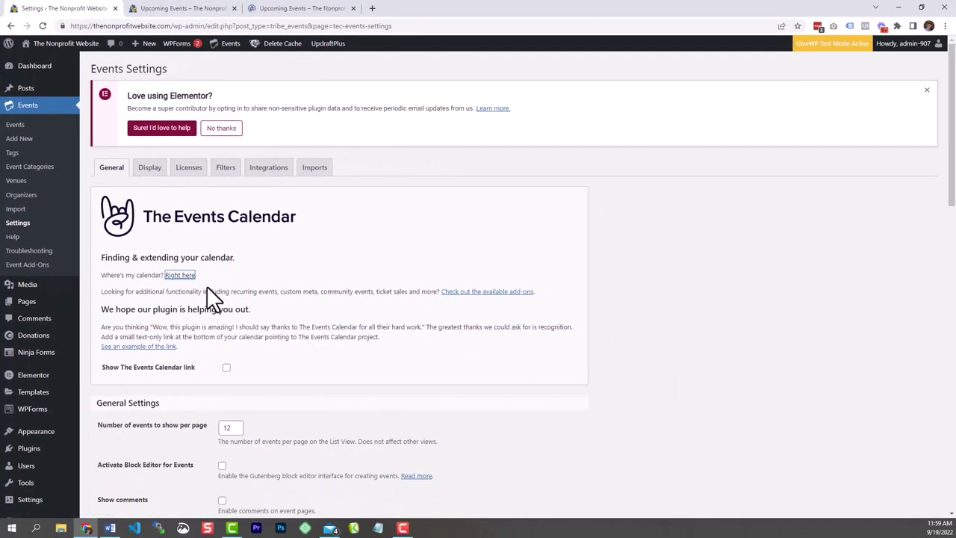
{"action": "left_click", "coordinate": [284, 12]}
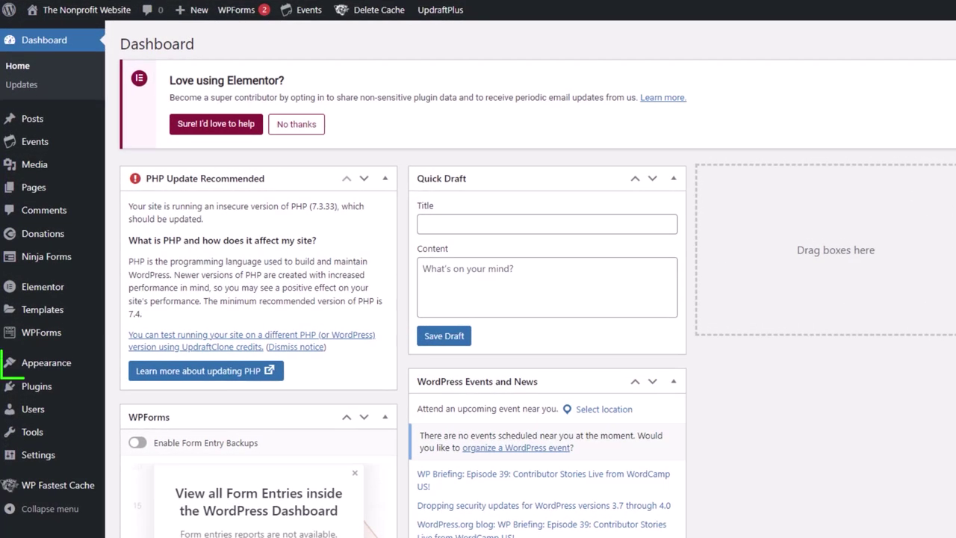
- Go to Appearance > Menus to view the menu holding Home, About, Services and Contact
{"action": "mouse_move", "coordinate": [52, 365]}
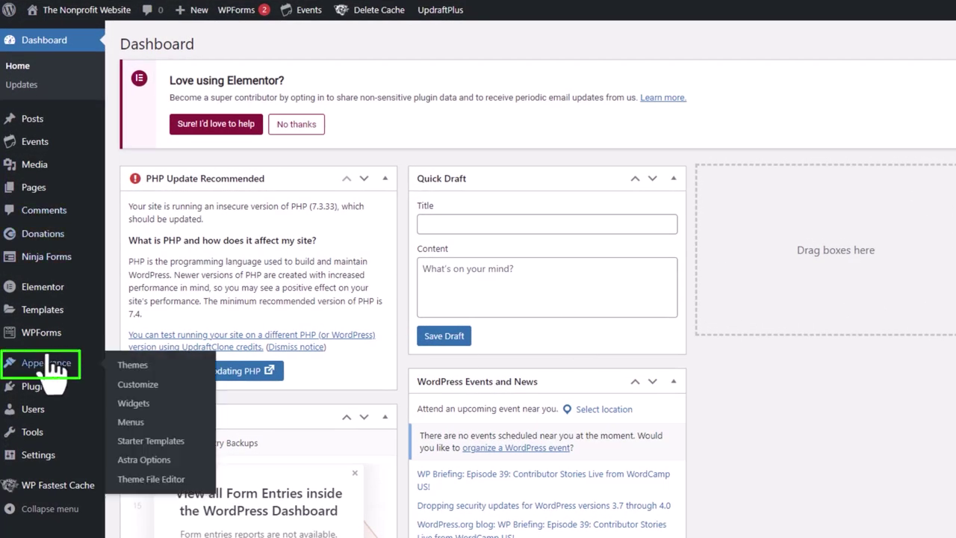
{"action": "left_click", "coordinate": [130, 423]}
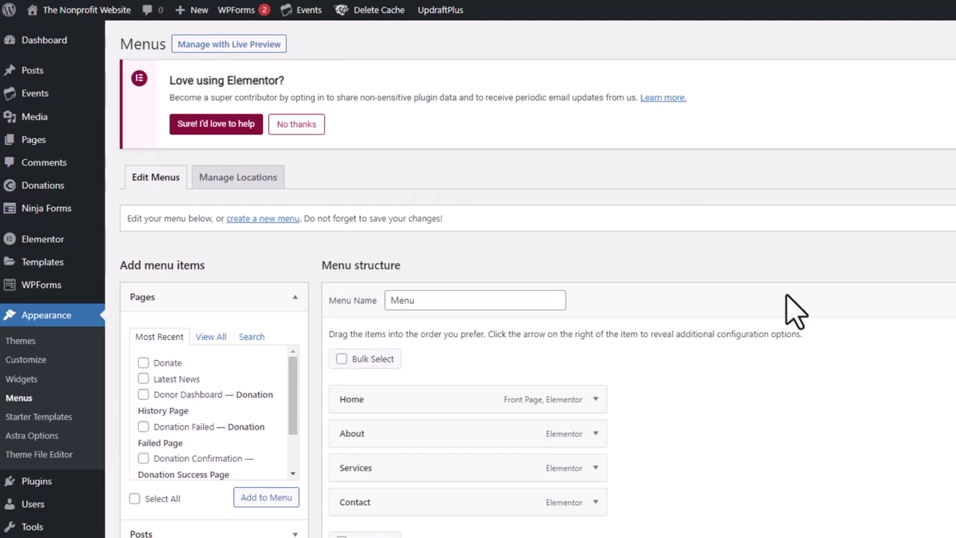
{"action": "scroll", "coordinate": [796, 310], "scroll_direction": "down", "scroll_amount": 2}
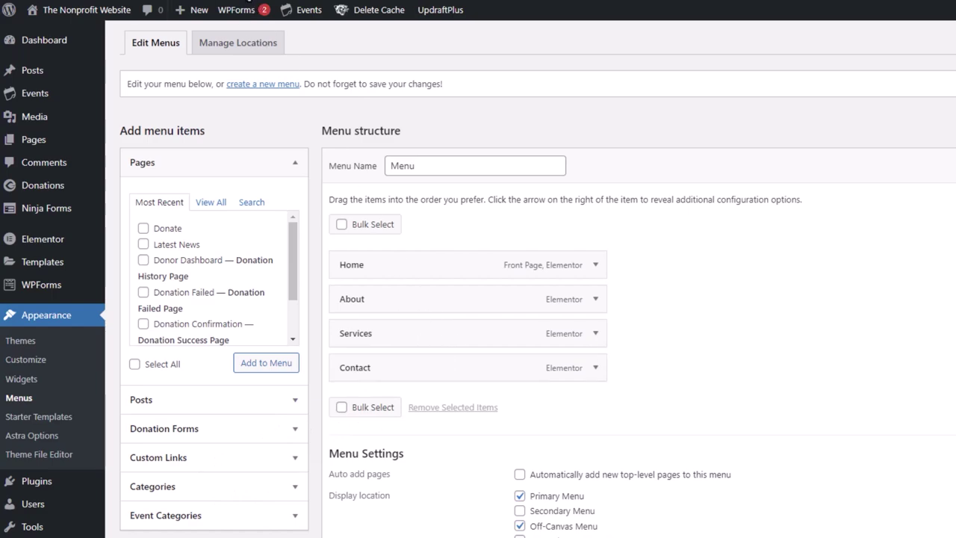
- Search the Pages box for 'latest' and add Latest News to the menu after Contact
{"action": "left_click", "coordinate": [247, 1]}
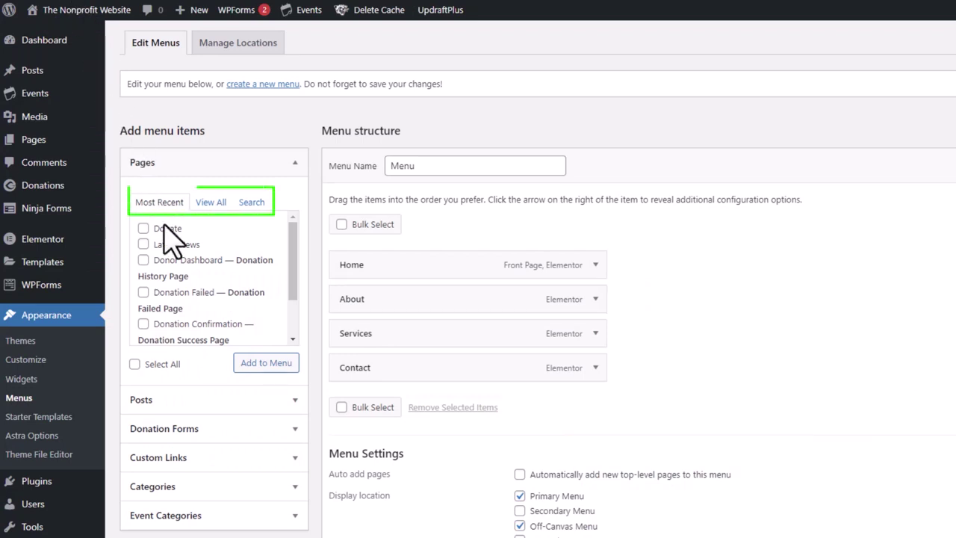
{"action": "left_click", "coordinate": [212, 203]}
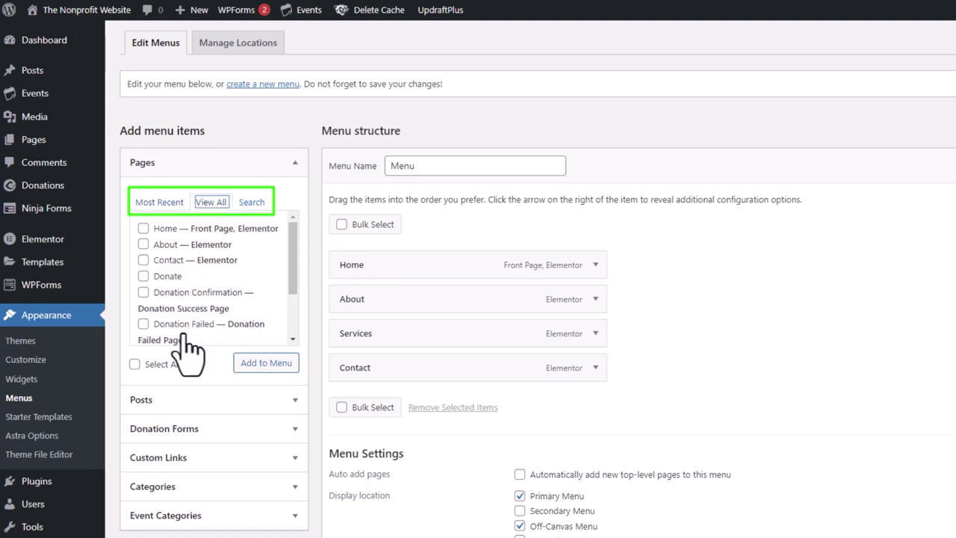
{"action": "left_click", "coordinate": [251, 203]}
{"action": "left_click", "coordinate": [209, 232]}
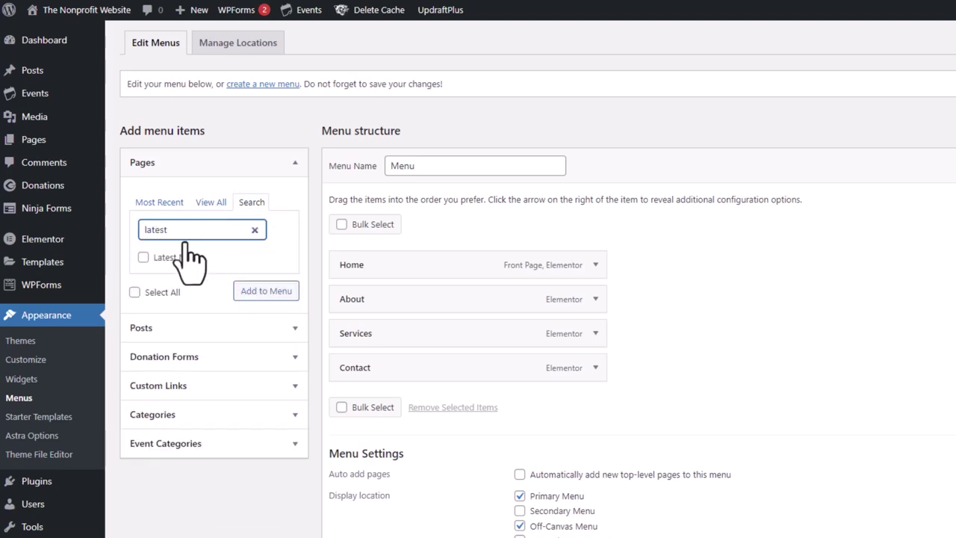
{"action": "left_click", "coordinate": [144, 258]}
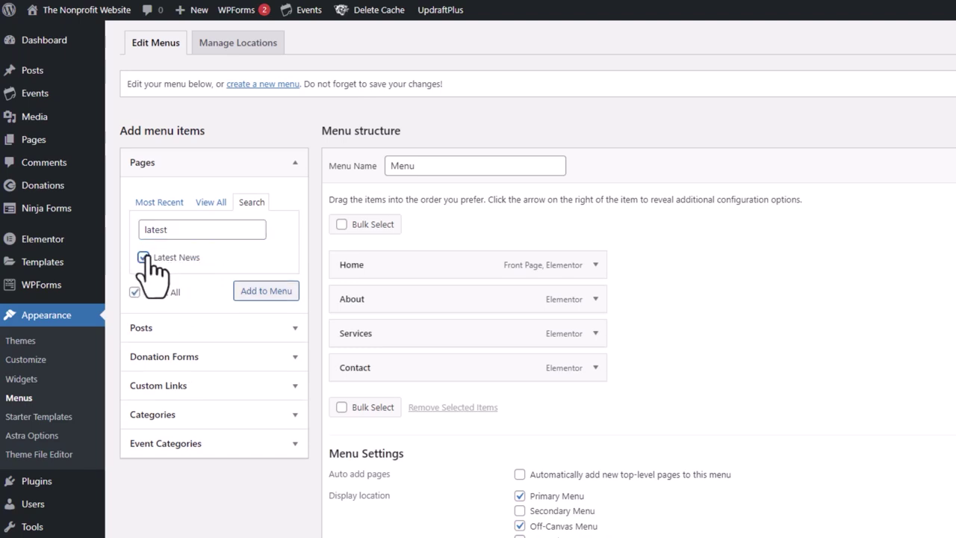
{"action": "left_click", "coordinate": [263, 293]}
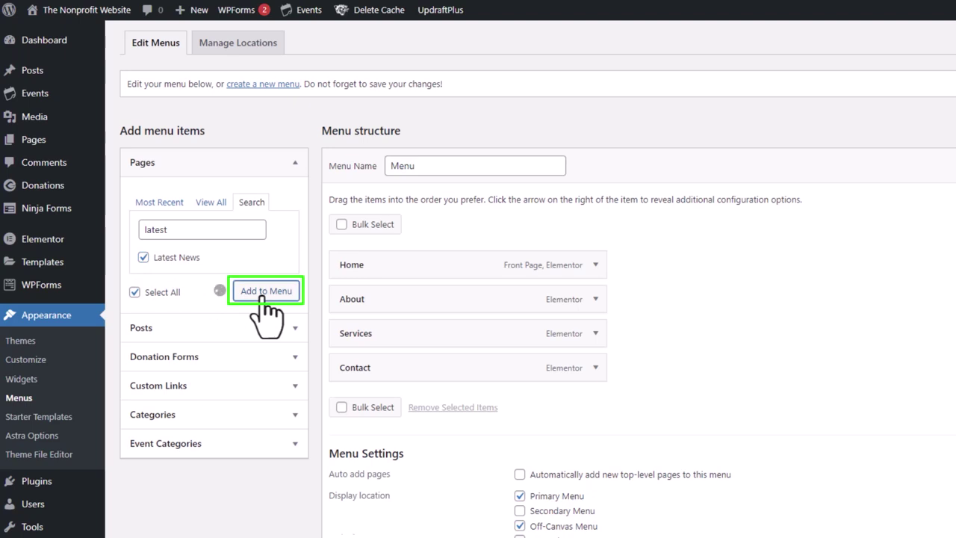
{"action": "left_click", "coordinate": [150, 210]}
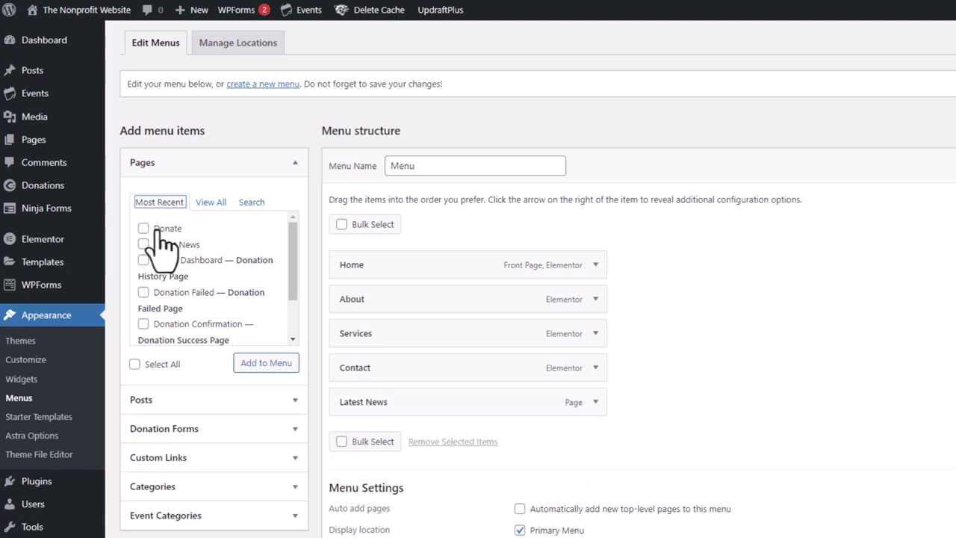
{"action": "scroll", "coordinate": [158, 239], "scroll_direction": "down", "scroll_amount": 2}
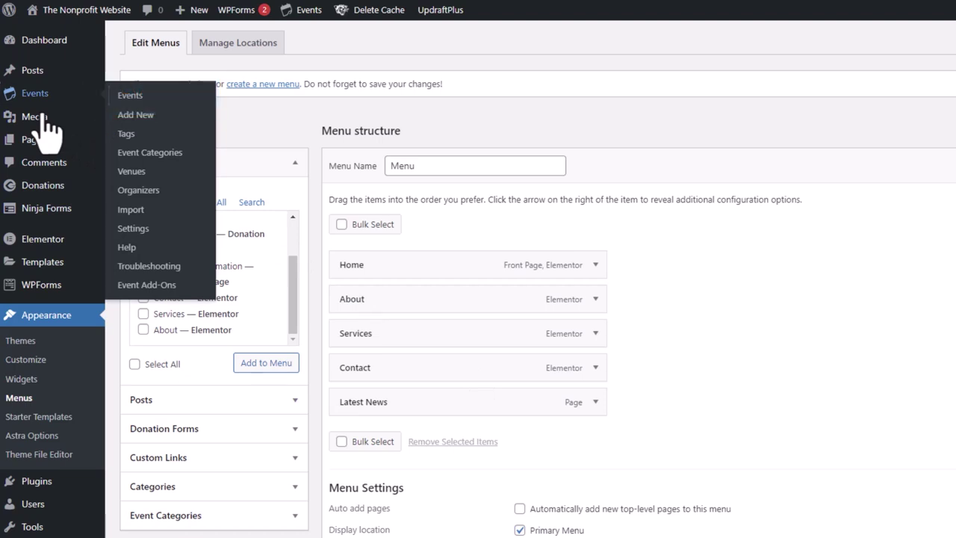
- Open Events Settings in a new tab and copy the 'Right here' calendar link address
{"action": "right_click", "coordinate": [132, 233]}
{"action": "left_click", "coordinate": [160, 241]}
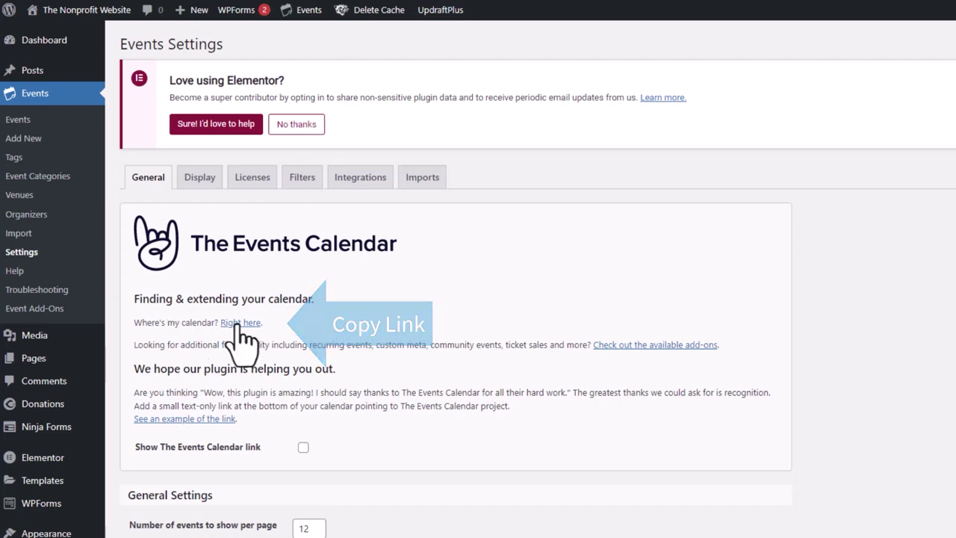
{"action": "right_click", "coordinate": [240, 323]}
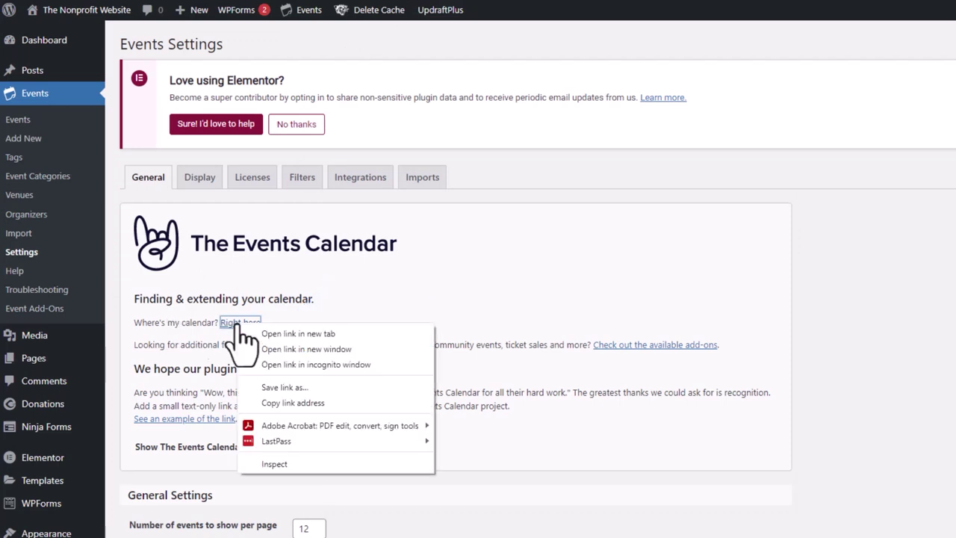
{"action": "left_click", "coordinate": [298, 403]}
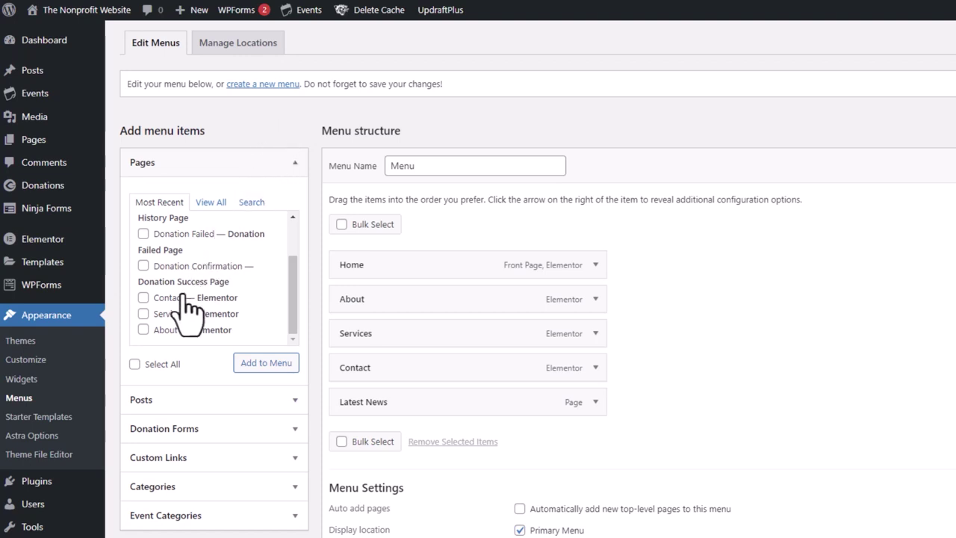
- Add a custom link with the pasted events calendar URL and link text 'Calendar' to the menu
{"action": "scroll", "coordinate": [190, 306], "scroll_direction": "down", "scroll_amount": 1}
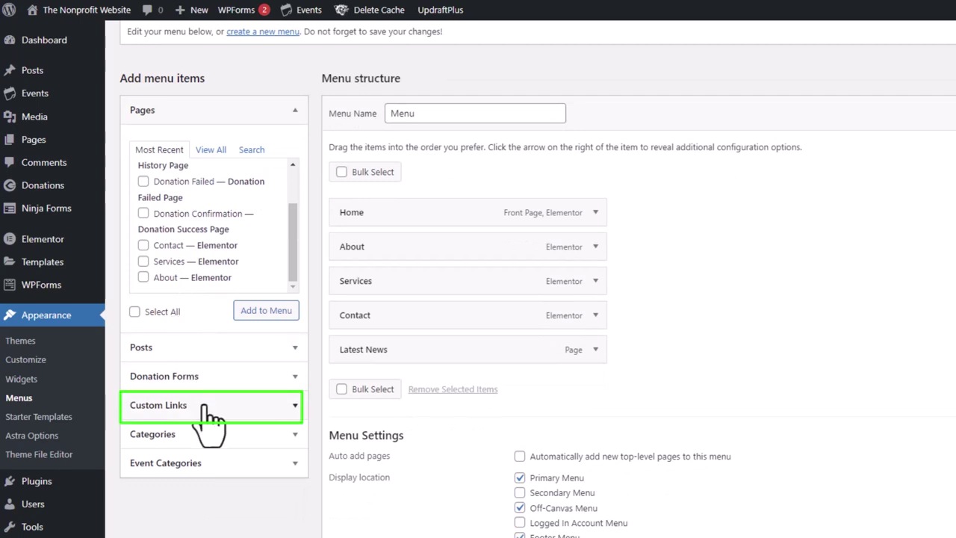
{"action": "left_click", "coordinate": [280, 406]}
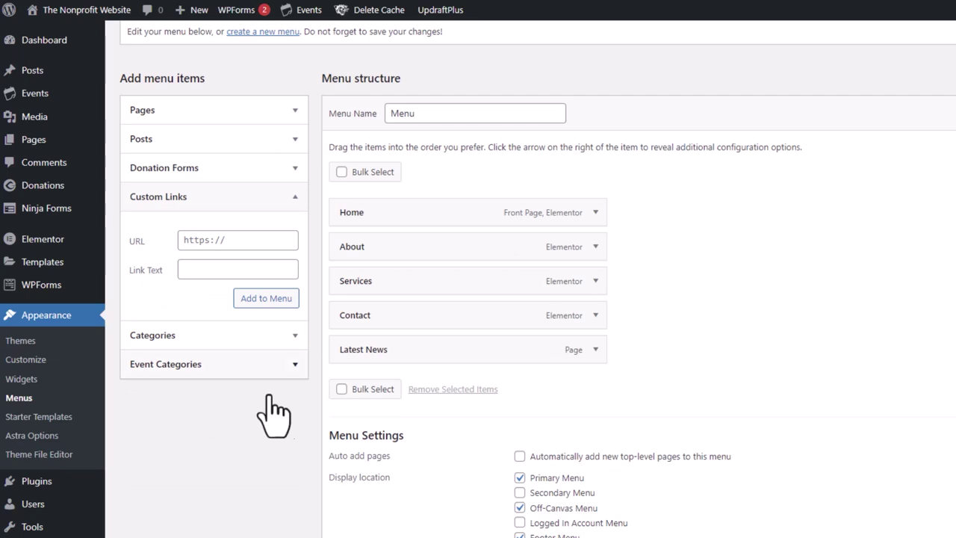
{"action": "left_click", "coordinate": [187, 245]}
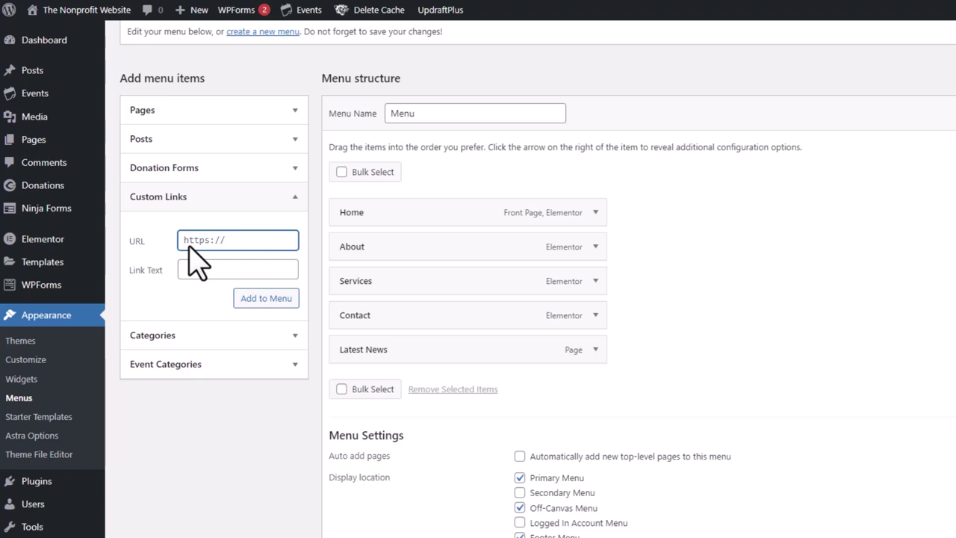
{"action": "key", "text": "ctrl+v"}
{"action": "left_click", "coordinate": [209, 273]}
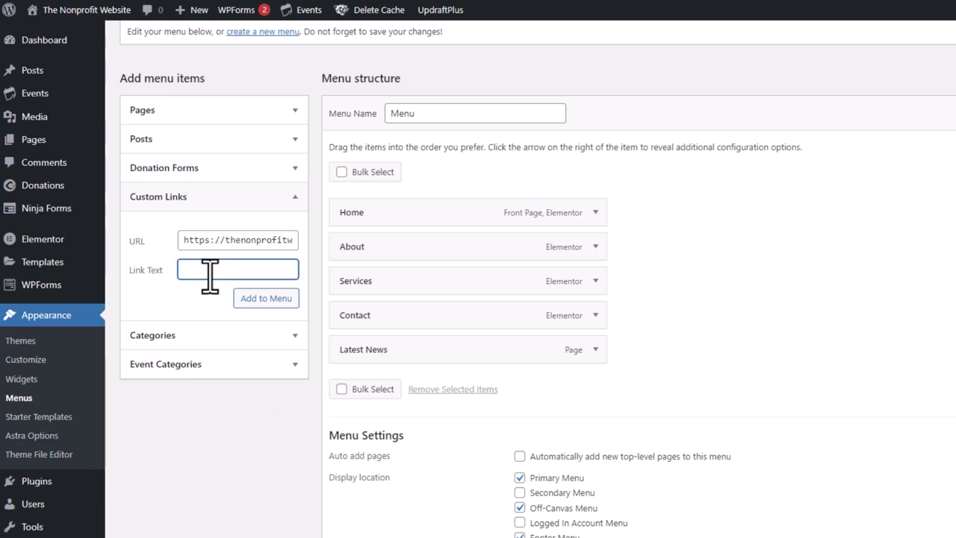
{"action": "type", "text": "Calendar"}
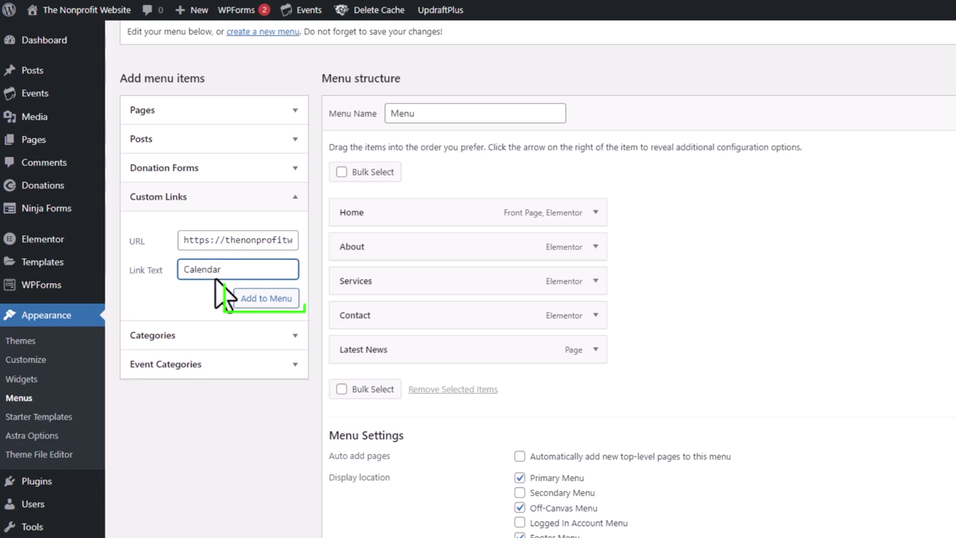
{"action": "left_click", "coordinate": [258, 299]}
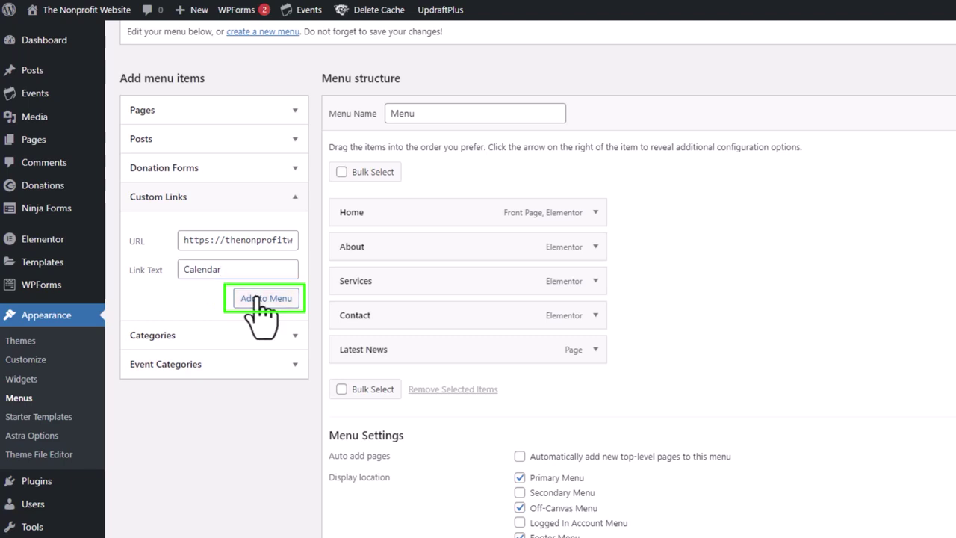
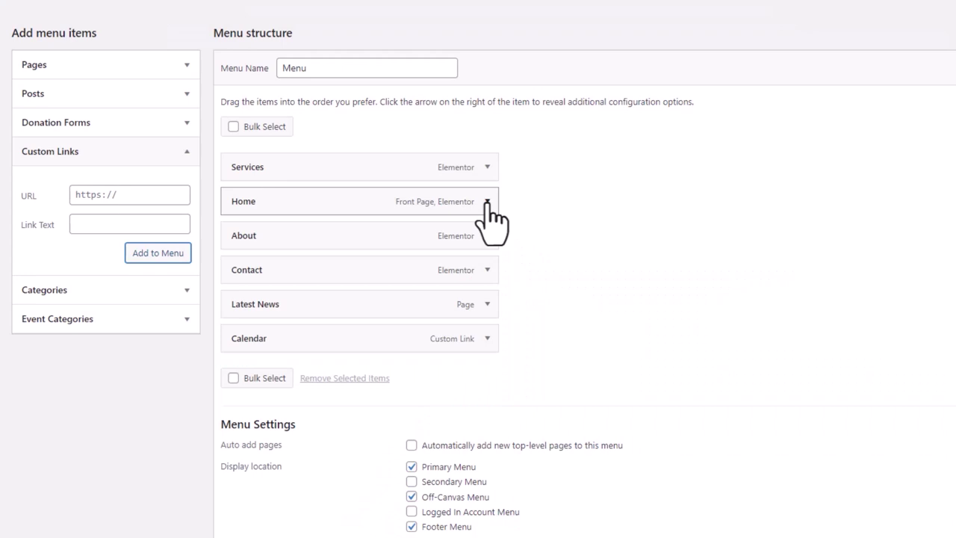
- Delete Home from the menu, then move Calendar under Services and Latest News above About
{"action": "left_click", "coordinate": [487, 201]}
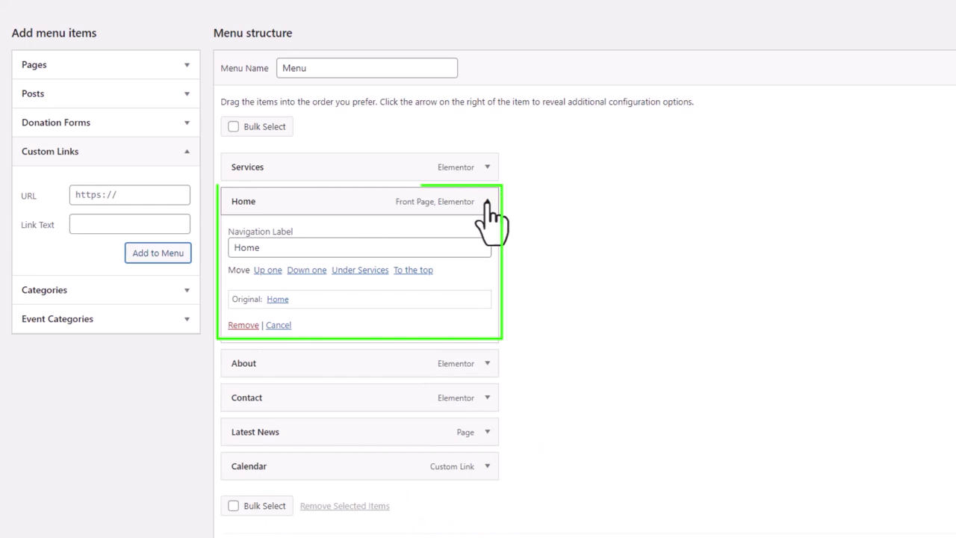
{"action": "left_click", "coordinate": [242, 325]}
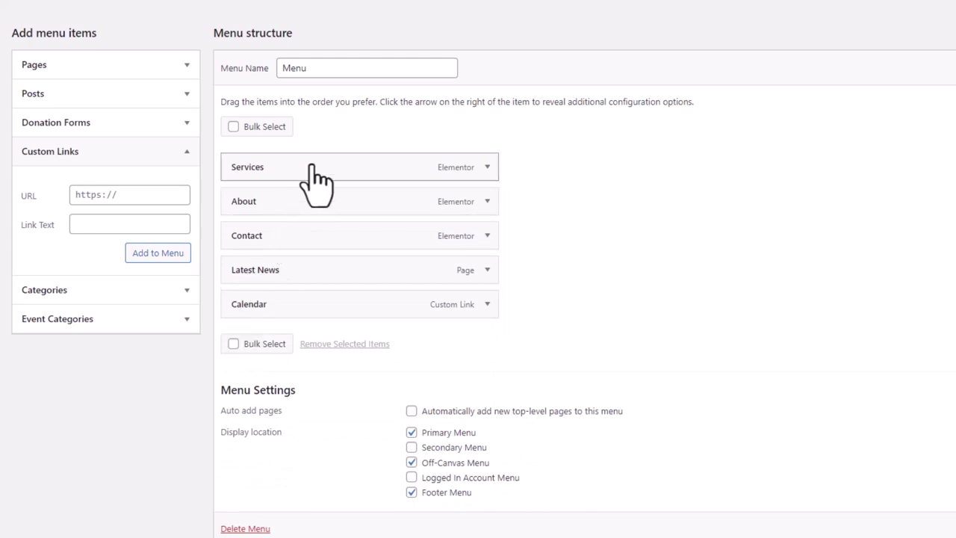
{"action": "left_click_drag", "start_coordinate": [311, 304], "coordinate": [304, 203]}
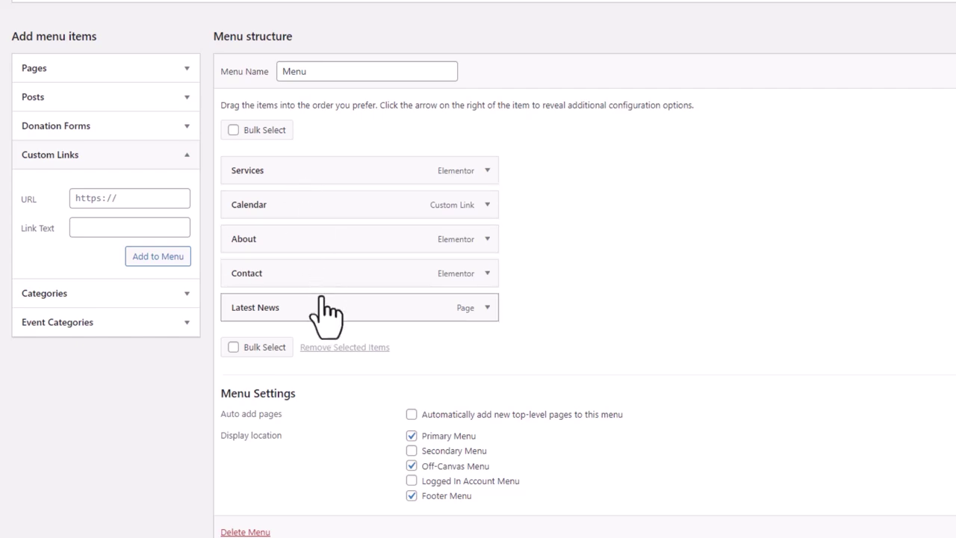
{"action": "left_click_drag", "start_coordinate": [326, 302], "coordinate": [337, 243]}
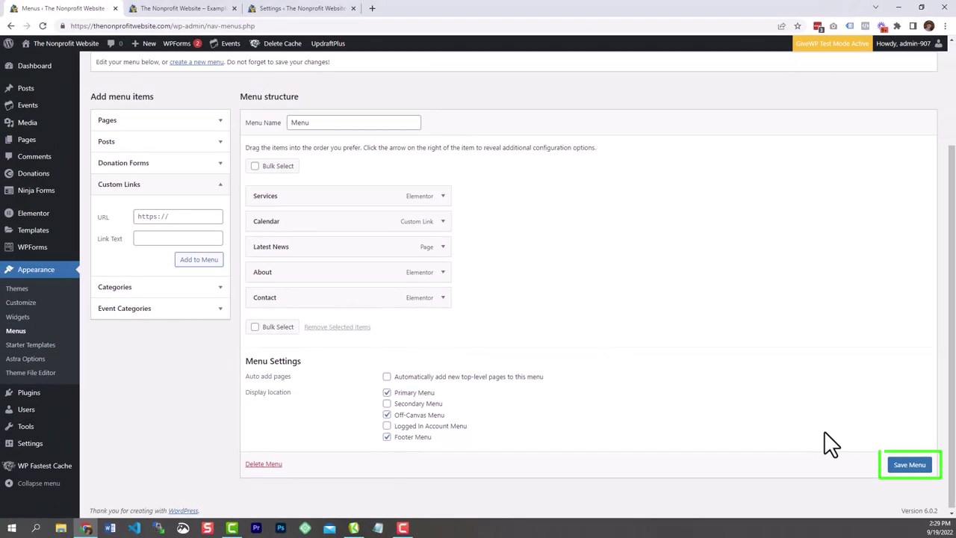
- Save the menu, reload the live front page to verify it, and open ImageColorPicker.com in a new tab
{"action": "left_click", "coordinate": [909, 466]}
{"action": "left_click", "coordinate": [171, 10]}
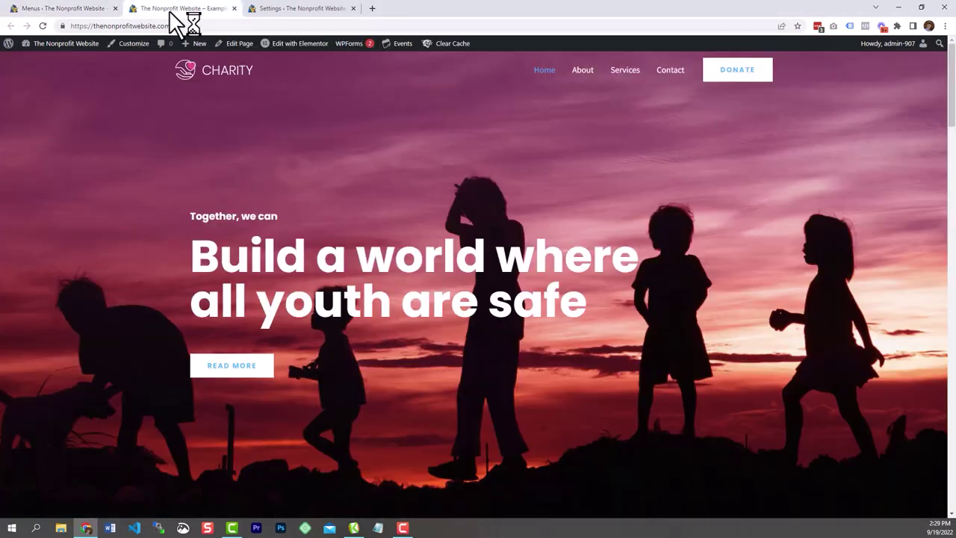
{"action": "left_click", "coordinate": [43, 26]}
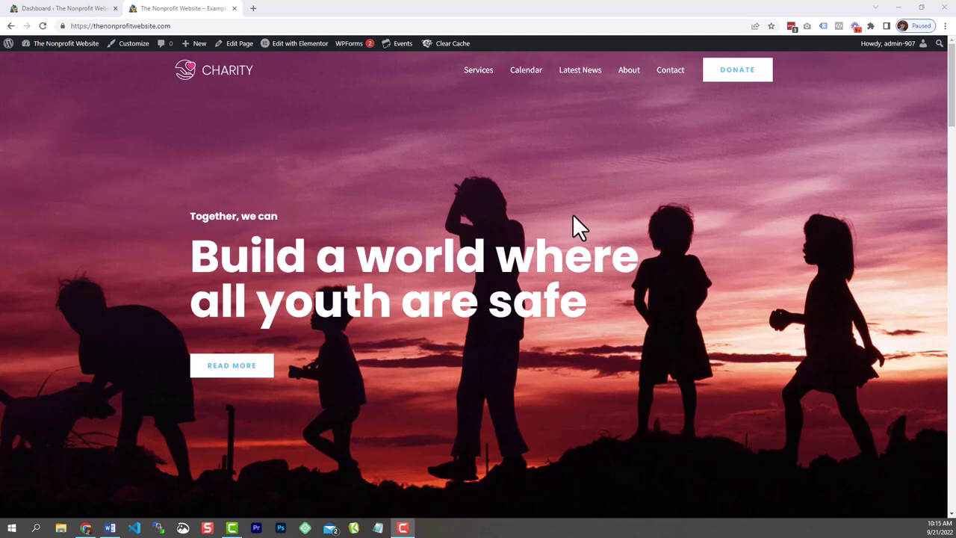
{"action": "left_click", "coordinate": [253, 8]}
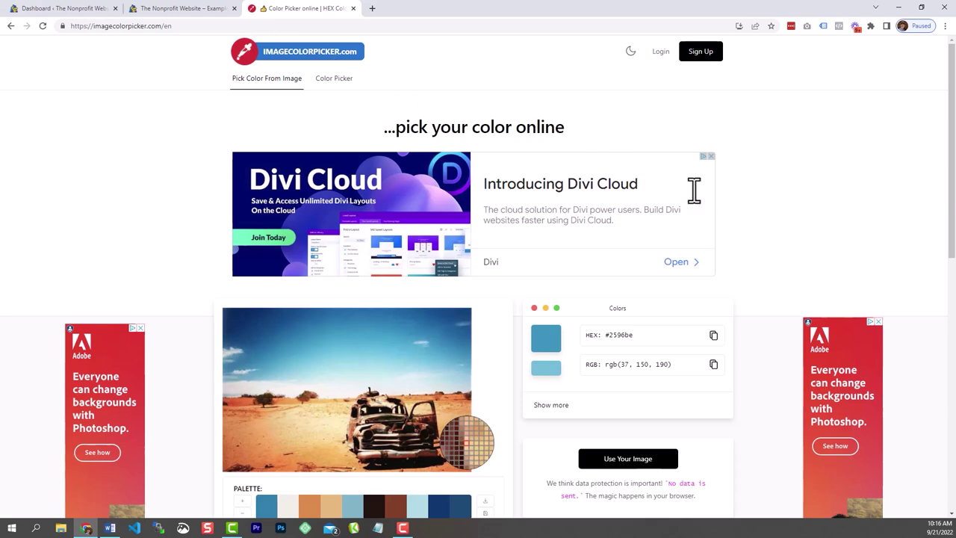
- Upload logo-AK-Center.png from the alaskacenter.org images folder into the colour picker
{"action": "scroll", "coordinate": [694, 198], "scroll_direction": "down", "scroll_amount": 2}
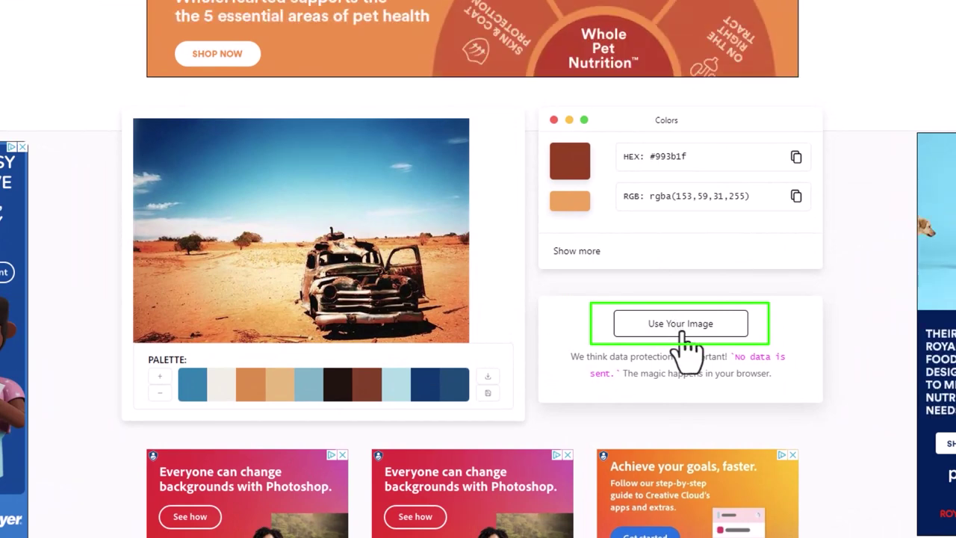
{"action": "left_click", "coordinate": [682, 329]}
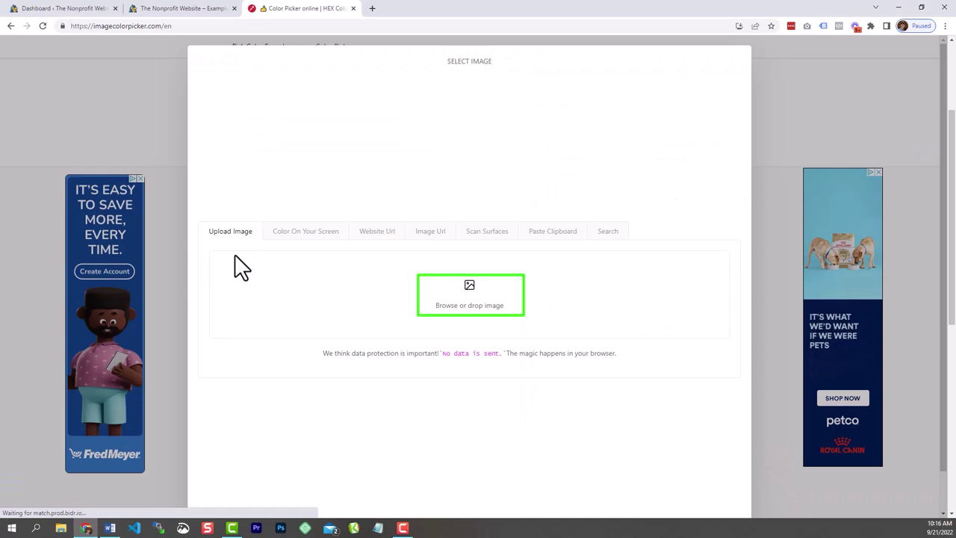
{"action": "left_click", "coordinate": [475, 302]}
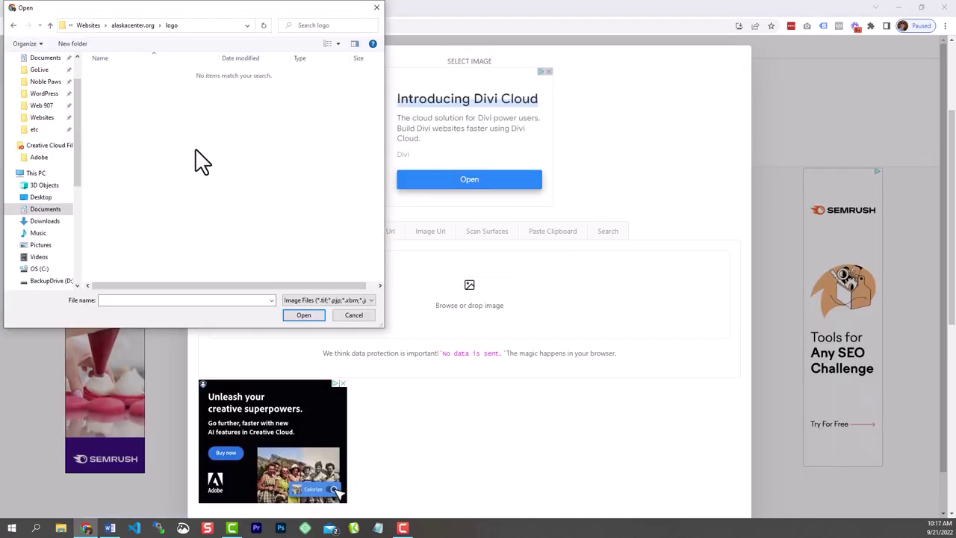
{"action": "left_click", "coordinate": [136, 27]}
{"action": "double_click", "coordinate": [107, 75]}
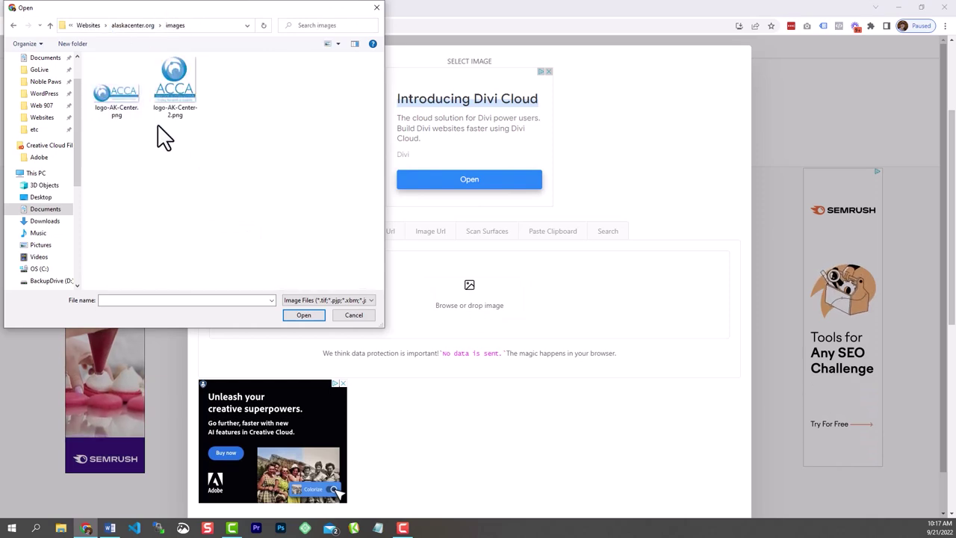
{"action": "left_click", "coordinate": [119, 93]}
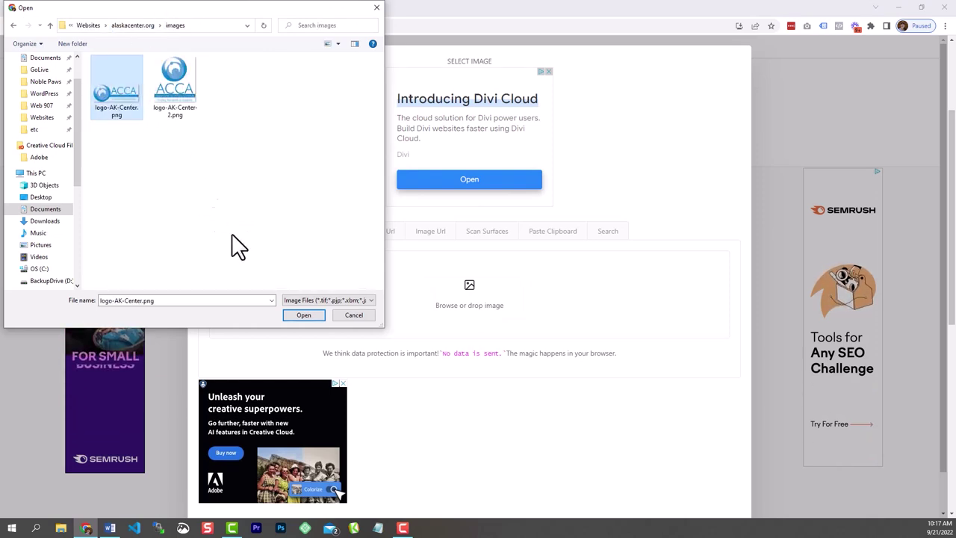
{"action": "left_click", "coordinate": [299, 315]}
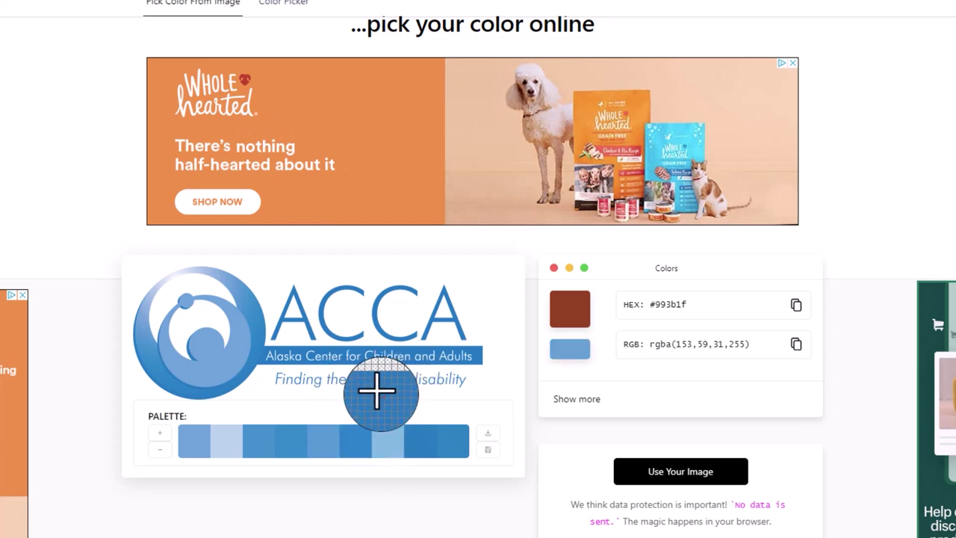
- Sample the logo's deep blue and paste its hex code #007bc4 into Notepad
{"action": "left_click", "coordinate": [342, 351]}
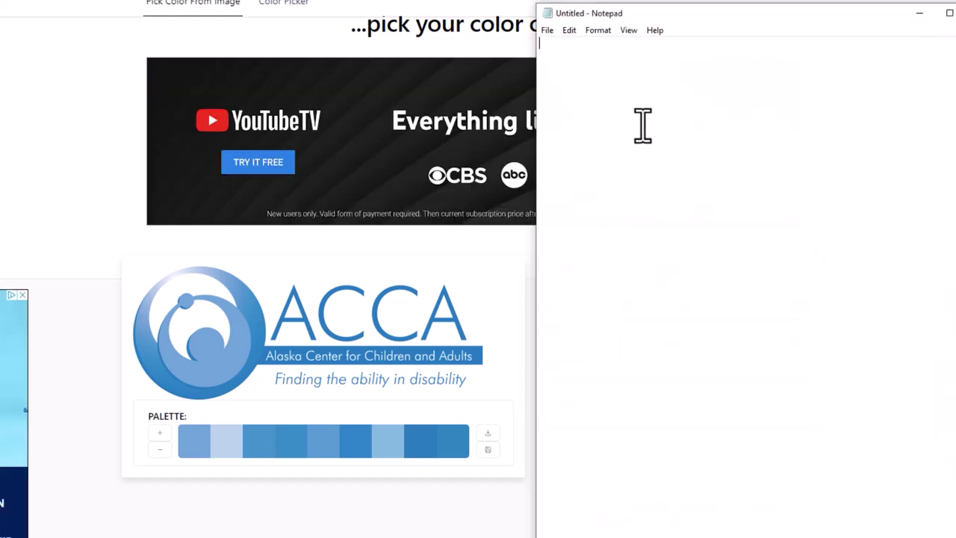
{"action": "type", "text": "#007bc4"}
{"action": "key", "text": "Return"}
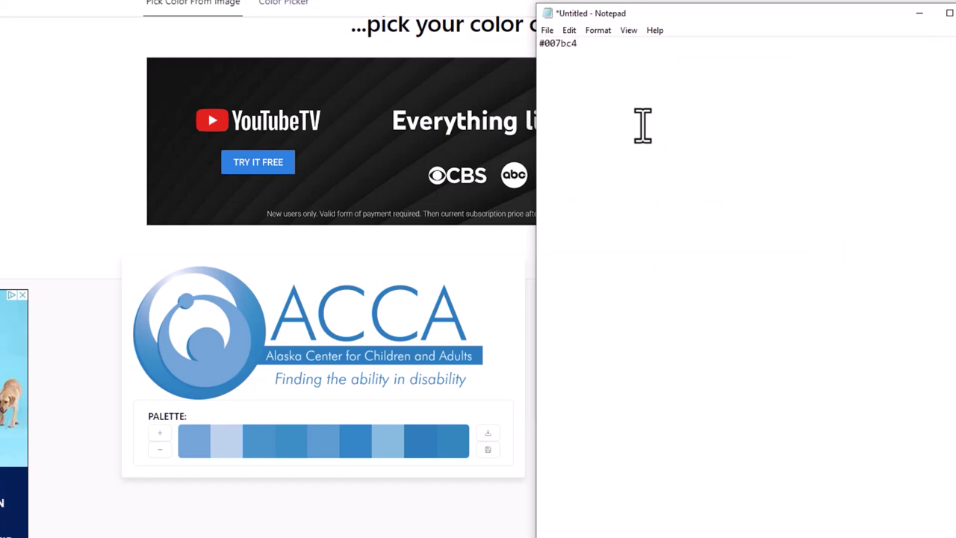
{"action": "left_click_drag", "start_coordinate": [667, 15], "coordinate": [955, 15]}
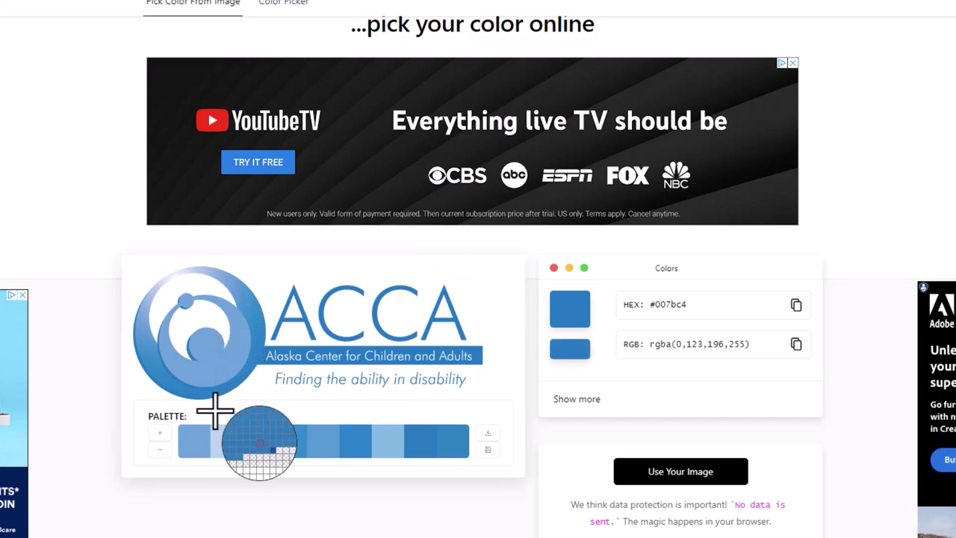
- Sample the logo's lighter blue and paste #65a4d9 below the first code in Notepad
{"action": "left_click", "coordinate": [205, 346]}
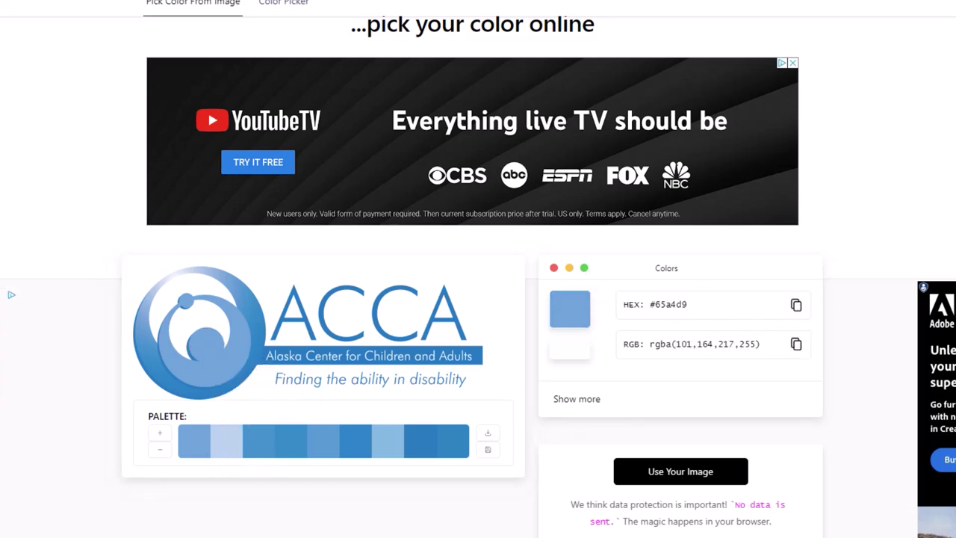
{"action": "left_click_drag", "start_coordinate": [948, 28], "coordinate": [721, 28]}
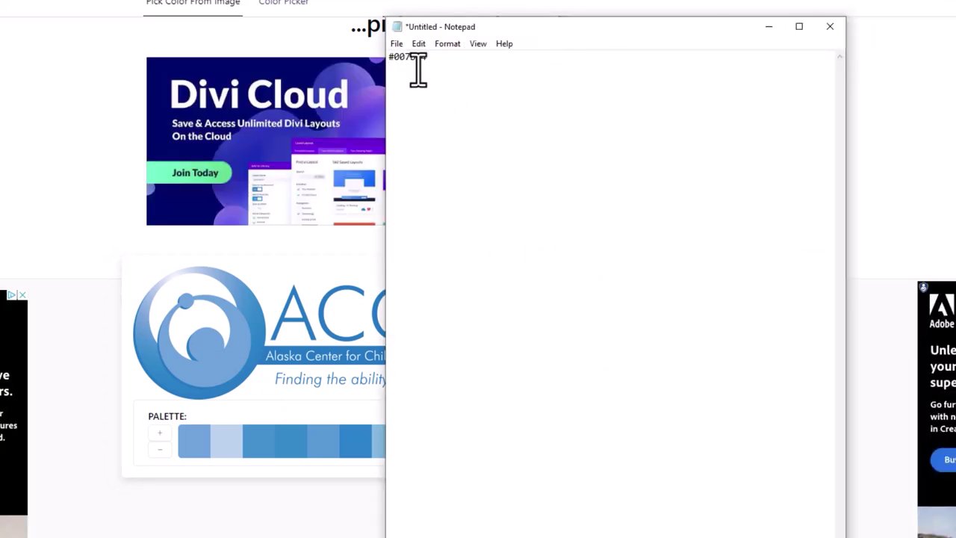
{"action": "key", "text": "Return"}
{"action": "key", "text": "Return"}
{"action": "key", "text": "ctrl+v"}
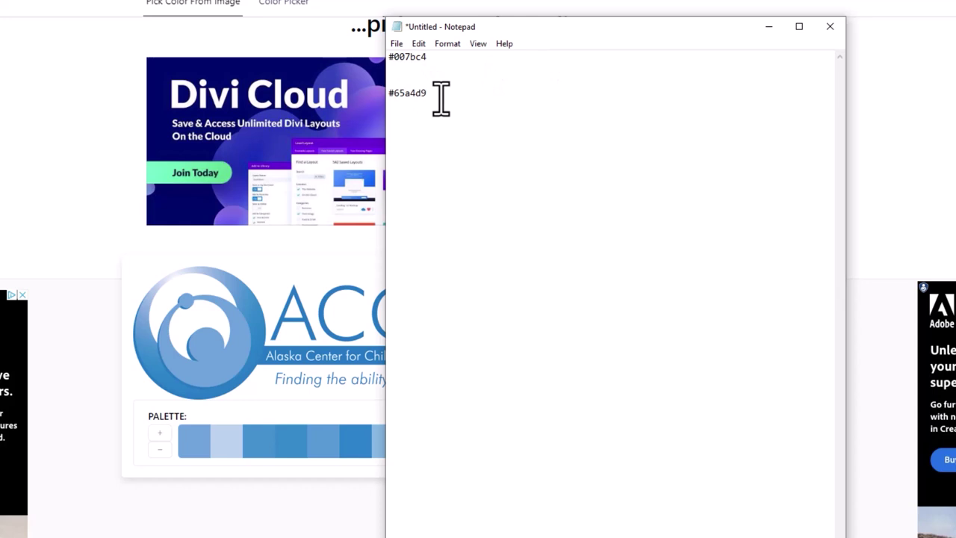
- Minimise Notepad and return to the Nonprofit Website front-page tab
{"action": "left_click", "coordinate": [768, 26]}
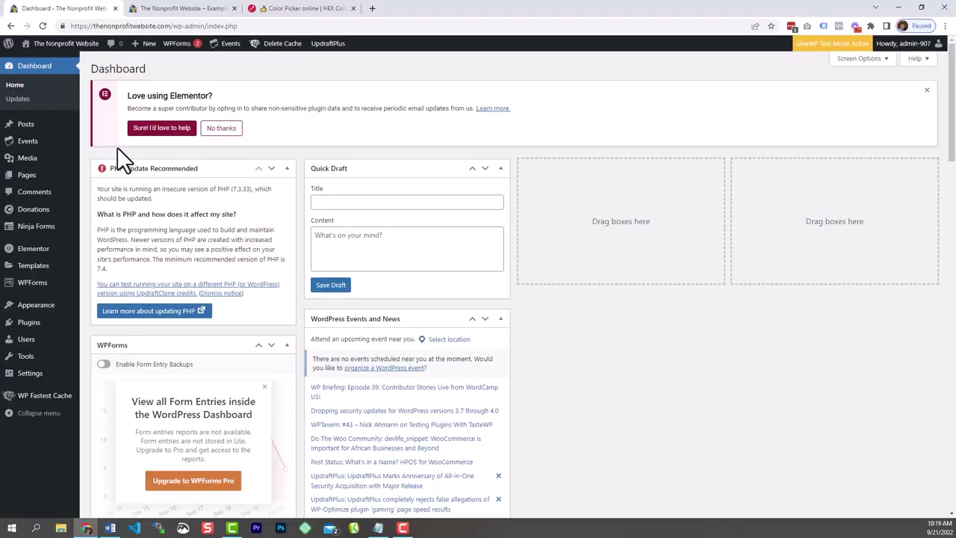
{"action": "left_click", "coordinate": [171, 9]}
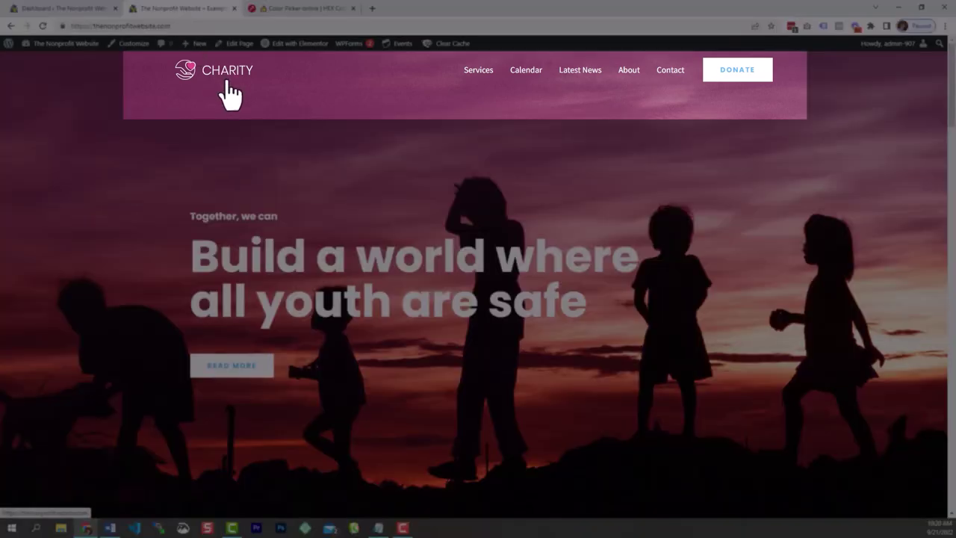
- From the WordPress Dashboard, launch Appearance > Customize for the Astra theme
{"action": "key", "text": "Tab"}
{"action": "key", "text": "Tab"}
{"action": "key", "text": "Tab"}
{"action": "key", "text": "Tab"}
{"action": "key", "text": "Tab"}
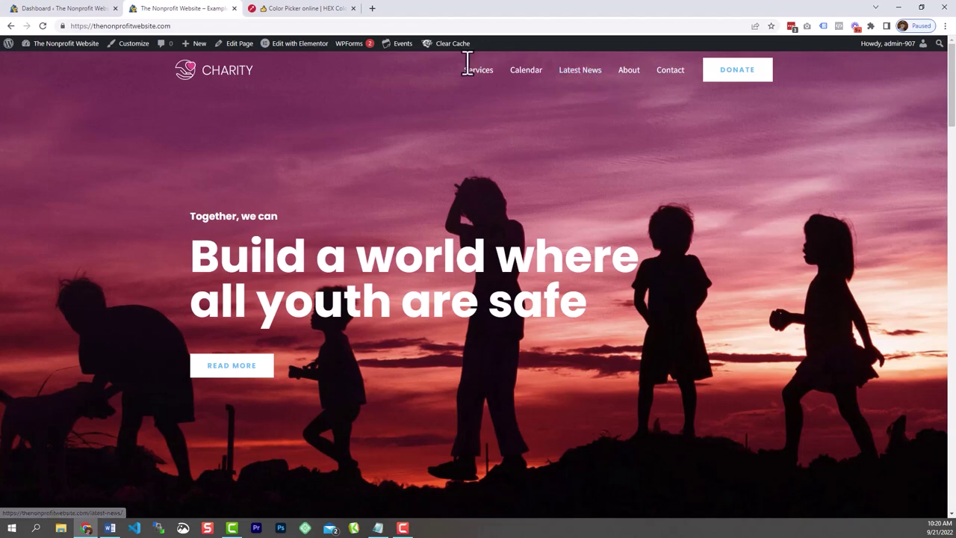
{"action": "left_click", "coordinate": [67, 9]}
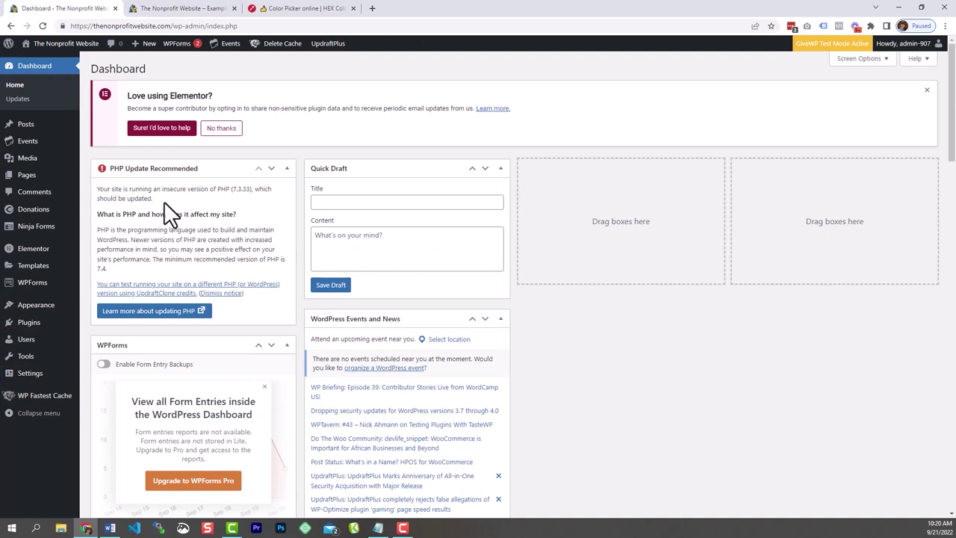
{"action": "mouse_move", "coordinate": [30, 305]}
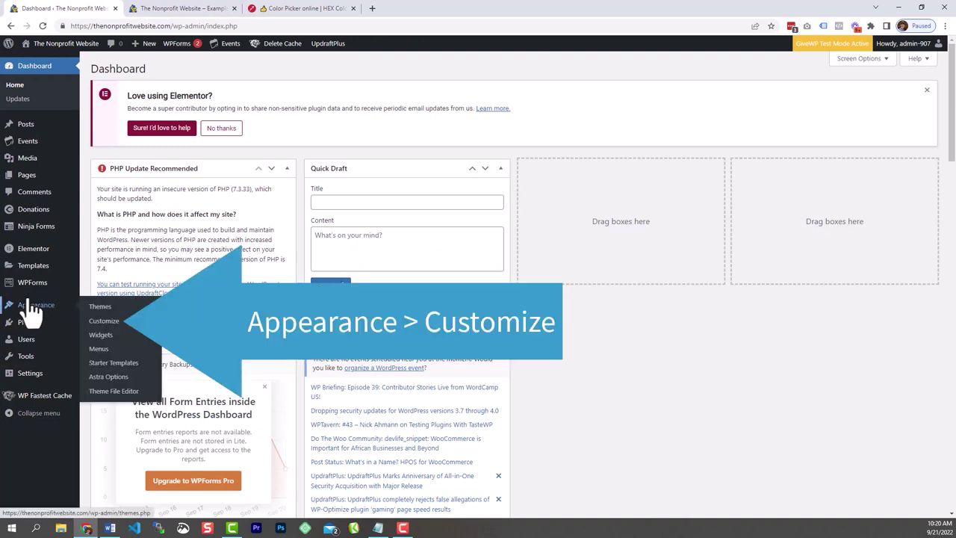
{"action": "left_click", "coordinate": [113, 327]}
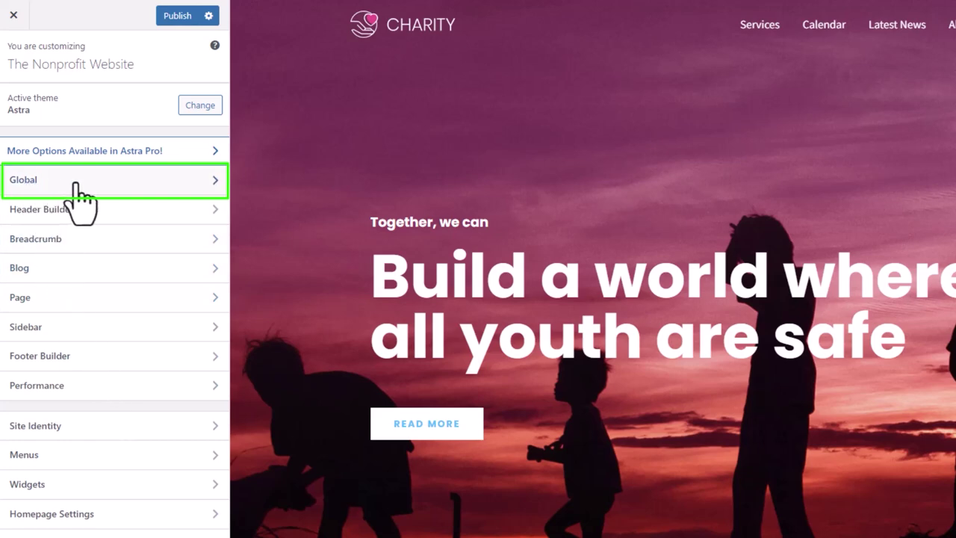
- Under Global > Colors, set palette Color 1 to hex #007bc4
{"action": "left_click", "coordinate": [215, 187]}
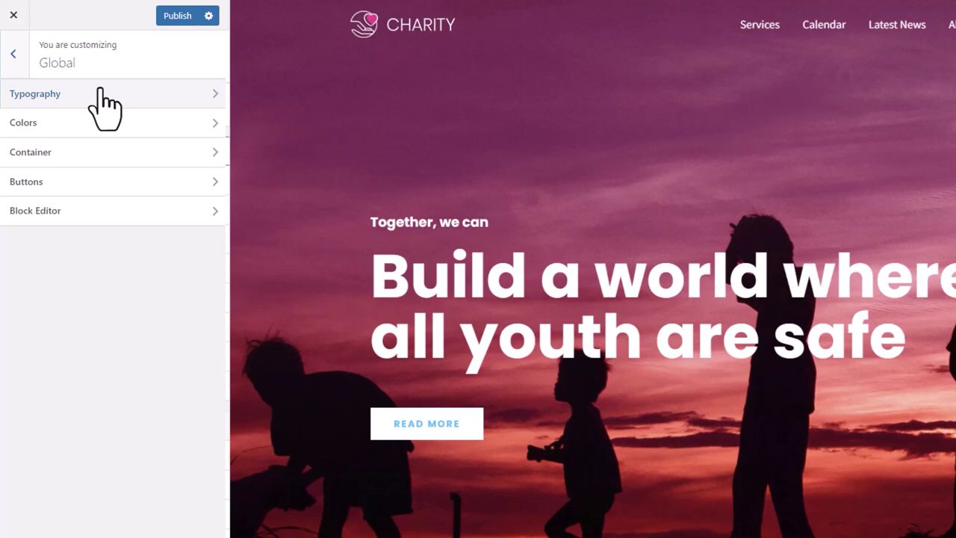
{"action": "left_click", "coordinate": [212, 127]}
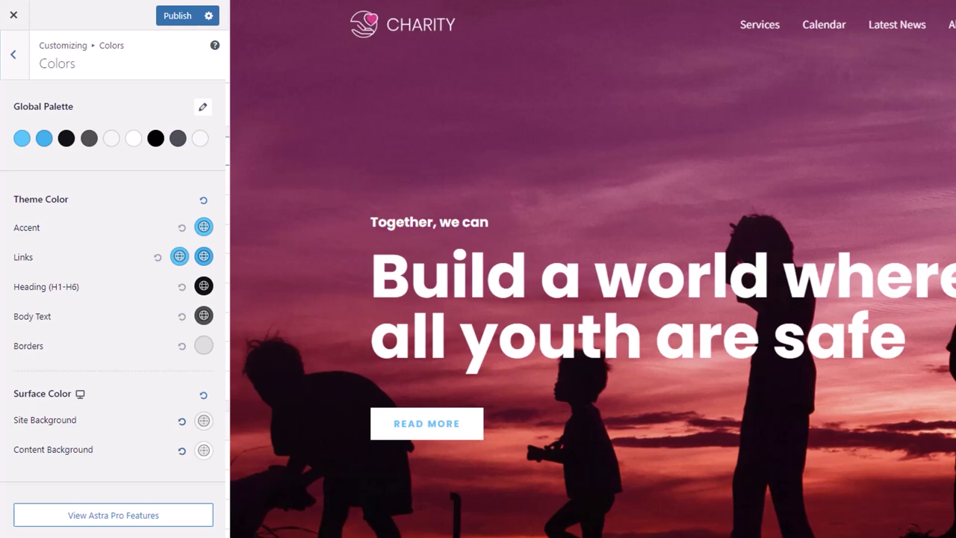
{"action": "left_click", "coordinate": [22, 138]}
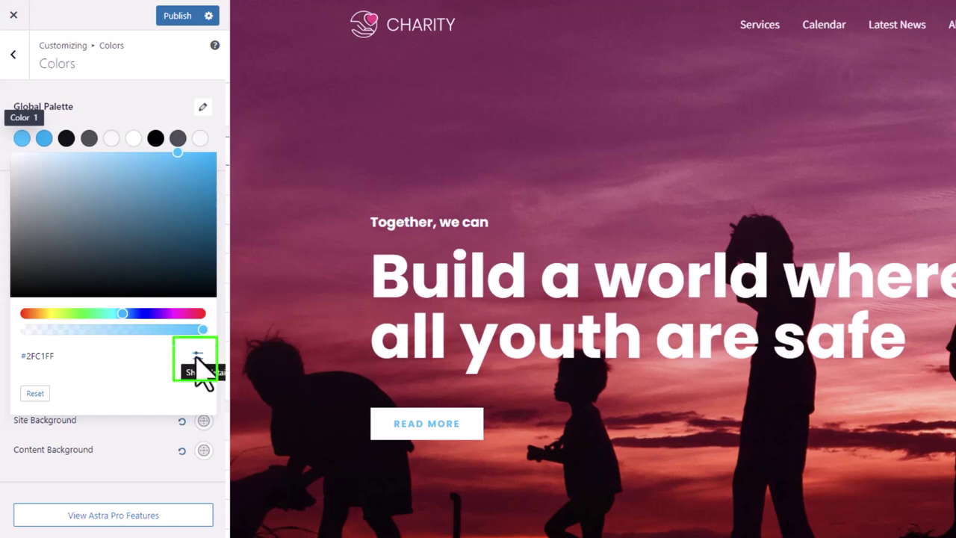
{"action": "left_click", "coordinate": [198, 367]}
{"action": "left_click", "coordinate": [73, 395]}
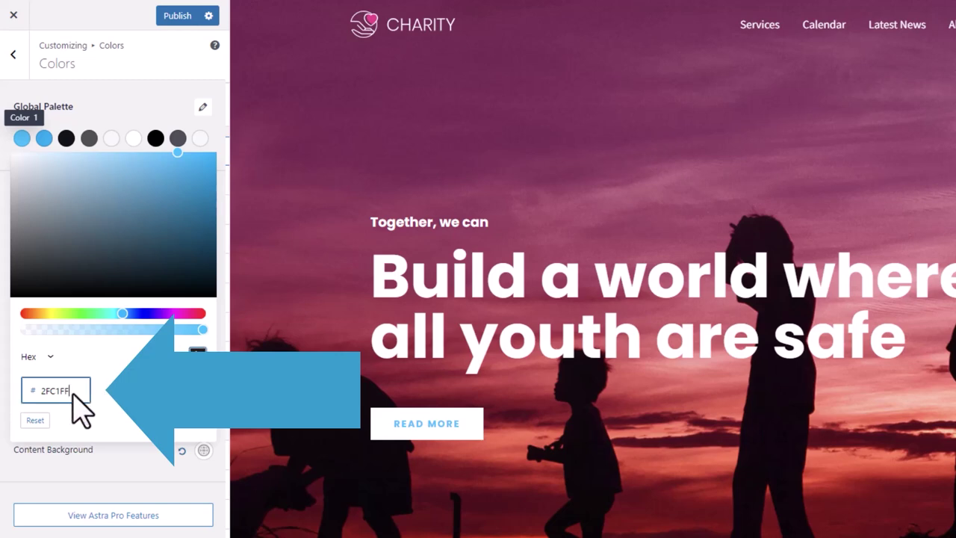
{"action": "key", "text": "BackSpace"}
{"action": "key", "text": "BackSpace"}
{"action": "key", "text": "BackSpace"}
{"action": "key", "text": "BackSpace"}
{"action": "key", "text": "BackSpace"}
{"action": "key", "text": "BackSpace"}
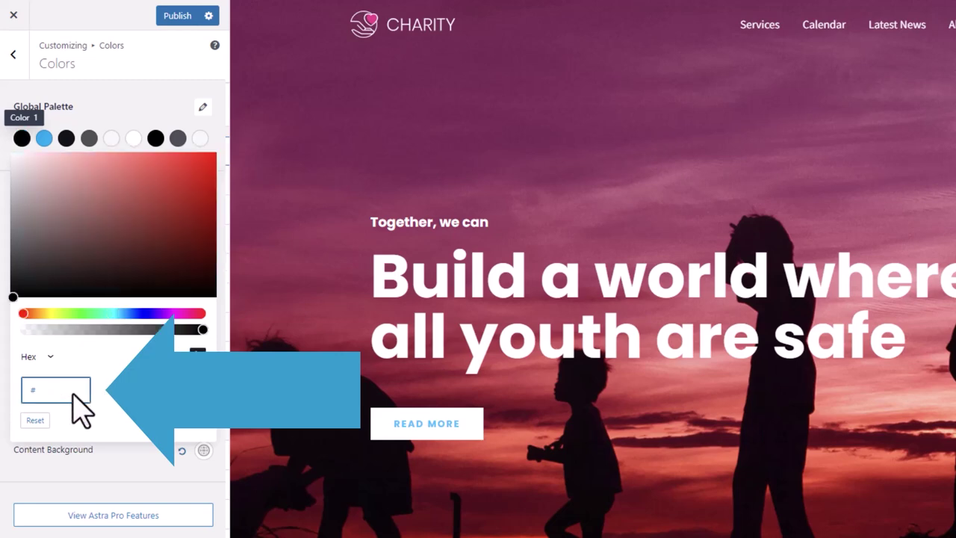
{"action": "key", "text": "ctrl+v"}
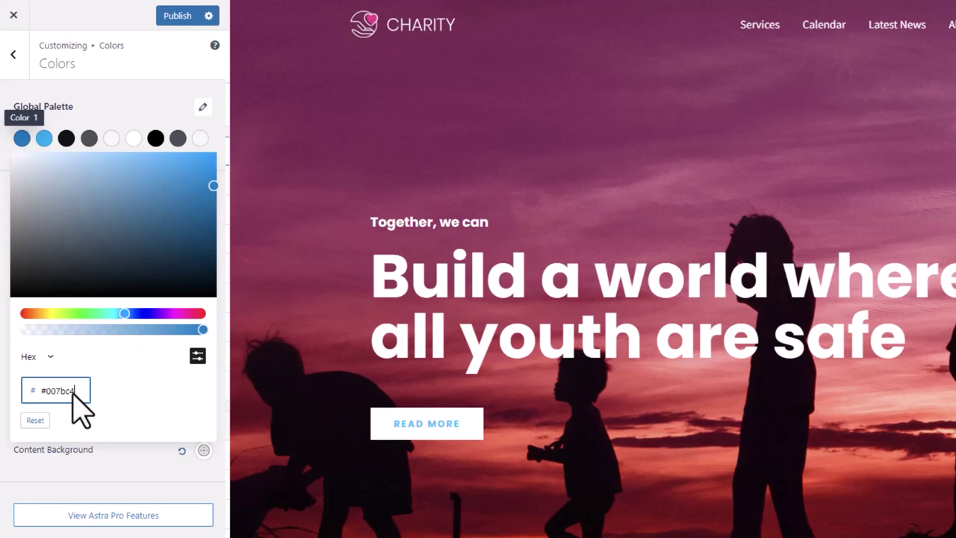
{"action": "left_click", "coordinate": [45, 390]}
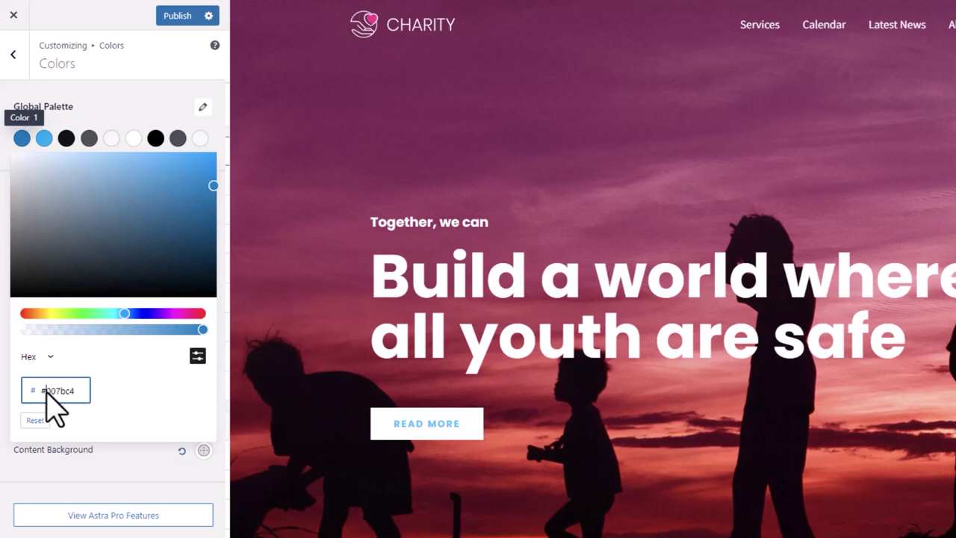
{"action": "key", "text": "BackSpace"}
{"action": "left_click", "coordinate": [118, 109]}
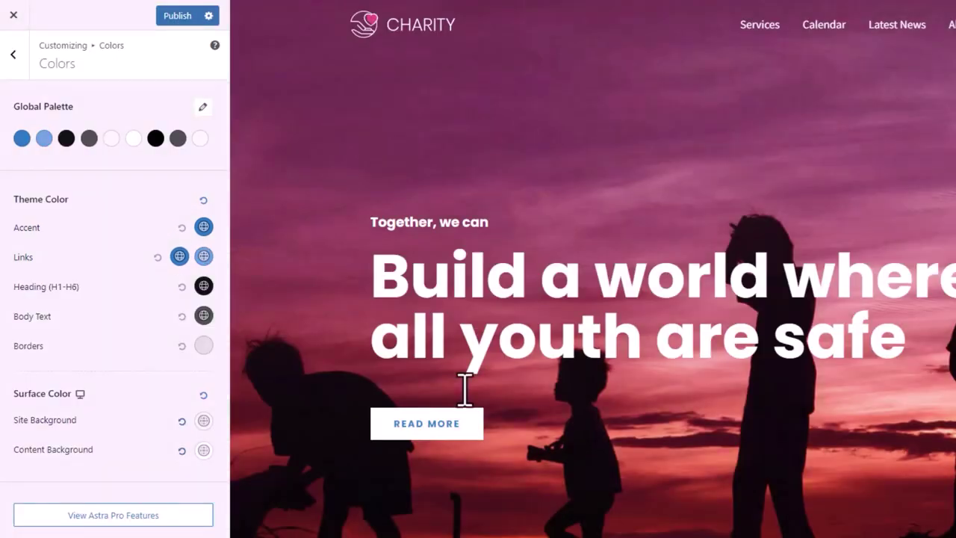
- Open Color 2's editor and copy the #65a4d9 code from Notepad
{"action": "scroll", "coordinate": [464, 389], "scroll_direction": "down", "scroll_amount": 8}
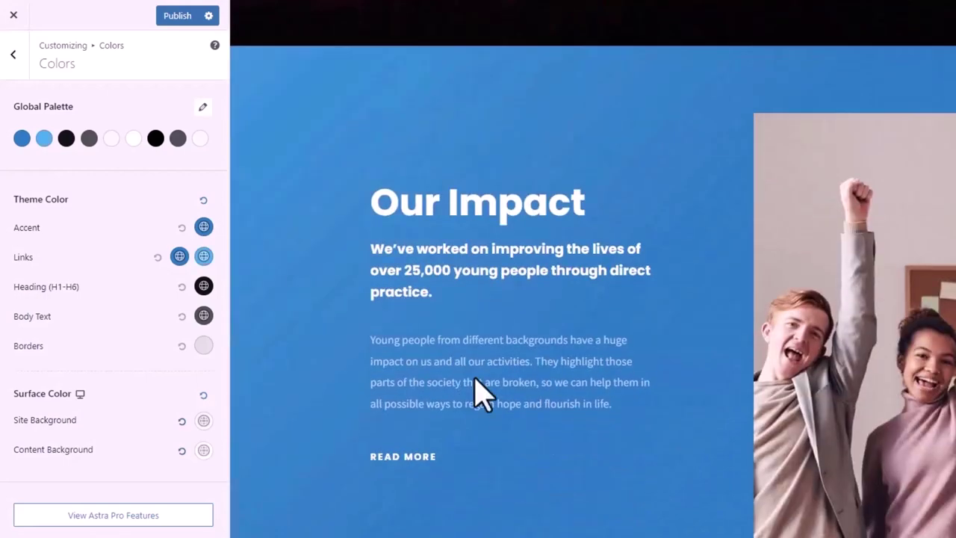
{"action": "scroll", "coordinate": [478, 393], "scroll_direction": "down", "scroll_amount": 2}
{"action": "scroll", "coordinate": [584, 314], "scroll_direction": "down", "scroll_amount": 12}
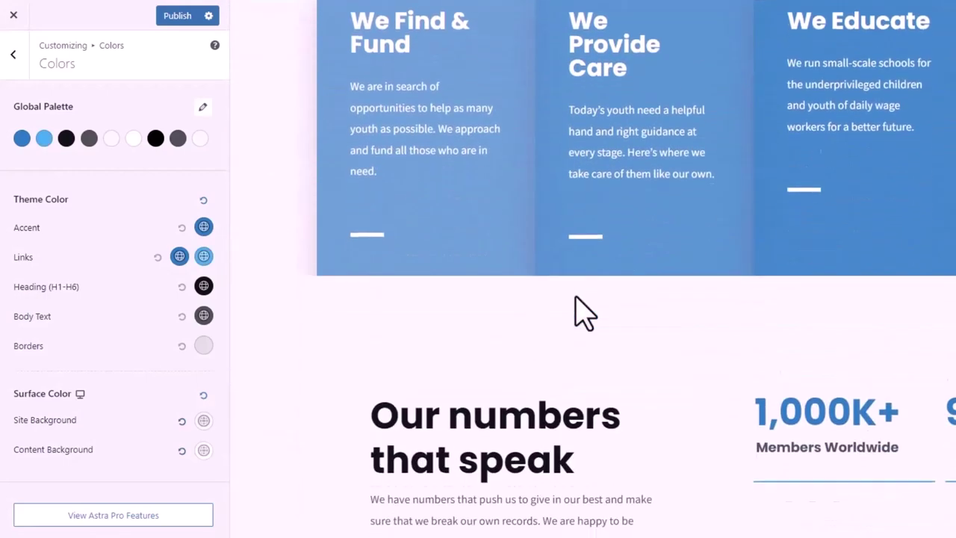
{"action": "scroll", "coordinate": [584, 314], "scroll_direction": "down", "scroll_amount": 4}
{"action": "left_click", "coordinate": [45, 139]}
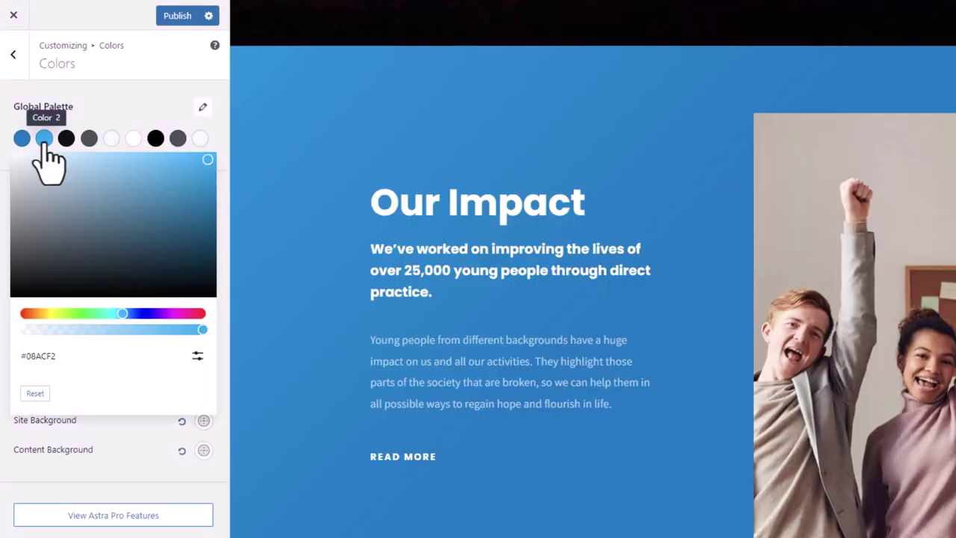
{"action": "key", "text": "alt+Tab"}
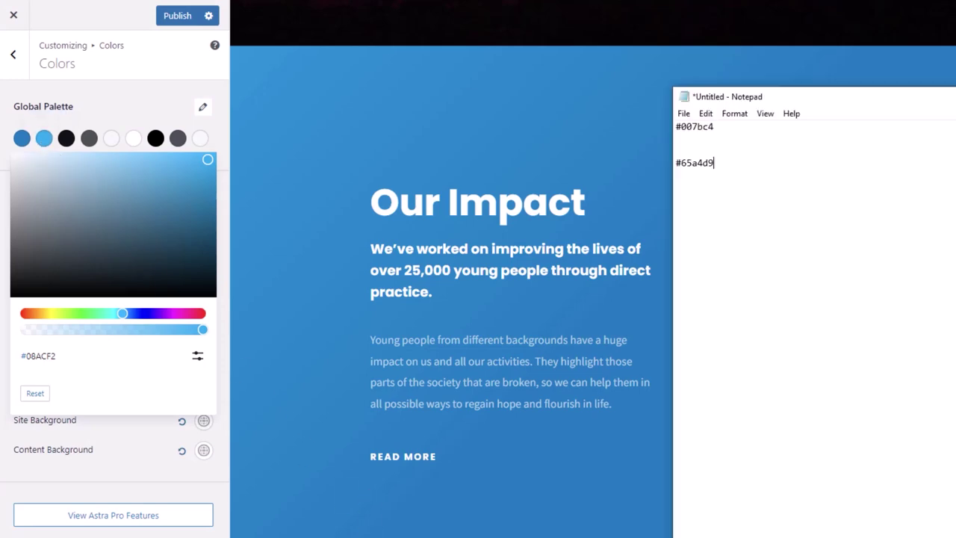
{"action": "left_click_drag", "start_coordinate": [719, 164], "coordinate": [675, 164]}
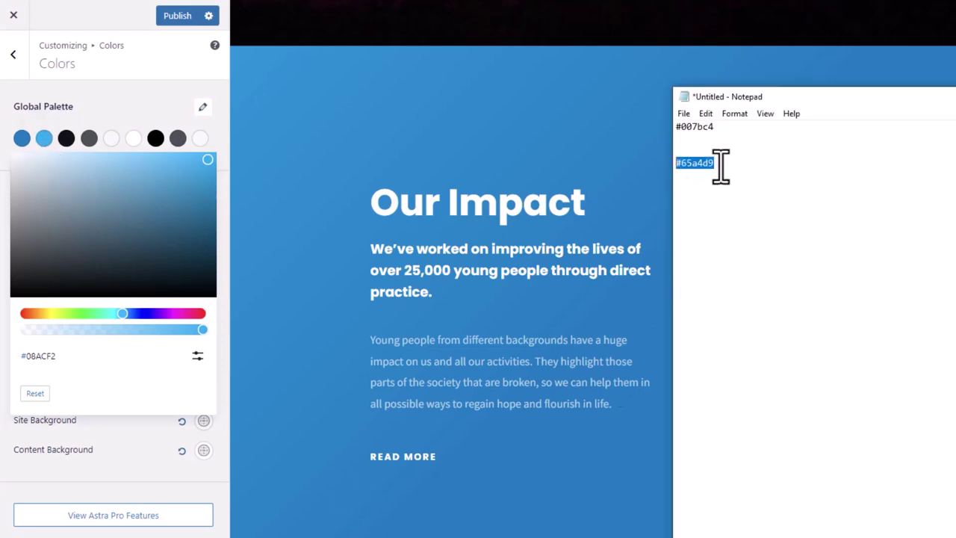
{"action": "right_click", "coordinate": [677, 149]}
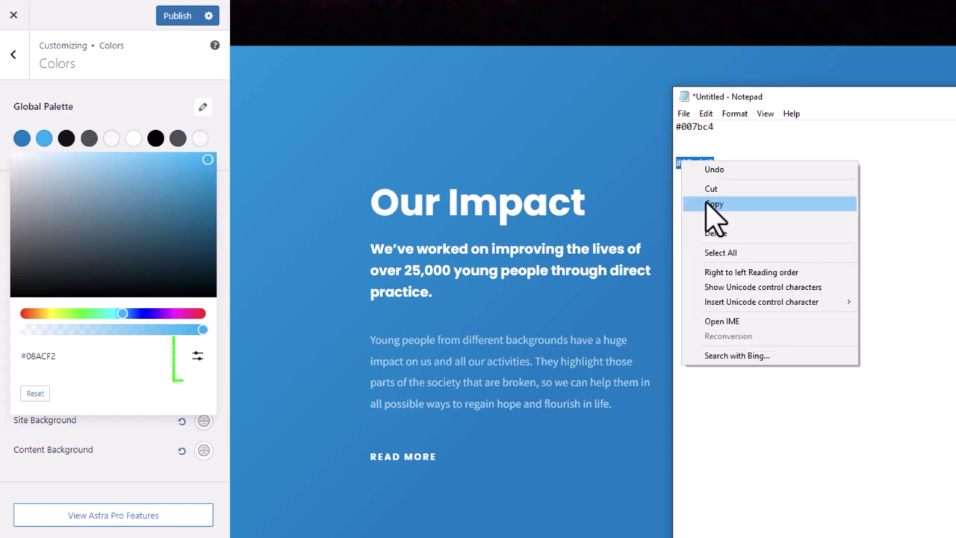
{"action": "left_click", "coordinate": [710, 204]}
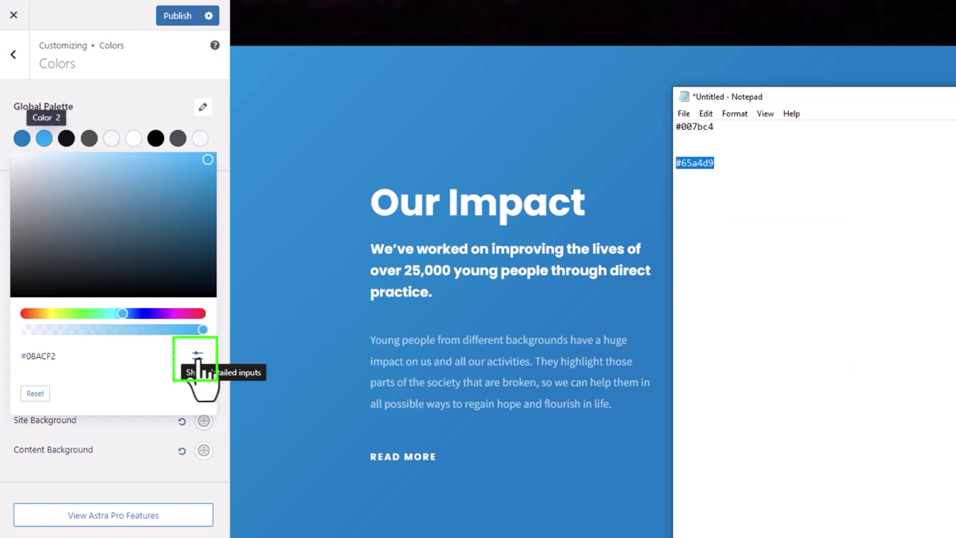
- Paste #65a4d9 as Color 2's hex value, removing the duplicate # sign
{"action": "left_click", "coordinate": [197, 356]}
{"action": "left_click", "coordinate": [88, 391]}
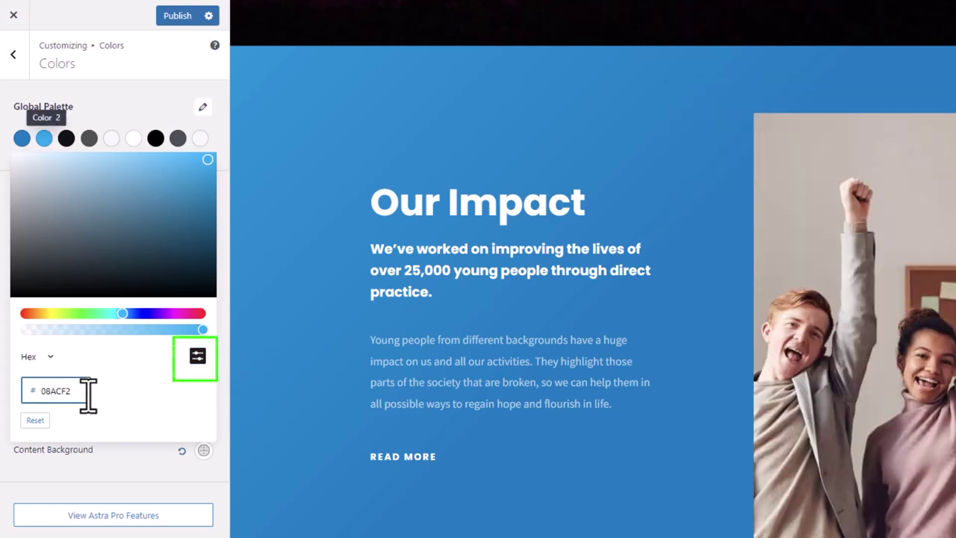
{"action": "key", "text": "BackSpace"}
{"action": "key", "text": "BackSpace"}
{"action": "key", "text": "BackSpace"}
{"action": "key", "text": "BackSpace"}
{"action": "key", "text": "BackSpace"}
{"action": "key", "text": "BackSpace"}
{"action": "key", "text": "ctrl+v"}
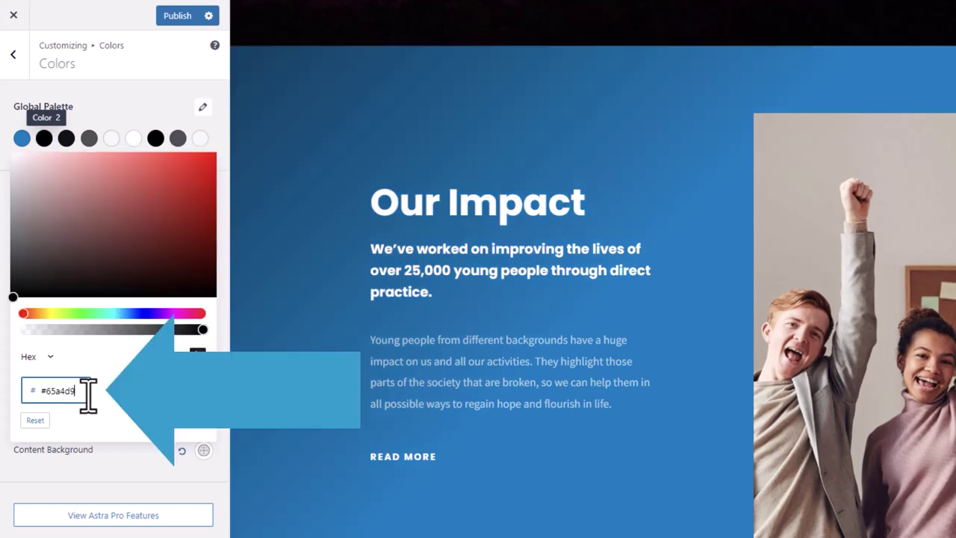
{"action": "left_click", "coordinate": [45, 390]}
{"action": "key", "text": "BackSpace"}
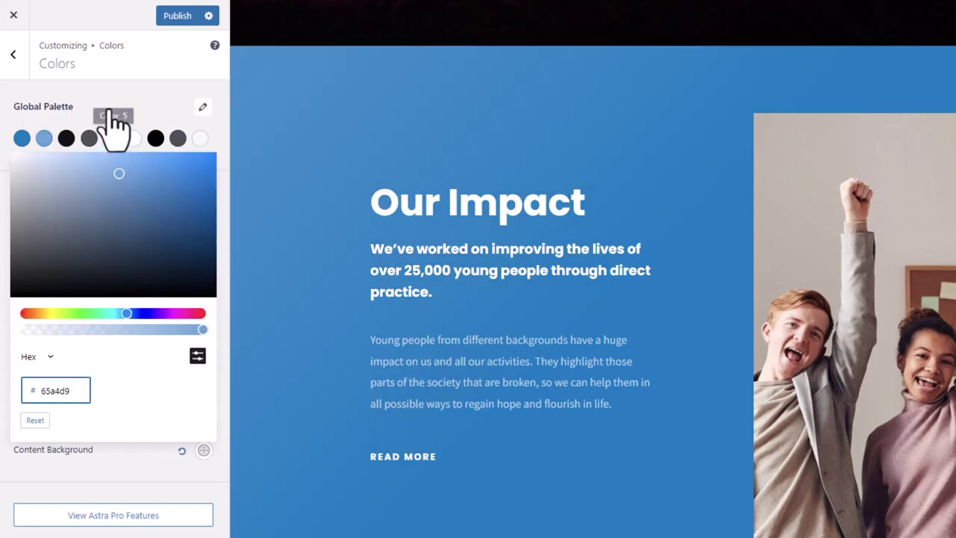
{"action": "left_click", "coordinate": [107, 100]}
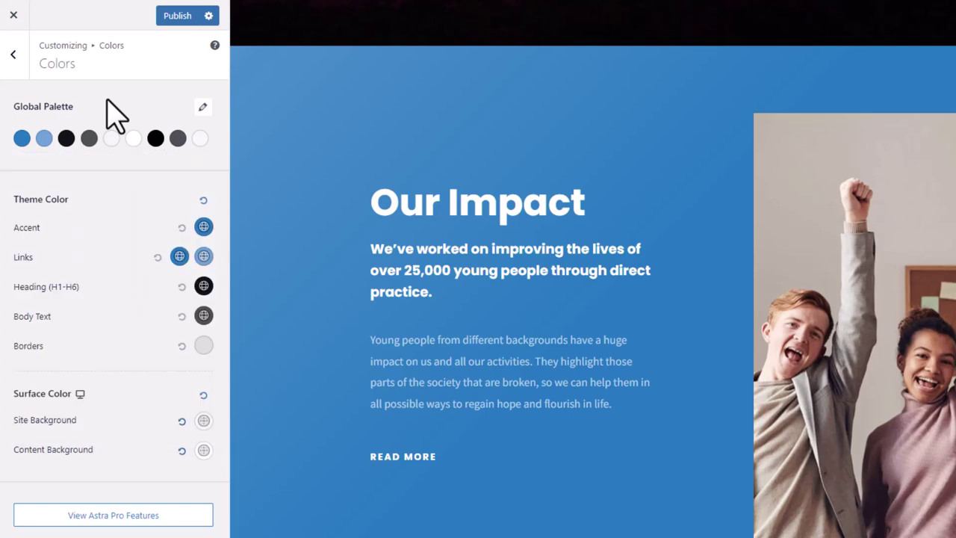
{"action": "scroll", "coordinate": [464, 389], "scroll_direction": "up", "scroll_amount": 10}
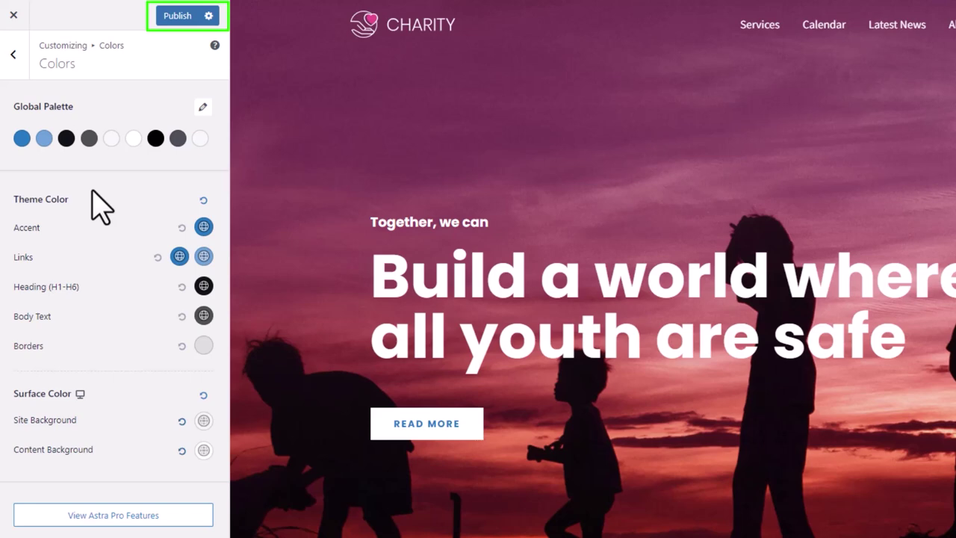
- Publish the palette changes and back out to the Customizer's main sections
{"action": "left_click", "coordinate": [173, 18]}
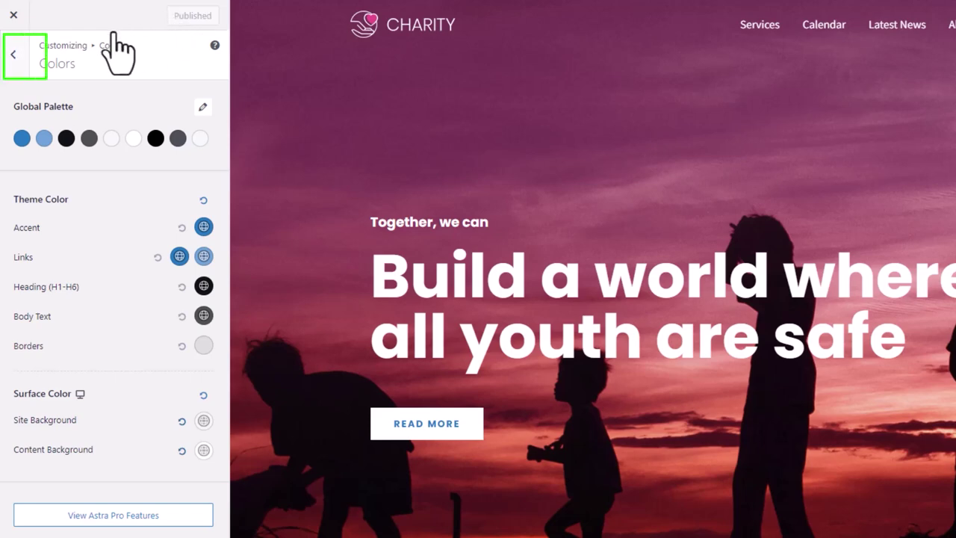
{"action": "left_click", "coordinate": [15, 56]}
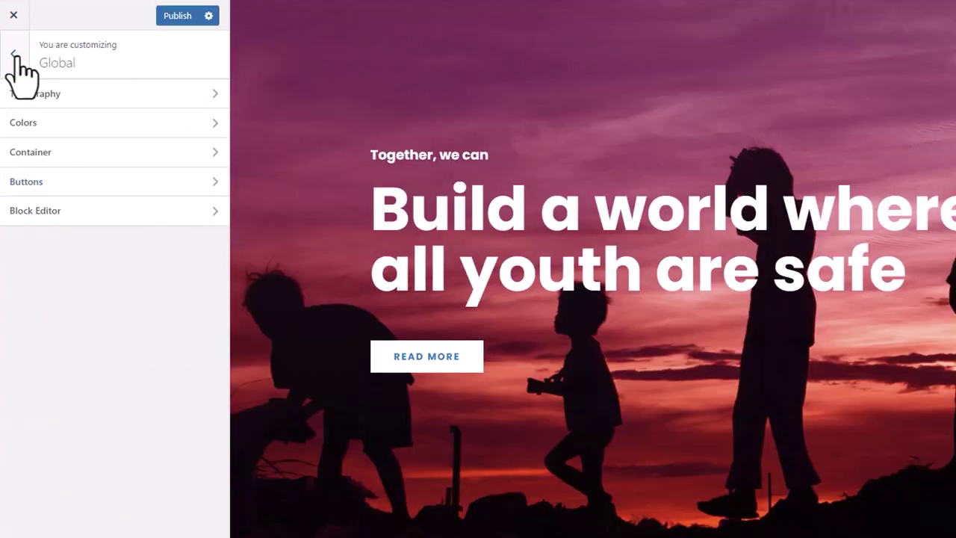
{"action": "left_click", "coordinate": [14, 55]}
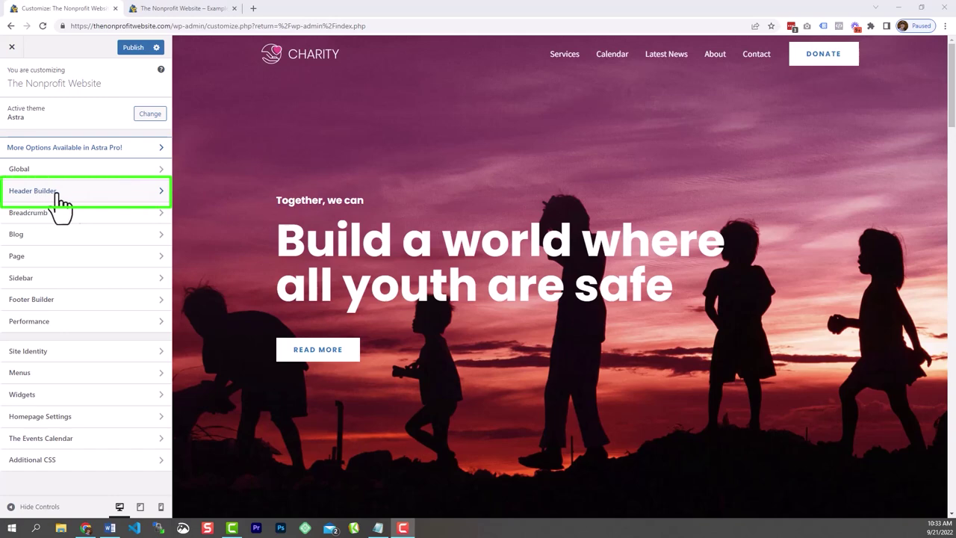
- Open Header Builder, then inspect the header menu on the live site tab
{"action": "left_click", "coordinate": [158, 202]}
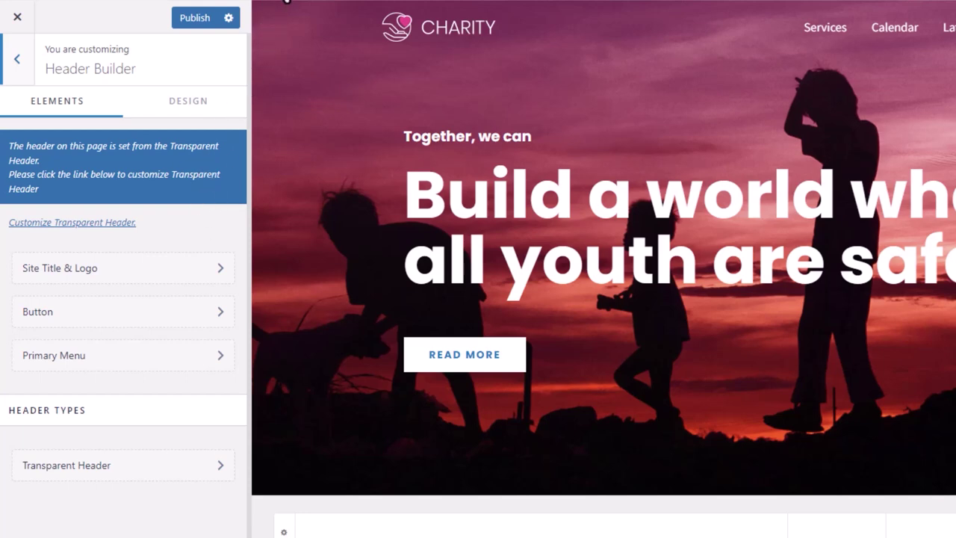
{"action": "left_click", "coordinate": [287, 3]}
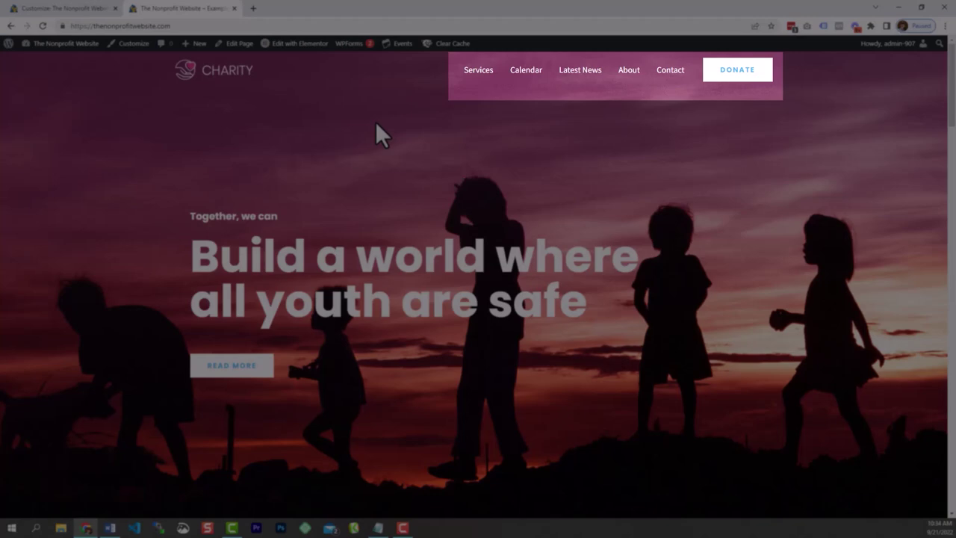
{"action": "key", "text": "Tab"}
{"action": "key", "text": "Tab"}
{"action": "key", "text": "Tab"}
{"action": "key", "text": "Tab"}
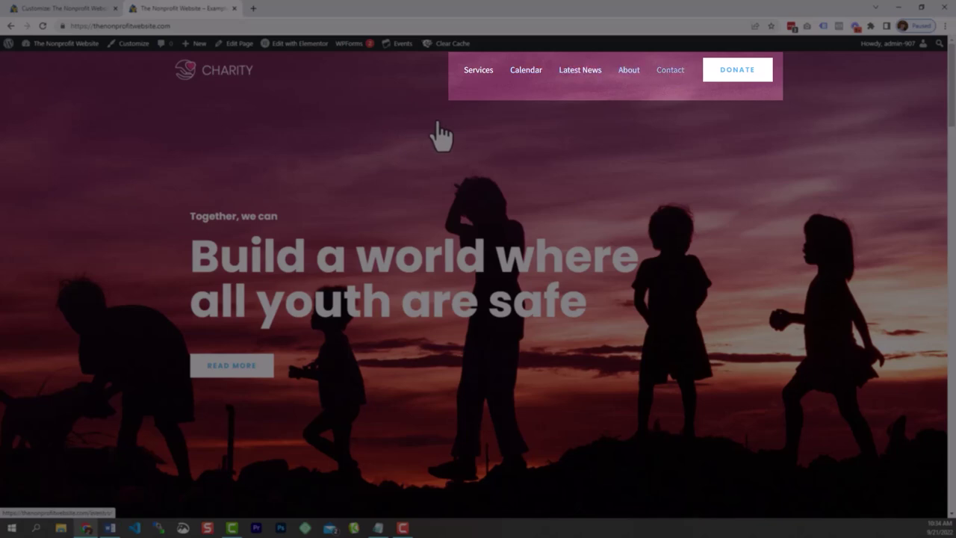
{"action": "left_click", "coordinate": [647, 112]}
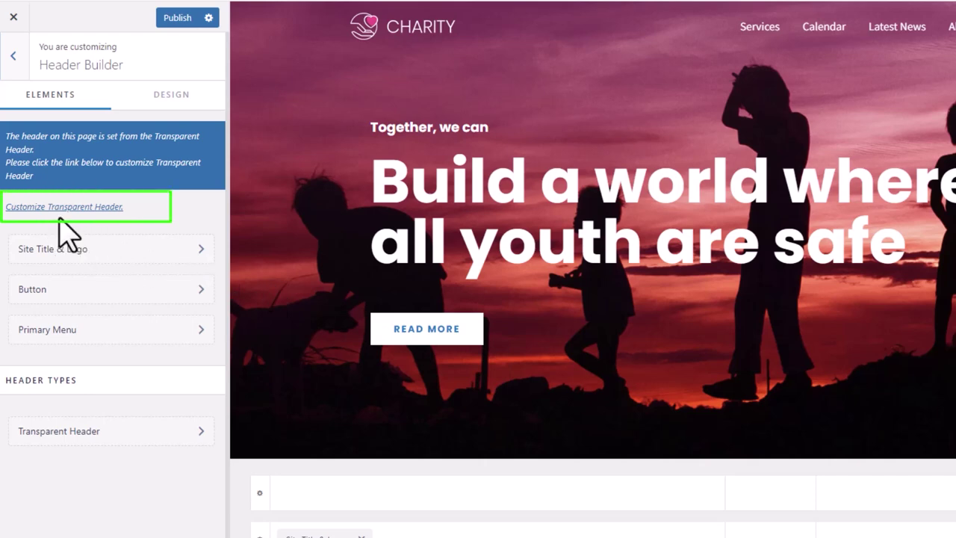
- In Transparent Header settings, switch 'Enable on Complete Website' off
{"action": "left_click", "coordinate": [110, 437]}
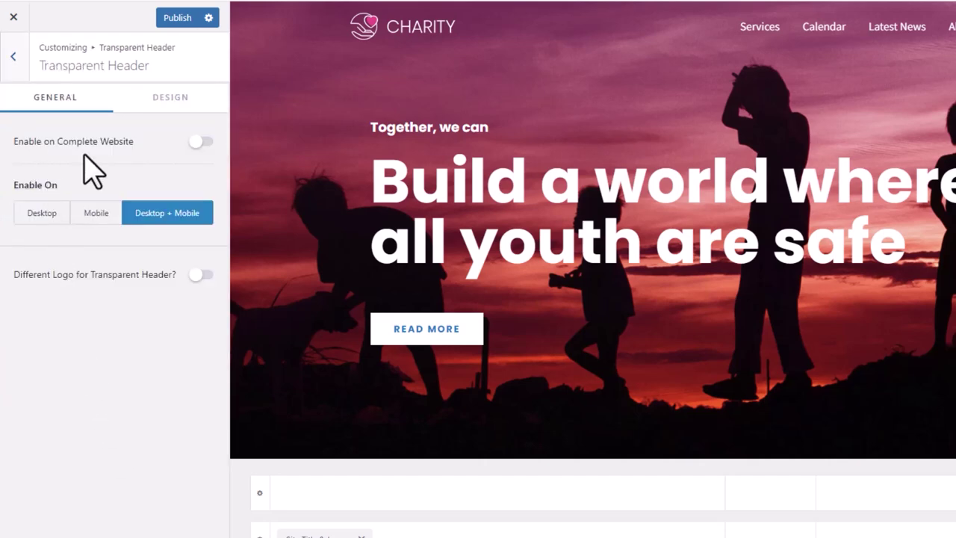
{"action": "left_click", "coordinate": [207, 142]}
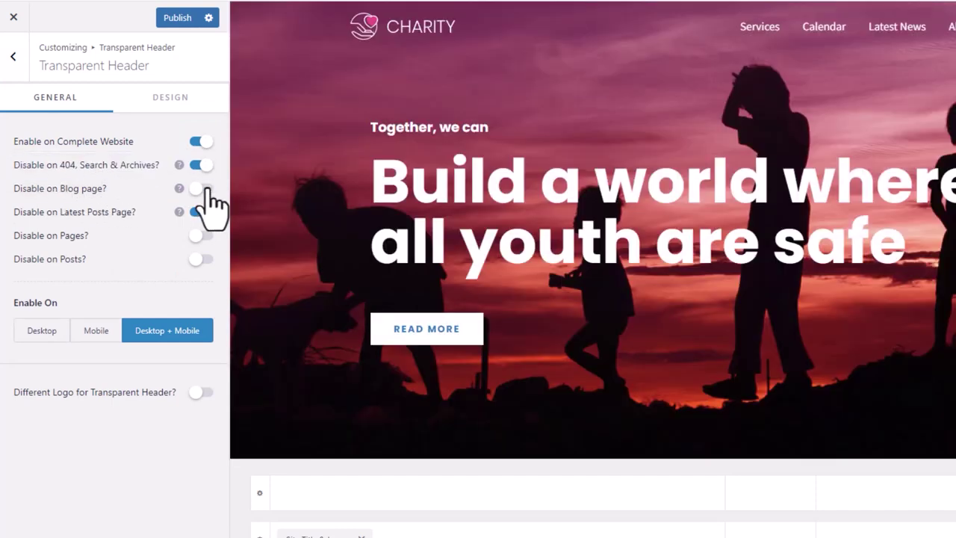
{"action": "left_click", "coordinate": [194, 143]}
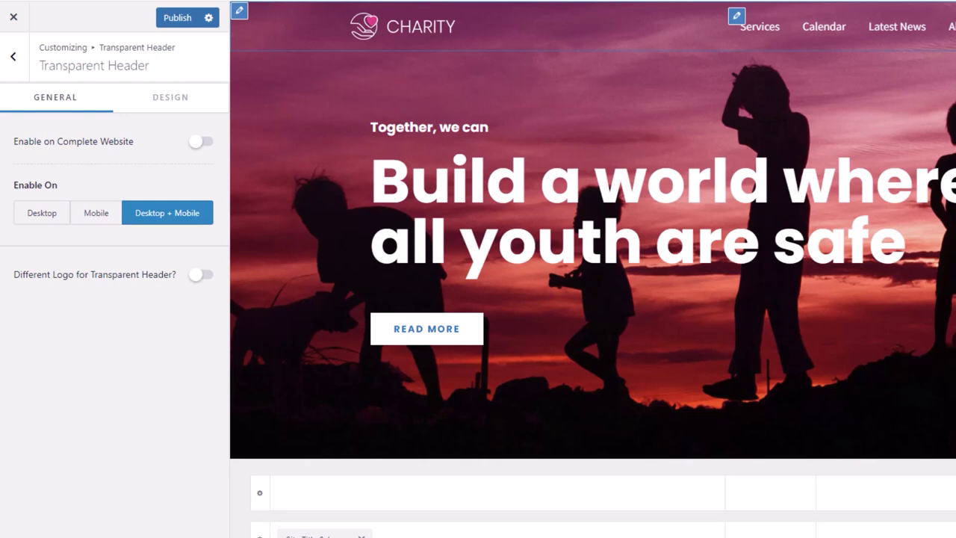
- Try black menu text and #007BC4 menu link colours, then reset both to defaults
{"action": "left_click", "coordinate": [172, 105]}
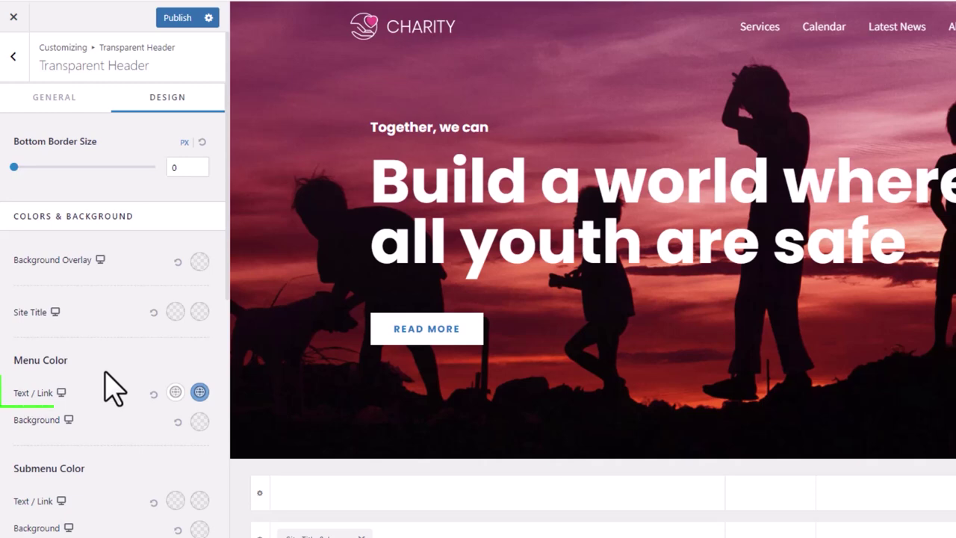
{"action": "left_click", "coordinate": [174, 393]}
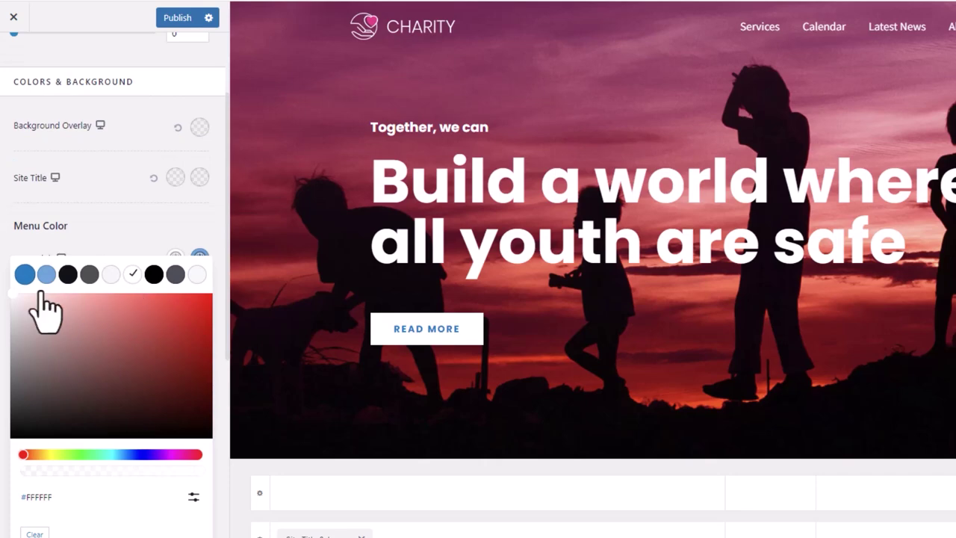
{"action": "left_click", "coordinate": [67, 274]}
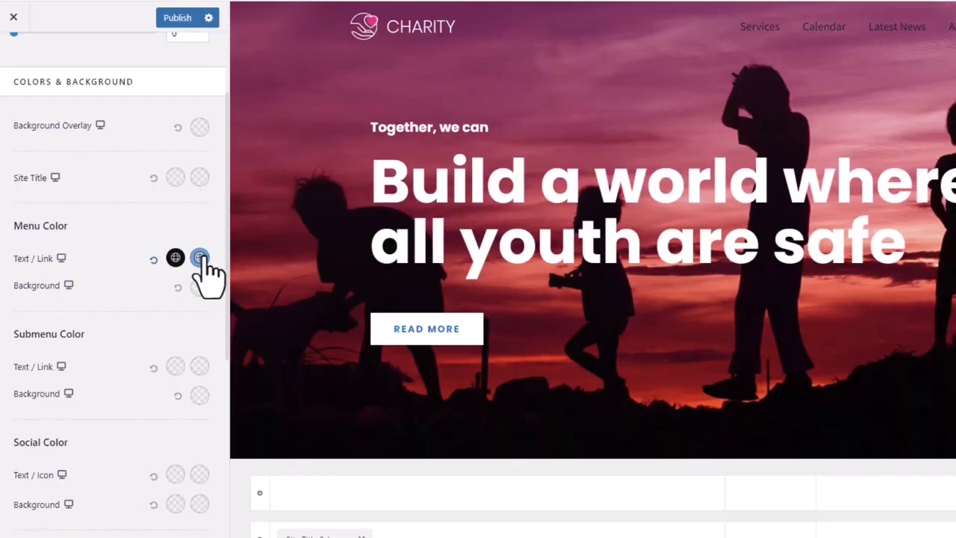
{"action": "left_click", "coordinate": [200, 256]}
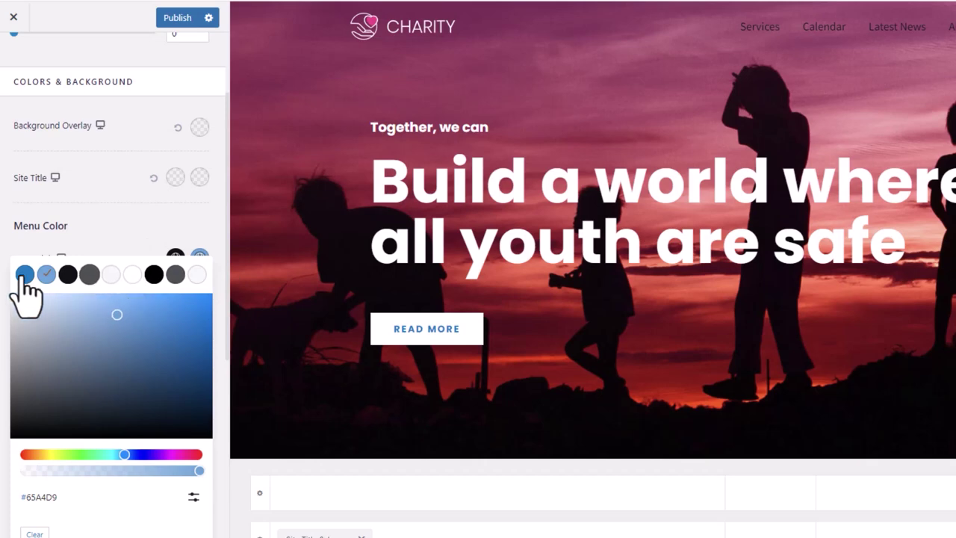
{"action": "left_click", "coordinate": [25, 274]}
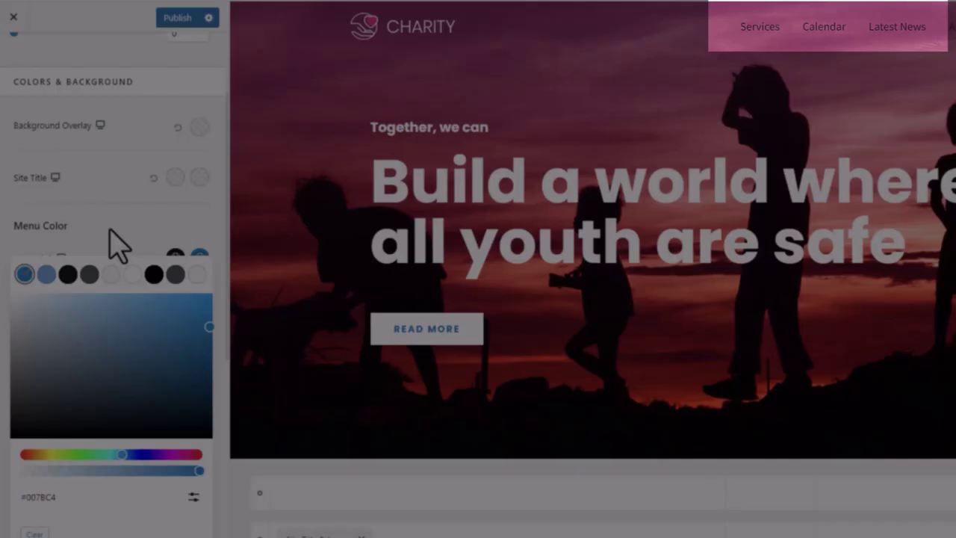
{"action": "left_click", "coordinate": [117, 241]}
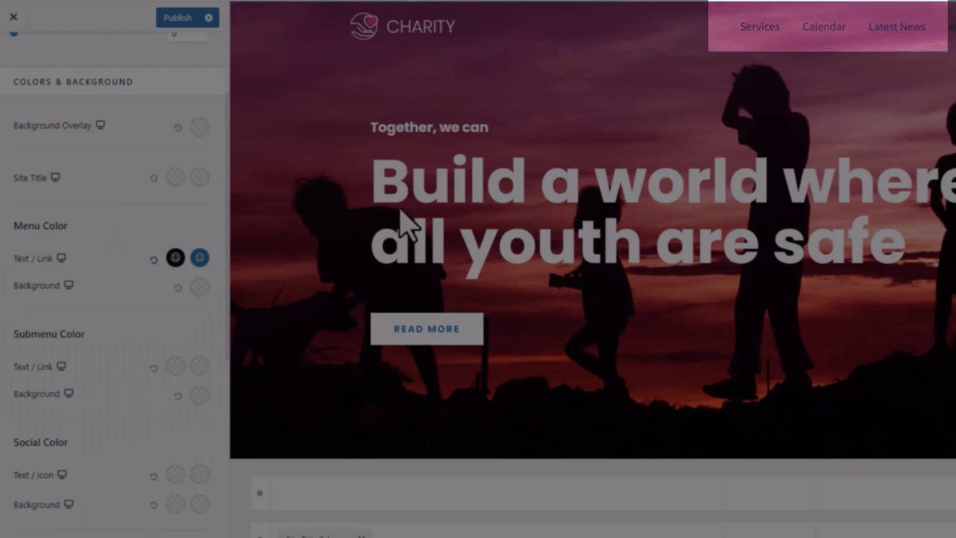
{"action": "left_click", "coordinate": [153, 258]}
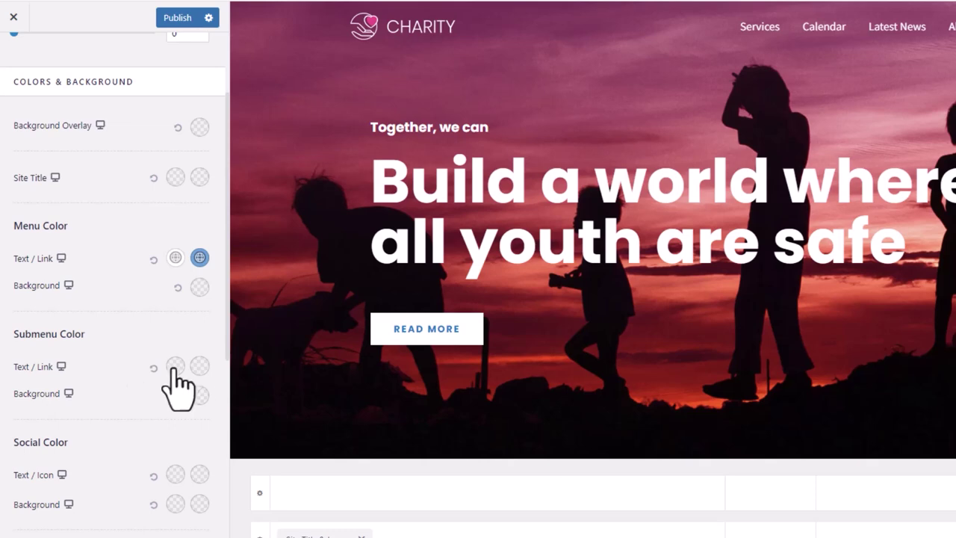
{"action": "scroll", "coordinate": [119, 314], "scroll_direction": "up", "scroll_amount": 3}
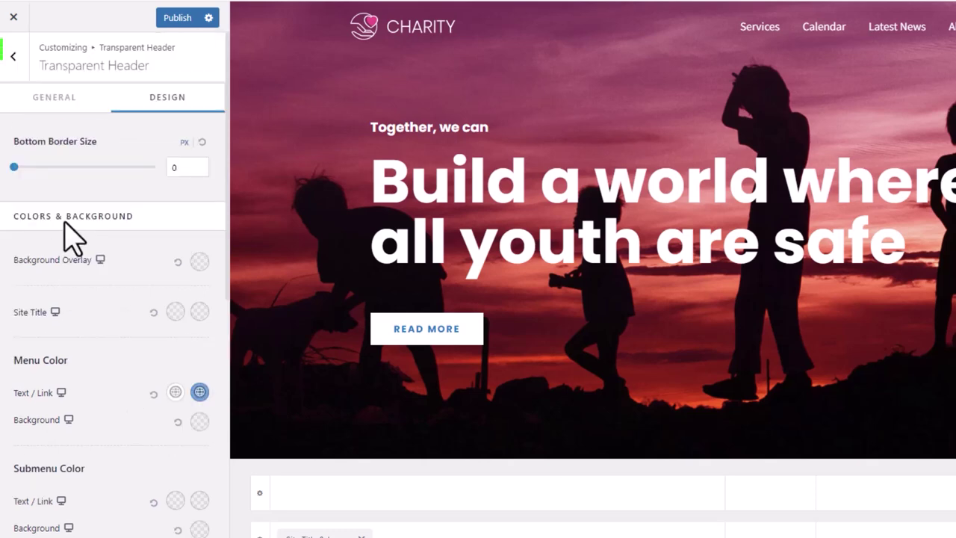
- Return to the header builder, then open the live site's Home page in the editor
{"action": "left_click", "coordinate": [13, 58]}
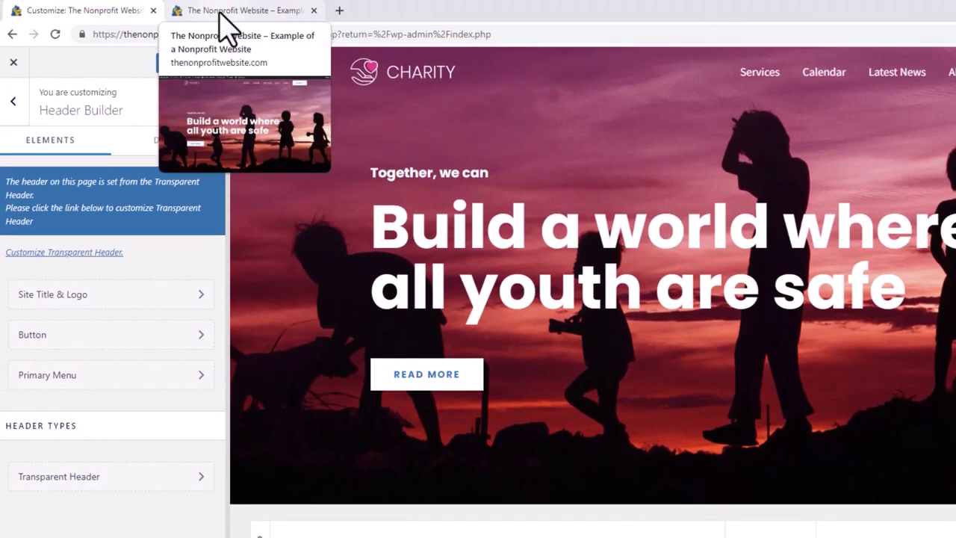
{"action": "left_click", "coordinate": [220, 12]}
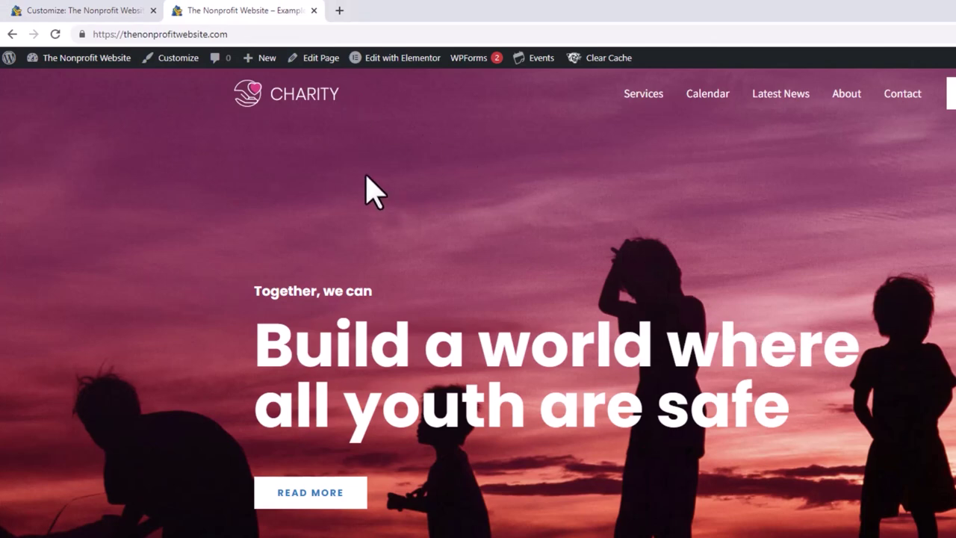
{"action": "left_click", "coordinate": [317, 60]}
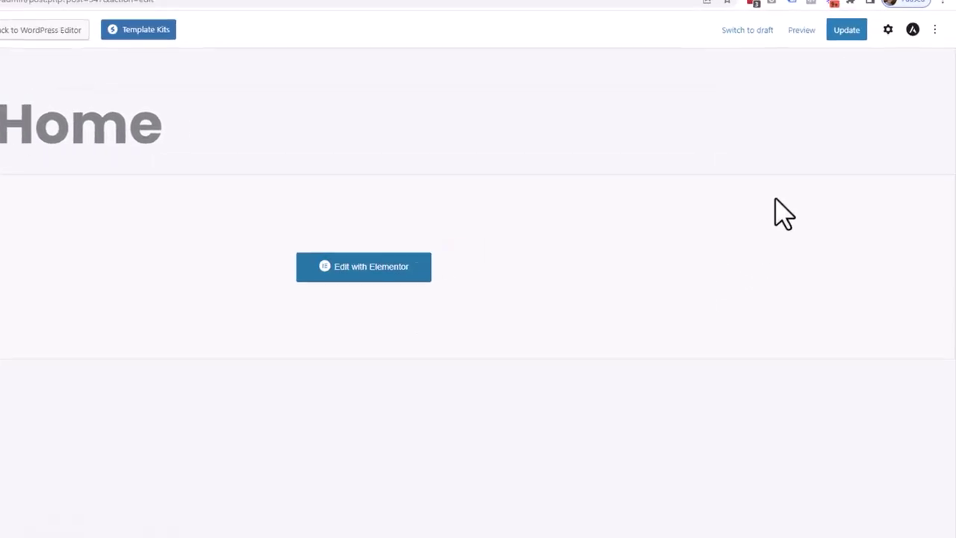
- Set the Home page's Astra Transparent Header option to Disabled in its advanced settings
{"action": "left_click", "coordinate": [908, 23]}
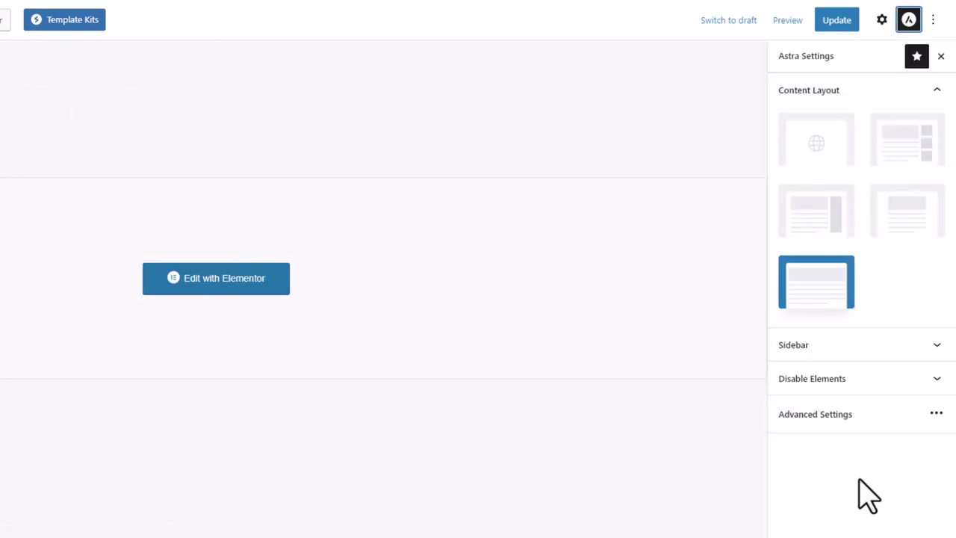
{"action": "left_click", "coordinate": [844, 421]}
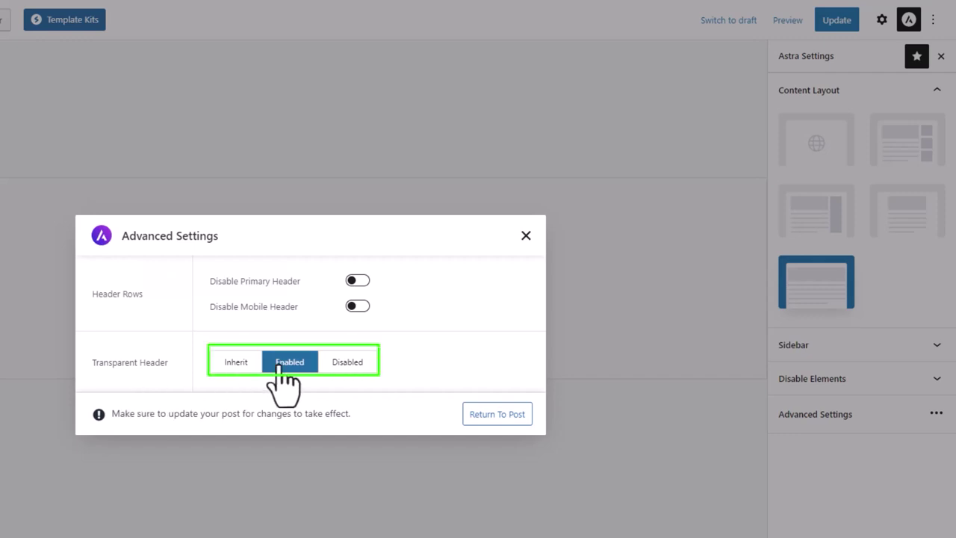
{"action": "left_click", "coordinate": [347, 364]}
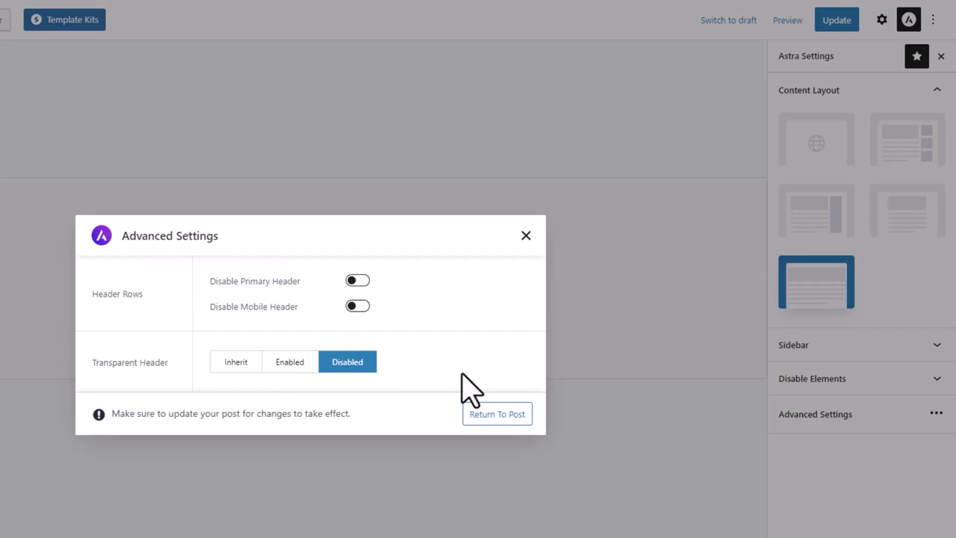
{"action": "left_click", "coordinate": [525, 238]}
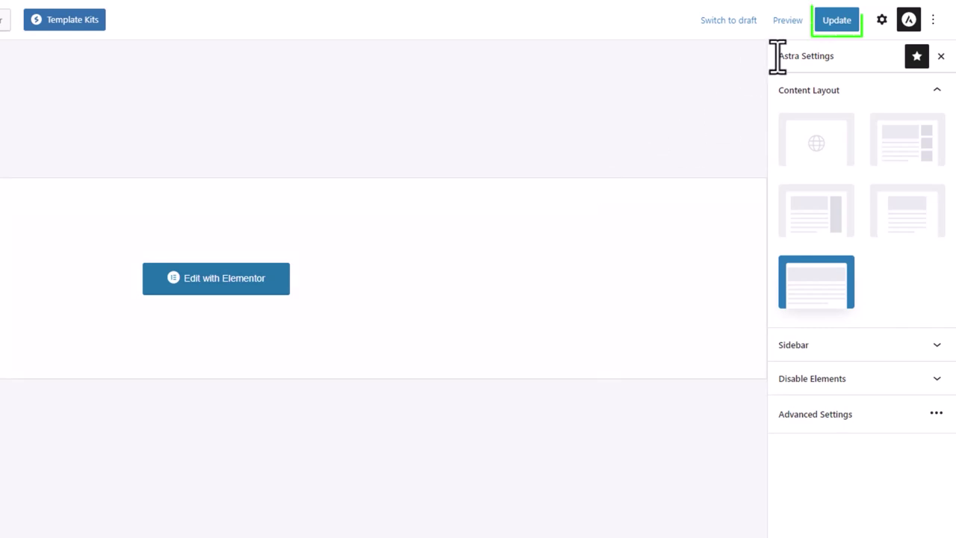
- Update the Home page and preview it in a new tab
{"action": "left_click", "coordinate": [835, 21]}
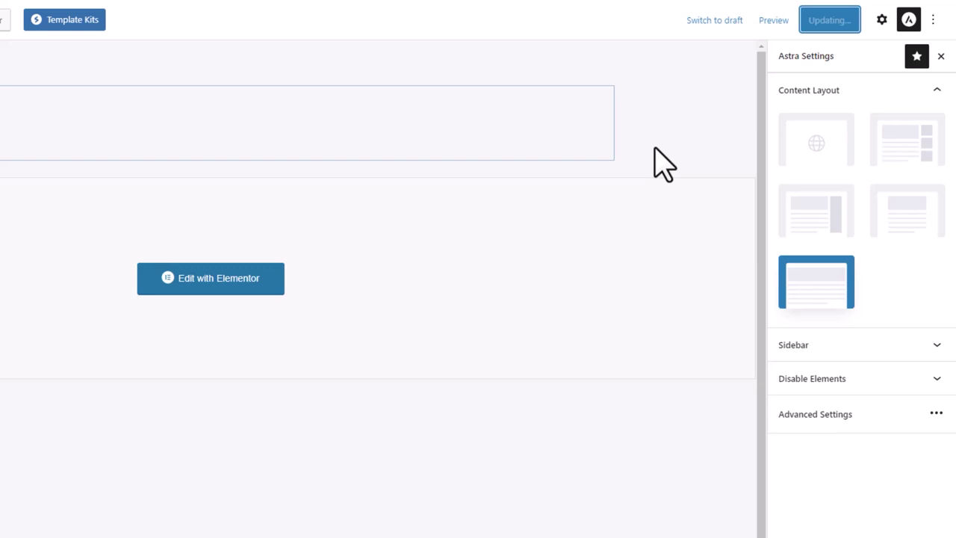
{"action": "left_click", "coordinate": [788, 20]}
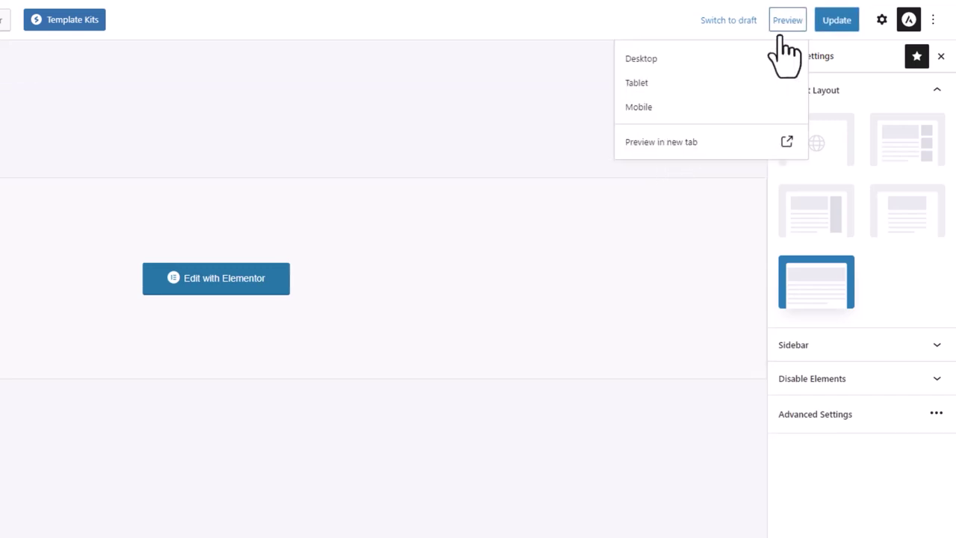
{"action": "left_click", "coordinate": [655, 146]}
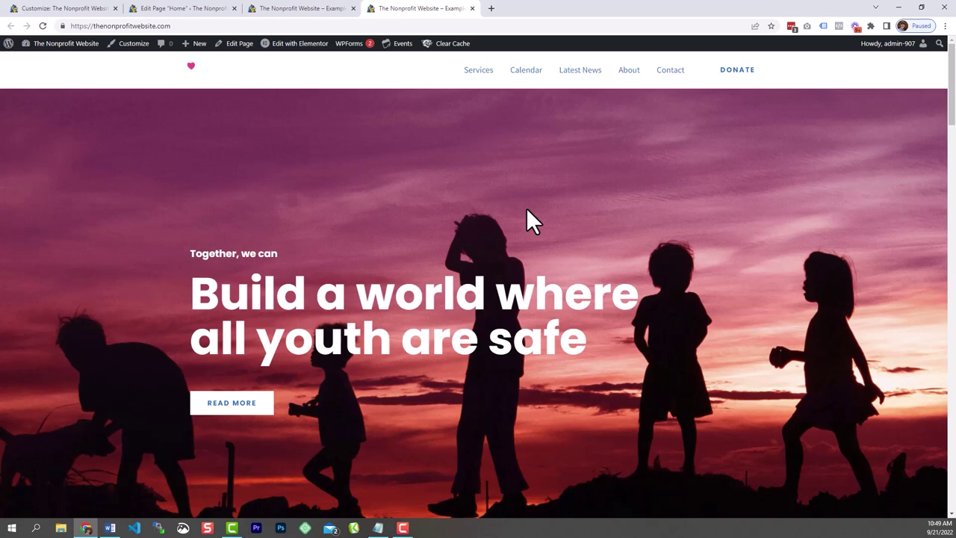
- Publish the Customizer changes so the homepage header turns solid white
{"action": "left_click", "coordinate": [37, 11]}
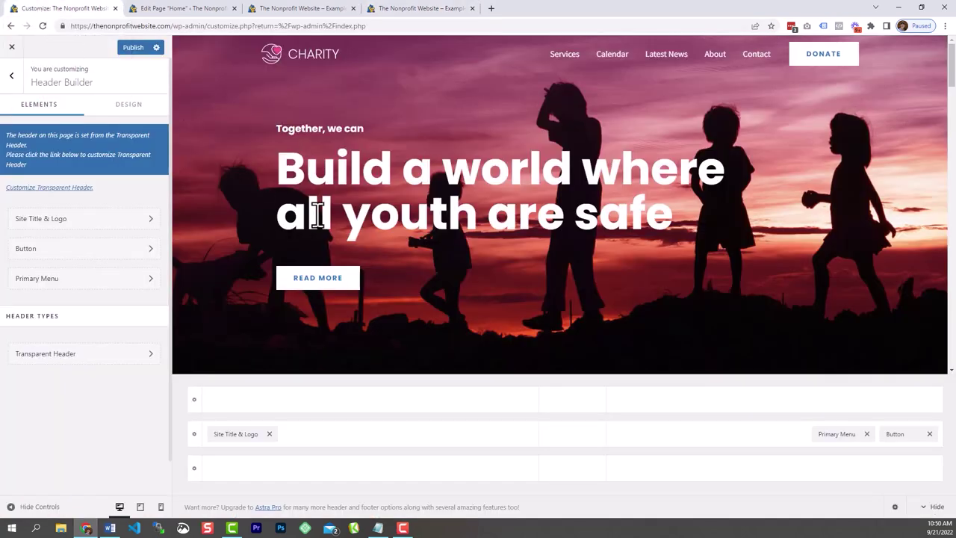
{"action": "left_click", "coordinate": [133, 49]}
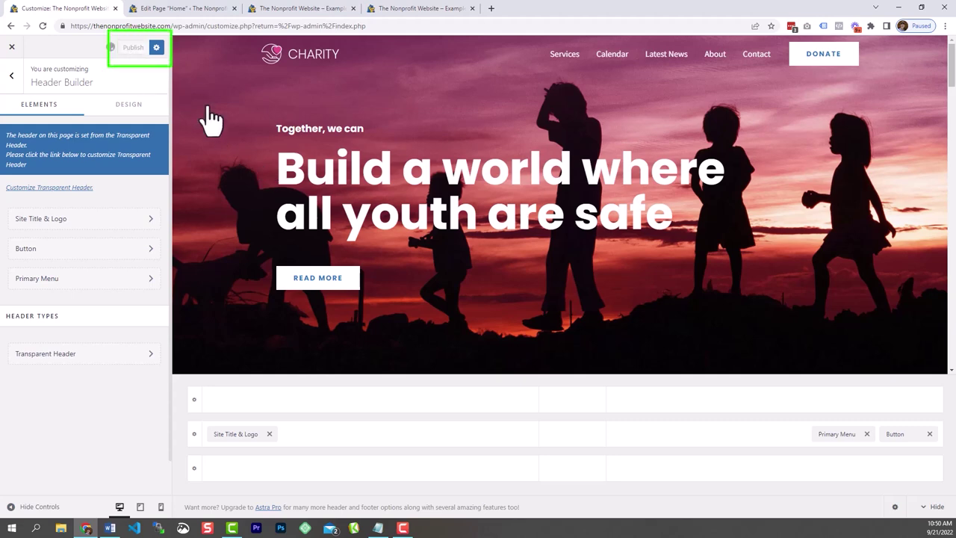
{"action": "left_click", "coordinate": [41, 26]}
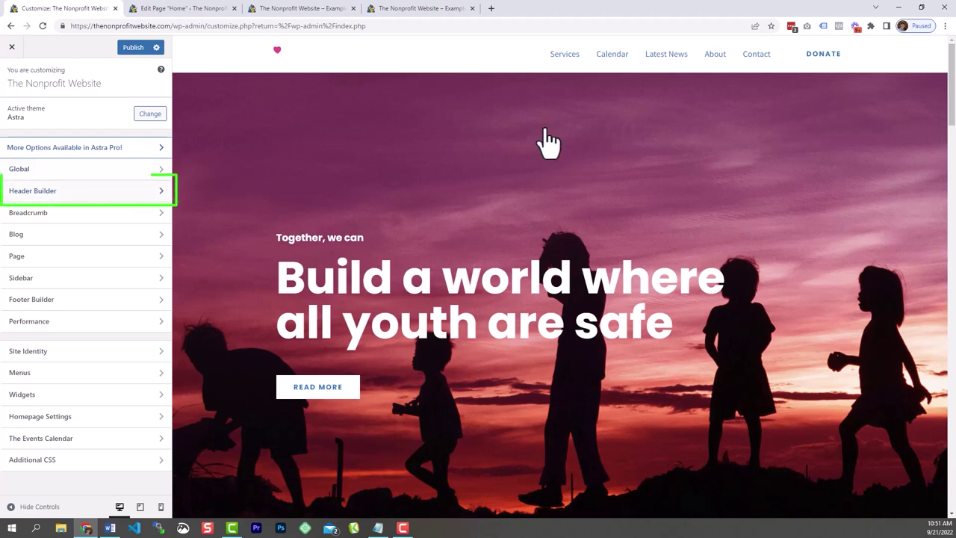
- Remove the main logo and the retina logo under Site Title & Logo
{"action": "left_click", "coordinate": [159, 200]}
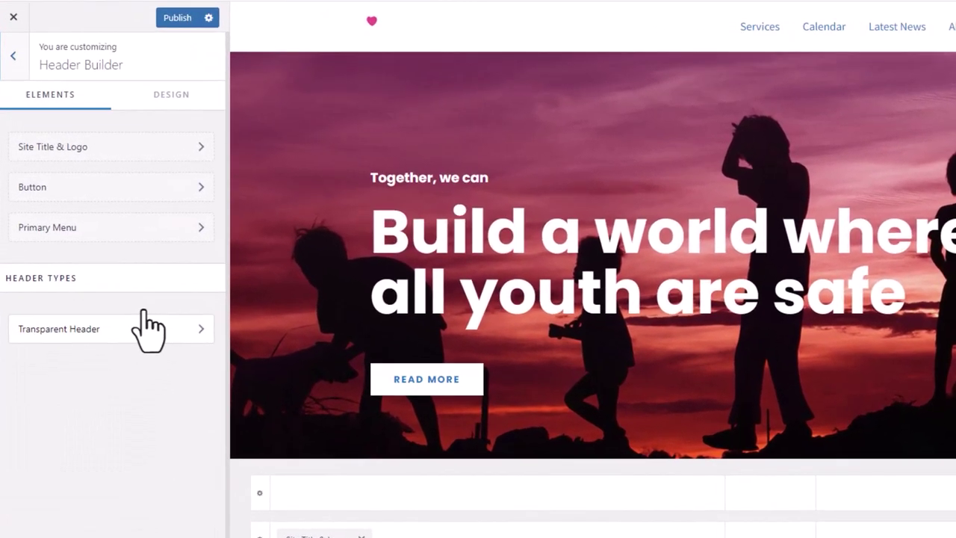
{"action": "left_click", "coordinate": [118, 149]}
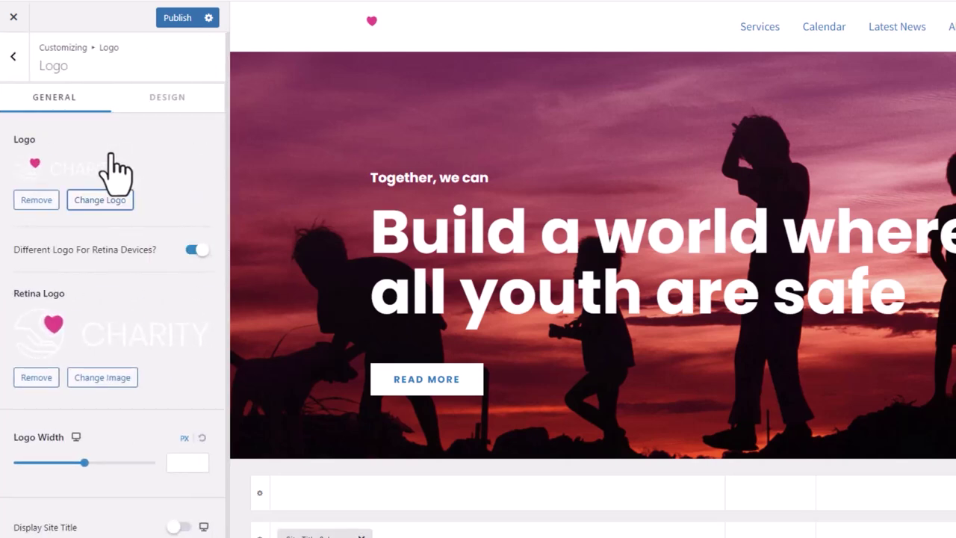
{"action": "left_click", "coordinate": [34, 202]}
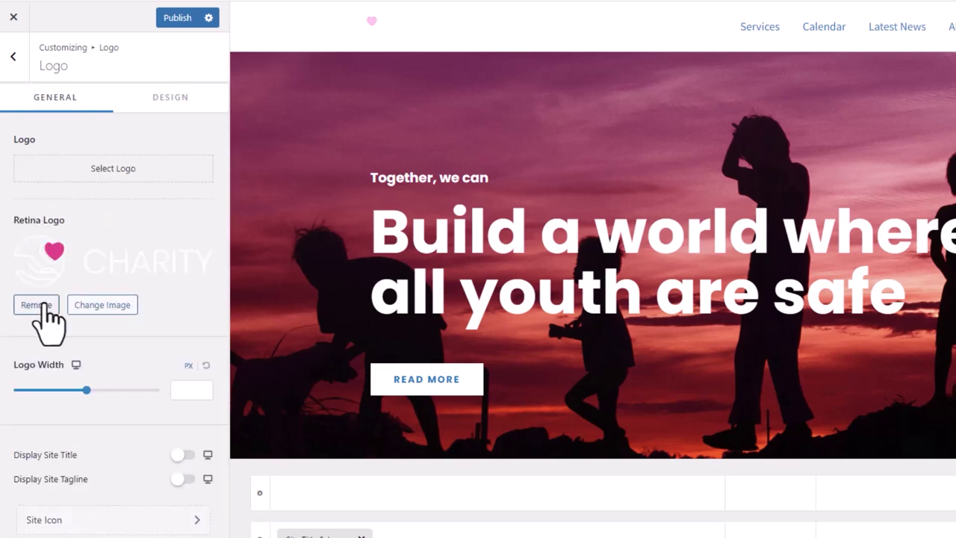
{"action": "left_click", "coordinate": [35, 305]}
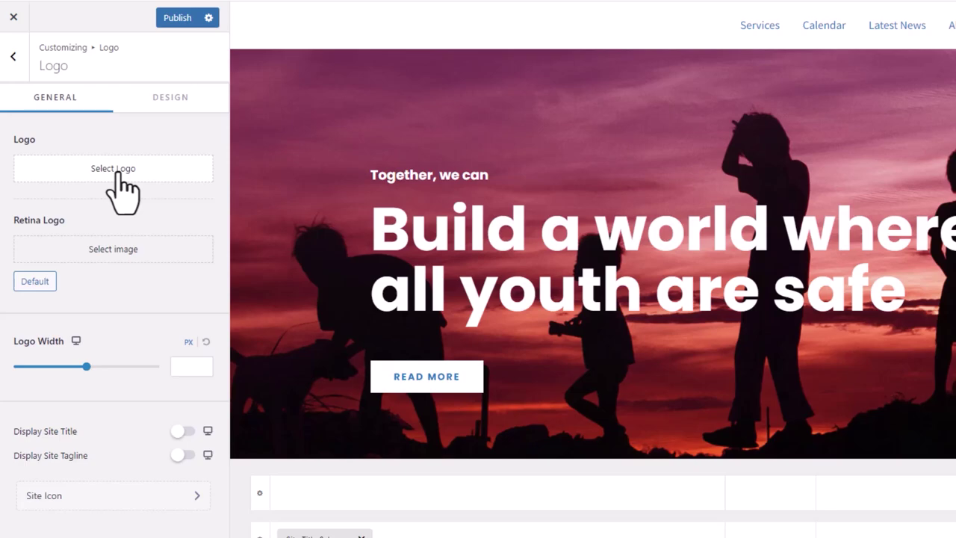
- Upload logo-AK-Center.png and set it as the site logo, skipping cropping
{"action": "left_click", "coordinate": [118, 171]}
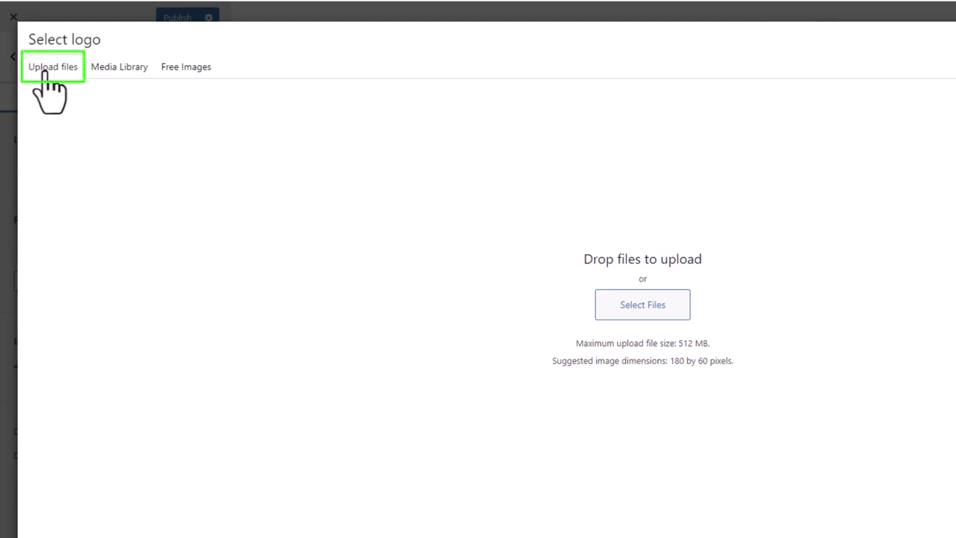
{"action": "left_click", "coordinate": [642, 302]}
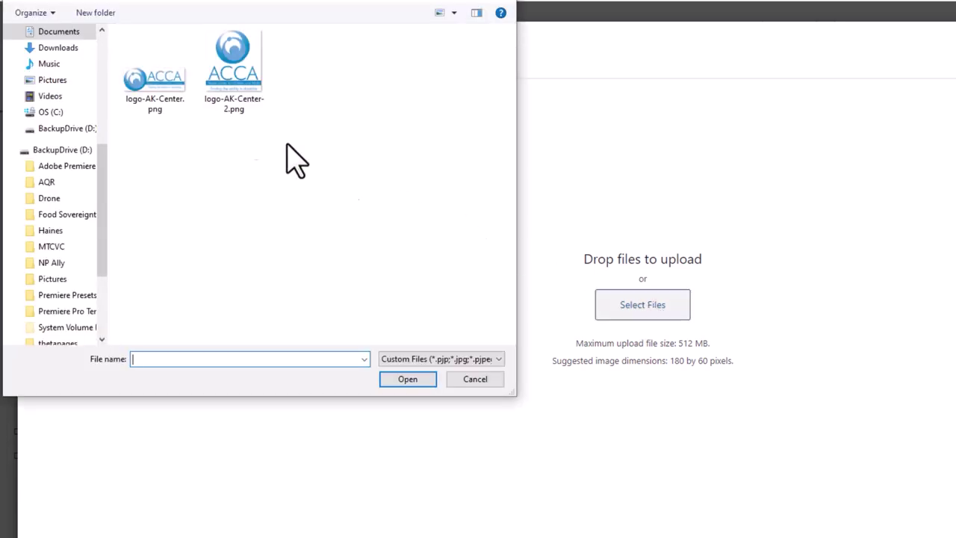
{"action": "left_click", "coordinate": [150, 86]}
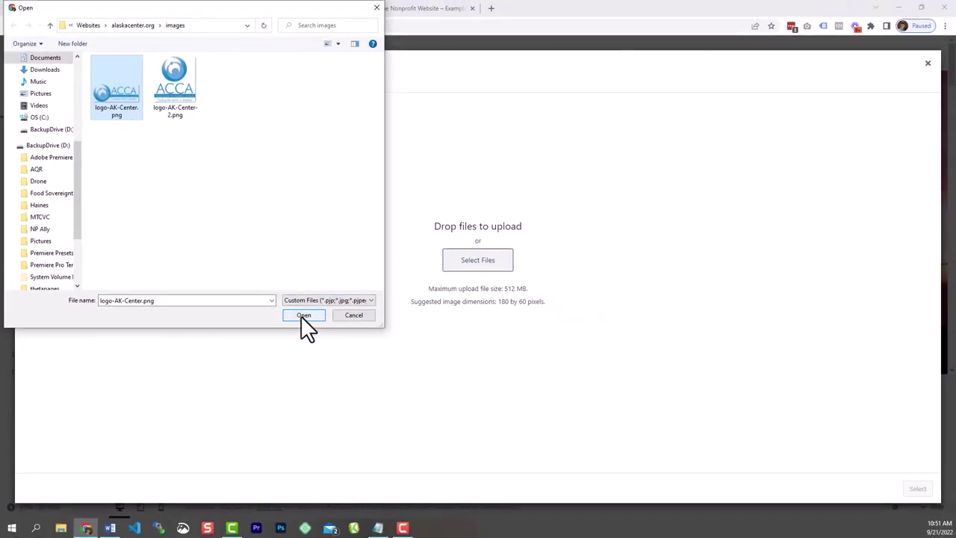
{"action": "left_click", "coordinate": [304, 315]}
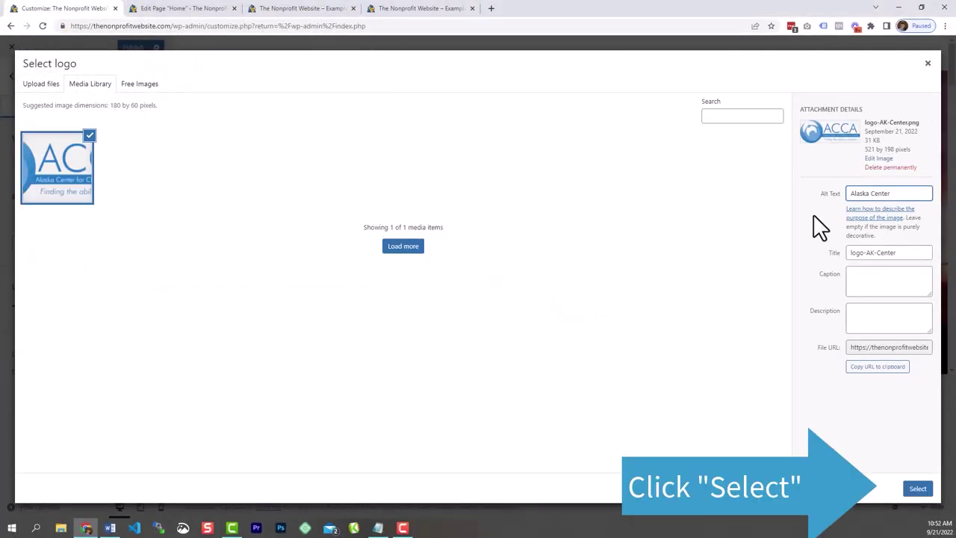
{"action": "left_click", "coordinate": [917, 491]}
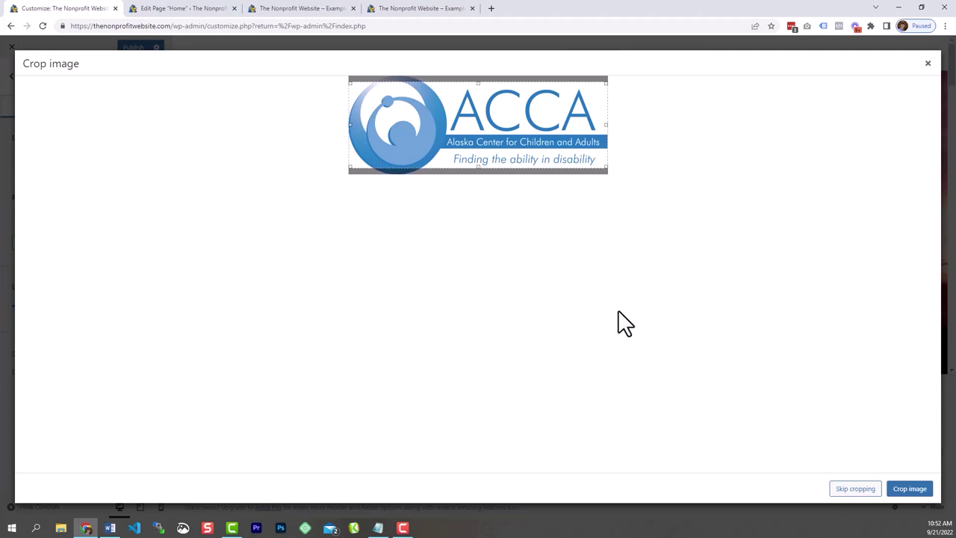
{"action": "left_click", "coordinate": [859, 490]}
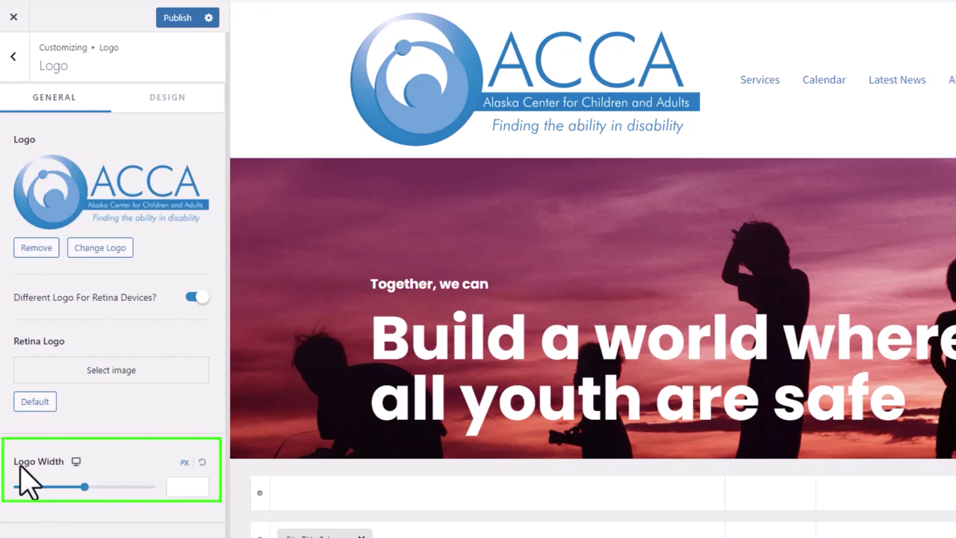
- Set the header Logo Width field to 248 px
{"action": "left_click_drag", "start_coordinate": [83, 487], "coordinate": [68, 493]}
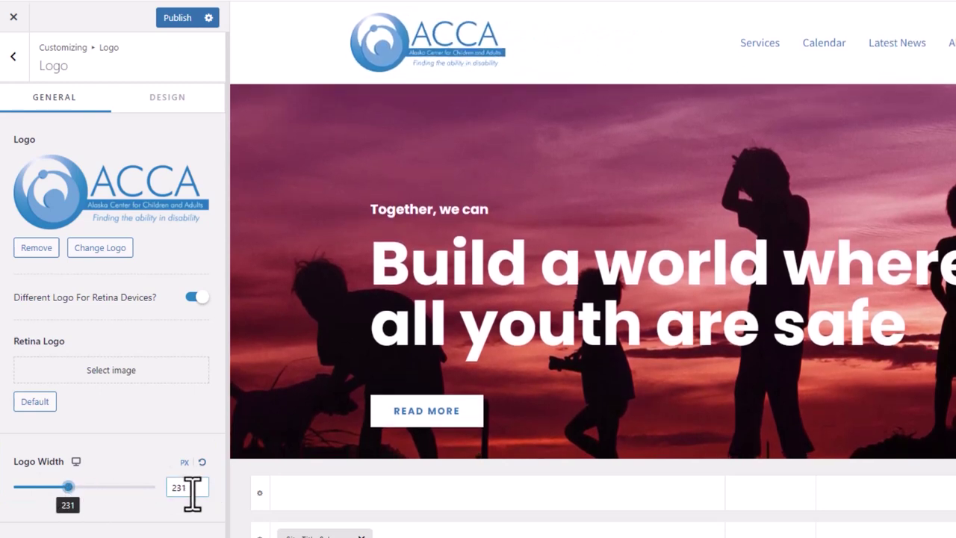
{"action": "left_click_drag", "start_coordinate": [192, 493], "coordinate": [156, 513]}
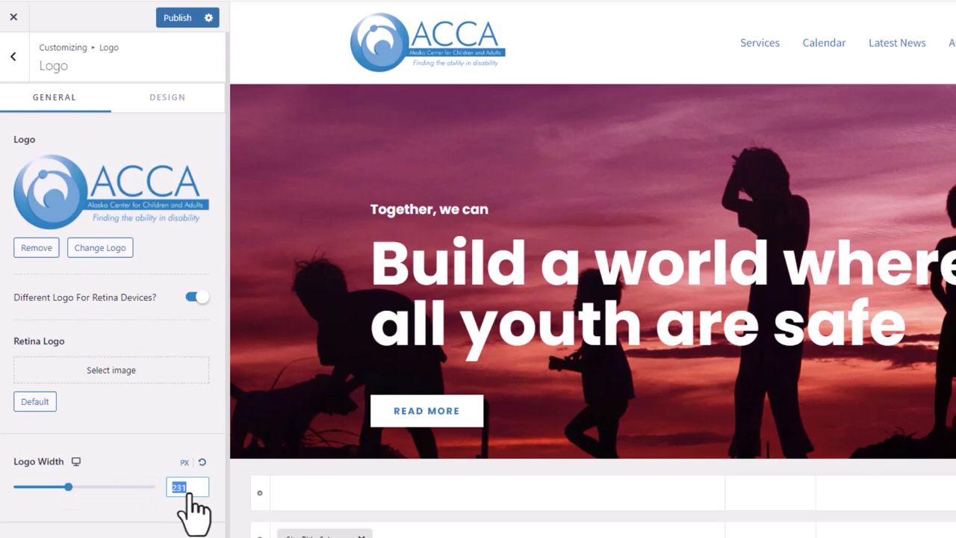
{"action": "type", "text": "240"}
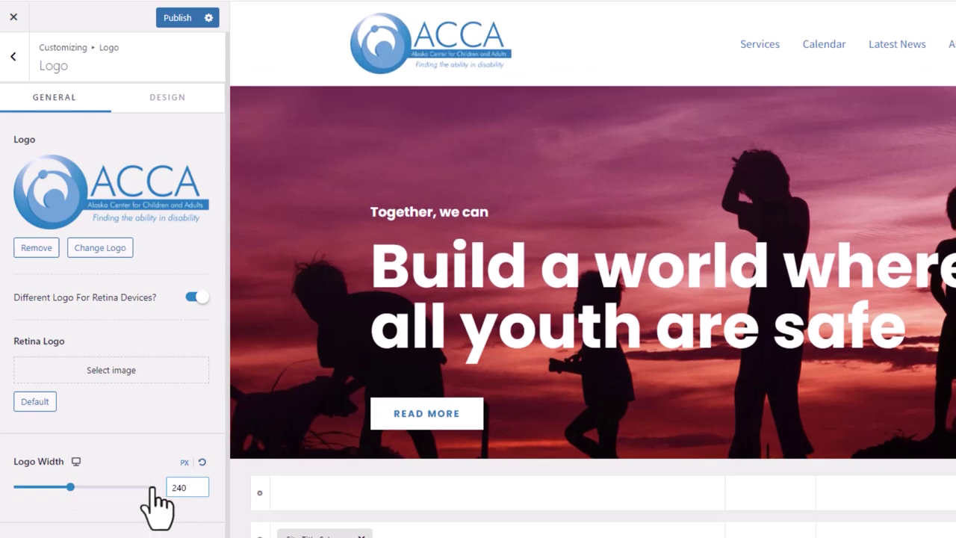
{"action": "key", "text": "BackSpace"}
{"action": "type", "text": "8"}
{"action": "left_click", "coordinate": [26, 336]}
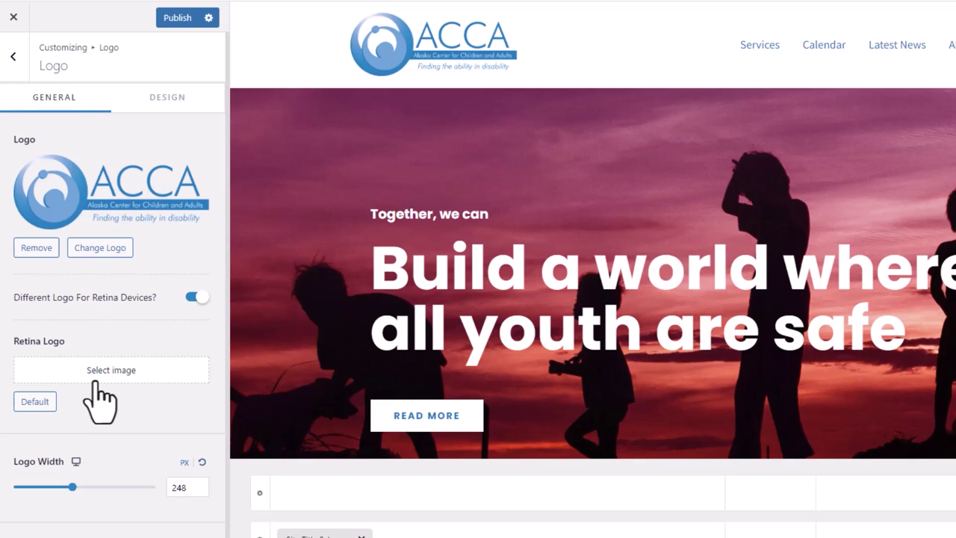
- Pick the ACCA logo from the Media Library as the Retina Logo
{"action": "left_click", "coordinate": [96, 379]}
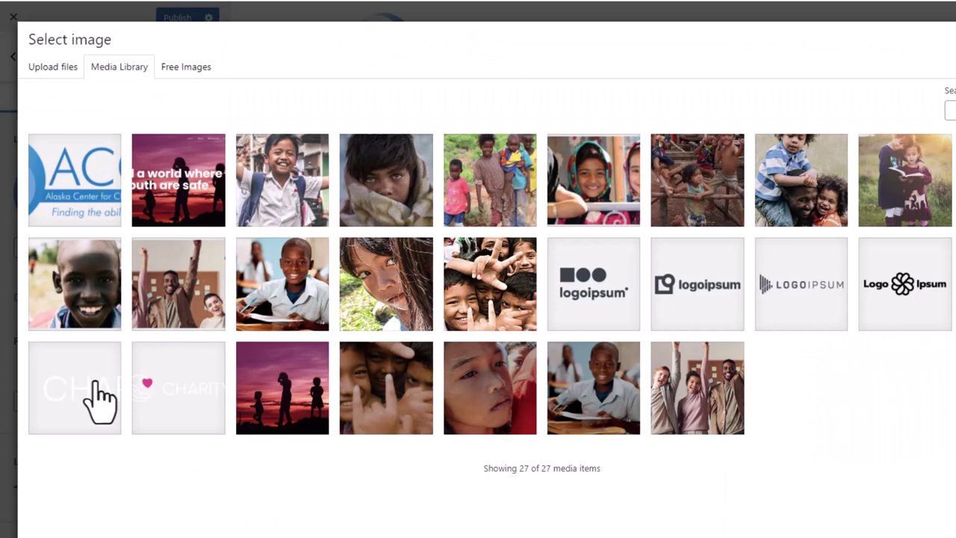
{"action": "left_click", "coordinate": [46, 169]}
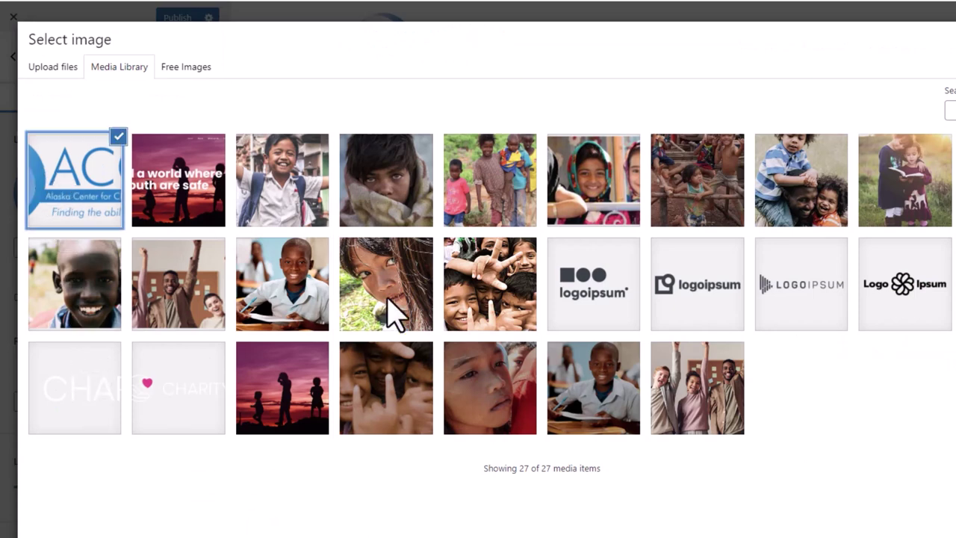
{"action": "left_click", "coordinate": [904, 527]}
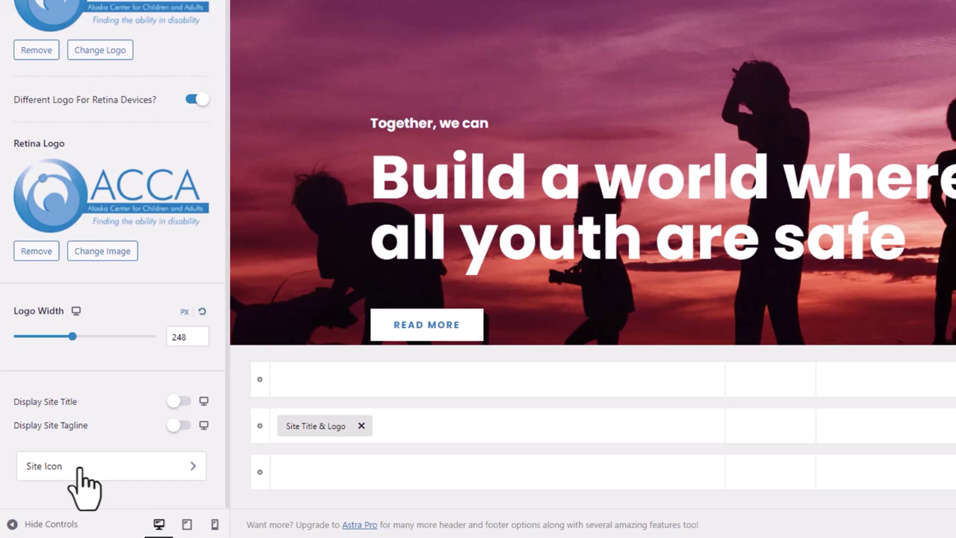
- Upload favicon.png and set it, cropped, as the Site Icon
{"action": "left_click", "coordinate": [80, 467]}
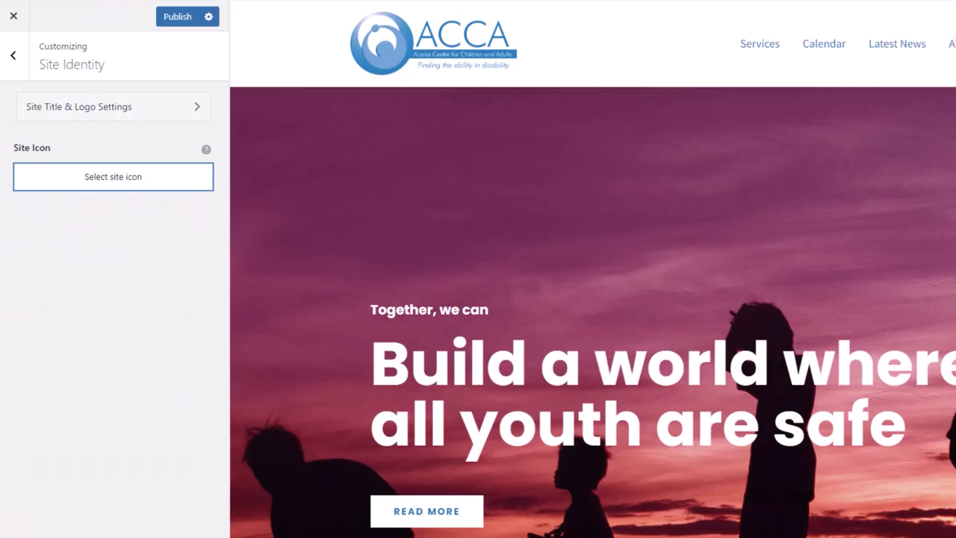
{"action": "left_click", "coordinate": [110, 184]}
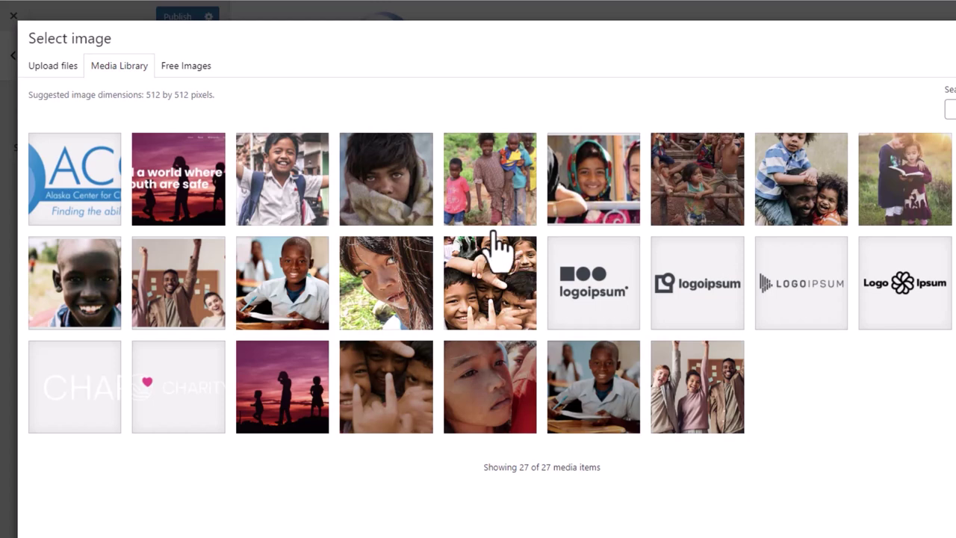
{"action": "left_click", "coordinate": [54, 67]}
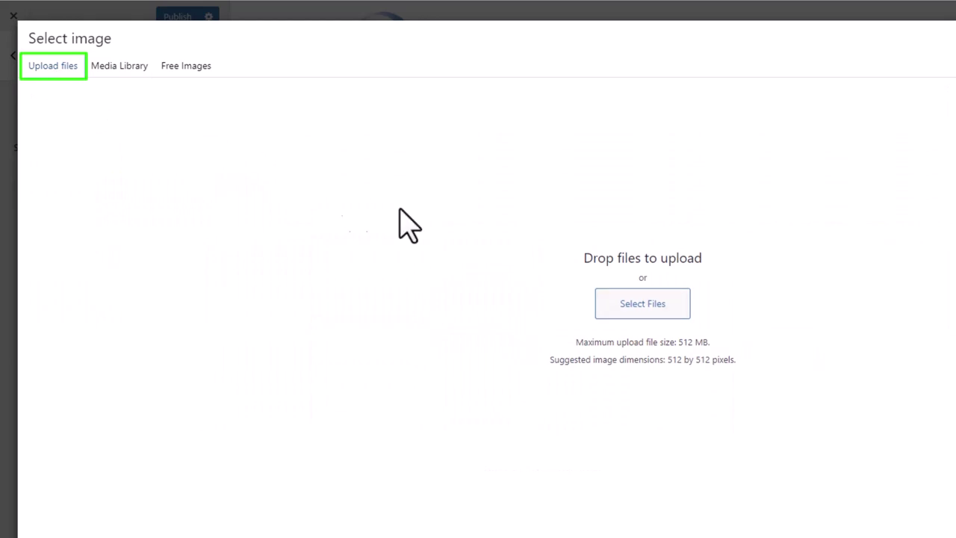
{"action": "left_click", "coordinate": [633, 313]}
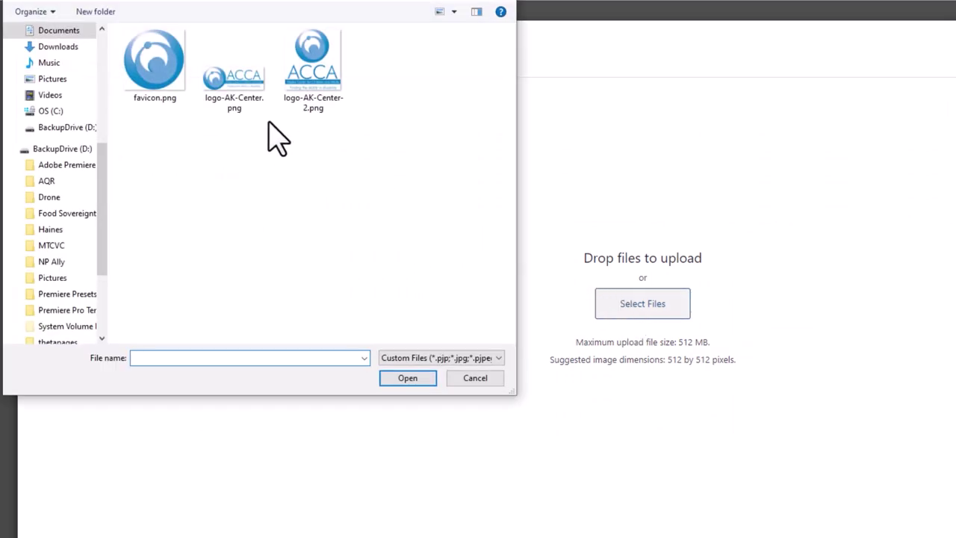
{"action": "left_click", "coordinate": [160, 71]}
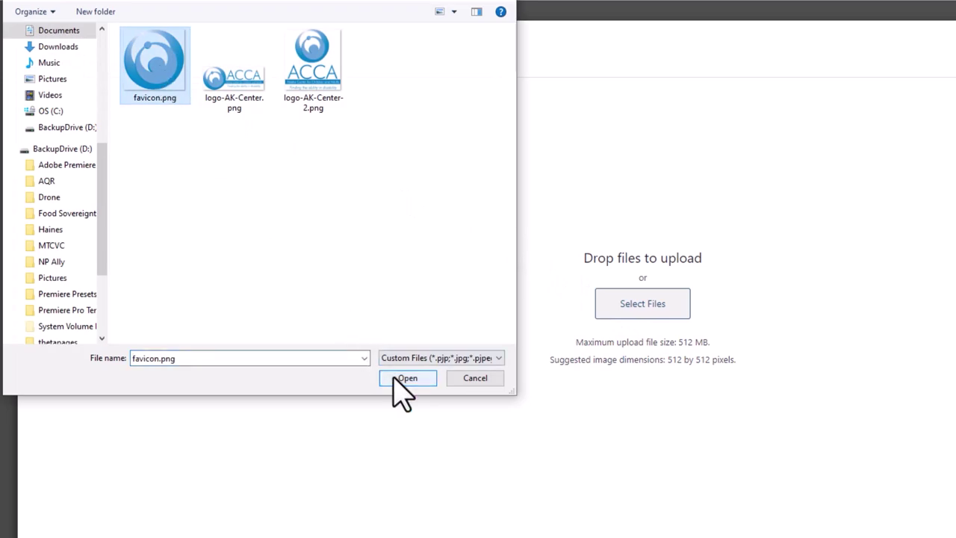
{"action": "left_click", "coordinate": [395, 378]}
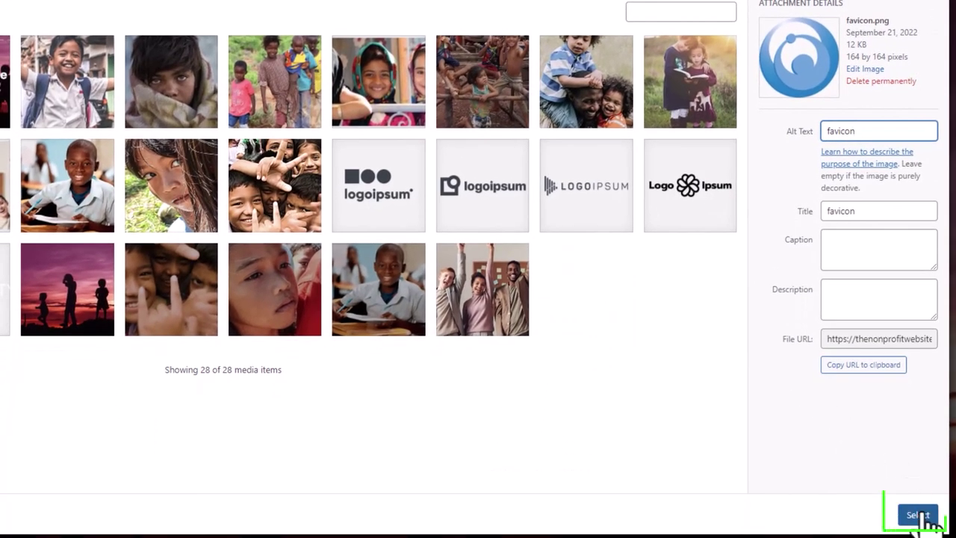
{"action": "left_click", "coordinate": [920, 515]}
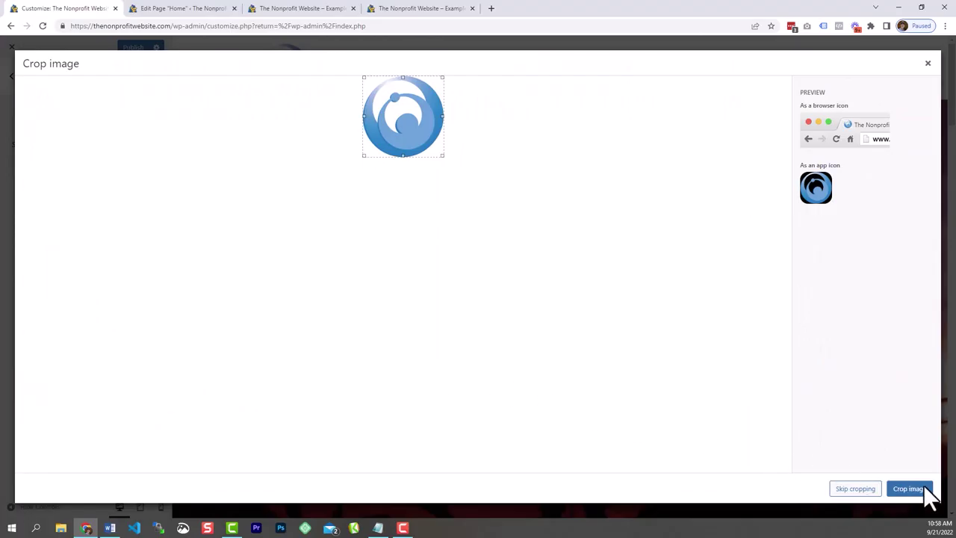
{"action": "left_click", "coordinate": [857, 489]}
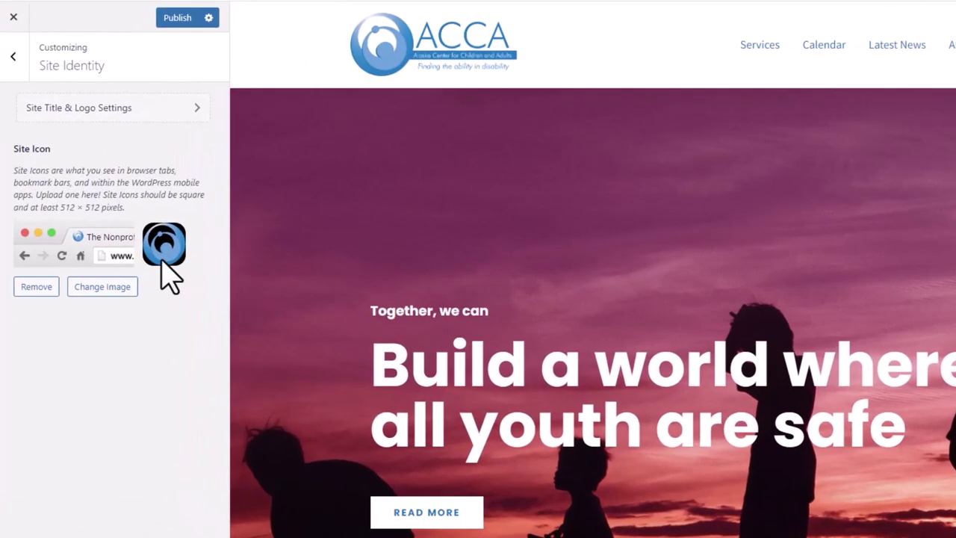
- Go back to Header Builder and open the header's Donate Button element settings
{"action": "left_click", "coordinate": [14, 63]}
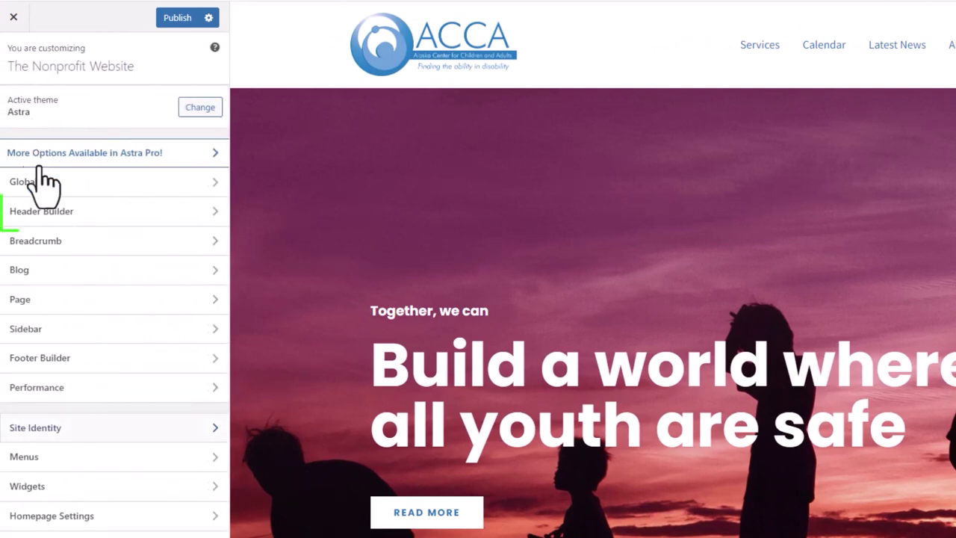
{"action": "left_click", "coordinate": [213, 216]}
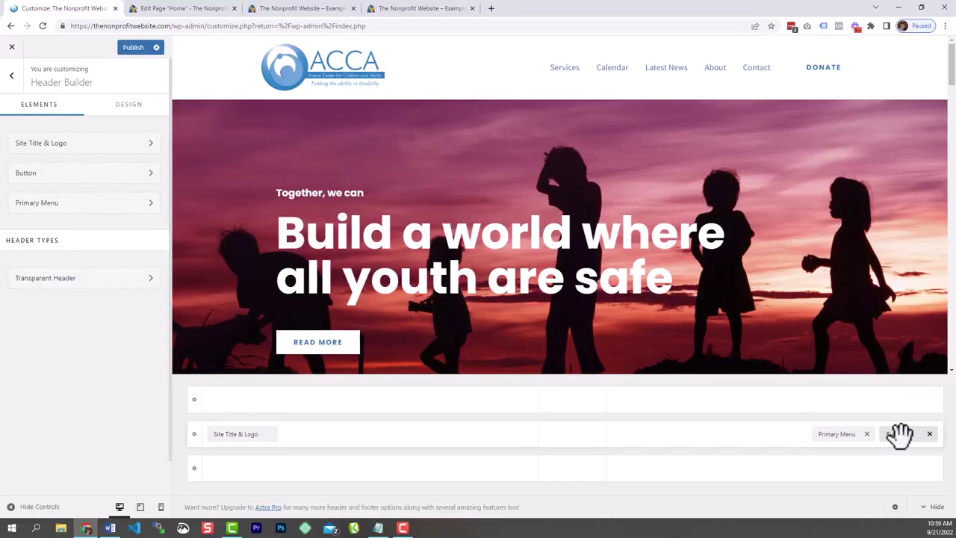
{"action": "left_click", "coordinate": [901, 434]}
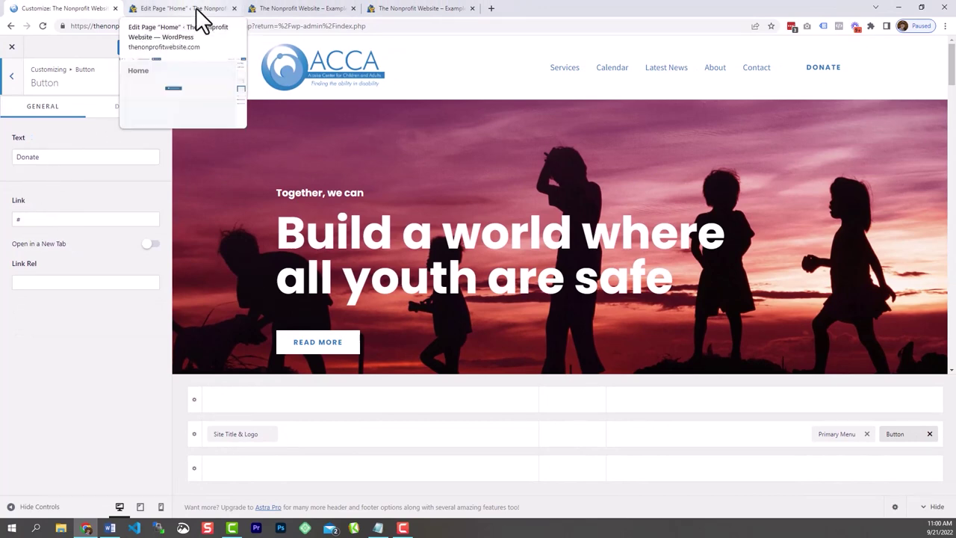
- Open the Donate page from the Pages list in a new tab and copy its address
{"action": "left_click", "coordinate": [196, 7]}
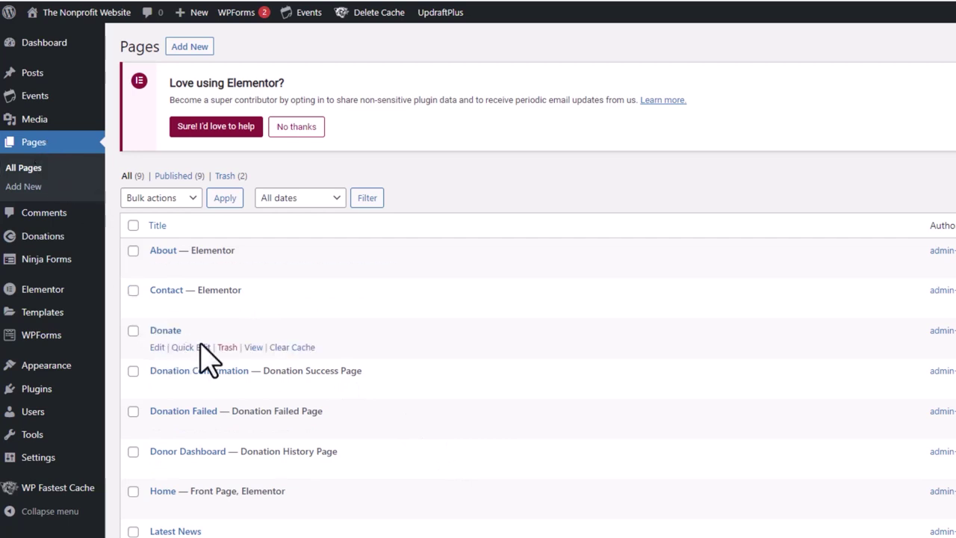
{"action": "right_click", "coordinate": [254, 357]}
{"action": "left_click", "coordinate": [270, 353]}
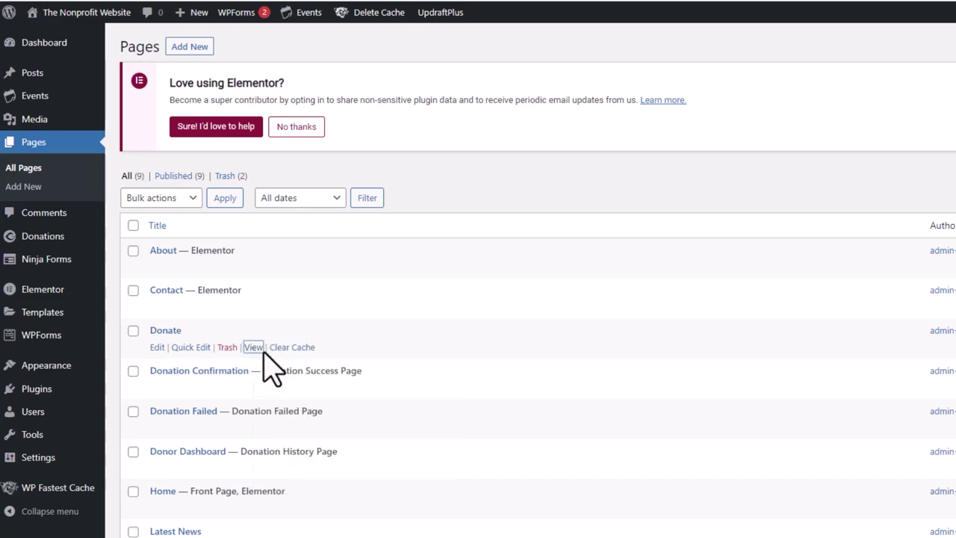
{"action": "key", "text": "ctrl+Tab"}
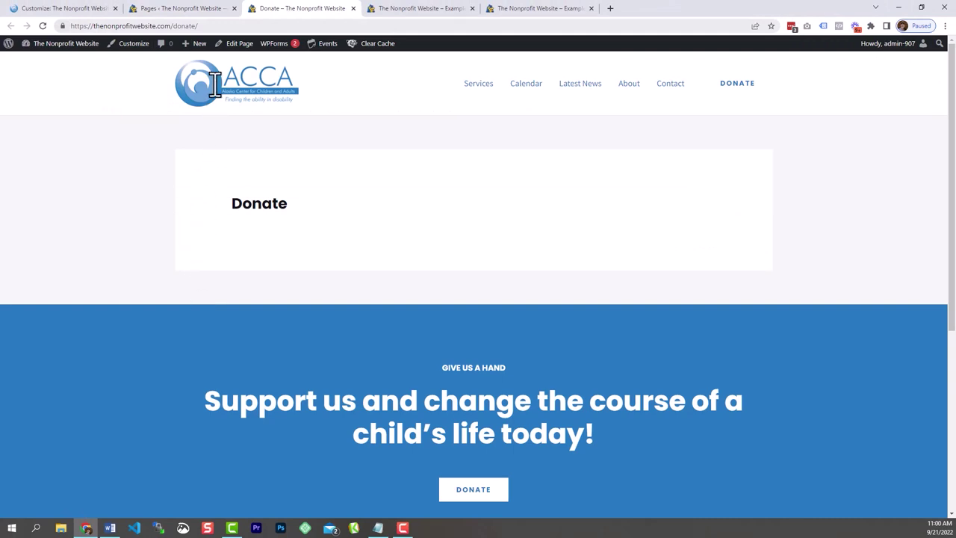
{"action": "left_click_drag", "start_coordinate": [219, 26], "coordinate": [64, 25]}
{"action": "key", "text": "ctrl+c"}
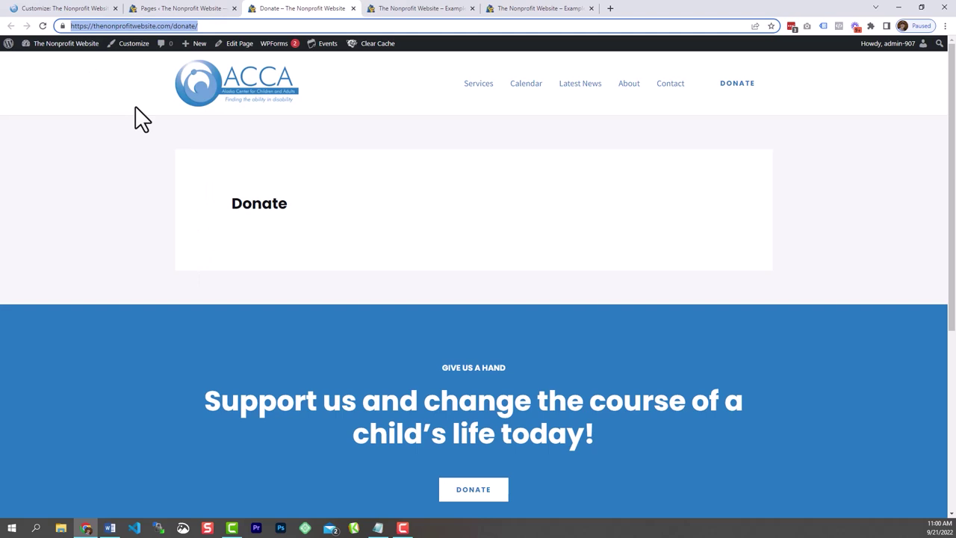
- Check the pages list and Donate page, then return to the Customizer's Button settings
{"action": "left_click", "coordinate": [166, 8]}
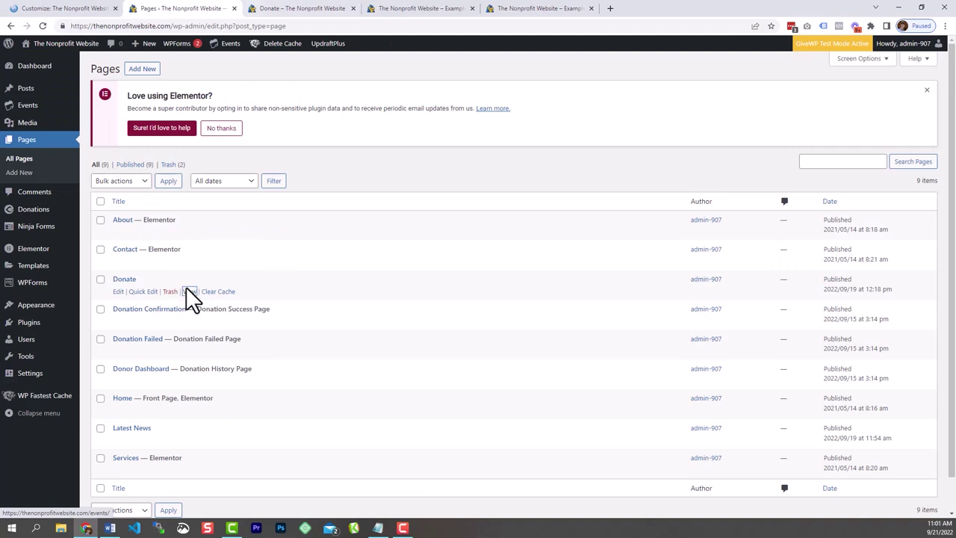
{"action": "left_click", "coordinate": [287, 13]}
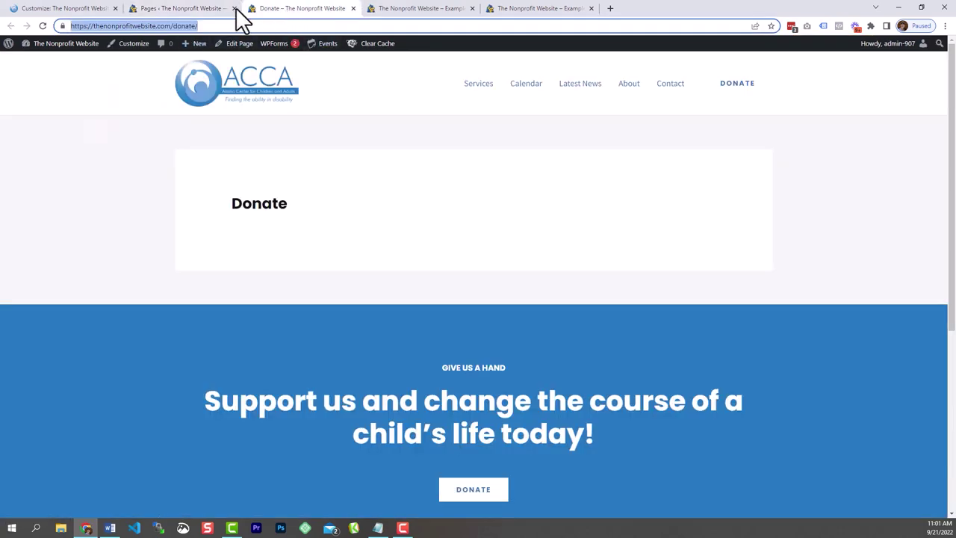
{"action": "left_click", "coordinate": [63, 10]}
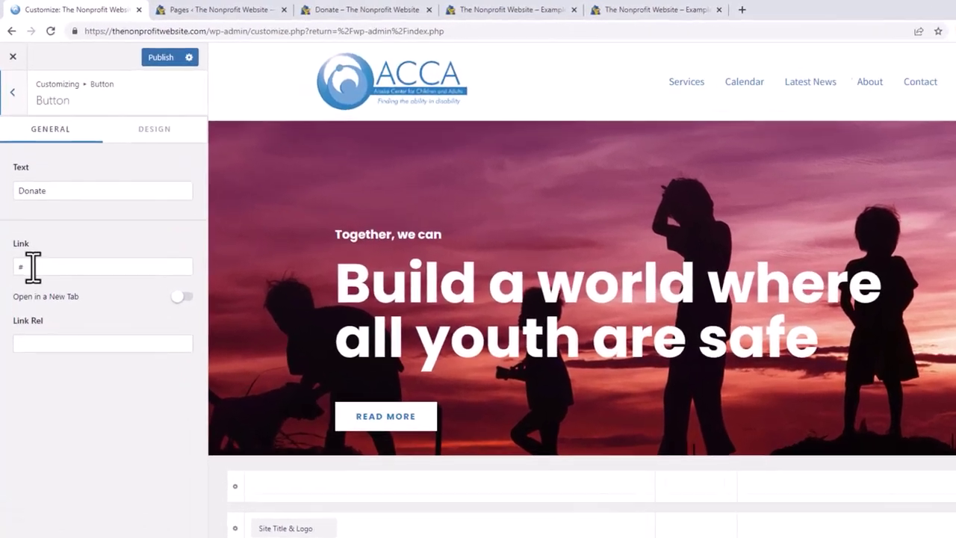
{"action": "left_click", "coordinate": [29, 219]}
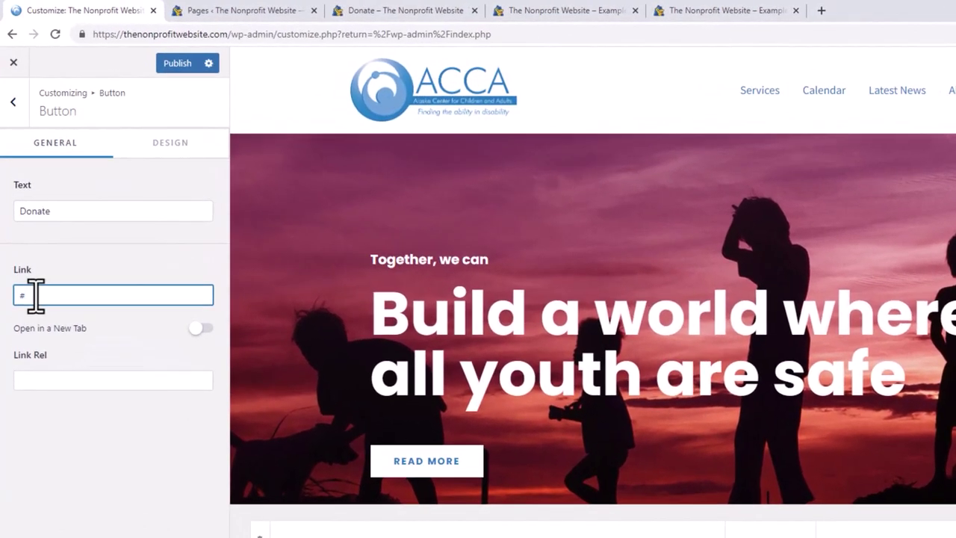
{"action": "key", "text": "BackSpace"}
{"action": "key", "text": "ctrl+v"}
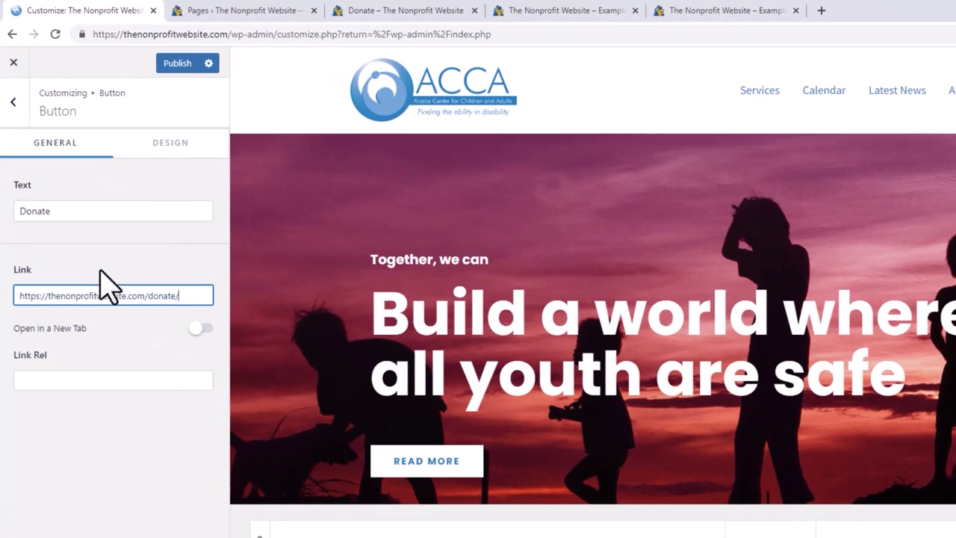
{"action": "left_click", "coordinate": [137, 275]}
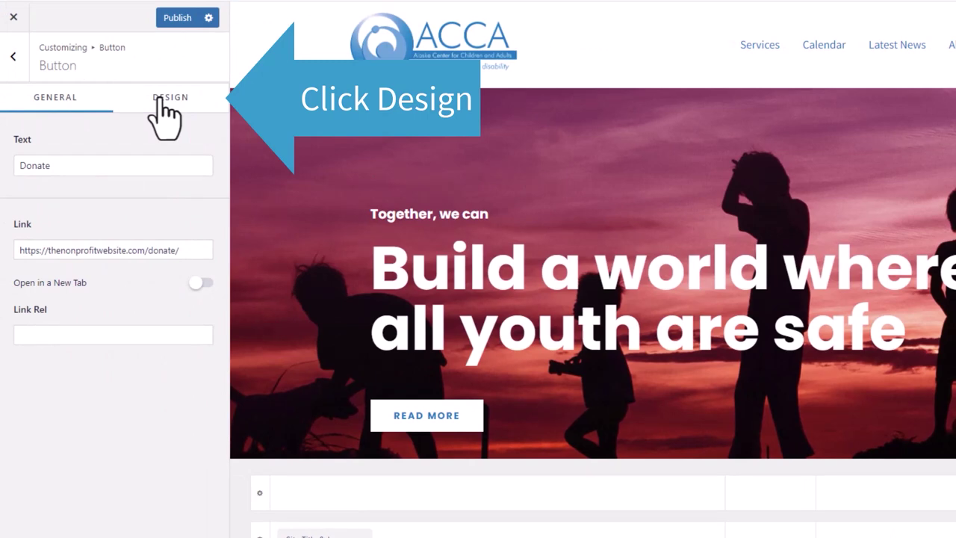
- In the button's Design options, set the Donate button text color to white
{"action": "left_click", "coordinate": [162, 105]}
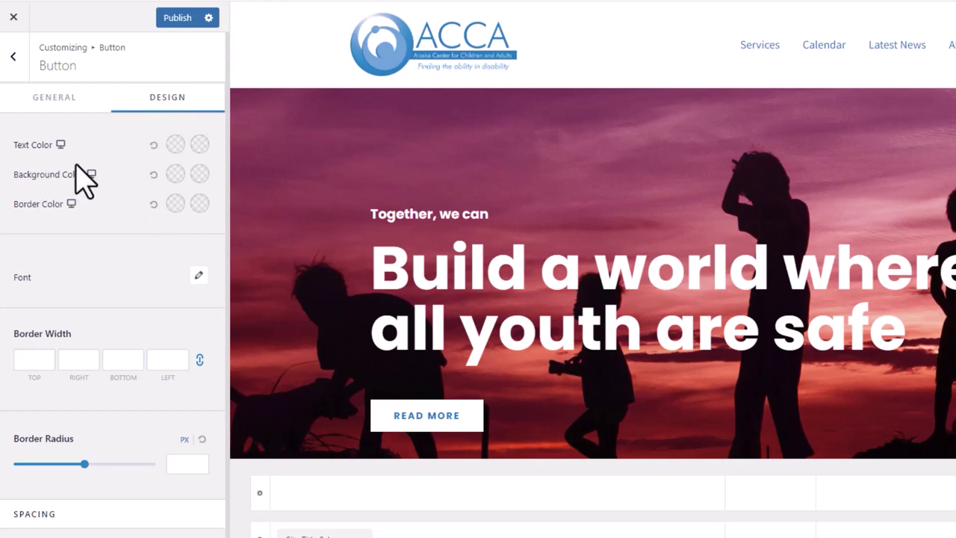
{"action": "left_click", "coordinate": [174, 146]}
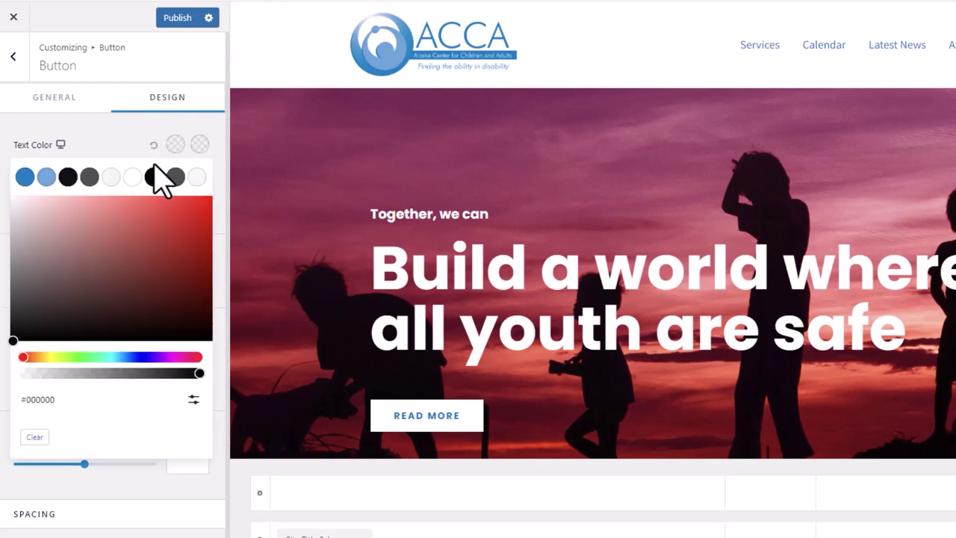
{"action": "left_click", "coordinate": [172, 144]}
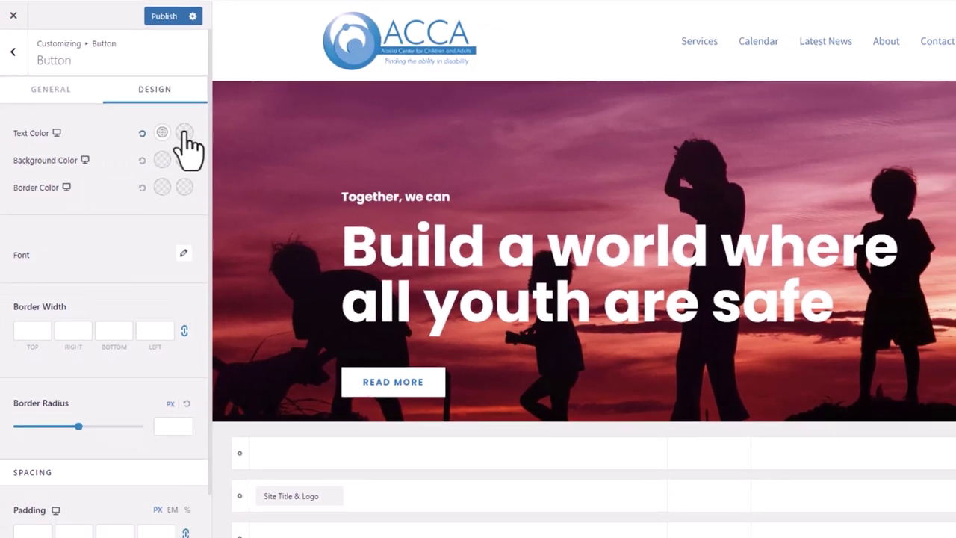
{"action": "left_click", "coordinate": [185, 133]}
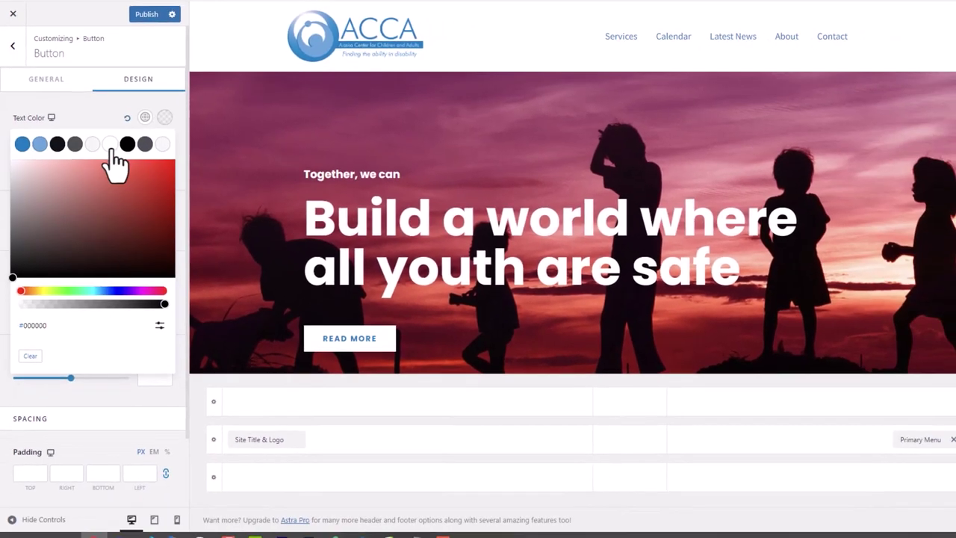
{"action": "left_click", "coordinate": [110, 144]}
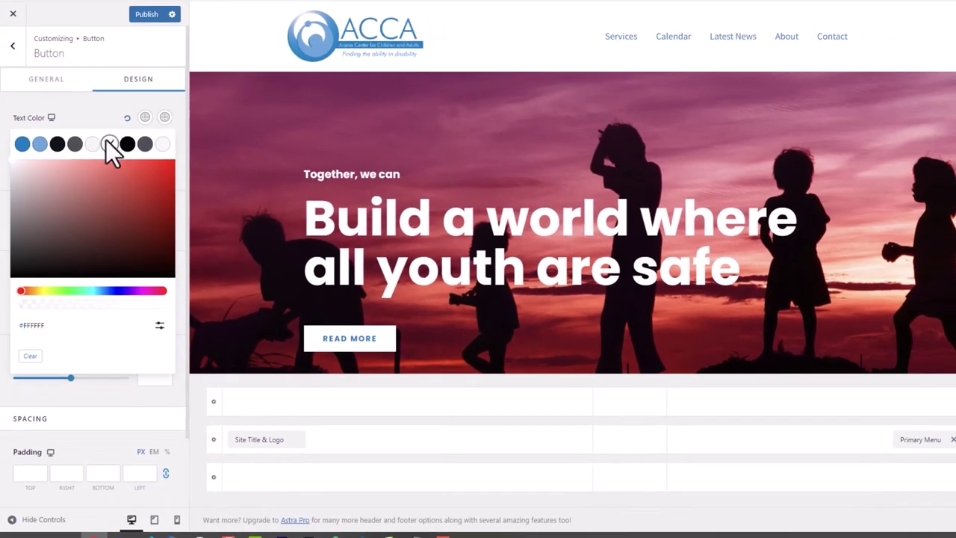
{"action": "left_click", "coordinate": [89, 113]}
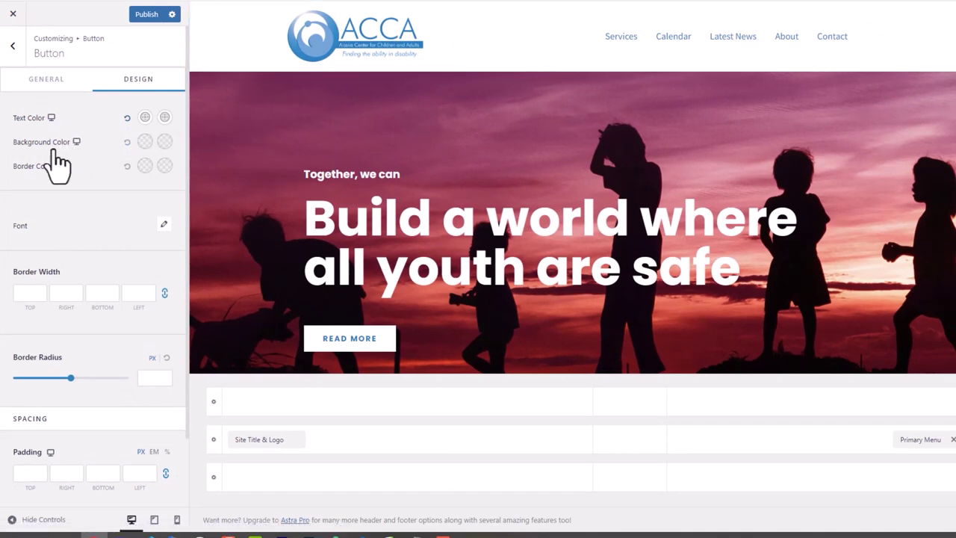
- Give the button a #007BC4 blue background and a lighter Color 2 hover background
{"action": "left_click", "coordinate": [143, 142]}
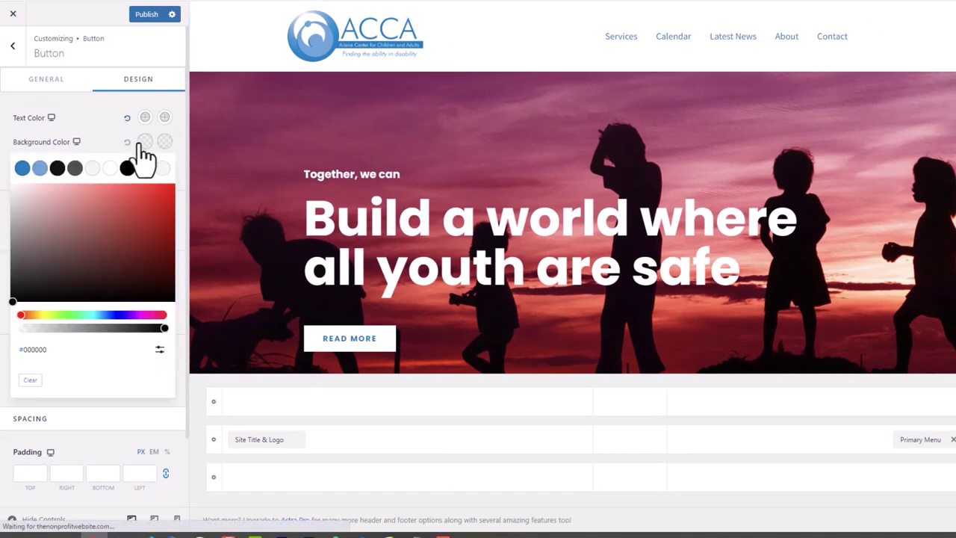
{"action": "left_click", "coordinate": [22, 168]}
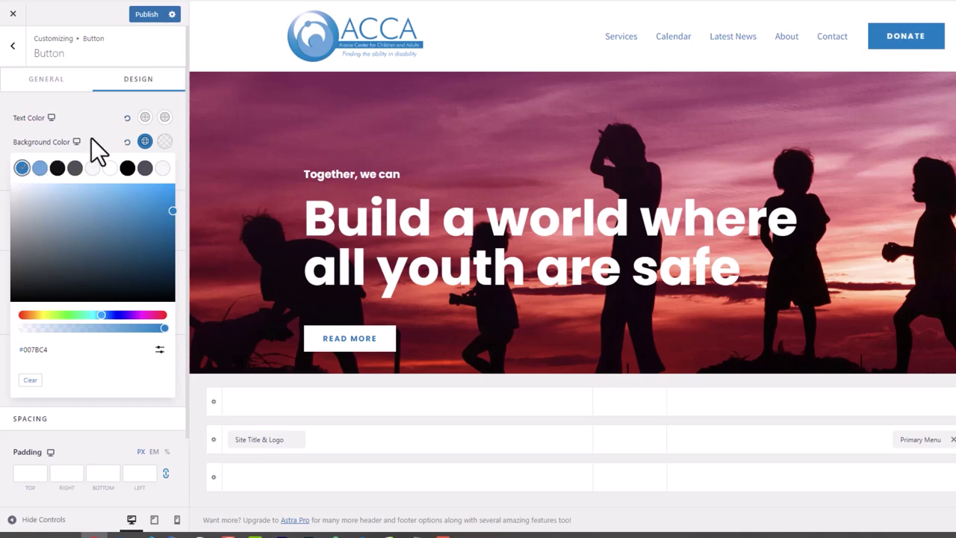
{"action": "left_click", "coordinate": [144, 142]}
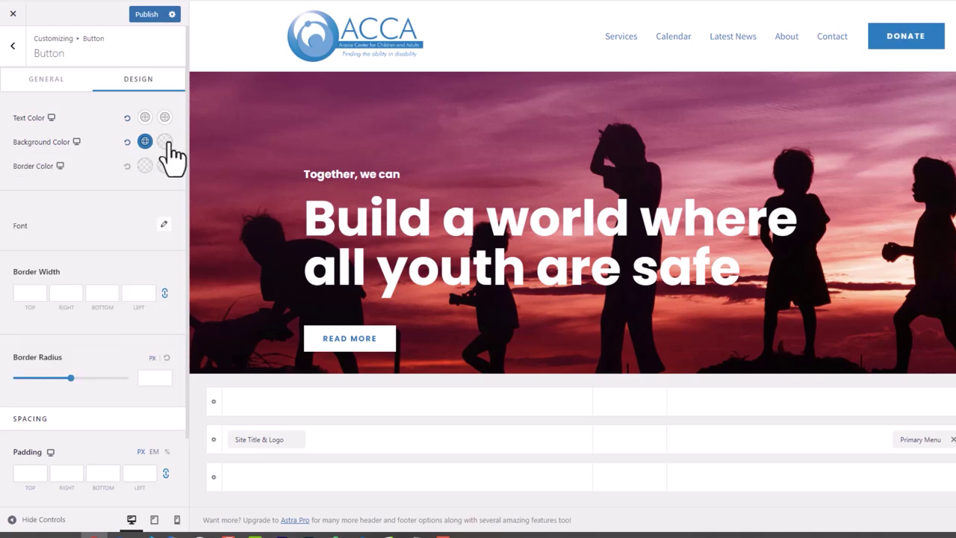
{"action": "left_click", "coordinate": [166, 142]}
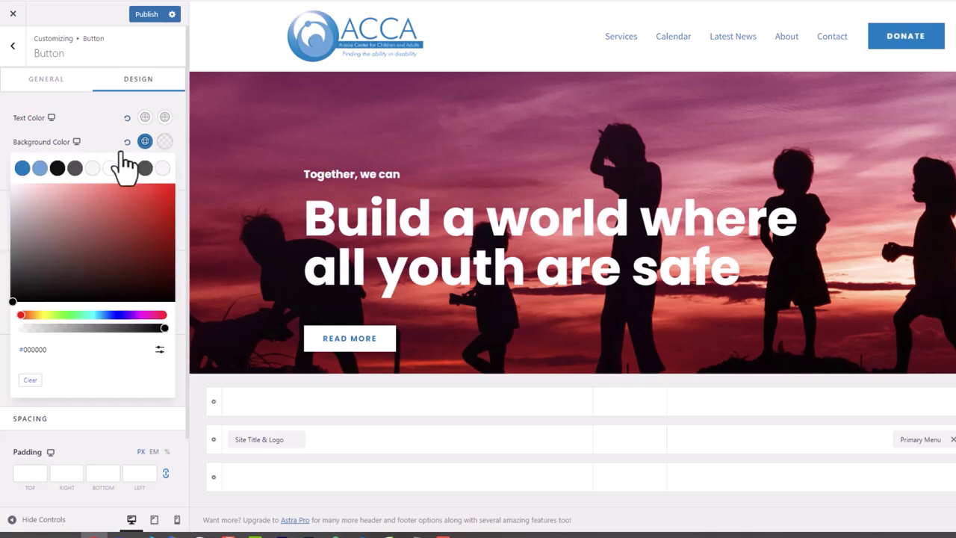
{"action": "left_click", "coordinate": [39, 169]}
{"action": "left_click", "coordinate": [73, 145]}
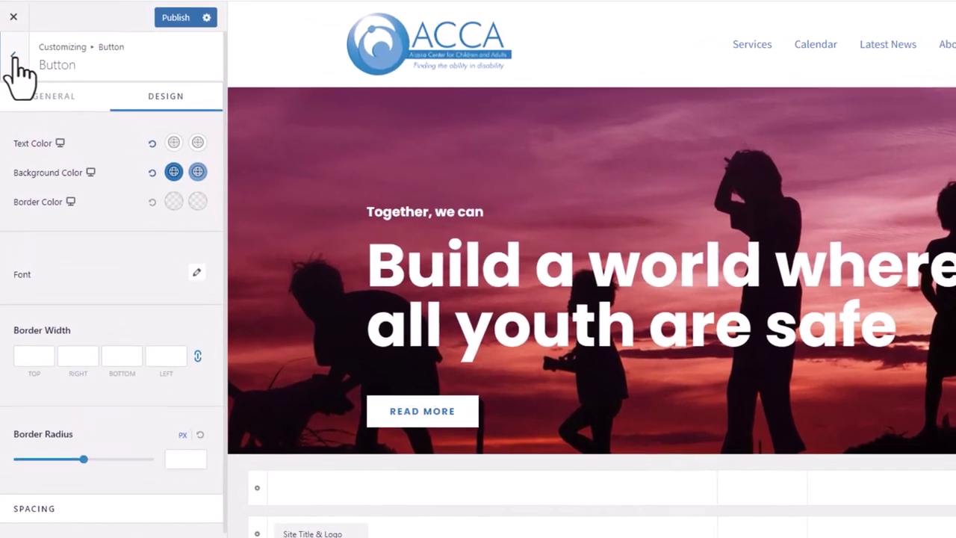
- Return from the Button panel to the Header Builder's element list
{"action": "left_click", "coordinate": [14, 56]}
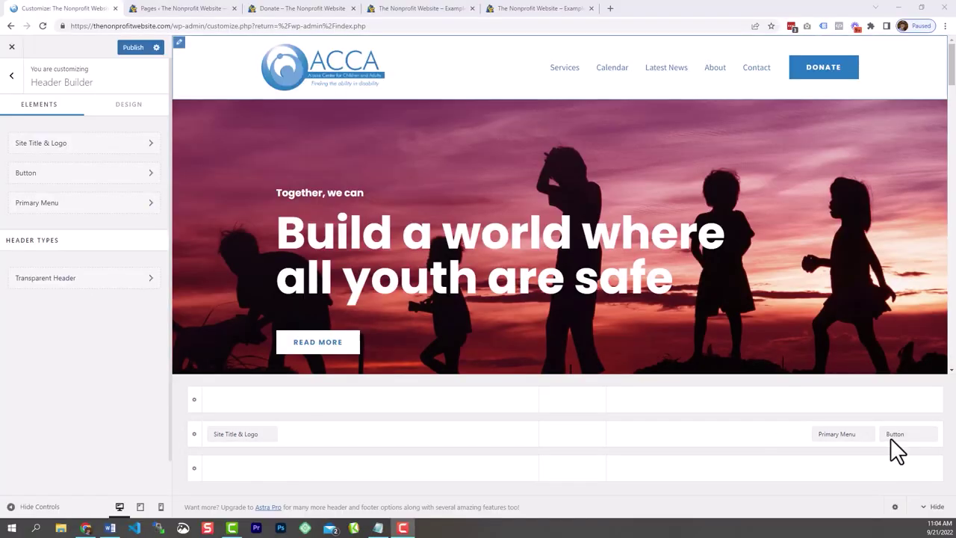
- Set the Primary Header row's Design background to the near-black #101218 preset swatch
{"action": "left_click", "coordinate": [194, 433]}
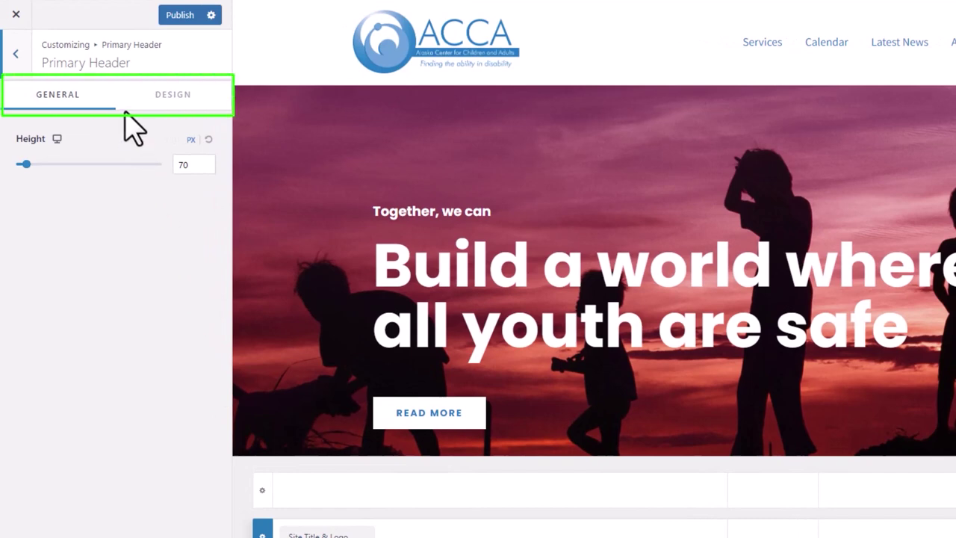
{"action": "left_click", "coordinate": [174, 114]}
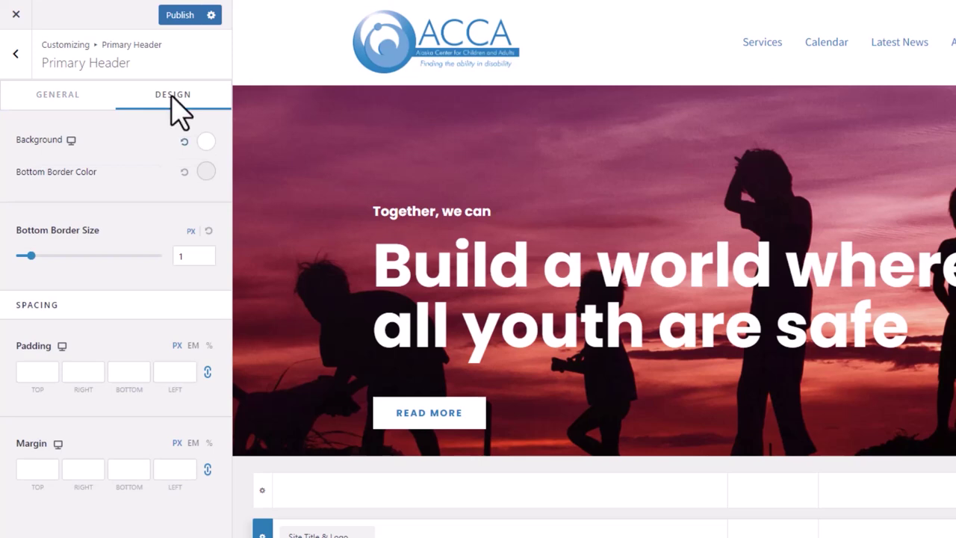
{"action": "left_click", "coordinate": [205, 142]}
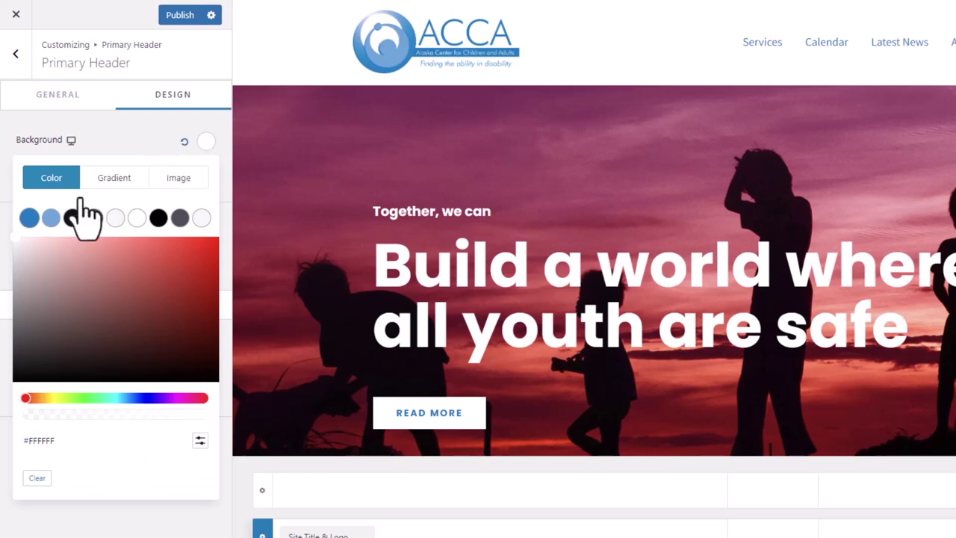
{"action": "left_click", "coordinate": [30, 218]}
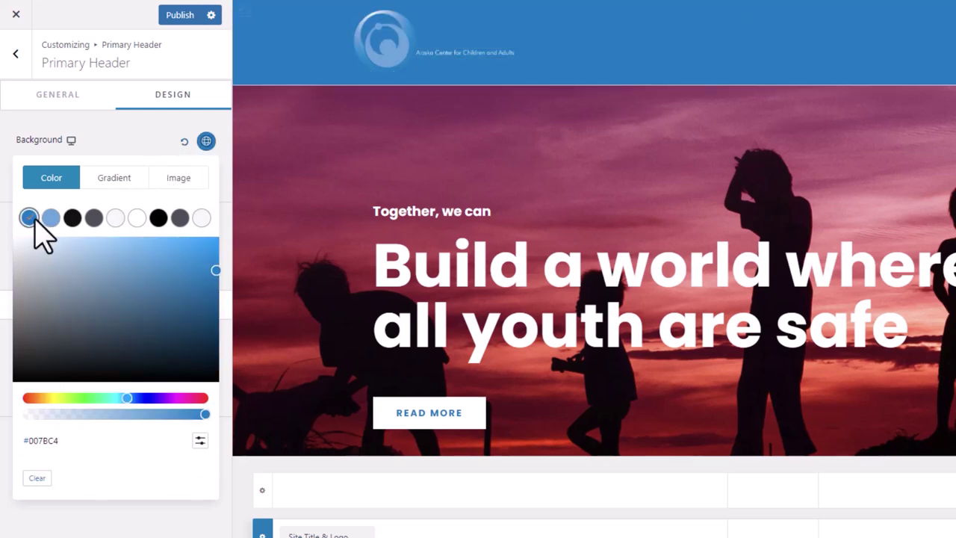
{"action": "left_click", "coordinate": [72, 217]}
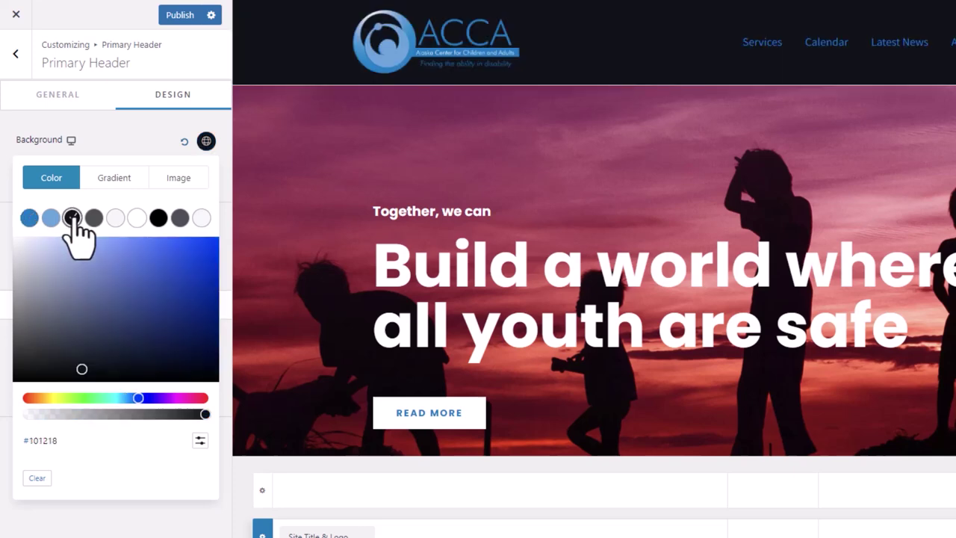
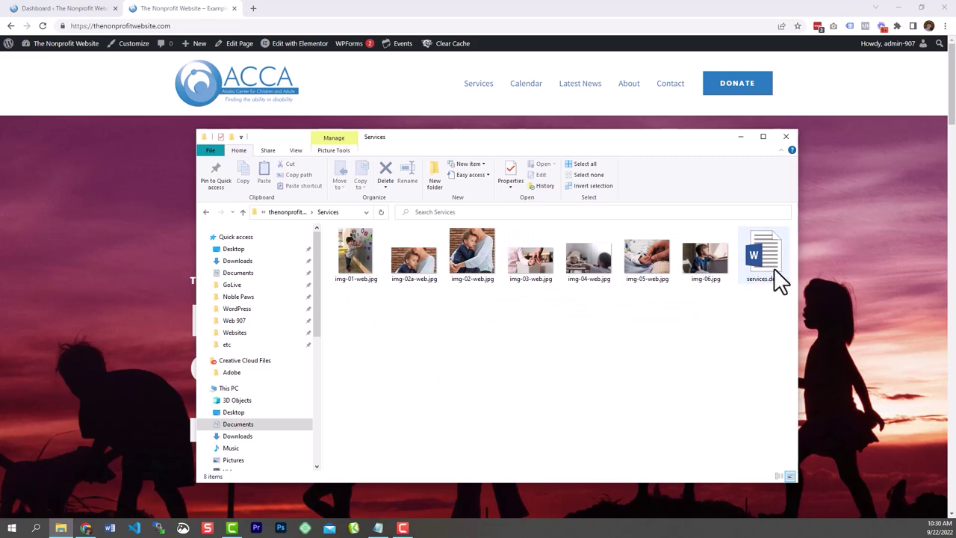
- Open services.docx in Word, read through the PROGRAMS / FAMILY WELLNESS copy, then minimize Word
{"action": "double_click", "coordinate": [765, 258]}
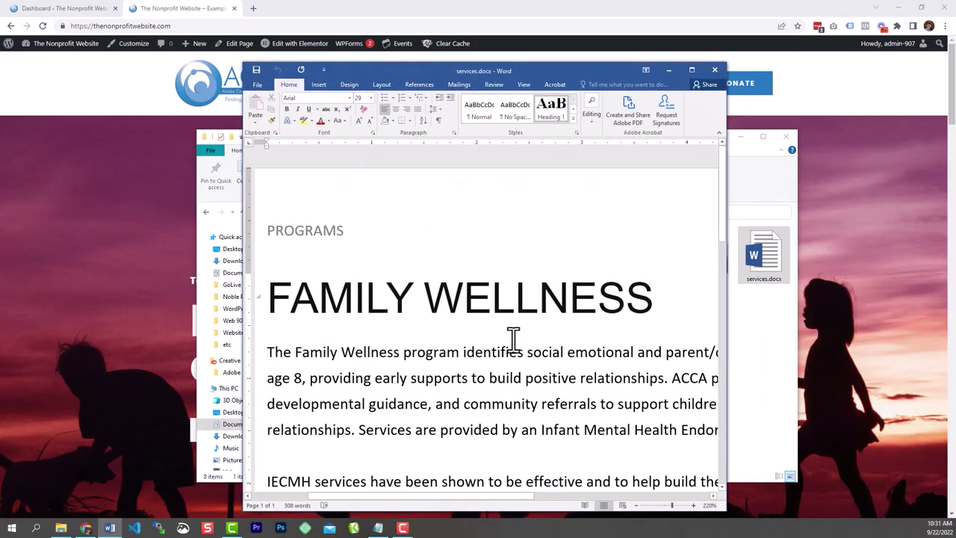
{"action": "left_click", "coordinate": [691, 70]}
{"action": "scroll", "coordinate": [591, 221], "scroll_direction": "down", "scroll_amount": 2}
{"action": "scroll", "coordinate": [591, 221], "scroll_direction": "down", "scroll_amount": 8}
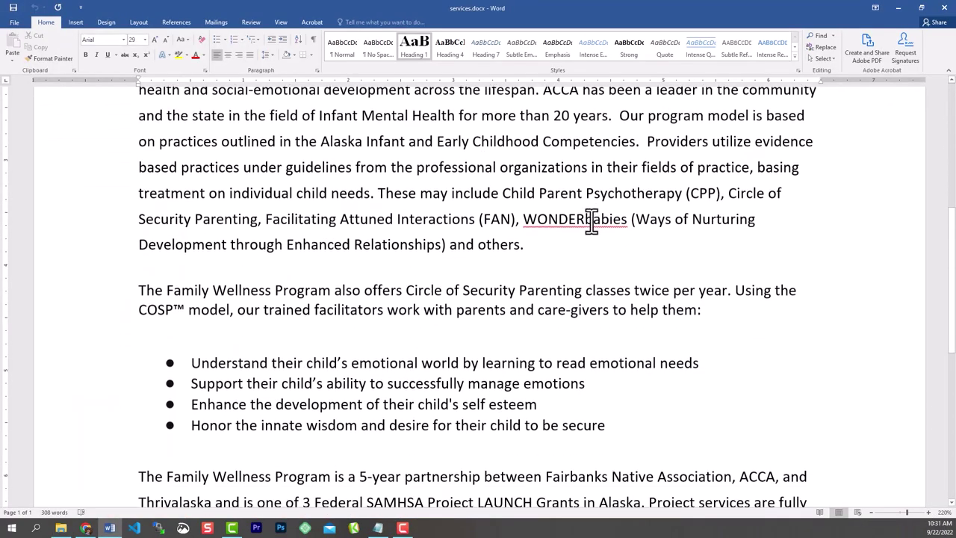
{"action": "scroll", "coordinate": [591, 219], "scroll_direction": "up", "scroll_amount": 7}
{"action": "scroll", "coordinate": [591, 220], "scroll_direction": "up", "scroll_amount": 3}
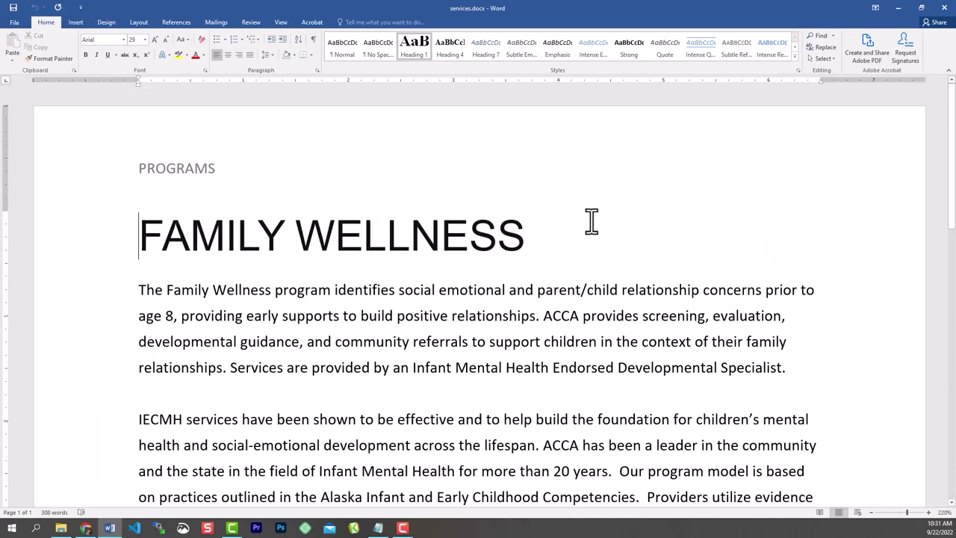
{"action": "left_click", "coordinate": [900, 9]}
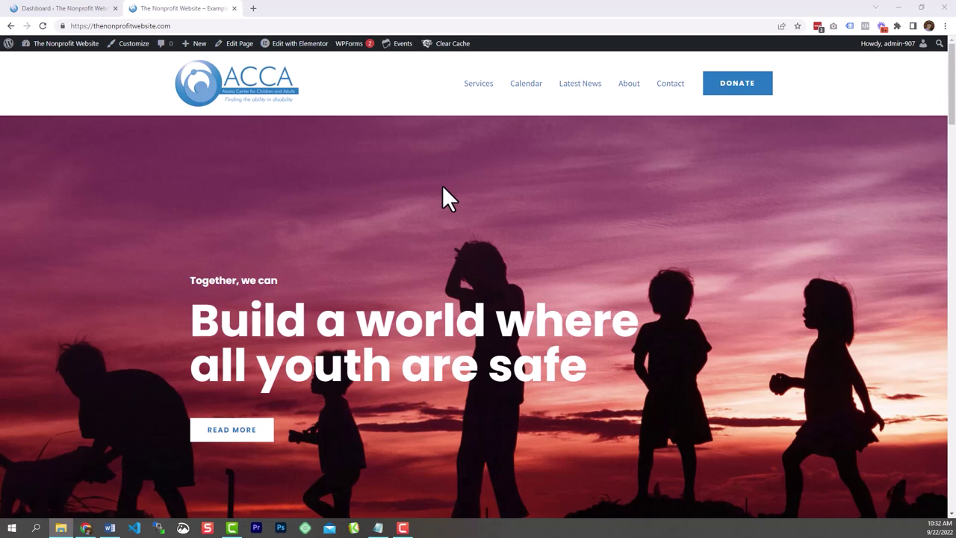
- Go from the site's About page to Dashboard Pages and edit the About page with Elementor
{"action": "left_click", "coordinate": [624, 85]}
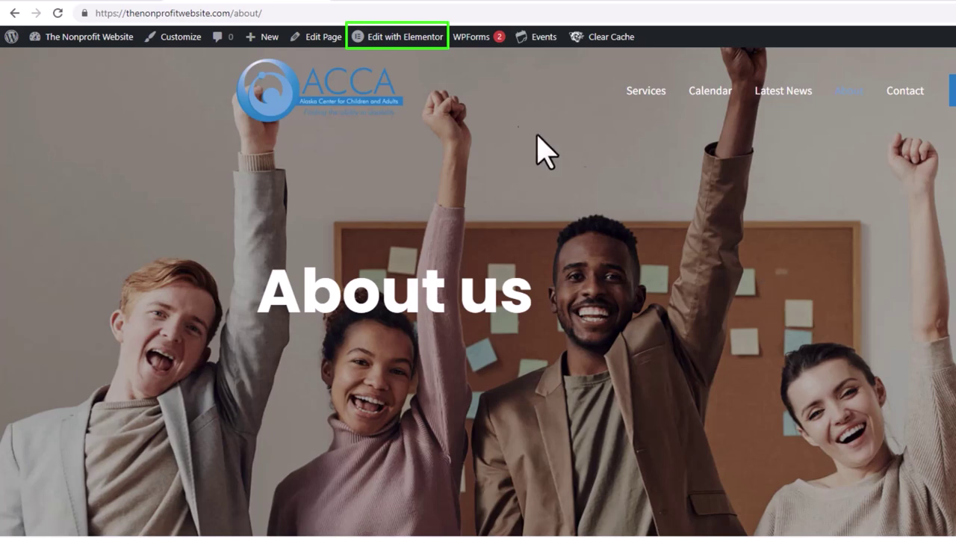
{"action": "mouse_move", "coordinate": [396, 42]}
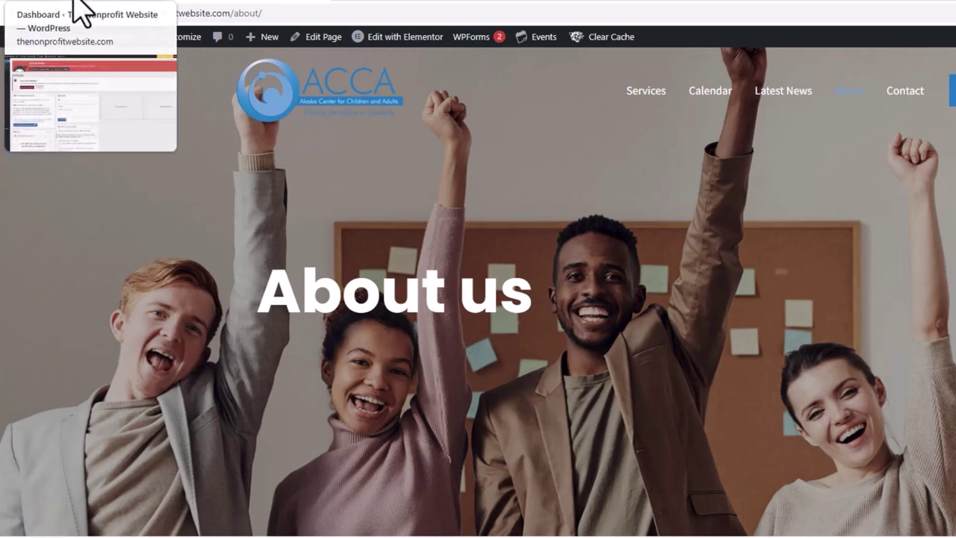
{"action": "left_click", "coordinate": [73, 1]}
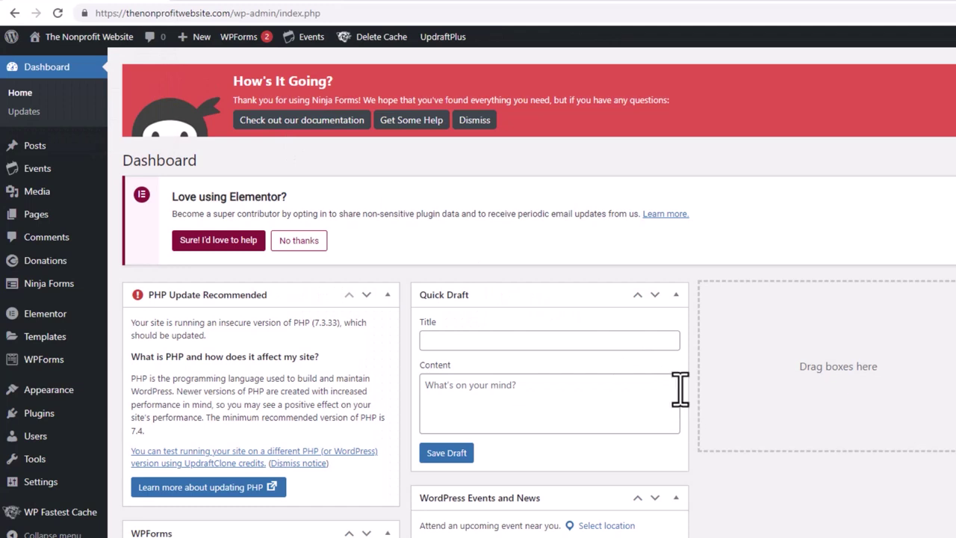
{"action": "left_click", "coordinate": [37, 224]}
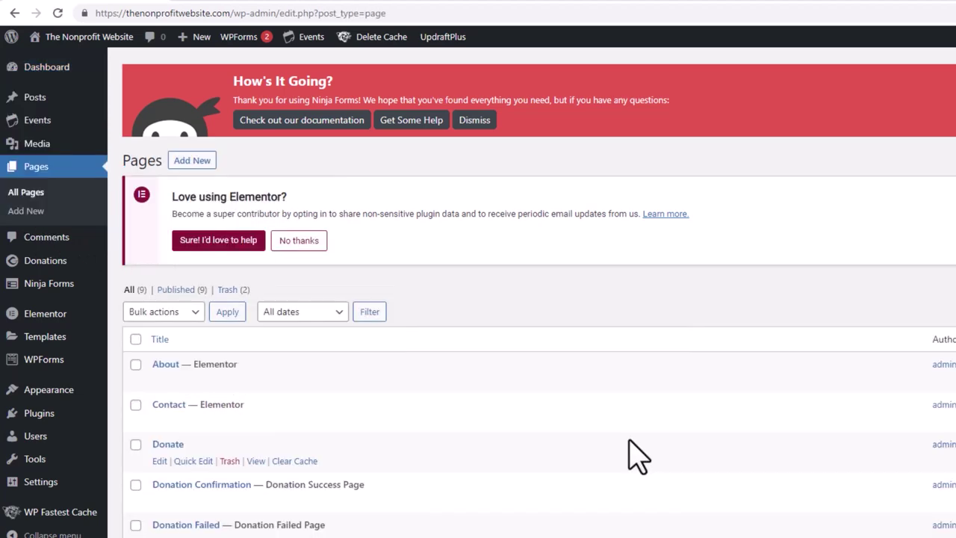
{"action": "scroll", "coordinate": [638, 455], "scroll_direction": "down", "scroll_amount": 2}
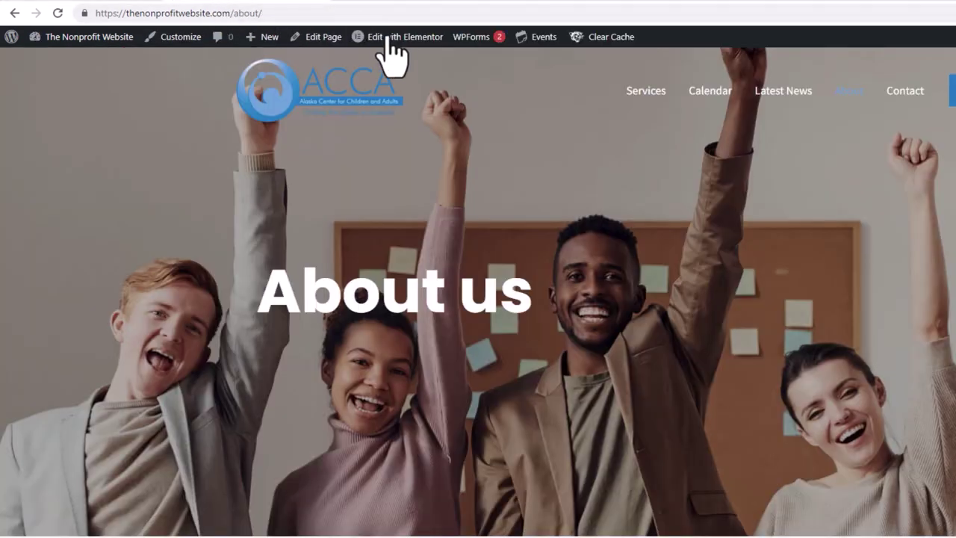
{"action": "left_click", "coordinate": [394, 39]}
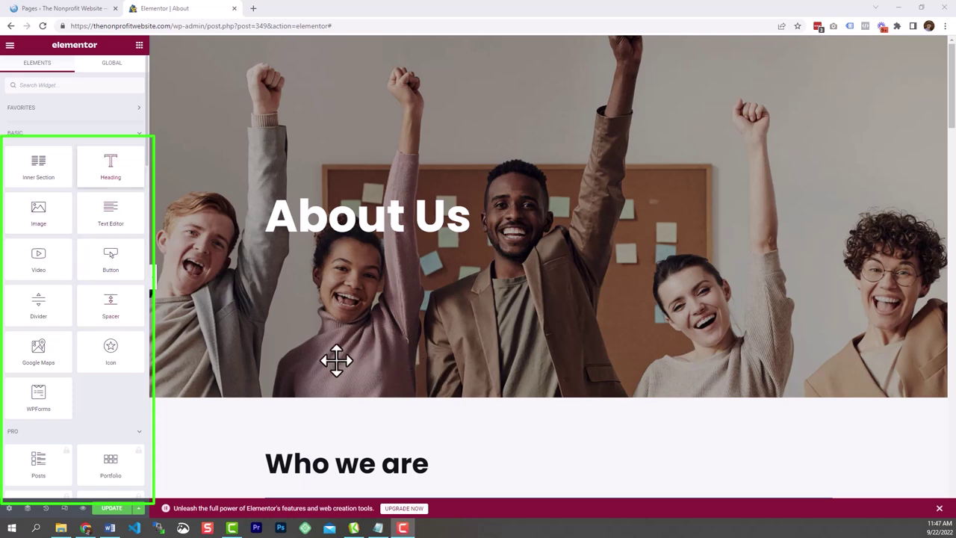
- Drag a Button widget into the hero section just below the About Us heading
{"action": "scroll", "coordinate": [119, 342], "scroll_direction": "down", "scroll_amount": 5}
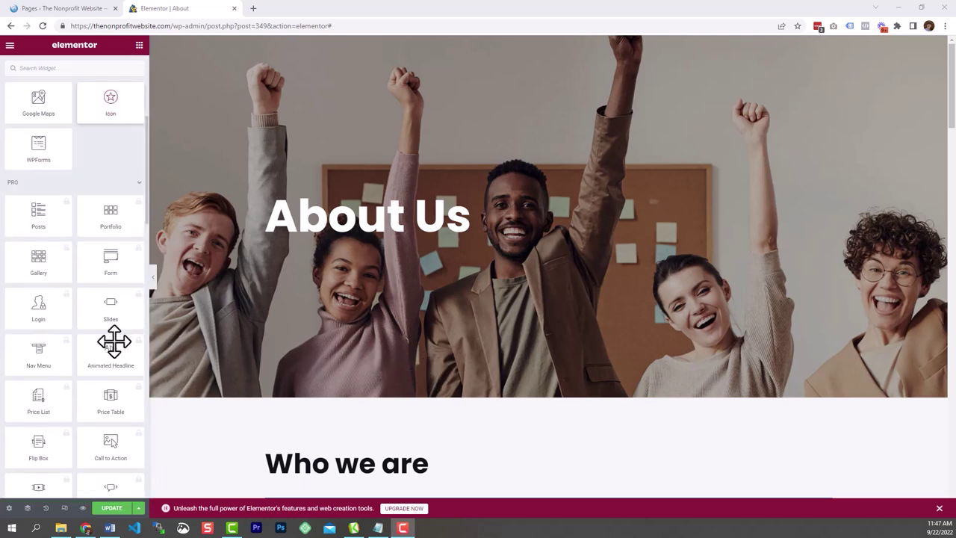
{"action": "scroll", "coordinate": [114, 342], "scroll_direction": "down", "scroll_amount": 10}
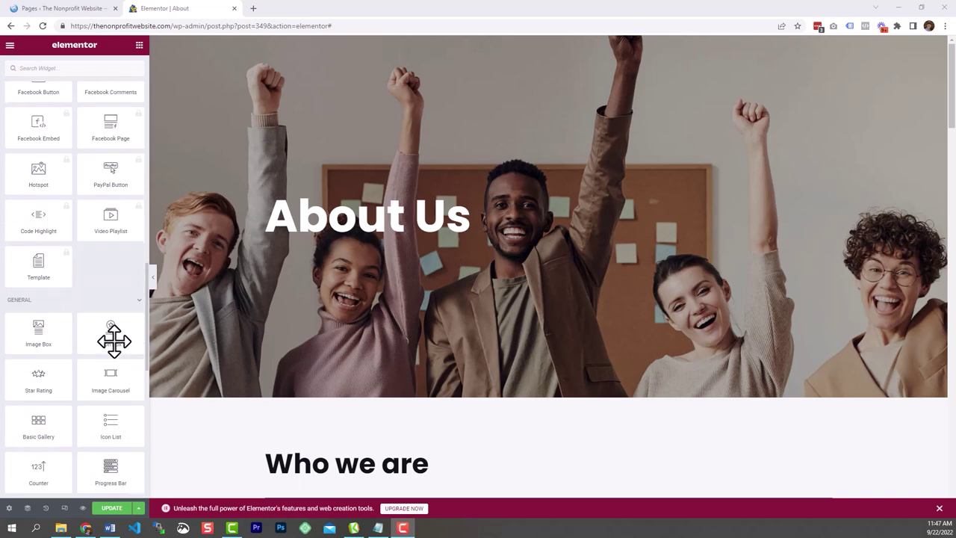
{"action": "scroll", "coordinate": [114, 342], "scroll_direction": "up", "scroll_amount": 15}
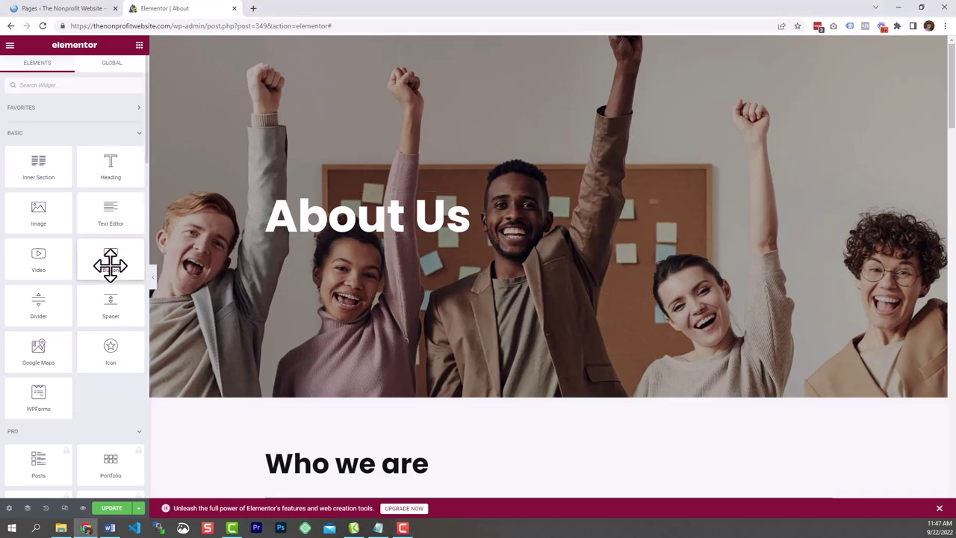
{"action": "left_click_drag", "start_coordinate": [110, 265], "coordinate": [327, 242]}
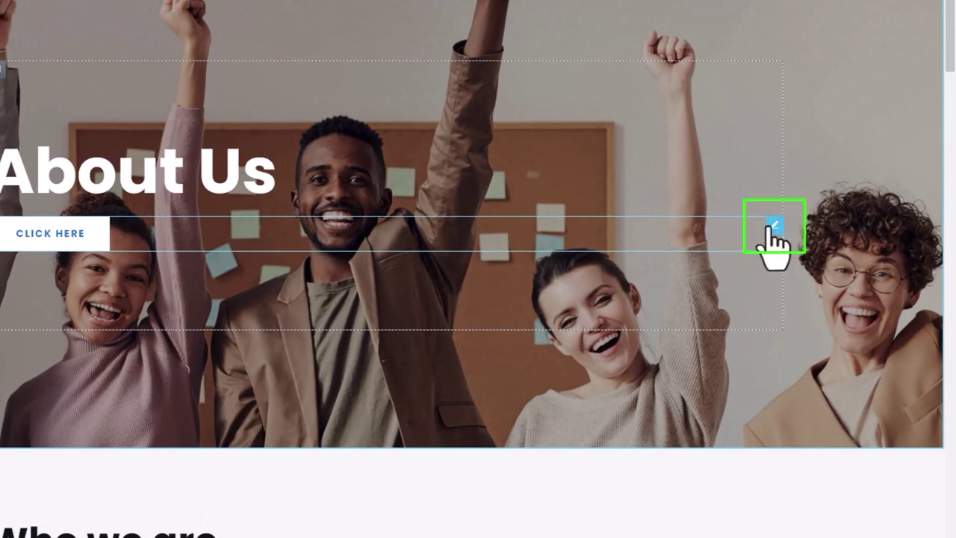
- Delete the CLICK HERE button, then review the page's sections down to Our numbers that speak
{"action": "right_click", "coordinate": [774, 238]}
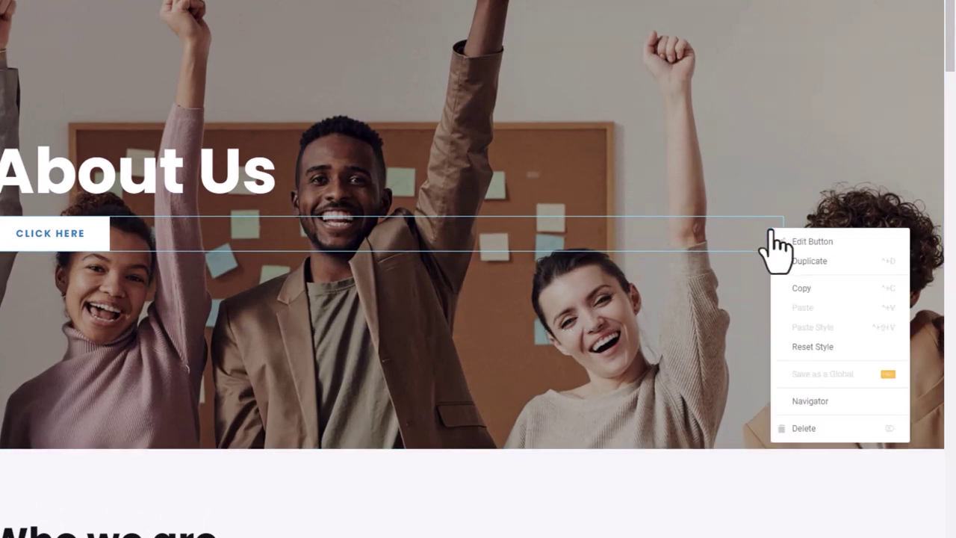
{"action": "left_click", "coordinate": [765, 430]}
{"action": "scroll", "coordinate": [344, 321], "scroll_direction": "down", "scroll_amount": 3}
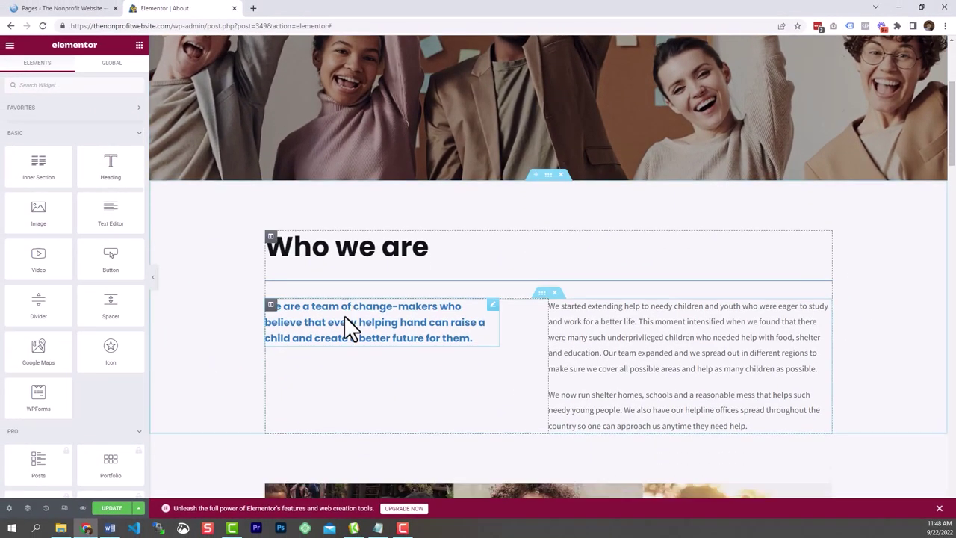
{"action": "scroll", "coordinate": [343, 321], "scroll_direction": "down", "scroll_amount": 1}
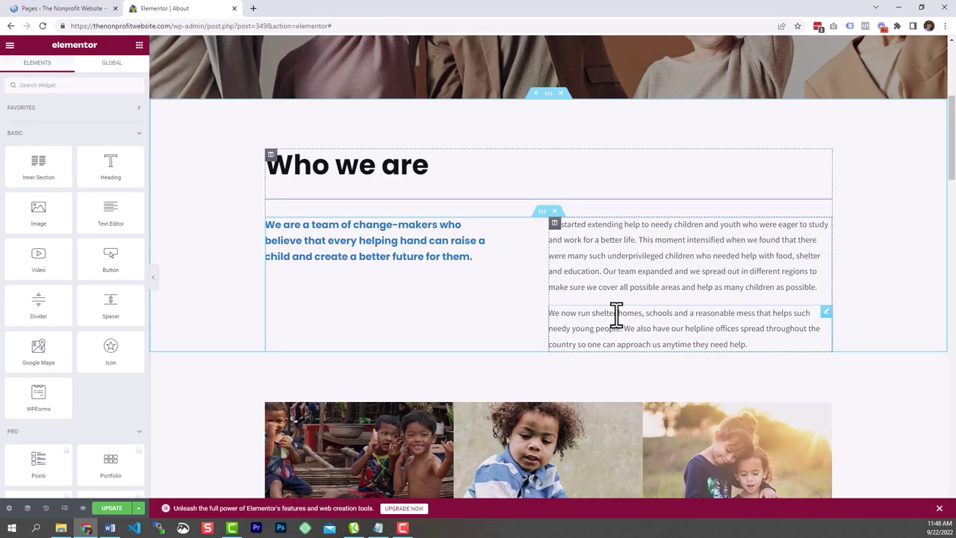
{"action": "scroll", "coordinate": [616, 314], "scroll_direction": "down", "scroll_amount": 7}
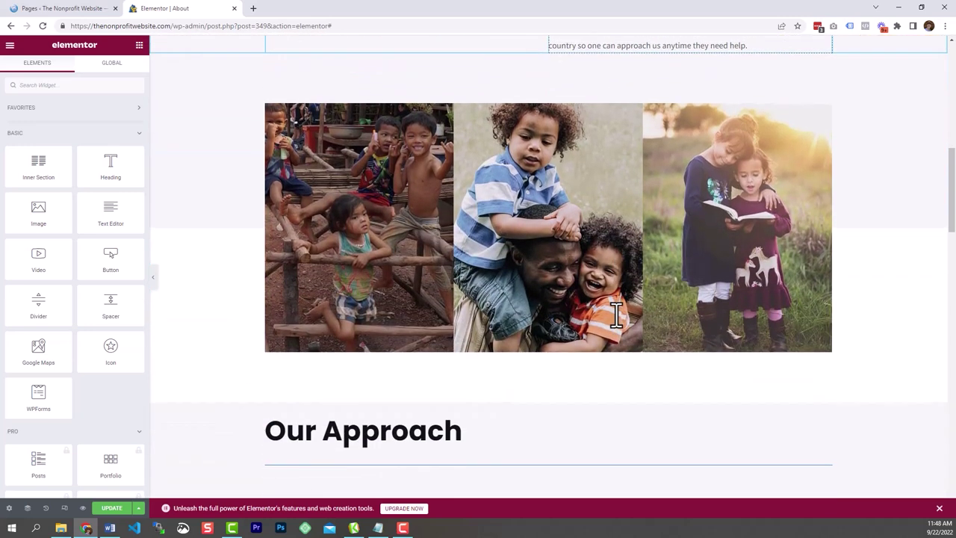
{"action": "scroll", "coordinate": [616, 314], "scroll_direction": "down", "scroll_amount": 3}
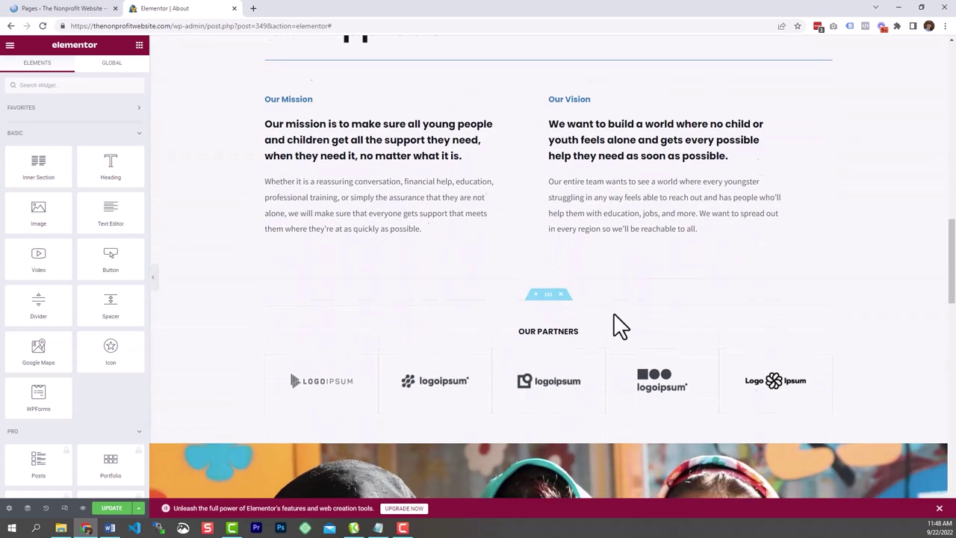
{"action": "scroll", "coordinate": [613, 312], "scroll_direction": "down", "scroll_amount": 4}
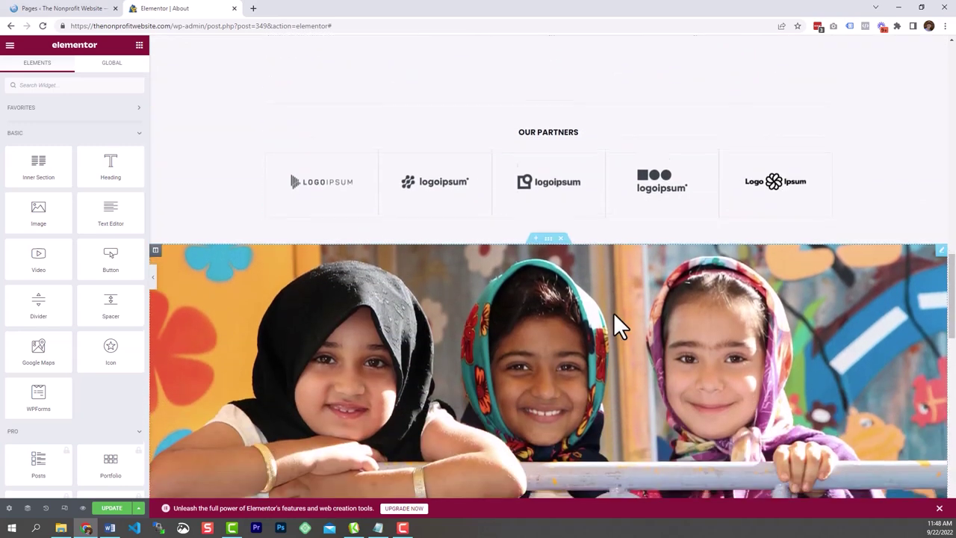
{"action": "scroll", "coordinate": [613, 312], "scroll_direction": "down", "scroll_amount": 3}
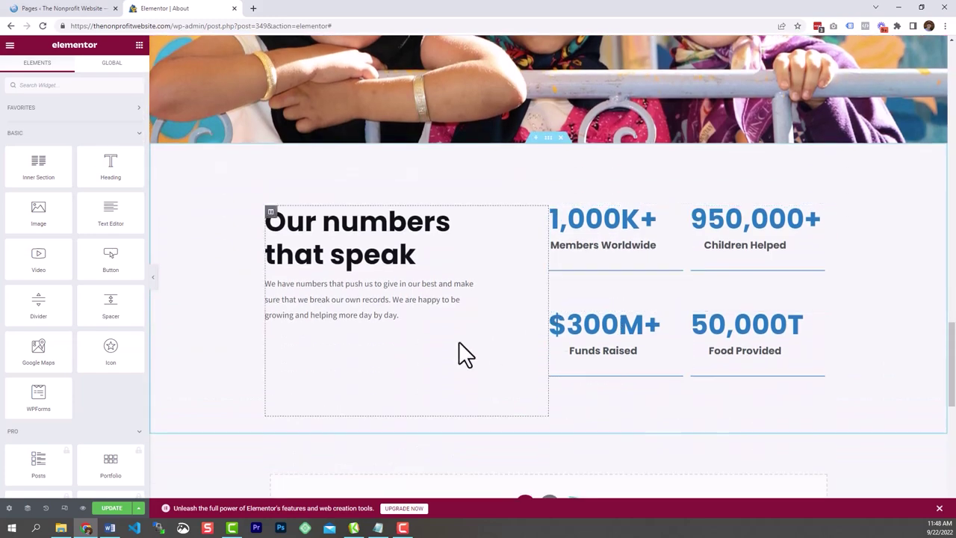
{"action": "scroll", "coordinate": [459, 341], "scroll_direction": "up", "scroll_amount": 6}
{"action": "scroll", "coordinate": [459, 341], "scroll_direction": "up", "scroll_amount": 12}
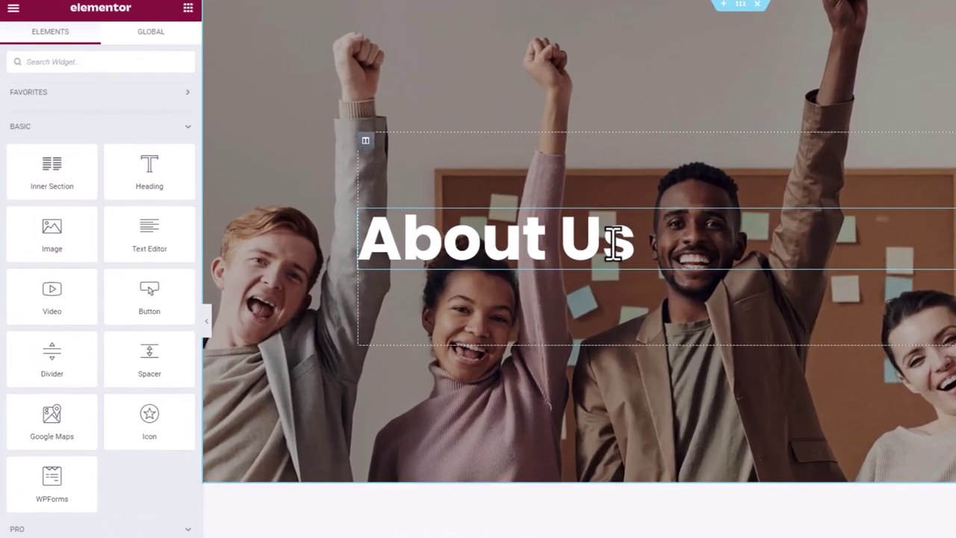
- Try replacing the hero heading's Title text with 'Who We Are'
{"action": "left_click", "coordinate": [455, 220]}
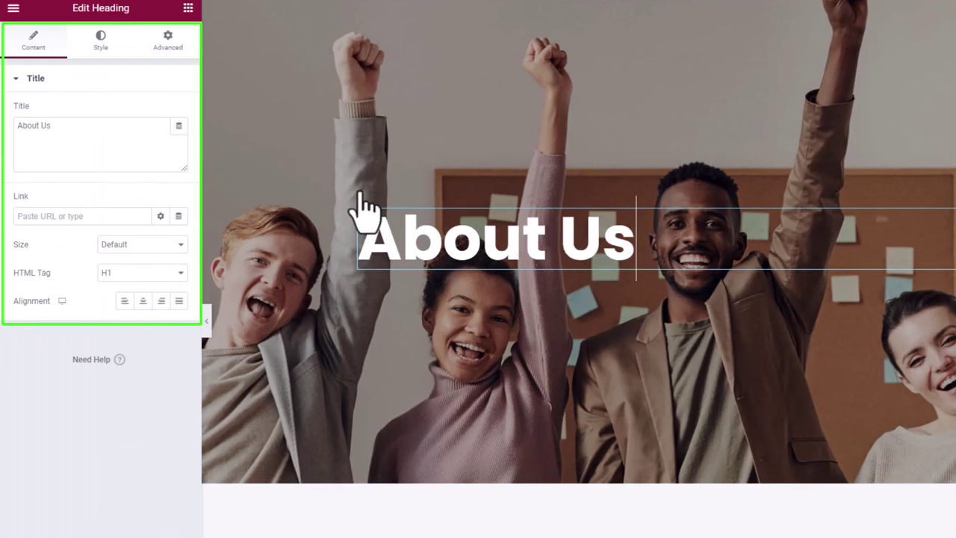
{"action": "left_click_drag", "start_coordinate": [56, 127], "coordinate": [11, 145]}
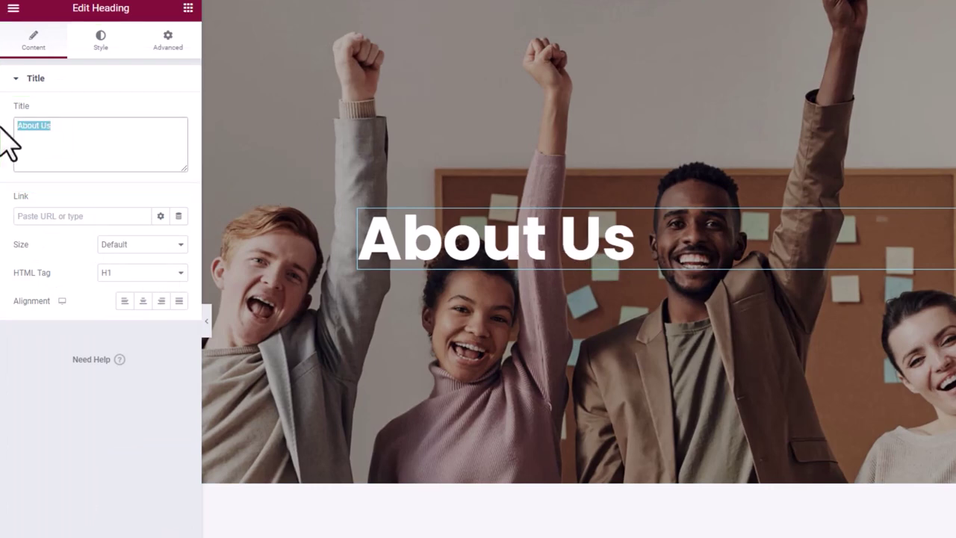
{"action": "type", "text": "Who We Are"}
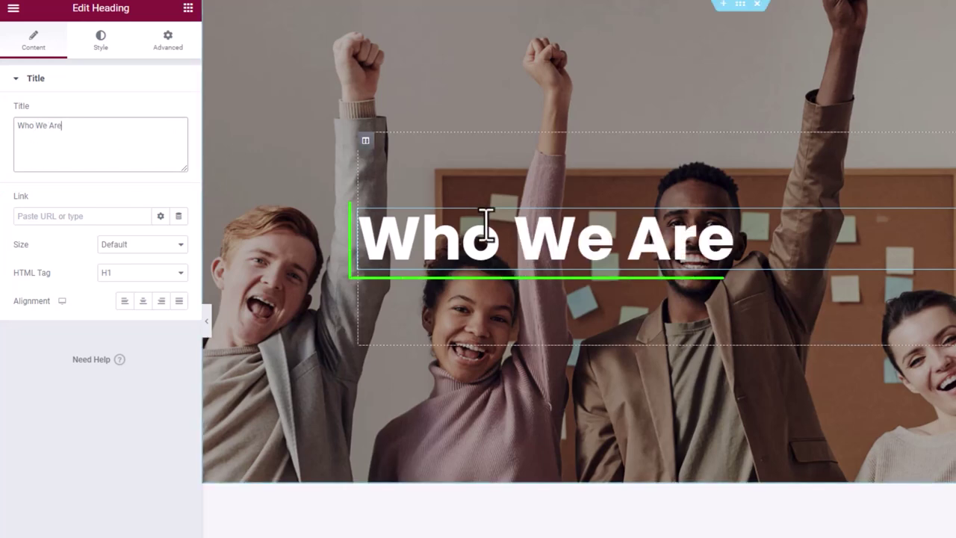
- Retype the hero heading inline back to 'About Us' and scroll to the Who we are section
{"action": "left_click_drag", "start_coordinate": [506, 239], "coordinate": [386, 243]}
{"action": "type", "text": "Ab"}
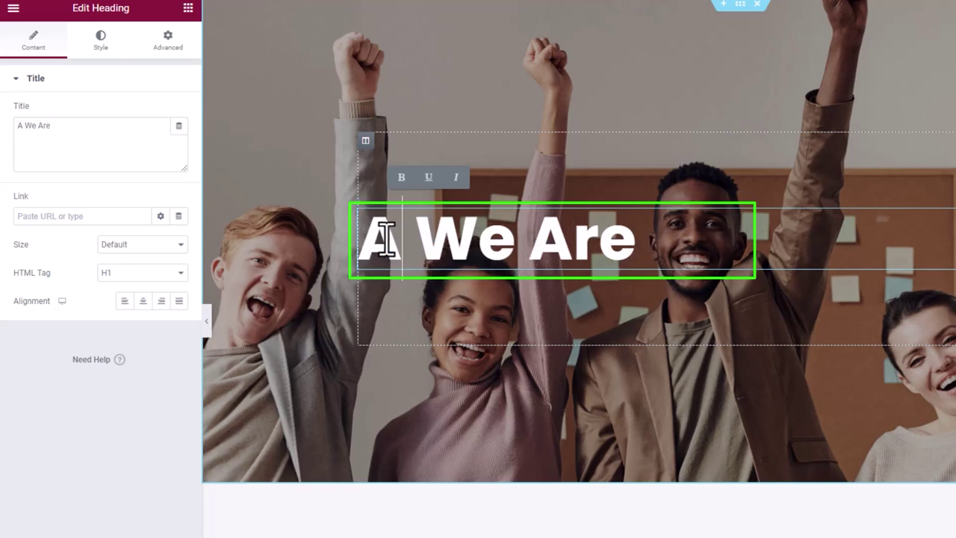
{"action": "type", "text": "out"}
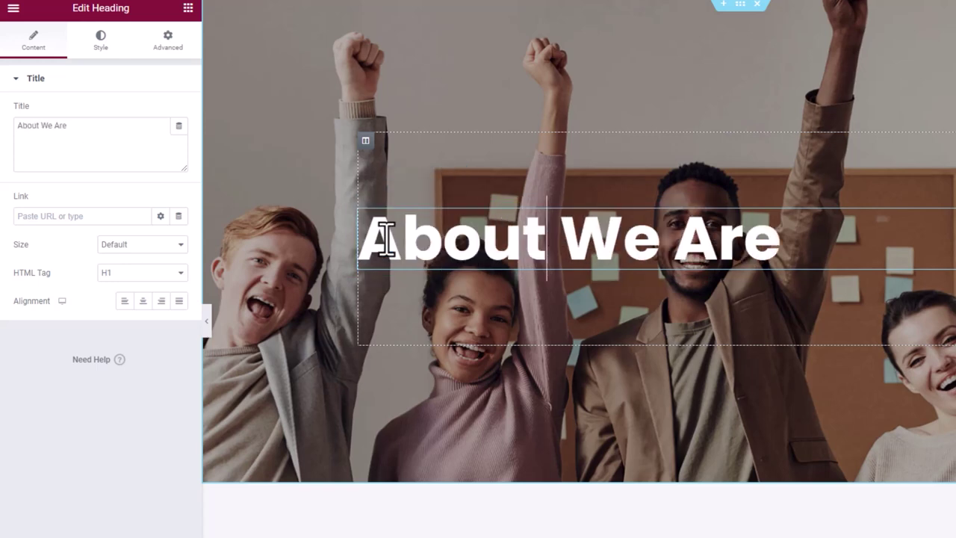
{"action": "key", "text": "shift+End"}
{"action": "type", "text": "US"}
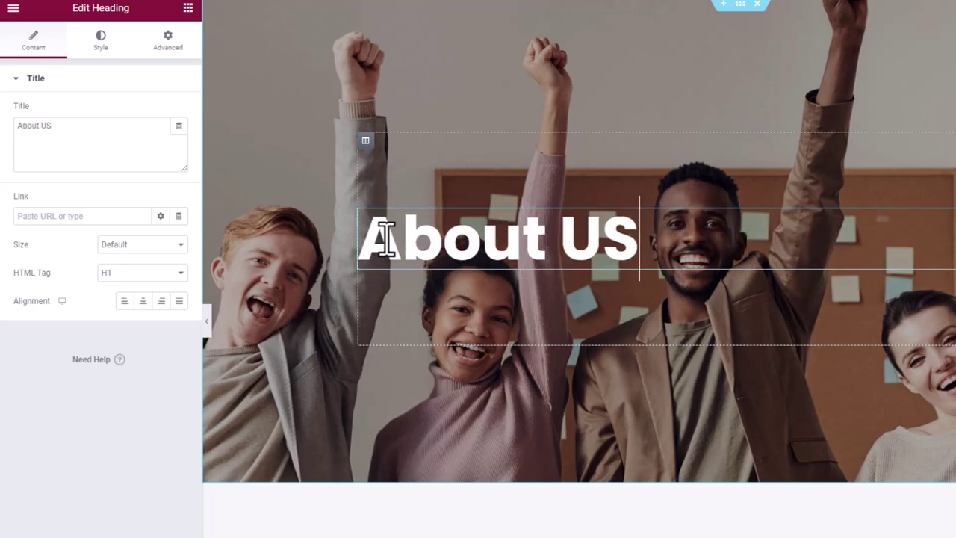
{"action": "key", "text": "BackSpace"}
{"action": "type", "text": "s"}
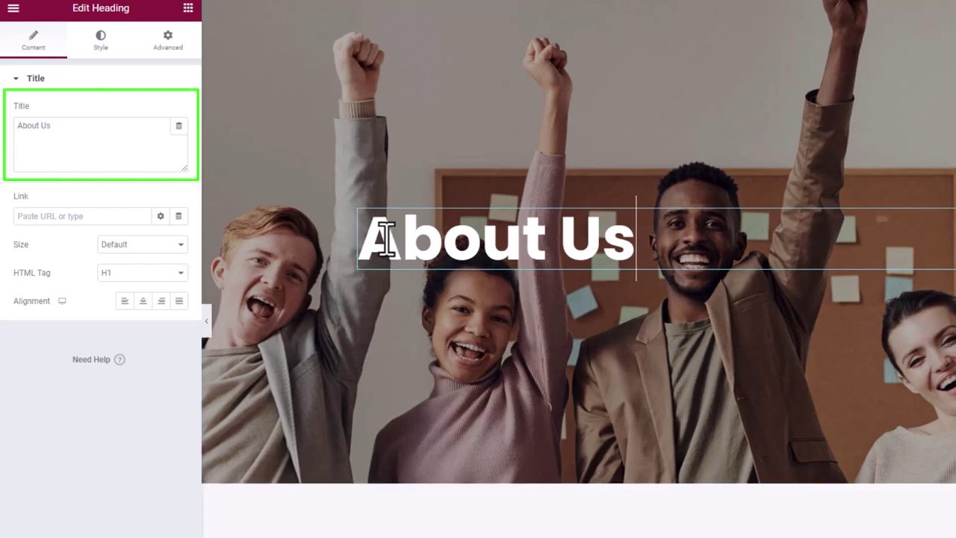
{"action": "left_click", "coordinate": [65, 138]}
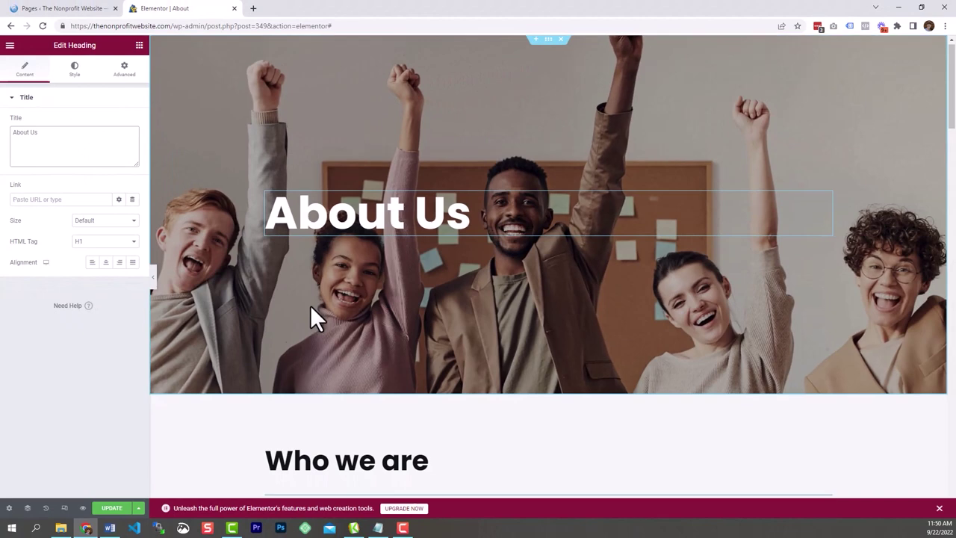
{"action": "scroll", "coordinate": [420, 360], "scroll_direction": "down", "scroll_amount": 4}
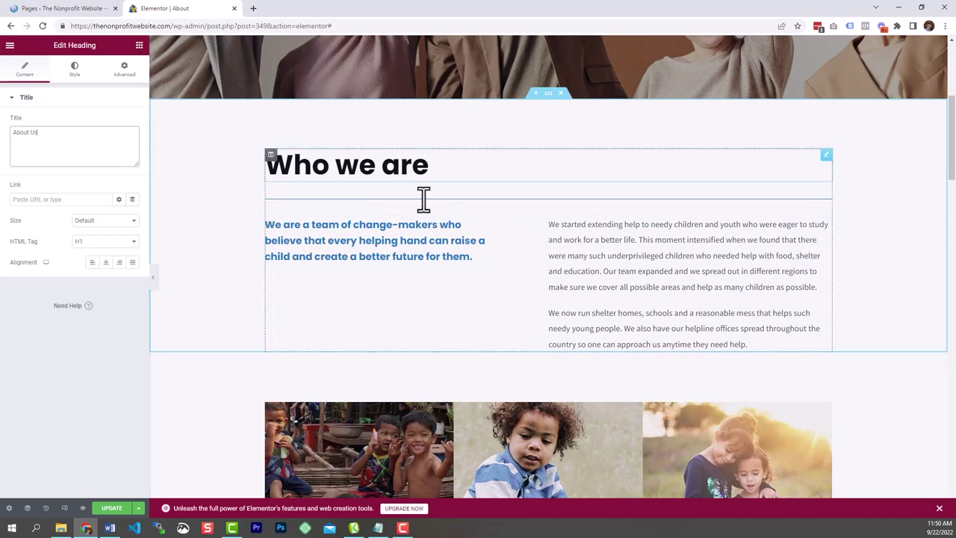
- Capitalise the section heading so it reads 'Who We Are'
{"action": "left_click", "coordinate": [361, 168]}
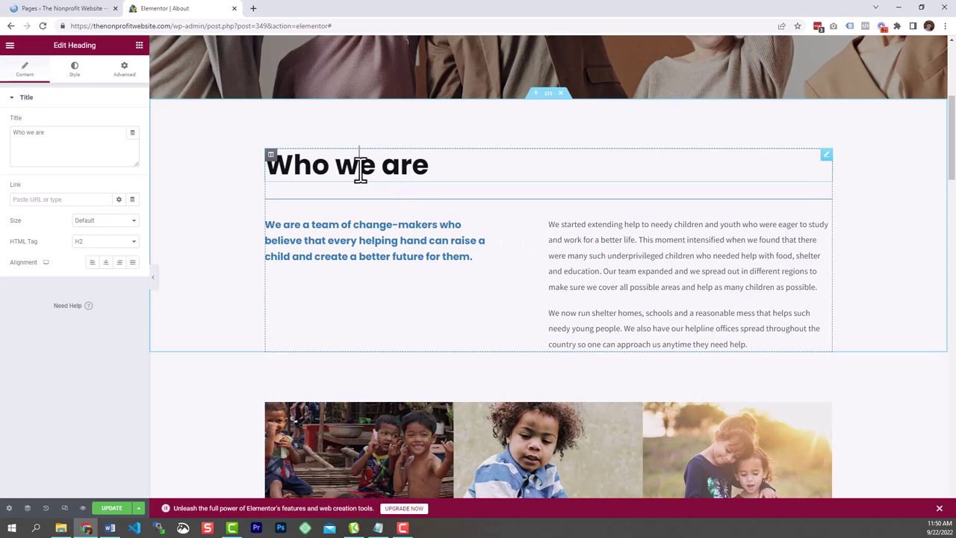
{"action": "key", "text": "BackSpace"}
{"action": "type", "text": "W"}
{"action": "left_click", "coordinate": [408, 170]}
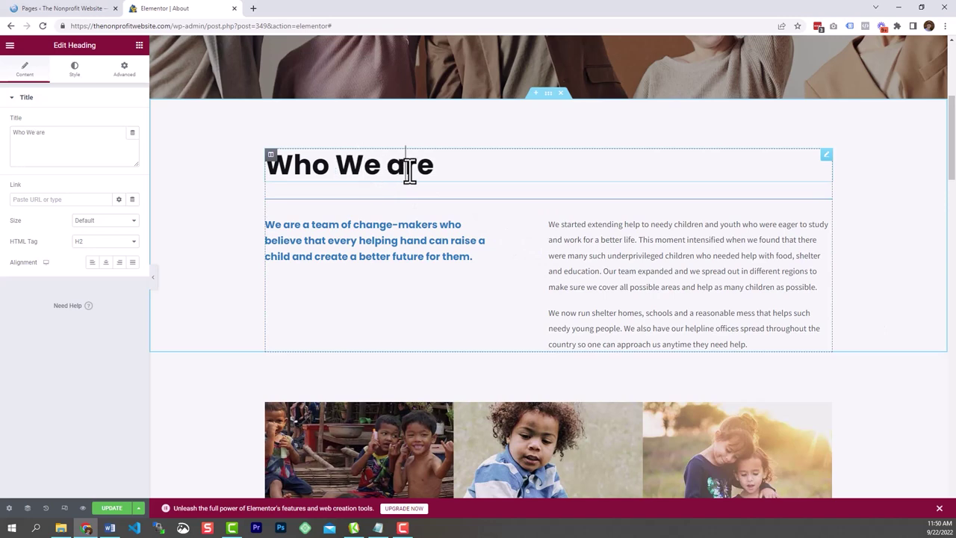
{"action": "key", "text": "BackSpace"}
{"action": "type", "text": "A"}
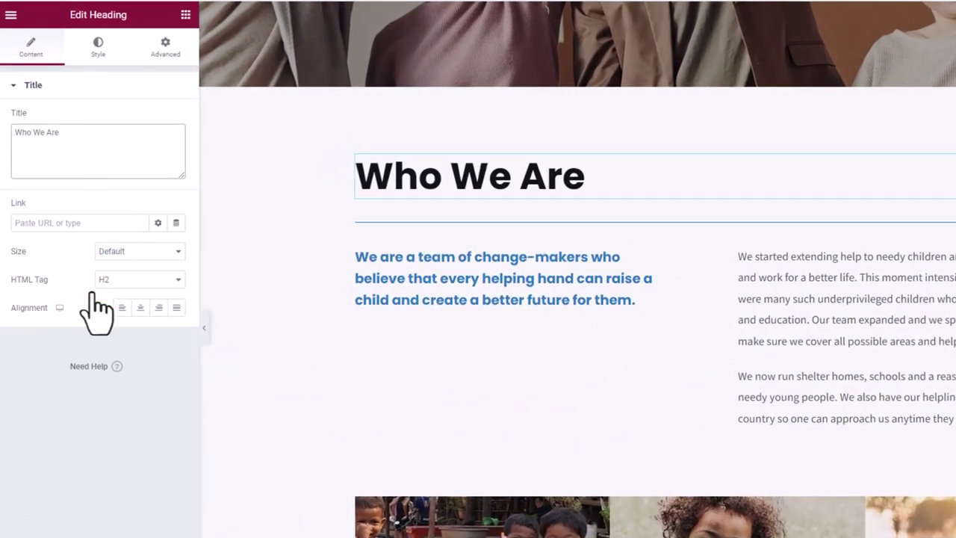
- Keep the Who We Are heading's HTML tag at H2
{"action": "left_click", "coordinate": [129, 282]}
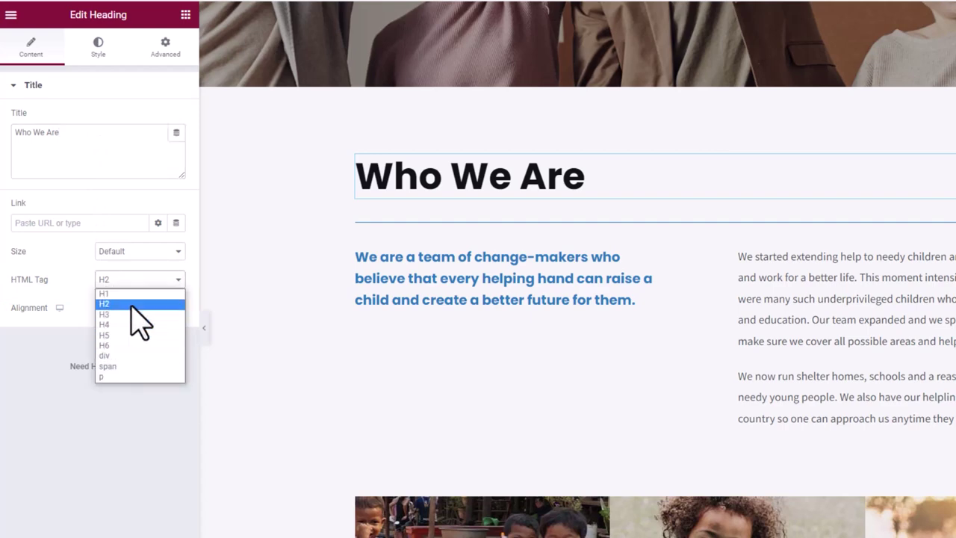
{"action": "left_click", "coordinate": [131, 304]}
{"action": "scroll", "coordinate": [293, 373], "scroll_direction": "up", "scroll_amount": 5}
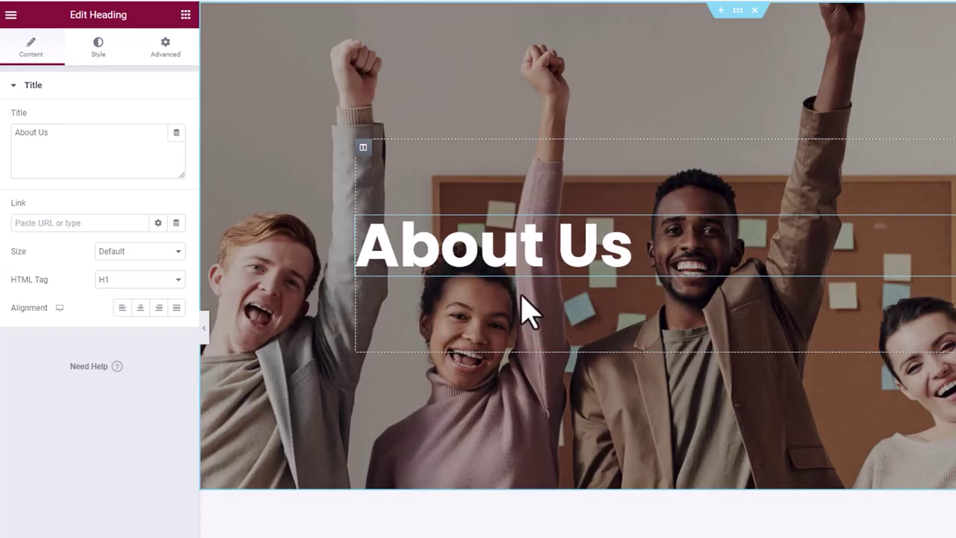
{"action": "scroll", "coordinate": [528, 310], "scroll_direction": "down", "scroll_amount": 5}
- Copy the 'WHAT IS ACCA?' heading from the Word document placed beside the page
{"action": "left_click", "coordinate": [470, 253]}
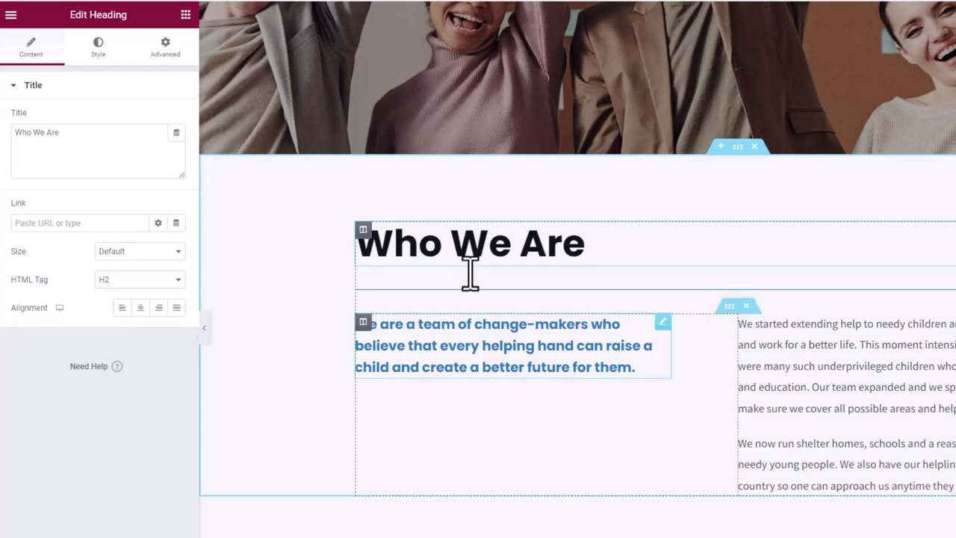
{"action": "left_click", "coordinate": [449, 357]}
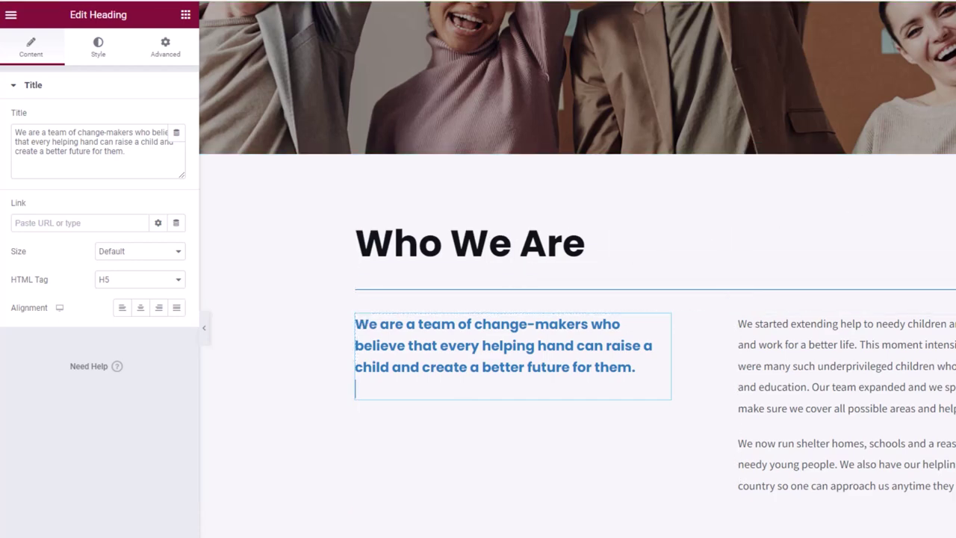
{"action": "left_click_drag", "start_coordinate": [955, 3], "coordinate": [781, 3]}
{"action": "scroll", "coordinate": [497, 230], "scroll_direction": "down", "scroll_amount": 3}
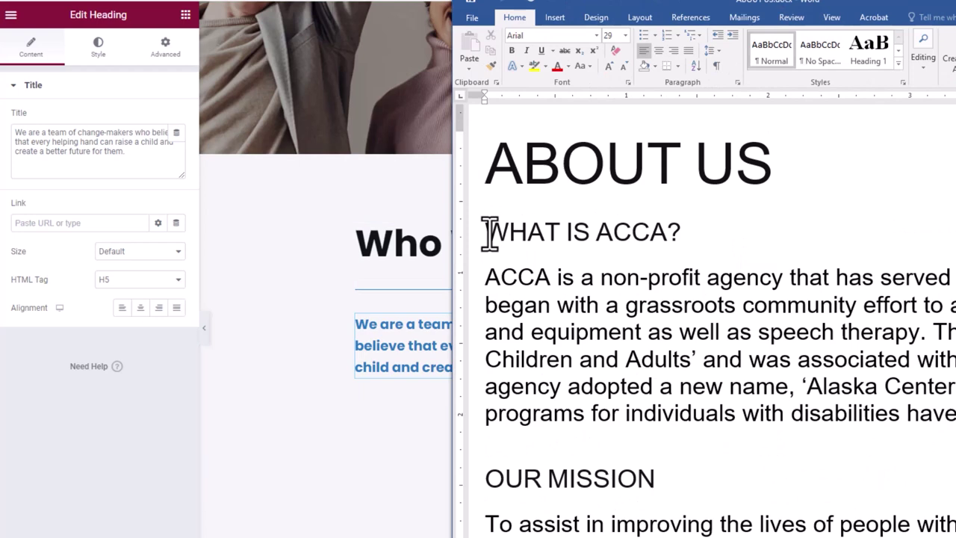
{"action": "left_click_drag", "start_coordinate": [490, 235], "coordinate": [687, 241]}
{"action": "key", "text": "ctrl+c"}
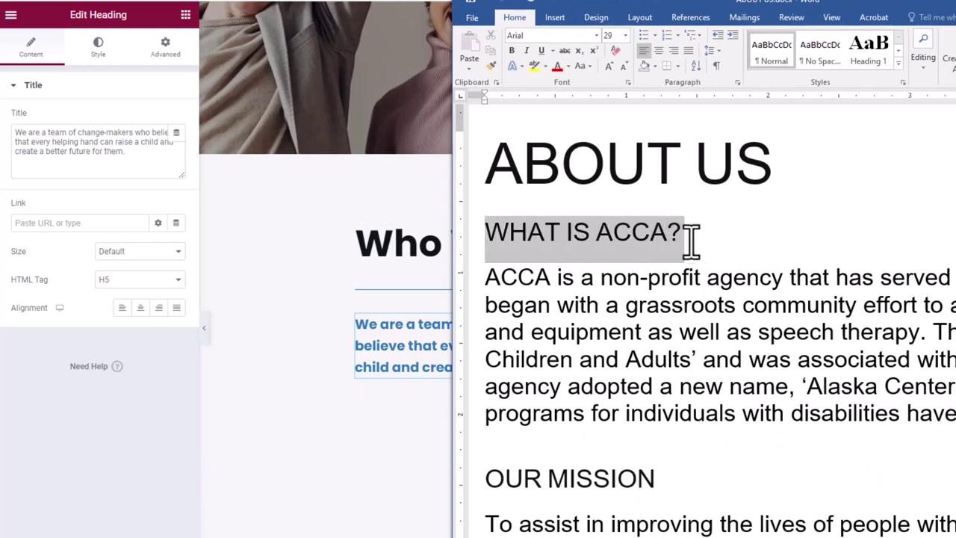
{"action": "left_click", "coordinate": [688, 241]}
- Paste 'WHAT IS ACCA?' over the Who We Are heading's title text
{"action": "left_click", "coordinate": [89, 168]}
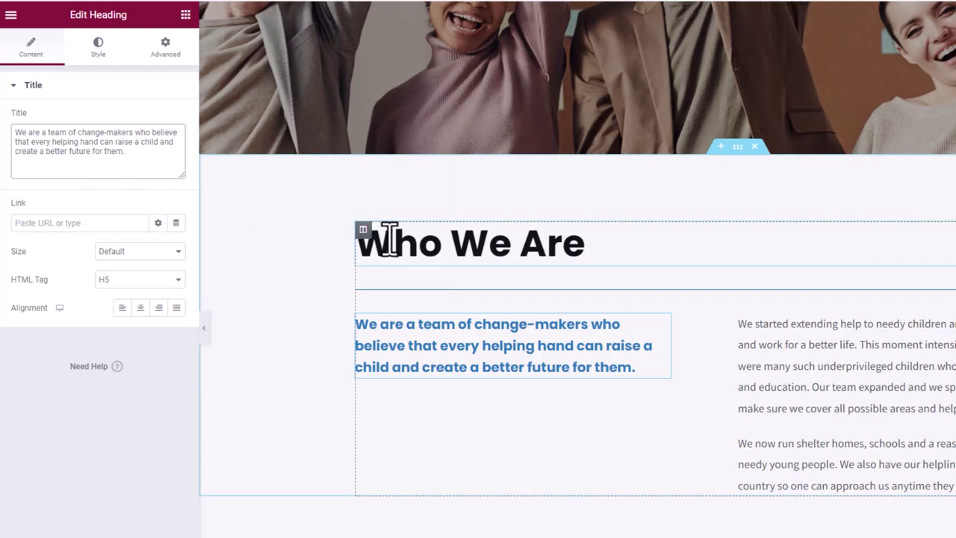
{"action": "left_click", "coordinate": [362, 228]}
{"action": "left_click_drag", "start_coordinate": [117, 175], "coordinate": [16, 138]}
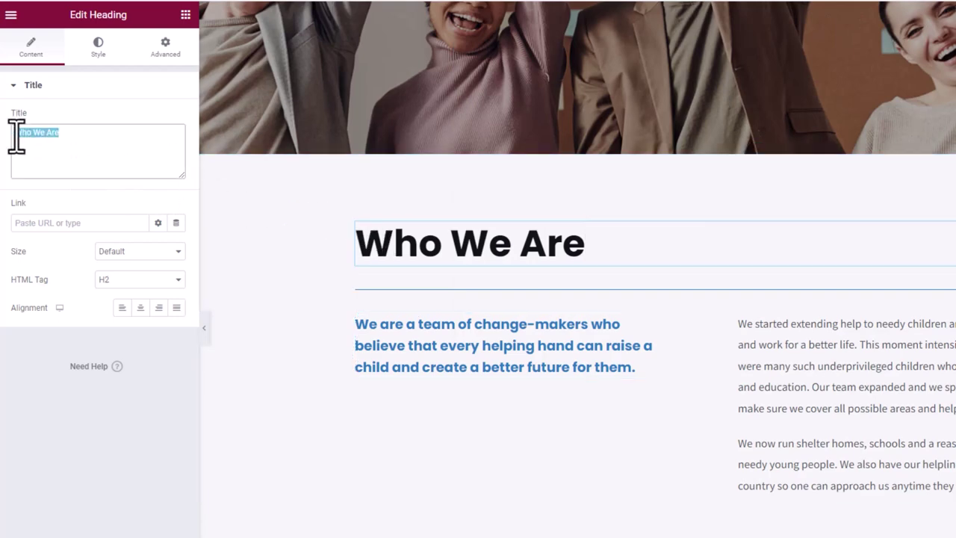
{"action": "key", "text": "ctrl+v"}
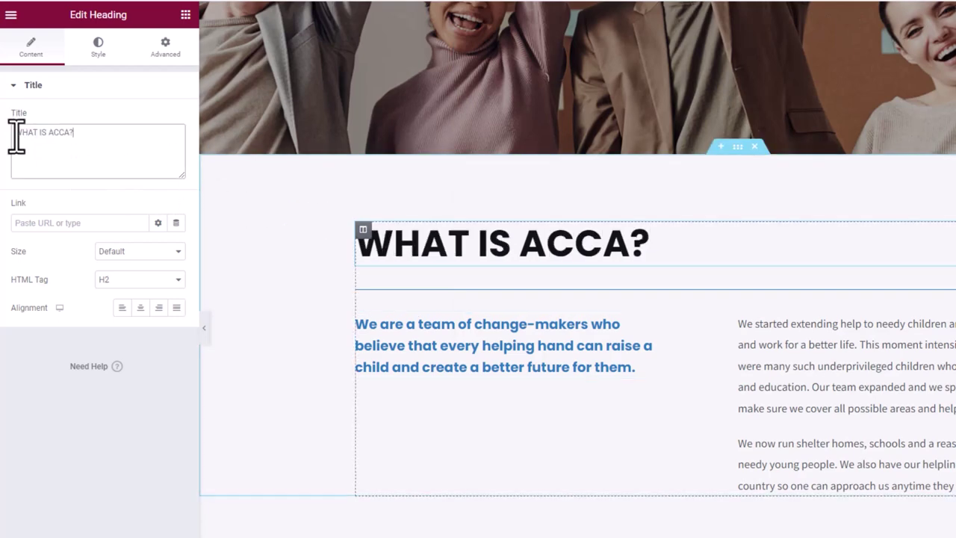
{"action": "left_click", "coordinate": [468, 242]}
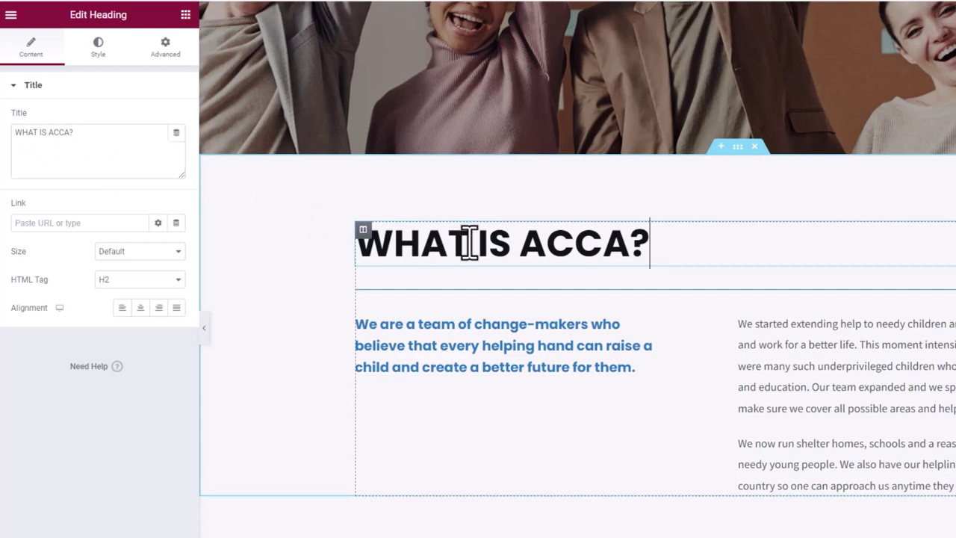
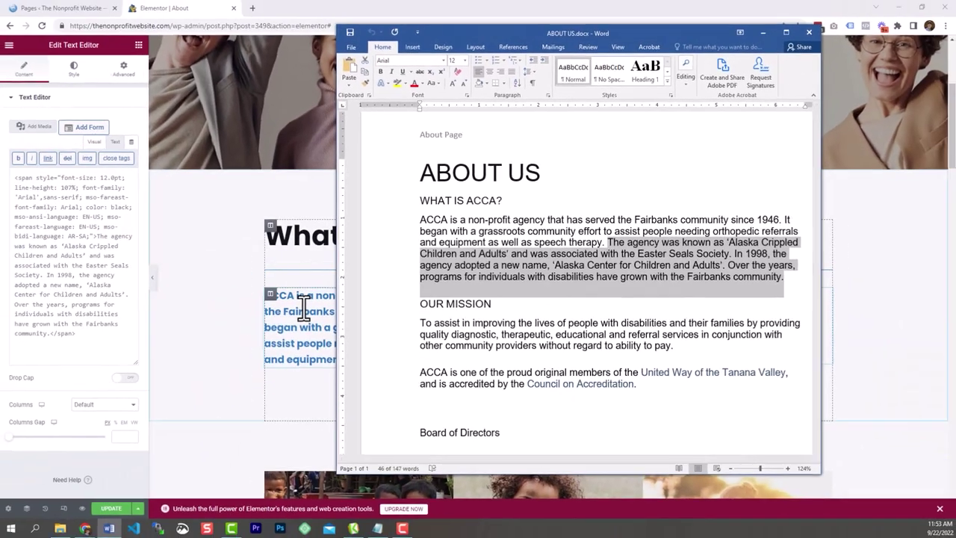
- Show the right-hand agency-history paragraph's HTML source and its Word 12.0pt Arial span styling
{"action": "left_click", "coordinate": [117, 378]}
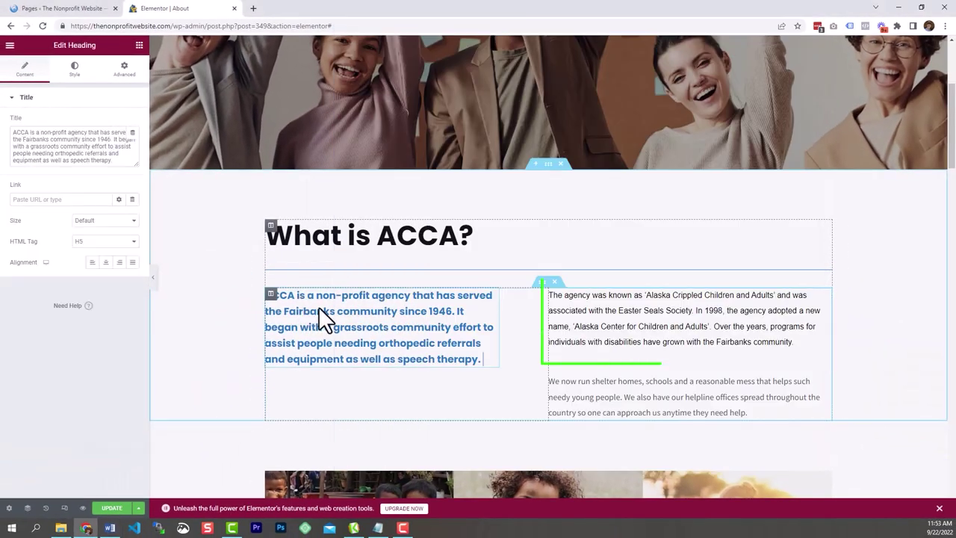
{"action": "left_click", "coordinate": [585, 323]}
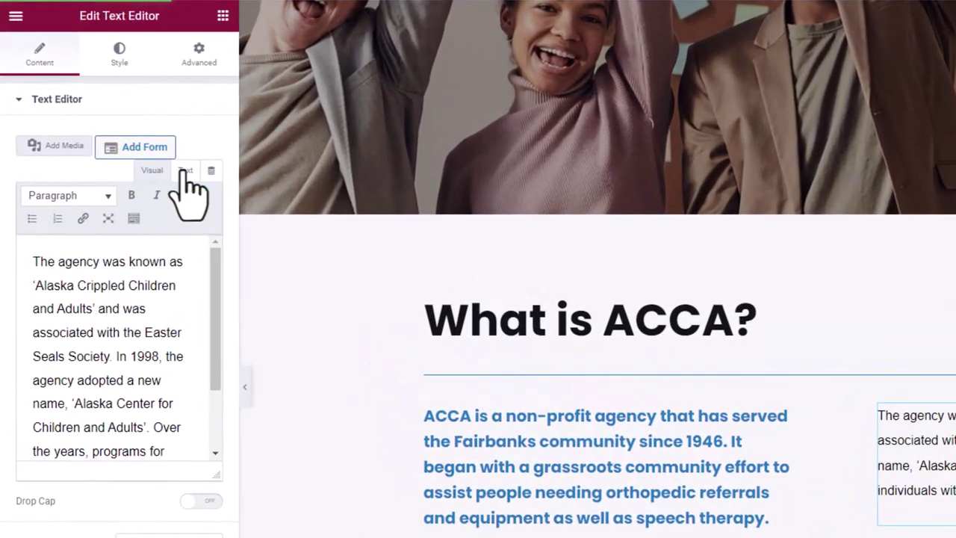
{"action": "left_click", "coordinate": [186, 171]}
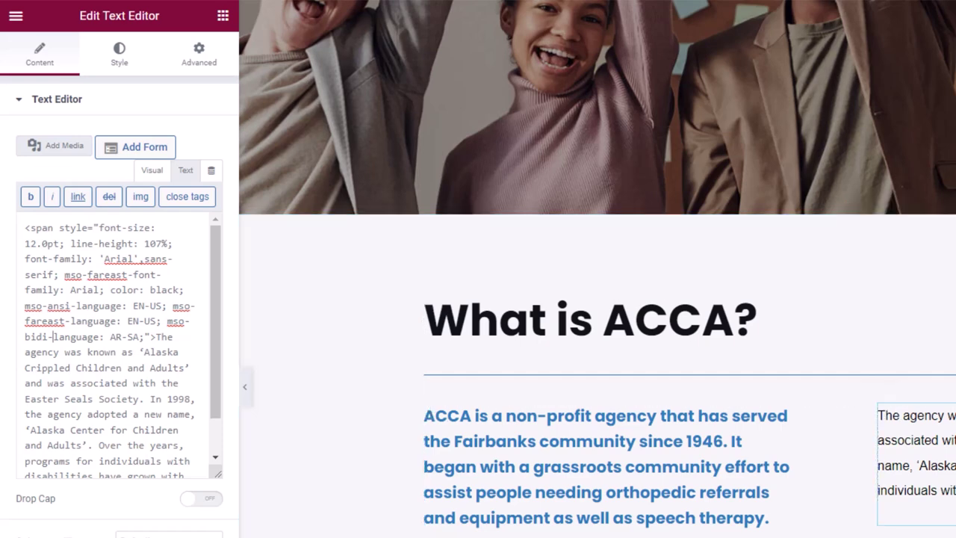
- Copy the agency-history sentences from Word and paste them over the paragraph's styled HTML
{"action": "right_click", "coordinate": [820, 367]}
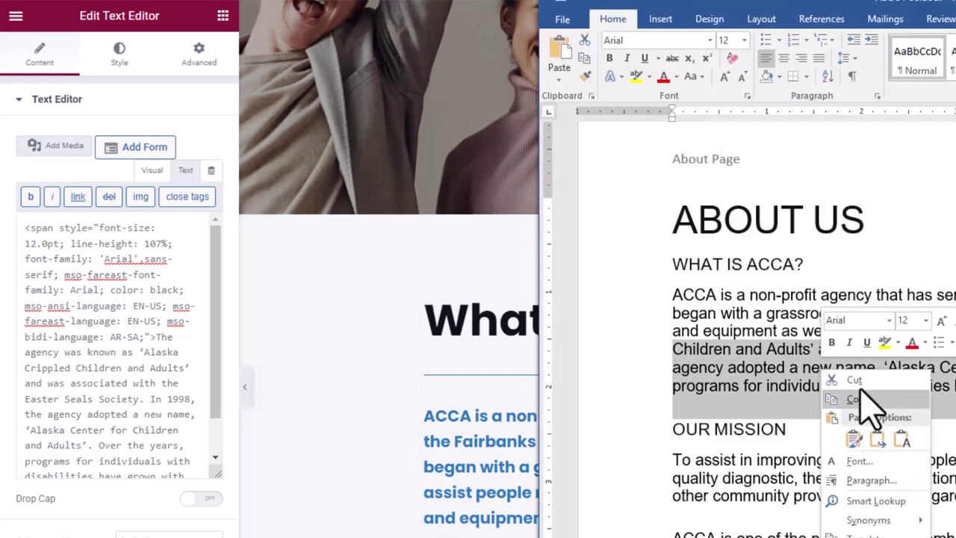
{"action": "left_click", "coordinate": [867, 396]}
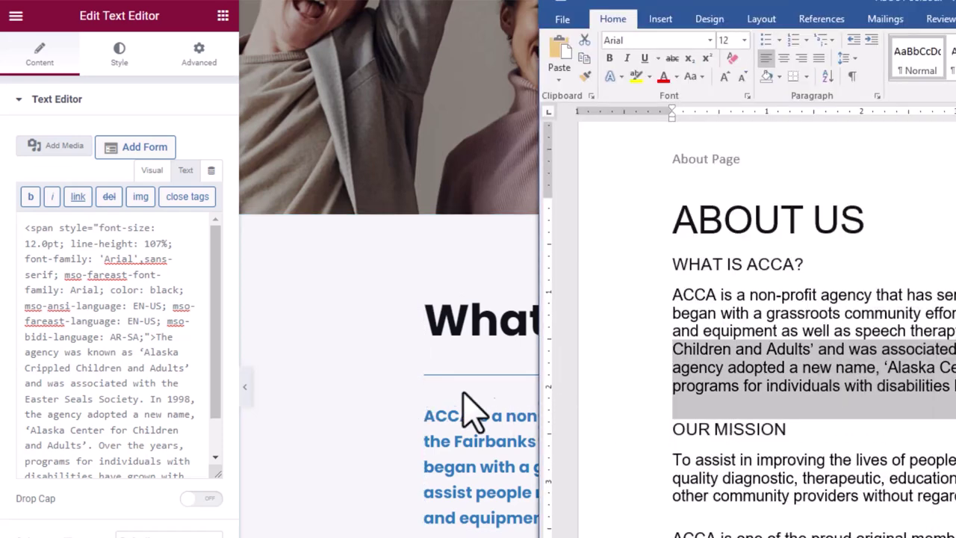
{"action": "left_click", "coordinate": [122, 321]}
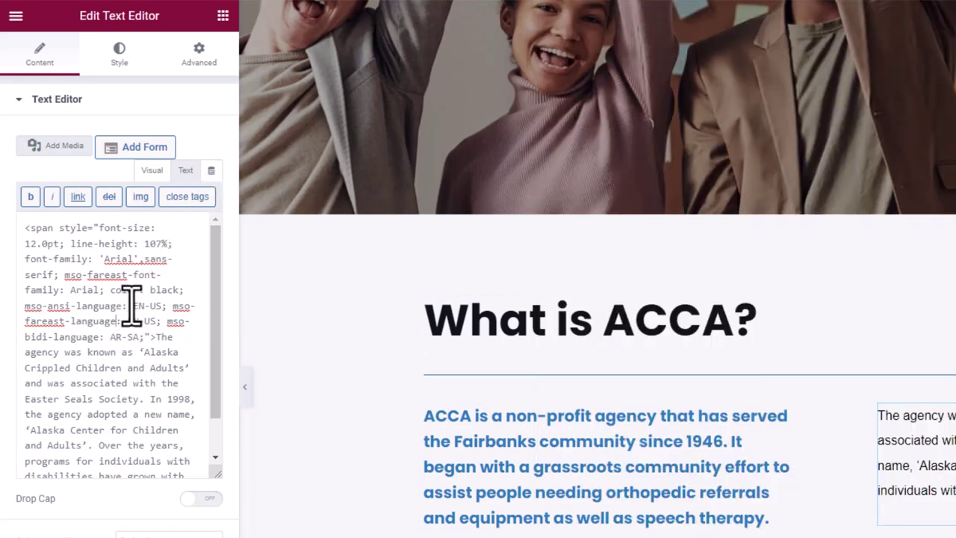
{"action": "key", "text": "ctrl+a"}
{"action": "key", "text": "BackSpace"}
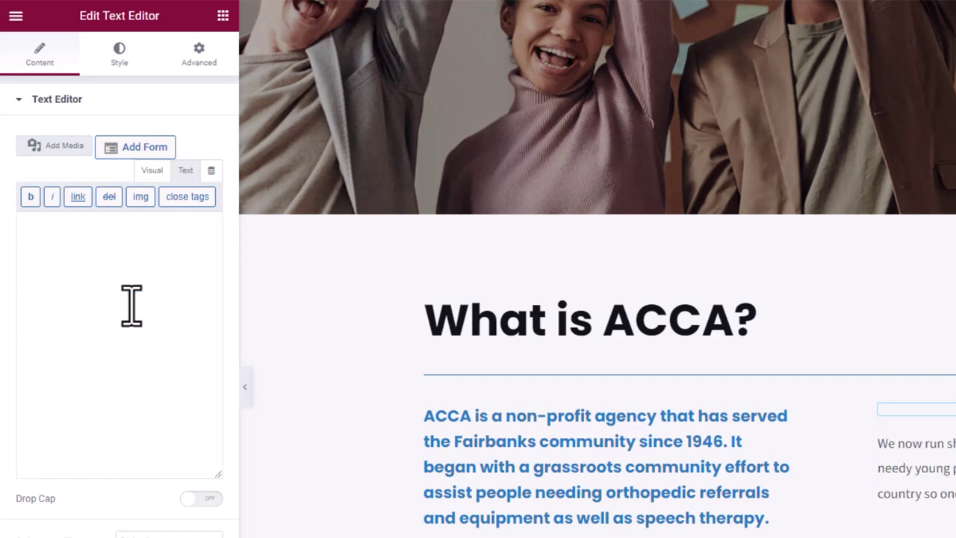
{"action": "key", "text": "ctrl+v"}
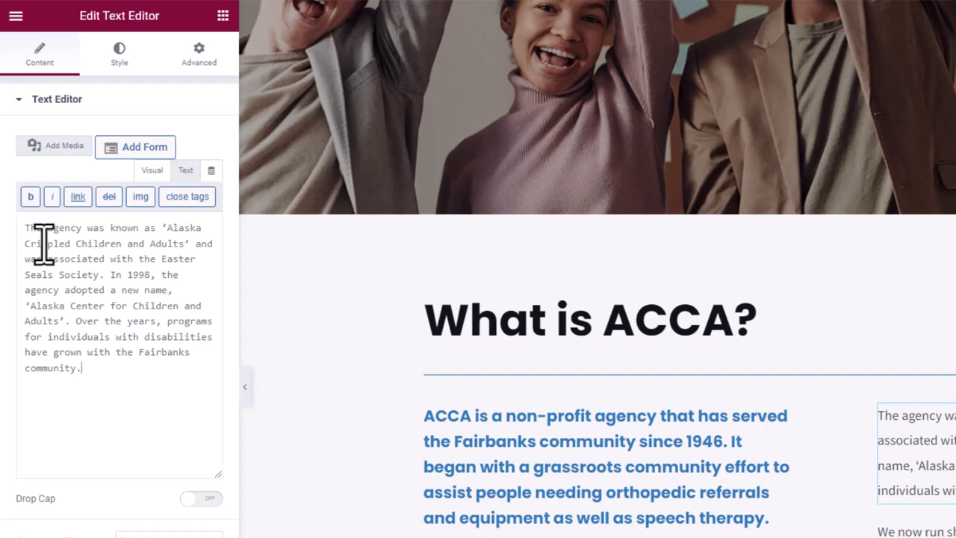
- Check the plain paragraph in the Visual view, selecting its opening word 'The', then return to HTML
{"action": "left_click", "coordinate": [152, 170]}
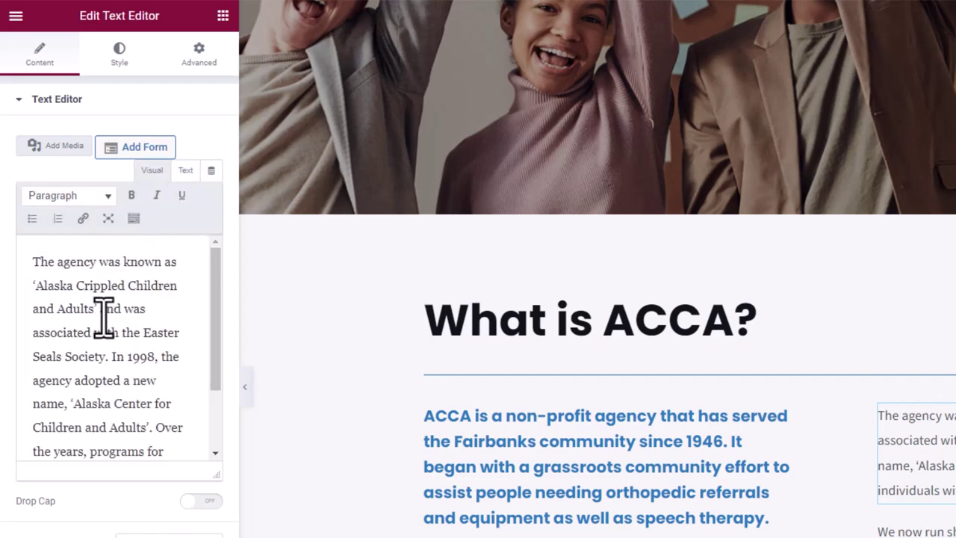
{"action": "left_click", "coordinate": [55, 262]}
{"action": "left_click_drag", "start_coordinate": [54, 262], "coordinate": [33, 262]}
{"action": "left_click", "coordinate": [185, 172]}
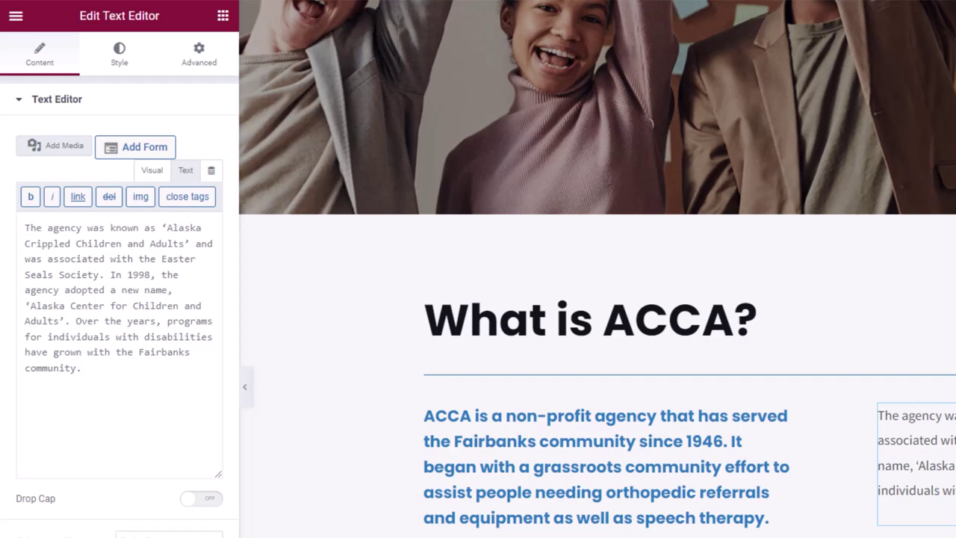
{"action": "key", "text": "alt+Tab"}
{"action": "left_click", "coordinate": [129, 352]}
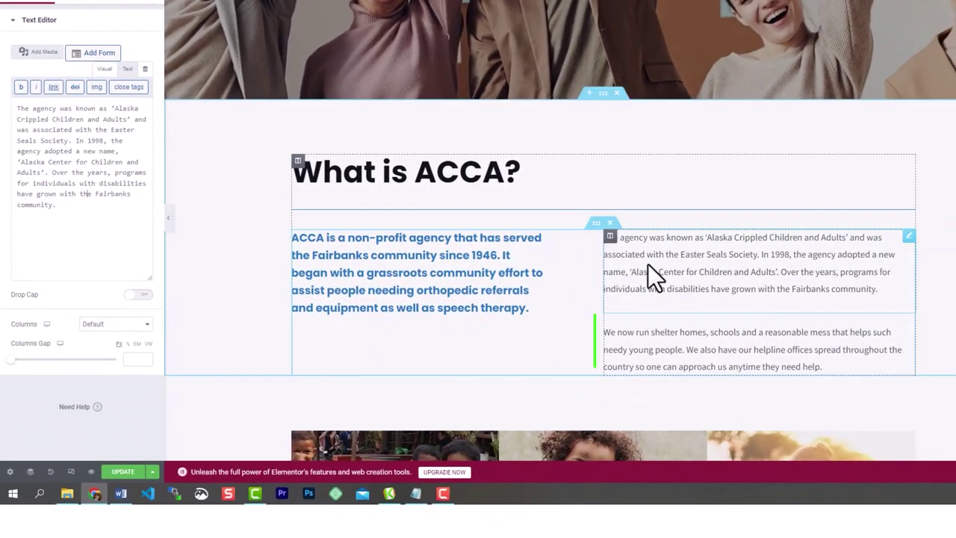
- Delete the shelter-homes placeholder paragraph from the right column
{"action": "left_click", "coordinate": [704, 352]}
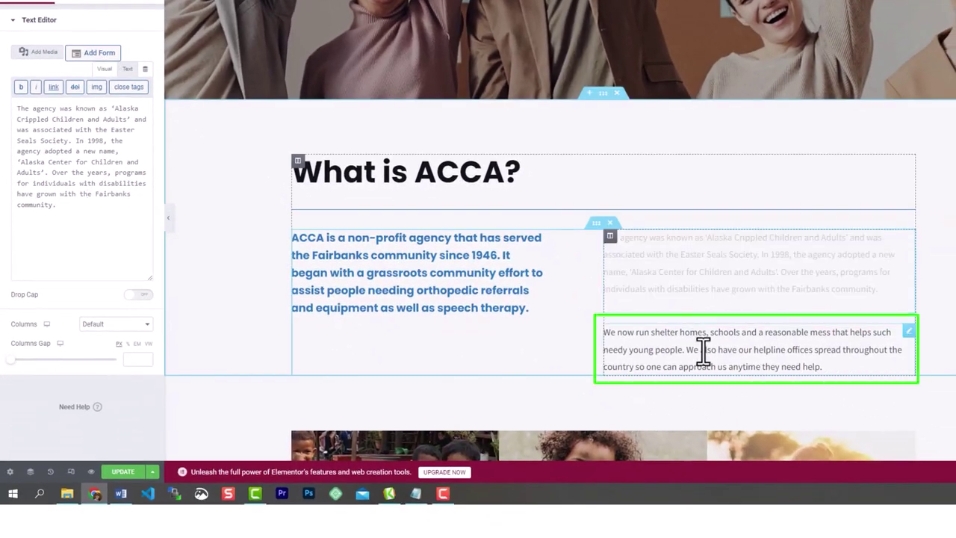
{"action": "right_click", "coordinate": [909, 338]}
{"action": "left_click", "coordinate": [928, 473]}
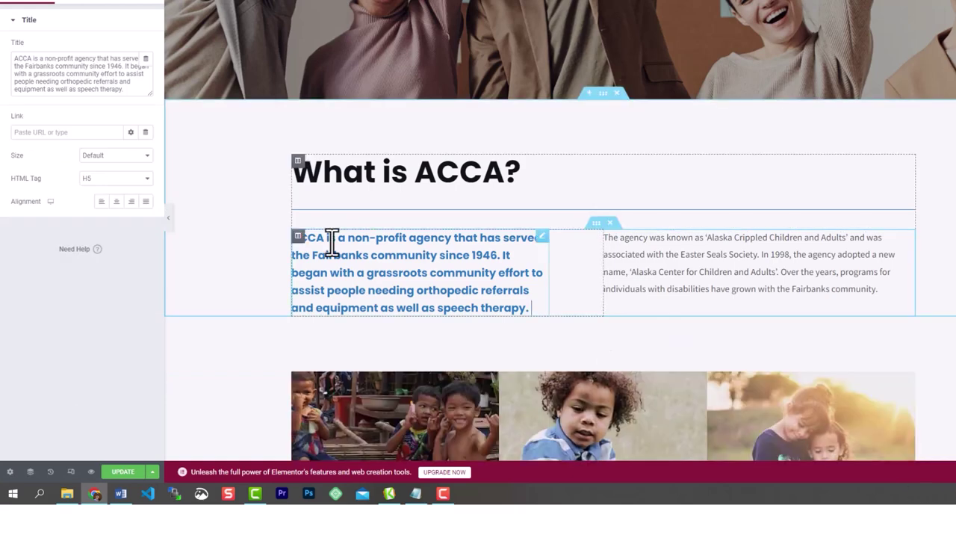
- Cut the blue intro's sentences from 'It began' onward so it ends at 'since 1946.'
{"action": "left_click_drag", "start_coordinate": [149, 93], "coordinate": [155, 160]}
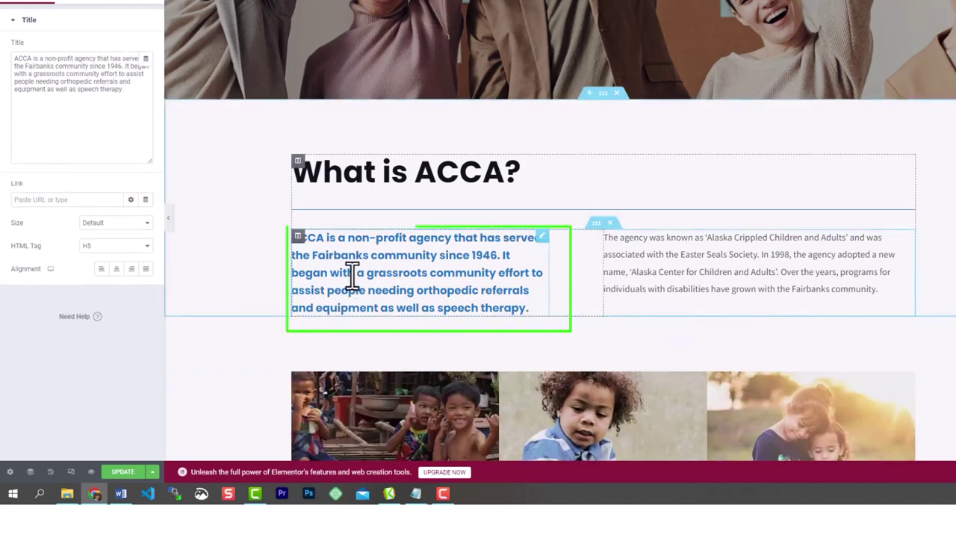
{"action": "left_click_drag", "start_coordinate": [124, 66], "coordinate": [132, 90]}
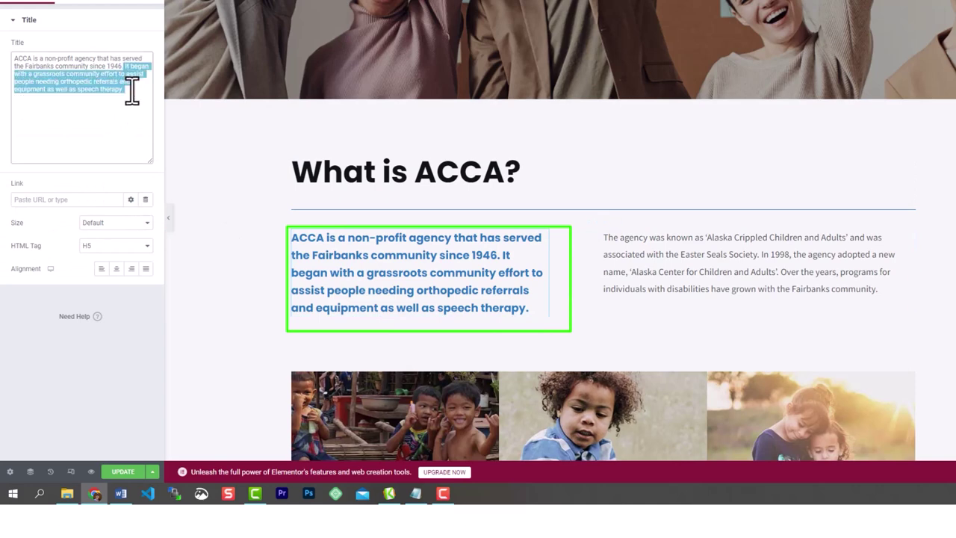
{"action": "key", "text": "ctrl+x"}
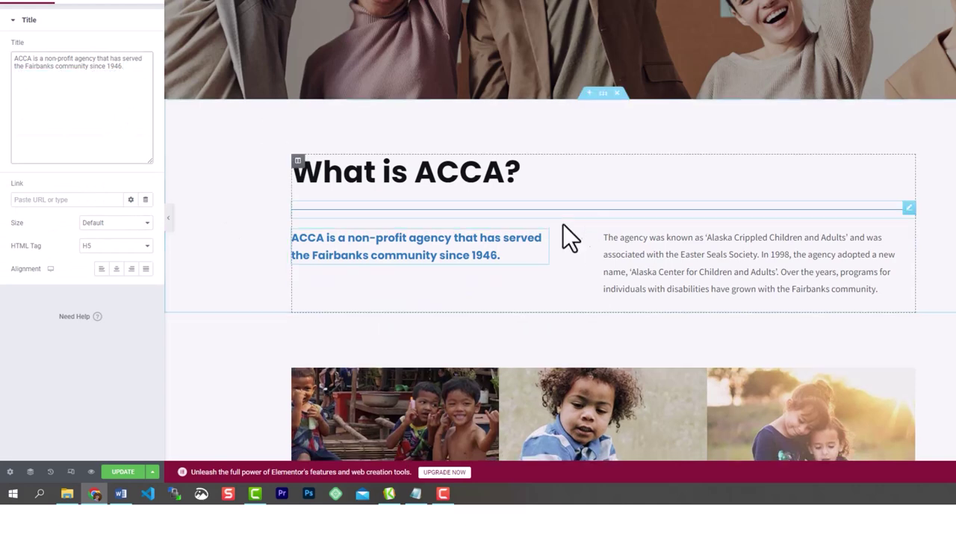
{"action": "left_click", "coordinate": [639, 251]}
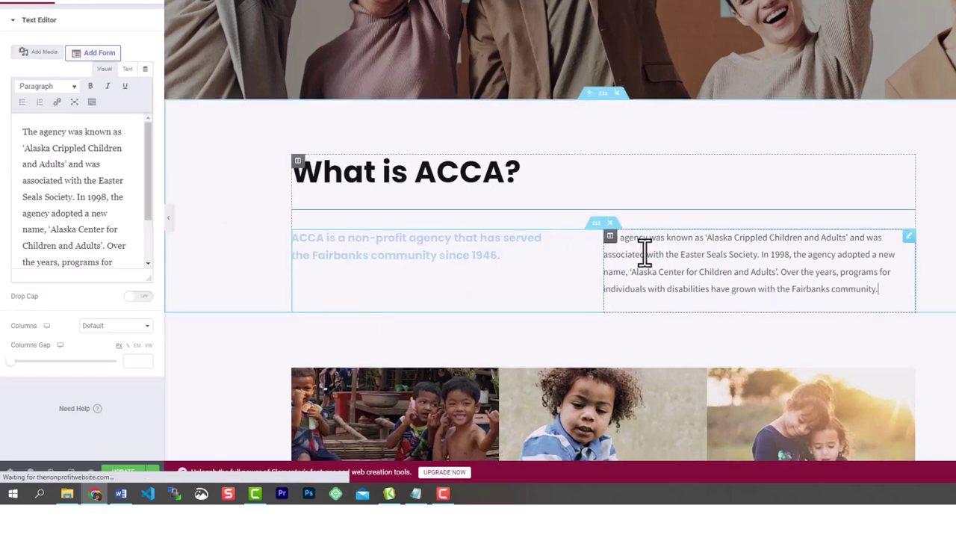
- Paste the grassroots sentences at the start of the right paragraph's HTML
{"action": "left_click", "coordinate": [128, 69]}
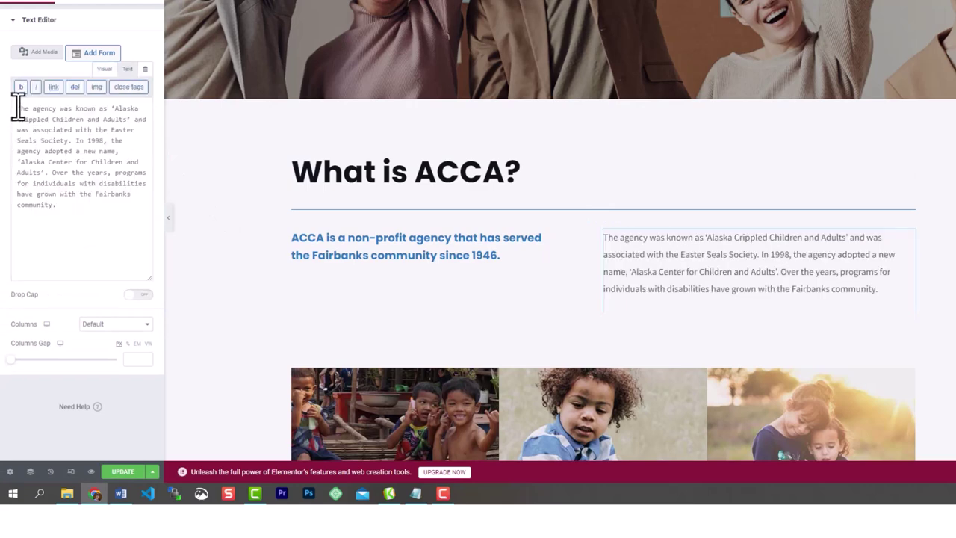
{"action": "left_click", "coordinate": [18, 107]}
{"action": "key", "text": "ctrl+v"}
- Split the paragraph into a new one starting at 'In 1998', then select the Our Approach heading
{"action": "left_click", "coordinate": [105, 68]}
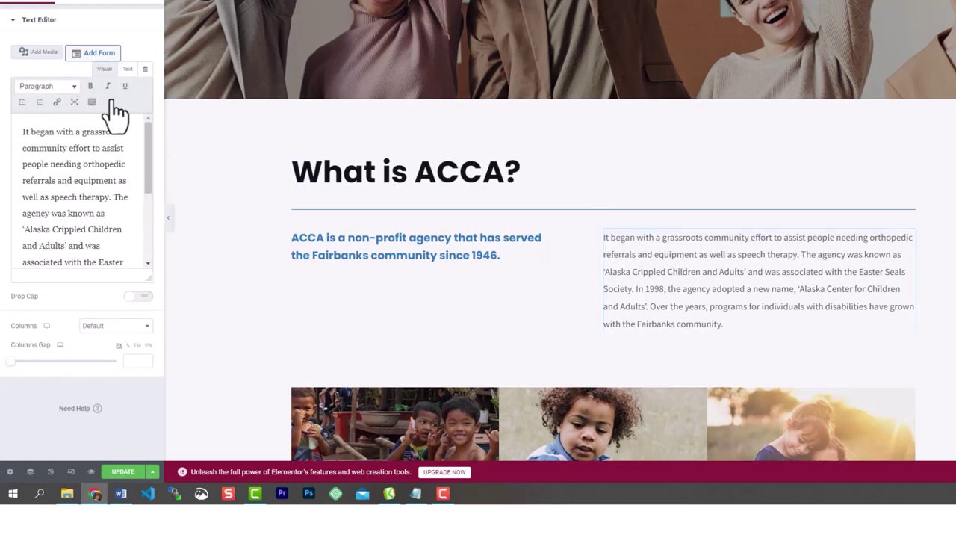
{"action": "scroll", "coordinate": [75, 228], "scroll_direction": "down", "scroll_amount": 1}
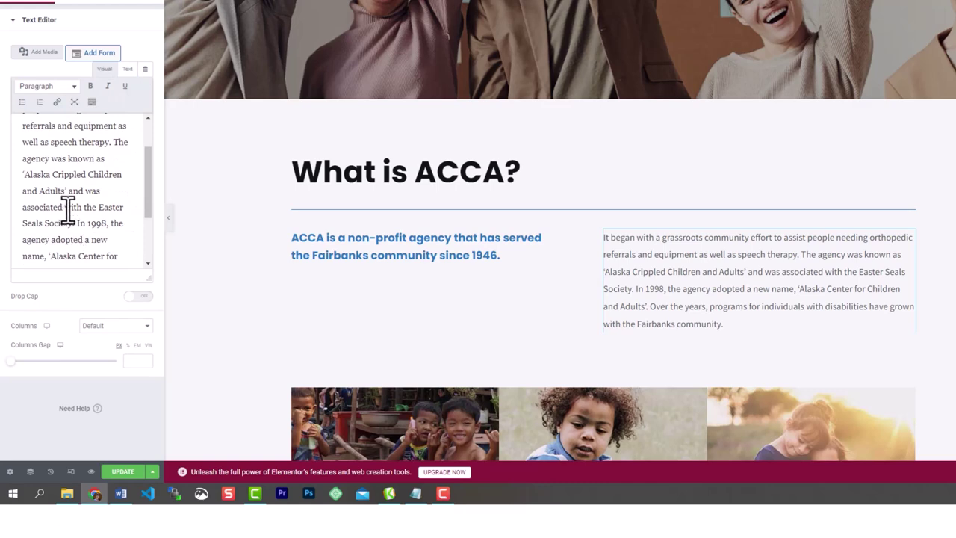
{"action": "left_click", "coordinate": [76, 222]}
{"action": "key", "text": "Return"}
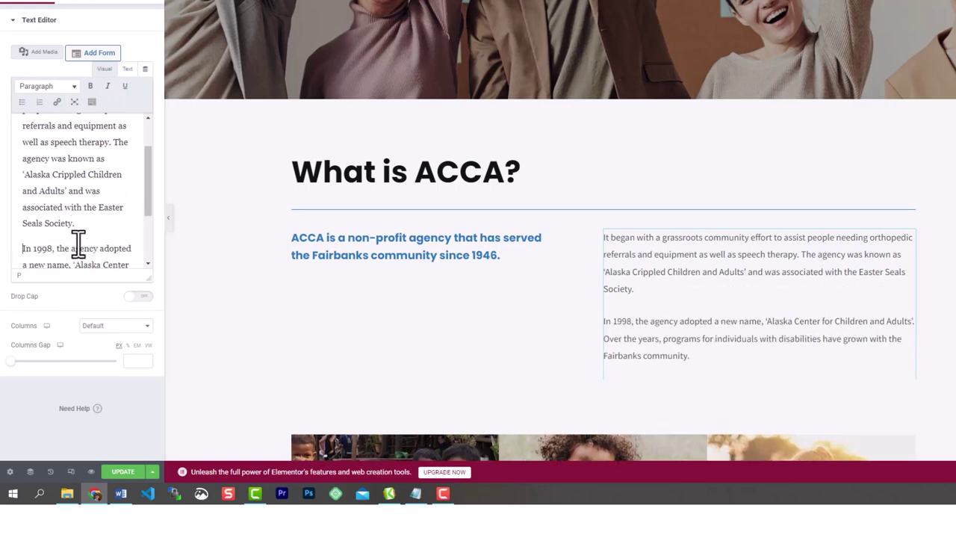
{"action": "scroll", "coordinate": [523, 291], "scroll_direction": "down", "scroll_amount": 6}
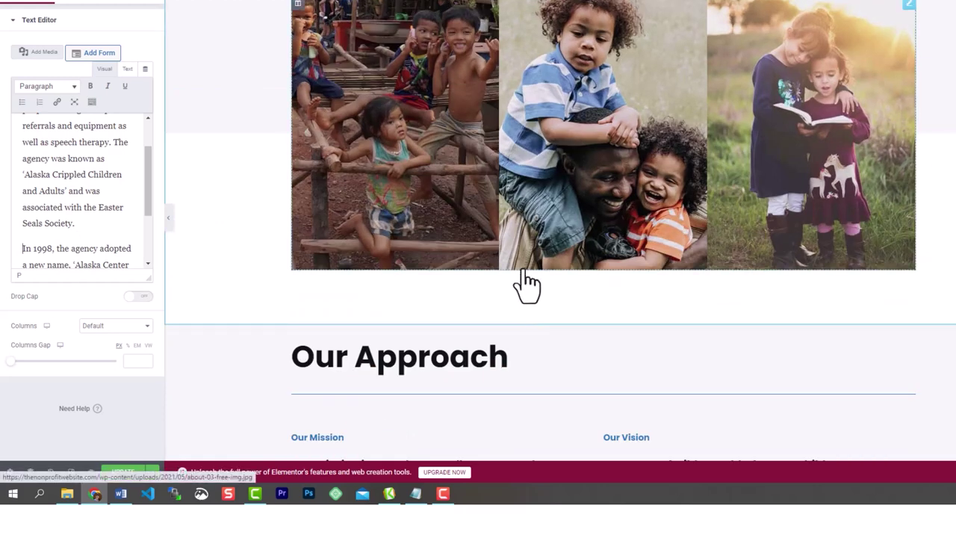
{"action": "scroll", "coordinate": [487, 179], "scroll_direction": "down", "scroll_amount": 4}
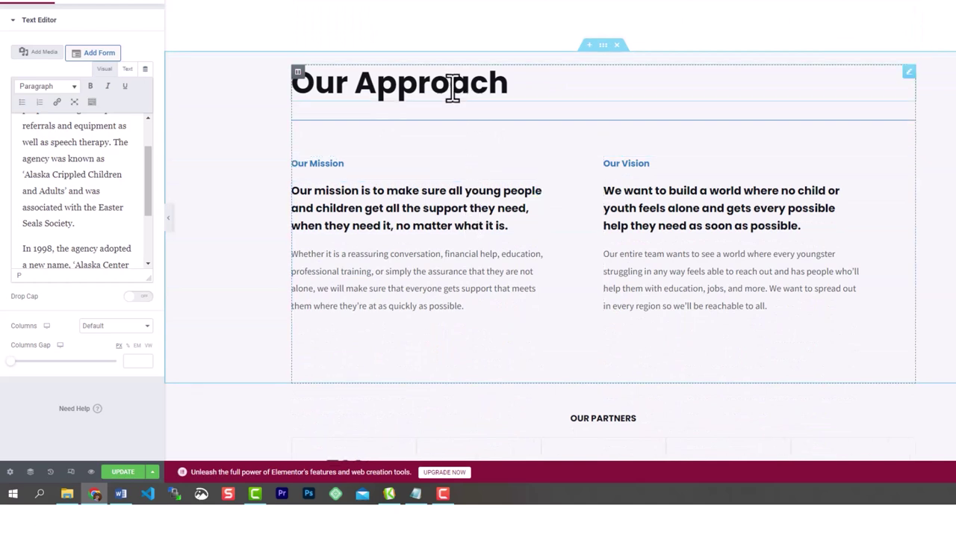
{"action": "left_click", "coordinate": [359, 83]}
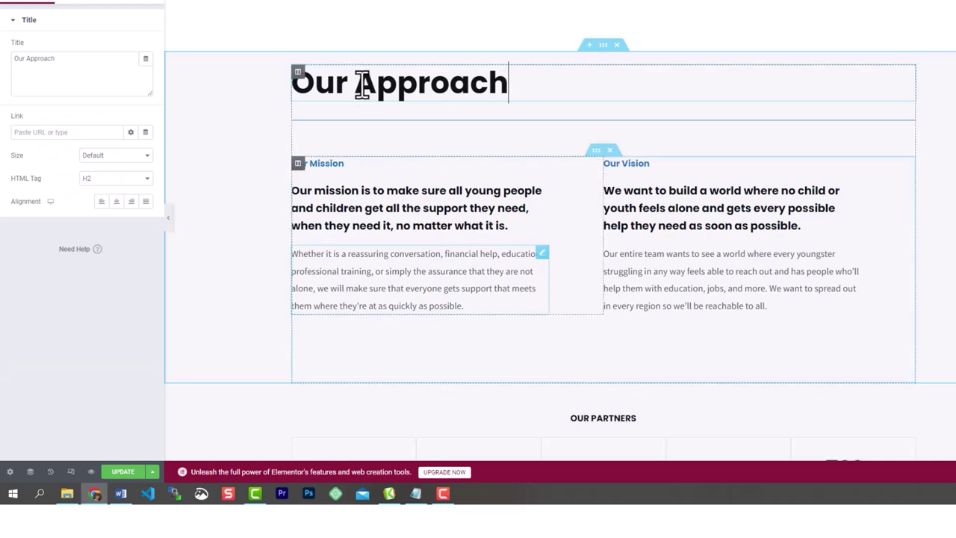
- Turn the WHAT IS ACCA? heading and paragraph grey in the ABOUT US Word document
{"action": "left_click", "coordinate": [121, 494]}
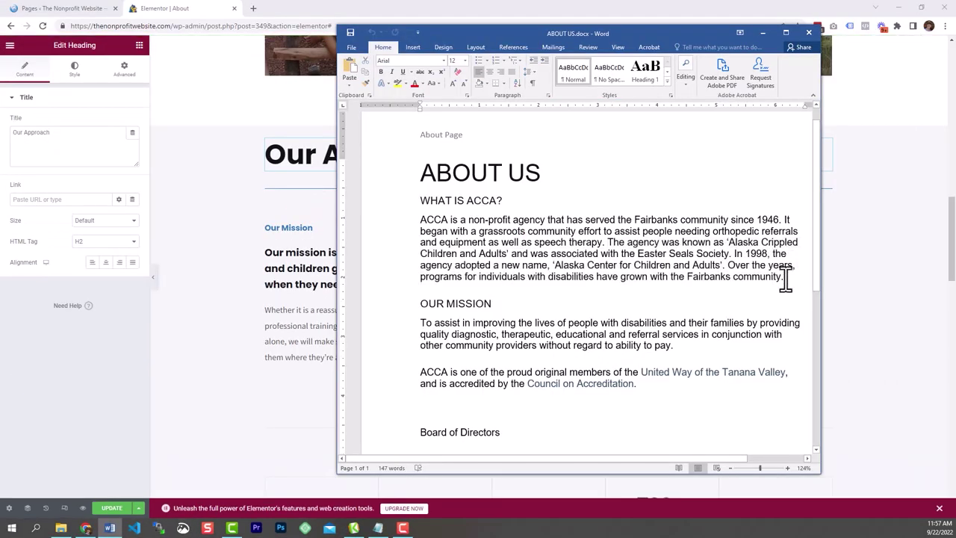
{"action": "left_click_drag", "start_coordinate": [784, 278], "coordinate": [424, 208]}
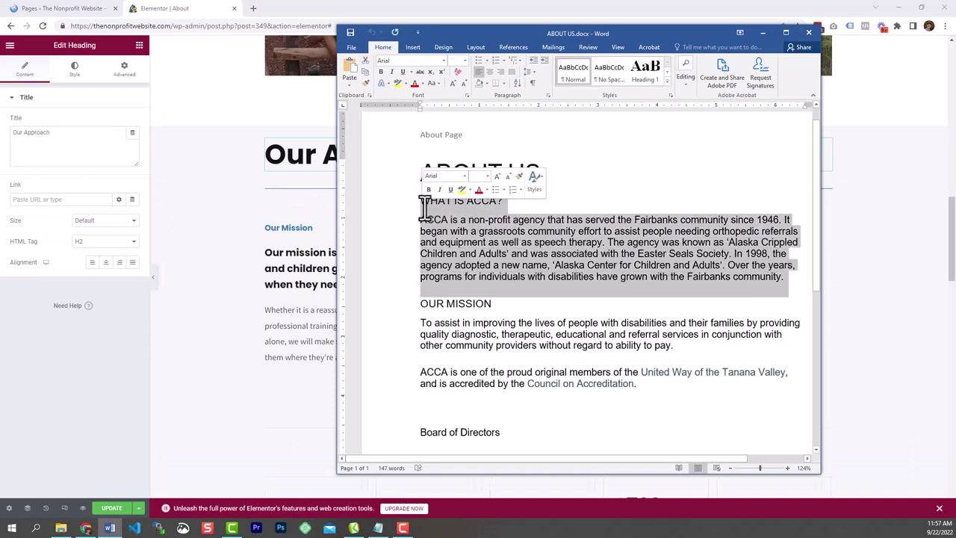
{"action": "left_click", "coordinate": [423, 83]}
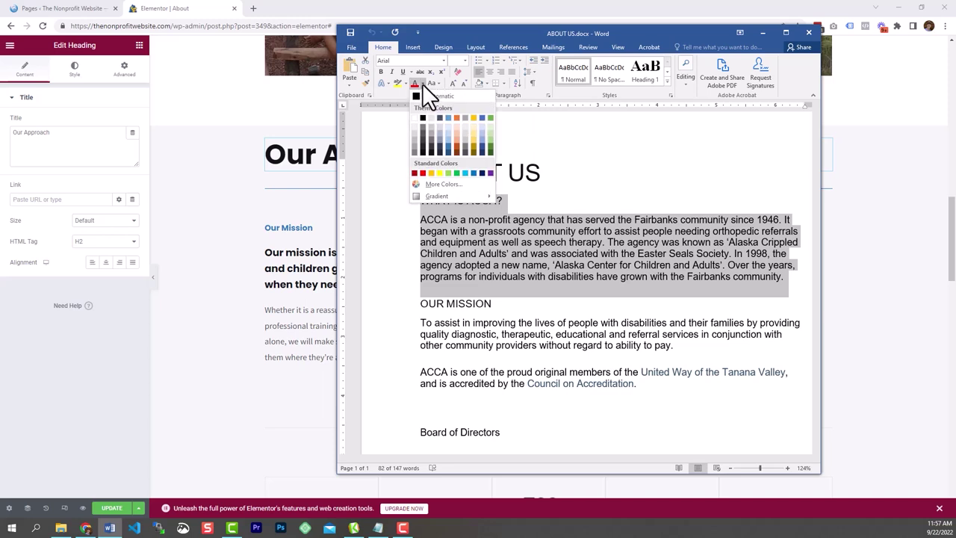
{"action": "left_click", "coordinate": [415, 142]}
{"action": "left_click", "coordinate": [512, 220]}
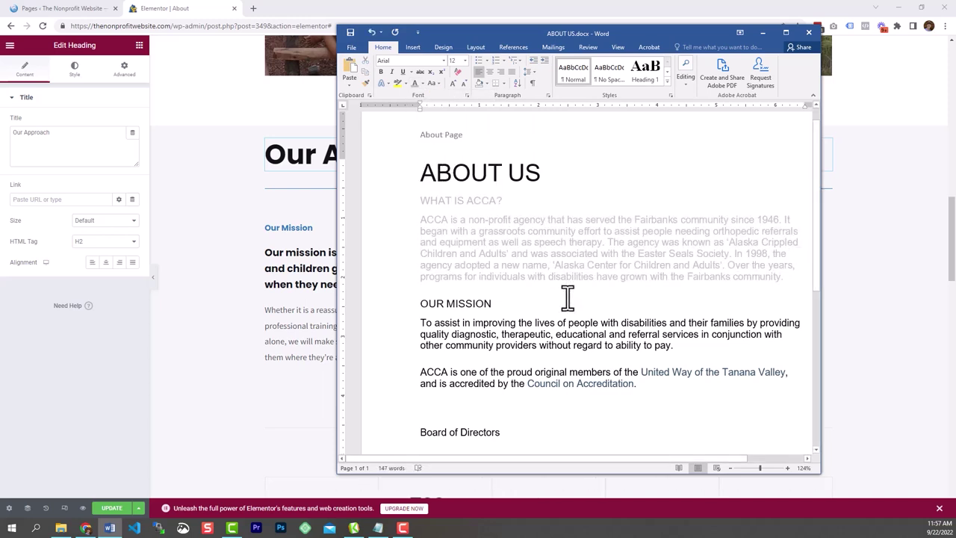
- Select the OUR MISSION paragraph 'To assist in improving the lives…' and return to Elementor
{"action": "scroll", "coordinate": [568, 297], "scroll_direction": "down", "scroll_amount": 1}
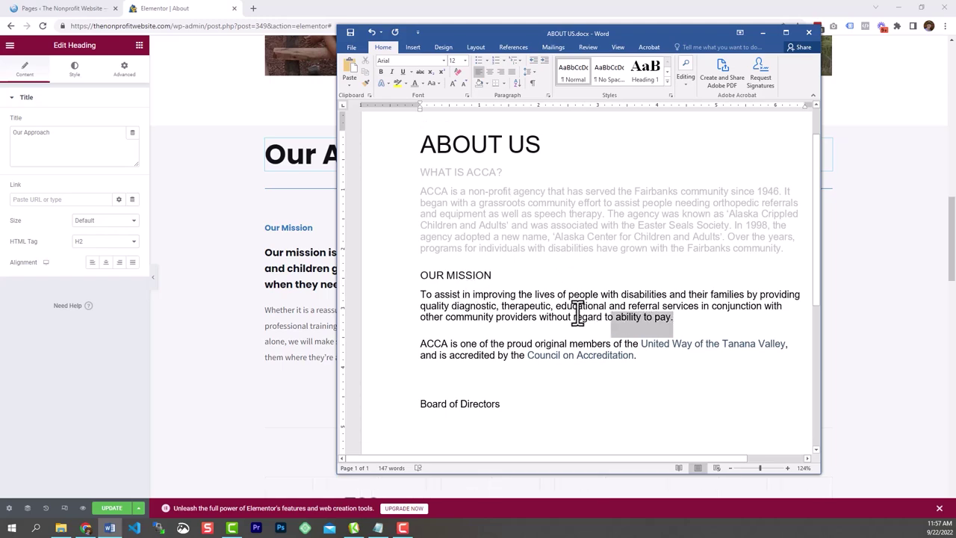
{"action": "left_click_drag", "start_coordinate": [676, 317], "coordinate": [427, 299]}
{"action": "left_click", "coordinate": [317, 287]}
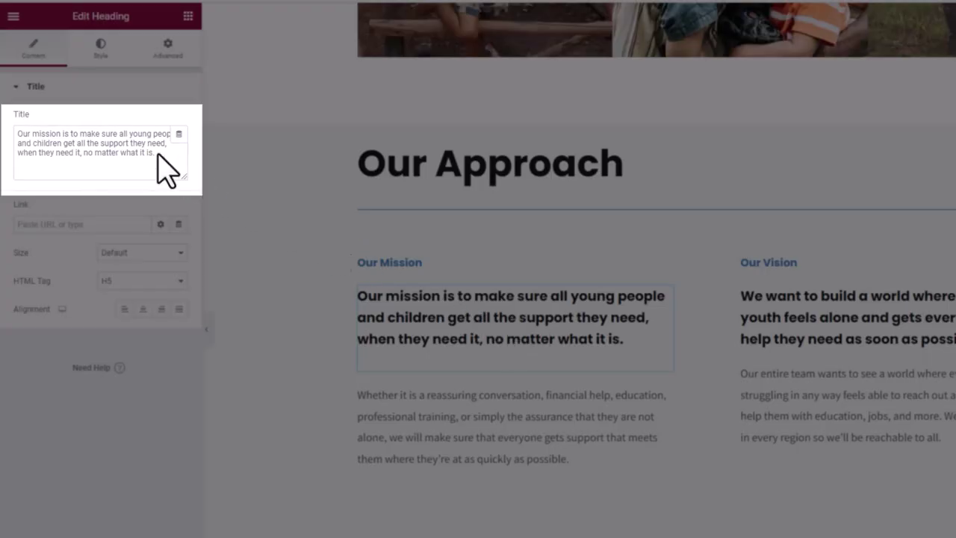
- Replace the mission heading's text with the Word mission statement and delete the 'Whether it is' paragraph
{"action": "left_click_drag", "start_coordinate": [157, 155], "coordinate": [10, 132]}
{"action": "key", "text": "ctrl+v"}
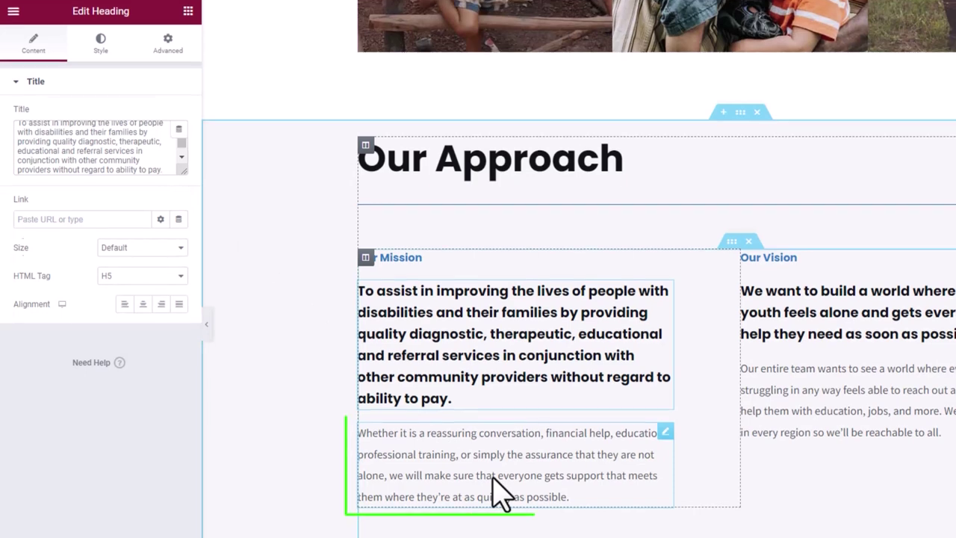
{"action": "left_click", "coordinate": [500, 493]}
{"action": "right_click", "coordinate": [662, 435]}
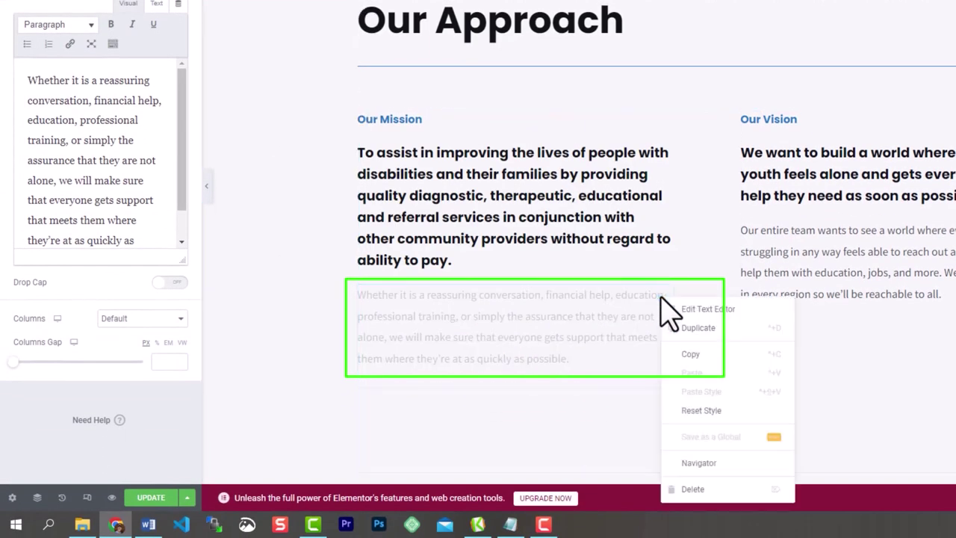
{"action": "key", "text": "Delete"}
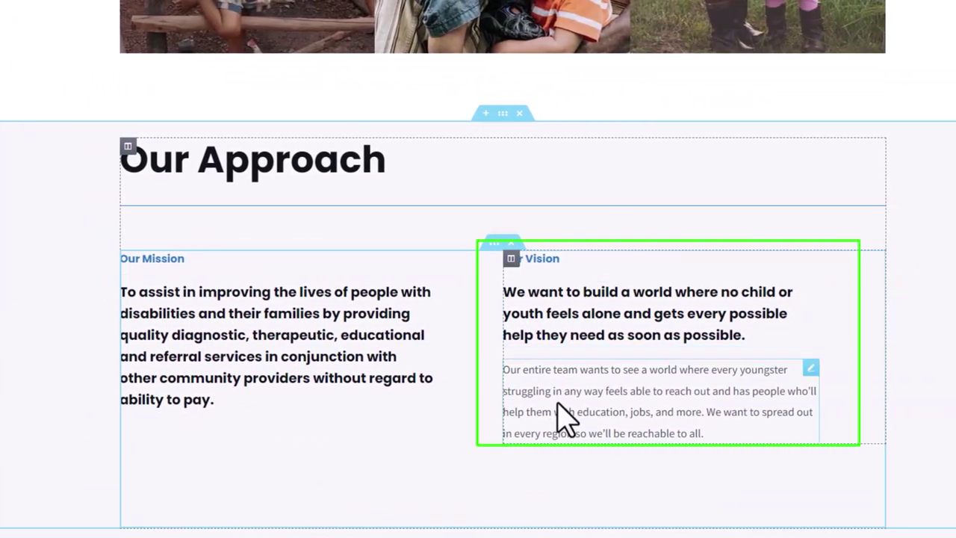
- Preview the section, then select the ACCA membership paragraph in the Word document
{"action": "key", "text": "ctrl+p"}
{"action": "key", "text": "alt+Tab"}
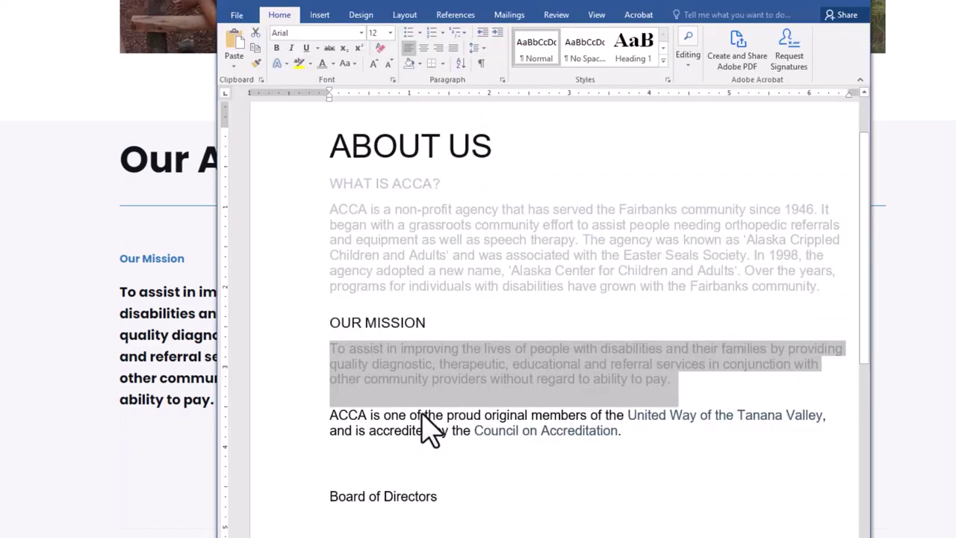
{"action": "left_click", "coordinate": [427, 426]}
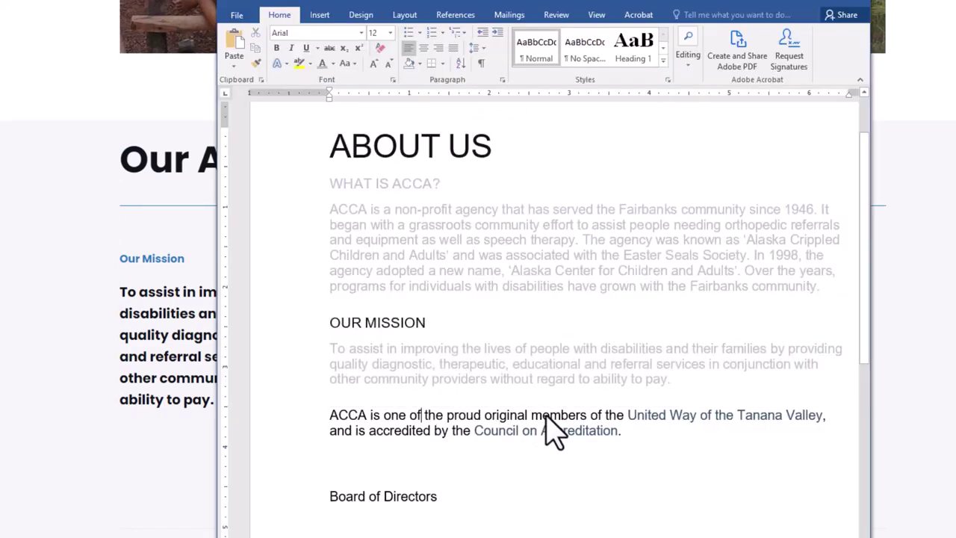
{"action": "left_click_drag", "start_coordinate": [614, 433], "coordinate": [329, 416]}
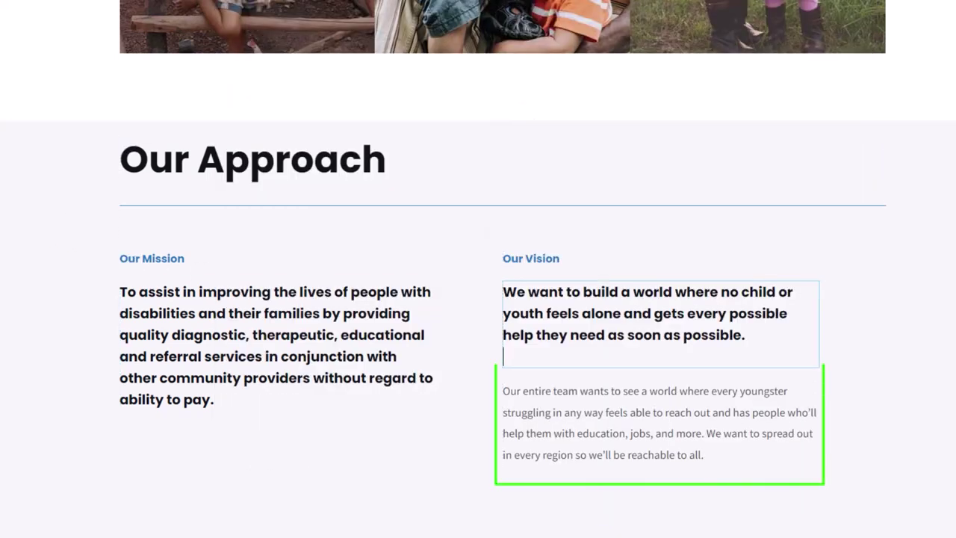
- Replace the Our Vision body paragraph with the pasted ACCA membership text in Text mode
{"action": "left_click", "coordinate": [539, 406]}
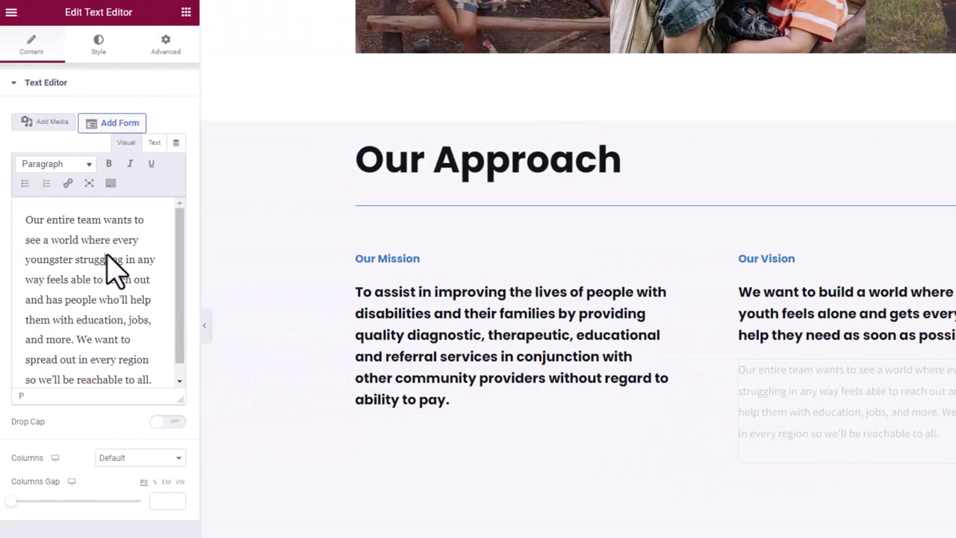
{"action": "left_click", "coordinate": [155, 142]}
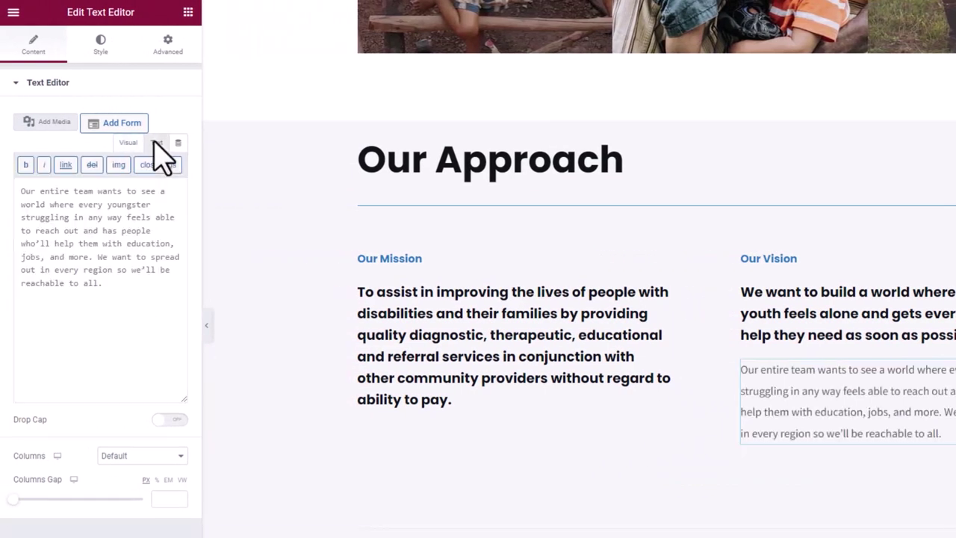
{"action": "left_click_drag", "start_coordinate": [109, 283], "coordinate": [20, 189]}
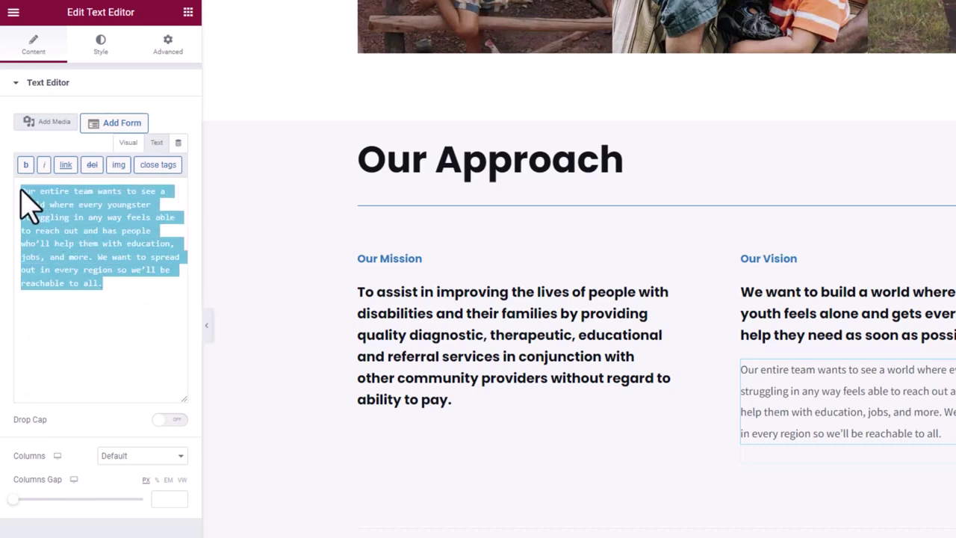
{"action": "key", "text": "ctrl+v"}
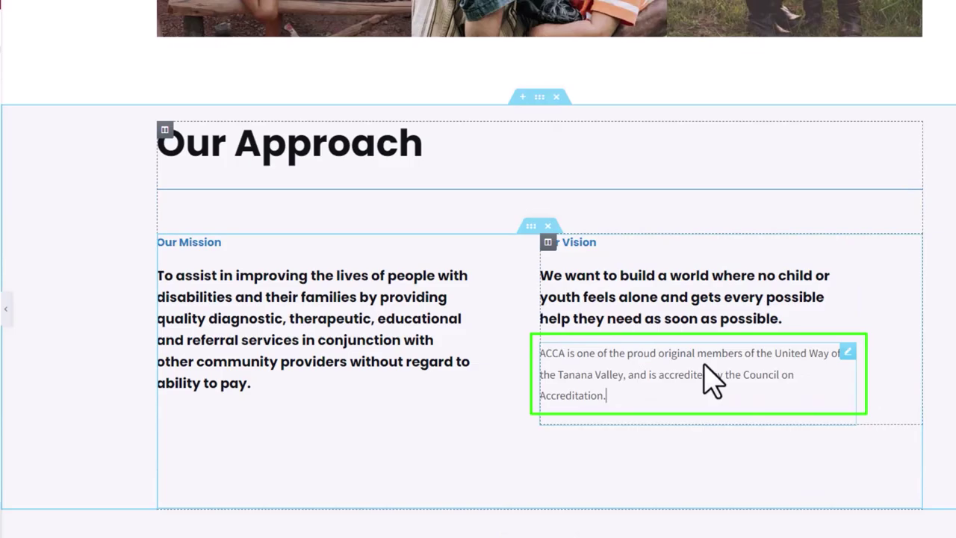
- Rename the Our Vision heading to 'Members'
{"action": "double_click", "coordinate": [543, 245]}
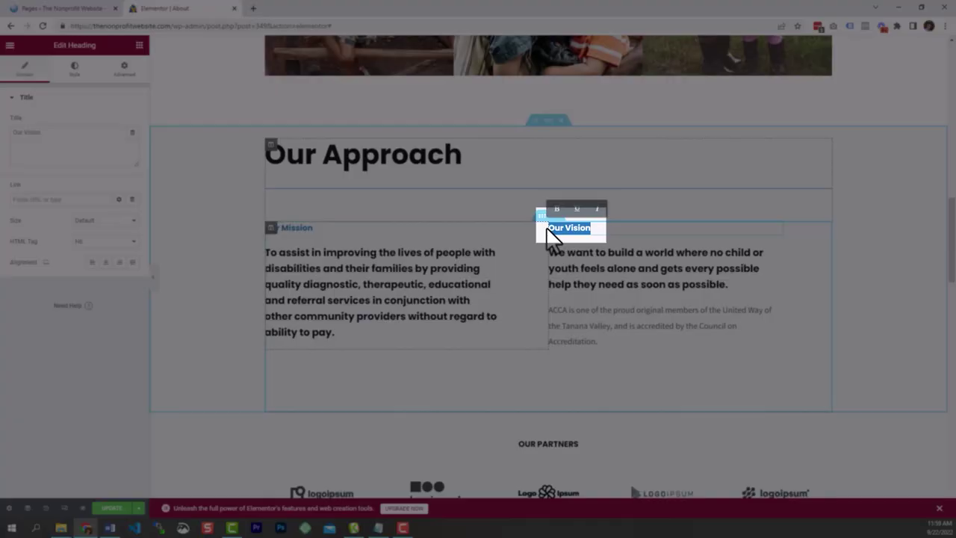
{"action": "type", "text": "Memeb"}
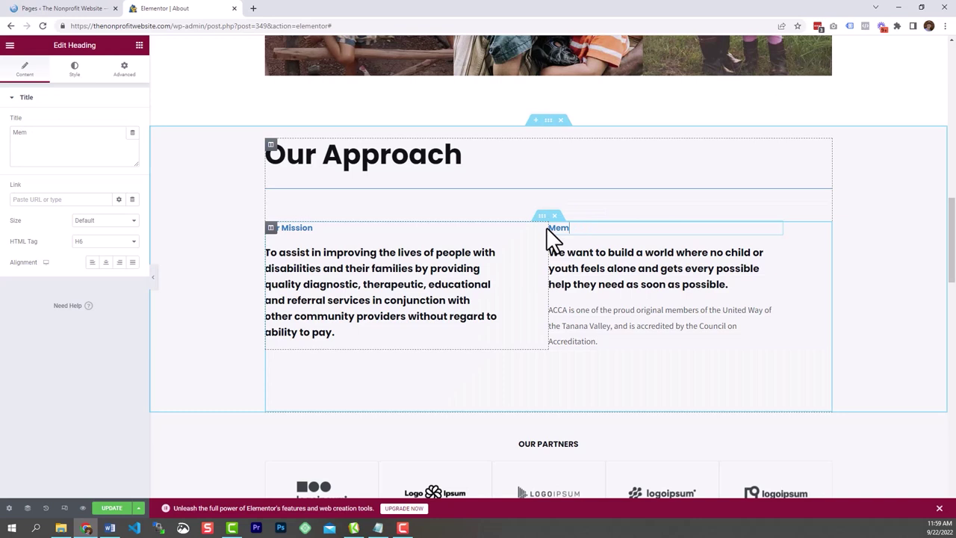
{"action": "type", "text": "bers"}
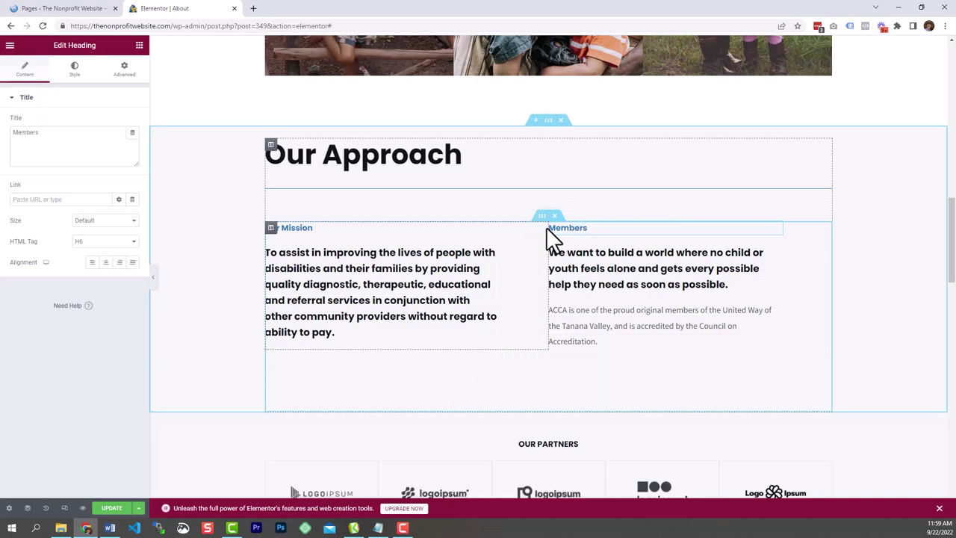
- Delete the 'We want to build a world…' heading widget and bring up the ABOUT US Word document
{"action": "left_click", "coordinate": [598, 280]}
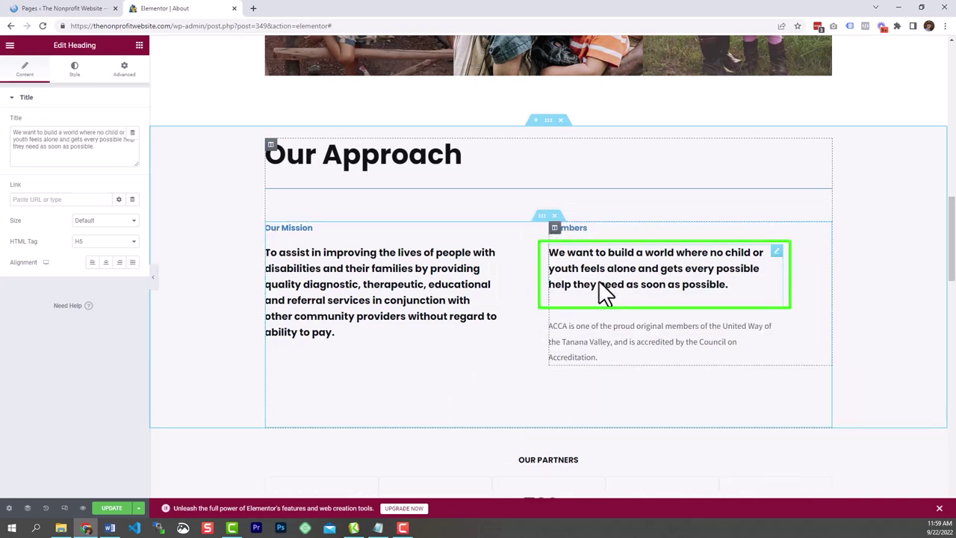
{"action": "right_click", "coordinate": [776, 253]}
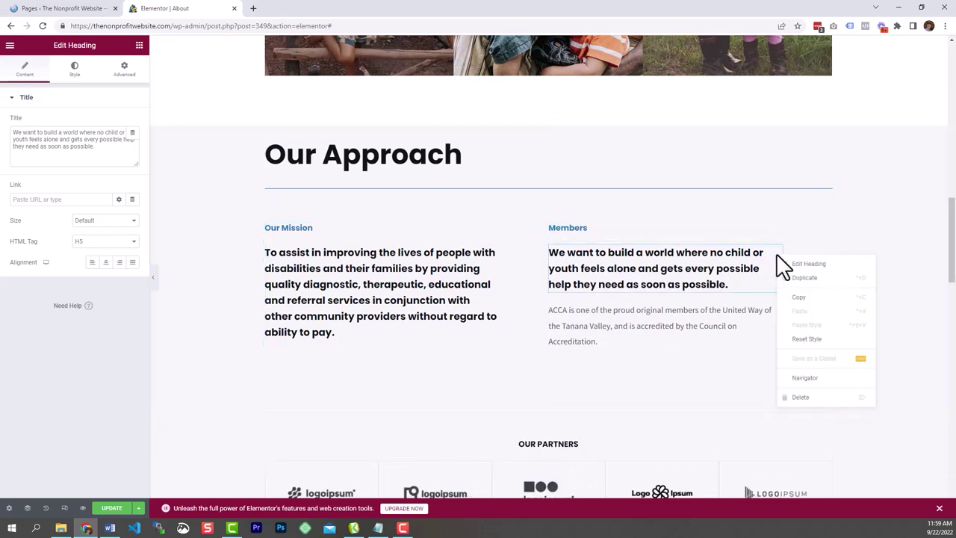
{"action": "left_click", "coordinate": [798, 391]}
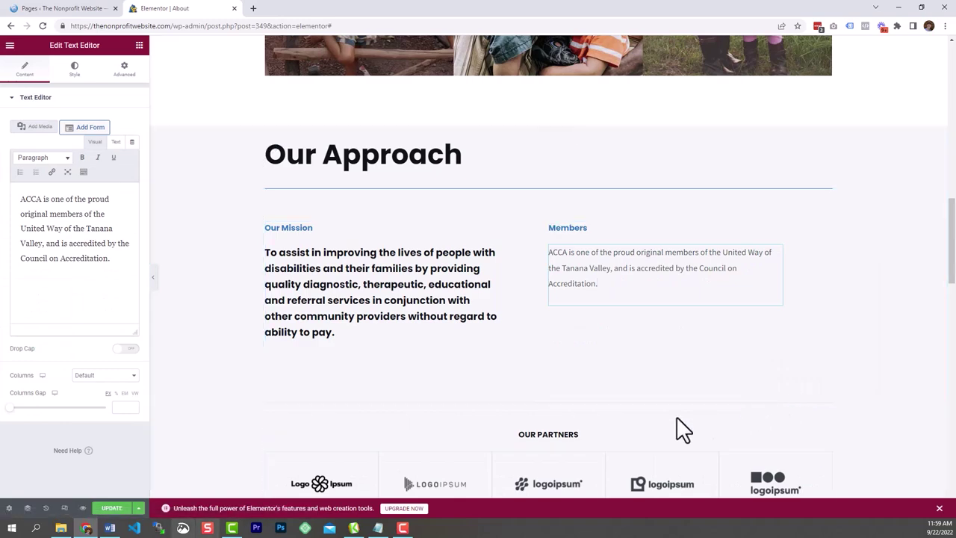
{"action": "left_click", "coordinate": [112, 532]}
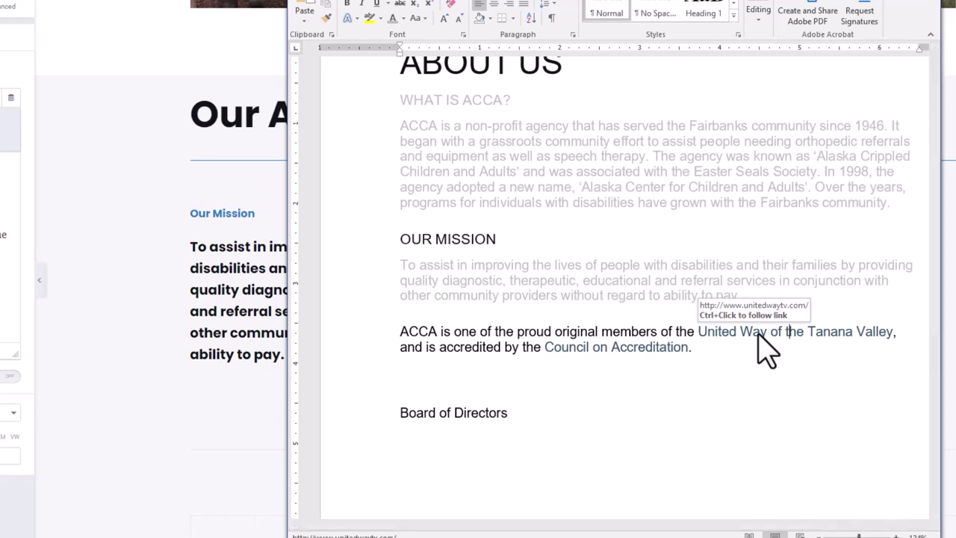
- Copy the hyperlink address of 'United Way of the Tanana Valley' in Word
{"action": "right_click", "coordinate": [758, 333]}
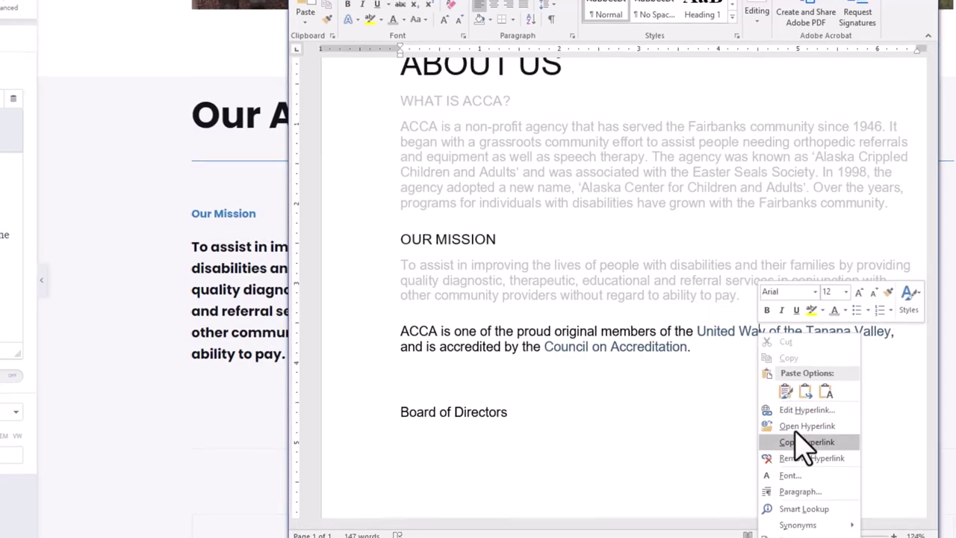
{"action": "left_click", "coordinate": [799, 442]}
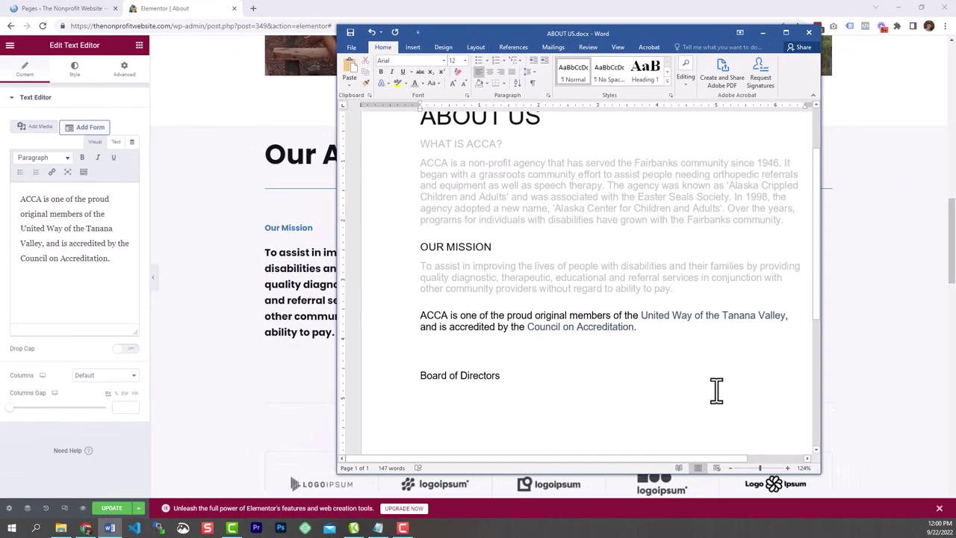
{"action": "left_click", "coordinate": [320, 282]}
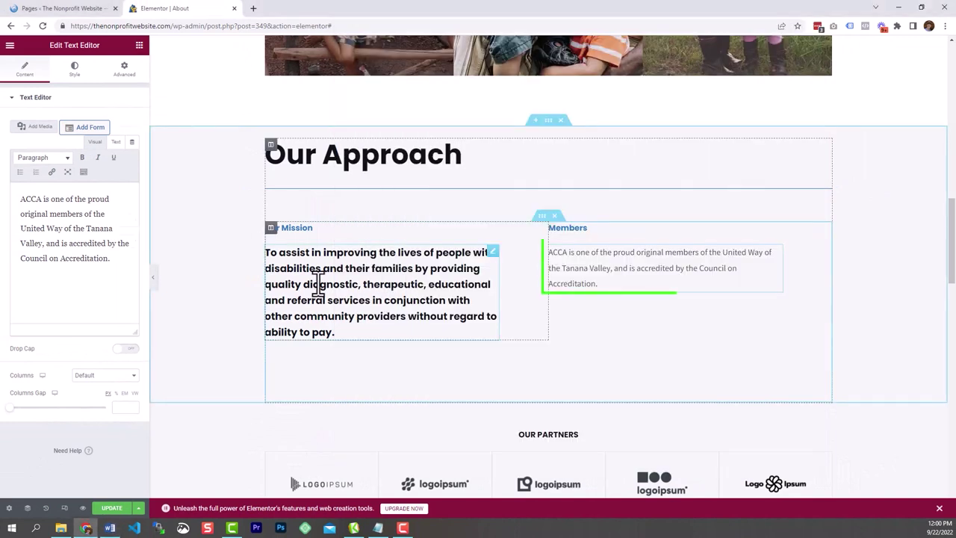
{"action": "left_click", "coordinate": [588, 274]}
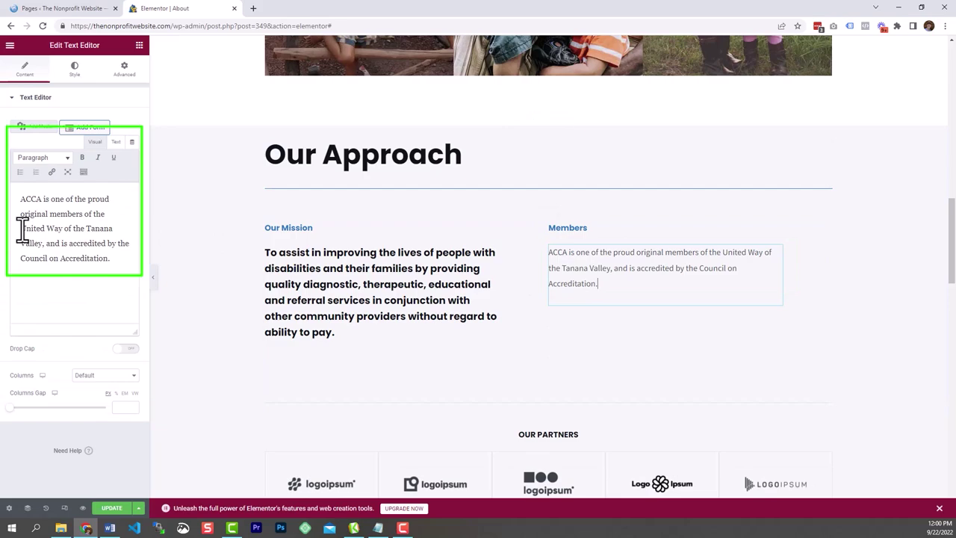
{"action": "left_click_drag", "start_coordinate": [21, 228], "coordinate": [43, 244]}
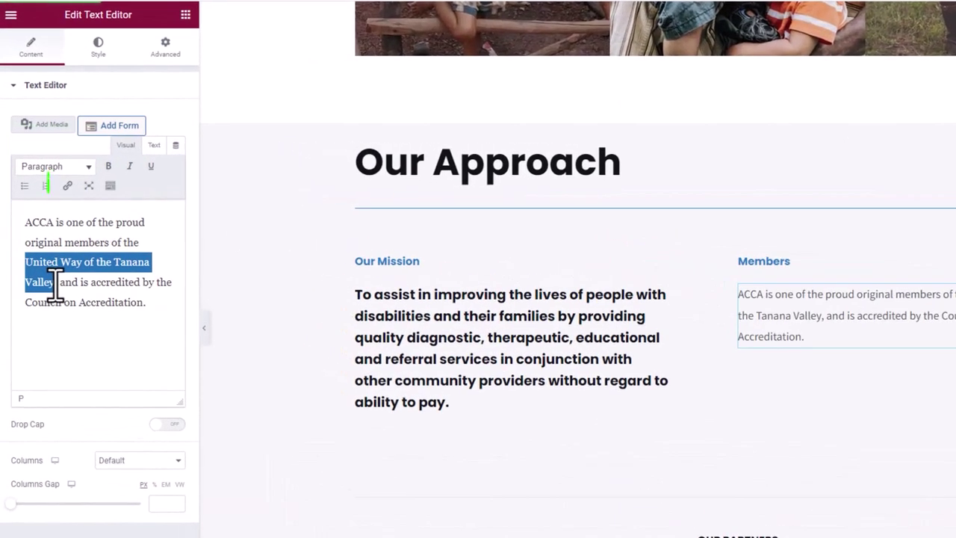
{"action": "left_click", "coordinate": [67, 187]}
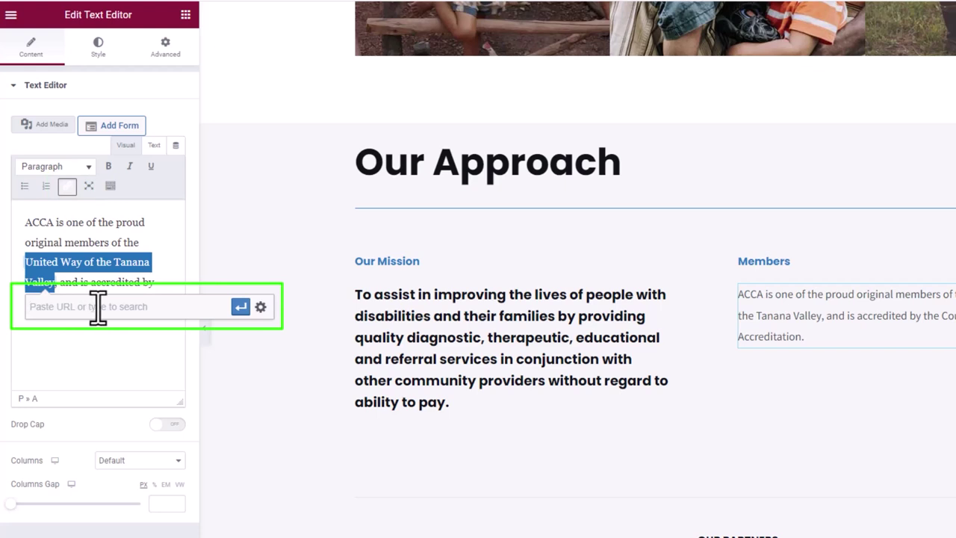
{"action": "left_click", "coordinate": [261, 307]}
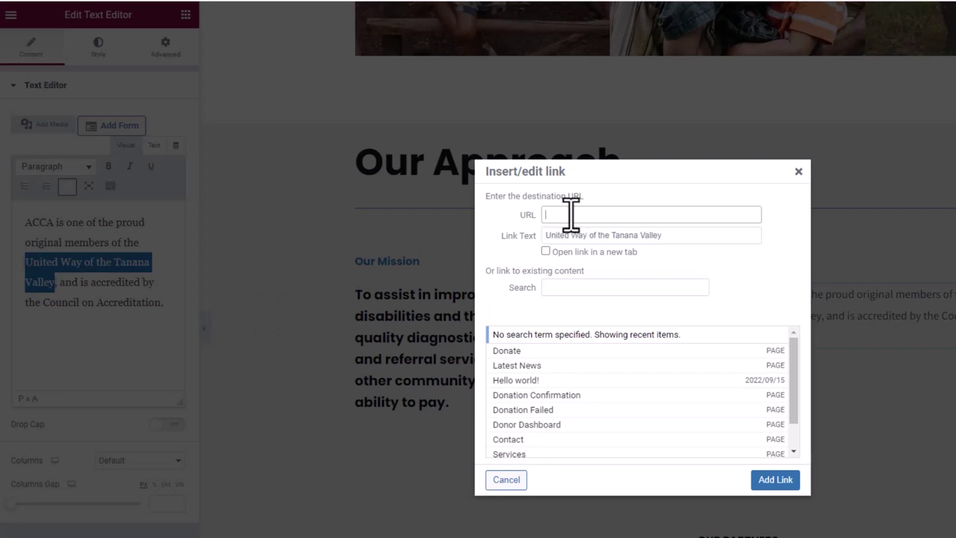
{"action": "key", "text": "ctrl+v"}
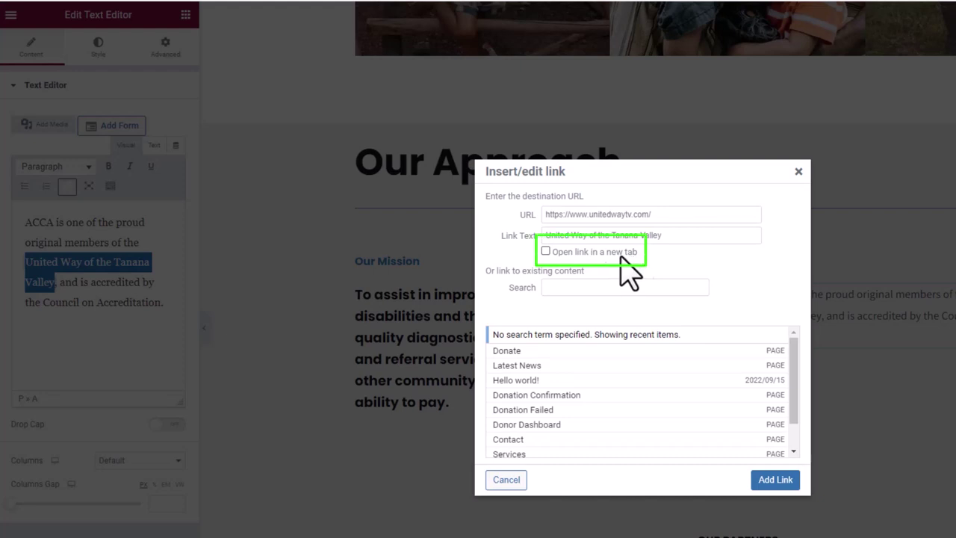
{"action": "left_click", "coordinate": [546, 252]}
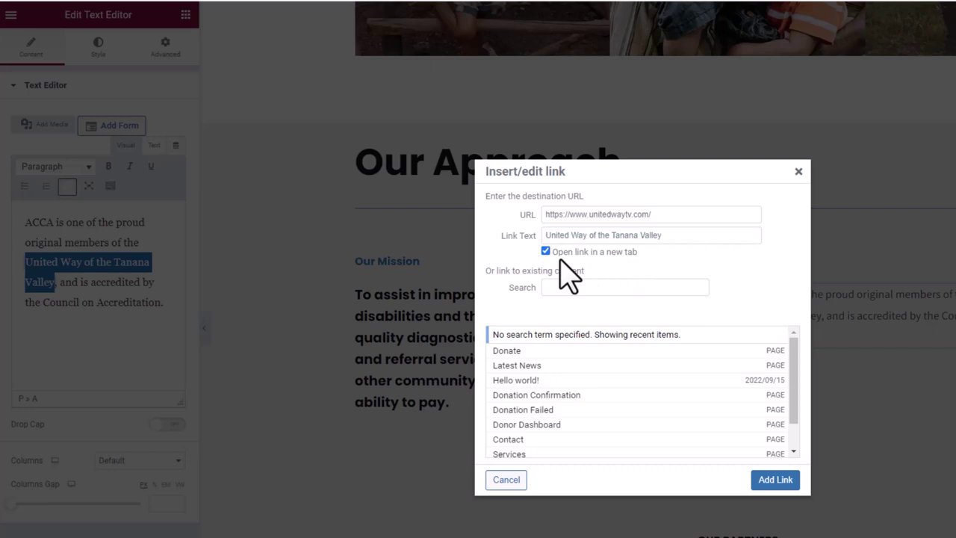
{"action": "left_click", "coordinate": [774, 480]}
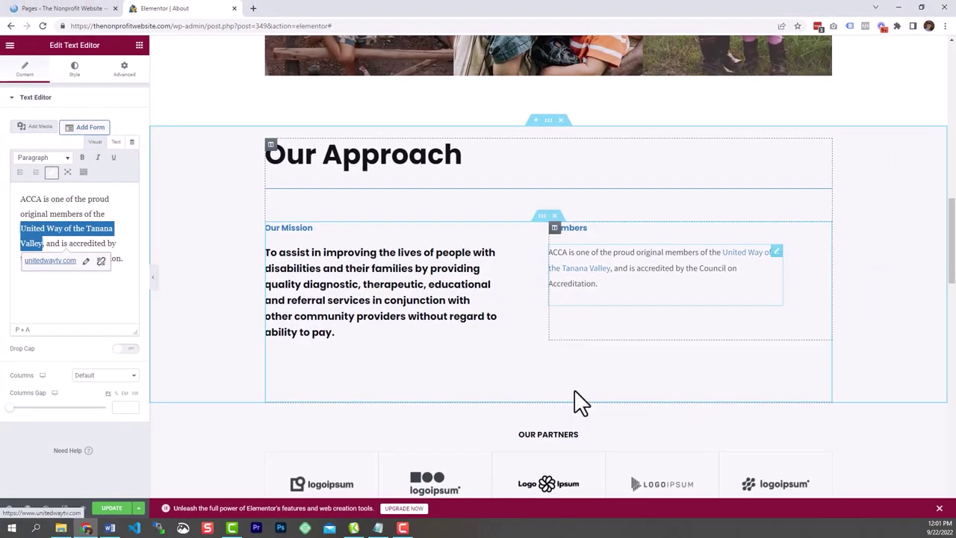
{"action": "left_click", "coordinate": [364, 295]}
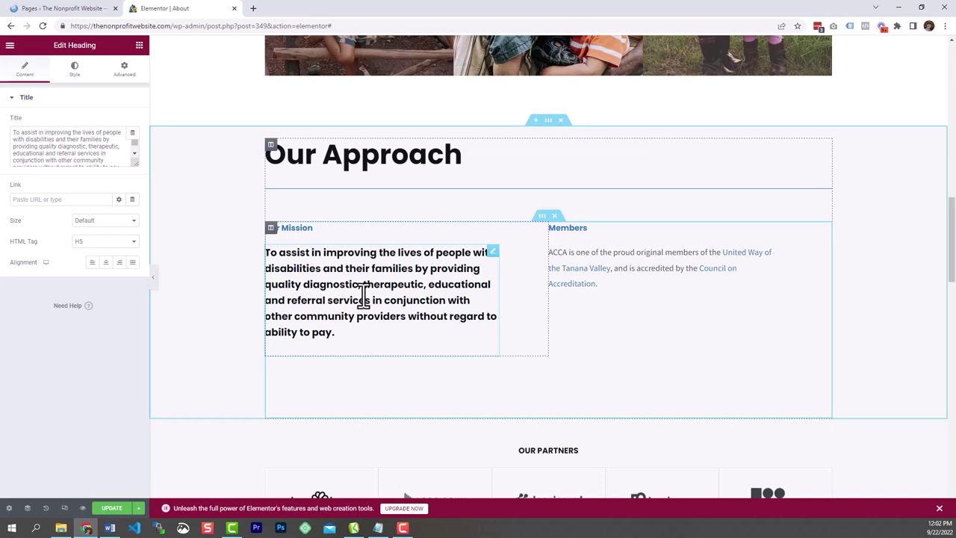
- Add a Text Editor widget under Our Mission and select the bold heading's mission text
{"action": "key", "text": "BackSpace"}
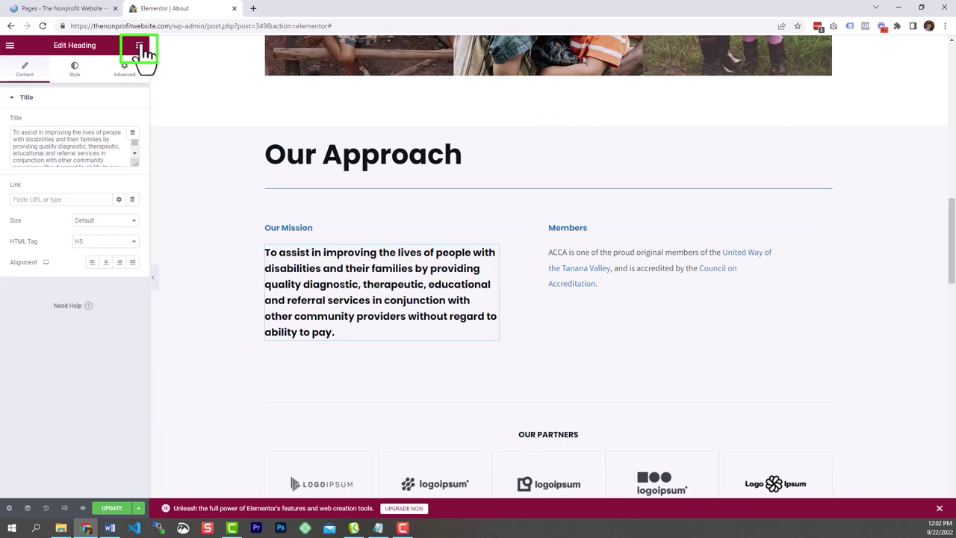
{"action": "left_click", "coordinate": [139, 47]}
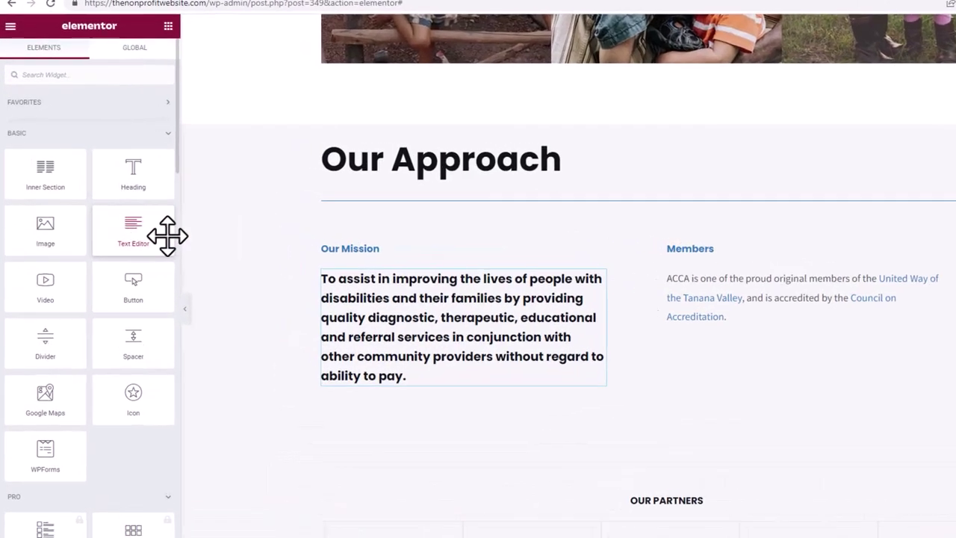
{"action": "left_click_drag", "start_coordinate": [167, 236], "coordinate": [424, 302]}
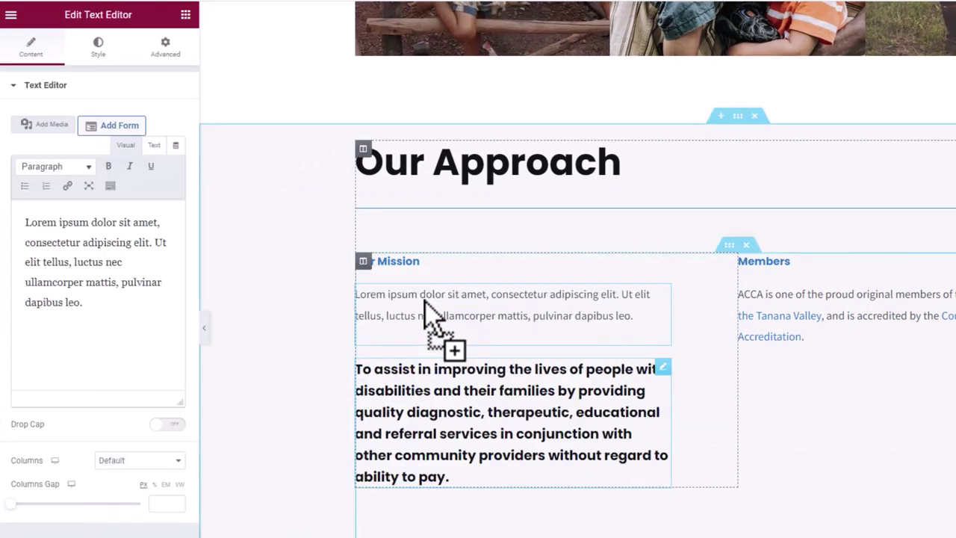
{"action": "left_click", "coordinate": [480, 438]}
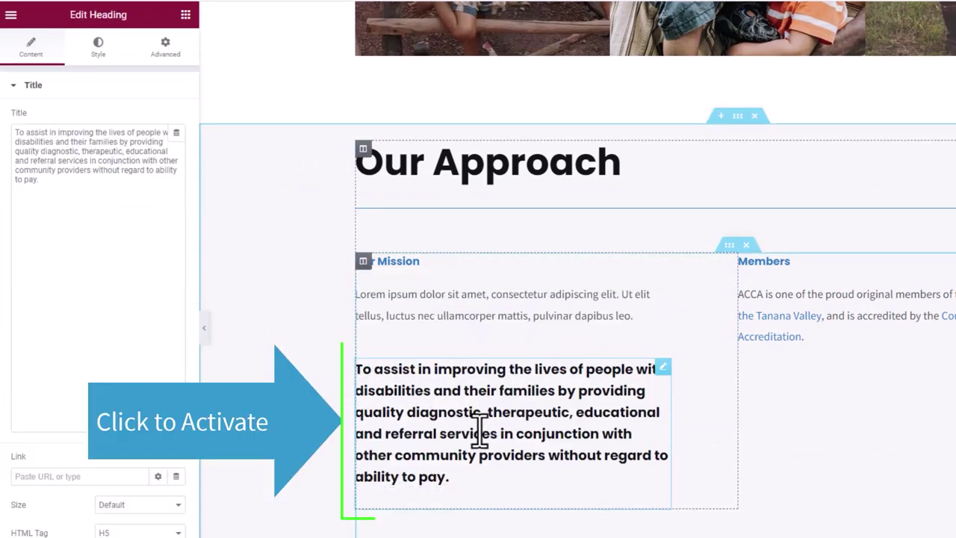
{"action": "left_click", "coordinate": [54, 159]}
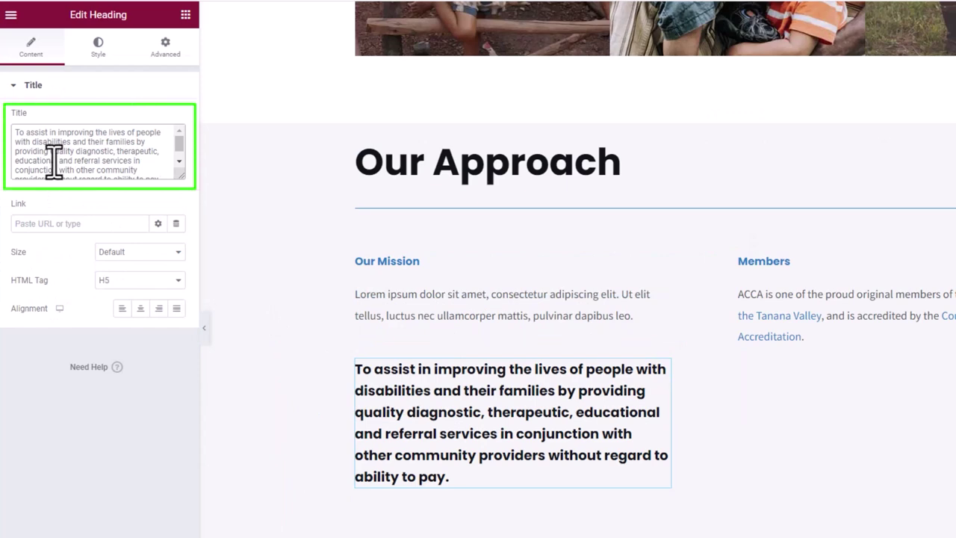
{"action": "key", "text": "ctrl+a"}
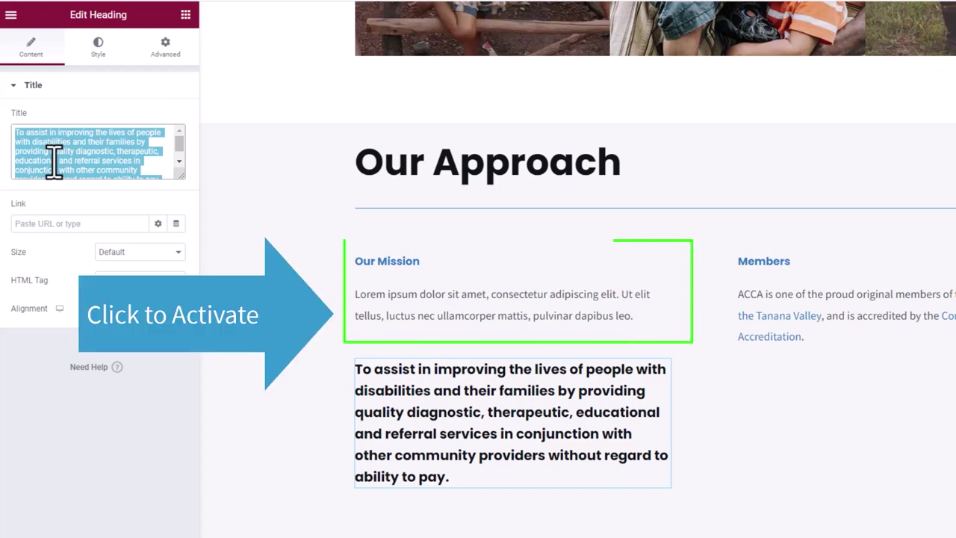
- Replace the new block's Lorem ipsum with the mission paragraph
{"action": "left_click", "coordinate": [415, 321]}
{"action": "left_click", "coordinate": [415, 321]}
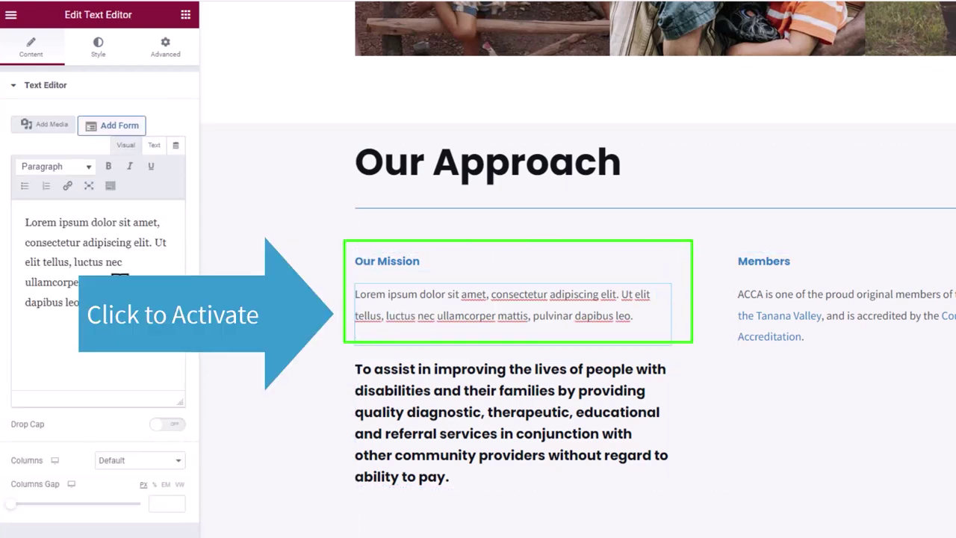
{"action": "left_click", "coordinate": [154, 145]}
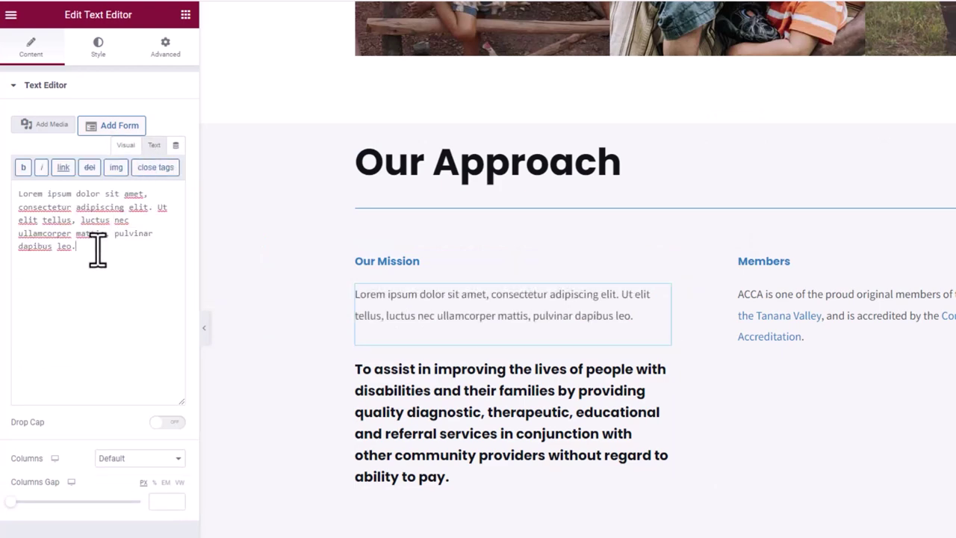
{"action": "key", "text": "ctrl+a"}
{"action": "key", "text": "ctrl+v"}
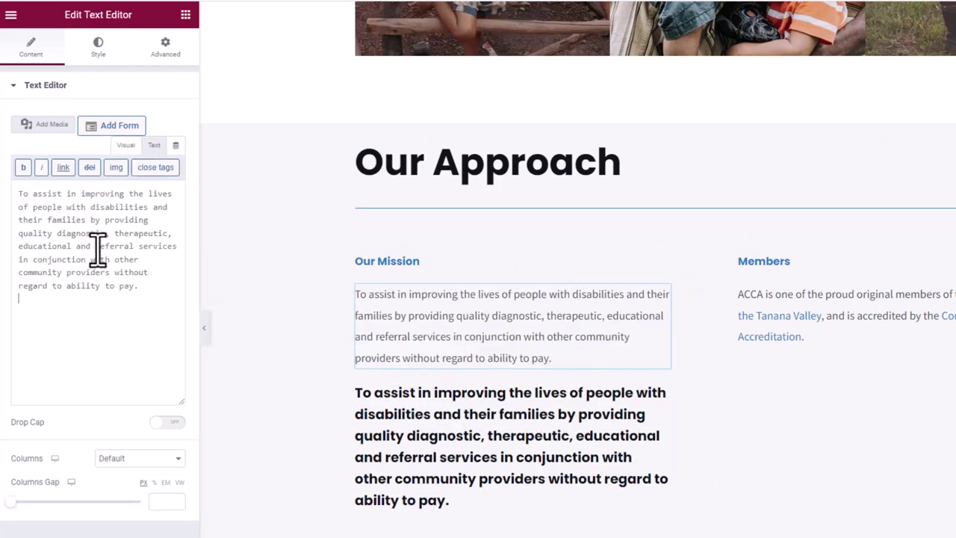
- Delete the bold heading copy of the mission text
{"action": "left_click", "coordinate": [473, 438]}
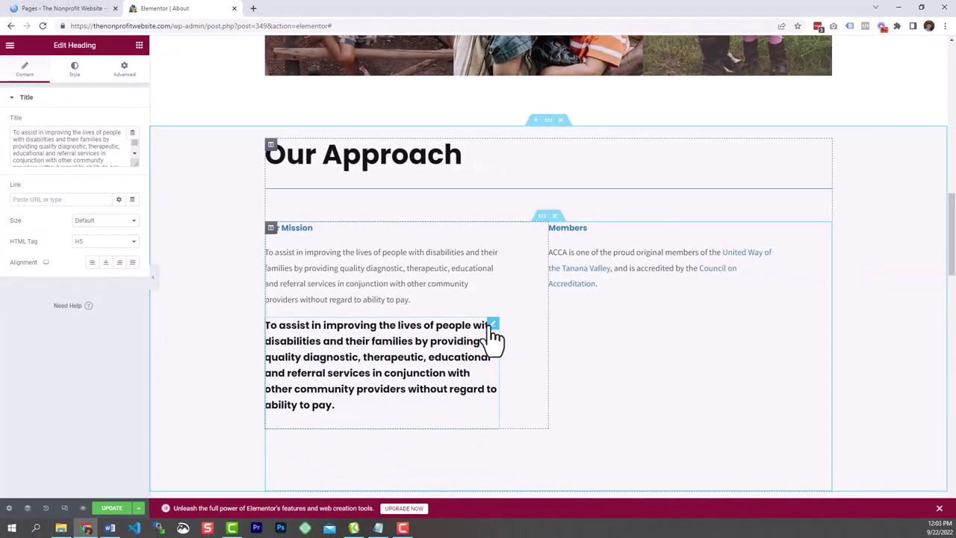
{"action": "right_click", "coordinate": [493, 334]}
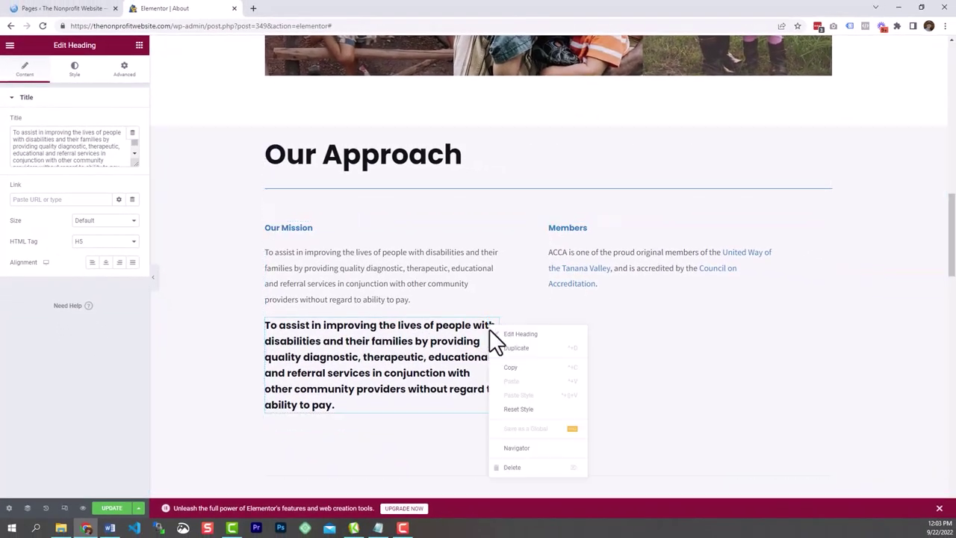
{"action": "left_click", "coordinate": [514, 461]}
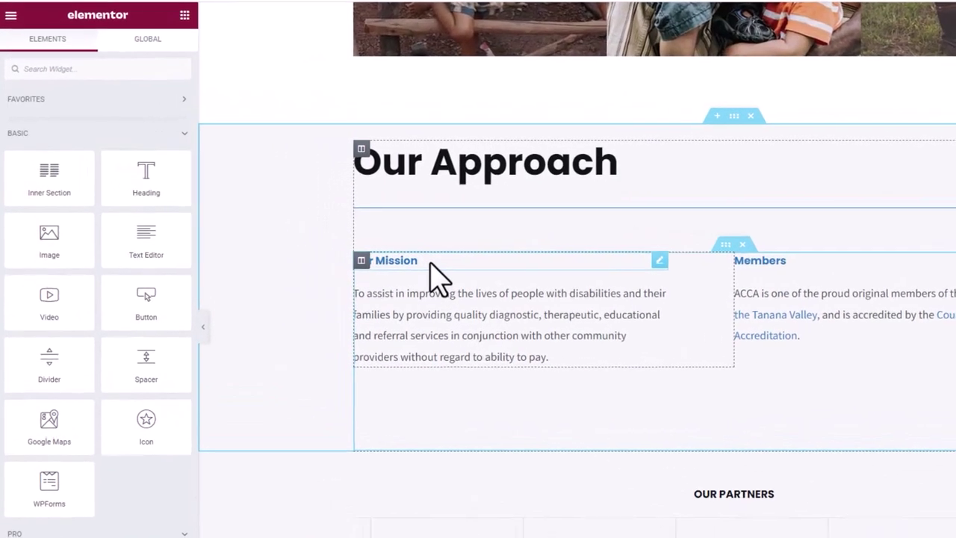
- Set the HTML tag of both the Our Mission and Members headings to H3
{"action": "left_click", "coordinate": [431, 262]}
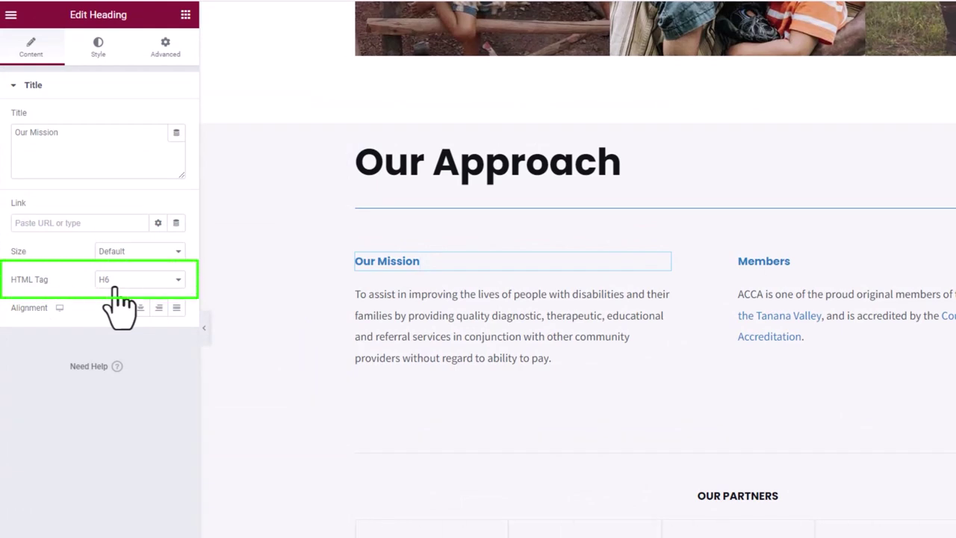
{"action": "left_click", "coordinate": [114, 287]}
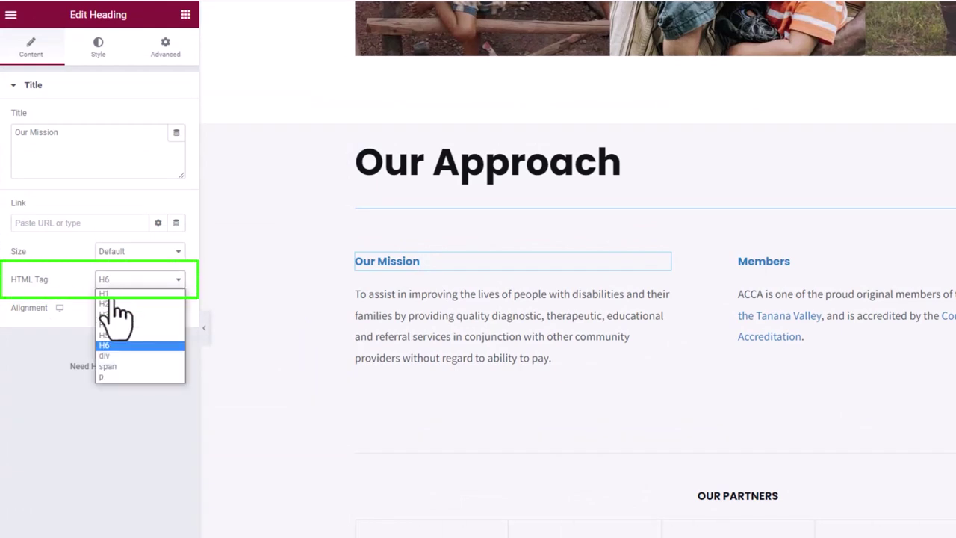
{"action": "left_click", "coordinate": [112, 315]}
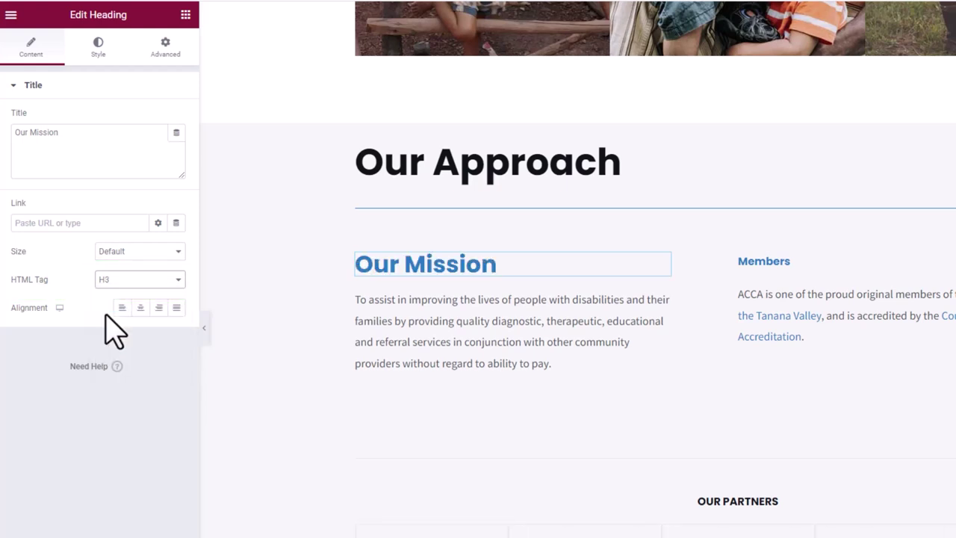
{"action": "left_click", "coordinate": [794, 260]}
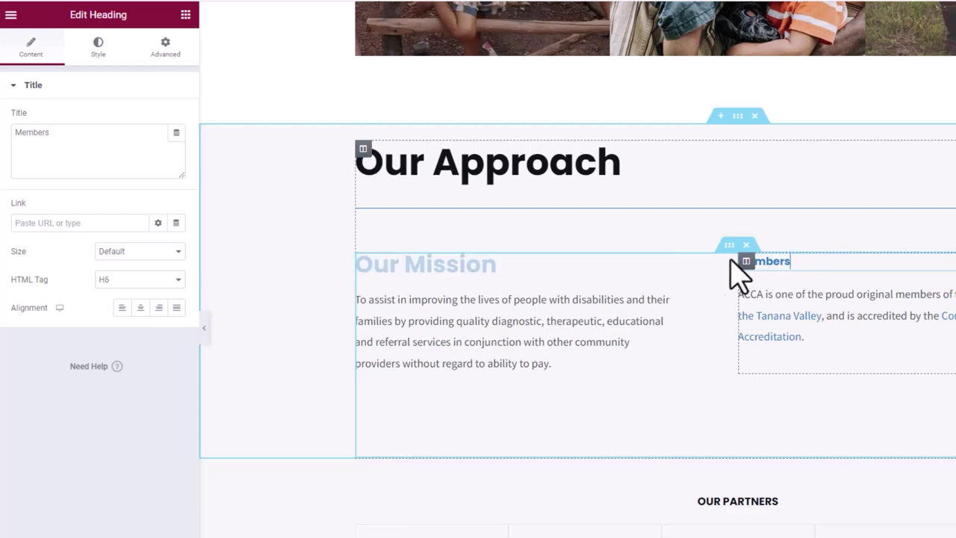
{"action": "left_click", "coordinate": [127, 282]}
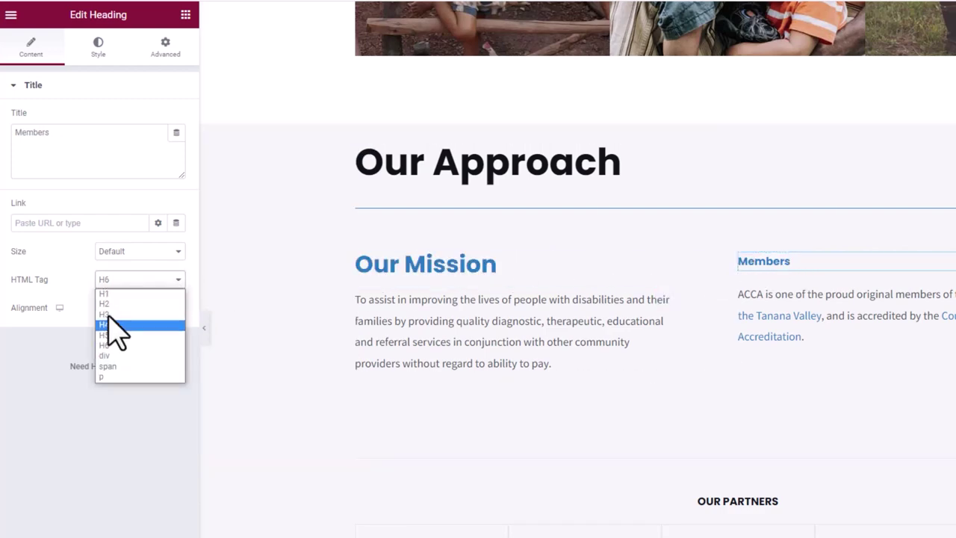
{"action": "left_click", "coordinate": [109, 315]}
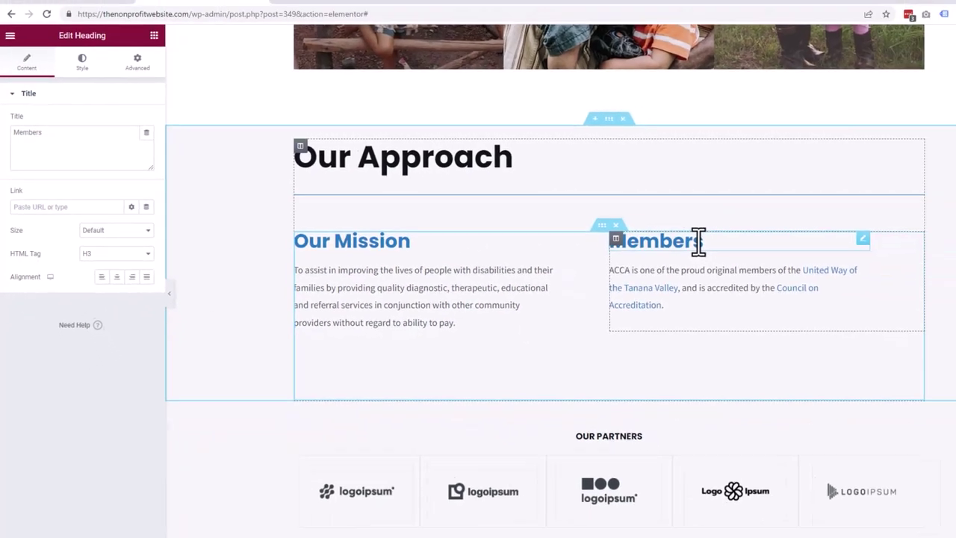
- Rename the Members heading to 'Proud Member Of'
{"action": "key", "text": "BackSpace"}
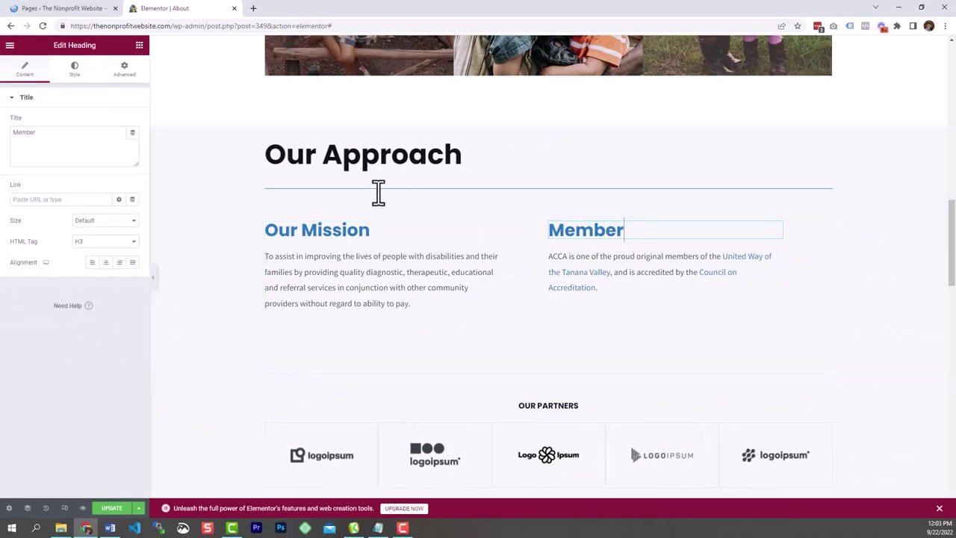
{"action": "left_click", "coordinate": [14, 133]}
{"action": "type", "text": "Proud"}
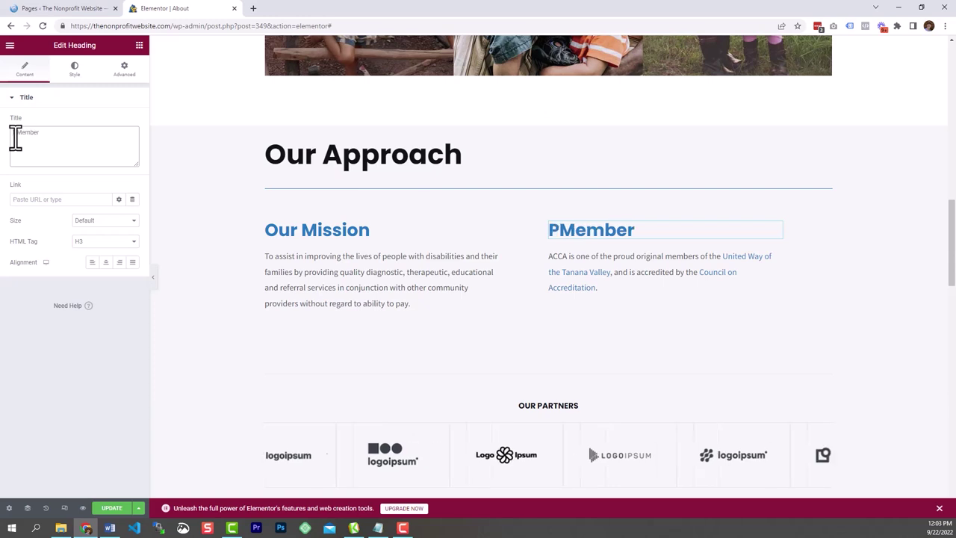
{"action": "left_click", "coordinate": [56, 132]}
{"action": "type", "text": "Of"}
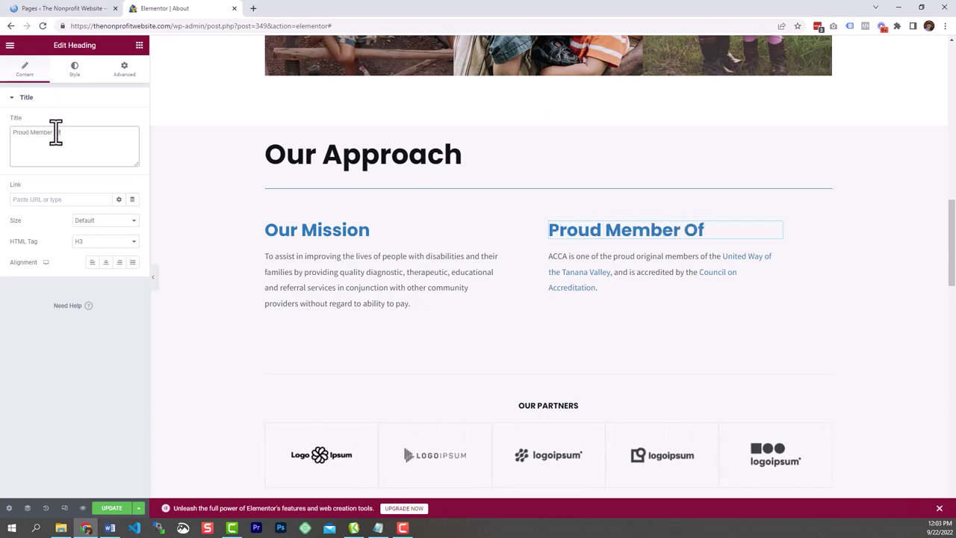
{"action": "left_click", "coordinate": [324, 331]}
{"action": "scroll", "coordinate": [324, 331], "scroll_direction": "up", "scroll_amount": 6}
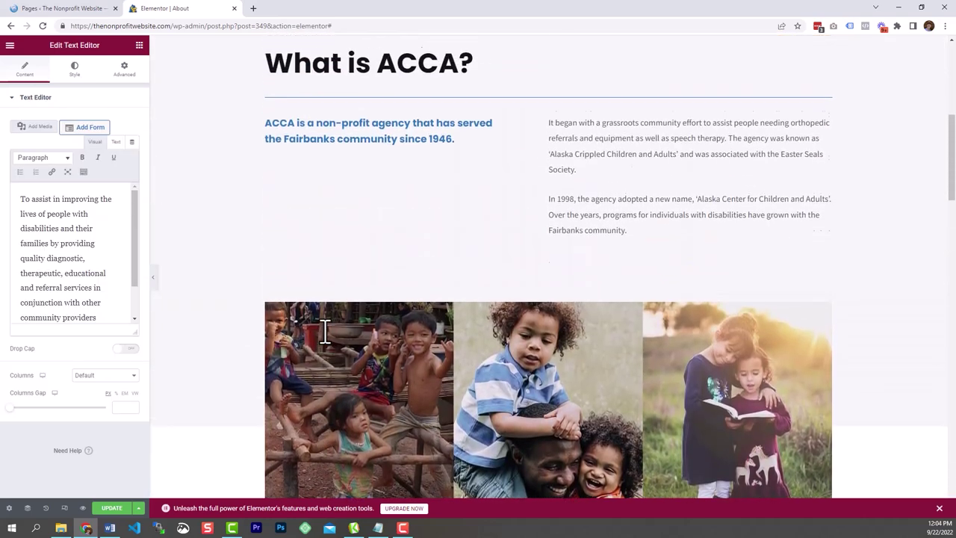
- Move the Our Approach section up to just below the hero image, above What is ACCA?
{"action": "scroll", "coordinate": [324, 331], "scroll_direction": "up", "scroll_amount": 2}
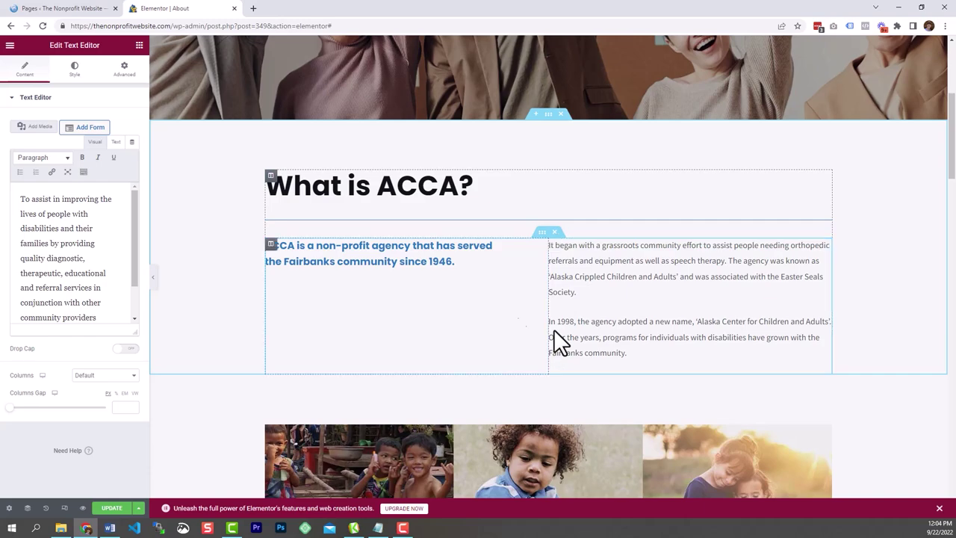
{"action": "scroll", "coordinate": [444, 289], "scroll_direction": "down", "scroll_amount": 6}
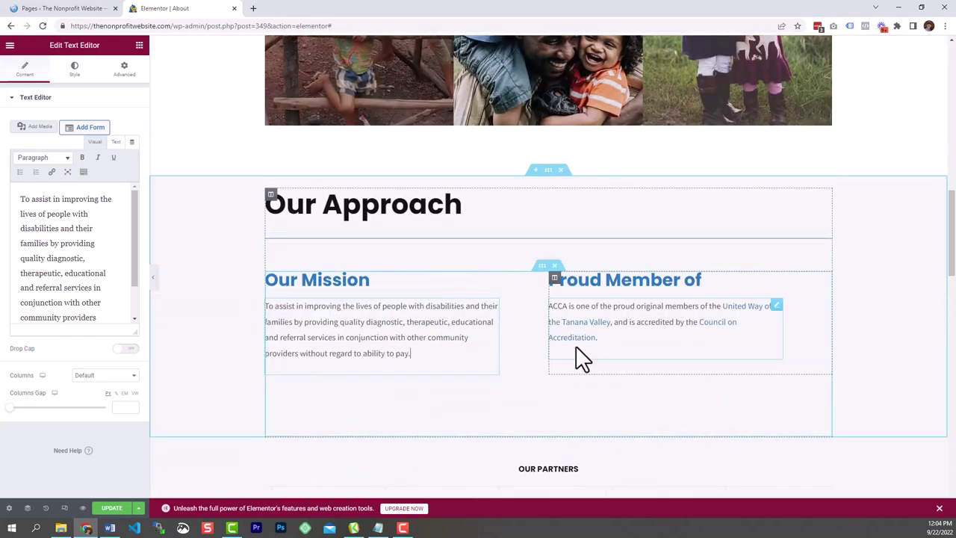
{"action": "scroll", "coordinate": [583, 360], "scroll_direction": "up", "scroll_amount": 6}
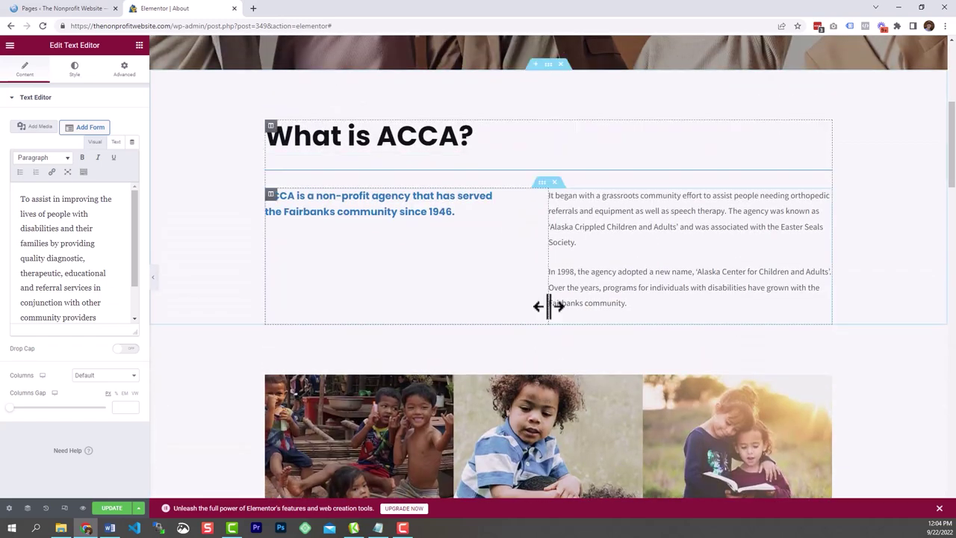
{"action": "scroll", "coordinate": [518, 416], "scroll_direction": "down", "scroll_amount": 6}
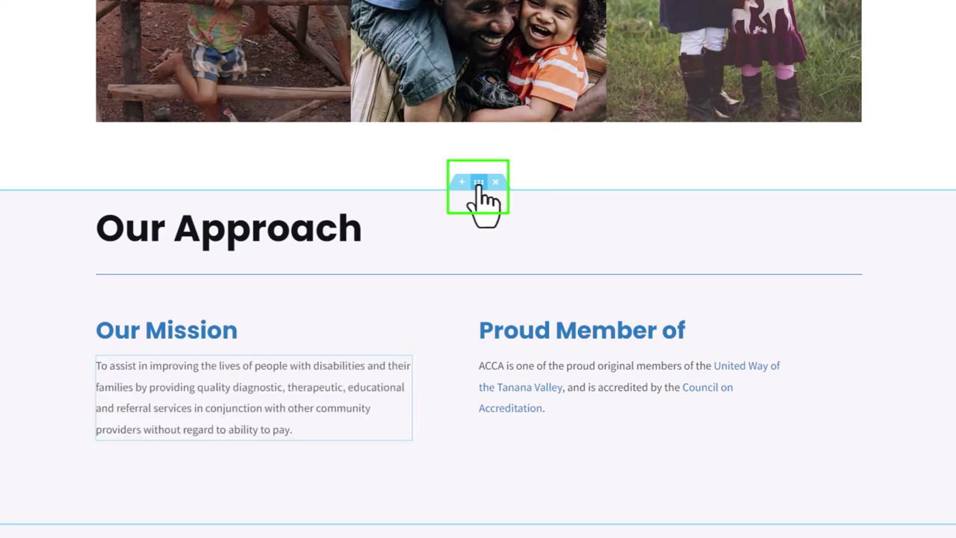
{"action": "left_click_drag", "start_coordinate": [479, 183], "coordinate": [468, 0]}
{"action": "left_click_drag", "start_coordinate": [317, 47], "coordinate": [451, 232]}
{"action": "scroll", "coordinate": [459, 193], "scroll_direction": "up", "scroll_amount": 6}
{"action": "scroll", "coordinate": [459, 192], "scroll_direction": "up", "scroll_amount": 2}
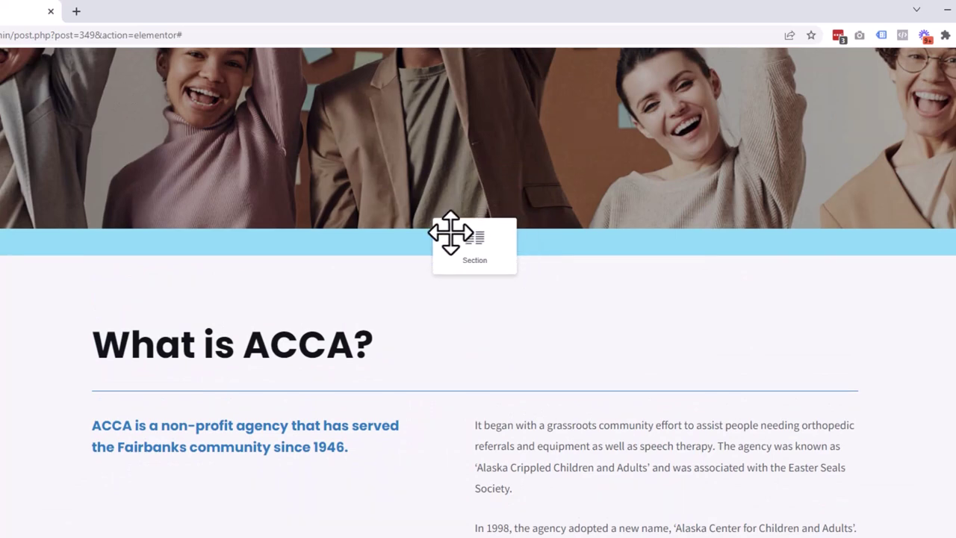
{"action": "left_click_drag", "start_coordinate": [450, 232], "coordinate": [451, 231]}
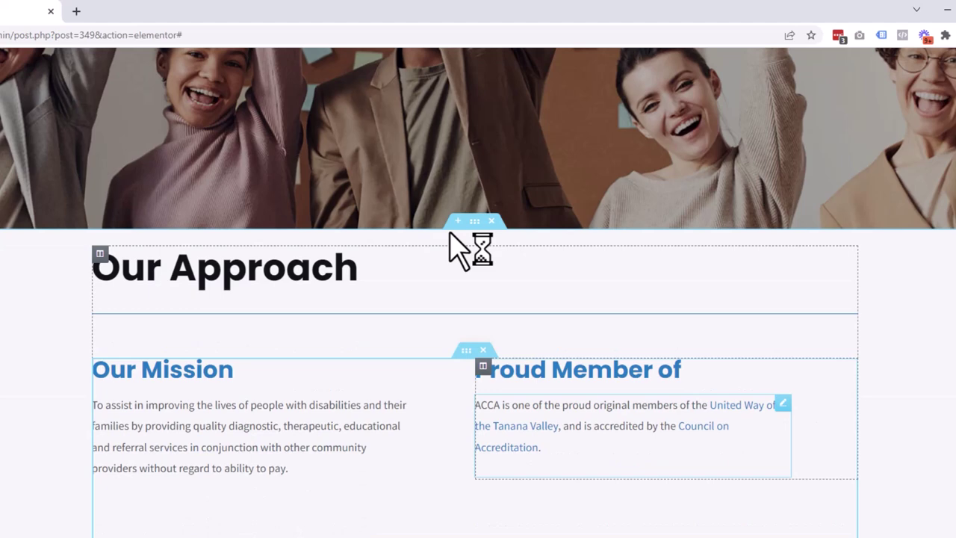
{"action": "scroll", "coordinate": [449, 233], "scroll_direction": "down", "scroll_amount": 5}
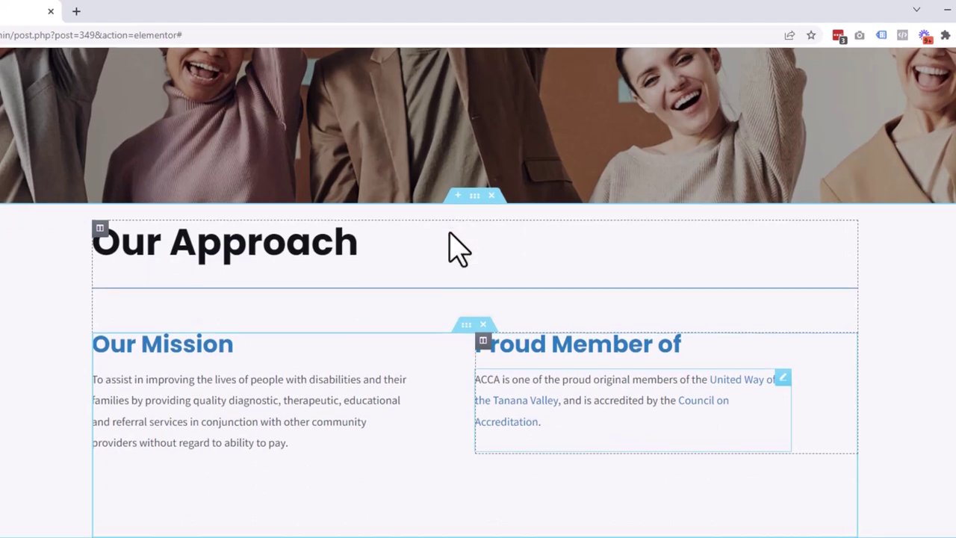
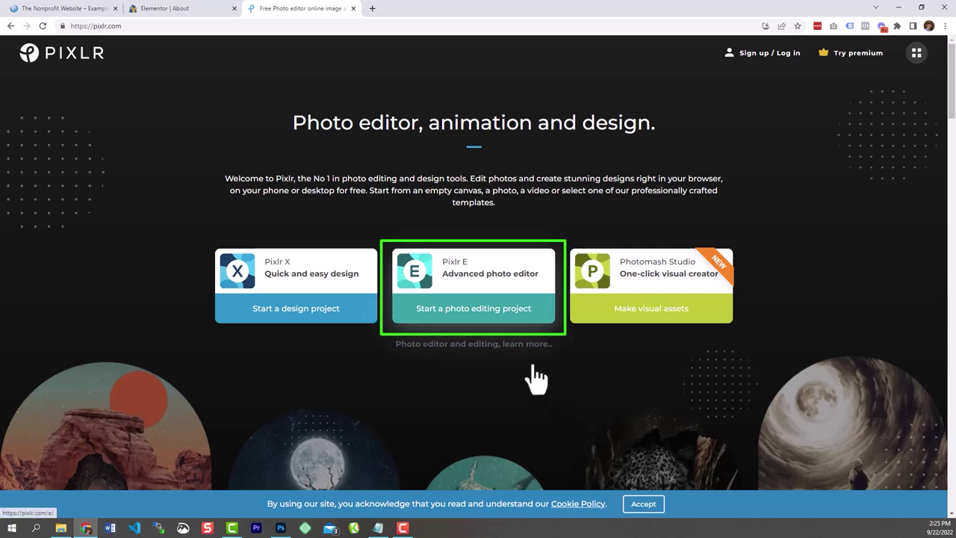
- Start a Pixlr E photo editing project and open staff.jpg from the computer
{"action": "left_click", "coordinate": [460, 300]}
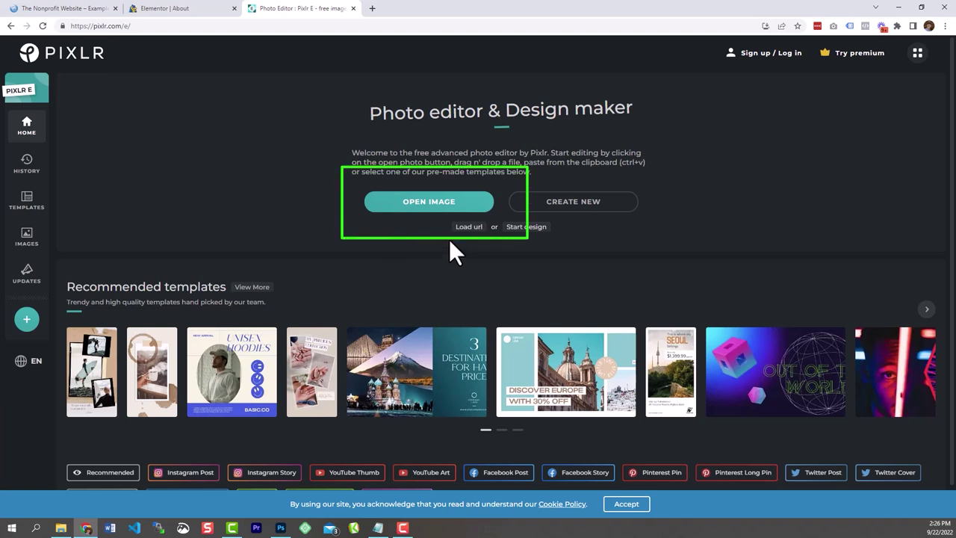
{"action": "left_click", "coordinate": [429, 204]}
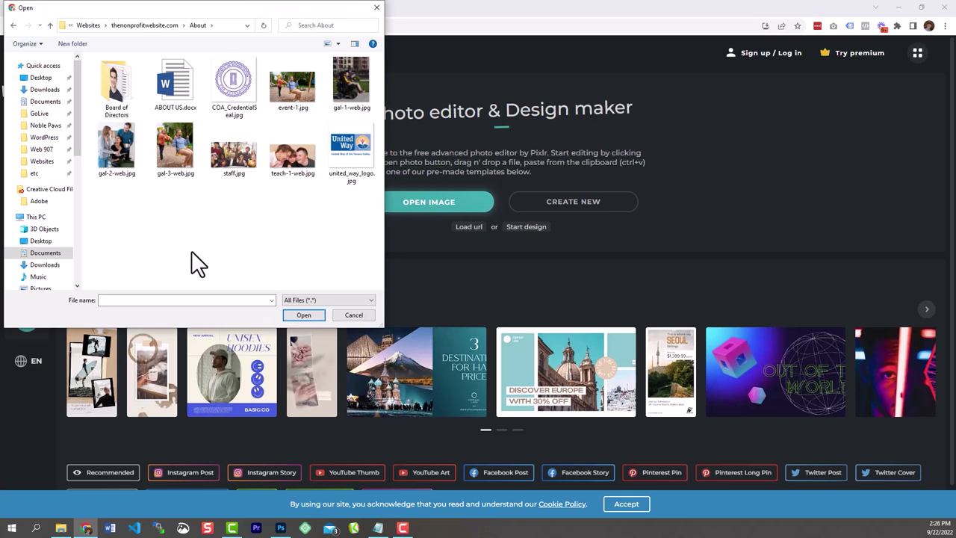
{"action": "left_click", "coordinate": [229, 162]}
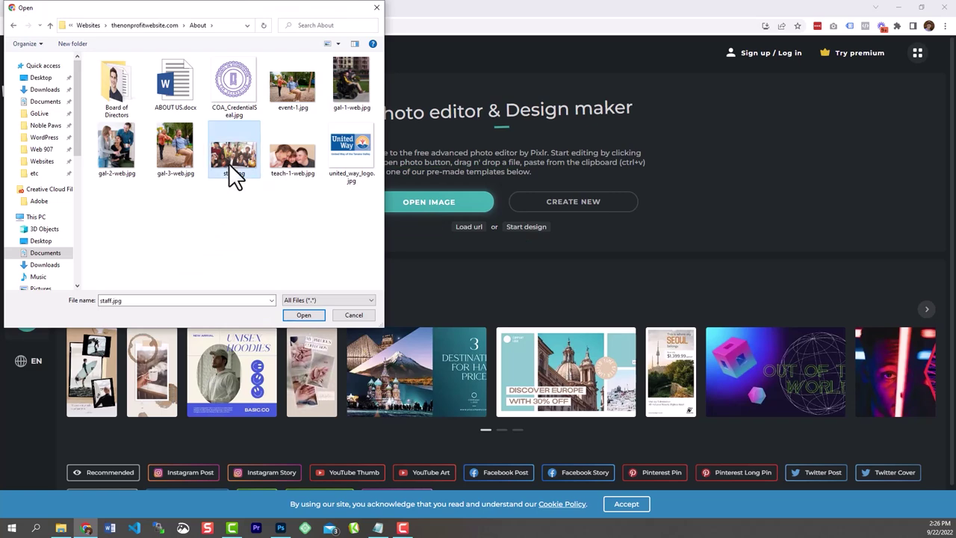
{"action": "left_click", "coordinate": [295, 315]}
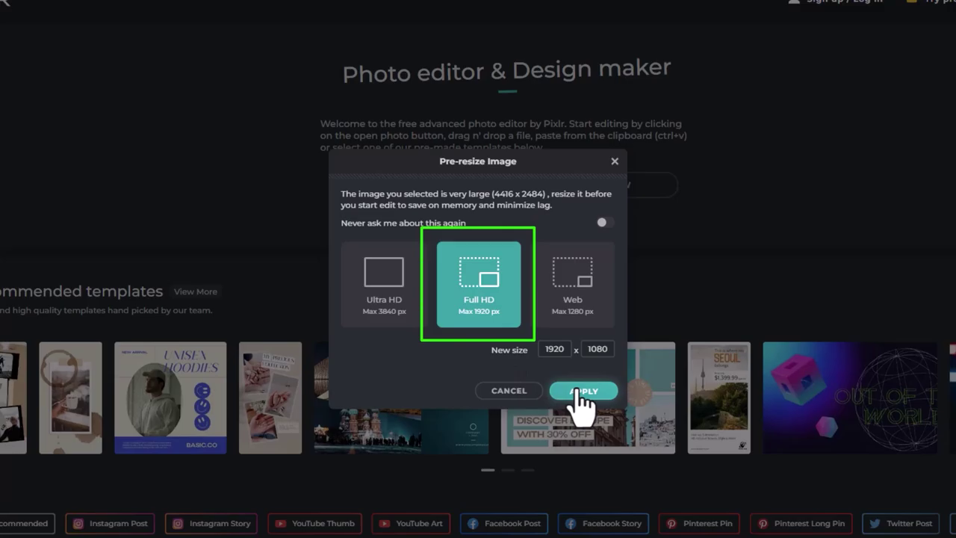
- Apply the Full HD 1920 x 1080 pre-resize to the 4416 x 2484 staff photo
{"action": "left_click", "coordinate": [577, 392]}
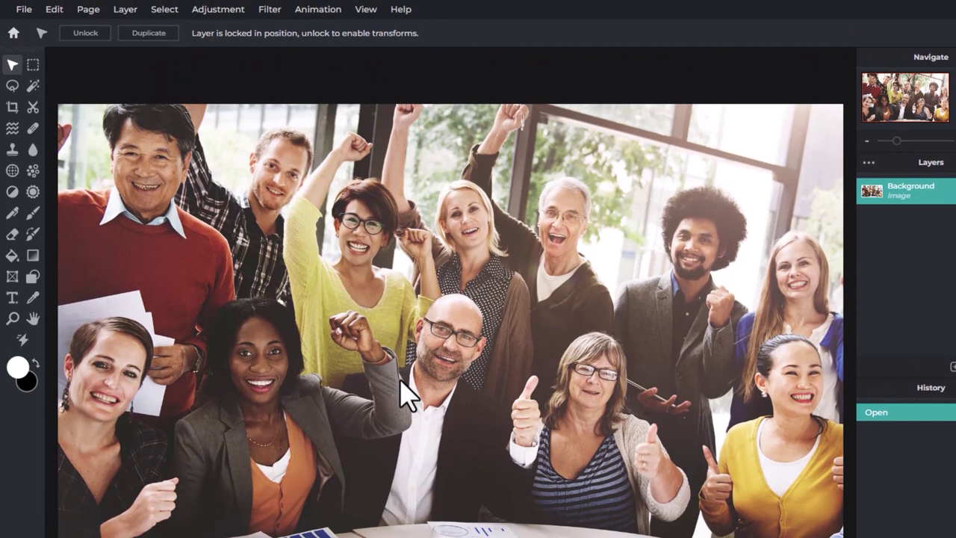
- Set the save format to JPG at MED 70% quality, after comparing 50%
{"action": "left_click", "coordinate": [23, 18]}
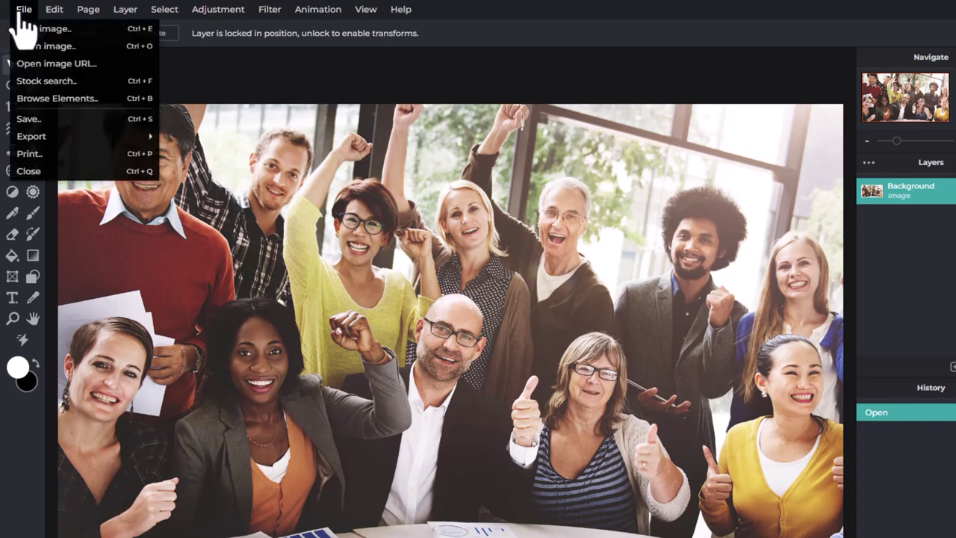
{"action": "left_click", "coordinate": [33, 121]}
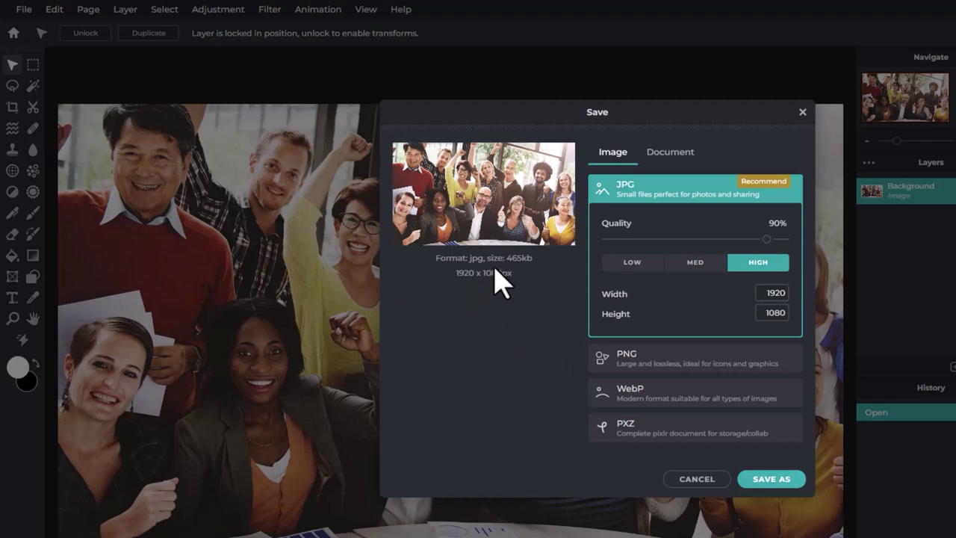
{"action": "left_click", "coordinate": [694, 268]}
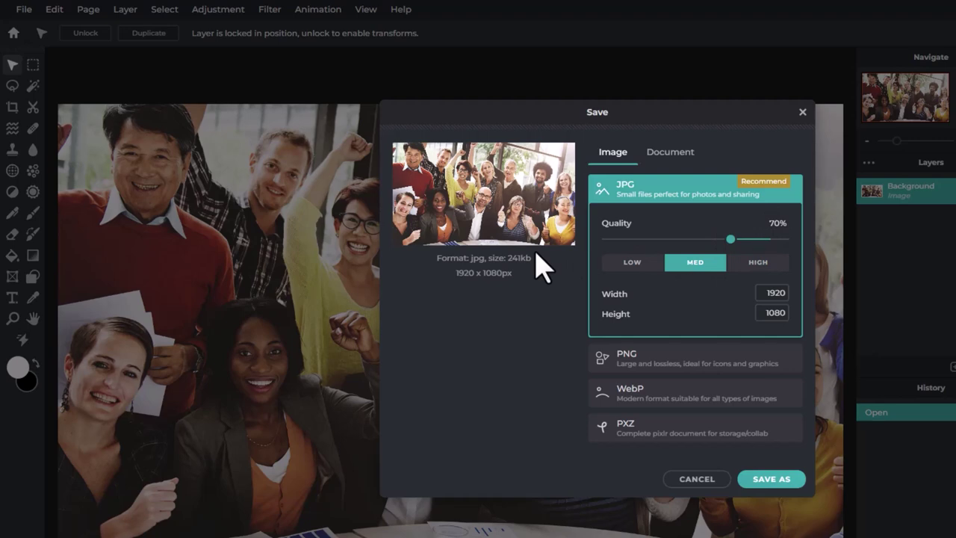
{"action": "left_click", "coordinate": [635, 263]}
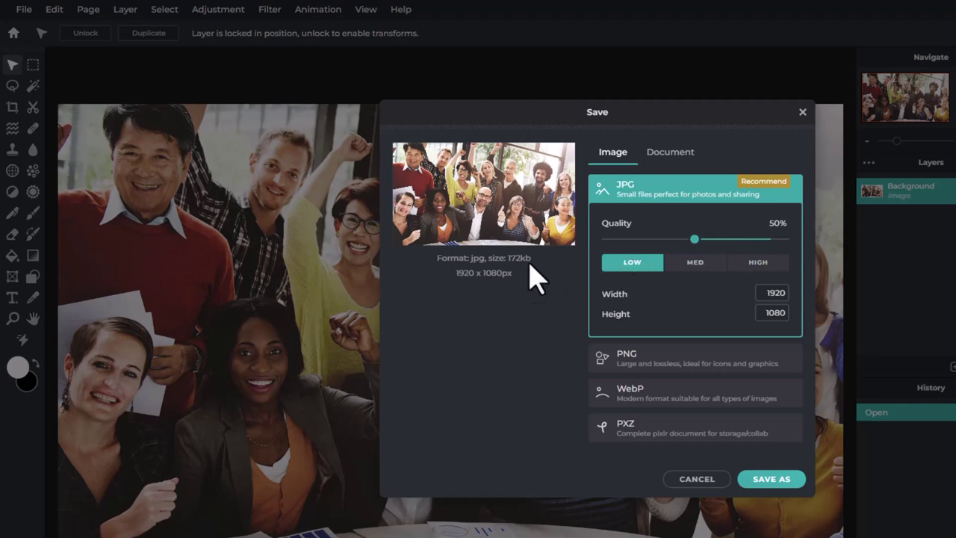
{"action": "left_click", "coordinate": [695, 263]}
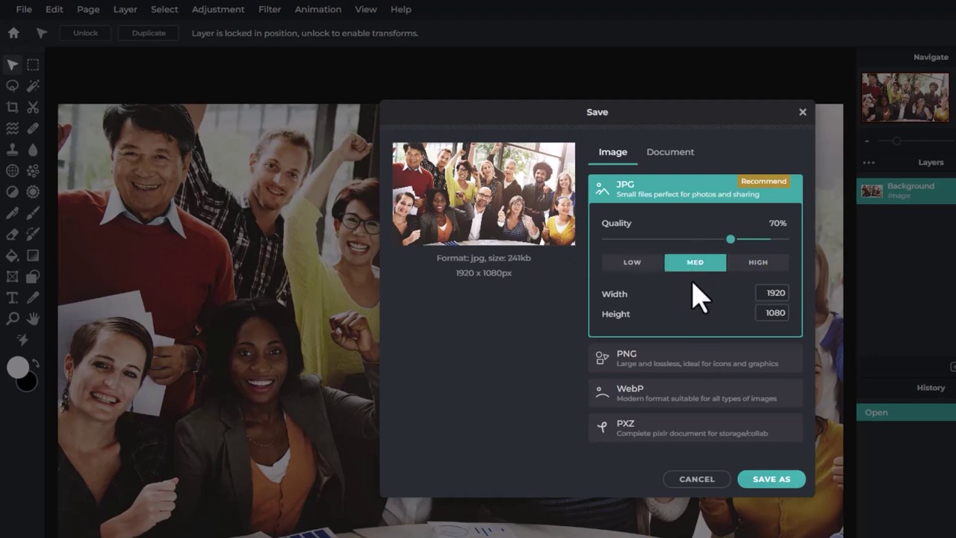
{"action": "left_click", "coordinate": [769, 480]}
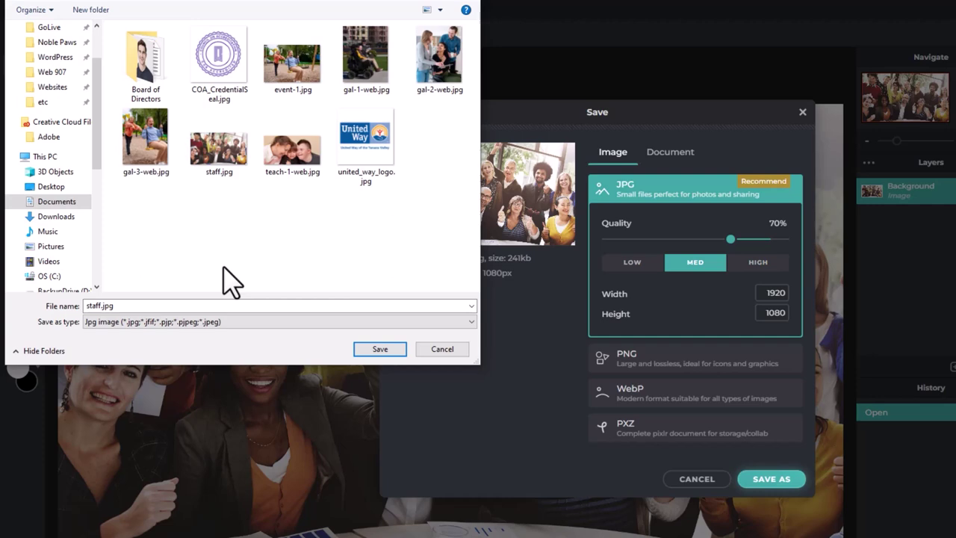
- Save the image as staff-web.jpg
{"action": "double_click", "coordinate": [100, 306]}
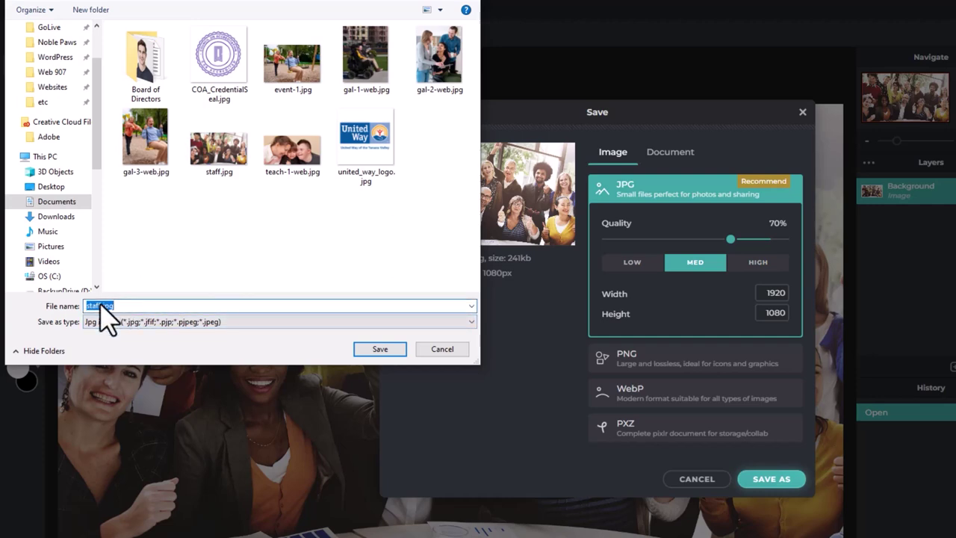
{"action": "left_click", "coordinate": [100, 306]}
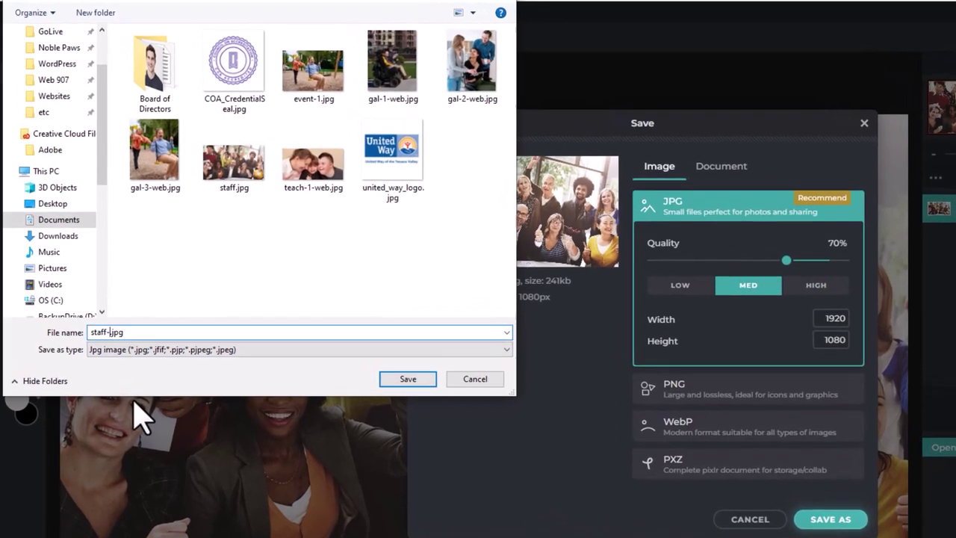
{"action": "type", "text": "-web"}
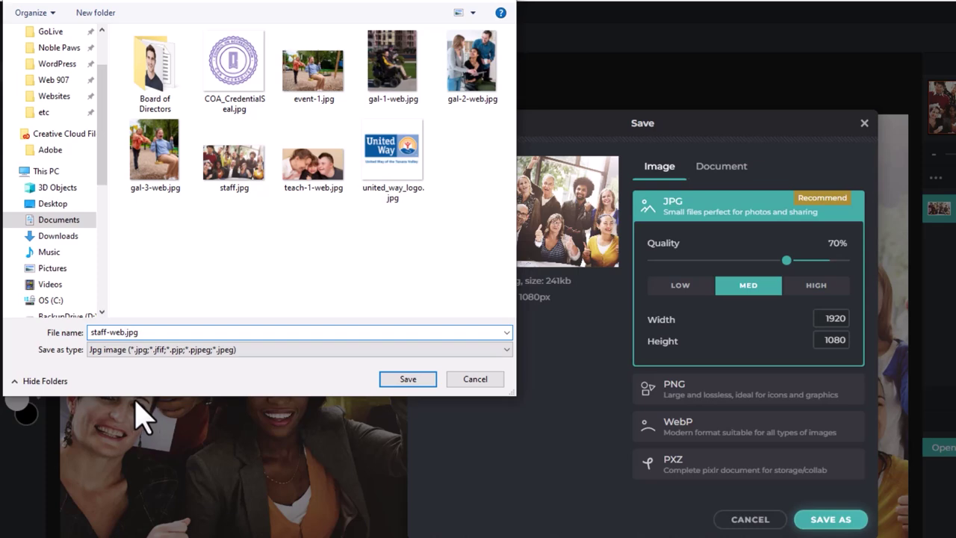
{"action": "left_click", "coordinate": [408, 379]}
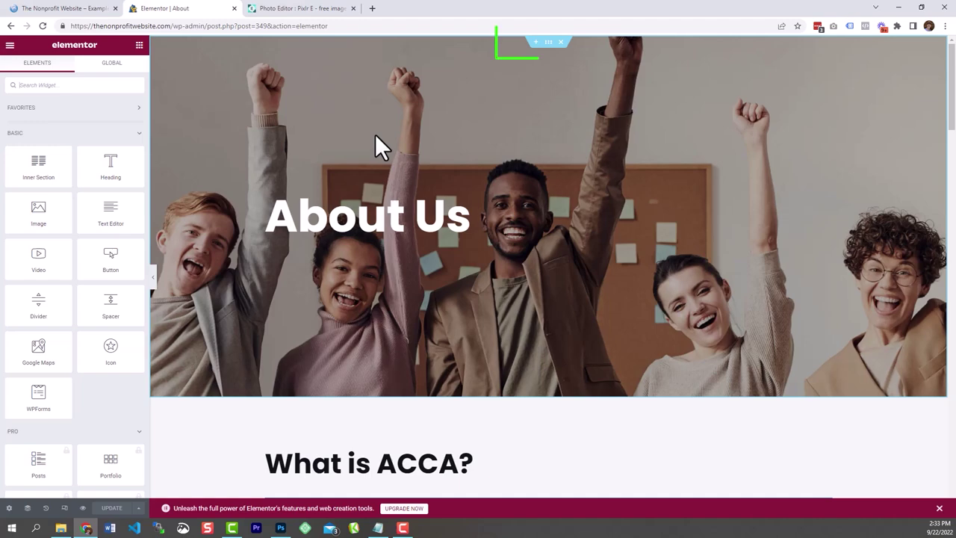
- Open the Insert Media picker for the About Us section's Style background image
{"action": "left_click", "coordinate": [548, 42]}
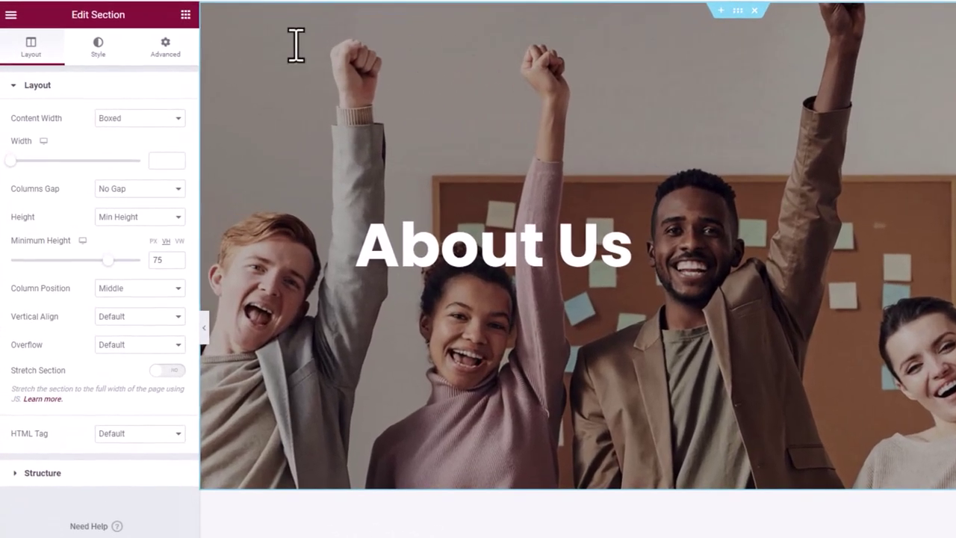
{"action": "left_click", "coordinate": [99, 57]}
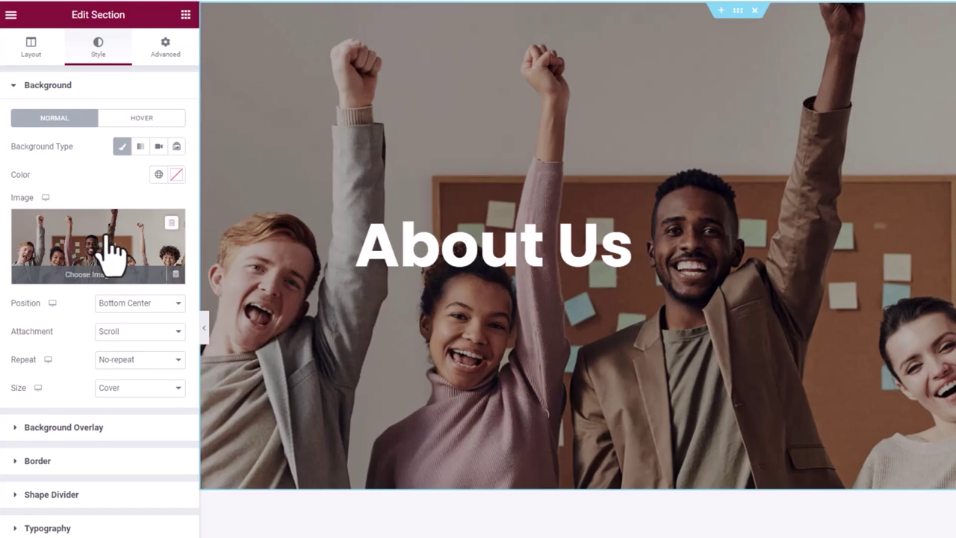
{"action": "left_click", "coordinate": [112, 254]}
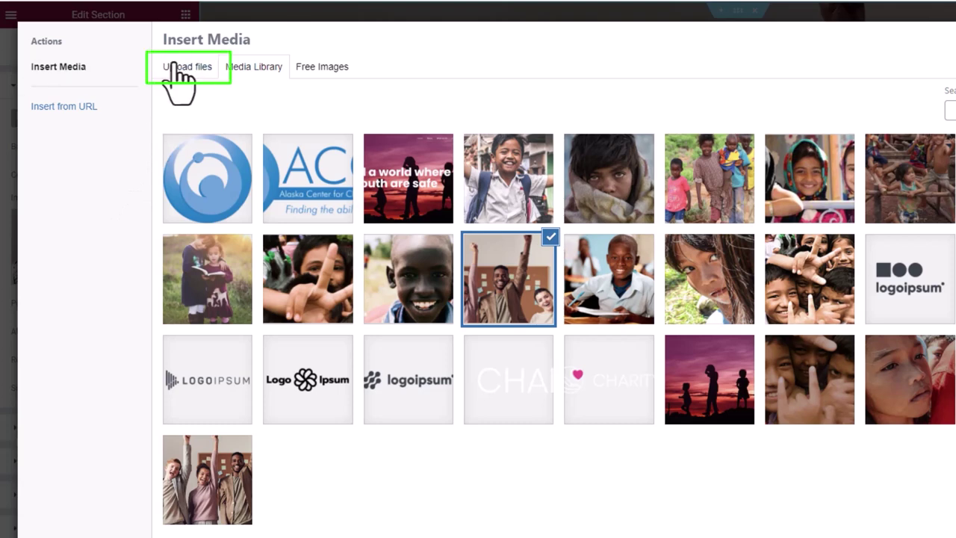
- Upload staff-web.jpg, give it alt text Our Staff, and insert it as the background
{"action": "left_click", "coordinate": [176, 68]}
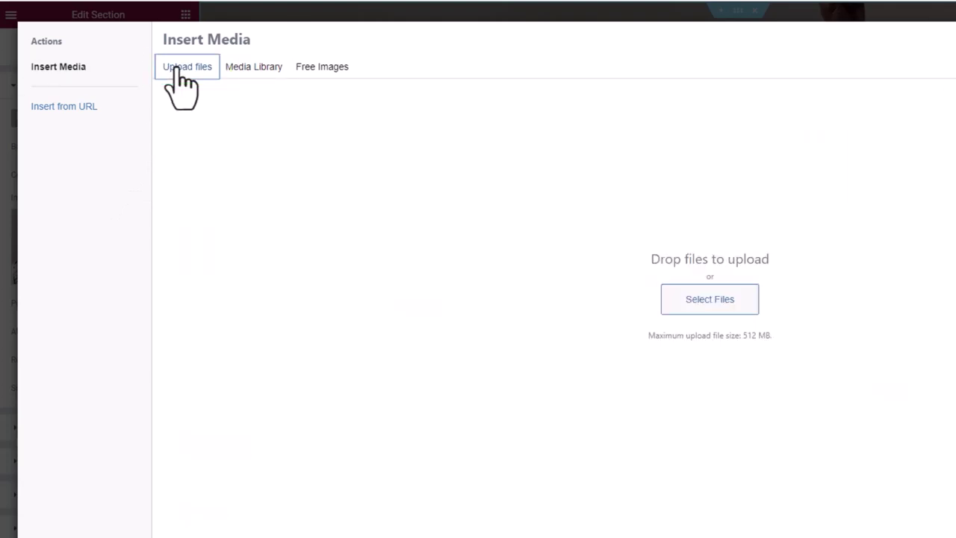
{"action": "left_click", "coordinate": [718, 302]}
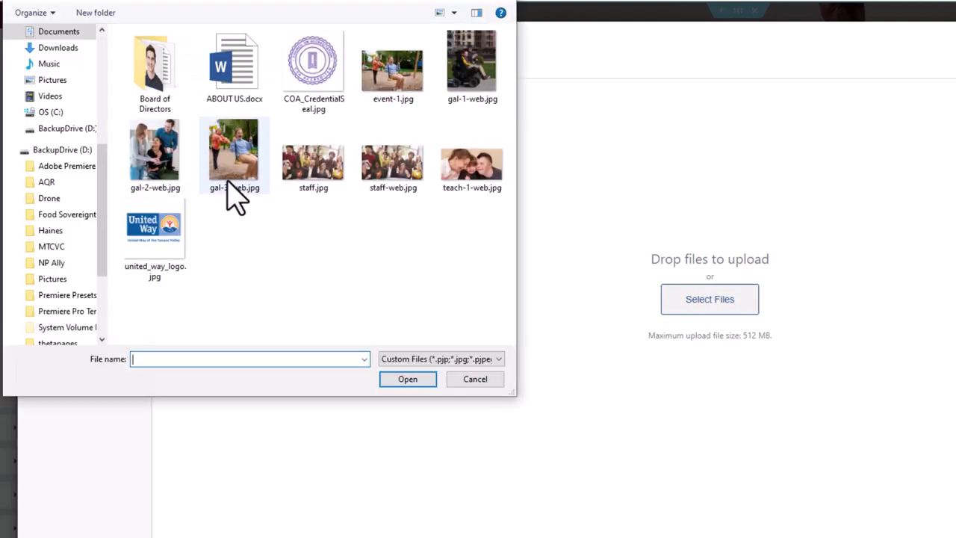
{"action": "left_click", "coordinate": [391, 166]}
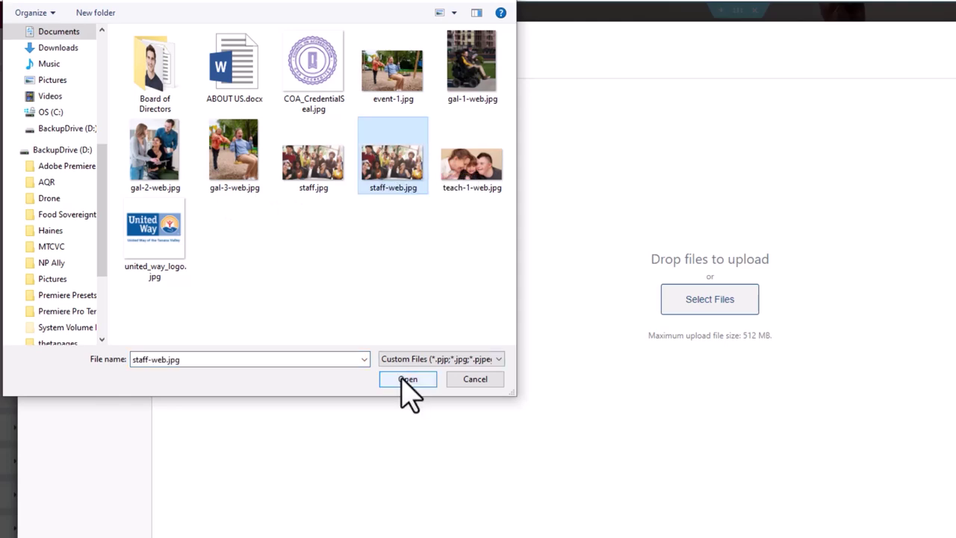
{"action": "left_click", "coordinate": [405, 378]}
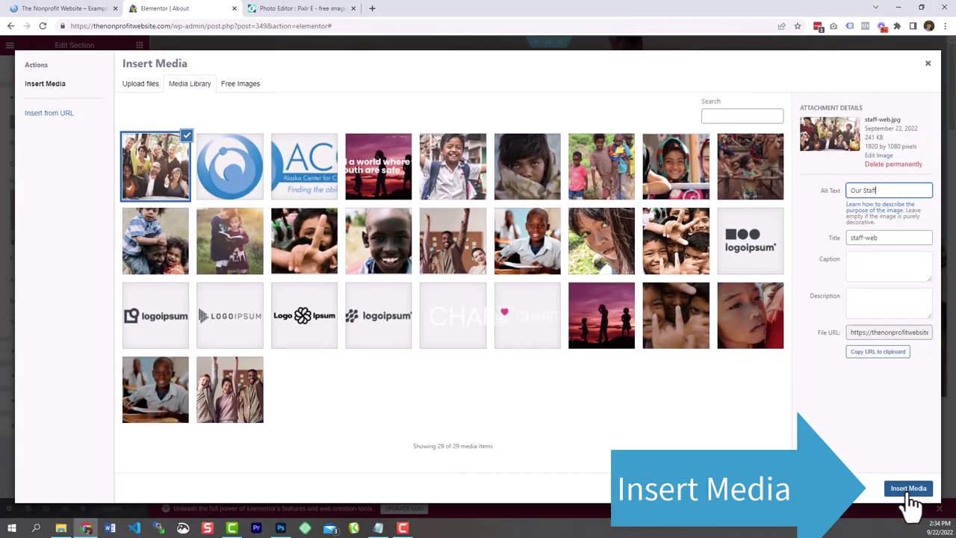
{"action": "left_click", "coordinate": [909, 491]}
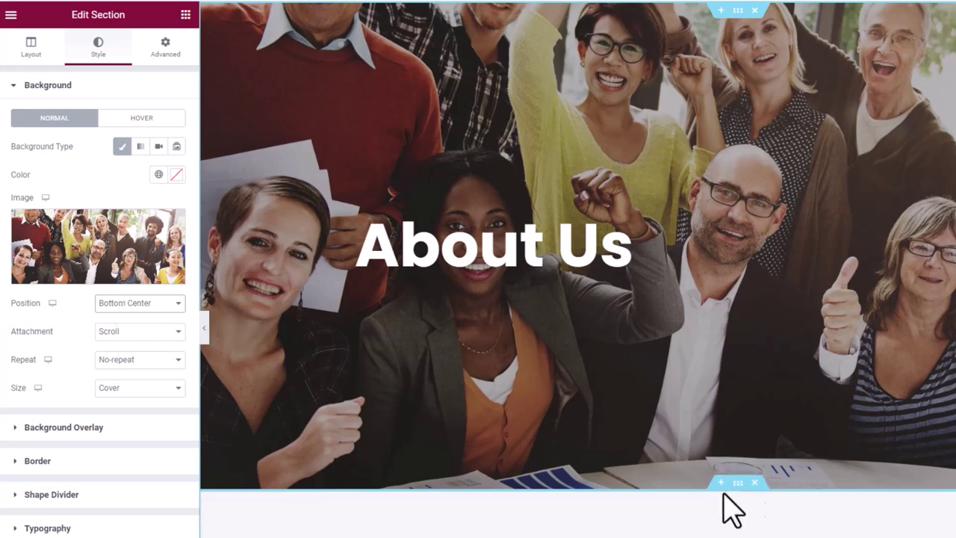
- Set the header background position to Top Center, after trying Center Center
{"action": "left_click", "coordinate": [123, 304]}
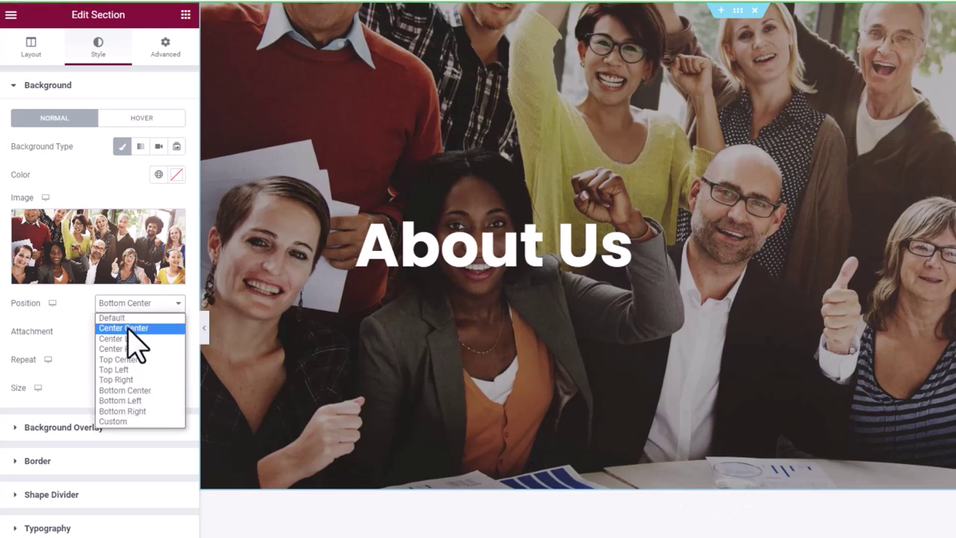
{"action": "left_click", "coordinate": [129, 339]}
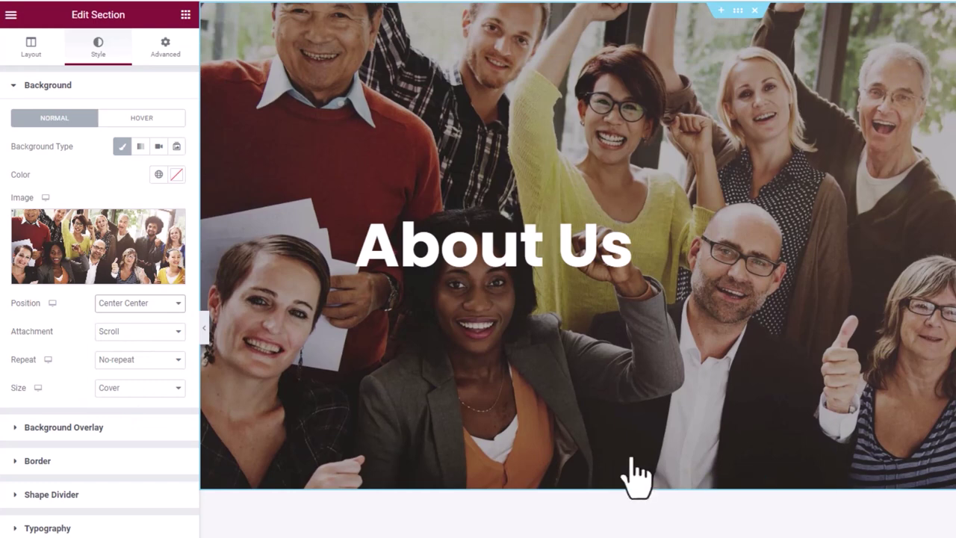
{"action": "left_click", "coordinate": [121, 306]}
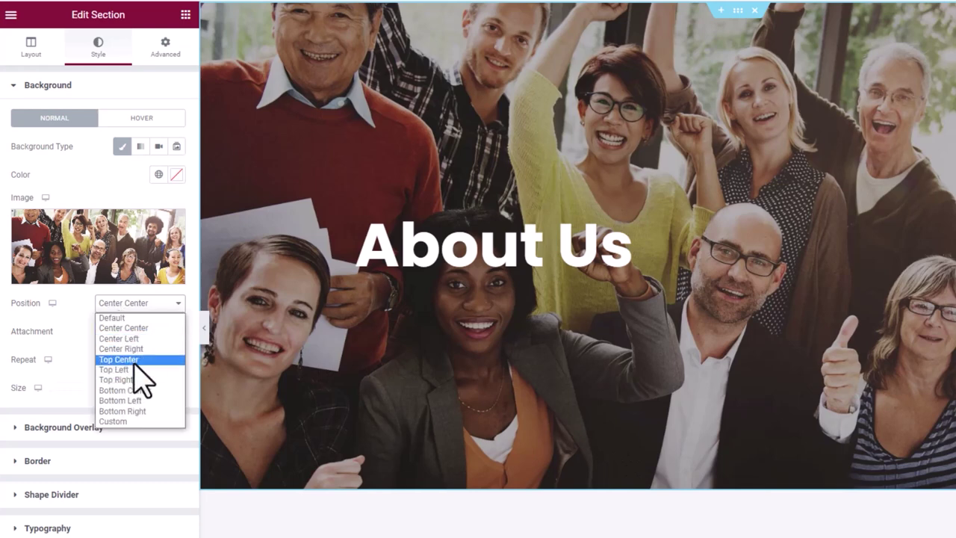
{"action": "left_click", "coordinate": [138, 362]}
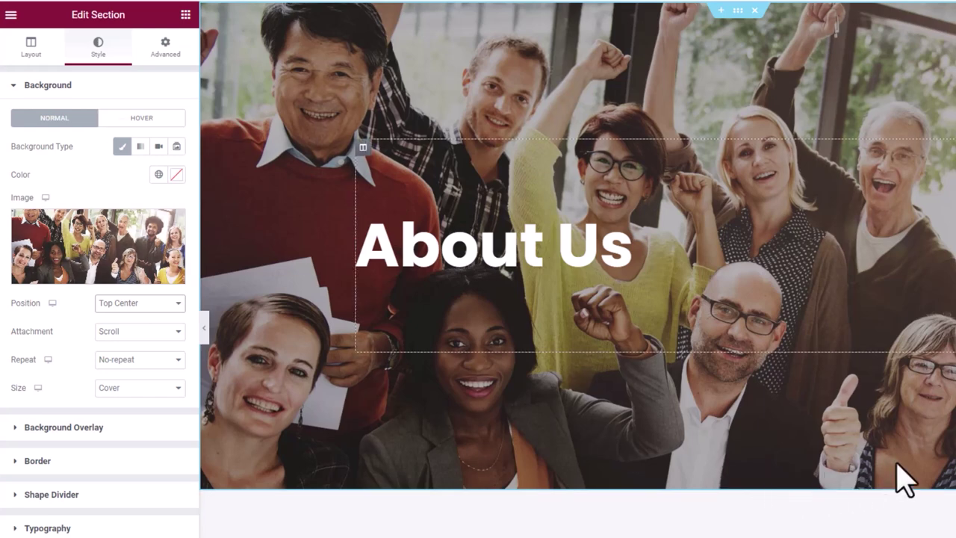
{"action": "scroll", "coordinate": [709, 273], "scroll_direction": "down", "scroll_amount": 5}
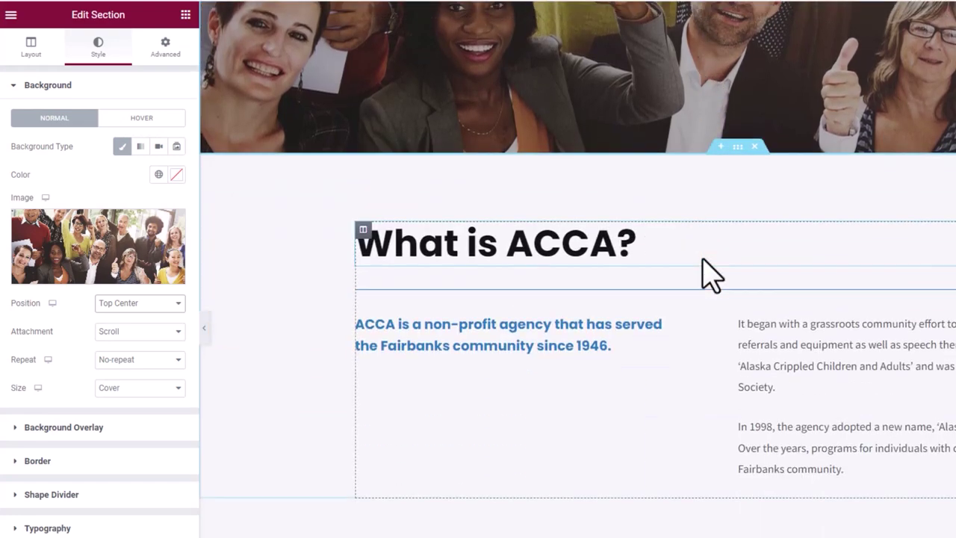
{"action": "scroll", "coordinate": [865, 341], "scroll_direction": "down", "scroll_amount": 3}
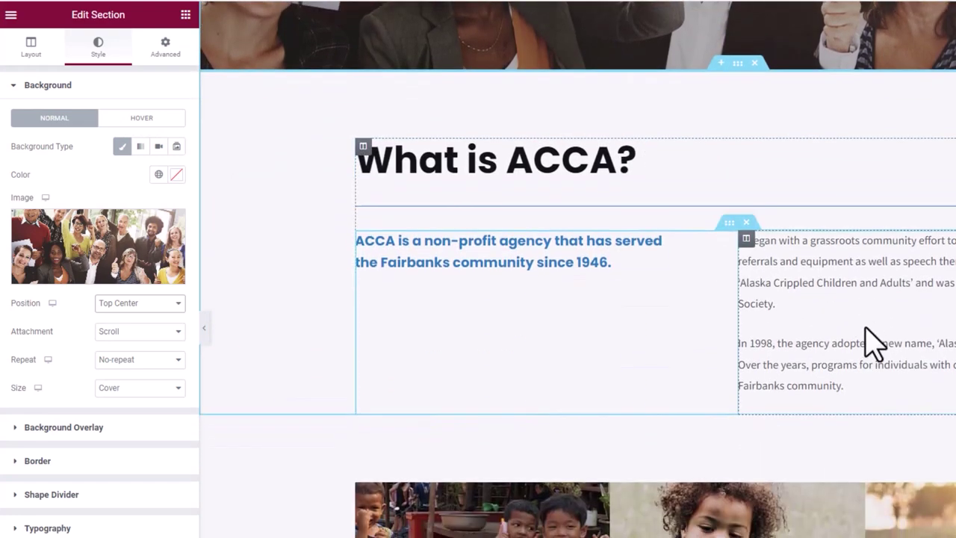
- Move the girls-reading photo into second place in the Basic Gallery
{"action": "scroll", "coordinate": [874, 345], "scroll_direction": "down", "scroll_amount": 2}
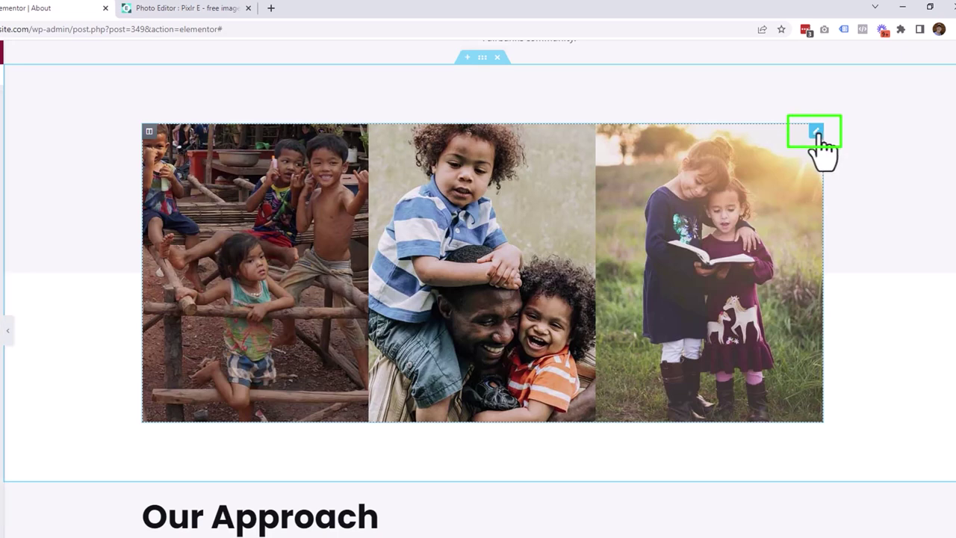
{"action": "left_click", "coordinate": [822, 142]}
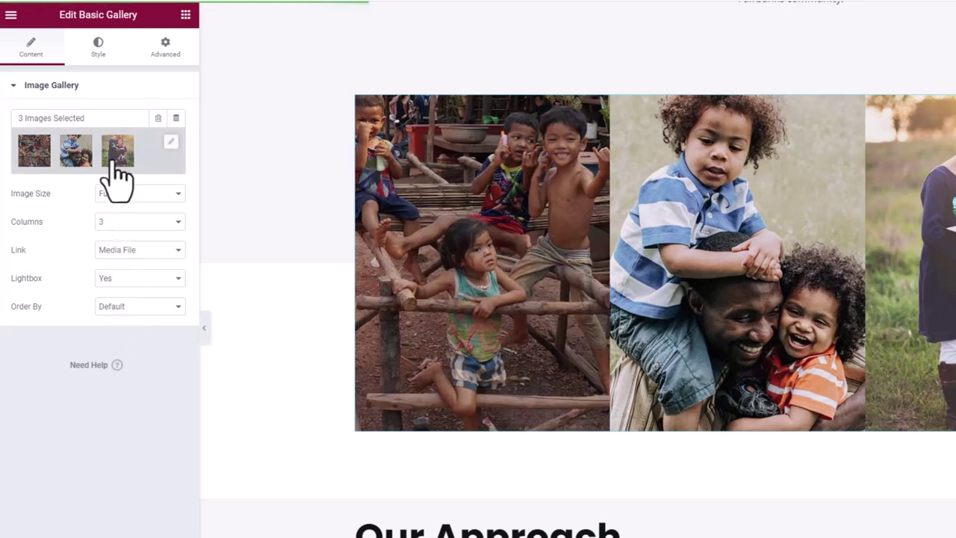
{"action": "left_click", "coordinate": [171, 143]}
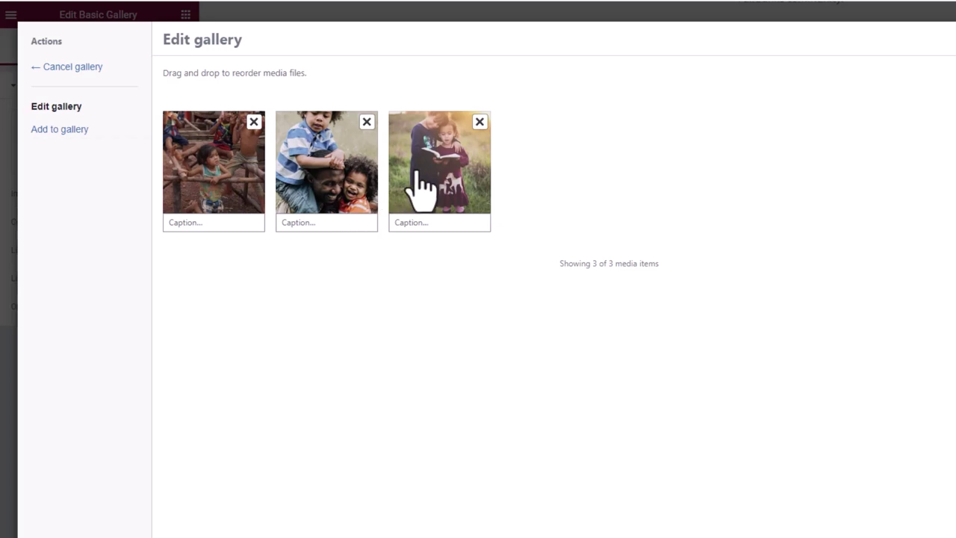
{"action": "left_click_drag", "start_coordinate": [427, 186], "coordinate": [318, 183]}
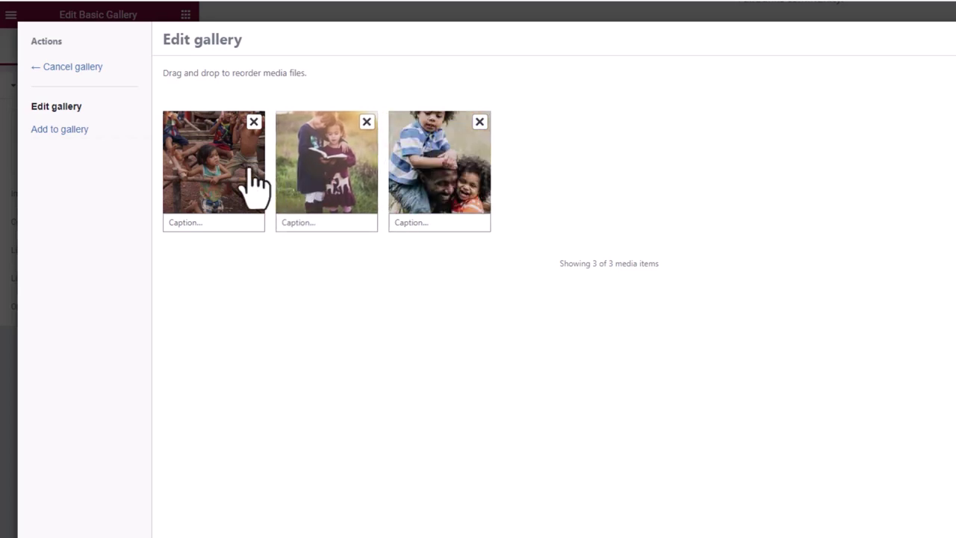
- Add the children making peace signs photo as the gallery's fourth image
{"action": "left_click", "coordinate": [72, 150]}
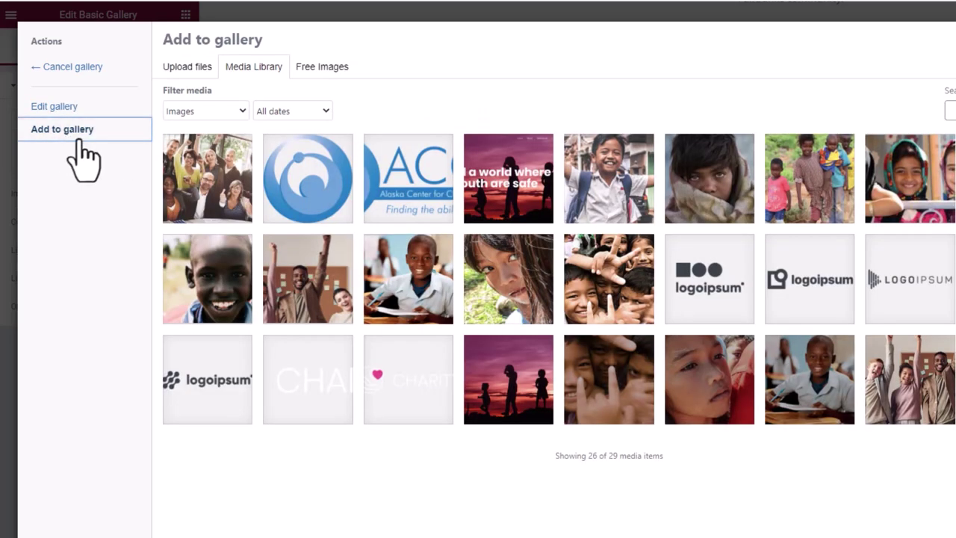
{"action": "left_click", "coordinate": [616, 290]}
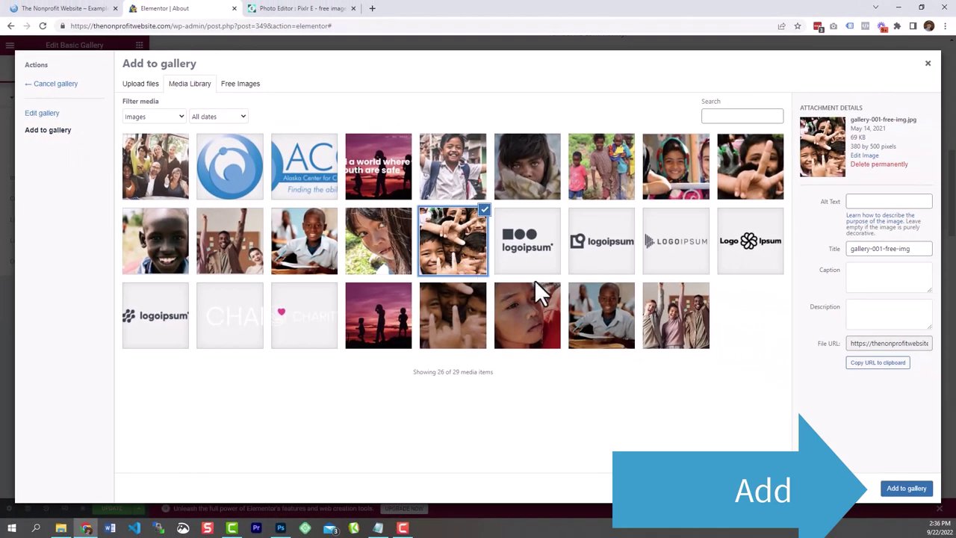
{"action": "left_click", "coordinate": [907, 489]}
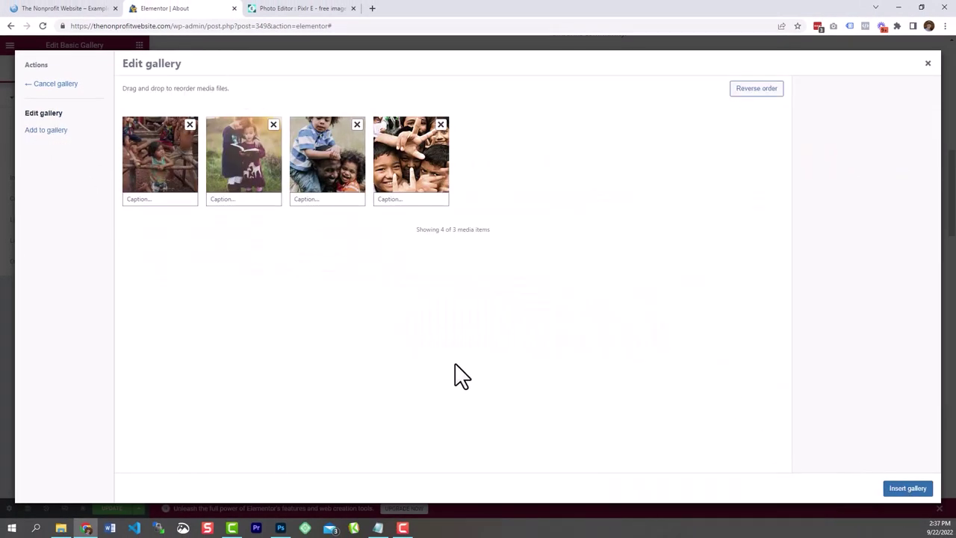
{"action": "left_click", "coordinate": [907, 488]}
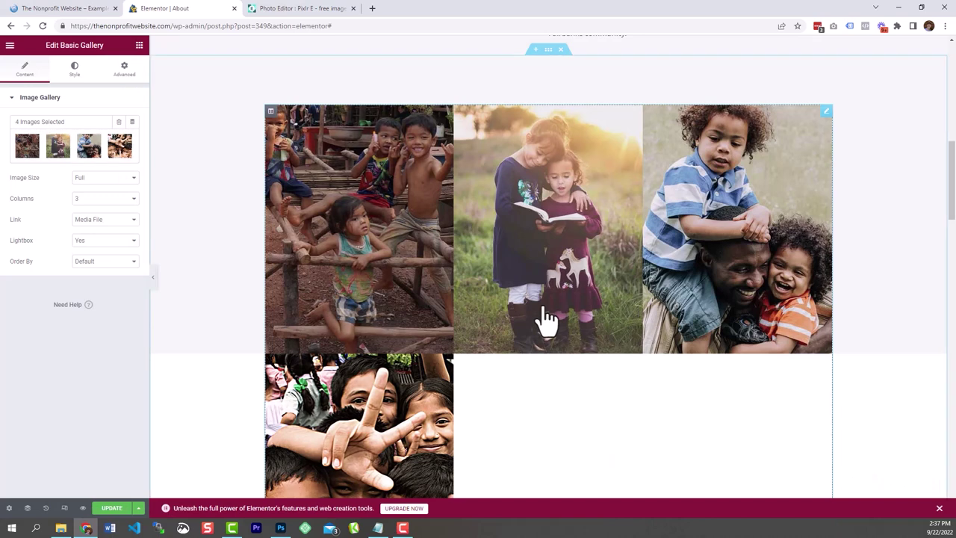
- Try 4 gallery columns, revert to 3, then bring up the About folder in File Explorer
{"action": "scroll", "coordinate": [546, 321], "scroll_direction": "down", "scroll_amount": 1}
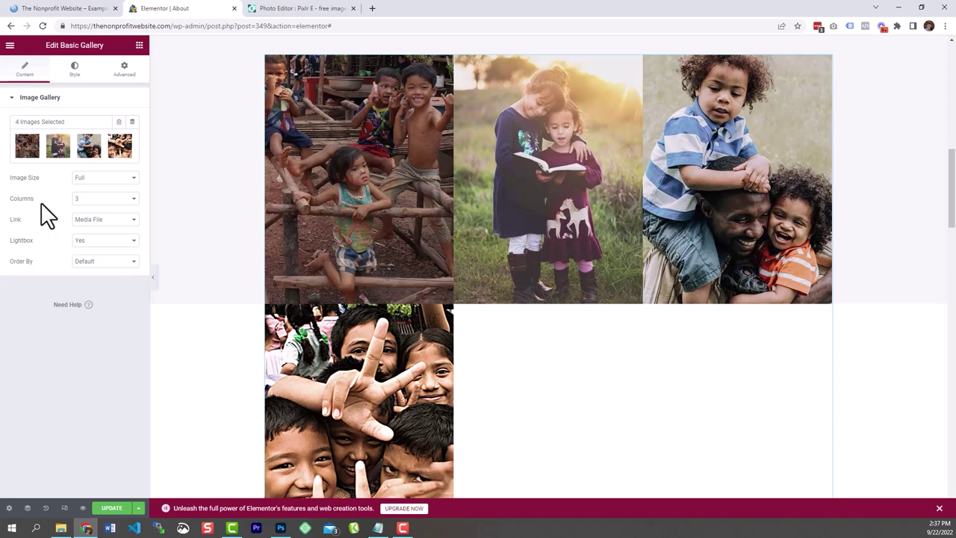
{"action": "left_click", "coordinate": [88, 200]}
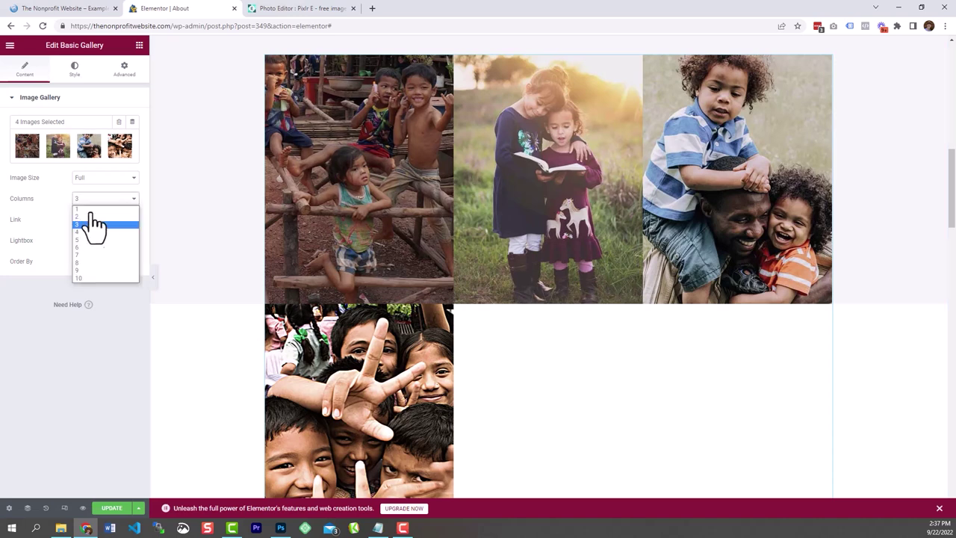
{"action": "left_click", "coordinate": [96, 232]}
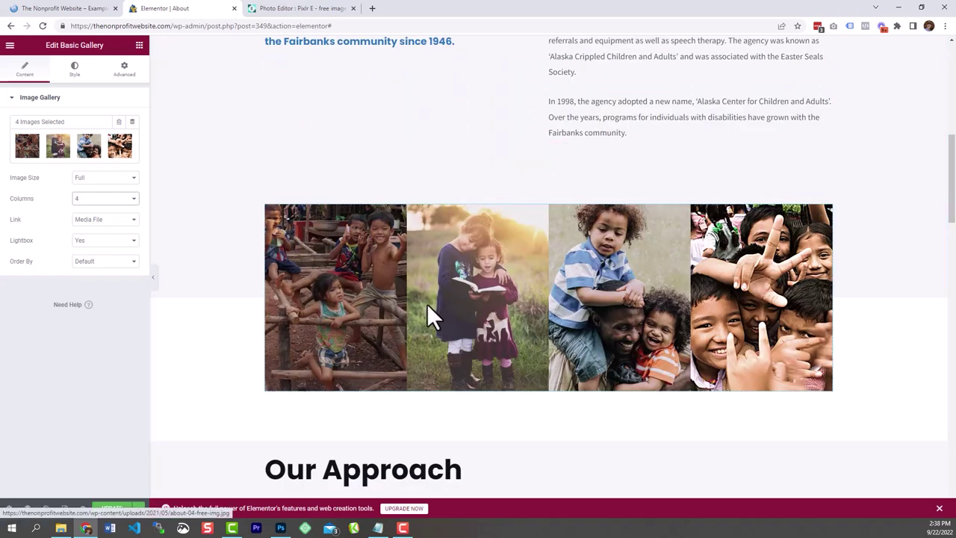
{"action": "left_click", "coordinate": [92, 202]}
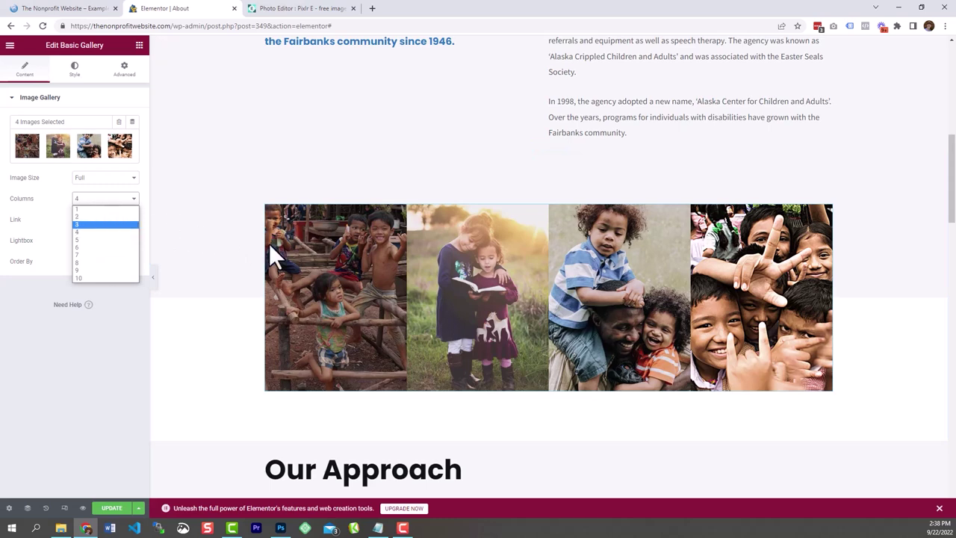
{"action": "key", "text": "Return"}
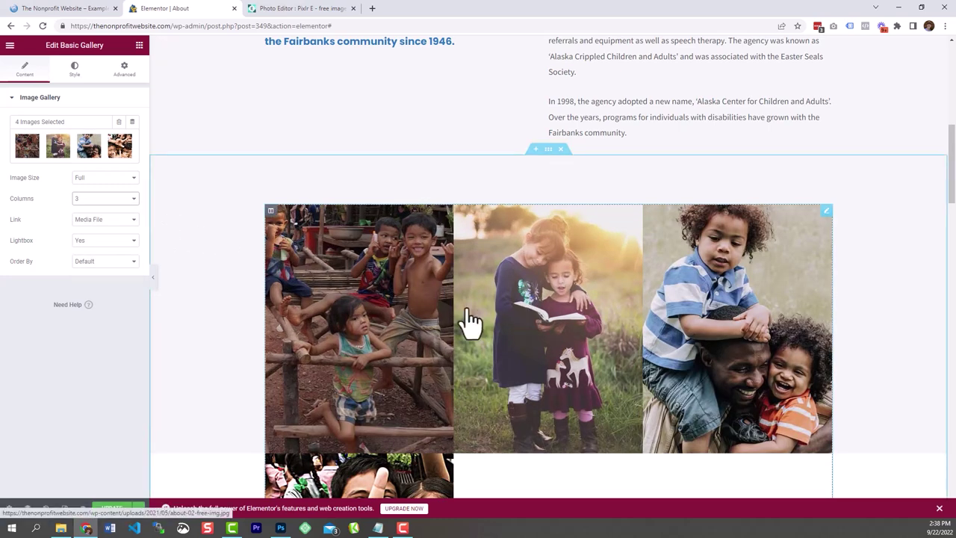
{"action": "left_click", "coordinate": [61, 528]}
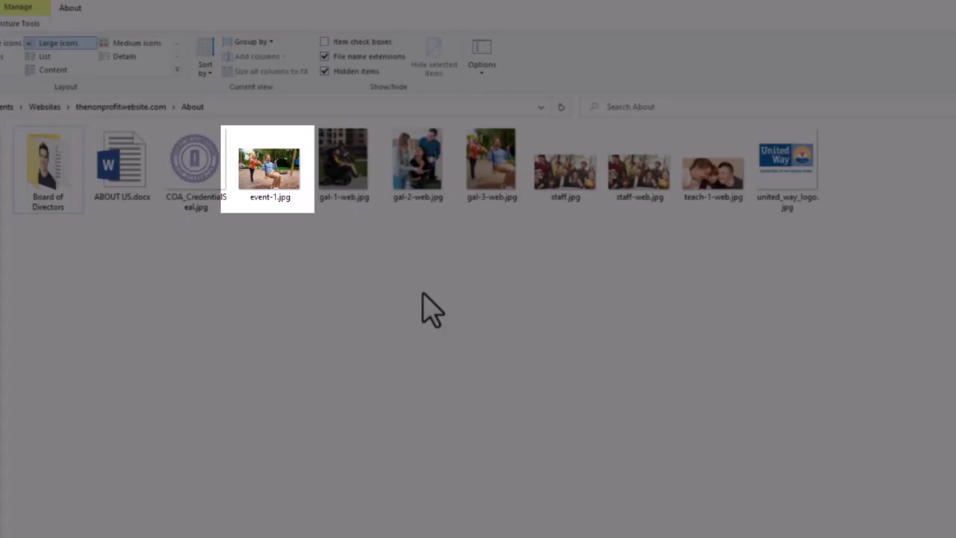
- Check event-1.jpg's dimensions and file size in the About folder
{"action": "mouse_move", "coordinate": [260, 212]}
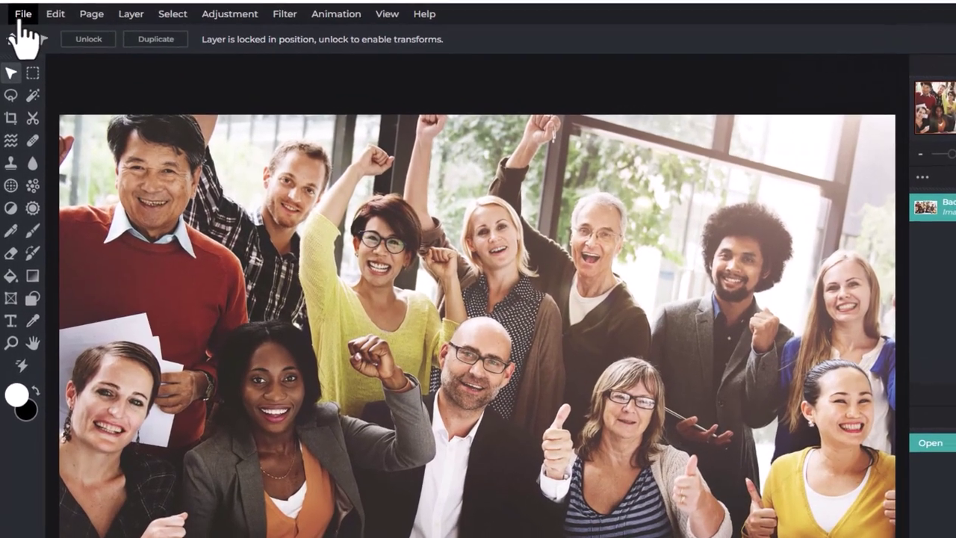
- Open event-1.jpg in Pixlr E, pre-resized to Full HD 1920 × 1280
{"action": "left_click", "coordinate": [18, 43]}
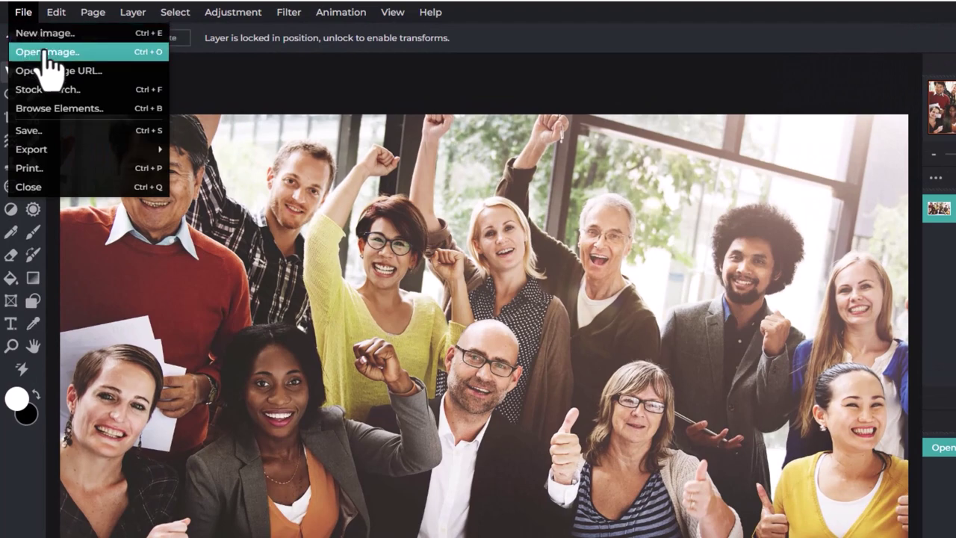
{"action": "left_click", "coordinate": [43, 52]}
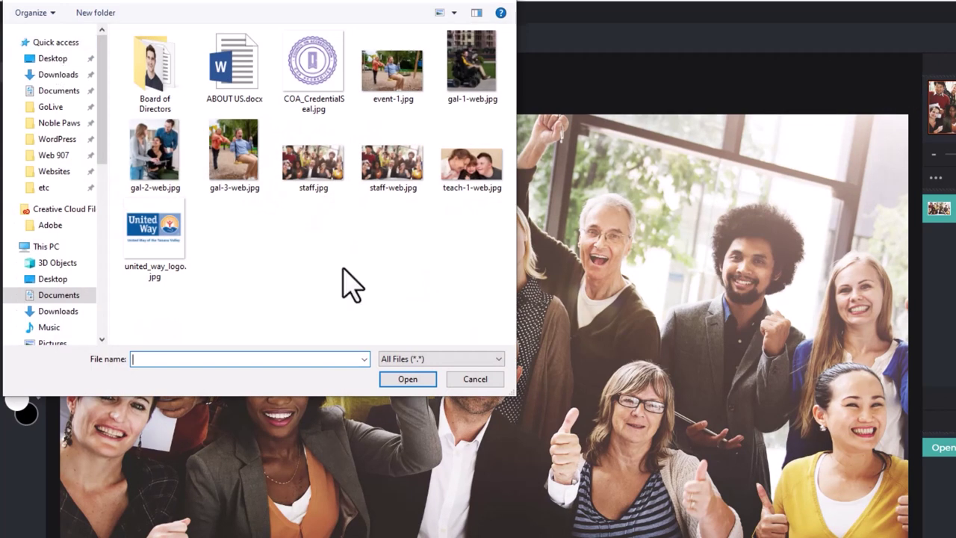
{"action": "left_click", "coordinate": [390, 71]}
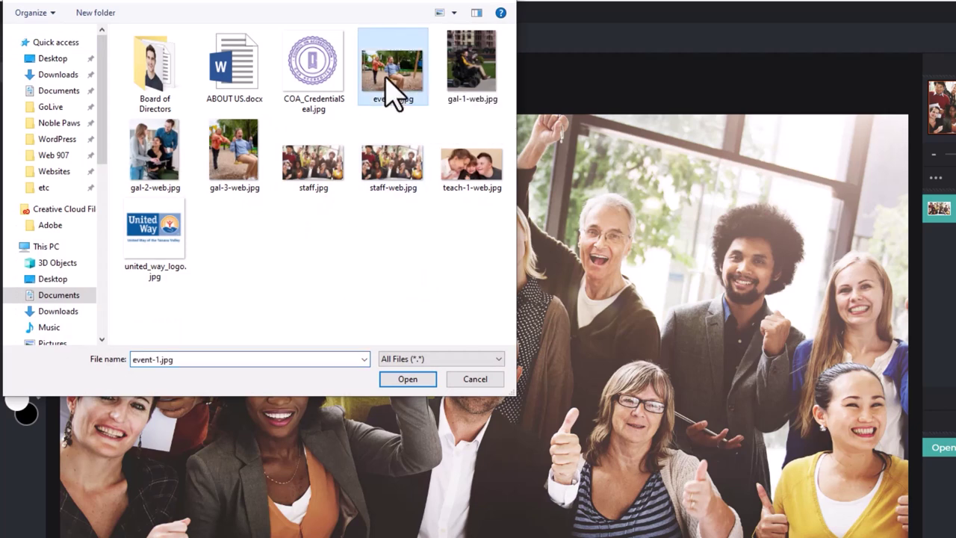
{"action": "left_click", "coordinate": [409, 381]}
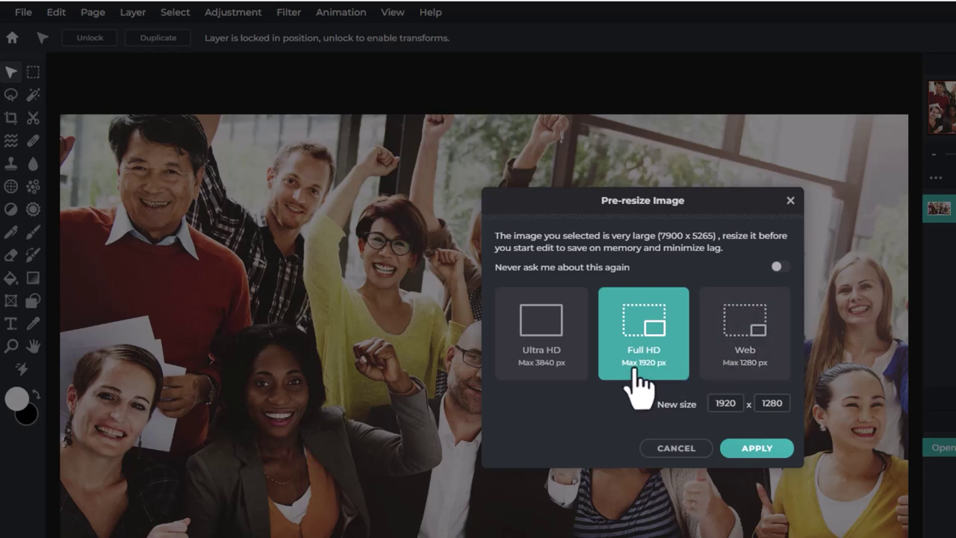
{"action": "left_click", "coordinate": [746, 452]}
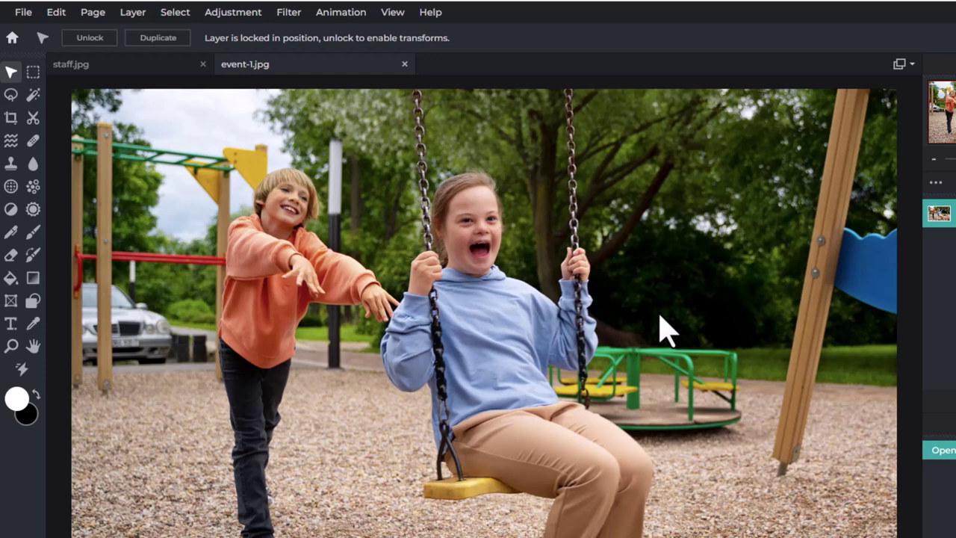
- Crop event-1.jpg to an 8:10 portrait ratio (1024 × 1280), keeping both children in frame
{"action": "left_click", "coordinate": [11, 123]}
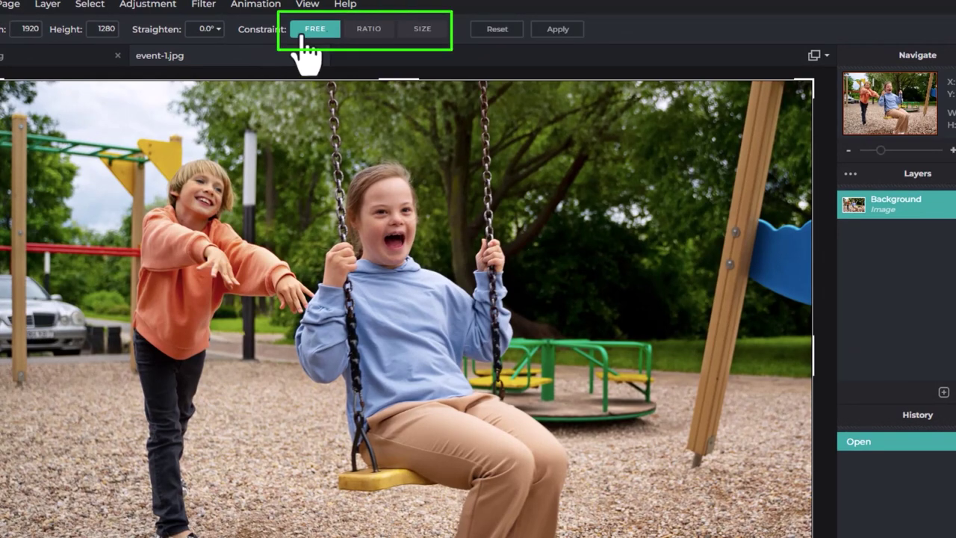
{"action": "left_click", "coordinate": [367, 45]}
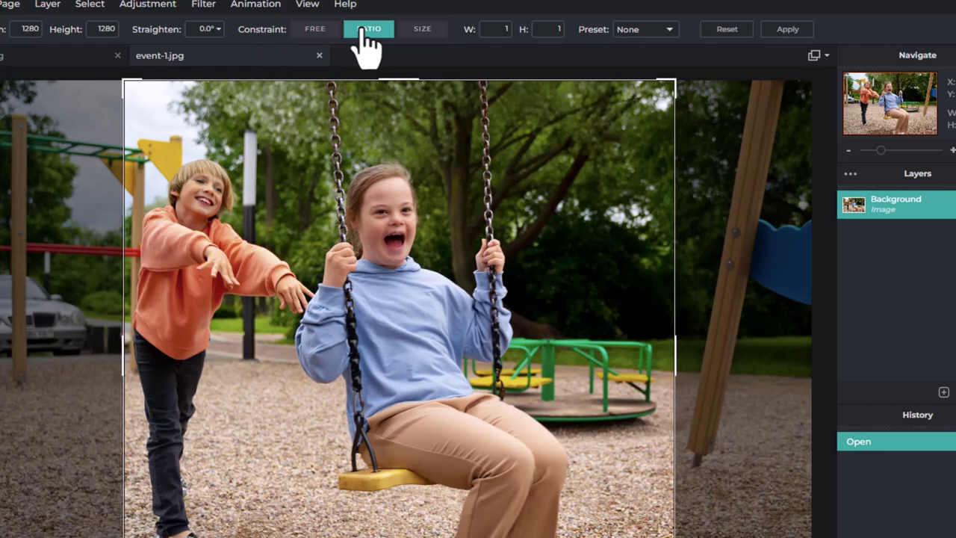
{"action": "double_click", "coordinate": [494, 29]}
{"action": "type", "text": "8"}
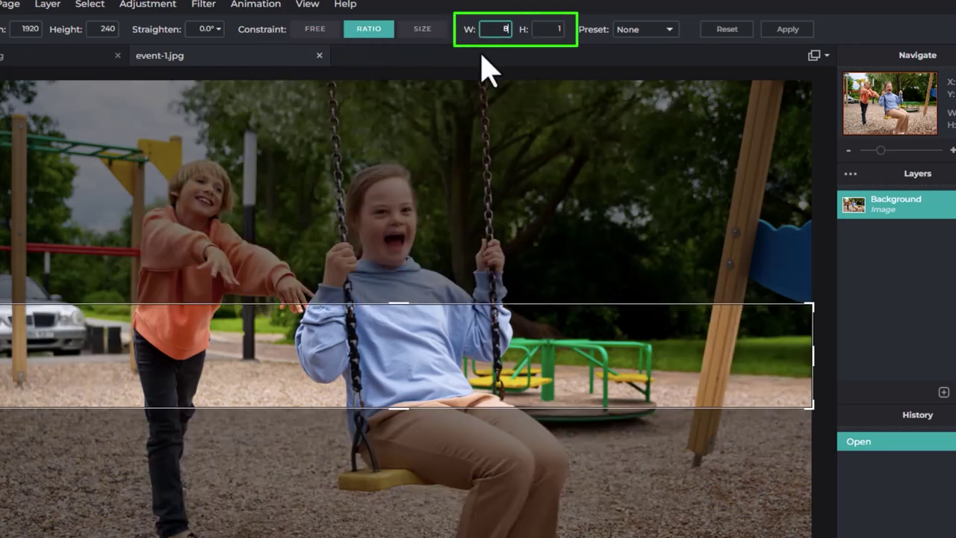
{"action": "left_click", "coordinate": [550, 29]}
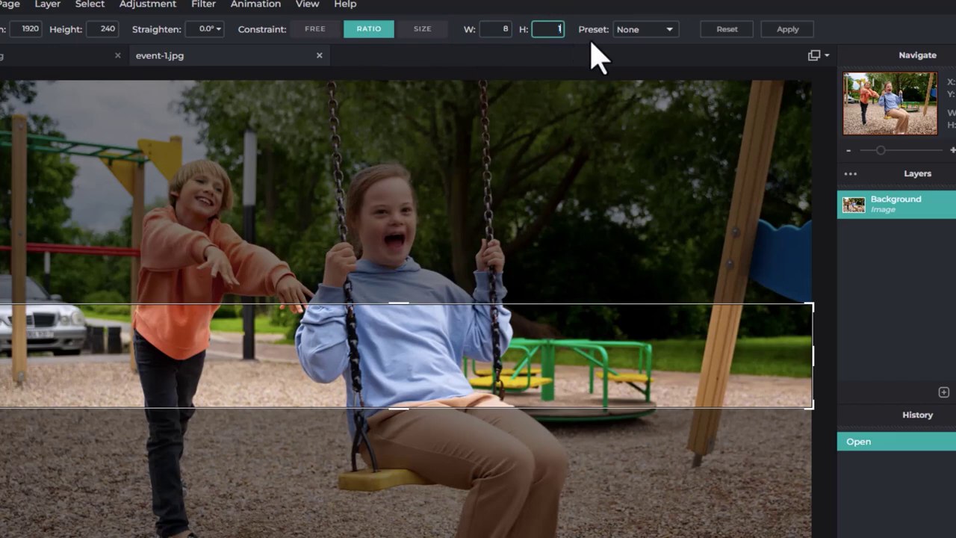
{"action": "type", "text": "0"}
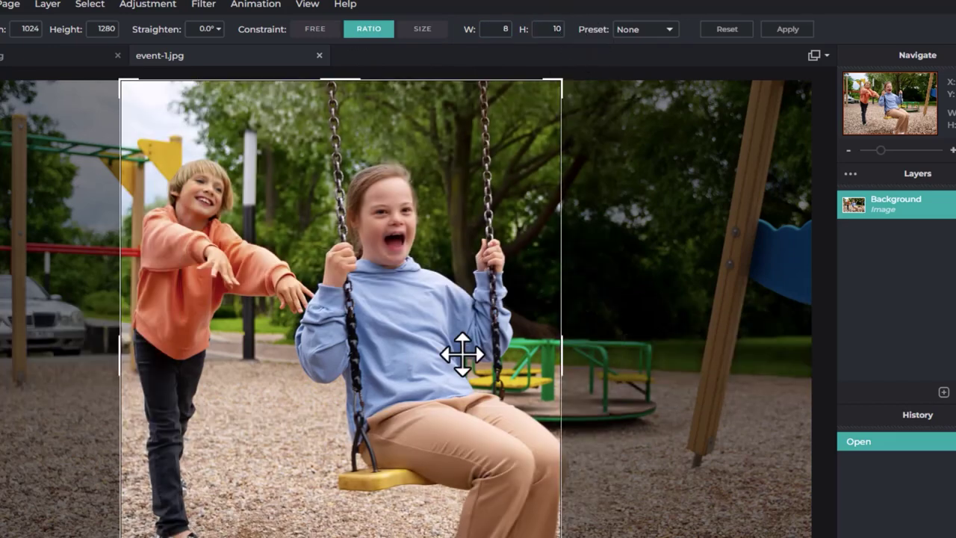
{"action": "left_click", "coordinate": [788, 30]}
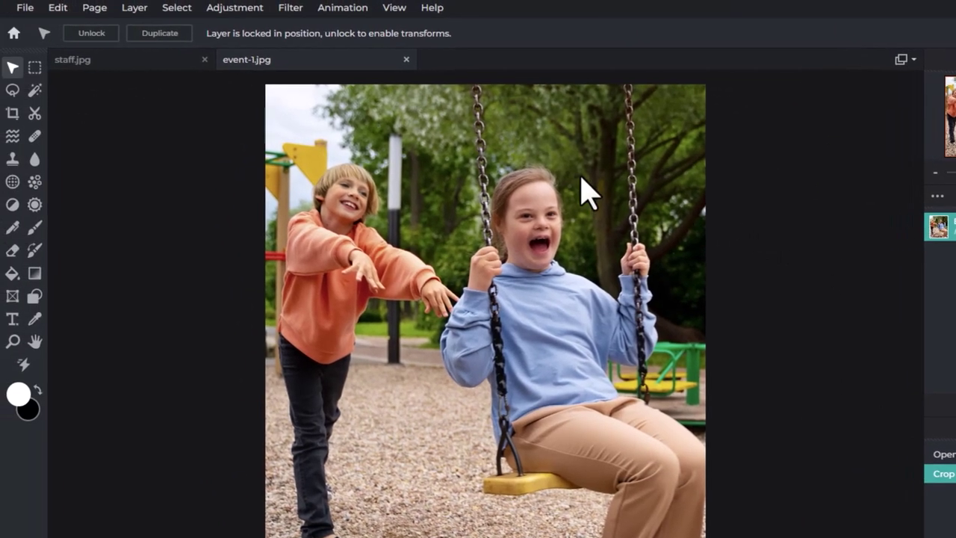
- Save the cropped photo as a medium, 70% quality JPG resized to 800 × 1000 px
{"action": "left_click", "coordinate": [26, 7]}
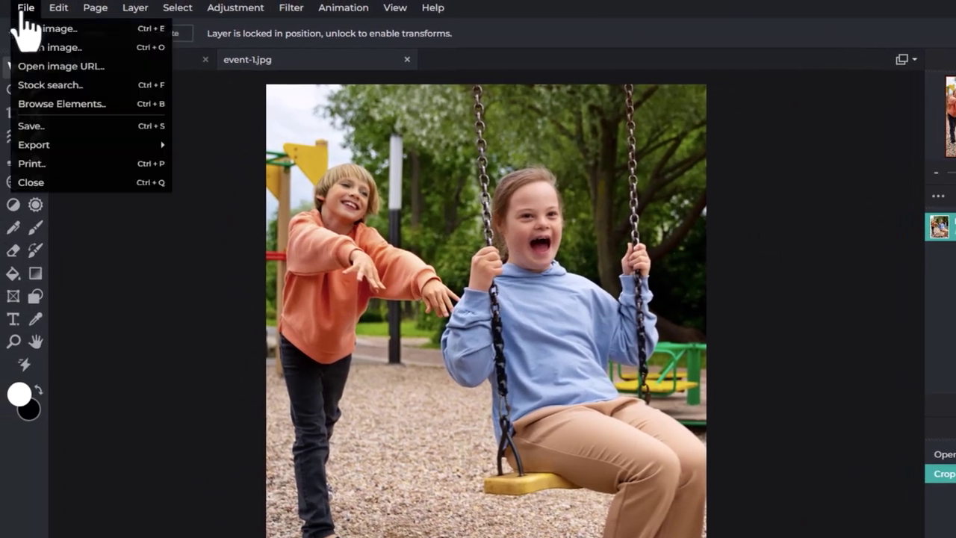
{"action": "left_click", "coordinate": [31, 127]}
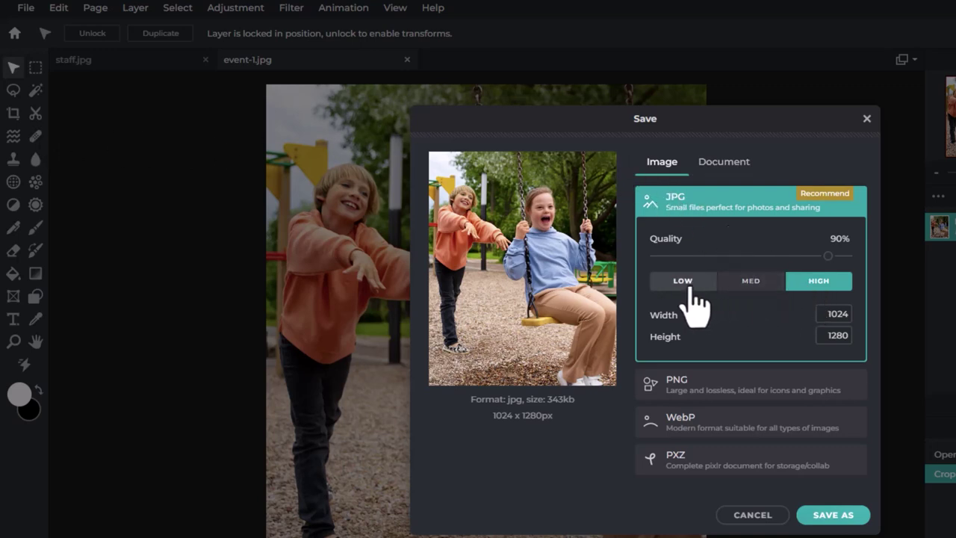
{"action": "left_click", "coordinate": [752, 282]}
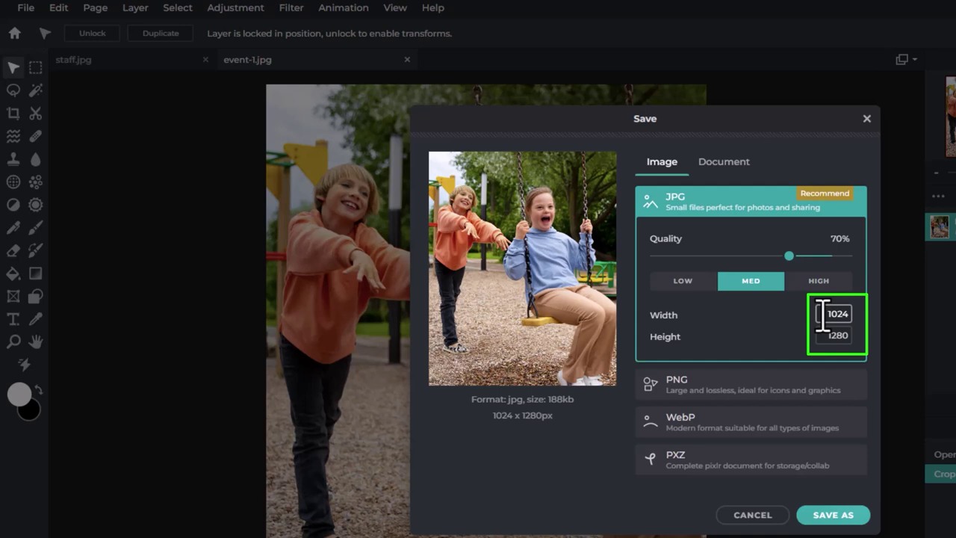
{"action": "left_click_drag", "start_coordinate": [822, 315], "coordinate": [852, 314]}
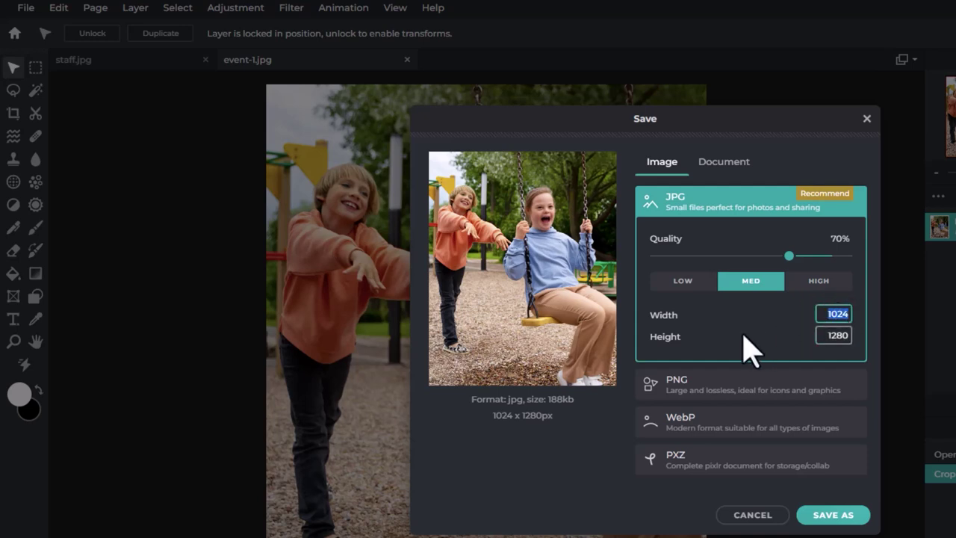
{"action": "type", "text": "800"}
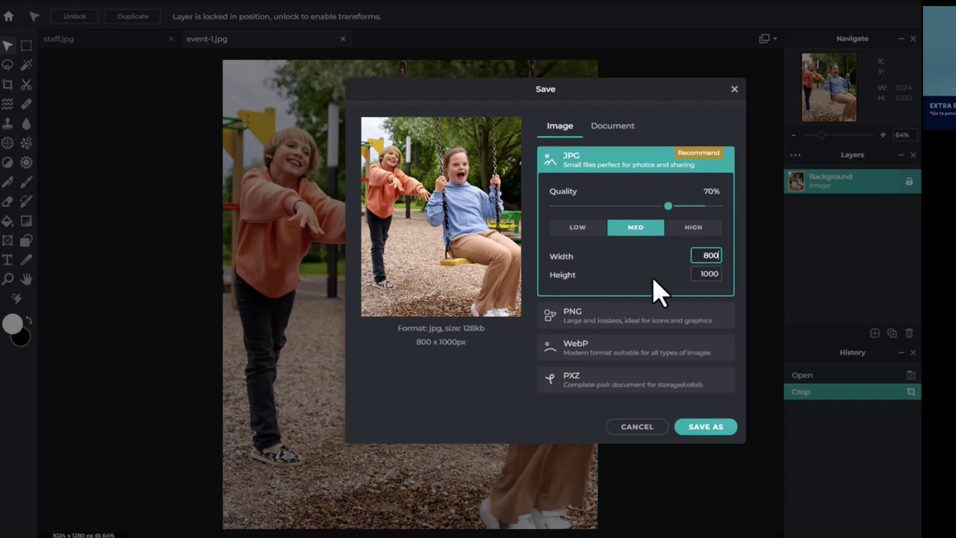
{"action": "left_click", "coordinate": [711, 428]}
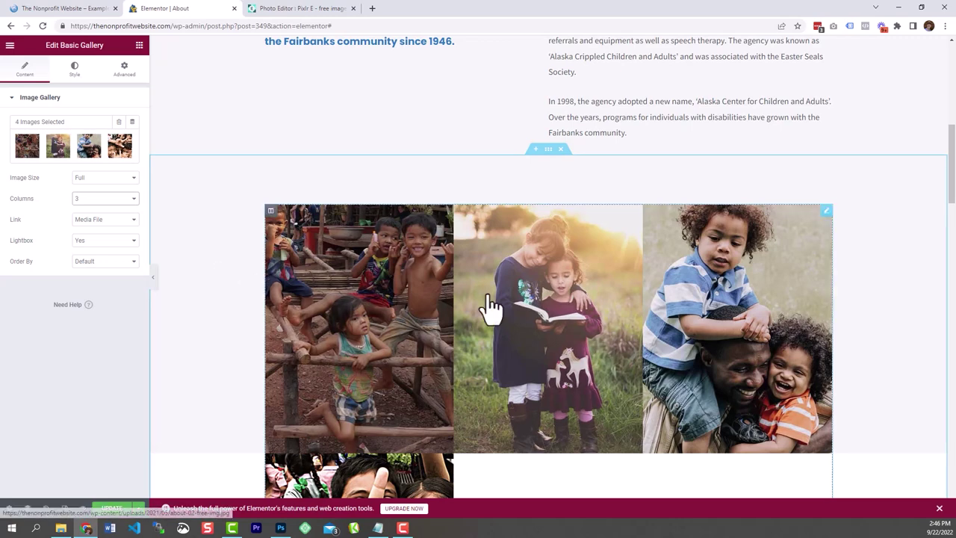
- Remove all four existing children photos from the Basic Gallery
{"action": "scroll", "coordinate": [491, 306], "scroll_direction": "down", "scroll_amount": 2}
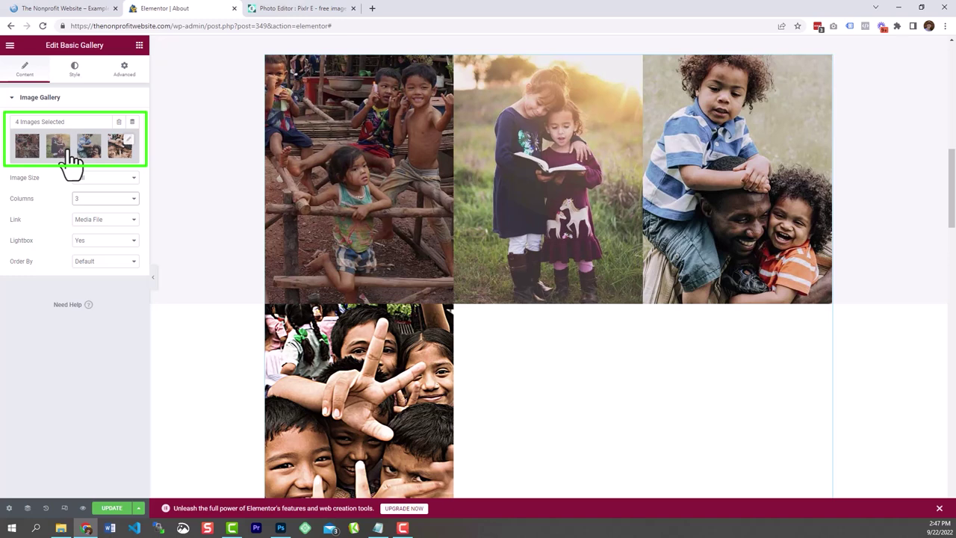
{"action": "left_click", "coordinate": [71, 159]}
{"action": "left_click", "coordinate": [190, 125]}
{"action": "left_click", "coordinate": [189, 126]}
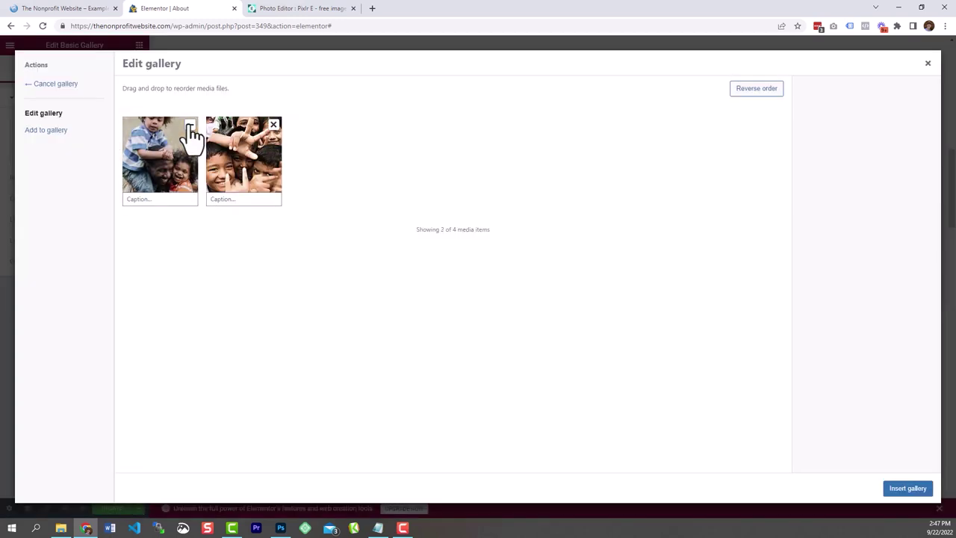
{"action": "left_click", "coordinate": [190, 126]}
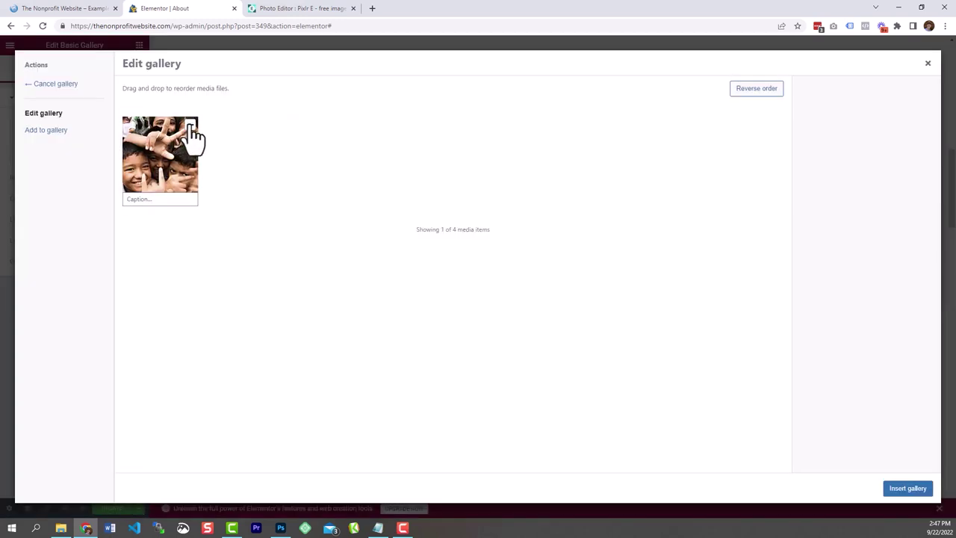
{"action": "left_click", "coordinate": [191, 126]}
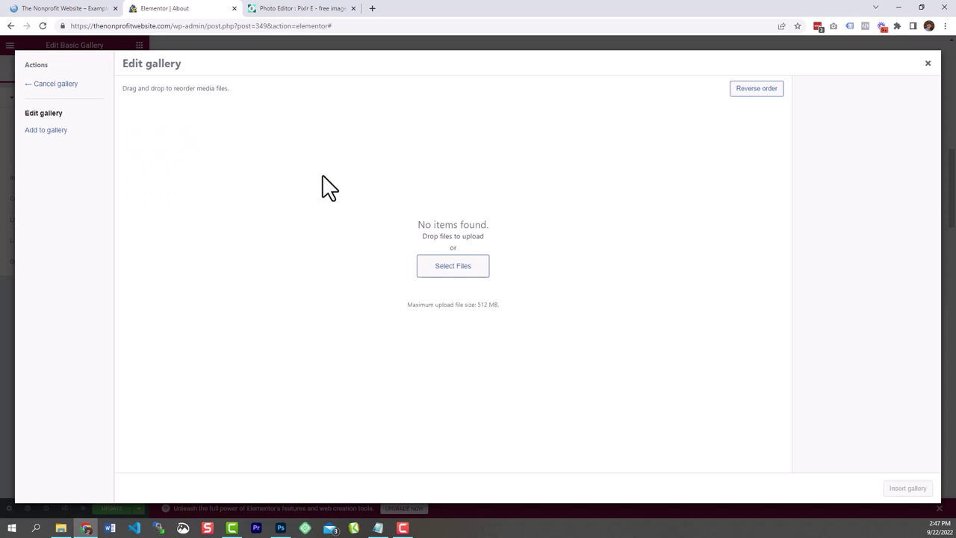
- Upload gal-1-web, gal-2-web and gal-3-web.jpg and insert them as the gallery
{"action": "left_click", "coordinate": [458, 267]}
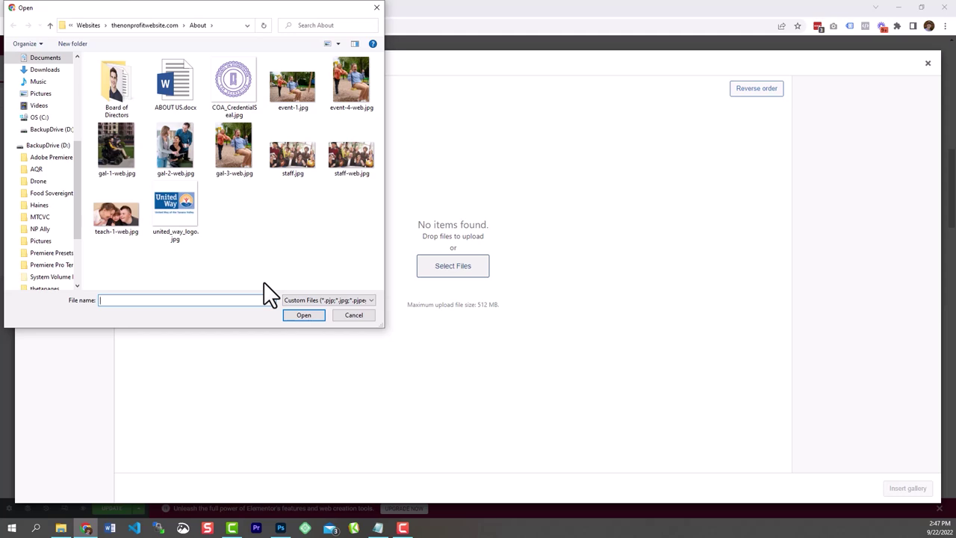
{"action": "left_click", "coordinate": [109, 148]}
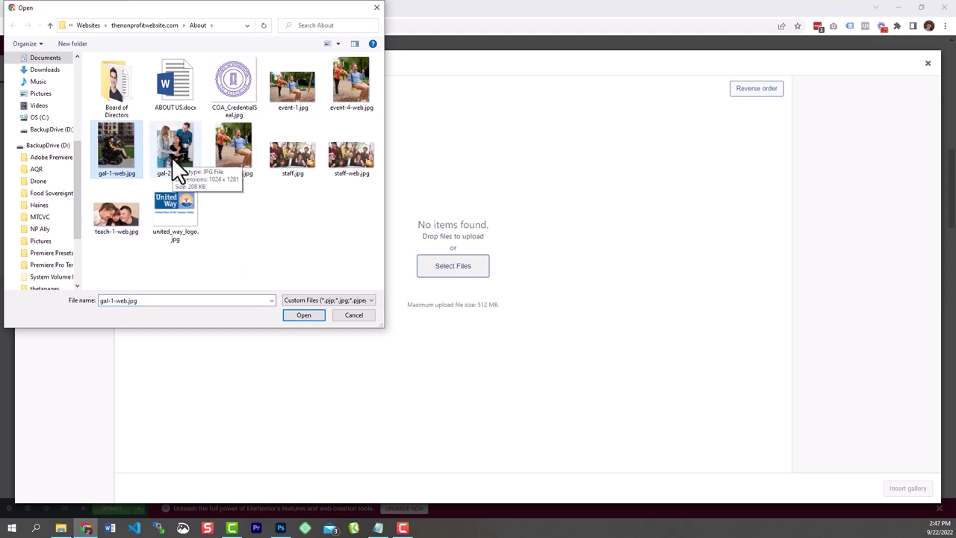
{"action": "left_click", "coordinate": [172, 159], "text": "ctrl"}
{"action": "left_click", "coordinate": [239, 153], "text": "ctrl"}
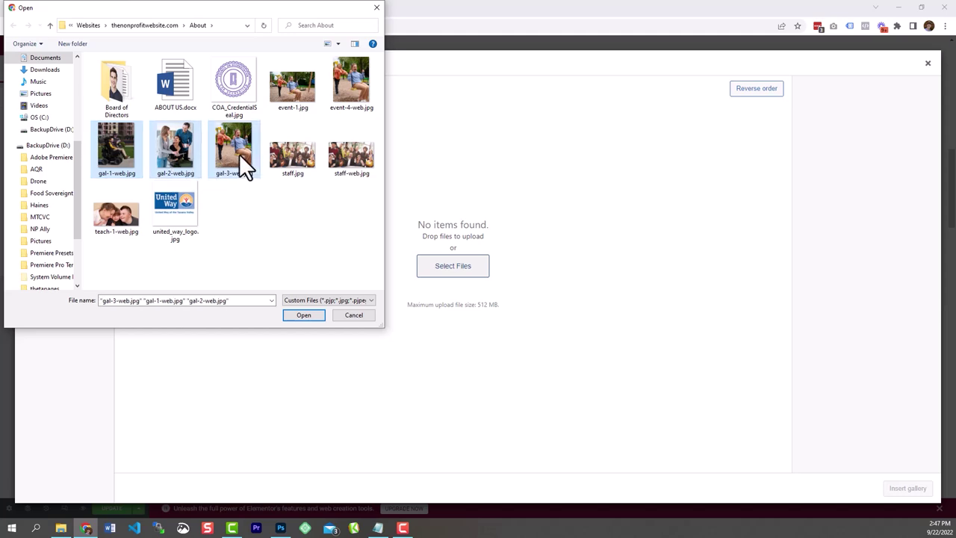
{"action": "left_click", "coordinate": [303, 314]}
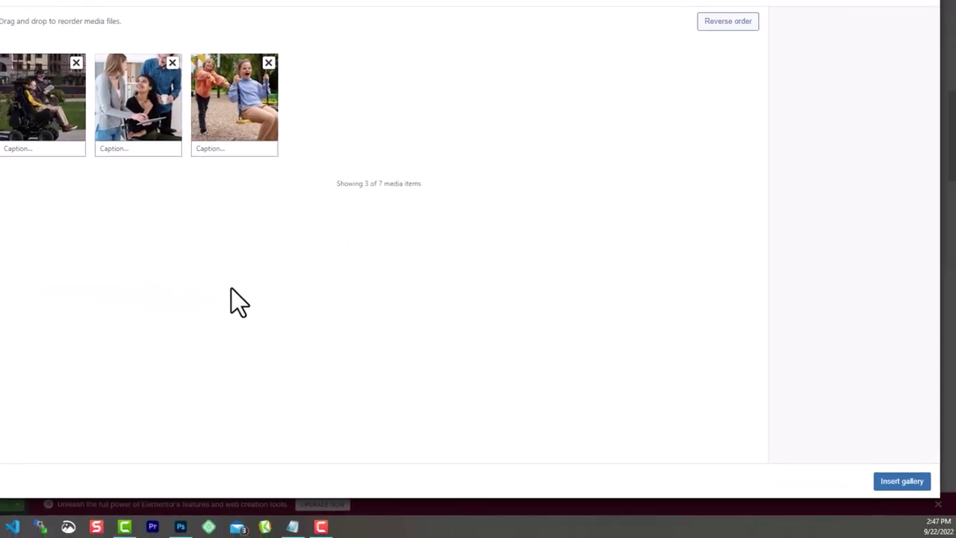
{"action": "left_click", "coordinate": [901, 481]}
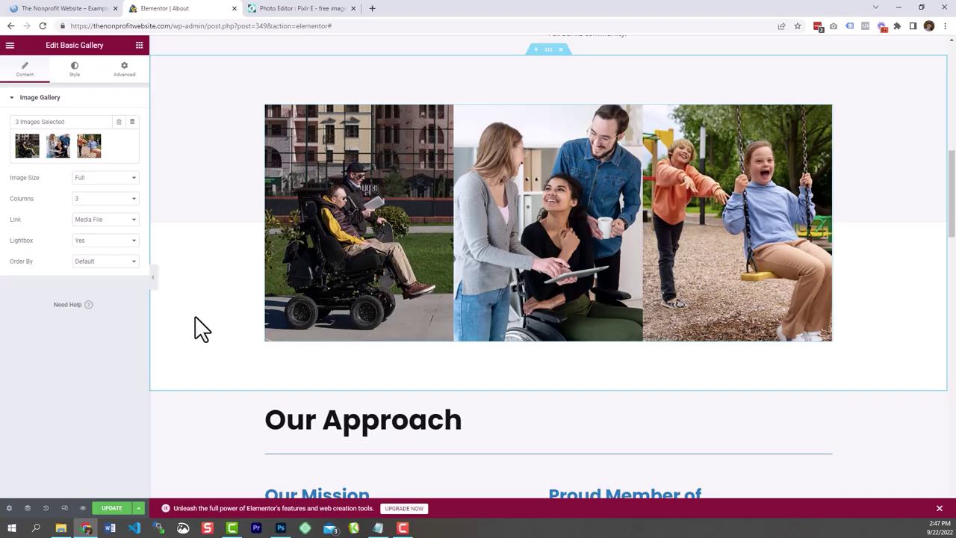
- Delete the partner logo Image Carousel widget from the OUR PARTNERS section
{"action": "scroll", "coordinate": [220, 335], "scroll_direction": "down", "scroll_amount": 6}
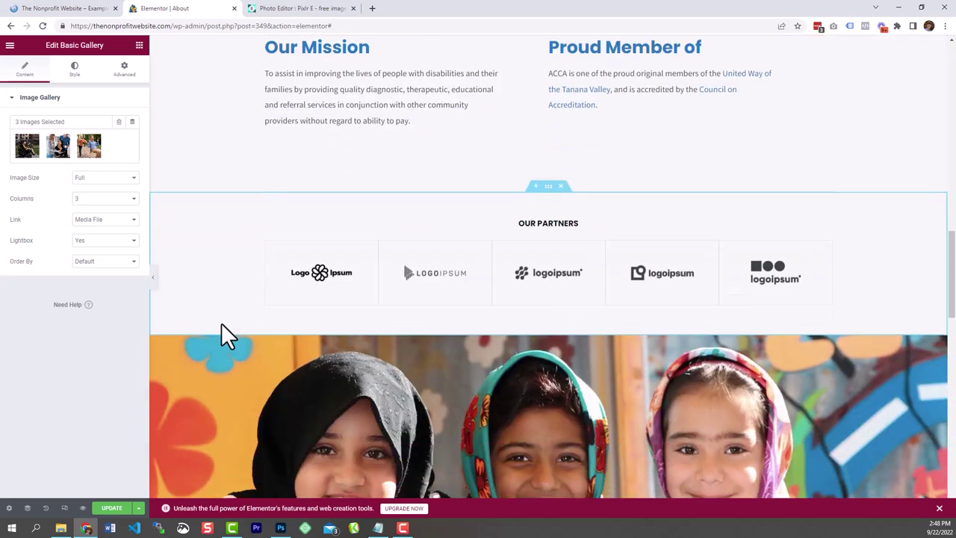
{"action": "scroll", "coordinate": [221, 323], "scroll_direction": "down", "scroll_amount": 1}
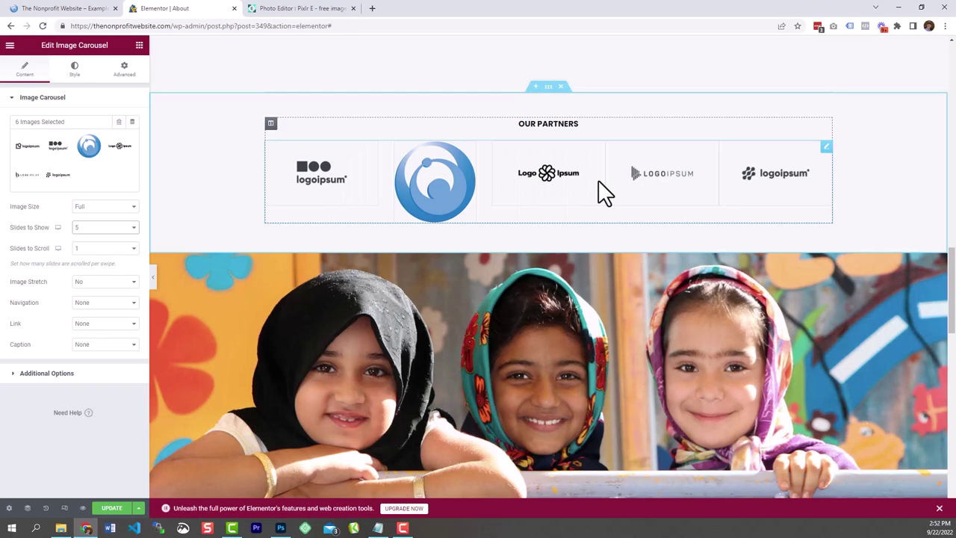
{"action": "right_click", "coordinate": [824, 149]}
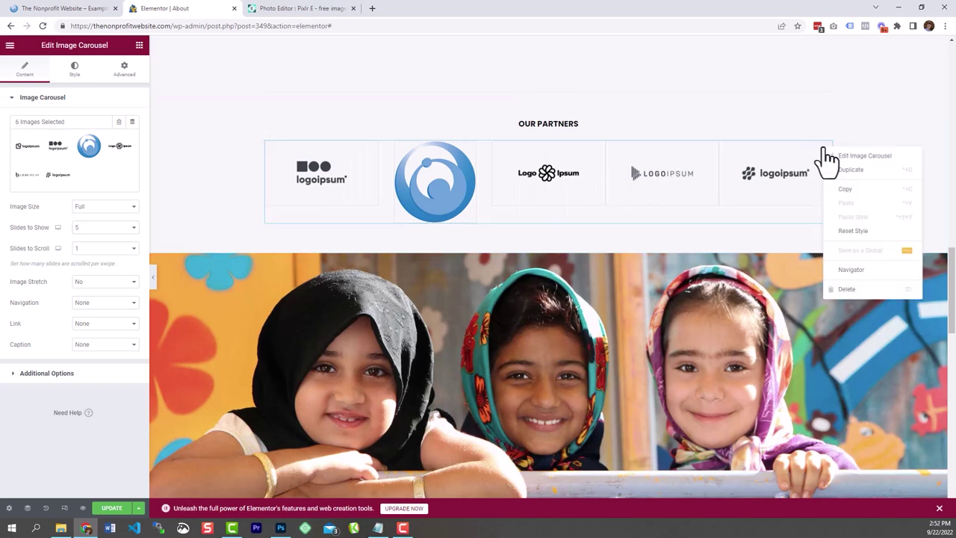
{"action": "left_click", "coordinate": [859, 295]}
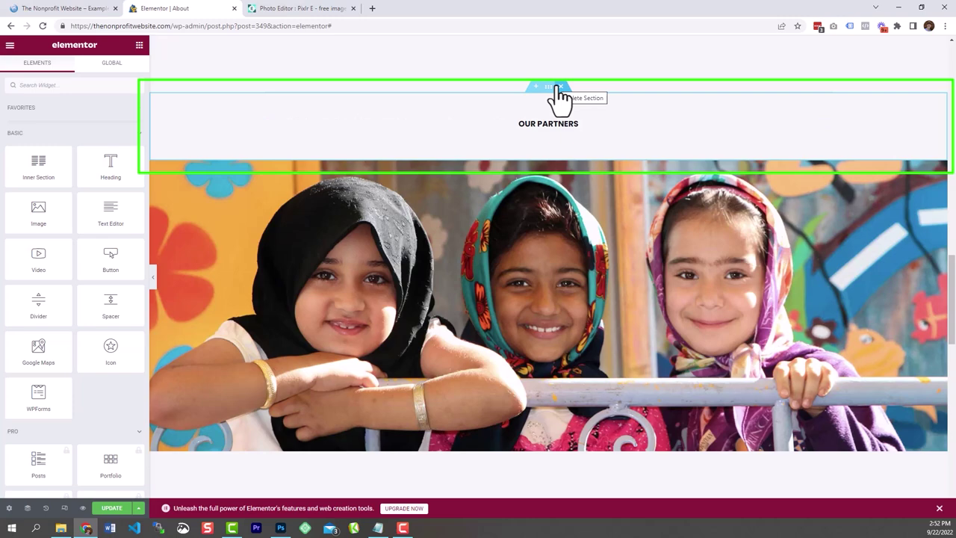
- Delete the OUR PARTNERS section and place an Image Carousel under Proud Member of
{"action": "left_click", "coordinate": [559, 87]}
{"action": "scroll", "coordinate": [590, 176], "scroll_direction": "up", "scroll_amount": 4}
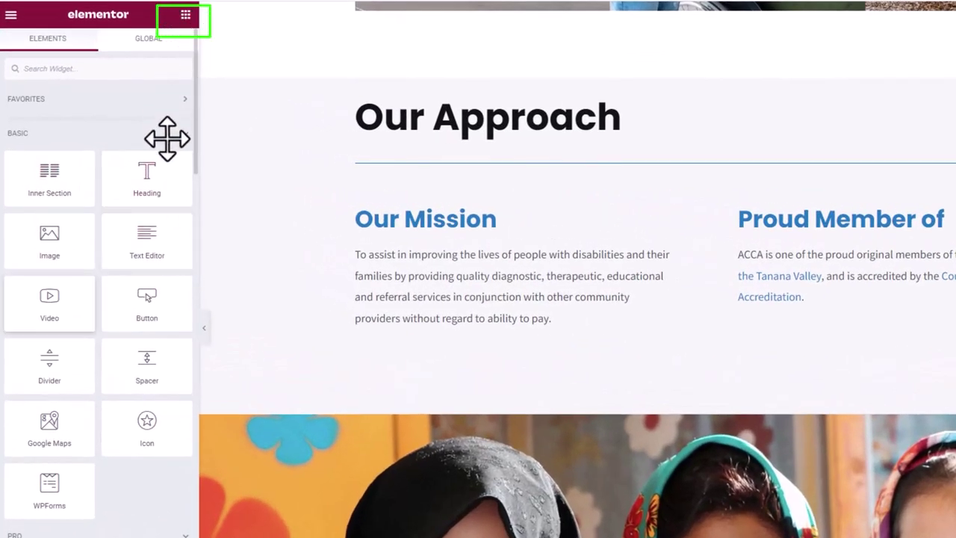
{"action": "left_click", "coordinate": [38, 69]}
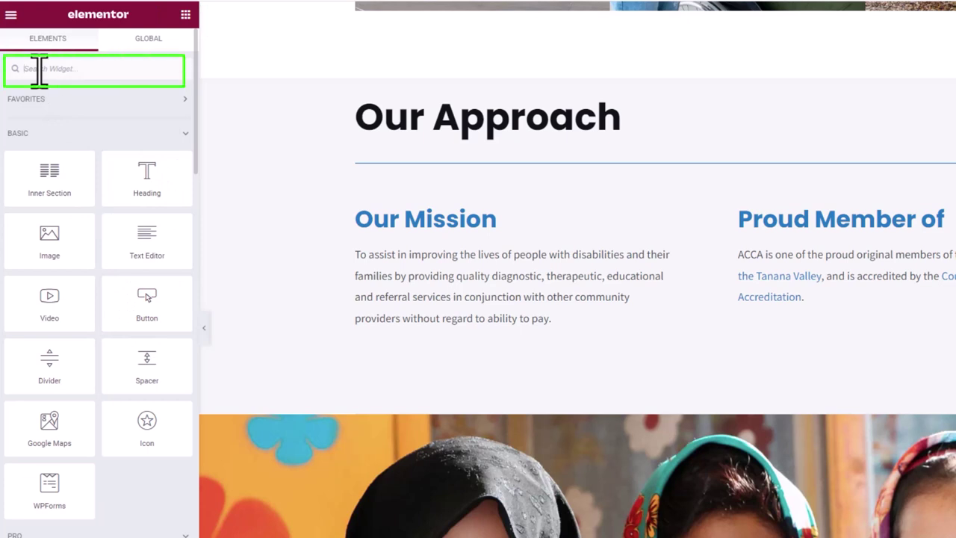
{"action": "type", "text": "car"}
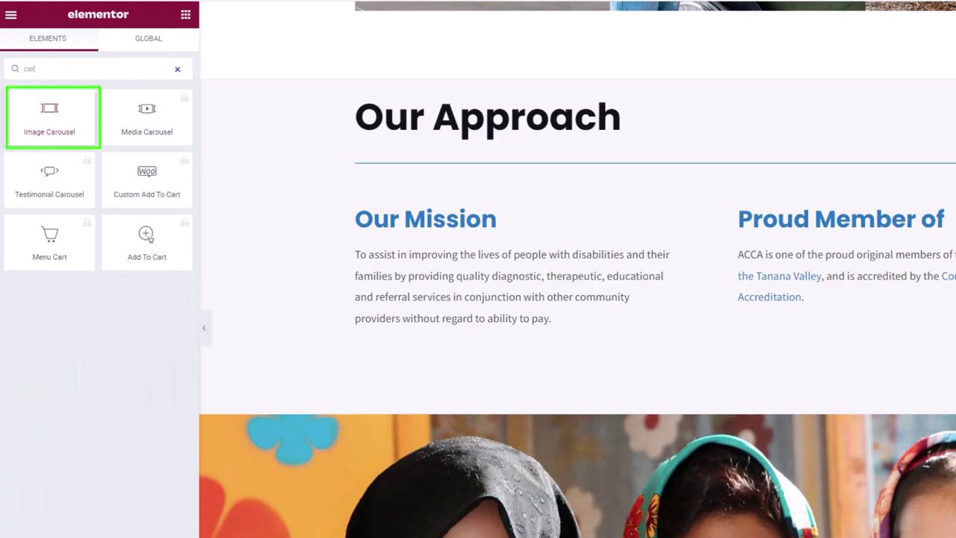
{"action": "left_click_drag", "start_coordinate": [43, 112], "coordinate": [867, 303]}
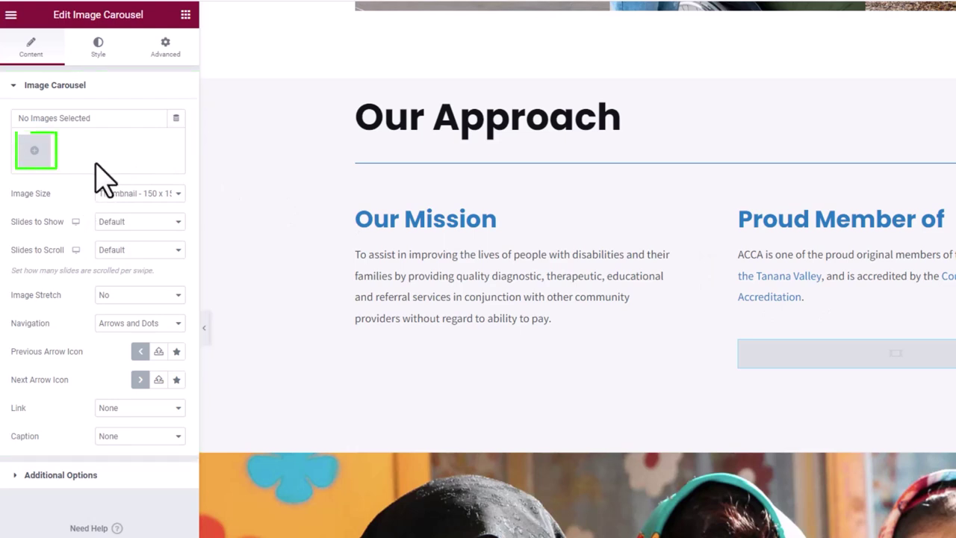
- Upload united_way_logo.jpg, logo-AK-Center2.jpg and COA_CredentialSeal.jpg for the carousel
{"action": "left_click", "coordinate": [41, 150]}
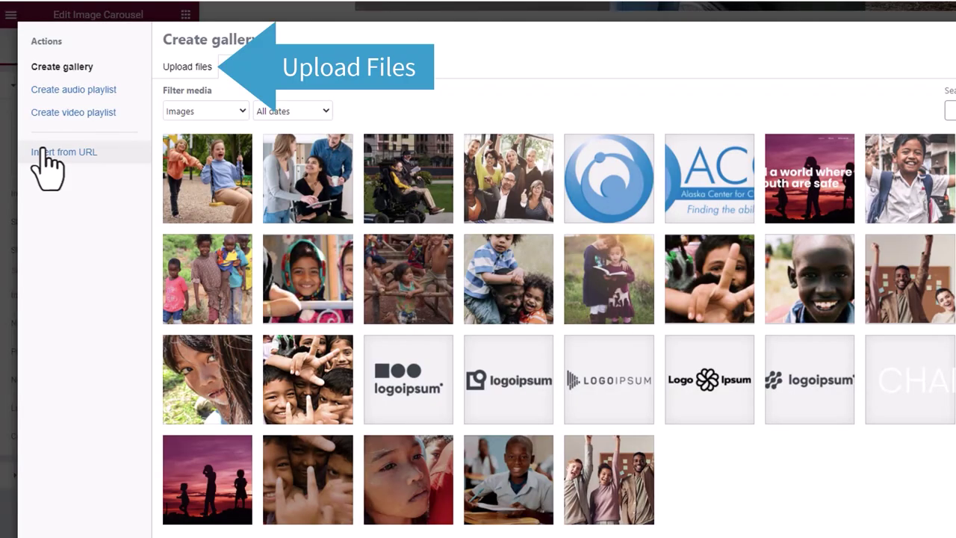
{"action": "left_click", "coordinate": [186, 69]}
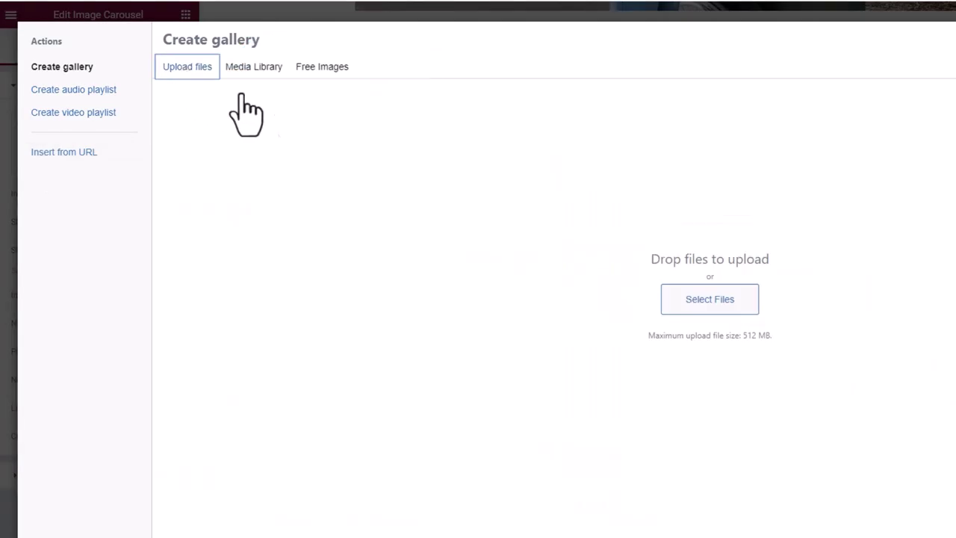
{"action": "left_click", "coordinate": [706, 303]}
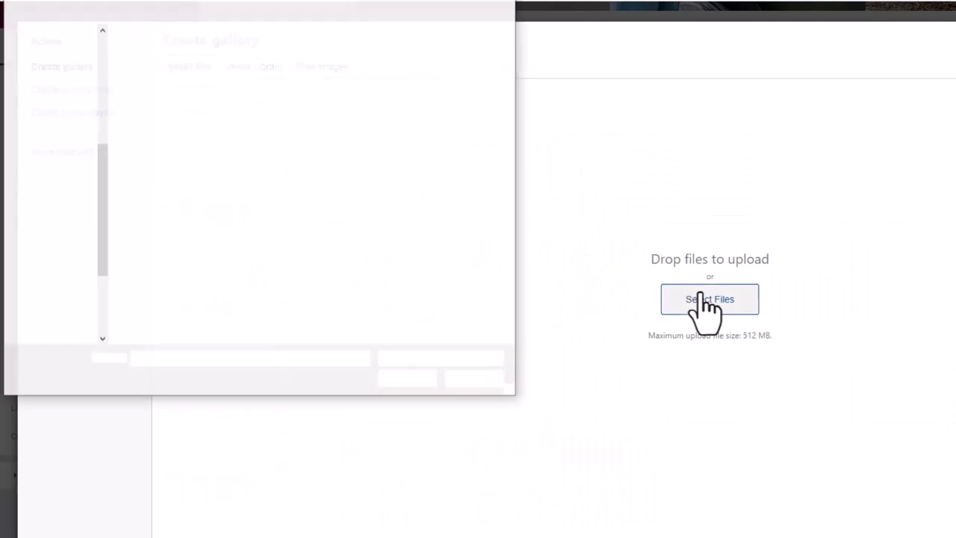
{"action": "left_click", "coordinate": [325, 257]}
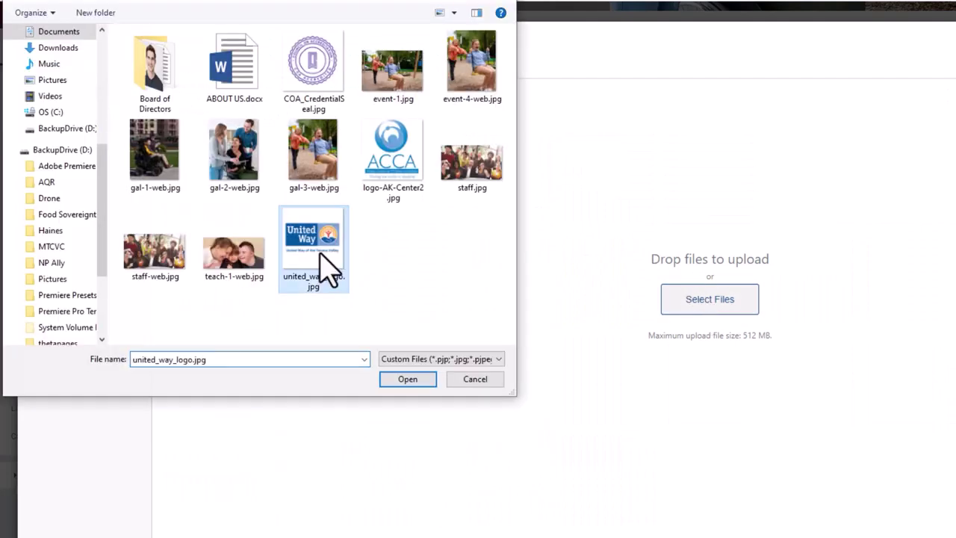
{"action": "left_click", "coordinate": [417, 187], "text": "ctrl"}
{"action": "left_click", "coordinate": [321, 81], "text": "ctrl"}
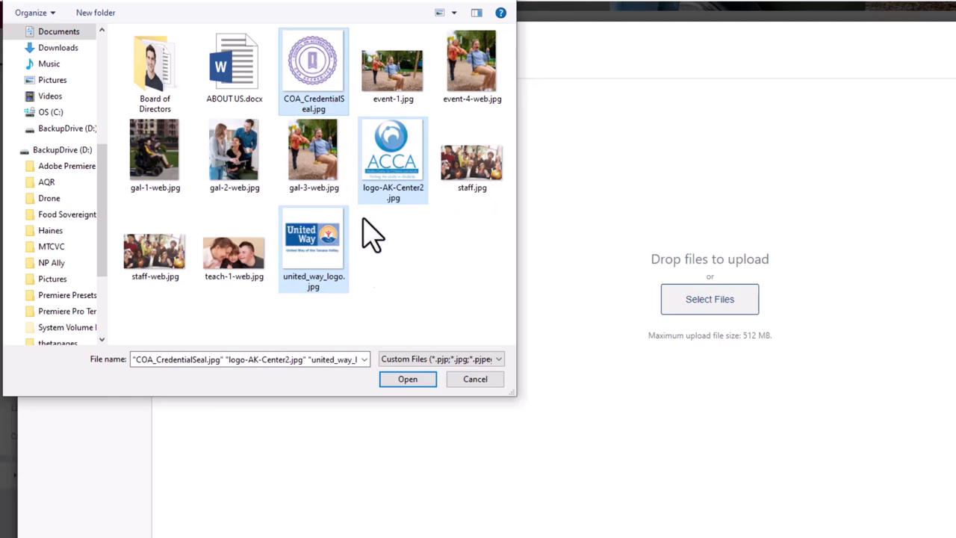
{"action": "left_click", "coordinate": [407, 378]}
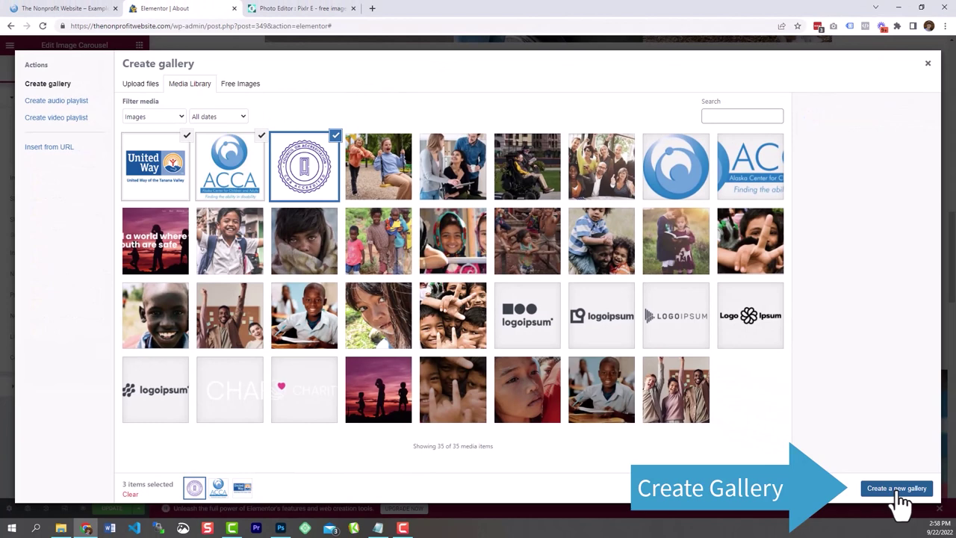
- Create a gallery ordered seal, United Way, ACCA and insert it into the carousel
{"action": "left_click", "coordinate": [897, 490]}
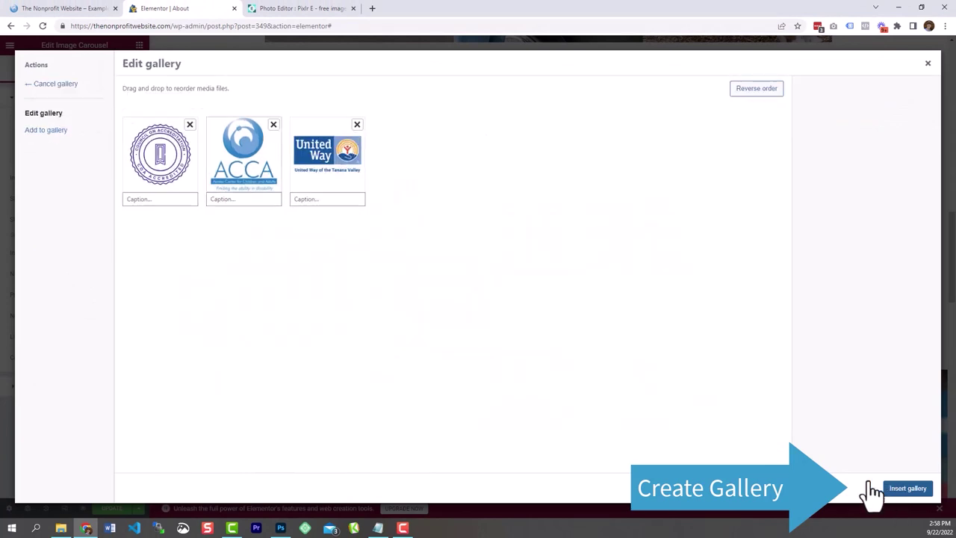
{"action": "left_click_drag", "start_coordinate": [252, 175], "coordinate": [358, 173]}
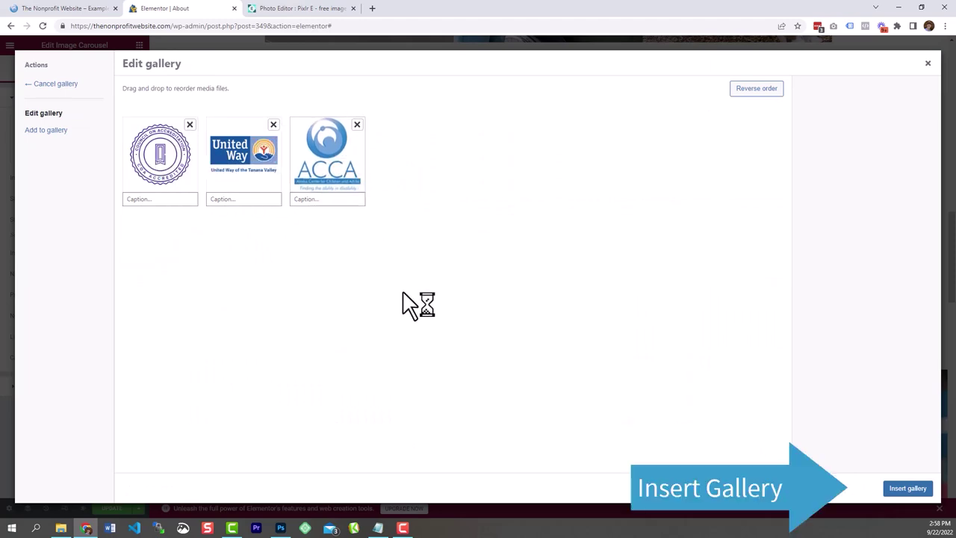
{"action": "left_click", "coordinate": [909, 490]}
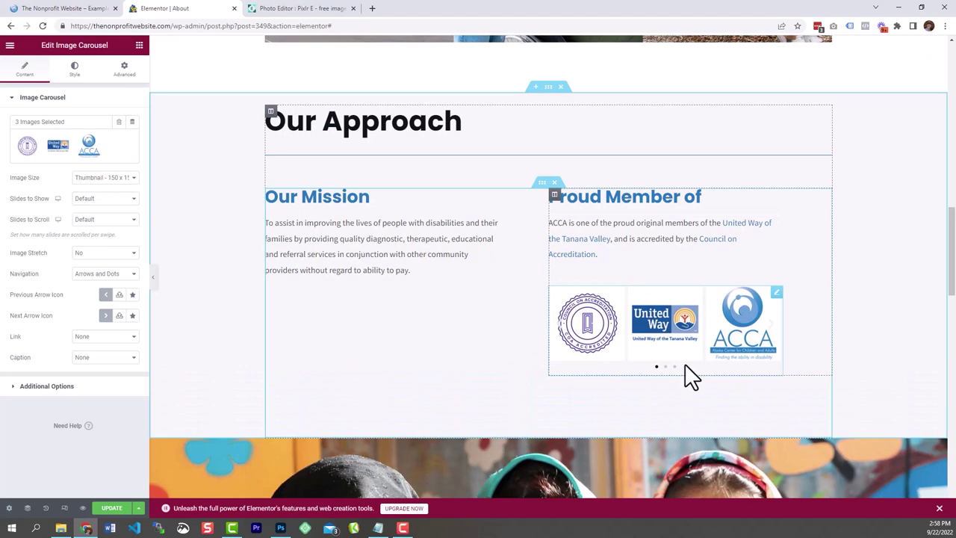
- Set the logo carousel to medium image size, 3 slides to show and navigation None
{"action": "key", "text": "Down"}
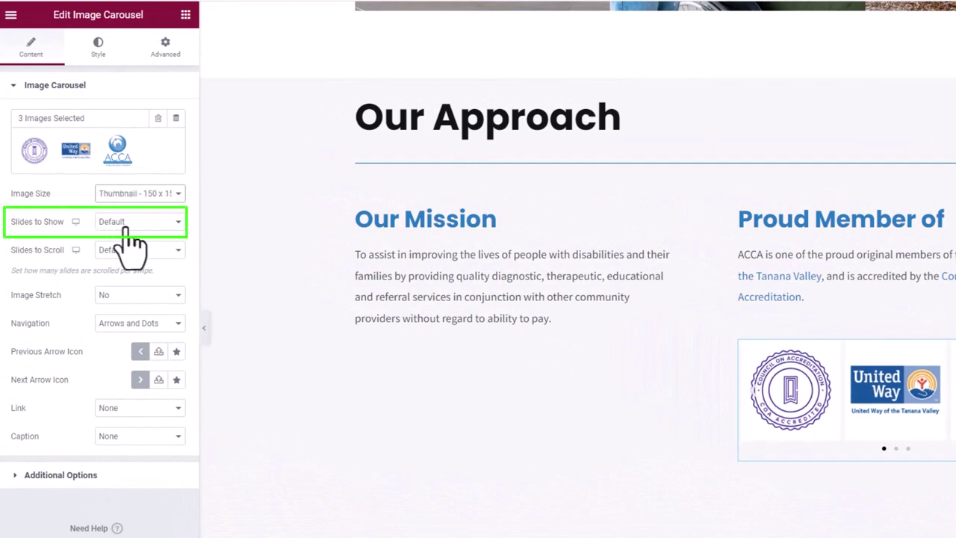
{"action": "left_click", "coordinate": [124, 224]}
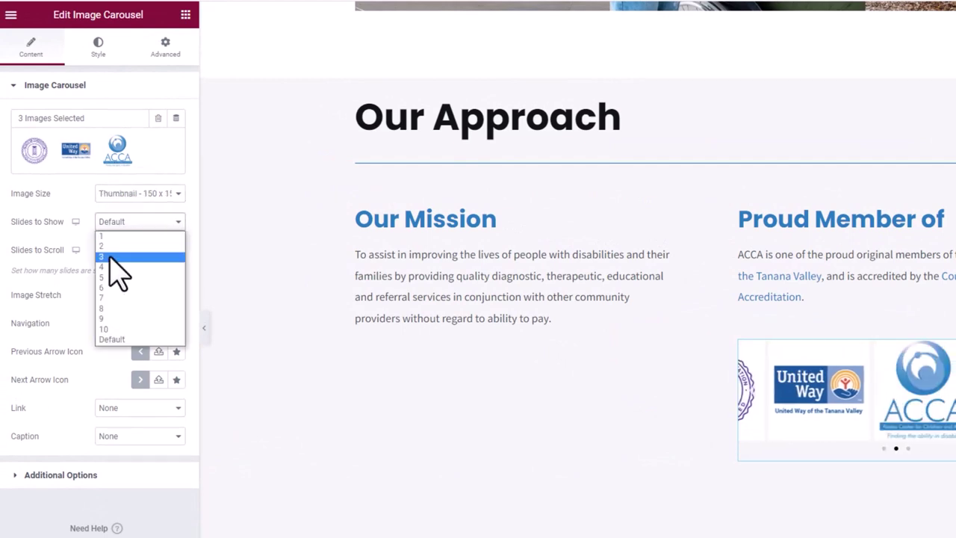
{"action": "left_click", "coordinate": [110, 257]}
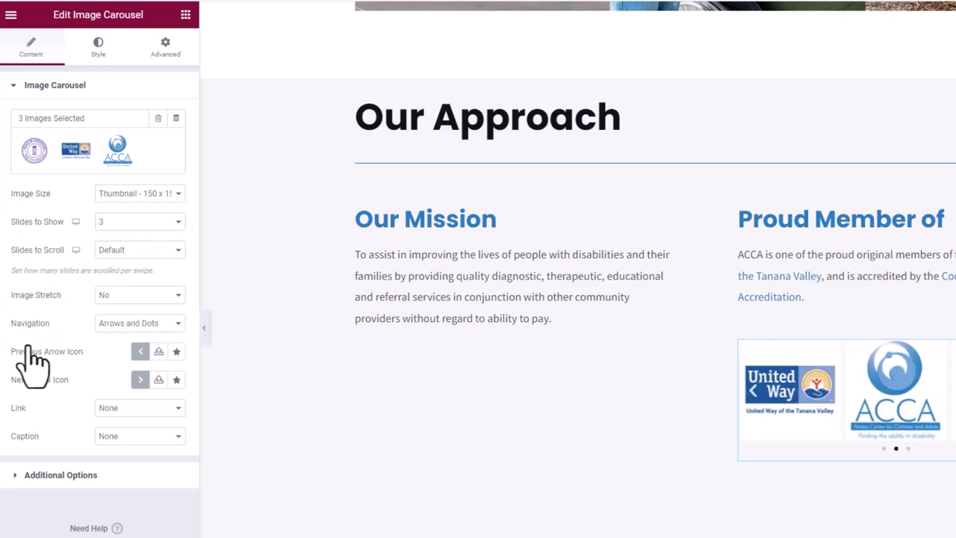
{"action": "left_click", "coordinate": [125, 326]}
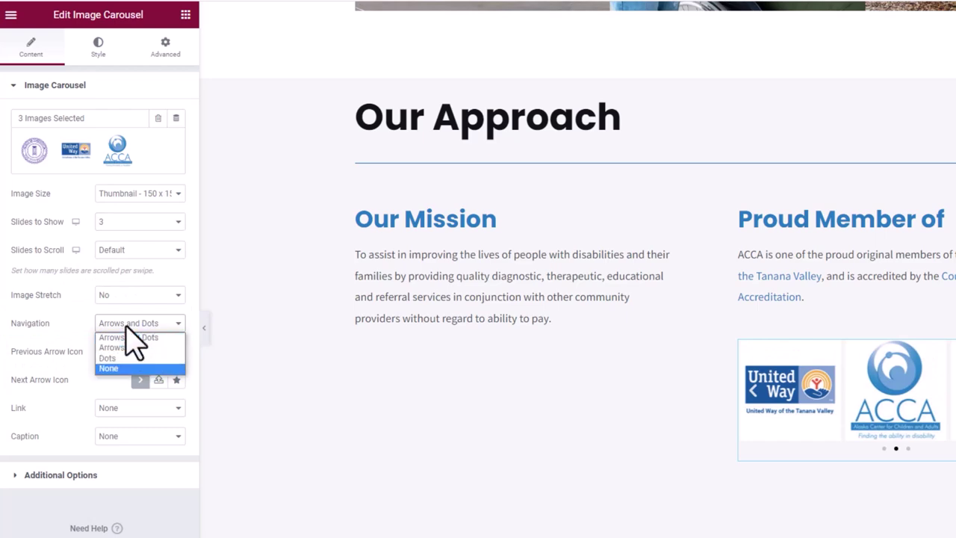
{"action": "left_click", "coordinate": [107, 369]}
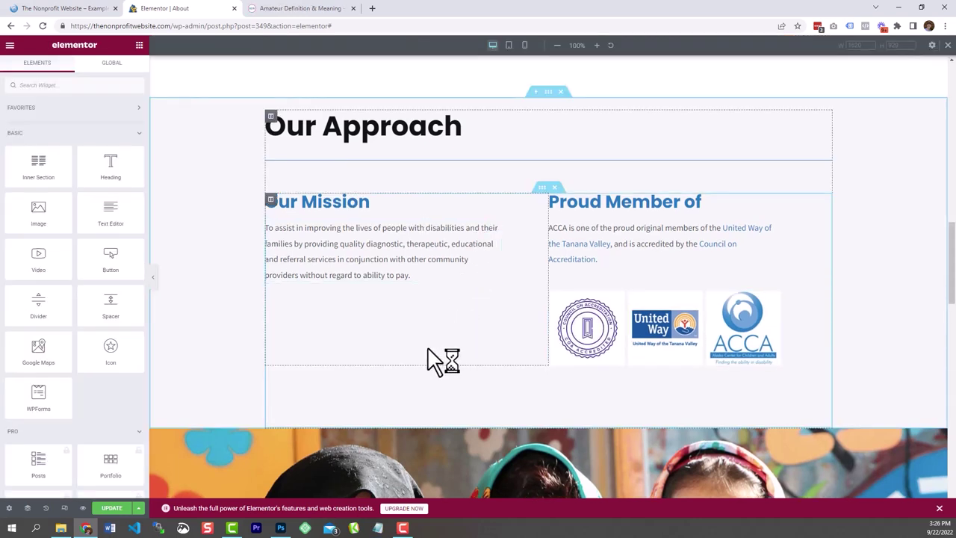
- Upload teach-1-web.jpg and insert it as the banner image in place of the old photo
{"action": "scroll", "coordinate": [428, 348], "scroll_direction": "down", "scroll_amount": 5}
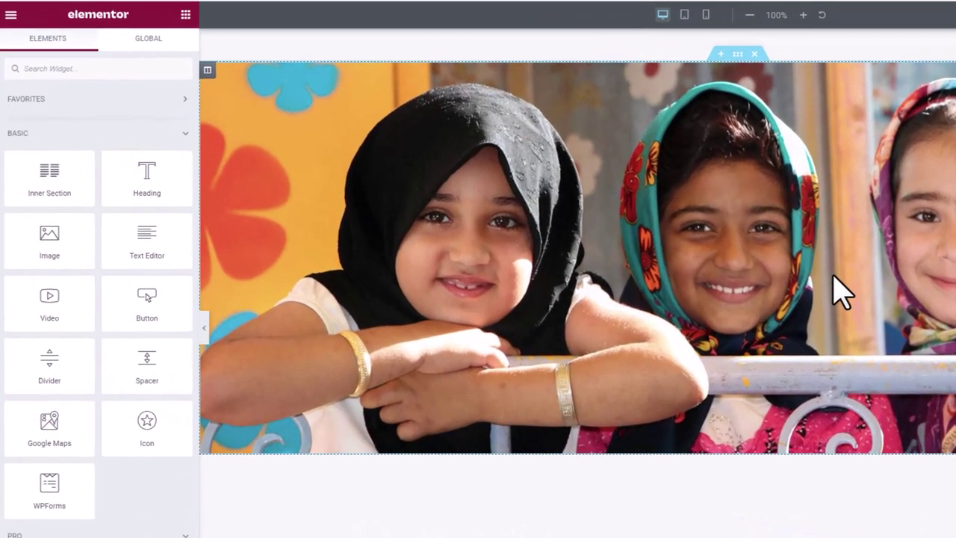
{"action": "left_click", "coordinate": [686, 263]}
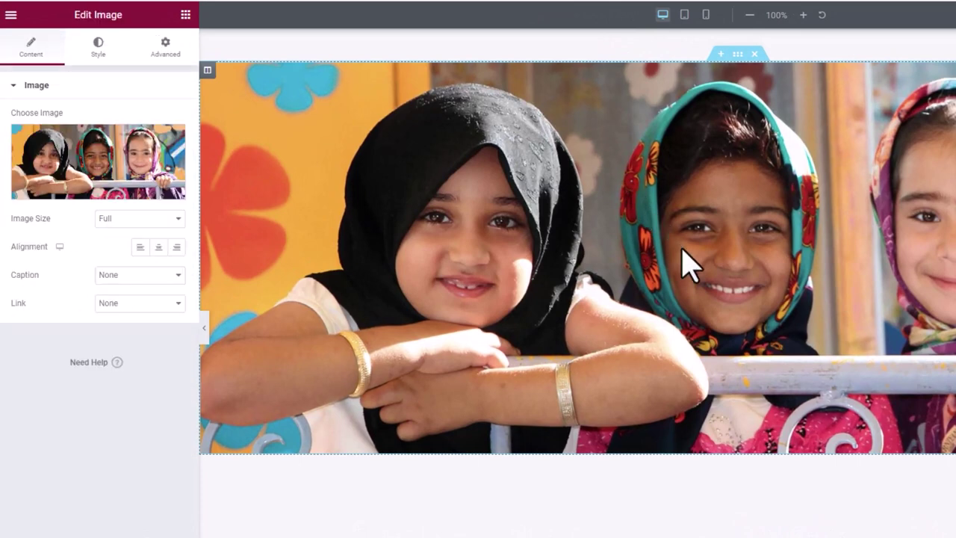
{"action": "mouse_move", "coordinate": [147, 166]}
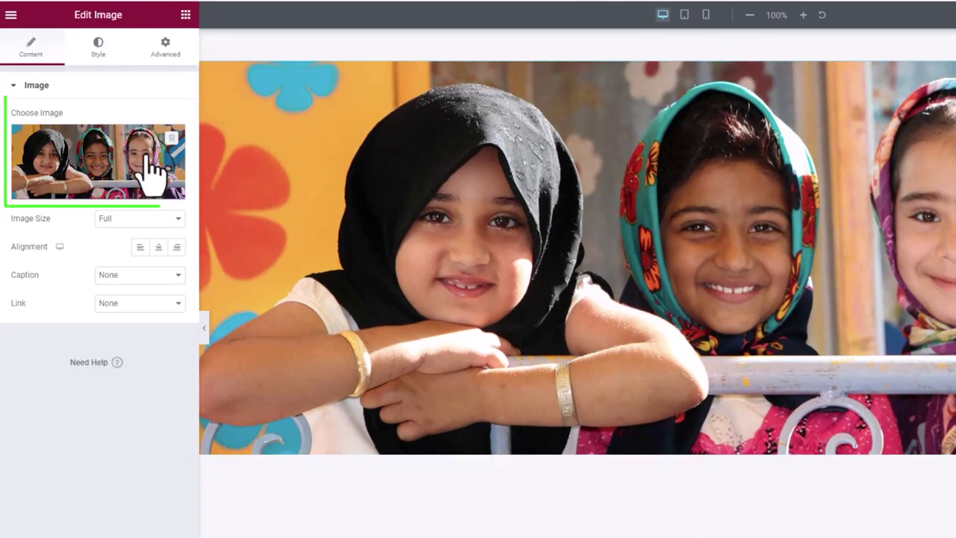
{"action": "left_click", "coordinate": [88, 168]}
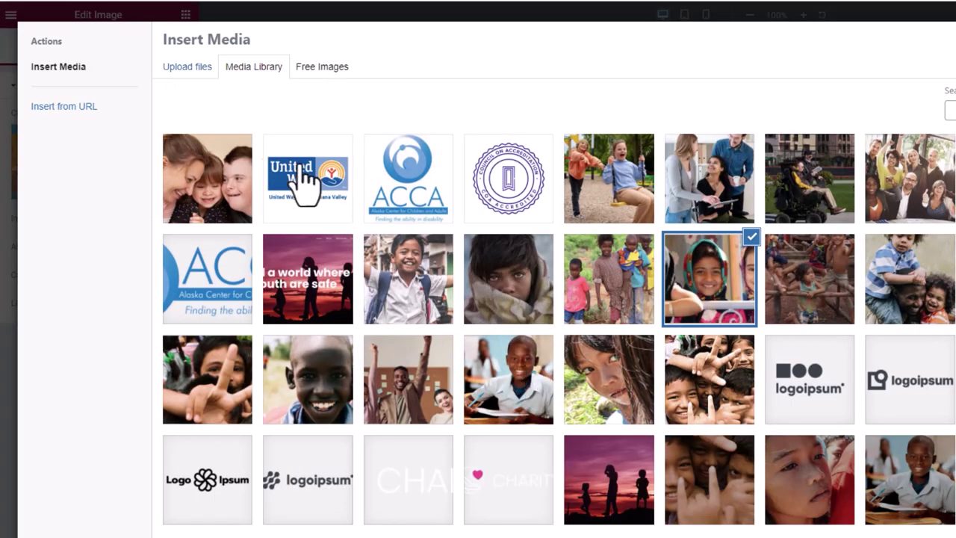
{"action": "left_click", "coordinate": [187, 71]}
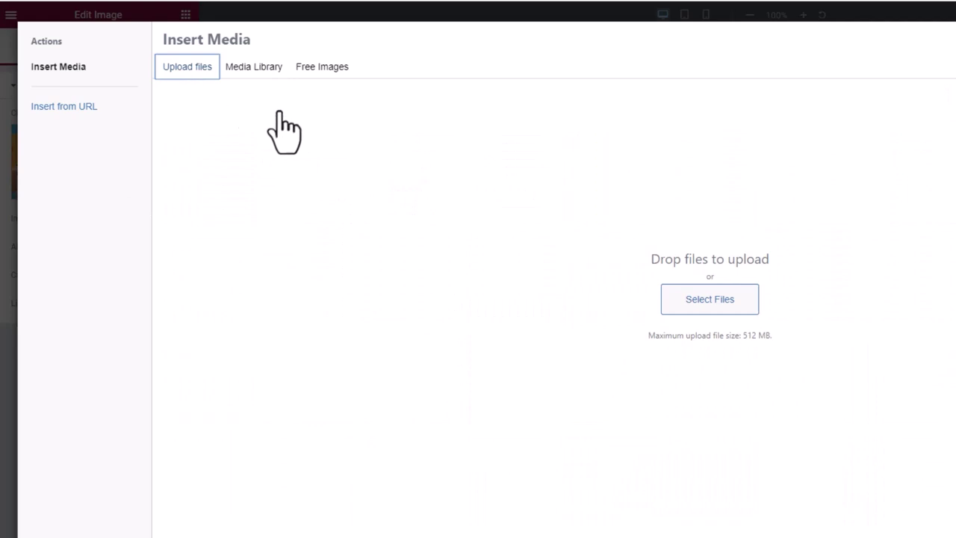
{"action": "left_click", "coordinate": [700, 303]}
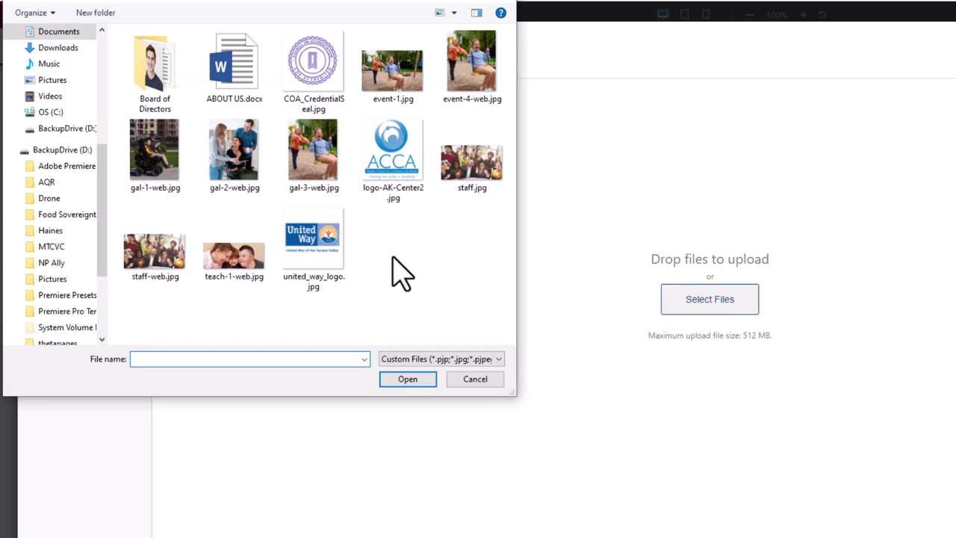
{"action": "left_click", "coordinate": [240, 258]}
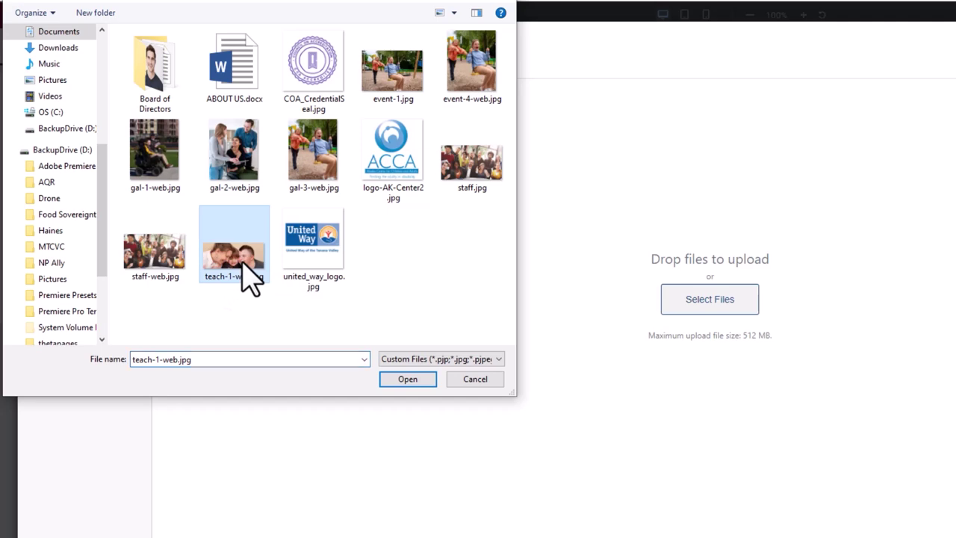
{"action": "left_click", "coordinate": [403, 382]}
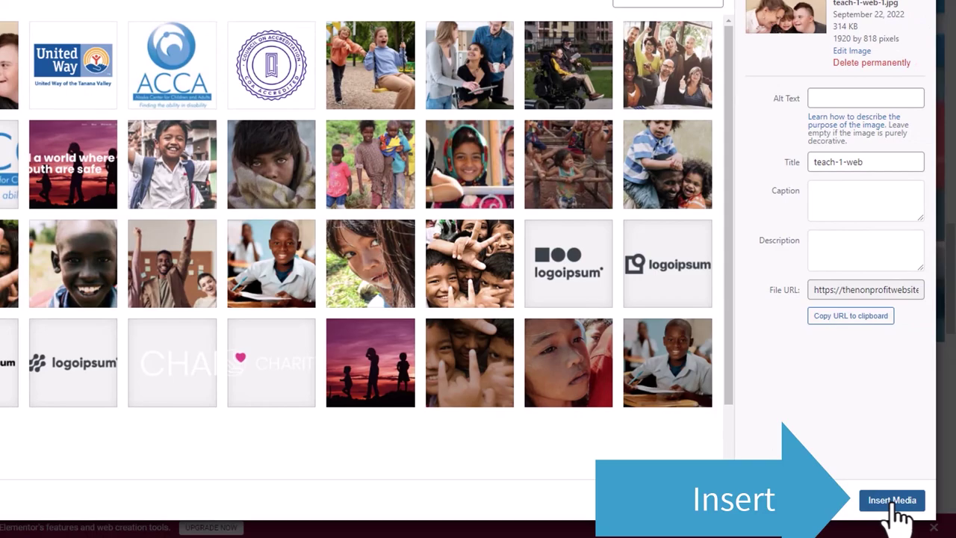
{"action": "left_click", "coordinate": [893, 500]}
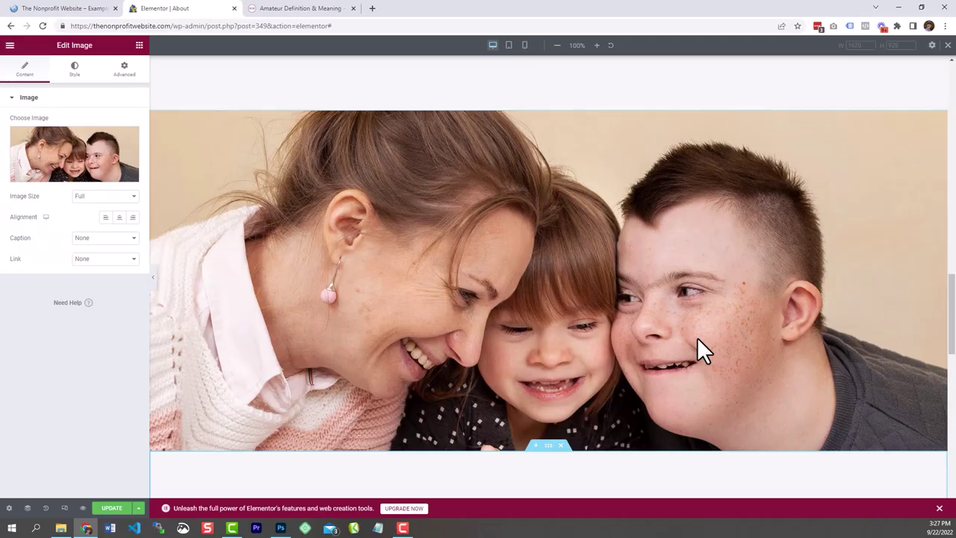
- Delete the 'Our numbers that speak' statistics section via its section handle
{"action": "scroll", "coordinate": [697, 338], "scroll_direction": "down", "scroll_amount": 5}
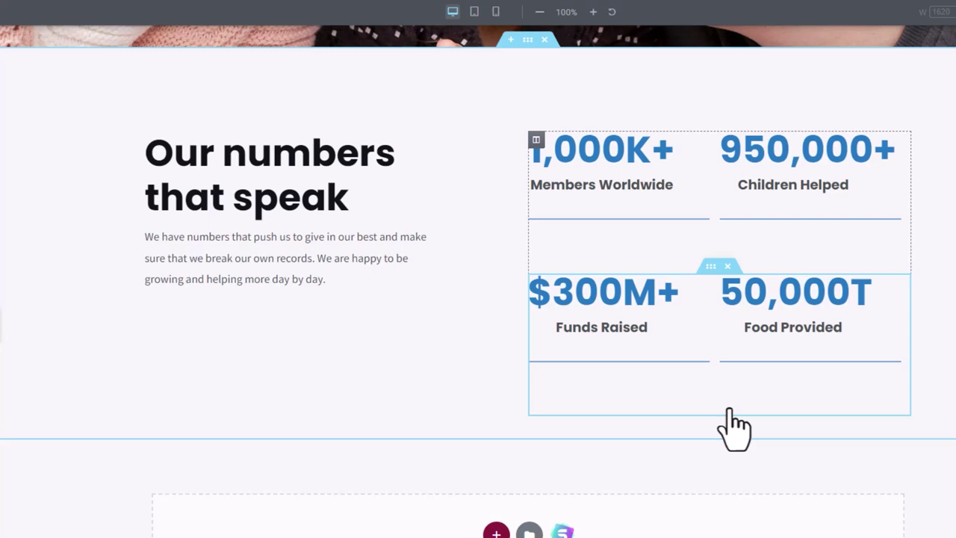
{"action": "scroll", "coordinate": [650, 426], "scroll_direction": "up", "scroll_amount": 2}
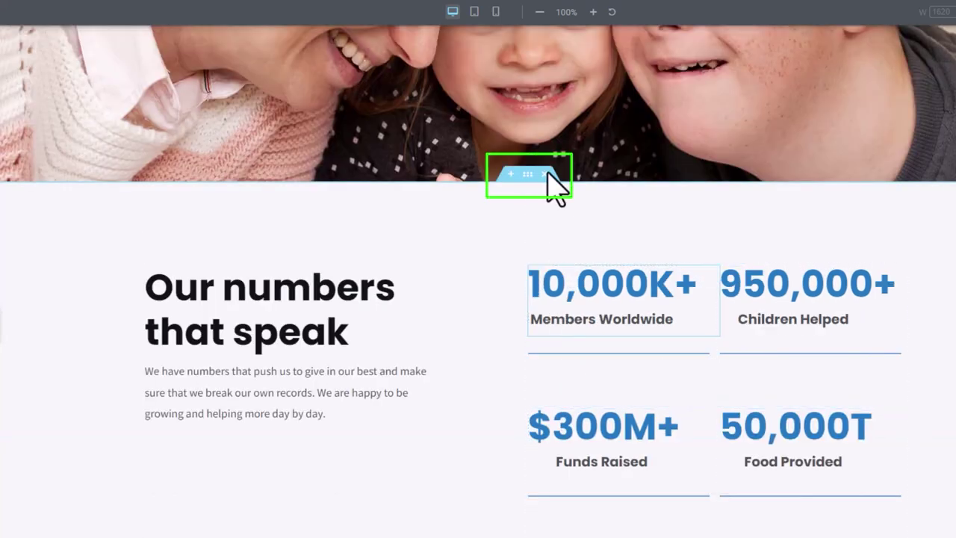
{"action": "left_click", "coordinate": [546, 174]}
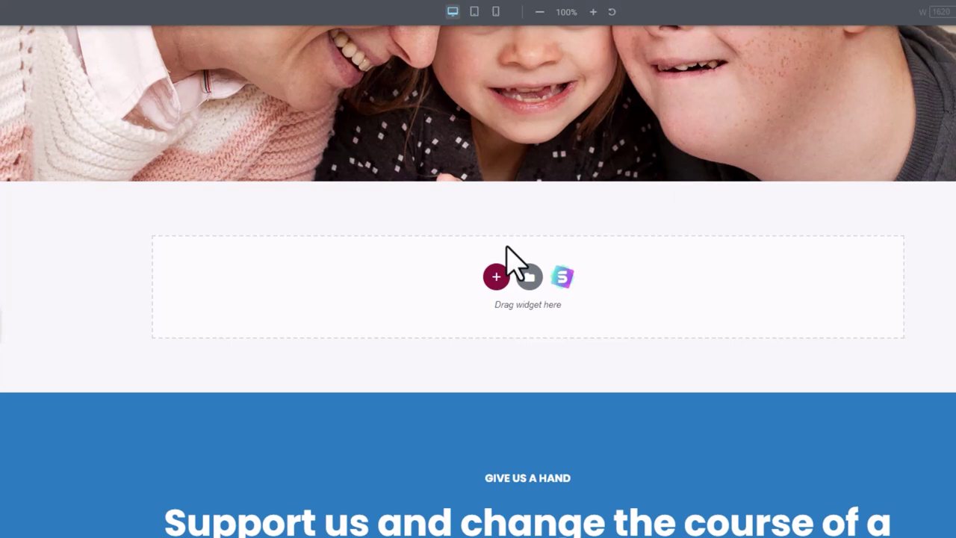
{"action": "scroll", "coordinate": [423, 312], "scroll_direction": "up", "scroll_amount": 1}
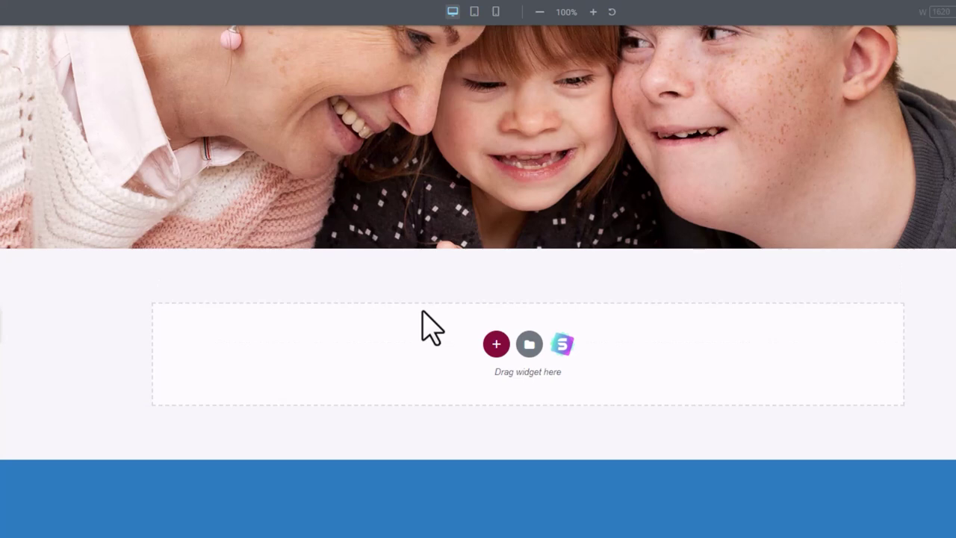
- Open the template library's Blocks from a new section below the family photo
{"action": "left_click", "coordinate": [496, 345]}
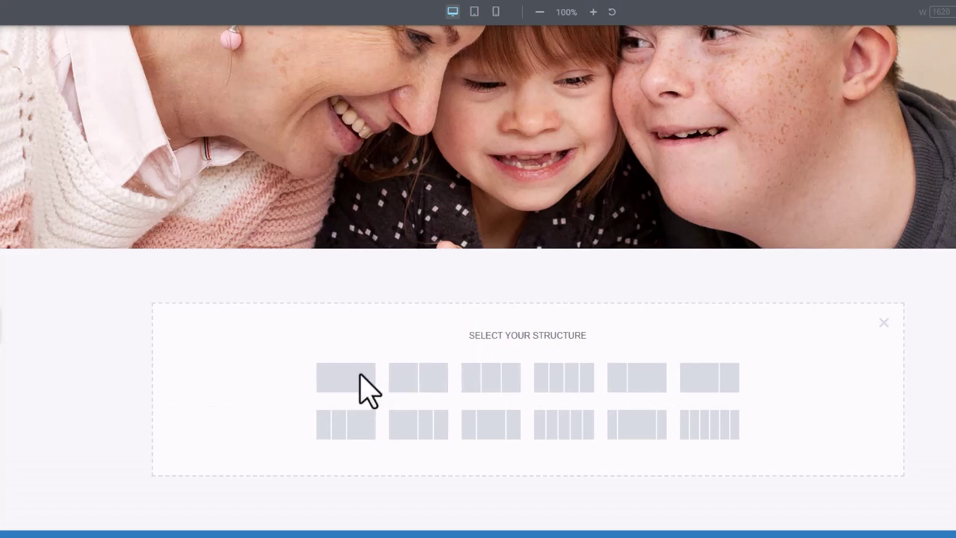
{"action": "left_click", "coordinate": [884, 323]}
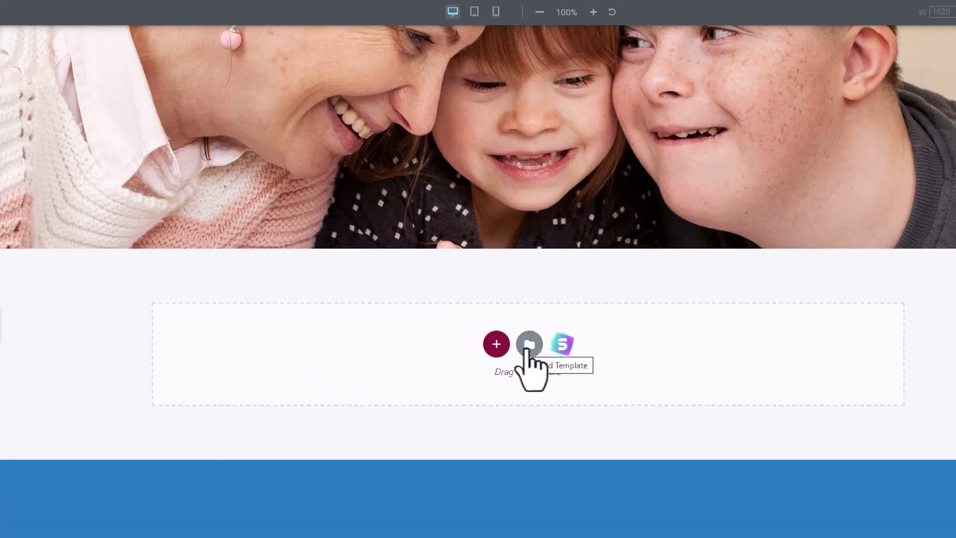
{"action": "left_click", "coordinate": [529, 346]}
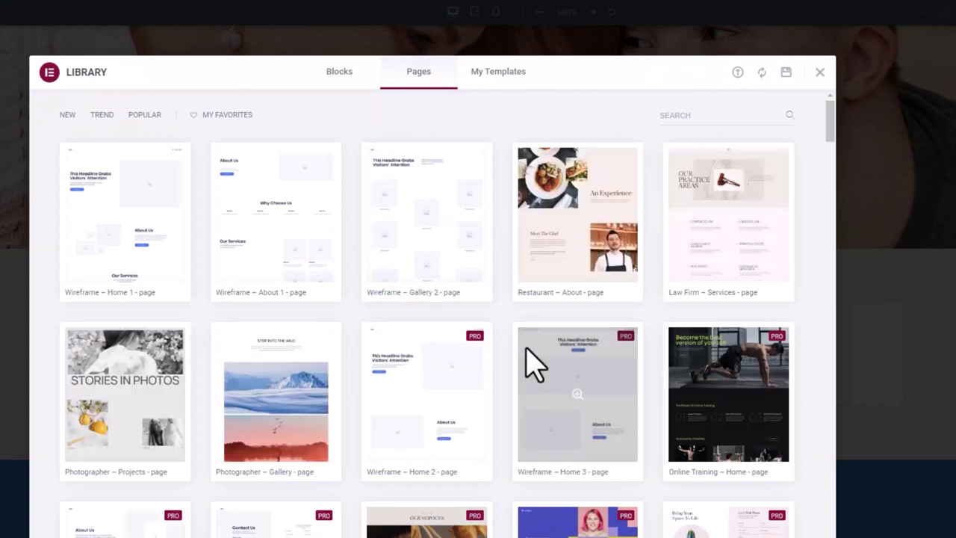
{"action": "left_click", "coordinate": [337, 82]}
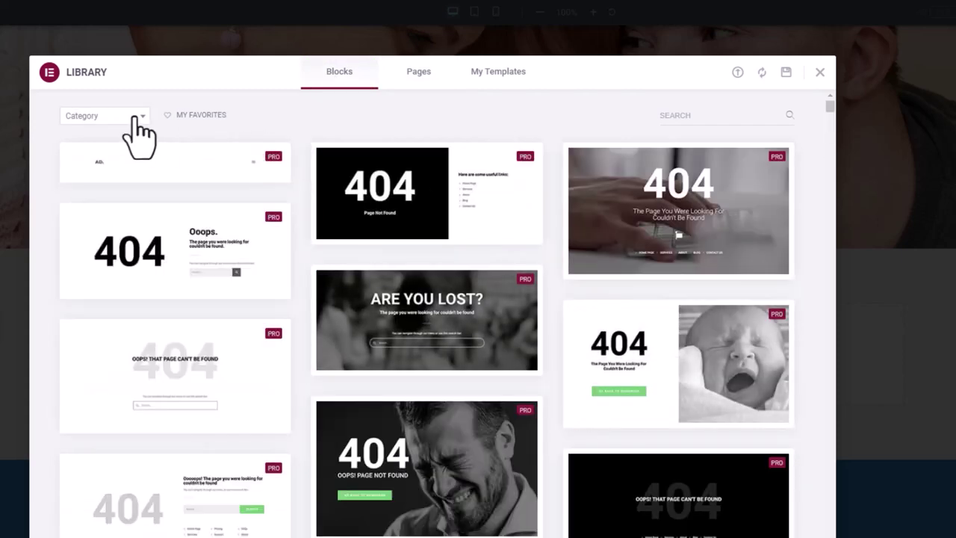
- Filter blocks to the Team category and insert the three-member white team block
{"action": "left_click", "coordinate": [138, 120]}
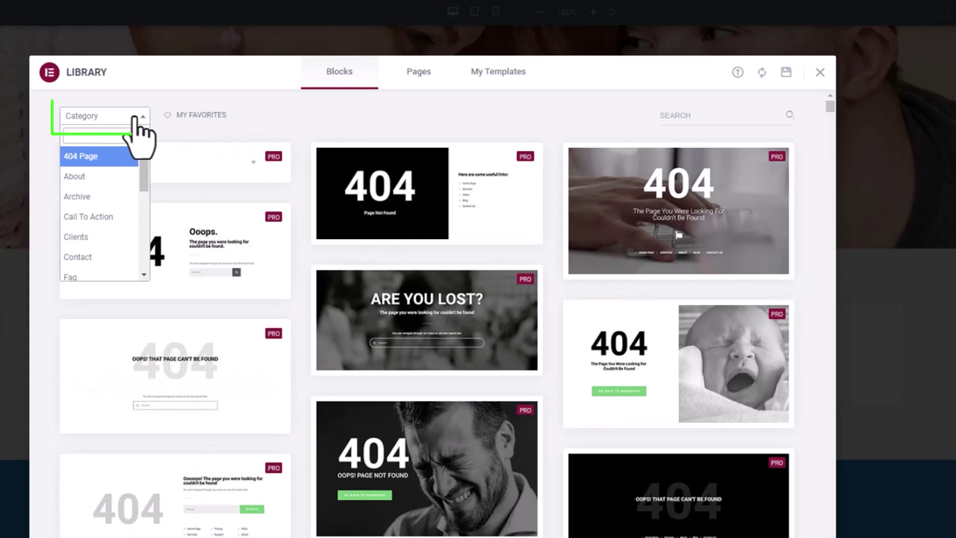
{"action": "left_click_drag", "start_coordinate": [145, 174], "coordinate": [88, 276]}
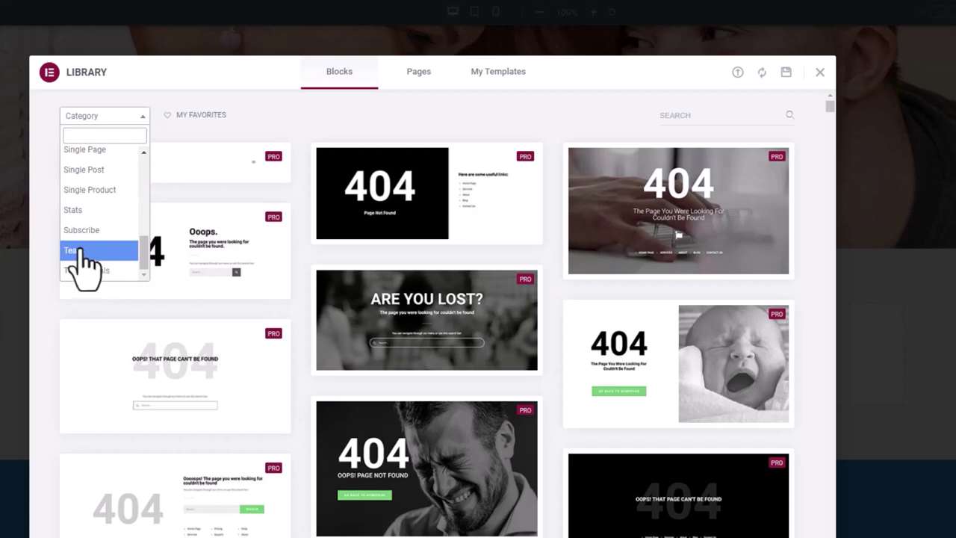
{"action": "left_click", "coordinate": [82, 254]}
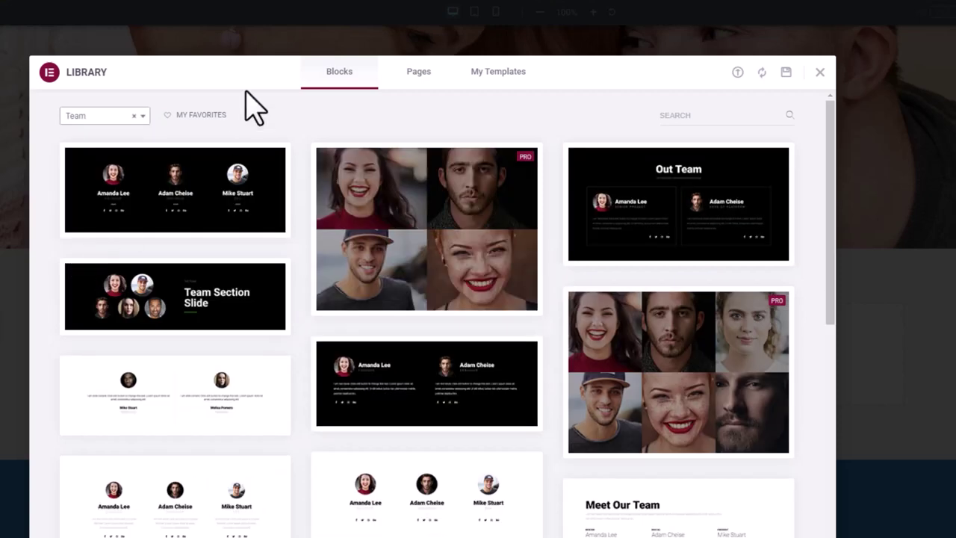
{"action": "scroll", "coordinate": [427, 239], "scroll_direction": "down", "scroll_amount": 5}
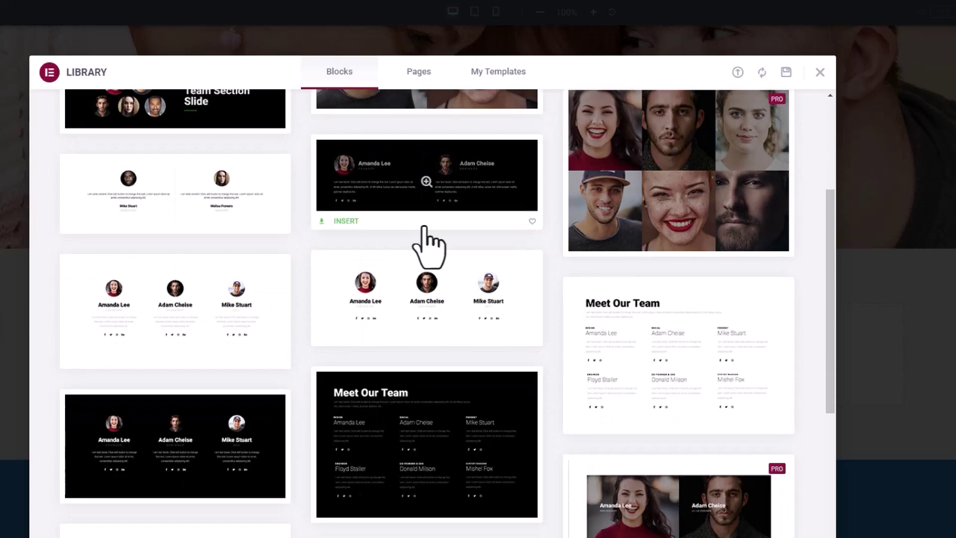
{"action": "scroll", "coordinate": [427, 239], "scroll_direction": "down", "scroll_amount": 5}
{"action": "scroll", "coordinate": [430, 247], "scroll_direction": "down", "scroll_amount": 5}
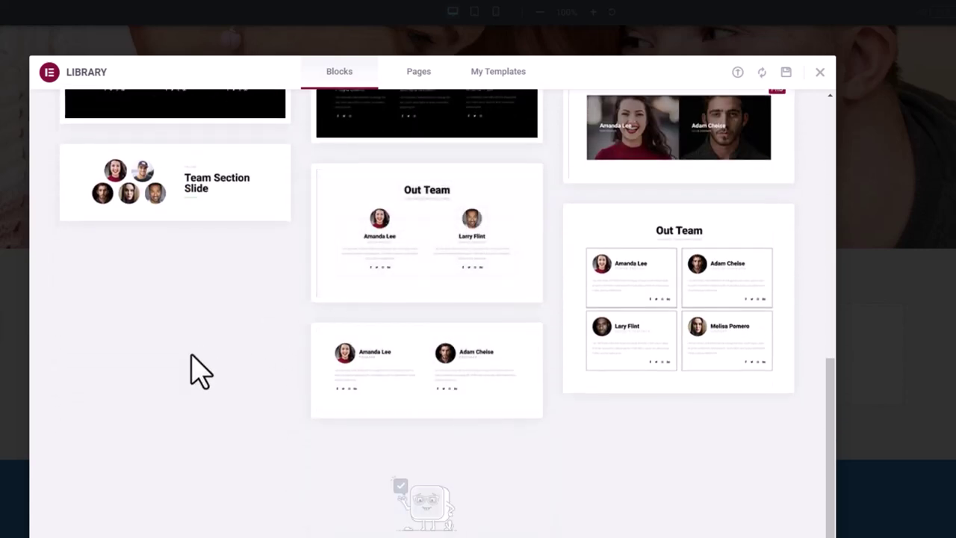
{"action": "scroll", "coordinate": [192, 360], "scroll_direction": "up", "scroll_amount": 5}
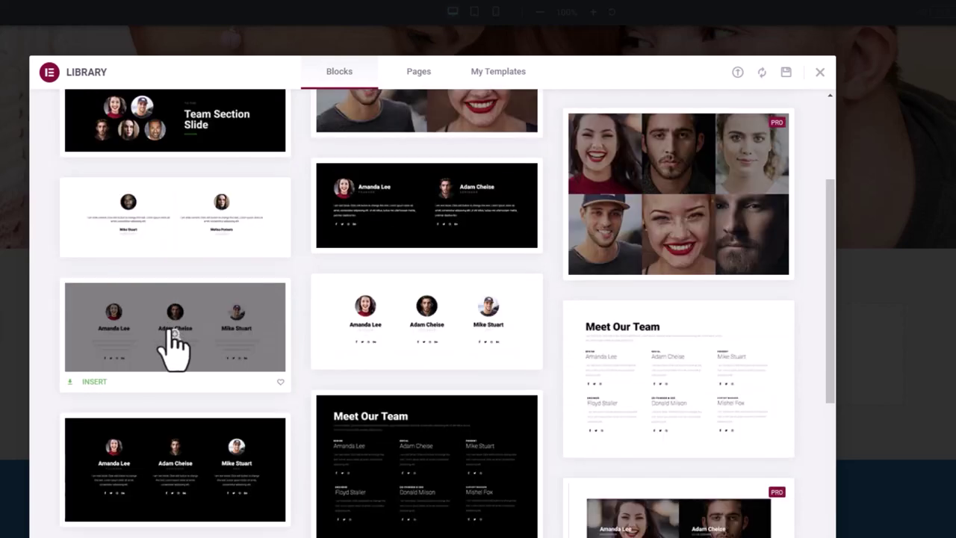
{"action": "left_click", "coordinate": [174, 328]}
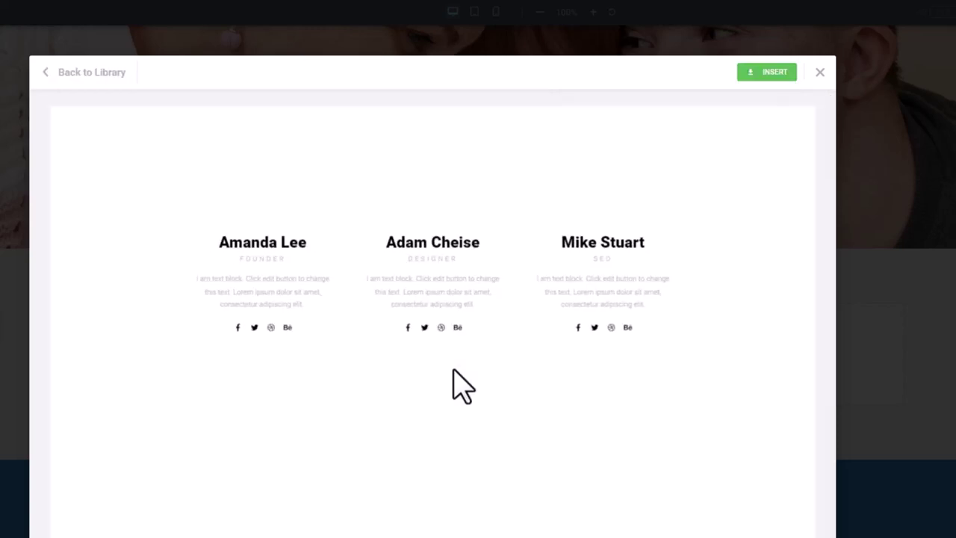
{"action": "left_click", "coordinate": [773, 74]}
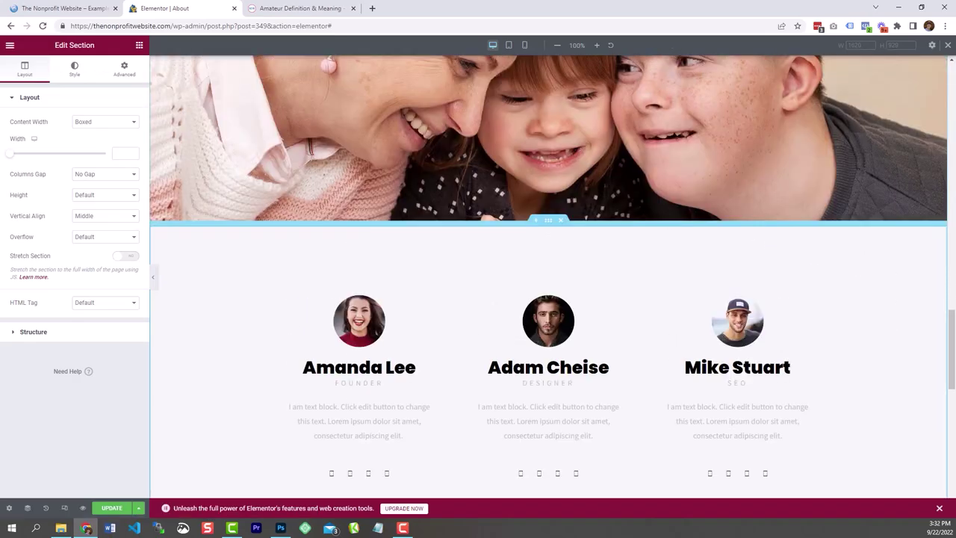
- Open the Board Bios document from the Board of Directors folder for reference
{"action": "key", "text": "alt+Tab"}
{"action": "left_click_drag", "start_coordinate": [482, 163], "coordinate": [346, 156]}
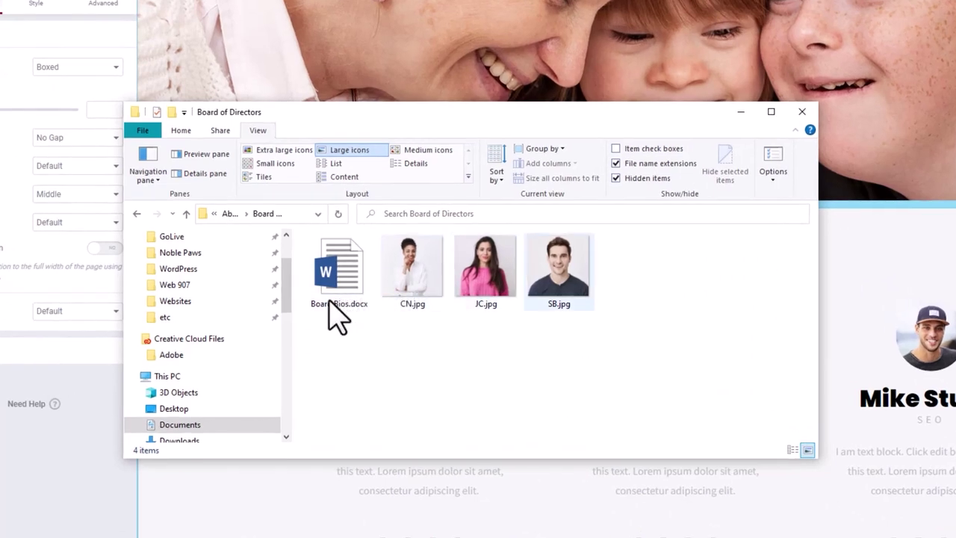
{"action": "double_click", "coordinate": [336, 308]}
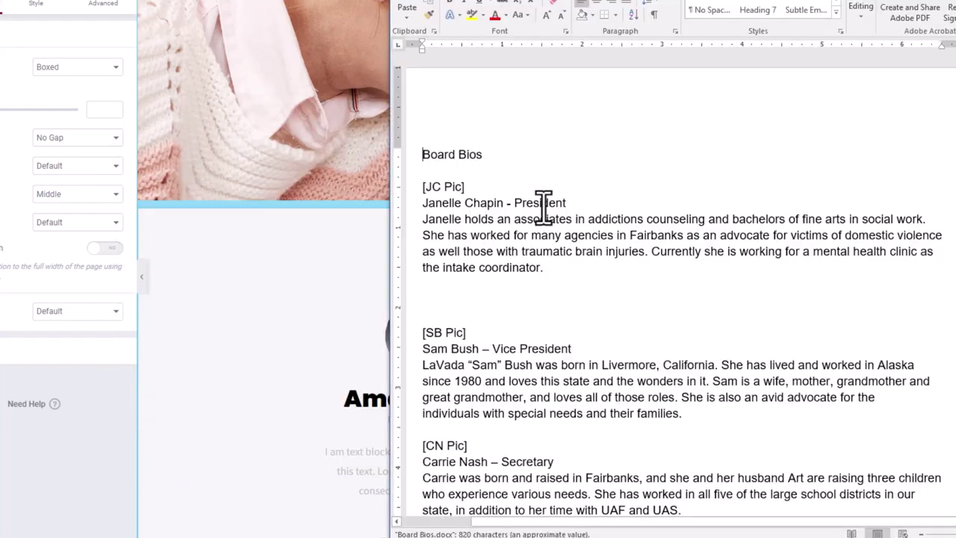
{"action": "key", "text": "alt+Tab"}
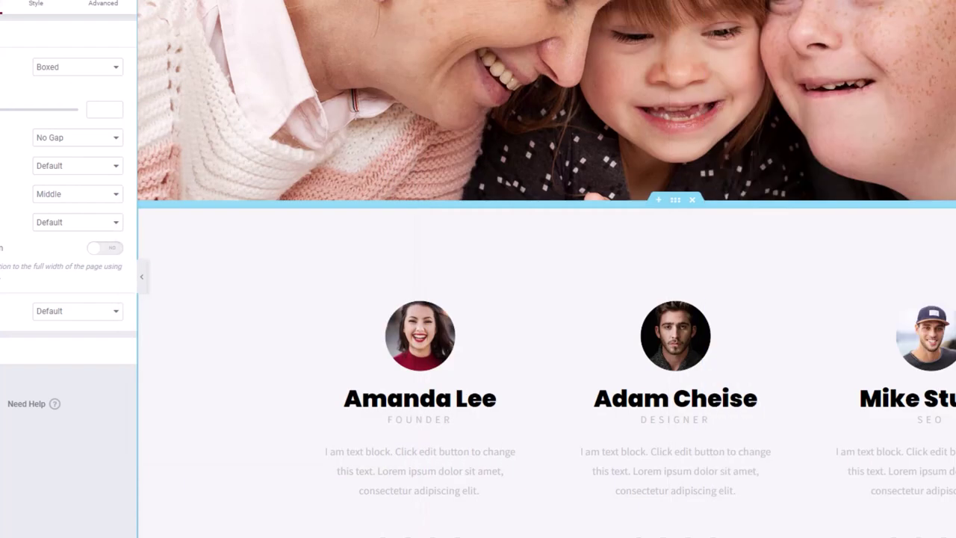
- Retitle the first image box with the director's full name and change its role to President
{"action": "scroll", "coordinate": [632, 384], "scroll_direction": "down", "scroll_amount": 1}
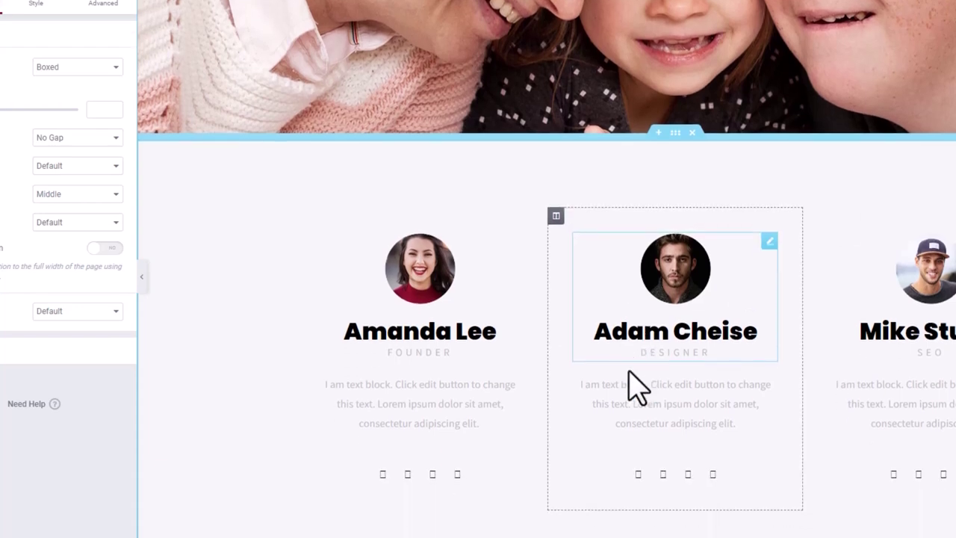
{"action": "left_click", "coordinate": [437, 288]}
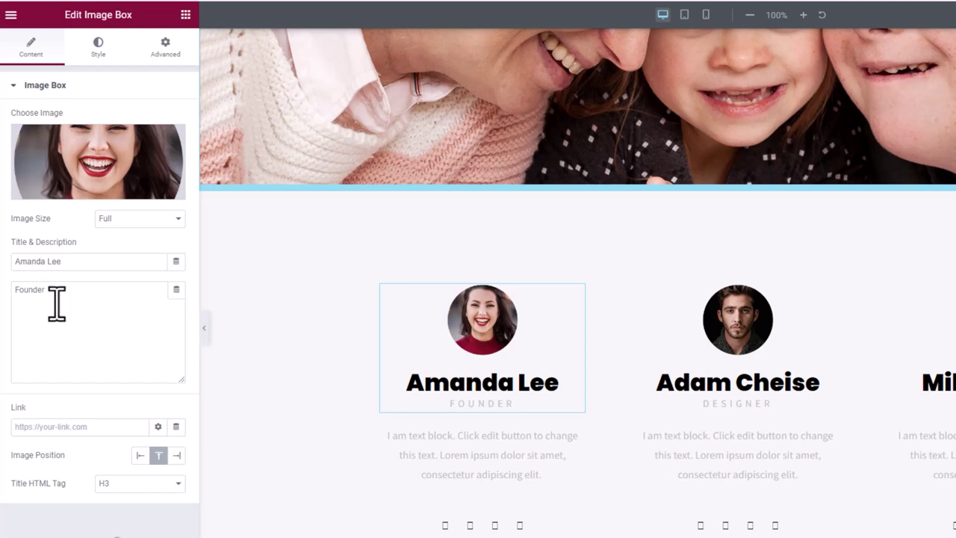
{"action": "left_click_drag", "start_coordinate": [75, 263], "coordinate": [4, 265]}
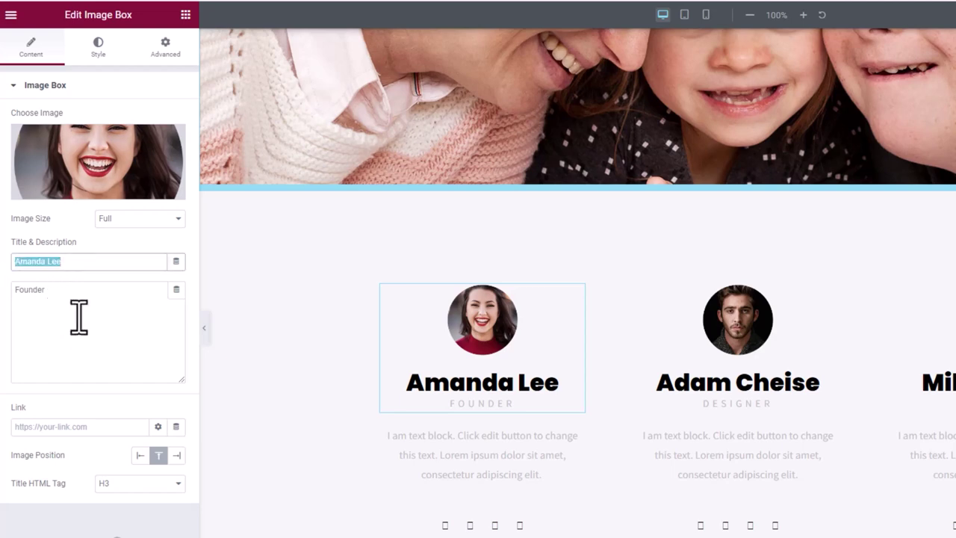
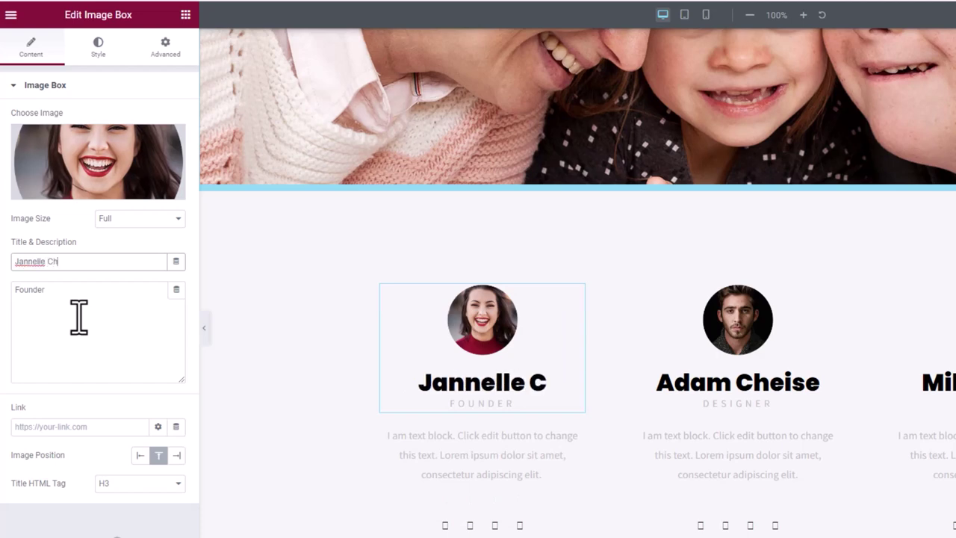
{"action": "key", "text": "Tab"}
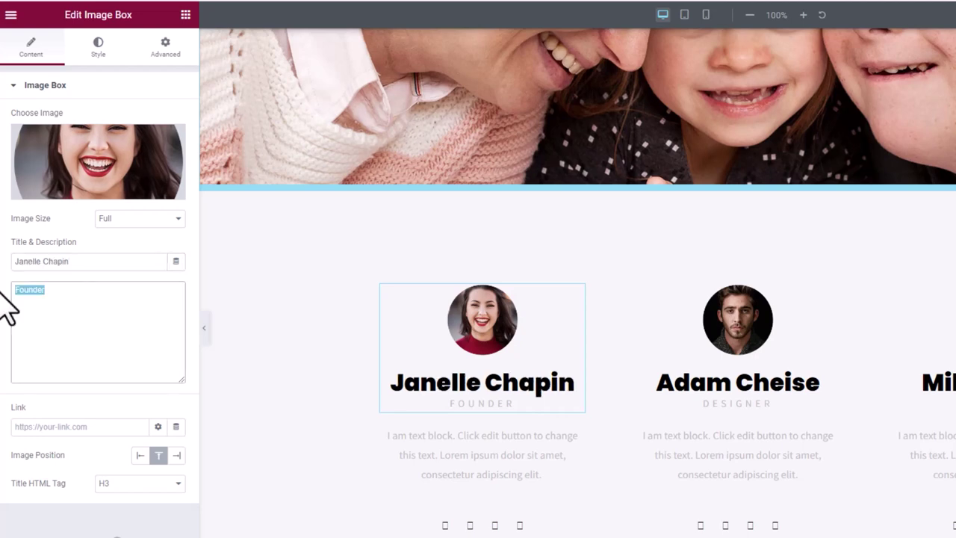
{"action": "type", "text": "President"}
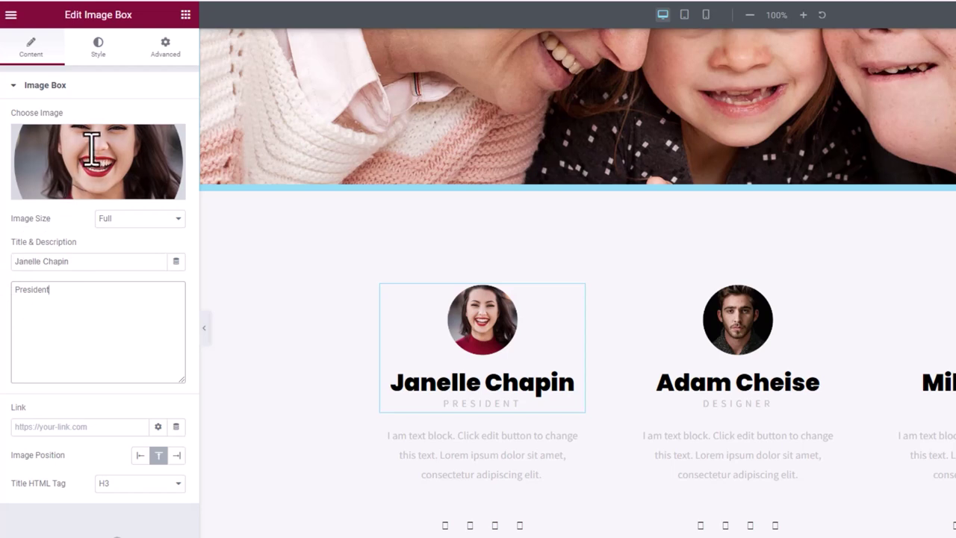
{"action": "mouse_move", "coordinate": [97, 140]}
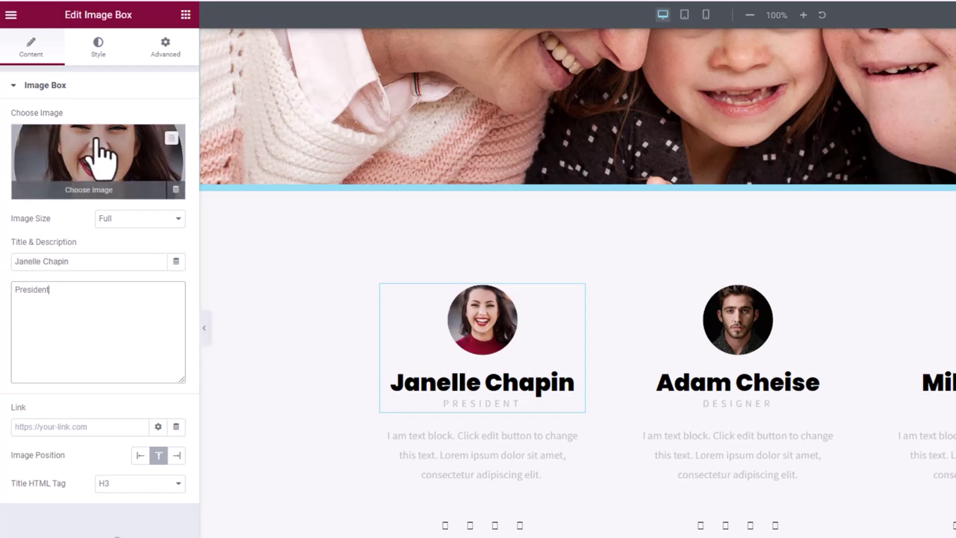
{"action": "left_click", "coordinate": [122, 171]}
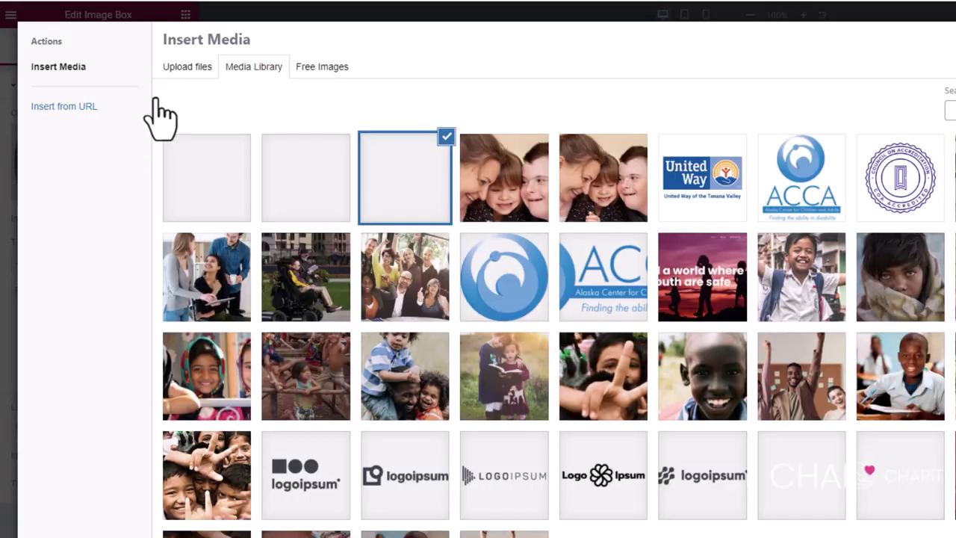
- Upload CN.jpg, JC.jpg and SB.jpg from the Board of Directors folder and insert JC.jpg into the first card
{"action": "left_click", "coordinate": [185, 69]}
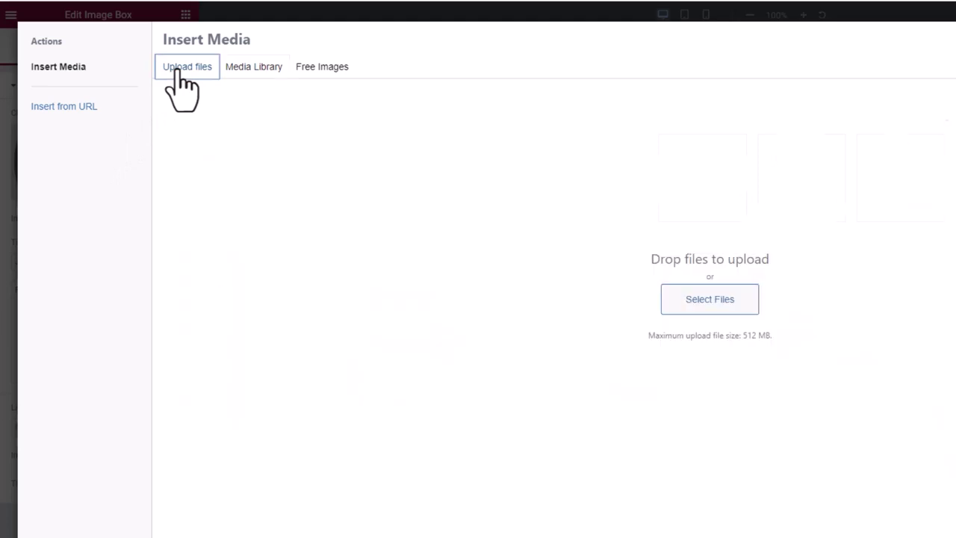
{"action": "left_click", "coordinate": [711, 303]}
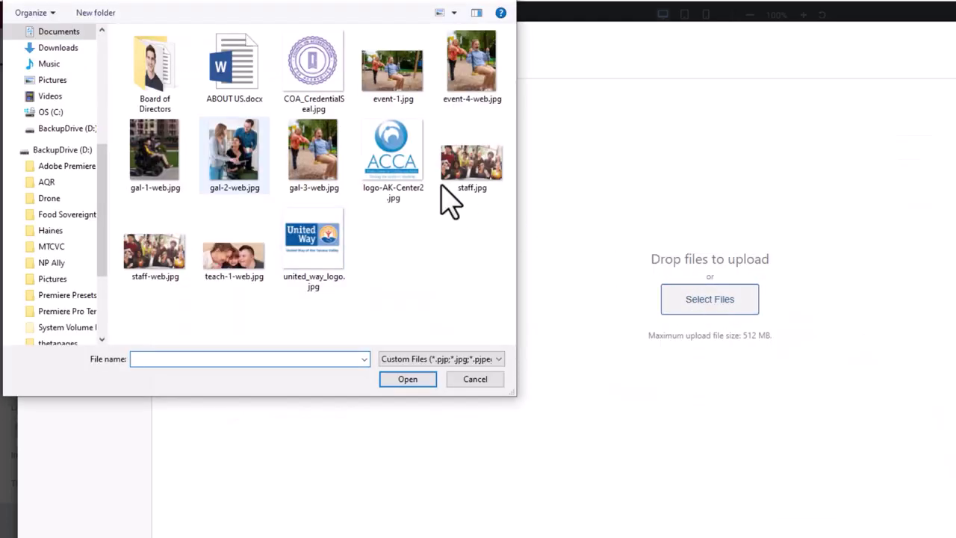
{"action": "double_click", "coordinate": [158, 74]}
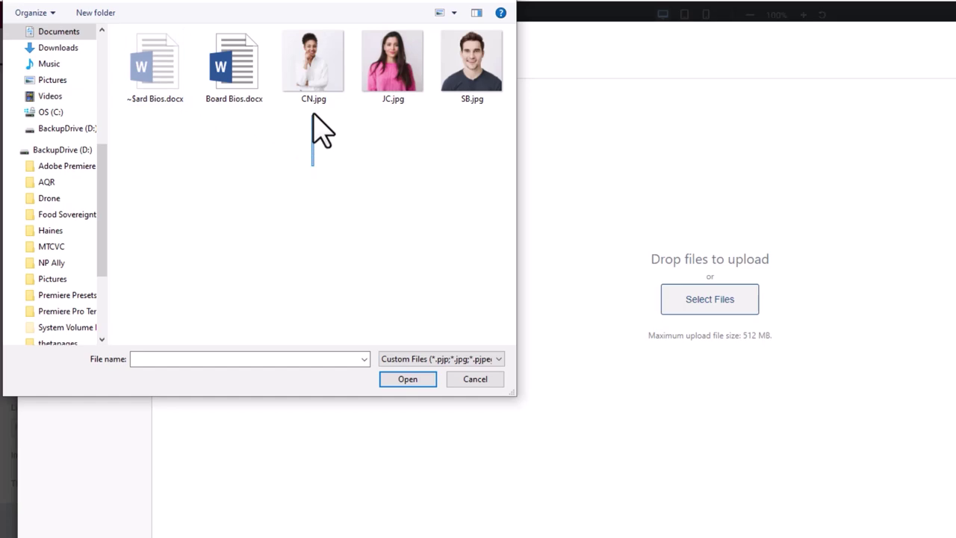
{"action": "left_click_drag", "start_coordinate": [312, 116], "coordinate": [454, 85]}
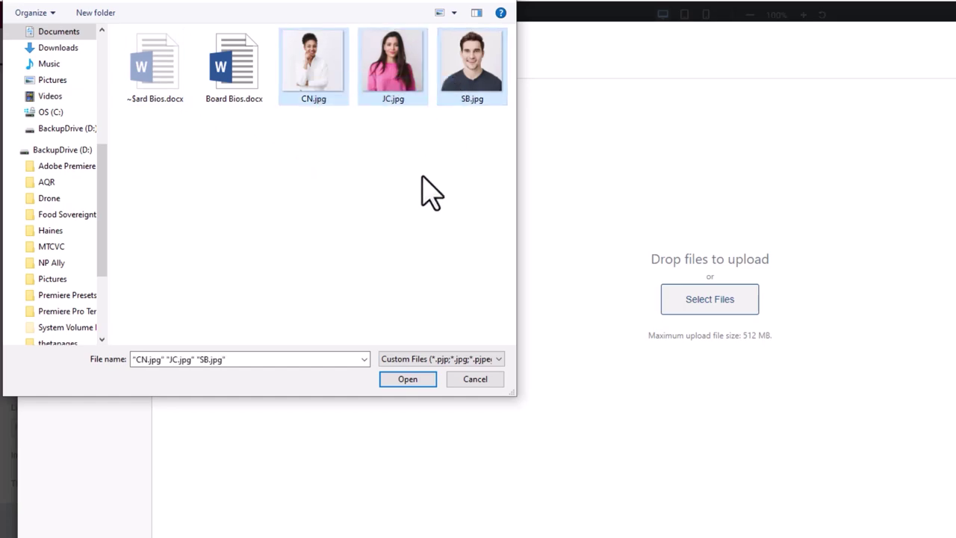
{"action": "left_click", "coordinate": [403, 380]}
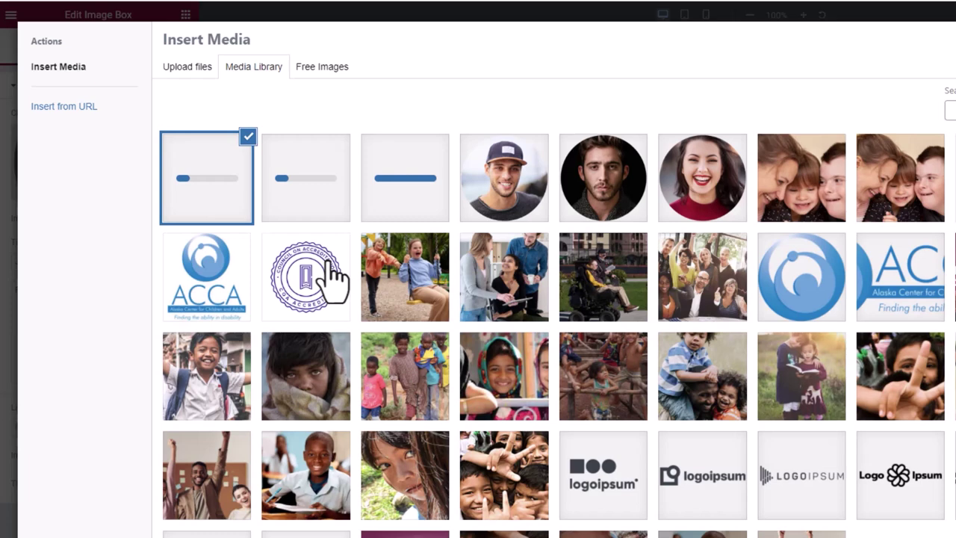
{"action": "left_click", "coordinate": [306, 180]}
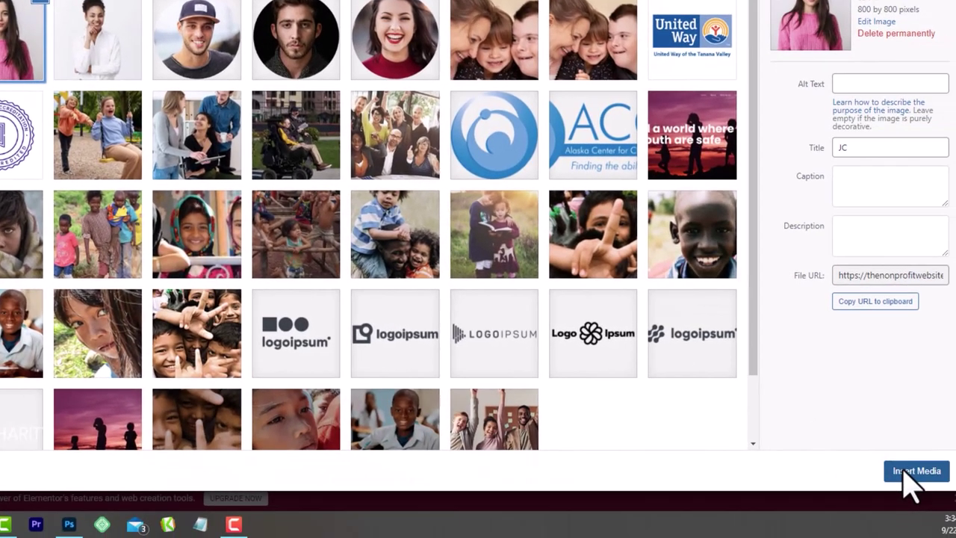
{"action": "left_click", "coordinate": [913, 486]}
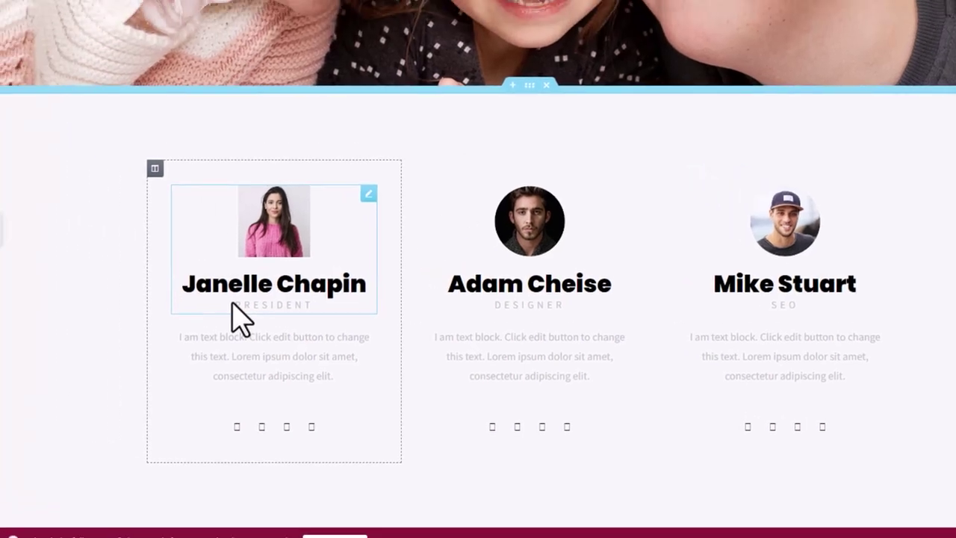
- Set the first card's image width to 66%
{"action": "left_click", "coordinate": [134, 262]}
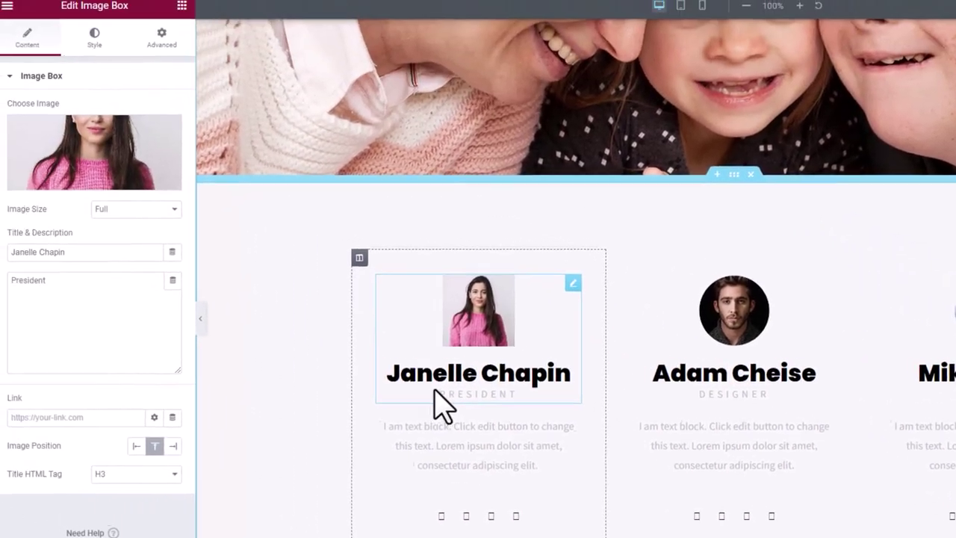
{"action": "left_click", "coordinate": [98, 49]}
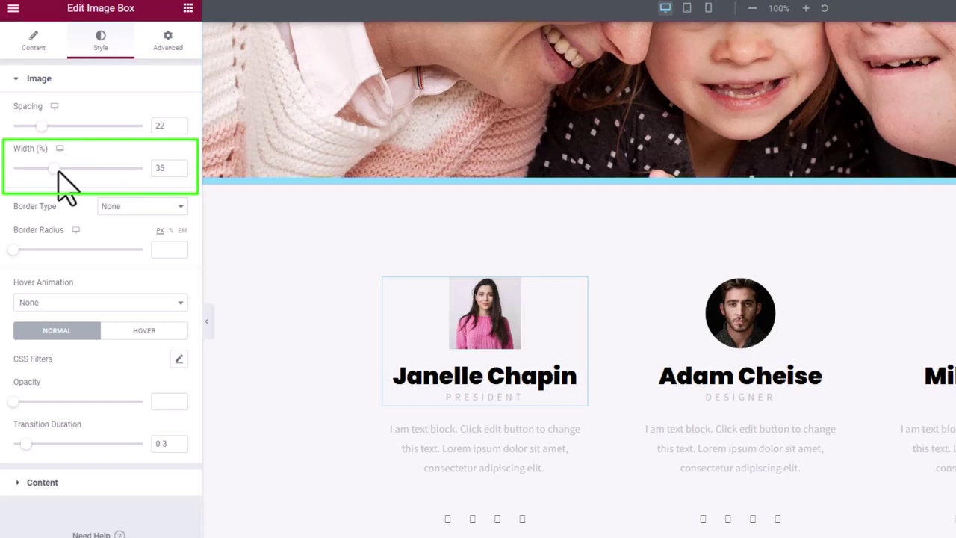
{"action": "left_click_drag", "start_coordinate": [58, 169], "coordinate": [101, 170]}
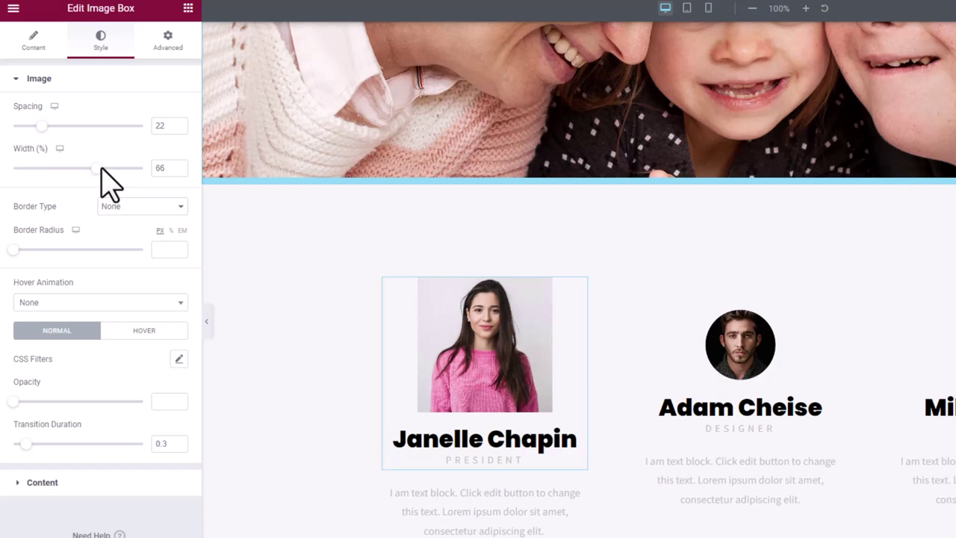
- Replace the second card's title and role text with the new director's details
{"action": "left_click", "coordinate": [723, 377]}
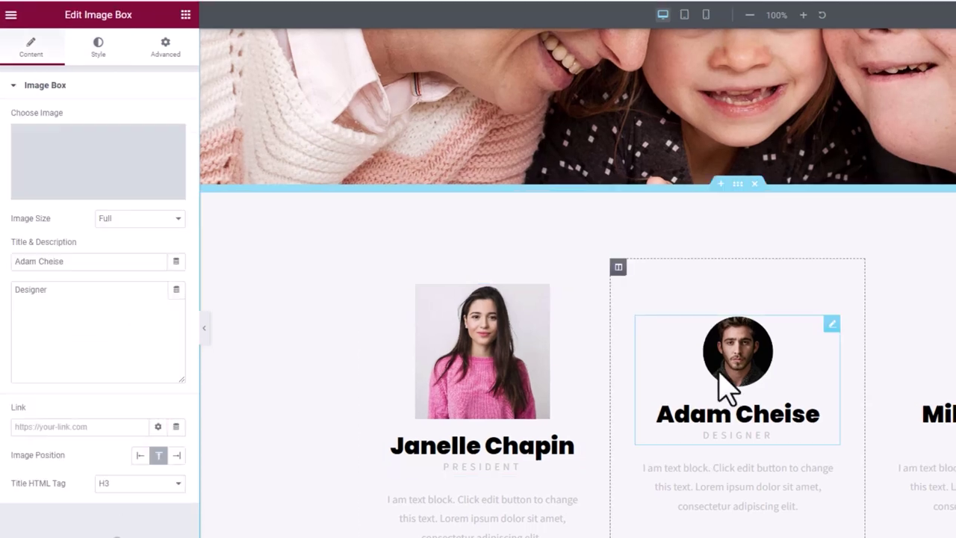
{"action": "triple_click", "coordinate": [20, 259]}
{"action": "left_click_drag", "start_coordinate": [49, 287], "coordinate": [2, 285]}
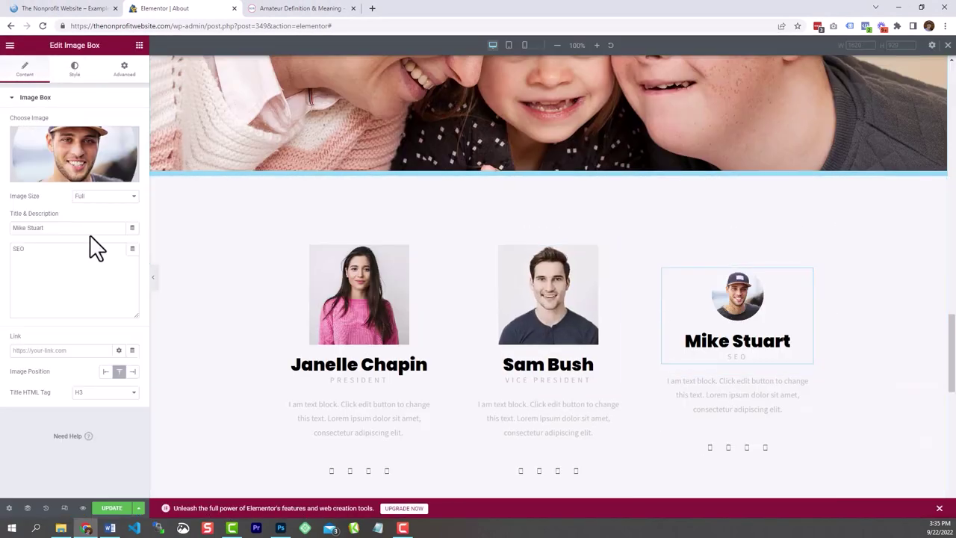
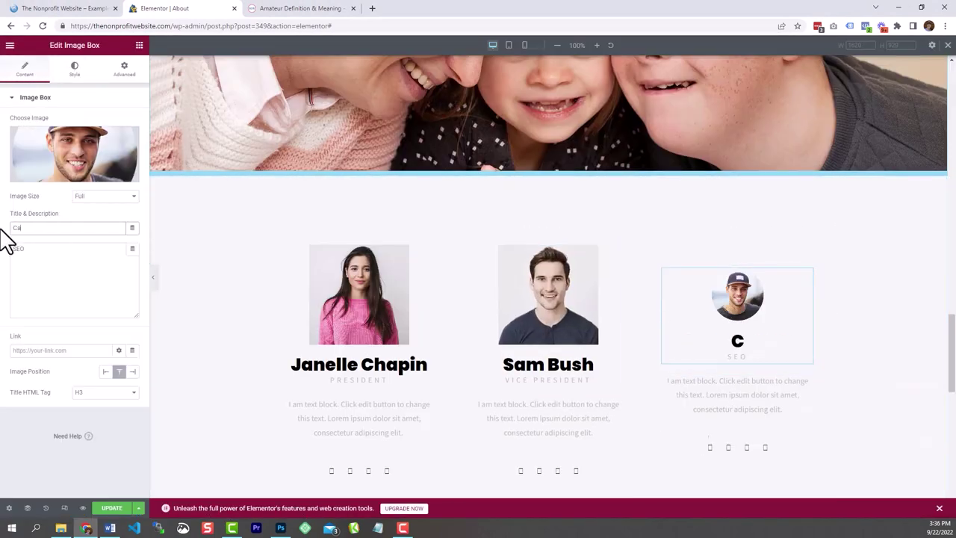
{"action": "left_click", "coordinate": [75, 150]}
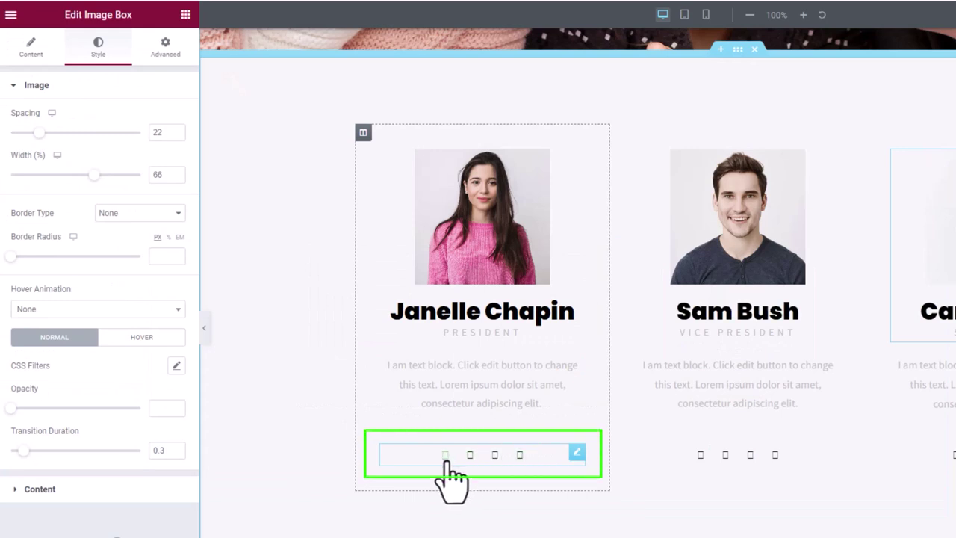
- Add a new item to the first card's social icons using the Envelope icon
{"action": "left_click", "coordinate": [413, 456]}
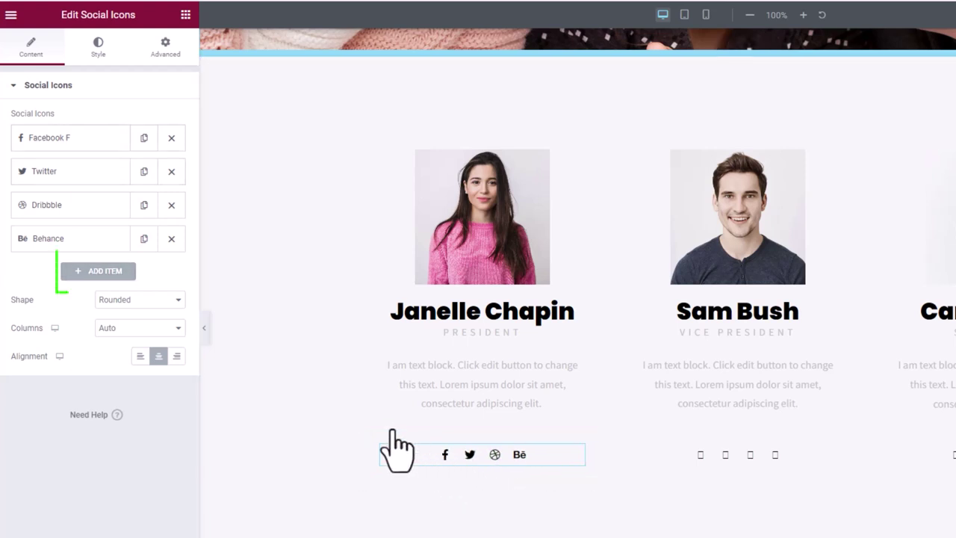
{"action": "left_click", "coordinate": [97, 271]}
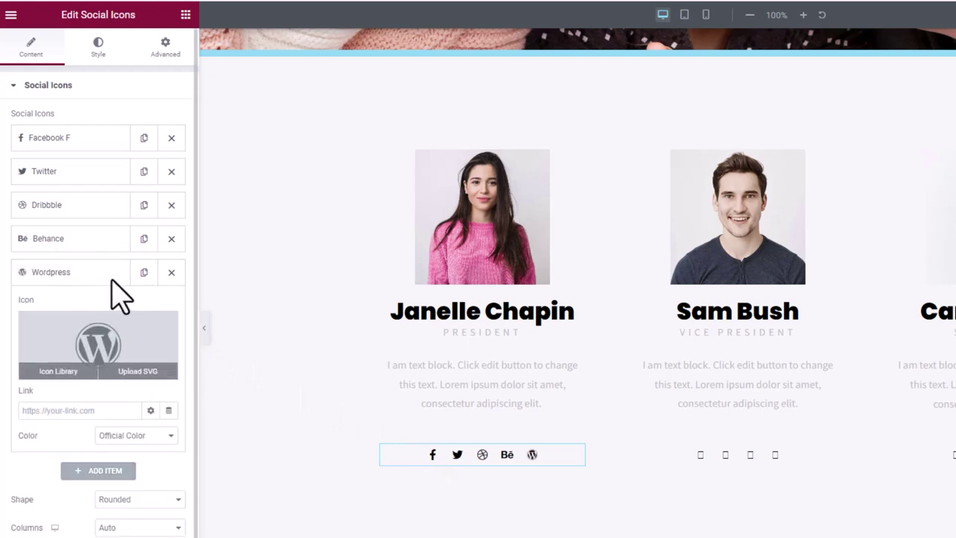
{"action": "scroll", "coordinate": [113, 298], "scroll_direction": "down", "scroll_amount": 1}
{"action": "mouse_move", "coordinate": [101, 326]}
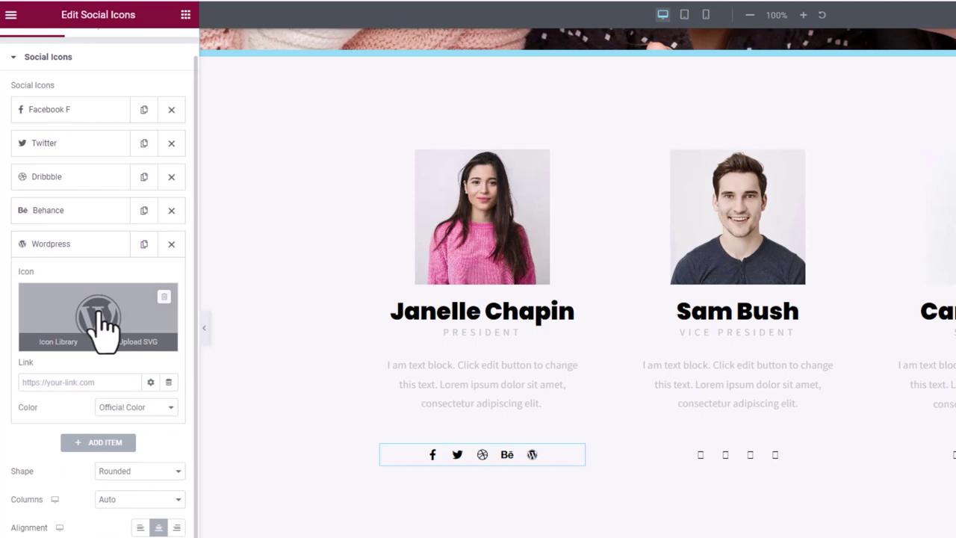
{"action": "left_click", "coordinate": [100, 312]}
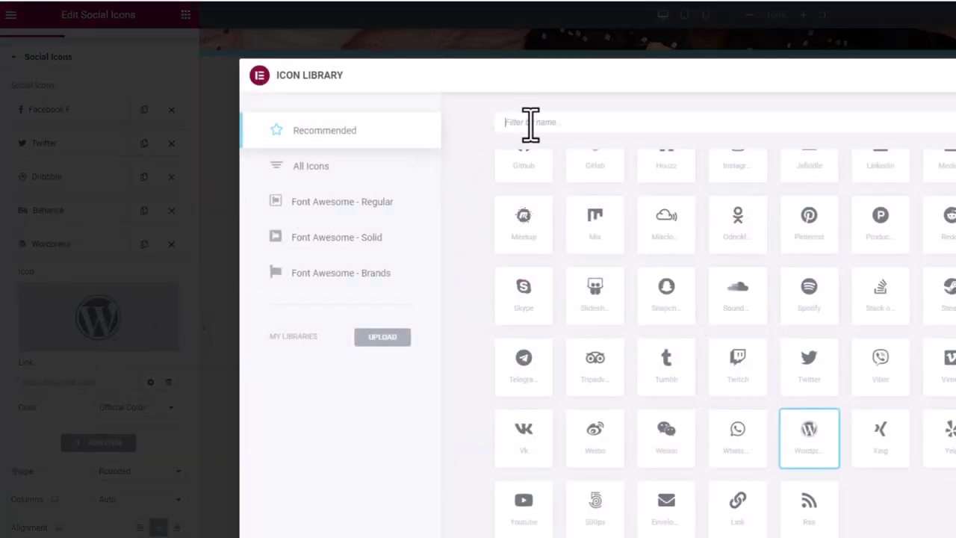
{"action": "type", "text": "env"}
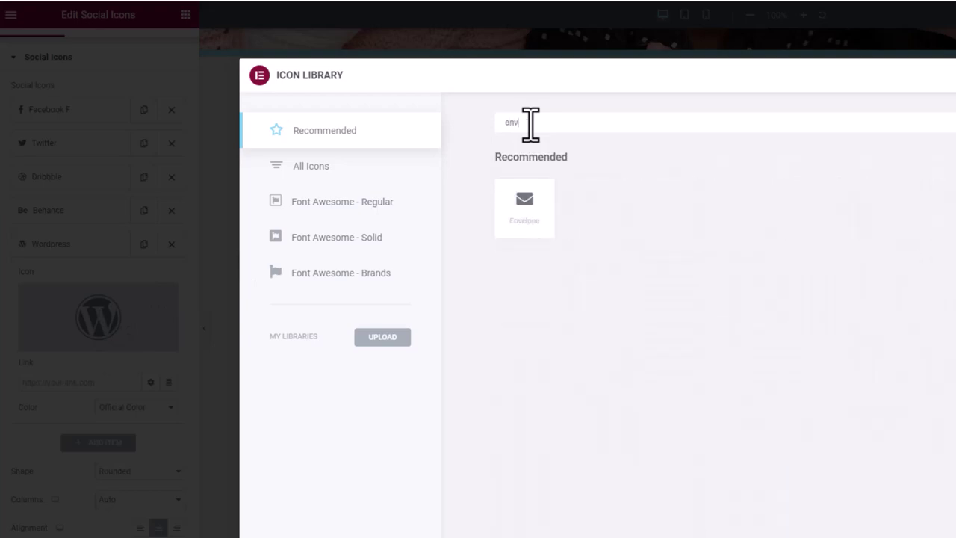
{"action": "double_click", "coordinate": [525, 213]}
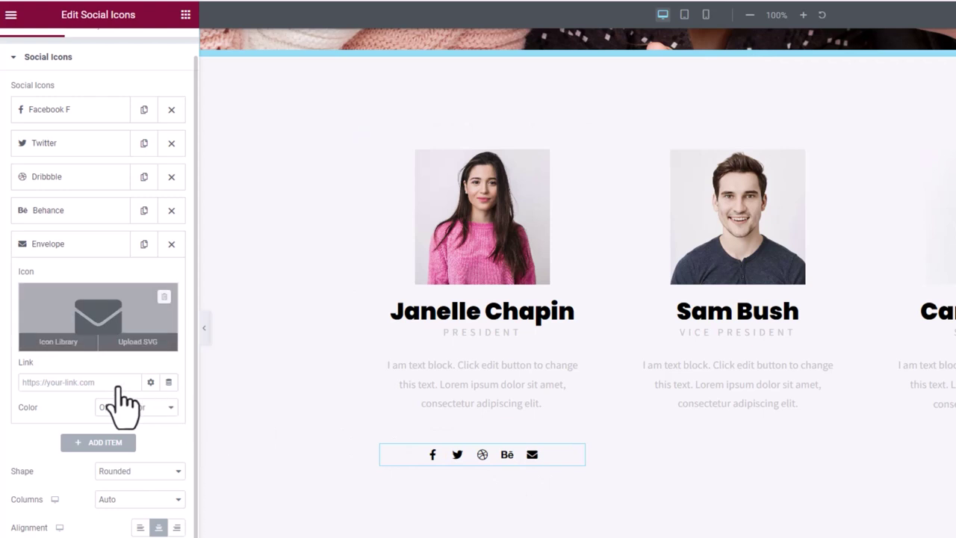
- Link the envelope icon to a mailto email address and add one more icon item
{"action": "left_click", "coordinate": [57, 383]}
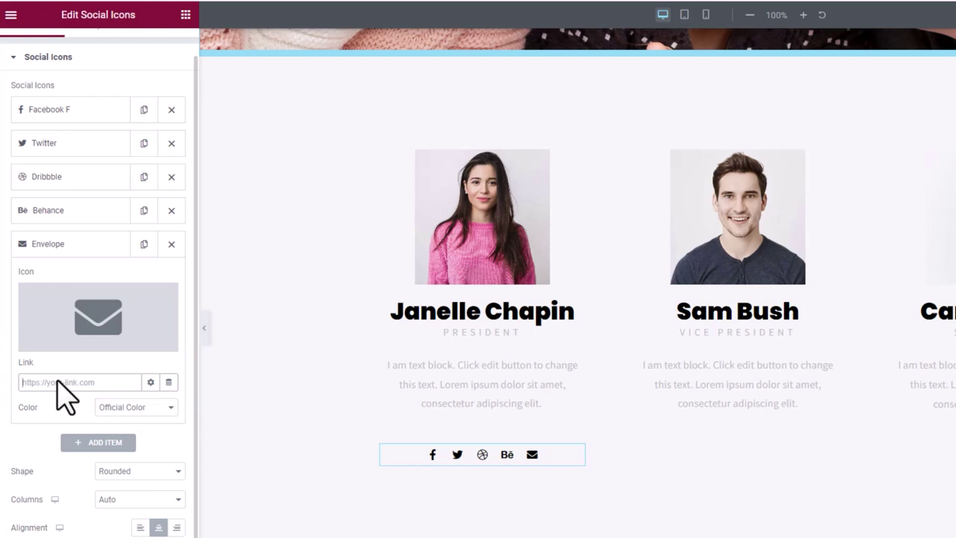
{"action": "type", "text": "mailto:"}
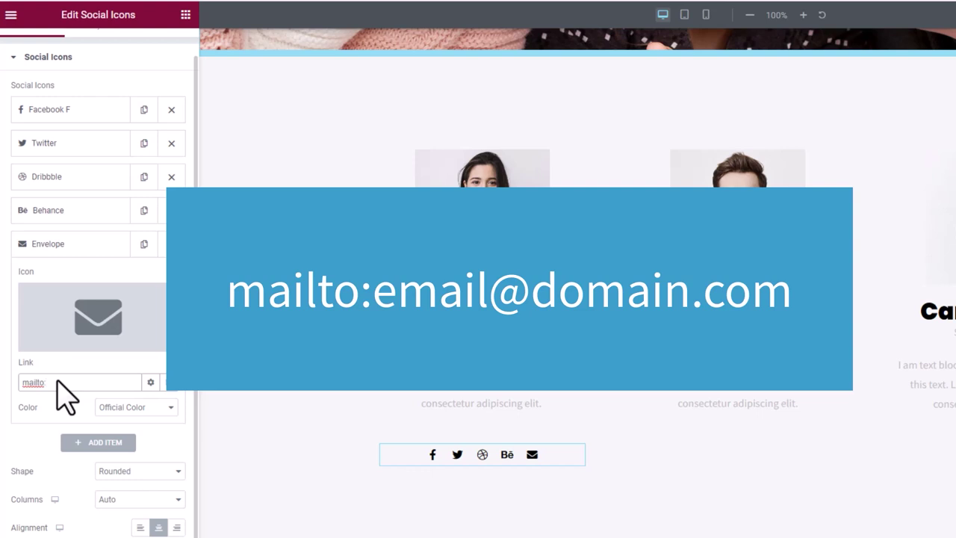
{"action": "type", "text": "email@d"}
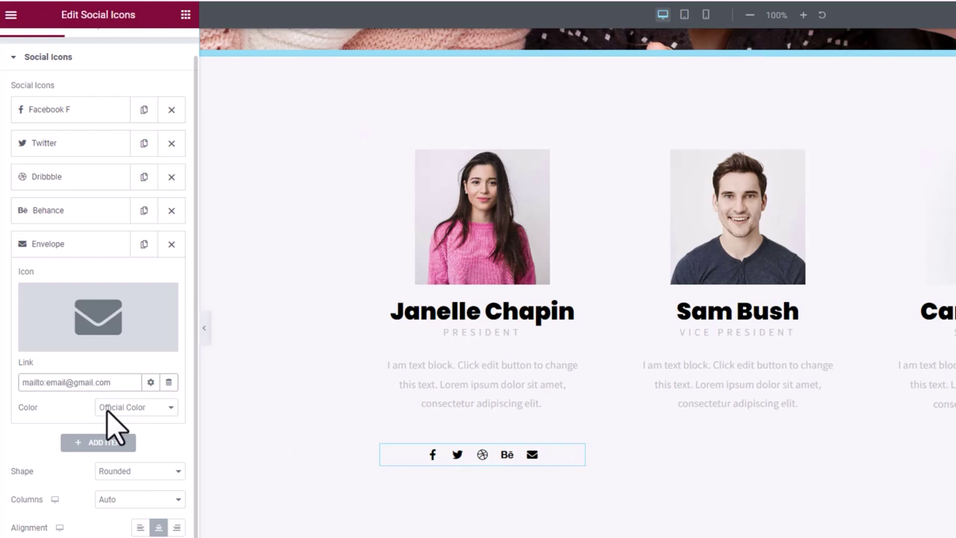
{"action": "left_click", "coordinate": [96, 442]}
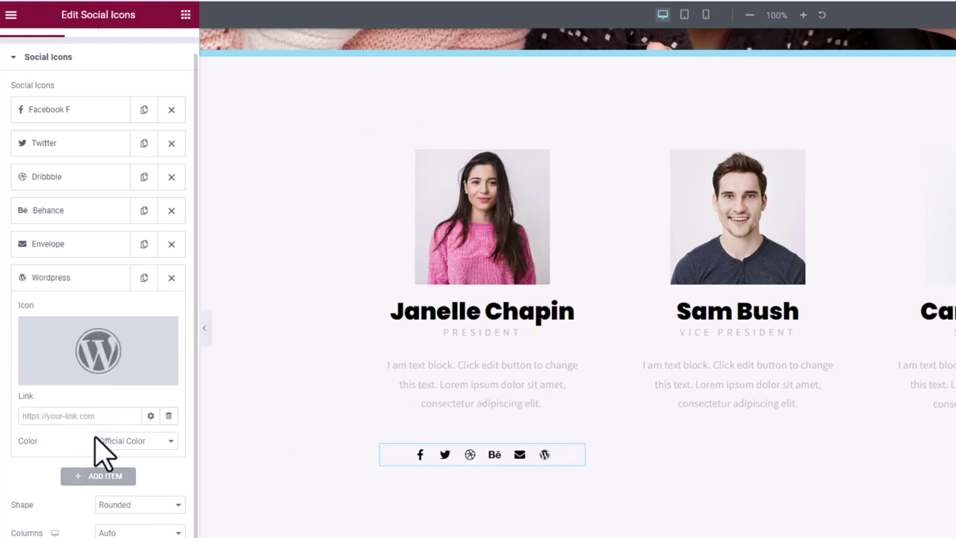
- Make the new item a phone icon linked to a tel: phone number
{"action": "left_click", "coordinate": [96, 348]}
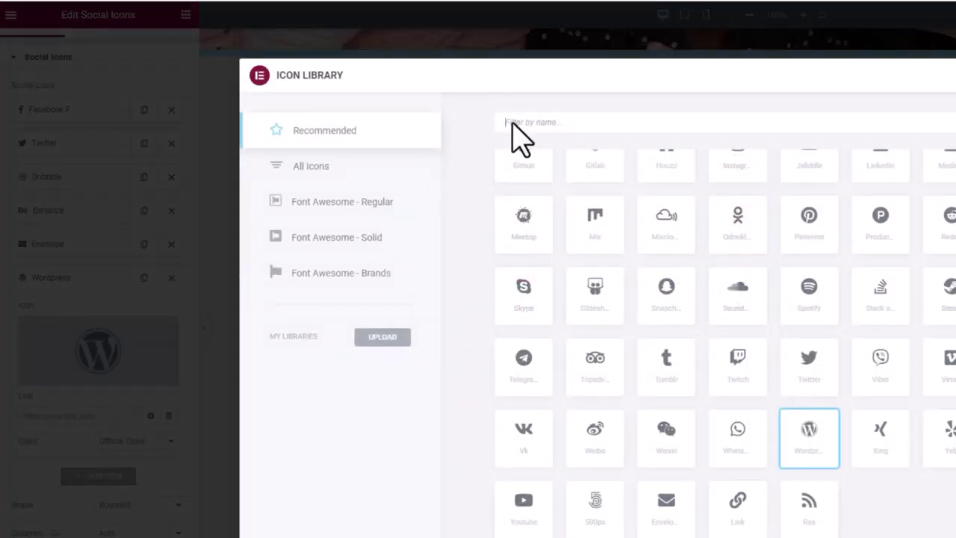
{"action": "type", "text": "phone"}
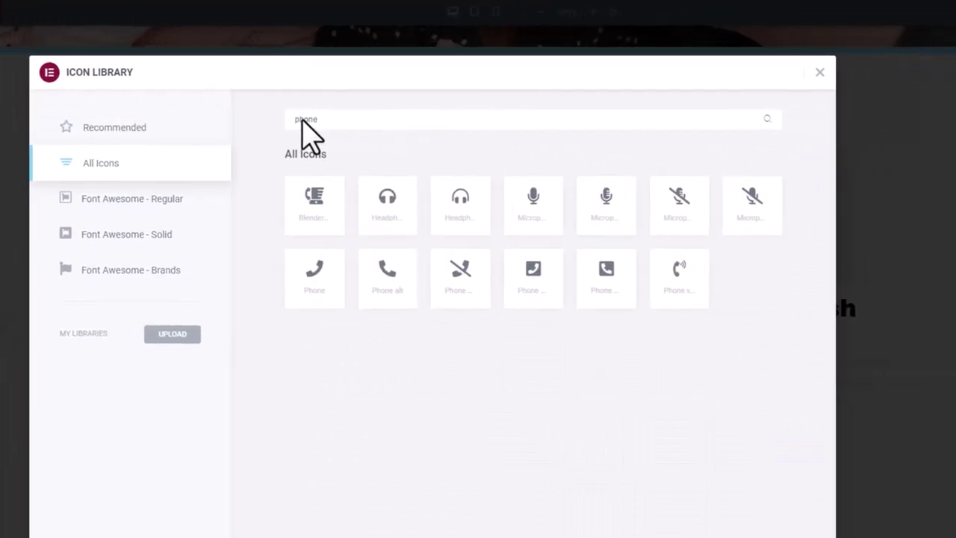
{"action": "left_click", "coordinate": [116, 129]}
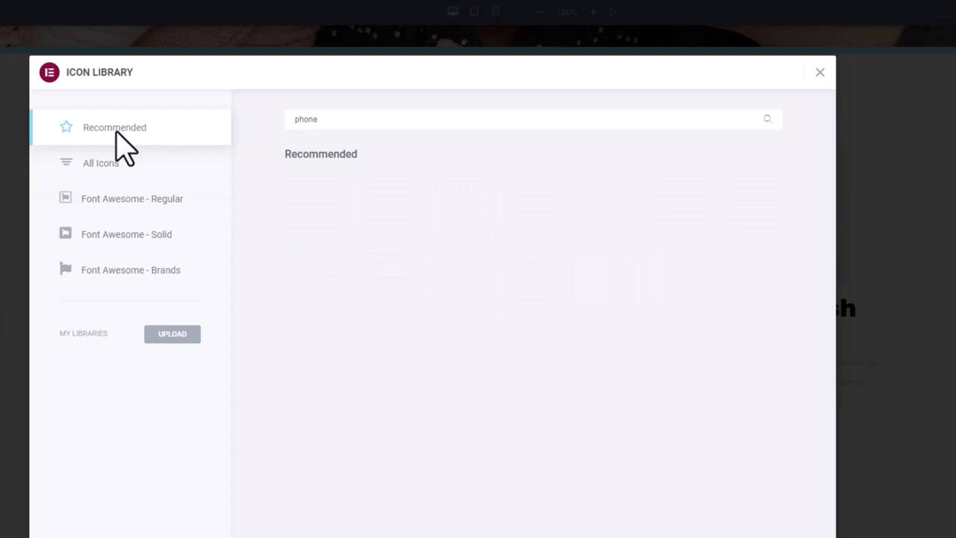
{"action": "left_click", "coordinate": [93, 163]}
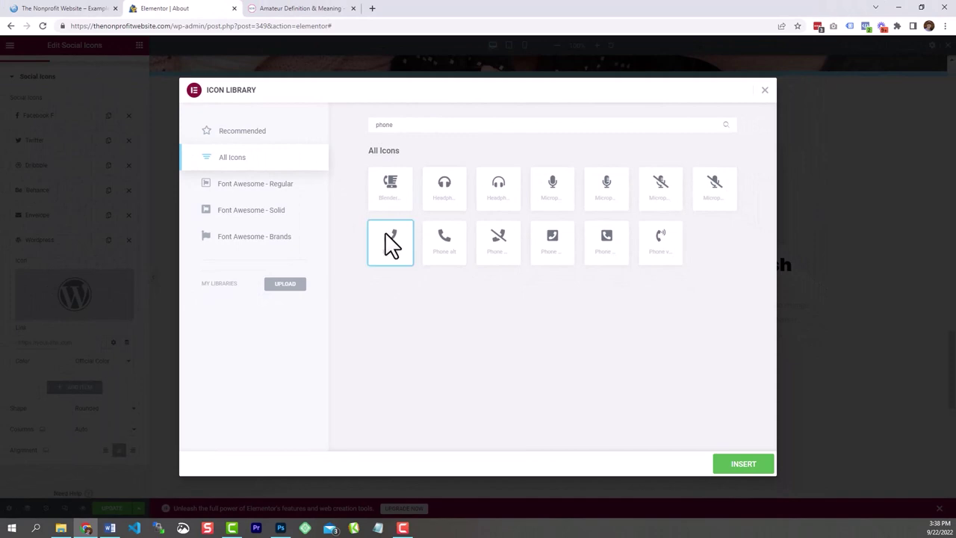
{"action": "left_click", "coordinate": [737, 466]}
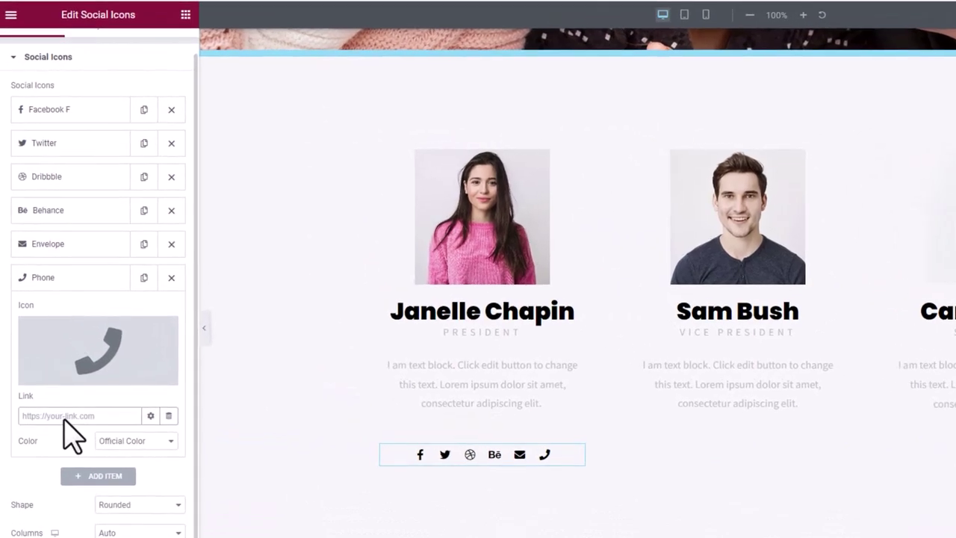
{"action": "left_click", "coordinate": [48, 343]}
{"action": "type", "text": "tel:9075"}
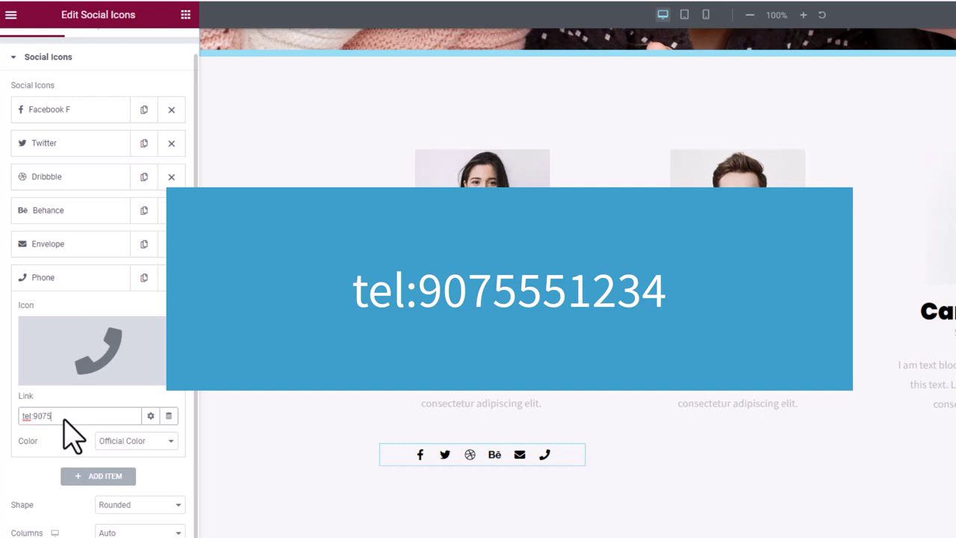
{"action": "type", "text": "551234"}
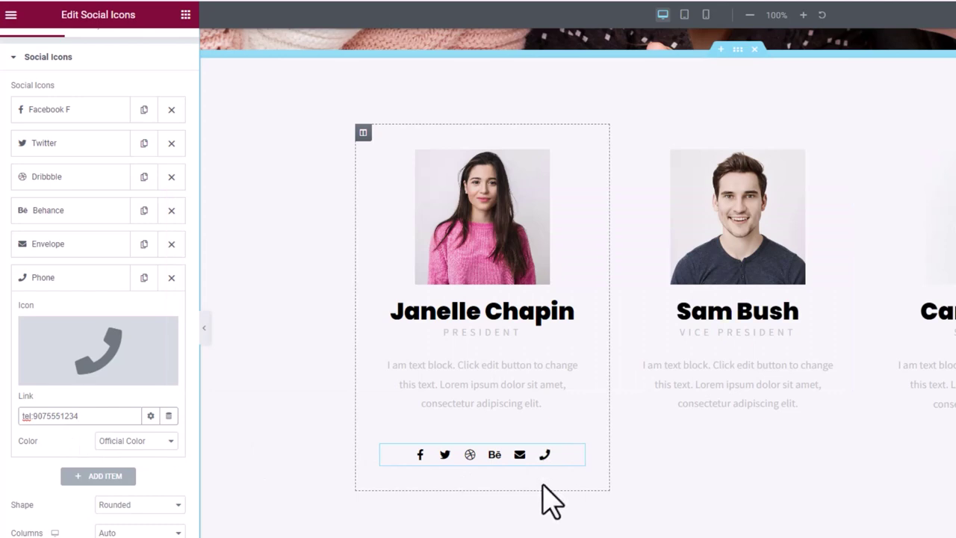
- Delete the Behance, Facebook, Twitter and Dribbble icons, leaving only email and phone
{"action": "left_click", "coordinate": [172, 211]}
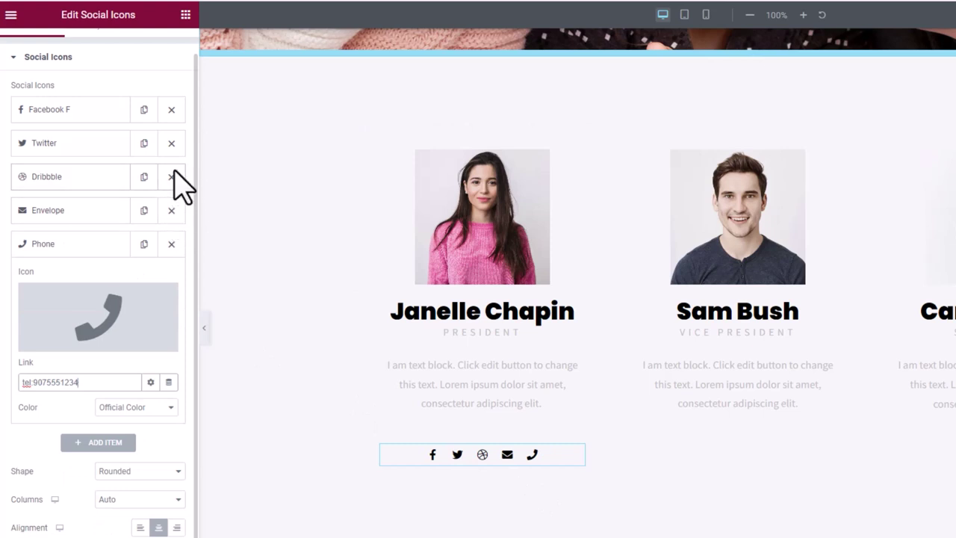
{"action": "left_click", "coordinate": [171, 110]}
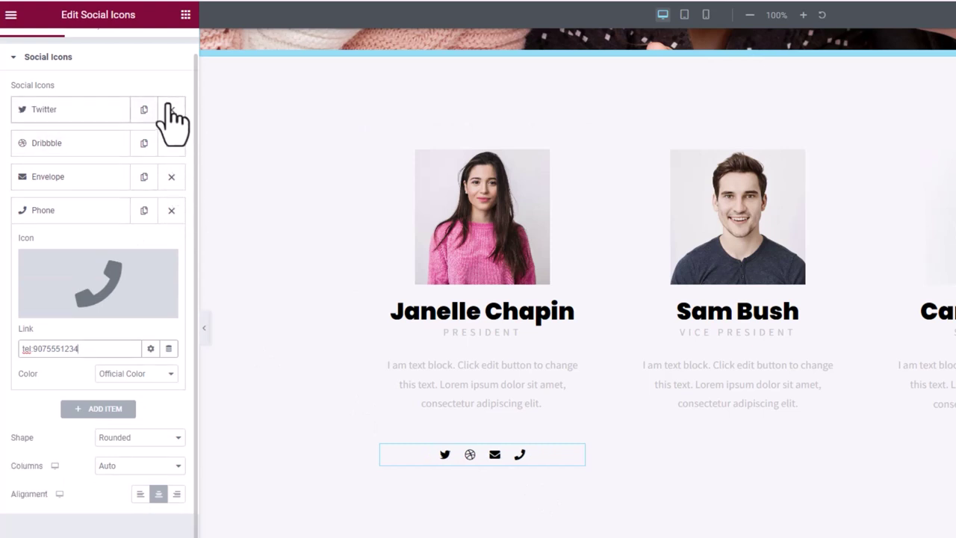
{"action": "left_click", "coordinate": [171, 110]}
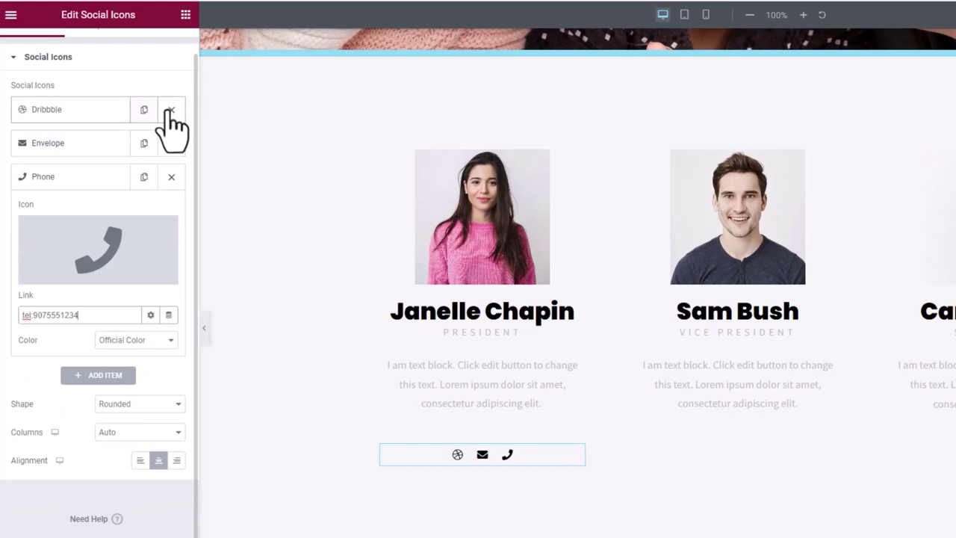
{"action": "left_click", "coordinate": [171, 109]}
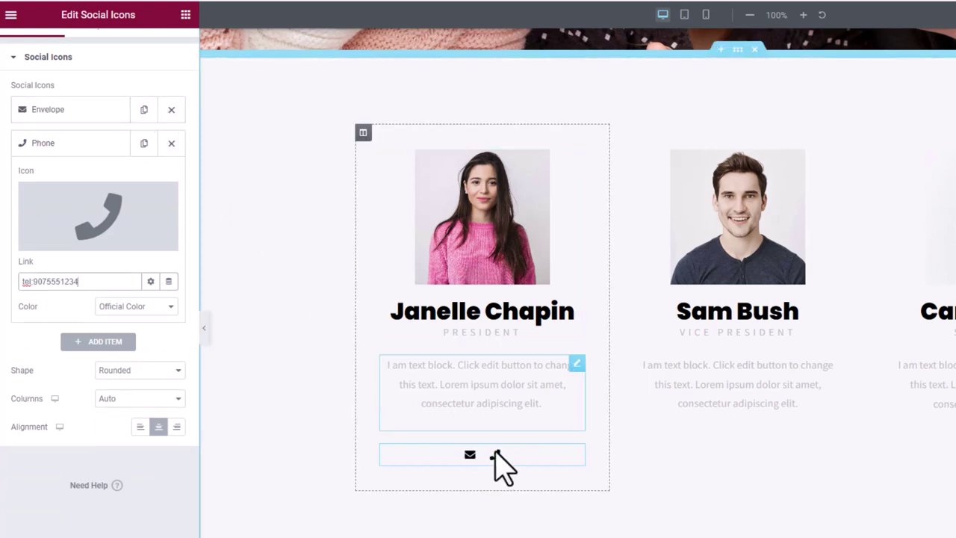
- Replace the President's placeholder bio with the text copied from the Board Bios document
{"action": "left_click", "coordinate": [488, 384]}
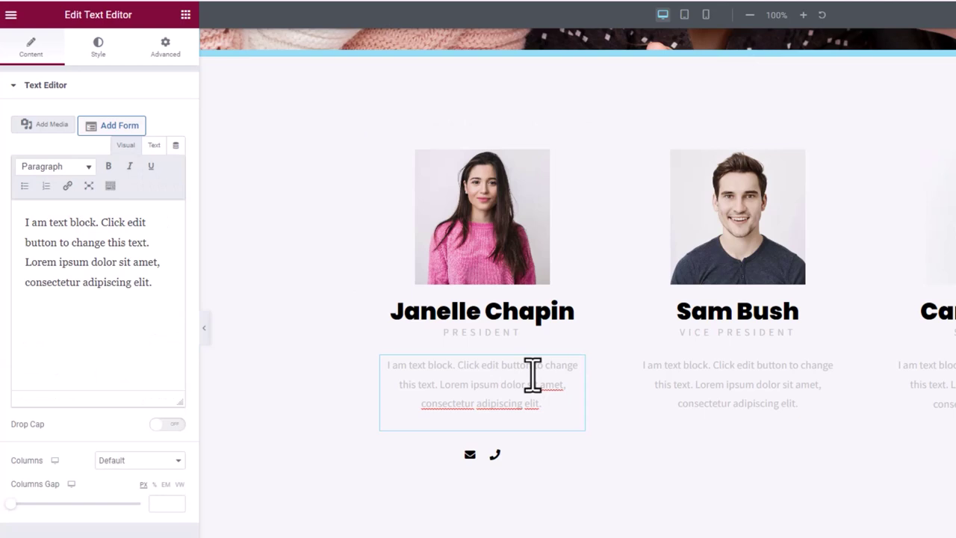
{"action": "key", "text": "alt+Tab"}
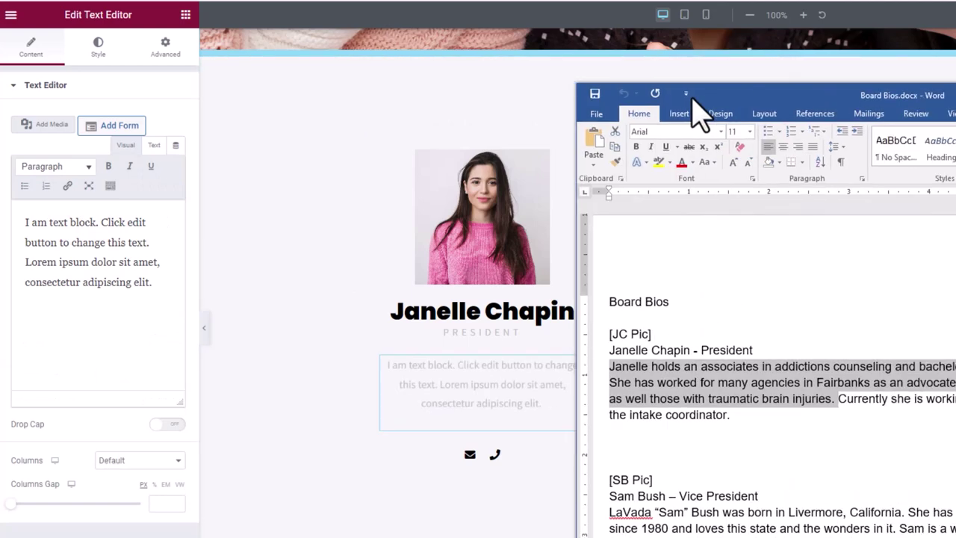
{"action": "key", "text": "alt+Tab"}
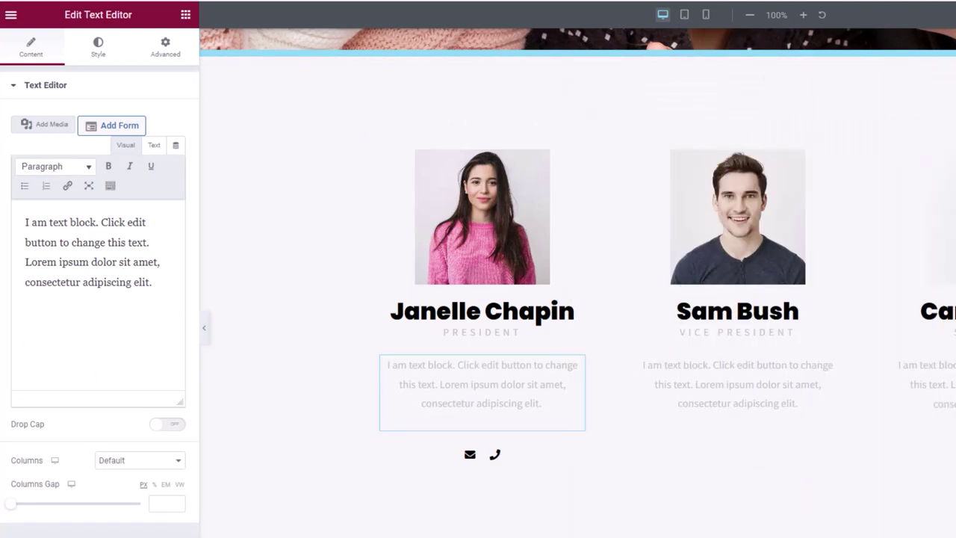
{"action": "left_click", "coordinate": [154, 145]}
{"action": "triple_click", "coordinate": [111, 217]}
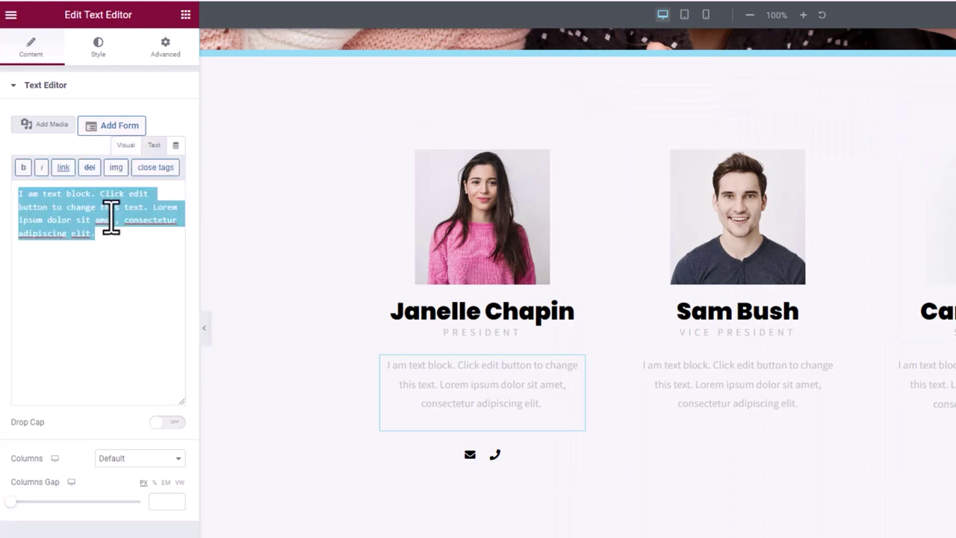
{"action": "type", "text": "Janelle holds an associates in addictions counseling and bachelors of fine arts in social work. She has worked for many agencies in Fairbanks as an advocate for victims of domestic violence as well those with traumatic brain injuries."}
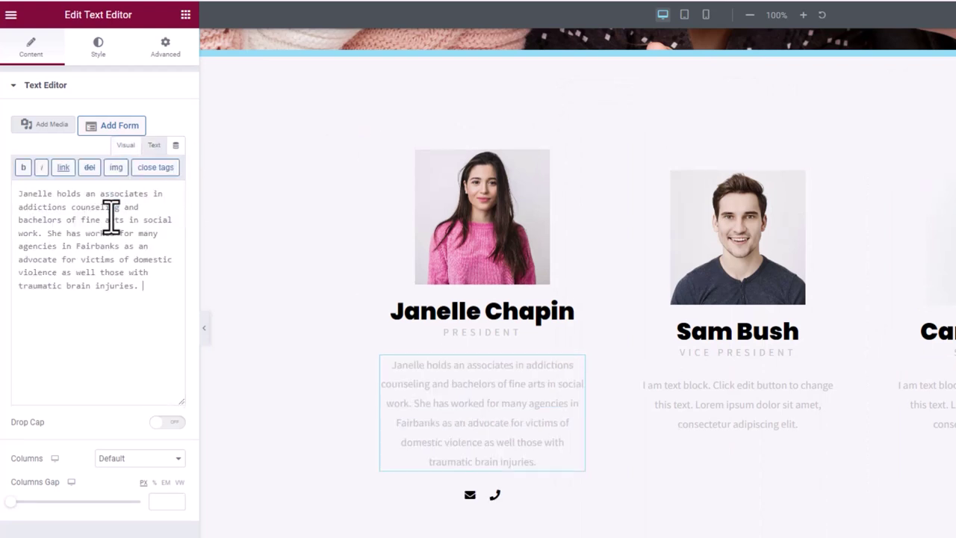
- Delete the social icons widget under the Vice President's card
{"action": "left_click", "coordinate": [737, 405]}
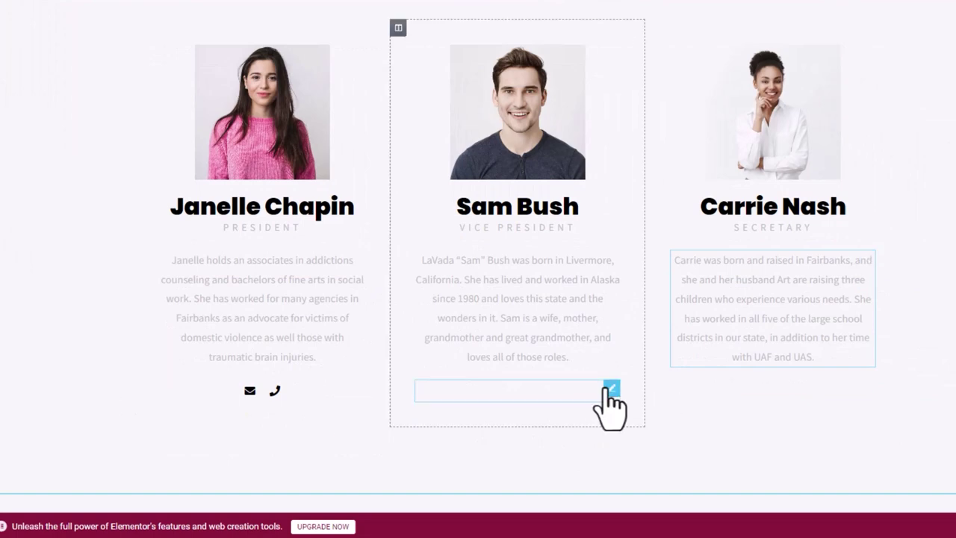
{"action": "right_click", "coordinate": [610, 399]}
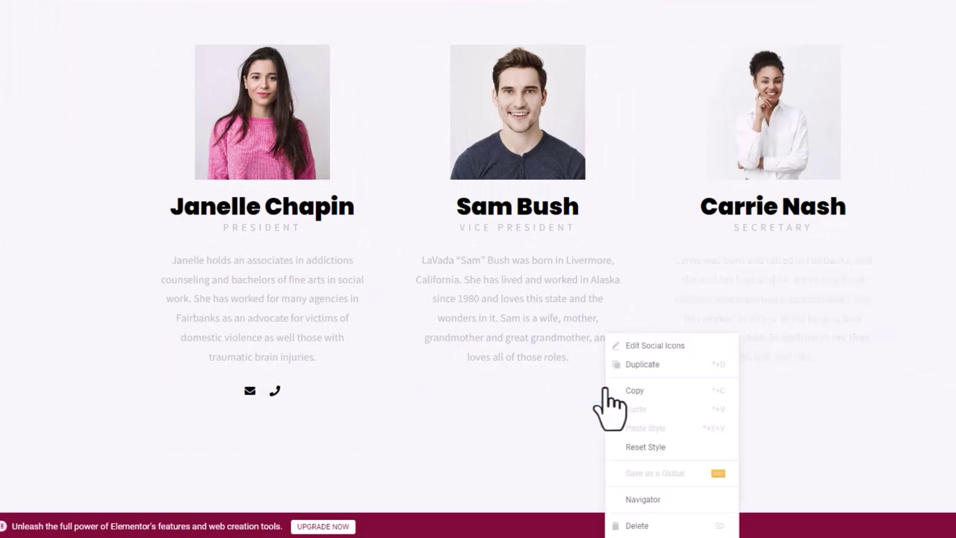
{"action": "left_click", "coordinate": [646, 528]}
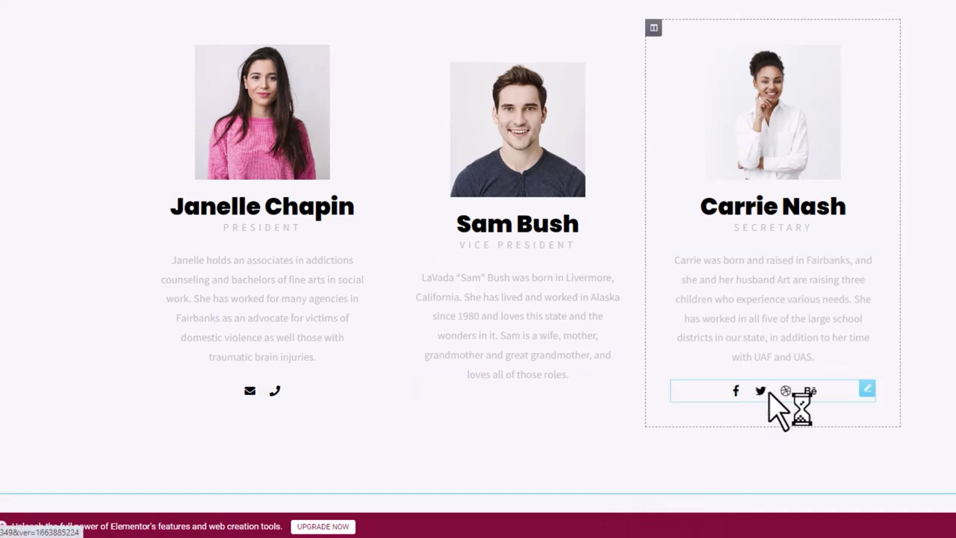
{"action": "right_click", "coordinate": [866, 390]}
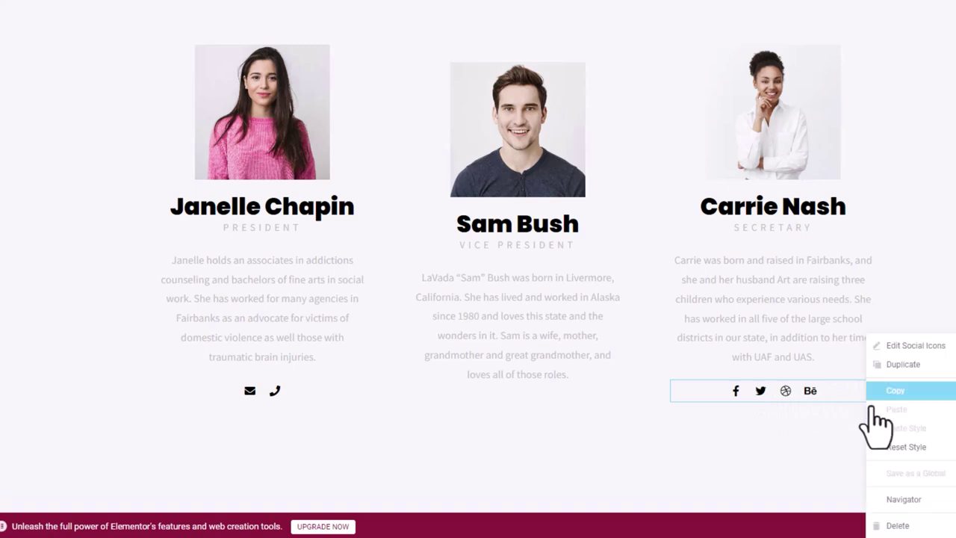
{"action": "left_click", "coordinate": [897, 526]}
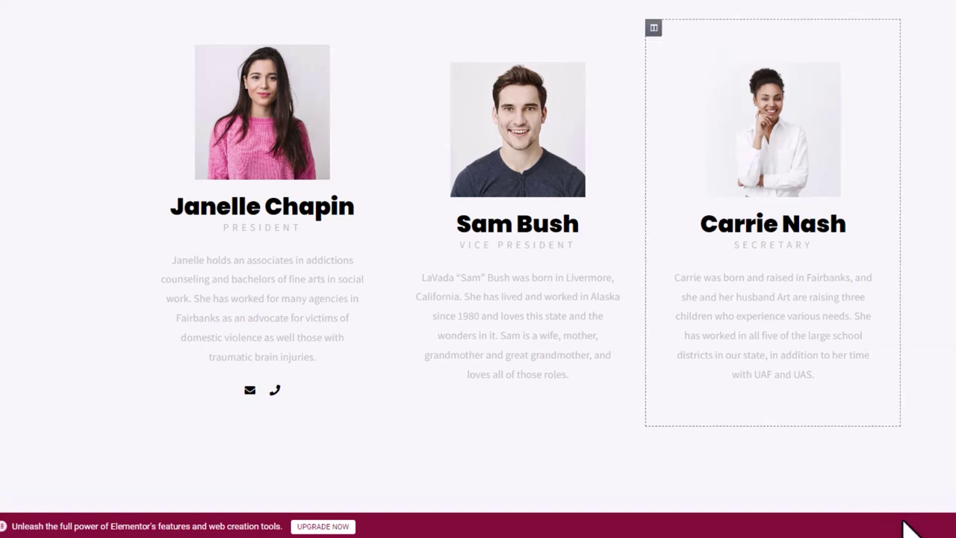
{"action": "right_click", "coordinate": [357, 388]}
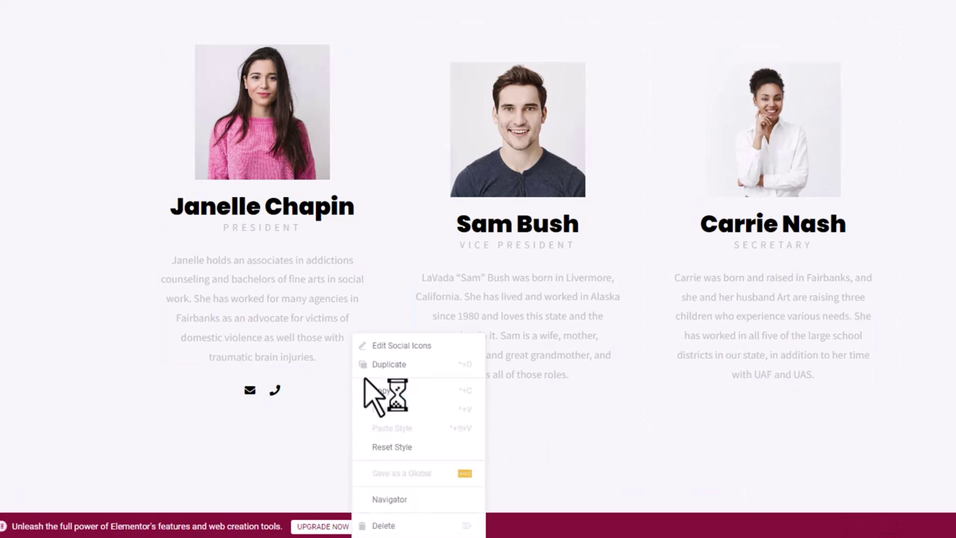
{"action": "left_click", "coordinate": [377, 368]}
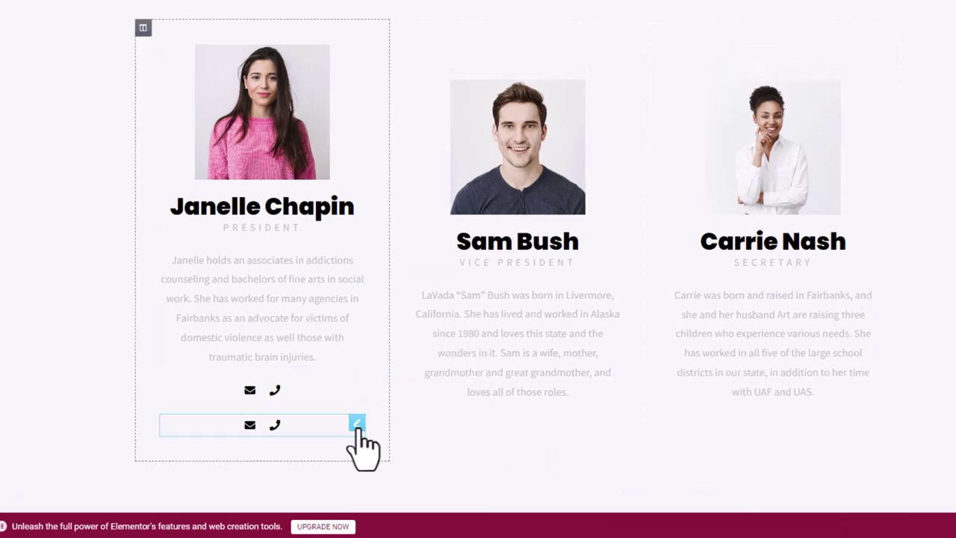
{"action": "left_click_drag", "start_coordinate": [357, 424], "coordinate": [548, 378]}
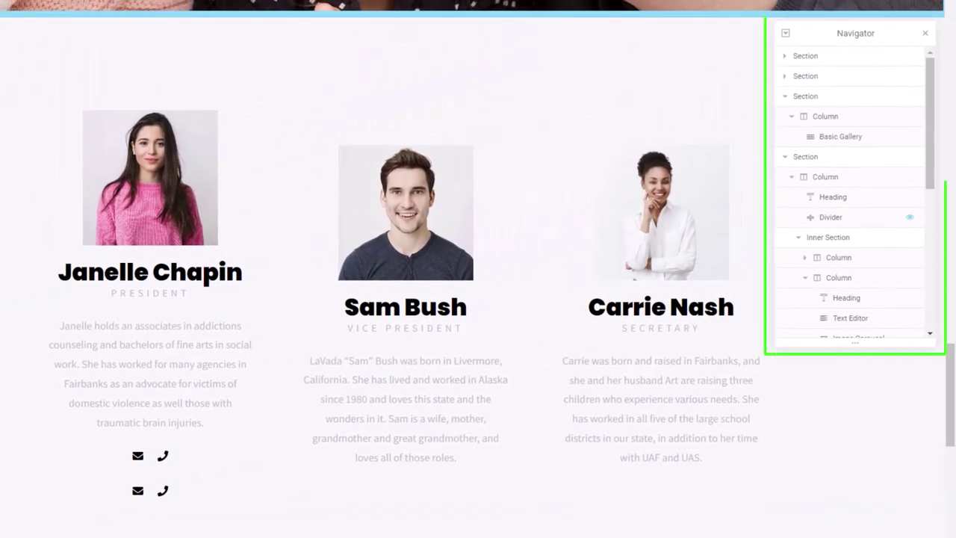
- Collapse the Navigator's sections and select the board members section holding the three cards
{"action": "left_click", "coordinate": [784, 159]}
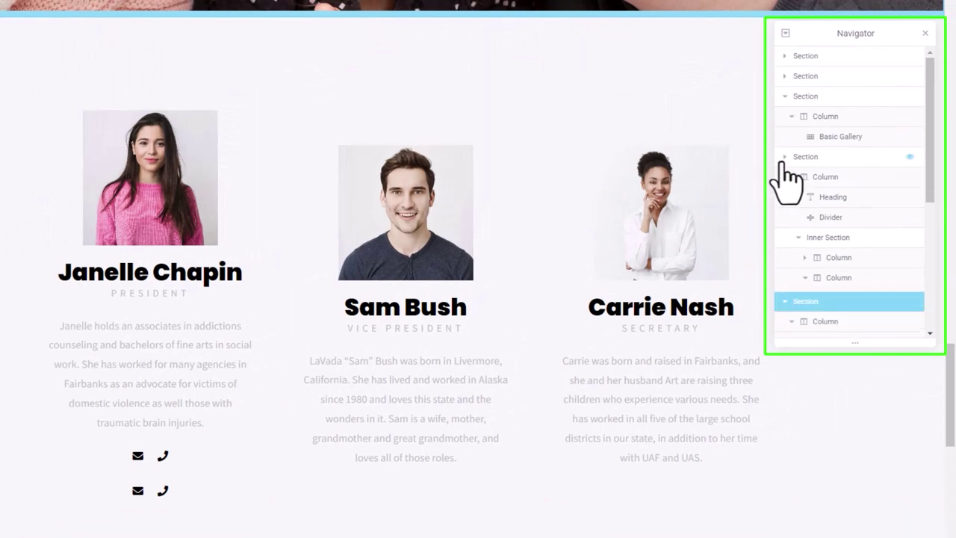
{"action": "left_click", "coordinate": [785, 97]}
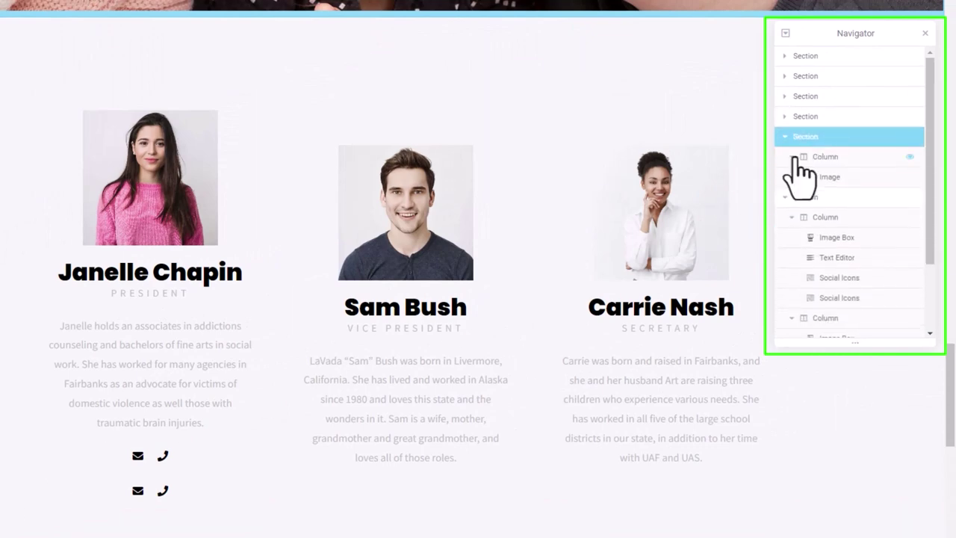
{"action": "left_click", "coordinate": [784, 197]}
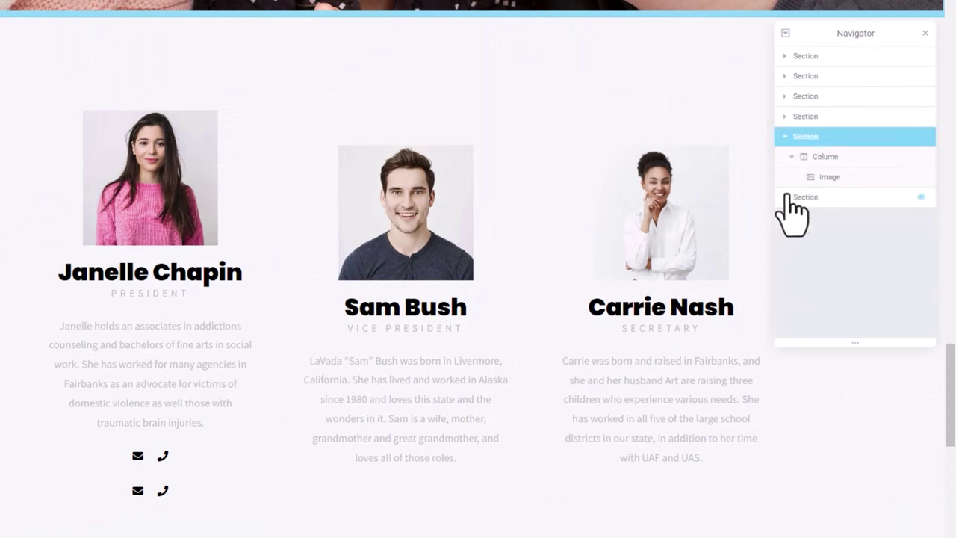
{"action": "left_click", "coordinate": [806, 97]}
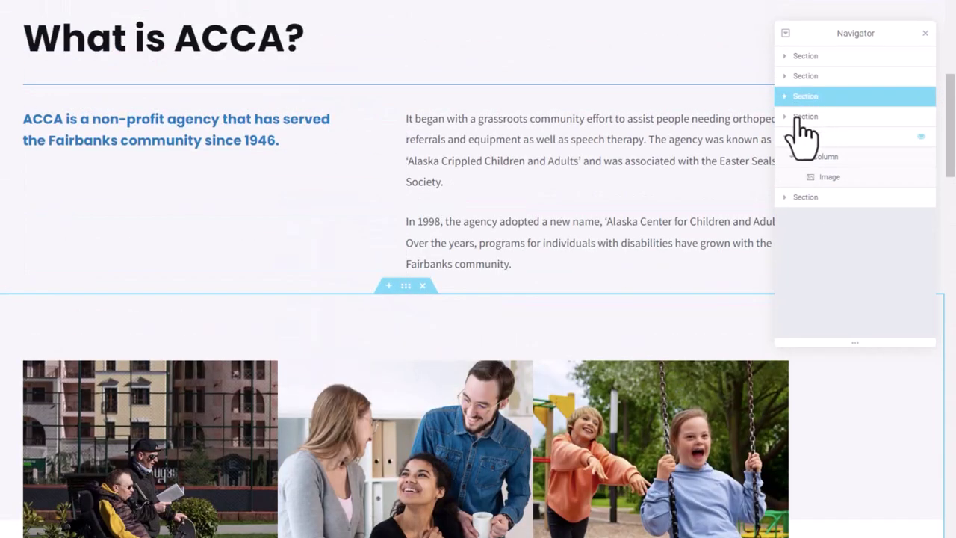
{"action": "left_click", "coordinate": [797, 117]}
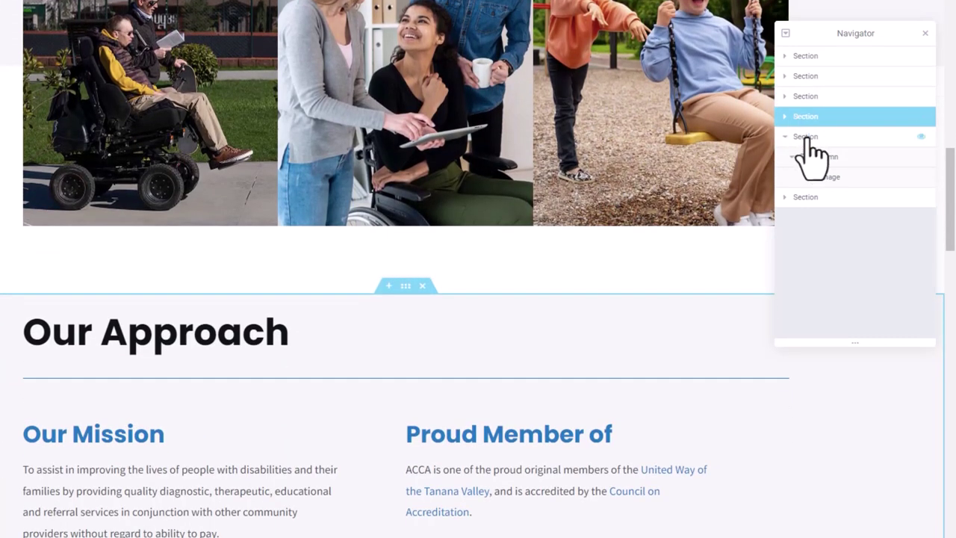
{"action": "left_click", "coordinate": [808, 138]}
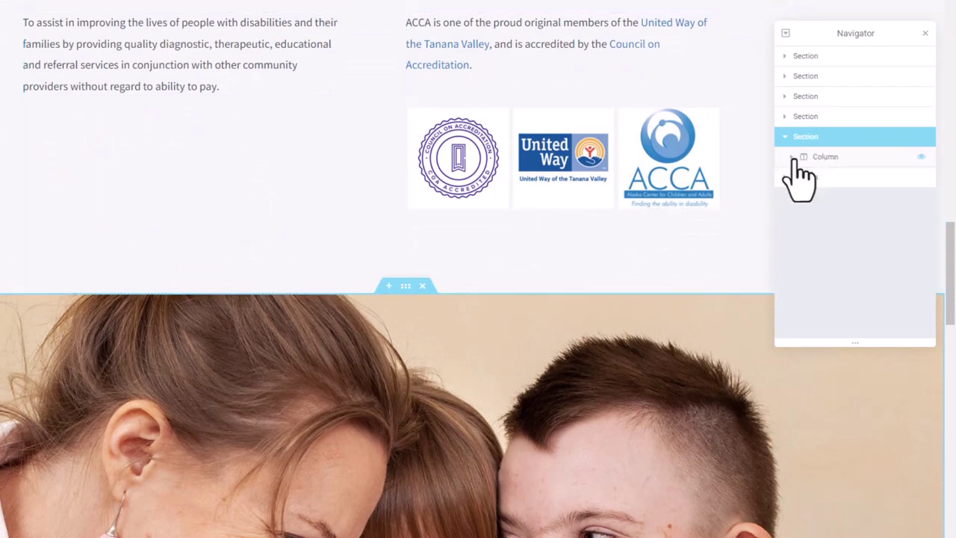
{"action": "left_click", "coordinate": [793, 158]}
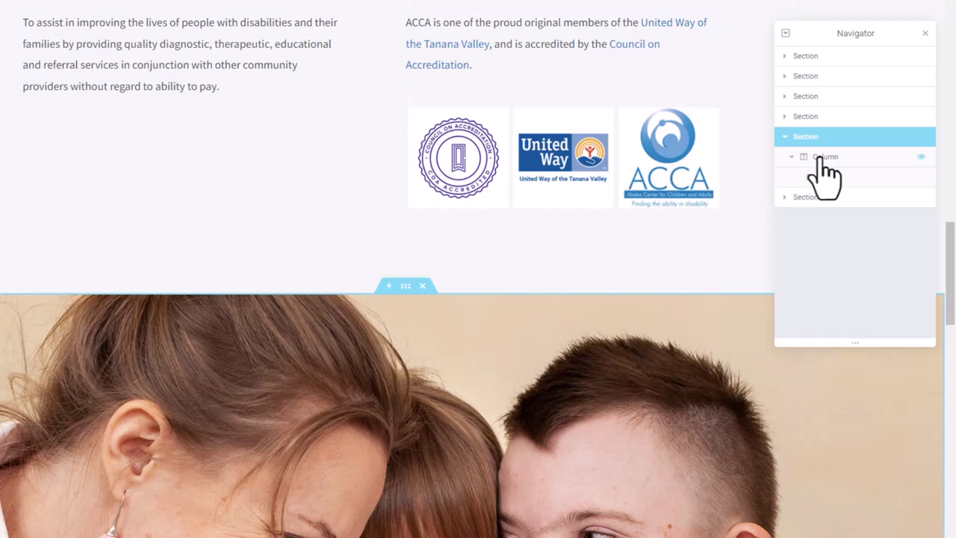
{"action": "left_click", "coordinate": [822, 158]}
{"action": "left_click", "coordinate": [822, 177]}
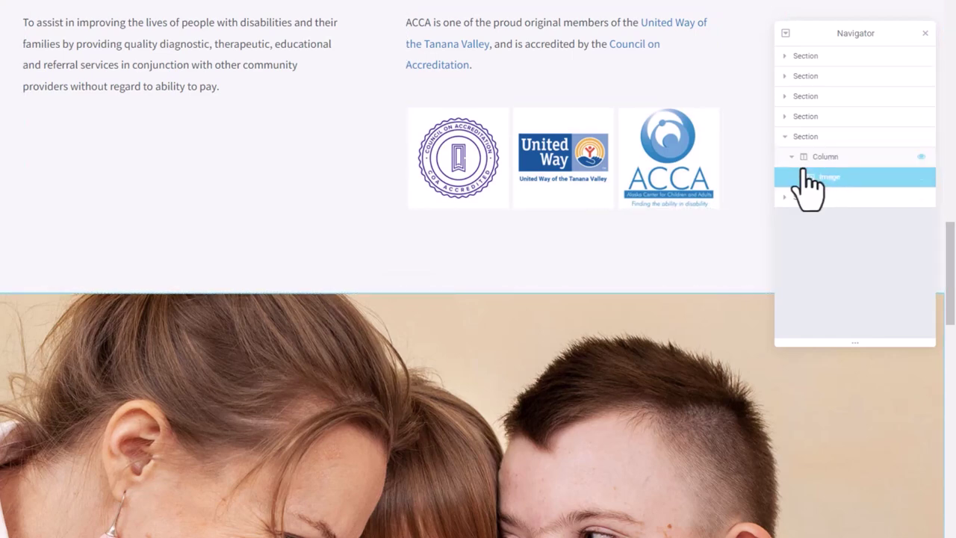
{"action": "scroll", "coordinate": [551, 252], "scroll_direction": "down", "scroll_amount": 3}
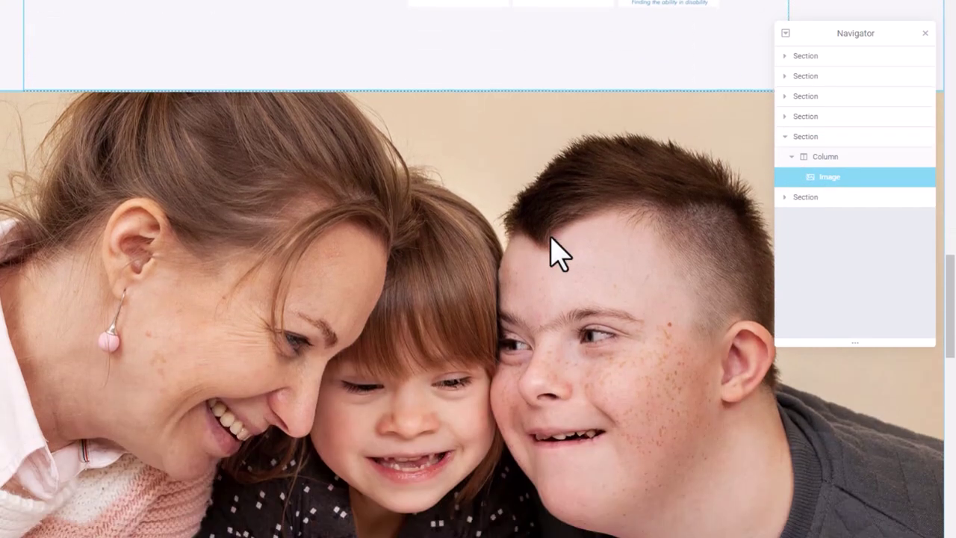
{"action": "scroll", "coordinate": [551, 251], "scroll_direction": "down", "scroll_amount": 10}
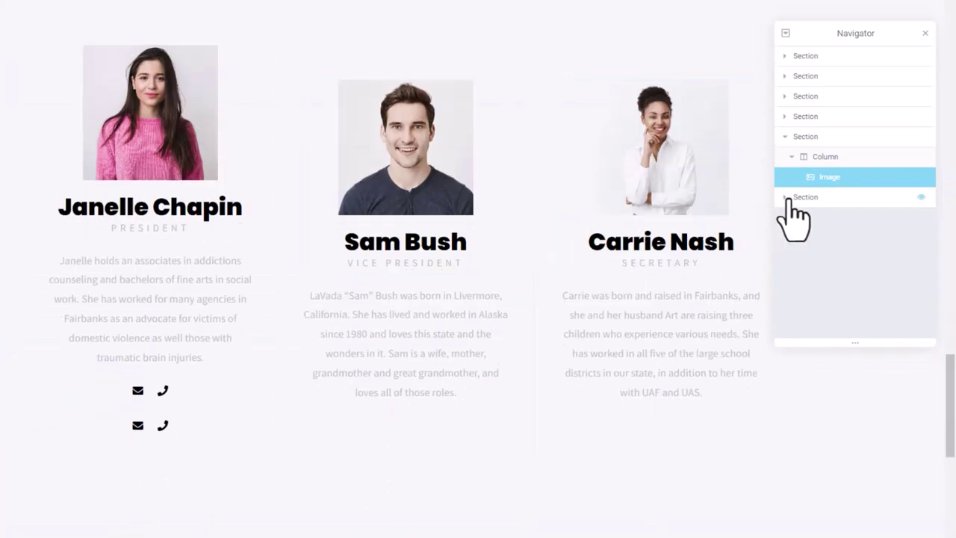
{"action": "left_click", "coordinate": [790, 198]}
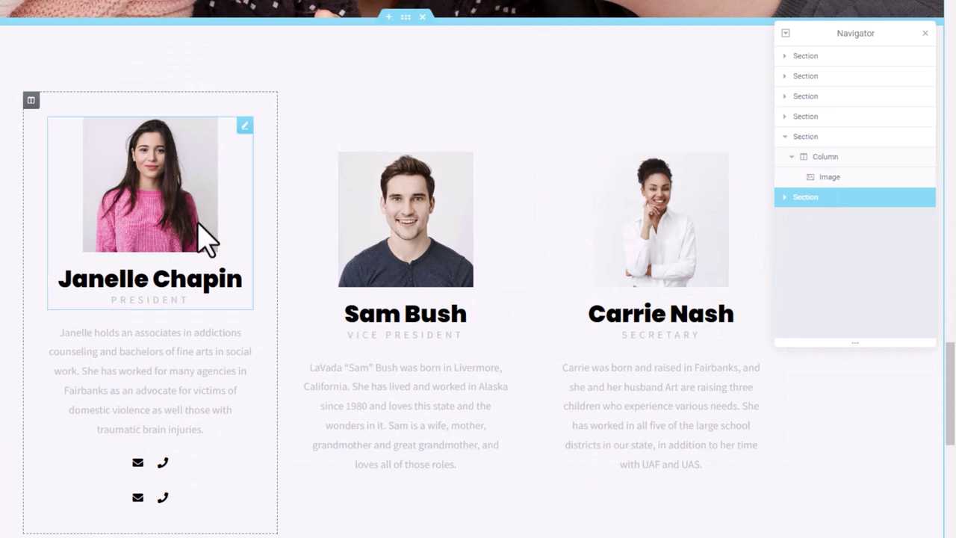
- Move the President's extra icon row into the Vice President's column and duplicate it into the Secretary's column
{"action": "left_click", "coordinate": [786, 198]}
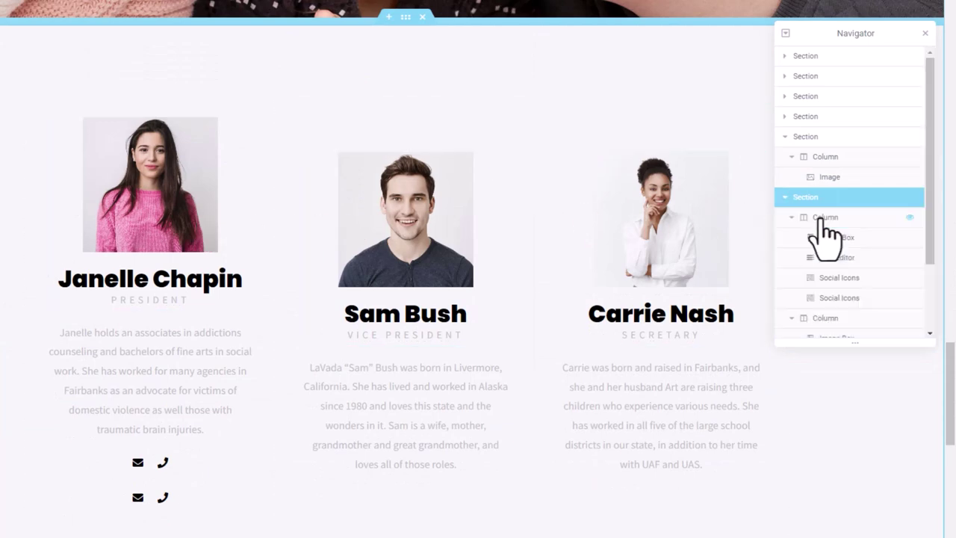
{"action": "left_click", "coordinate": [825, 218]}
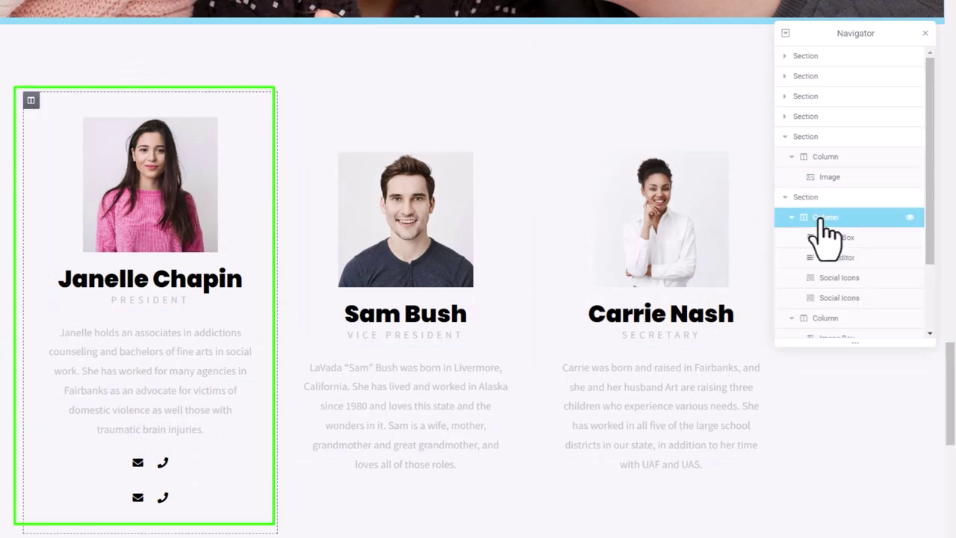
{"action": "left_click", "coordinate": [826, 319]}
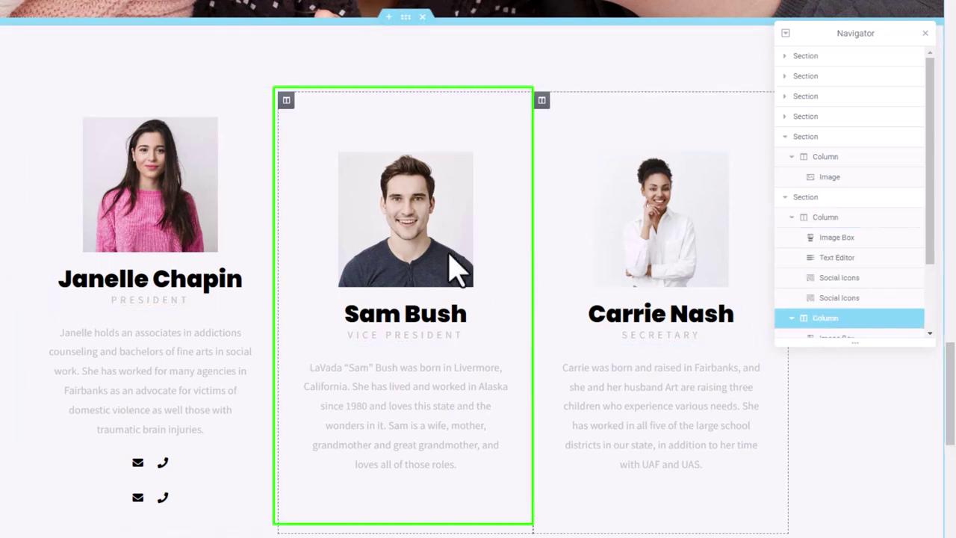
{"action": "left_click", "coordinate": [820, 288]}
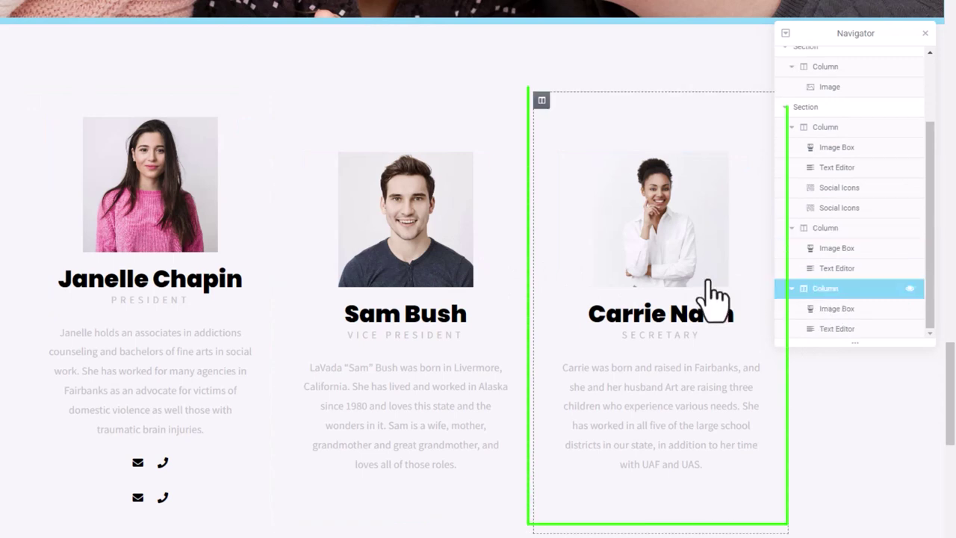
{"action": "left_click", "coordinate": [816, 298]}
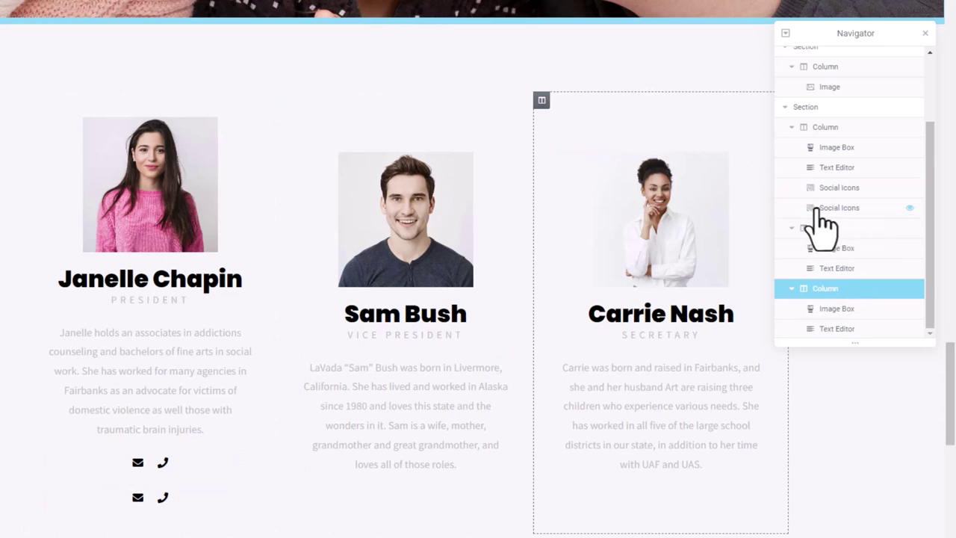
{"action": "left_click_drag", "start_coordinate": [816, 211], "coordinate": [845, 293]}
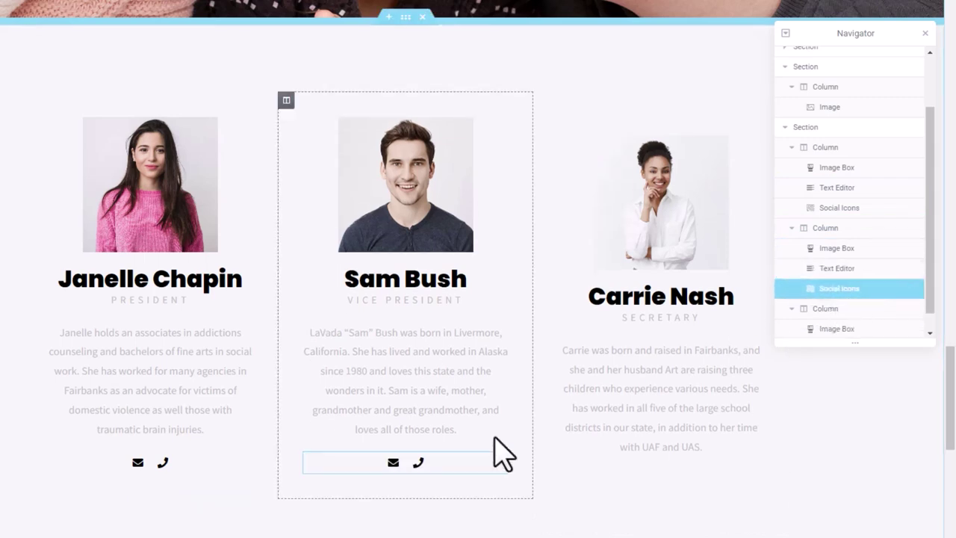
{"action": "right_click", "coordinate": [822, 288]}
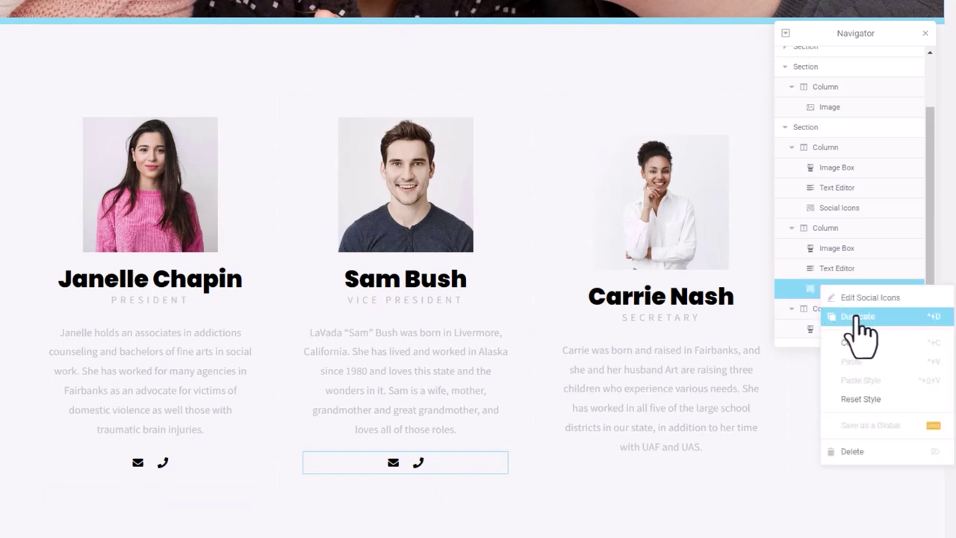
{"action": "left_click", "coordinate": [859, 317]}
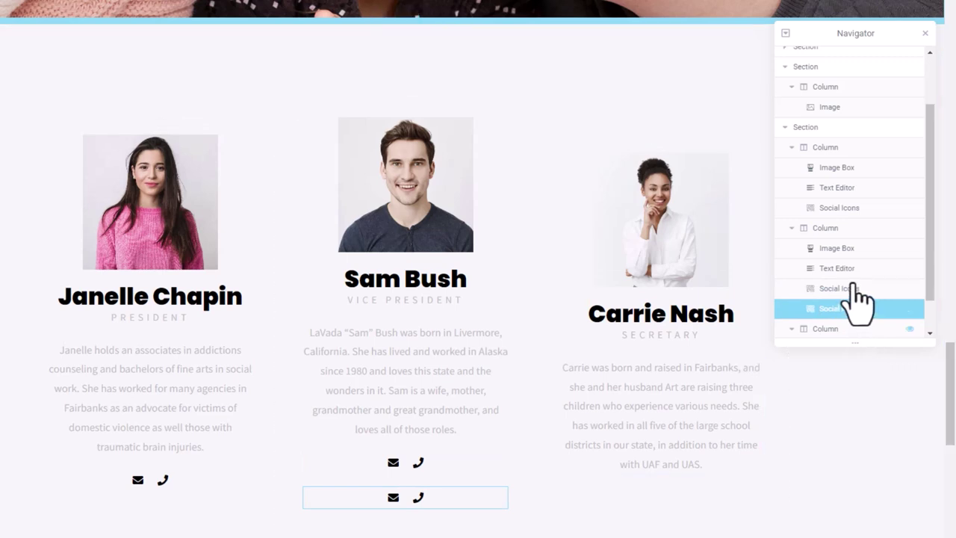
{"action": "scroll", "coordinate": [859, 299], "scroll_direction": "down", "scroll_amount": 1}
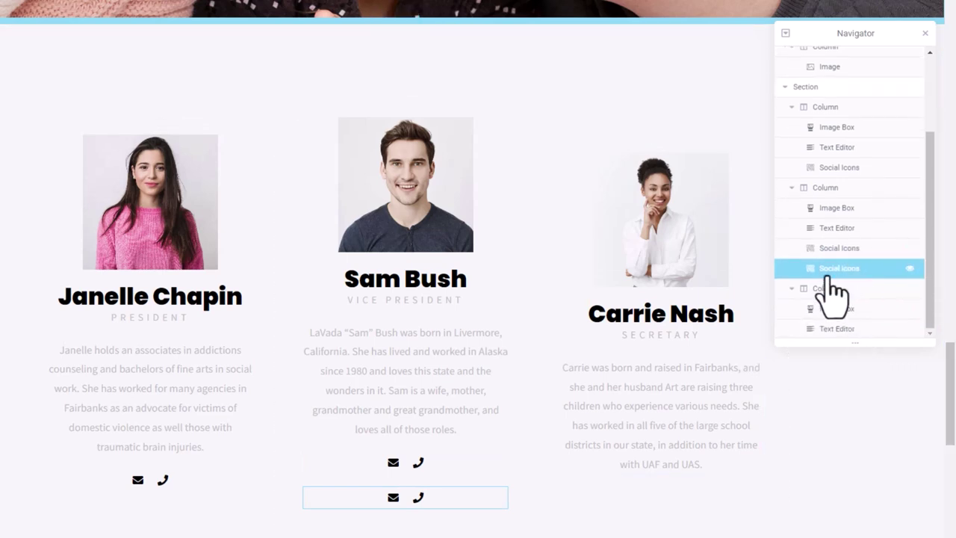
{"action": "left_click_drag", "start_coordinate": [814, 273], "coordinate": [836, 318]}
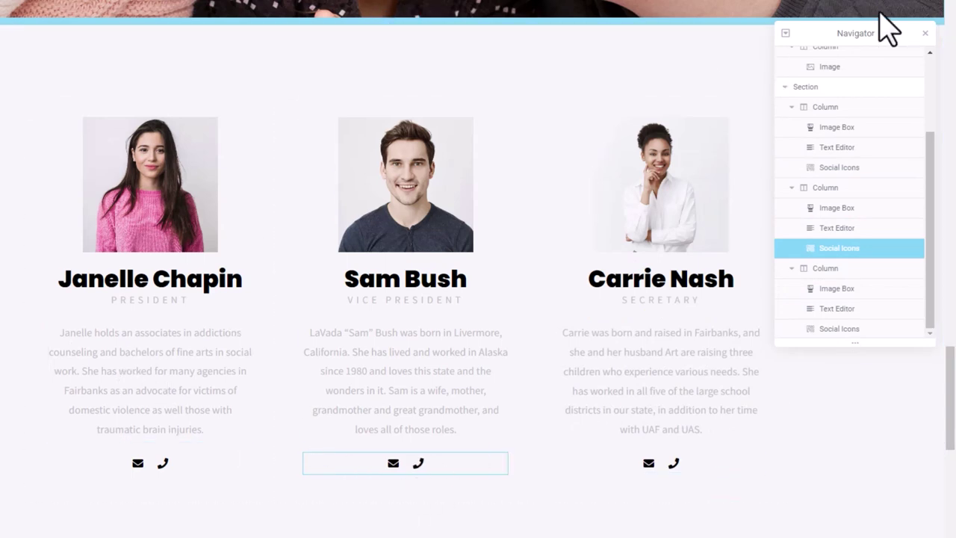
- Close the Navigator and scroll from the About Us banner down to the three board cards
{"action": "left_click", "coordinate": [925, 33]}
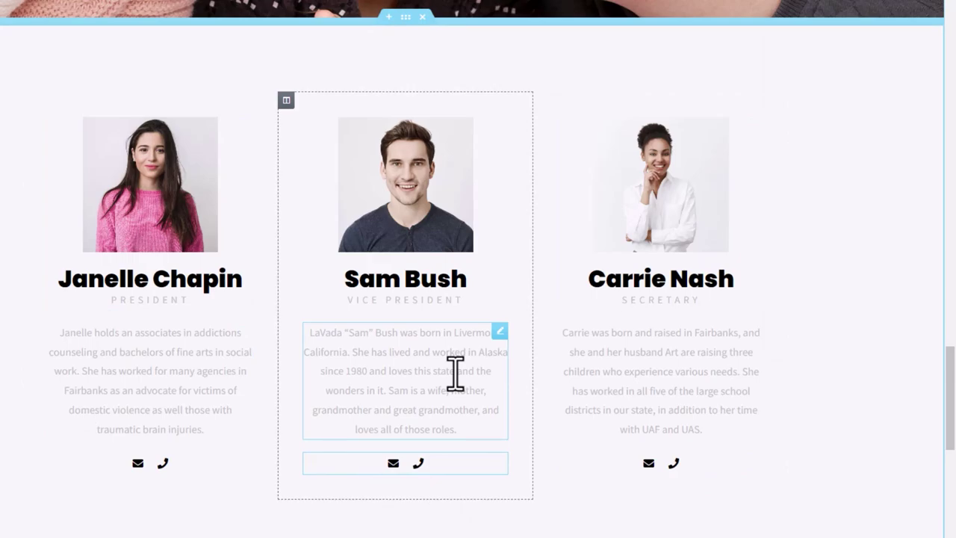
{"action": "scroll", "coordinate": [455, 371], "scroll_direction": "up", "scroll_amount": 15}
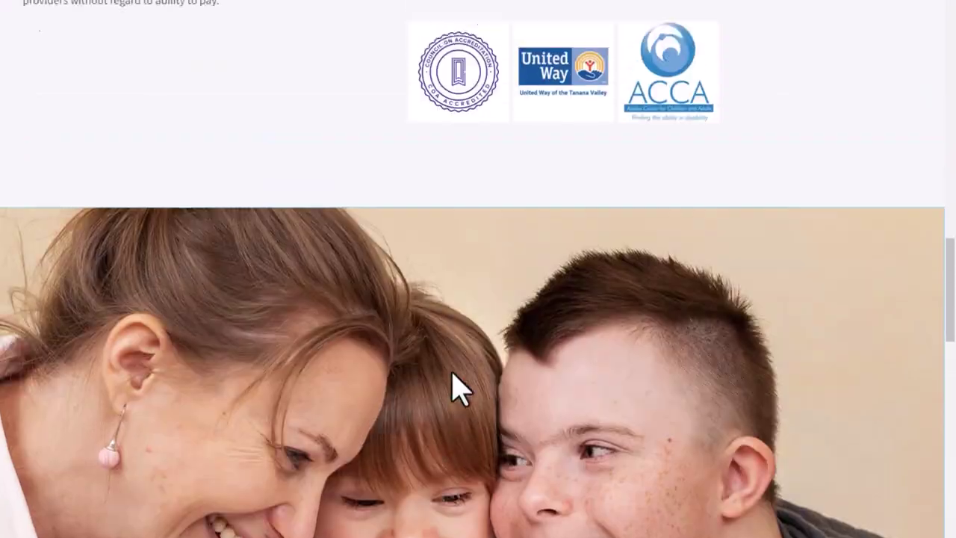
{"action": "scroll", "coordinate": [457, 387], "scroll_direction": "up", "scroll_amount": 10}
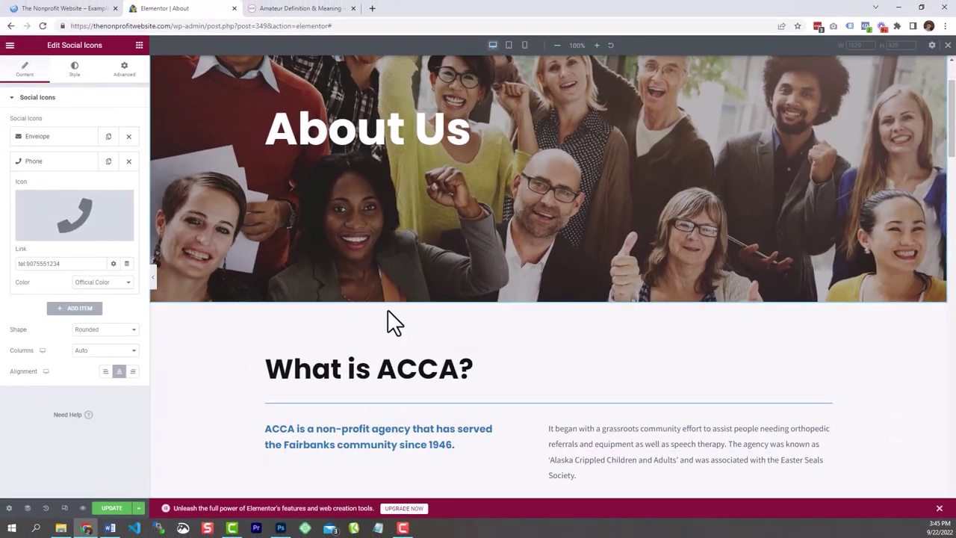
{"action": "scroll", "coordinate": [388, 313], "scroll_direction": "down", "scroll_amount": 8}
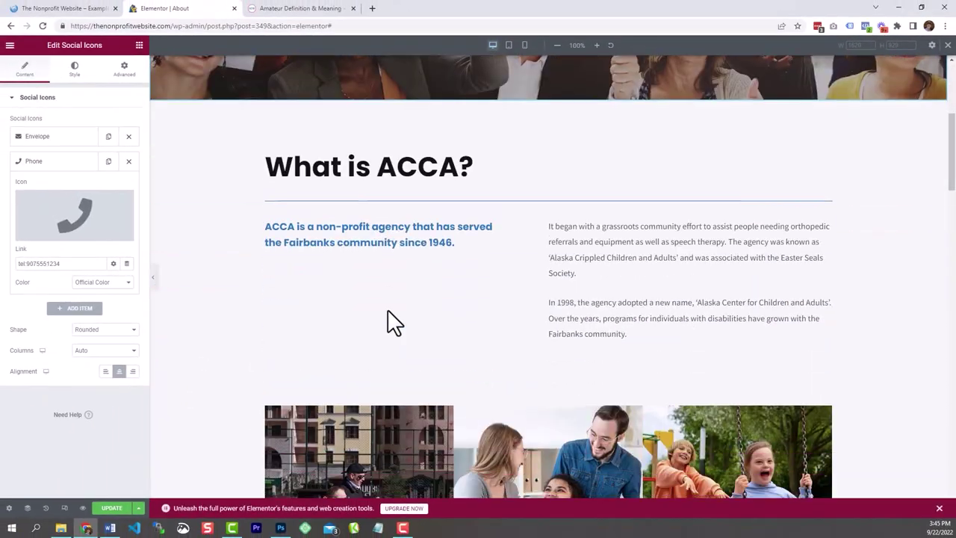
{"action": "scroll", "coordinate": [389, 312], "scroll_direction": "down", "scroll_amount": 6}
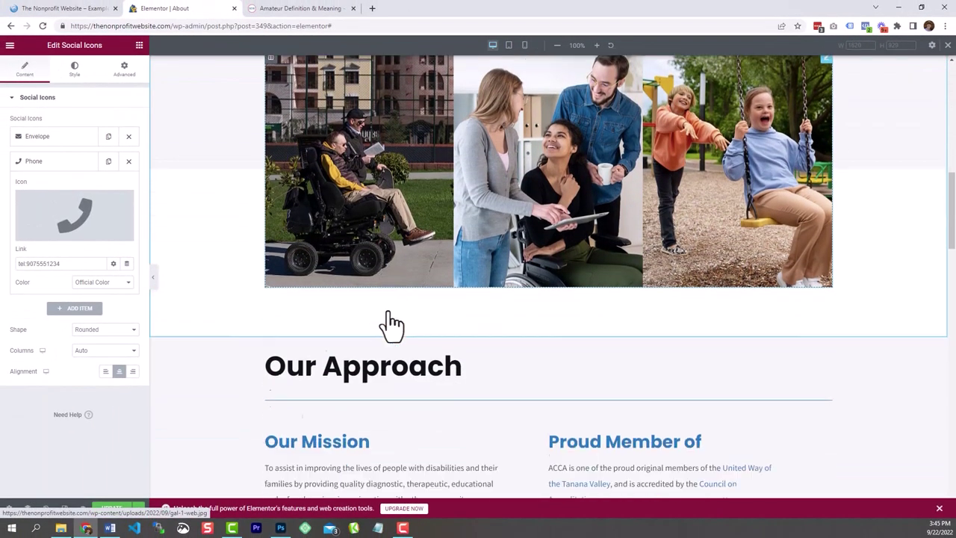
{"action": "scroll", "coordinate": [389, 323], "scroll_direction": "down", "scroll_amount": 2}
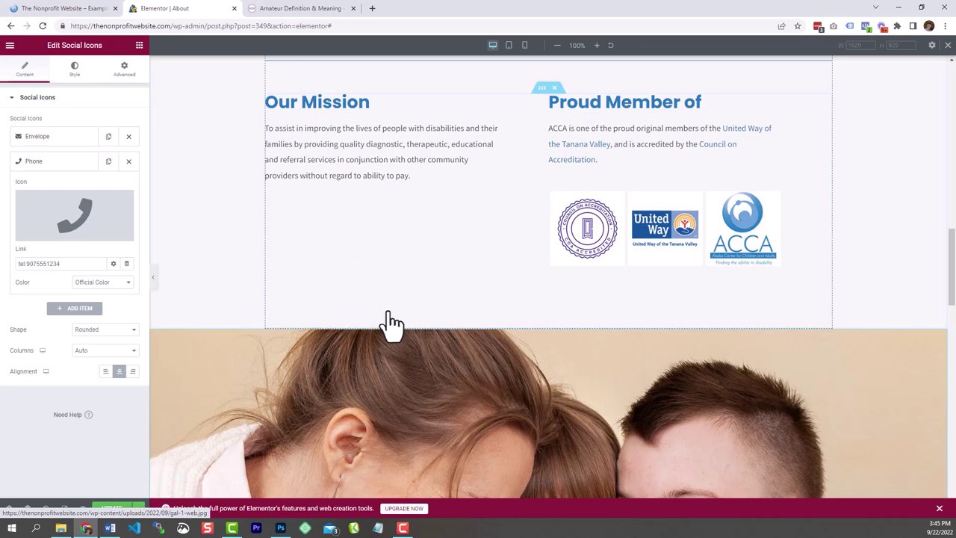
{"action": "scroll", "coordinate": [478, 306], "scroll_direction": "down", "scroll_amount": 6}
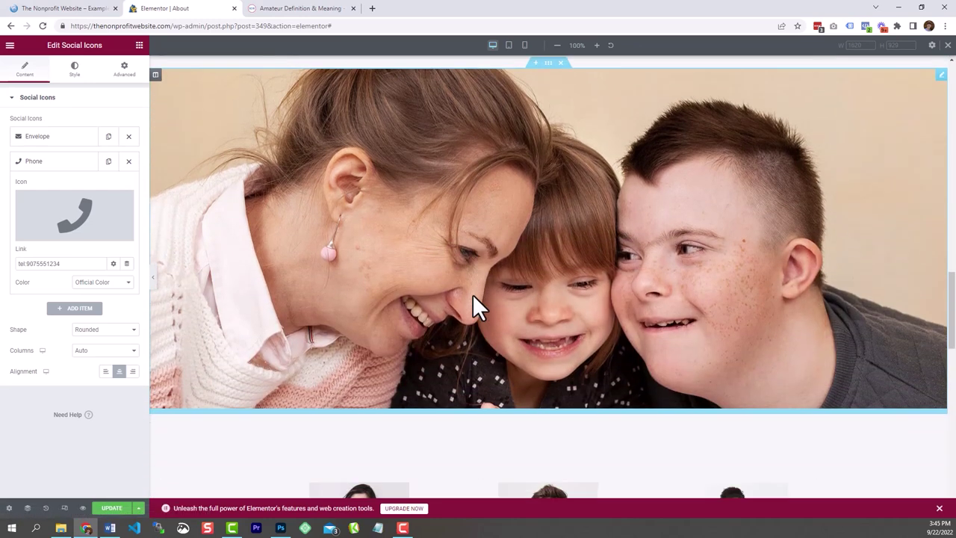
{"action": "scroll", "coordinate": [478, 307], "scroll_direction": "down", "scroll_amount": 3}
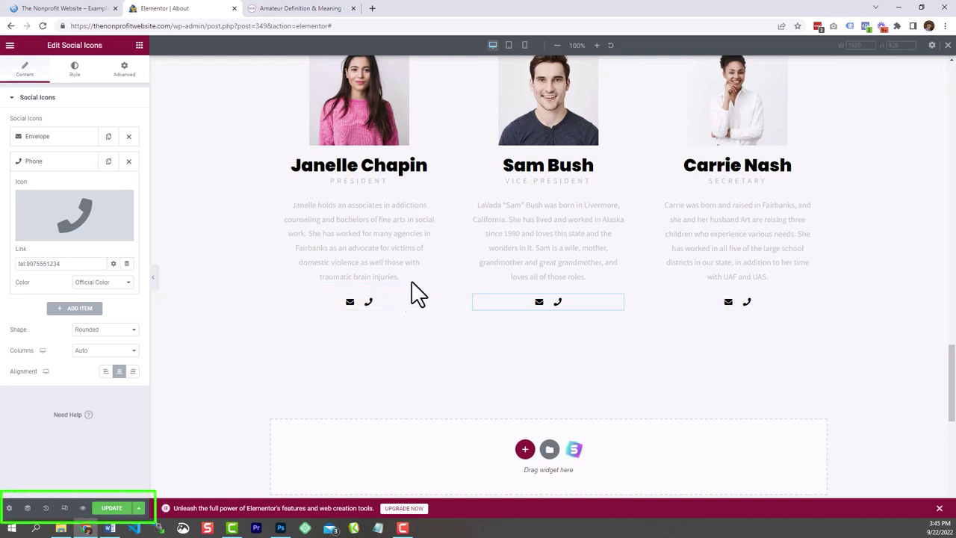
- Update the About page, then open its View Page link in a new browser tab
{"action": "left_click", "coordinate": [114, 509]}
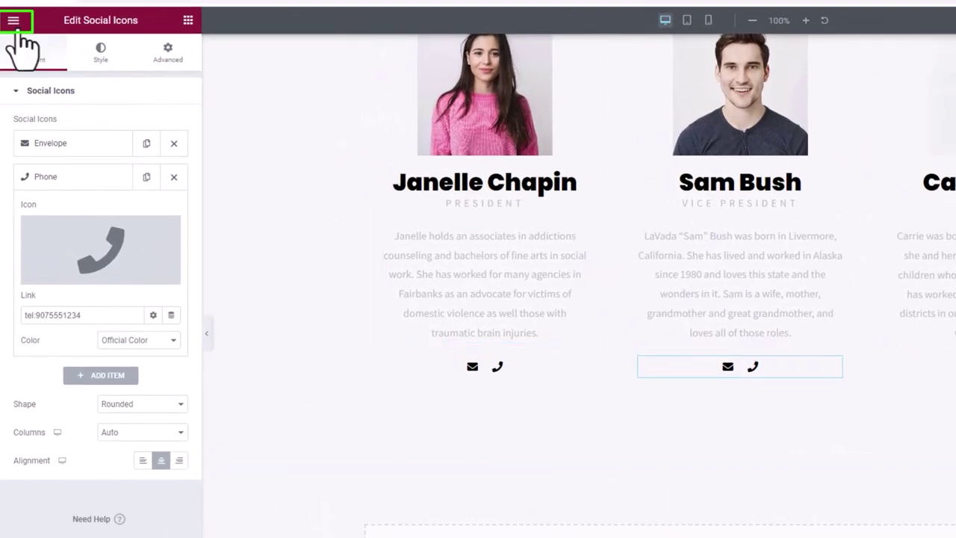
{"action": "left_click", "coordinate": [13, 20]}
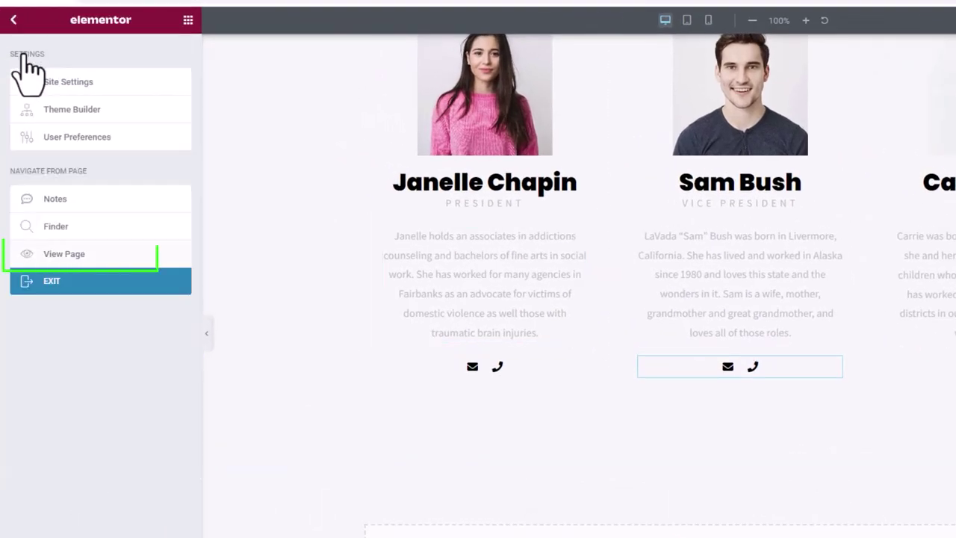
{"action": "right_click", "coordinate": [73, 255]}
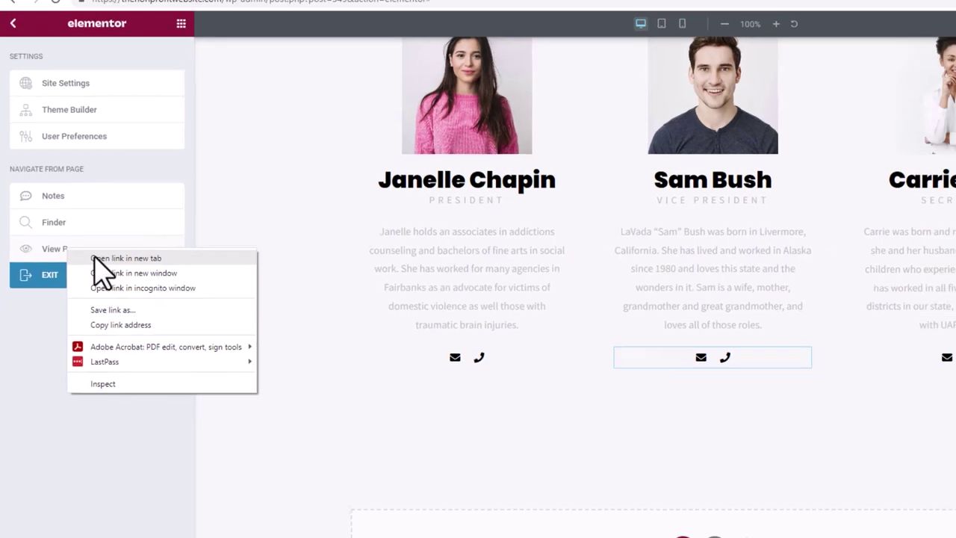
{"action": "left_click", "coordinate": [94, 258]}
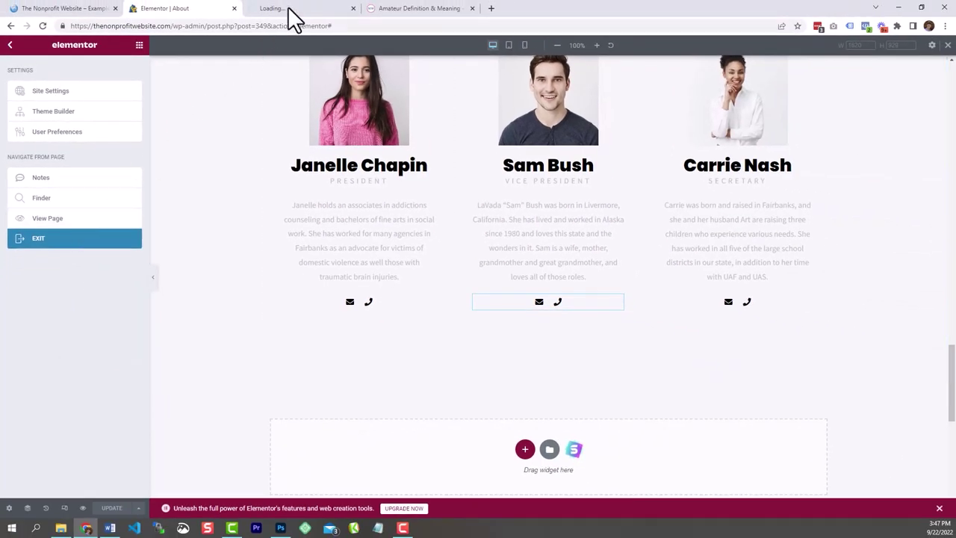
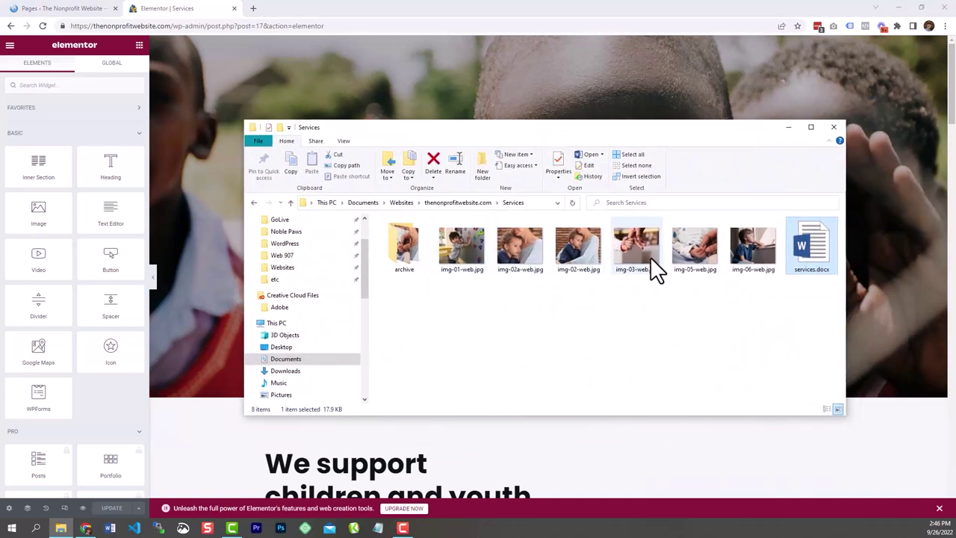
- Open services.docx in Word for reference, then return to the Services page in Elementor
{"action": "double_click", "coordinate": [813, 250]}
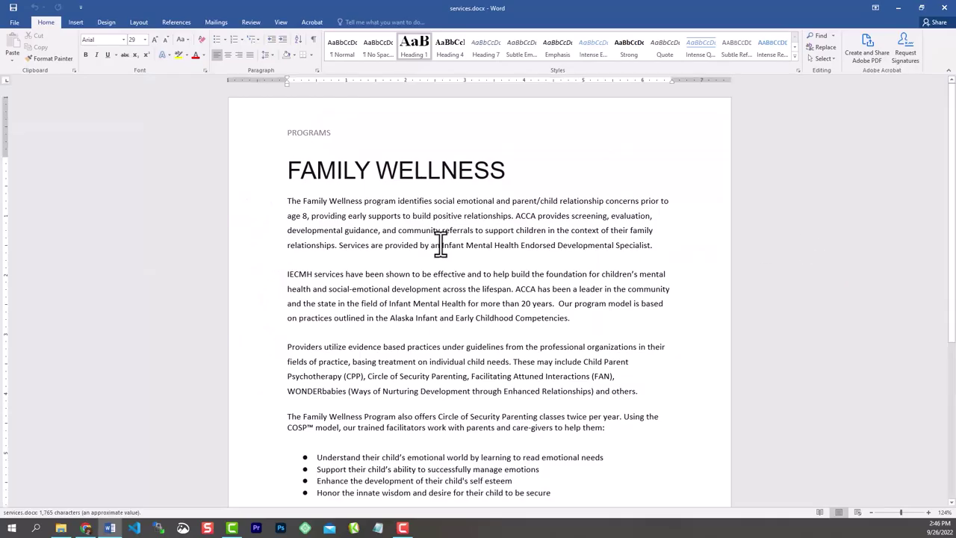
{"action": "scroll", "coordinate": [440, 245], "scroll_direction": "down", "scroll_amount": 2}
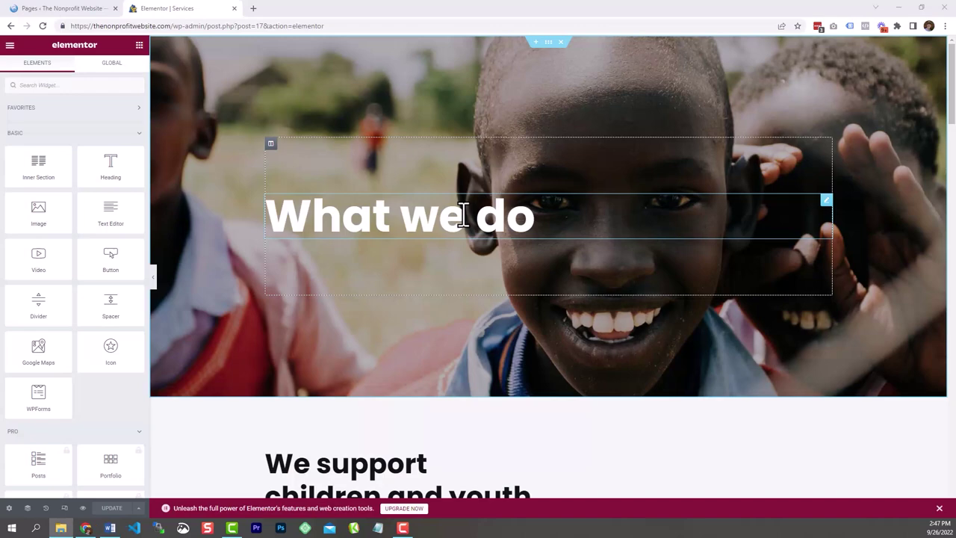
- Delete the New life for children, A new future for exploited children and Bringing dreams rows
{"action": "scroll", "coordinate": [252, 294], "scroll_direction": "down", "scroll_amount": 6}
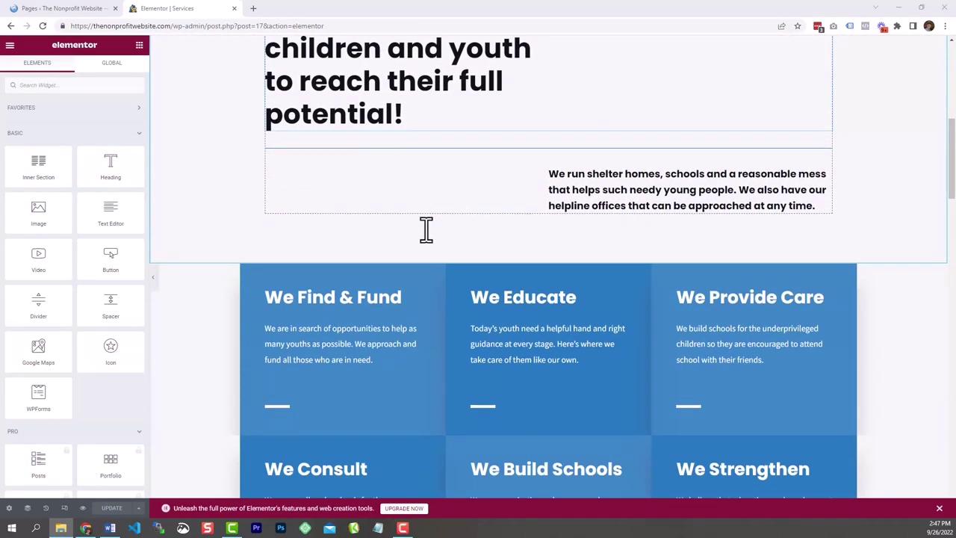
{"action": "scroll", "coordinate": [563, 242], "scroll_direction": "down", "scroll_amount": 13}
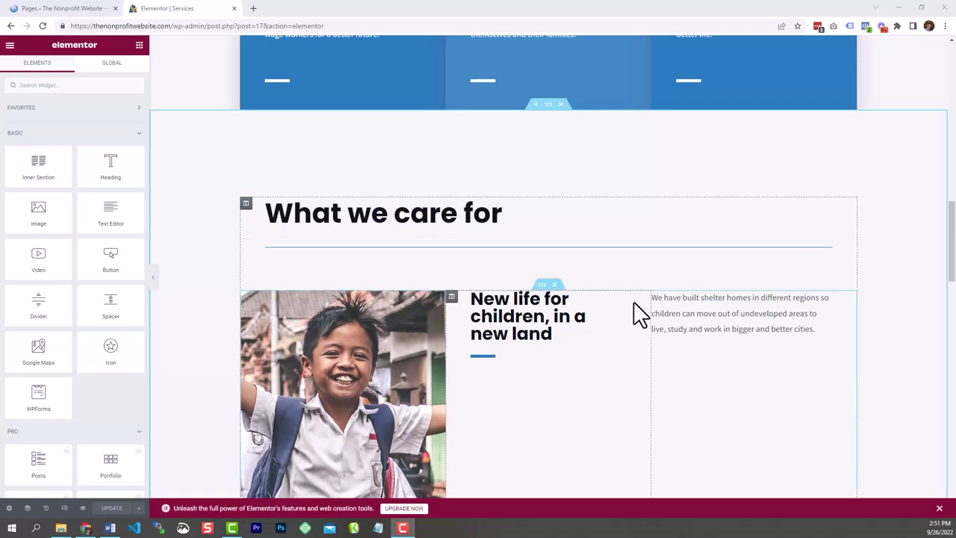
{"action": "scroll", "coordinate": [633, 303], "scroll_direction": "down", "scroll_amount": 1}
{"action": "scroll", "coordinate": [567, 338], "scroll_direction": "down", "scroll_amount": 2}
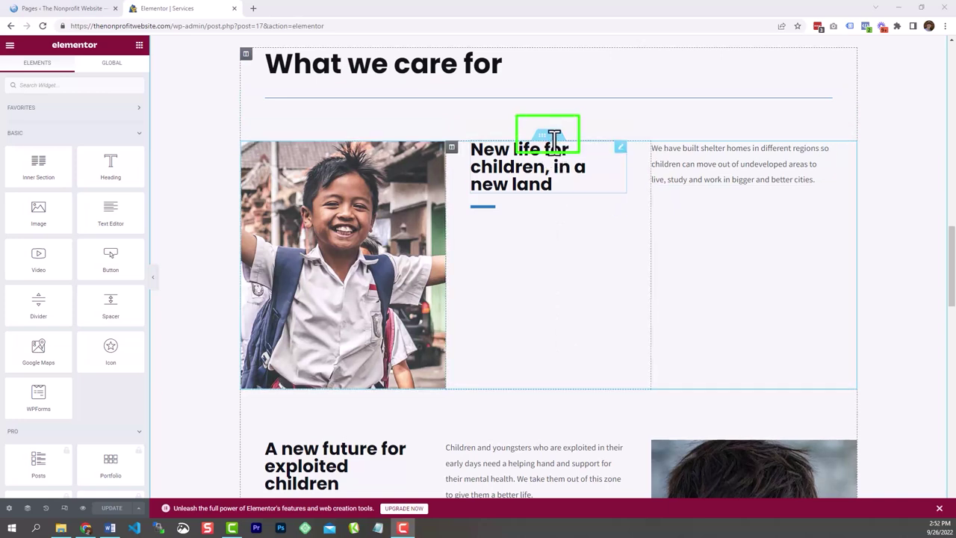
{"action": "left_click", "coordinate": [554, 136]}
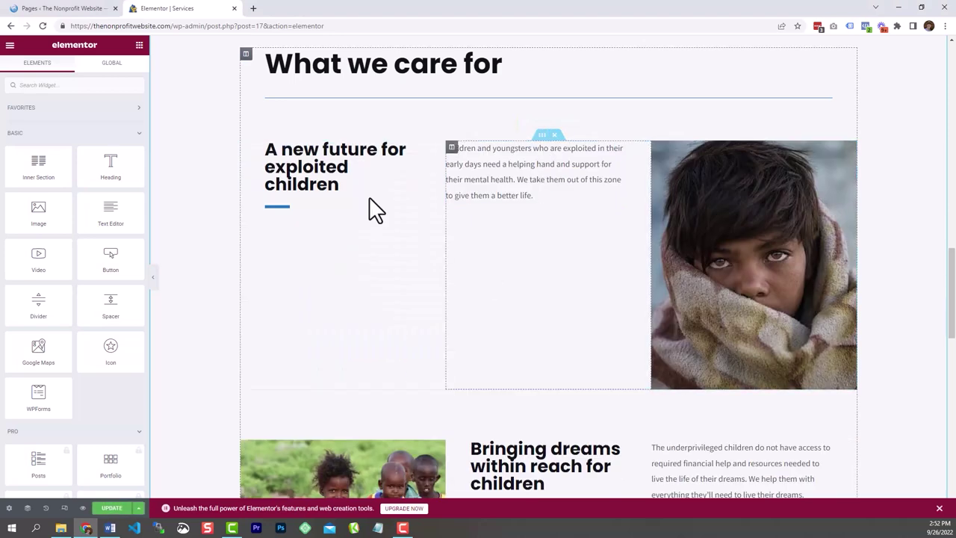
{"action": "left_click", "coordinate": [554, 135]}
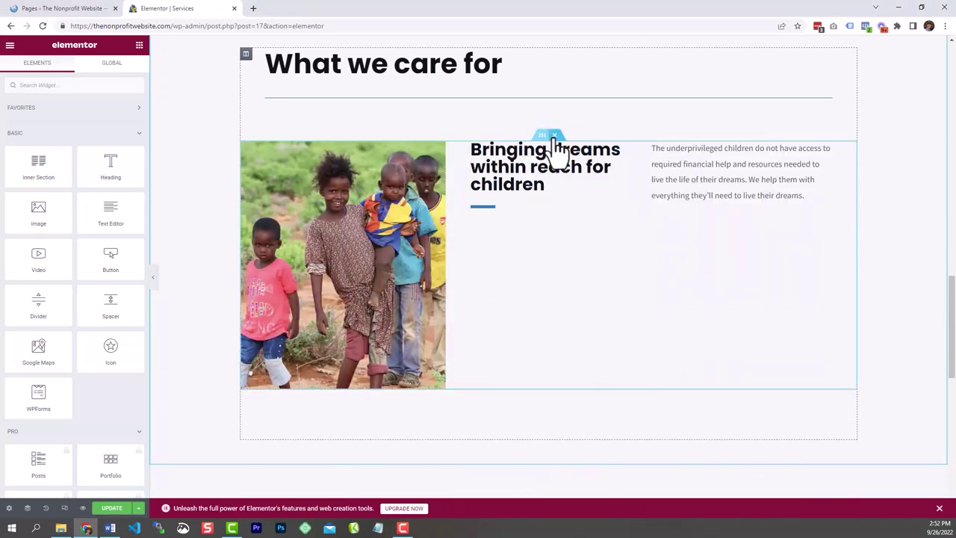
{"action": "left_click", "coordinate": [554, 136]}
{"action": "scroll", "coordinate": [577, 303], "scroll_direction": "up", "scroll_amount": 15}
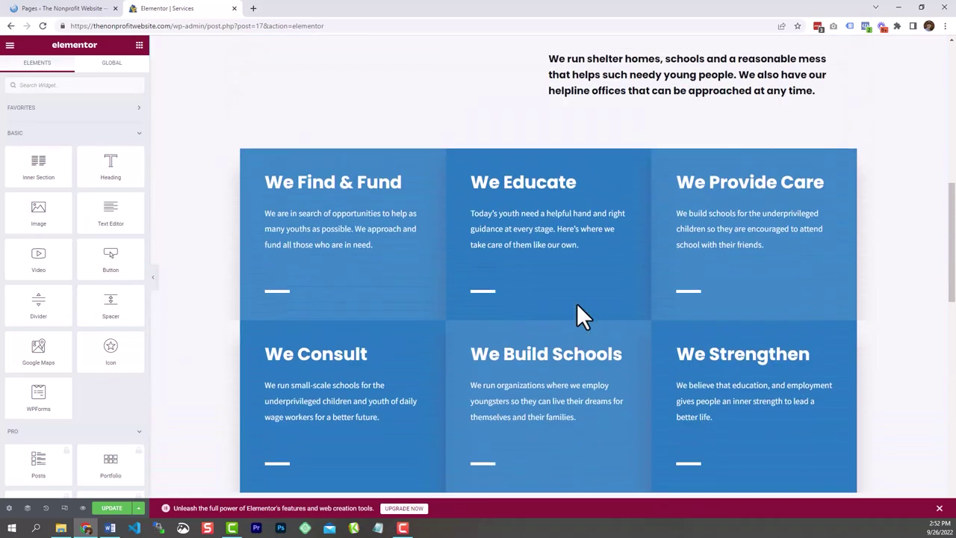
{"action": "scroll", "coordinate": [577, 303], "scroll_direction": "down", "scroll_amount": 15}
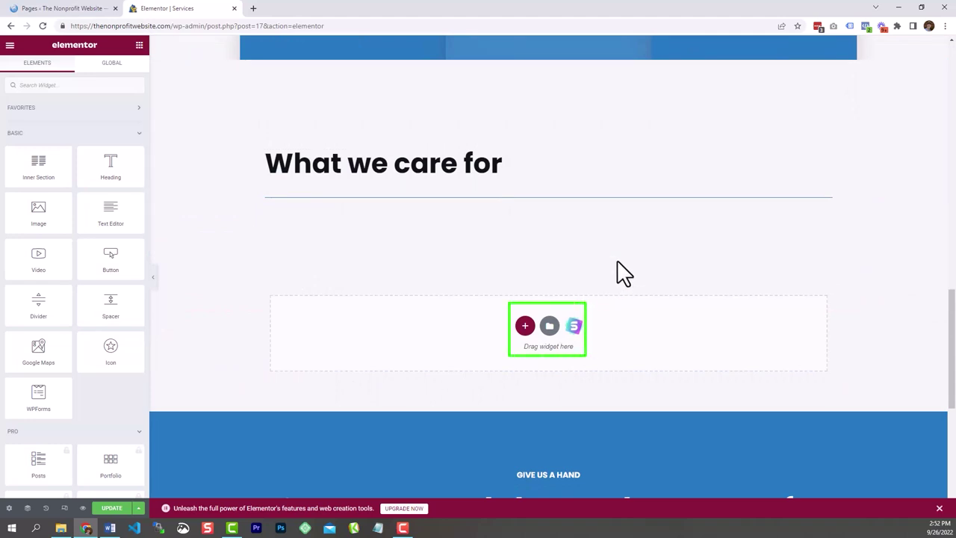
- Insert the photo Services block from the template library's Blocks, filtered to the Services category
{"action": "left_click", "coordinate": [550, 330]}
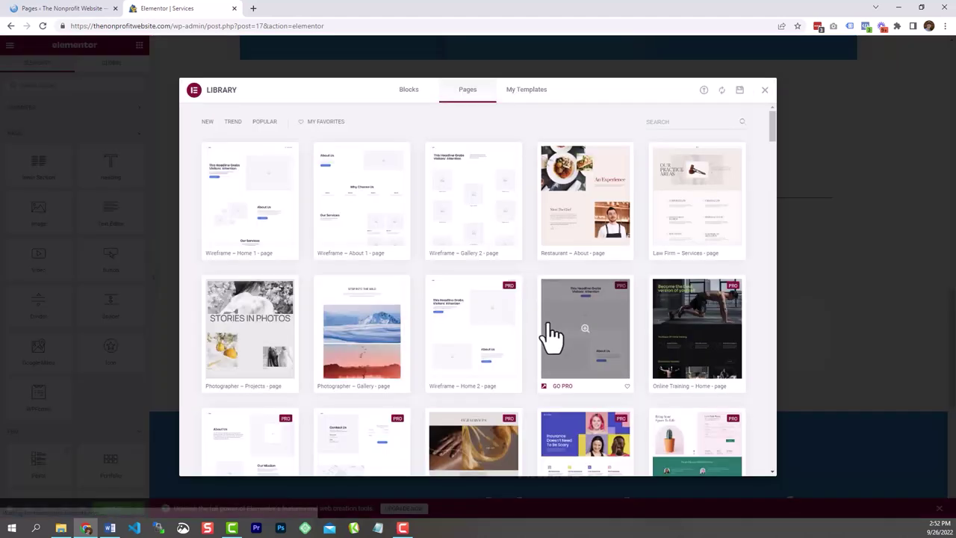
{"action": "left_click", "coordinate": [410, 93]}
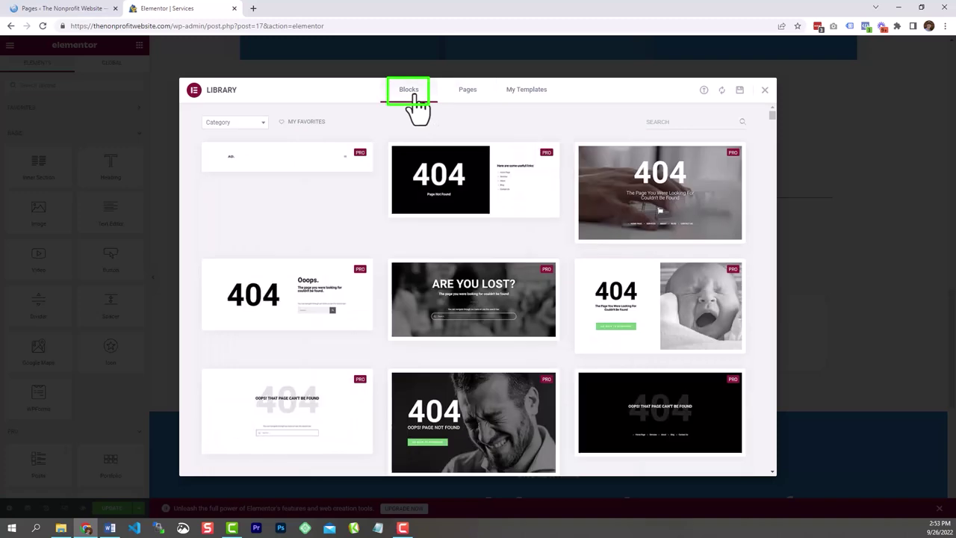
{"action": "left_click", "coordinate": [247, 124]}
{"action": "scroll", "coordinate": [254, 194], "scroll_direction": "down", "scroll_amount": 5}
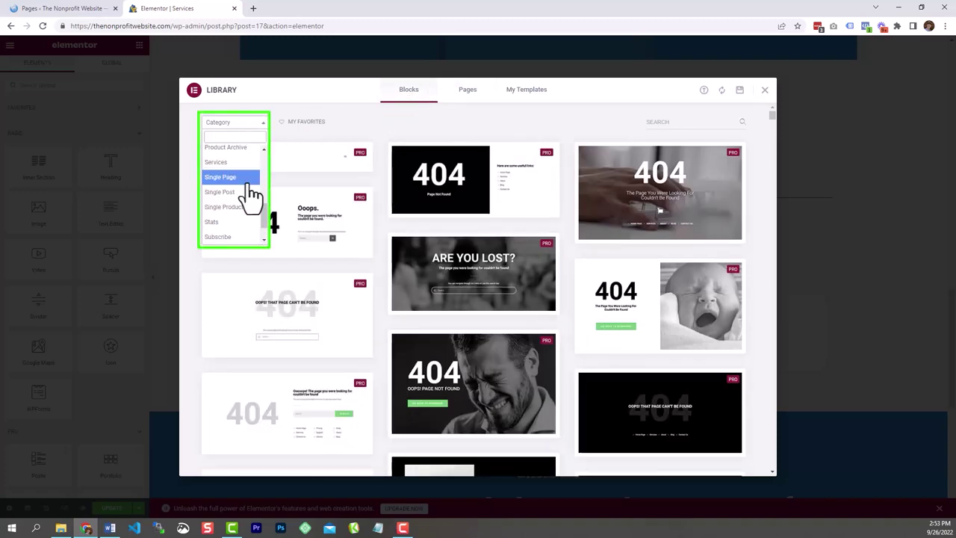
{"action": "left_click", "coordinate": [216, 162]}
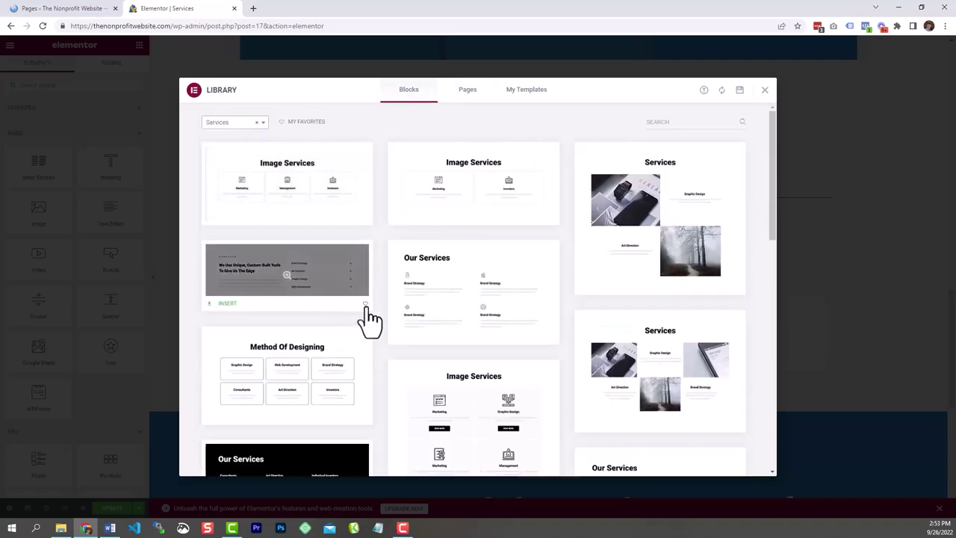
{"action": "scroll", "coordinate": [448, 348], "scroll_direction": "down", "scroll_amount": 3}
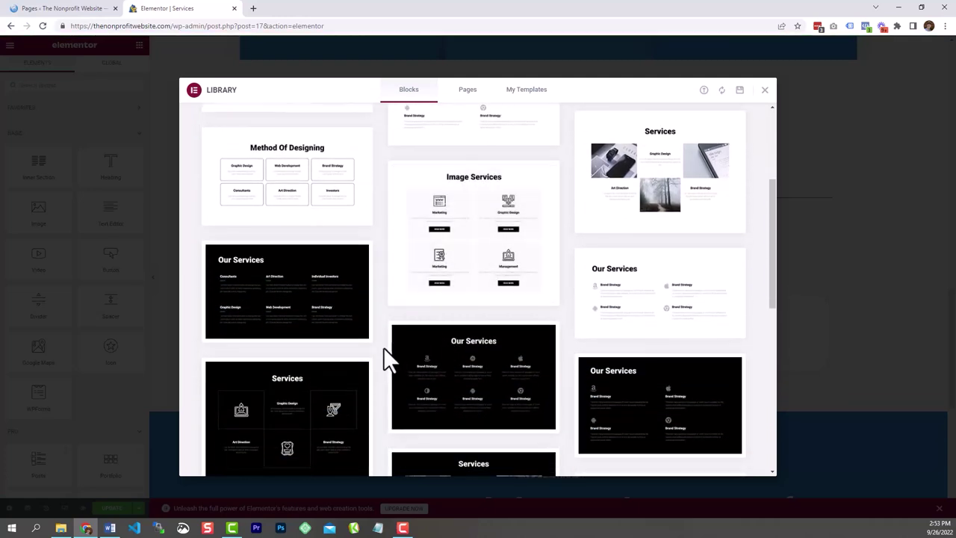
{"action": "scroll", "coordinate": [388, 362], "scroll_direction": "down", "scroll_amount": 2}
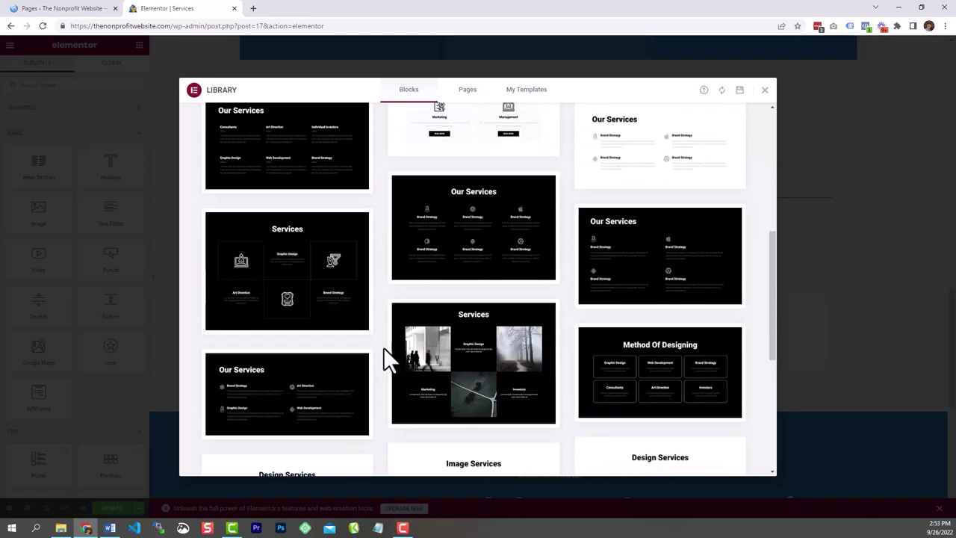
{"action": "scroll", "coordinate": [388, 362], "scroll_direction": "down", "scroll_amount": 2}
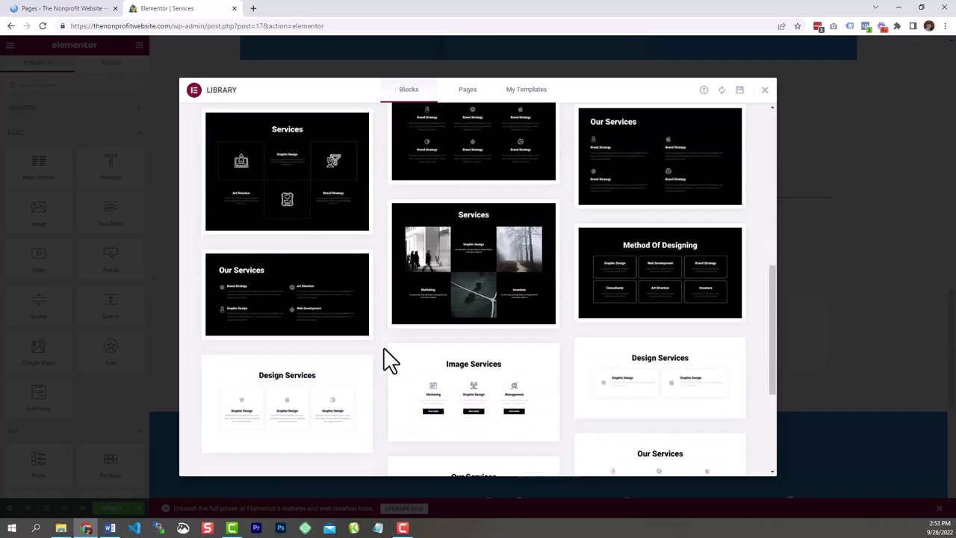
{"action": "scroll", "coordinate": [388, 361], "scroll_direction": "up", "scroll_amount": 8}
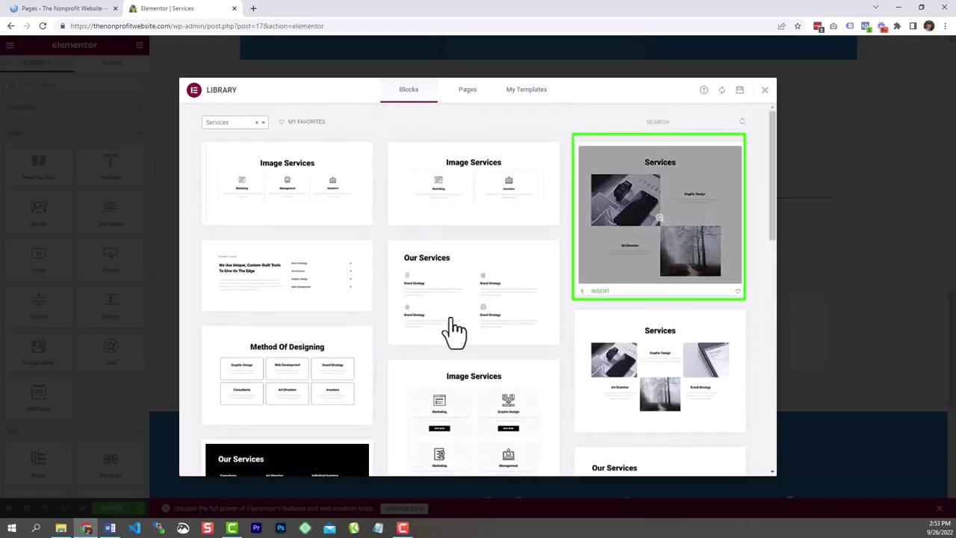
{"action": "left_click", "coordinate": [664, 227]}
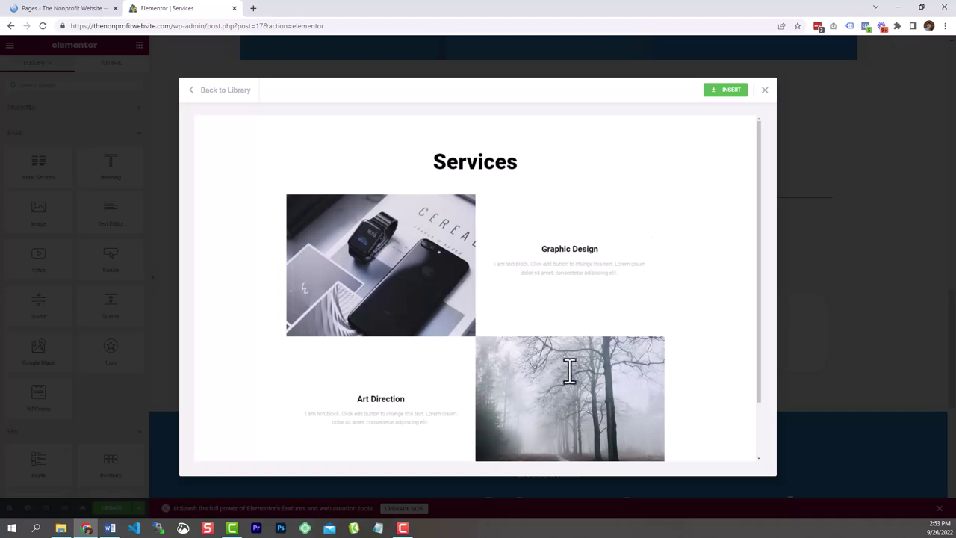
{"action": "scroll", "coordinate": [561, 392], "scroll_direction": "down", "scroll_amount": 1}
{"action": "scroll", "coordinate": [562, 391], "scroll_direction": "up", "scroll_amount": 1}
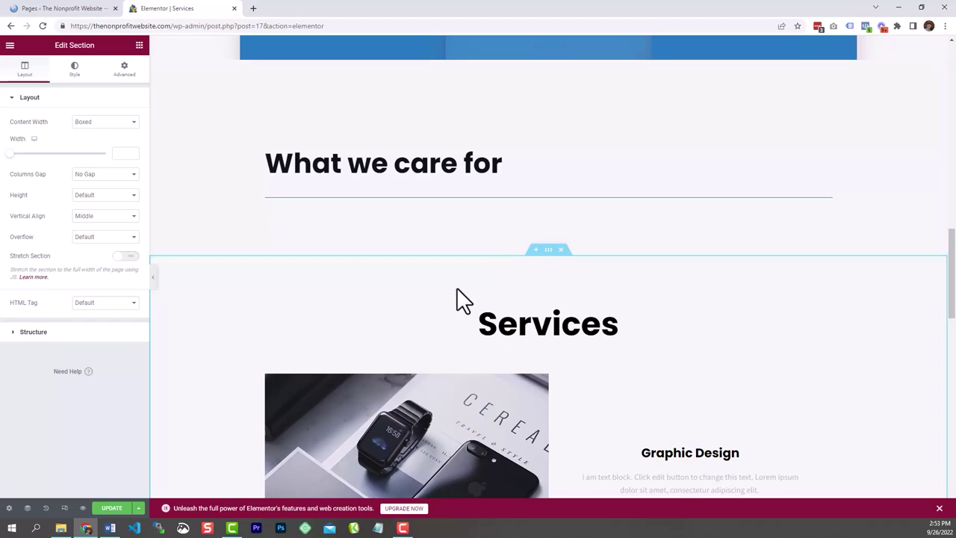
- Delete the inserted block's Services heading
{"action": "scroll", "coordinate": [456, 287], "scroll_direction": "down", "scroll_amount": 1}
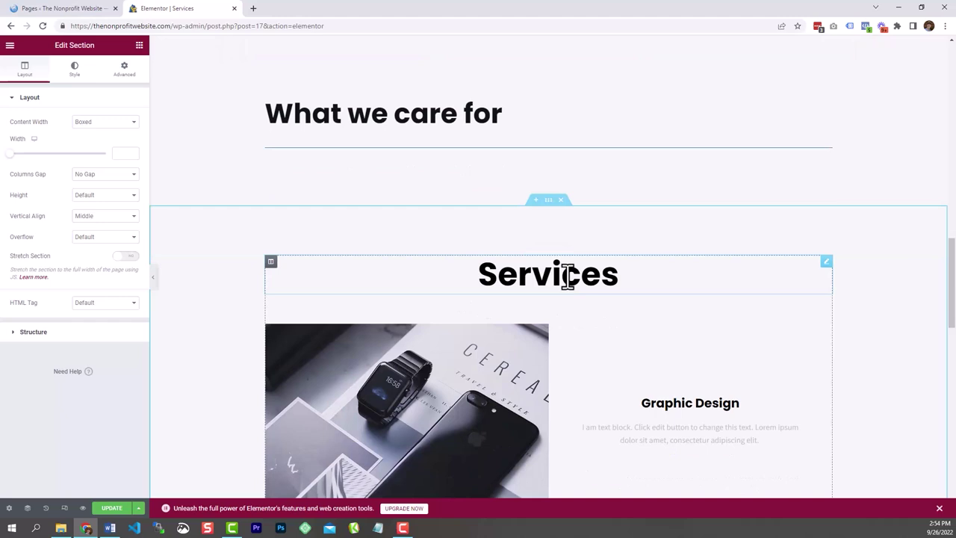
{"action": "left_click", "coordinate": [827, 262]}
{"action": "right_click", "coordinate": [827, 273]}
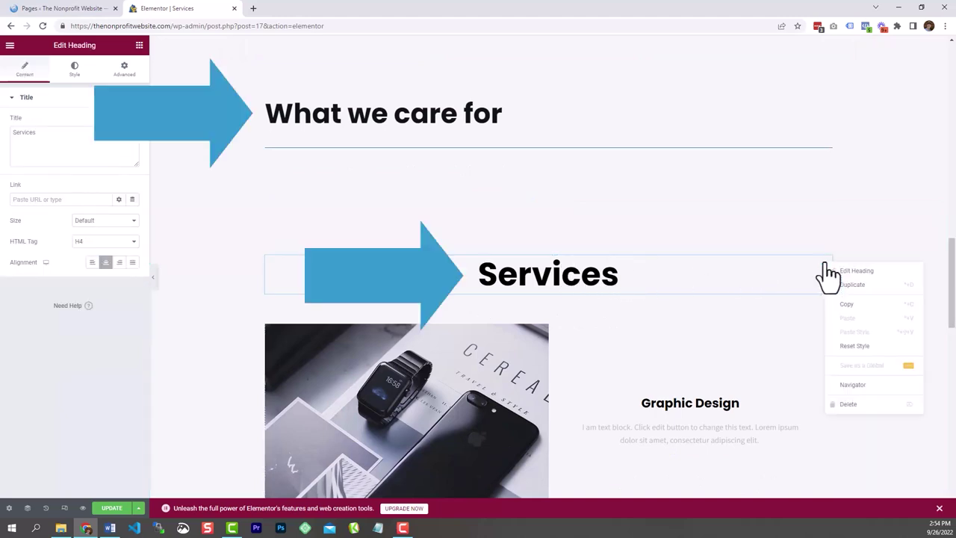
{"action": "left_click", "coordinate": [847, 404]}
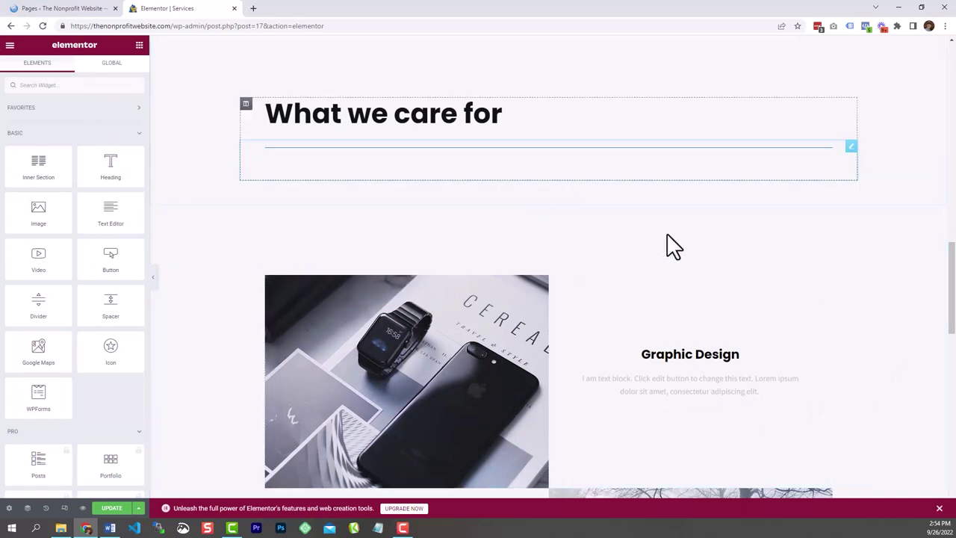
- Bring the Family Wellness Word document forward and move its window to the centre
{"action": "scroll", "coordinate": [672, 246], "scroll_direction": "down", "scroll_amount": 2}
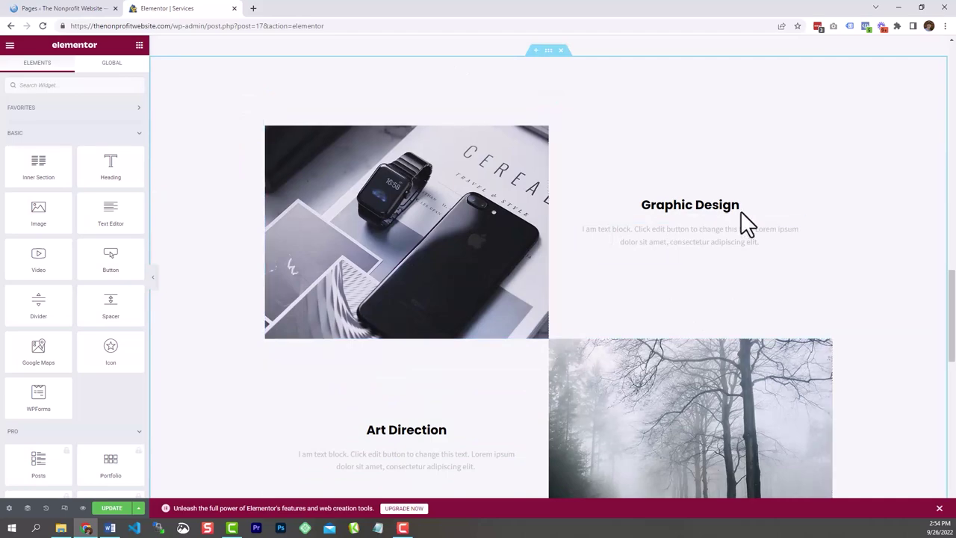
{"action": "key", "text": "alt+Tab"}
{"action": "left_click_drag", "start_coordinate": [892, 102], "coordinate": [681, 68]}
{"action": "scroll", "coordinate": [538, 252], "scroll_direction": "up", "scroll_amount": 3}
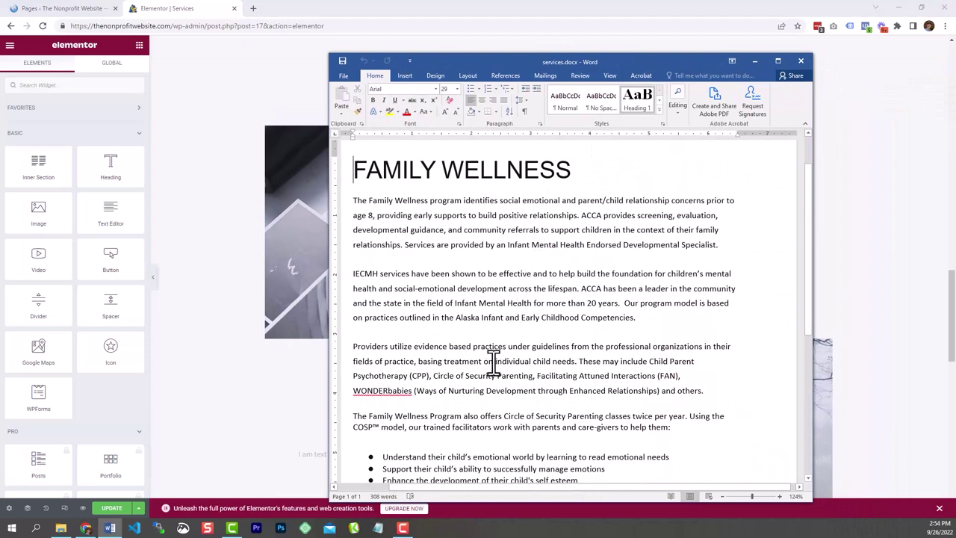
- Replace the Graphic Design placeholder text with the first Family Wellness paragraph copied from Word
{"action": "triple_click", "coordinate": [406, 209]}
{"action": "key", "text": "ctrl+c"}
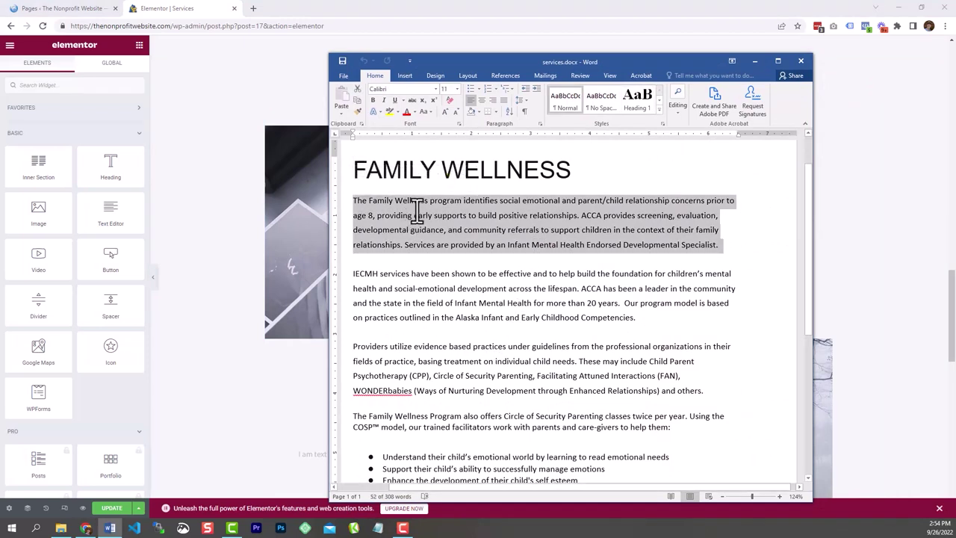
{"action": "right_click", "coordinate": [450, 215]}
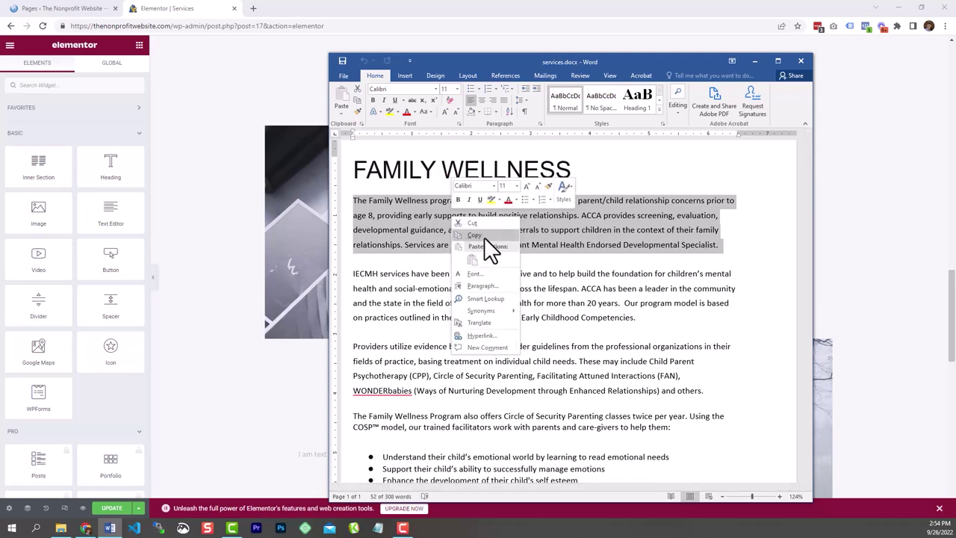
{"action": "left_click", "coordinate": [484, 237]}
{"action": "left_click", "coordinate": [286, 250]}
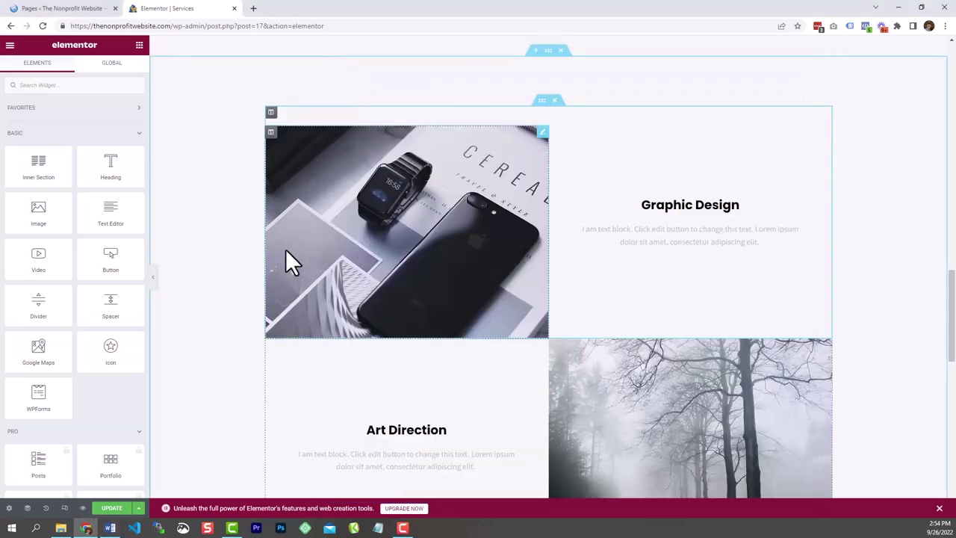
{"action": "left_click", "coordinate": [632, 236]}
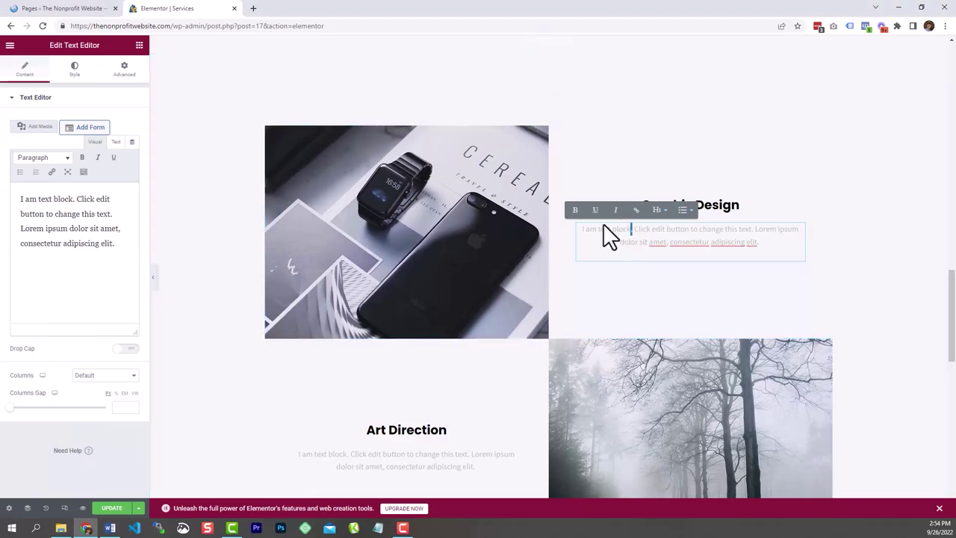
{"action": "left_click", "coordinate": [116, 141]}
{"action": "key", "text": "ctrl+a"}
{"action": "key", "text": "ctrl+v"}
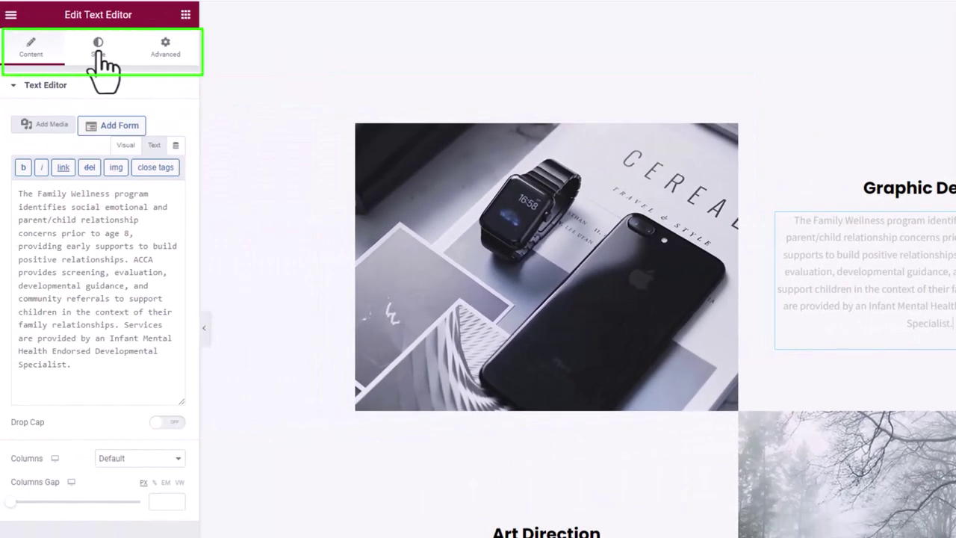
- Clear the Graphic Design text's grey colour back to the default
{"action": "left_click", "coordinate": [98, 54]}
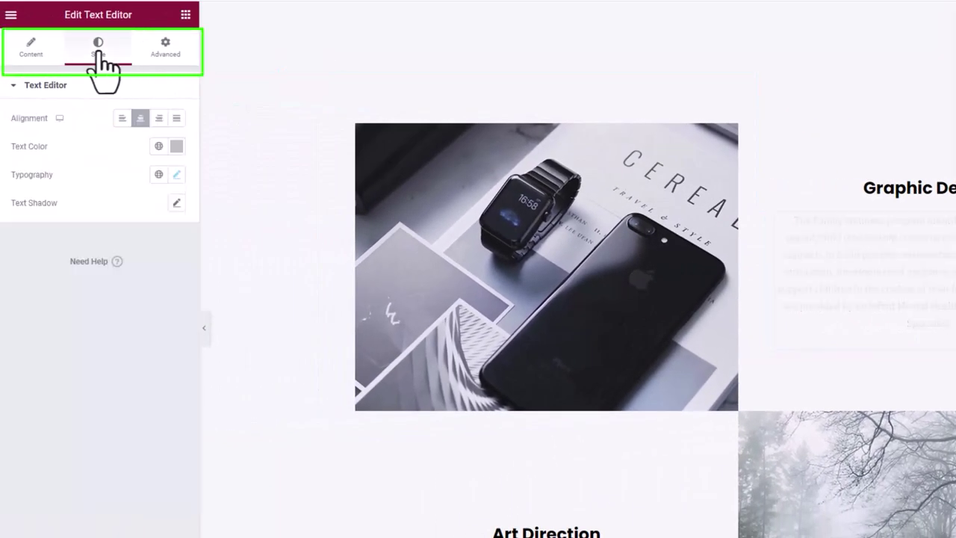
{"action": "left_click", "coordinate": [175, 147]}
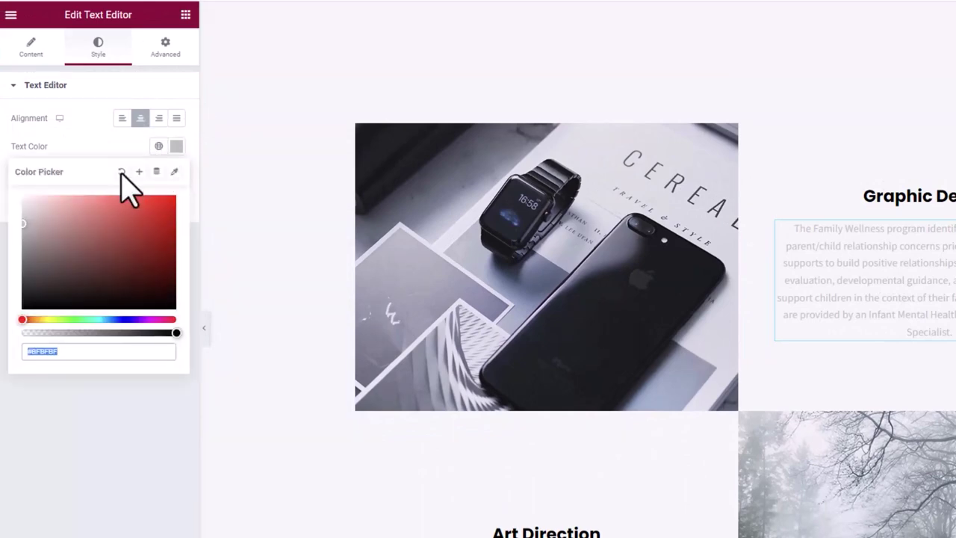
{"action": "left_click", "coordinate": [121, 172]}
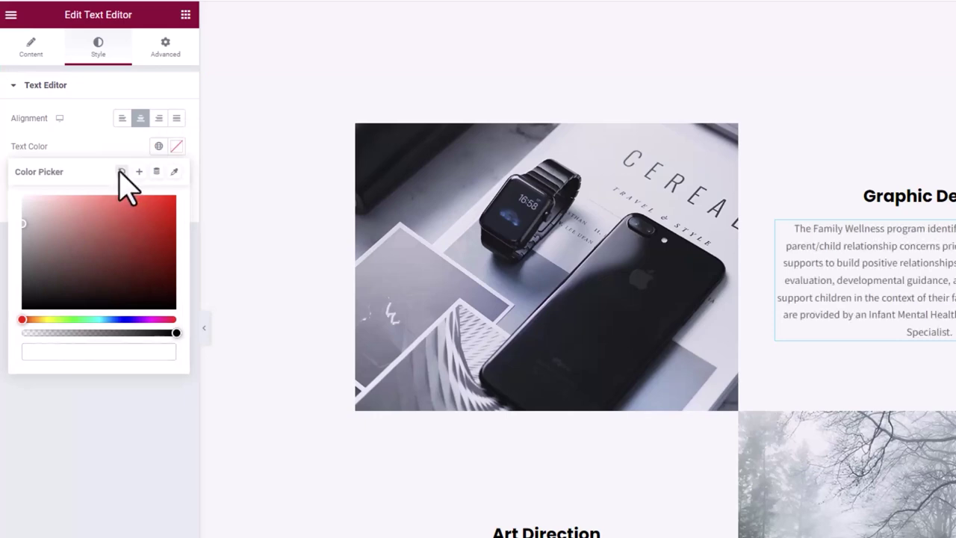
{"action": "left_click", "coordinate": [92, 145]}
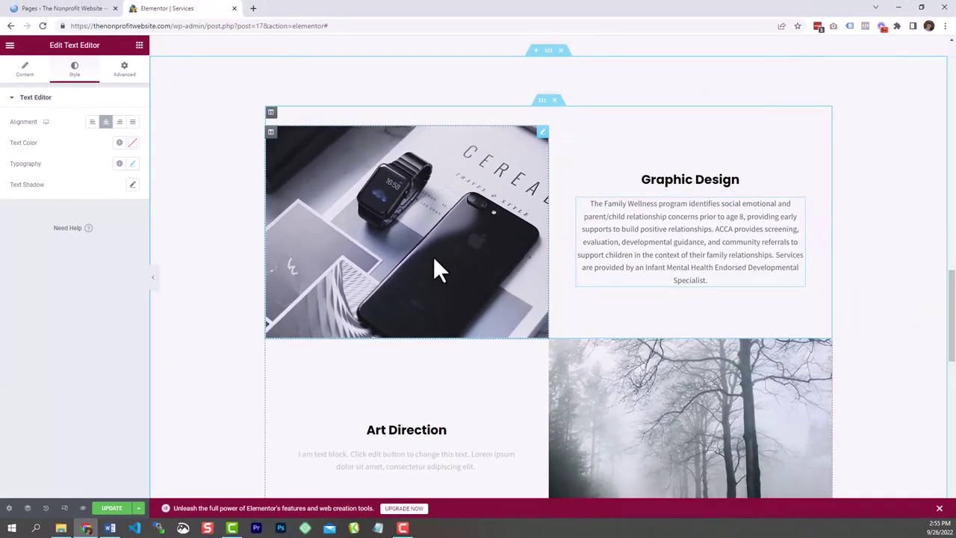
- Copy the IECMH paragraph from Word to replace the Art Direction placeholder text
{"action": "scroll", "coordinate": [434, 259], "scroll_direction": "down", "scroll_amount": 2}
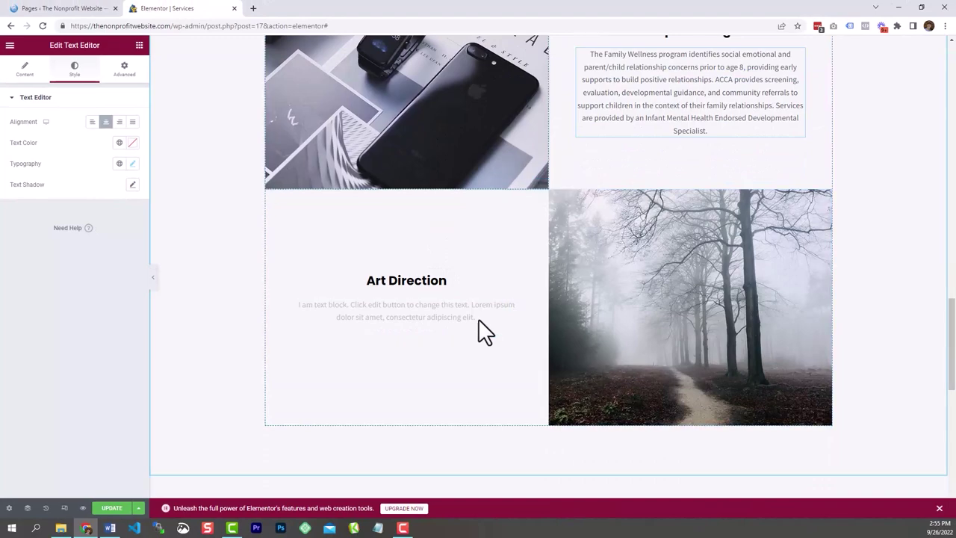
{"action": "key", "text": "alt+Tab"}
{"action": "left_click", "coordinate": [414, 112]}
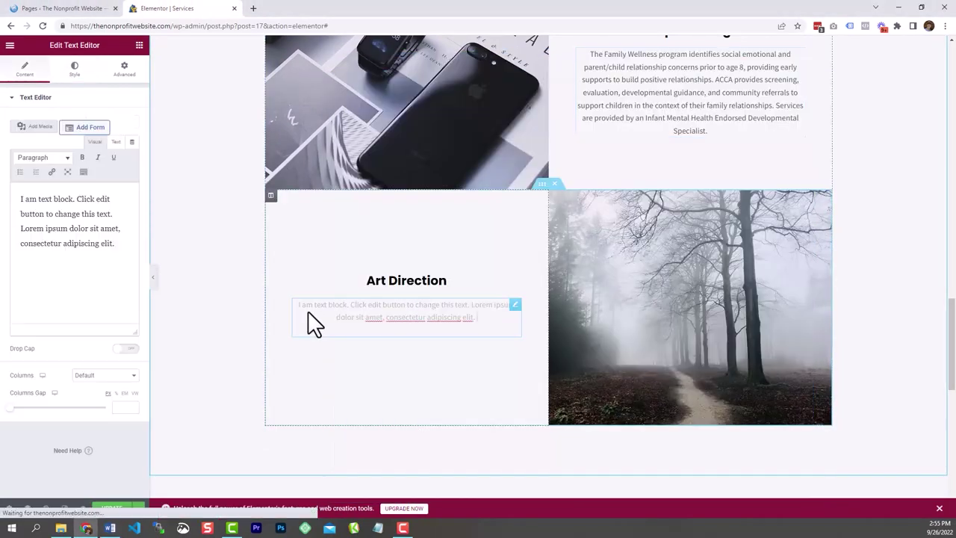
{"action": "left_click_drag", "start_coordinate": [17, 175], "coordinate": [97, 202]}
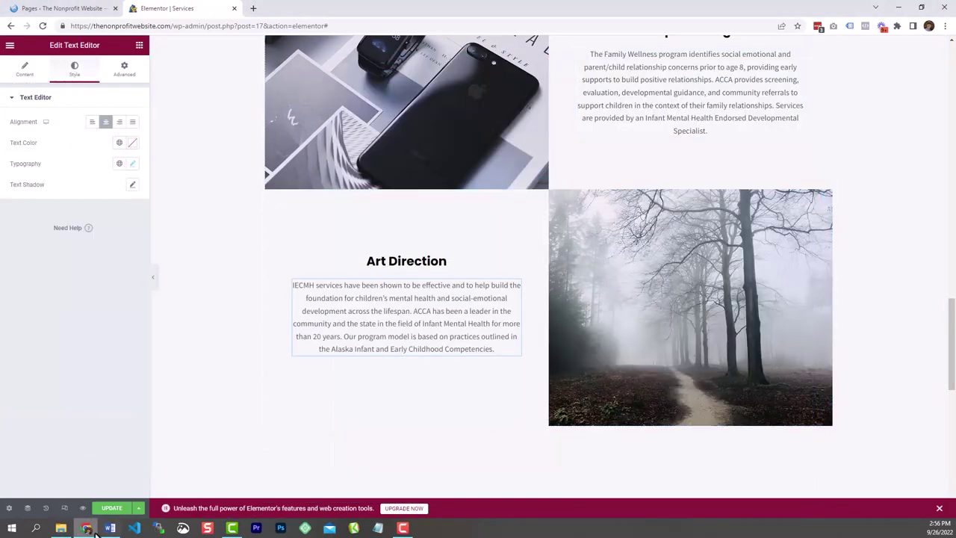
{"action": "key", "text": "alt+Tab"}
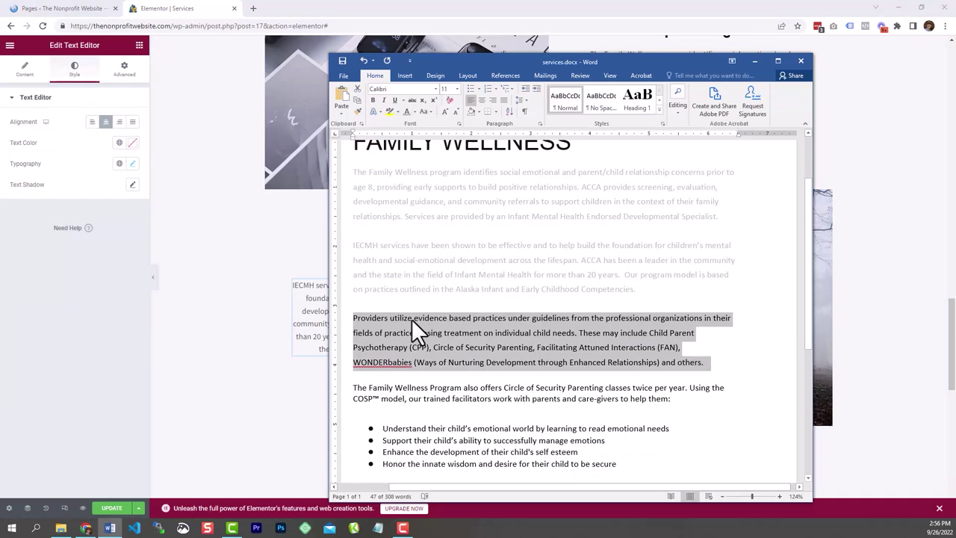
{"action": "key", "text": "alt+Tab"}
{"action": "scroll", "coordinate": [441, 289], "scroll_direction": "up", "scroll_amount": 1}
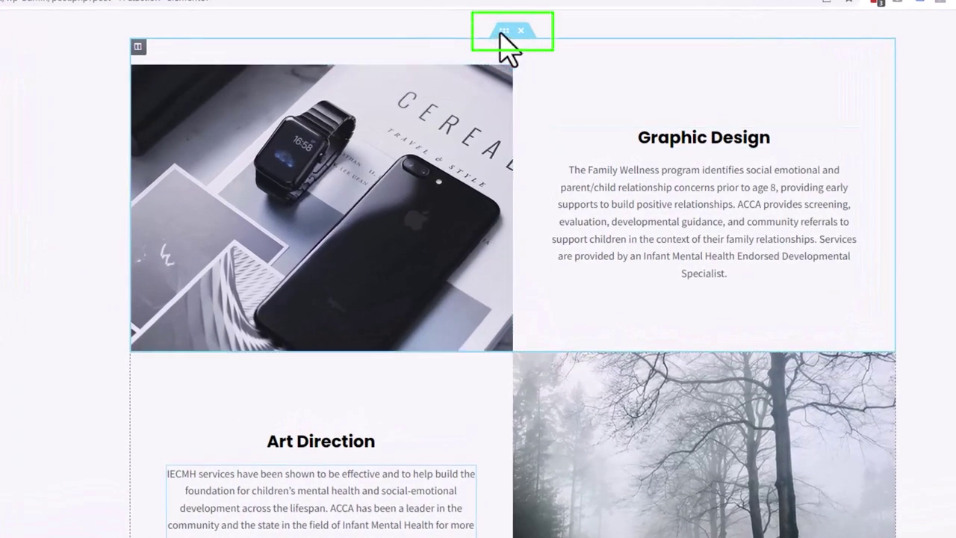
- Duplicate the Graphic Design inner section so a copy sits directly below it
{"action": "right_click", "coordinate": [499, 35]}
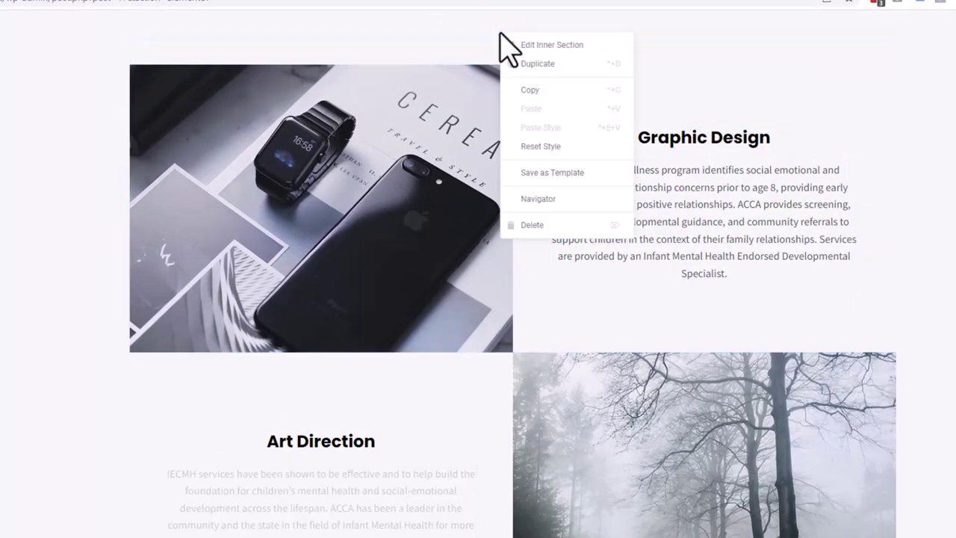
{"action": "left_click", "coordinate": [537, 65]}
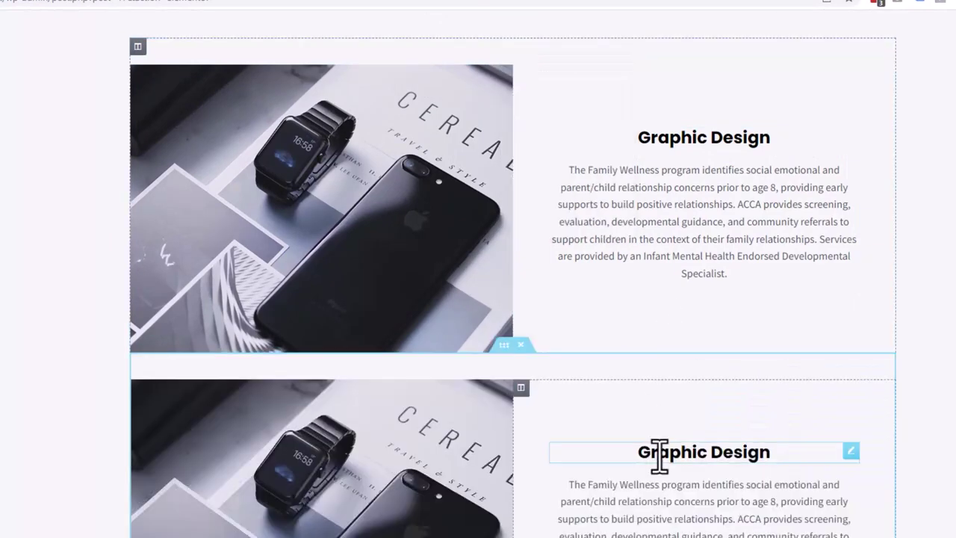
{"action": "scroll", "coordinate": [661, 451], "scroll_direction": "down", "scroll_amount": 3}
{"action": "scroll", "coordinate": [659, 448], "scroll_direction": "down", "scroll_amount": 1}
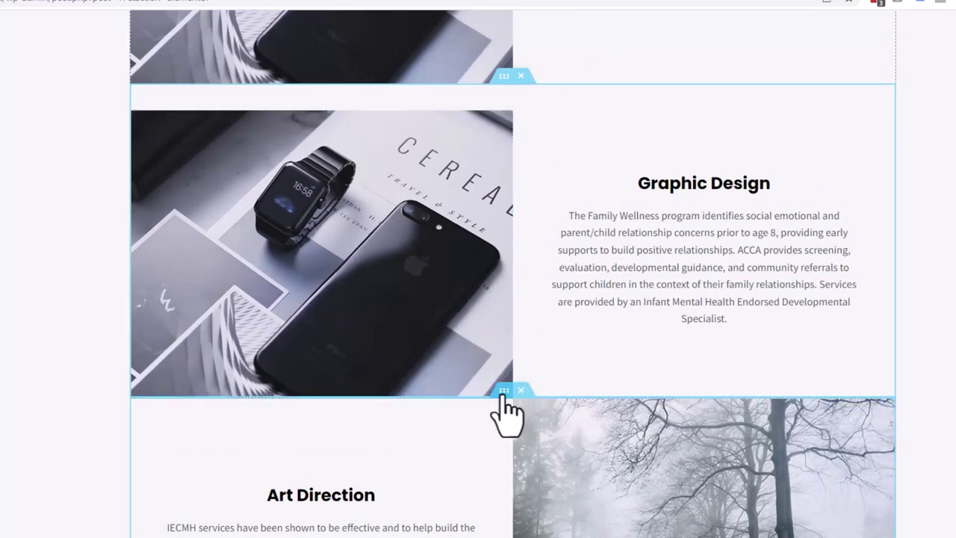
- Move the duplicated Graphic Design section below the Art Direction row
{"action": "left_click_drag", "start_coordinate": [504, 390], "coordinate": [481, 95]}
{"action": "left_click_drag", "start_coordinate": [480, 96], "coordinate": [516, 382]}
{"action": "scroll", "coordinate": [561, 453], "scroll_direction": "down", "scroll_amount": 1}
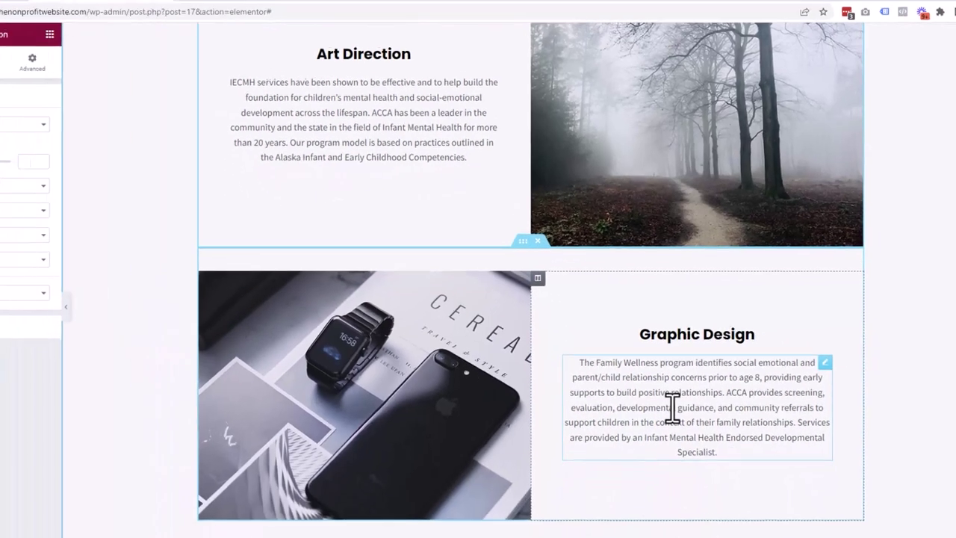
- Replace the duplicate's paragraph with the 'Providers utilize evidence based practices' text
{"action": "left_click", "coordinate": [675, 448]}
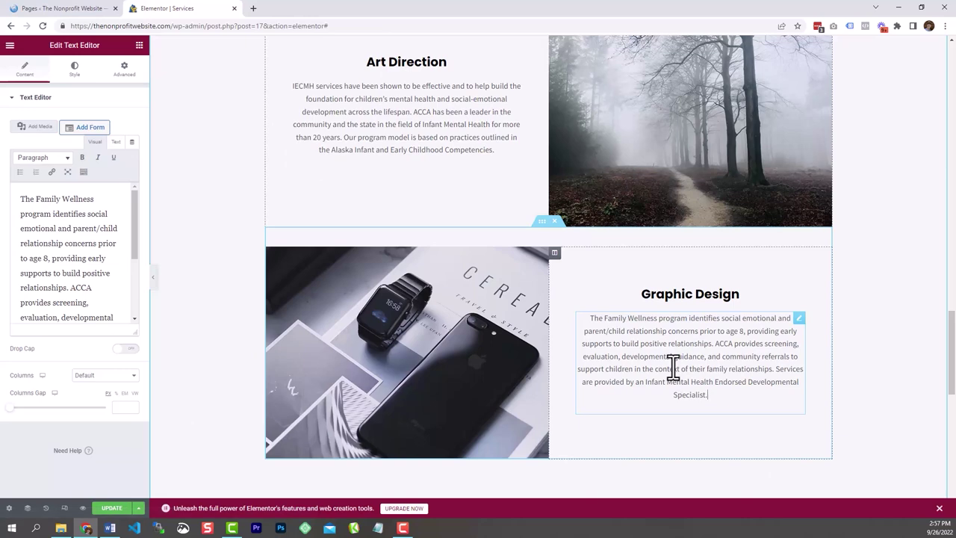
{"action": "left_click", "coordinate": [117, 142]}
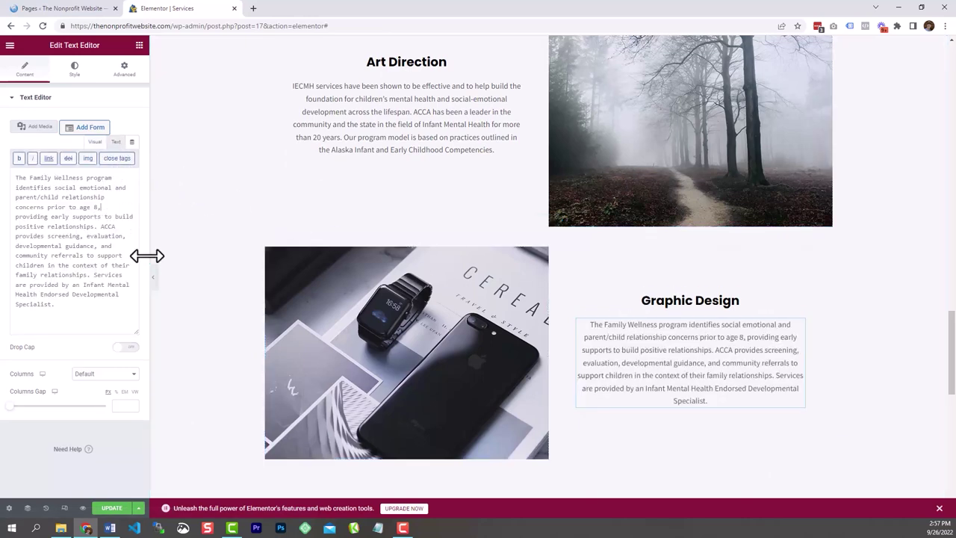
{"action": "key", "text": "ctrl+a"}
{"action": "type", "text": "Providers utilize evidence based practices under guidelines from the professional organizations in their fields of practice, basing treatment on individual child needs. These may include Child Parent Psychotherapy (CPP), Circle of Security Parenting, Facilitating Attuned Interactions (FAN), WONDERbabies (Ways of Nurturing Development through Enhanced Relationships) and others."}
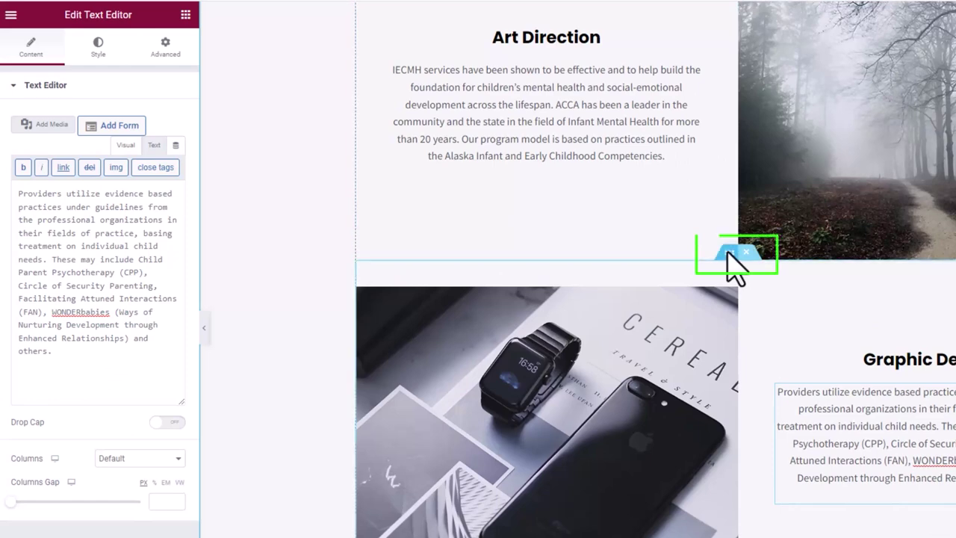
{"action": "left_click", "coordinate": [736, 256]}
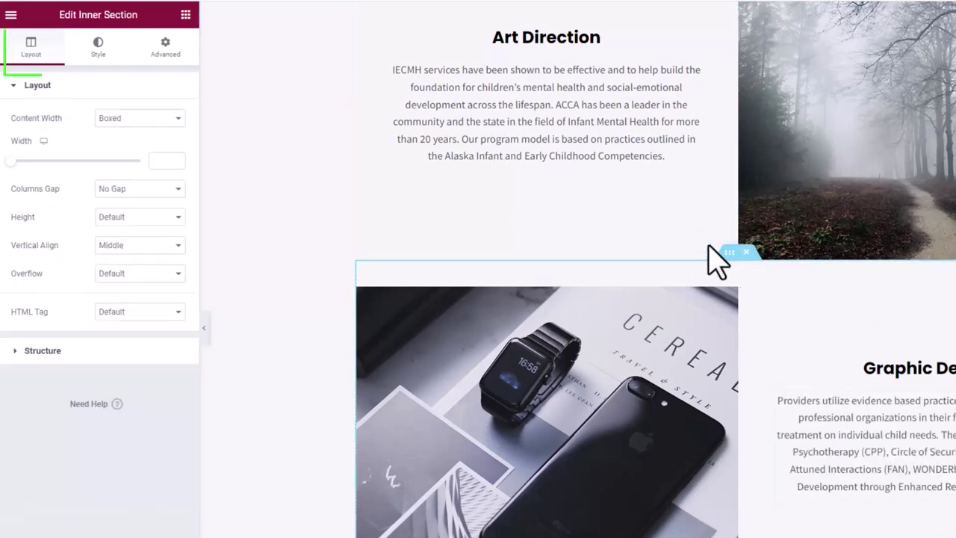
- Check the lower row's Padding Top of 40, then hide the panel for a full-width preview
{"action": "left_click", "coordinate": [166, 49]}
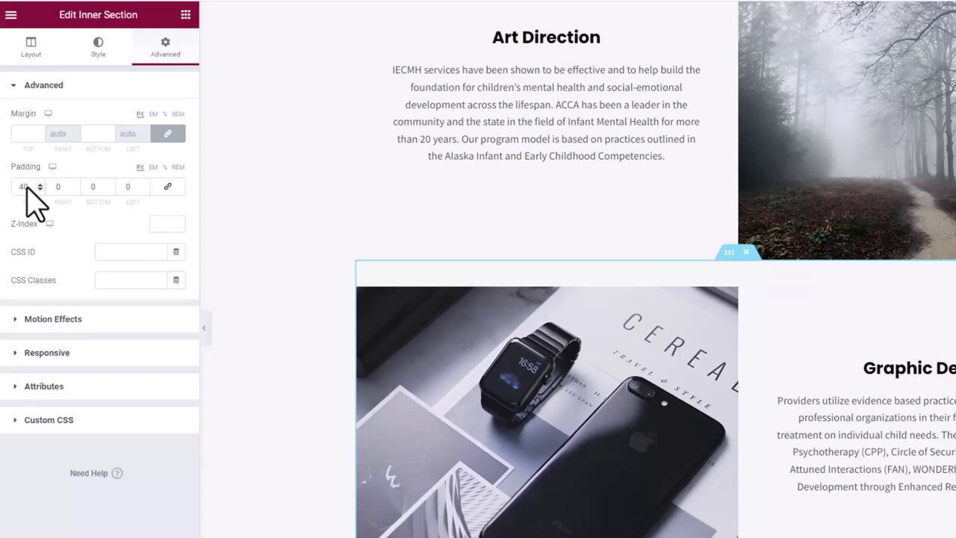
{"action": "double_click", "coordinate": [24, 187]}
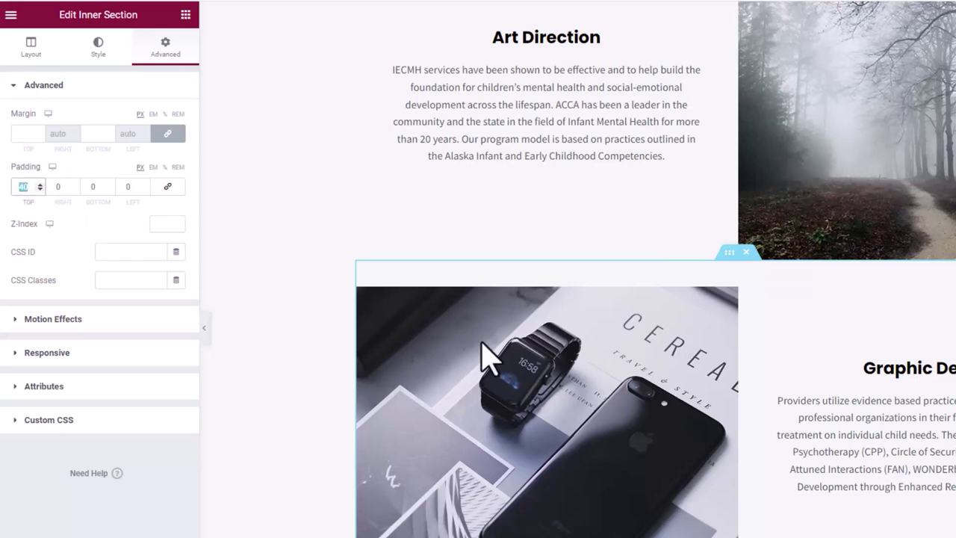
{"action": "key", "text": "ctrl+p"}
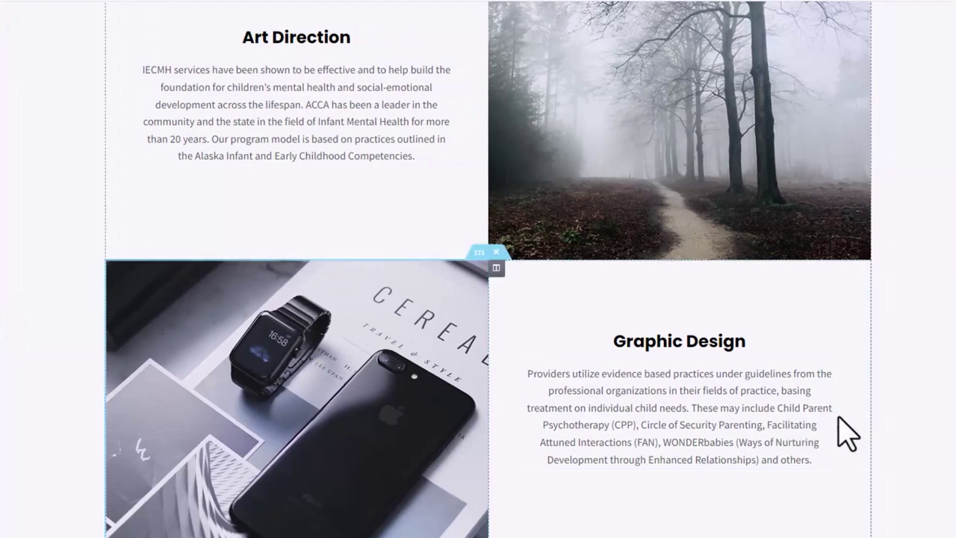
{"action": "scroll", "coordinate": [847, 434], "scroll_direction": "down", "scroll_amount": 8}
{"action": "scroll", "coordinate": [847, 433], "scroll_direction": "up", "scroll_amount": 2}
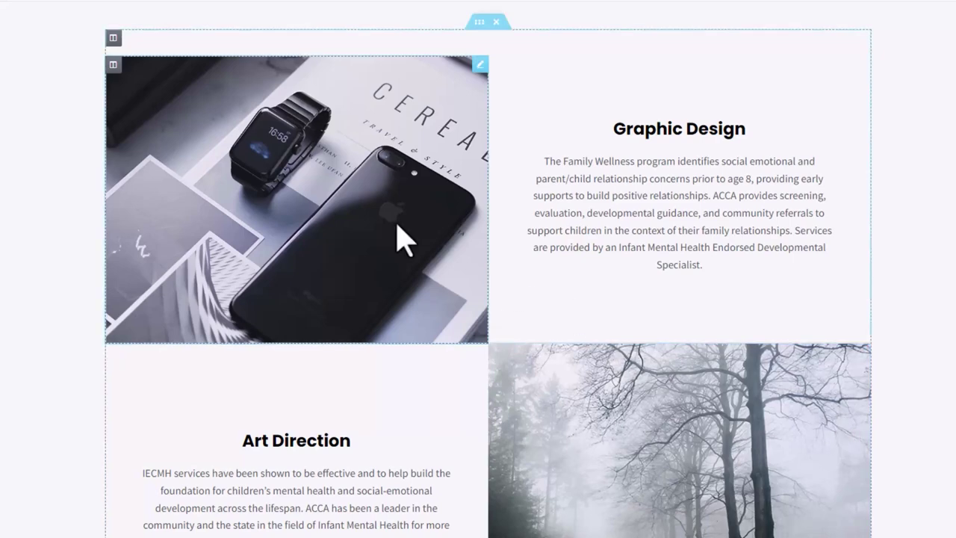
- Open the media library's upload view to replace the phone photo
{"action": "left_click", "coordinate": [293, 190]}
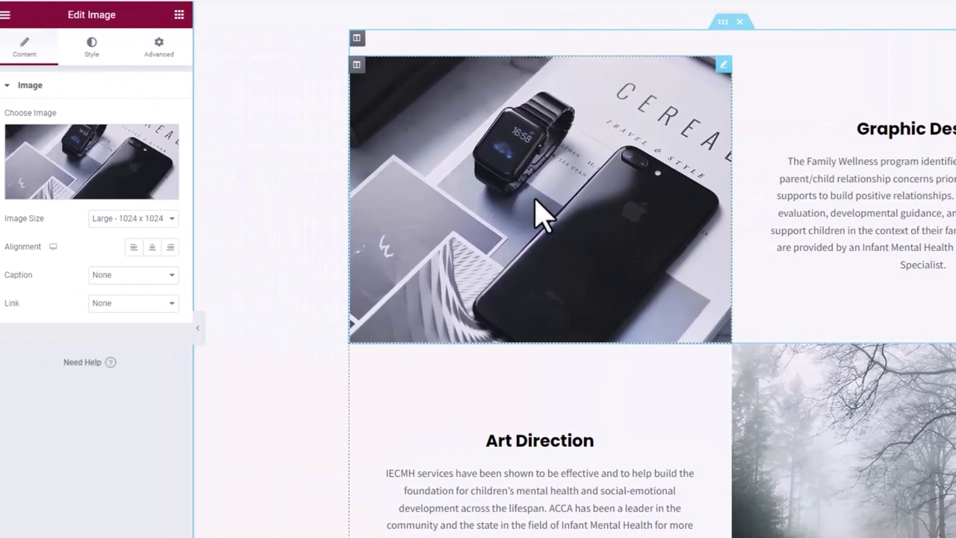
{"action": "mouse_move", "coordinate": [112, 190]}
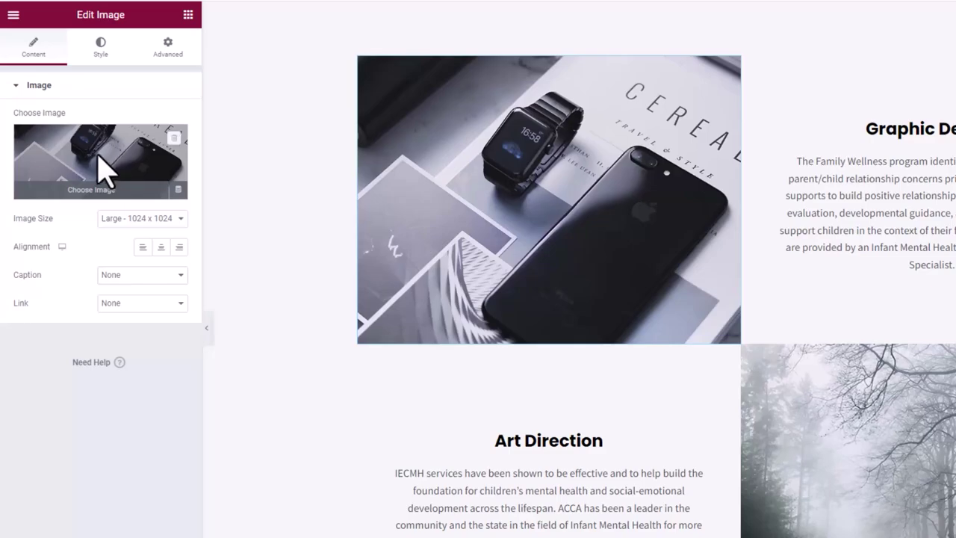
{"action": "left_click", "coordinate": [103, 175]}
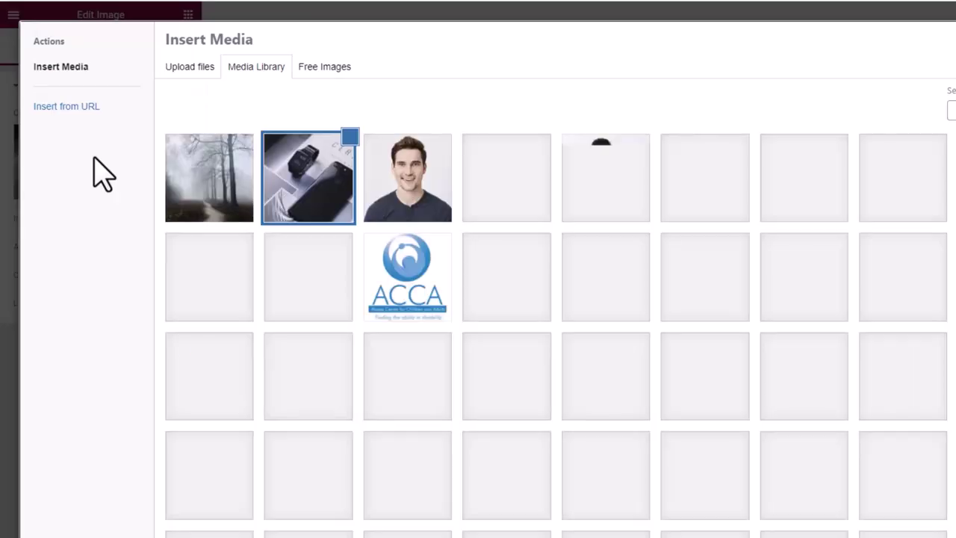
{"action": "left_click", "coordinate": [191, 69]}
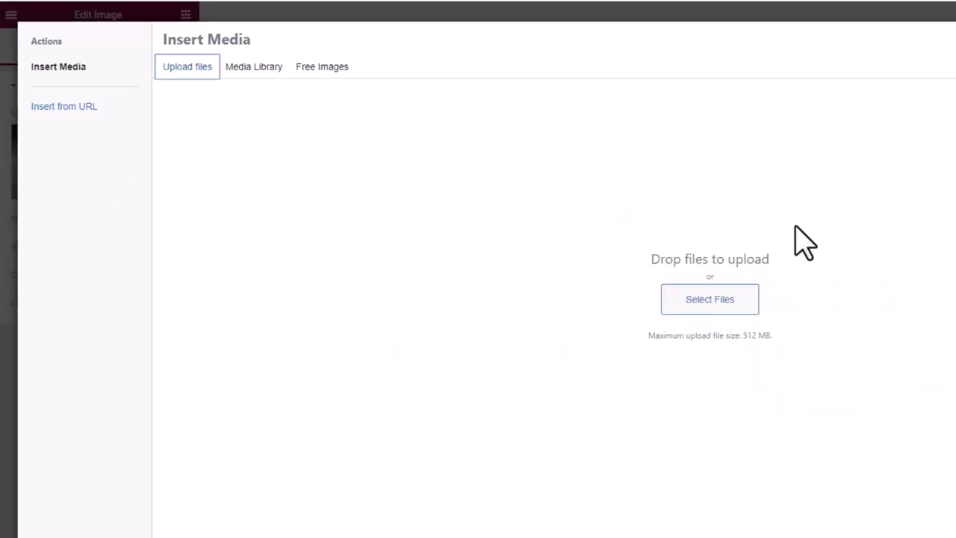
- Upload the six images img-01-web.jpg through img-06-web.jpg from Documents
{"action": "left_click", "coordinate": [704, 303]}
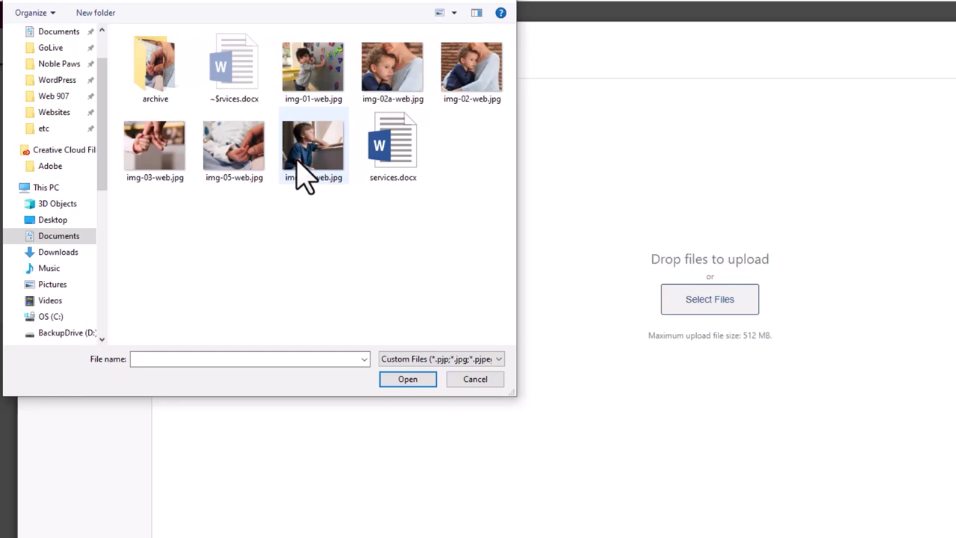
{"action": "left_click", "coordinate": [310, 84]}
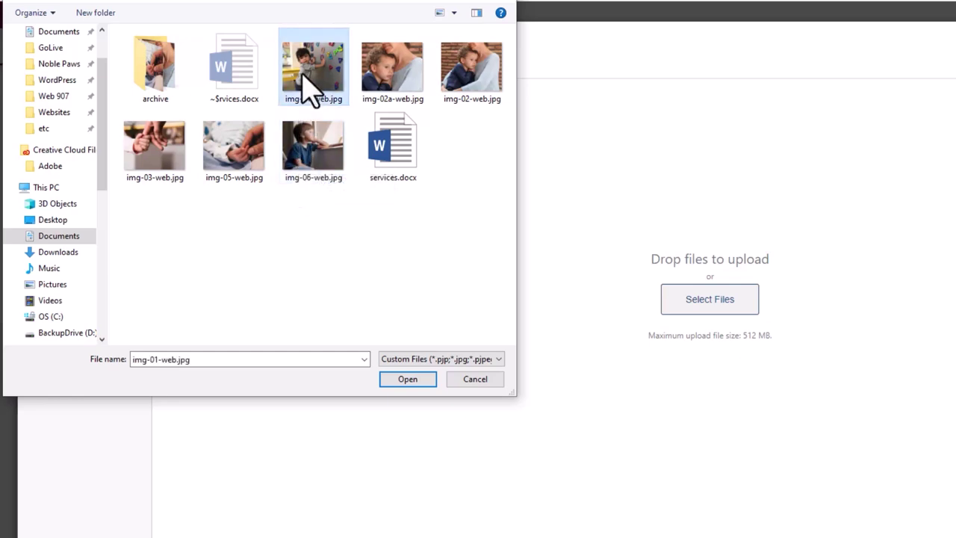
{"action": "left_click", "coordinate": [312, 187], "text": "shift"}
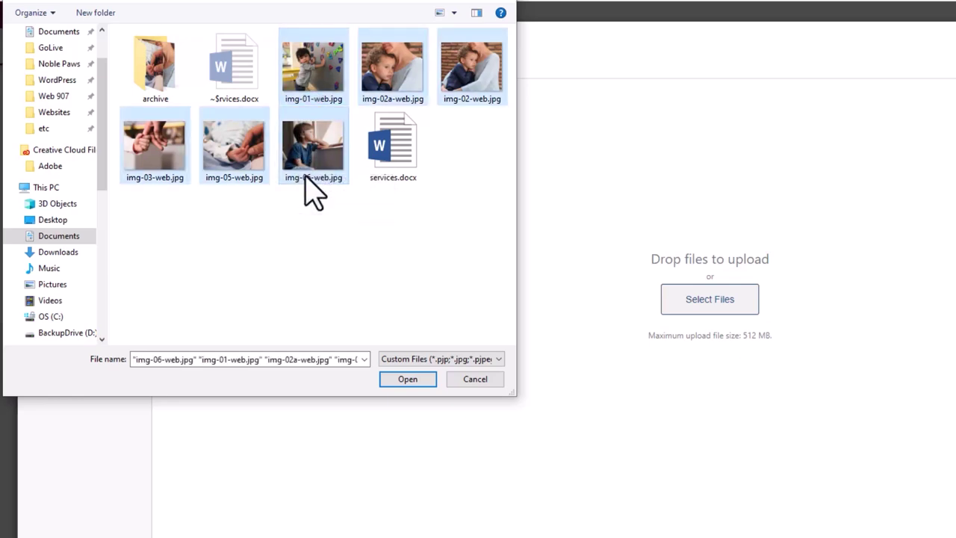
{"action": "left_click", "coordinate": [306, 86]}
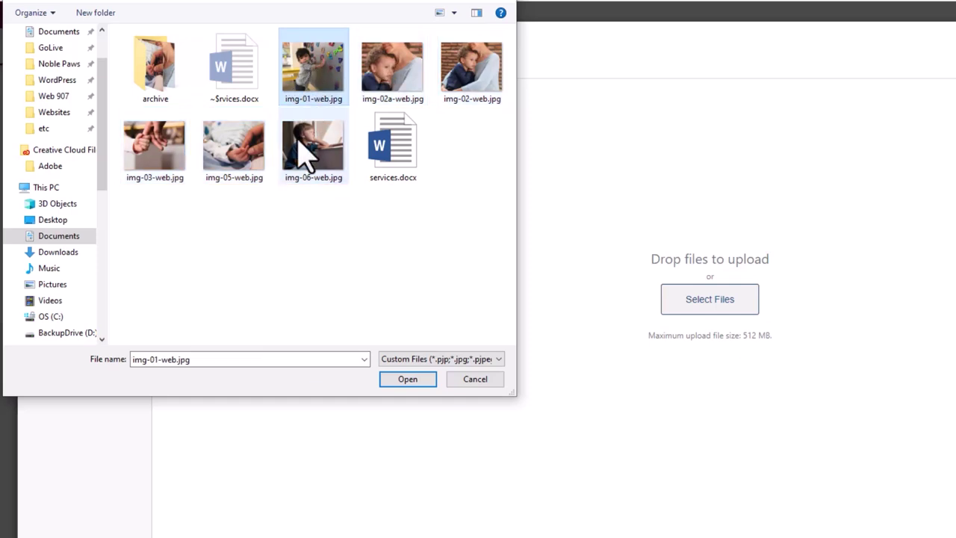
{"action": "left_click", "coordinate": [307, 157], "text": "shift"}
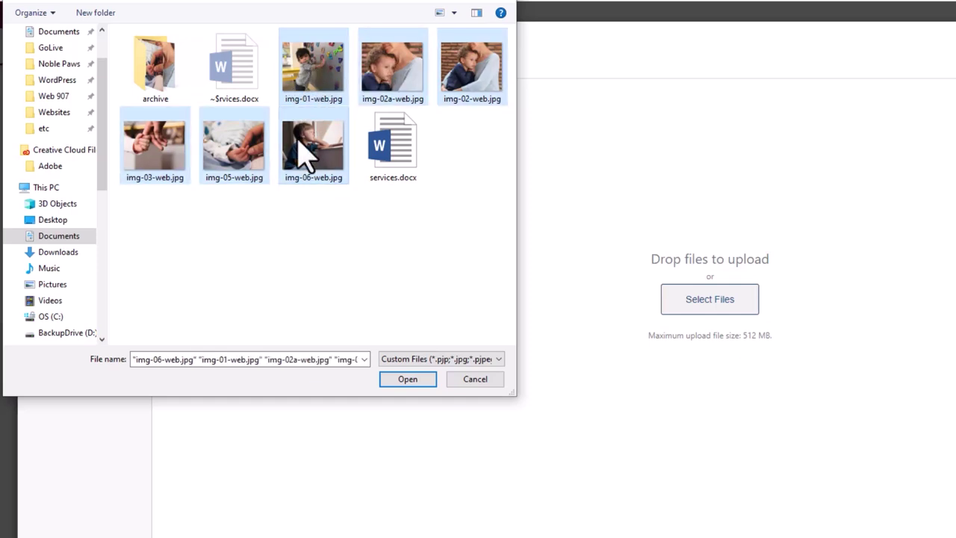
{"action": "left_click", "coordinate": [404, 379]}
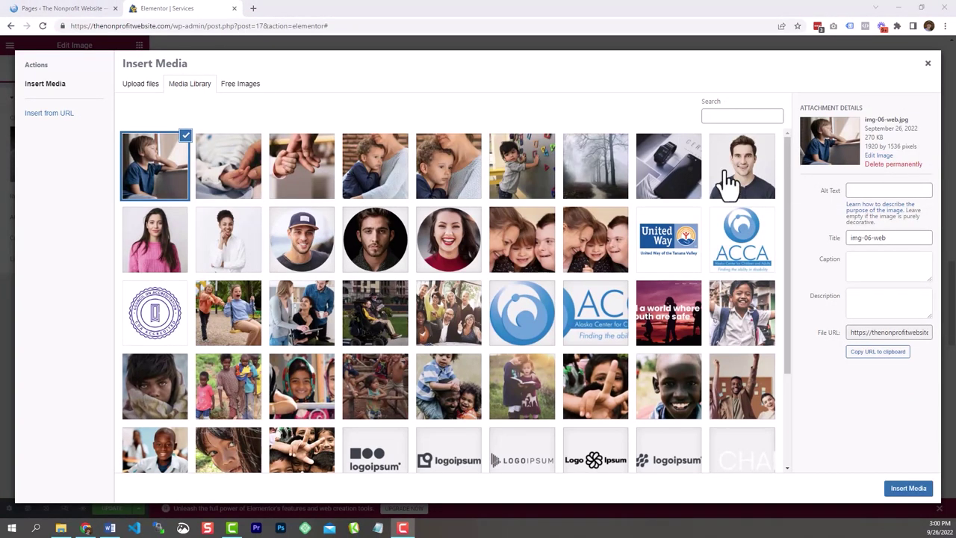
- Place the img-01-web boy-at-fridge photo in the top Graphic Design row
{"action": "left_click", "coordinate": [526, 181]}
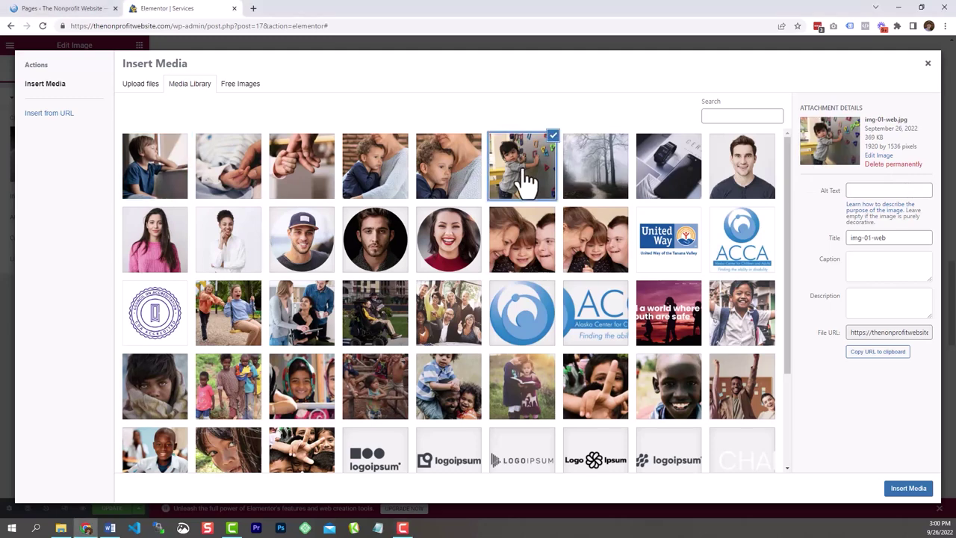
{"action": "left_click", "coordinate": [907, 490]}
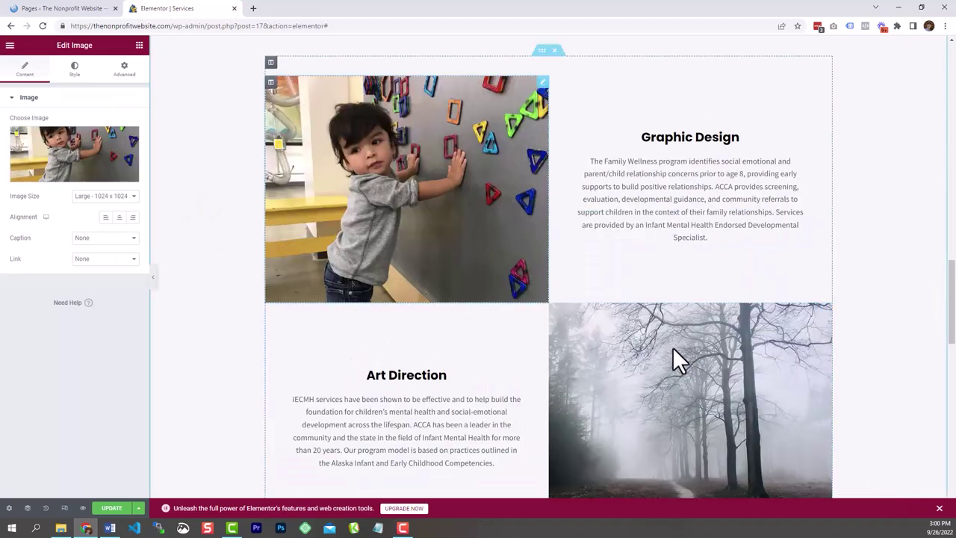
{"action": "scroll", "coordinate": [596, 201], "scroll_direction": "down", "scroll_amount": 3}
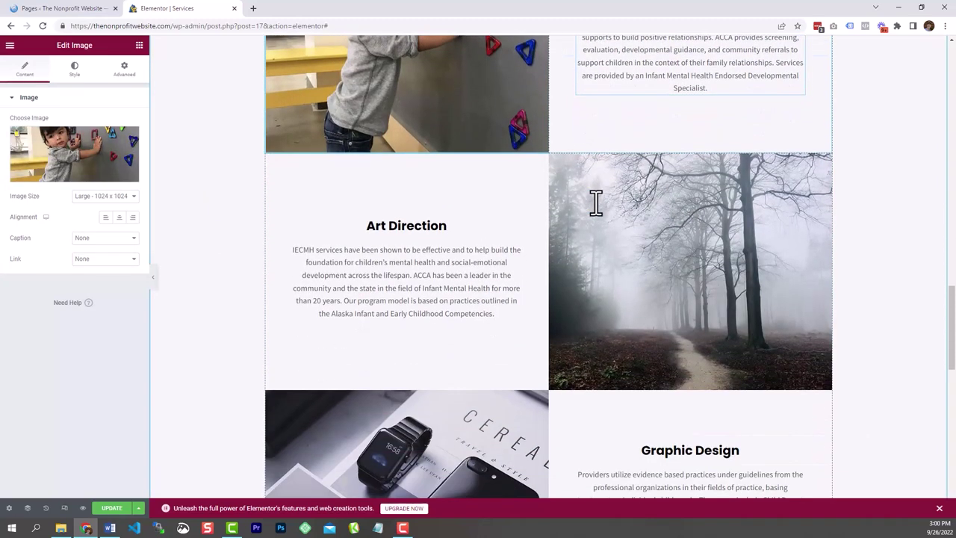
- Replace the Art Direction forest photo with the child-and-adult hands photo
{"action": "left_click", "coordinate": [687, 257]}
{"action": "left_click", "coordinate": [67, 172]}
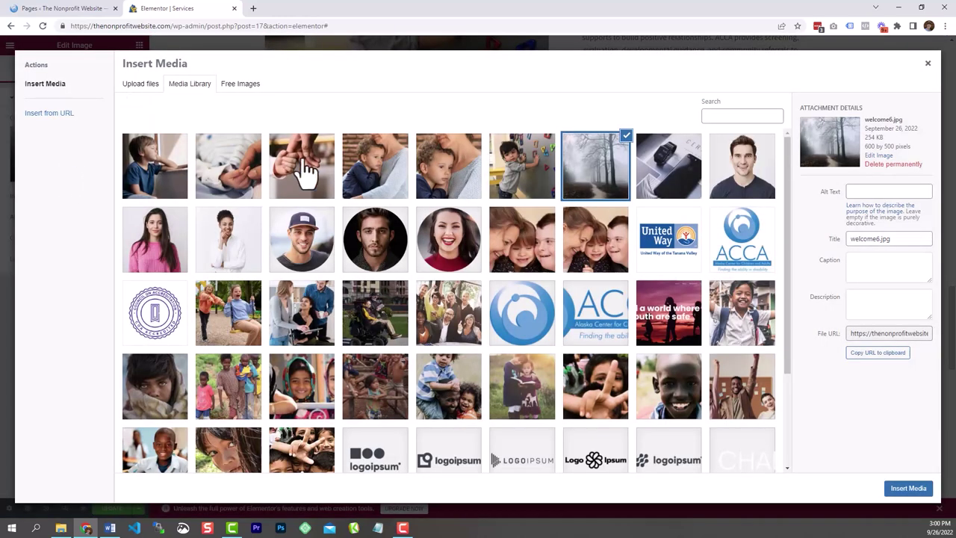
{"action": "left_click", "coordinate": [307, 171]}
{"action": "left_click", "coordinate": [908, 489]}
{"action": "scroll", "coordinate": [404, 286], "scroll_direction": "down", "scroll_amount": 2}
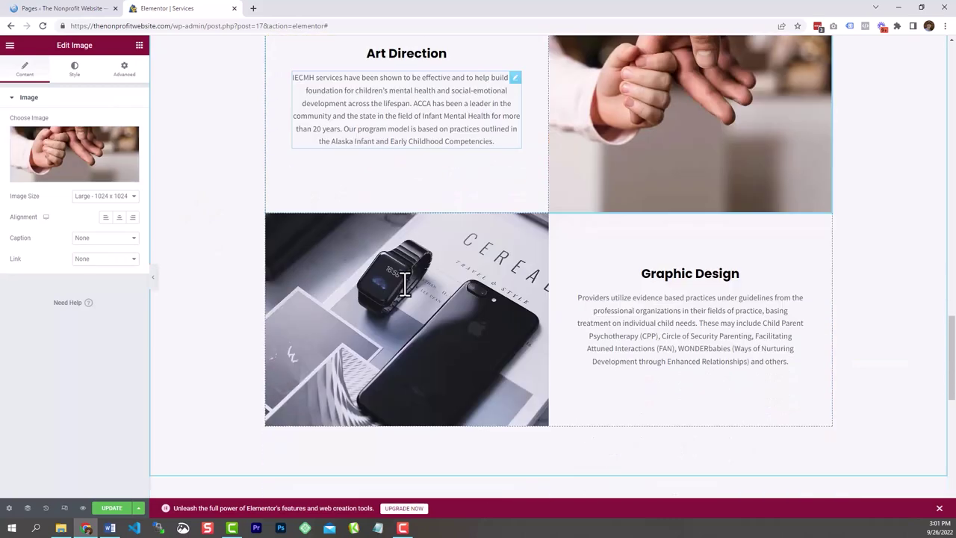
- Pick img-06-web from the media library to replace the watch photo
{"action": "left_click", "coordinate": [430, 269]}
{"action": "left_click", "coordinate": [66, 166]}
{"action": "left_click", "coordinate": [164, 161]}
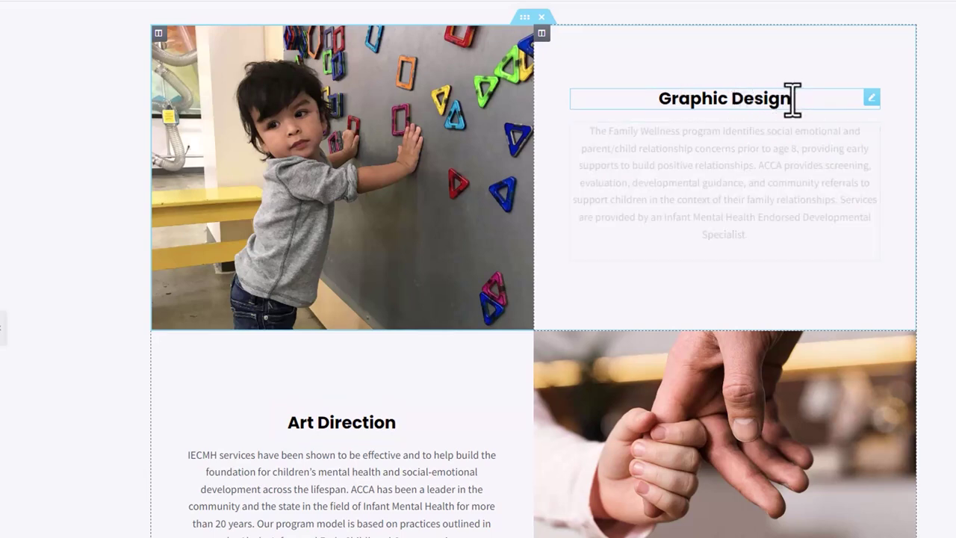
- Rename the first Graphic Design heading to 'Building Mental Health'
{"action": "left_click", "coordinate": [661, 107]}
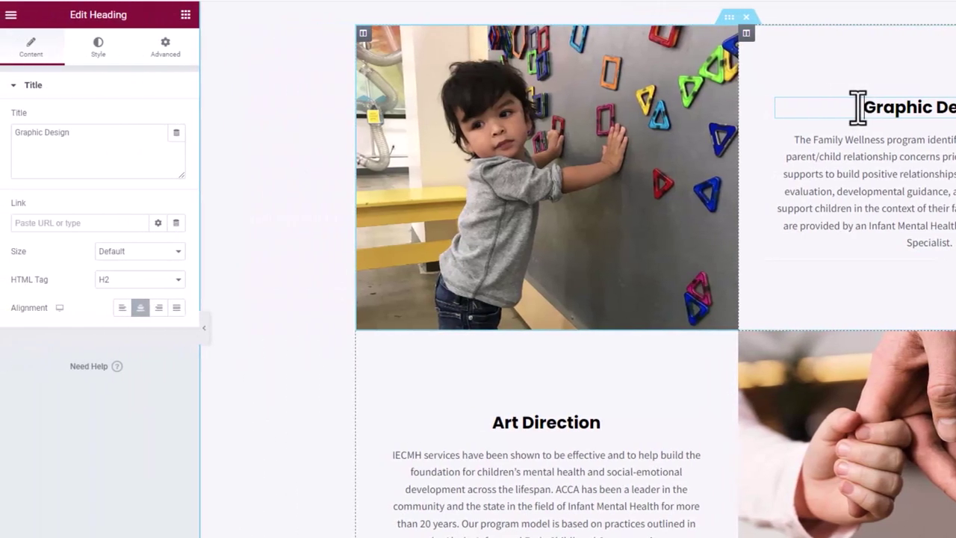
{"action": "left_click_drag", "start_coordinate": [87, 137], "coordinate": [19, 134]}
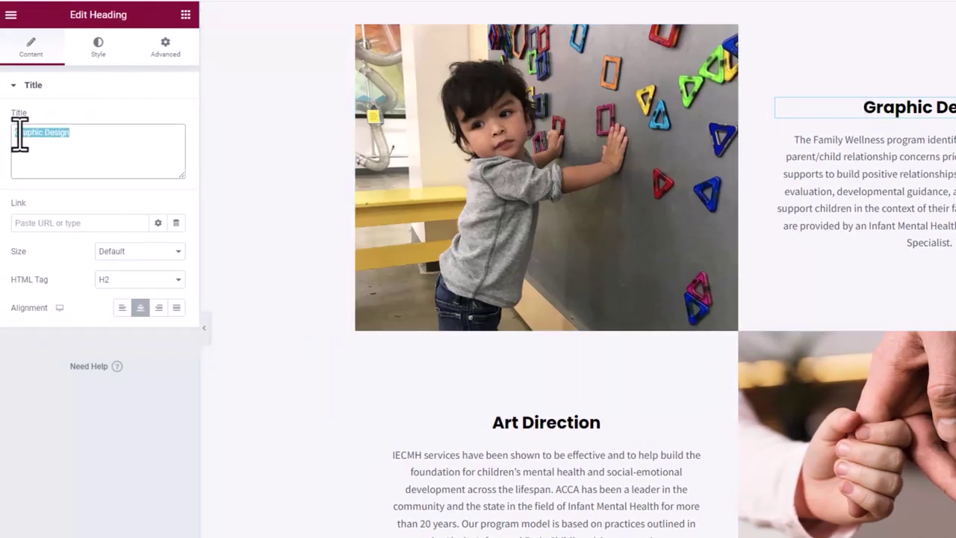
{"action": "type", "text": "Identiy"}
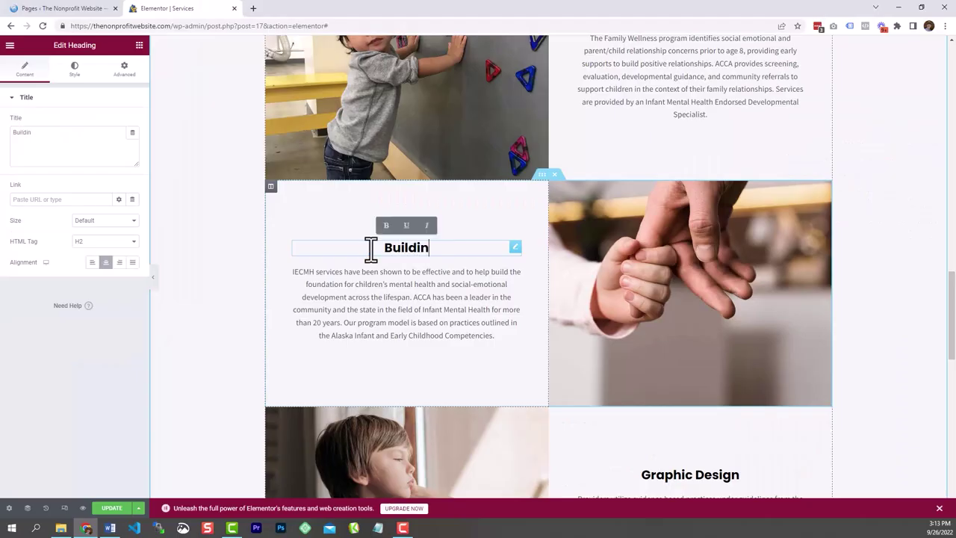
{"action": "type", "text": "g Mental Health"}
{"action": "scroll", "coordinate": [420, 277], "scroll_direction": "down", "scroll_amount": 4}
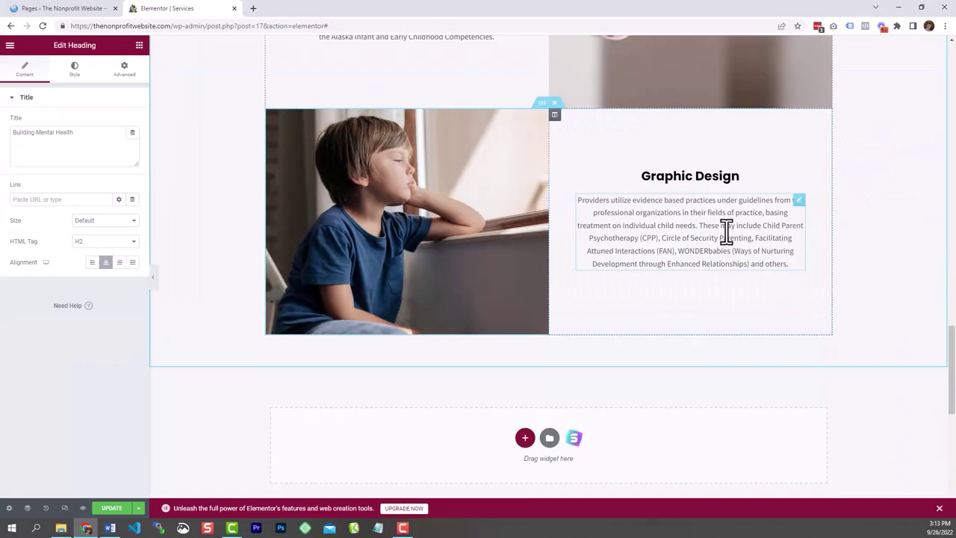
- Rename another Graphic Design heading to 'Evidenced Based Practices'
{"action": "left_click", "coordinate": [730, 182]}
{"action": "left_click_drag", "start_coordinate": [729, 181], "coordinate": [642, 181]}
{"action": "type", "text": "Evidenced Based Practices"}
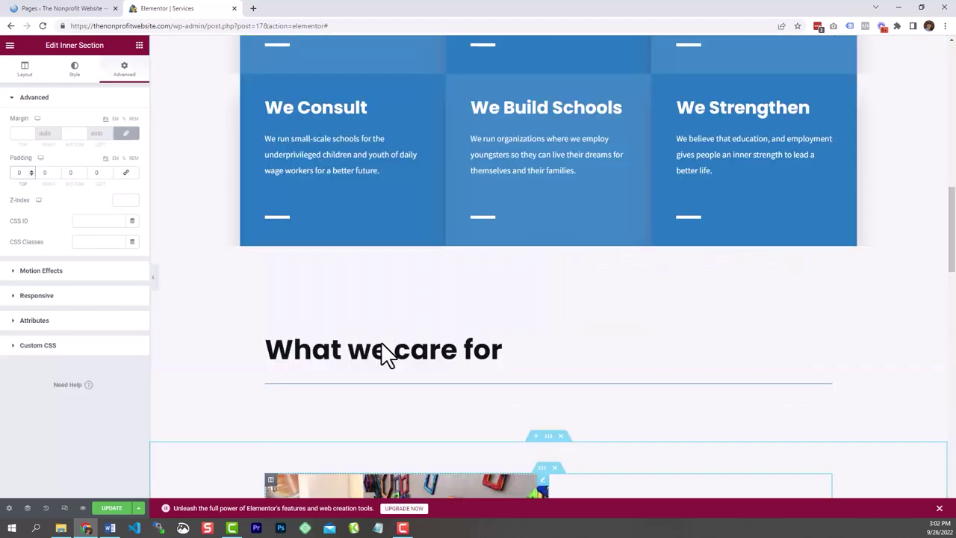
{"action": "scroll", "coordinate": [385, 355], "scroll_direction": "up", "scroll_amount": 2}
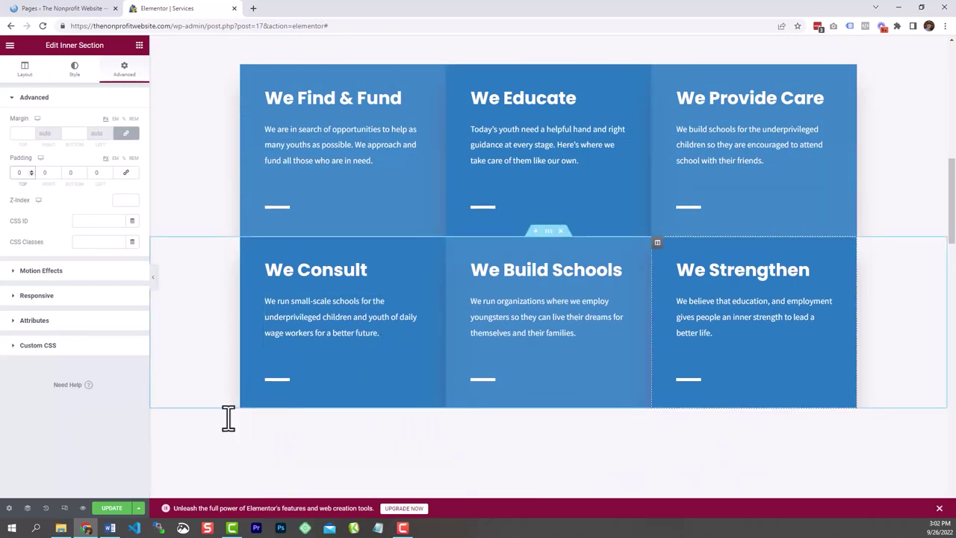
{"action": "left_click", "coordinate": [110, 528]}
- Copy the first bullet line from services.docx and open the We Find & Fund description for editing
{"action": "scroll", "coordinate": [550, 397], "scroll_direction": "down", "scroll_amount": 3}
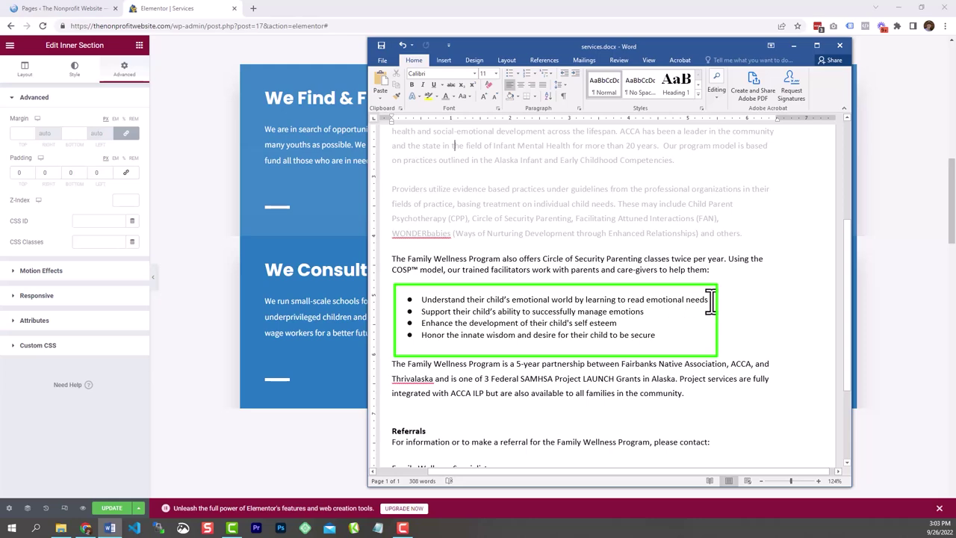
{"action": "mouse_move", "coordinate": [710, 300]}
{"action": "left_mouse_down"}
{"action": "mouse_move", "coordinate": [433, 310]}
{"action": "mouse_move", "coordinate": [421, 284]}
{"action": "mouse_move", "coordinate": [431, 297]}
{"action": "left_mouse_up"}
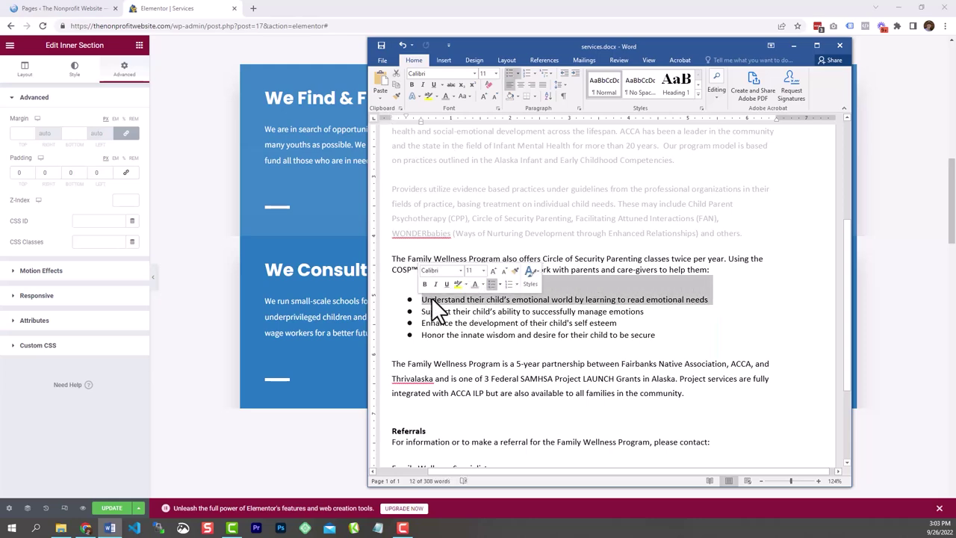
{"action": "right_click", "coordinate": [441, 295]}
{"action": "left_click", "coordinate": [452, 310]}
{"action": "left_click", "coordinate": [301, 128]}
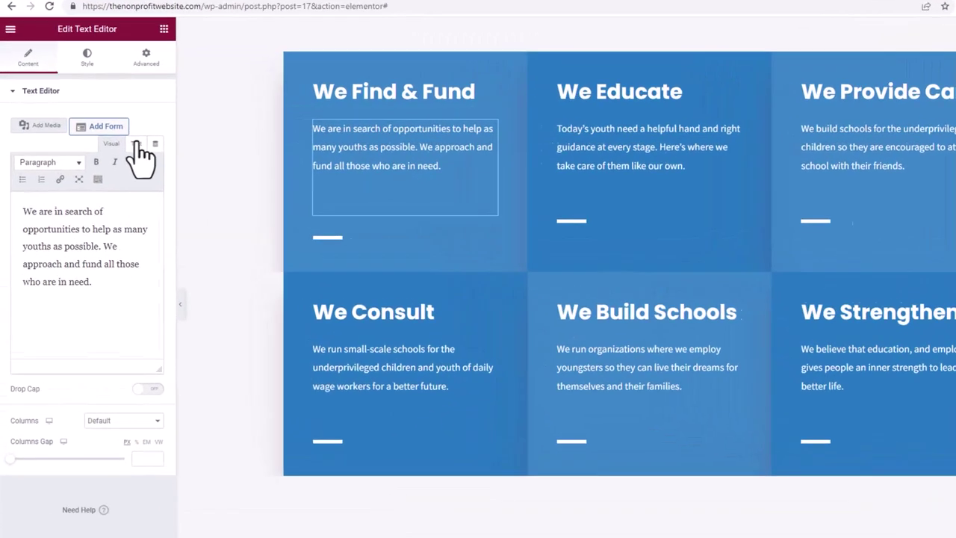
- Replace the We Find & Fund description with the copied emotional-needs bullet in code view
{"action": "left_click", "coordinate": [116, 141]}
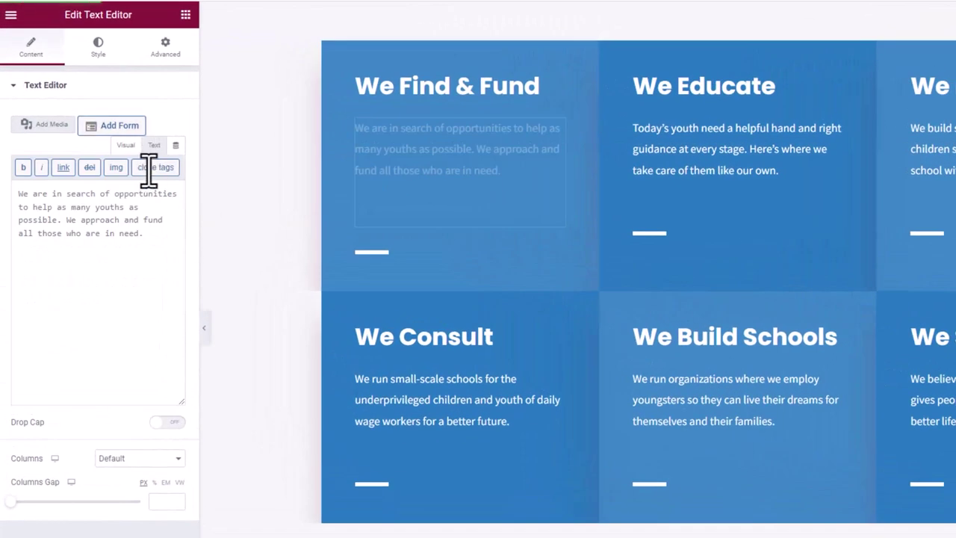
{"action": "left_click", "coordinate": [149, 241]}
{"action": "key", "text": "ctrl+a"}
{"action": "key", "text": "ctrl+v"}
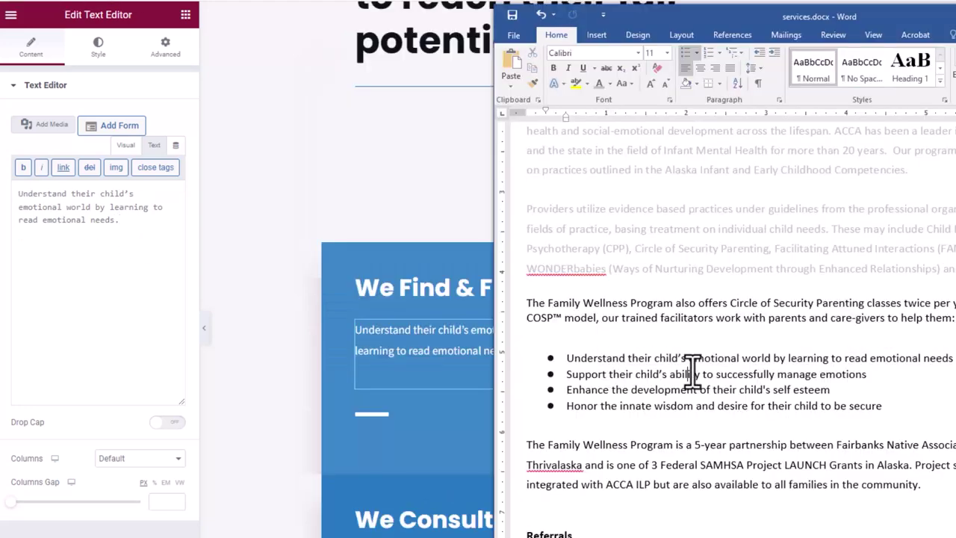
- Replace the We Educate text with the manage-emotions bullet and remove the leftover bullet symbol
{"action": "right_click", "coordinate": [615, 388]}
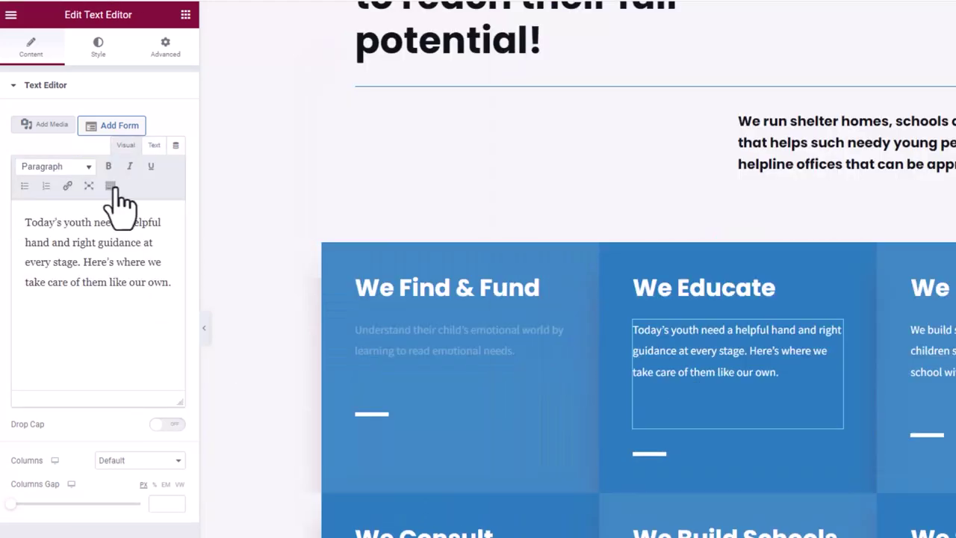
{"action": "left_click", "coordinate": [154, 145]}
{"action": "left_click", "coordinate": [139, 235]}
{"action": "key", "text": "ctrl+a"}
{"action": "key", "text": "ctrl+v"}
{"action": "left_click", "coordinate": [30, 194]}
{"action": "key", "text": "BackSpace"}
{"action": "key", "text": "BackSpace"}
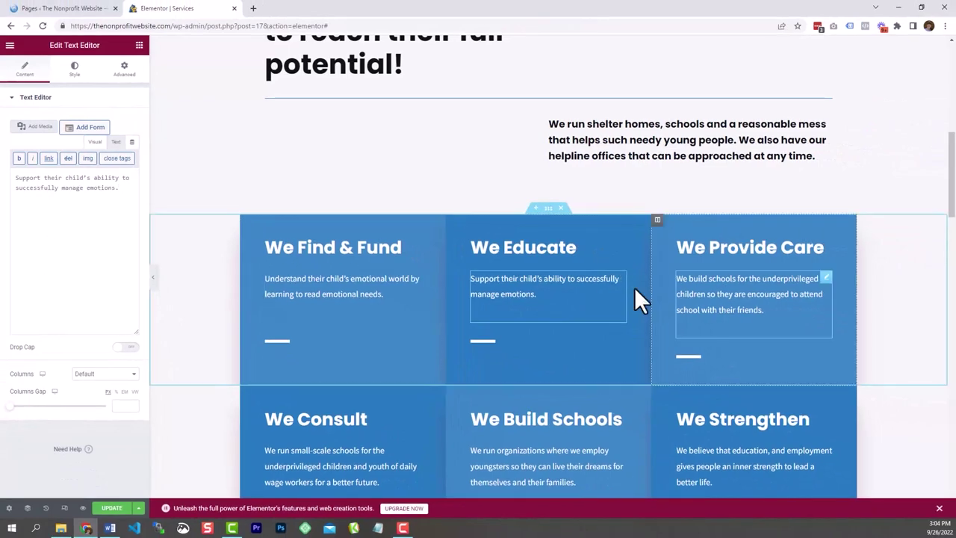
{"action": "scroll", "coordinate": [634, 287], "scroll_direction": "down", "scroll_amount": 1}
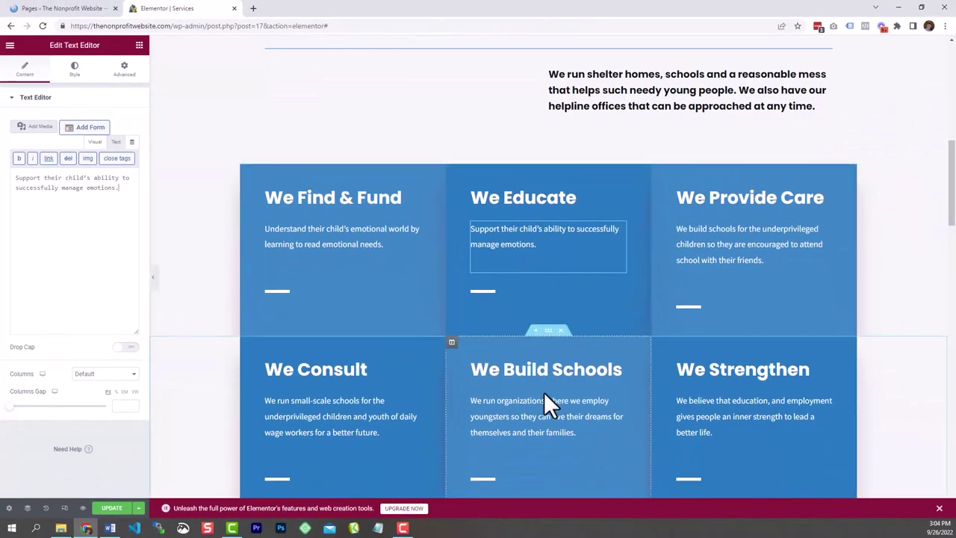
{"action": "scroll", "coordinate": [544, 403], "scroll_direction": "down", "scroll_amount": 2}
{"action": "scroll", "coordinate": [544, 403], "scroll_direction": "up", "scroll_amount": 1}
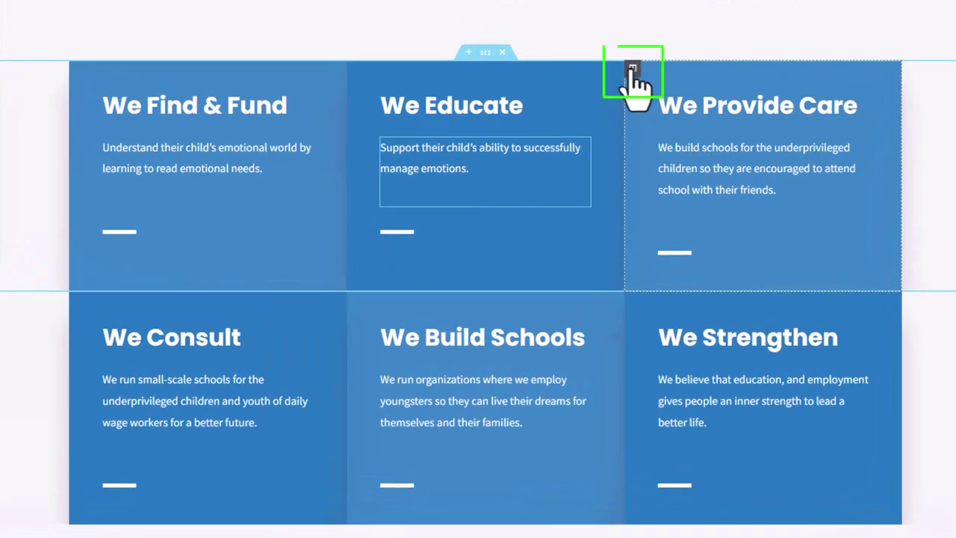
{"action": "right_click", "coordinate": [631, 69]}
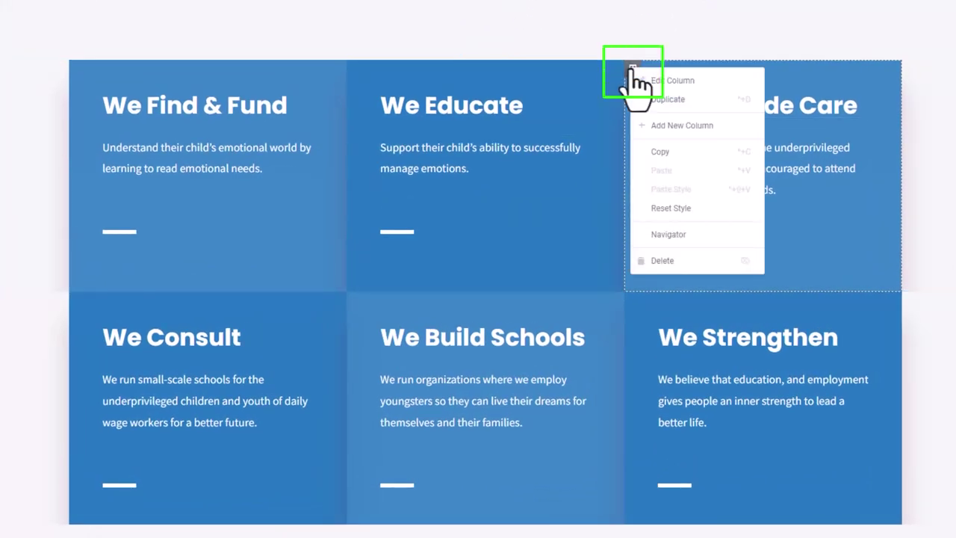
- Delete the We Provide Care column and paste the self-esteem and security bullets into We Consult and We Build Schools
{"action": "left_click", "coordinate": [661, 262]}
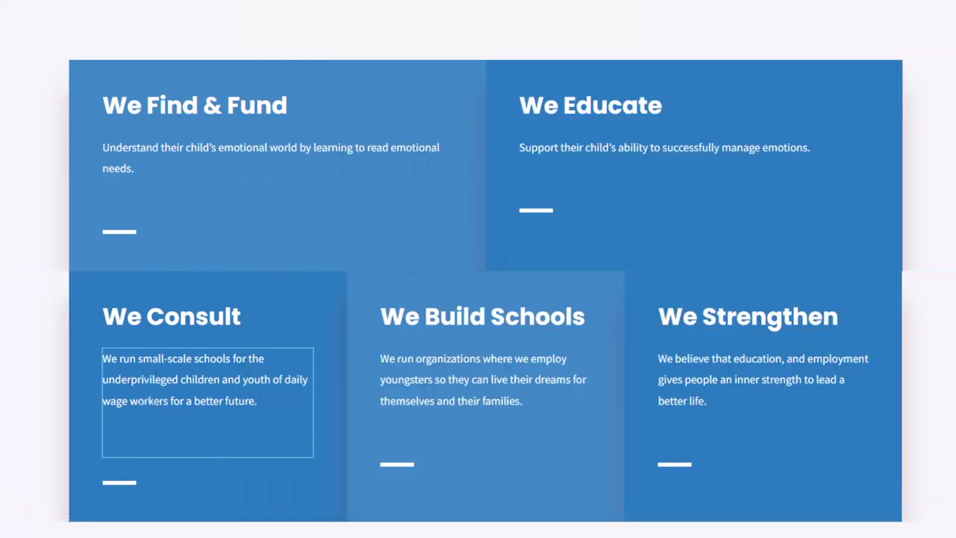
{"action": "key", "text": "ctrl+v"}
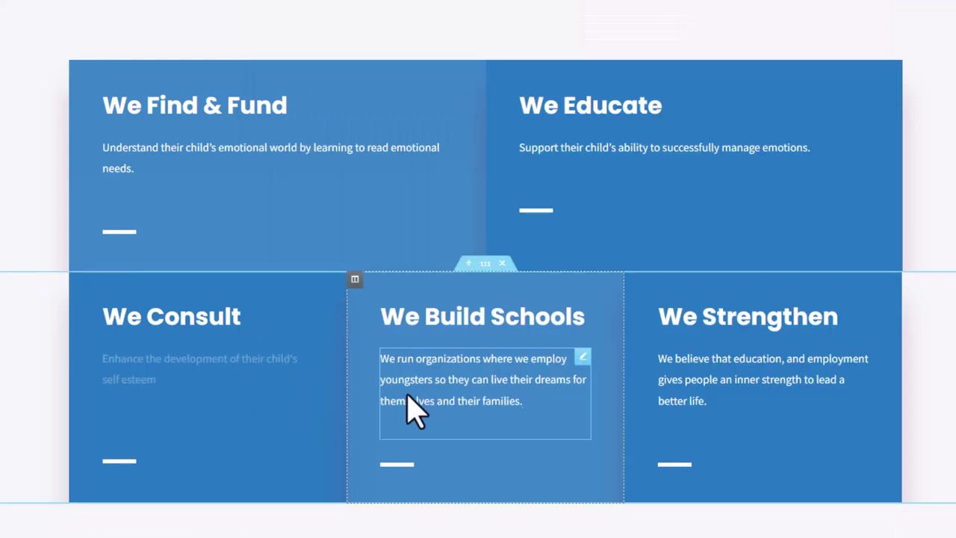
{"action": "key", "text": "ctrl+v"}
- Delete the We Strengthen column and select the Emotional Needs paragraph text
{"action": "right_click", "coordinate": [631, 278]}
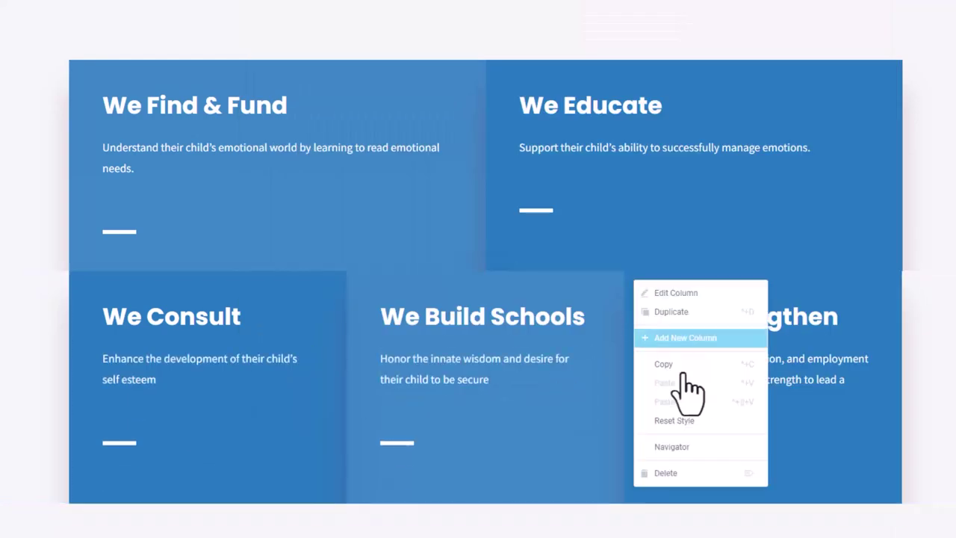
{"action": "left_click", "coordinate": [657, 472]}
{"action": "left_click", "coordinate": [193, 205]}
{"action": "key", "text": "ctrl+a"}
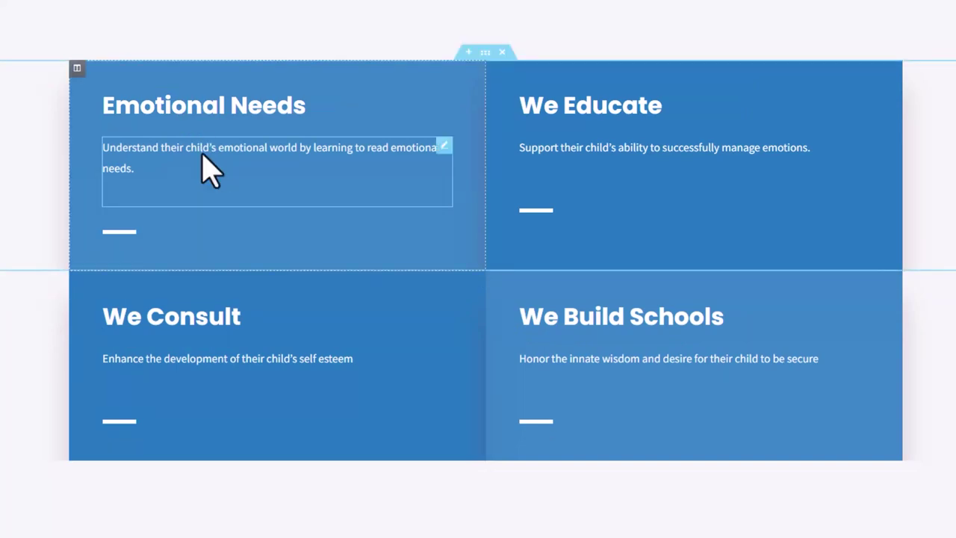
- Increase the Typography size of the Emotional Needs and We Educate paragraphs to a larger font
{"action": "left_click", "coordinate": [213, 174]}
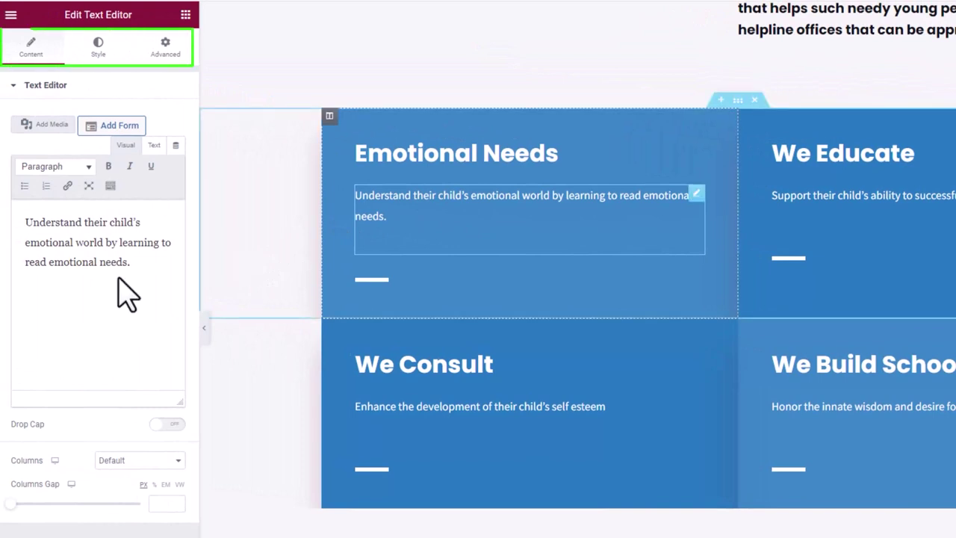
{"action": "left_click", "coordinate": [98, 58]}
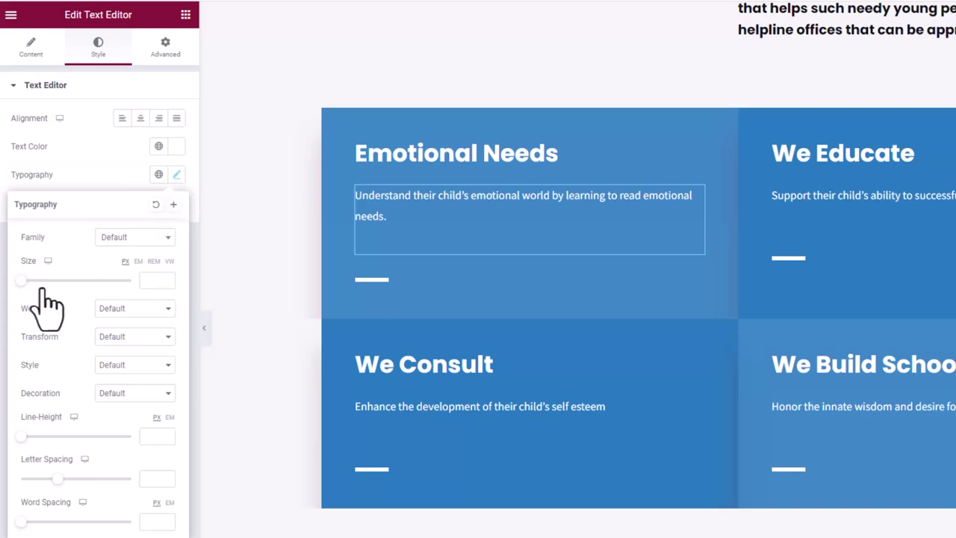
{"action": "mouse_move", "coordinate": [22, 280]}
{"action": "left_mouse_down"}
{"action": "mouse_move", "coordinate": [41, 282]}
{"action": "mouse_move", "coordinate": [31, 286]}
{"action": "left_mouse_up"}
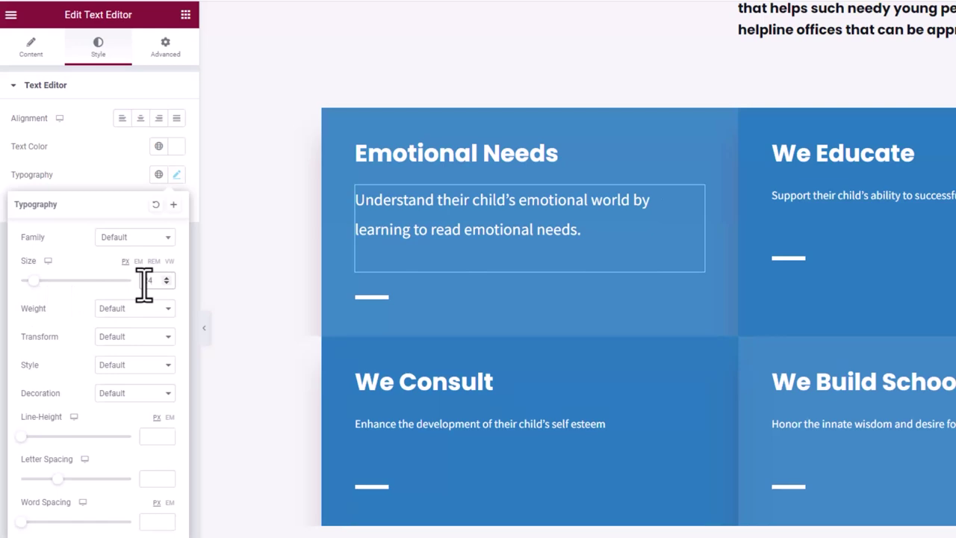
{"action": "left_click", "coordinate": [807, 209]}
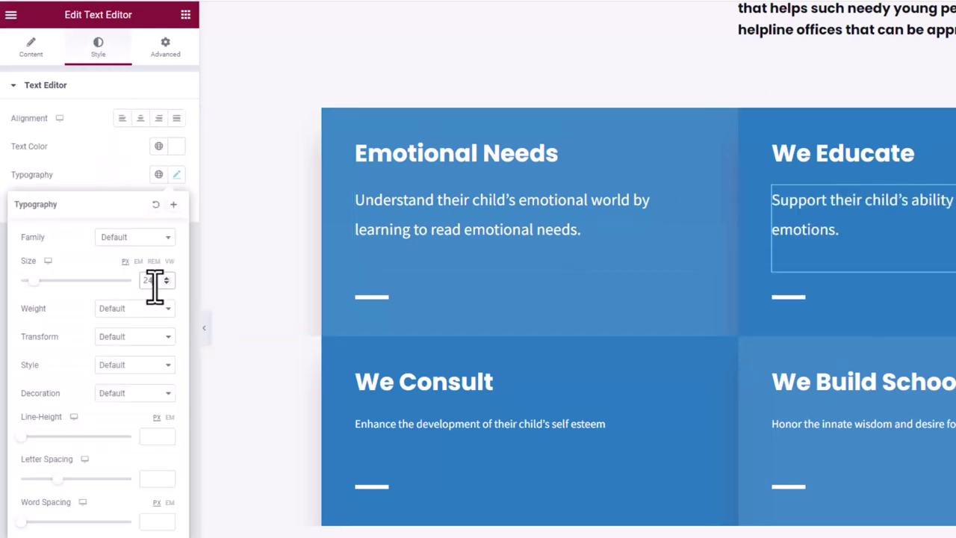
{"action": "left_click", "coordinate": [783, 158]}
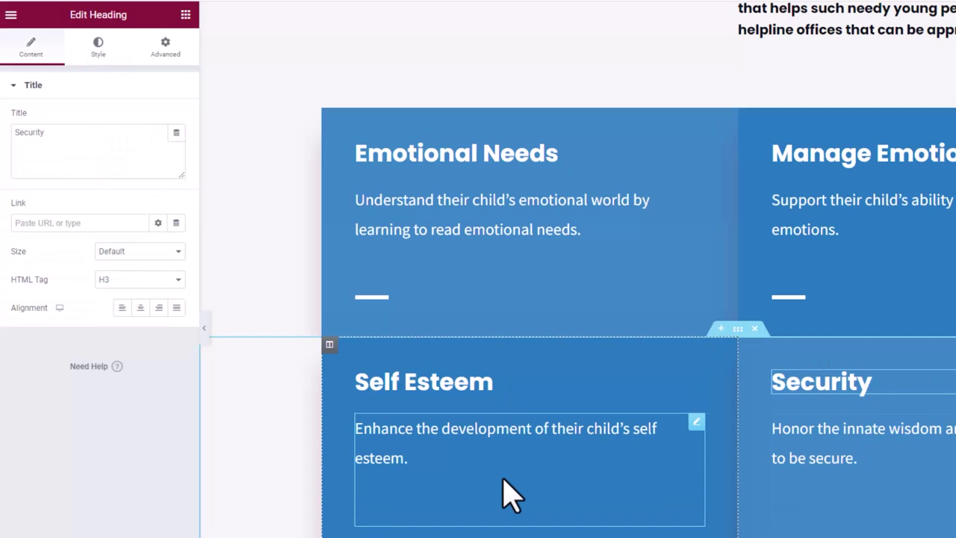
- Return to services.docx and scroll to the Family Wellness Program partnership paragraph
{"action": "key", "text": "alt+Tab"}
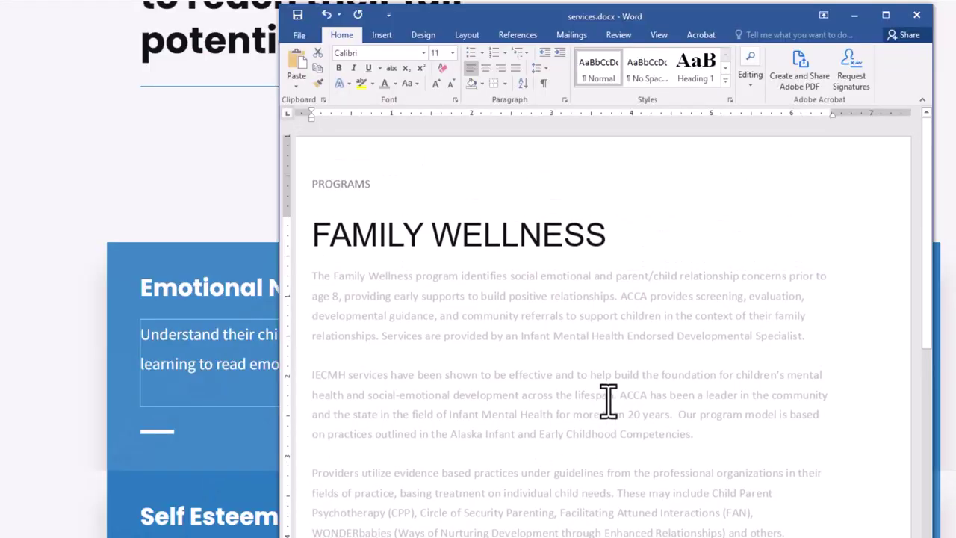
{"action": "scroll", "coordinate": [608, 397], "scroll_direction": "down", "scroll_amount": 6}
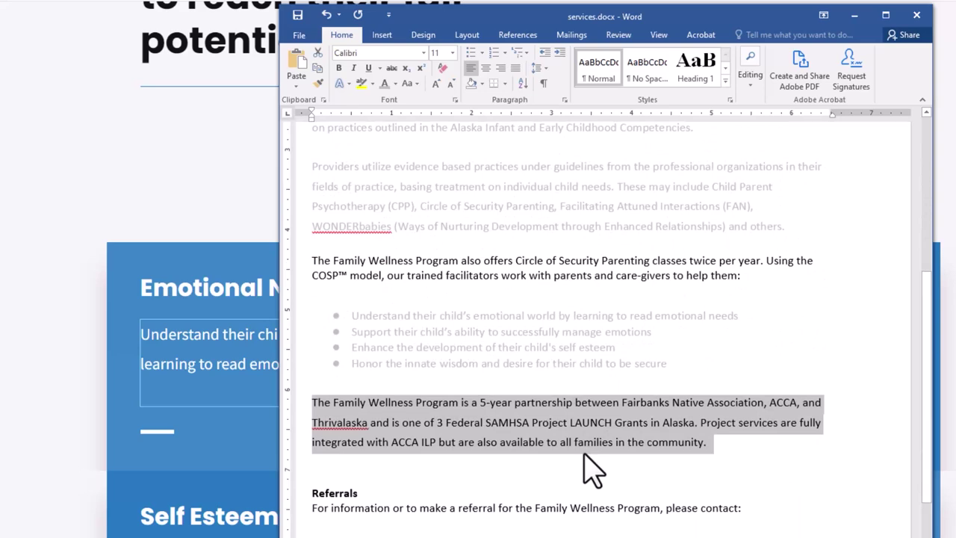
- Replace the intro paragraph text with the pasted Family Wellness Program partnership paragraph
{"action": "left_click", "coordinate": [271, 324]}
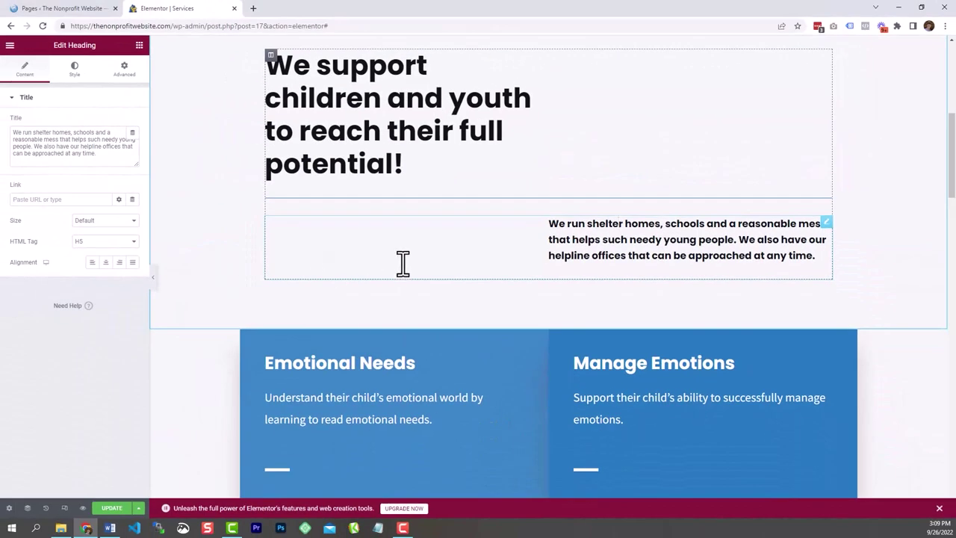
{"action": "scroll", "coordinate": [403, 263], "scroll_direction": "up", "scroll_amount": 1}
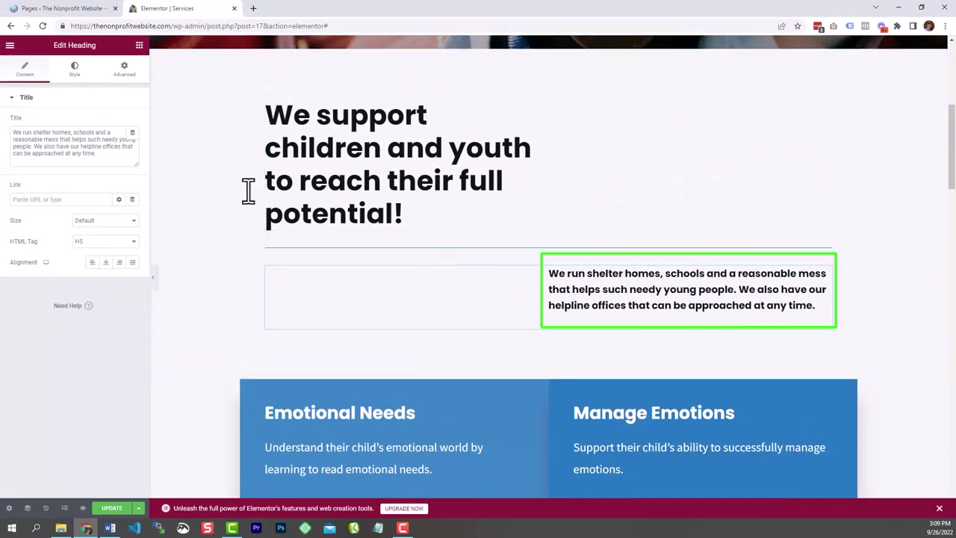
{"action": "left_click_drag", "start_coordinate": [97, 154], "coordinate": [4, 135]}
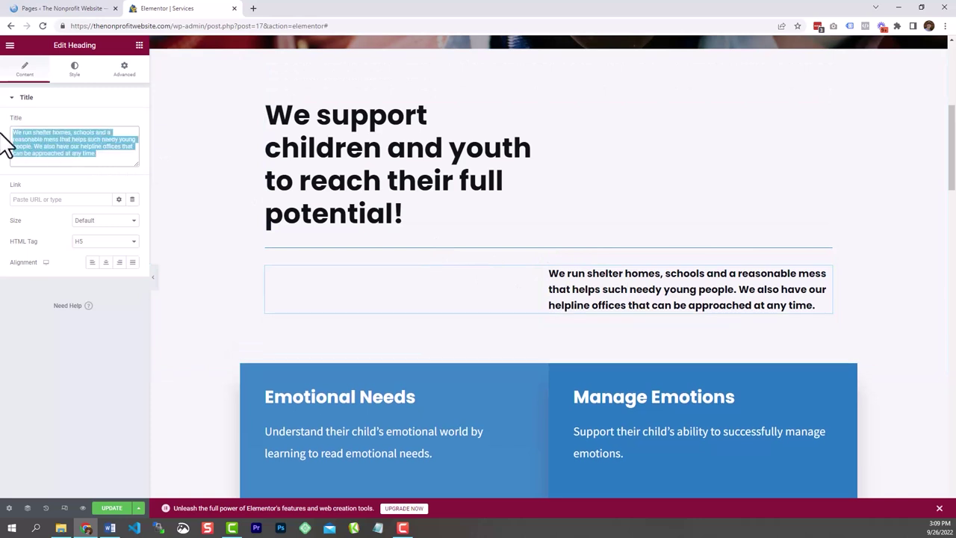
{"action": "type", "text": "The Family Wellness Program is a 5-year partnership between Fairbanks Native Association, ACCA, and Thrivalaska and is one of 3 Federal SAMHSA Project LAUNCH Grants in Alaska. Project services are fully integrated with ACCA ILP but are also available to all families in the community."}
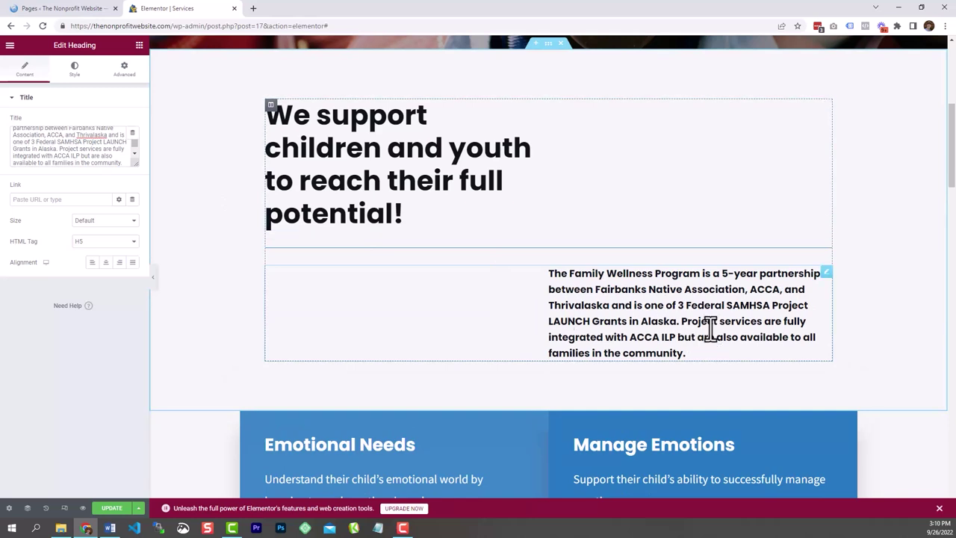
- Set the paragraph's Advanced left padding from 50 to 0
{"action": "triple_click", "coordinate": [628, 308]}
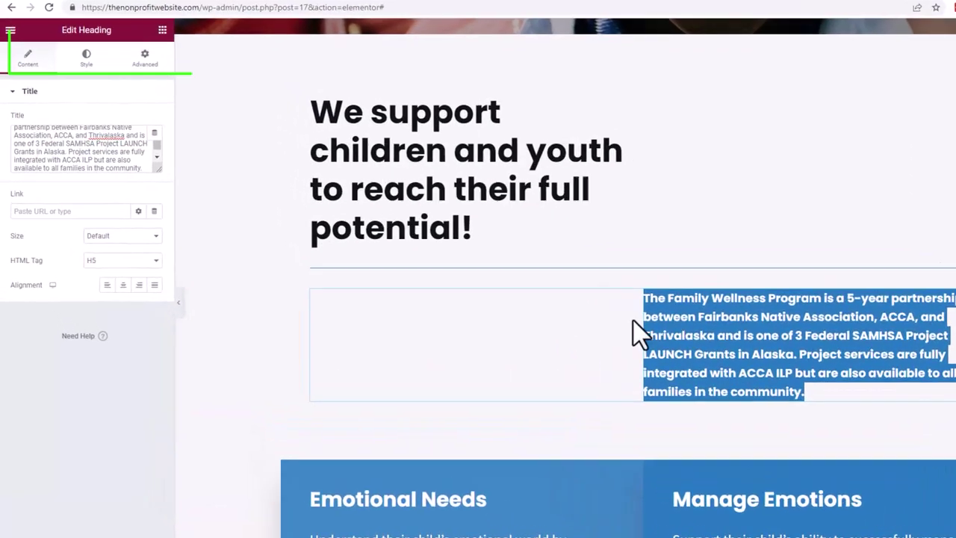
{"action": "left_click", "coordinate": [166, 60]}
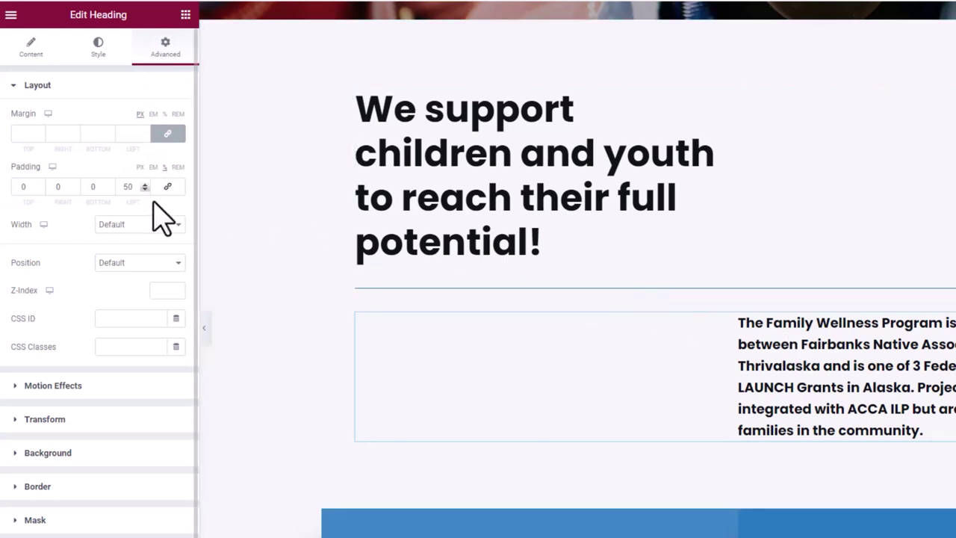
{"action": "double_click", "coordinate": [130, 187]}
{"action": "type", "text": "0"}
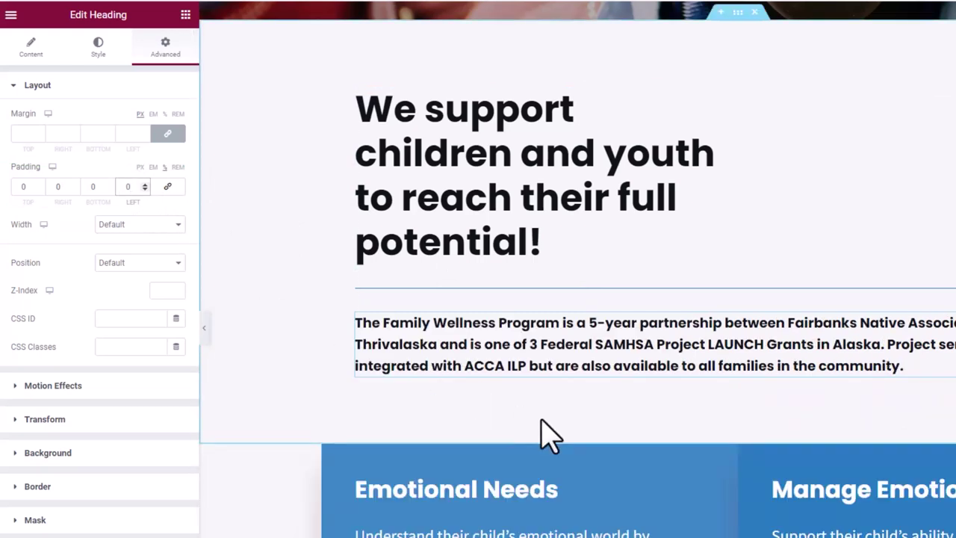
{"action": "scroll", "coordinate": [523, 363], "scroll_direction": "up", "scroll_amount": 3}
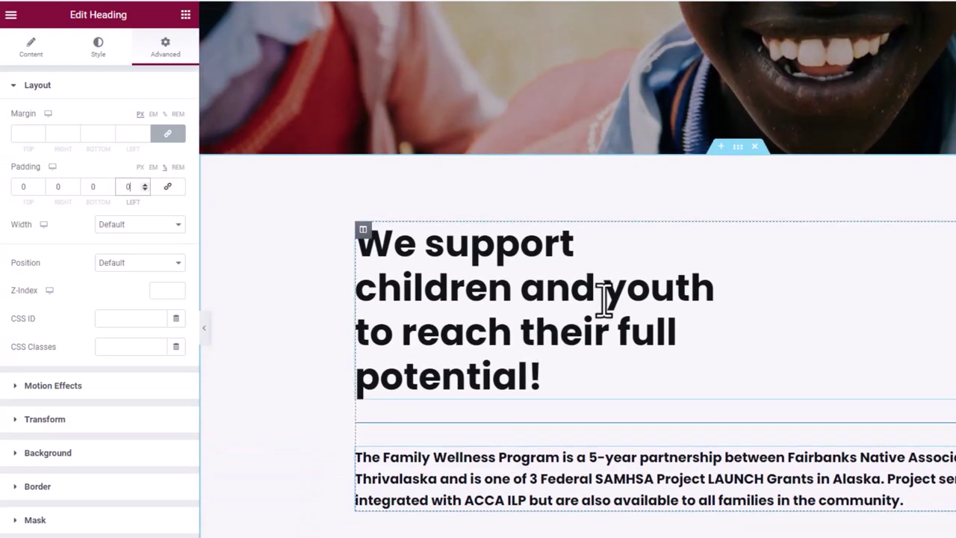
- Select the FAMILY WELLNESS heading in services.docx and the page's main heading text
{"action": "key", "text": "alt+Tab"}
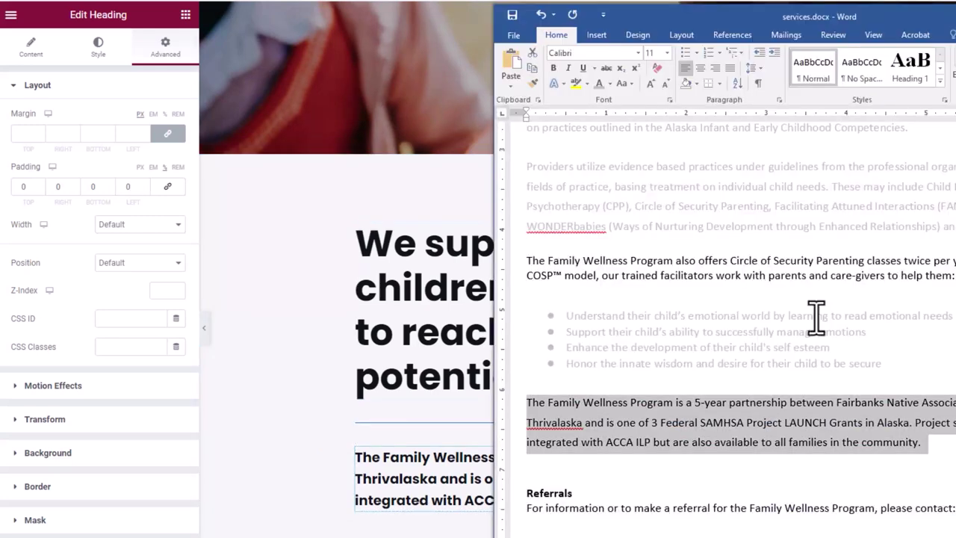
{"action": "scroll", "coordinate": [815, 317], "scroll_direction": "up", "scroll_amount": 10}
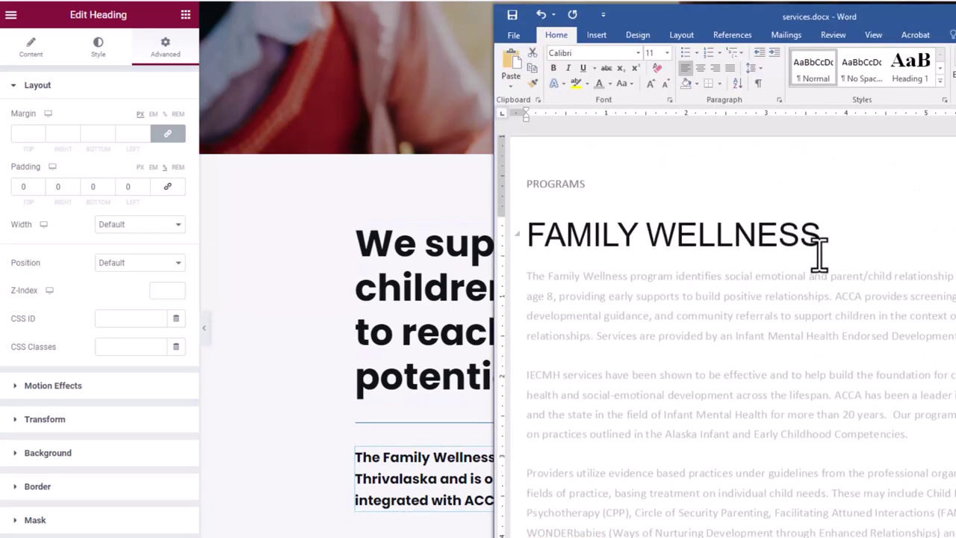
{"action": "left_click_drag", "start_coordinate": [821, 235], "coordinate": [531, 239]}
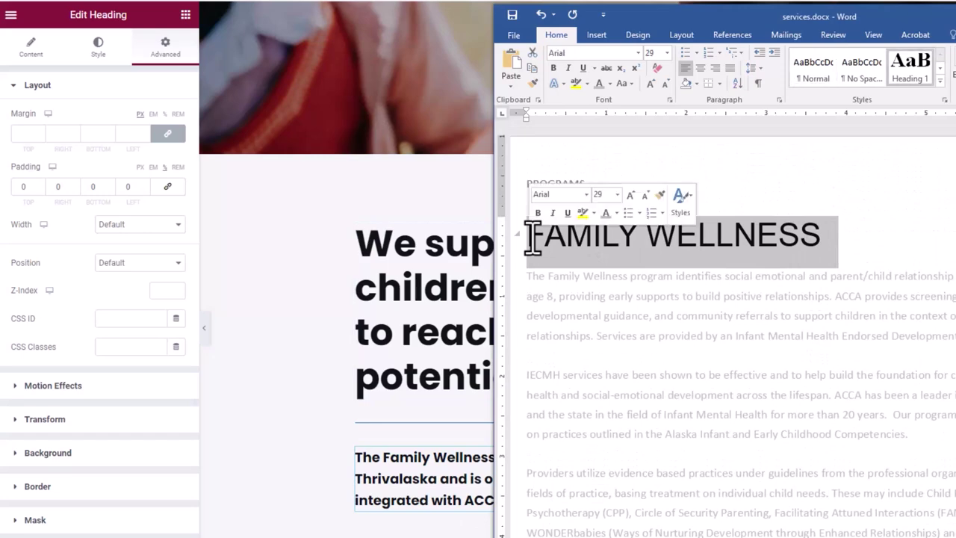
{"action": "left_click", "coordinate": [399, 275]}
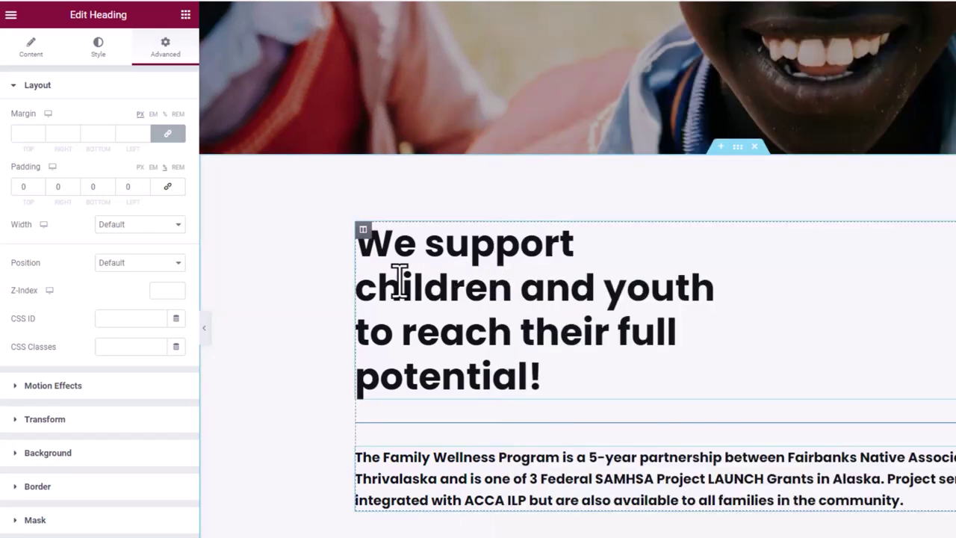
{"action": "left_click_drag", "start_coordinate": [545, 373], "coordinate": [356, 267]}
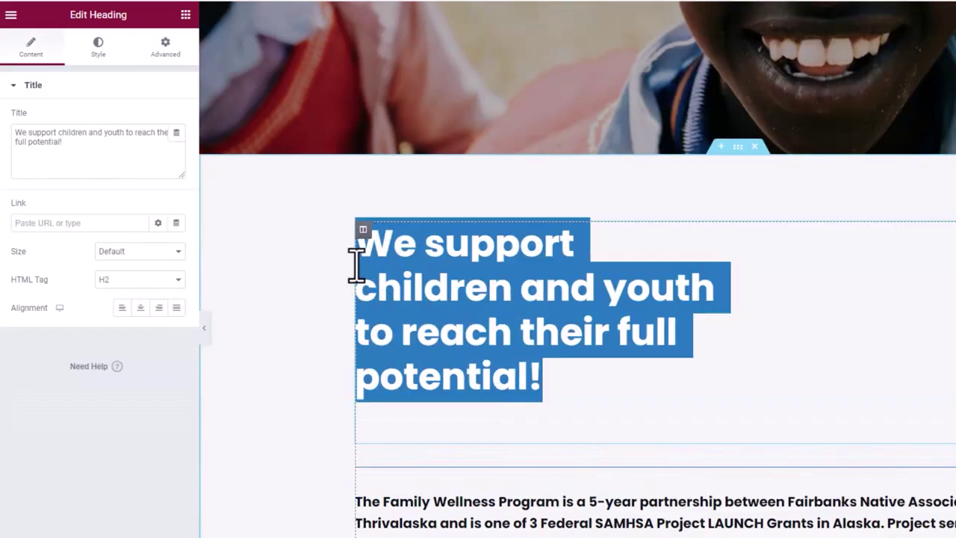
- Retype the main heading as 'FAMILY WELLNESS'
{"action": "type", "text": "FAMILY WELLNESS"}
{"action": "scroll", "coordinate": [612, 448], "scroll_direction": "down", "scroll_amount": 10}
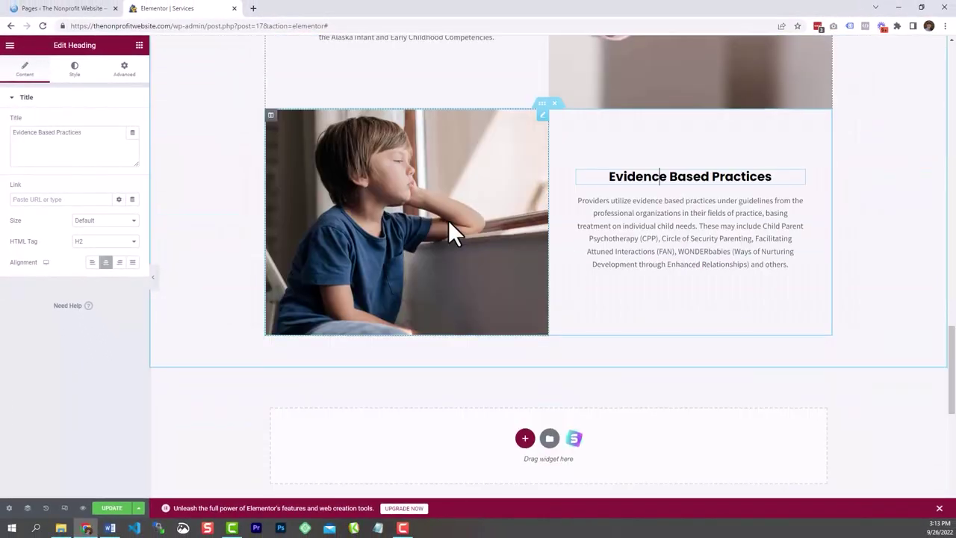
{"action": "scroll", "coordinate": [448, 220], "scroll_direction": "up", "scroll_amount": 5}
{"action": "scroll", "coordinate": [449, 220], "scroll_direction": "up", "scroll_amount": 3}
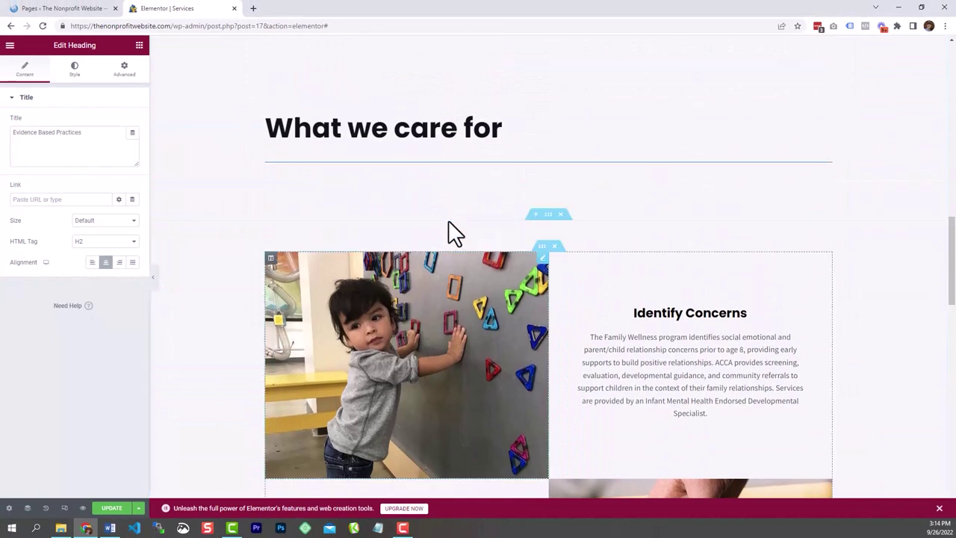
{"action": "scroll", "coordinate": [455, 233], "scroll_direction": "up", "scroll_amount": 1}
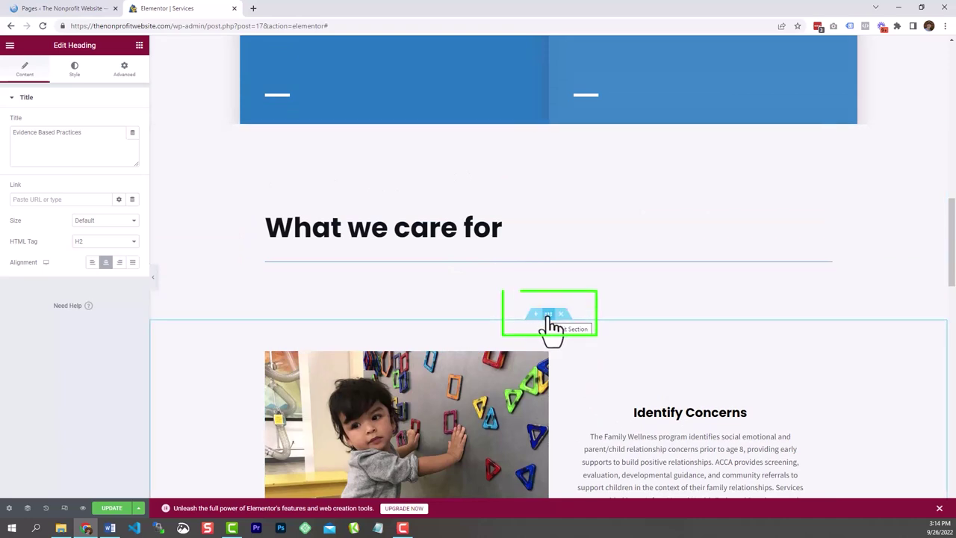
- Move the Identify Concerns image-and-text section above the blue service cards grid
{"action": "left_click_drag", "start_coordinate": [549, 317], "coordinate": [532, 139]}
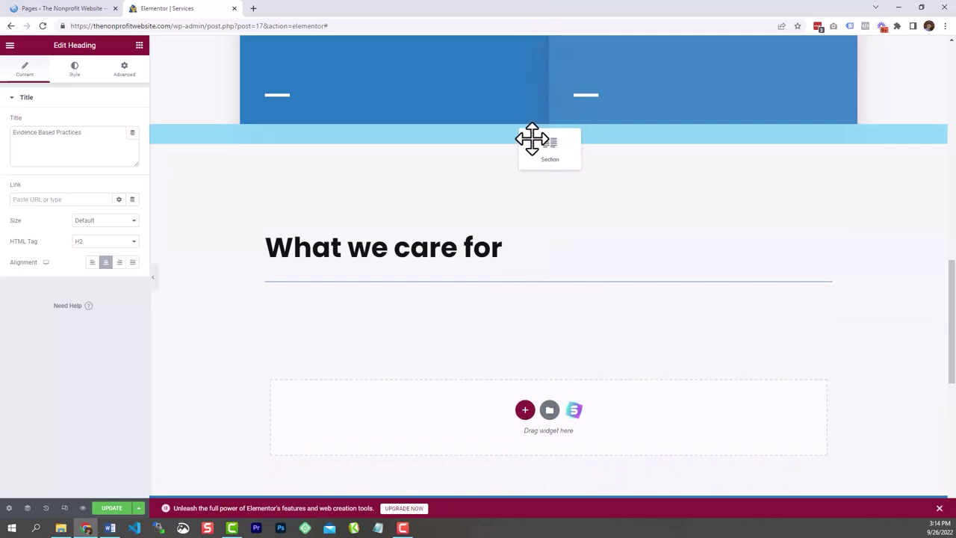
{"action": "left_click_drag", "start_coordinate": [532, 138], "coordinate": [531, 139]}
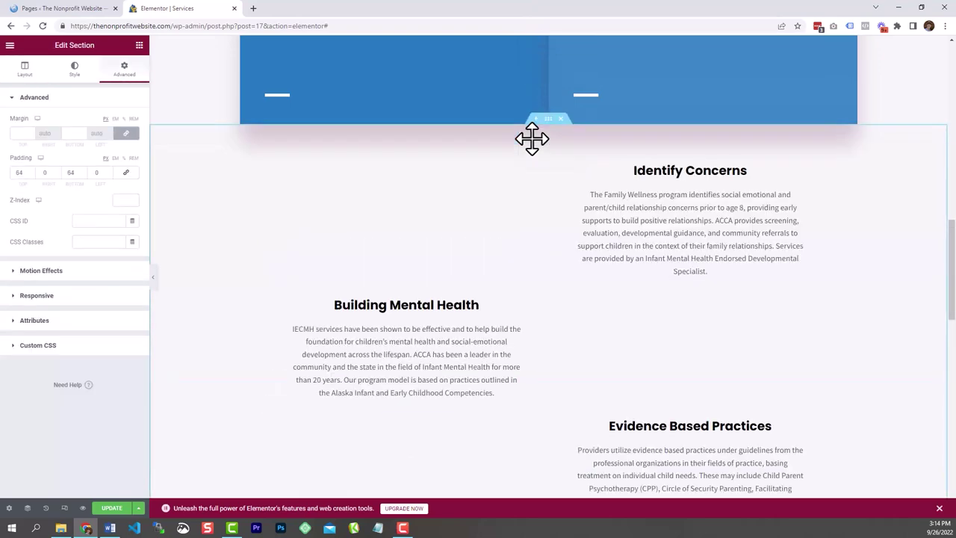
{"action": "scroll", "coordinate": [527, 256], "scroll_direction": "up", "scroll_amount": 2}
{"action": "scroll", "coordinate": [523, 254], "scroll_direction": "up", "scroll_amount": 2}
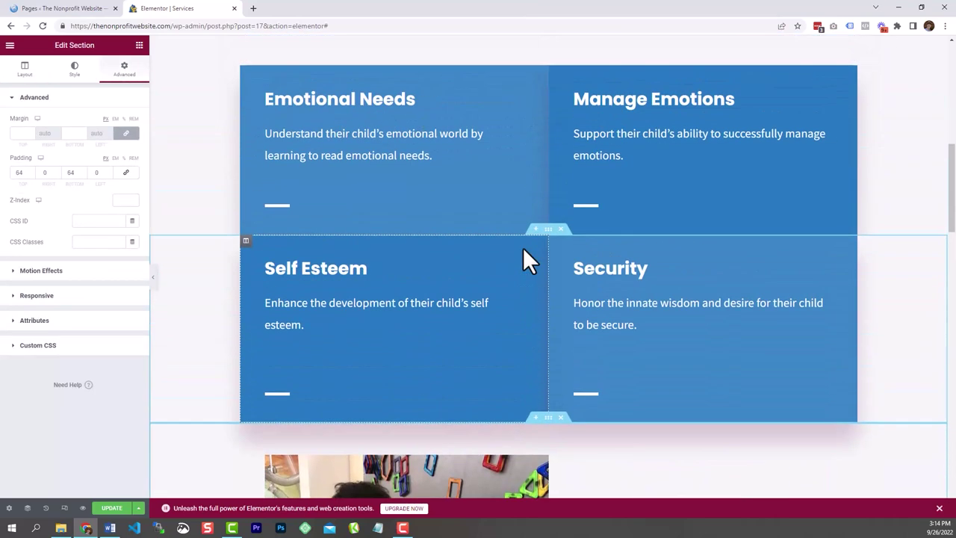
{"action": "left_click_drag", "start_coordinate": [549, 420], "coordinate": [519, 86]}
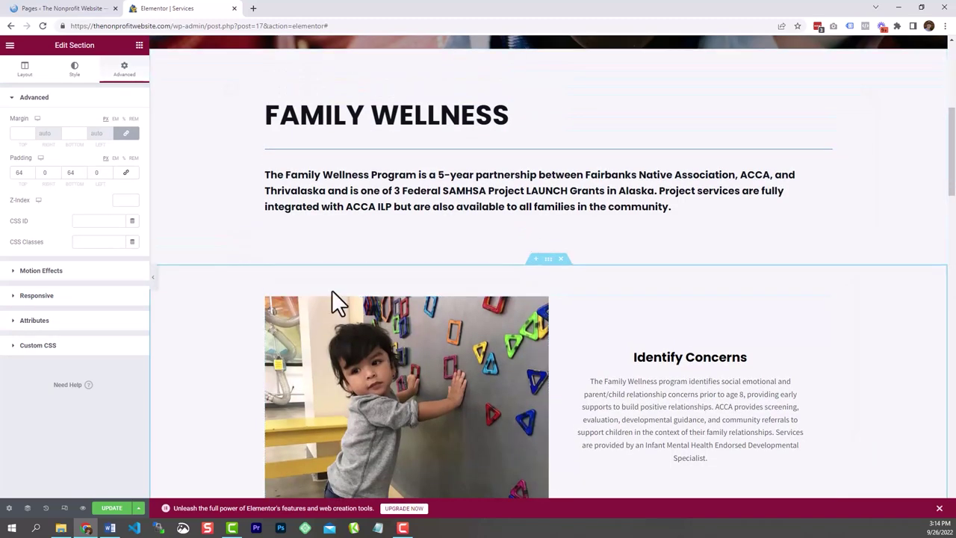
{"action": "scroll", "coordinate": [437, 304], "scroll_direction": "down", "scroll_amount": 4}
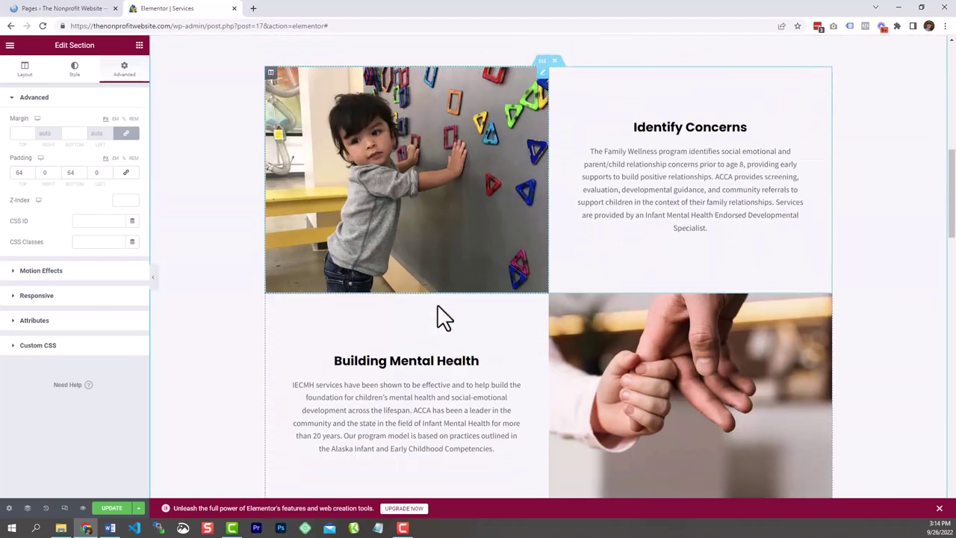
{"action": "scroll", "coordinate": [437, 314], "scroll_direction": "down", "scroll_amount": 9}
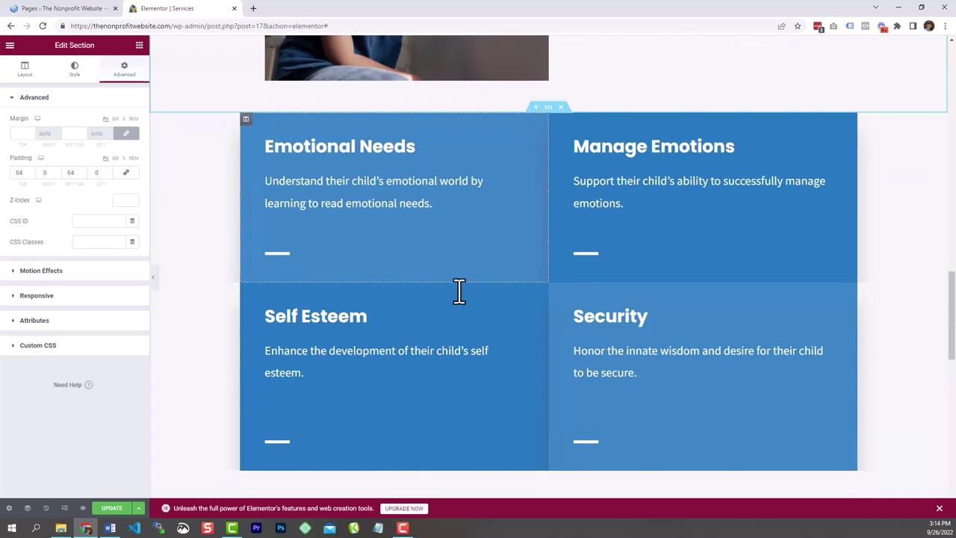
- Select the Circle of Security Parenting classes paragraph in services.docx
{"action": "key", "text": "alt+Tab"}
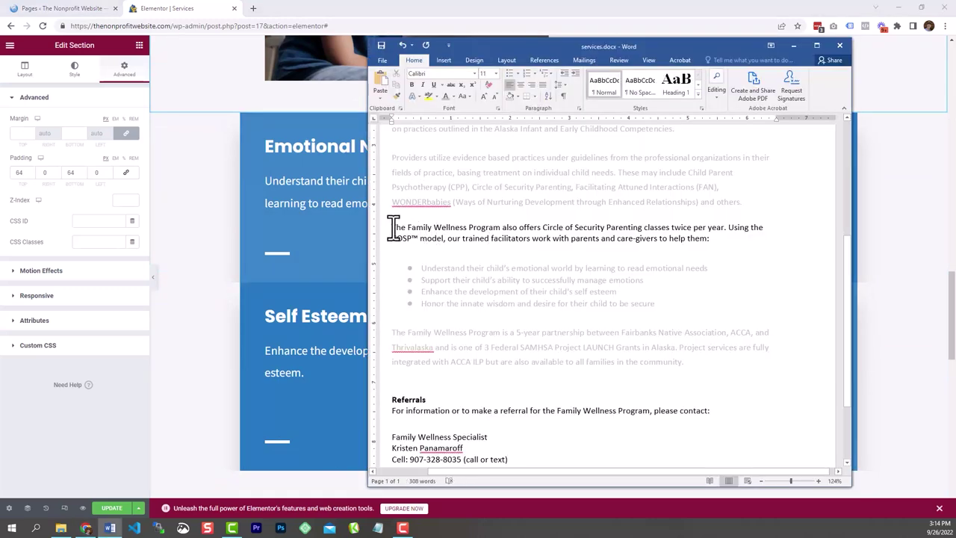
{"action": "left_click_drag", "start_coordinate": [392, 227], "coordinate": [724, 239]}
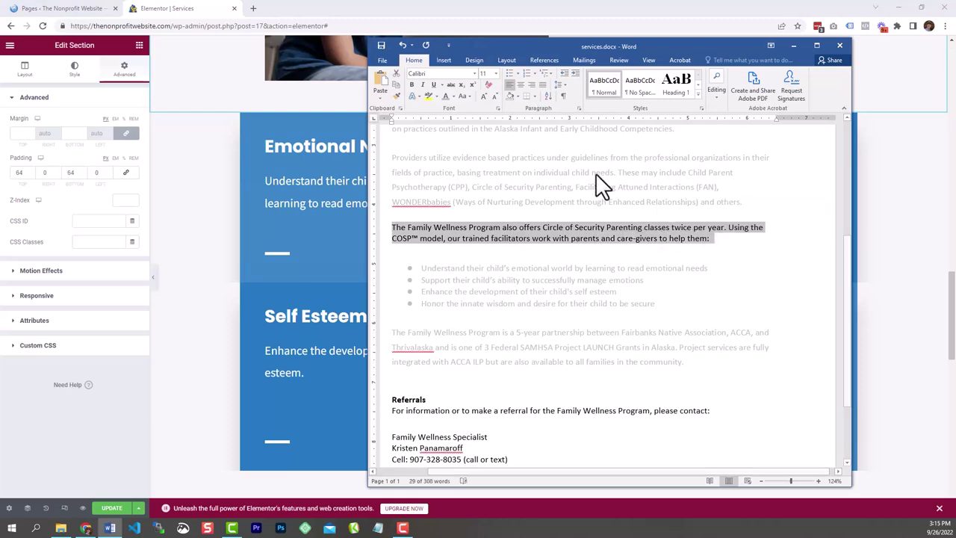
{"action": "left_click", "coordinate": [317, 233]}
{"action": "scroll", "coordinate": [604, 395], "scroll_direction": "up", "scroll_amount": 6}
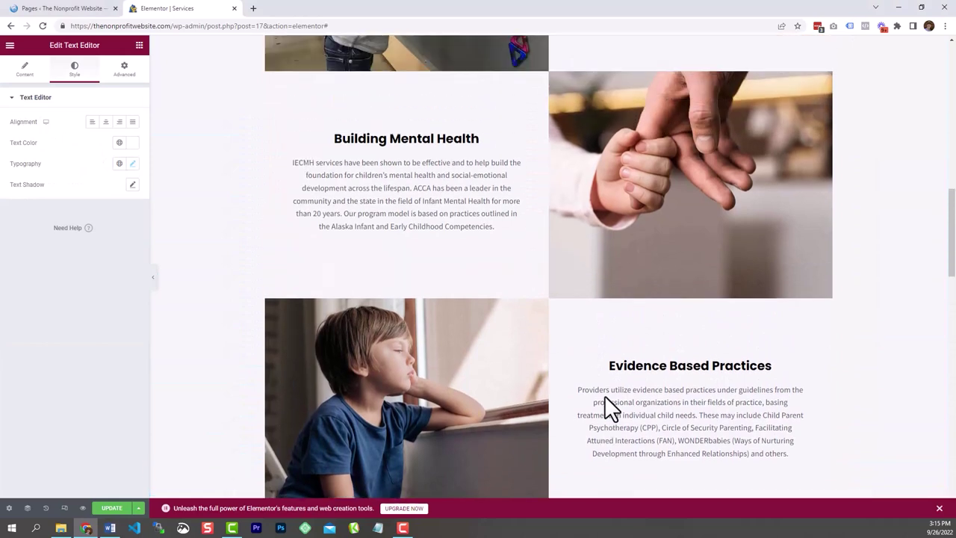
{"action": "scroll", "coordinate": [604, 395], "scroll_direction": "up", "scroll_amount": 10}
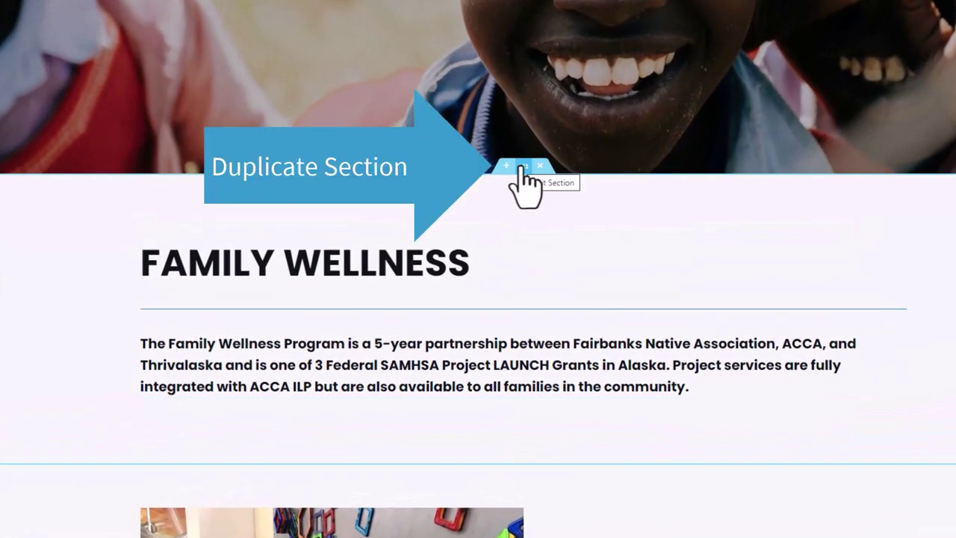
- Duplicate the Family Wellness intro section in Elementor
{"action": "right_click", "coordinate": [523, 174]}
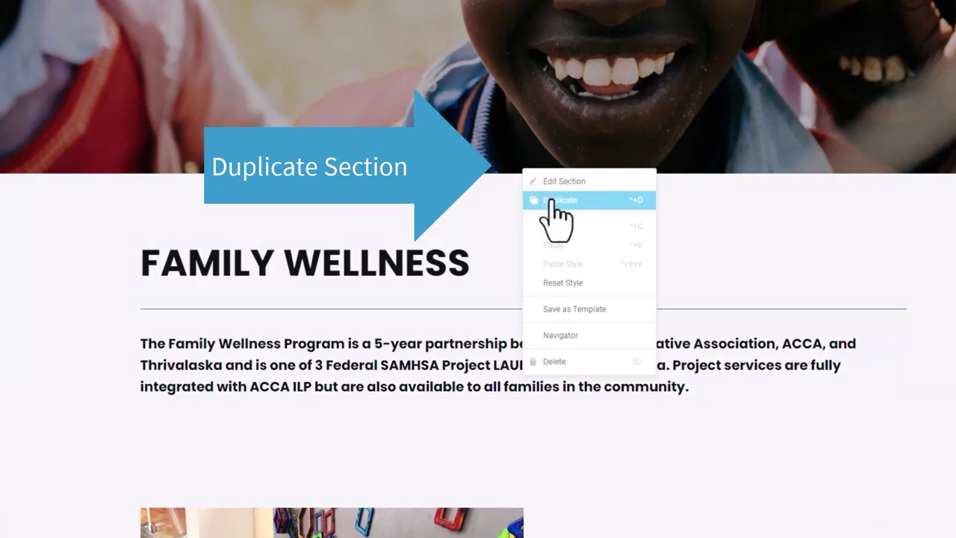
{"action": "left_click", "coordinate": [552, 202]}
{"action": "scroll", "coordinate": [615, 284], "scroll_direction": "down", "scroll_amount": 1}
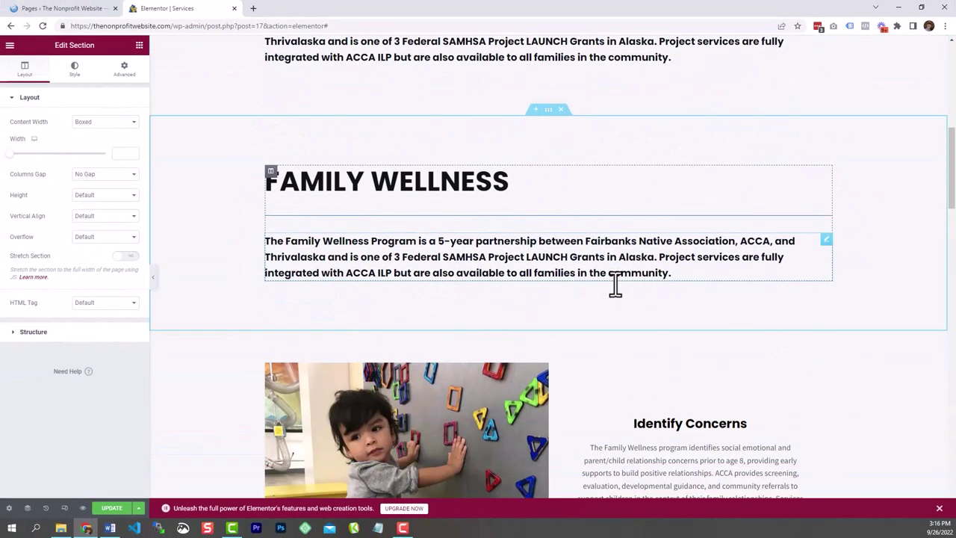
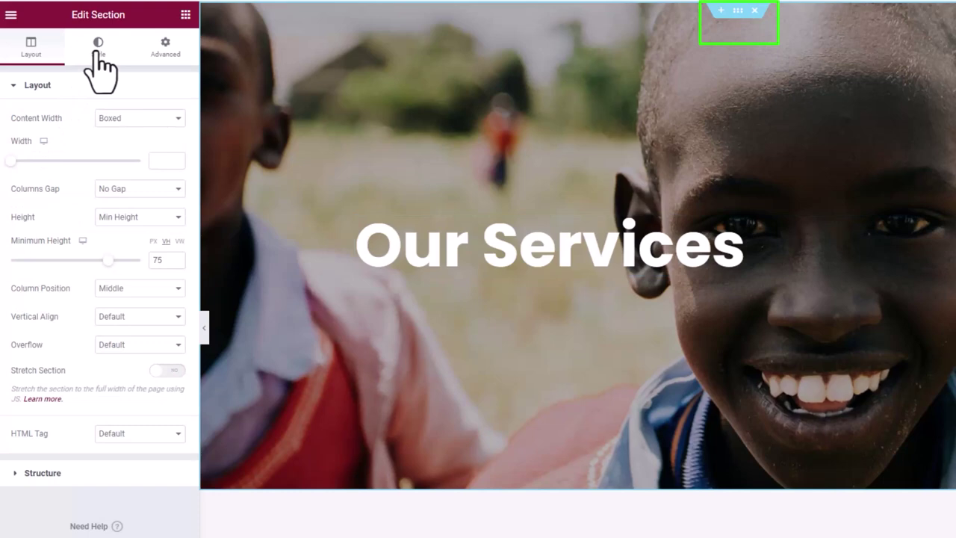
- Upload img-04-web.jpg and set it as the Our Services hero section's background image
{"action": "left_click", "coordinate": [98, 47]}
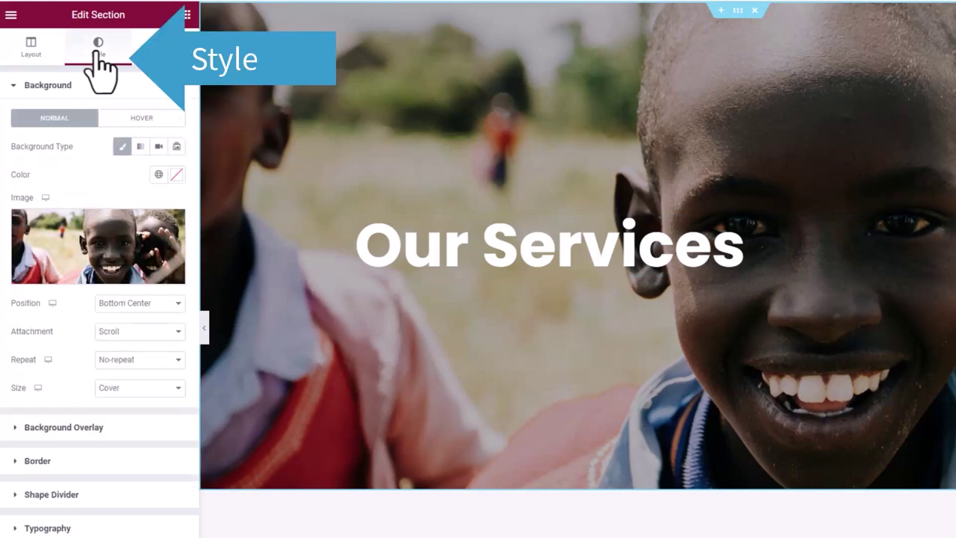
{"action": "left_click", "coordinate": [94, 261]}
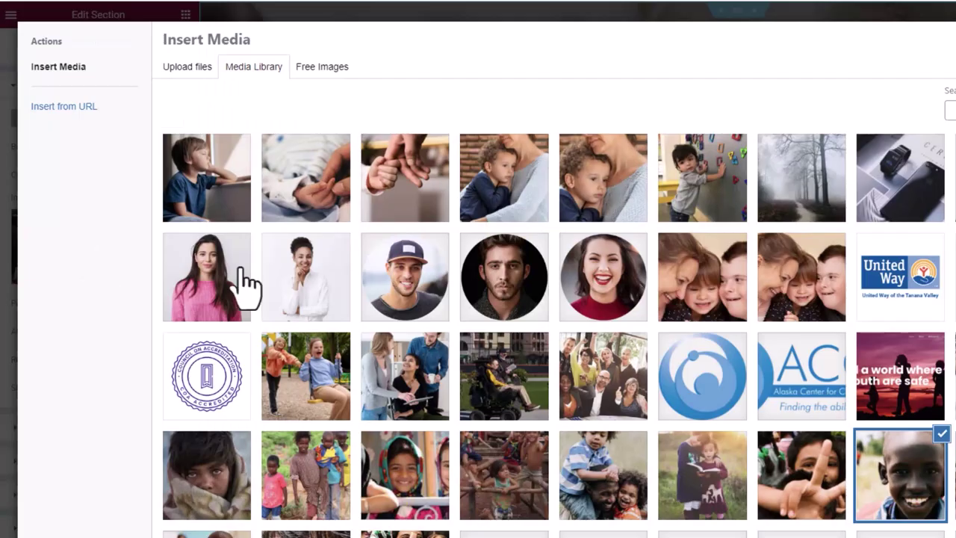
{"action": "left_click", "coordinate": [191, 68]}
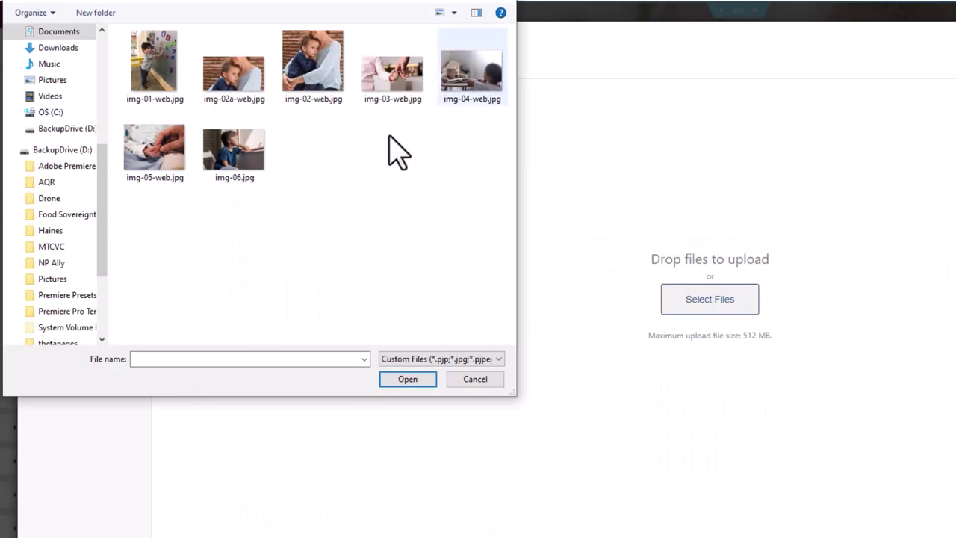
{"action": "left_click", "coordinate": [462, 78]}
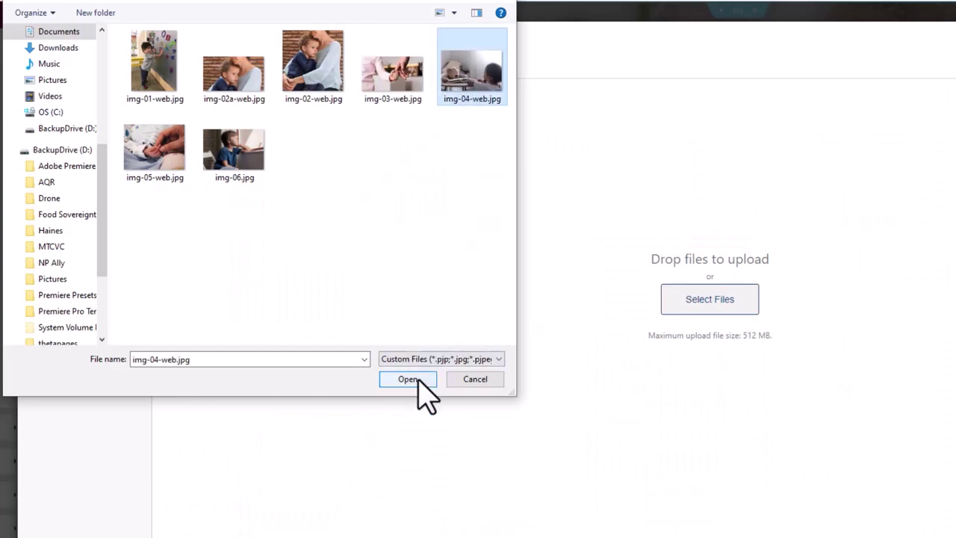
{"action": "left_click", "coordinate": [410, 380]}
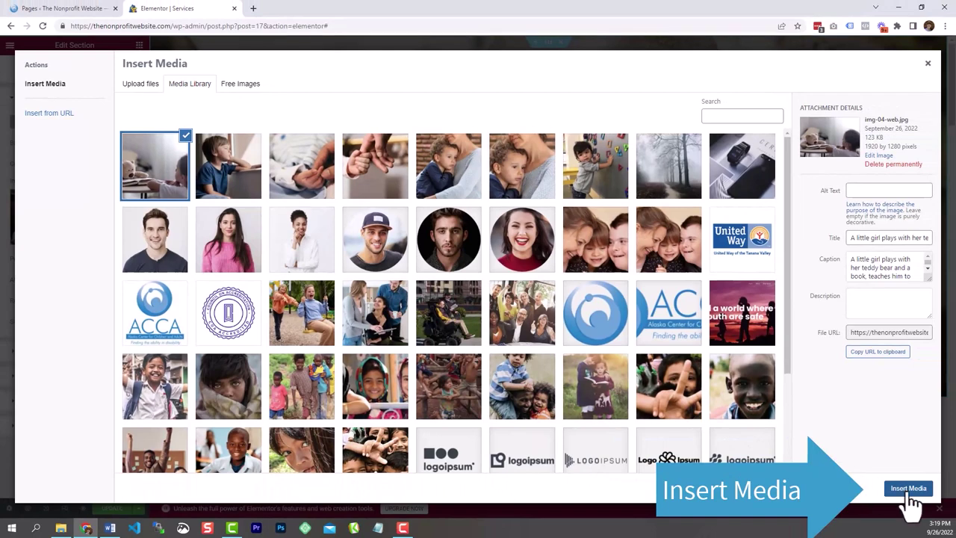
{"action": "left_click", "coordinate": [909, 489]}
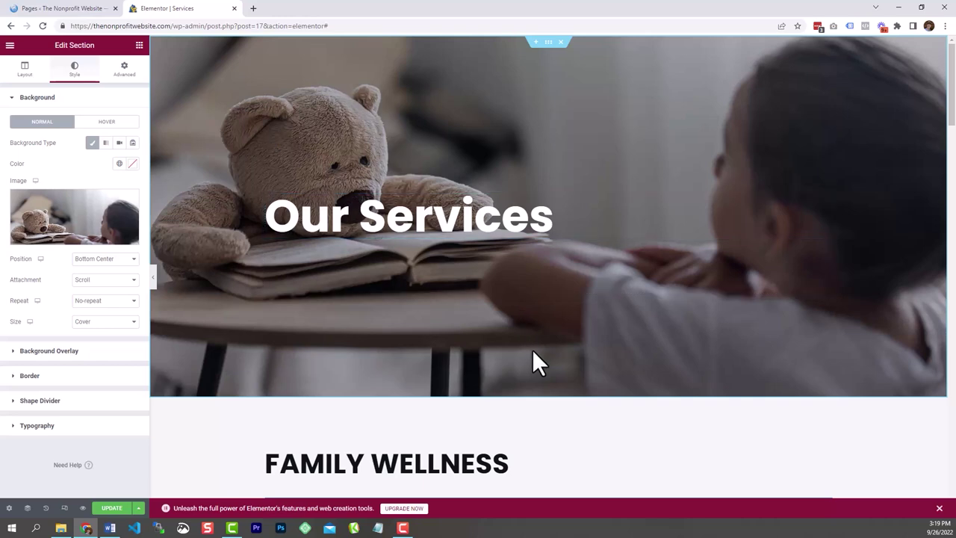
{"action": "scroll", "coordinate": [557, 295], "scroll_direction": "down", "scroll_amount": 4}
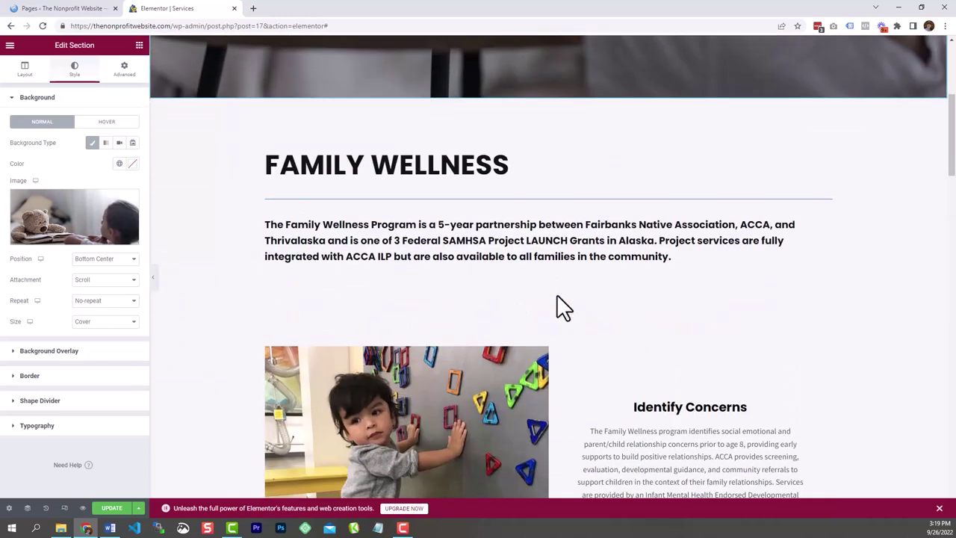
{"action": "scroll", "coordinate": [679, 381], "scroll_direction": "down", "scroll_amount": 3}
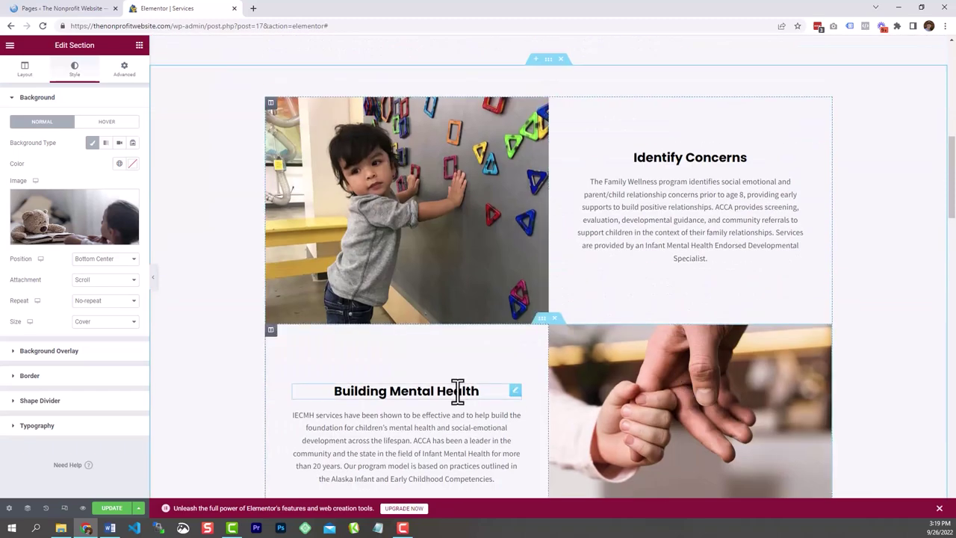
{"action": "scroll", "coordinate": [457, 391], "scroll_direction": "down", "scroll_amount": 3}
{"action": "scroll", "coordinate": [568, 411], "scroll_direction": "down", "scroll_amount": 6}
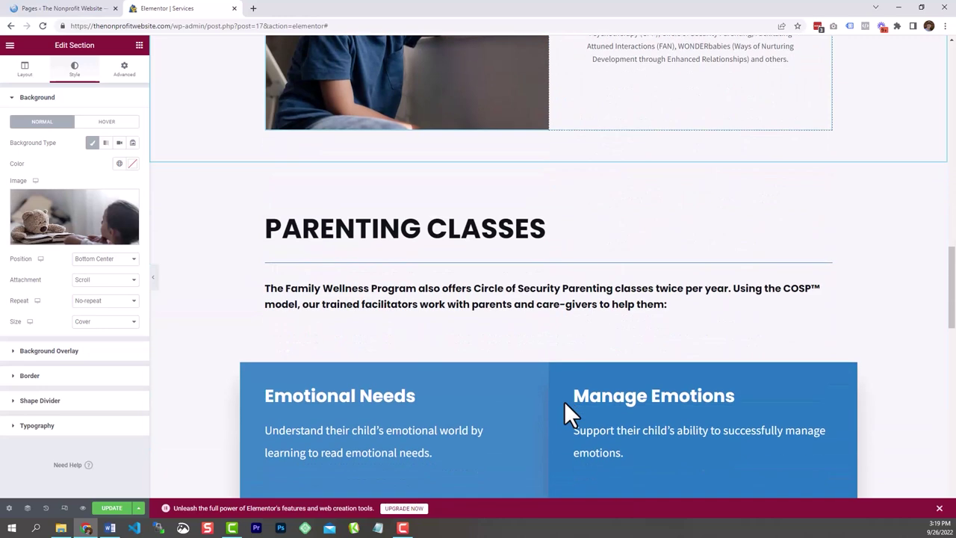
{"action": "scroll", "coordinate": [479, 317], "scroll_direction": "down", "scroll_amount": 4}
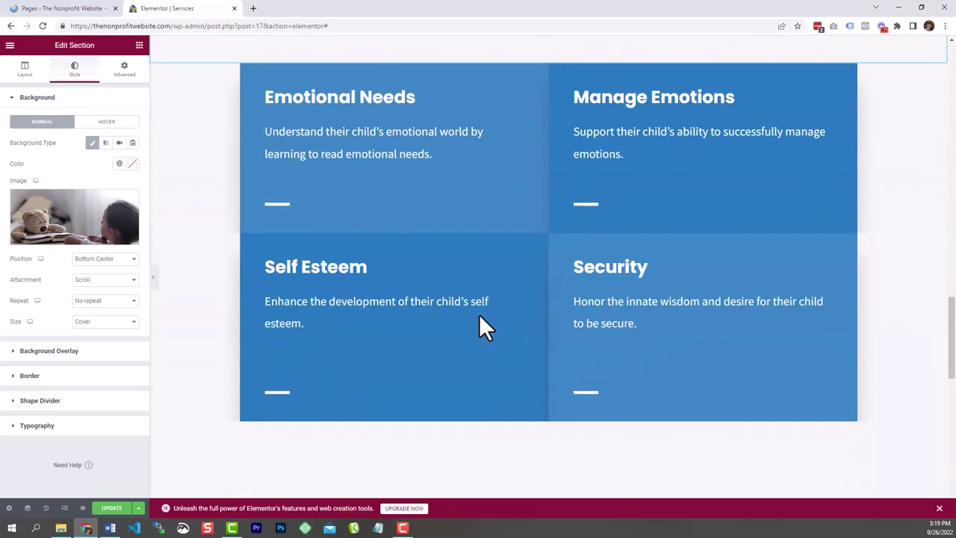
{"action": "scroll", "coordinate": [480, 315], "scroll_direction": "down", "scroll_amount": 5}
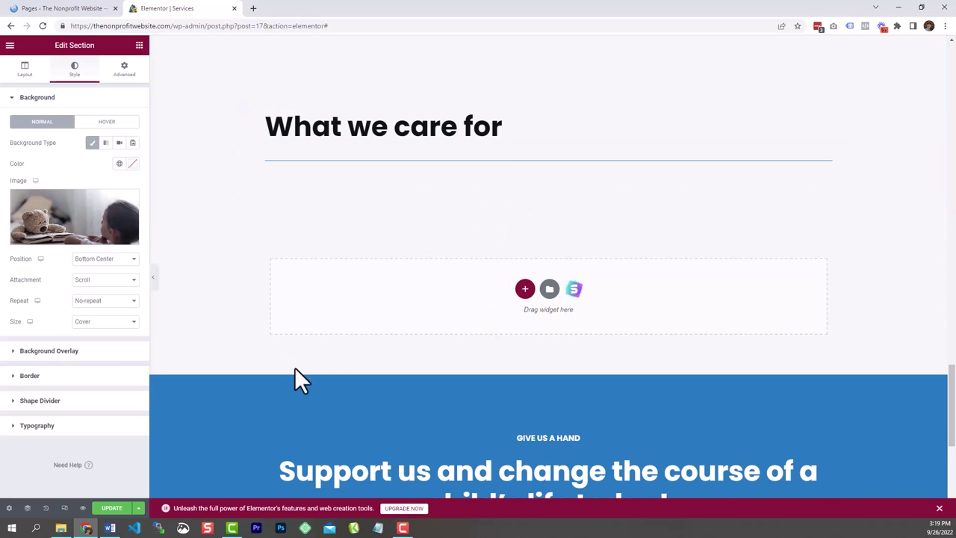
{"action": "left_click", "coordinate": [110, 528]}
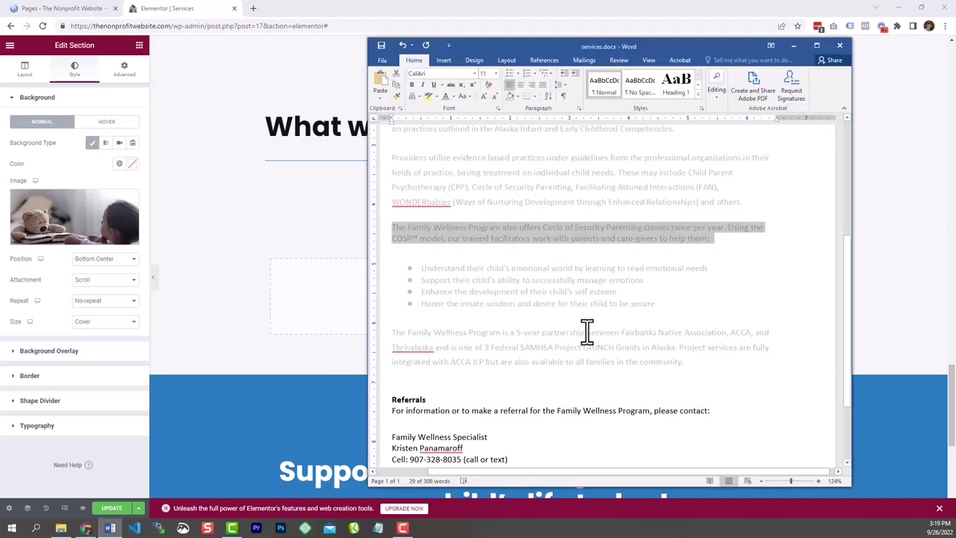
{"action": "scroll", "coordinate": [587, 332], "scroll_direction": "down", "scroll_amount": 3}
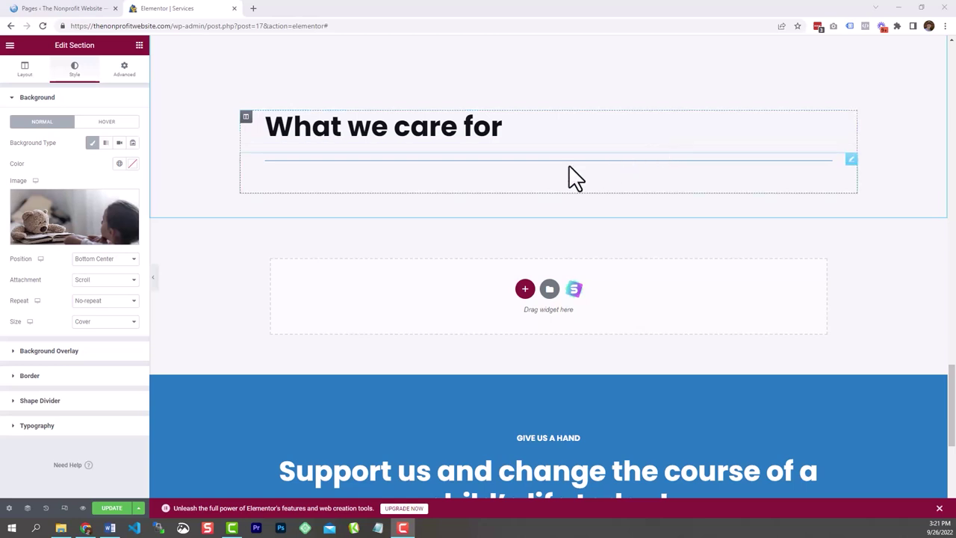
- Insert the Enlightenment block from the Call To Action template category below What we care for
{"action": "left_click", "coordinate": [549, 292]}
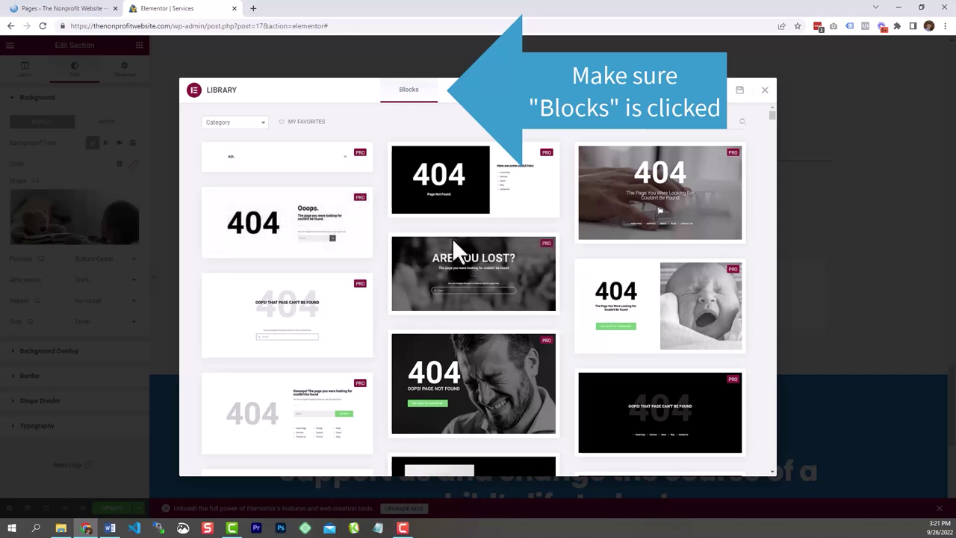
{"action": "left_click", "coordinate": [254, 129]}
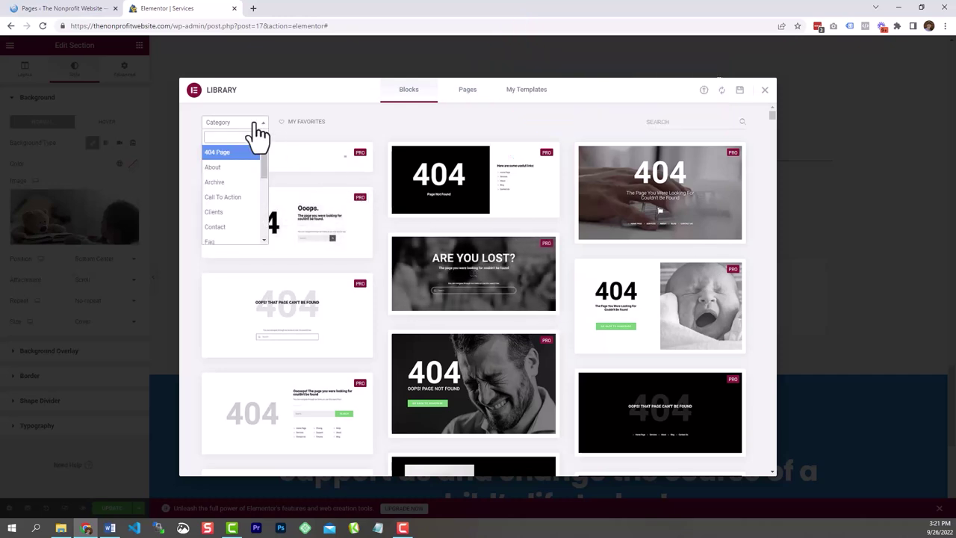
{"action": "left_click", "coordinate": [232, 198]}
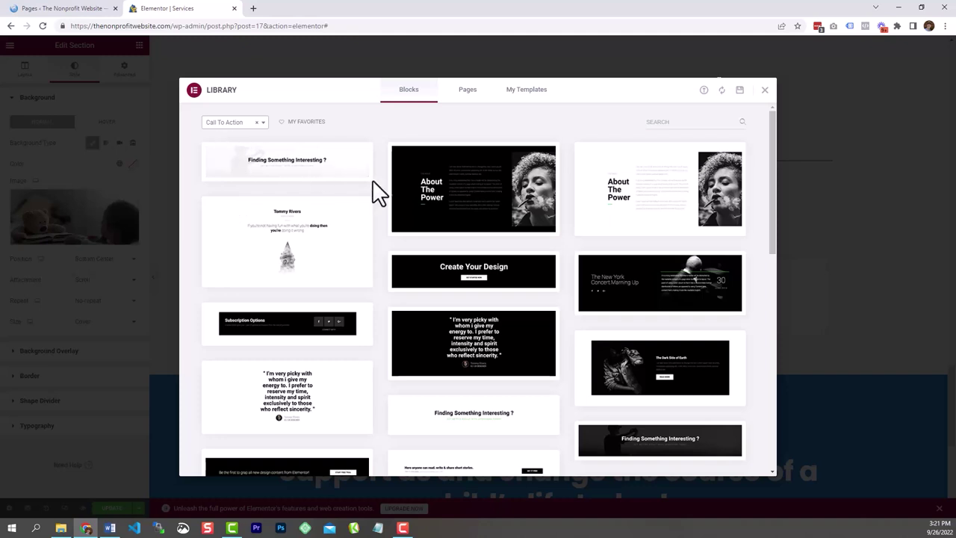
{"action": "scroll", "coordinate": [455, 216], "scroll_direction": "down", "scroll_amount": 2}
{"action": "scroll", "coordinate": [456, 217], "scroll_direction": "down", "scroll_amount": 5}
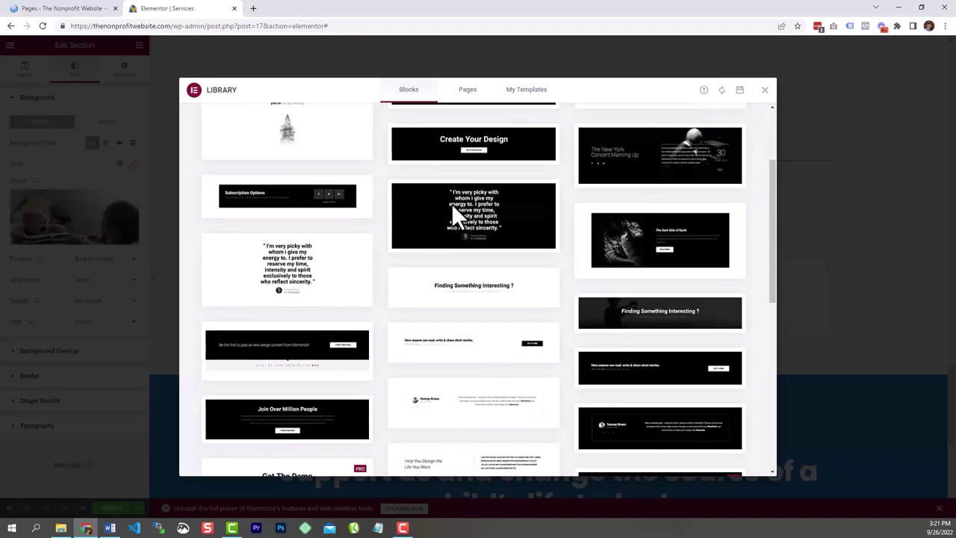
{"action": "scroll", "coordinate": [493, 287], "scroll_direction": "up", "scroll_amount": 5}
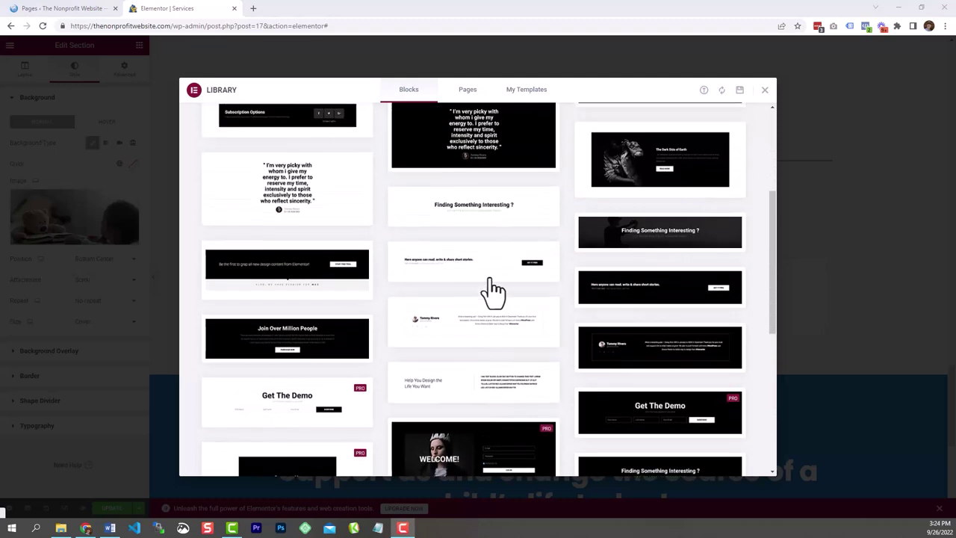
{"action": "scroll", "coordinate": [493, 287], "scroll_direction": "down", "scroll_amount": 5}
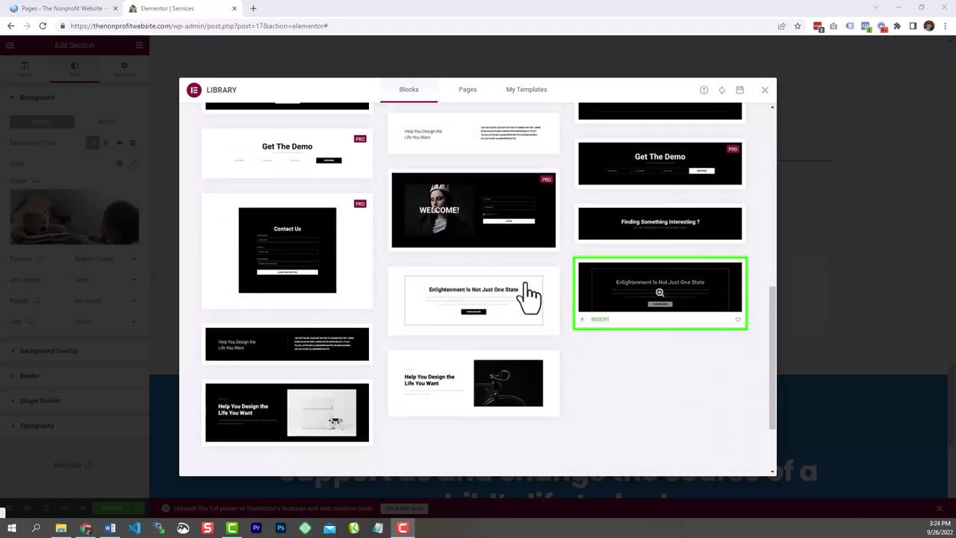
{"action": "left_click", "coordinate": [668, 295]}
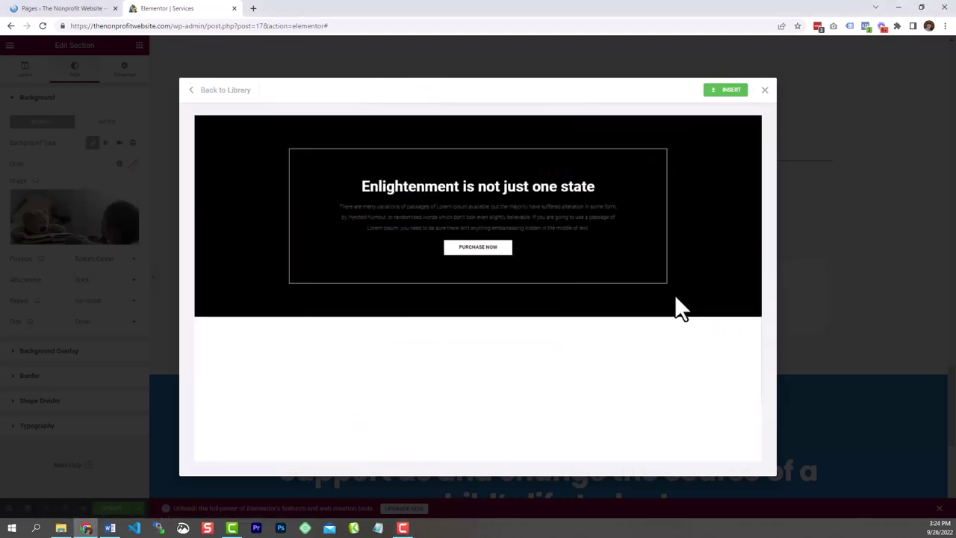
{"action": "left_click", "coordinate": [726, 92]}
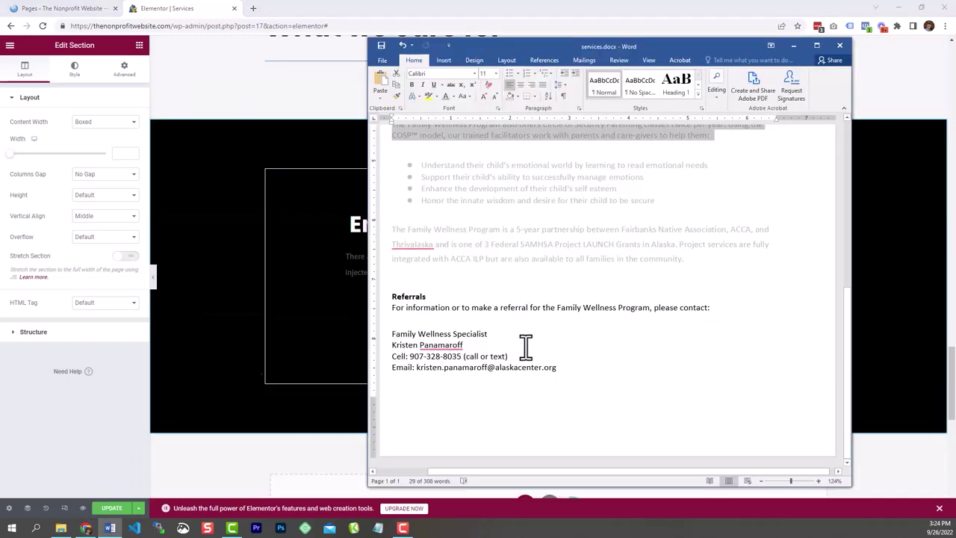
- Paste the referral sentence into the paragraph, make it white, and retitle the heading REFERRALS
{"action": "left_click_drag", "start_coordinate": [390, 313], "coordinate": [828, 314]}
{"action": "key", "text": "ctrl+c"}
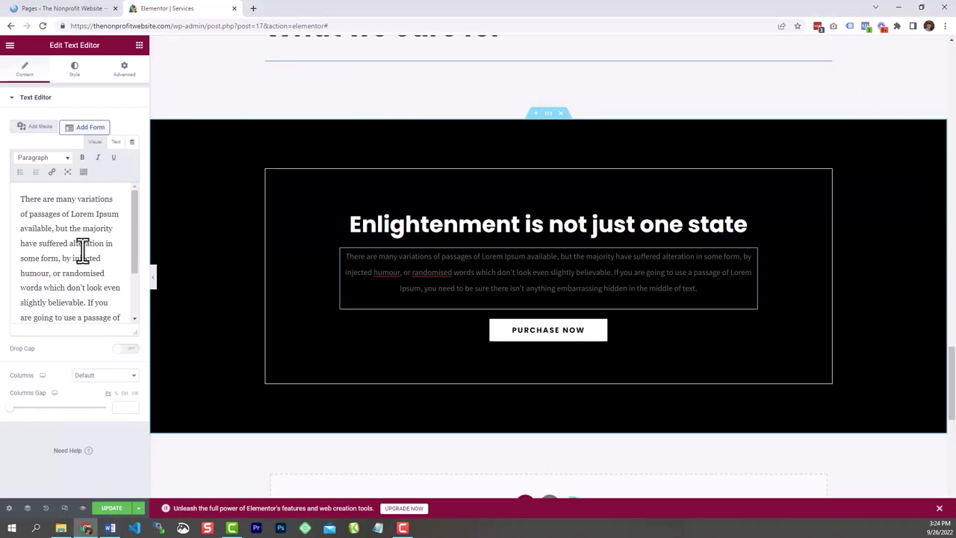
{"action": "key", "text": "ctrl+a"}
{"action": "key", "text": "ctrl+v"}
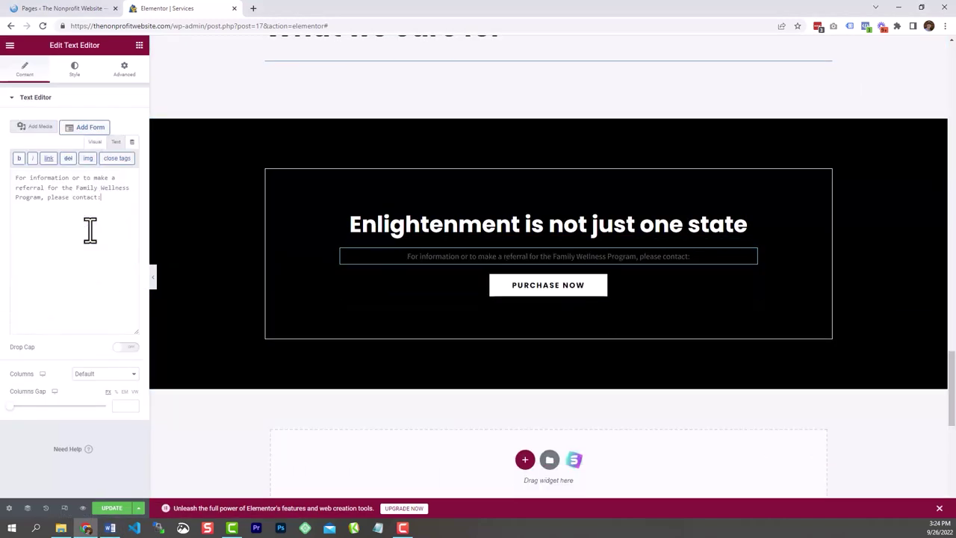
{"action": "left_click", "coordinate": [74, 68]}
{"action": "left_click", "coordinate": [132, 142]}
{"action": "left_click", "coordinate": [43, 188]}
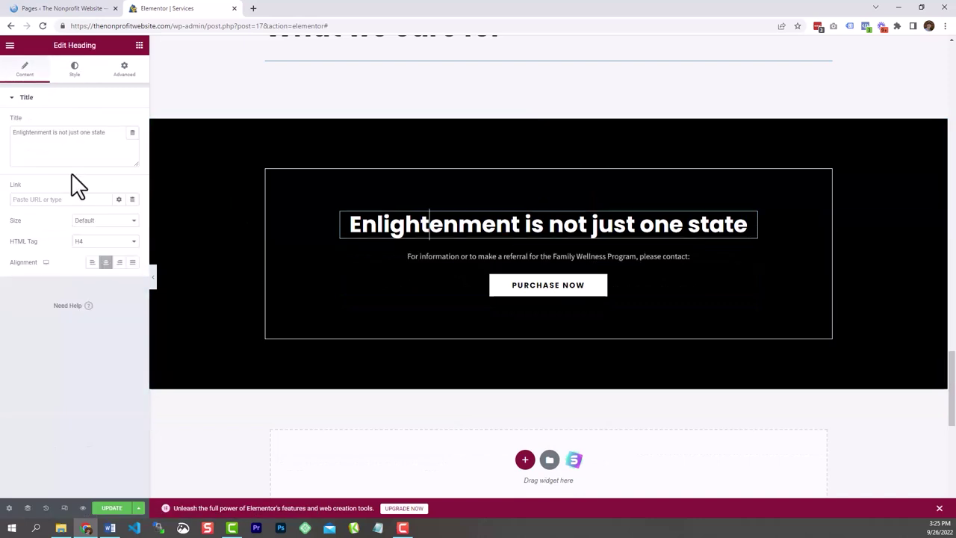
{"action": "key", "text": "ctrl+a"}
{"action": "type", "text": "REFERRALS"}
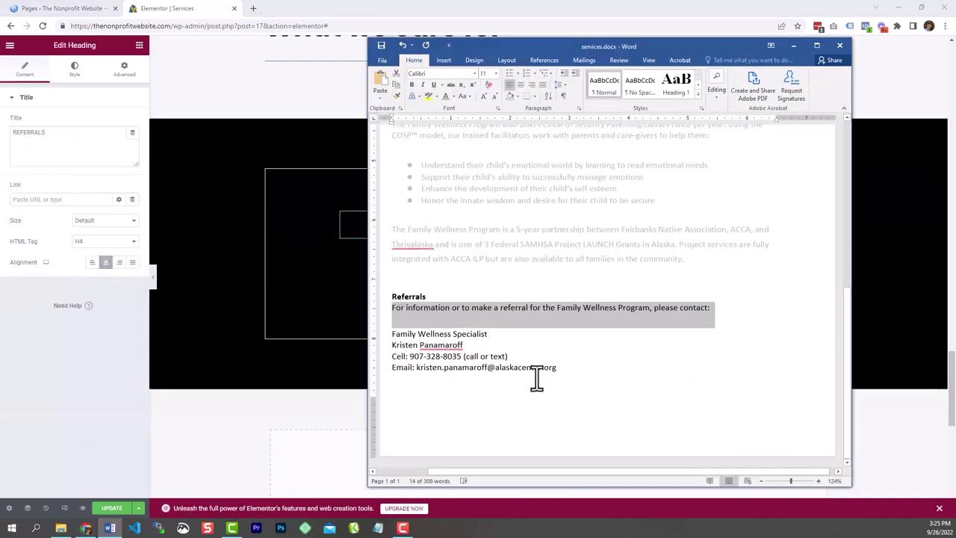
- Paste the specialist's contact details from Word into the referral paragraph after 'contact:'
{"action": "left_click_drag", "start_coordinate": [535, 373], "coordinate": [583, 356]}
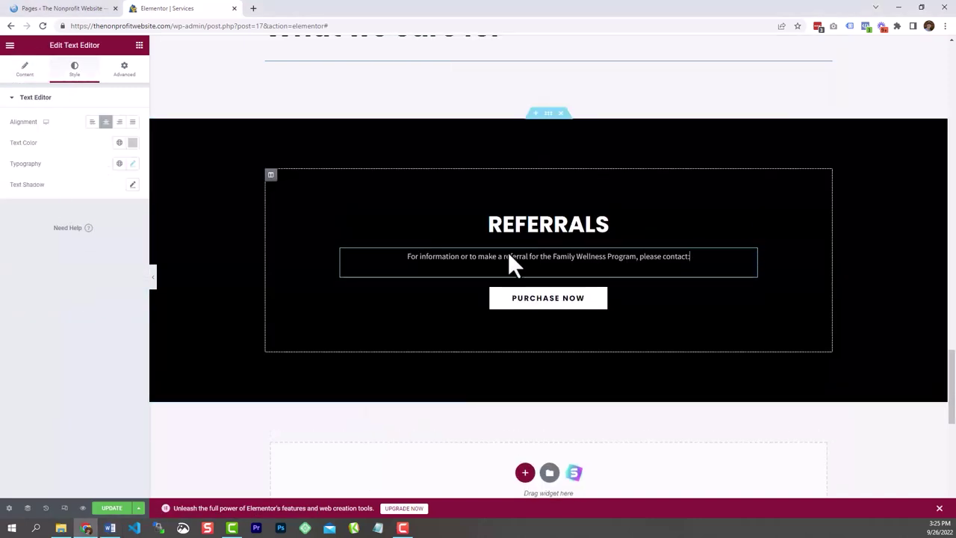
{"action": "left_click", "coordinate": [25, 69]}
{"action": "left_click", "coordinate": [64, 243]}
{"action": "key", "text": "ctrl+v"}
{"action": "left_click", "coordinate": [116, 142]}
{"action": "left_click", "coordinate": [95, 142]}
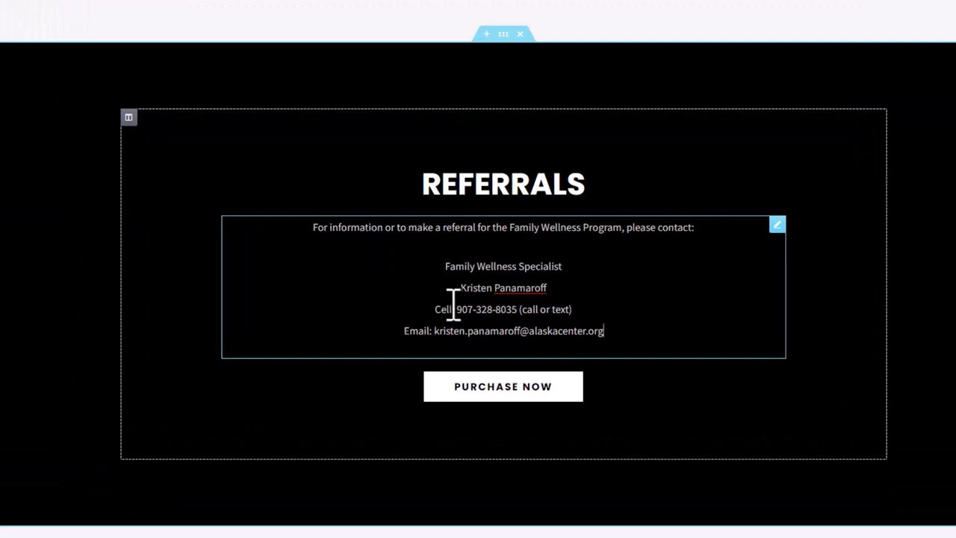
{"action": "left_click_drag", "start_coordinate": [517, 311], "coordinate": [462, 314]}
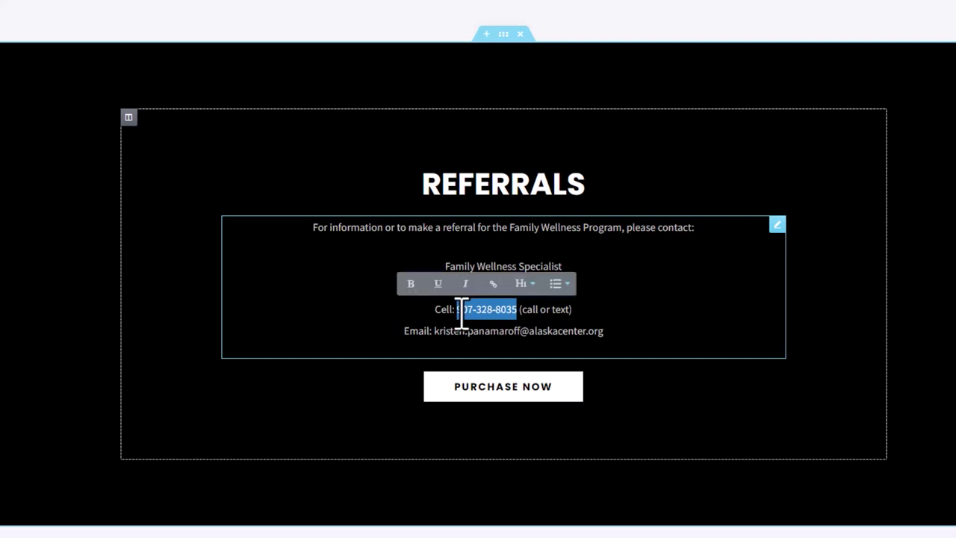
{"action": "key", "text": "Escape"}
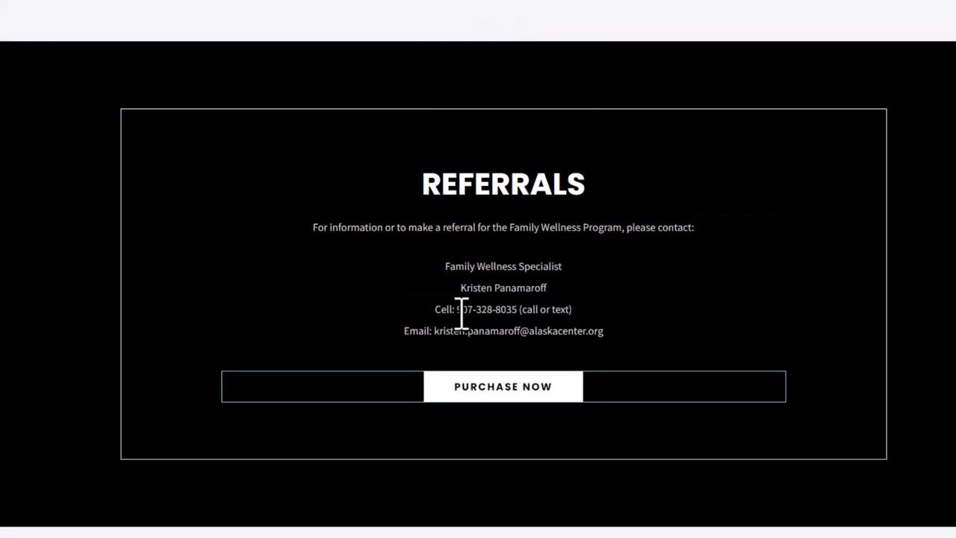
{"action": "key", "text": "ctrl+p"}
{"action": "left_click_drag", "start_coordinate": [49, 187], "coordinate": [9, 188]}
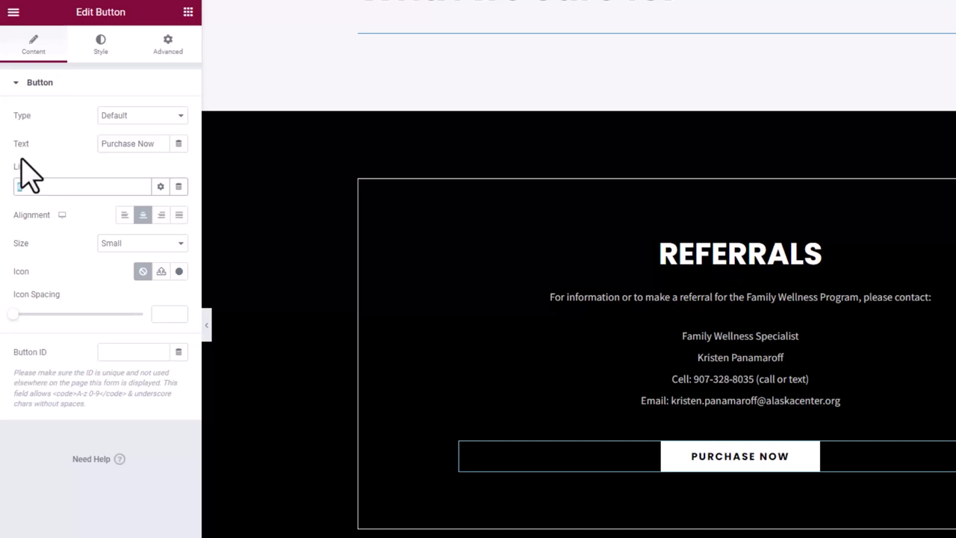
- Link the button to the specialist's phone via tel: and relabel it 'Call or Text' plus the number
{"action": "type", "text": "tel"}
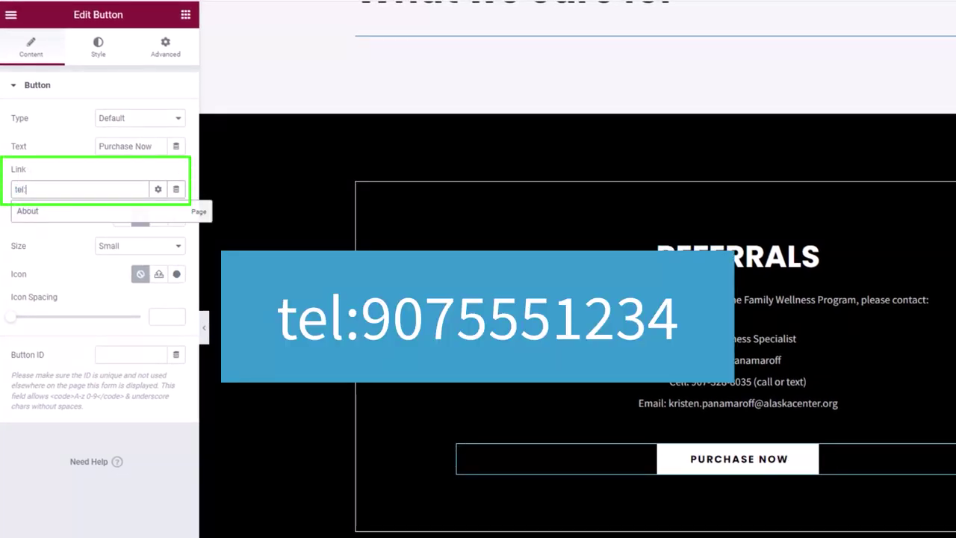
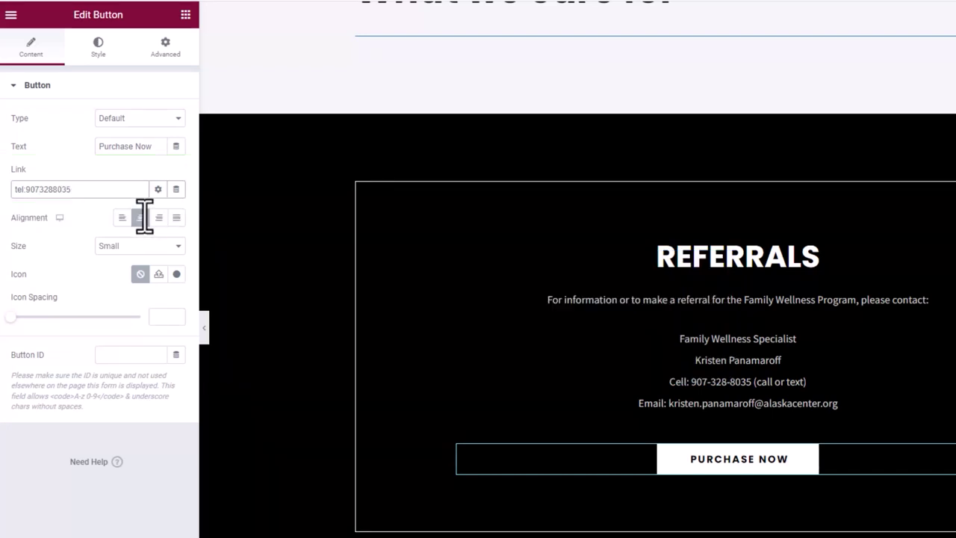
{"action": "triple_click", "coordinate": [153, 148]}
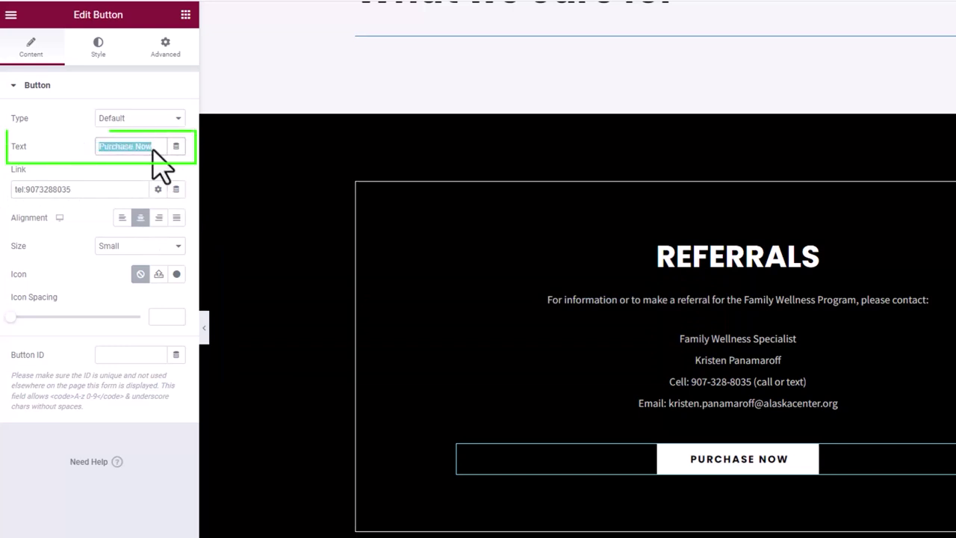
{"action": "type", "text": "Call or Tes"}
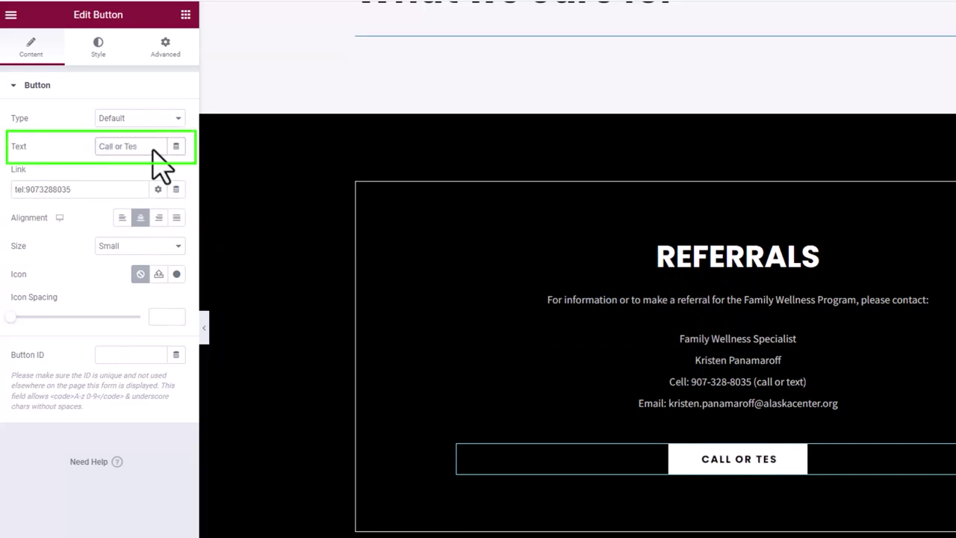
{"action": "key", "text": "BackSpace"}
{"action": "type", "text": "xt"}
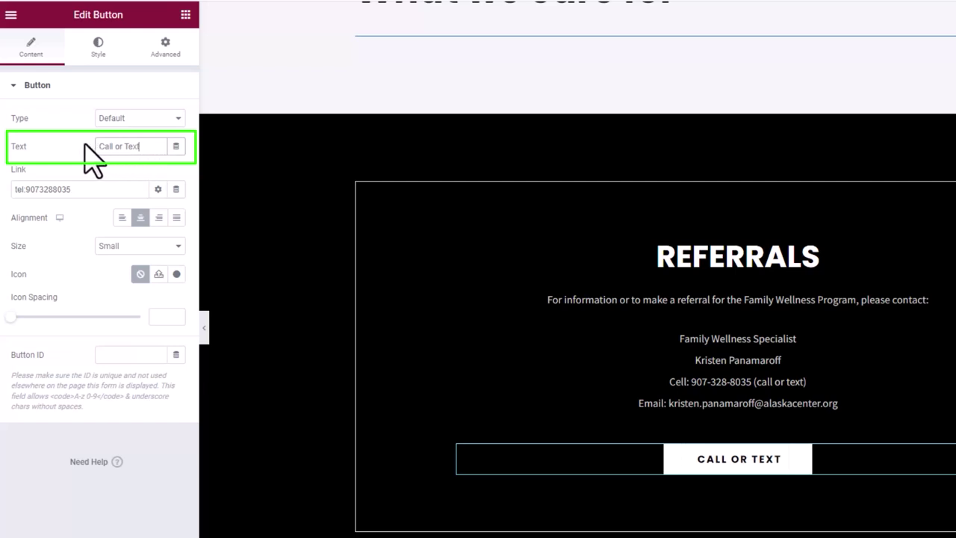
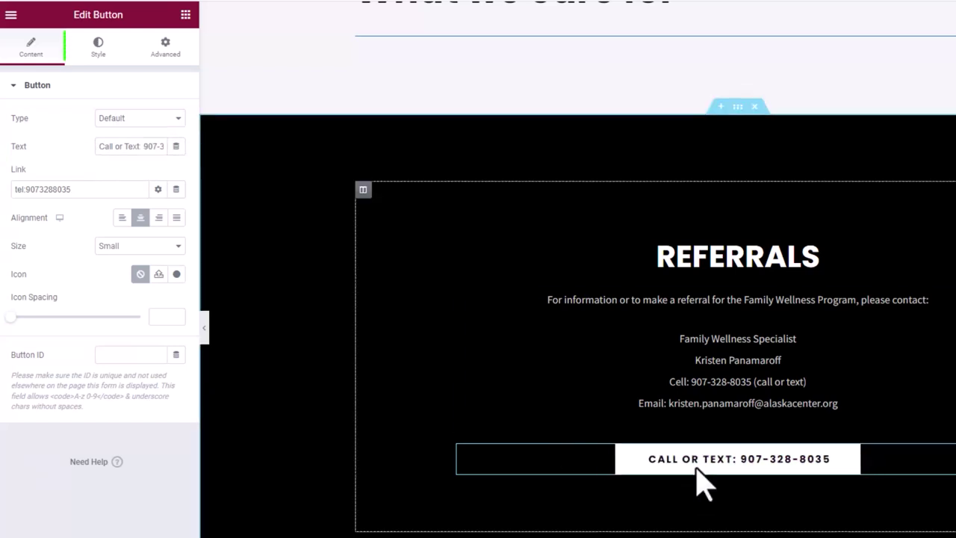
- Clear the Call or Text button's hover background colour in its Style settings
{"action": "left_click", "coordinate": [97, 46]}
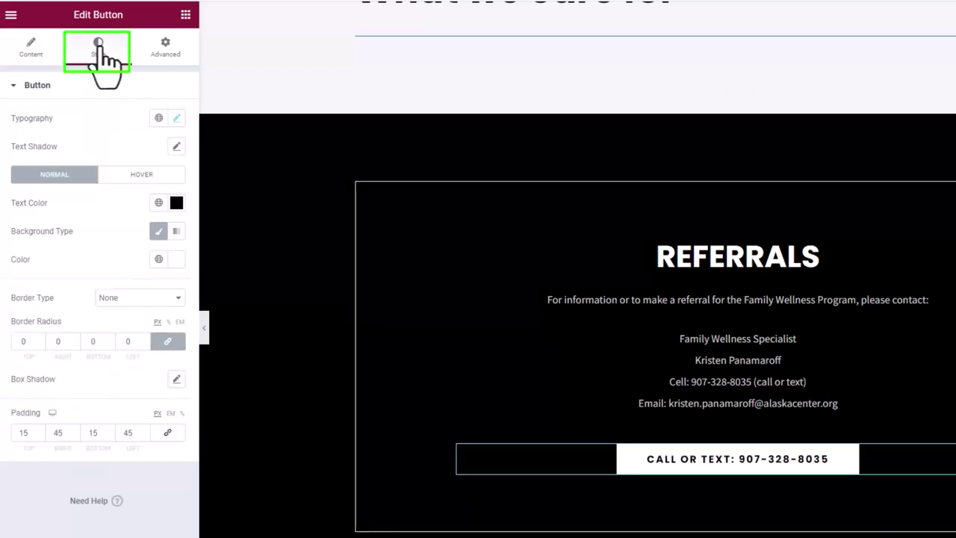
{"action": "left_click", "coordinate": [128, 180]}
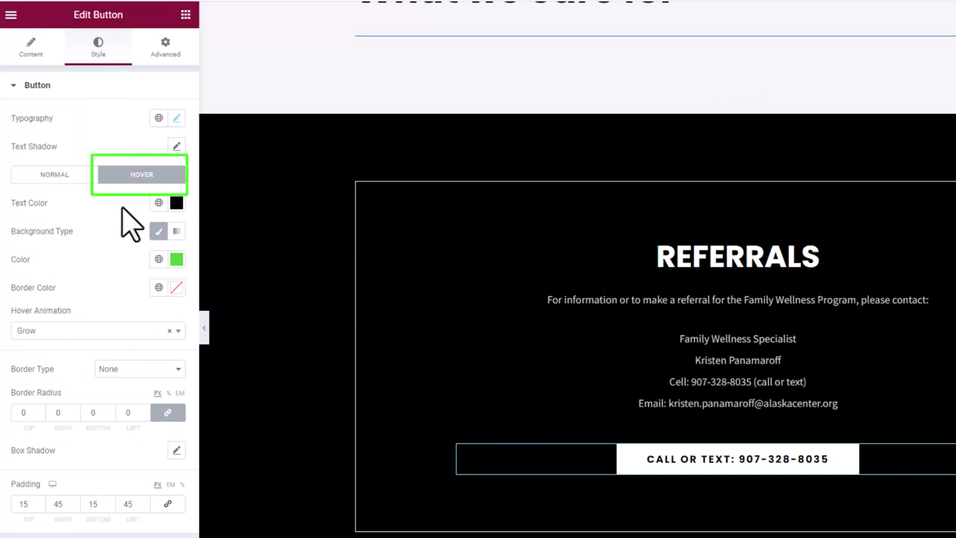
{"action": "left_click", "coordinate": [177, 260]}
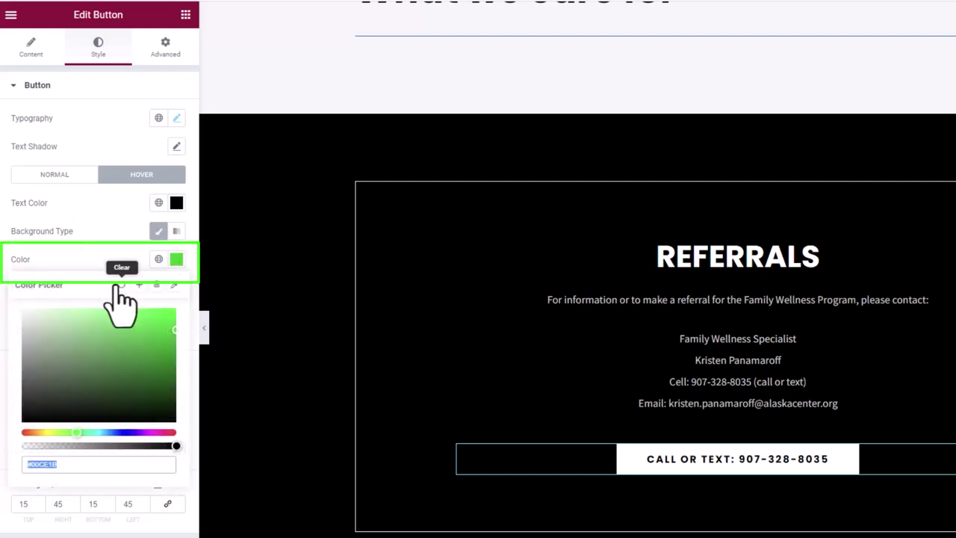
{"action": "left_click", "coordinate": [121, 286]}
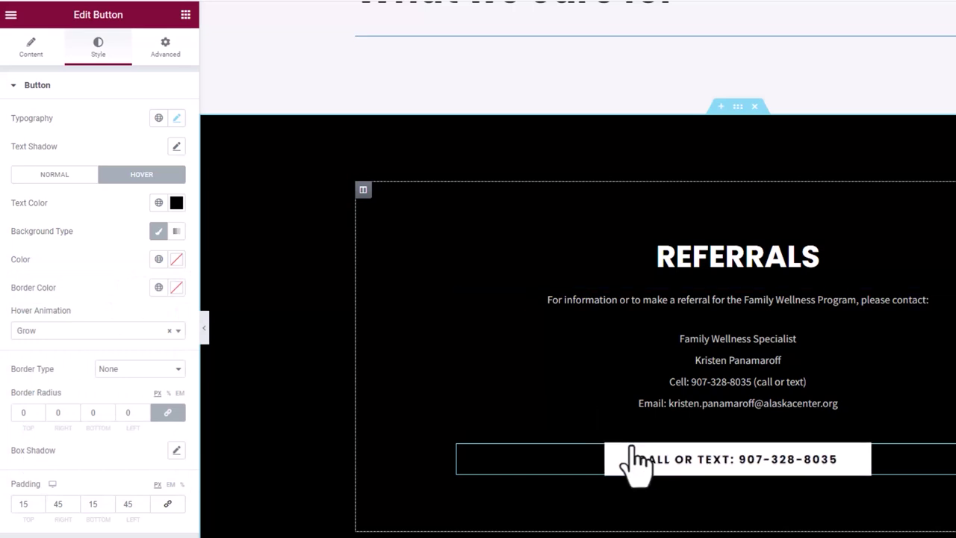
{"action": "left_click", "coordinate": [71, 174]}
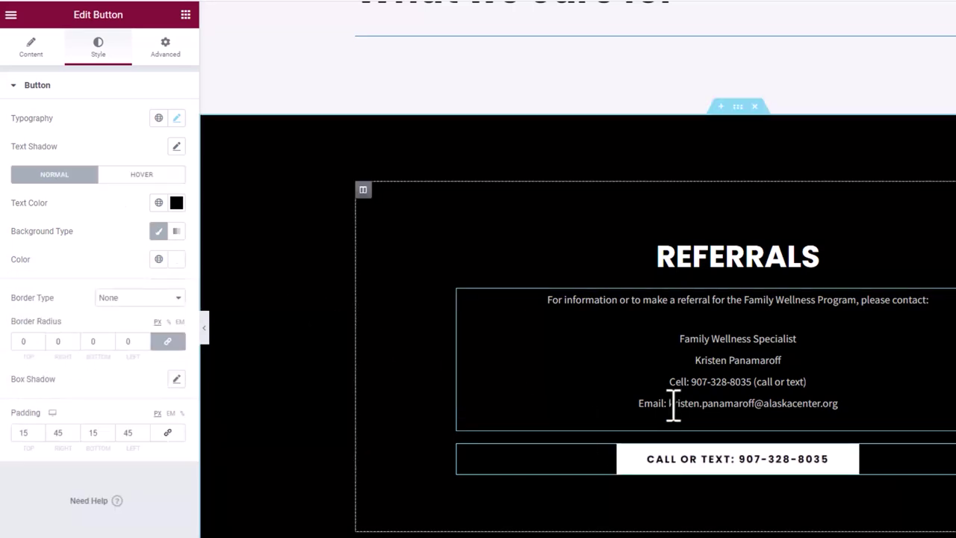
{"action": "left_click_drag", "start_coordinate": [670, 407], "coordinate": [838, 403]}
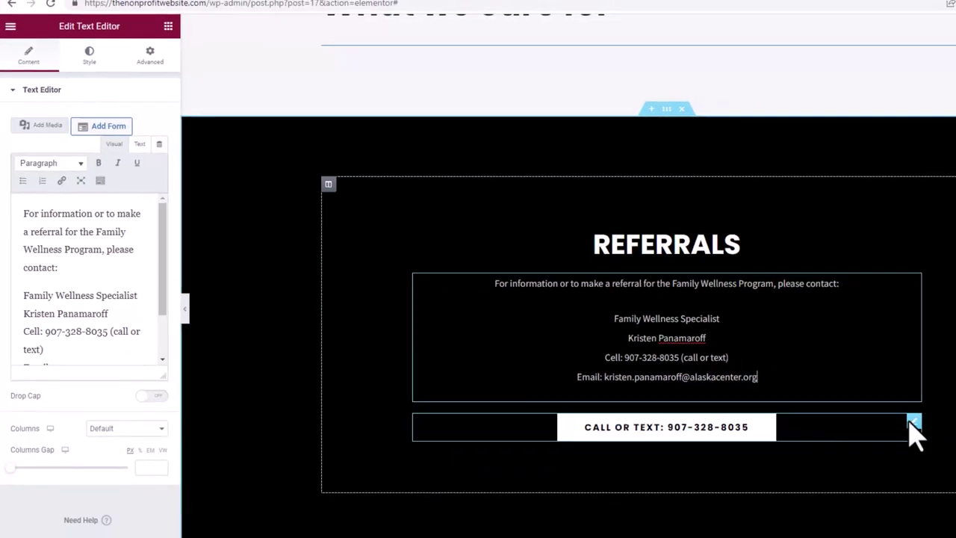
{"action": "right_click", "coordinate": [925, 426]}
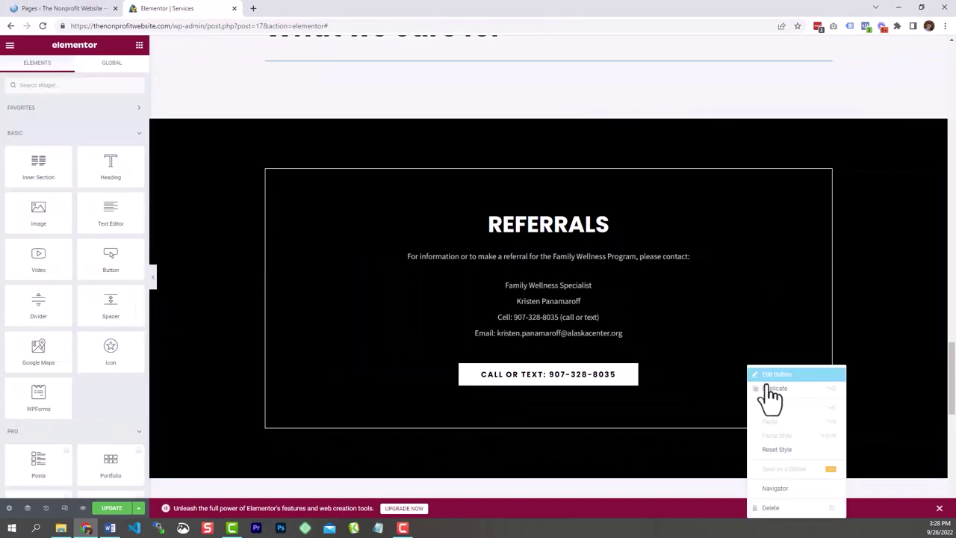
- Duplicate the button, link it via mailto: to the specialist's email, and label it 'email' plus the address
{"action": "left_click", "coordinate": [769, 388]}
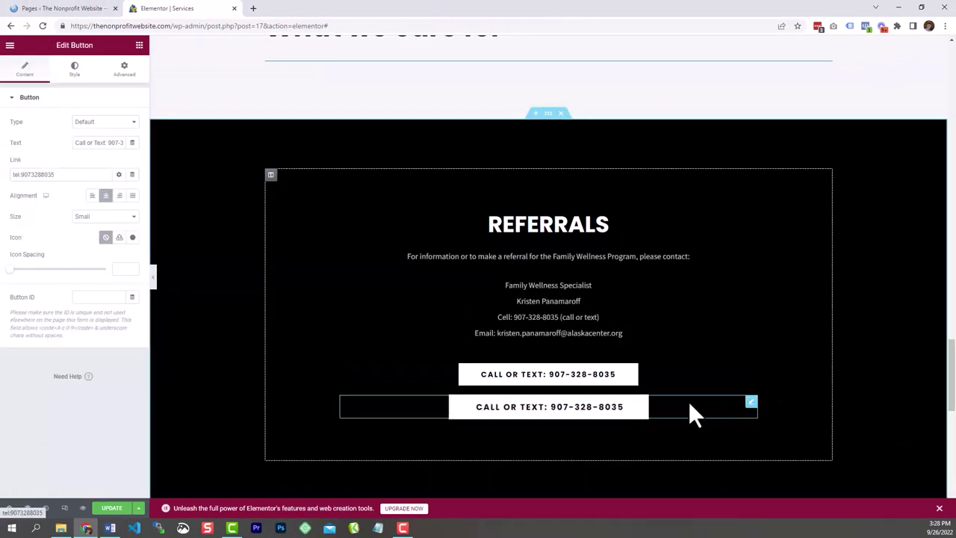
{"action": "left_click_drag", "start_coordinate": [56, 174], "coordinate": [11, 176]}
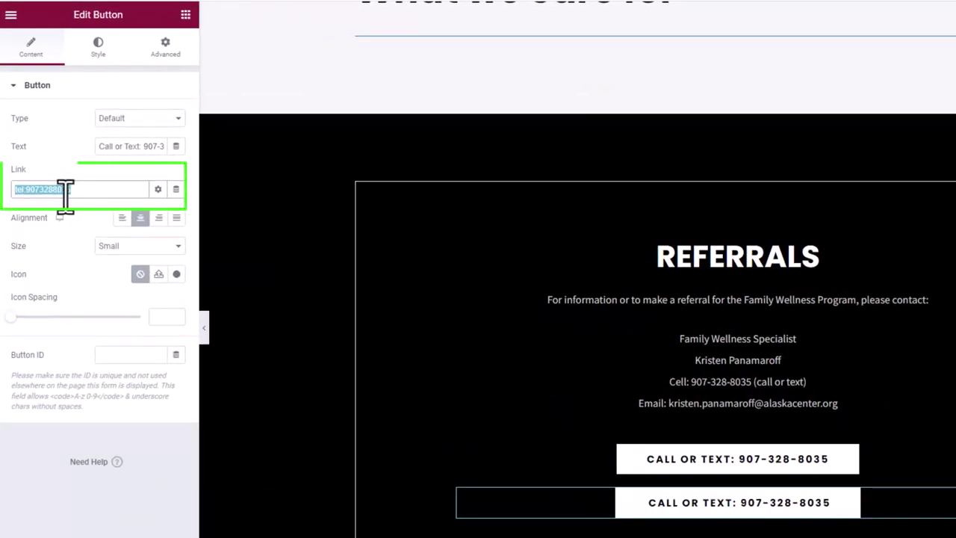
{"action": "key", "text": "ctrl+v"}
{"action": "key", "text": "Home"}
{"action": "type", "text": "mailto:"}
{"action": "type", "text": ":"}
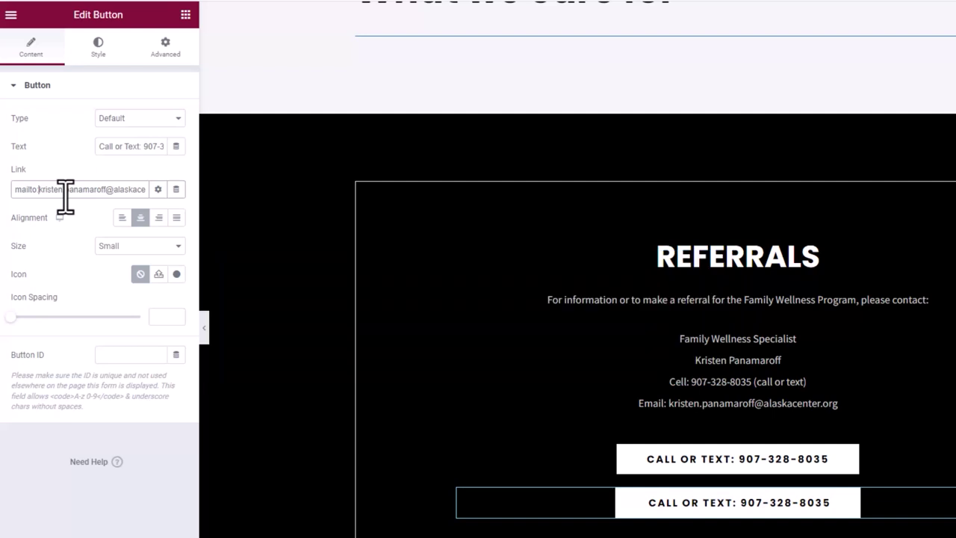
{"action": "left_click", "coordinate": [102, 147]}
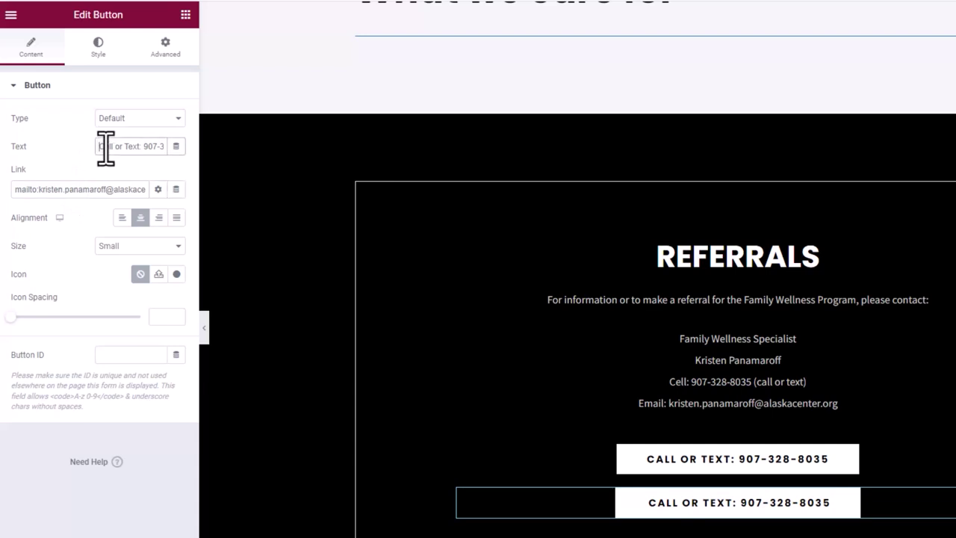
{"action": "left_click_drag", "start_coordinate": [102, 147], "coordinate": [177, 170]}
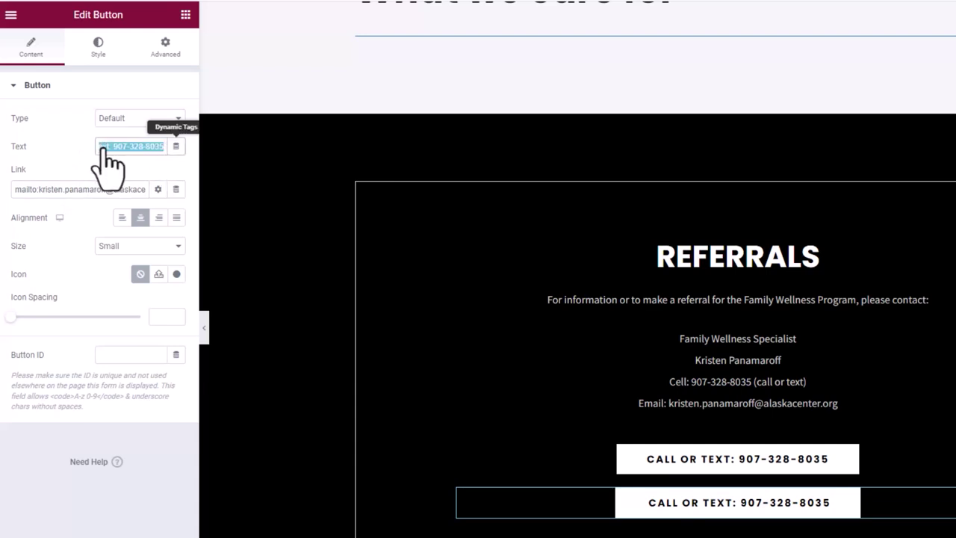
{"action": "type", "text": "email"}
{"action": "key", "text": "ctrl+v"}
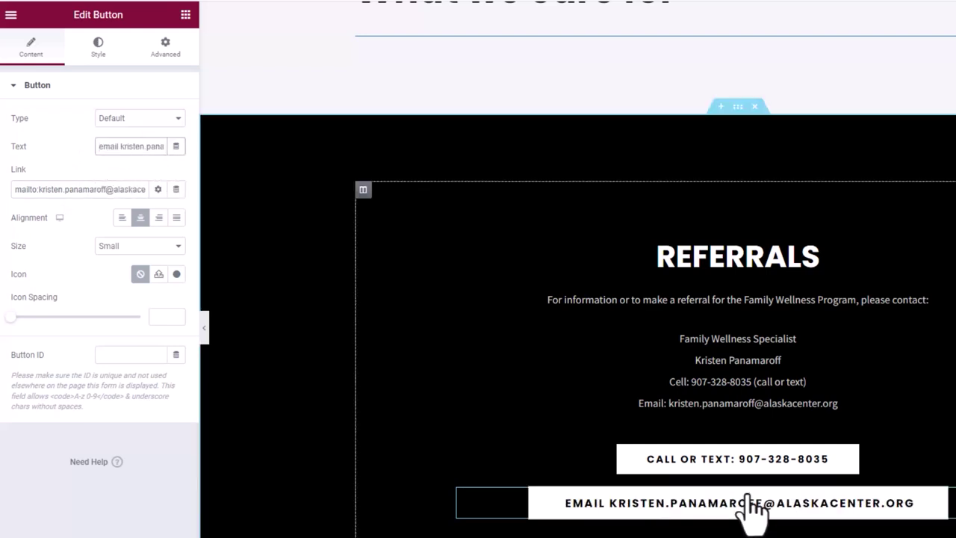
{"action": "key", "text": "ctrl+p"}
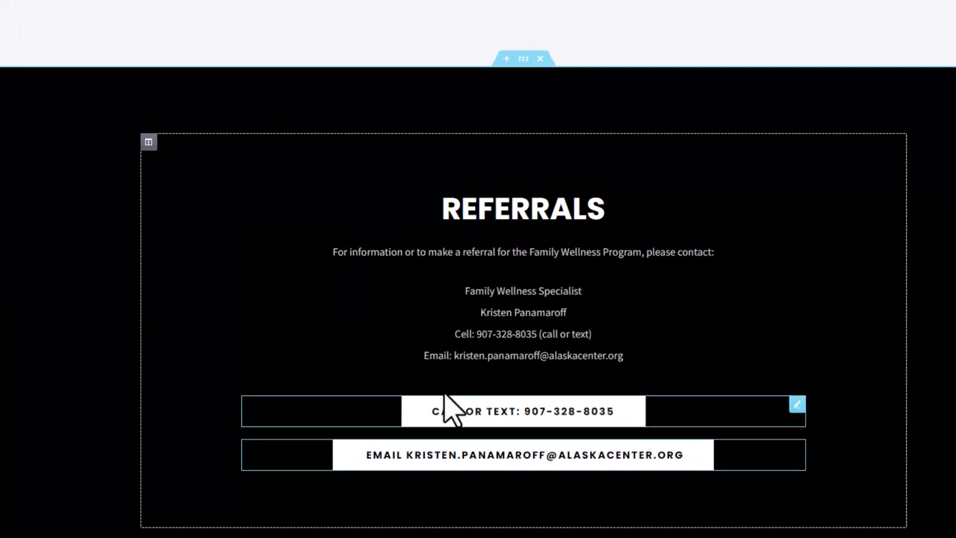
- Delete the Cell and Email lines from the referral text and bold Family Wellness Specialist
{"action": "mouse_move", "coordinate": [461, 334]}
{"action": "left_mouse_down"}
{"action": "mouse_move", "coordinate": [631, 365]}
{"action": "mouse_move", "coordinate": [451, 344]}
{"action": "left_mouse_up"}
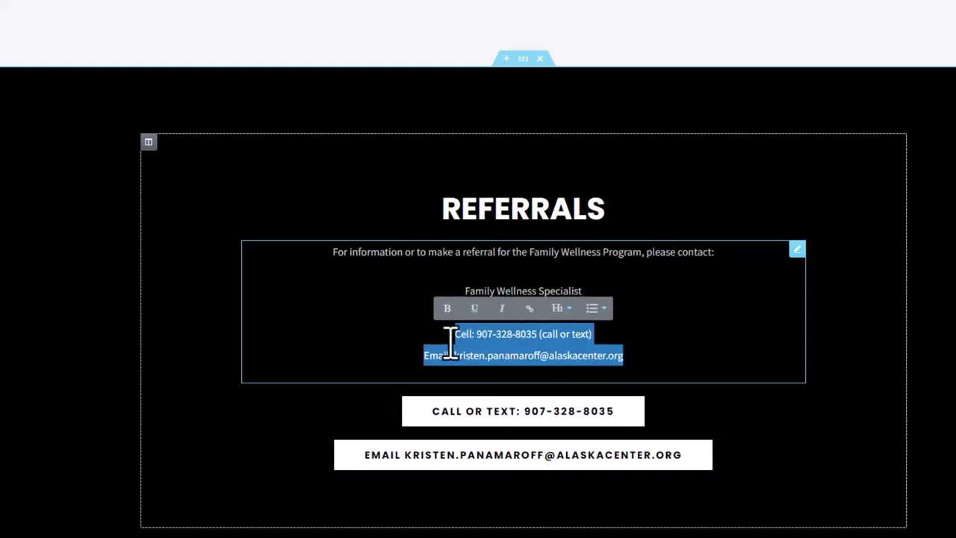
{"action": "key", "text": "BackSpace"}
{"action": "key", "text": "BackSpace"}
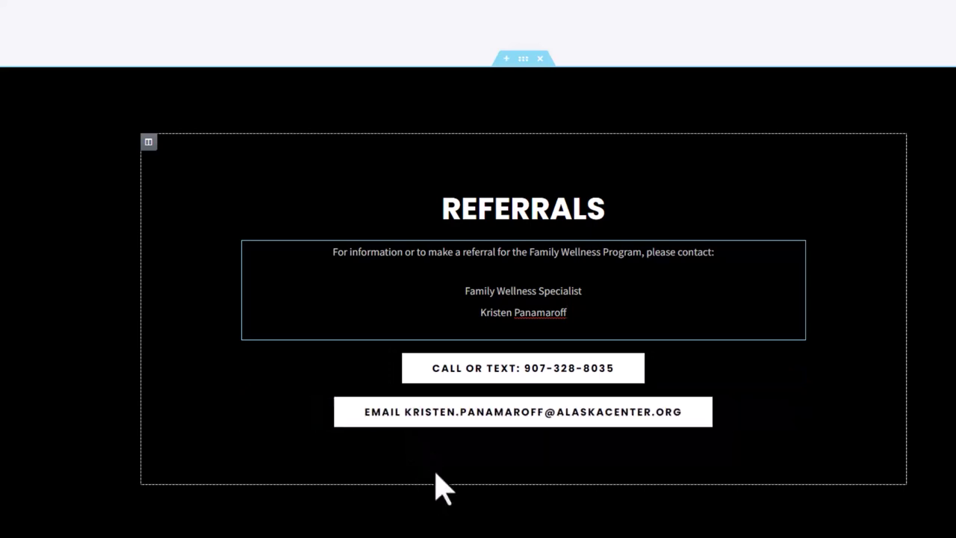
{"action": "key", "text": "ctrl+b"}
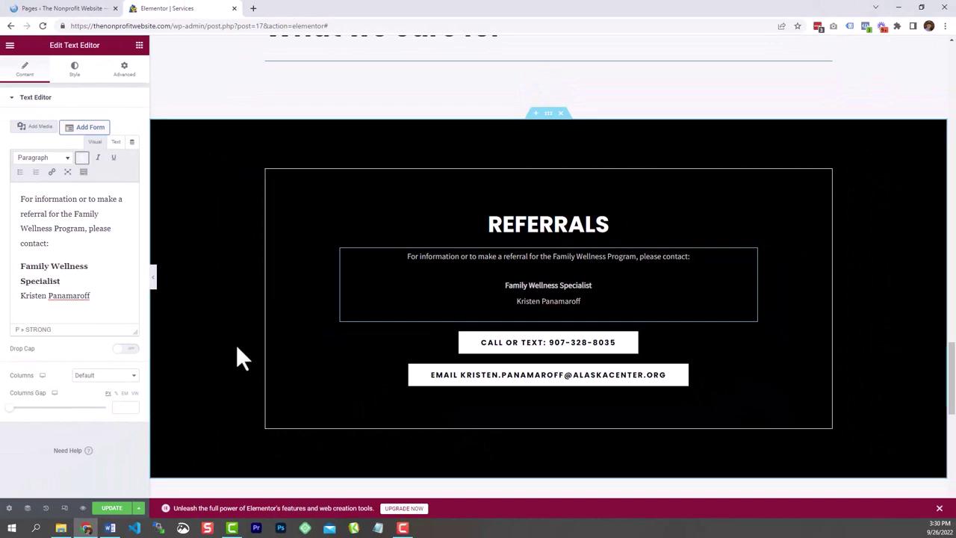
{"action": "scroll", "coordinate": [236, 344], "scroll_direction": "down", "scroll_amount": 3}
{"action": "scroll", "coordinate": [236, 344], "scroll_direction": "up", "scroll_amount": 7}
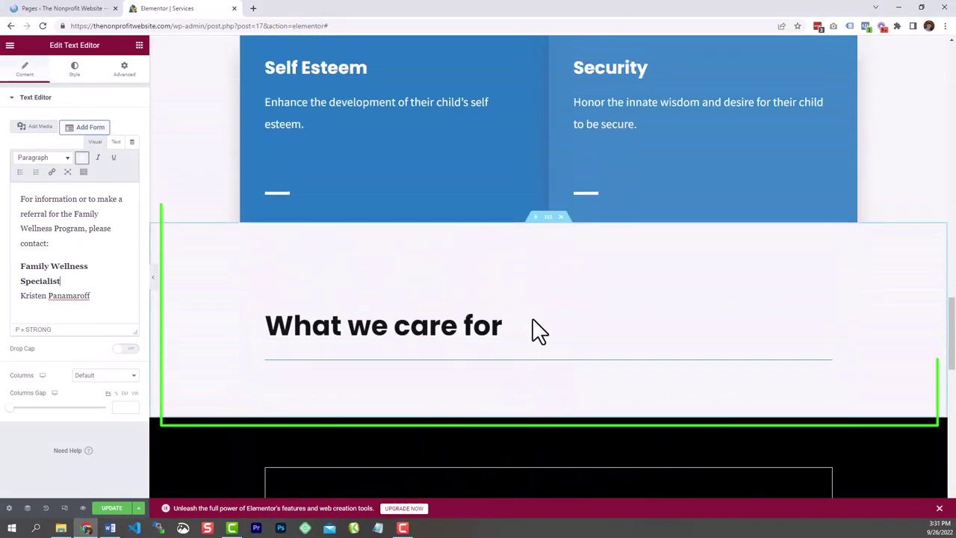
- Delete the What we care for section and set the Parenting Classes section background to #FFFFFF
{"action": "left_click", "coordinate": [560, 218]}
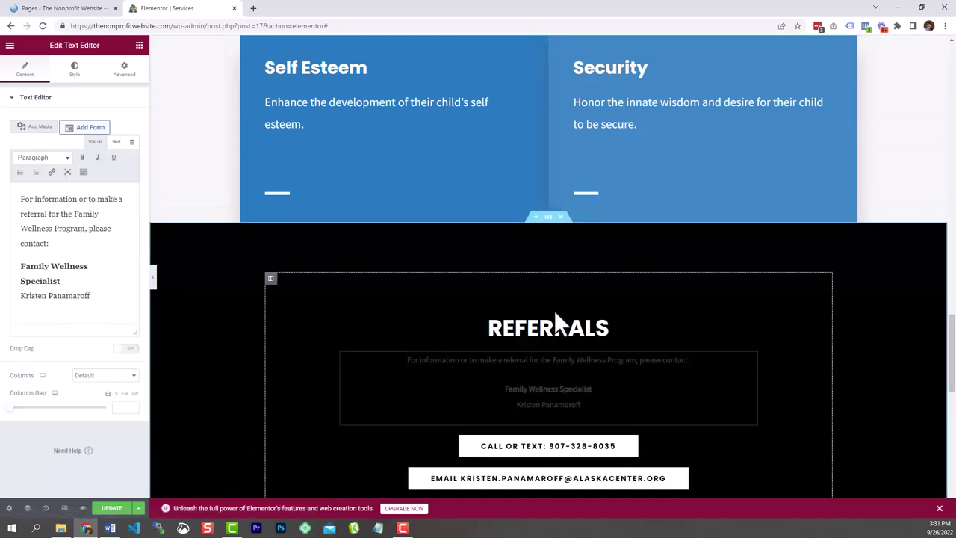
{"action": "scroll", "coordinate": [554, 309], "scroll_direction": "up", "scroll_amount": 15}
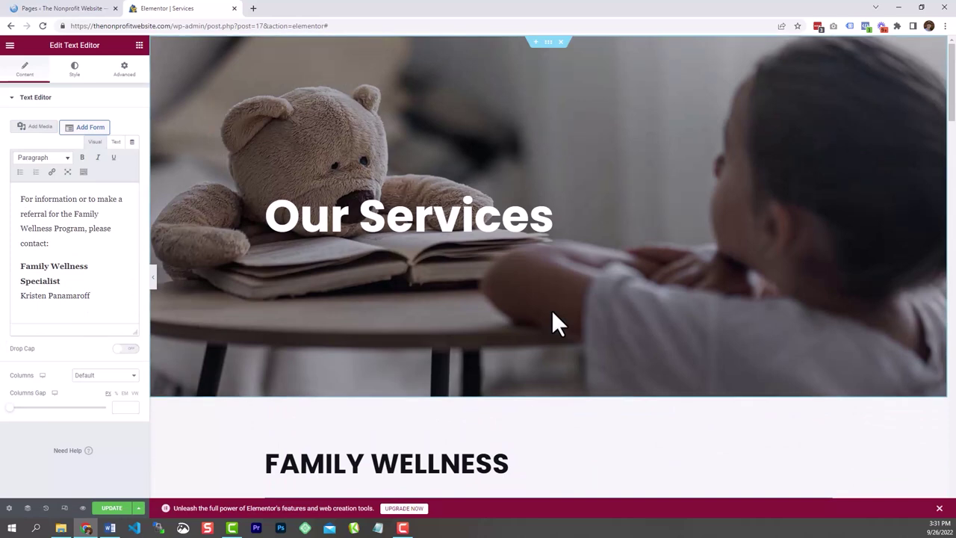
{"action": "scroll", "coordinate": [553, 313], "scroll_direction": "down", "scroll_amount": 5}
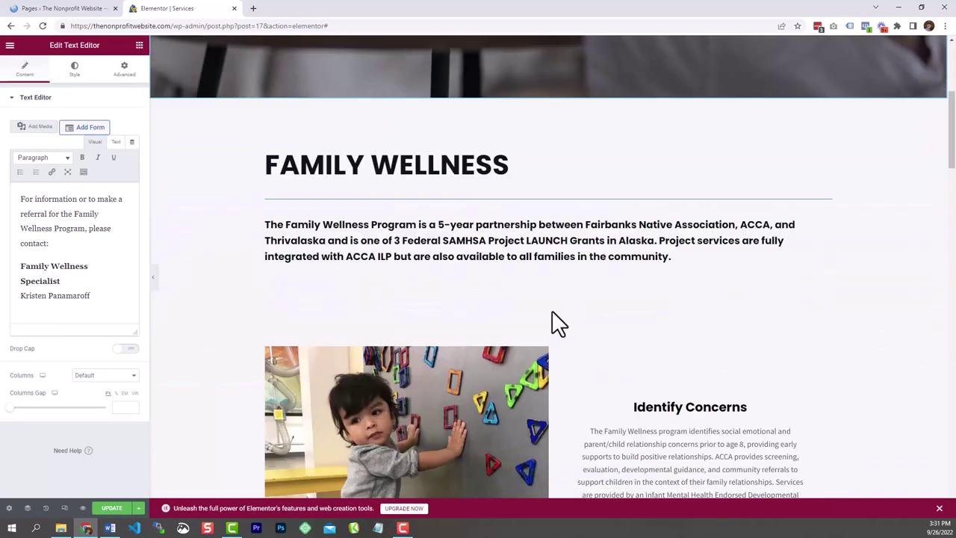
{"action": "scroll", "coordinate": [531, 416], "scroll_direction": "down", "scroll_amount": 6}
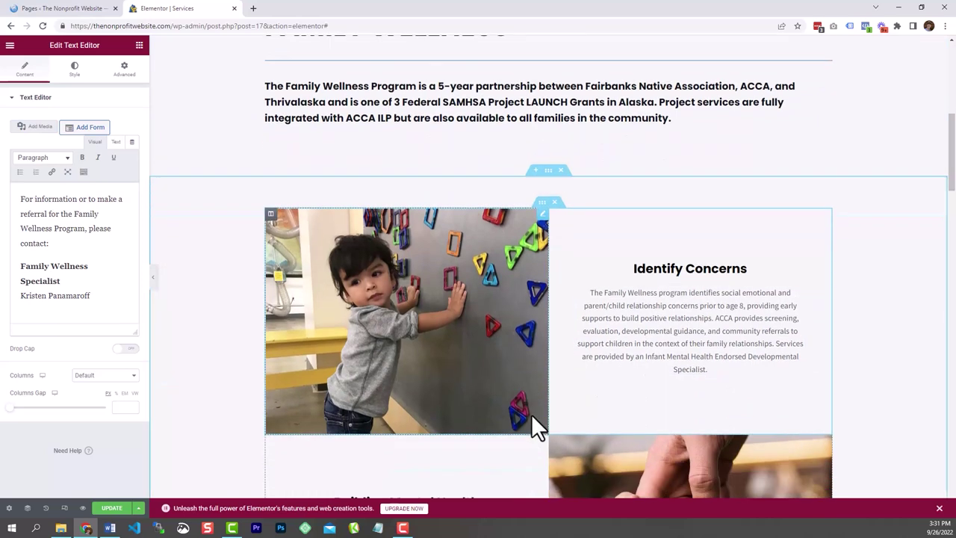
{"action": "scroll", "coordinate": [531, 414], "scroll_direction": "down", "scroll_amount": 4}
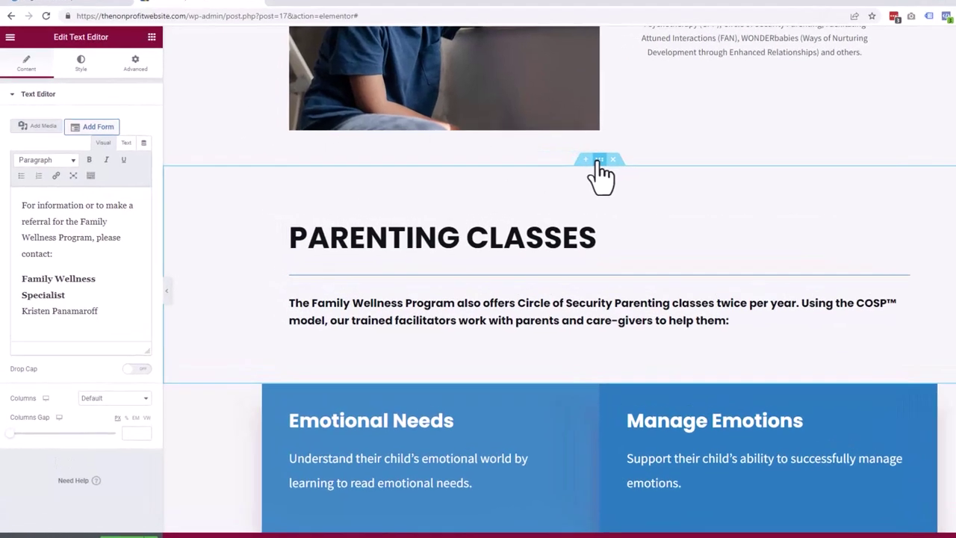
{"action": "left_click", "coordinate": [548, 158]}
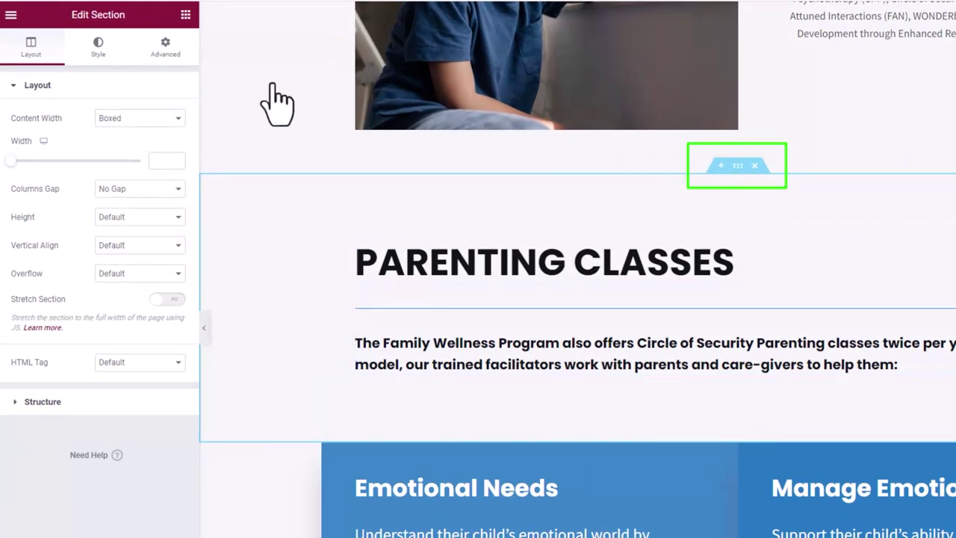
{"action": "left_click", "coordinate": [97, 50]}
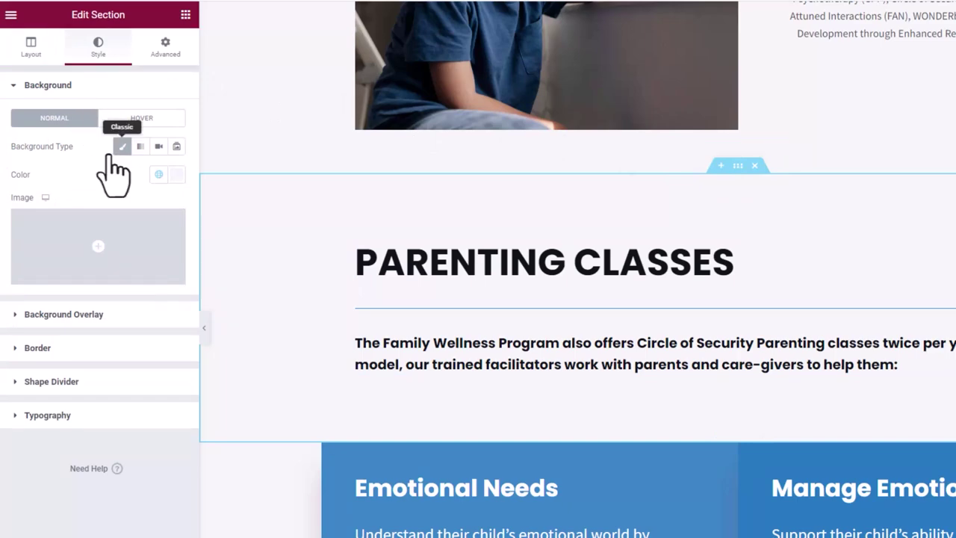
{"action": "left_click", "coordinate": [177, 177]}
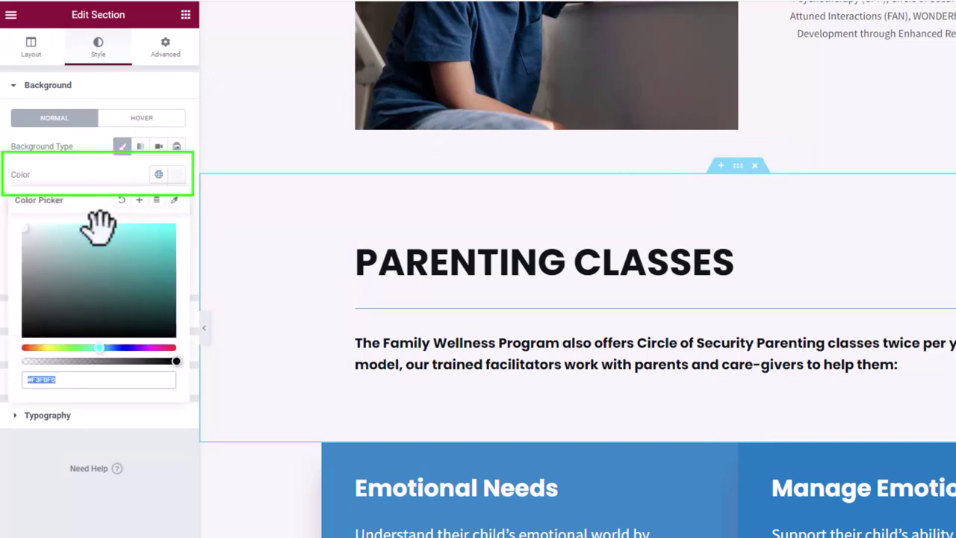
{"action": "type", "text": "#FFFFFF"}
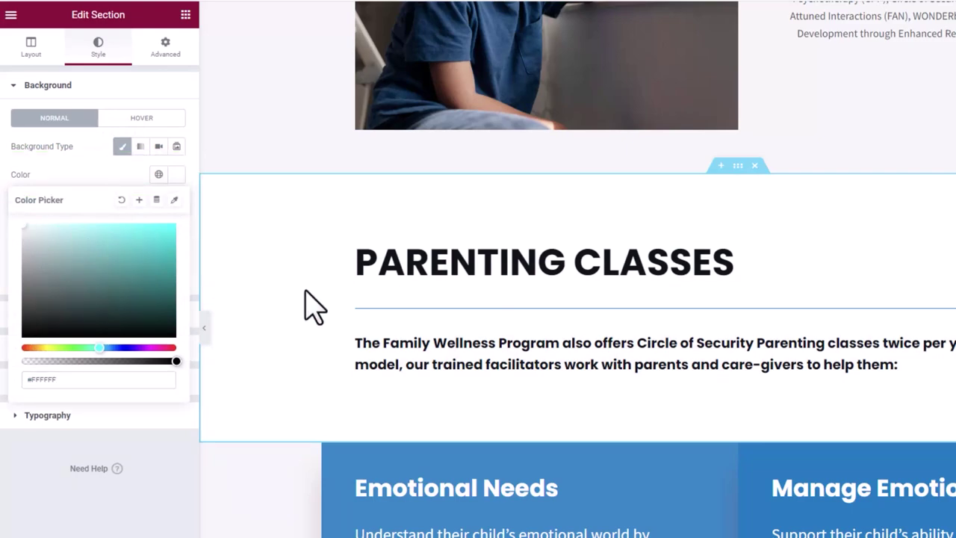
{"action": "scroll", "coordinate": [311, 304], "scroll_direction": "up", "scroll_amount": 4}
{"action": "scroll", "coordinate": [874, 368], "scroll_direction": "down", "scroll_amount": 6}
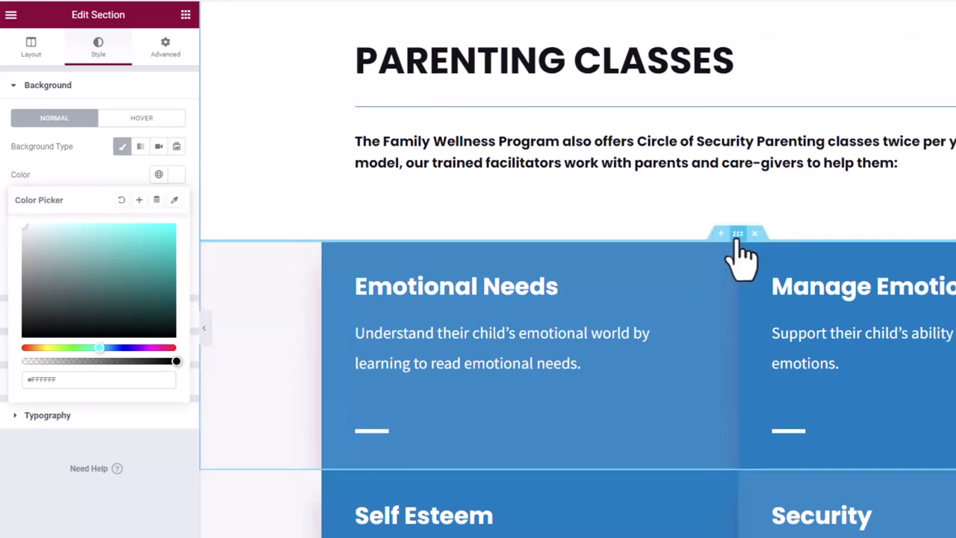
- Make the Emotional Needs cards section's background colour white
{"action": "left_click", "coordinate": [738, 236]}
{"action": "left_click", "coordinate": [95, 49]}
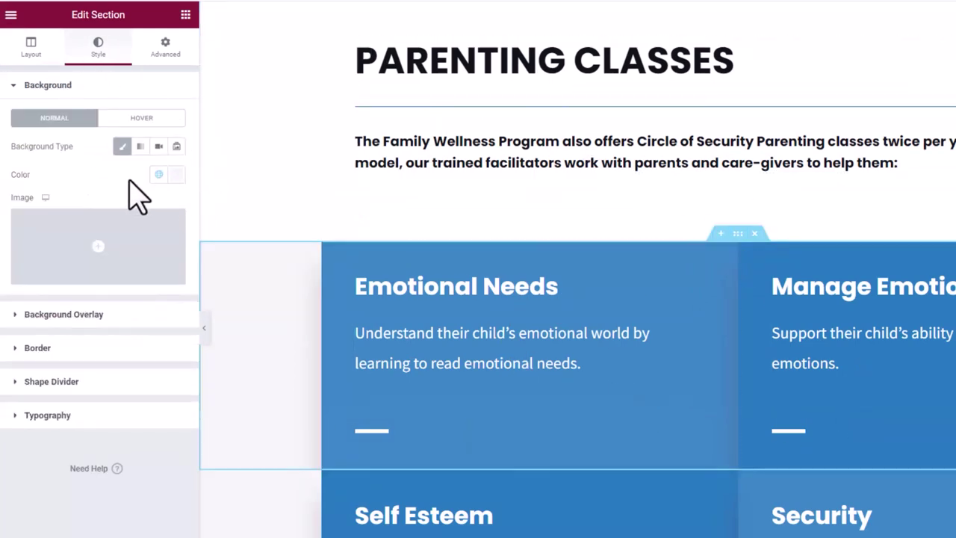
{"action": "left_click", "coordinate": [177, 174]}
{"action": "left_click_drag", "start_coordinate": [51, 260], "coordinate": [18, 218]}
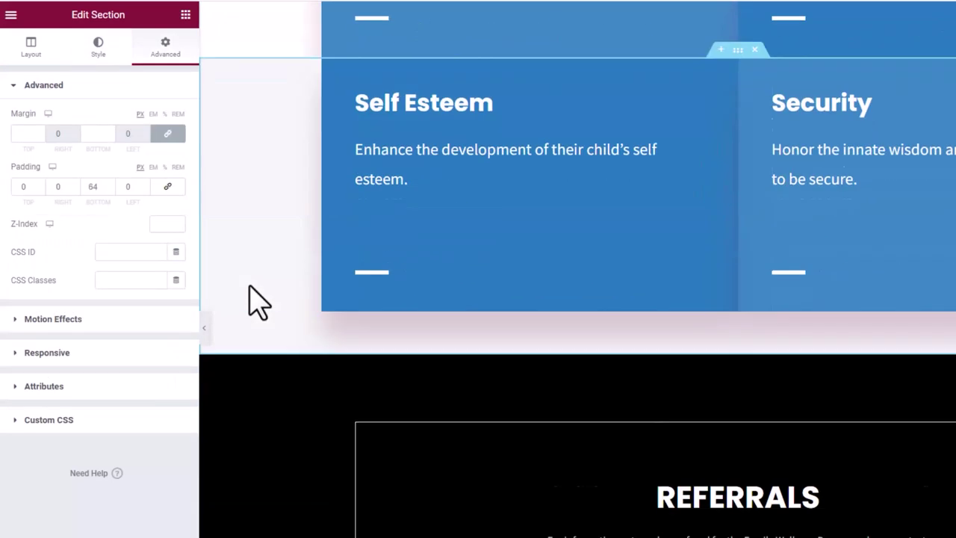
{"action": "scroll", "coordinate": [254, 301], "scroll_direction": "up", "scroll_amount": 2}
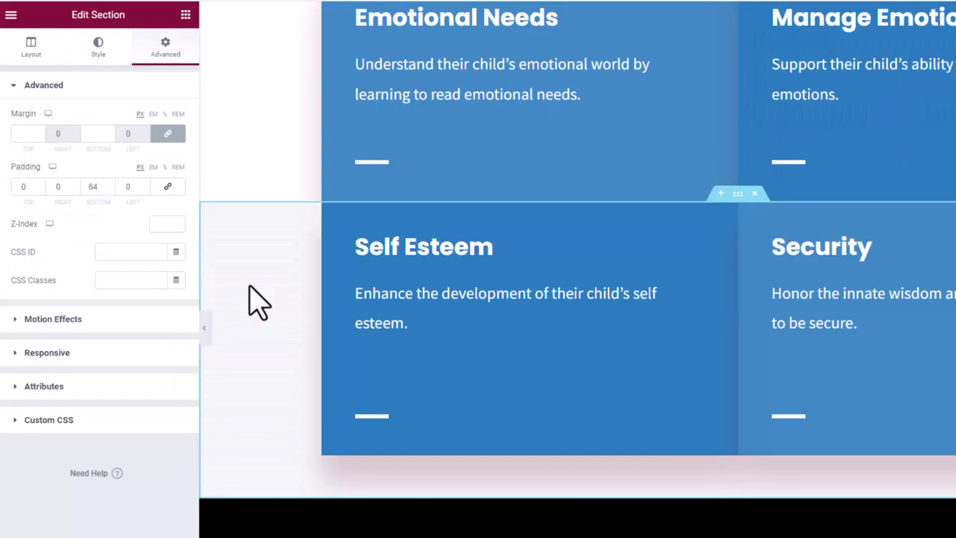
{"action": "left_click", "coordinate": [396, 119]}
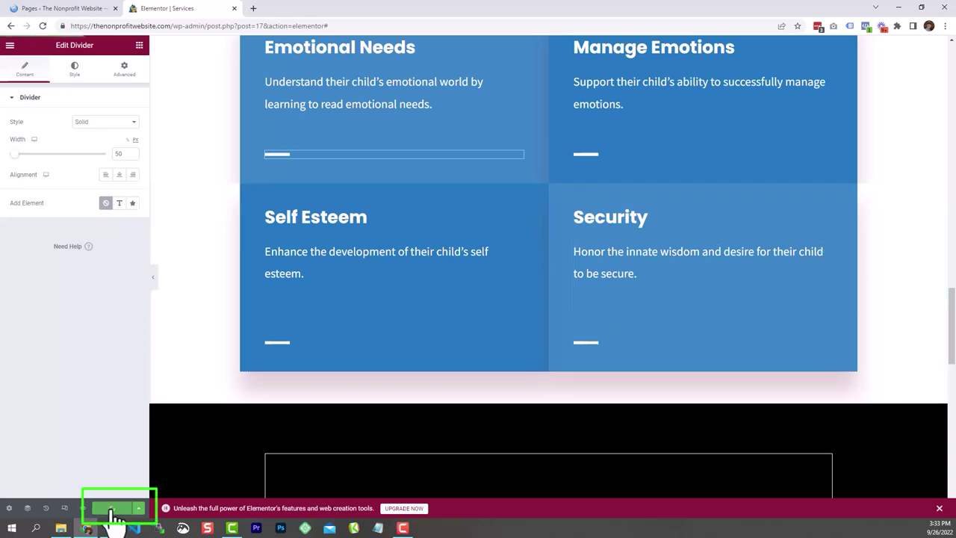
- Update the Services page and open its live view in a new tab
{"action": "left_click", "coordinate": [110, 514]}
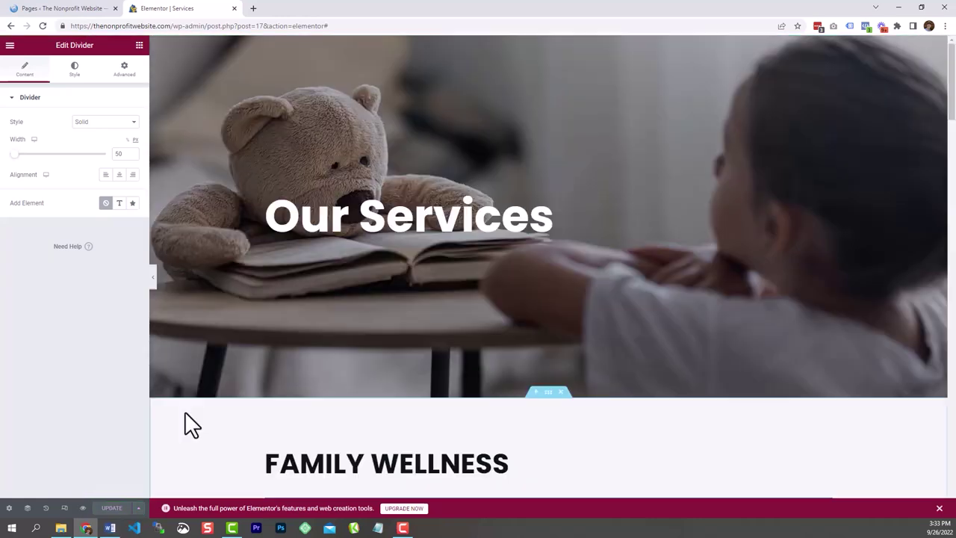
{"action": "left_click", "coordinate": [12, 55]}
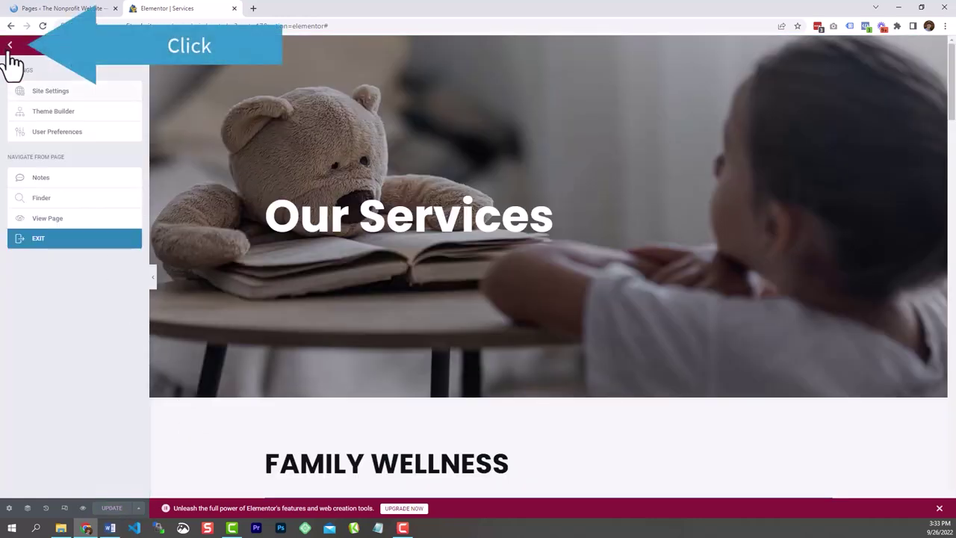
{"action": "right_click", "coordinate": [42, 224]}
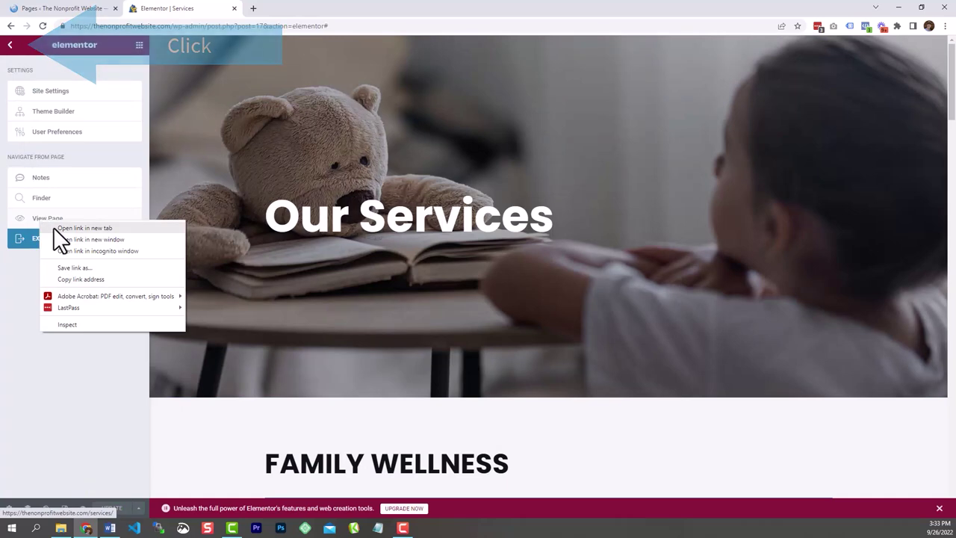
{"action": "left_click", "coordinate": [60, 229]}
- Scroll through the live Services page to review the changes
{"action": "left_click", "coordinate": [299, 8]}
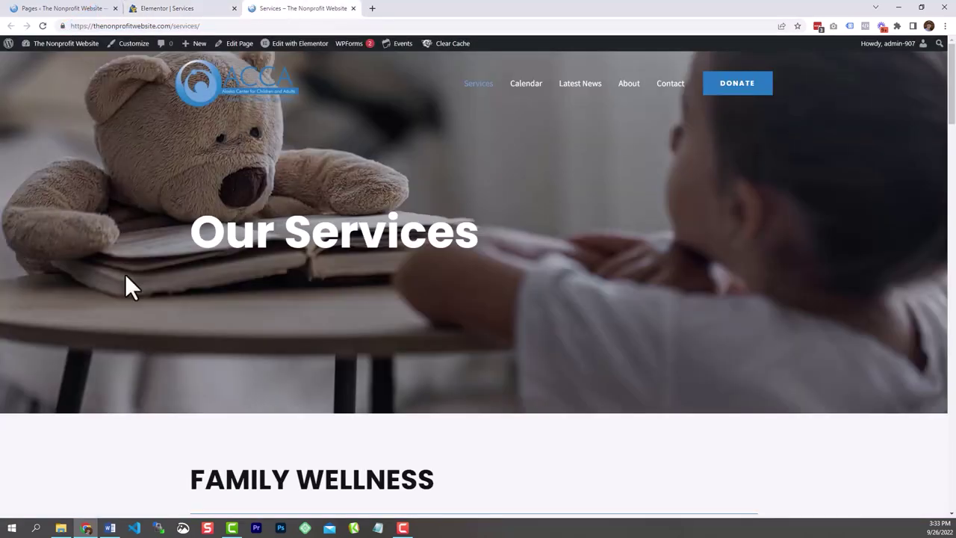
{"action": "scroll", "coordinate": [125, 274], "scroll_direction": "down", "scroll_amount": 3}
{"action": "scroll", "coordinate": [125, 275], "scroll_direction": "down", "scroll_amount": 7}
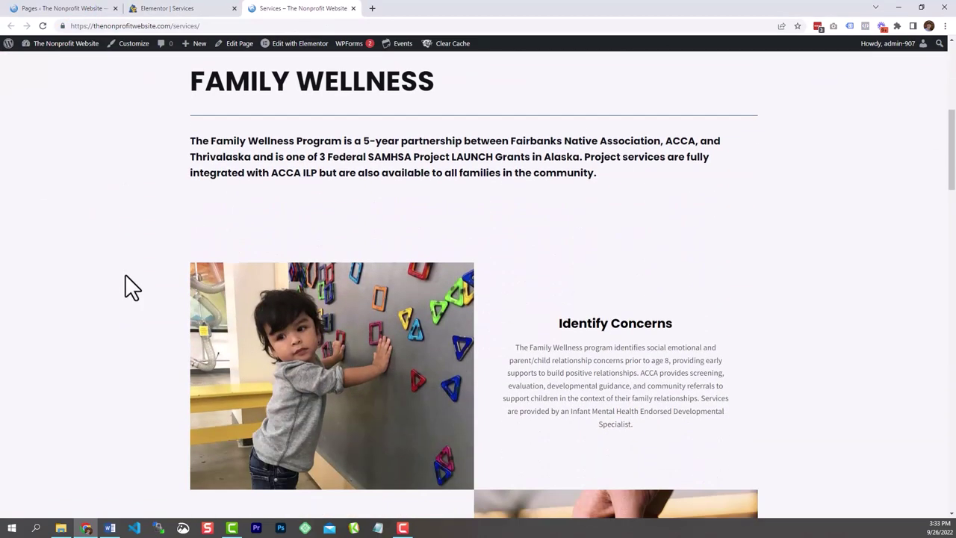
{"action": "scroll", "coordinate": [125, 275], "scroll_direction": "down", "scroll_amount": 8}
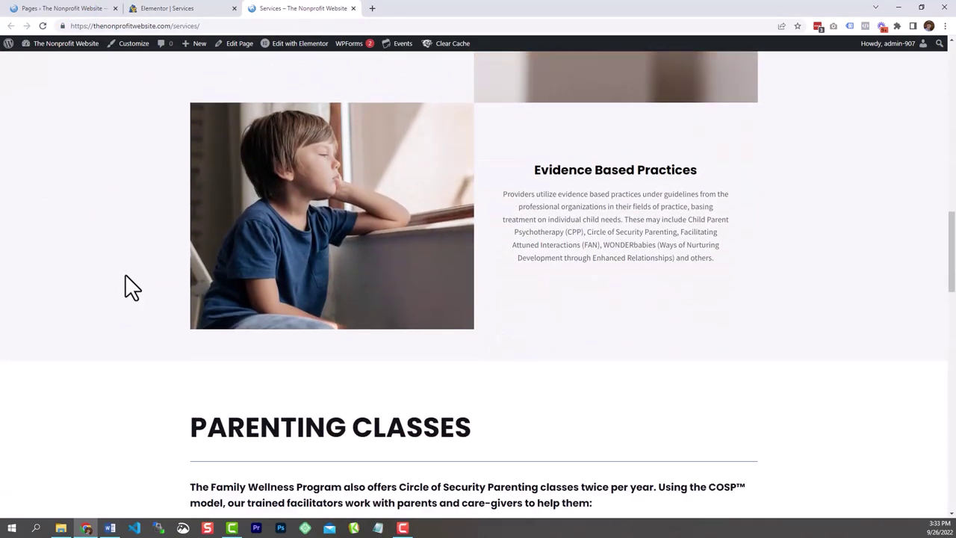
{"action": "scroll", "coordinate": [125, 275], "scroll_direction": "down", "scroll_amount": 9}
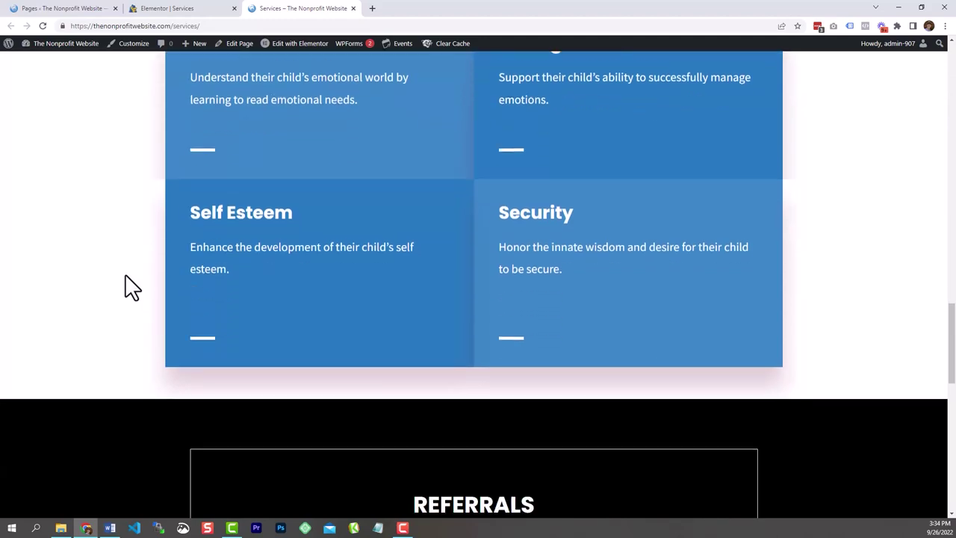
{"action": "scroll", "coordinate": [125, 283], "scroll_direction": "down", "scroll_amount": 2}
{"action": "scroll", "coordinate": [395, 356], "scroll_direction": "up", "scroll_amount": 10}
{"action": "scroll", "coordinate": [396, 357], "scroll_direction": "up", "scroll_amount": 15}
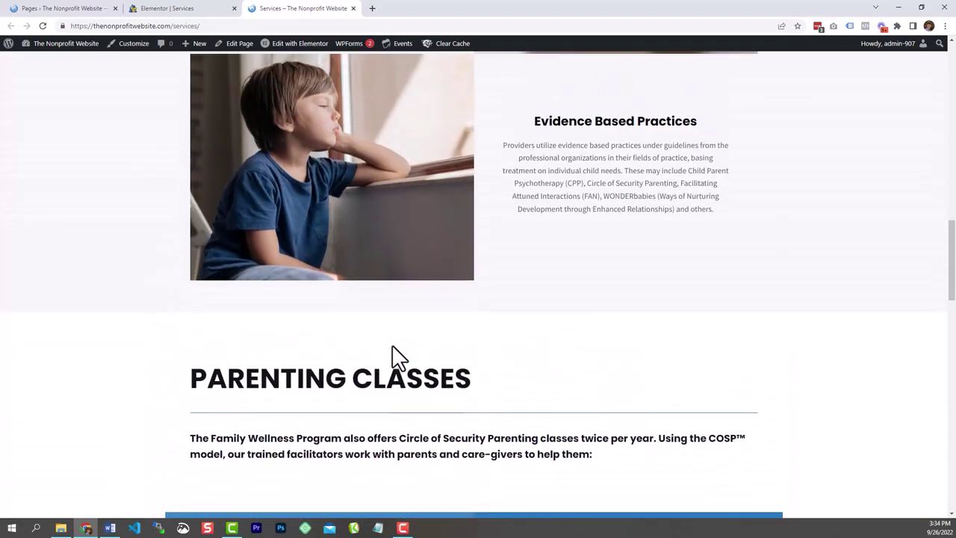
{"action": "scroll", "coordinate": [397, 357], "scroll_direction": "up", "scroll_amount": 2}
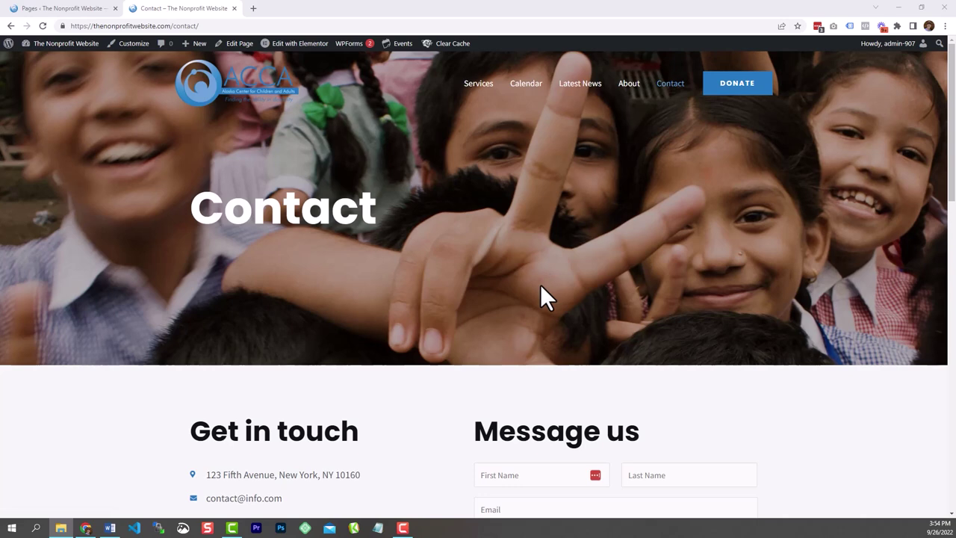
- Open the Contact page in Elementor and bring the Contact folder with Contact.docx and img-05-web.jpg on screen
{"action": "left_click", "coordinate": [299, 46]}
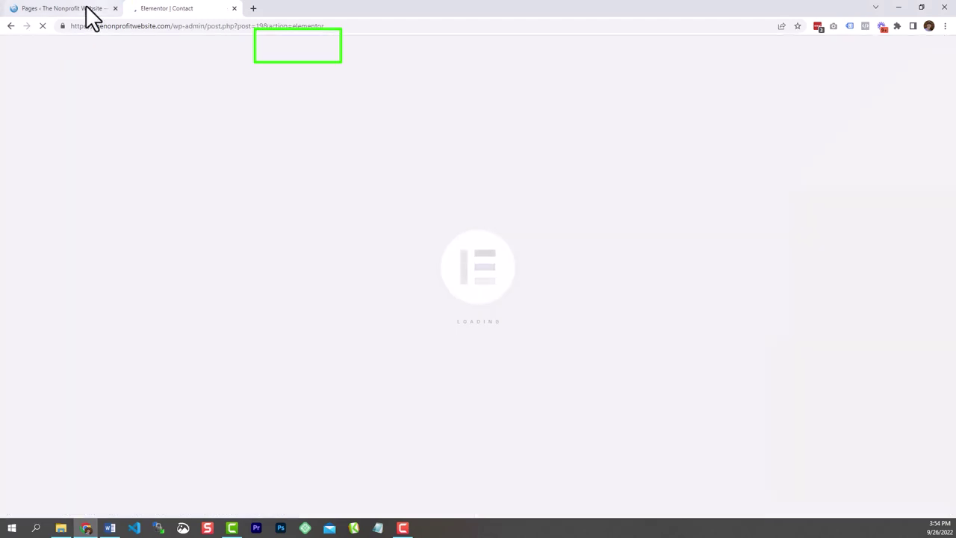
{"action": "left_click", "coordinate": [88, 10]}
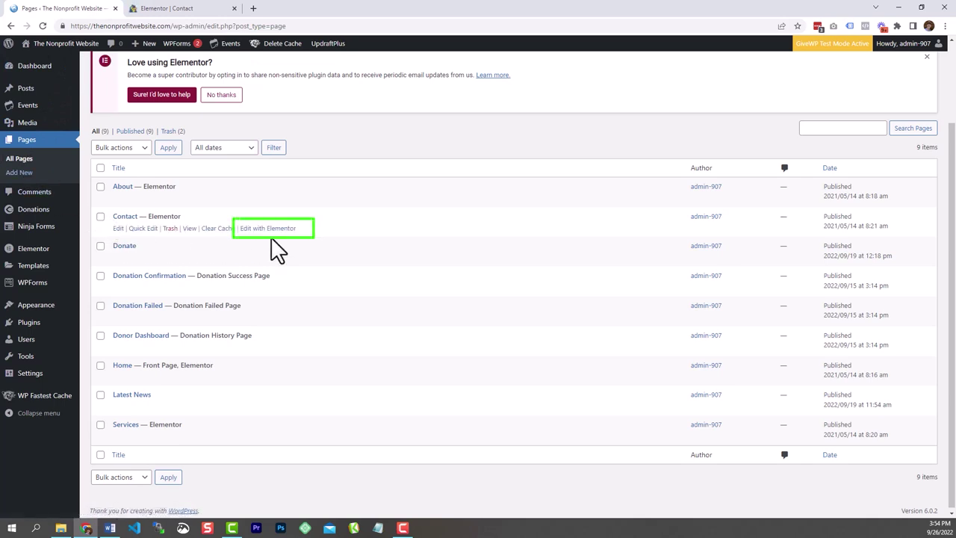
{"action": "left_click", "coordinate": [179, 11]}
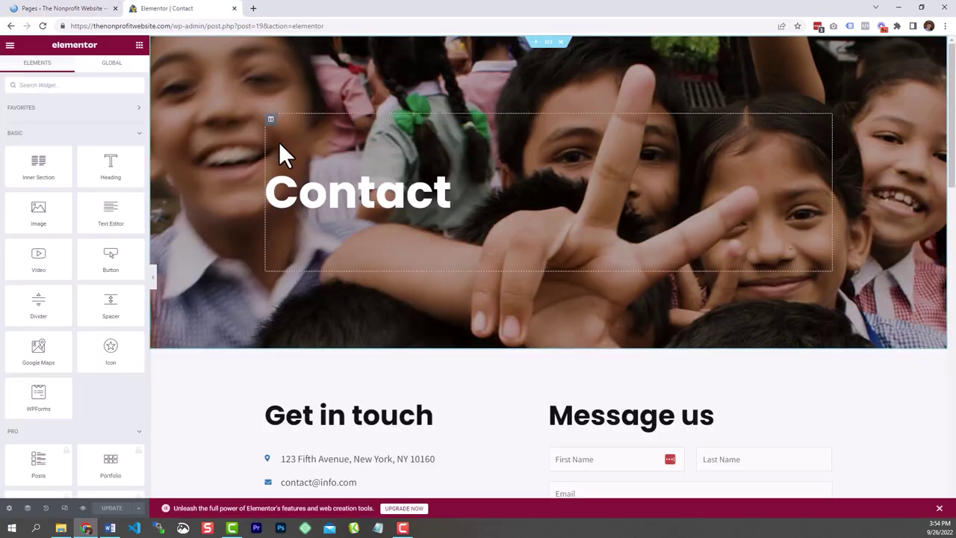
{"action": "scroll", "coordinate": [354, 216], "scroll_direction": "down", "scroll_amount": 5}
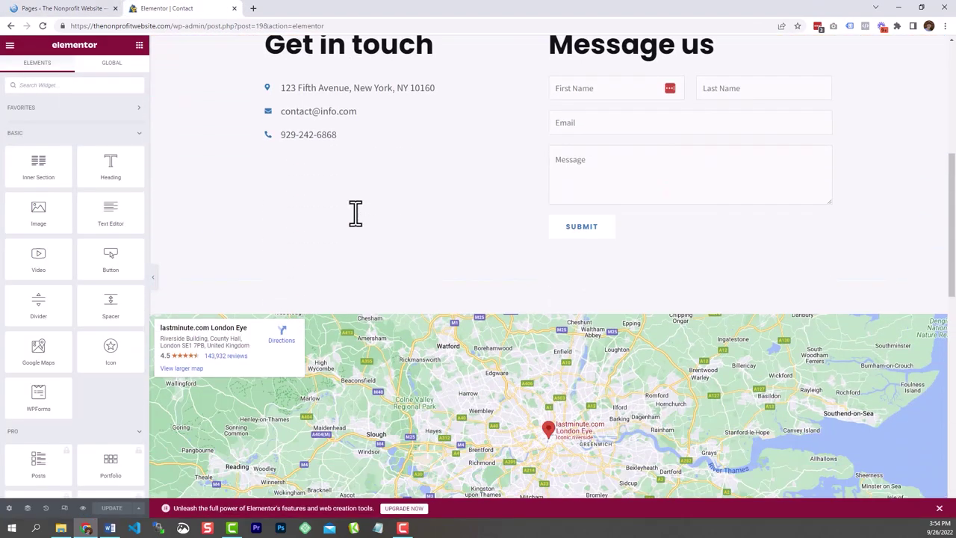
{"action": "scroll", "coordinate": [356, 214], "scroll_direction": "down", "scroll_amount": 7}
{"action": "scroll", "coordinate": [356, 214], "scroll_direction": "up", "scroll_amount": 4}
{"action": "scroll", "coordinate": [354, 212], "scroll_direction": "up", "scroll_amount": 8}
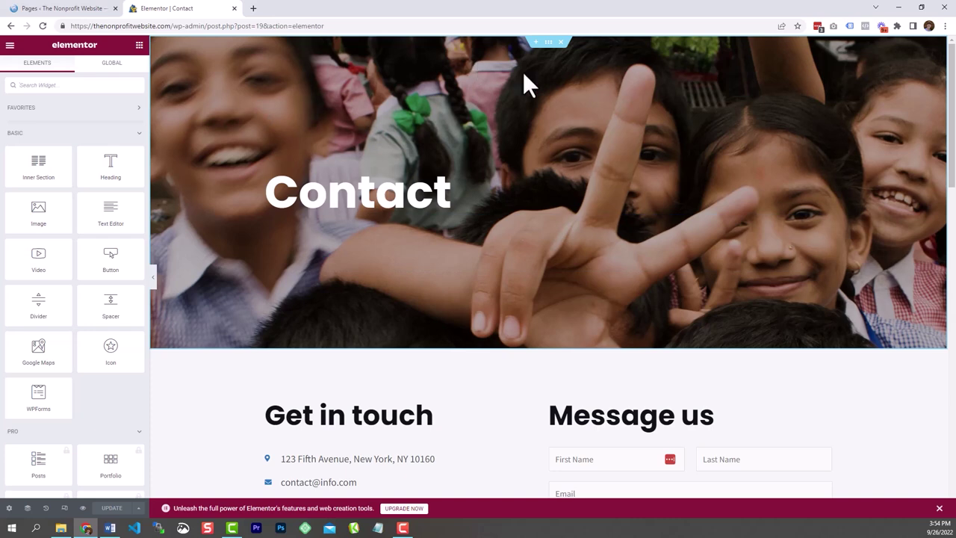
{"action": "left_click_drag", "start_coordinate": [955, 112], "coordinate": [687, 85]}
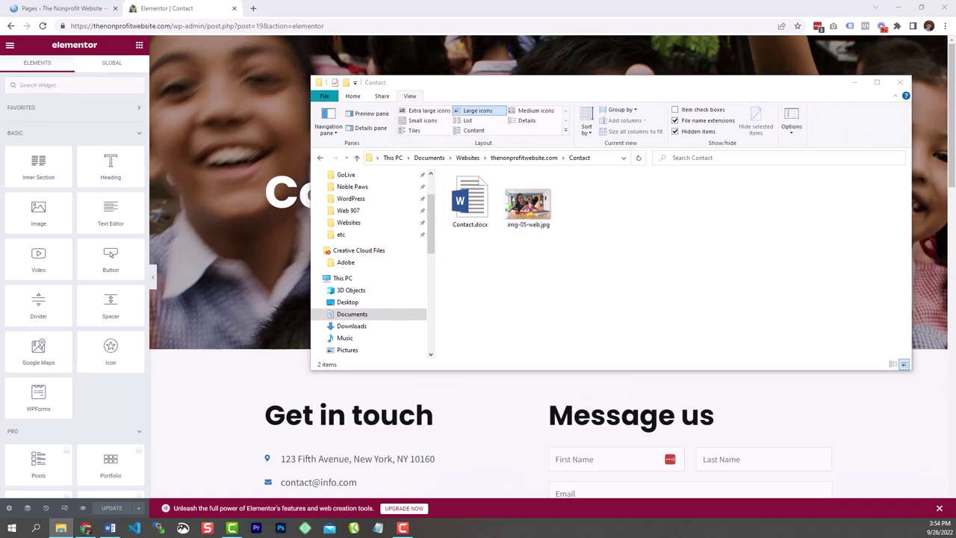
- Open Contact.docx in Word and skim it, then minimize Word and the Contact folder window
{"action": "left_click_drag", "start_coordinate": [522, 63], "coordinate": [480, 50]}
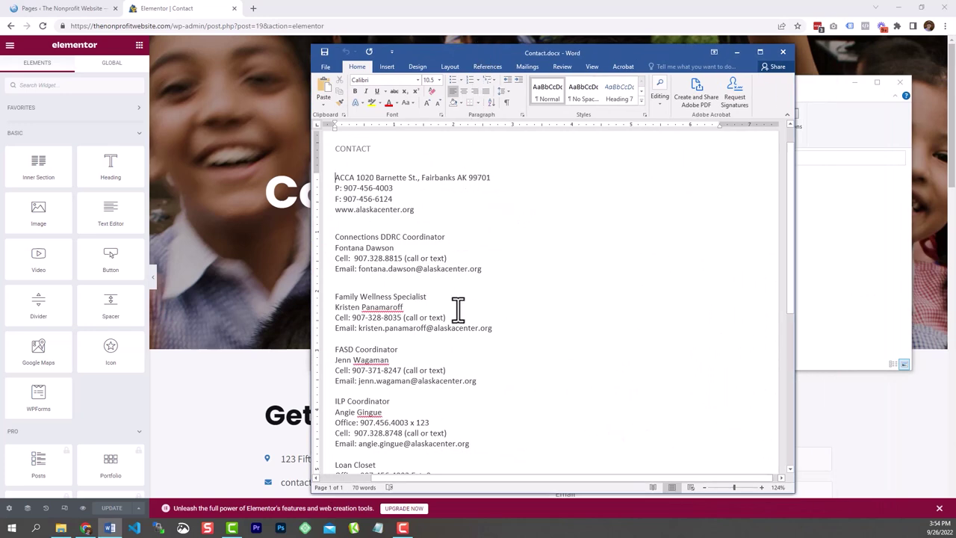
{"action": "scroll", "coordinate": [457, 309], "scroll_direction": "down", "scroll_amount": 3}
{"action": "scroll", "coordinate": [457, 309], "scroll_direction": "up", "scroll_amount": 4}
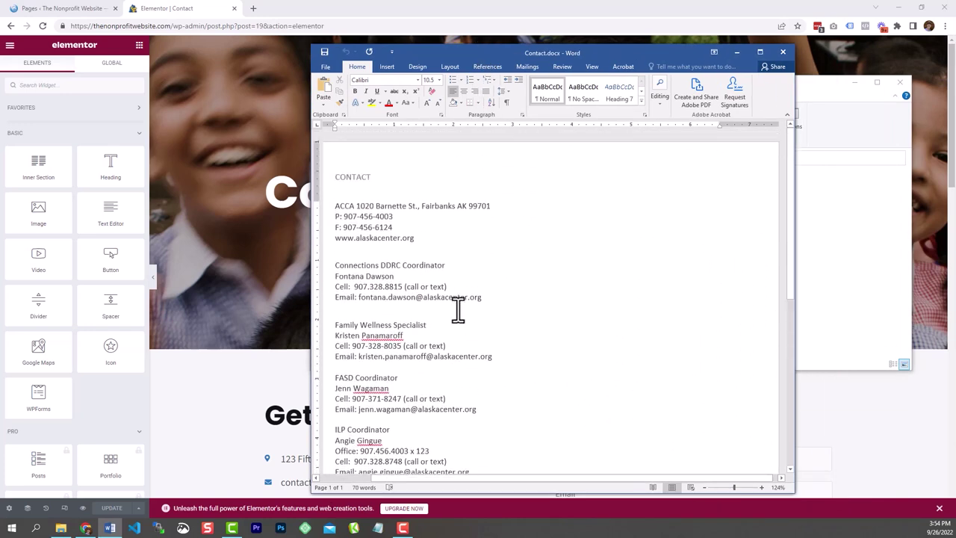
{"action": "key", "text": "super+Down"}
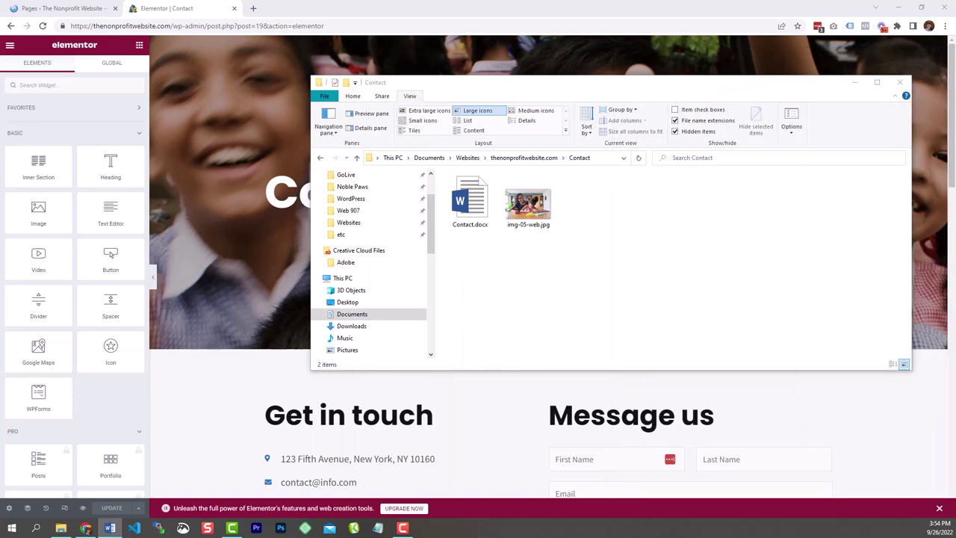
{"action": "left_click", "coordinate": [854, 82]}
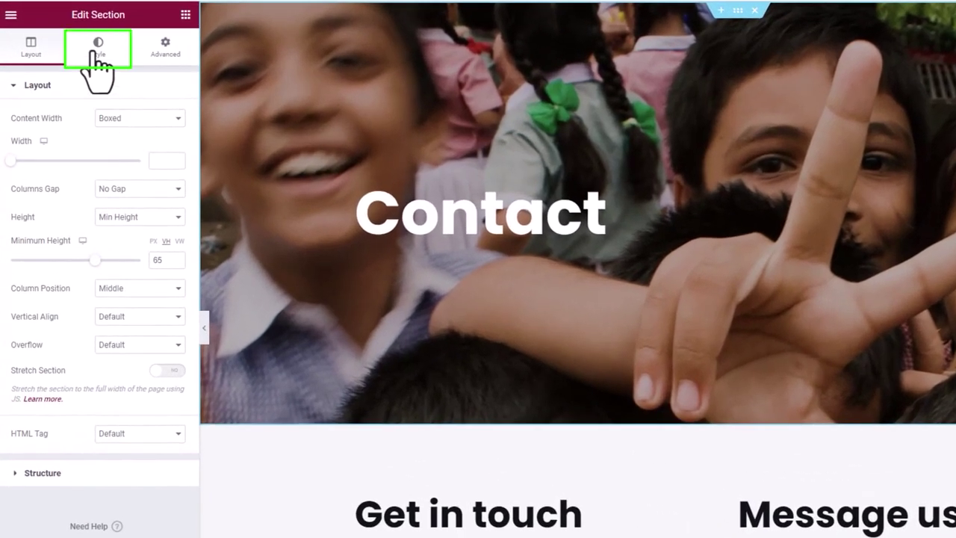
- Replace the hero section's background image with the uploaded img-05-web.jpg
{"action": "left_click", "coordinate": [96, 52]}
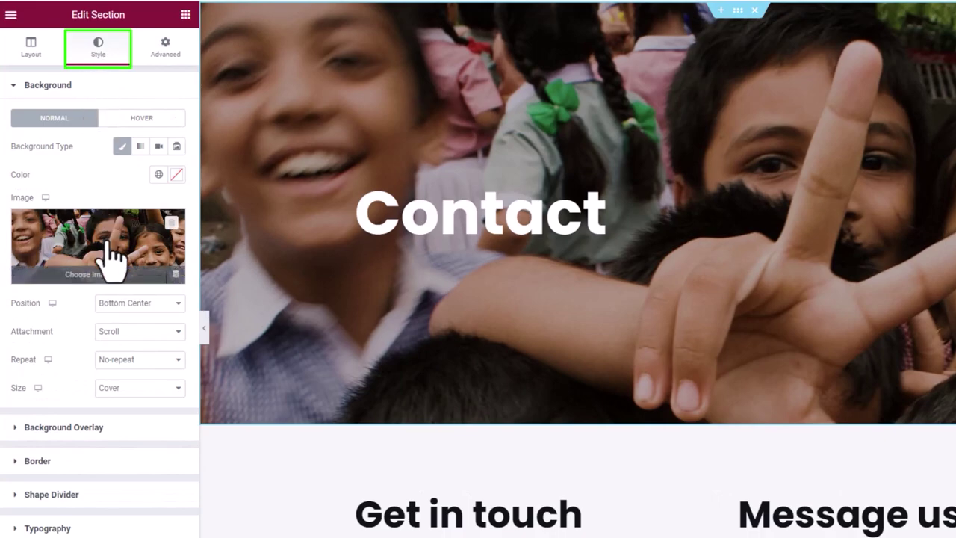
{"action": "left_click", "coordinate": [112, 254]}
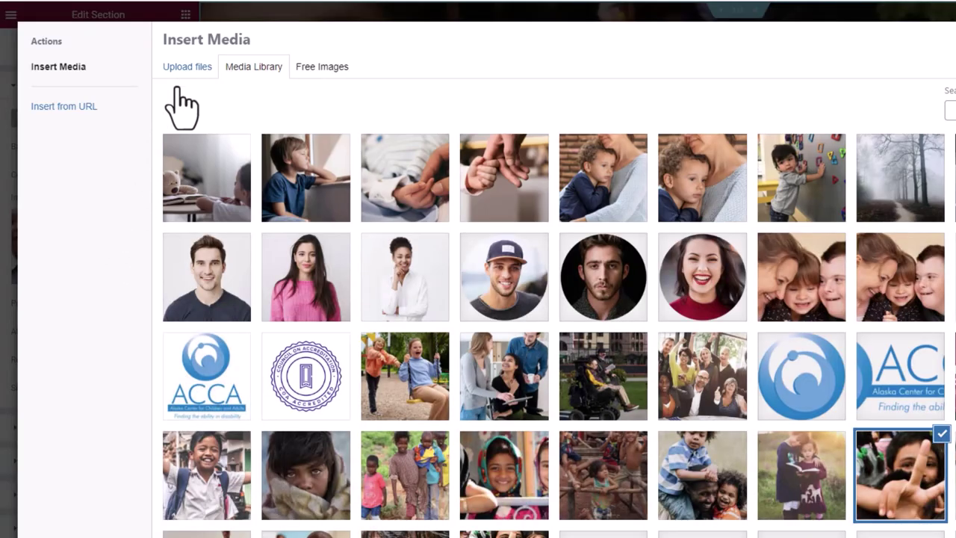
{"action": "left_click", "coordinate": [185, 69]}
{"action": "left_click", "coordinate": [690, 297]}
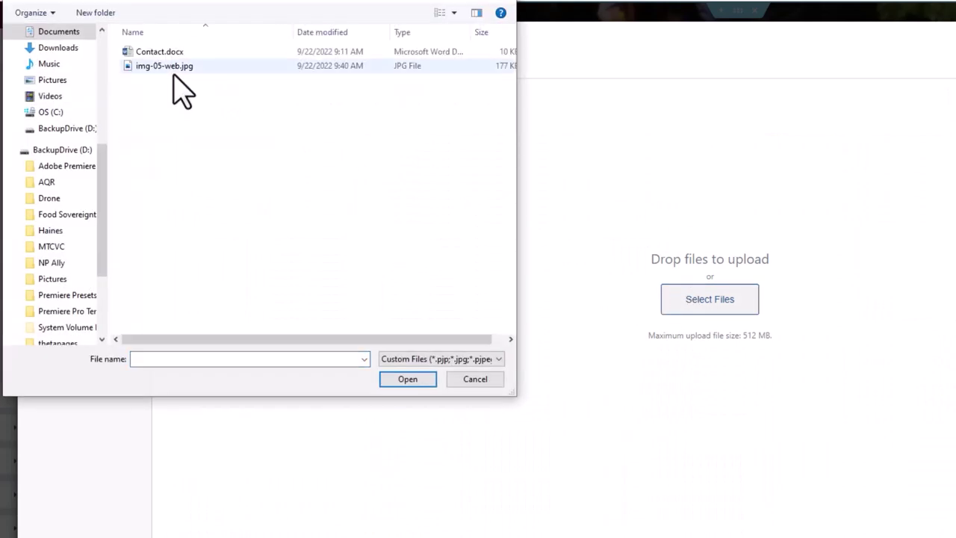
{"action": "double_click", "coordinate": [169, 69]}
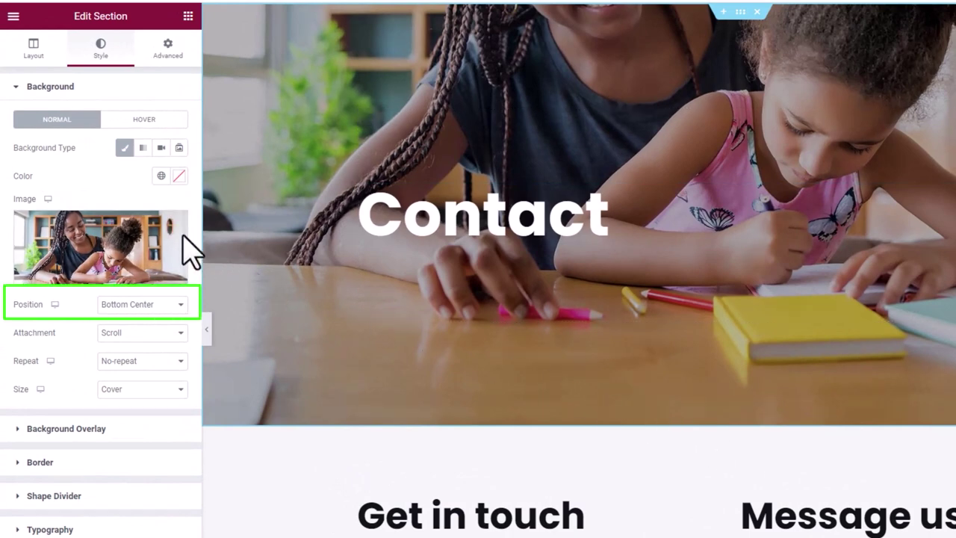
- Set the hero background image position to Center Center
{"action": "mouse_move", "coordinate": [191, 252]}
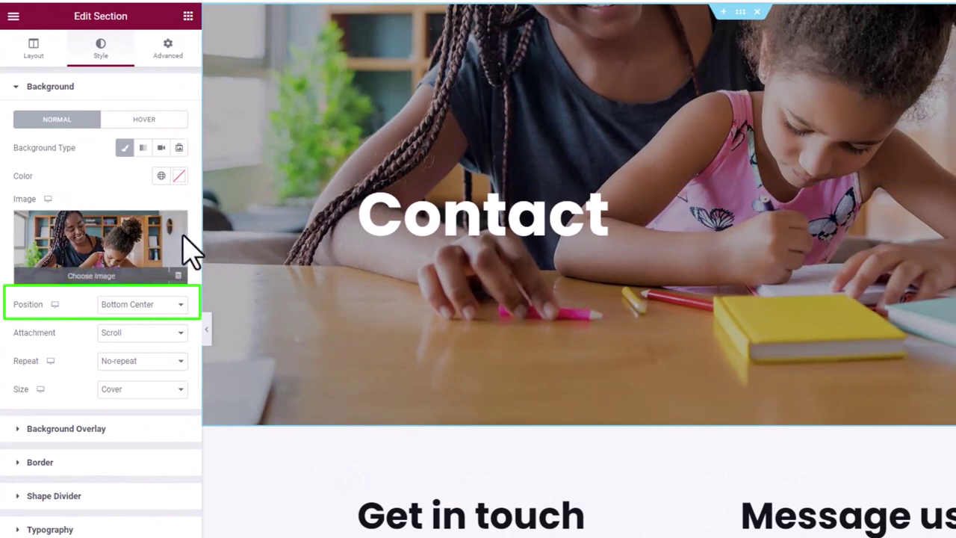
{"action": "left_click", "coordinate": [128, 304]}
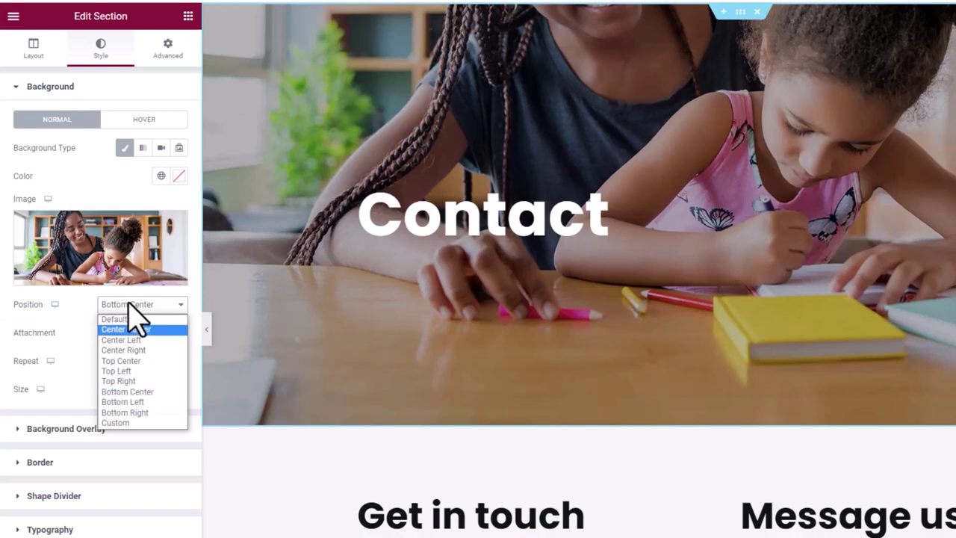
{"action": "key", "text": "Escape"}
{"action": "key", "text": "Up"}
{"action": "key", "text": "Up"}
{"action": "key", "text": "Up"}
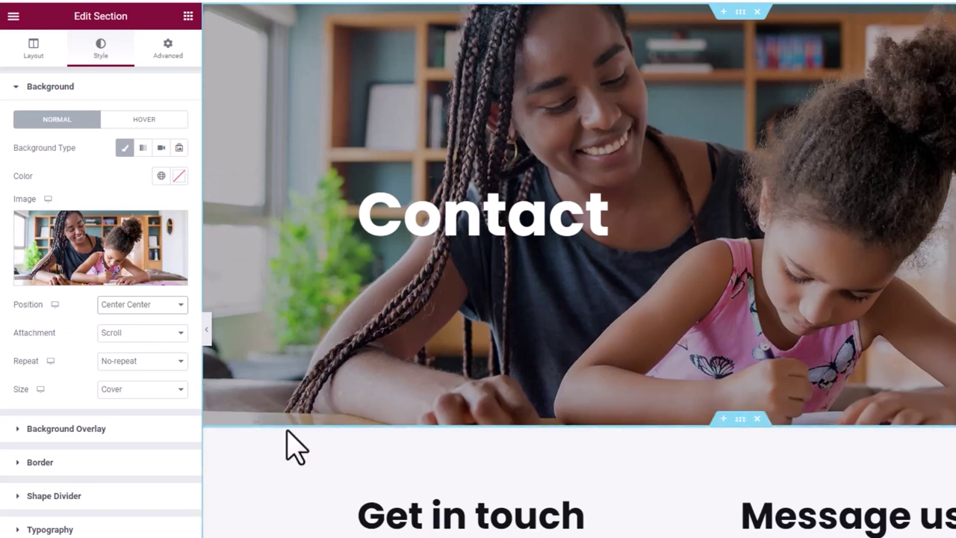
{"action": "scroll", "coordinate": [292, 446], "scroll_direction": "down", "scroll_amount": 3}
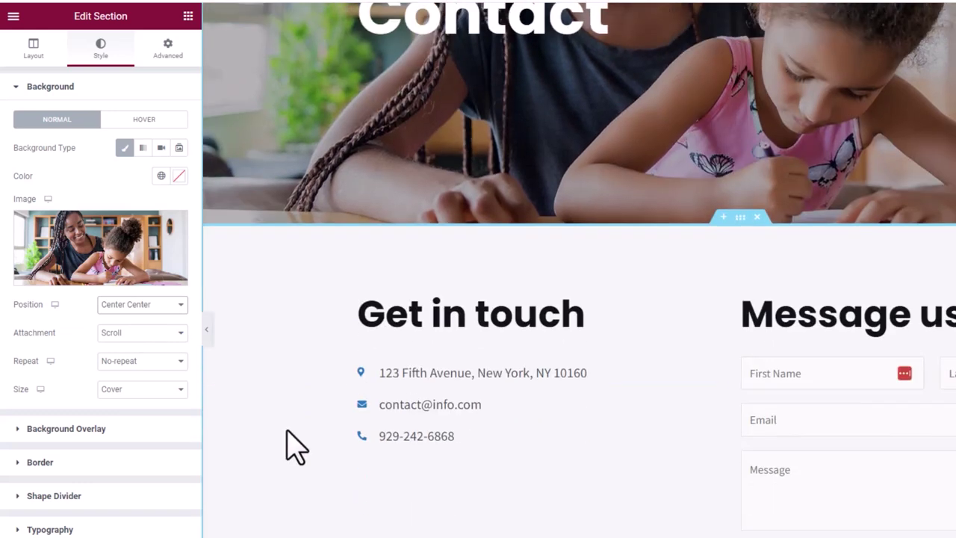
- Change the heading to 'Get in Touch' with a capital T and select the contact details list
{"action": "left_click", "coordinate": [492, 315]}
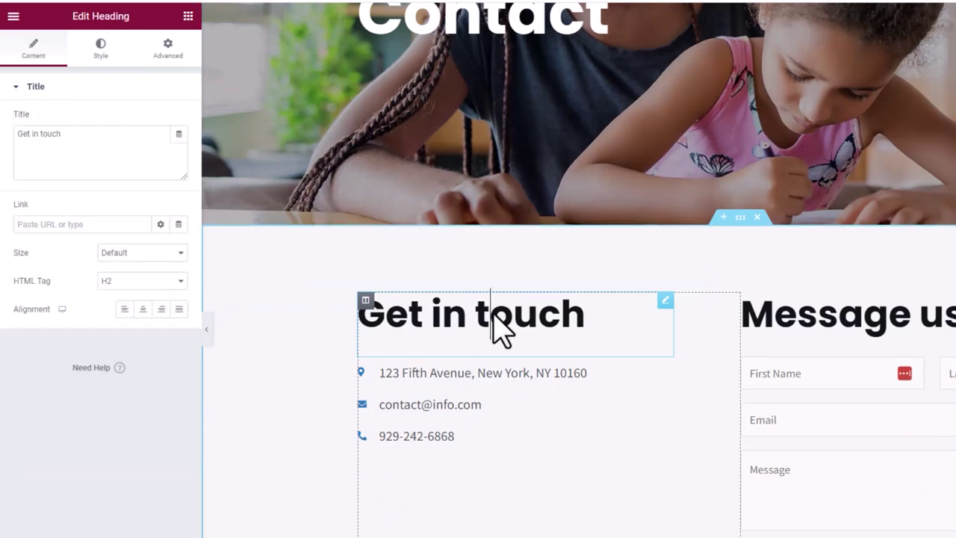
{"action": "key", "text": "BackSpace"}
{"action": "type", "text": "T"}
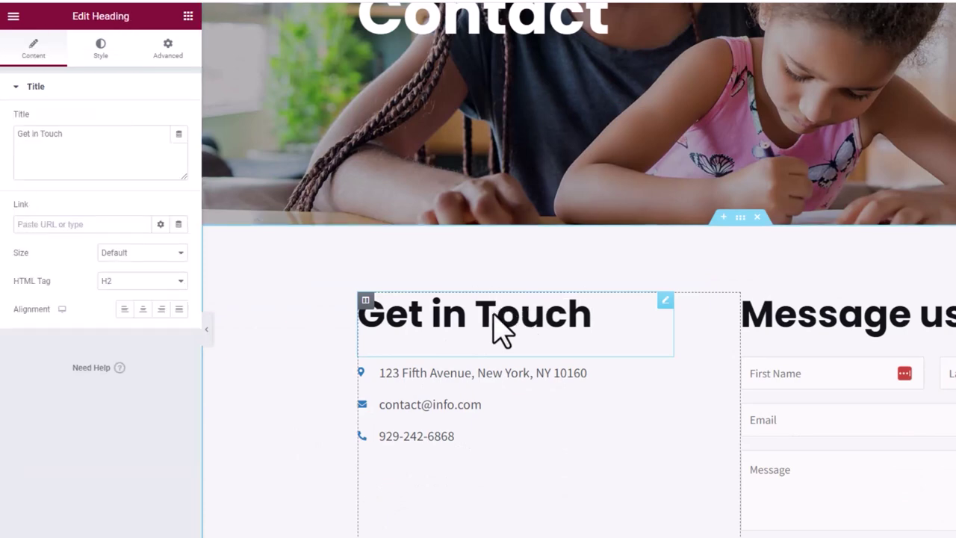
{"action": "left_click", "coordinate": [594, 381]}
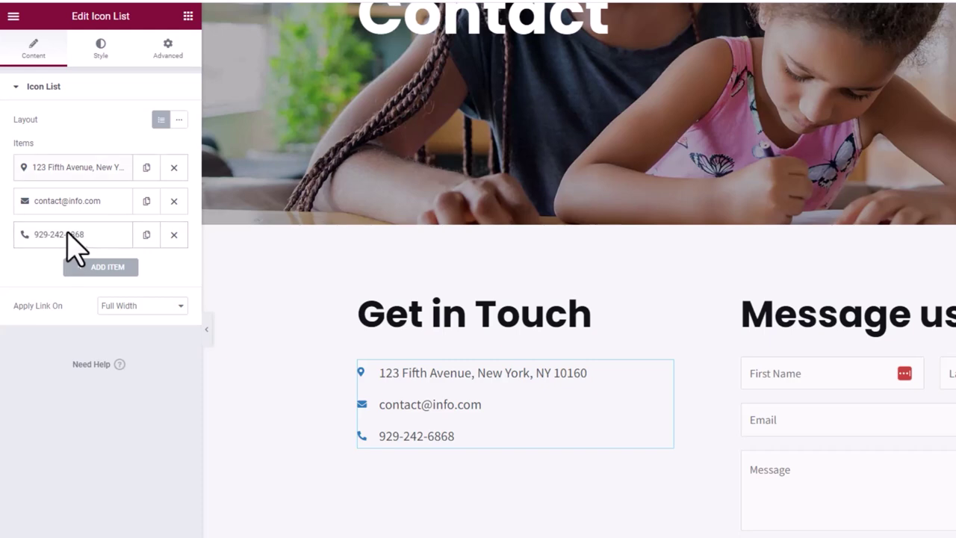
- Replace the placeholder list items with the centre's street address, info e-mail and phone number
{"action": "left_click", "coordinate": [71, 168]}
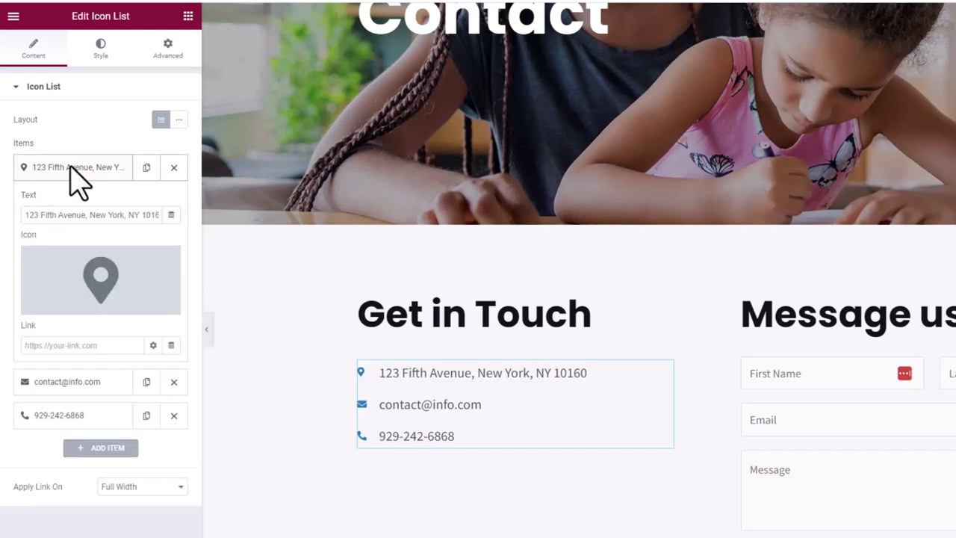
{"action": "left_click", "coordinate": [22, 214]}
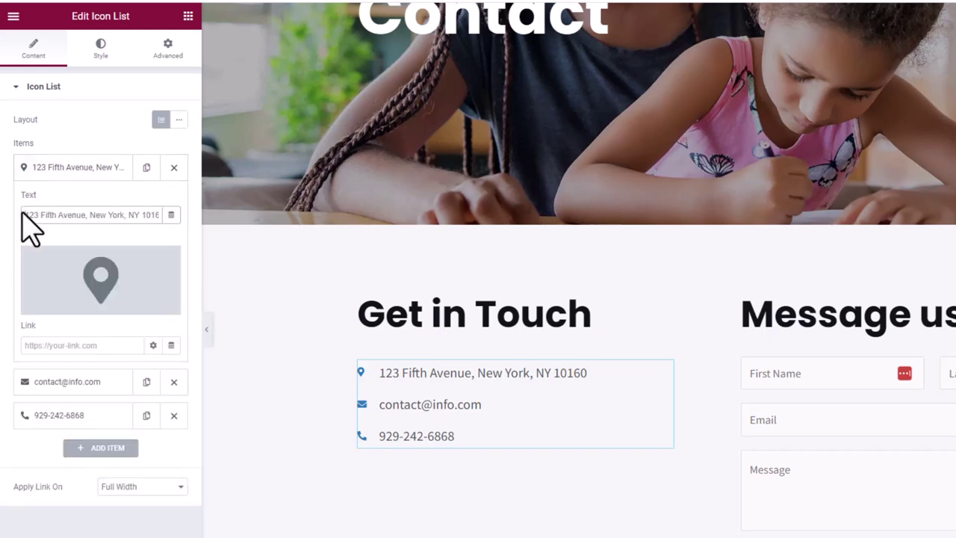
{"action": "triple_click", "coordinate": [23, 215]}
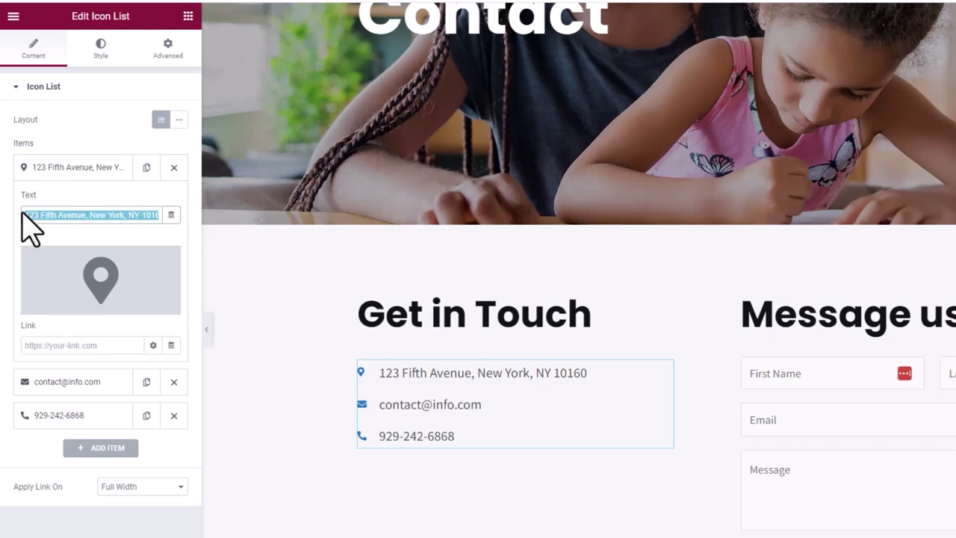
{"action": "type", "text": "ACCA 1020 Barnette St., Fairbanks AK 99701"}
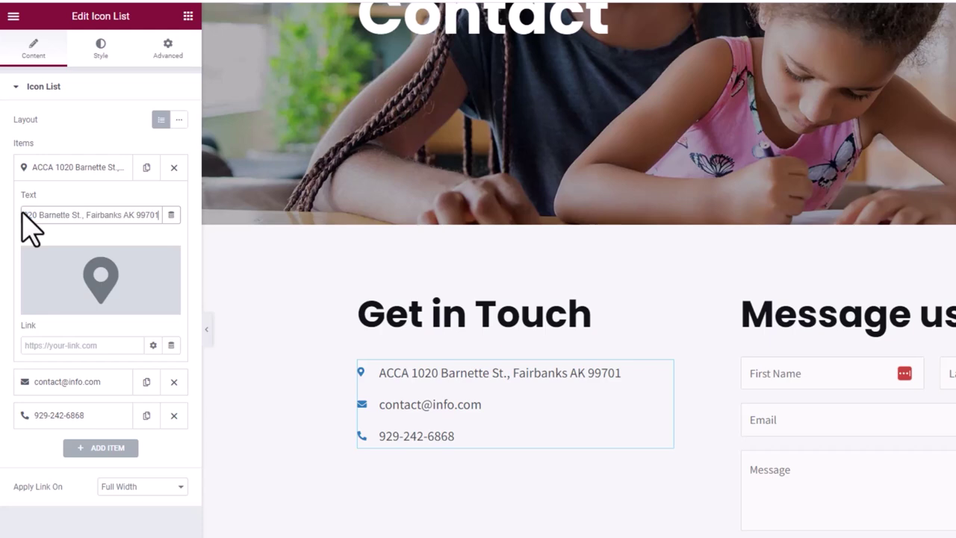
{"action": "left_click", "coordinate": [45, 167]}
{"action": "left_click", "coordinate": [34, 203]}
{"action": "triple_click", "coordinate": [49, 247]}
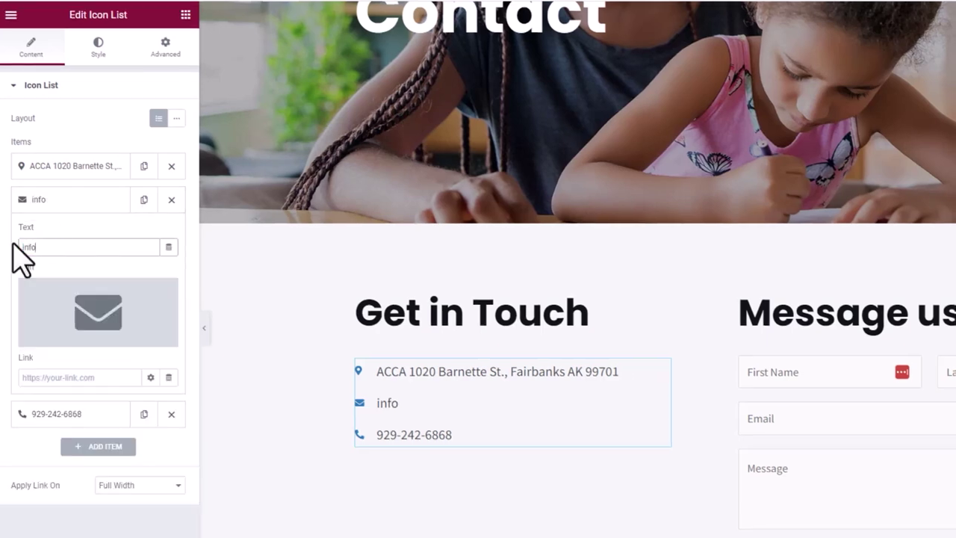
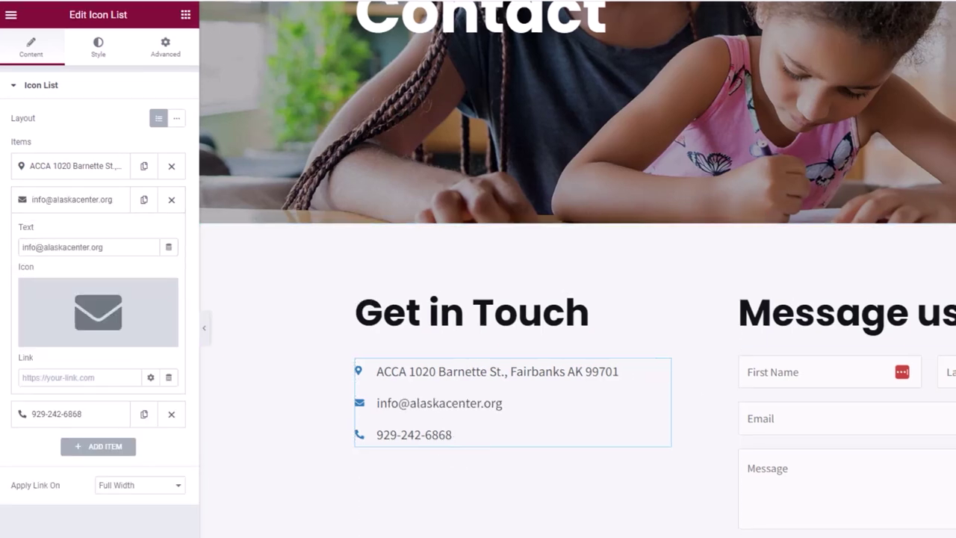
{"action": "left_click", "coordinate": [56, 414]}
{"action": "triple_click", "coordinate": [77, 281]}
{"action": "key", "text": "ctrl+v"}
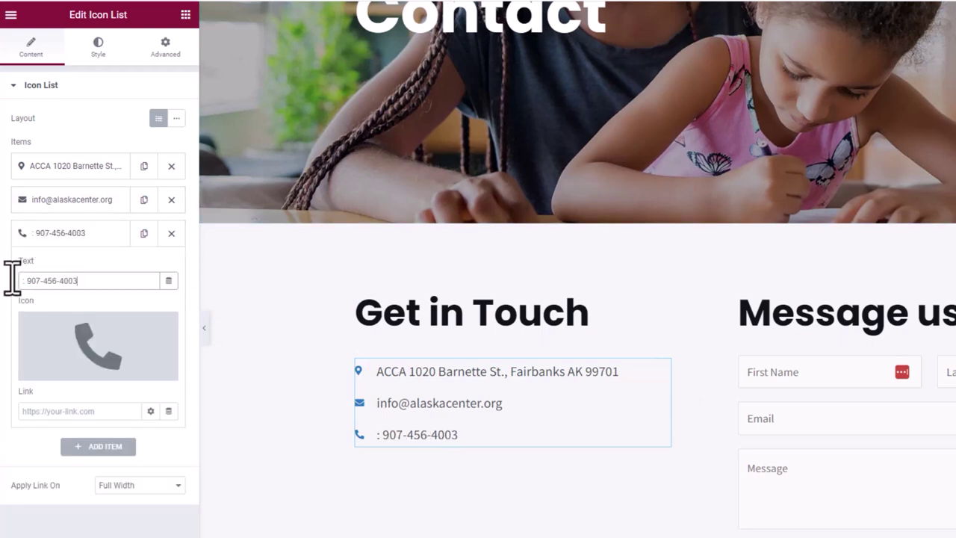
{"action": "left_click", "coordinate": [68, 234]}
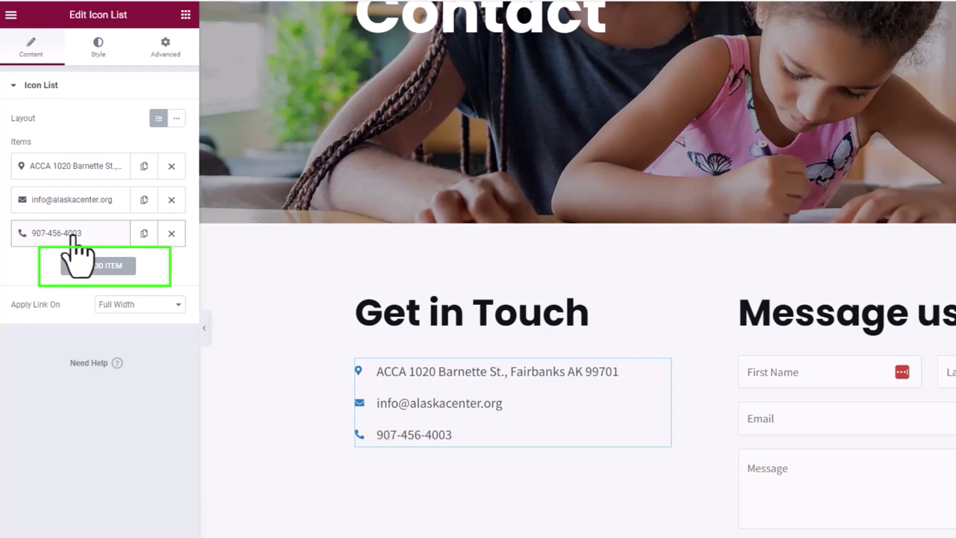
- Add a fourth list item with the Fax icon and the centre's fax number as its text
{"action": "left_click", "coordinate": [99, 271]}
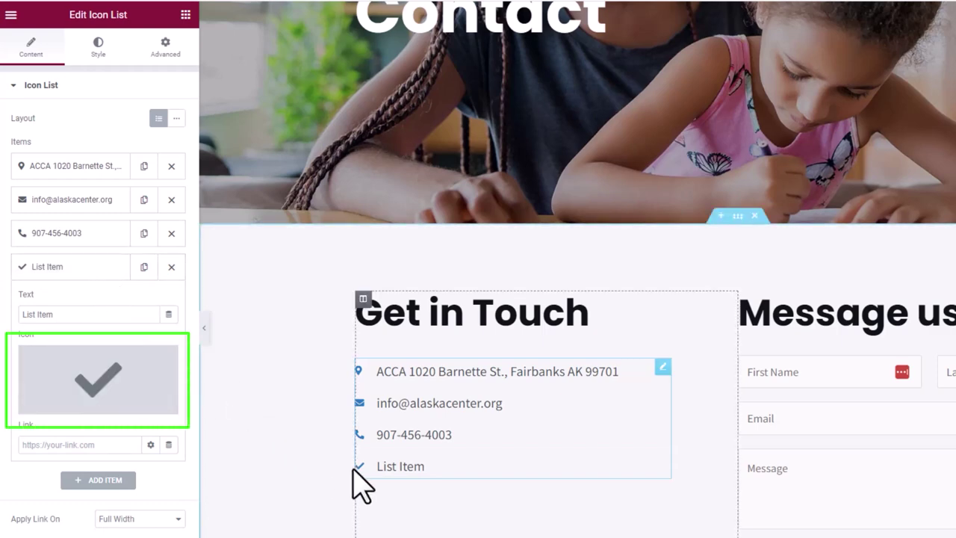
{"action": "mouse_move", "coordinate": [120, 401]}
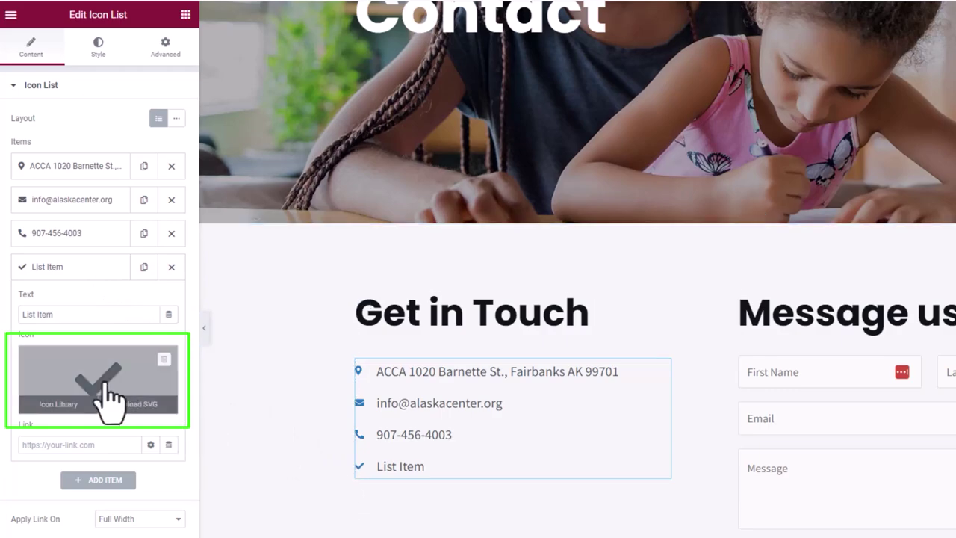
{"action": "left_click", "coordinate": [105, 384]}
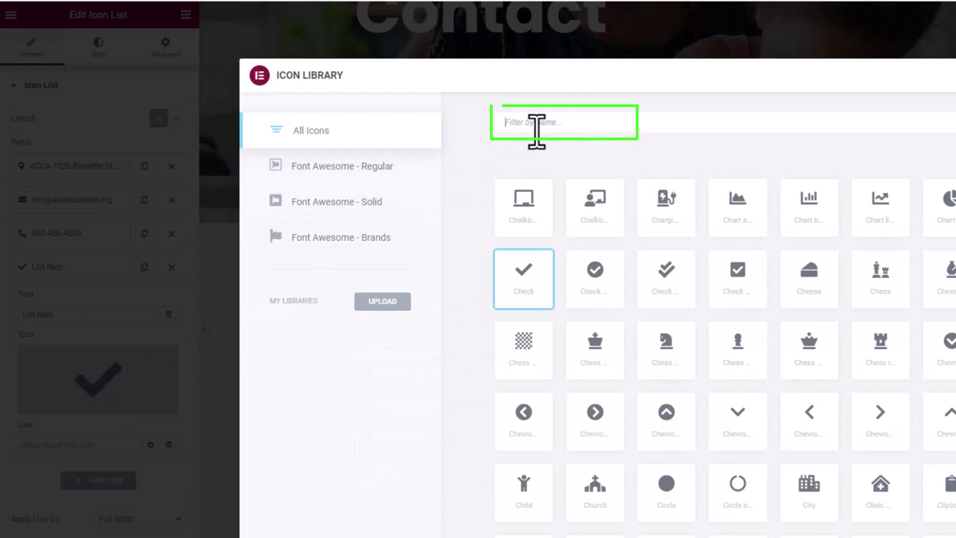
{"action": "type", "text": "fax"}
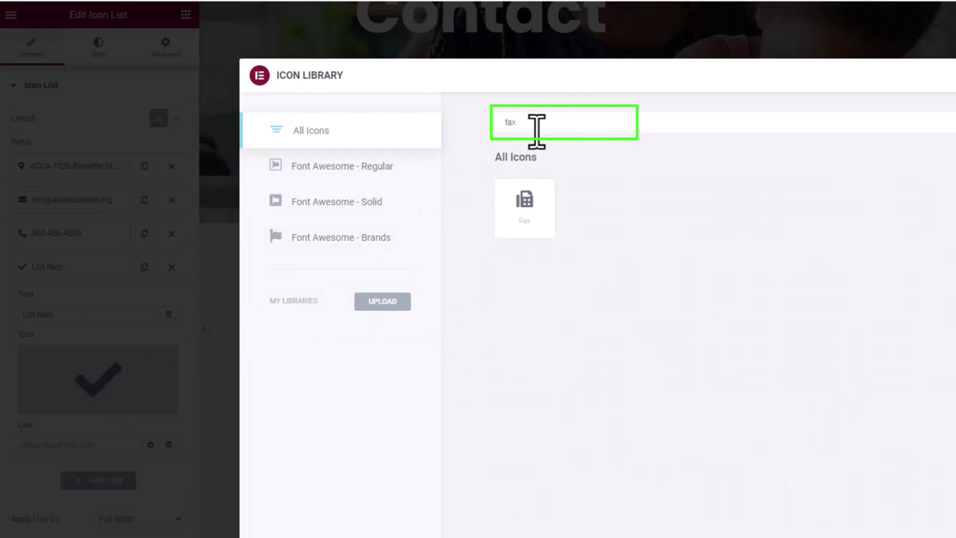
{"action": "left_click", "coordinate": [533, 218]}
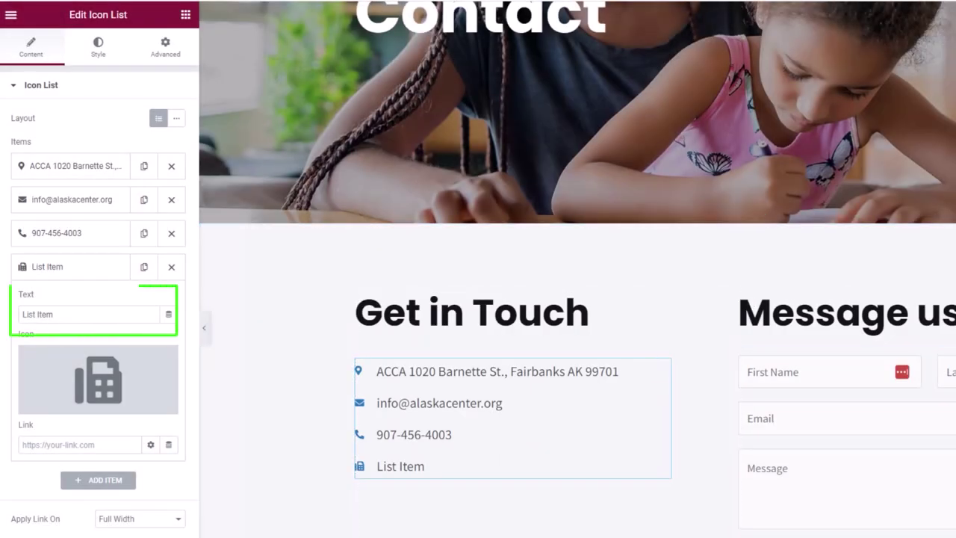
{"action": "triple_click", "coordinate": [22, 314]}
{"action": "key", "text": "ctrl+v"}
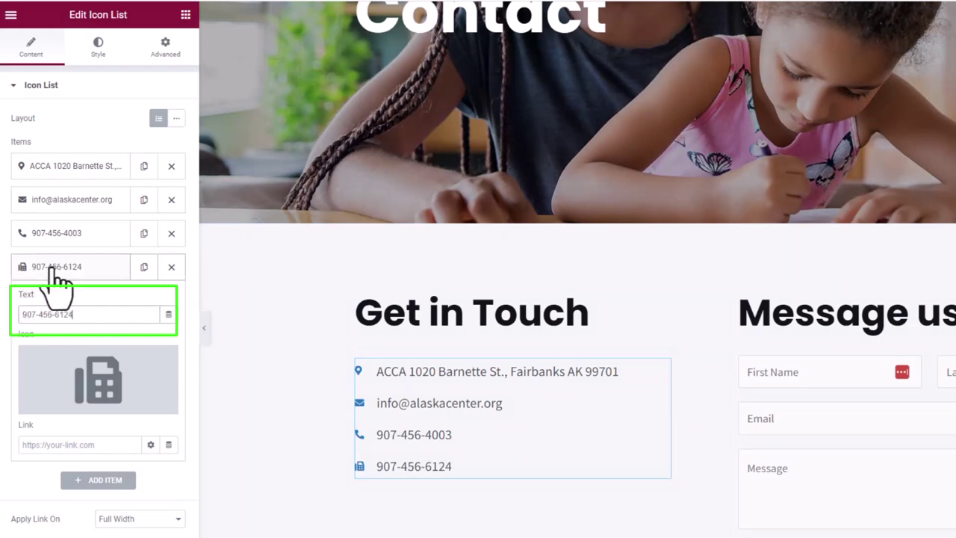
{"action": "left_click", "coordinate": [54, 269]}
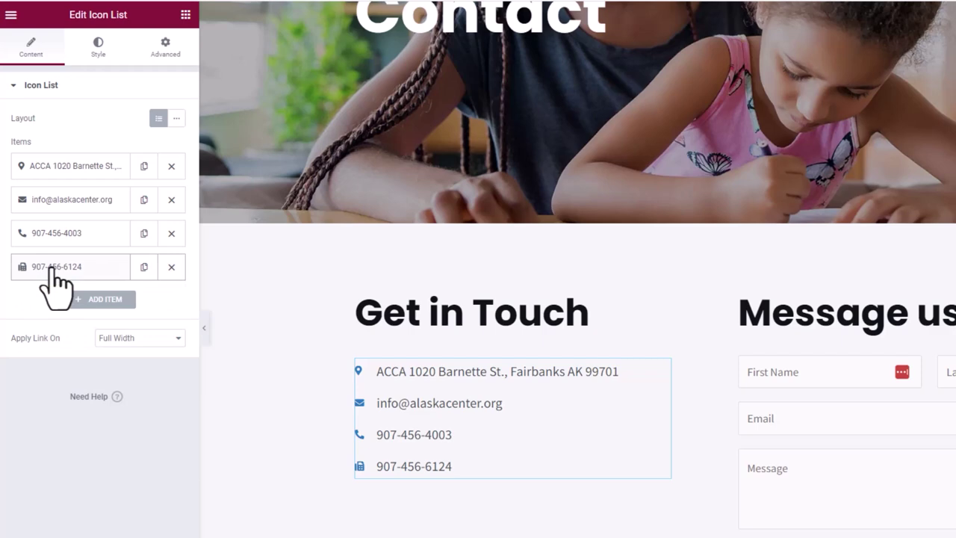
- Add a fifth list item reading 'Visit Our Facebook Page' with link '#'
{"action": "left_click", "coordinate": [106, 302]}
{"action": "left_click", "coordinate": [74, 348]}
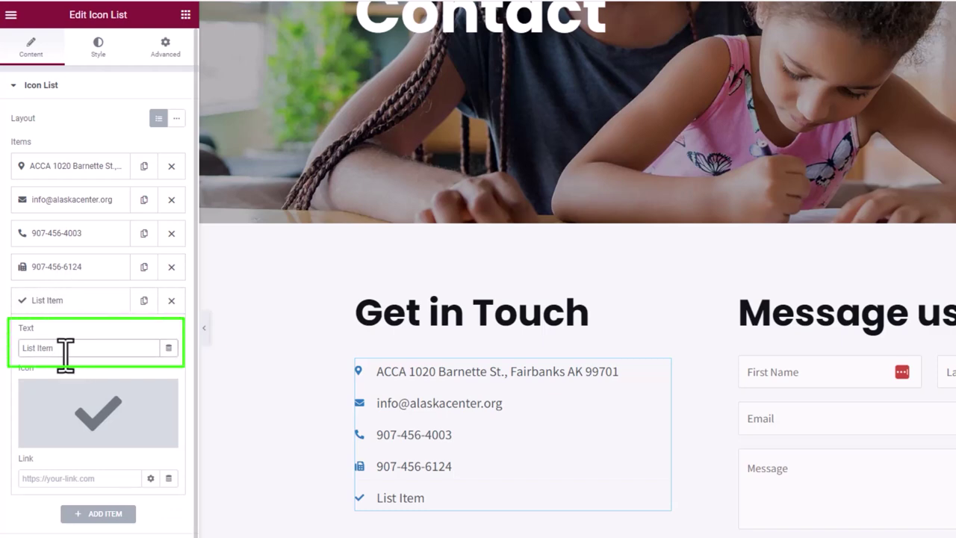
{"action": "left_click_drag", "start_coordinate": [57, 348], "coordinate": [23, 351]}
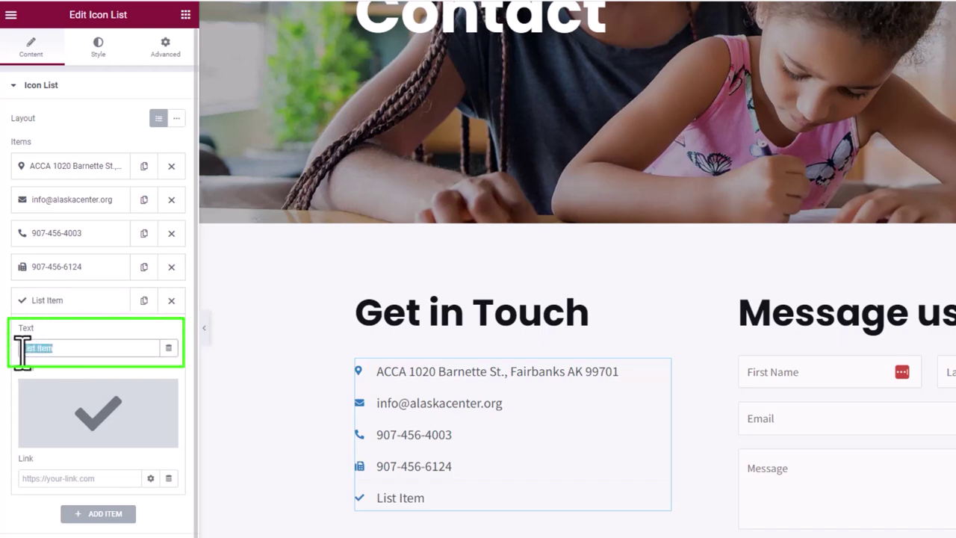
{"action": "type", "text": "Visit Ou"}
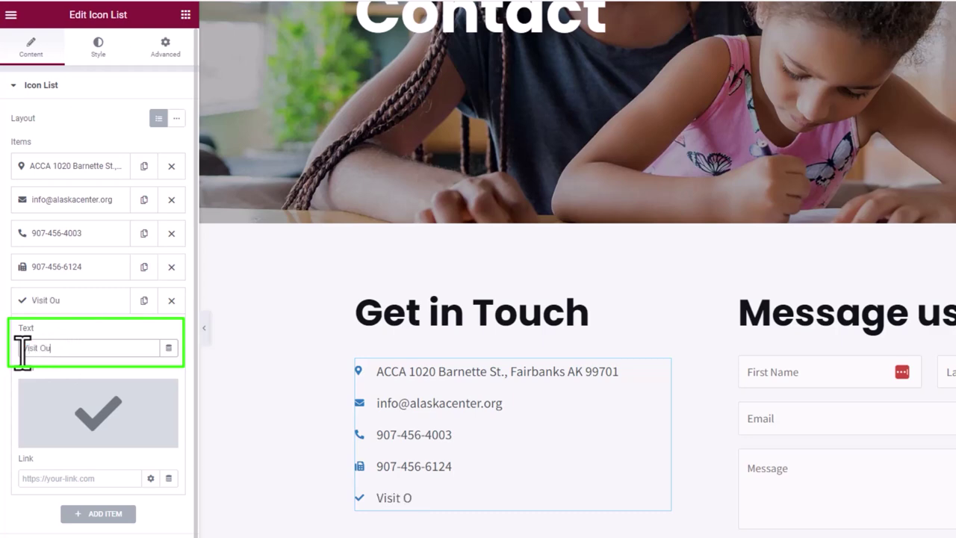
{"action": "type", "text": "r Facebook "}
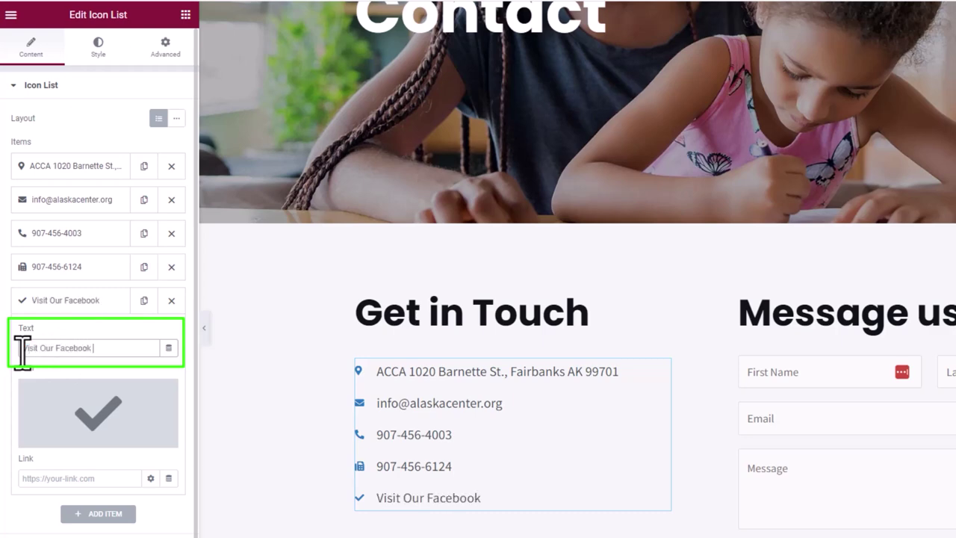
{"action": "type", "text": "Page"}
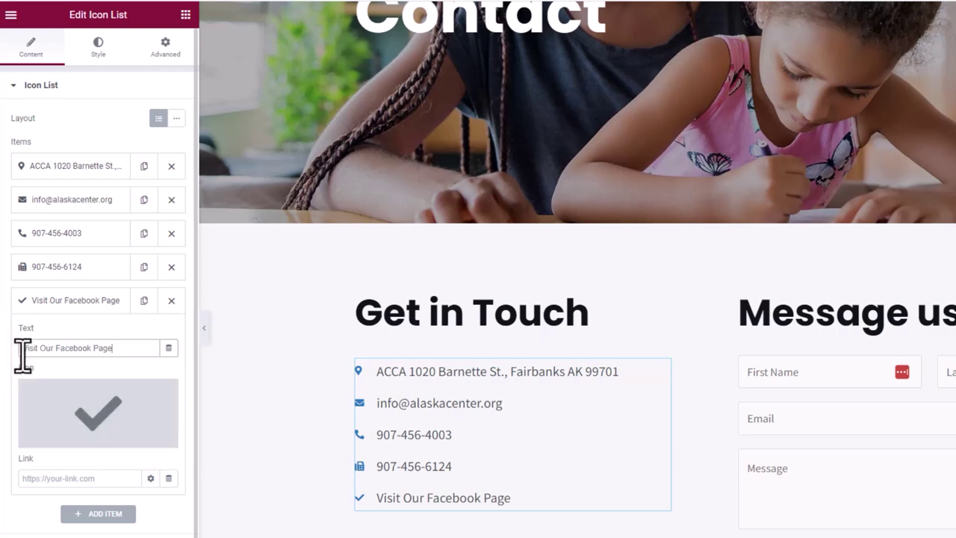
{"action": "left_click", "coordinate": [36, 478]}
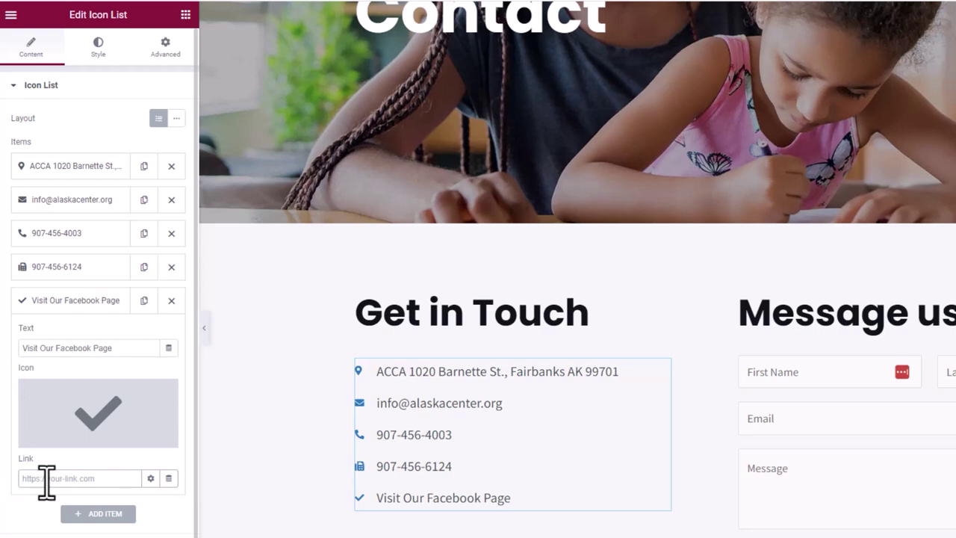
{"action": "type", "text": "#"}
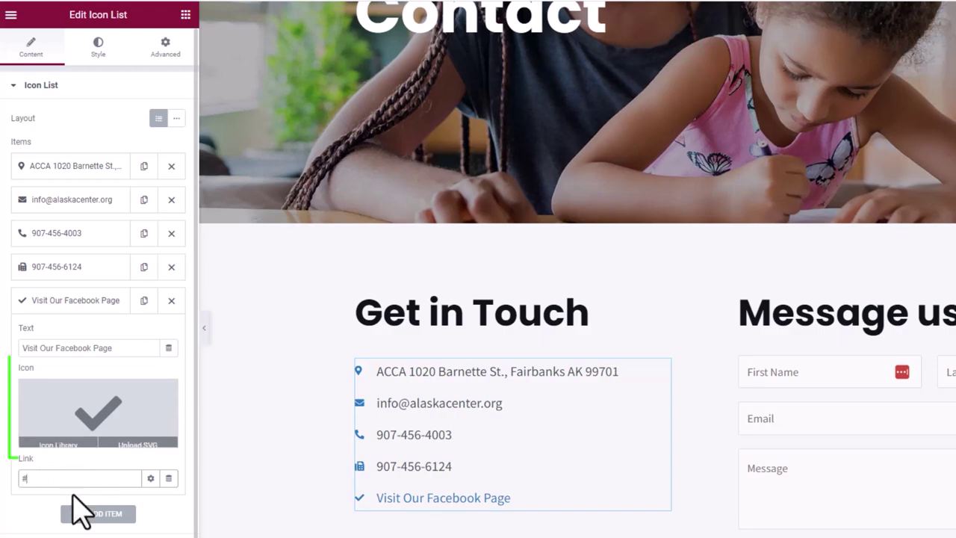
- Give the Facebook entry the round Facebook icon from the Icon Library
{"action": "mouse_move", "coordinate": [96, 430]}
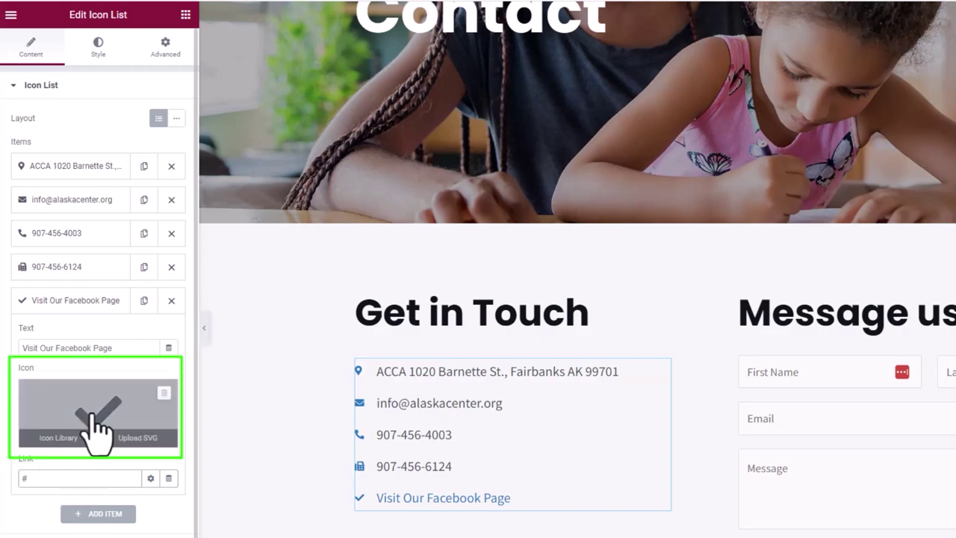
{"action": "left_click", "coordinate": [94, 427]}
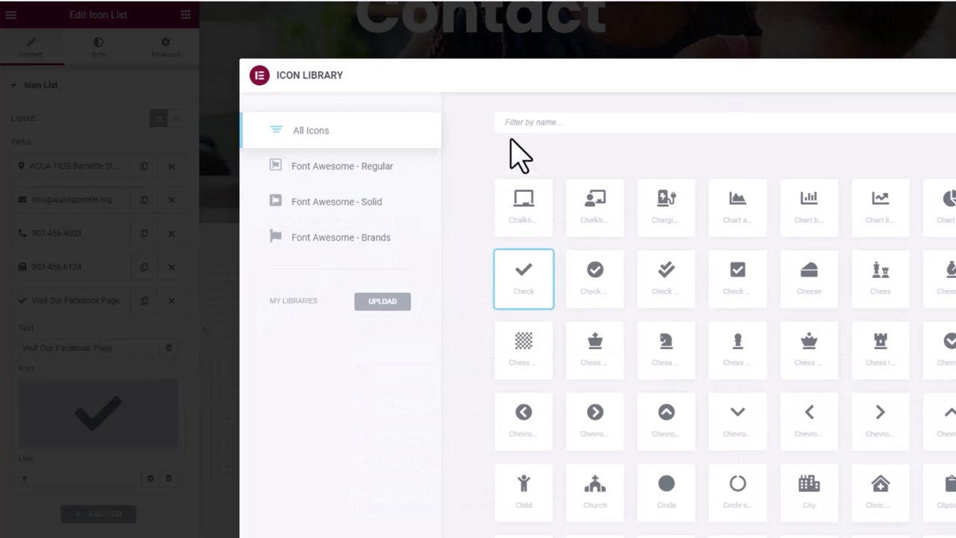
{"action": "left_click", "coordinate": [534, 123]}
{"action": "type", "text": "facebo"}
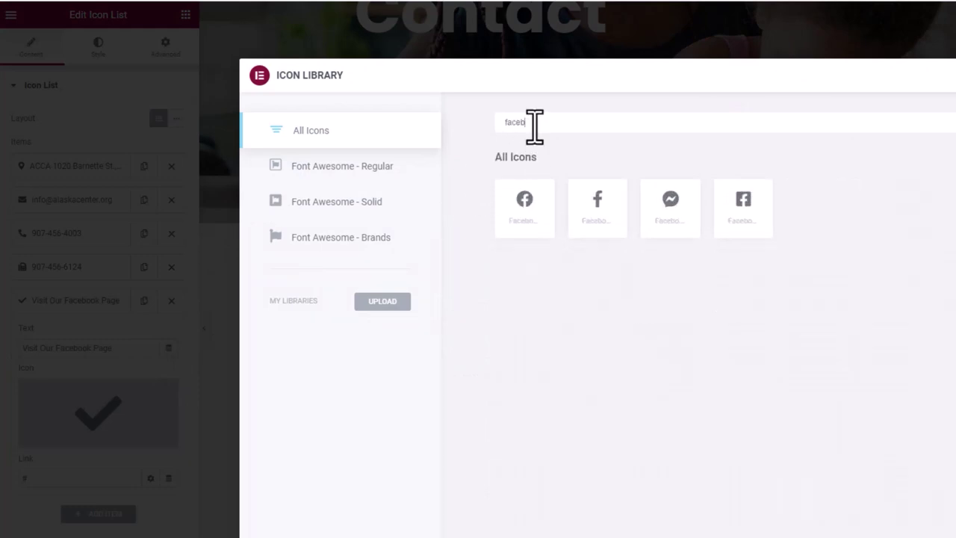
{"action": "type", "text": "o"}
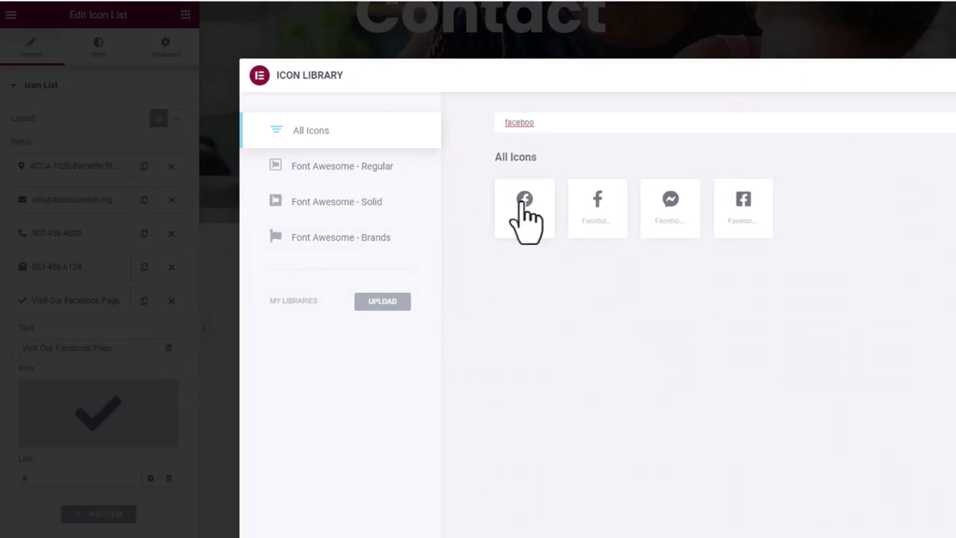
{"action": "left_click", "coordinate": [526, 213]}
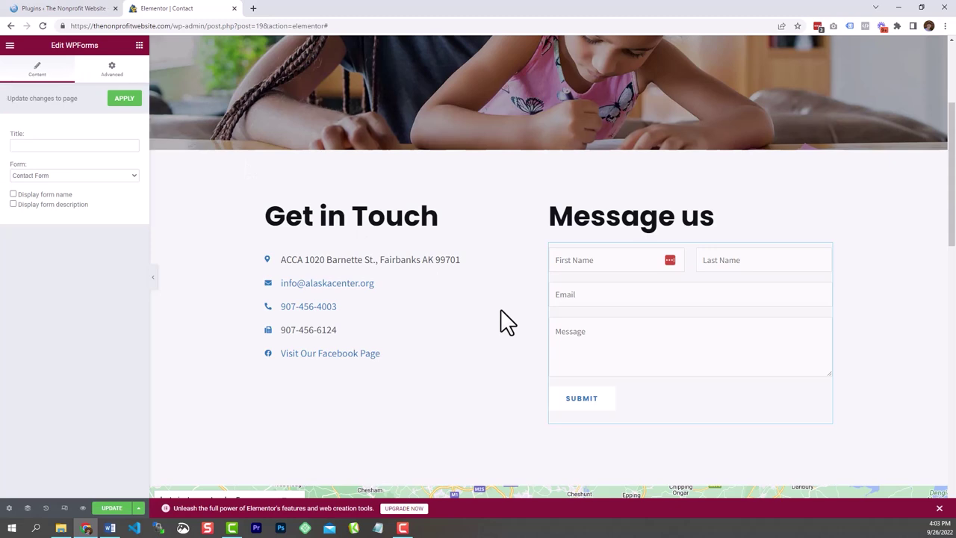
- Undo the last edit, save the page, and select the London Eye Google Maps widget
{"action": "key", "text": "ctrl+z"}
{"action": "scroll", "coordinate": [500, 310], "scroll_direction": "down", "scroll_amount": 3}
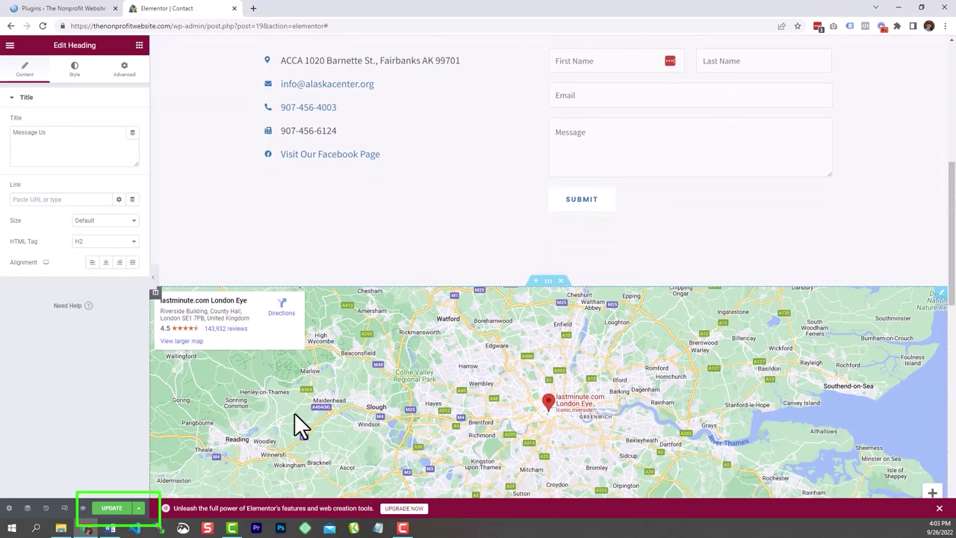
{"action": "left_click", "coordinate": [118, 510]}
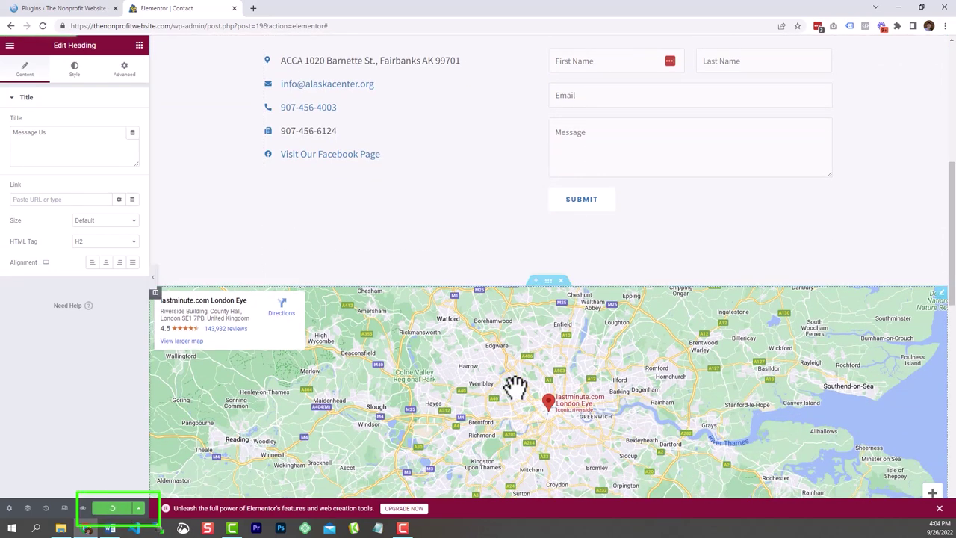
{"action": "scroll", "coordinate": [717, 325], "scroll_direction": "down", "scroll_amount": 1}
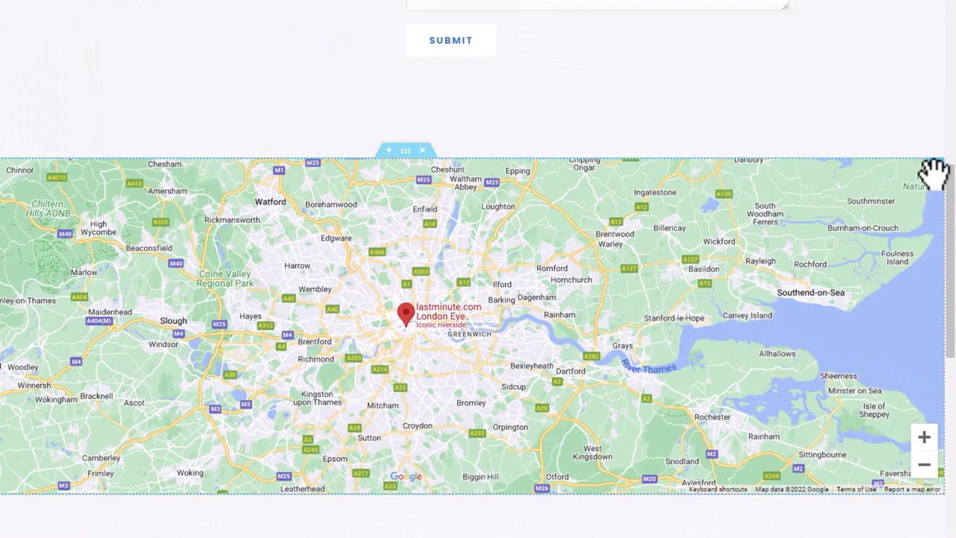
{"action": "left_click", "coordinate": [939, 172]}
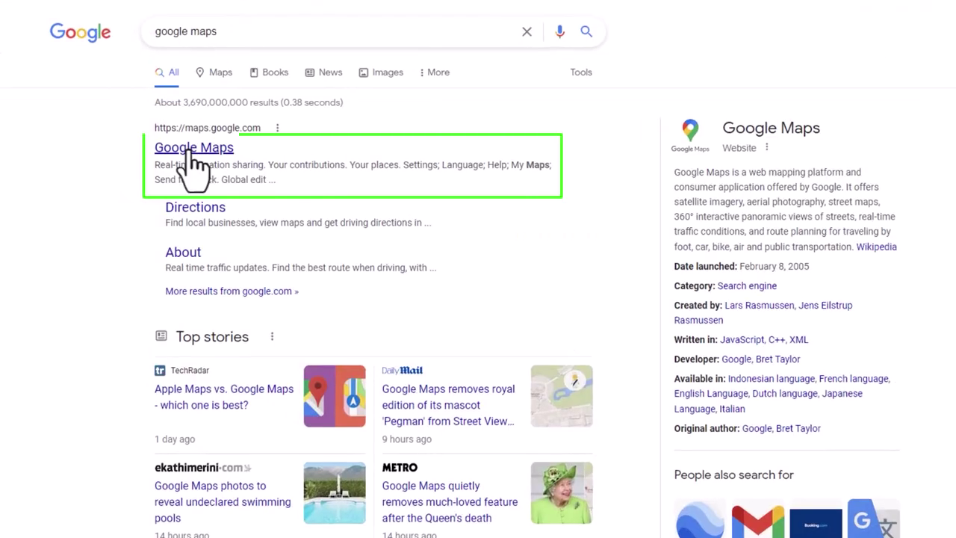
- Search Google Maps for the centre's pasted address, then open the ACCA listing in Maps
{"action": "left_click", "coordinate": [222, 155]}
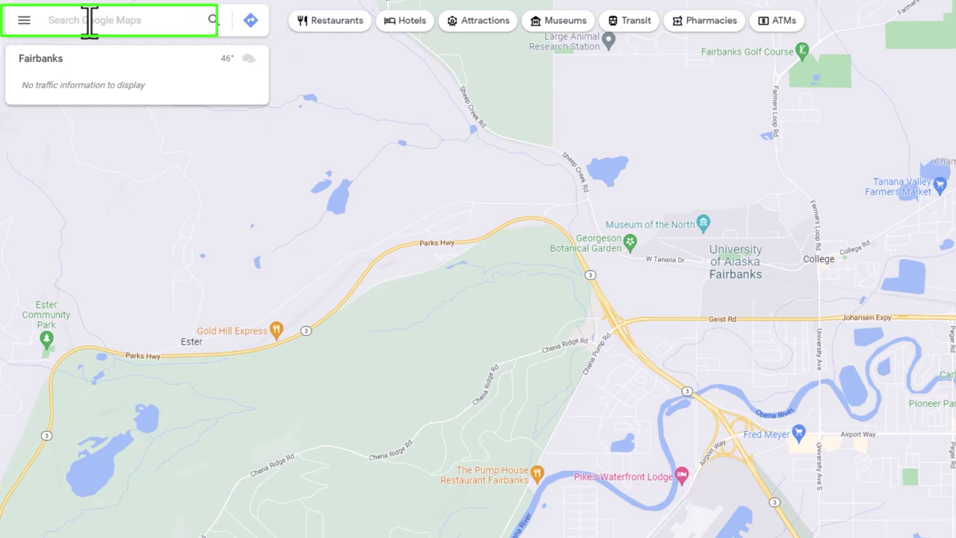
{"action": "type", "text": "1020 Barnette St., Fairbanks AK 99701"}
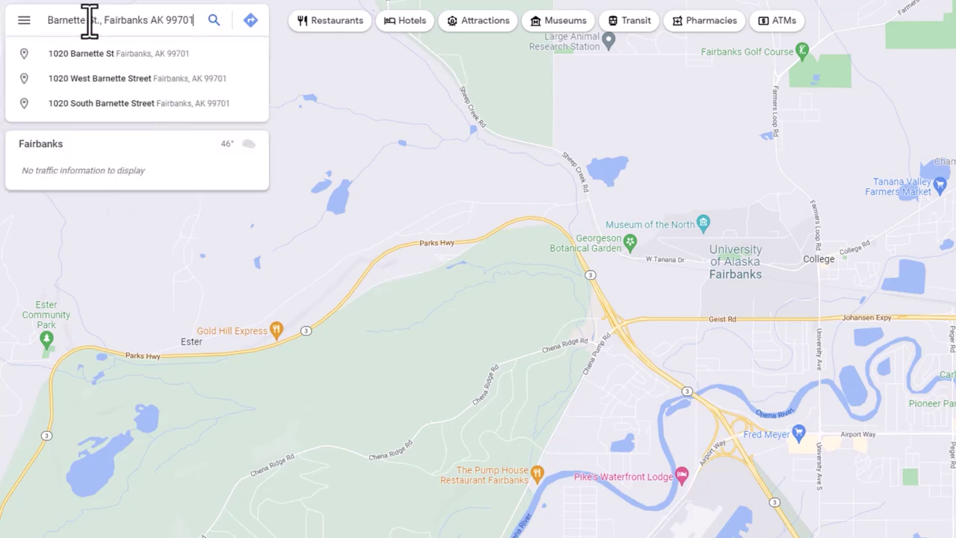
{"action": "key", "text": "Return"}
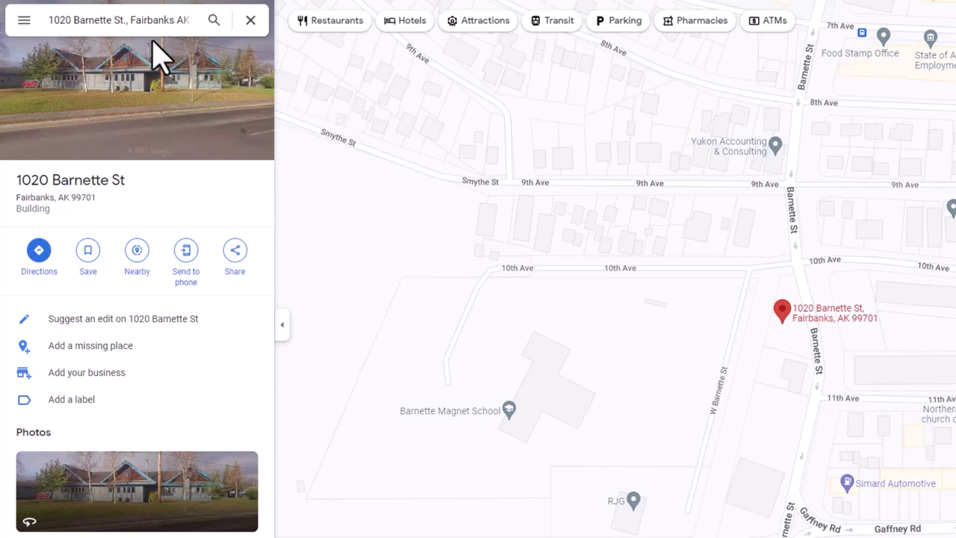
{"action": "mouse_move", "coordinate": [796, 334]}
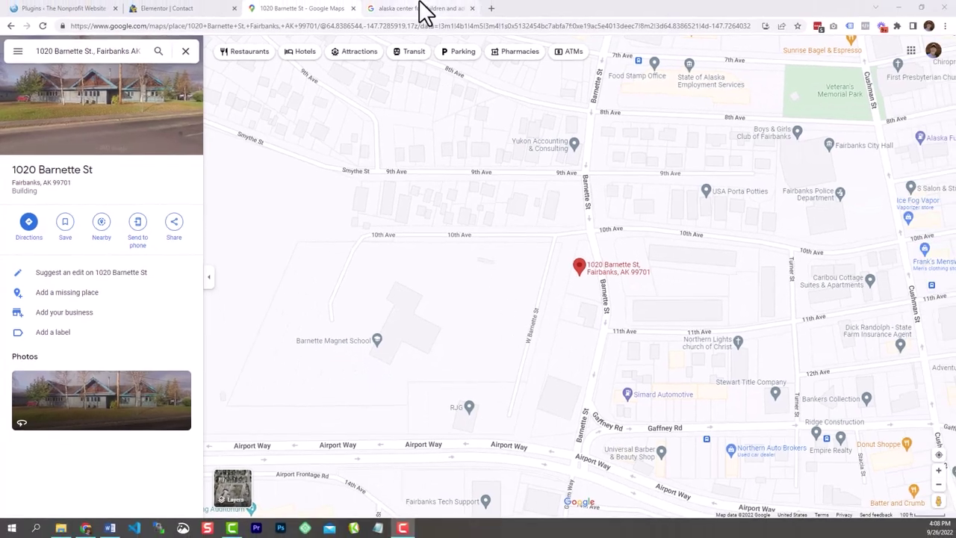
{"action": "left_click", "coordinate": [421, 8]}
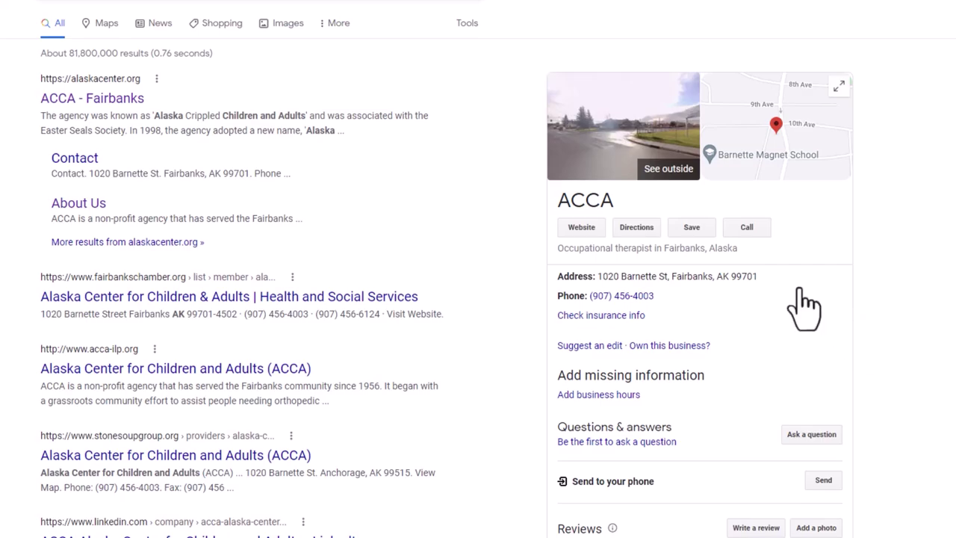
{"action": "left_click", "coordinate": [322, 9]}
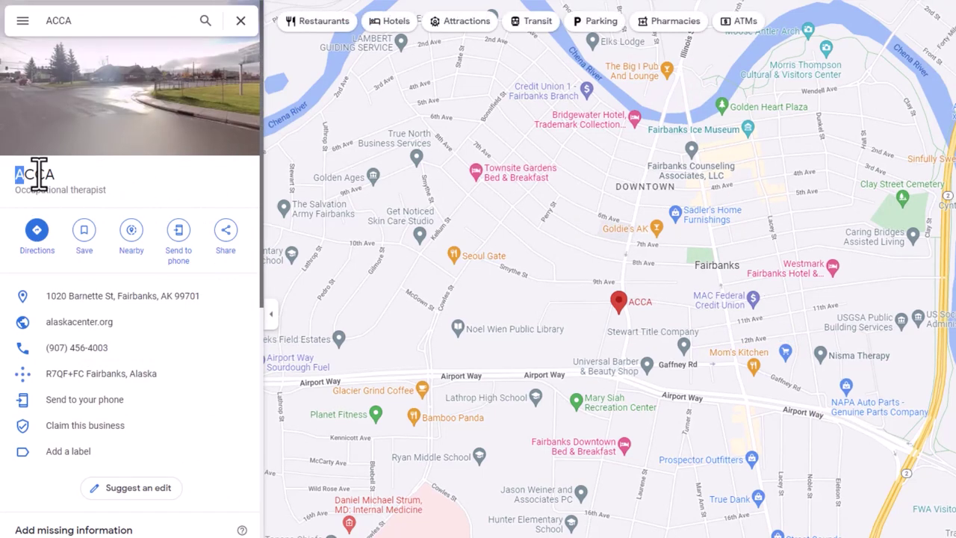
- Copy the ACCA place's embed-map HTML from Google Maps' Share dialog
{"action": "double_click", "coordinate": [37, 175]}
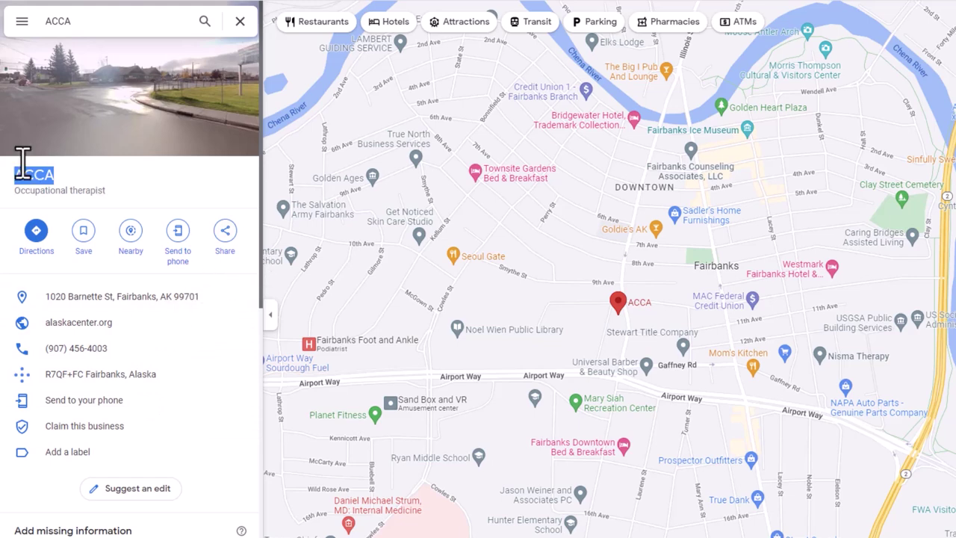
{"action": "left_click", "coordinate": [226, 238]}
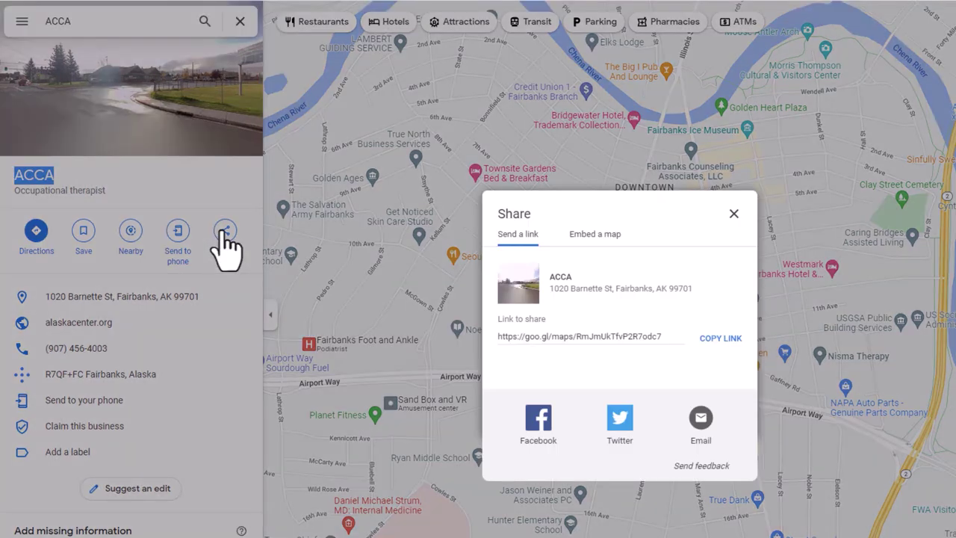
{"action": "left_click", "coordinate": [595, 238]}
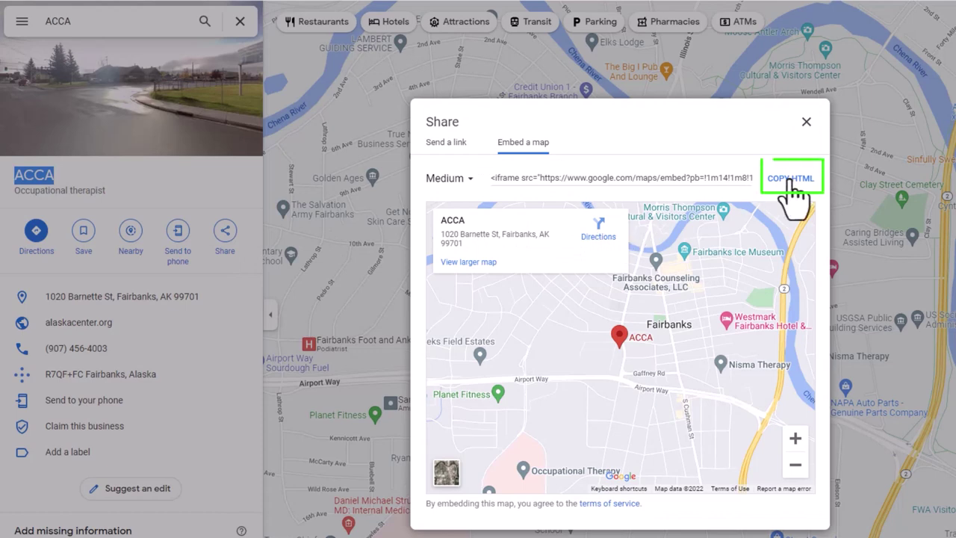
{"action": "left_click", "coordinate": [789, 184]}
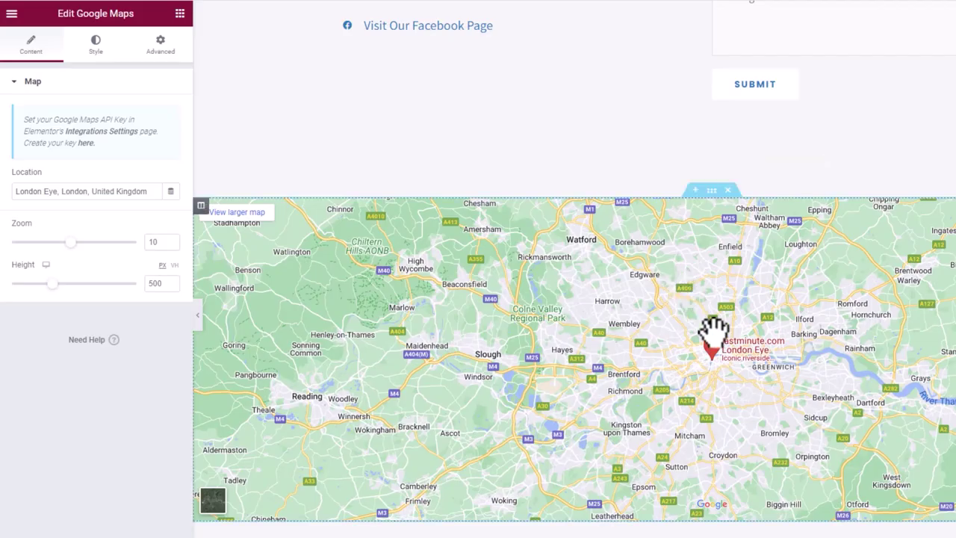
- Add a one-column section below the map and drop an HTML widget into it
{"action": "scroll", "coordinate": [752, 391], "scroll_direction": "down", "scroll_amount": 3}
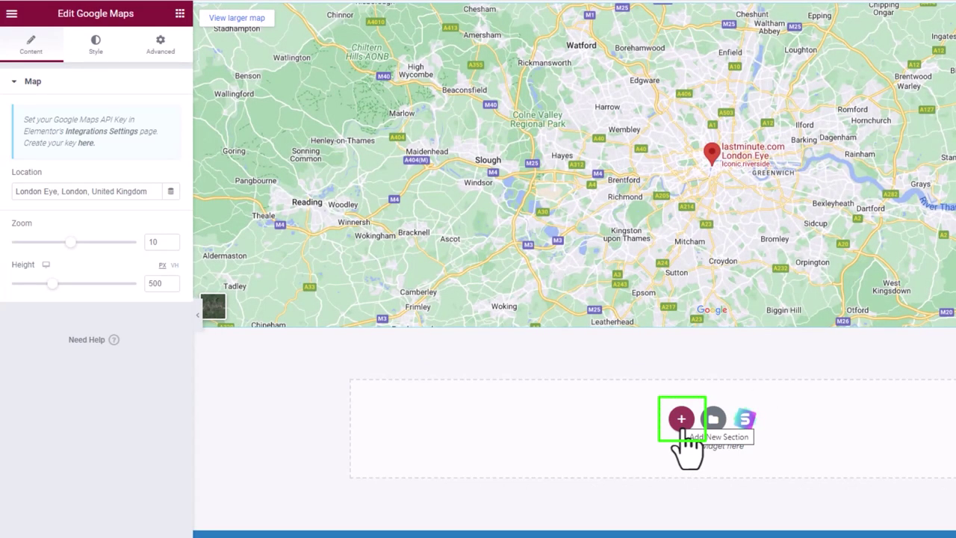
{"action": "left_click", "coordinate": [681, 420]}
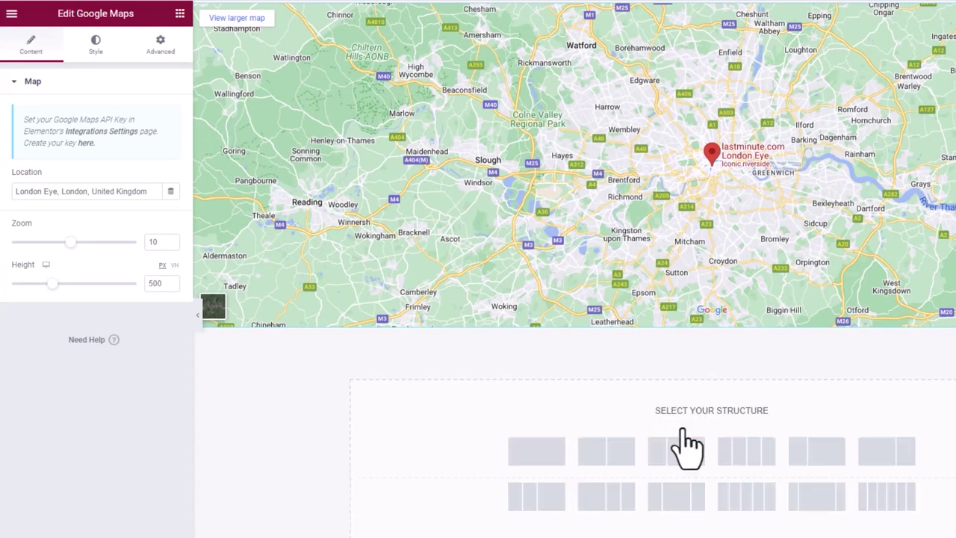
{"action": "left_click", "coordinate": [530, 456]}
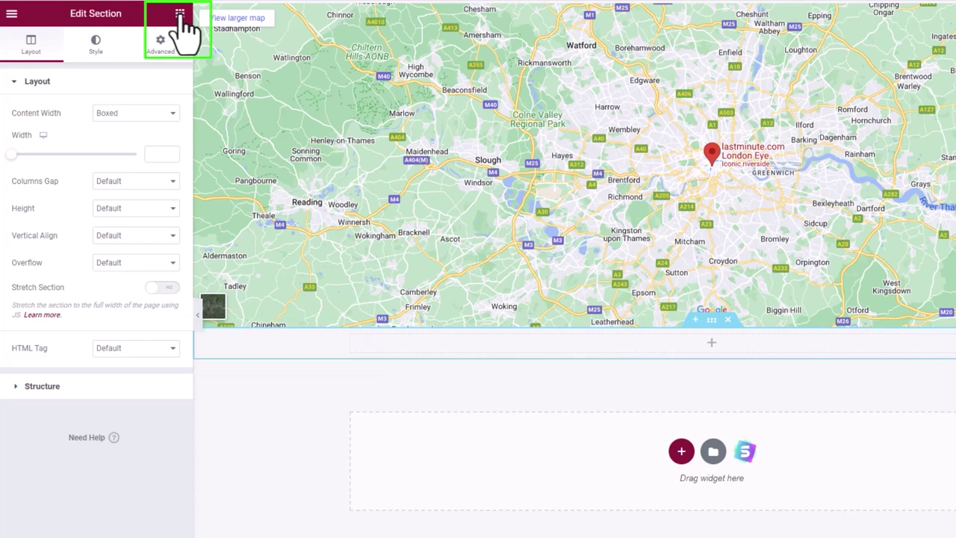
{"action": "left_click", "coordinate": [180, 15]}
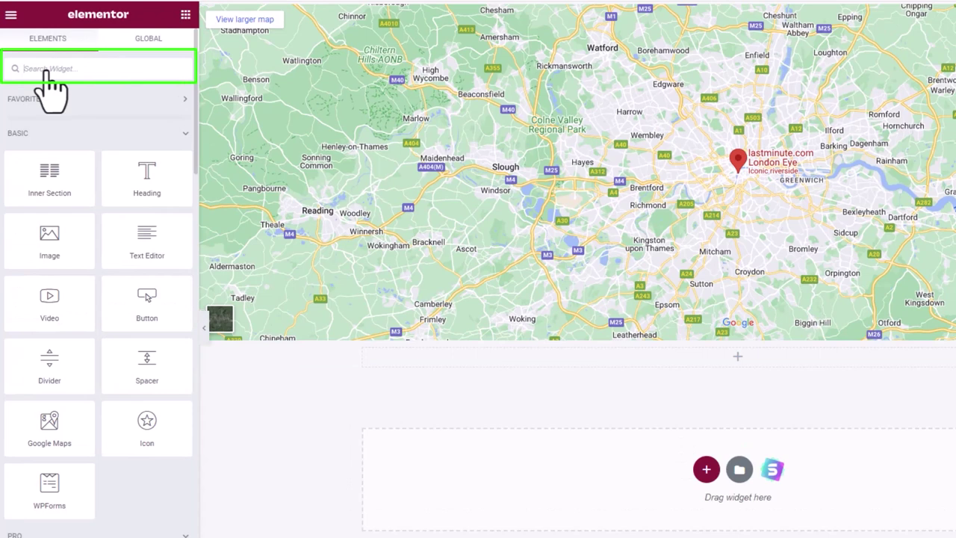
{"action": "type", "text": "html"}
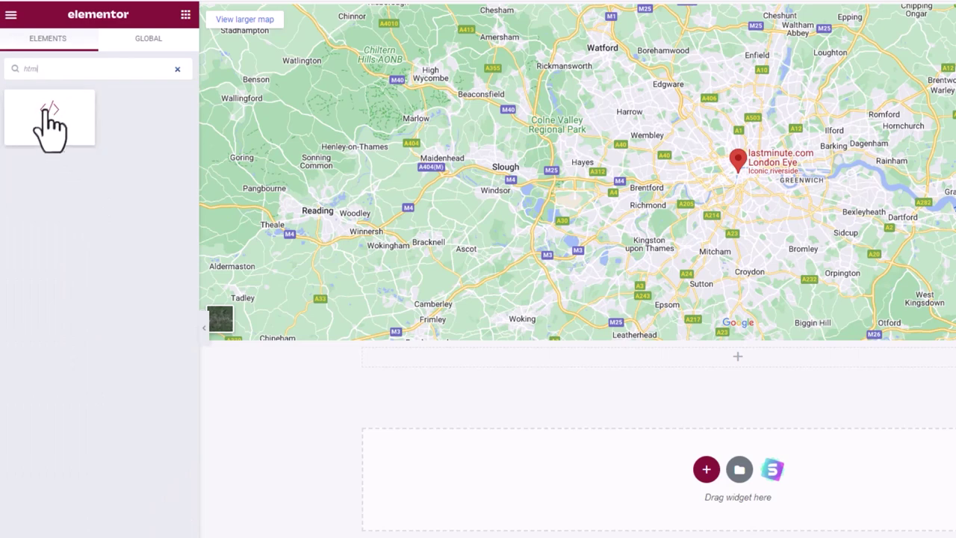
{"action": "left_click_drag", "start_coordinate": [45, 107], "coordinate": [735, 372]}
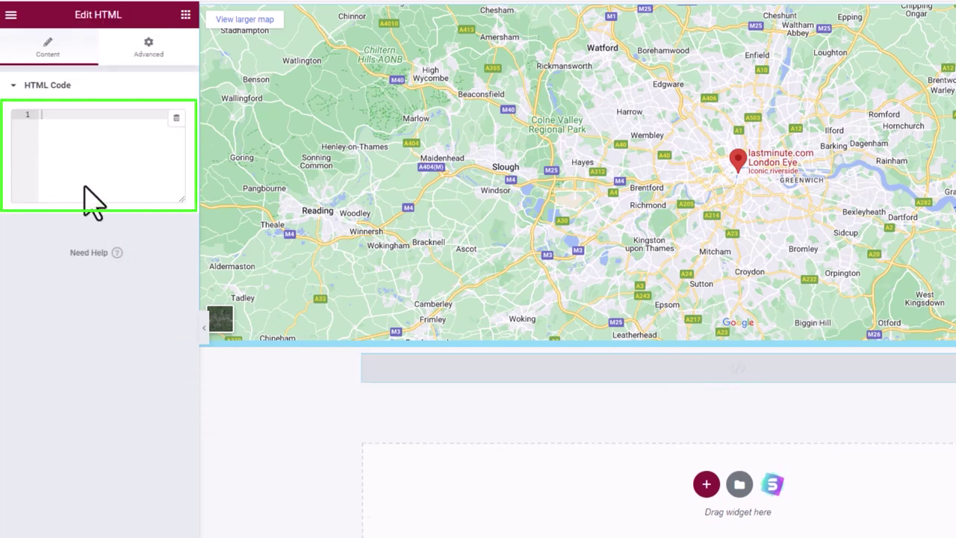
- Paste the ACCA Fairbanks map iframe code into the HTML Code box
{"action": "left_click", "coordinate": [49, 123]}
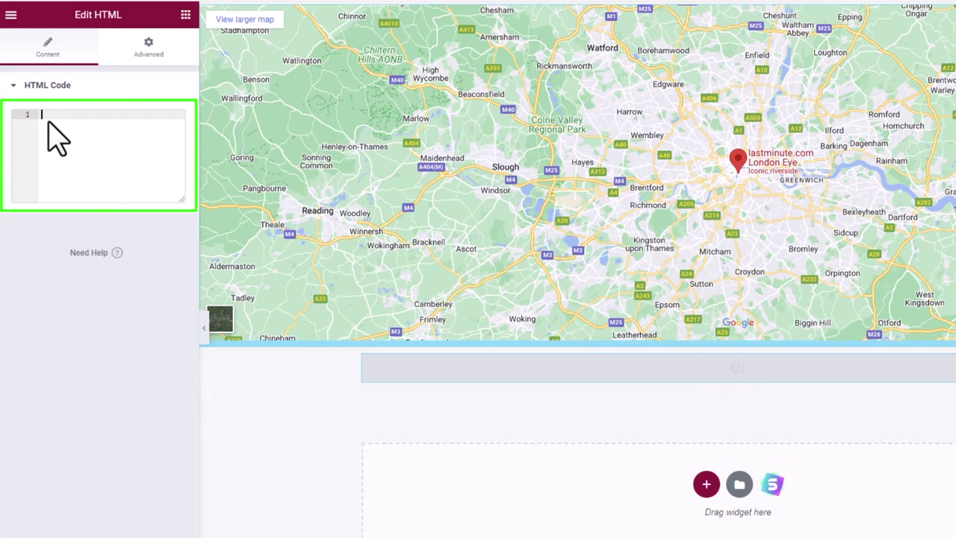
{"action": "key", "text": "ctrl+v"}
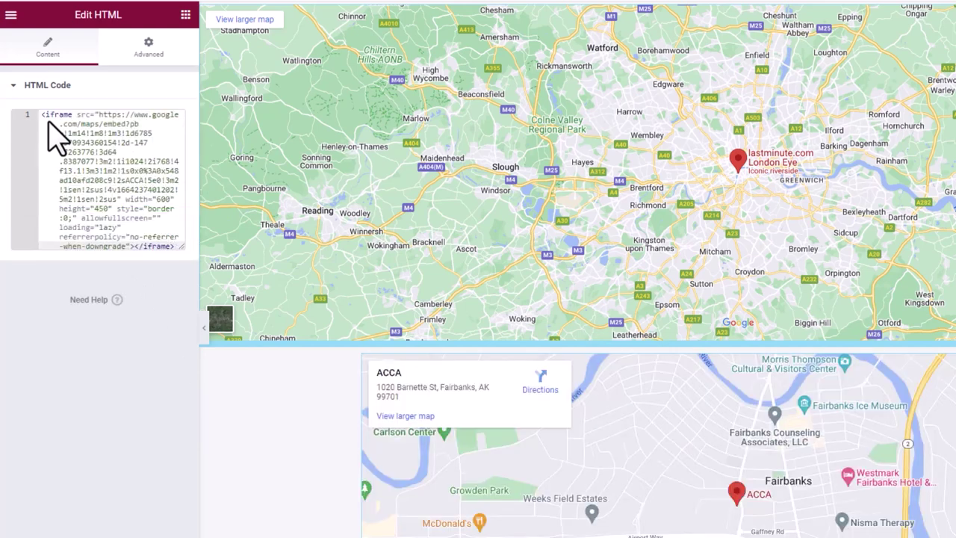
{"action": "scroll", "coordinate": [321, 446], "scroll_direction": "down", "scroll_amount": 2}
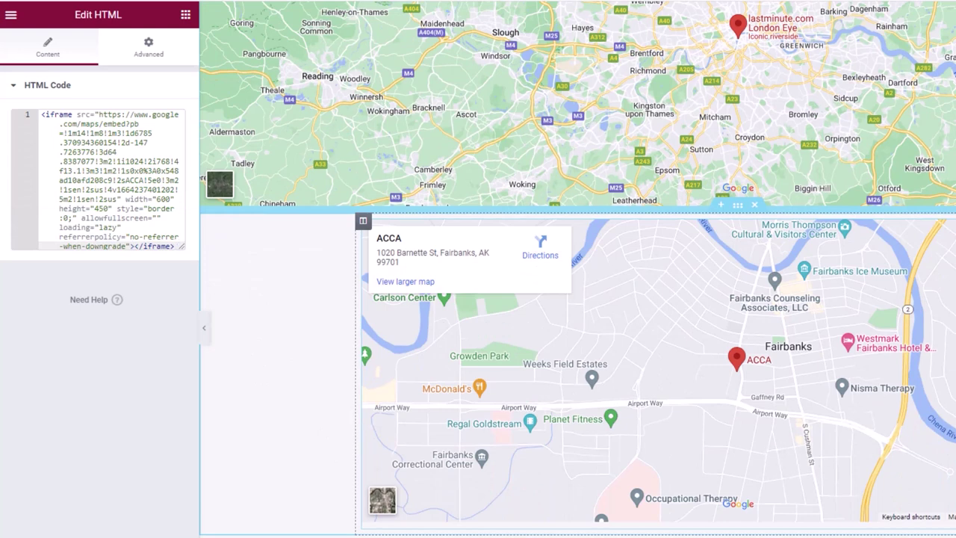
- Set the new map section to Full Width content width and delete the London map section
{"action": "left_click", "coordinate": [738, 206]}
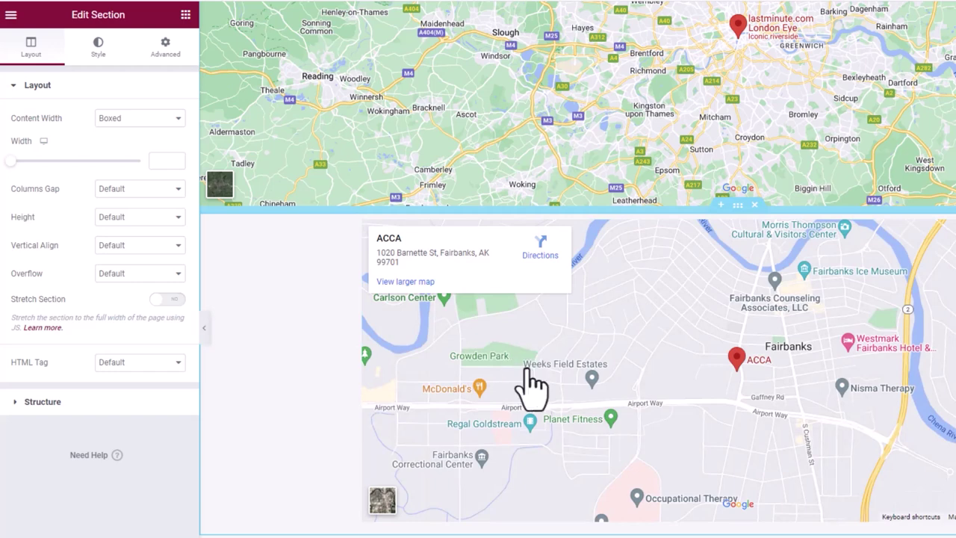
{"action": "left_click", "coordinate": [120, 119]}
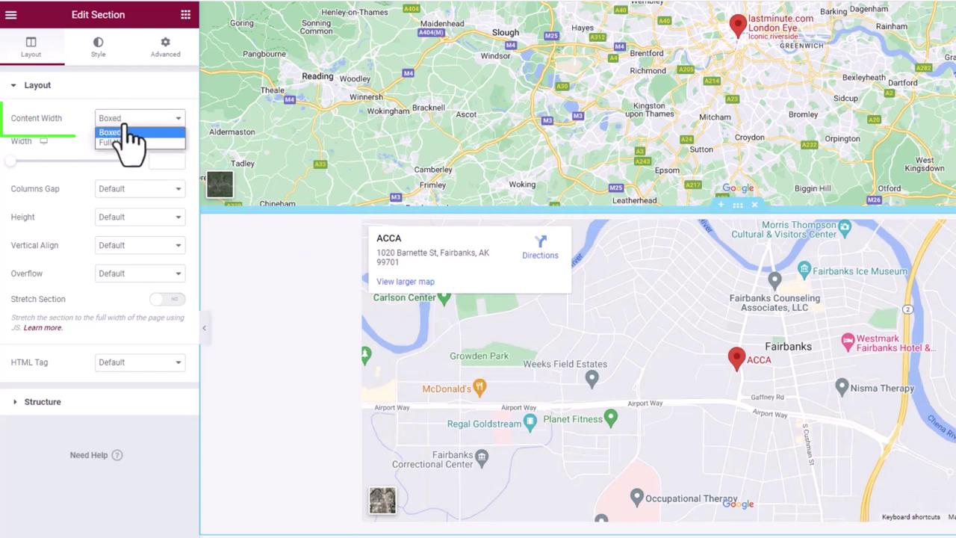
{"action": "left_click", "coordinate": [116, 143]}
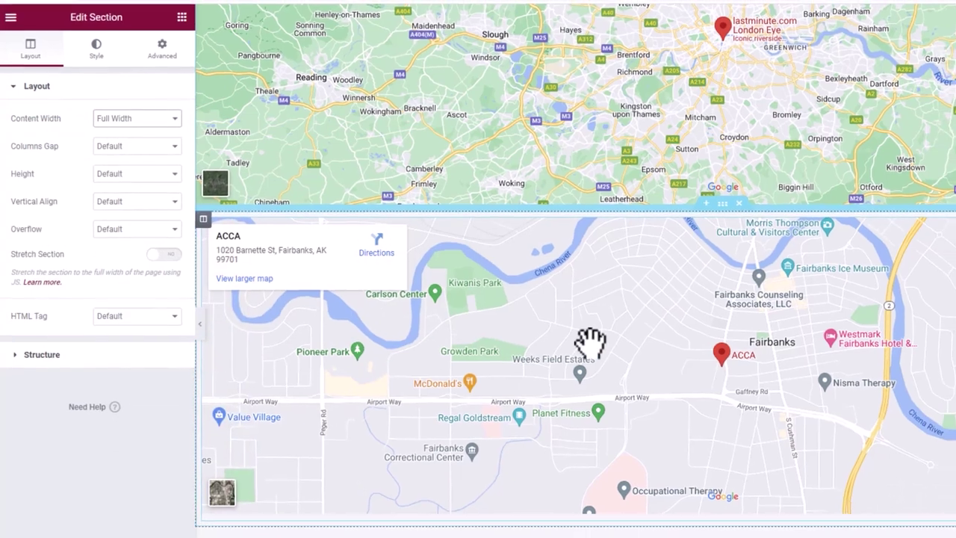
{"action": "scroll", "coordinate": [601, 345], "scroll_direction": "up", "scroll_amount": 5}
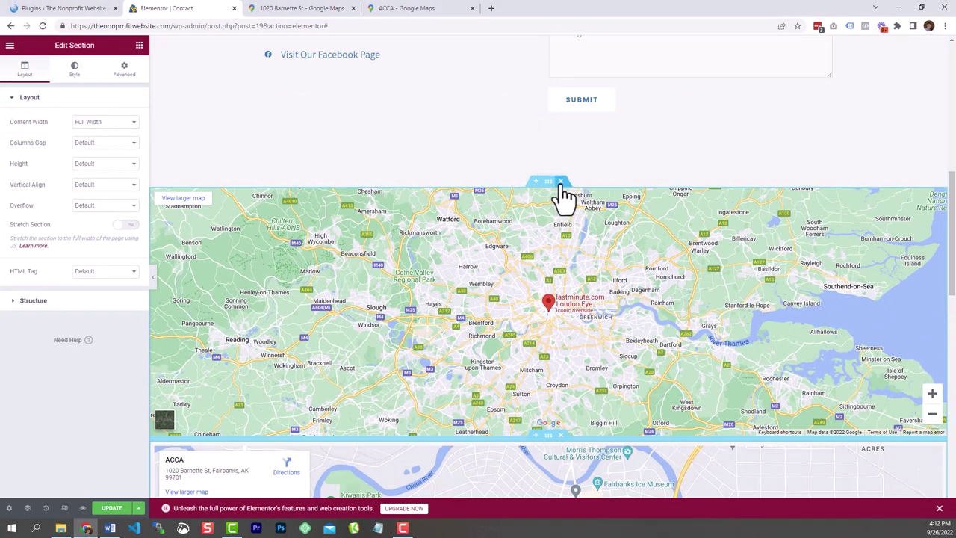
{"action": "left_click", "coordinate": [561, 183]}
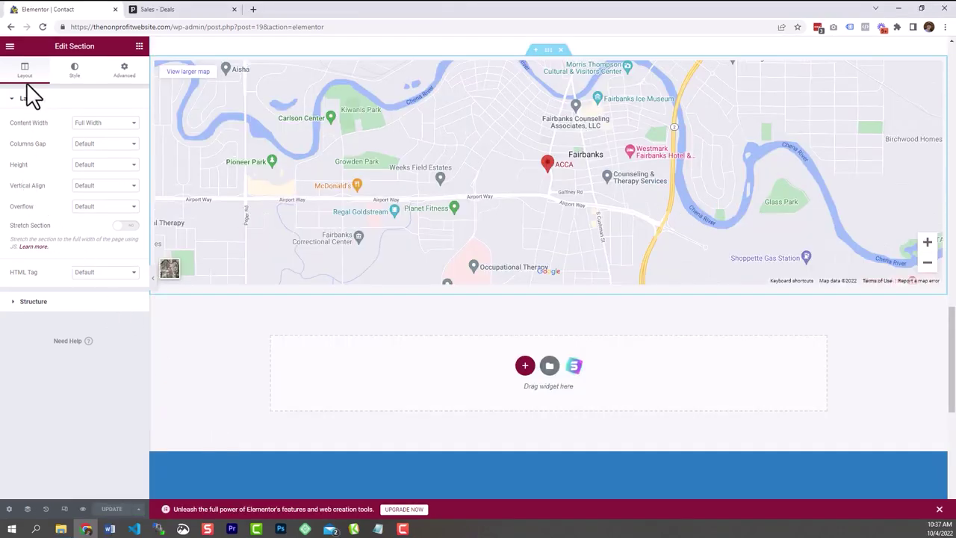
- Open the live Contact page in a new browser tab from the View Page link
{"action": "left_click", "coordinate": [10, 48]}
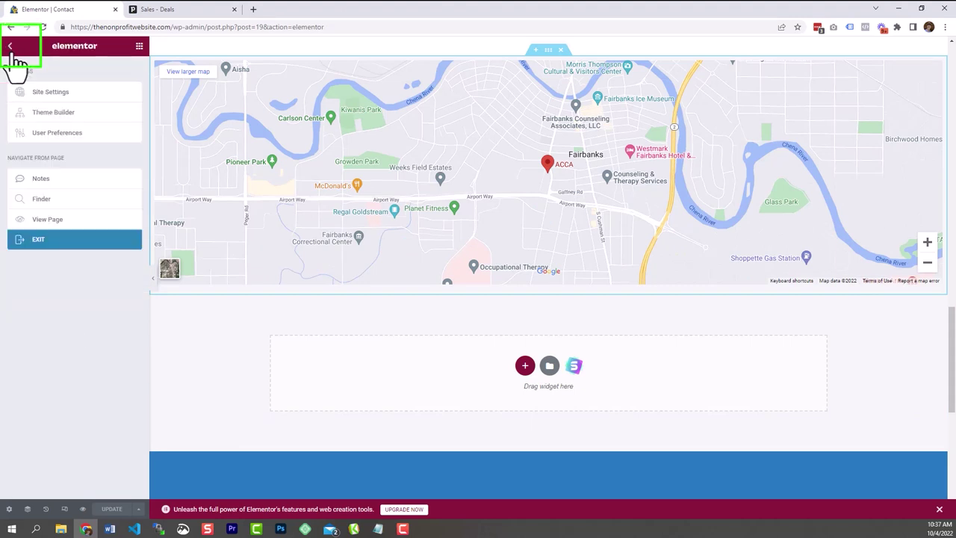
{"action": "right_click", "coordinate": [56, 227]}
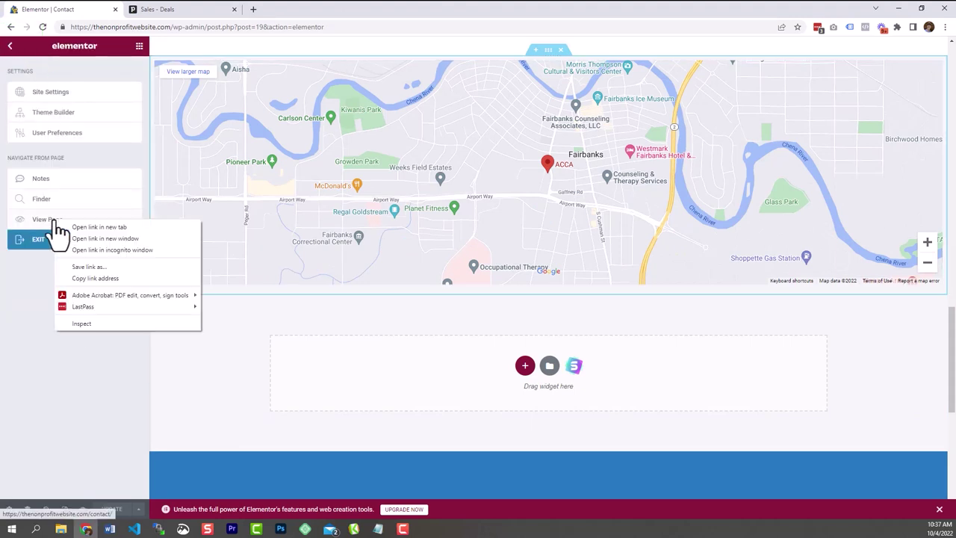
{"action": "left_click", "coordinate": [81, 224]}
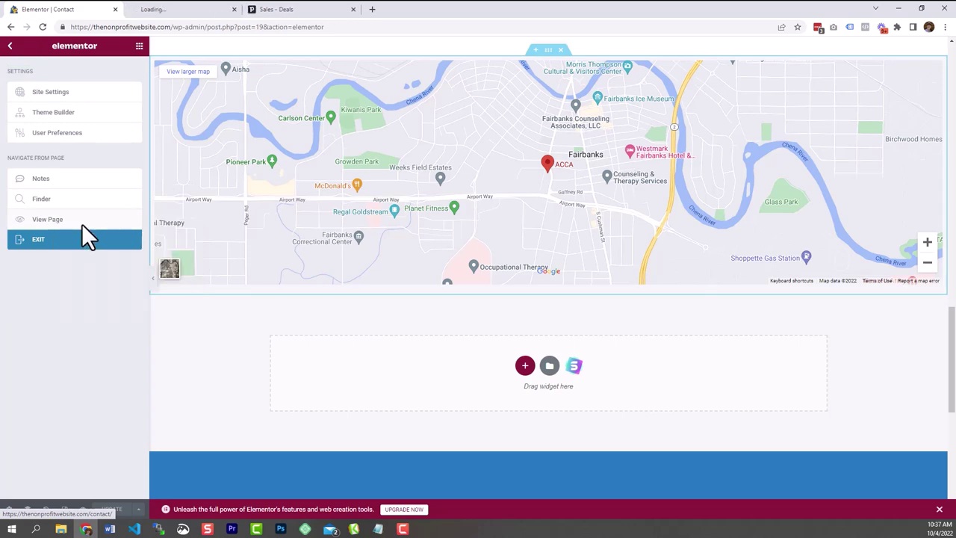
{"action": "left_click", "coordinate": [167, 9]}
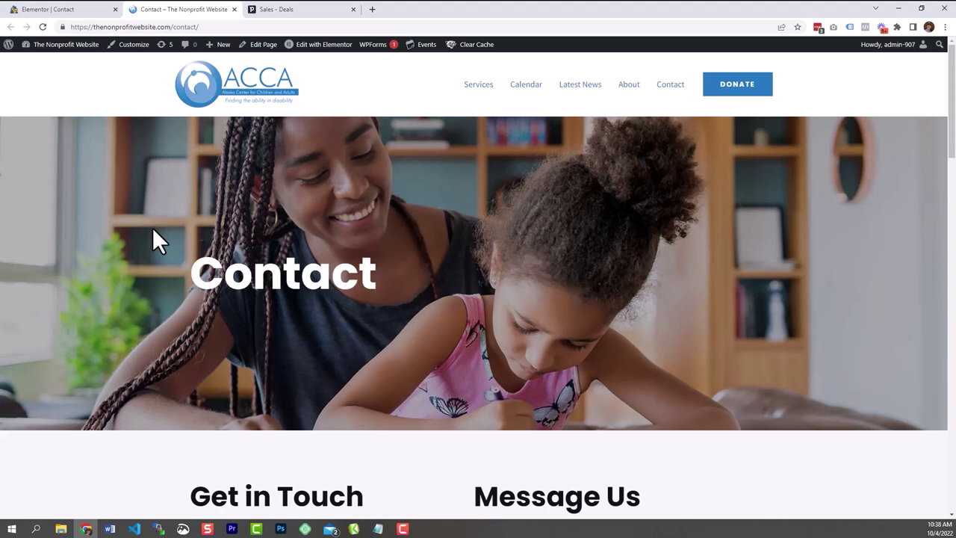
{"action": "key", "text": "F10"}
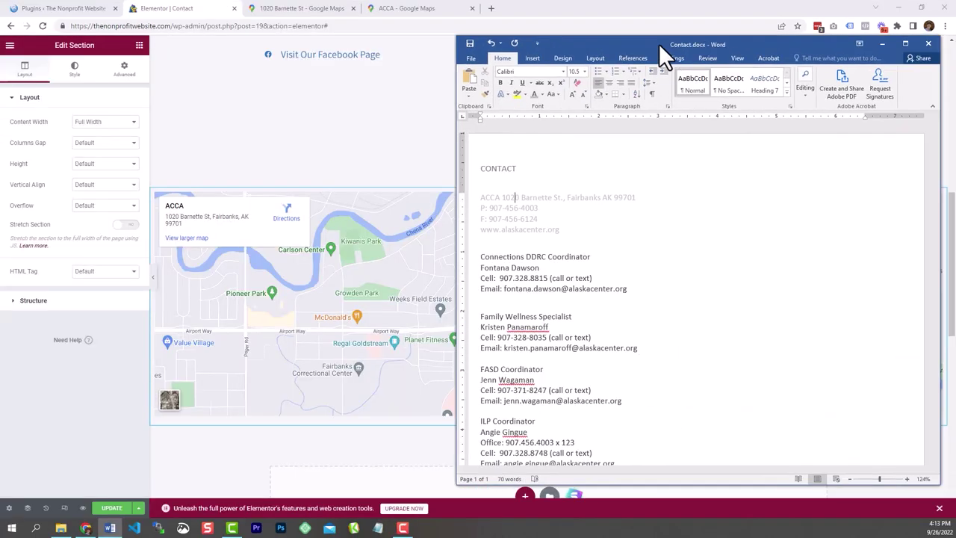
- Move the Contact.docx window aside, review the coordinator contacts, and minimize Word
{"action": "left_click_drag", "start_coordinate": [691, 43], "coordinate": [529, 30]}
{"action": "scroll", "coordinate": [605, 414], "scroll_direction": "down", "scroll_amount": 3}
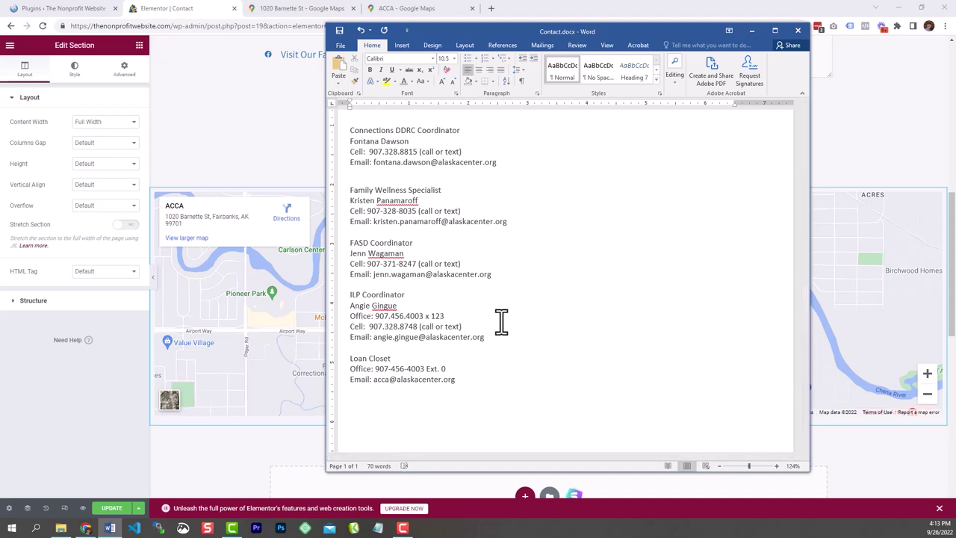
{"action": "left_click_drag", "start_coordinate": [666, 27], "coordinate": [659, 70]}
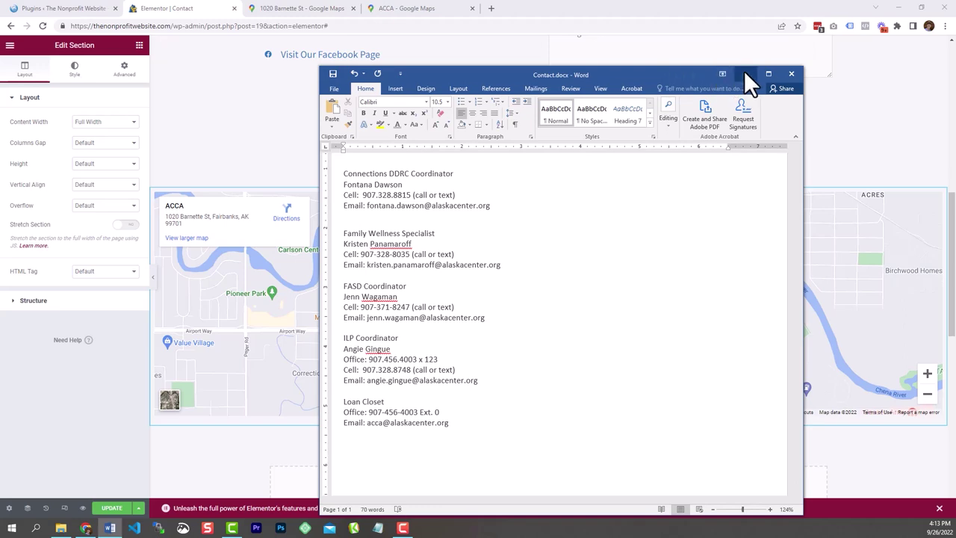
{"action": "left_click", "coordinate": [745, 73]}
{"action": "scroll", "coordinate": [486, 284], "scroll_direction": "up", "scroll_amount": 2}
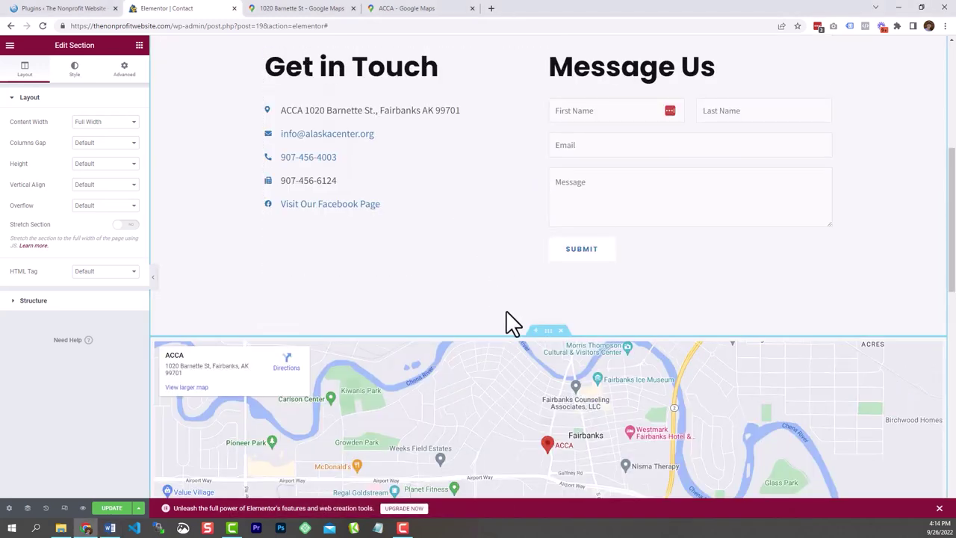
- Insert the Meet Our Team block from the template library's Team category below the map
{"action": "scroll", "coordinate": [506, 314], "scroll_direction": "down", "scroll_amount": 4}
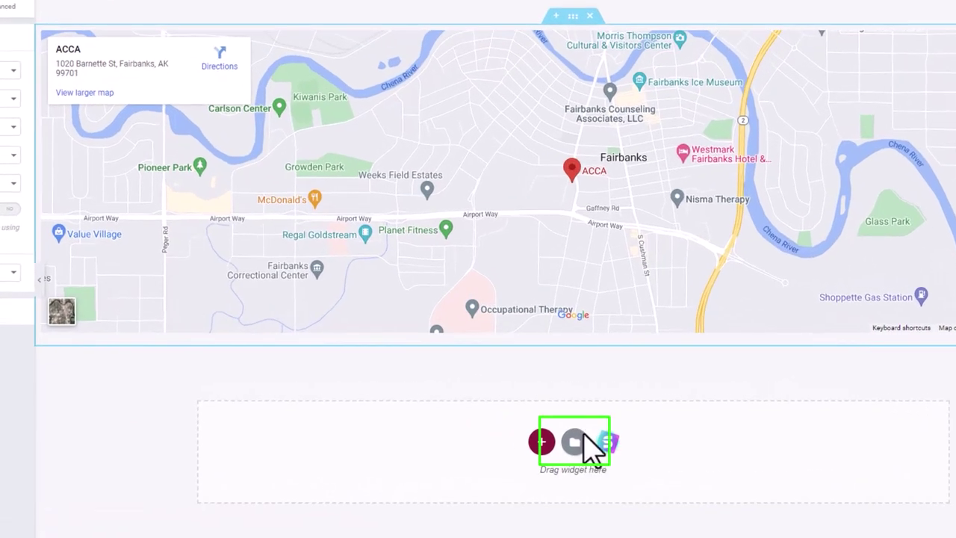
{"action": "left_click", "coordinate": [576, 442]}
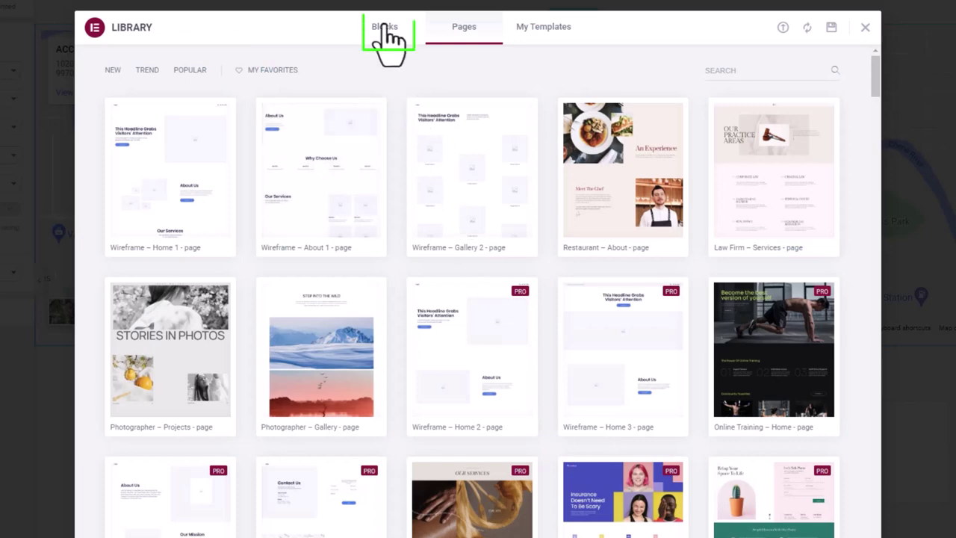
{"action": "left_click", "coordinate": [384, 30]}
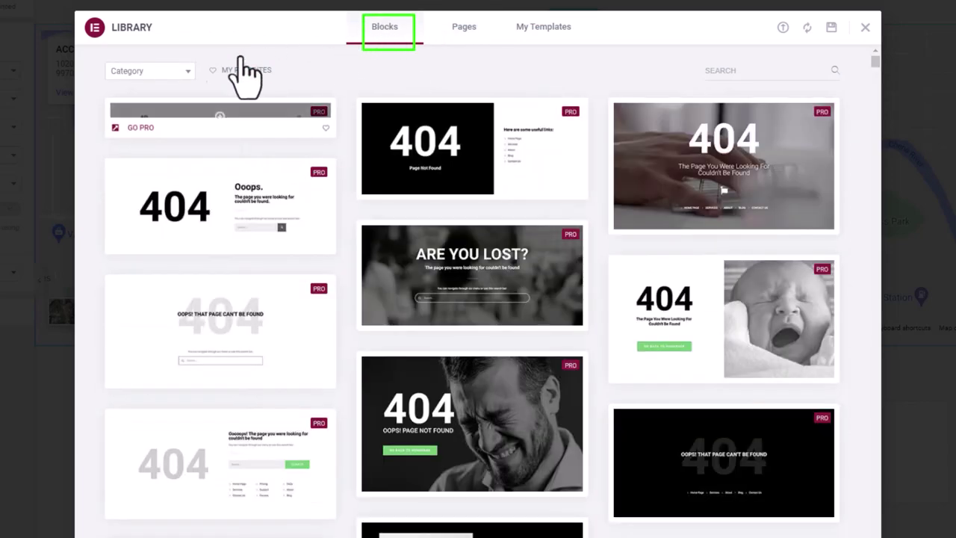
{"action": "left_click", "coordinate": [173, 71]}
{"action": "scroll", "coordinate": [137, 153], "scroll_direction": "down", "scroll_amount": 5}
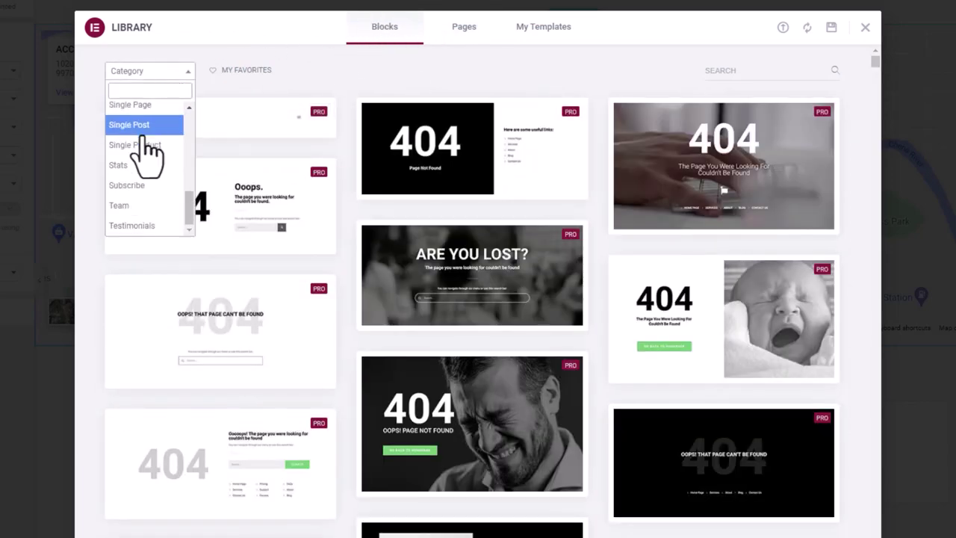
{"action": "left_click", "coordinate": [139, 207]}
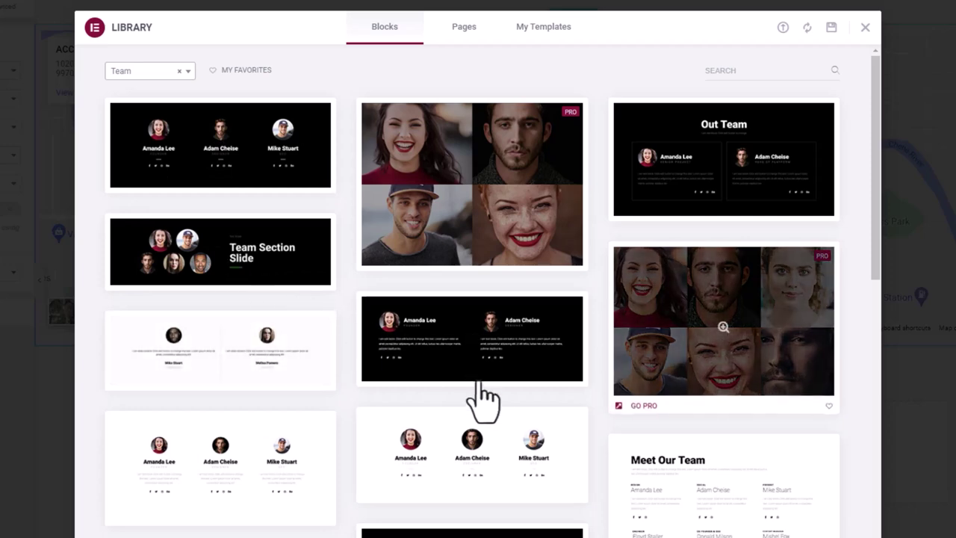
{"action": "scroll", "coordinate": [504, 402], "scroll_direction": "down", "scroll_amount": 5}
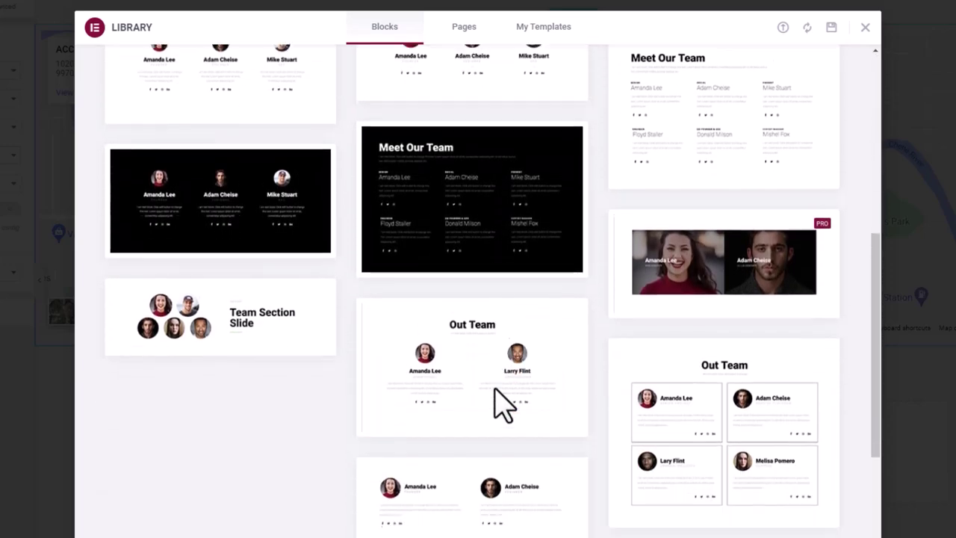
{"action": "scroll", "coordinate": [504, 404], "scroll_direction": "up", "scroll_amount": 1}
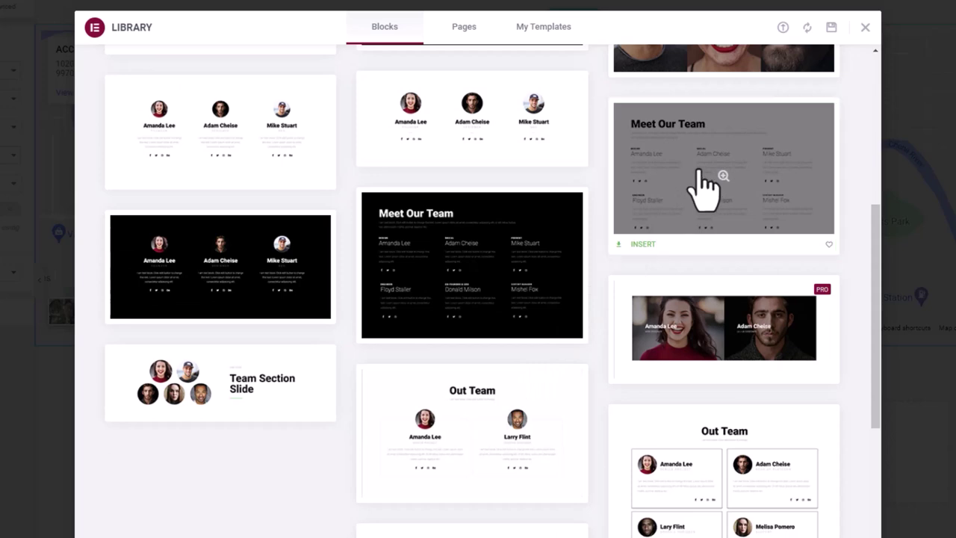
{"action": "left_click", "coordinate": [701, 179]}
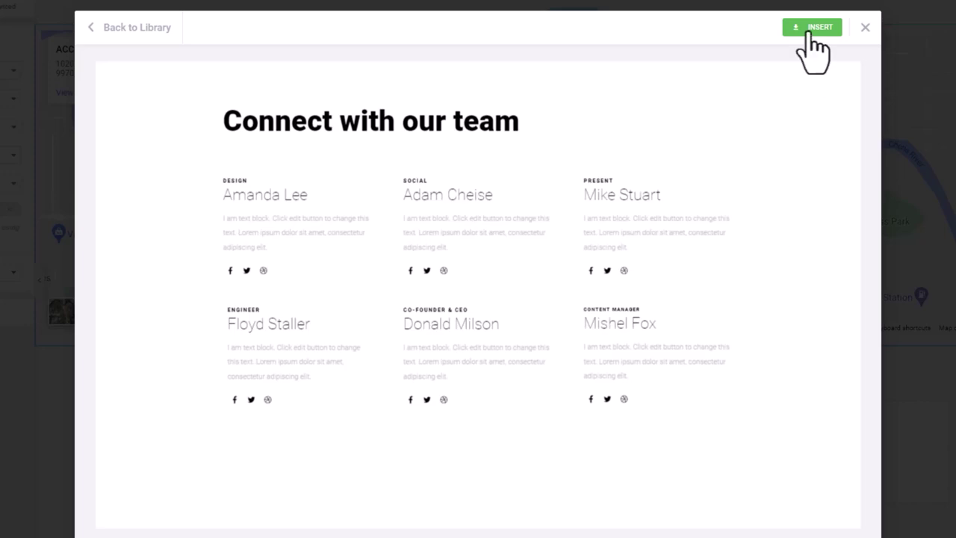
{"action": "left_click", "coordinate": [809, 33]}
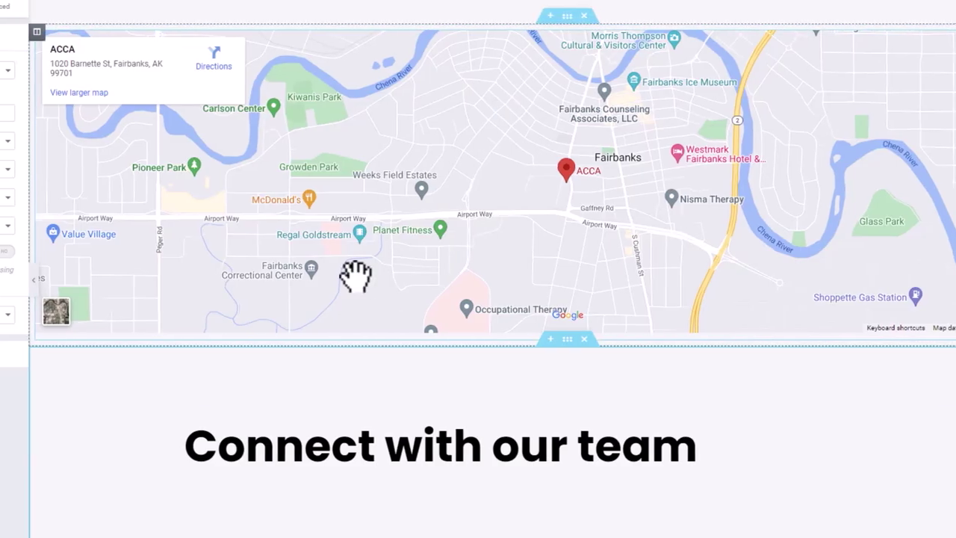
- Move the Connect with our team section above the map, under the contact form
{"action": "scroll", "coordinate": [283, 295], "scroll_direction": "up", "scroll_amount": 2}
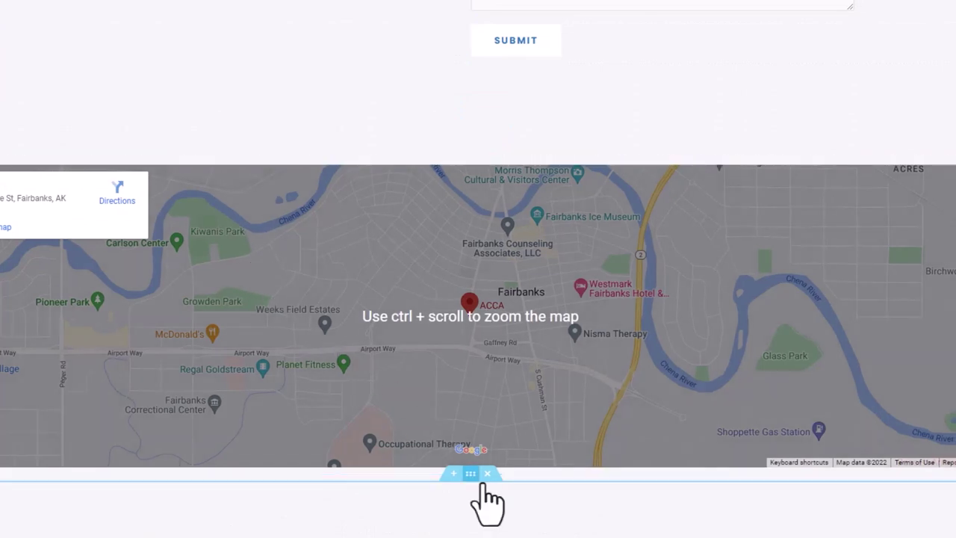
{"action": "scroll", "coordinate": [487, 498], "scroll_direction": "down", "scroll_amount": 1}
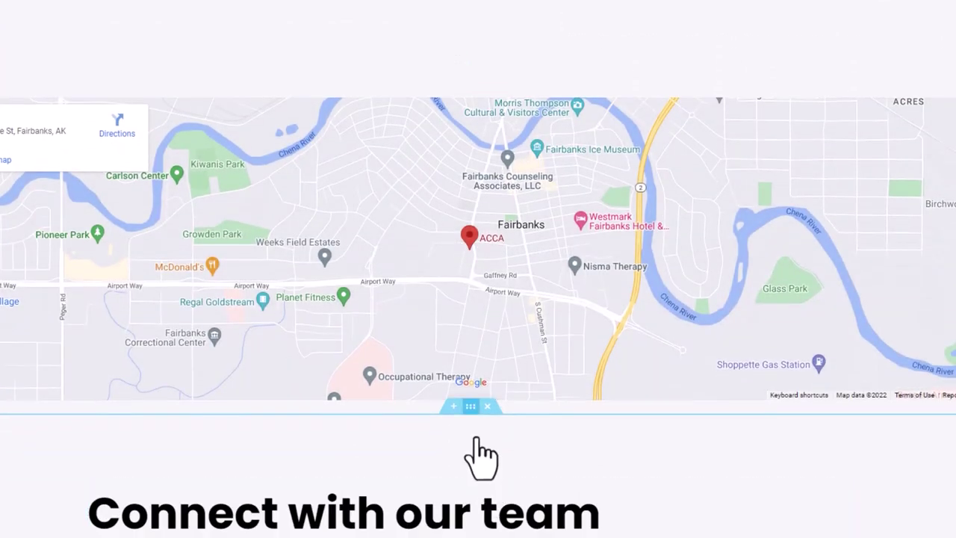
{"action": "left_click_drag", "start_coordinate": [471, 407], "coordinate": [467, 112]}
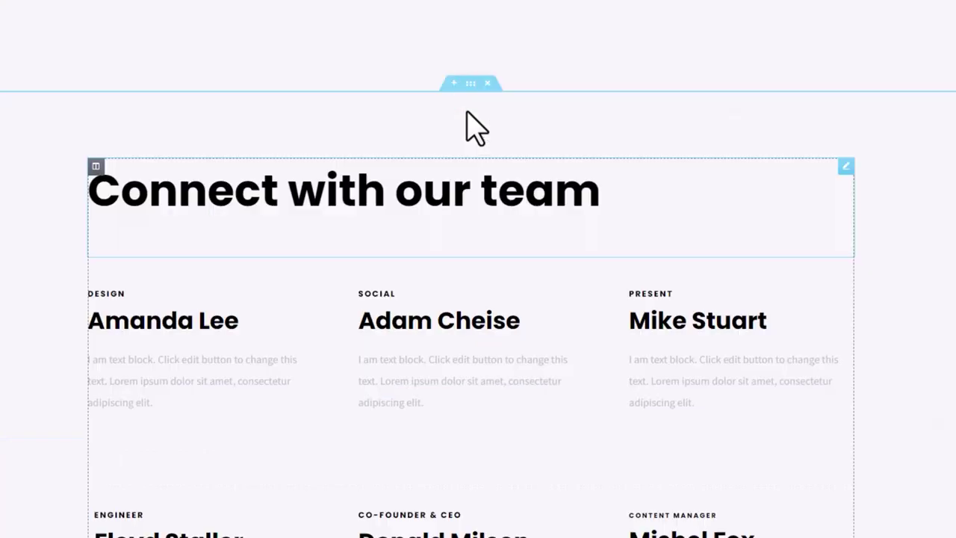
{"action": "scroll", "coordinate": [466, 112], "scroll_direction": "down", "scroll_amount": 2}
{"action": "scroll", "coordinate": [466, 112], "scroll_direction": "up", "scroll_amount": 10}
{"action": "scroll", "coordinate": [348, 357], "scroll_direction": "down", "scroll_amount": 8}
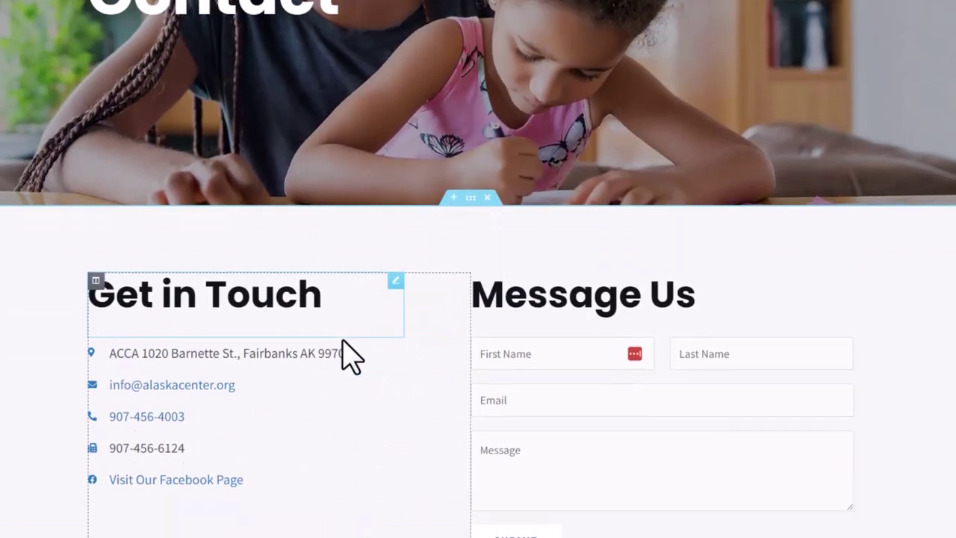
{"action": "scroll", "coordinate": [348, 356], "scroll_direction": "down", "scroll_amount": 2}
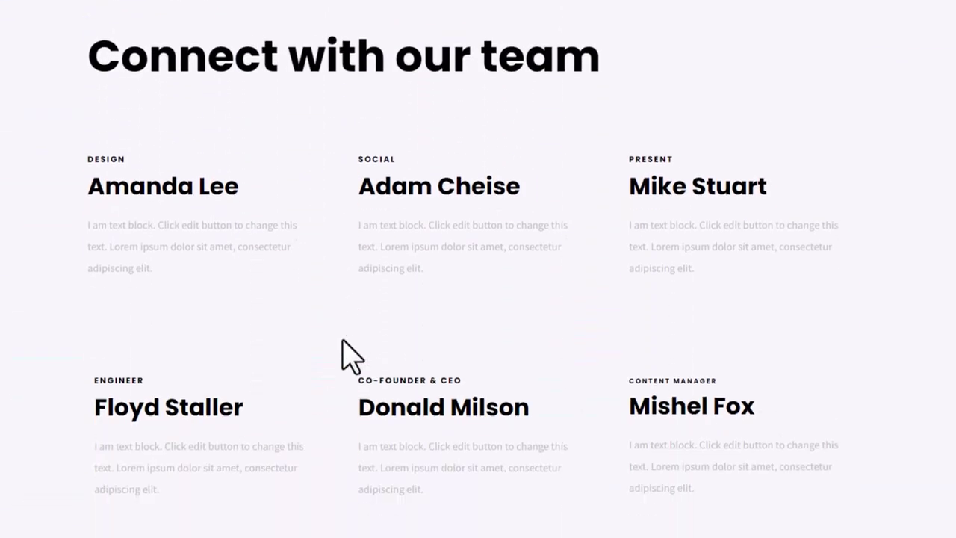
{"action": "scroll", "coordinate": [348, 357], "scroll_direction": "up", "scroll_amount": 2}
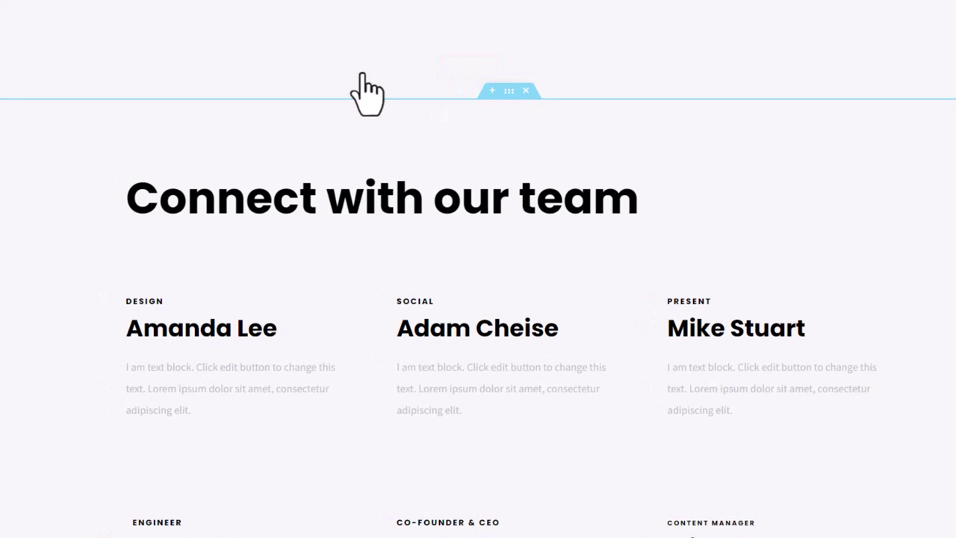
- Give the team section a Classic background colour of white #FFFFFF
{"action": "left_click", "coordinate": [101, 54]}
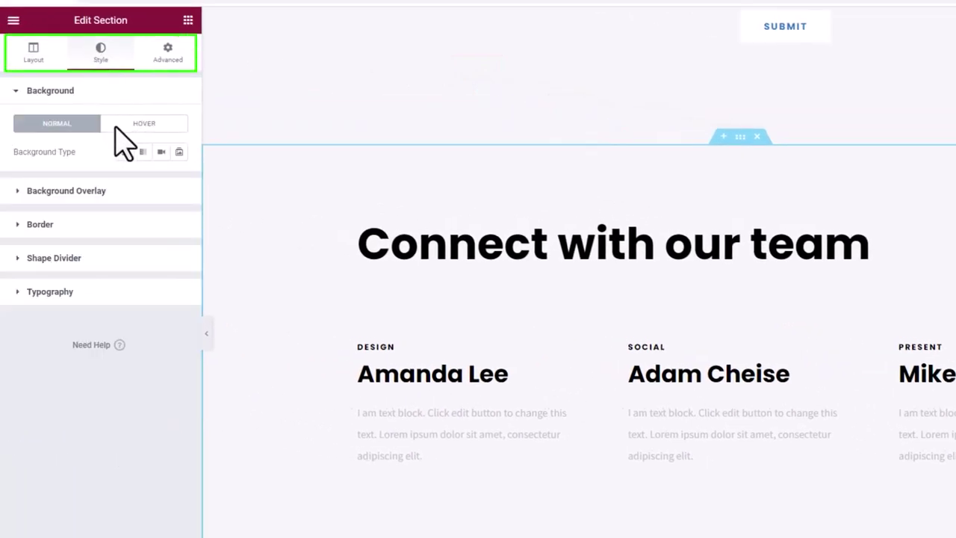
{"action": "left_click", "coordinate": [122, 154]}
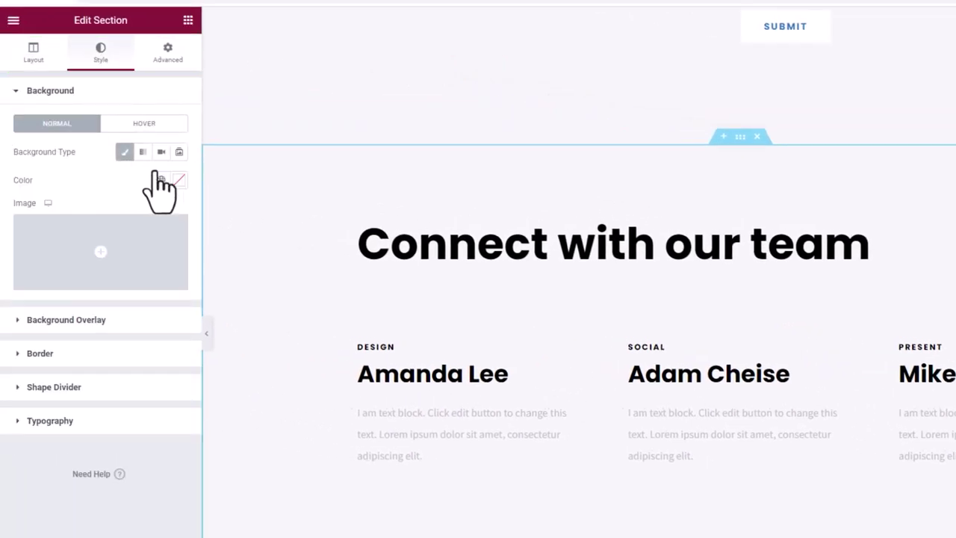
{"action": "left_click", "coordinate": [178, 180]}
{"action": "left_click_drag", "start_coordinate": [82, 261], "coordinate": [10, 222]}
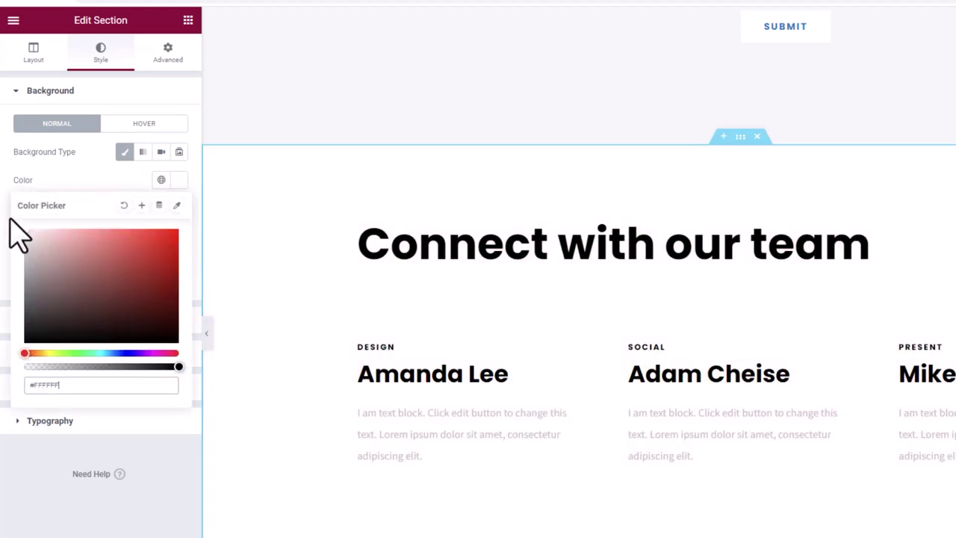
{"action": "left_click", "coordinate": [87, 172]}
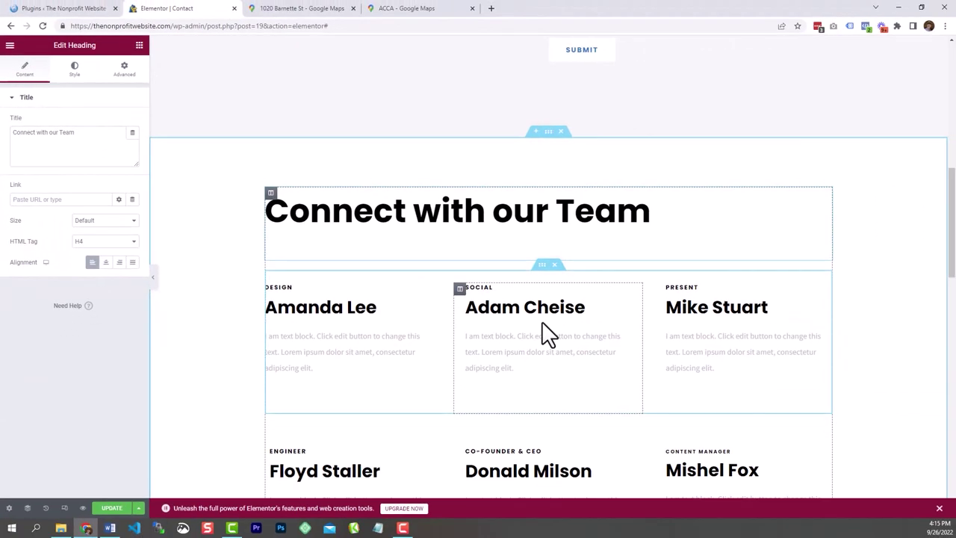
- Replace the first card's placeholder text with the coordinator's contact details copied from Word
{"action": "left_click", "coordinate": [291, 290]}
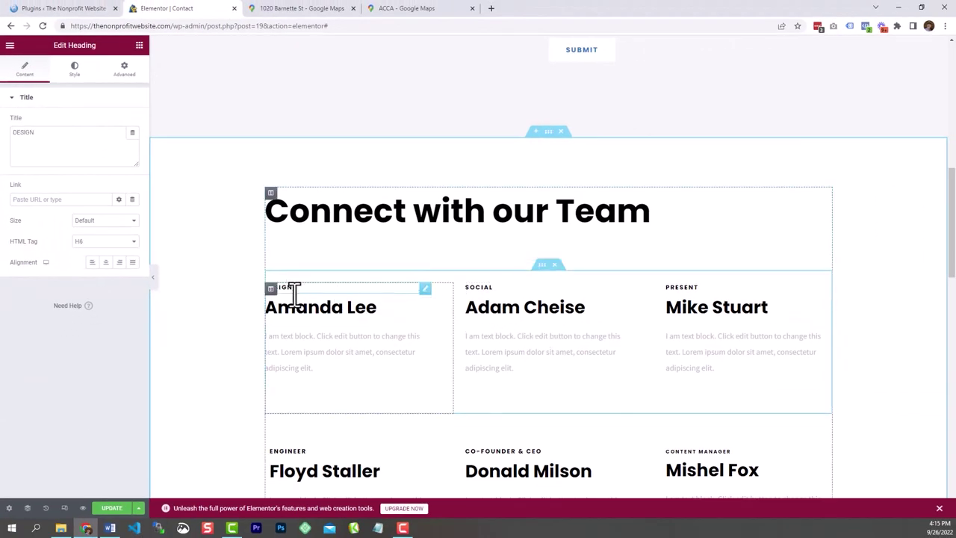
{"action": "left_click", "coordinate": [314, 347]}
{"action": "scroll", "coordinate": [314, 347], "scroll_direction": "down", "scroll_amount": 2}
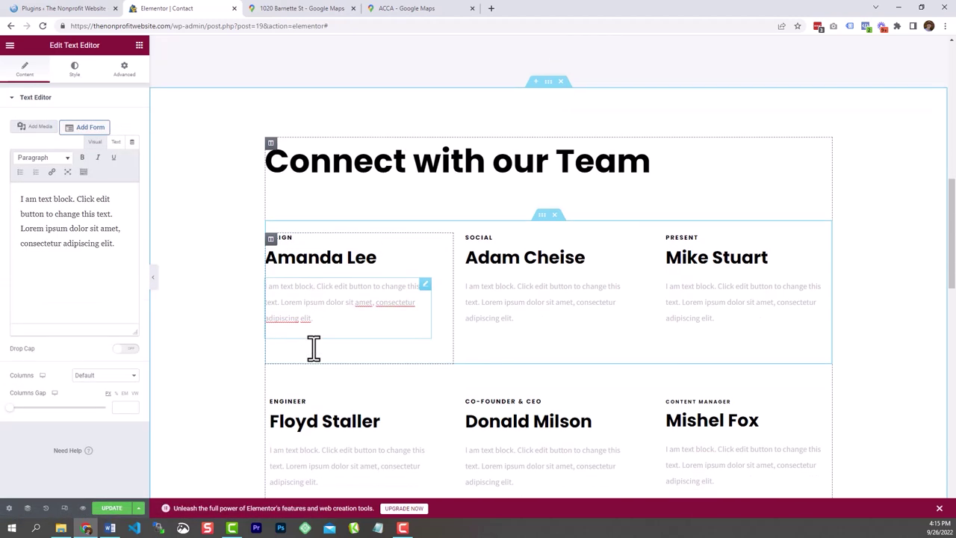
{"action": "left_click", "coordinate": [112, 526]}
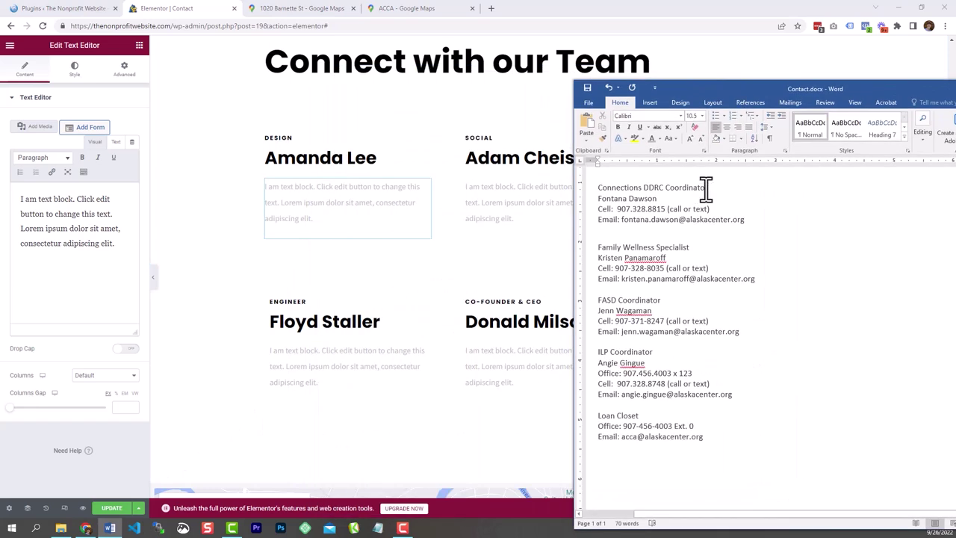
{"action": "left_click_drag", "start_coordinate": [747, 222], "coordinate": [605, 187]}
{"action": "key", "text": "ctrl+c"}
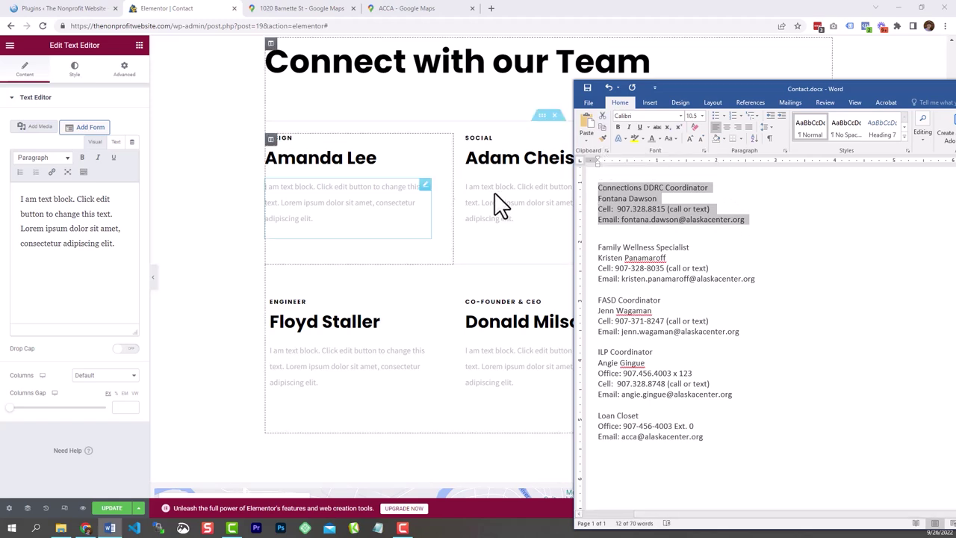
{"action": "left_click", "coordinate": [348, 202]}
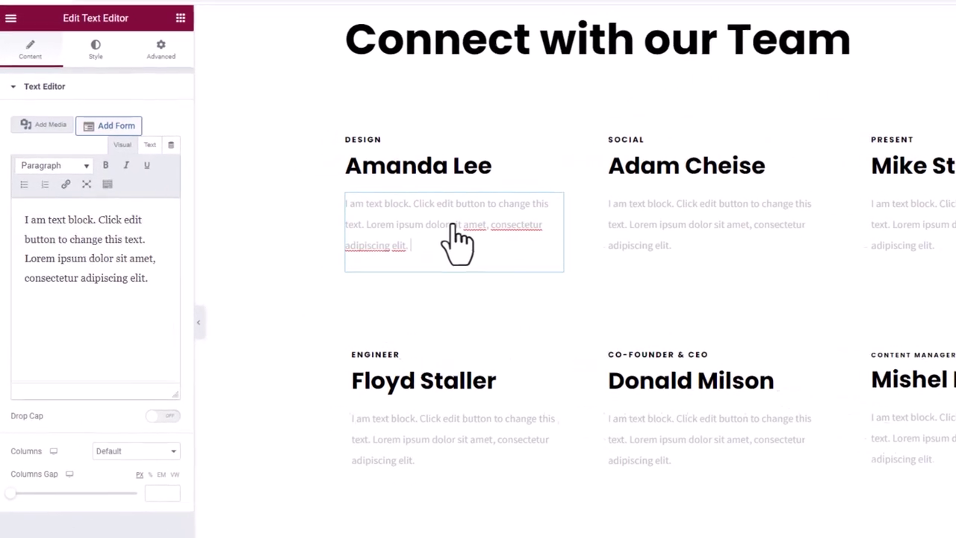
{"action": "left_click", "coordinate": [154, 147]}
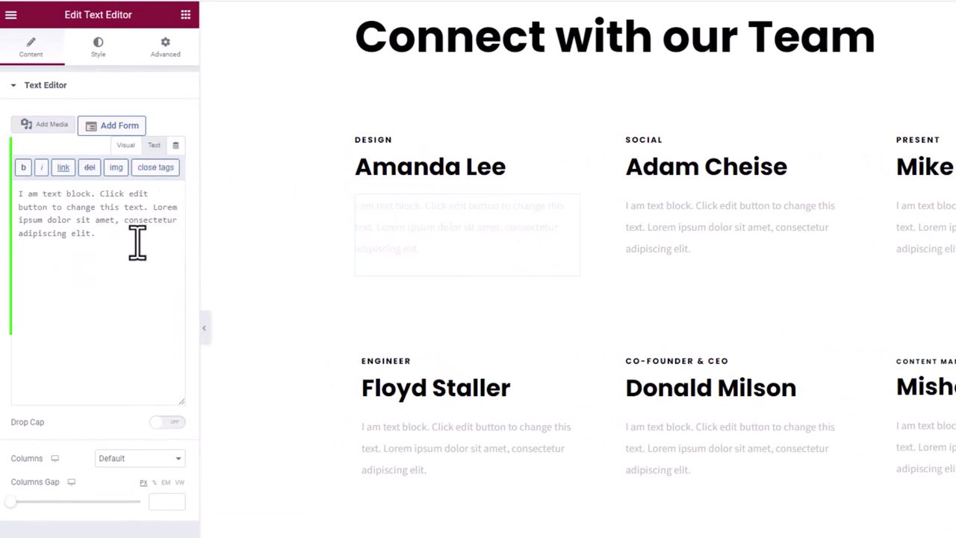
{"action": "key", "text": "ctrl+a"}
{"action": "key", "text": "ctrl+v"}
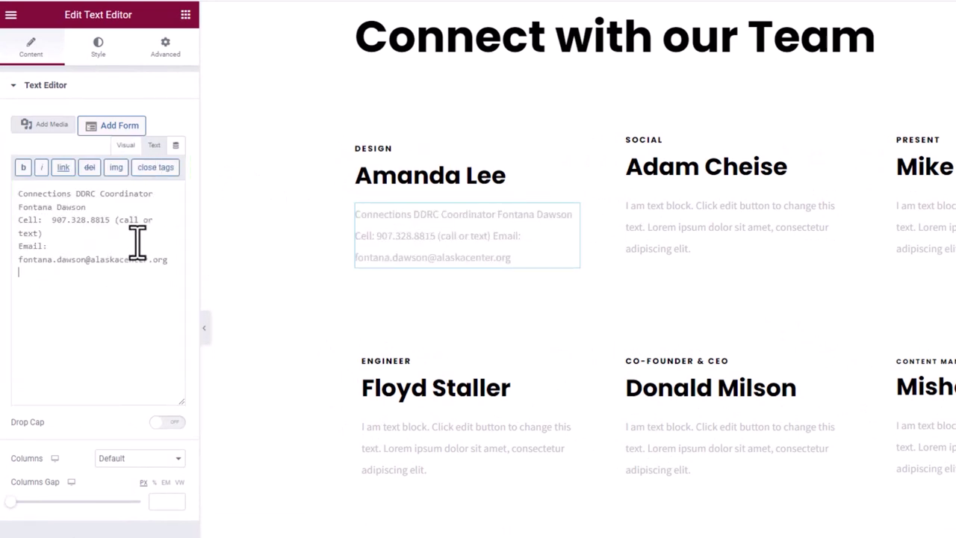
- Remove the job title line and change the DESIGN label to Connections DDRC Coordinator
{"action": "left_click_drag", "start_coordinate": [18, 193], "coordinate": [163, 196]}
{"action": "key", "text": "ctrl+c"}
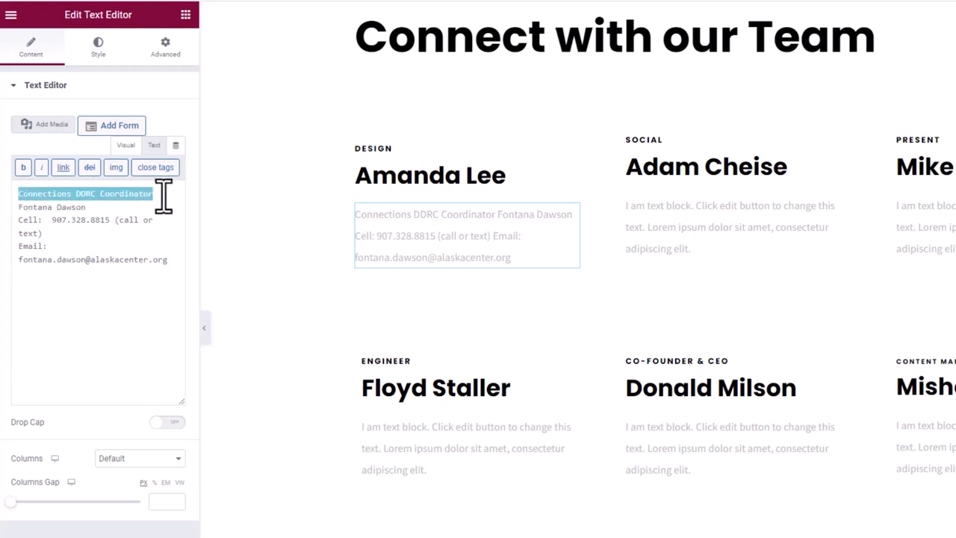
{"action": "key", "text": "BackSpace"}
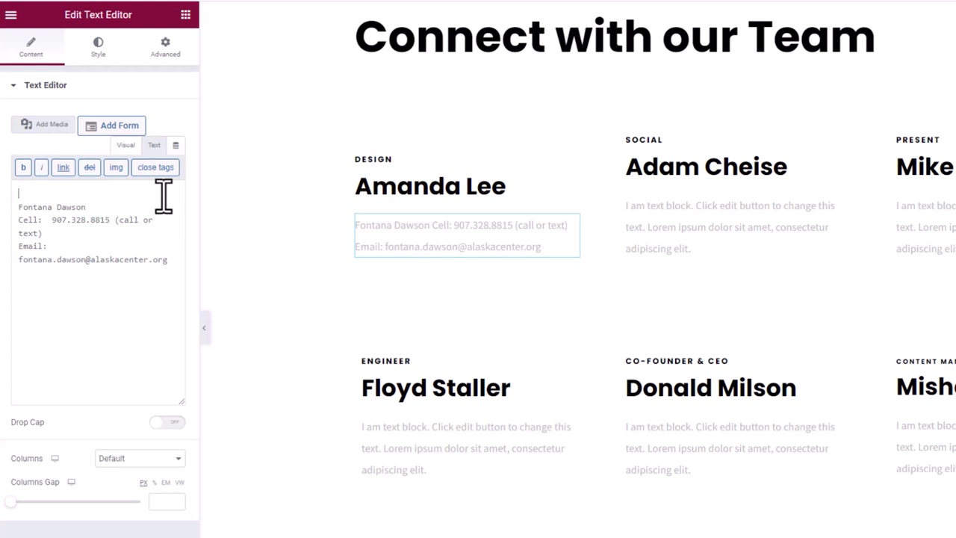
{"action": "key", "text": "Delete"}
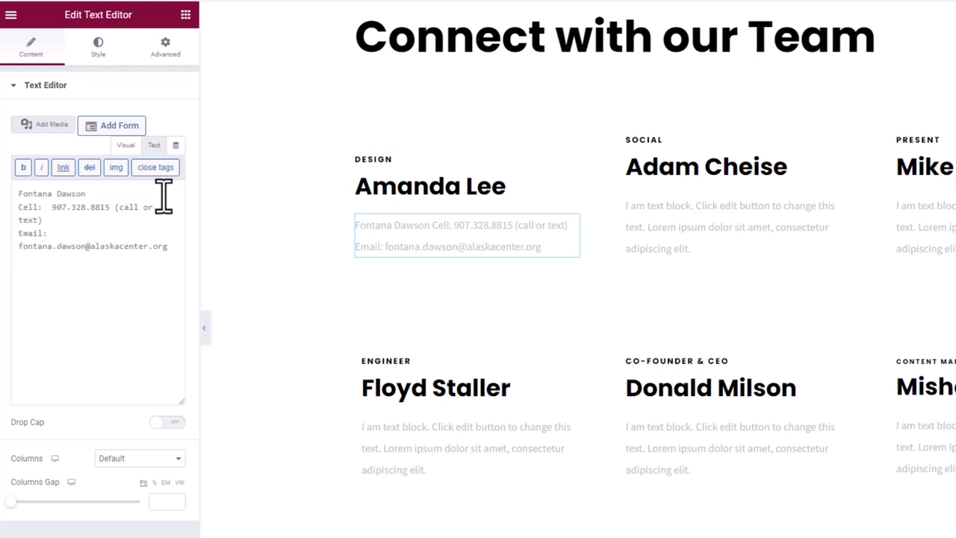
{"action": "left_click", "coordinate": [381, 159]}
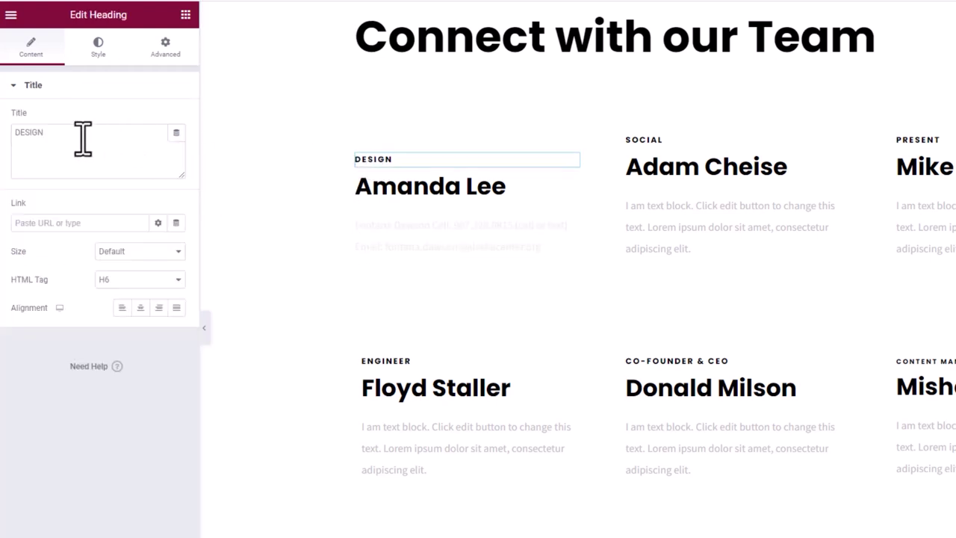
{"action": "left_click_drag", "start_coordinate": [50, 136], "coordinate": [17, 132]}
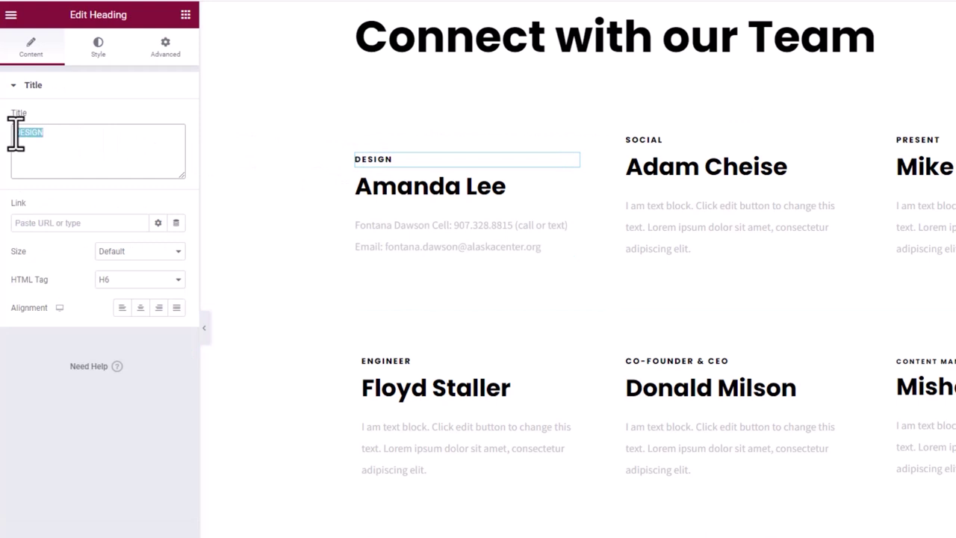
{"action": "key", "text": "ctrl+v"}
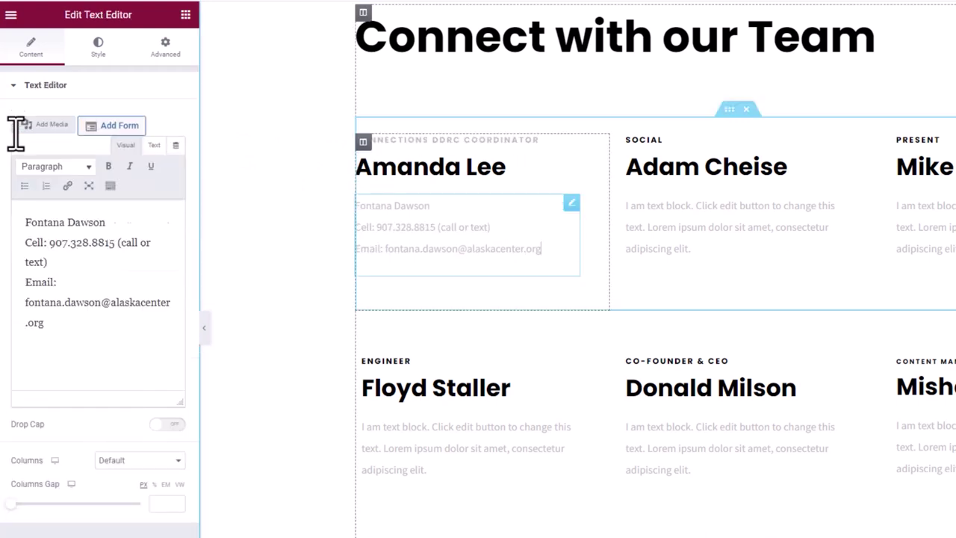
- Remove the name line and set the card's name heading to the coordinator's name
{"action": "left_click_drag", "start_coordinate": [114, 222], "coordinate": [21, 222]}
{"action": "key", "text": "ctrl+c"}
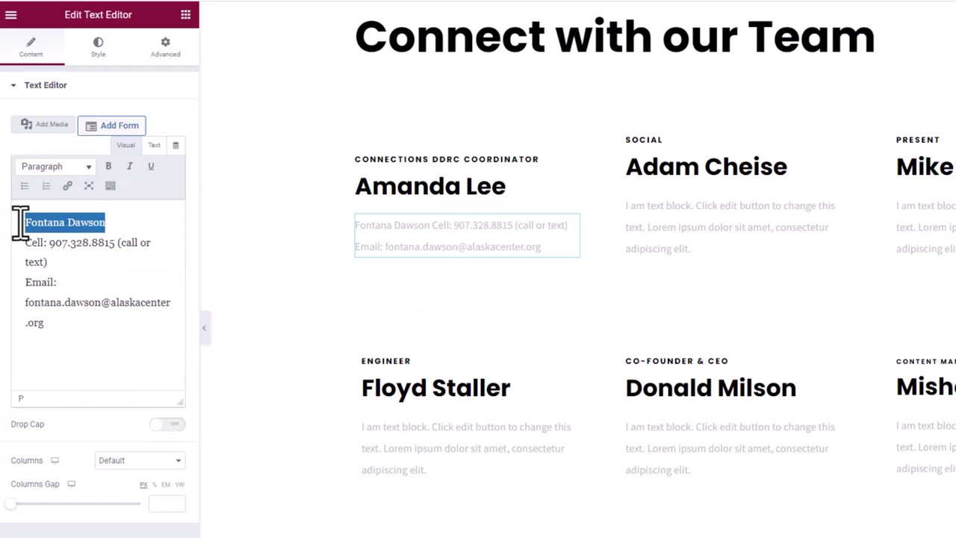
{"action": "key", "text": "BackSpace"}
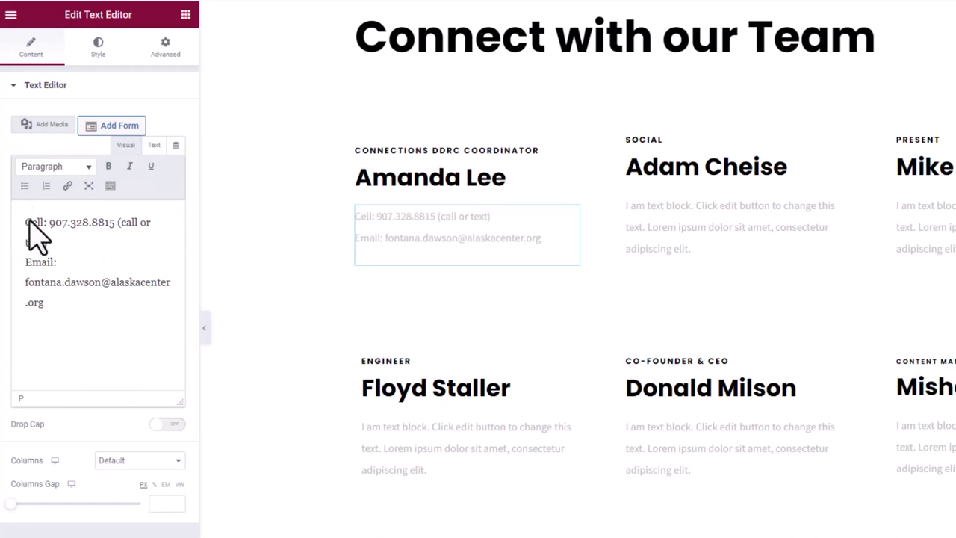
{"action": "left_click", "coordinate": [457, 180]}
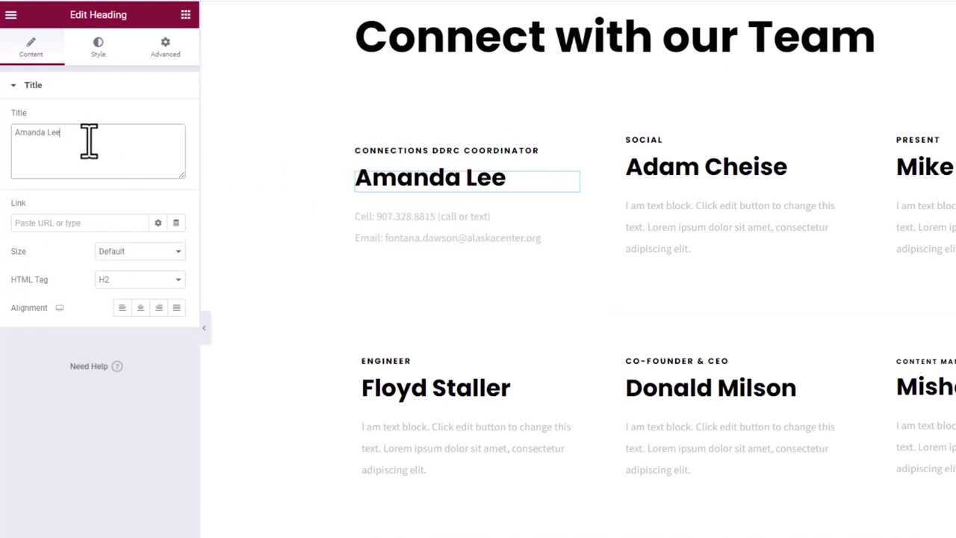
{"action": "left_click_drag", "start_coordinate": [87, 141], "coordinate": [11, 153]}
{"action": "key", "text": "ctrl+v"}
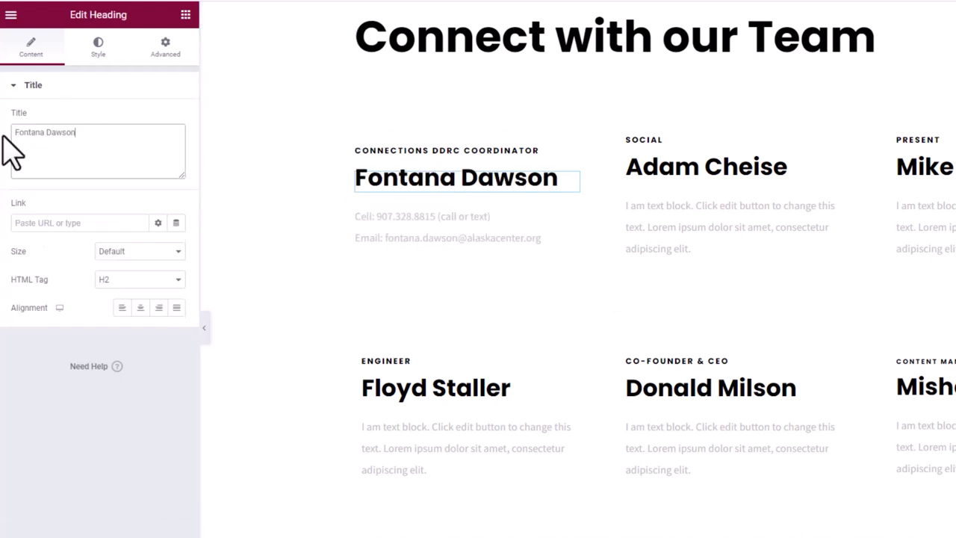
{"action": "left_click", "coordinate": [448, 246]}
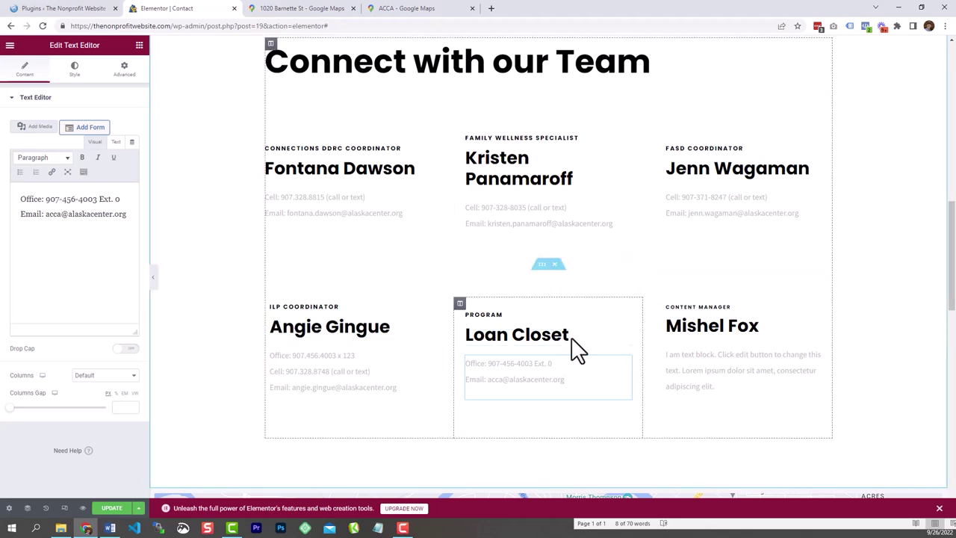
- Delete the Content Manager label, name heading and placeholder text from the sixth card
{"action": "right_click", "coordinate": [824, 314]}
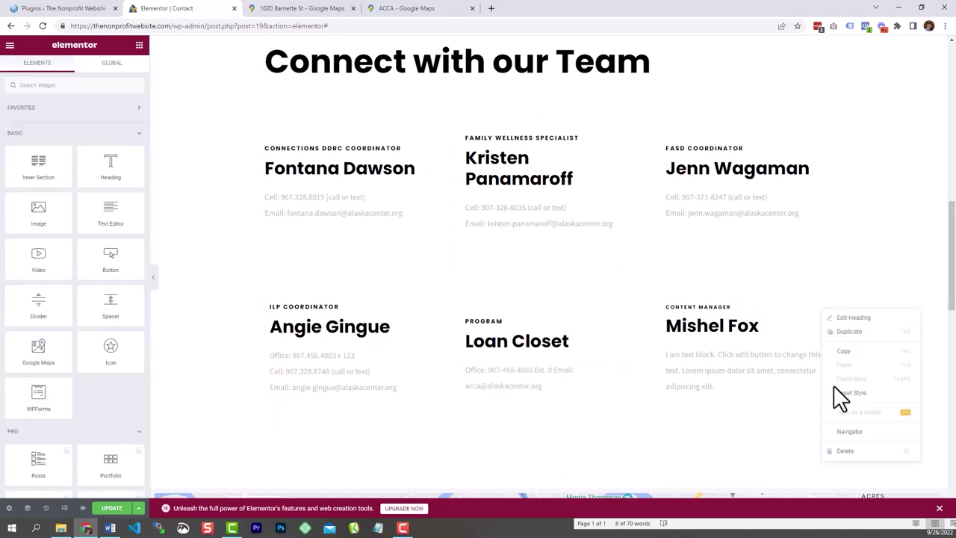
{"action": "left_click", "coordinate": [845, 451]}
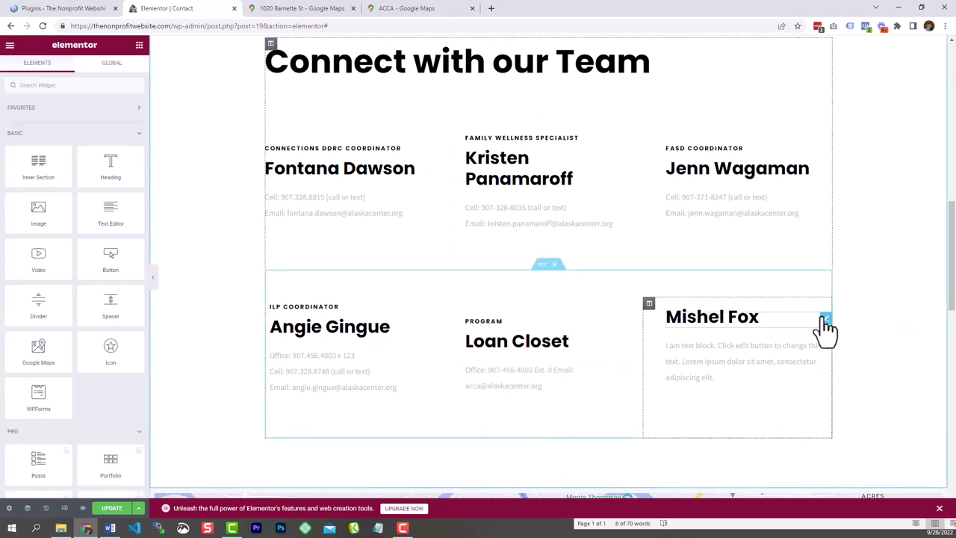
{"action": "right_click", "coordinate": [825, 319]}
{"action": "left_click", "coordinate": [847, 455]}
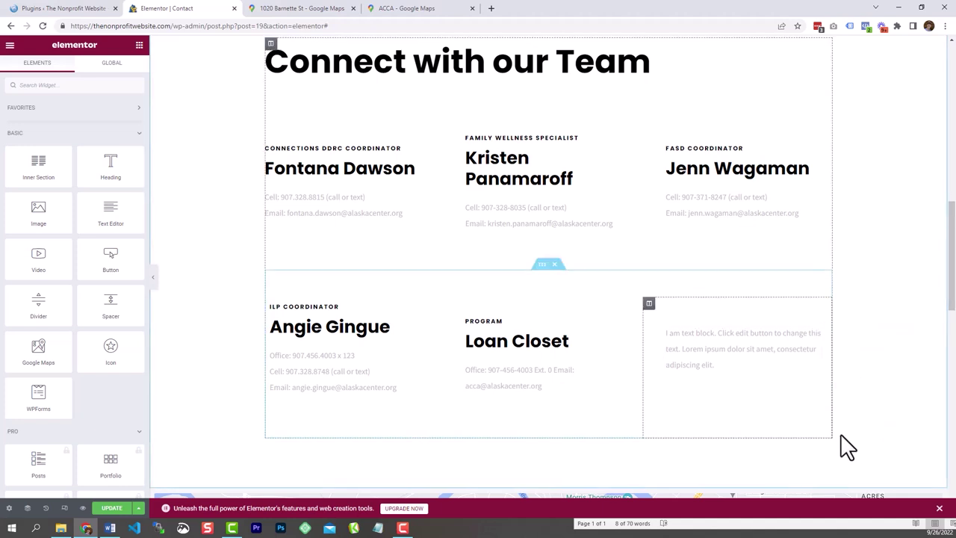
{"action": "right_click", "coordinate": [828, 340]}
{"action": "left_click", "coordinate": [853, 474]}
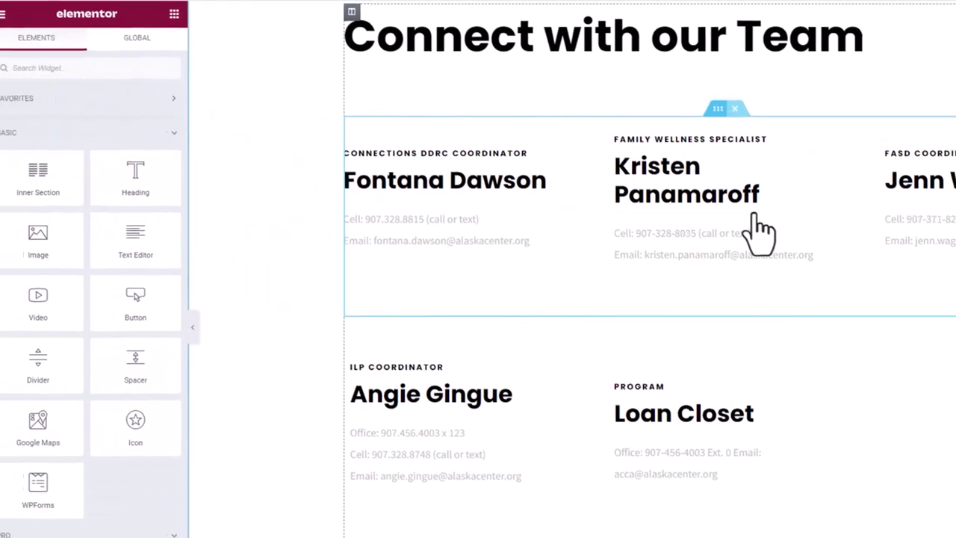
- Set Vertical Align to Top for both the upper and lower team card rows
{"action": "left_click", "coordinate": [731, 112]}
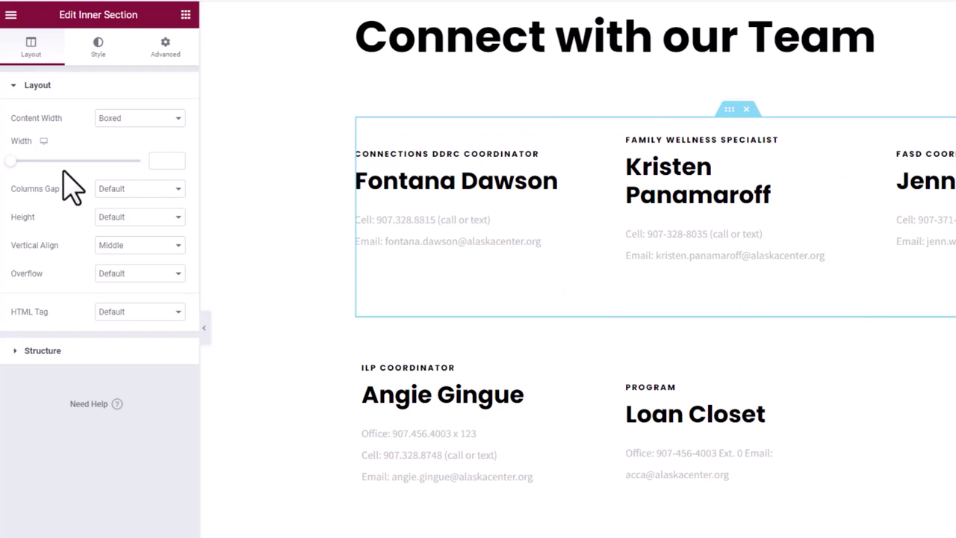
{"action": "left_click", "coordinate": [128, 254]}
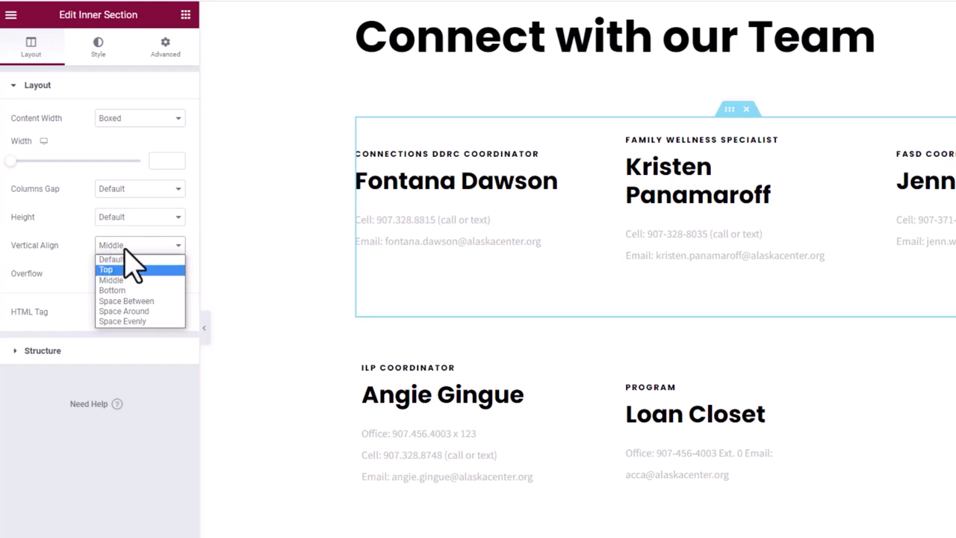
{"action": "left_click", "coordinate": [113, 270]}
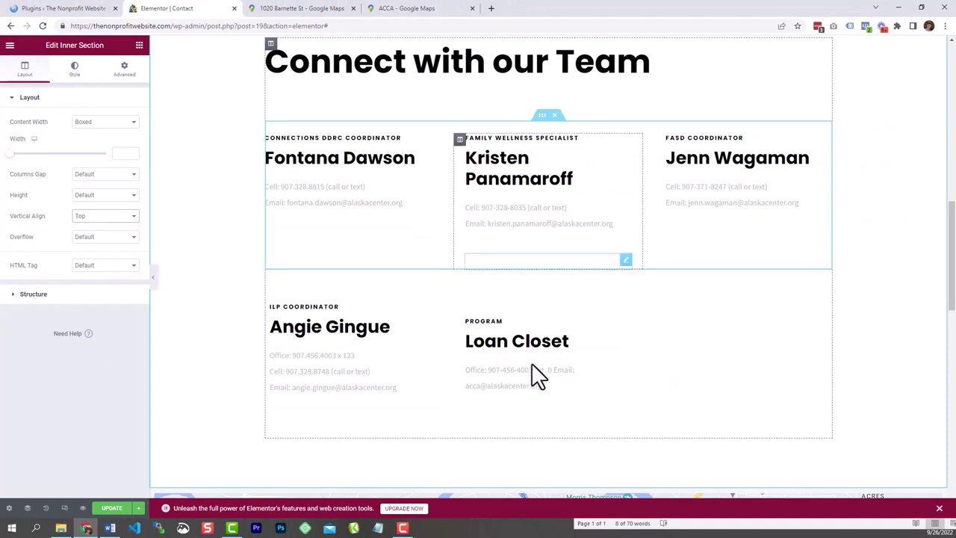
{"action": "left_click", "coordinate": [543, 265]}
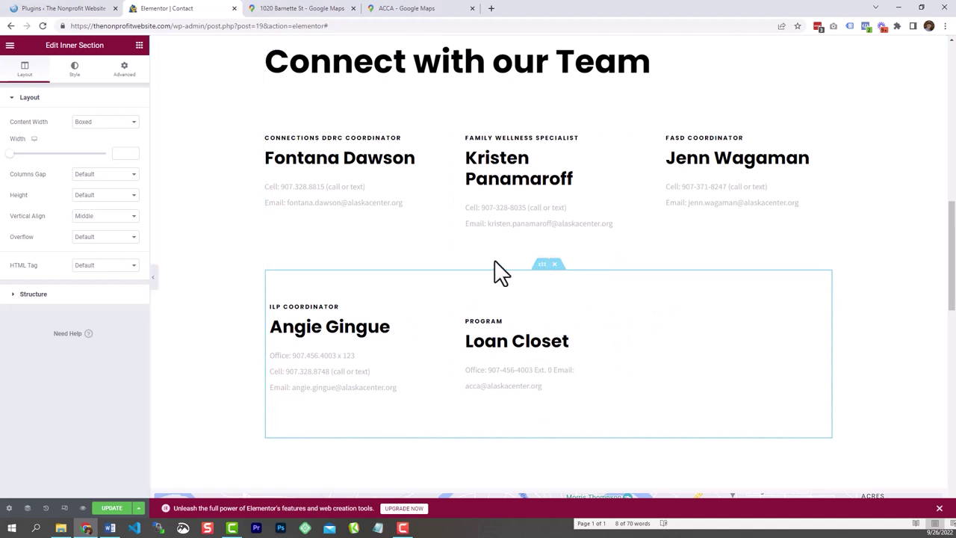
{"action": "left_click", "coordinate": [94, 221]}
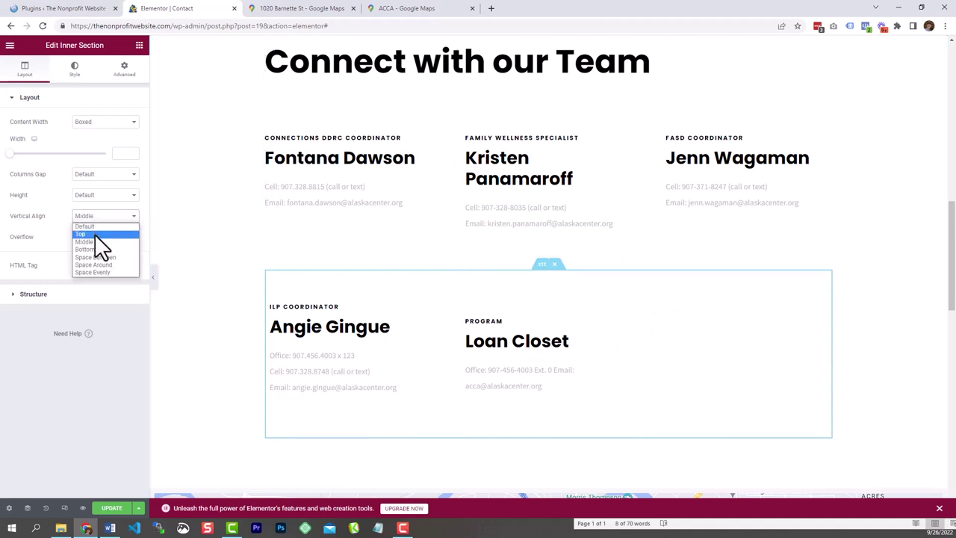
{"action": "left_click", "coordinate": [94, 233]}
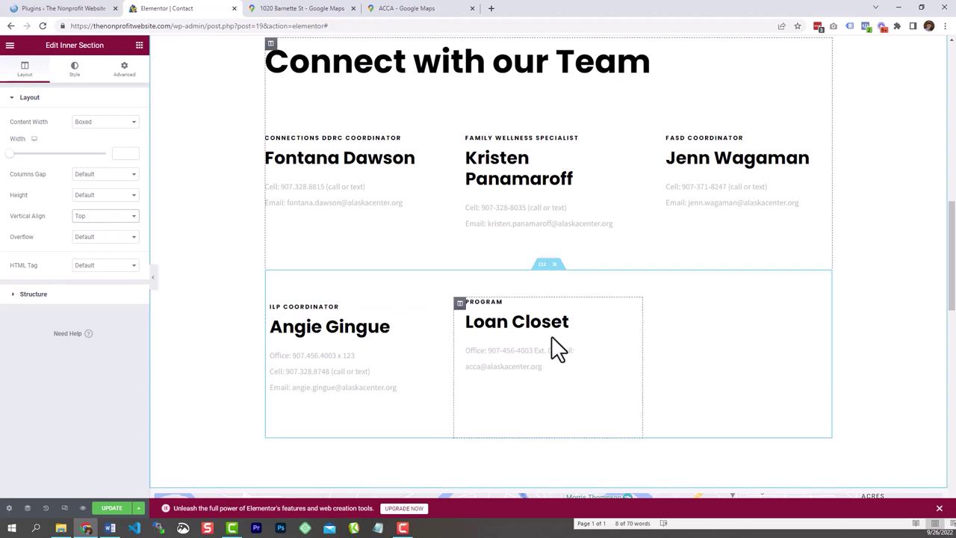
{"action": "scroll", "coordinate": [557, 348], "scroll_direction": "up", "scroll_amount": 10}
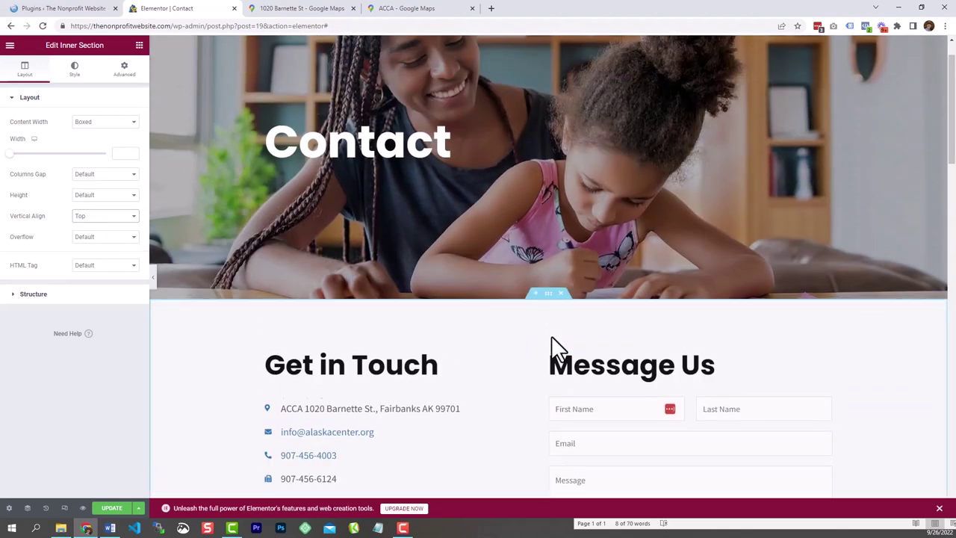
- Review the Contact page and save it with UPDATE
{"action": "scroll", "coordinate": [556, 347], "scroll_direction": "down", "scroll_amount": 15}
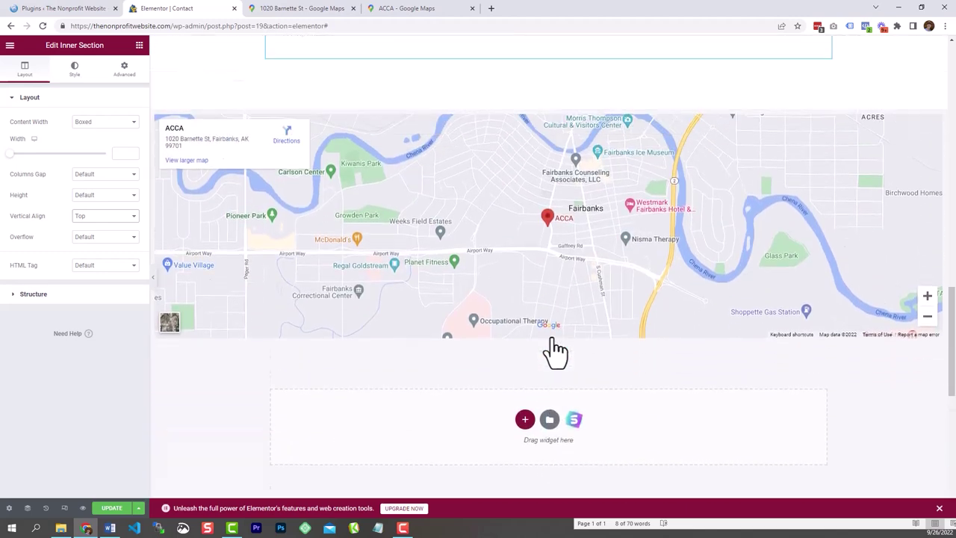
{"action": "scroll", "coordinate": [556, 347], "scroll_direction": "up", "scroll_amount": 15}
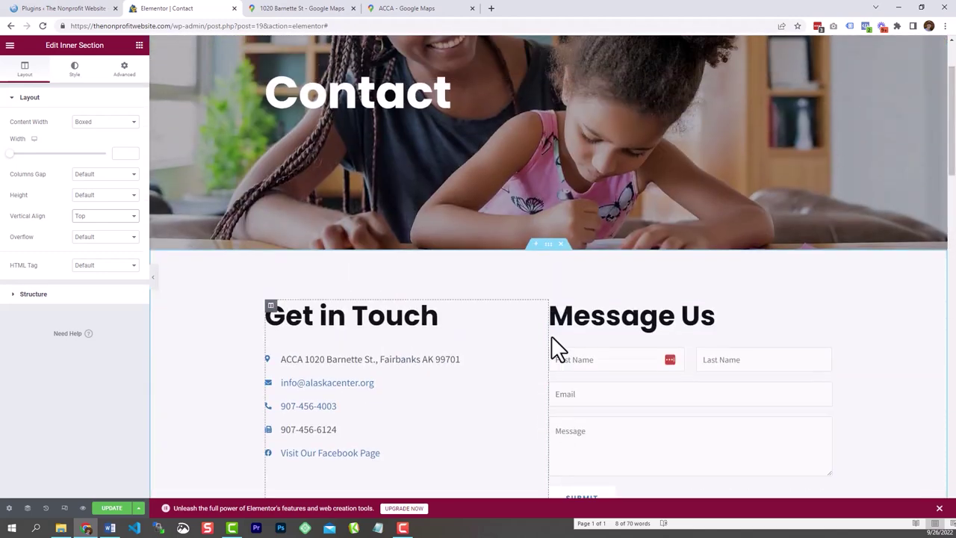
{"action": "scroll", "coordinate": [634, 369], "scroll_direction": "down", "scroll_amount": 2}
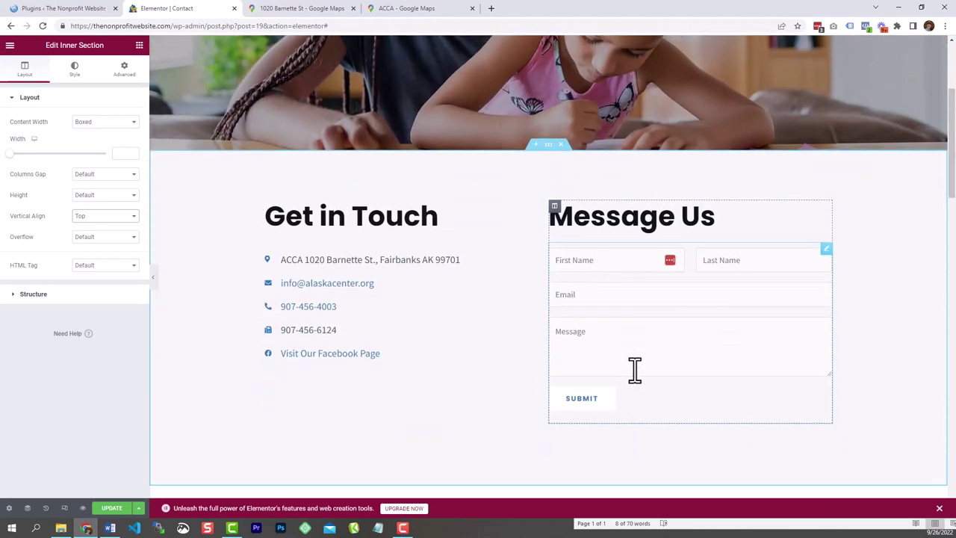
{"action": "left_click", "coordinate": [104, 514]}
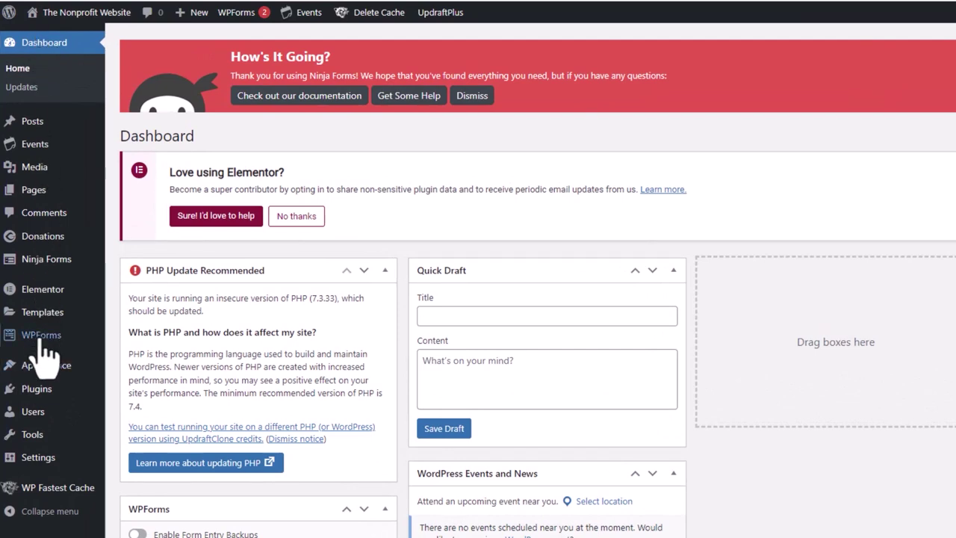
- Open the Contact Form for editing from the WPForms All Forms list
{"action": "mouse_move", "coordinate": [43, 342]}
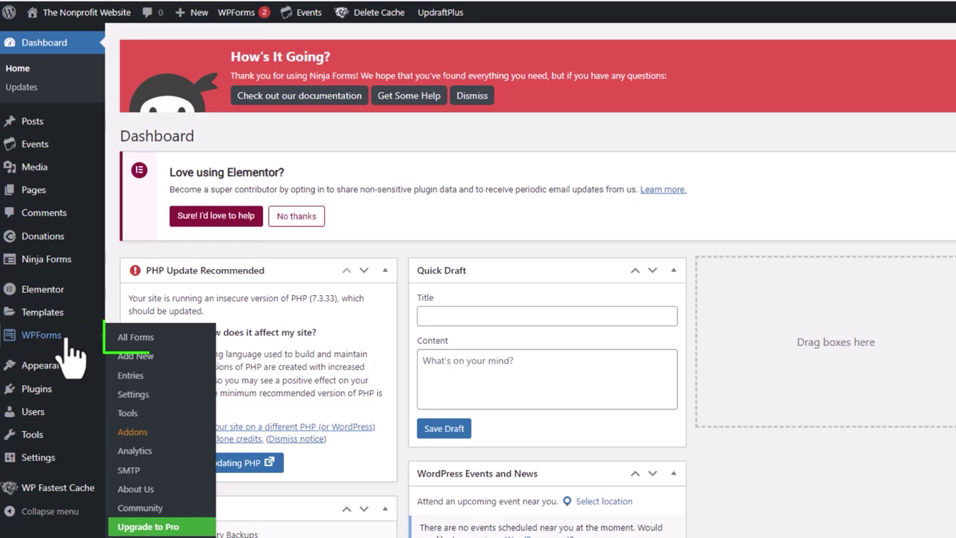
{"action": "left_click", "coordinate": [137, 340]}
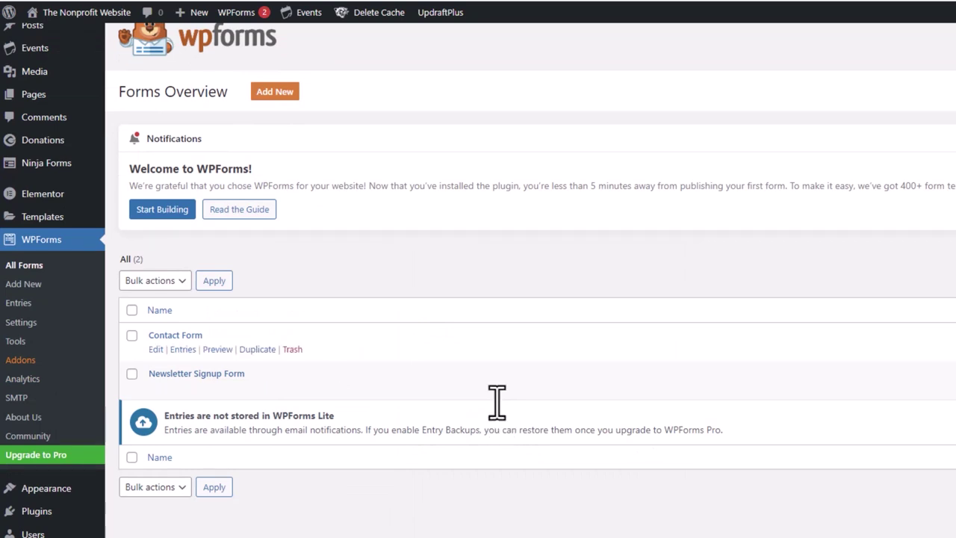
{"action": "left_click", "coordinate": [155, 348]}
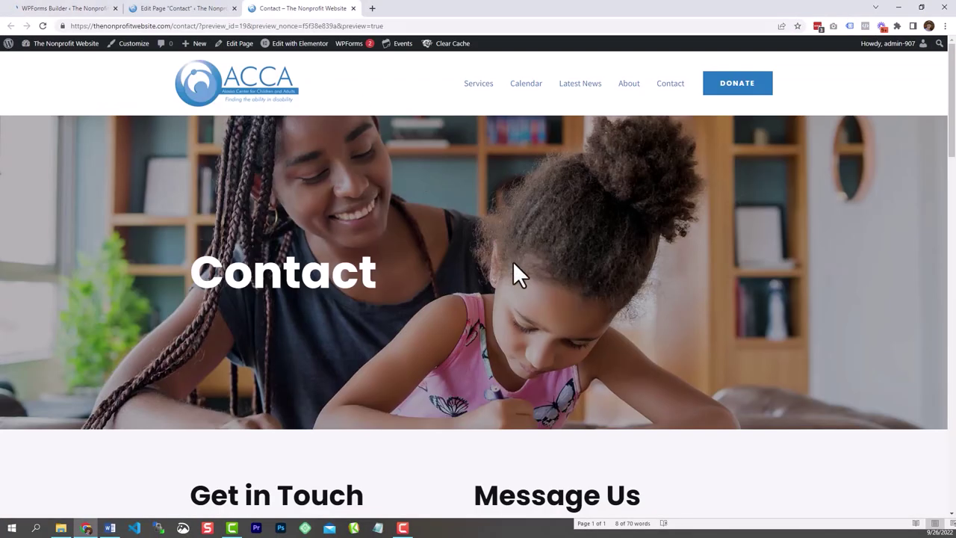
{"action": "scroll", "coordinate": [513, 263], "scroll_direction": "down", "scroll_amount": 5}
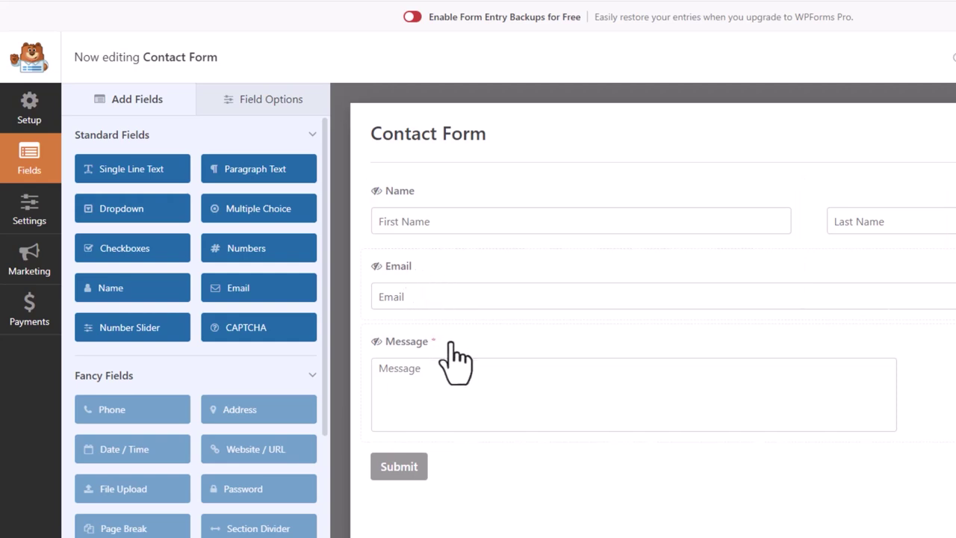
- Review the Email and Name field options, then bring up the Contact Form's General settings
{"action": "left_click", "coordinate": [435, 278]}
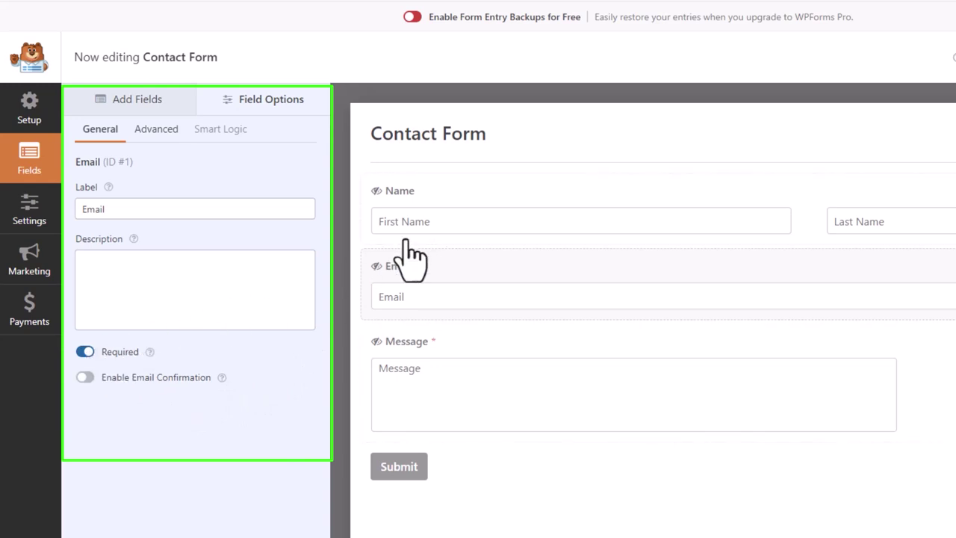
{"action": "left_click", "coordinate": [478, 217]}
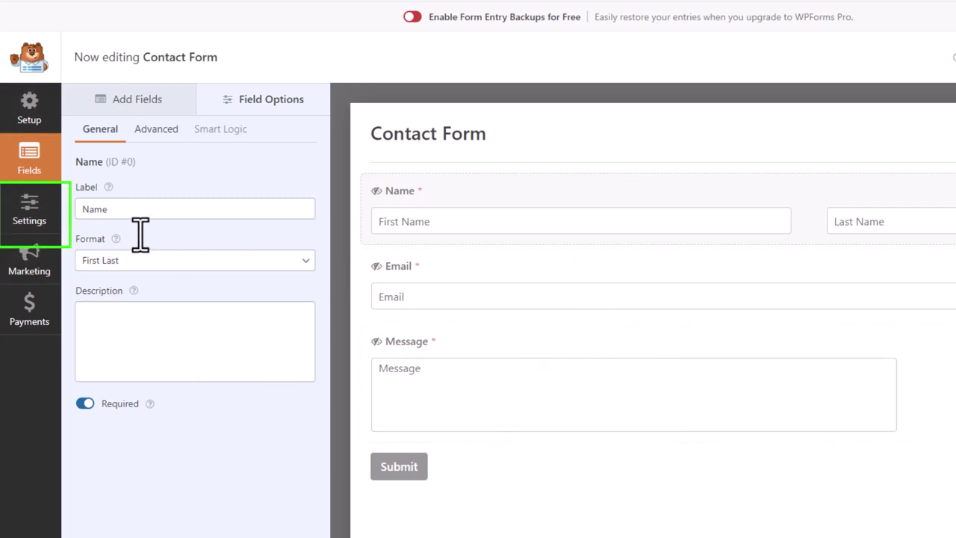
{"action": "left_click", "coordinate": [35, 218]}
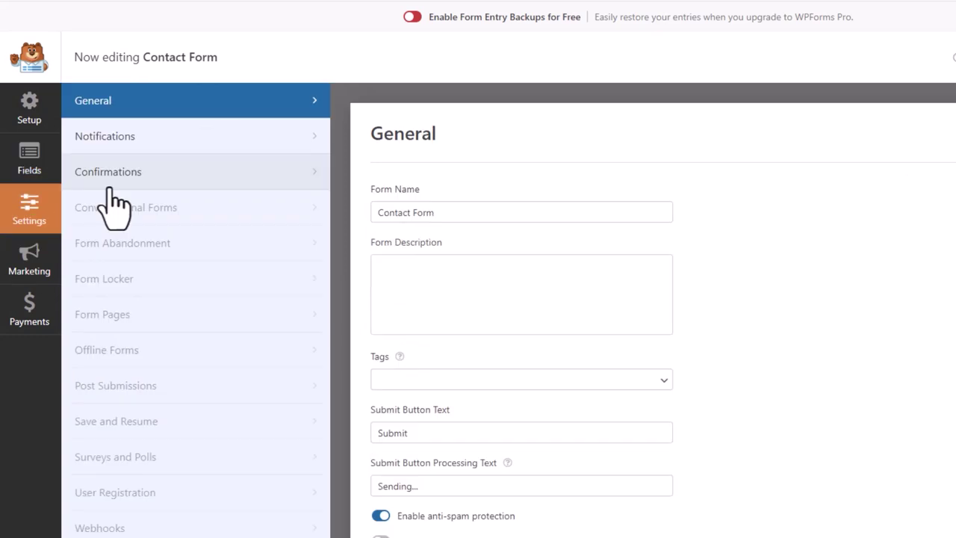
- Show the Notifications settings to review the enabled Default Notification
{"action": "left_click", "coordinate": [184, 139]}
{"action": "scroll", "coordinate": [383, 272], "scroll_direction": "down", "scroll_amount": 1}
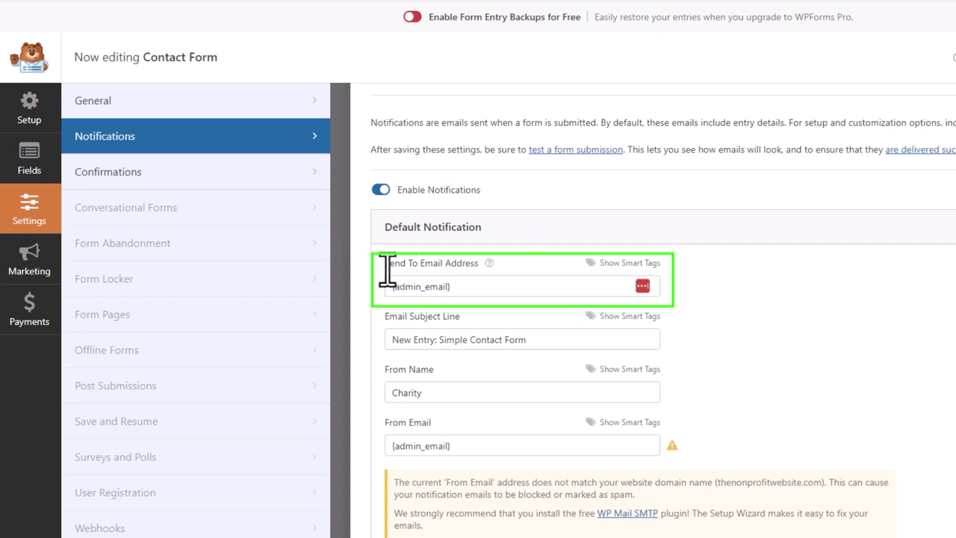
- Send the Default Notification to the organisation's info address with subject 'New Contact Form Website' and From Name ACCA
{"action": "left_click", "coordinate": [476, 291]}
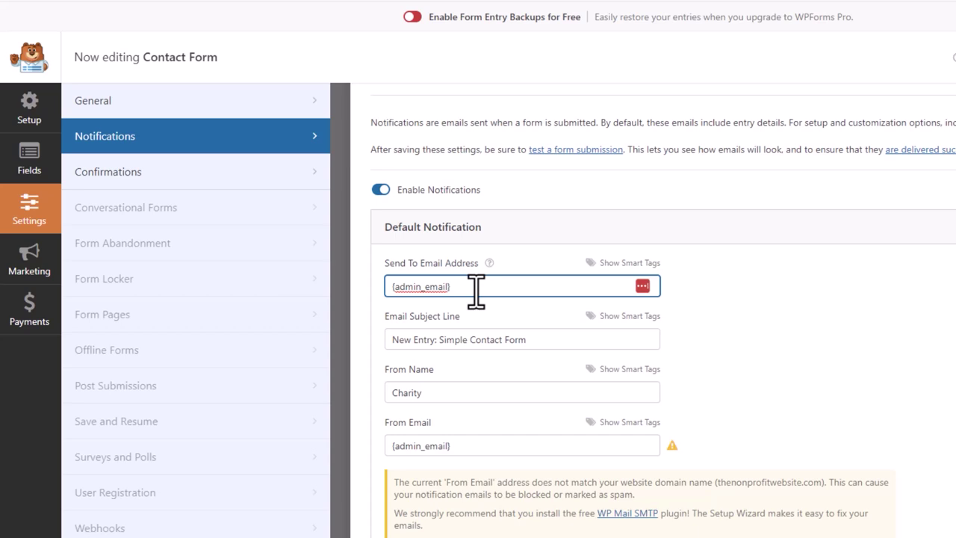
{"action": "left_click_drag", "start_coordinate": [476, 291], "coordinate": [387, 288]}
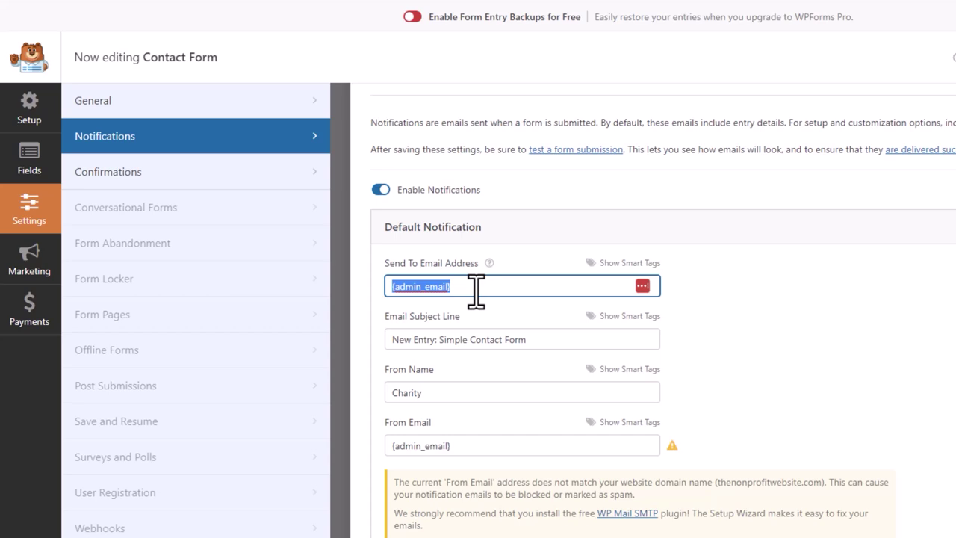
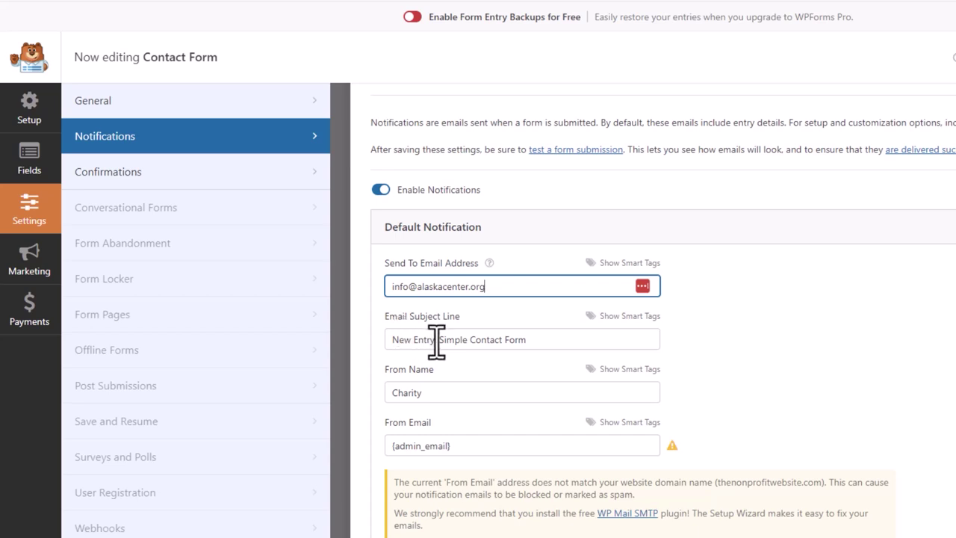
{"action": "left_click", "coordinate": [469, 341]}
{"action": "key", "text": "BackSpace"}
{"action": "key", "text": "BackSpace"}
{"action": "key", "text": "BackSpace"}
{"action": "key", "text": "BackSpace"}
{"action": "key", "text": "BackSpace"}
{"action": "key", "text": "BackSpace"}
{"action": "key", "text": "BackSpace"}
{"action": "key", "text": "BackSpace"}
{"action": "key", "text": "BackSpace"}
{"action": "key", "text": "BackSpace"}
{"action": "key", "text": "BackSpace"}
{"action": "key", "text": "BackSpace"}
{"action": "key", "text": "BackSpace"}
{"action": "key", "text": "BackSpace"}
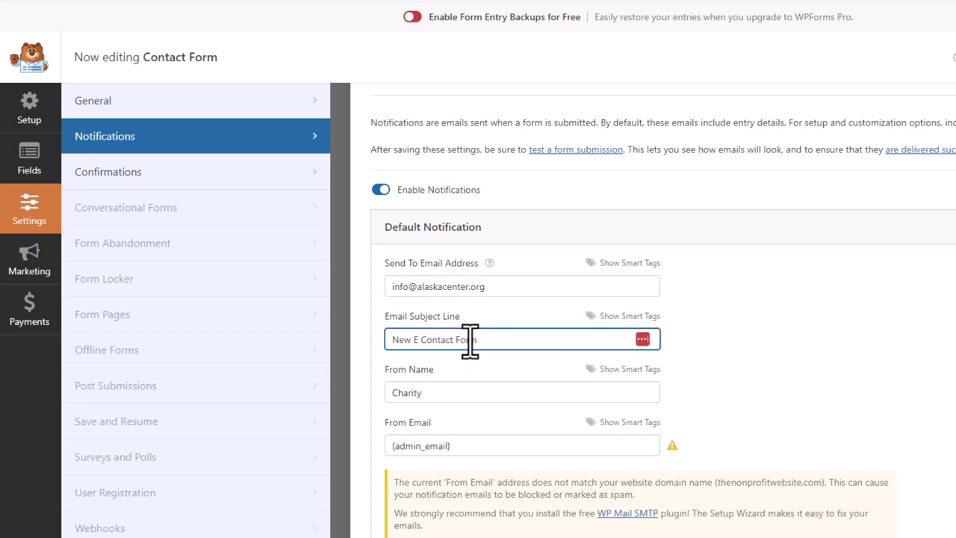
{"action": "left_click", "coordinate": [470, 341]}
{"action": "type", "text": "Website"}
{"action": "double_click", "coordinate": [423, 392]}
{"action": "type", "text": "ACCA"}
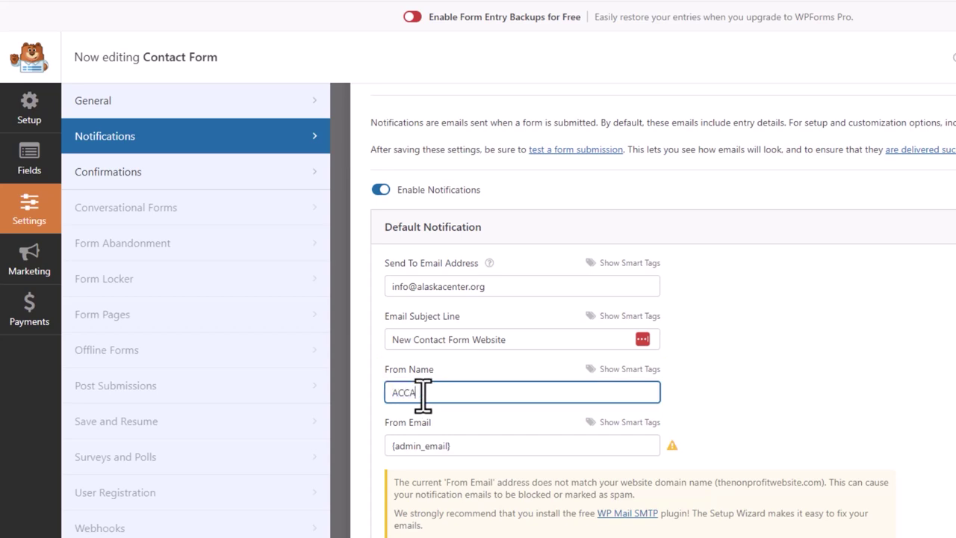
{"action": "scroll", "coordinate": [597, 407], "scroll_direction": "down", "scroll_amount": 1}
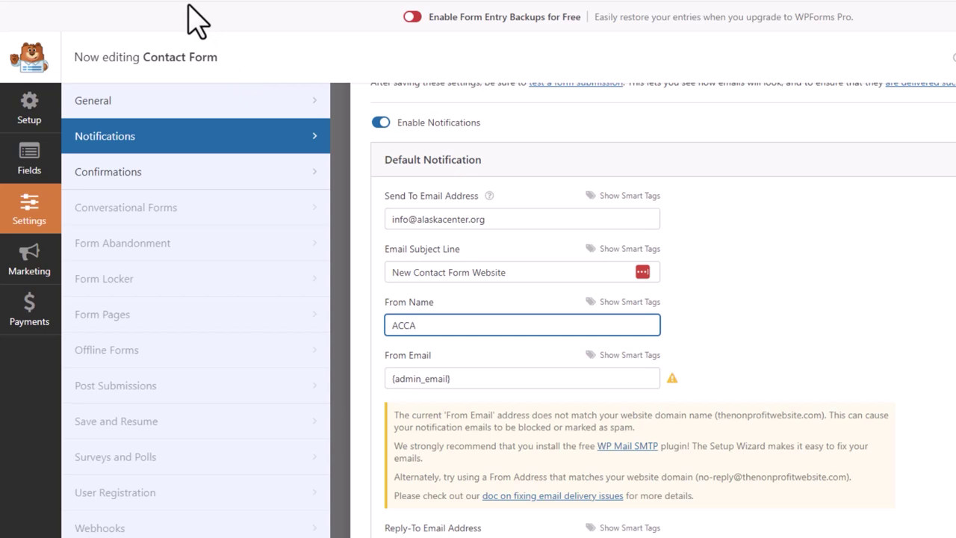
- Replace the From Email with the site's noreply address
{"action": "left_click_drag", "start_coordinate": [465, 379], "coordinate": [391, 381]}
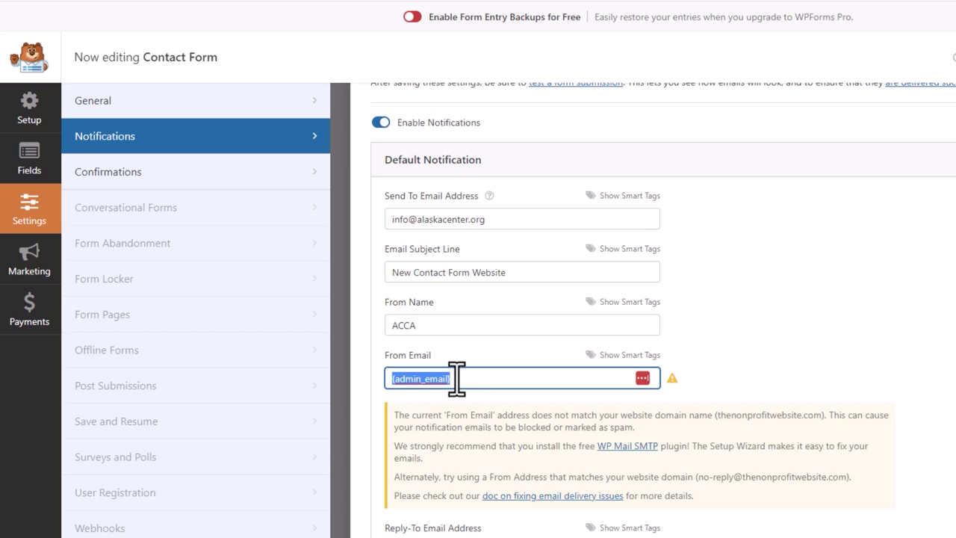
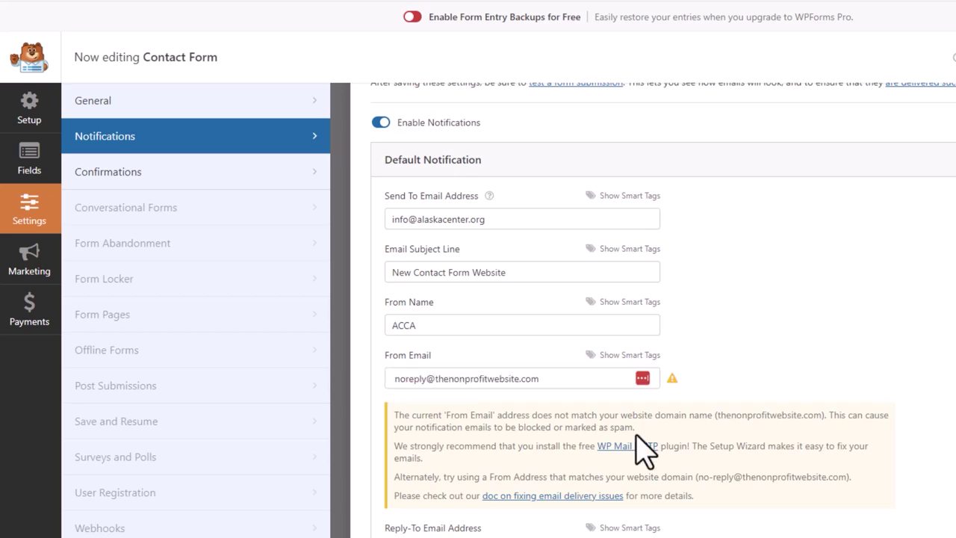
{"action": "scroll", "coordinate": [644, 455], "scroll_direction": "down", "scroll_amount": 2}
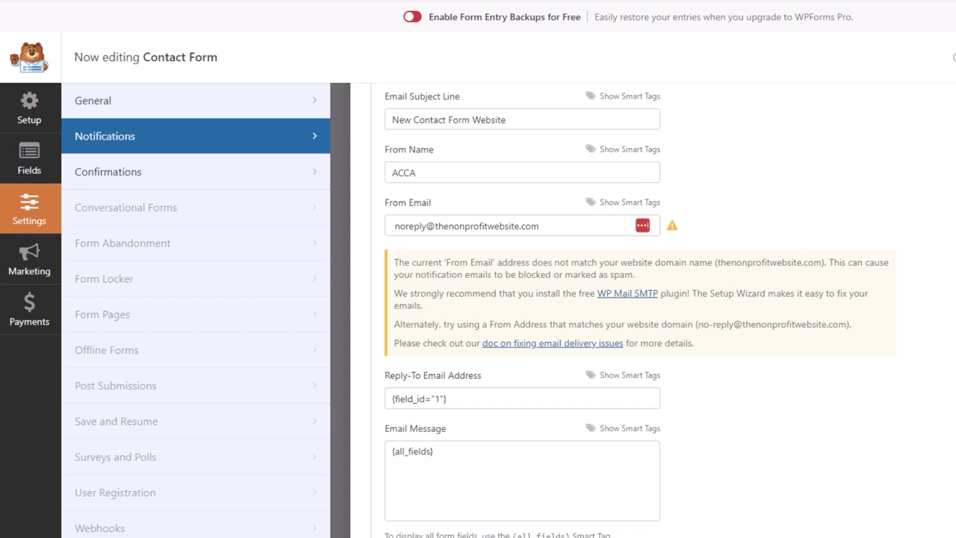
- Add 'Hey, You have a new message from your website.' above {all_fields} and save
{"action": "left_click", "coordinate": [392, 451]}
{"action": "type", "text": "Hey,"}
{"action": "key", "text": "Return"}
{"action": "type", "text": "You have a new message "}
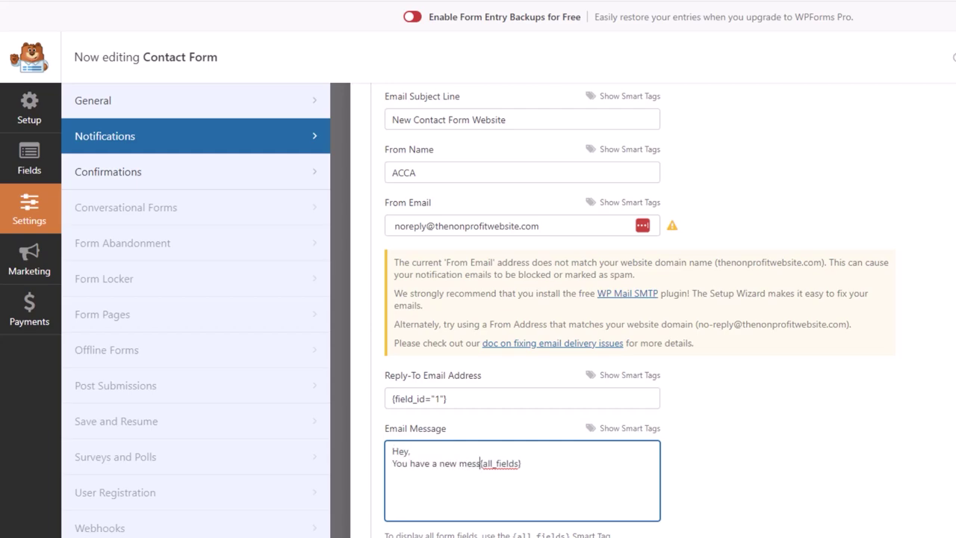
{"action": "type", "text": "from your website."}
{"action": "key", "text": "Return"}
{"action": "key", "text": "Return"}
{"action": "left_click", "coordinate": [892, 76]}
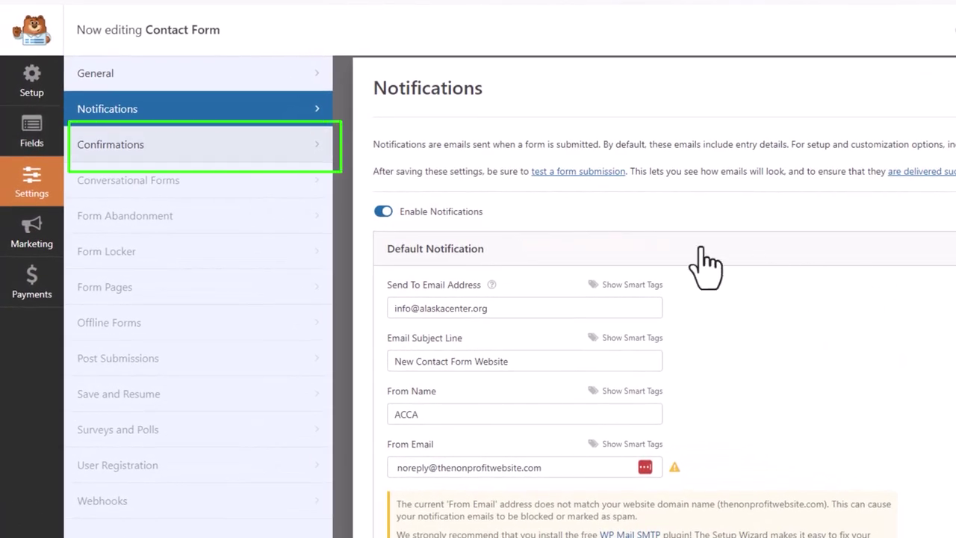
- In Confirmations, keep the confirmation type as Message with the default thank-you text
{"action": "left_click", "coordinate": [149, 145]}
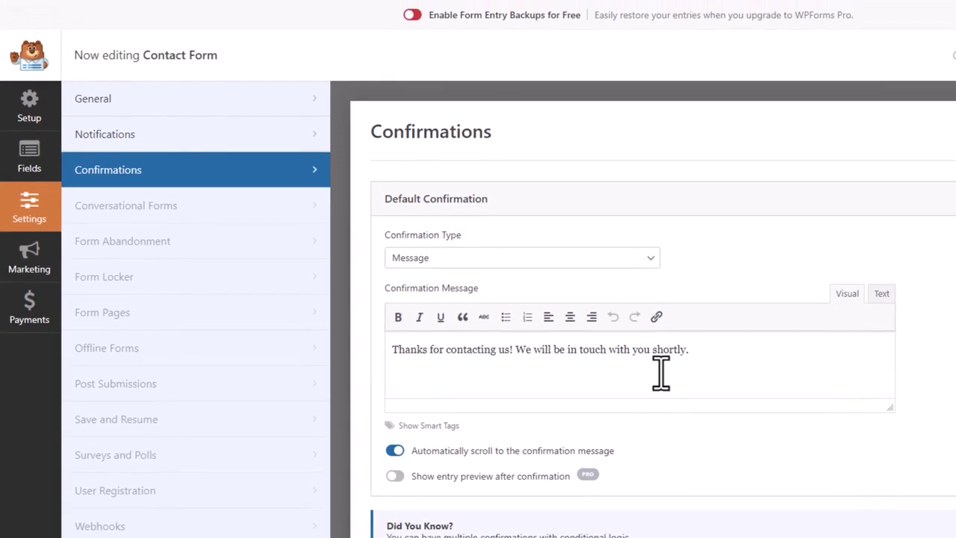
{"action": "left_click", "coordinate": [463, 258]}
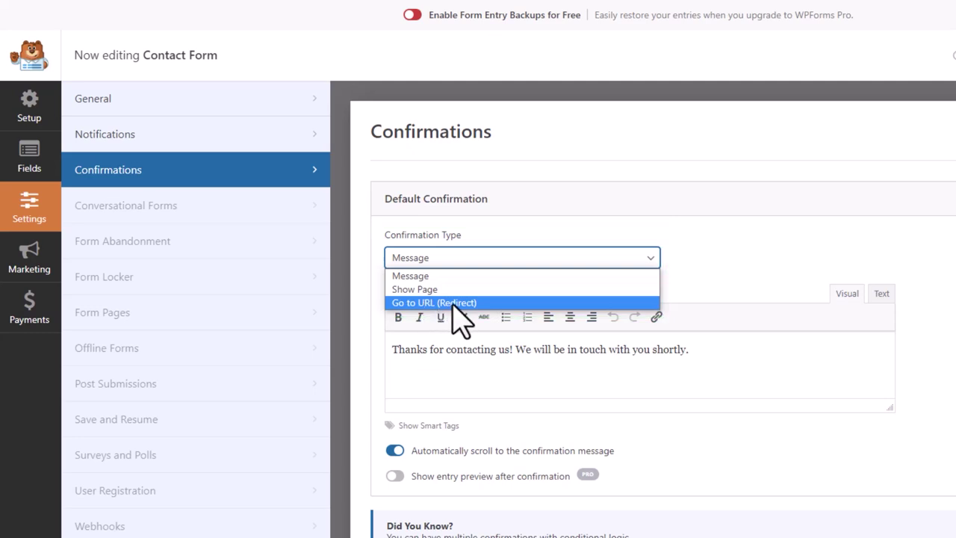
{"action": "left_click", "coordinate": [412, 276]}
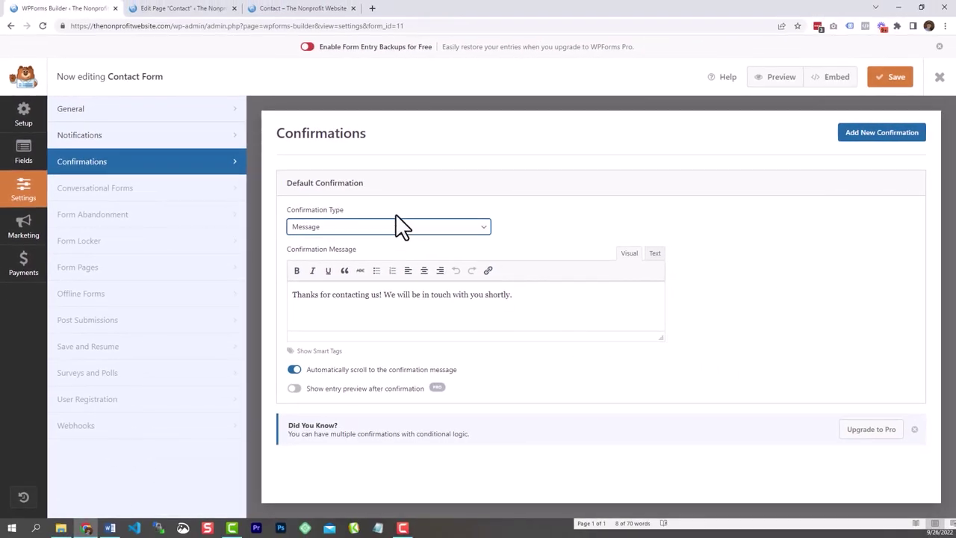
- Save the confirmation settings and reload the Contact – The Nonprofit Website preview tab
{"action": "left_click", "coordinate": [891, 80]}
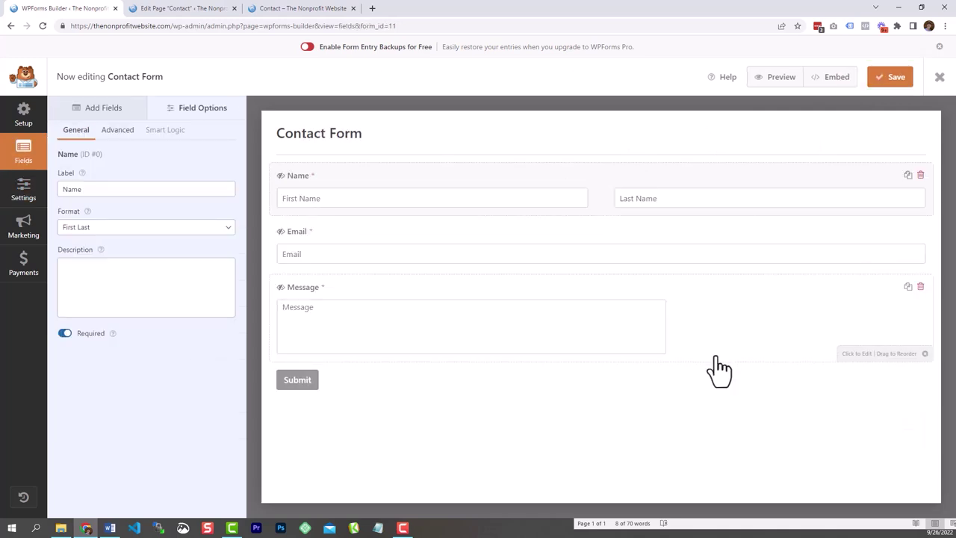
{"action": "left_click", "coordinate": [286, 9]}
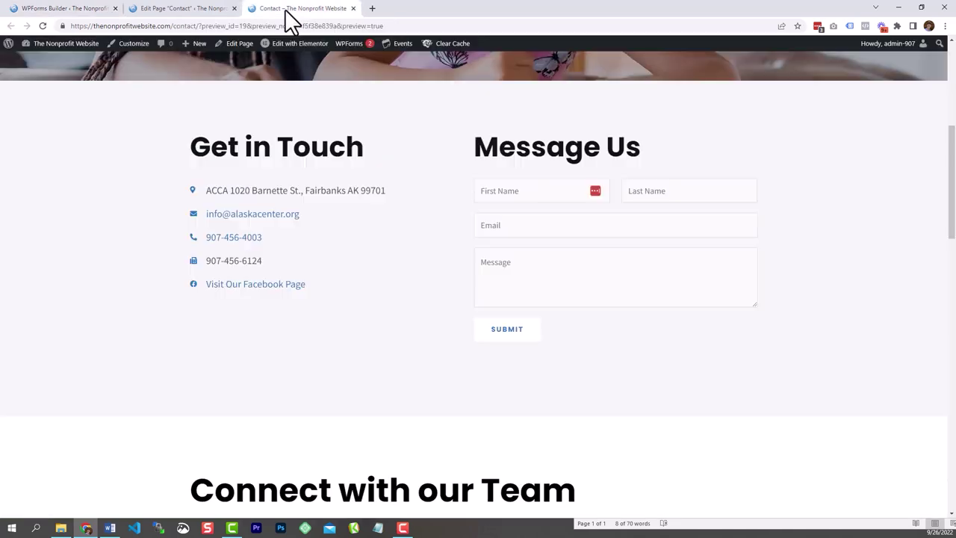
{"action": "left_click", "coordinate": [39, 24]}
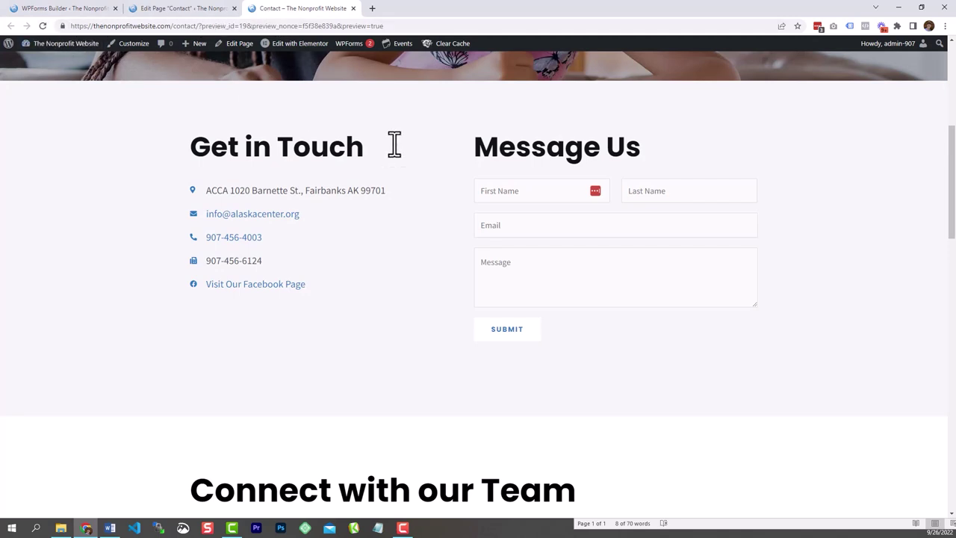
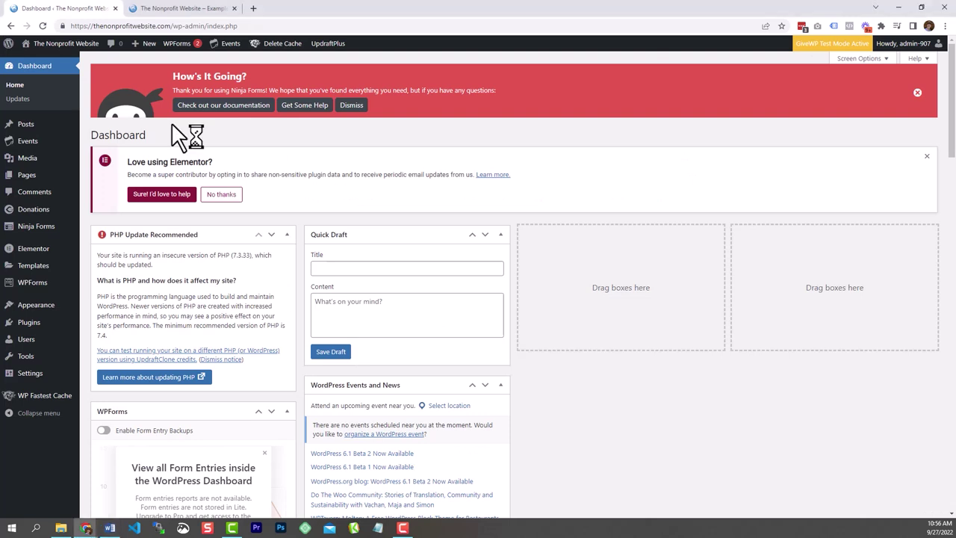
- Check the live site's events calendar page, which shows no events, then return to the admin Dashboard
{"action": "left_click", "coordinate": [190, 9]}
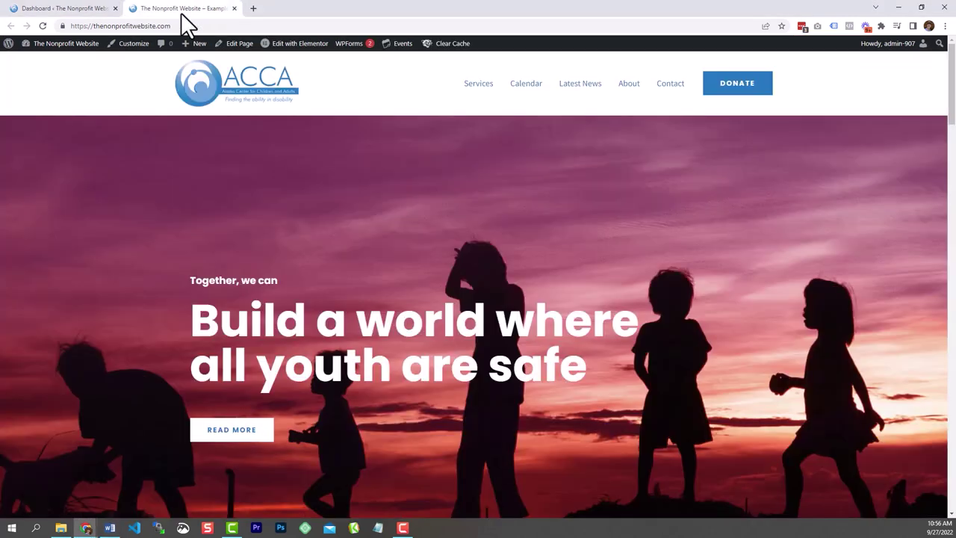
{"action": "left_click", "coordinate": [525, 86]}
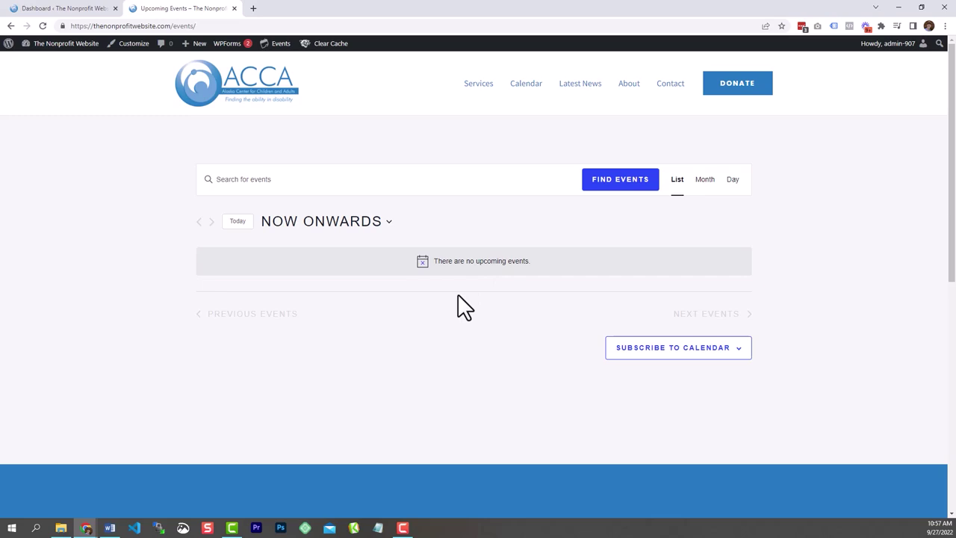
{"action": "left_click", "coordinate": [64, 8]}
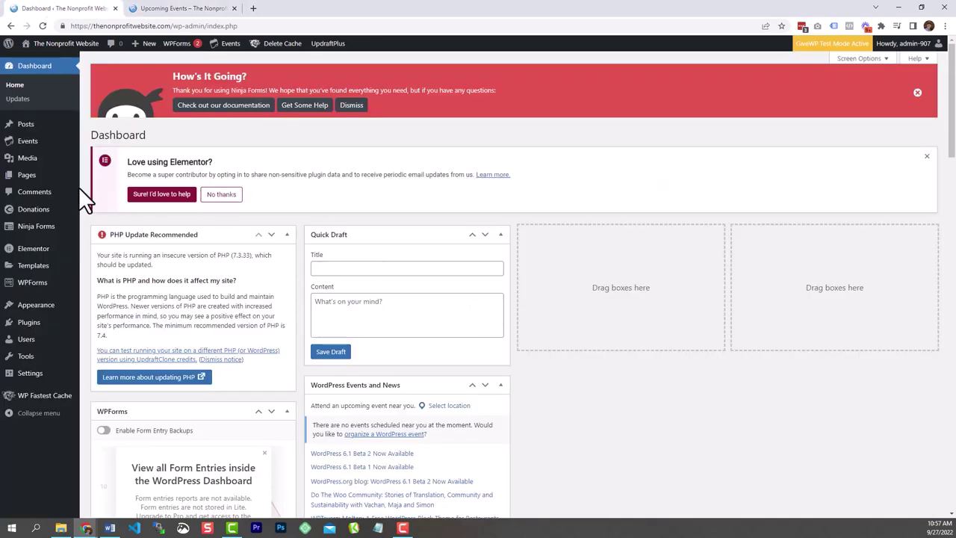
{"action": "mouse_move", "coordinate": [25, 127]}
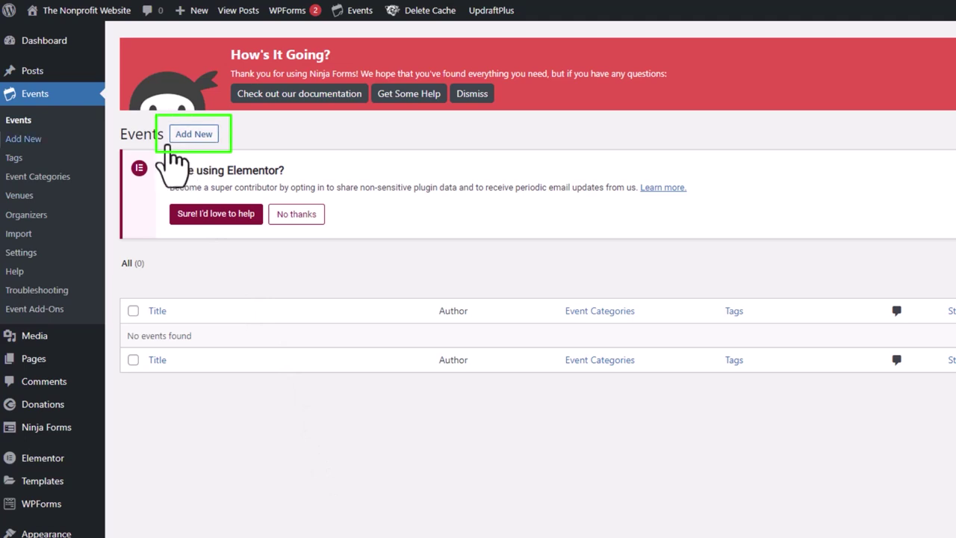
- Add a new event titled 'Event One' and paste a lorem ipsum paragraph as its description
{"action": "left_click", "coordinate": [23, 140]}
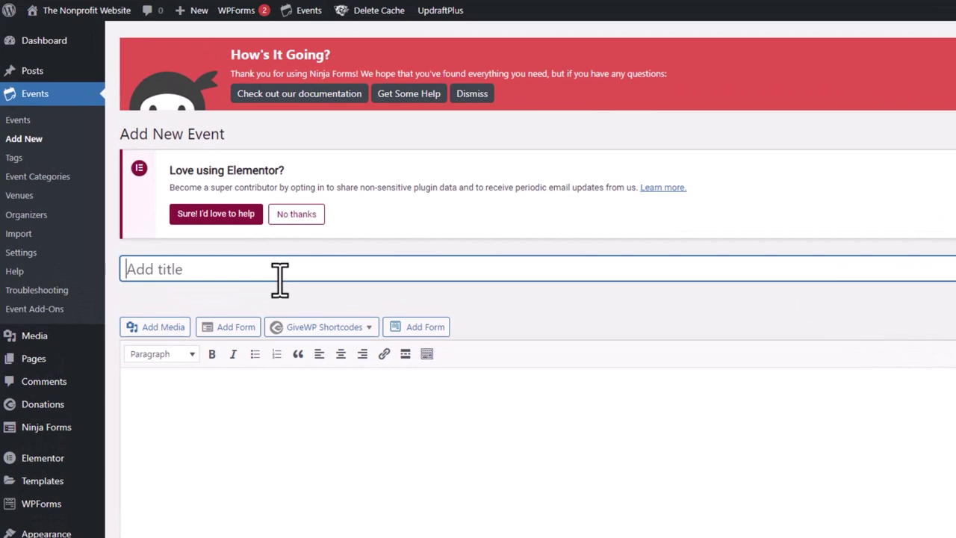
{"action": "type", "text": "Event One"}
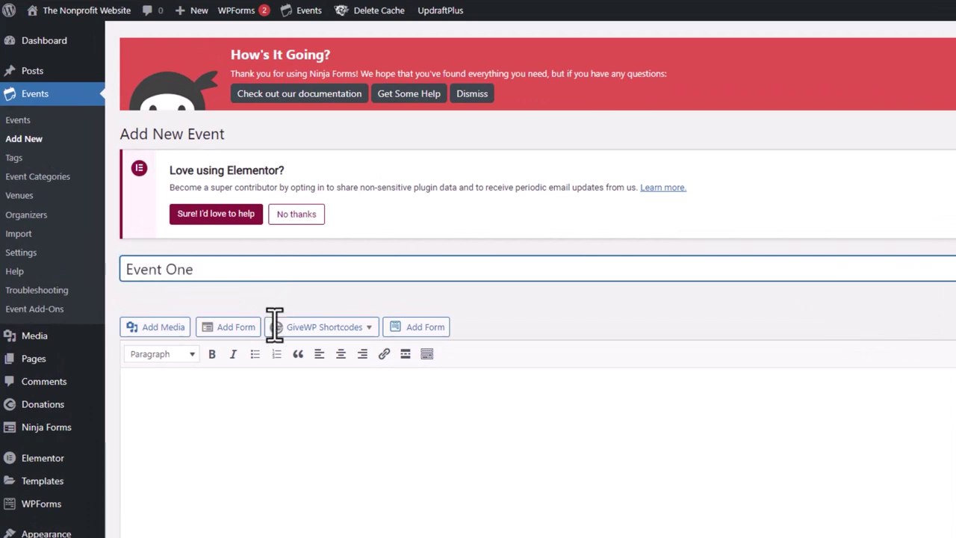
{"action": "left_click", "coordinate": [266, 399]}
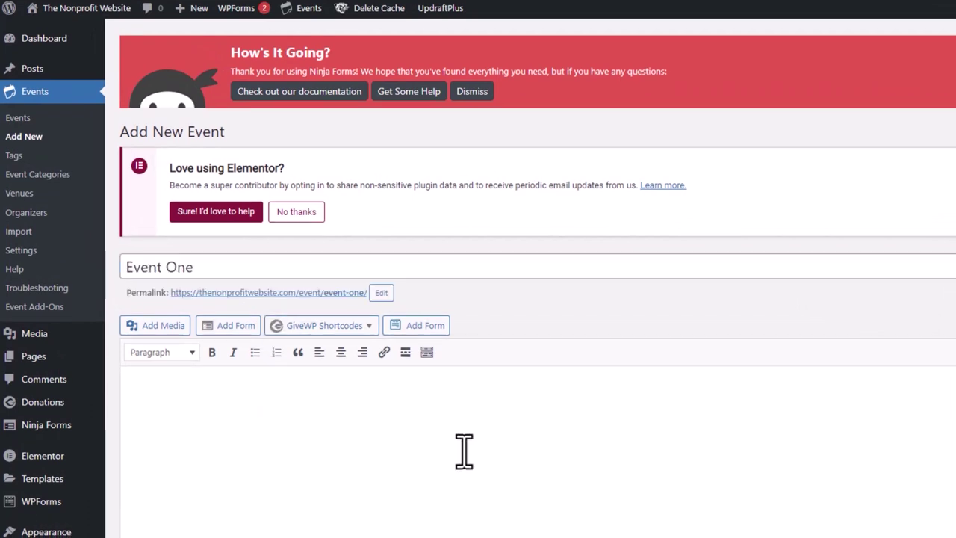
{"action": "scroll", "coordinate": [634, 331], "scroll_direction": "down", "scroll_amount": 2}
{"action": "type", "text": "Lorem ipsum dolor sit amet, consectetur adipiscing elit, sed do eiusmod tempor incididunt ut labore et dolore magna aliqua. Ut enim ad minim veniam, quis nostrud exercitation ullamco laboris nisi ut aliquip ex ea commodo consequat. Duis aute irure dolor in reprehenderit in voluptate velit esse cillum dolore eu fugiat nulla pariatur. Excepteur sint occaecat cupidatat non proident, sunt in culpa qui officia deserunt mollit anim id est laborum."}
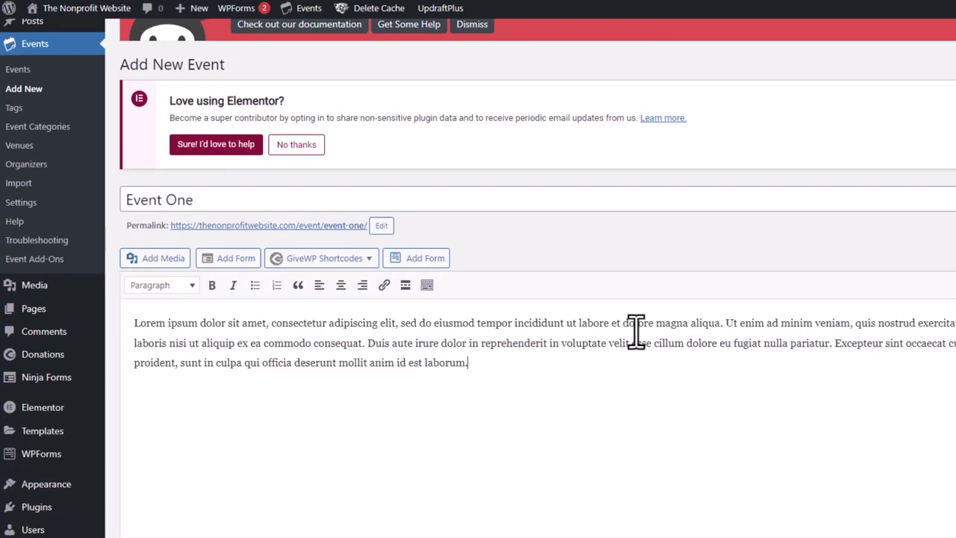
{"action": "scroll", "coordinate": [634, 331], "scroll_direction": "down", "scroll_amount": 3}
{"action": "scroll", "coordinate": [570, 390], "scroll_direction": "down", "scroll_amount": 2}
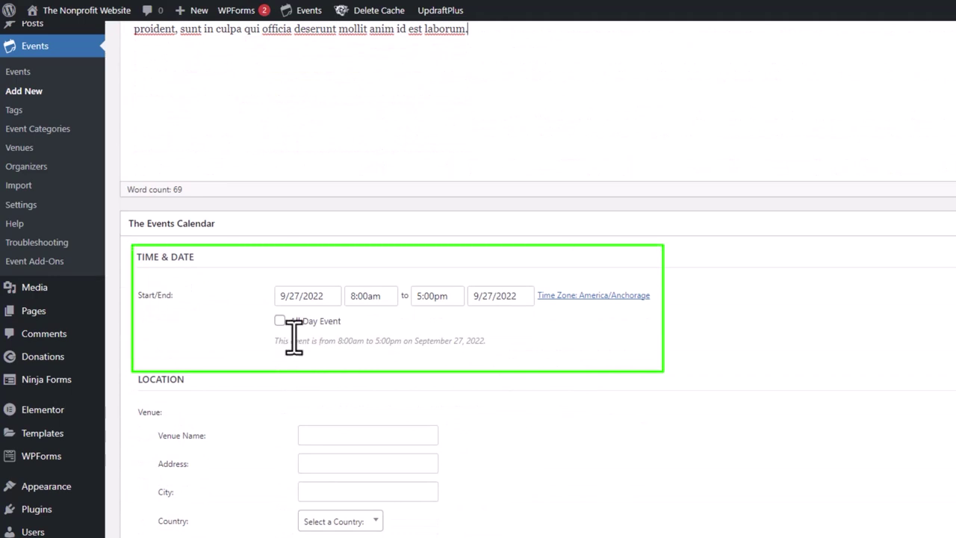
- Set the event date to January 18, 2023, starting 6:00pm and ending 7:00pm
{"action": "left_click", "coordinate": [307, 296]}
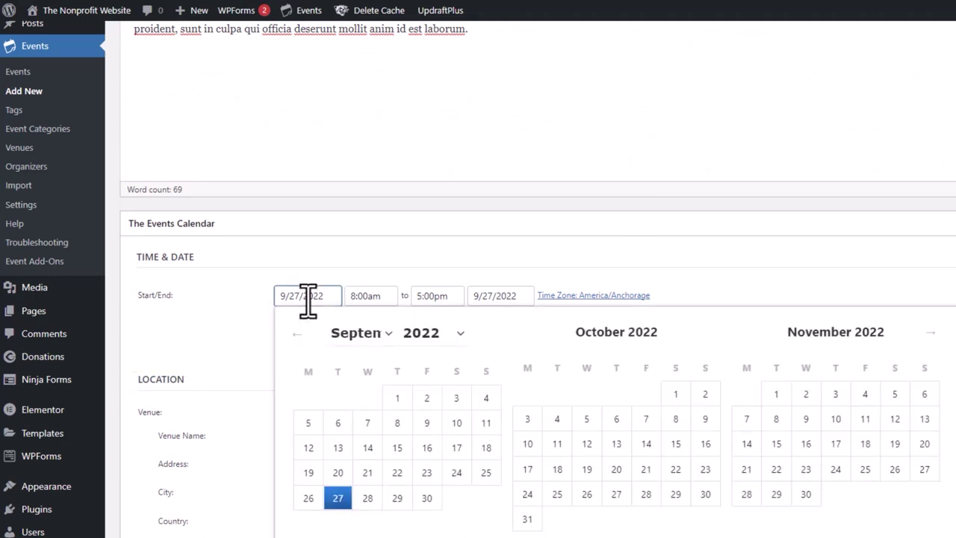
{"action": "left_click", "coordinate": [931, 334]}
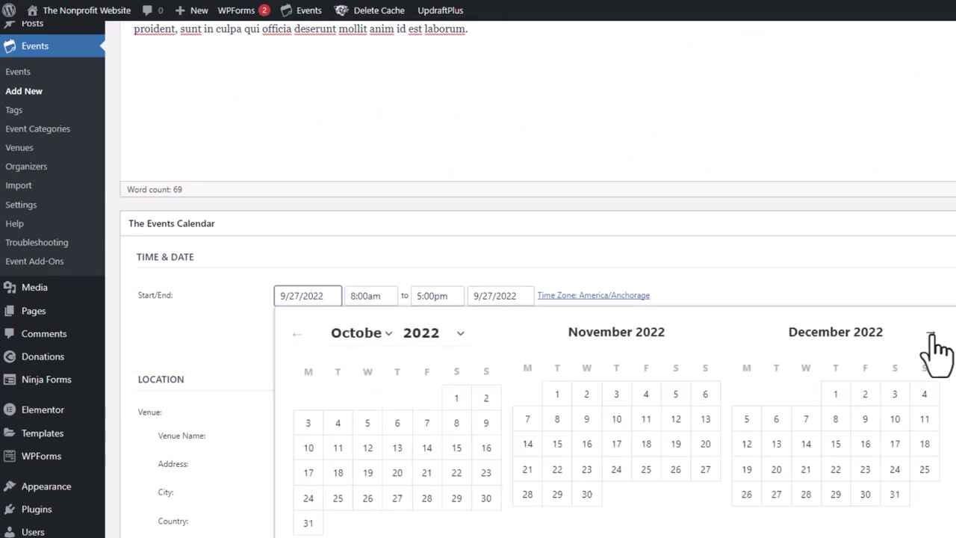
{"action": "left_click", "coordinate": [931, 334]}
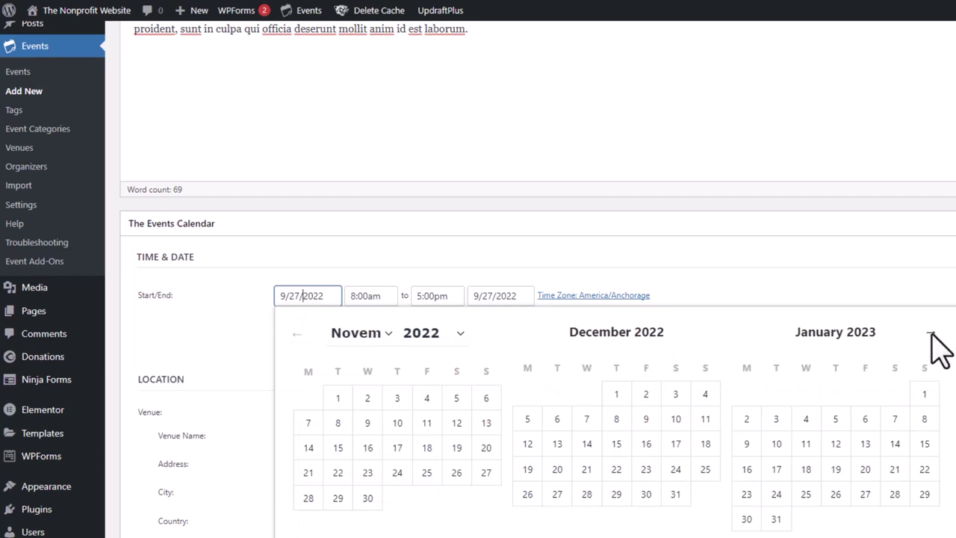
{"action": "left_click", "coordinate": [808, 469]}
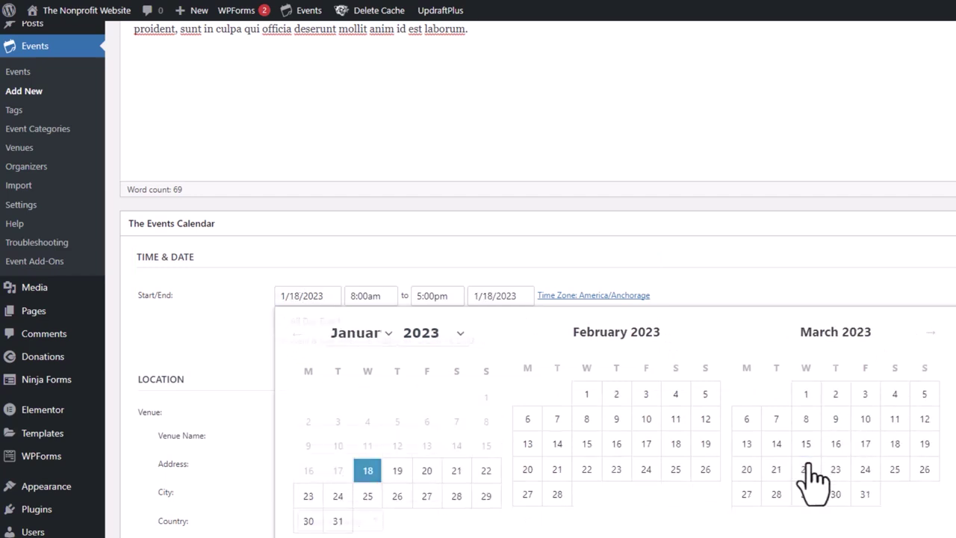
{"action": "left_click", "coordinate": [366, 297]}
{"action": "scroll", "coordinate": [372, 392], "scroll_direction": "down", "scroll_amount": 3}
{"action": "scroll", "coordinate": [370, 394], "scroll_direction": "down", "scroll_amount": 4}
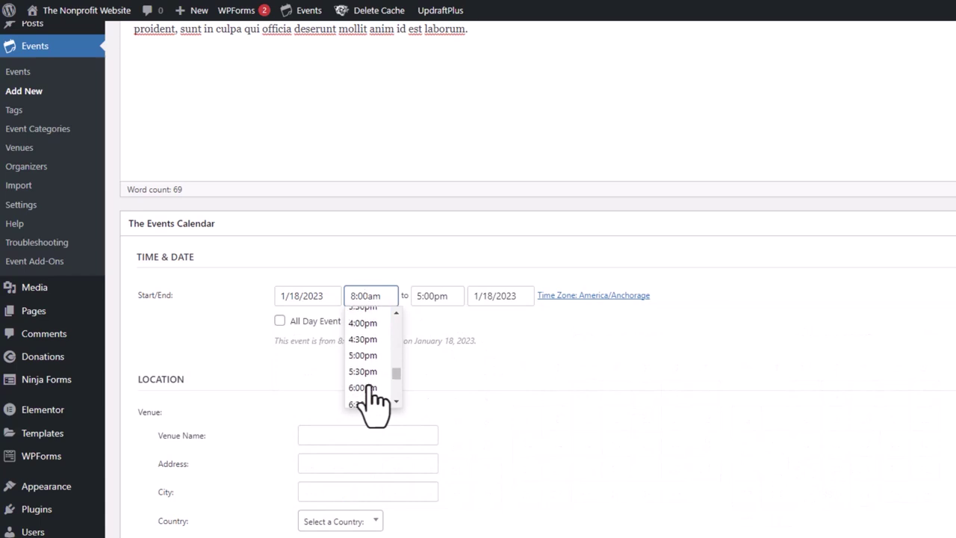
{"action": "left_click", "coordinate": [367, 392]}
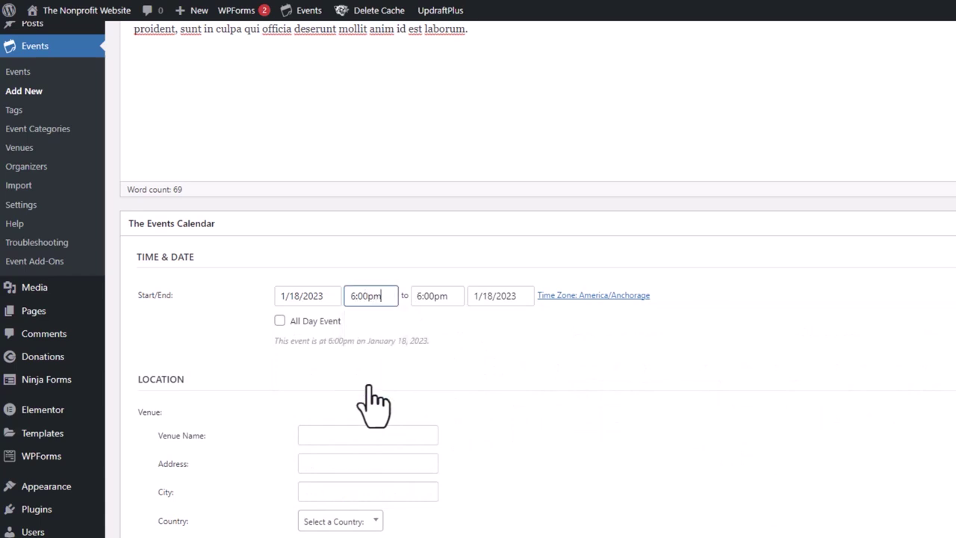
{"action": "left_click", "coordinate": [438, 296]}
{"action": "left_click", "coordinate": [432, 365]}
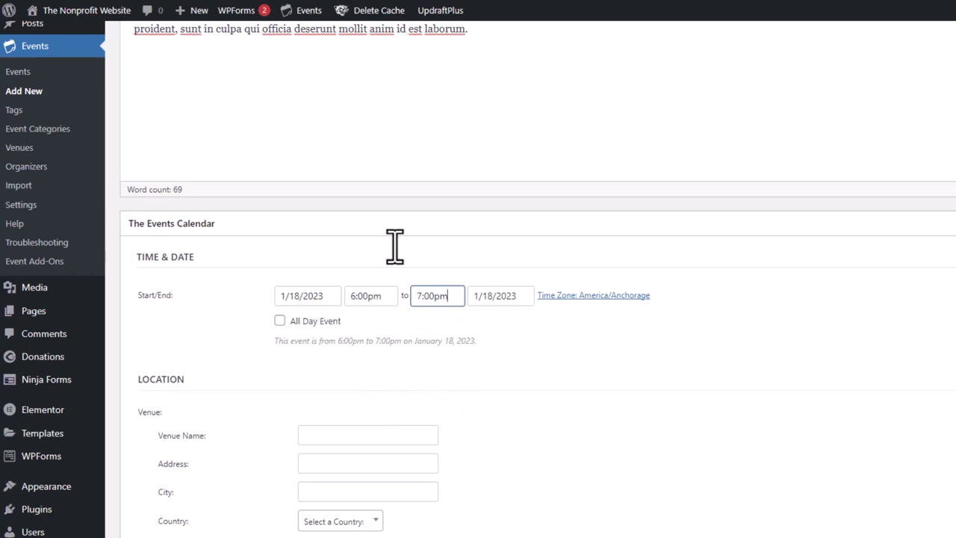
- Enter 'Library' as the venue name and fill in its street address
{"action": "scroll", "coordinate": [545, 358], "scroll_direction": "down", "scroll_amount": 2}
{"action": "scroll", "coordinate": [523, 389], "scroll_direction": "down", "scroll_amount": 1}
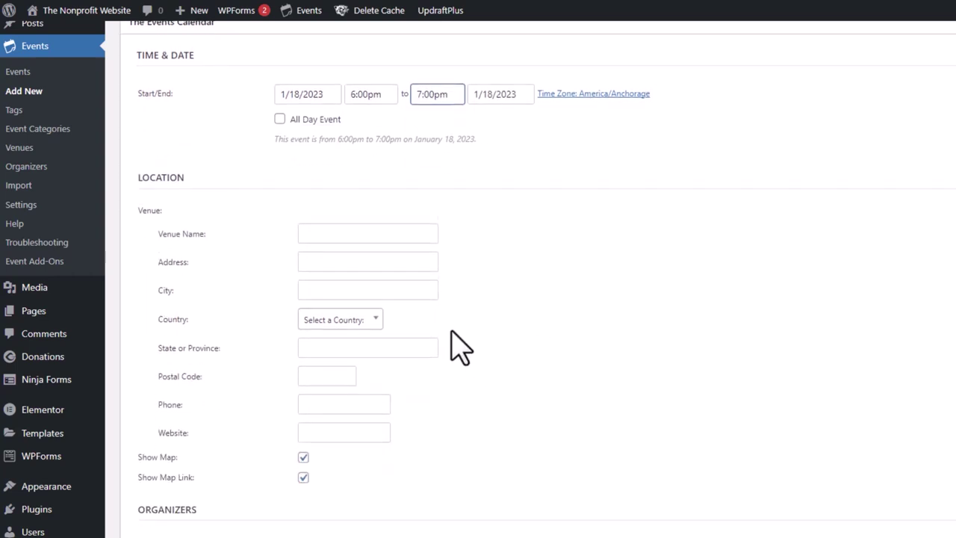
{"action": "left_click", "coordinate": [320, 236]}
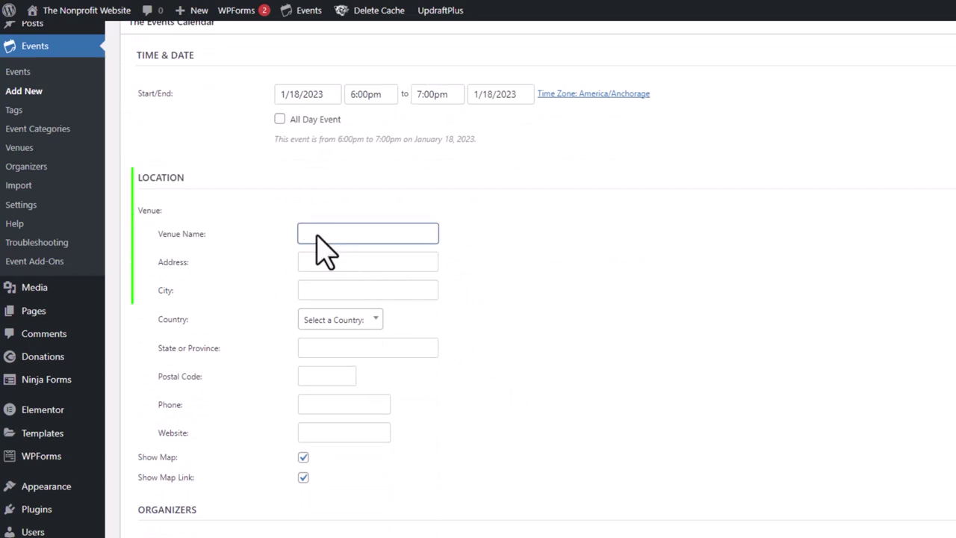
{"action": "type", "text": "Library"}
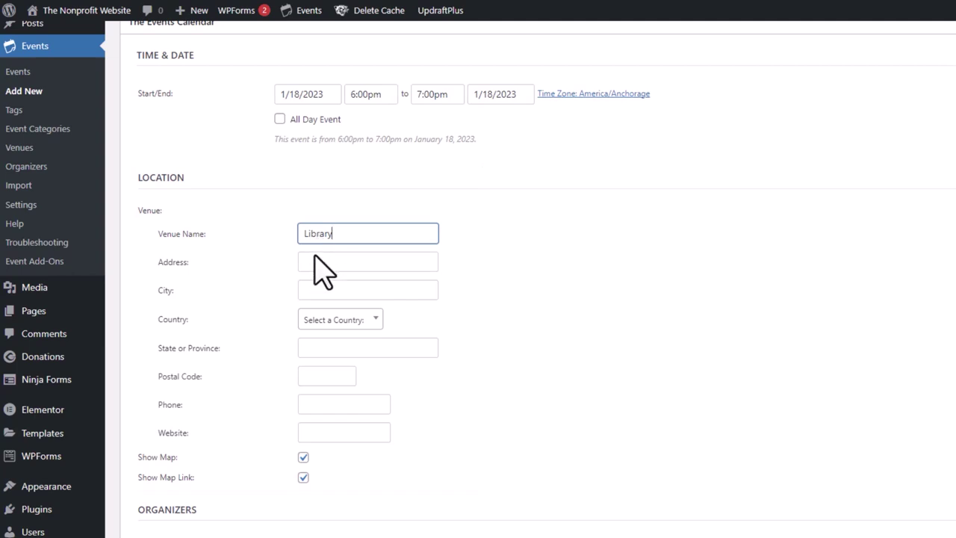
{"action": "left_click", "coordinate": [314, 262]}
{"action": "type", "text": "123 Main Str."}
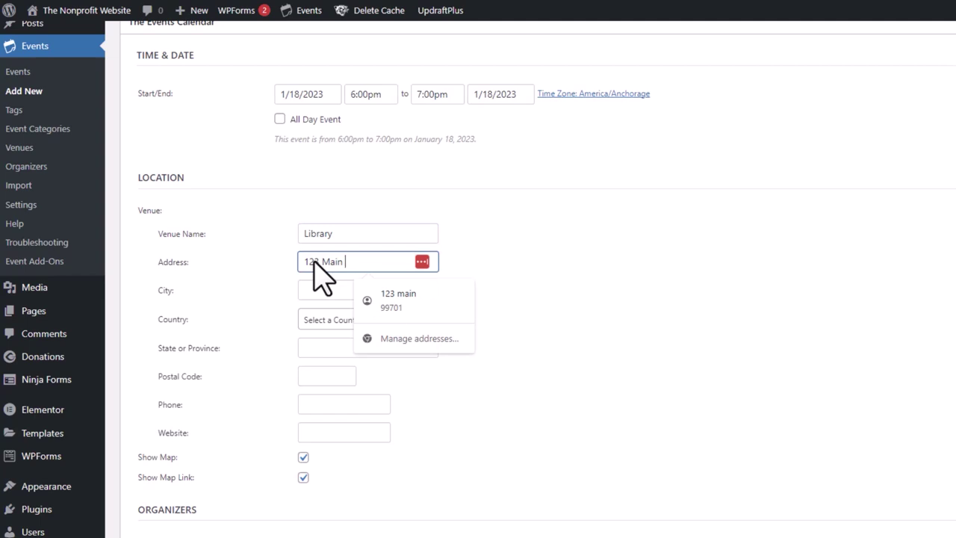
{"action": "left_click", "coordinate": [669, 362]}
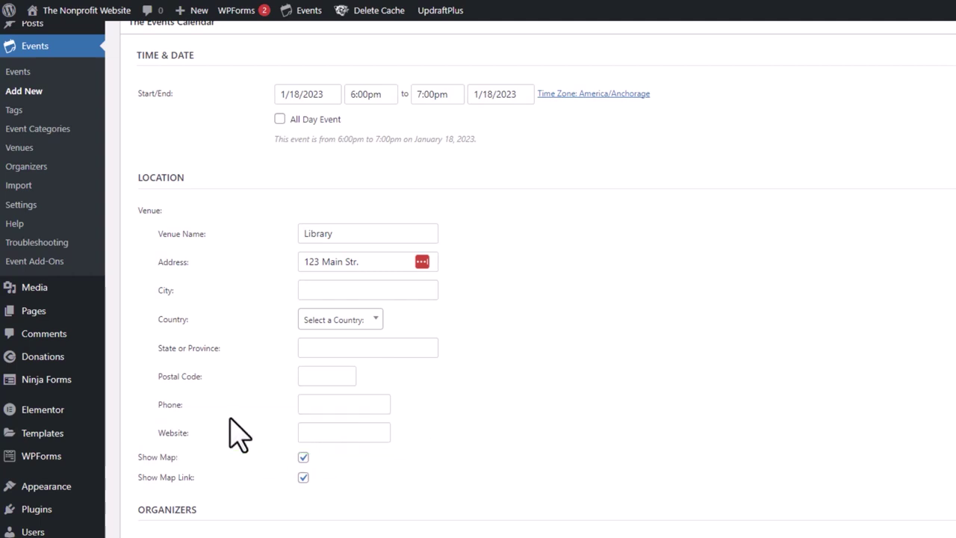
{"action": "scroll", "coordinate": [235, 433], "scroll_direction": "down", "scroll_amount": 1}
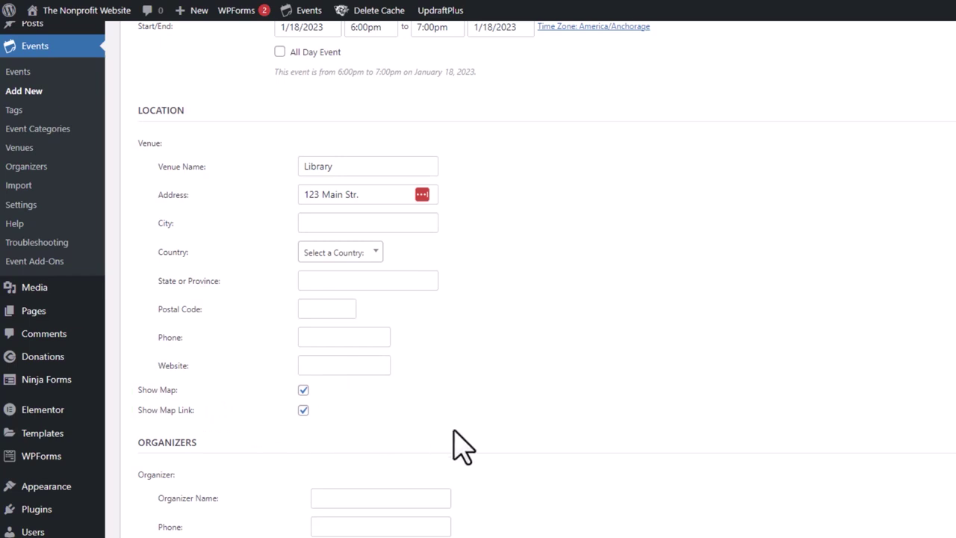
{"action": "scroll", "coordinate": [462, 447], "scroll_direction": "down", "scroll_amount": 3}
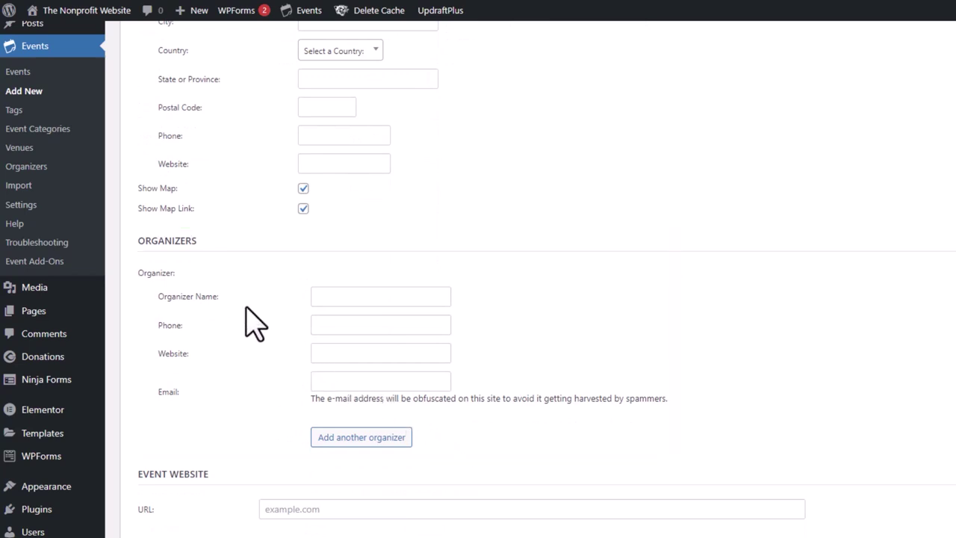
- Set the event organizer name to 'ACCA'
{"action": "left_click", "coordinate": [327, 296]}
{"action": "type", "text": "ACCA"}
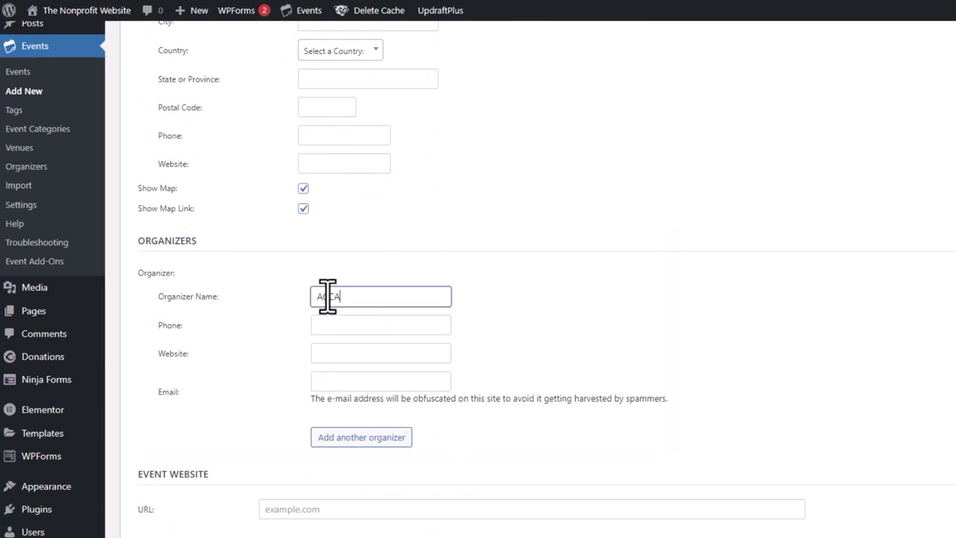
{"action": "left_click", "coordinate": [284, 346]}
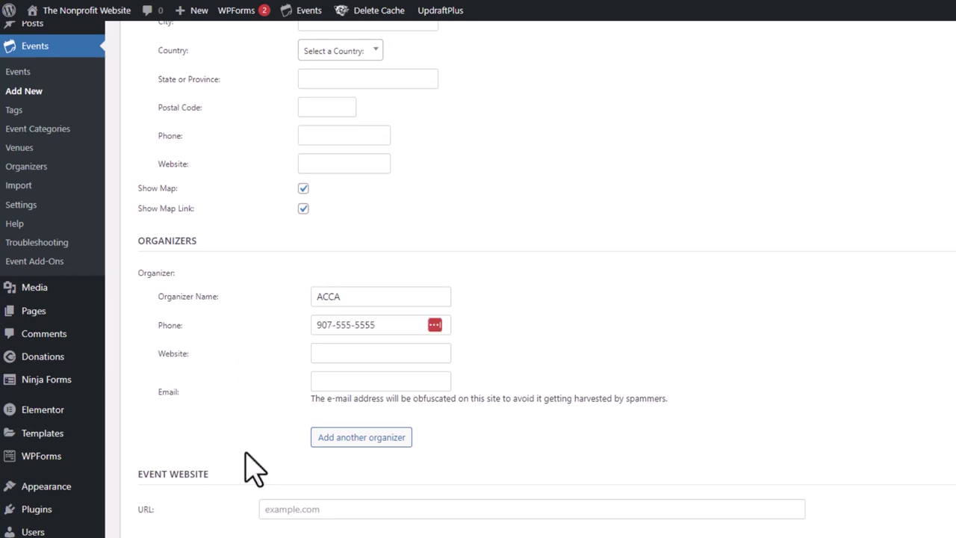
{"action": "scroll", "coordinate": [250, 467], "scroll_direction": "down", "scroll_amount": 3}
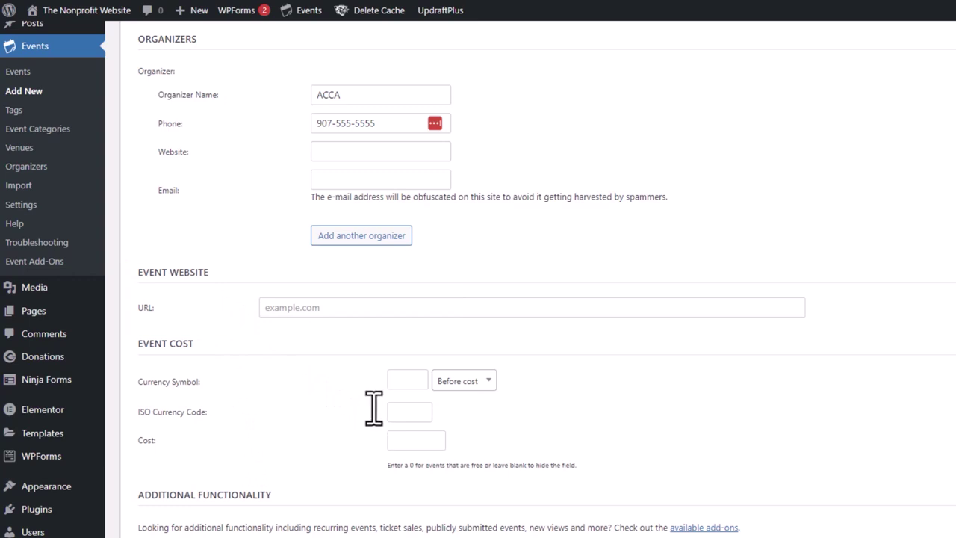
- Enter '$' as the event currency symbol and '2' in the next cost field
{"action": "left_click", "coordinate": [400, 382]}
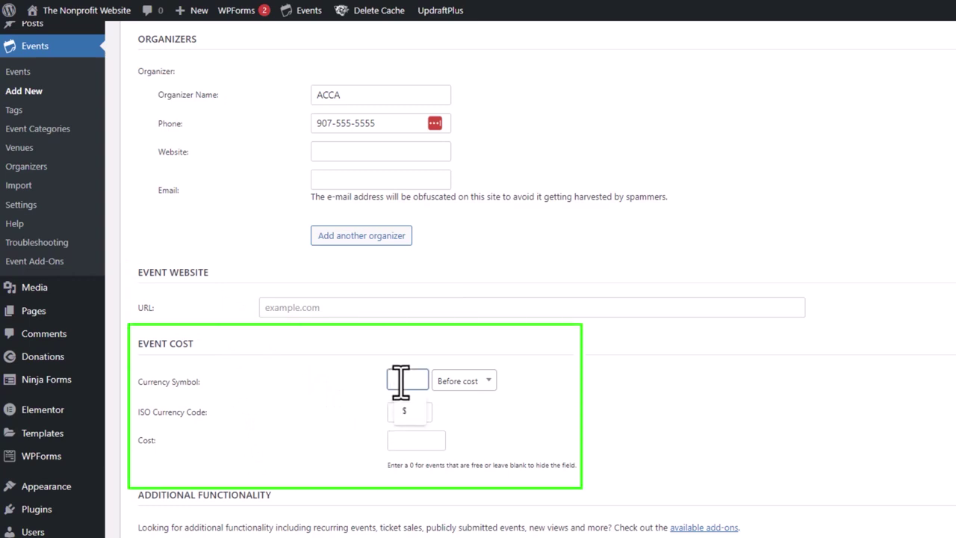
{"action": "type", "text": "$"}
{"action": "left_click", "coordinate": [401, 414]}
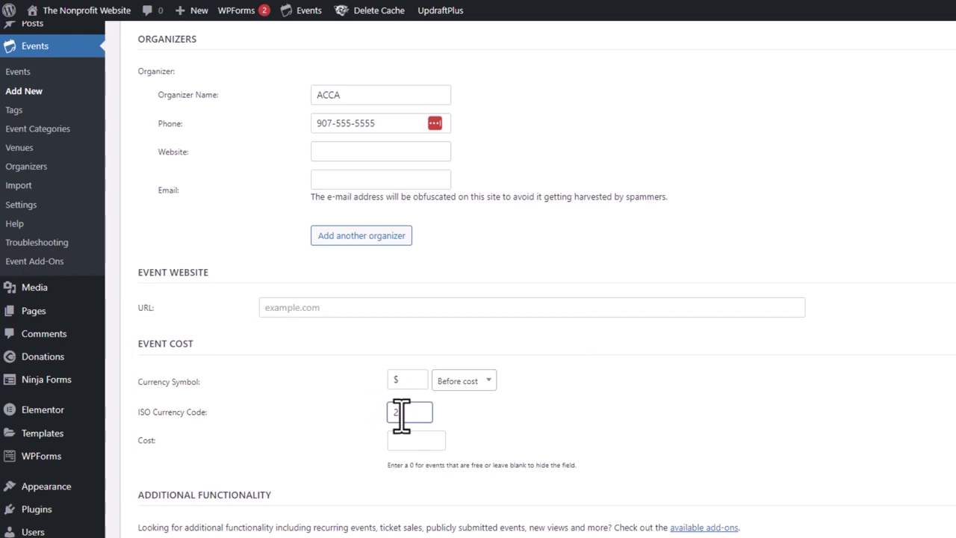
{"action": "type", "text": "2"}
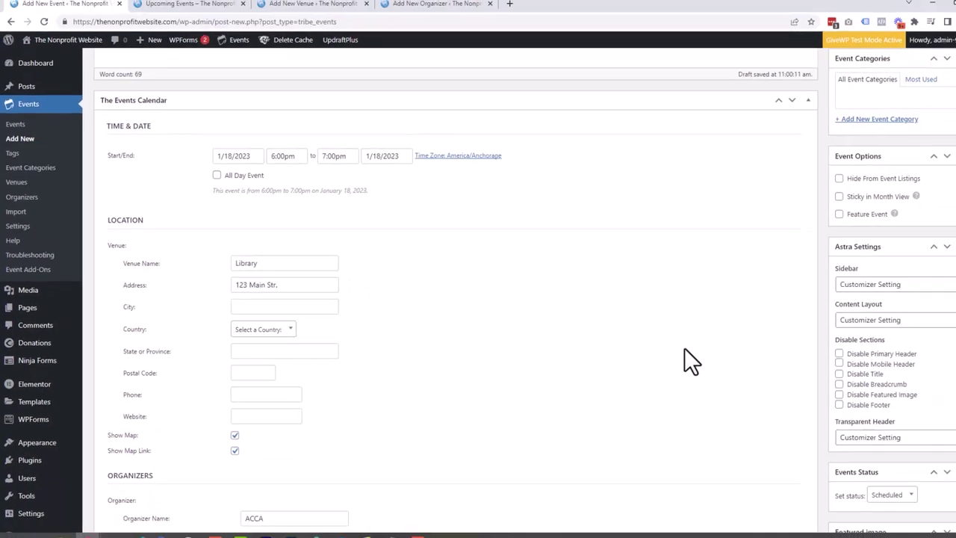
{"action": "scroll", "coordinate": [662, 351], "scroll_direction": "up", "scroll_amount": 5}
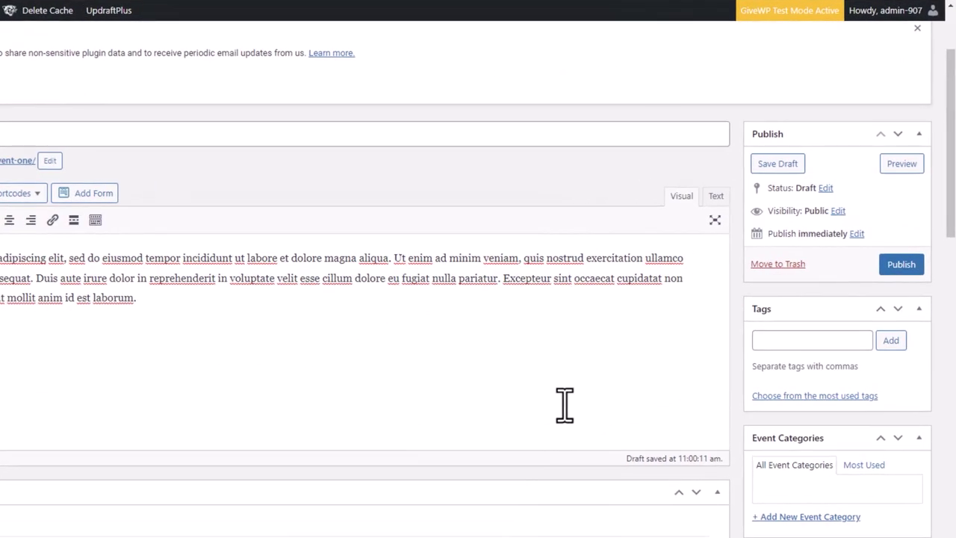
{"action": "scroll", "coordinate": [565, 406], "scroll_direction": "down", "scroll_amount": 3}
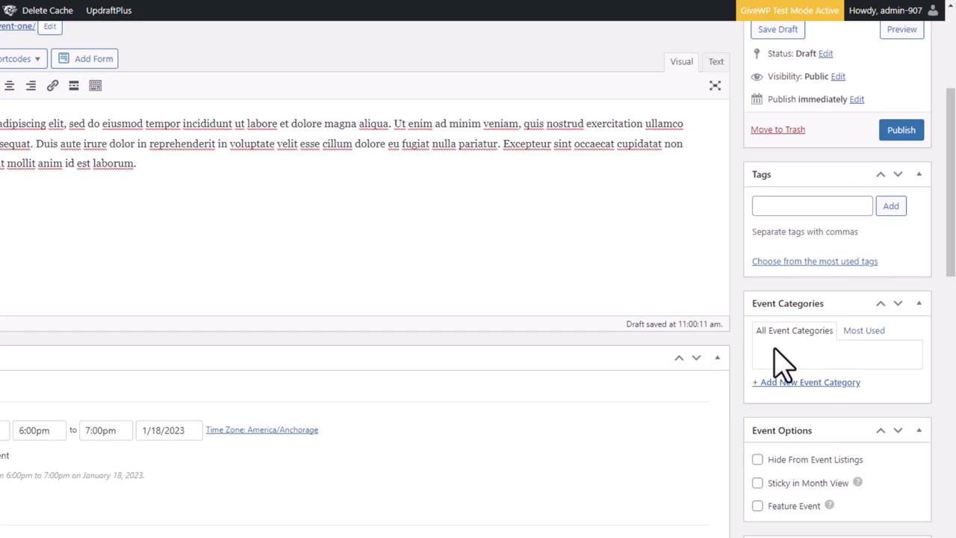
{"action": "scroll", "coordinate": [721, 405], "scroll_direction": "down", "scroll_amount": 5}
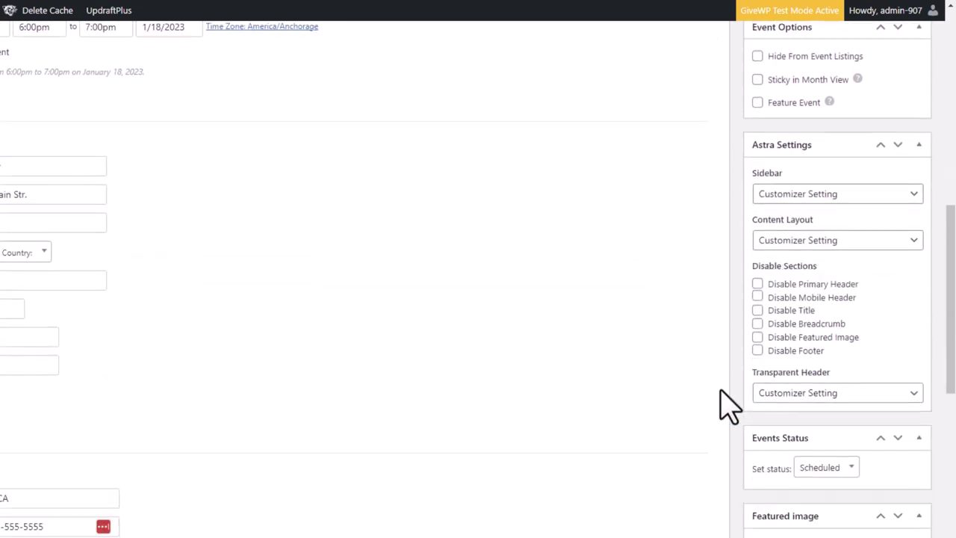
{"action": "scroll", "coordinate": [723, 406], "scroll_direction": "down", "scroll_amount": 1}
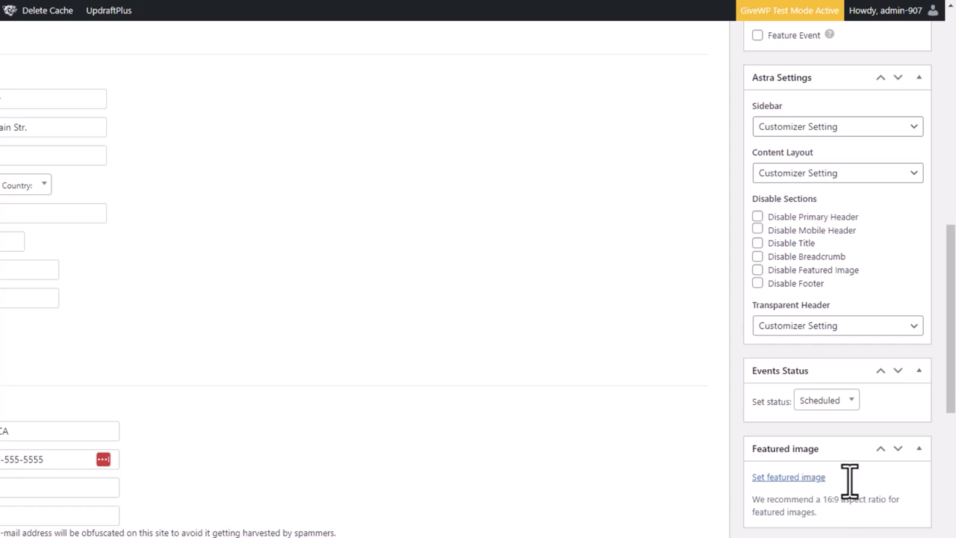
- Upload event-1-web.jpg, event-2-web.jpg and event-3-web.jpg, then set event-1-web as the featured image
{"action": "left_click", "coordinate": [785, 478]}
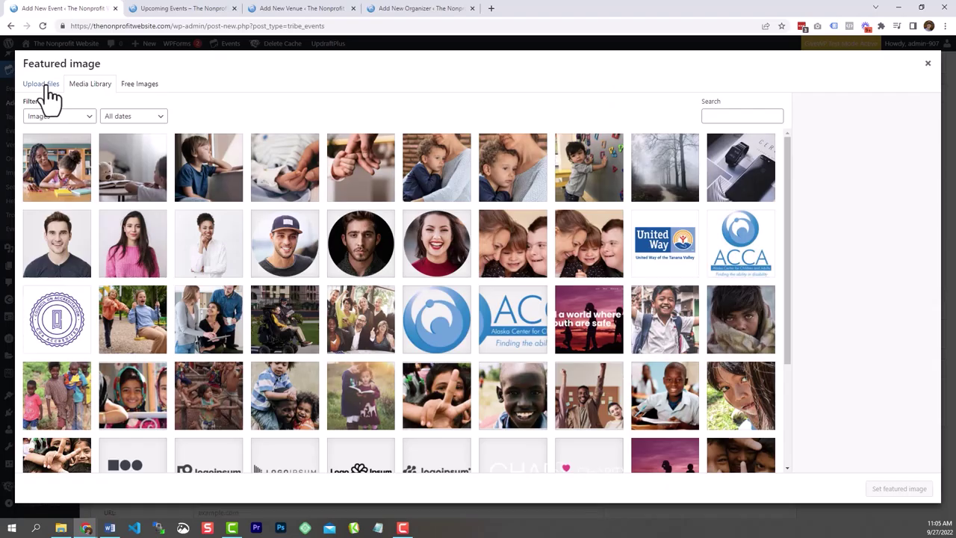
{"action": "left_click", "coordinate": [45, 85]}
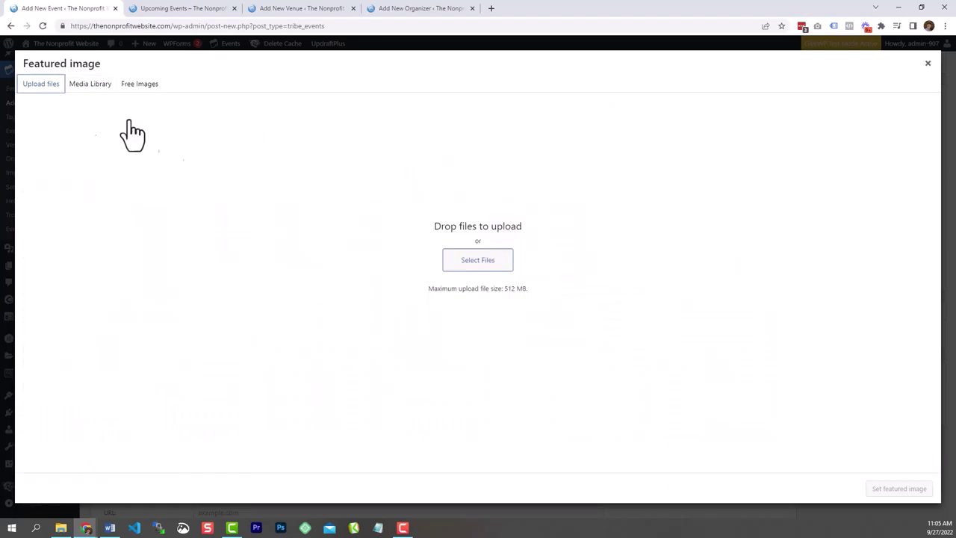
{"action": "left_click", "coordinate": [471, 269]}
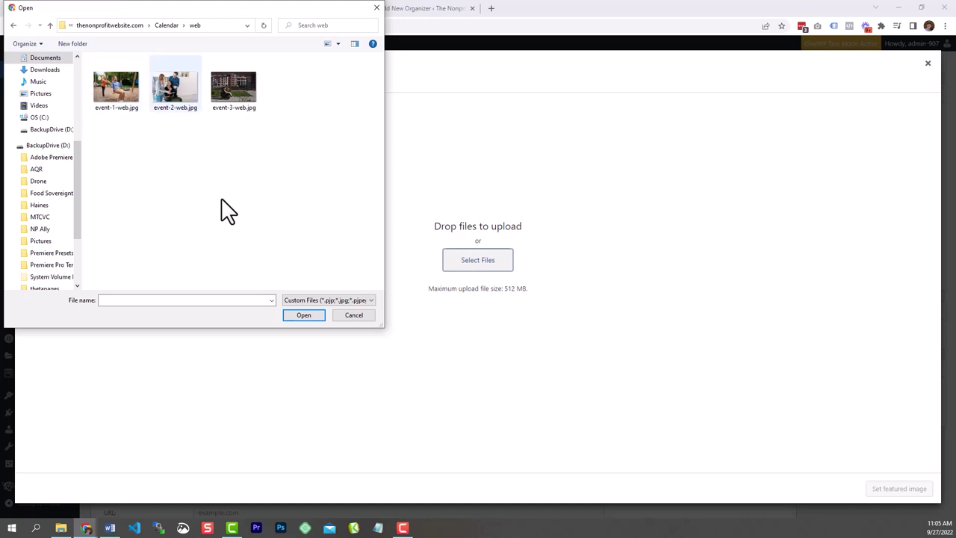
{"action": "left_click_drag", "start_coordinate": [278, 151], "coordinate": [123, 92]}
{"action": "left_click", "coordinate": [302, 315]}
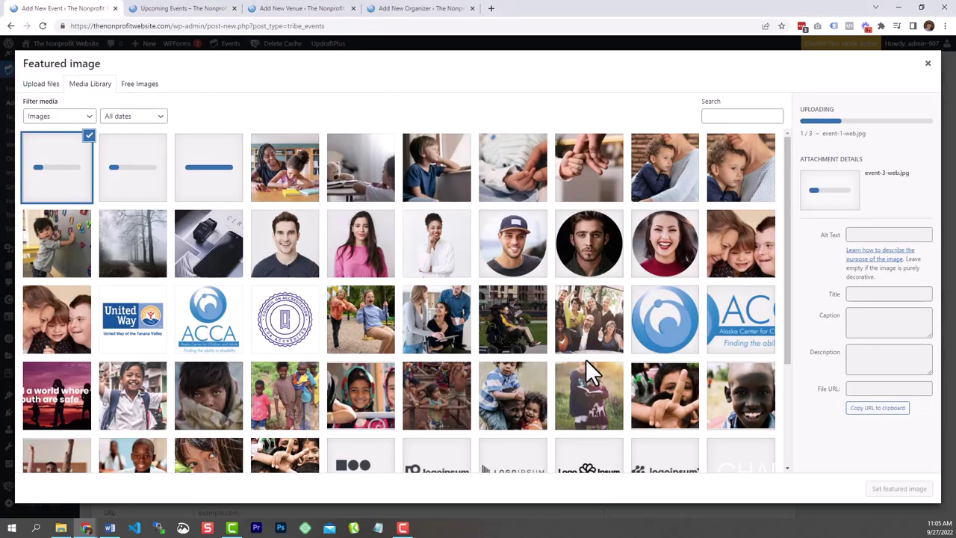
{"action": "left_click", "coordinate": [222, 188]}
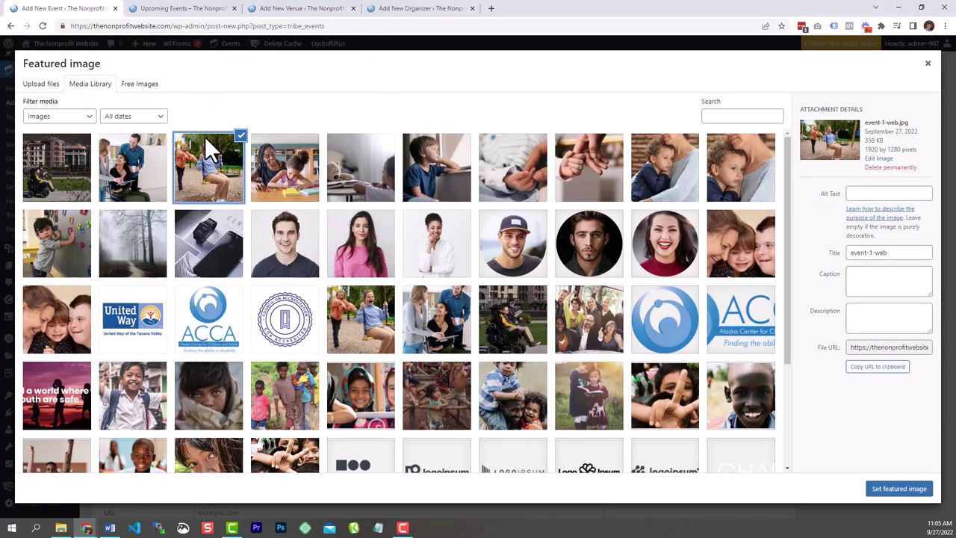
{"action": "left_click", "coordinate": [883, 494]}
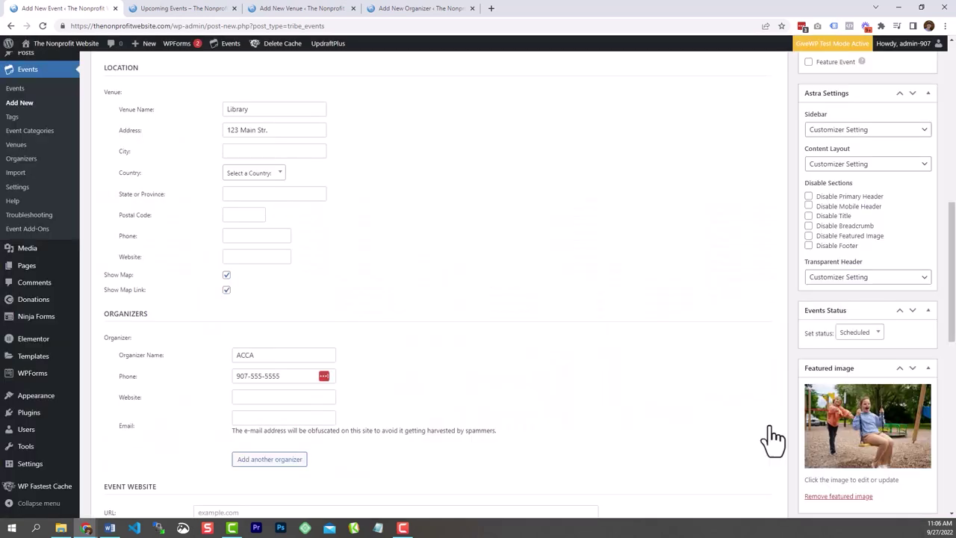
- Publish Event One from the editor's Publish box
{"action": "scroll", "coordinate": [721, 456], "scroll_direction": "down", "scroll_amount": 1}
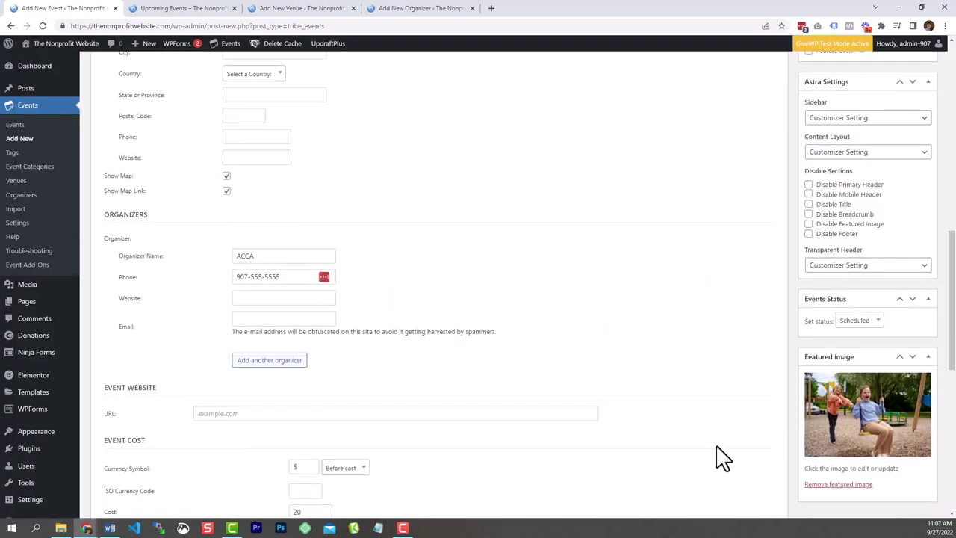
{"action": "scroll", "coordinate": [721, 456], "scroll_direction": "up", "scroll_amount": 8}
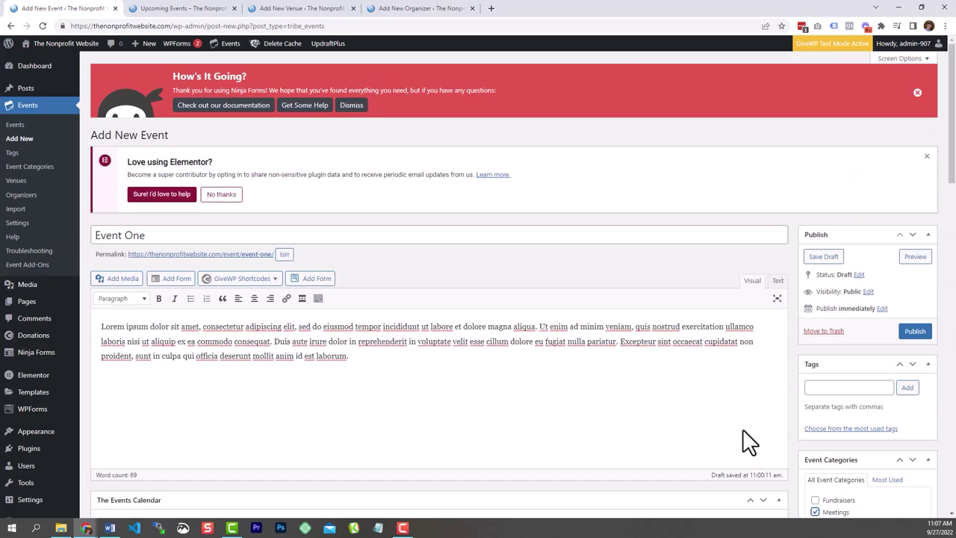
{"action": "left_click", "coordinate": [918, 331]}
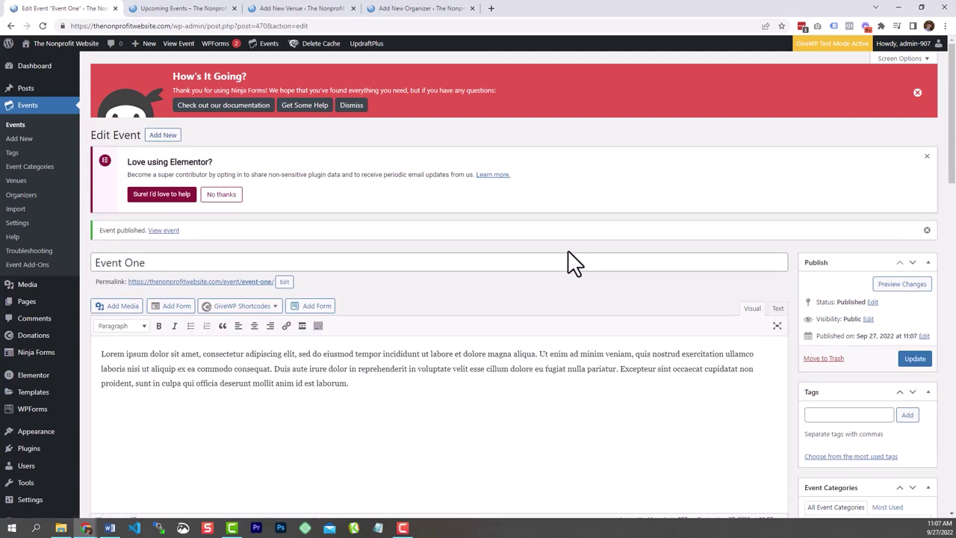
- Reload the live Upcoming Events page and review Event One's detail page
{"action": "left_click", "coordinate": [172, 9]}
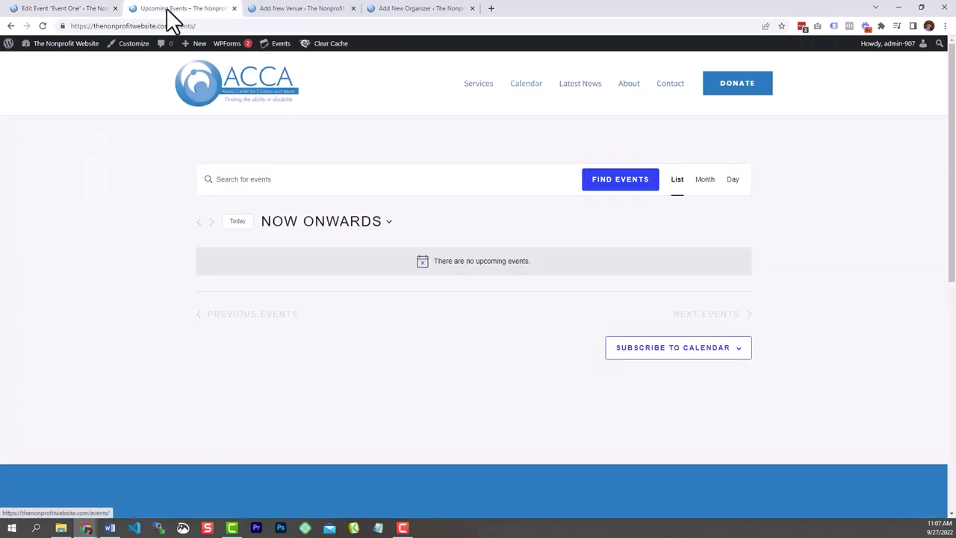
{"action": "left_click", "coordinate": [42, 25]}
{"action": "scroll", "coordinate": [78, 258], "scroll_direction": "down", "scroll_amount": 2}
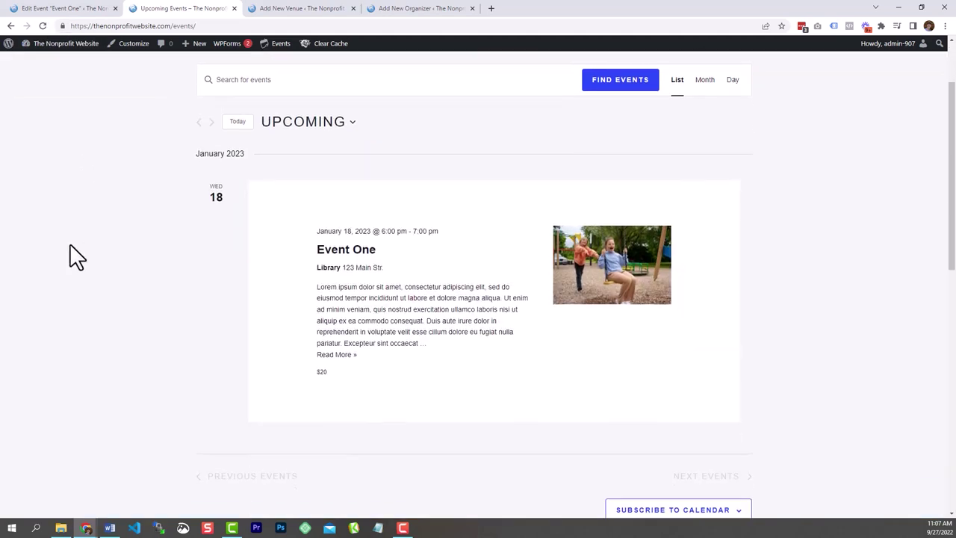
{"action": "left_click", "coordinate": [359, 258]}
{"action": "scroll", "coordinate": [254, 260], "scroll_direction": "down", "scroll_amount": 5}
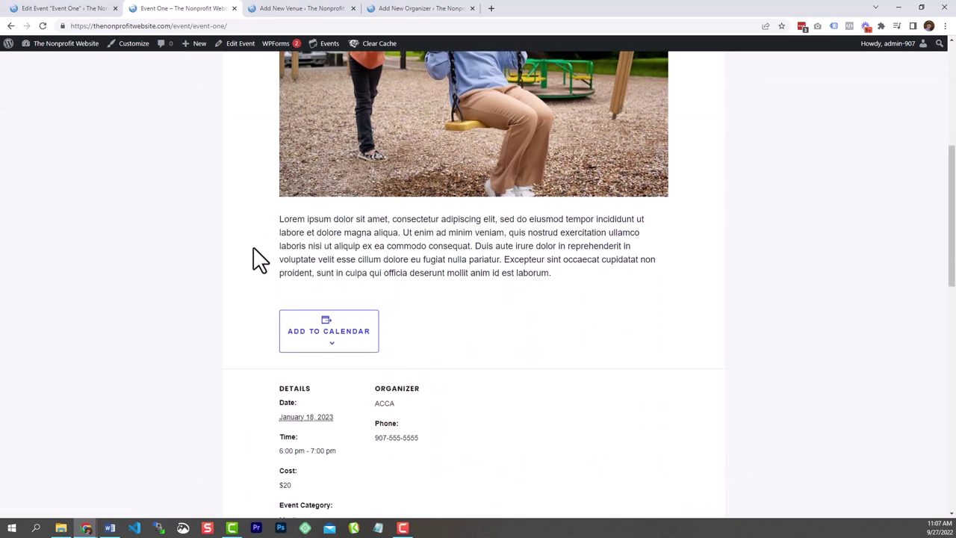
{"action": "scroll", "coordinate": [260, 260], "scroll_direction": "down", "scroll_amount": 3}
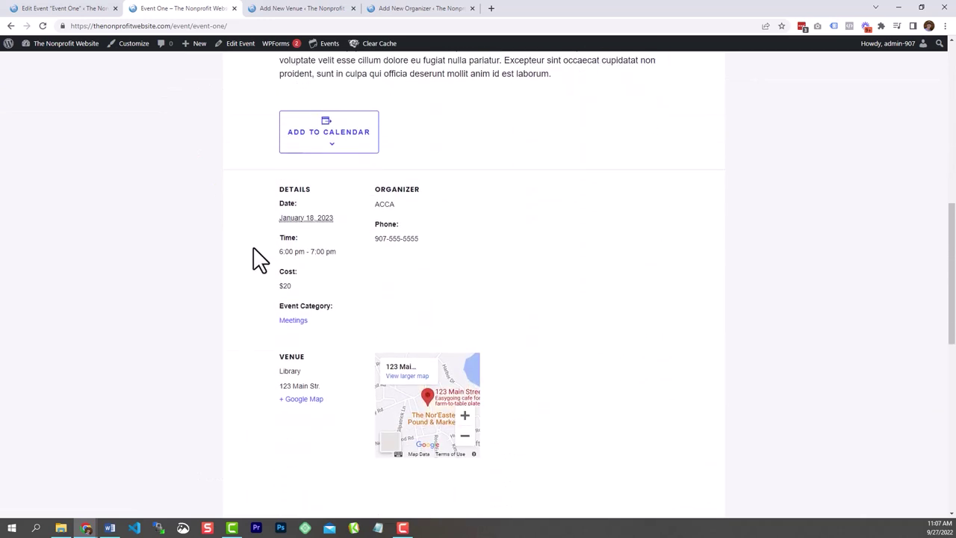
{"action": "scroll", "coordinate": [254, 260], "scroll_direction": "down", "scroll_amount": 1}
{"action": "scroll", "coordinate": [254, 260], "scroll_direction": "up", "scroll_amount": 5}
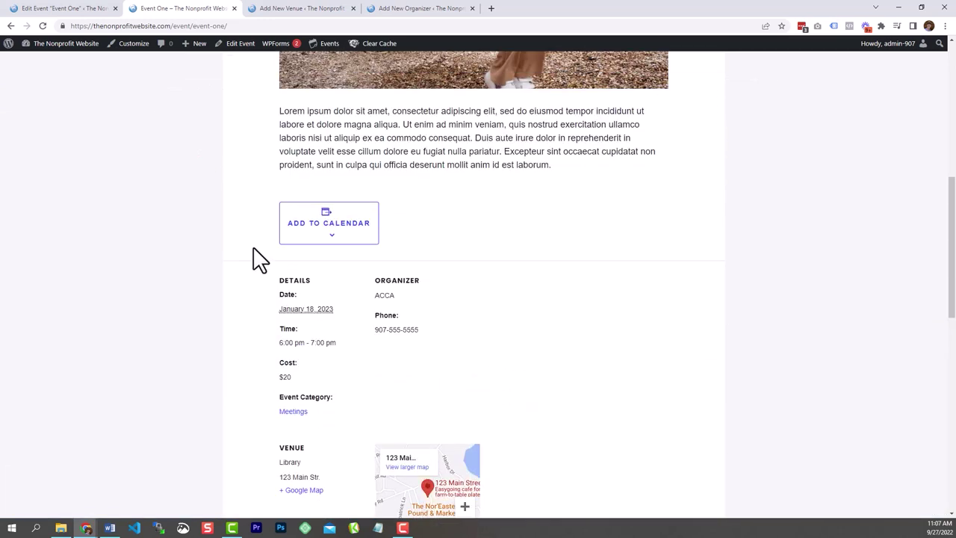
{"action": "scroll", "coordinate": [254, 260], "scroll_direction": "up", "scroll_amount": 4}
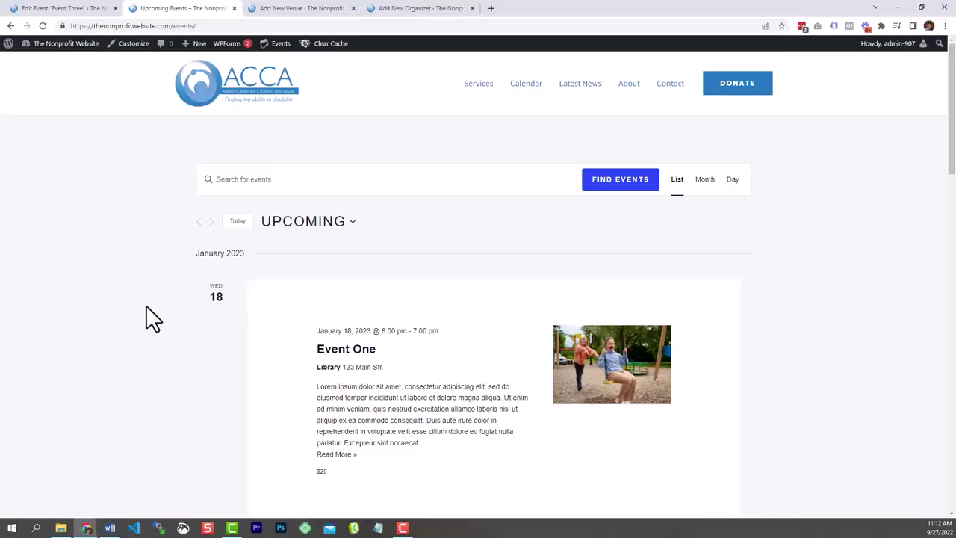
- Scroll through the events list to review Events One, Two and Three
{"action": "scroll", "coordinate": [166, 345], "scroll_direction": "down", "scroll_amount": 5}
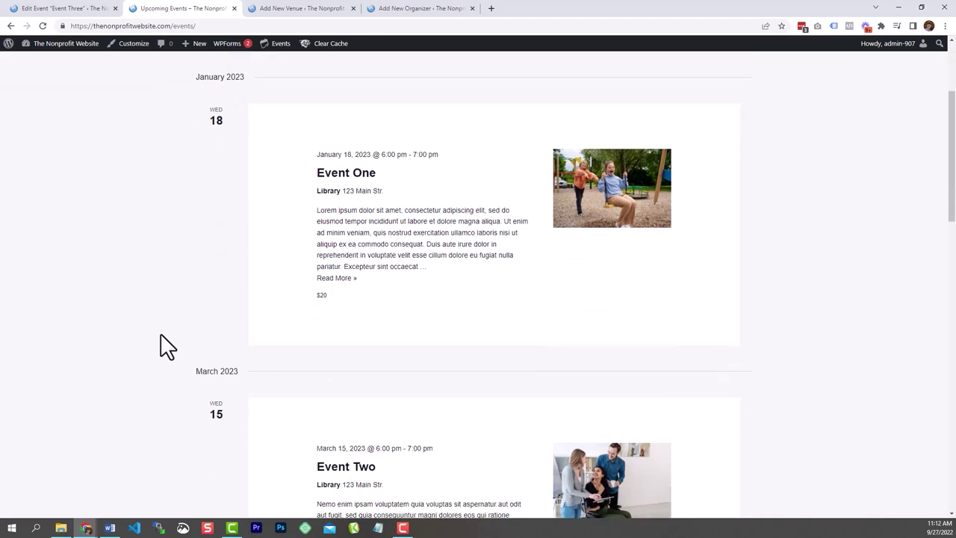
{"action": "scroll", "coordinate": [165, 346], "scroll_direction": "down", "scroll_amount": 1}
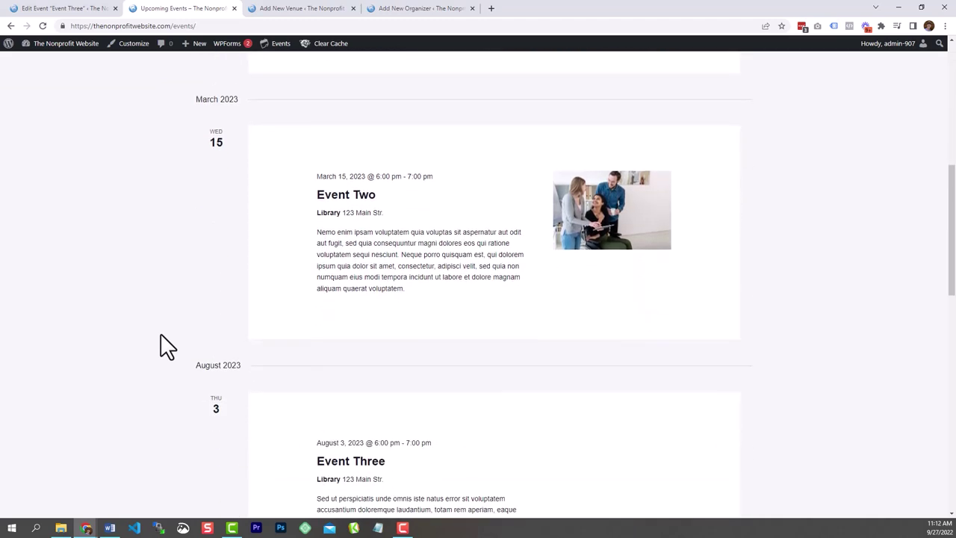
{"action": "scroll", "coordinate": [166, 345], "scroll_direction": "down", "scroll_amount": 5}
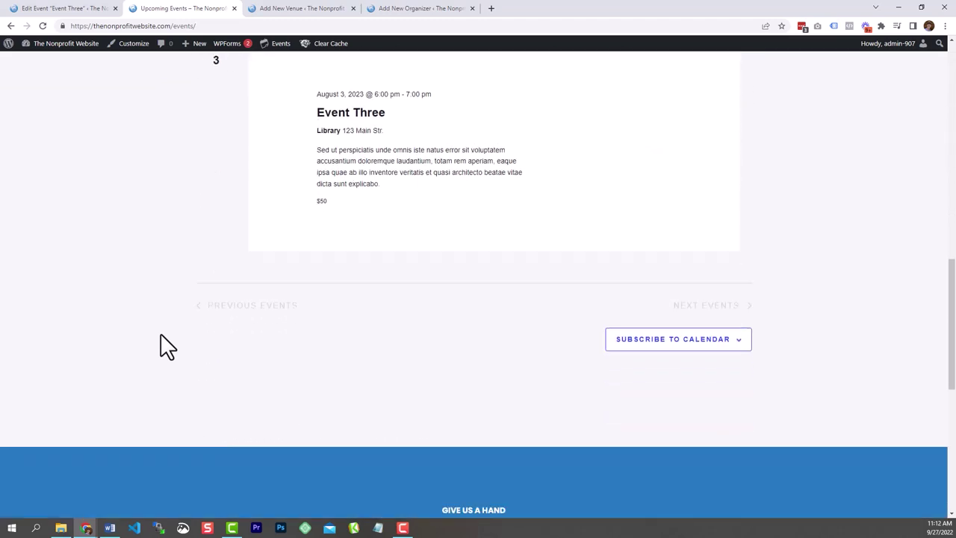
{"action": "scroll", "coordinate": [166, 345], "scroll_direction": "up", "scroll_amount": 10}
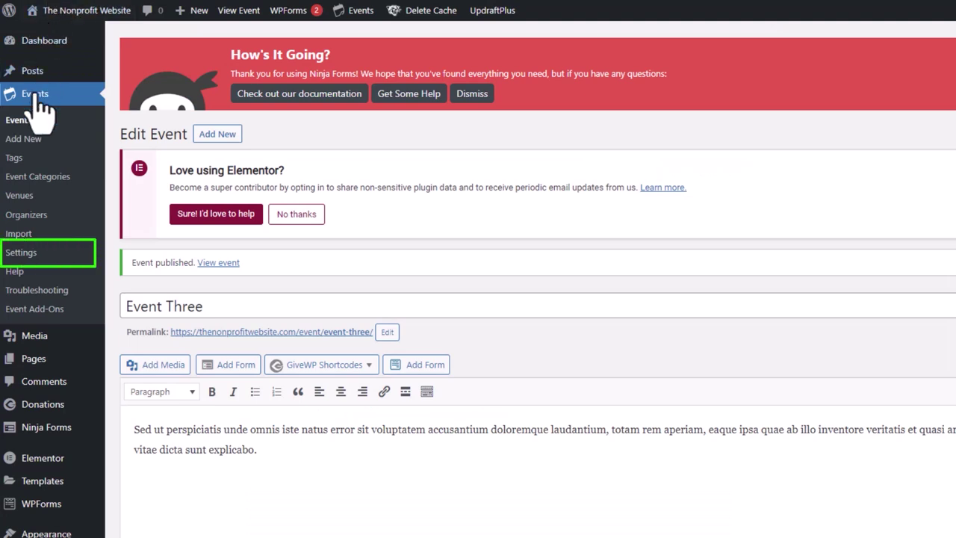
- In Events > Settings, uncheck Show Custom Fields metabox and check Include events in main blog loop
{"action": "left_click", "coordinate": [22, 254]}
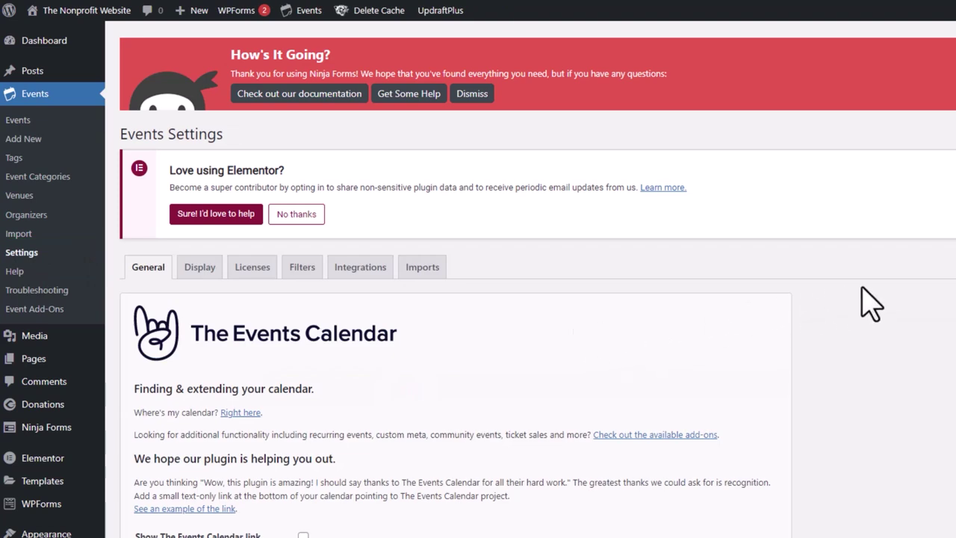
{"action": "scroll", "coordinate": [870, 302], "scroll_direction": "down", "scroll_amount": 3}
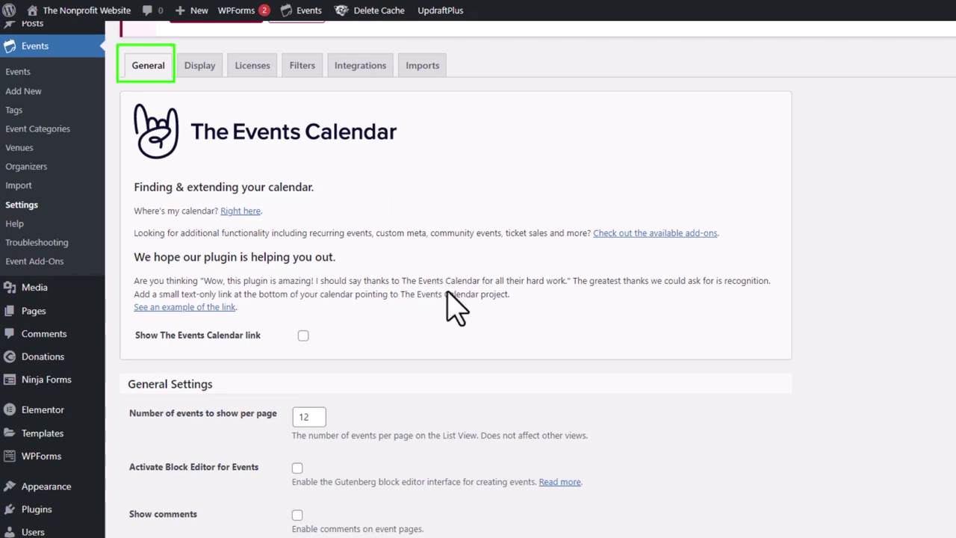
{"action": "scroll", "coordinate": [518, 393], "scroll_direction": "down", "scroll_amount": 4}
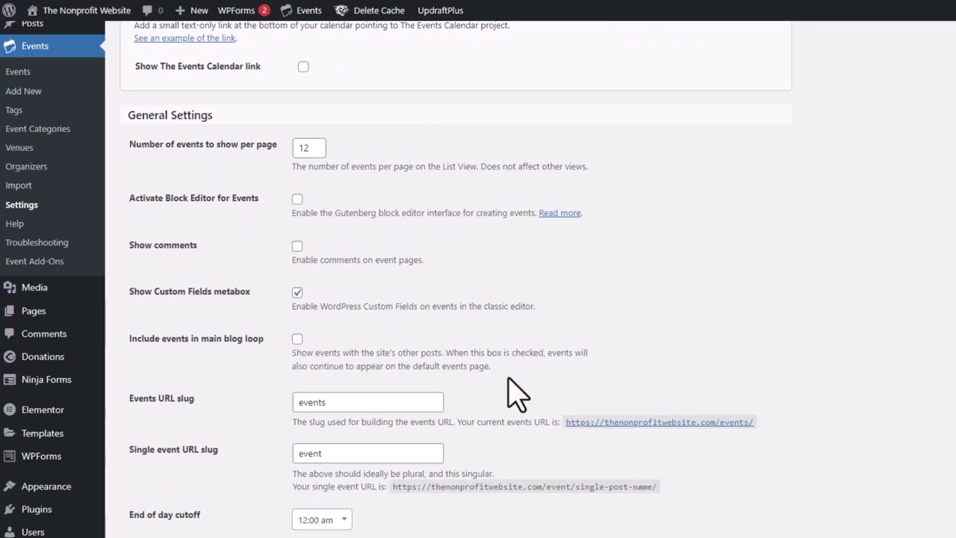
{"action": "scroll", "coordinate": [214, 336], "scroll_direction": "down", "scroll_amount": 2}
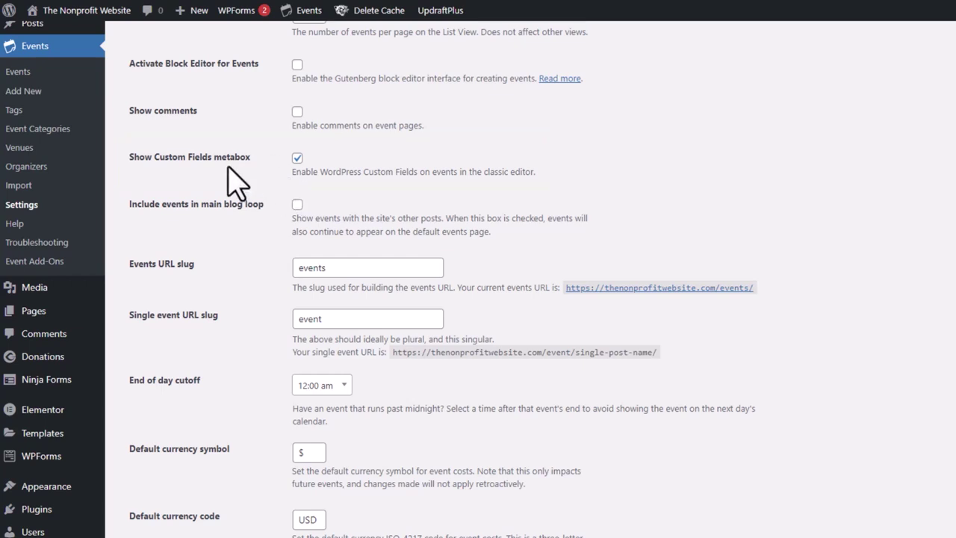
{"action": "left_click", "coordinate": [296, 158]}
{"action": "left_click", "coordinate": [297, 205]}
{"action": "scroll", "coordinate": [236, 251], "scroll_direction": "down", "scroll_amount": 7}
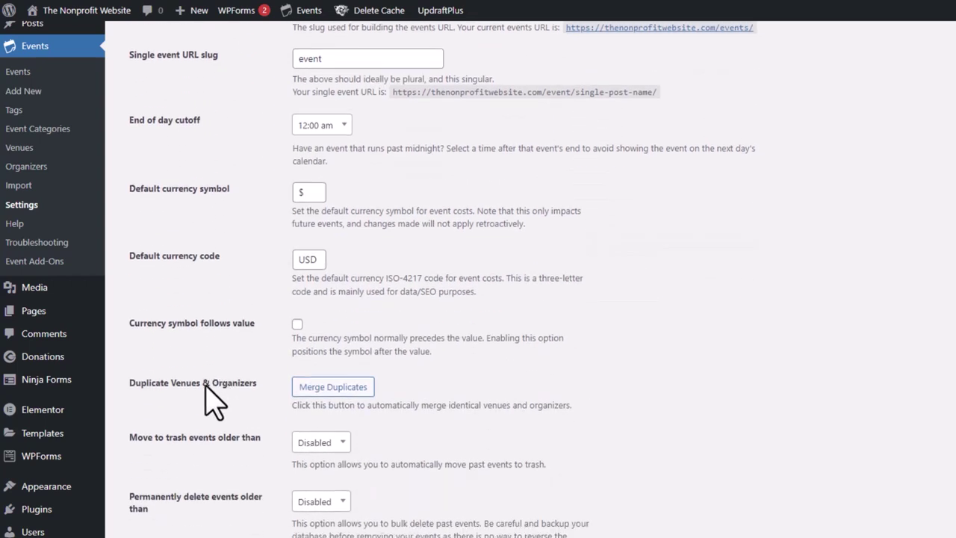
{"action": "scroll", "coordinate": [510, 424], "scroll_direction": "down", "scroll_amount": 4}
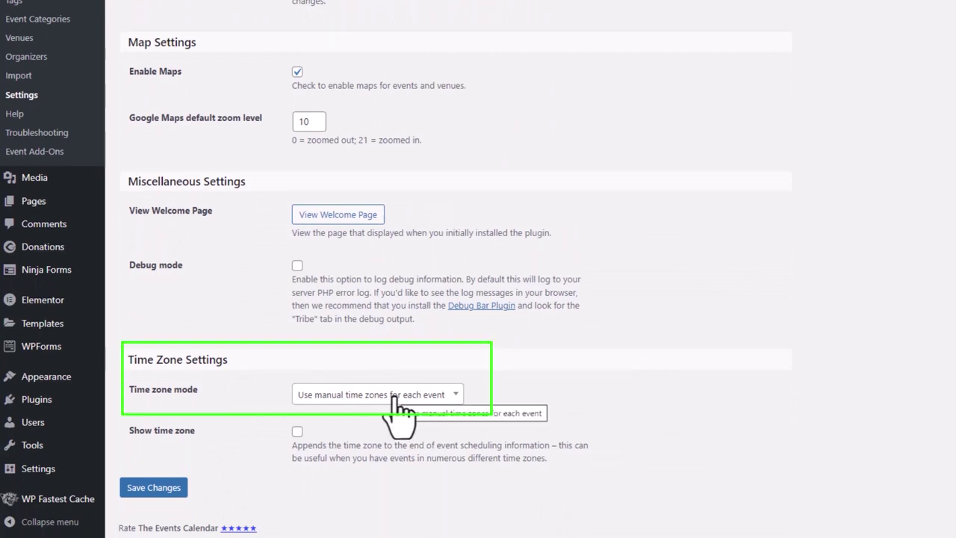
- Use the site-wide time zone everywhere, enable Show time zone, and save the settings
{"action": "left_click", "coordinate": [303, 394]}
{"action": "left_click", "coordinate": [326, 438]}
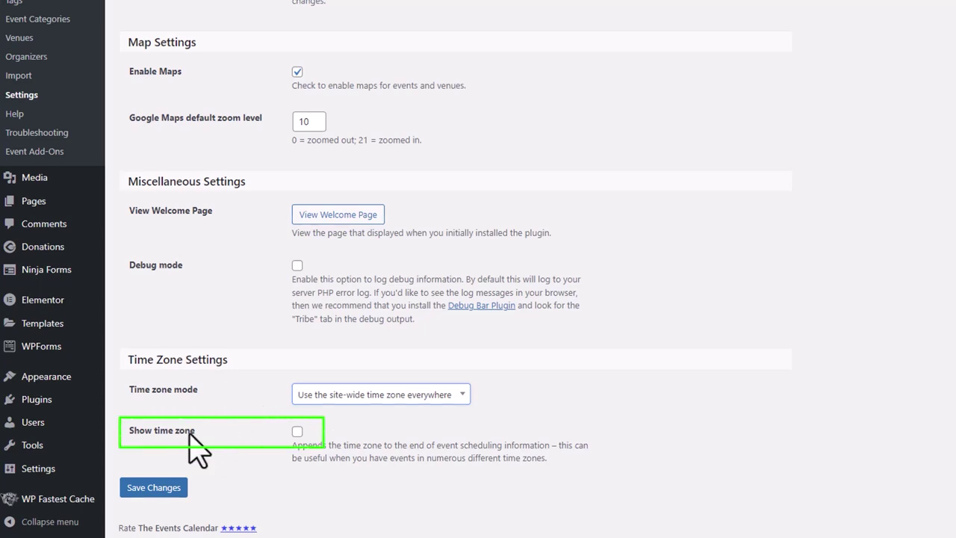
{"action": "left_click", "coordinate": [298, 434]}
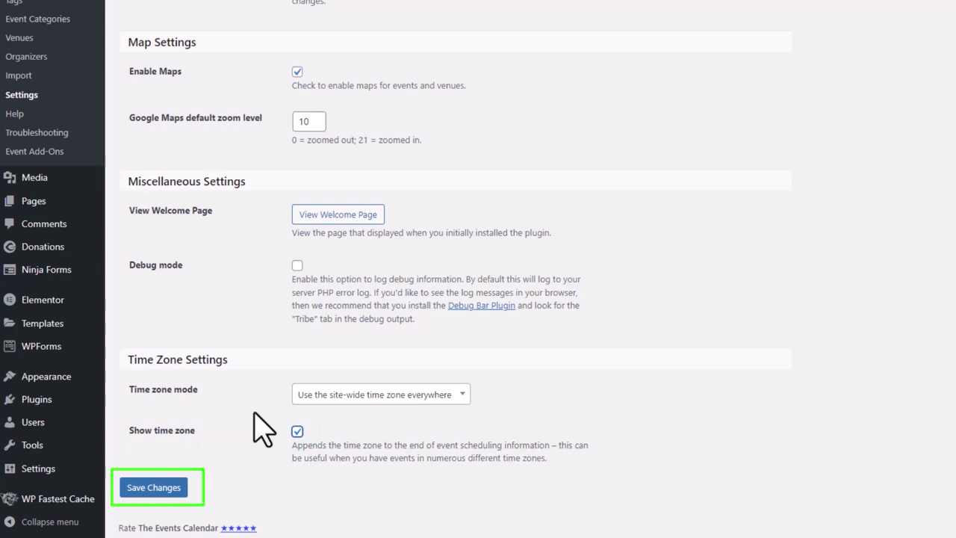
{"action": "left_click", "coordinate": [153, 487]}
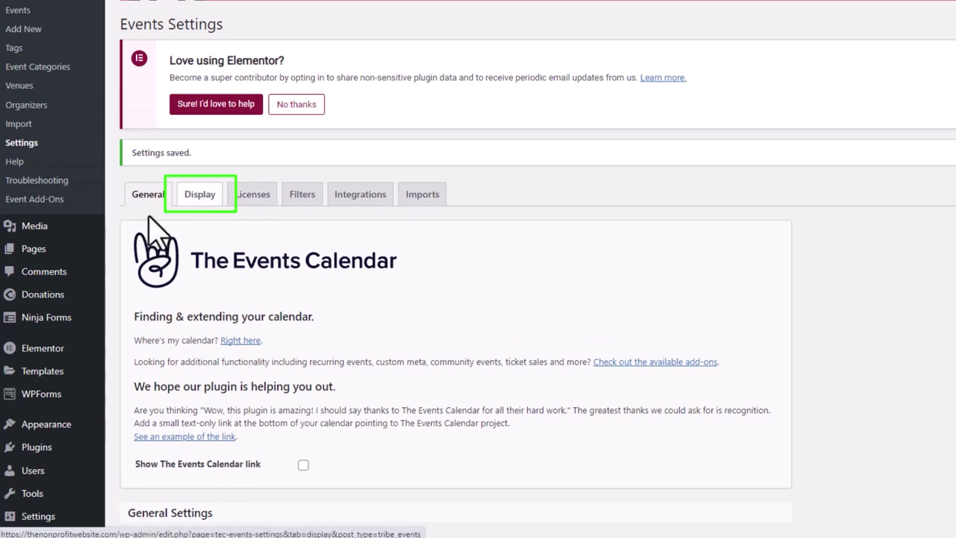
- Turn off the Month and Day event views, disable the event search bar, and save
{"action": "left_click", "coordinate": [200, 196]}
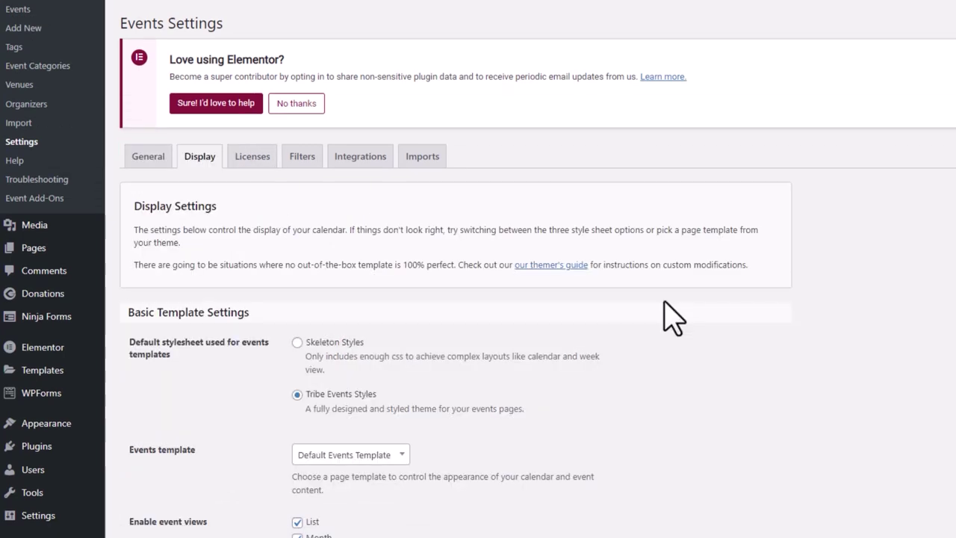
{"action": "scroll", "coordinate": [672, 318], "scroll_direction": "down", "scroll_amount": 6}
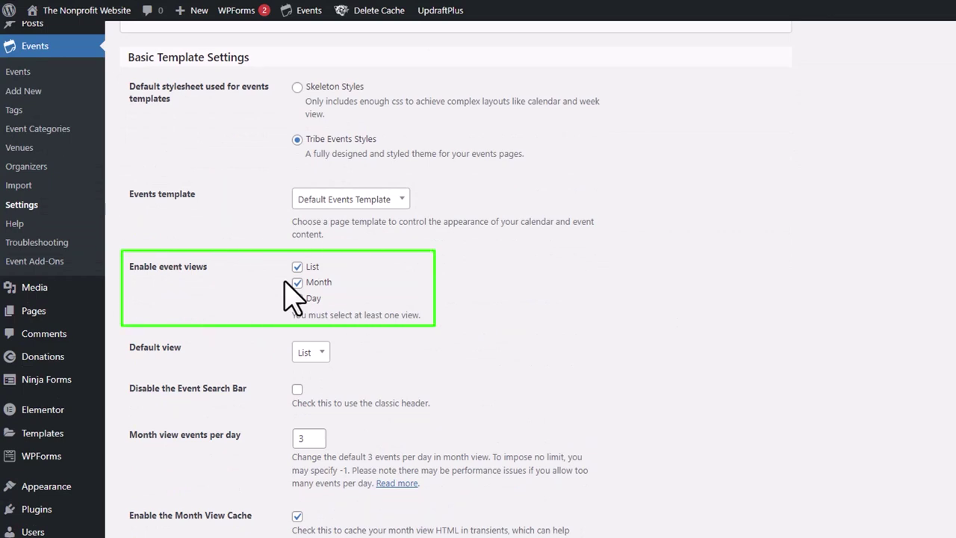
{"action": "left_click", "coordinate": [297, 283]}
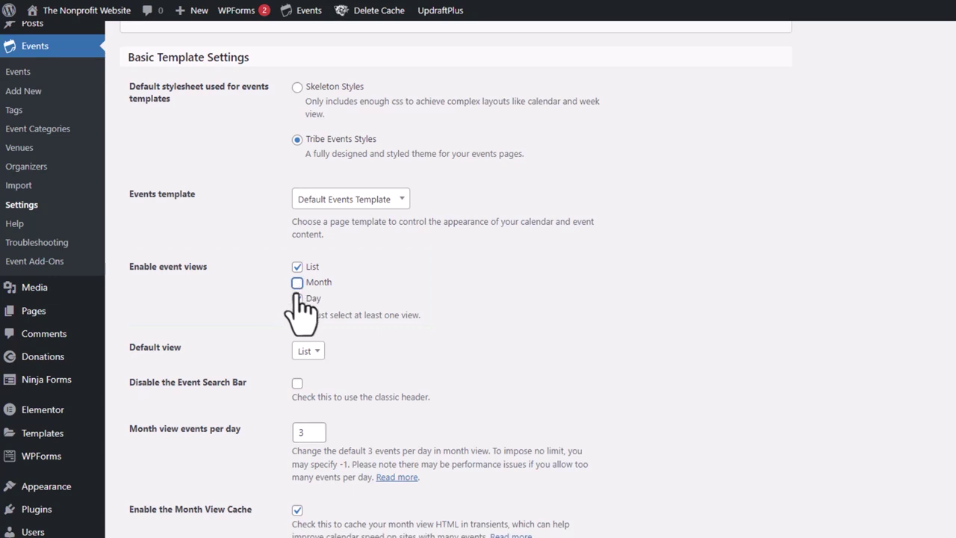
{"action": "left_click", "coordinate": [297, 299]}
{"action": "left_click", "coordinate": [298, 299]}
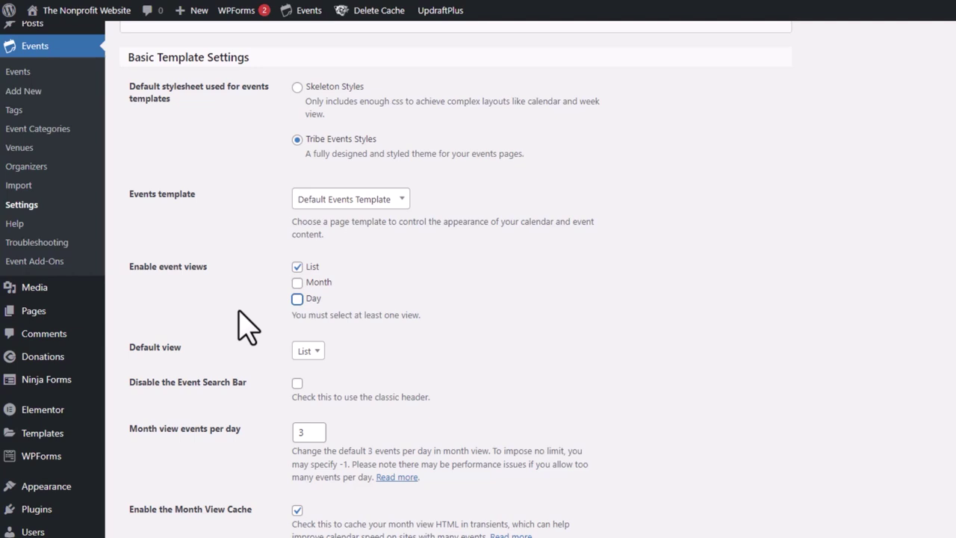
{"action": "scroll", "coordinate": [249, 327], "scroll_direction": "down", "scroll_amount": 2}
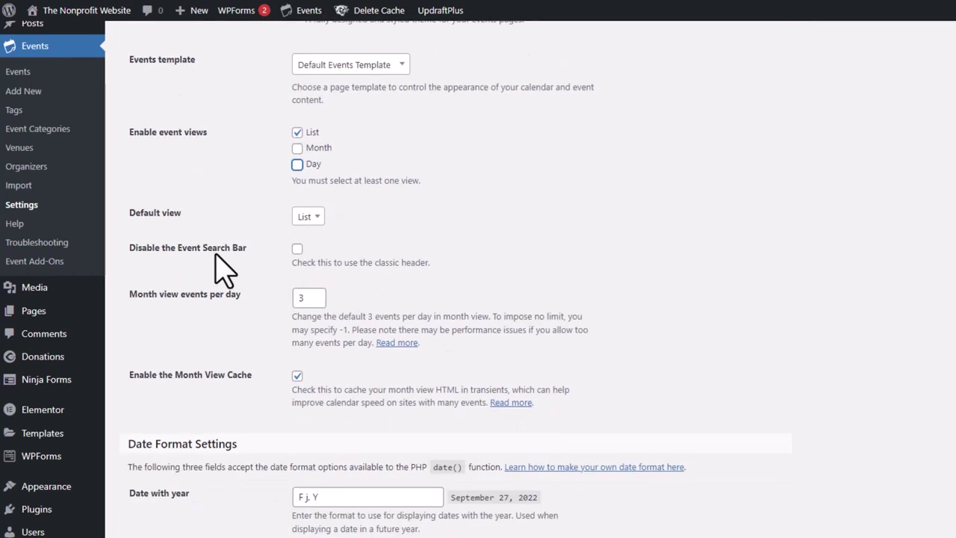
{"action": "left_click", "coordinate": [216, 252]}
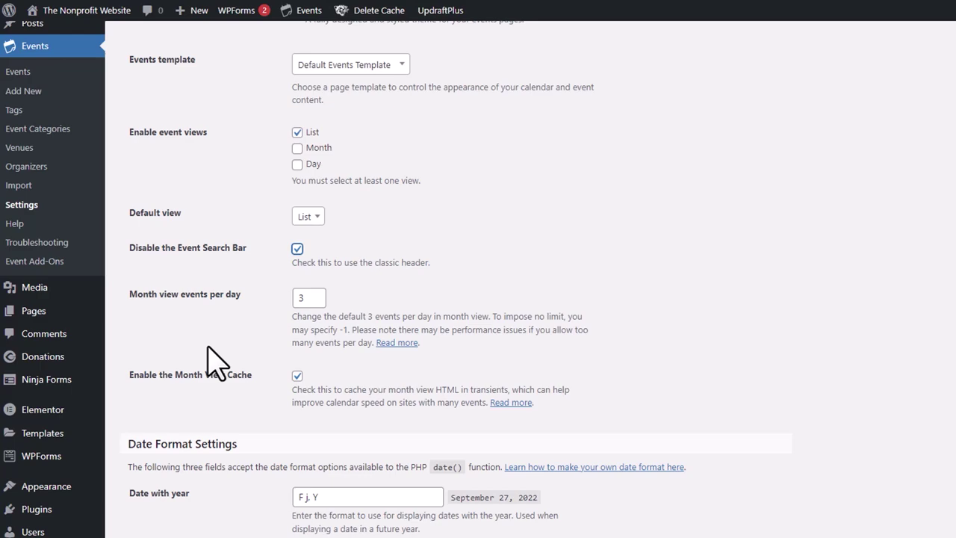
{"action": "scroll", "coordinate": [254, 366], "scroll_direction": "down", "scroll_amount": 15}
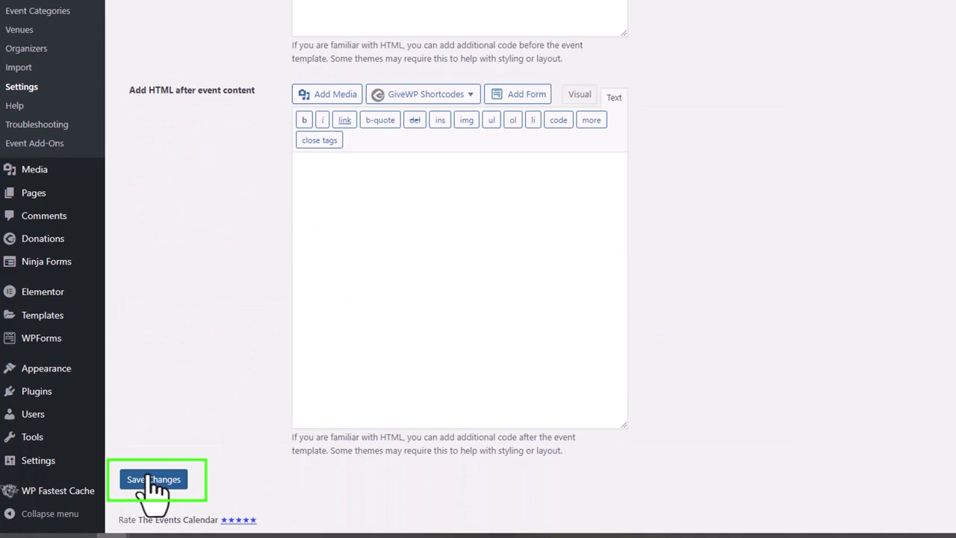
{"action": "left_click", "coordinate": [153, 479]}
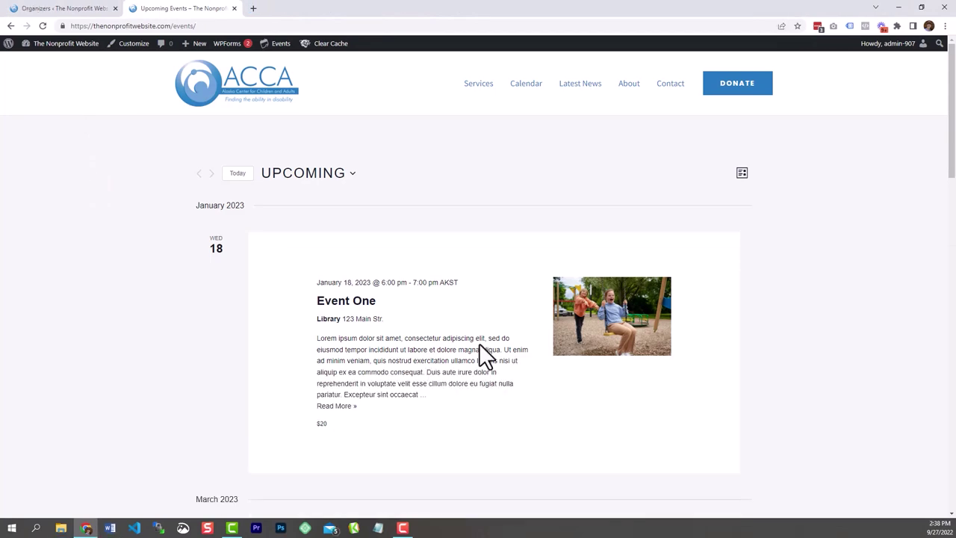
- Review the upcoming events list and its calendar subscription options
{"action": "scroll", "coordinate": [479, 345], "scroll_direction": "down", "scroll_amount": 10}
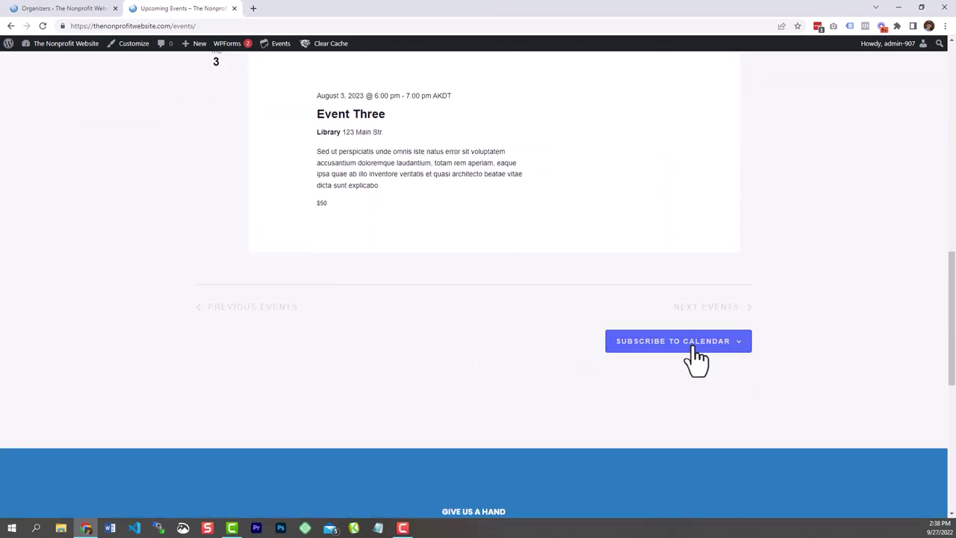
{"action": "left_click", "coordinate": [680, 345]}
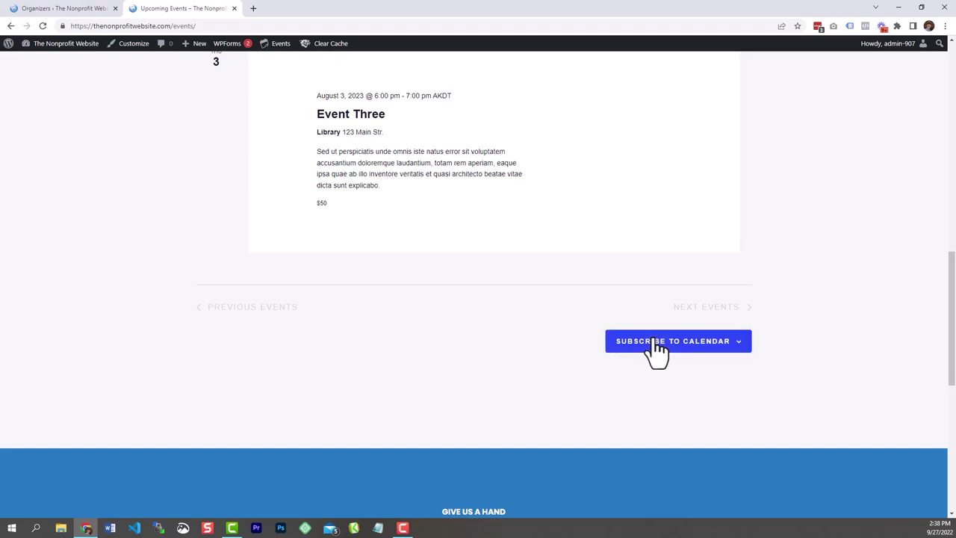
{"action": "scroll", "coordinate": [657, 351], "scroll_direction": "up", "scroll_amount": 10}
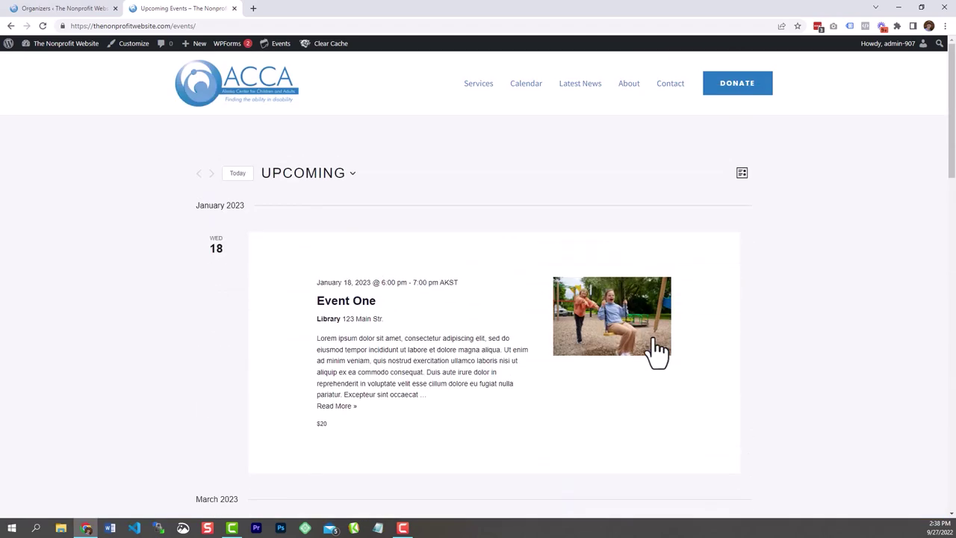
- View the Event One page's AKST times, then return to the admin Organizers page
{"action": "left_click", "coordinate": [344, 305]}
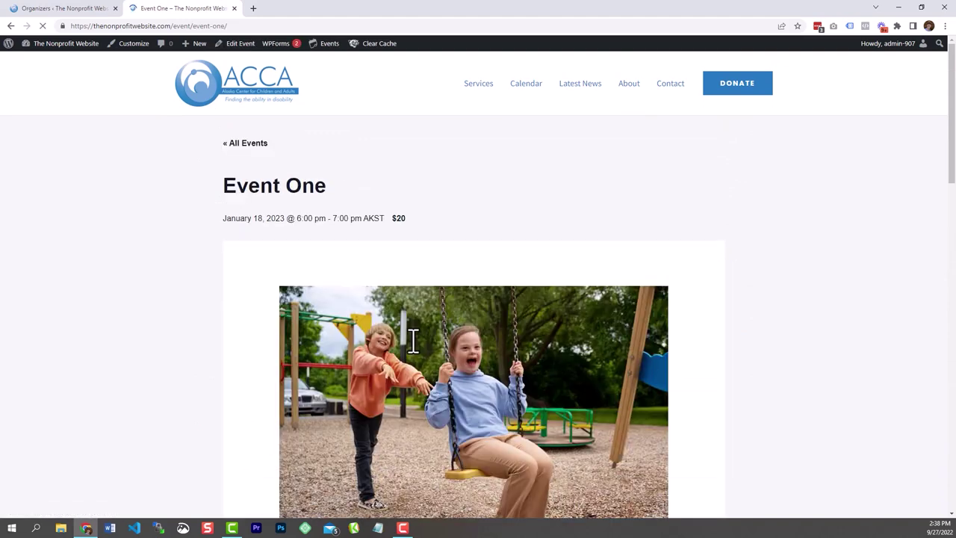
{"action": "scroll", "coordinate": [415, 348], "scroll_direction": "down", "scroll_amount": 5}
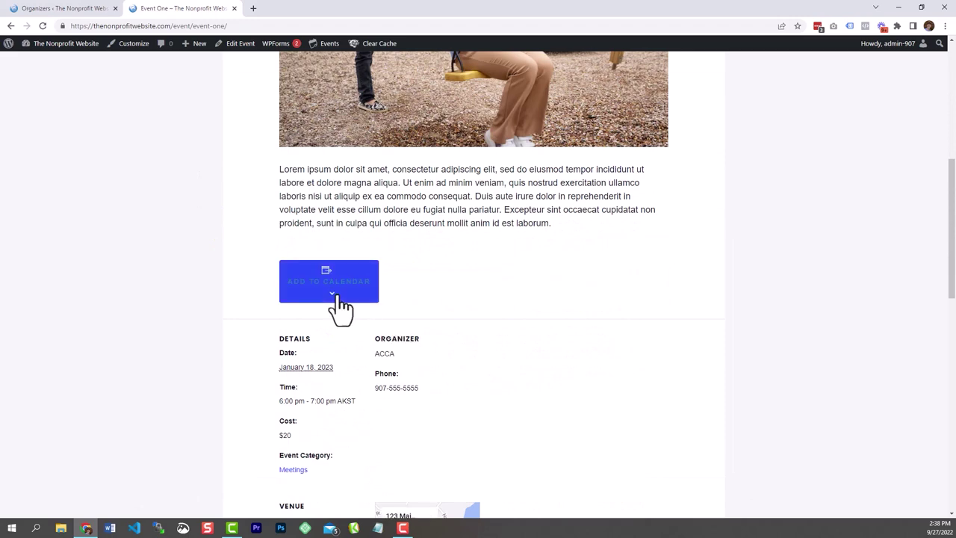
{"action": "scroll", "coordinate": [340, 303], "scroll_direction": "down", "scroll_amount": 2}
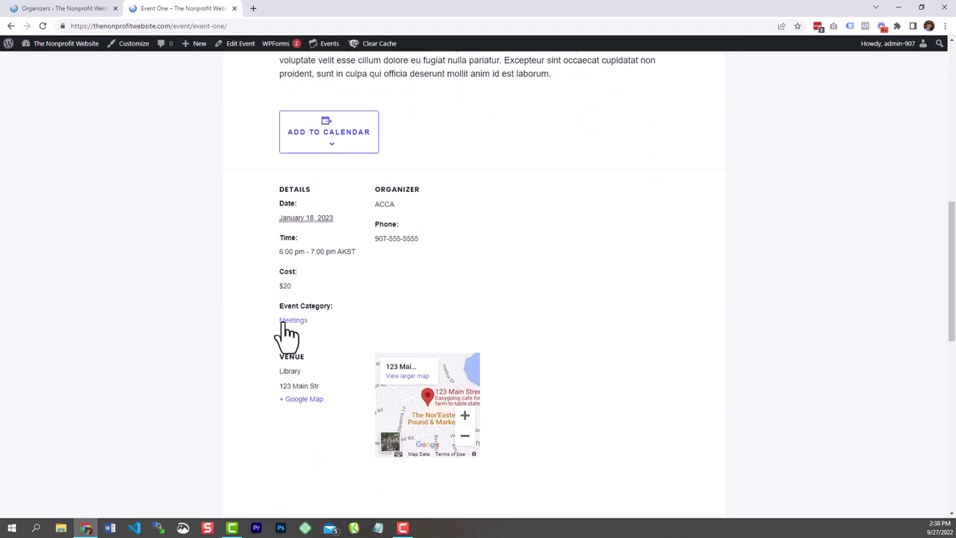
{"action": "scroll", "coordinate": [423, 299], "scroll_direction": "up", "scroll_amount": 7}
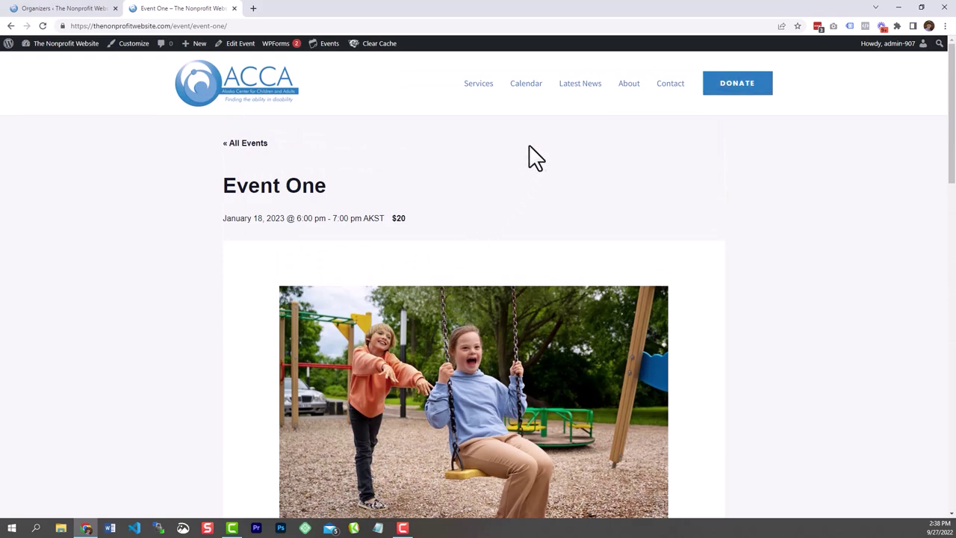
{"action": "left_click", "coordinate": [82, 9]}
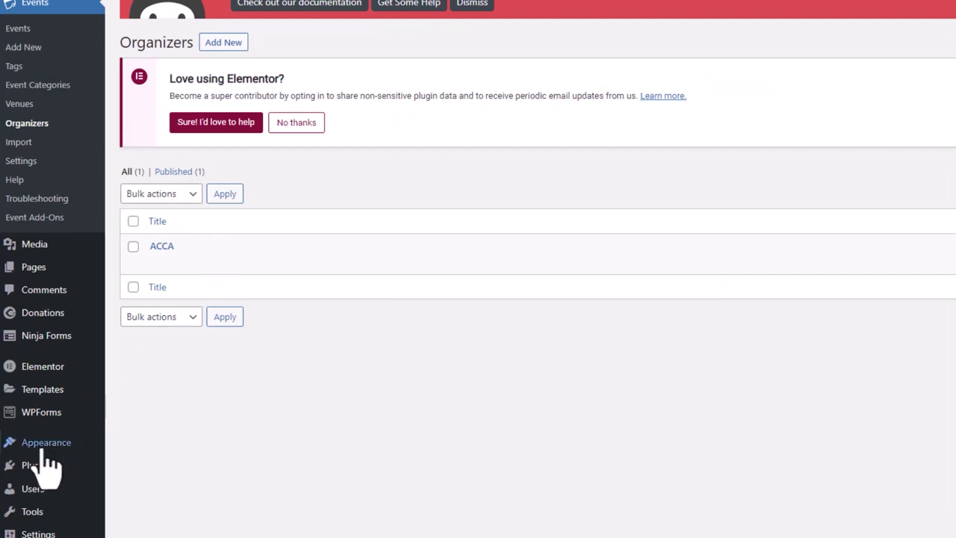
{"action": "mouse_move", "coordinate": [43, 448]}
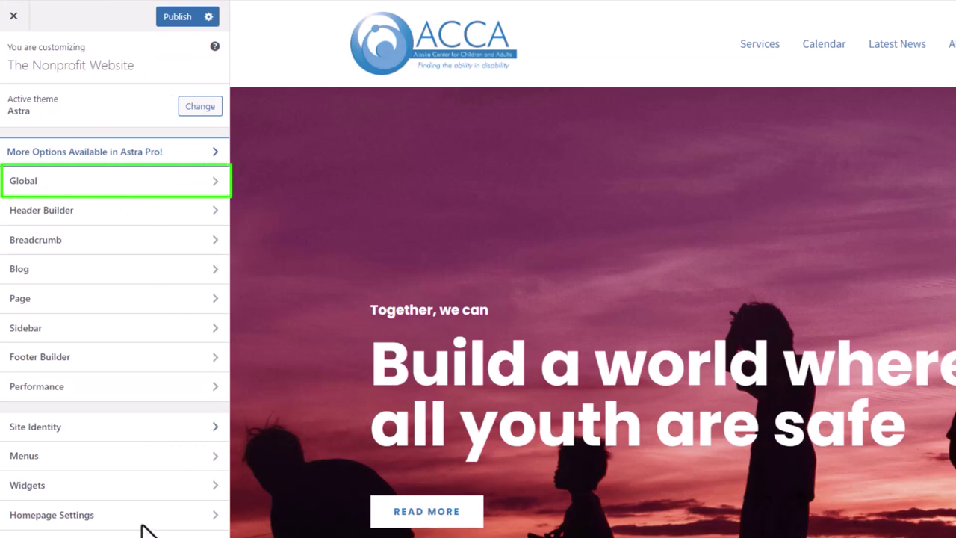
- Copy the brand colour #007BC4 from Color 1 in the Global Colors palette
{"action": "left_click", "coordinate": [166, 189]}
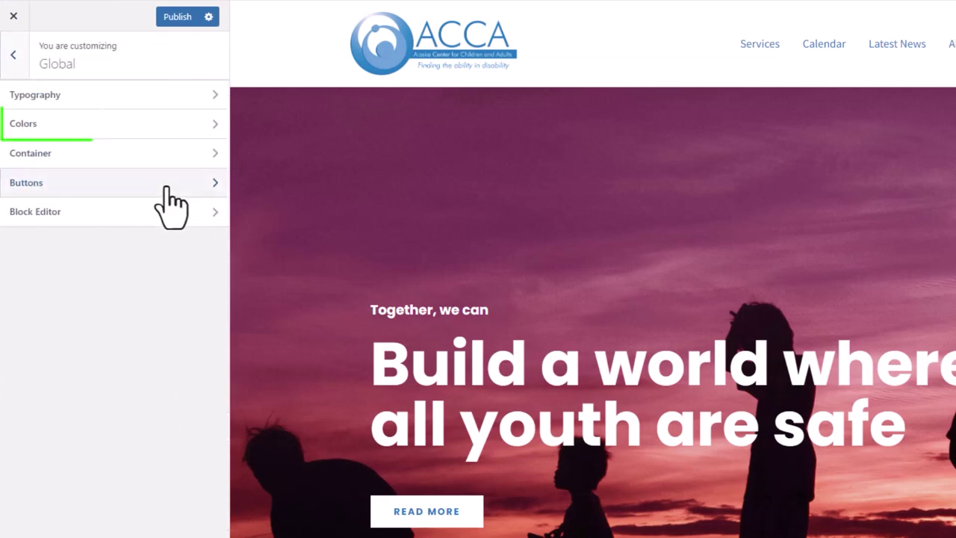
{"action": "left_click", "coordinate": [199, 135]}
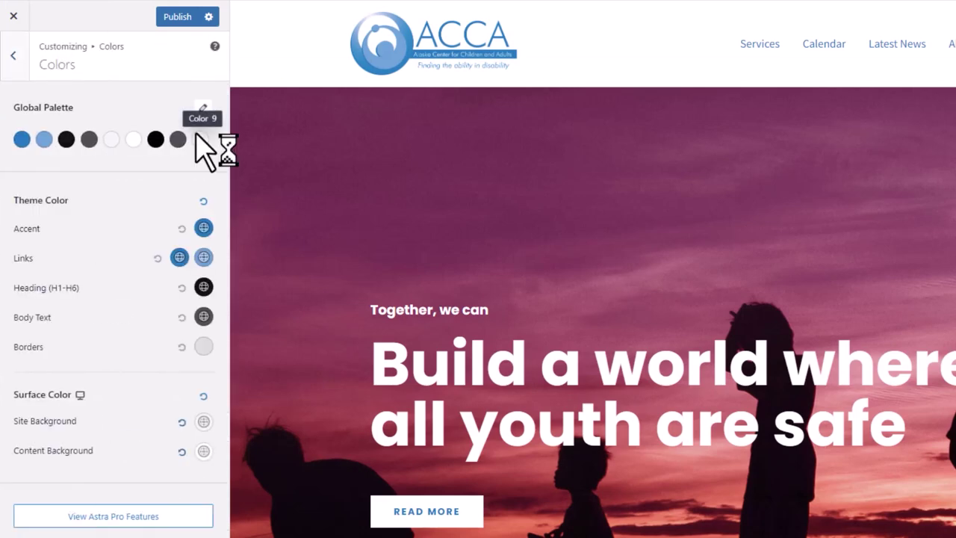
{"action": "left_click", "coordinate": [20, 141]}
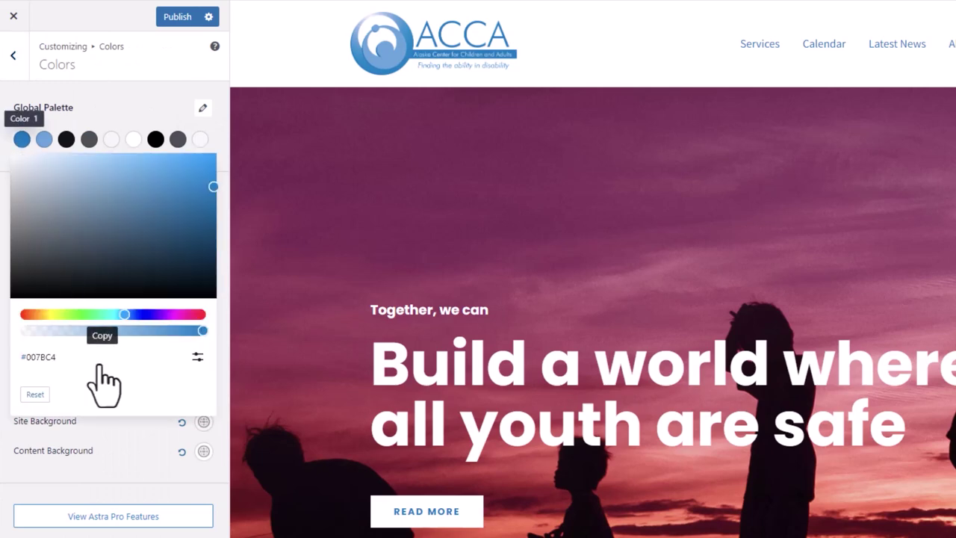
{"action": "left_click", "coordinate": [48, 363]}
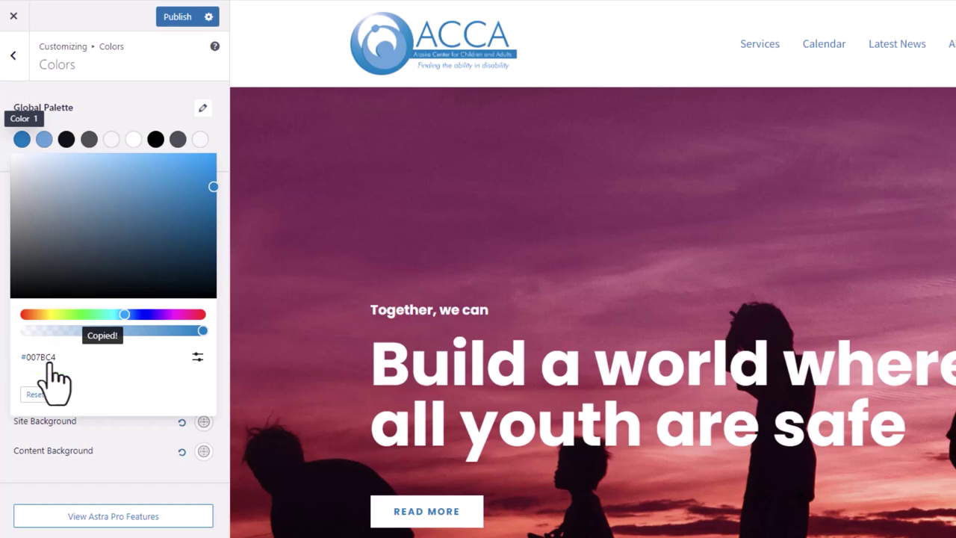
{"action": "key", "text": "Escape"}
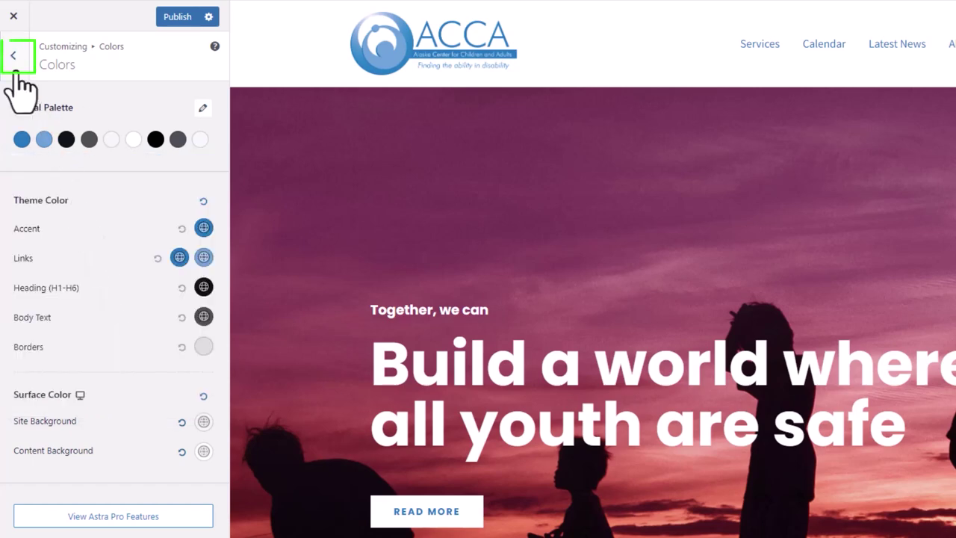
{"action": "left_click", "coordinate": [15, 72]}
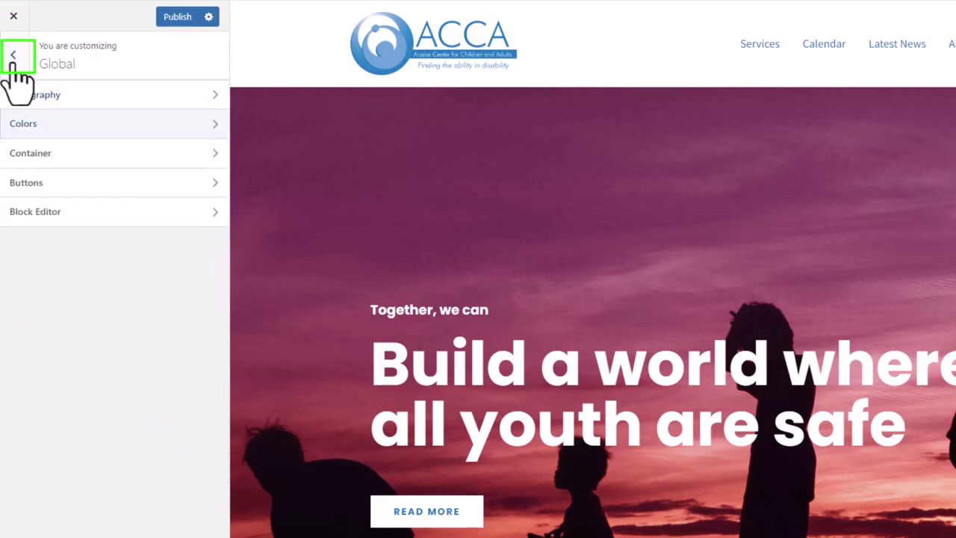
{"action": "left_click", "coordinate": [18, 71]}
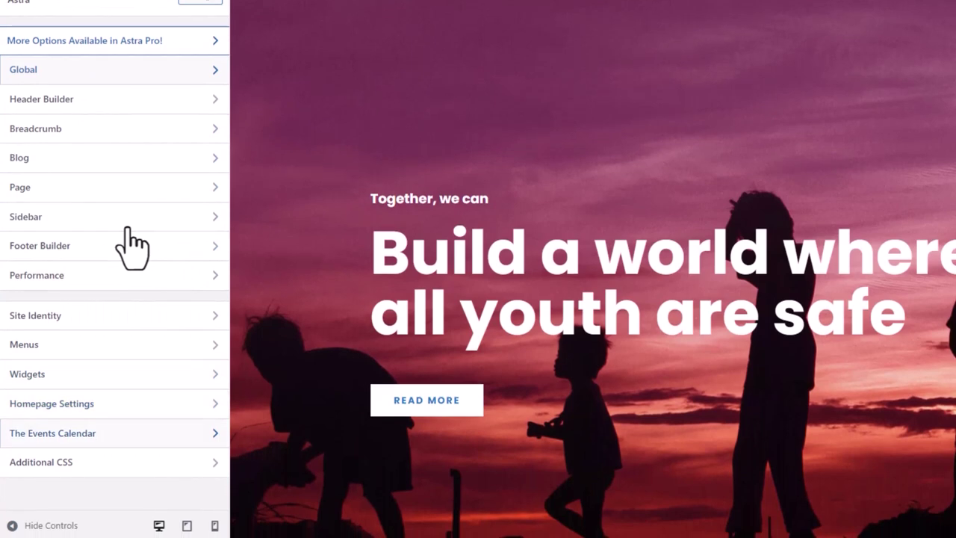
- Make the calendar inherit the theme font and set its link colour to #007BC4
{"action": "left_click", "coordinate": [180, 437]}
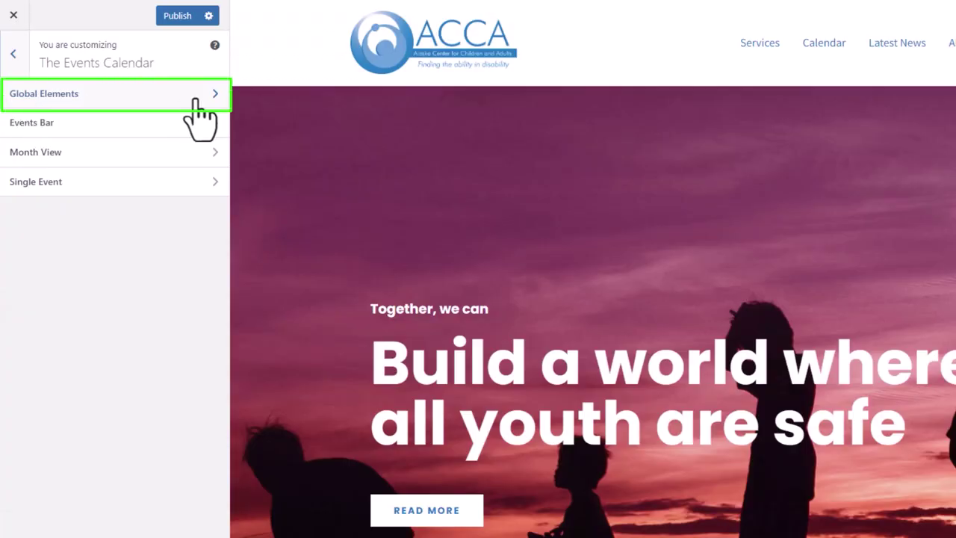
{"action": "left_click", "coordinate": [196, 101]}
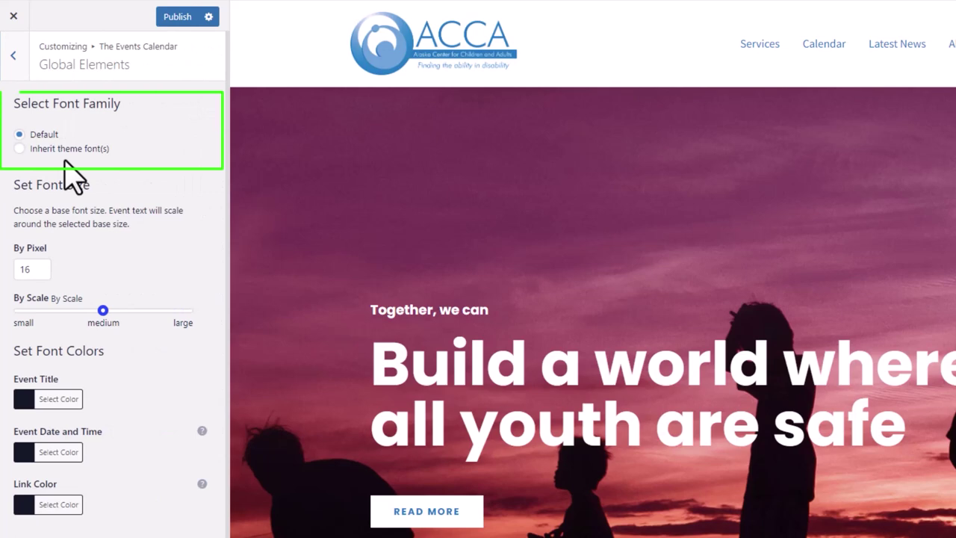
{"action": "left_click", "coordinate": [18, 149]}
{"action": "scroll", "coordinate": [47, 288], "scroll_direction": "down", "scroll_amount": 1}
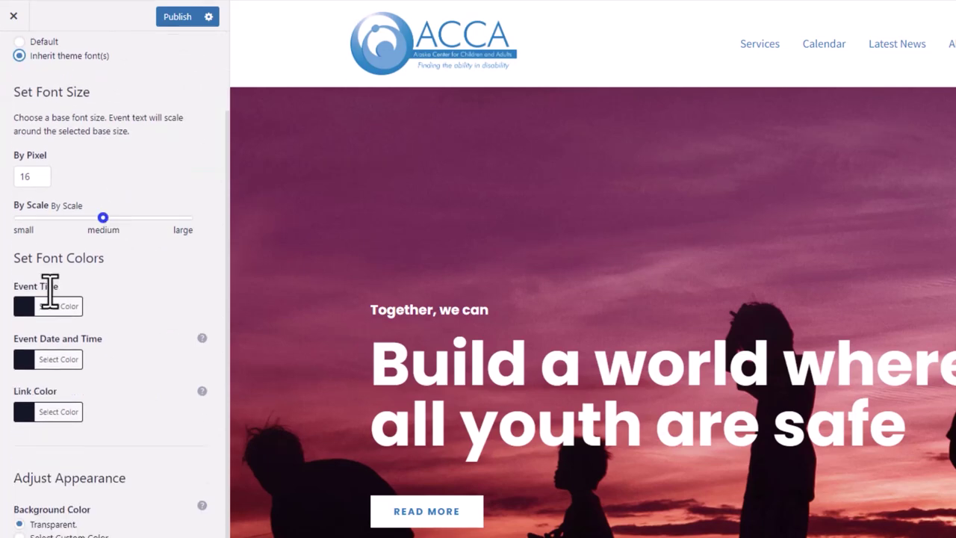
{"action": "left_click", "coordinate": [25, 417]}
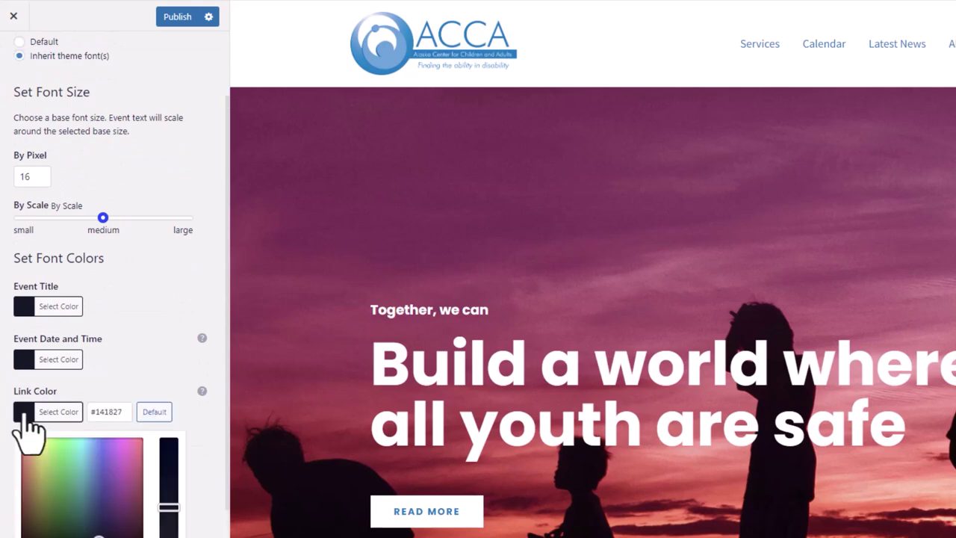
{"action": "triple_click", "coordinate": [100, 418]}
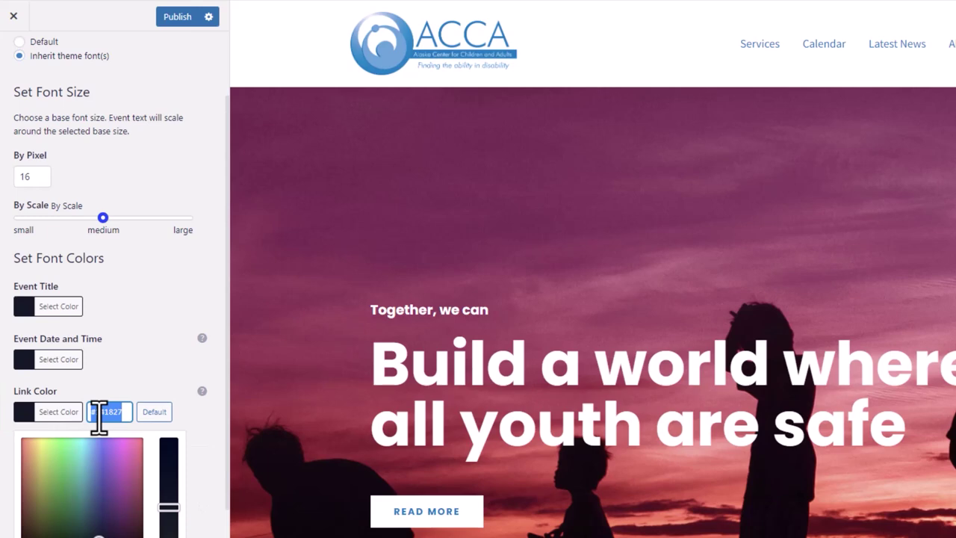
{"action": "key", "text": "ctrl+v"}
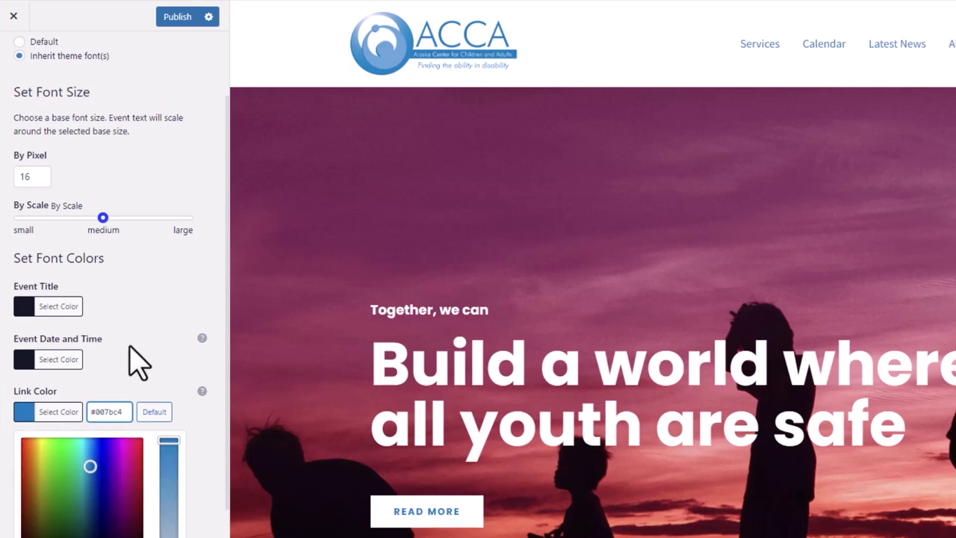
{"action": "left_click", "coordinate": [138, 363]}
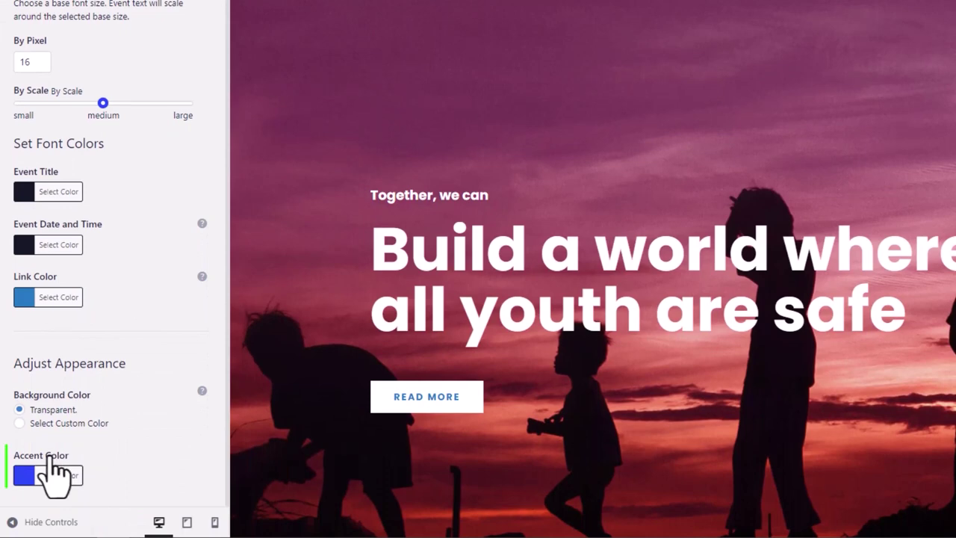
- Change the calendar accent colour from #334aff to #007bc4 and publish
{"action": "left_click", "coordinate": [27, 478]}
{"action": "scroll", "coordinate": [154, 443], "scroll_direction": "down", "scroll_amount": 2}
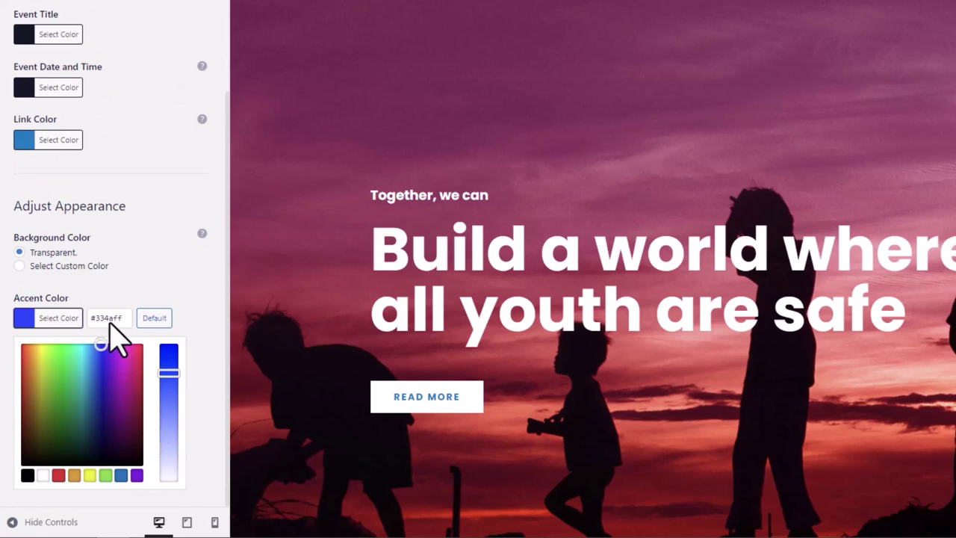
{"action": "left_click", "coordinate": [111, 321]}
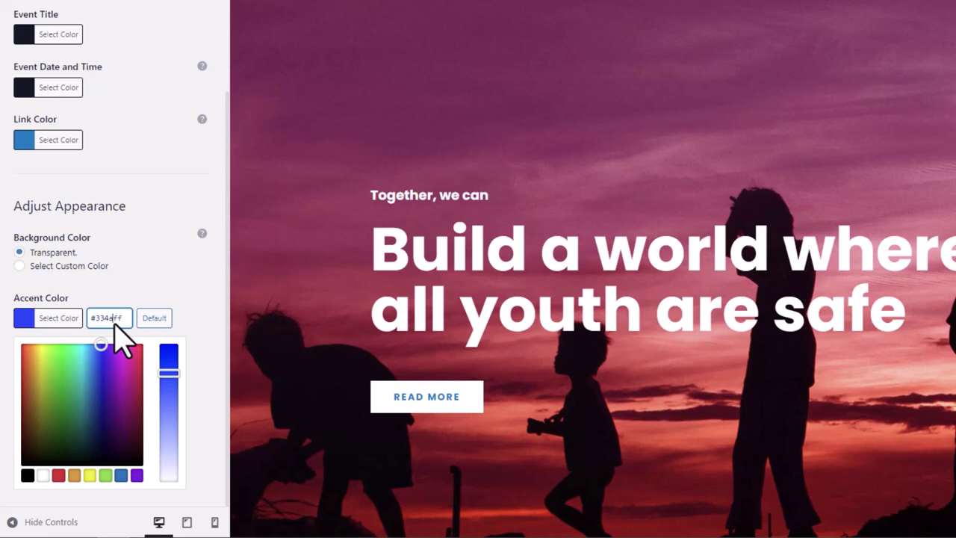
{"action": "key", "text": "ctrl+a"}
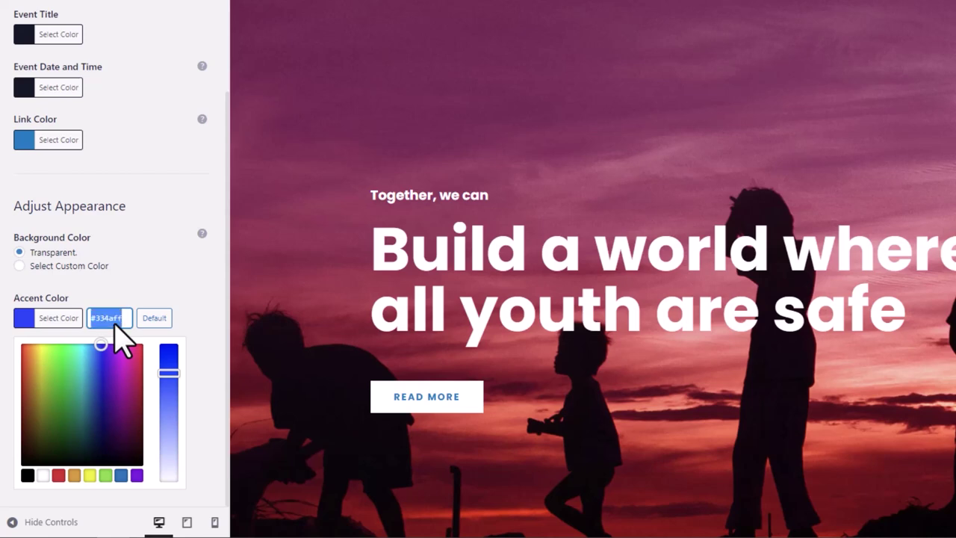
{"action": "type", "text": "#007bc4"}
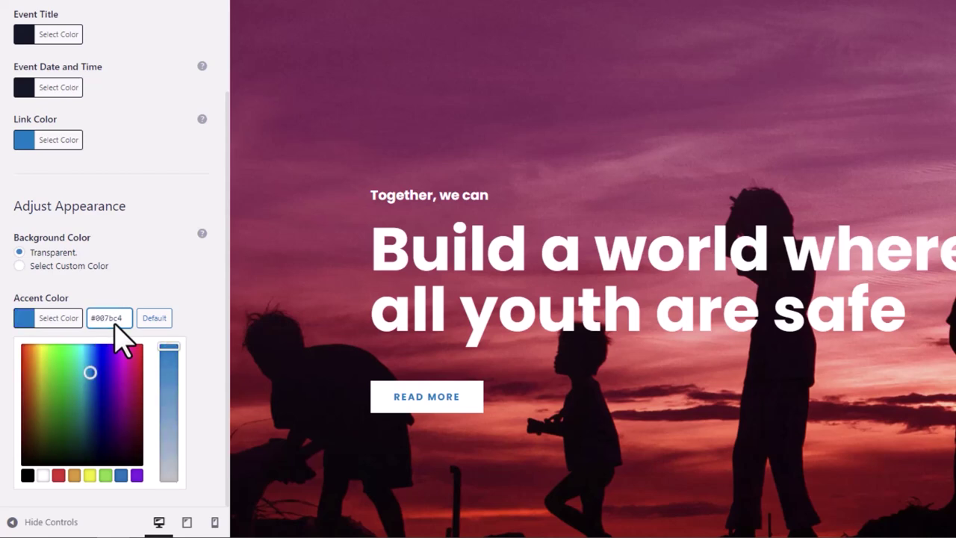
{"action": "left_click", "coordinate": [124, 231]}
{"action": "scroll", "coordinate": [126, 231], "scroll_direction": "up", "scroll_amount": 2}
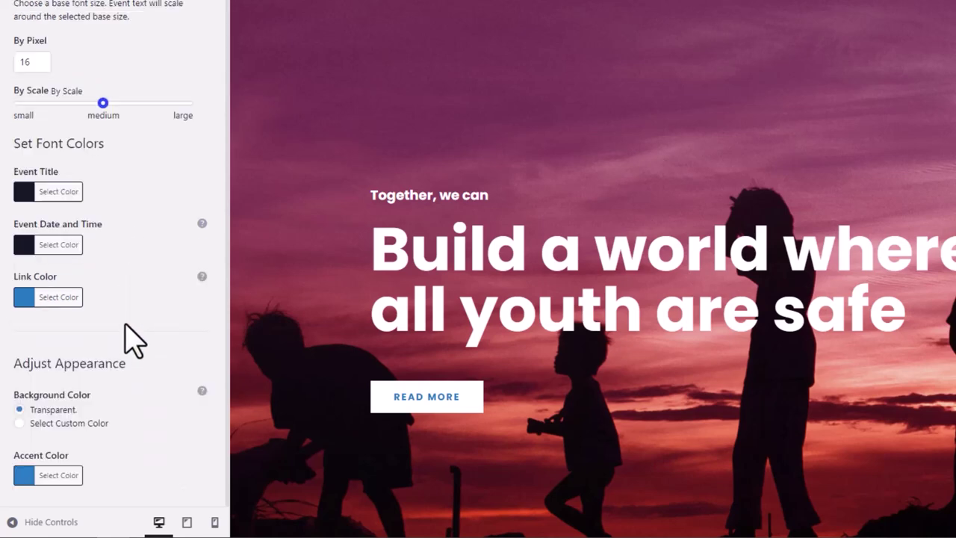
{"action": "scroll", "coordinate": [124, 324], "scroll_direction": "up", "scroll_amount": 1}
{"action": "scroll", "coordinate": [124, 325], "scroll_direction": "down", "scroll_amount": 1}
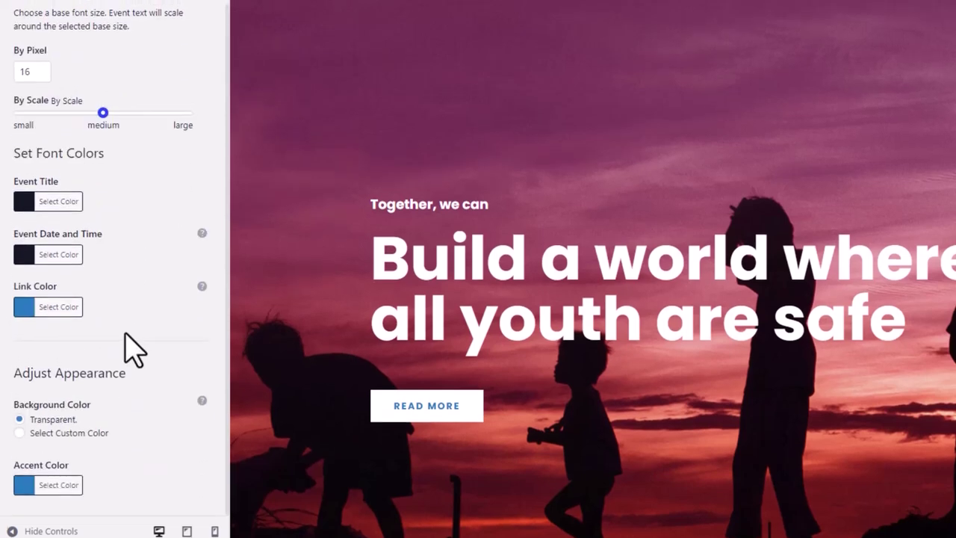
{"action": "scroll", "coordinate": [125, 324], "scroll_direction": "up", "scroll_amount": 1}
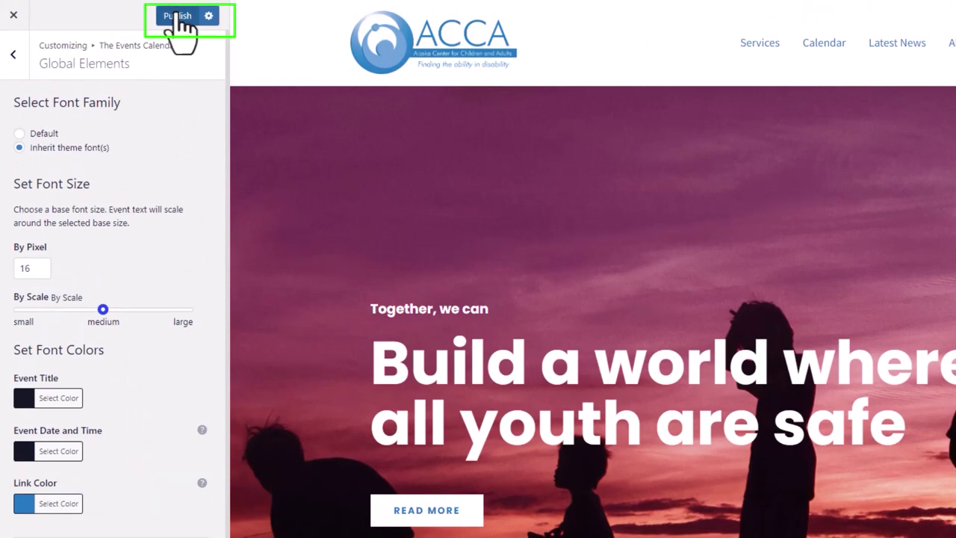
{"action": "left_click", "coordinate": [179, 21]}
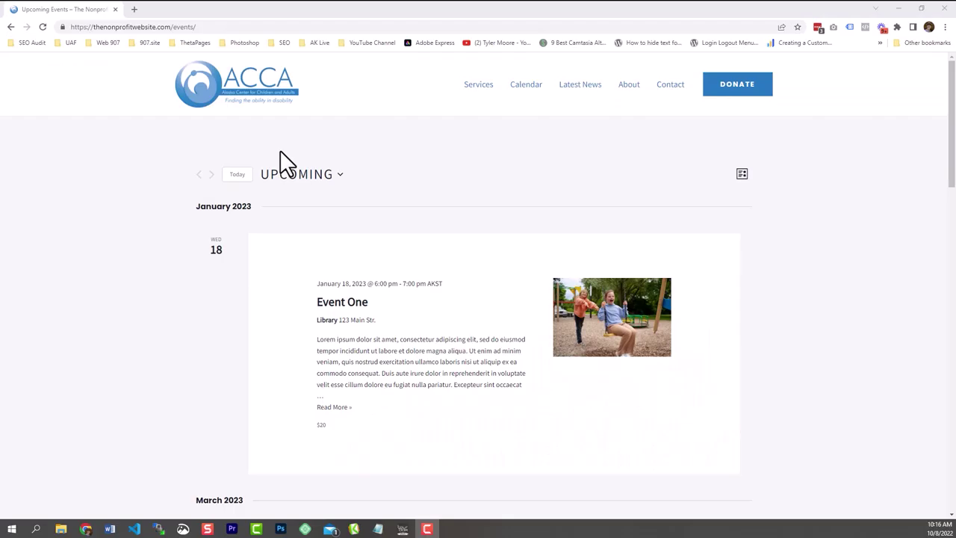
- Scroll the live Upcoming Events list down to Event Three at the Library
{"action": "scroll", "coordinate": [286, 163], "scroll_direction": "down", "scroll_amount": 7}
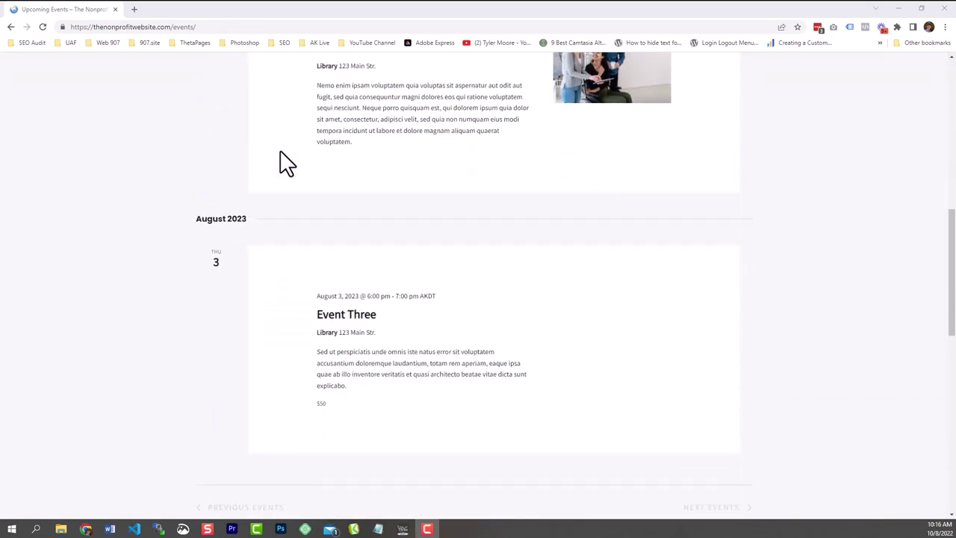
{"action": "scroll", "coordinate": [286, 163], "scroll_direction": "down", "scroll_amount": 3}
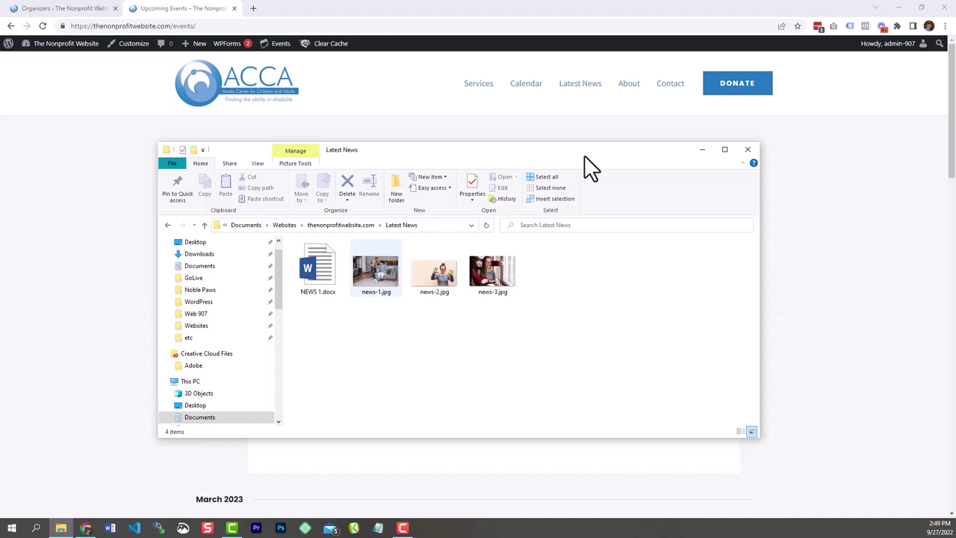
- Open NEWS 1.docx in Word, centre the window, and scroll through the articles
{"action": "left_click", "coordinate": [325, 291]}
{"action": "double_click", "coordinate": [325, 292]}
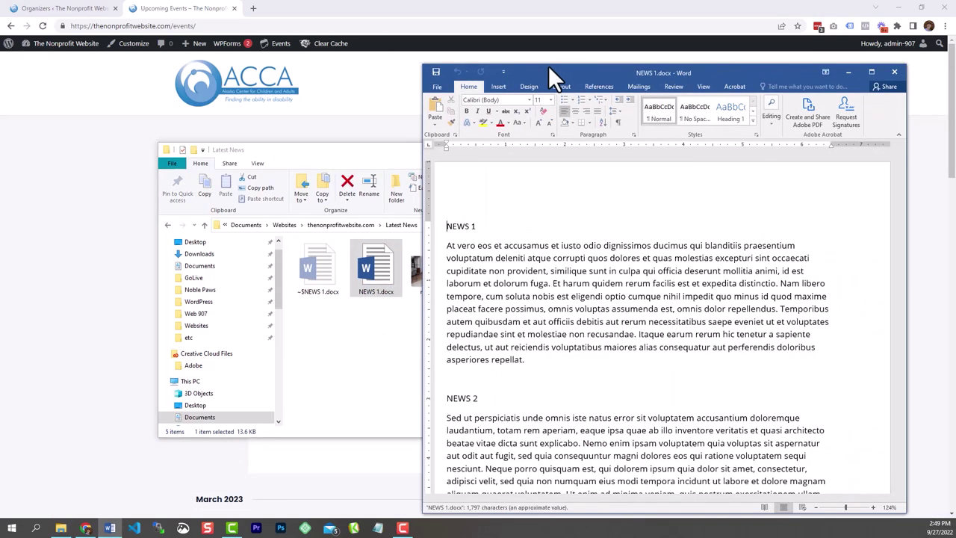
{"action": "left_click_drag", "start_coordinate": [548, 65], "coordinate": [425, 53]}
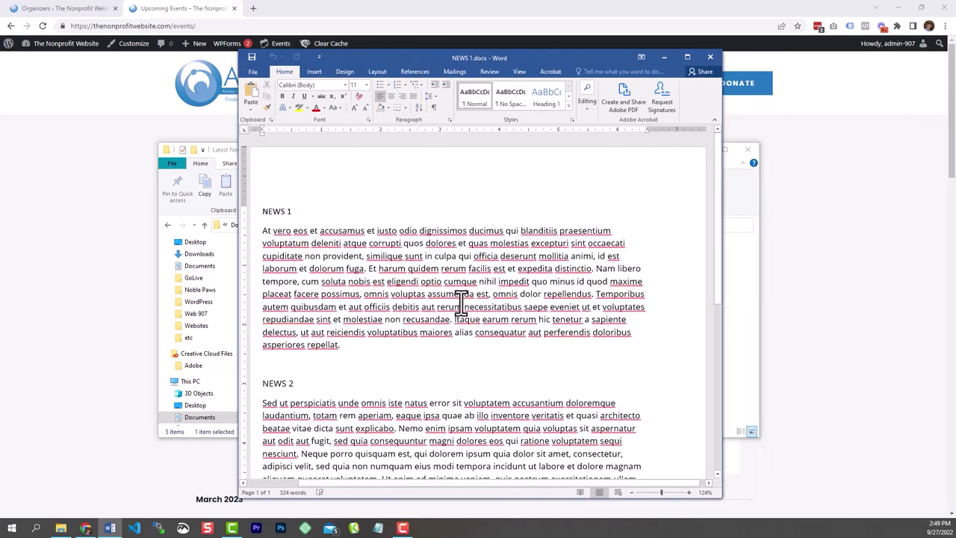
{"action": "scroll", "coordinate": [461, 302], "scroll_direction": "down", "scroll_amount": 8}
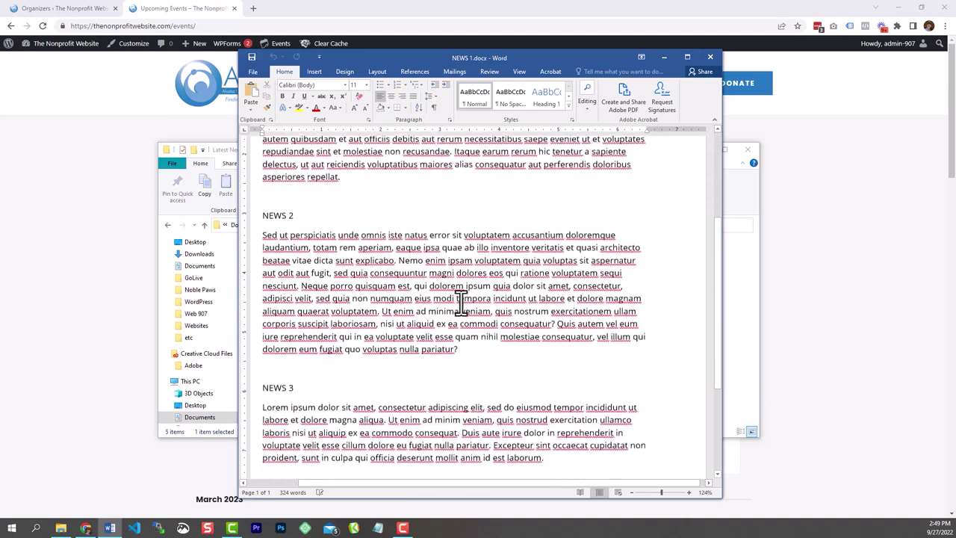
{"action": "scroll", "coordinate": [461, 302], "scroll_direction": "up", "scroll_amount": 3}
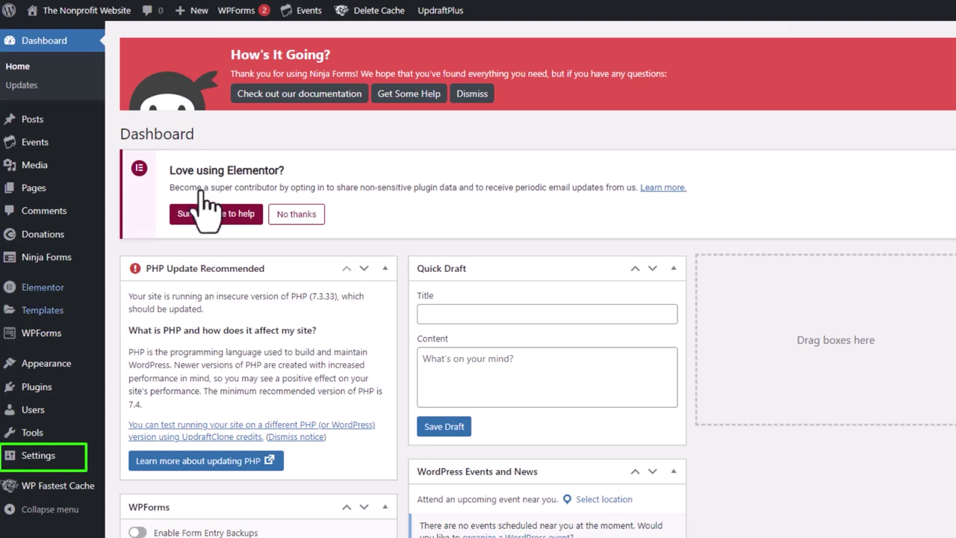
- Choose Latest News as the posts page in Reading Settings and save
{"action": "mouse_move", "coordinate": [50, 452]}
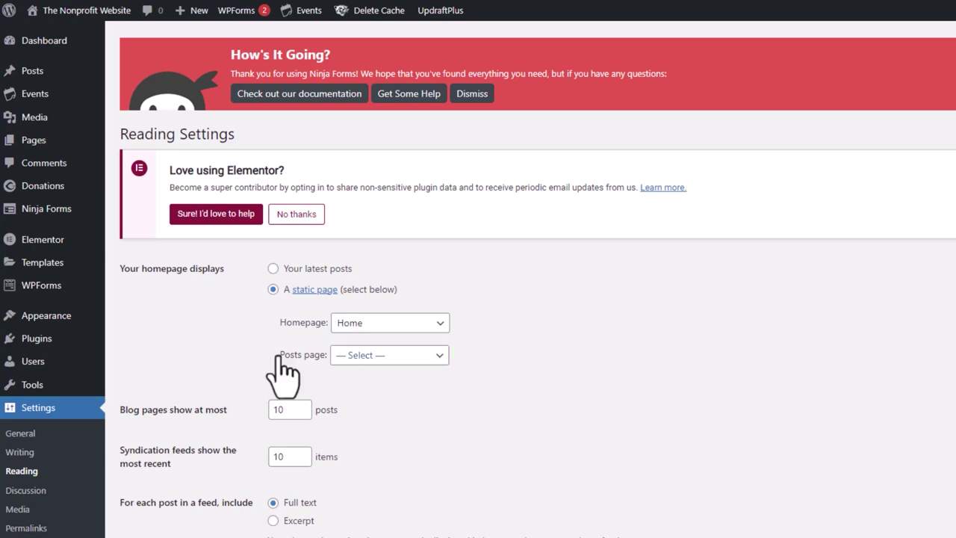
{"action": "left_click", "coordinate": [391, 357]}
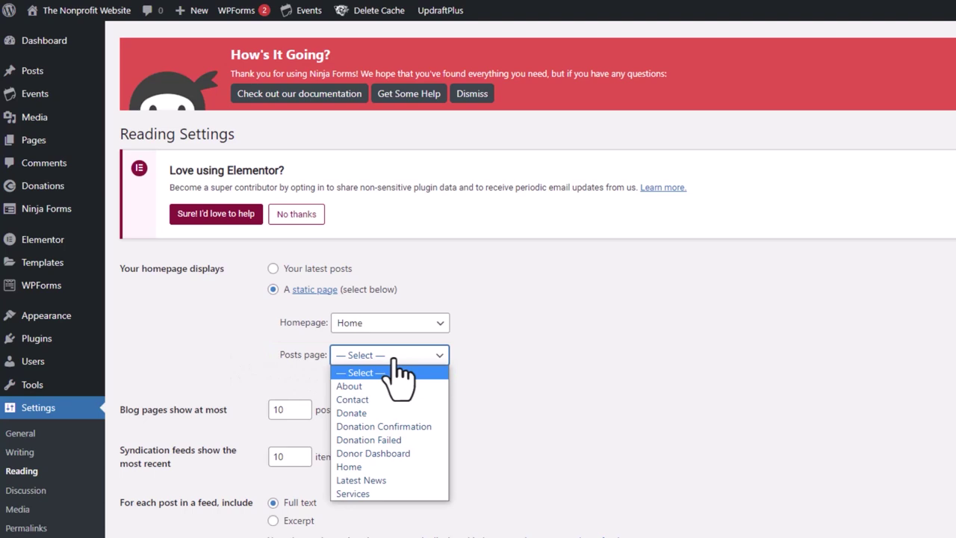
{"action": "left_click", "coordinate": [361, 481]}
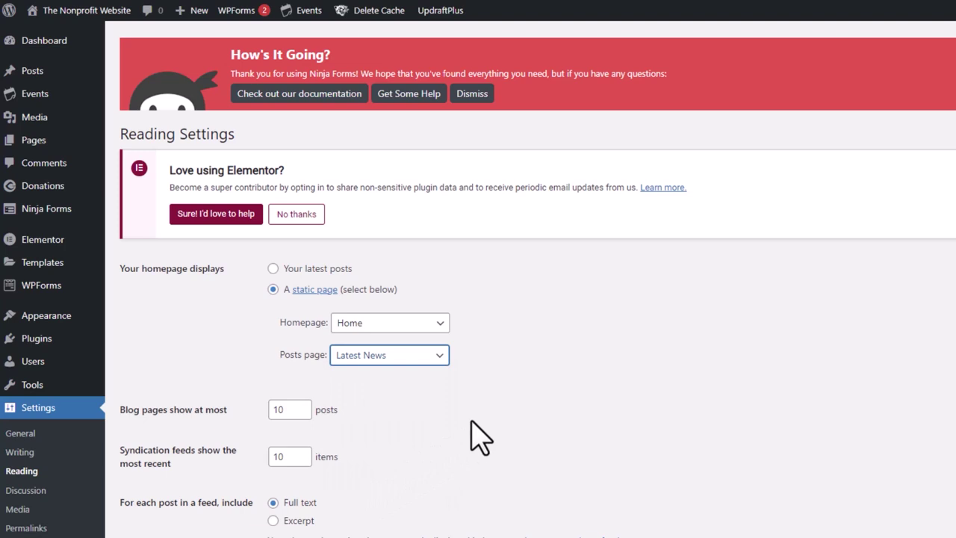
{"action": "scroll", "coordinate": [478, 441], "scroll_direction": "down", "scroll_amount": 2}
{"action": "left_click", "coordinate": [153, 518]}
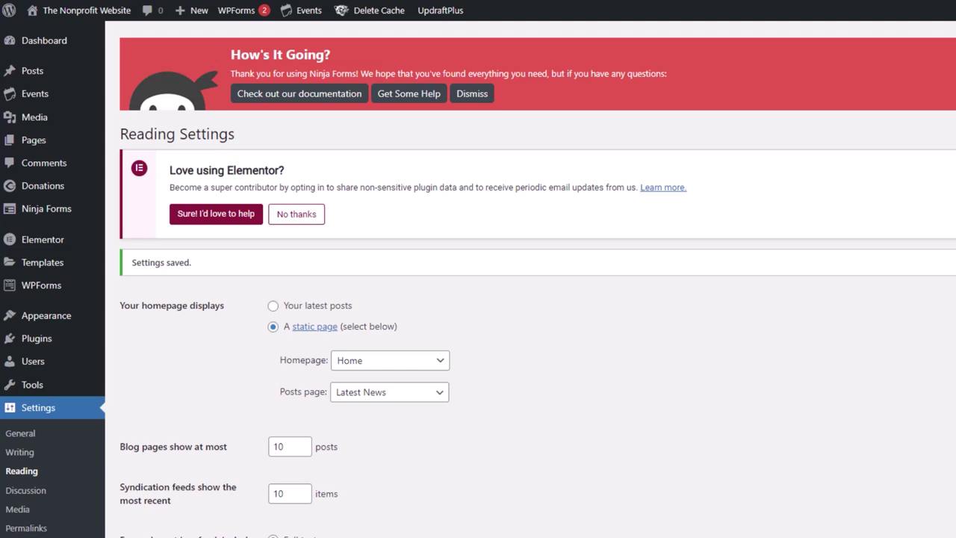
{"action": "left_click", "coordinate": [183, 8]}
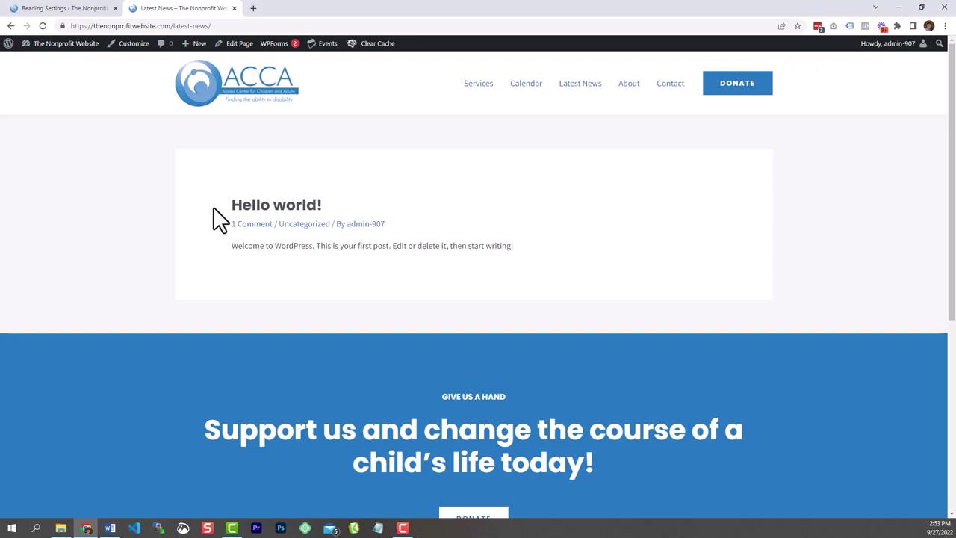
{"action": "left_click", "coordinate": [30, 9]}
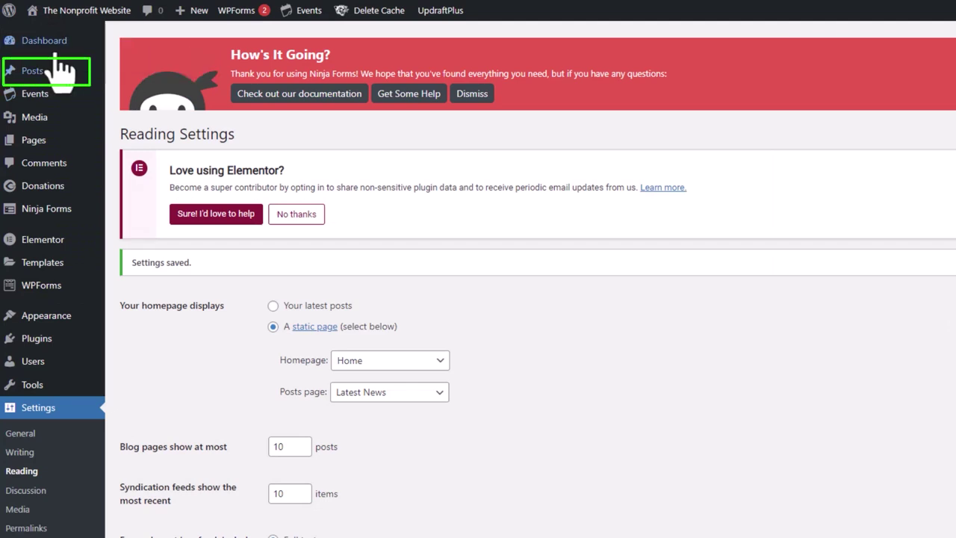
{"action": "mouse_move", "coordinate": [55, 58]}
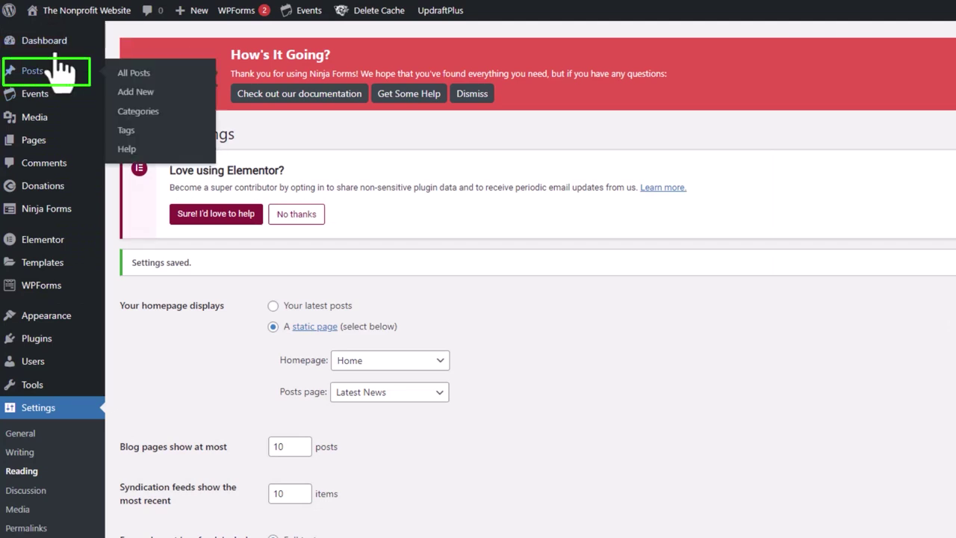
- Move the Hello world! post to the trash
{"action": "left_click", "coordinate": [133, 74]}
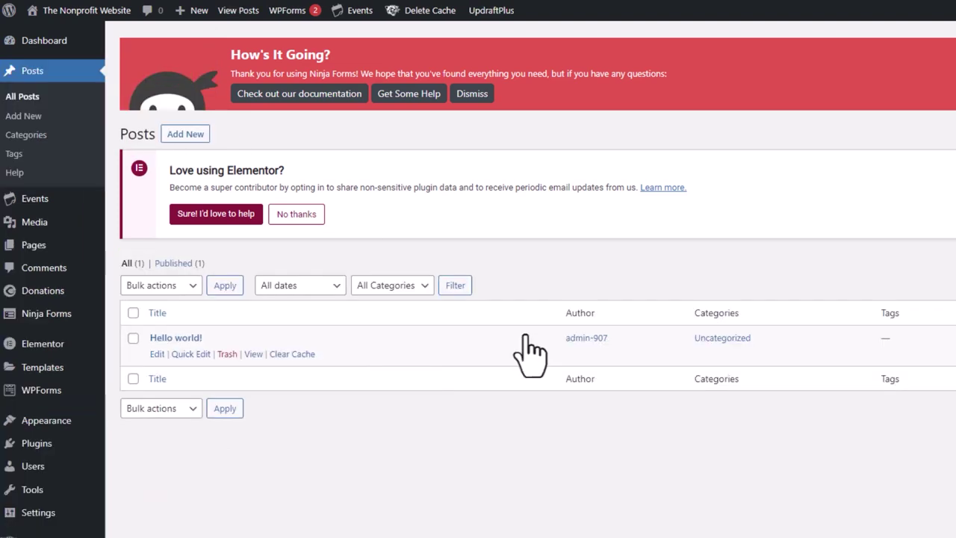
{"action": "left_click", "coordinate": [252, 12]}
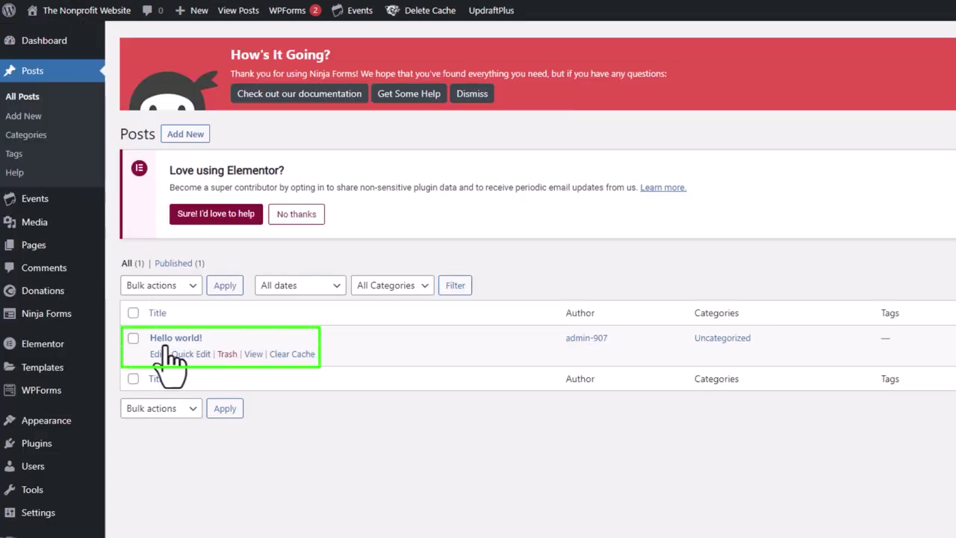
{"action": "left_click", "coordinate": [228, 354]}
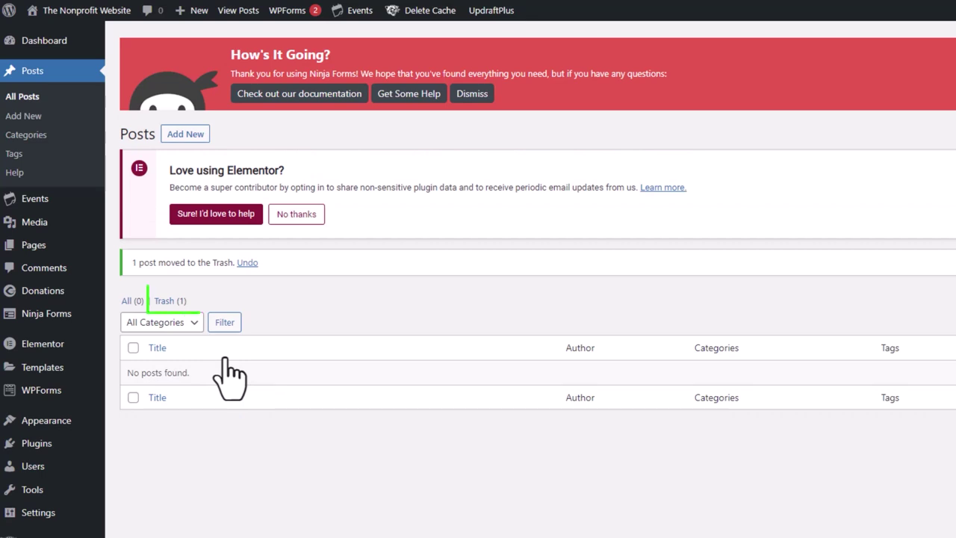
- Empty the trash to delete it permanently, then start a new post
{"action": "left_click", "coordinate": [165, 301]}
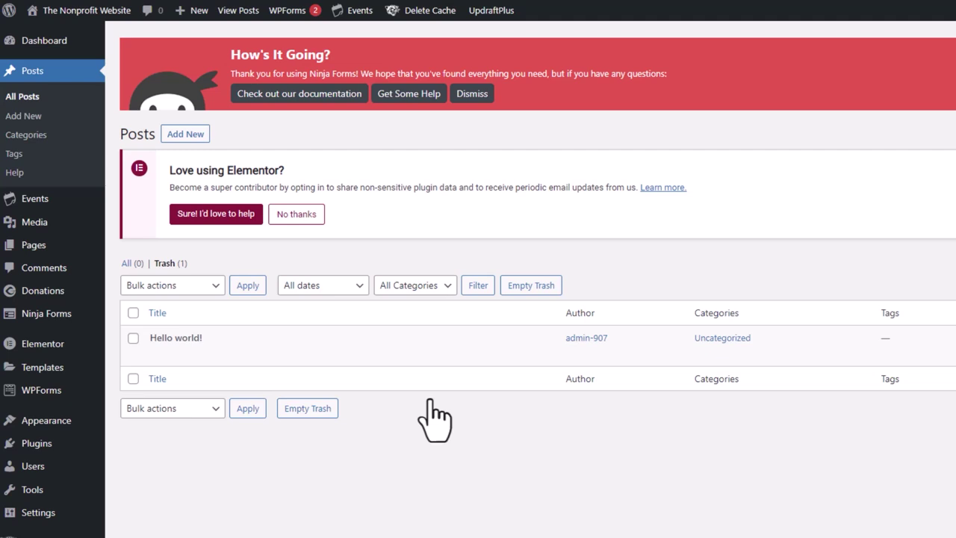
{"action": "mouse_move", "coordinate": [310, 369]}
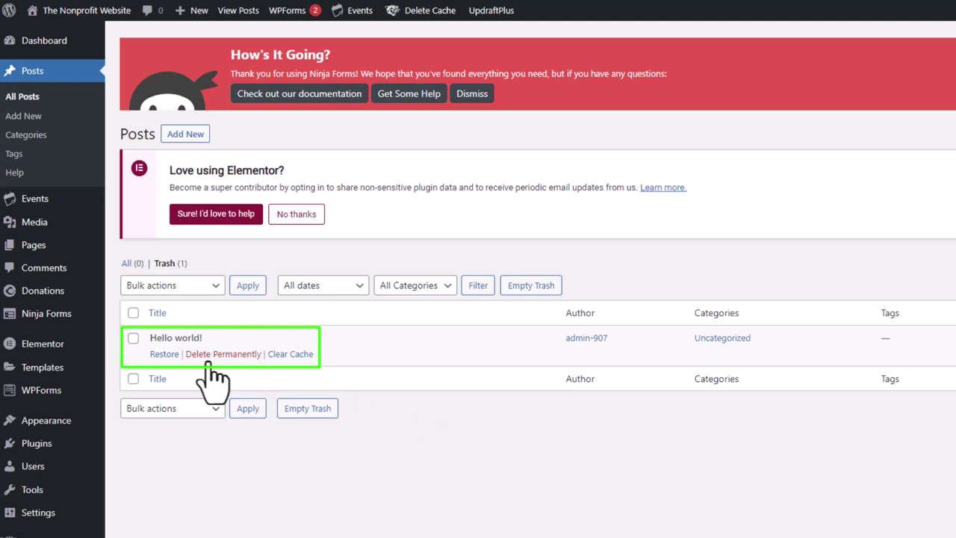
{"action": "left_click", "coordinate": [531, 286]}
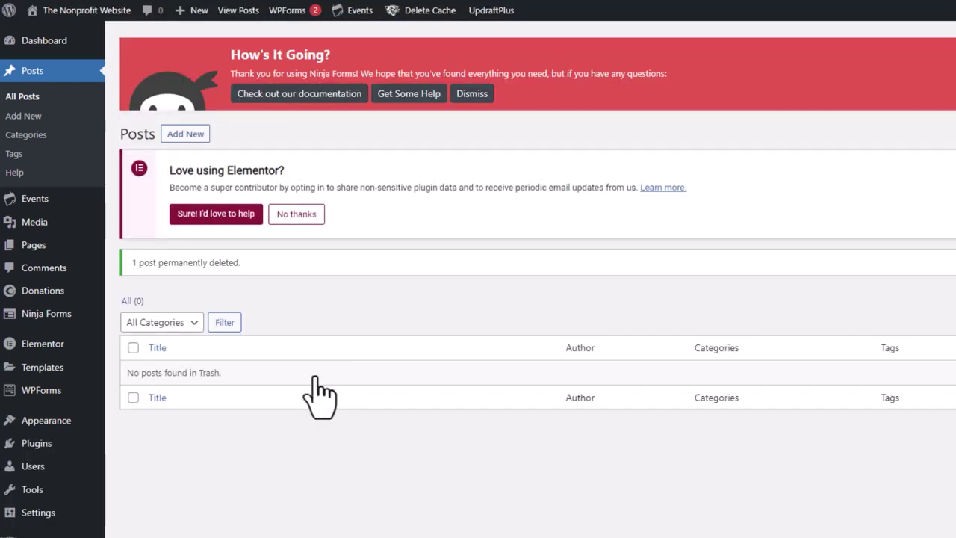
{"action": "left_click", "coordinate": [17, 98]}
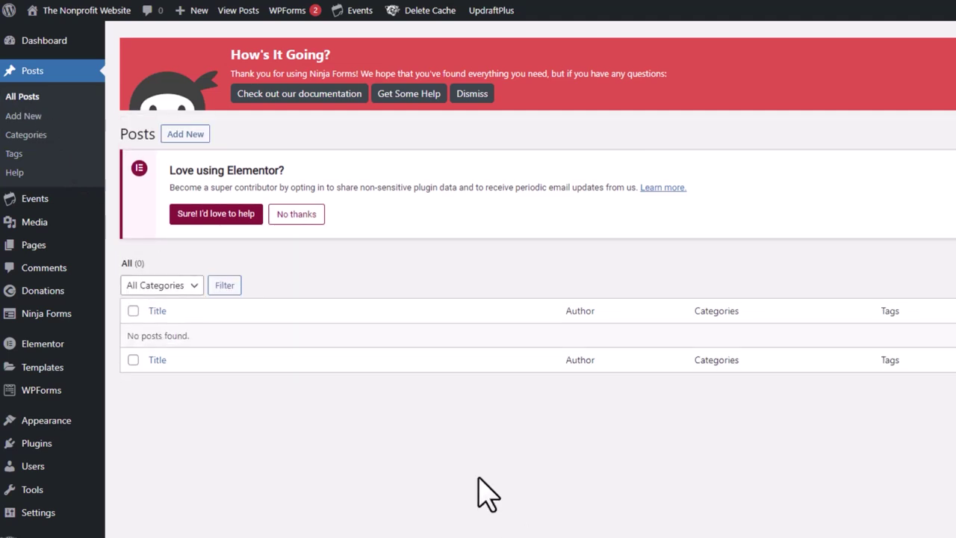
{"action": "left_click", "coordinate": [187, 142]}
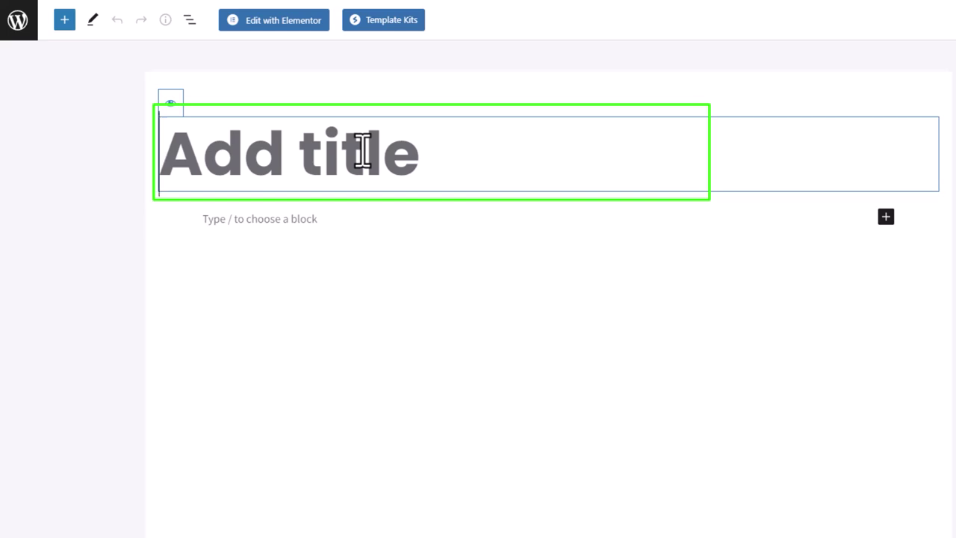
- Title the post 'News One' and paste the lorem ipsum text into a Paragraph block
{"action": "type", "text": "News One"}
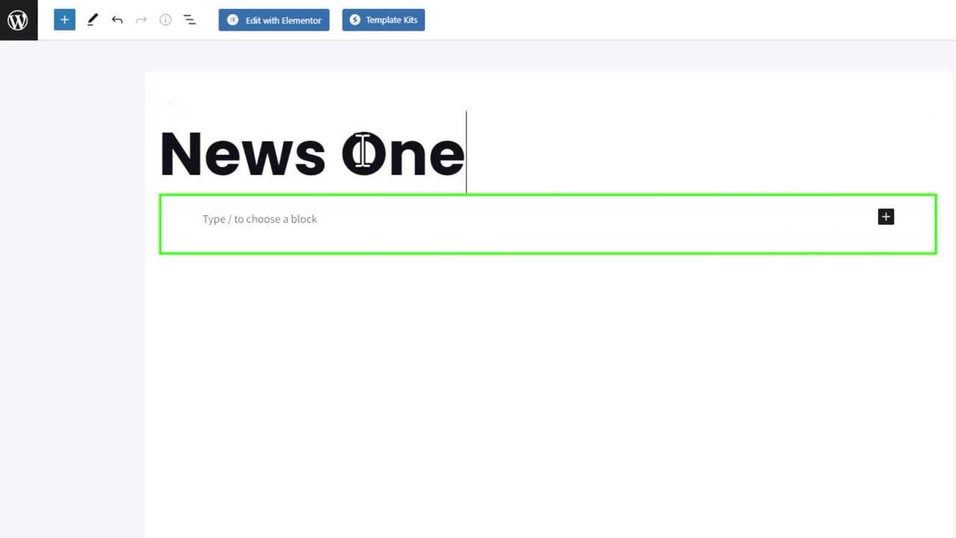
{"action": "left_click", "coordinate": [260, 218]}
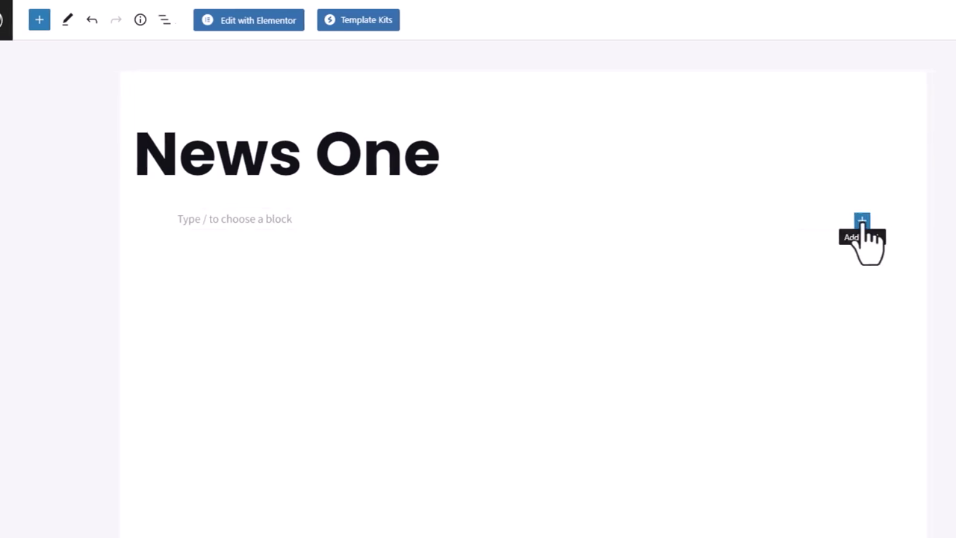
{"action": "left_click", "coordinate": [862, 222]}
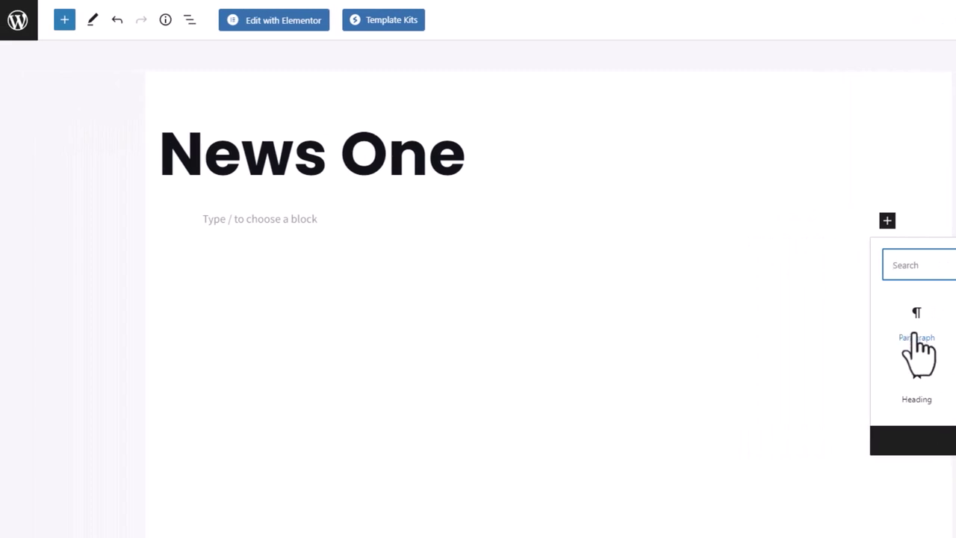
{"action": "left_click", "coordinate": [305, 224]}
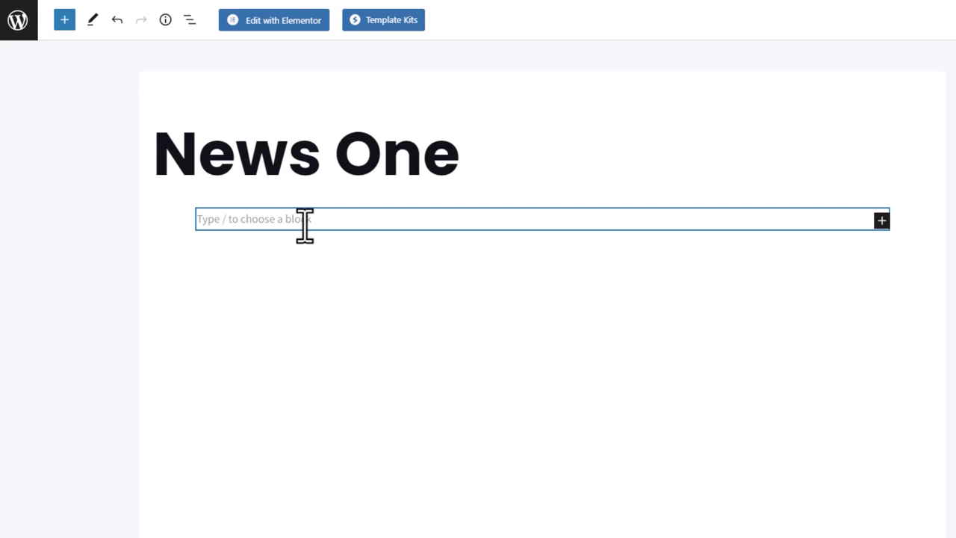
{"action": "type", "text": "At vero eos et accusamus et iusto odio dignissimos ducimus qui blanditiis praesentium voluptatum deleniti atque corrupti quos dolores et quas molestias excepturi sint occaecati cupiditate non provident, similique sunt in culpa qui officia deserunt mollitia animi, id est laborum et dolorum fuga. Et harum quidem rerum facilis est et expedita distinctio. Nam libero tempore, cum soluta nobis est eligendi optio cumque nihil impedit quo minus id quod maxime placeat facere possimus, omnis voluptas assumenda est, omnis dolor repellendus. Temporibus autem quibusdam et aut officiis debitis aut rerum necessitatibus saepe eveniet ut et voluptates repudiandae sint et molestiae non recusandae. Itaque earum rerum hic tenetur a sapiente delectus, ut aut reiciendis voluptatibus maiores alias consequatur aut perferendis doloribus asperiores repellat."}
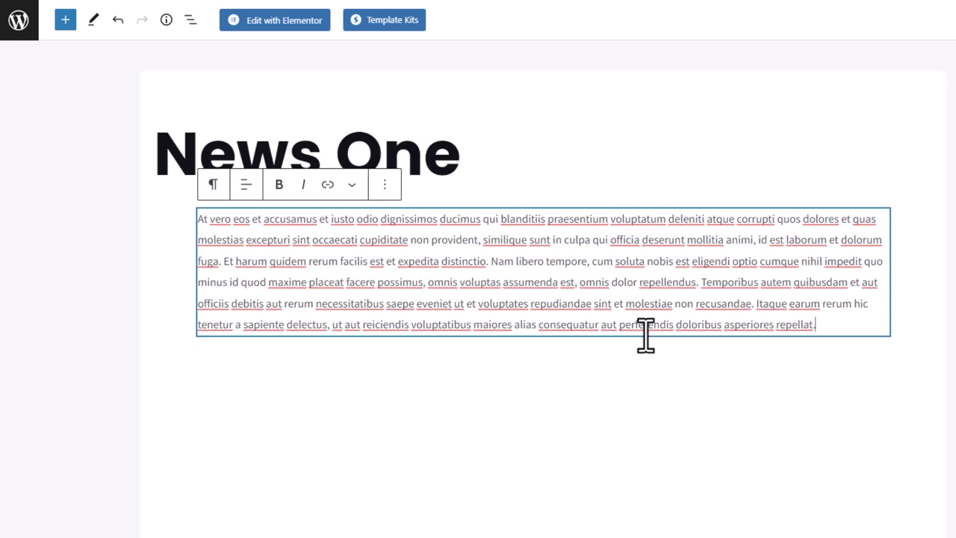
- Split the text after 'distinctio.' so a new paragraph starts with 'Nam libero tempore'
{"action": "left_click", "coordinate": [490, 261]}
{"action": "key", "text": "Delete"}
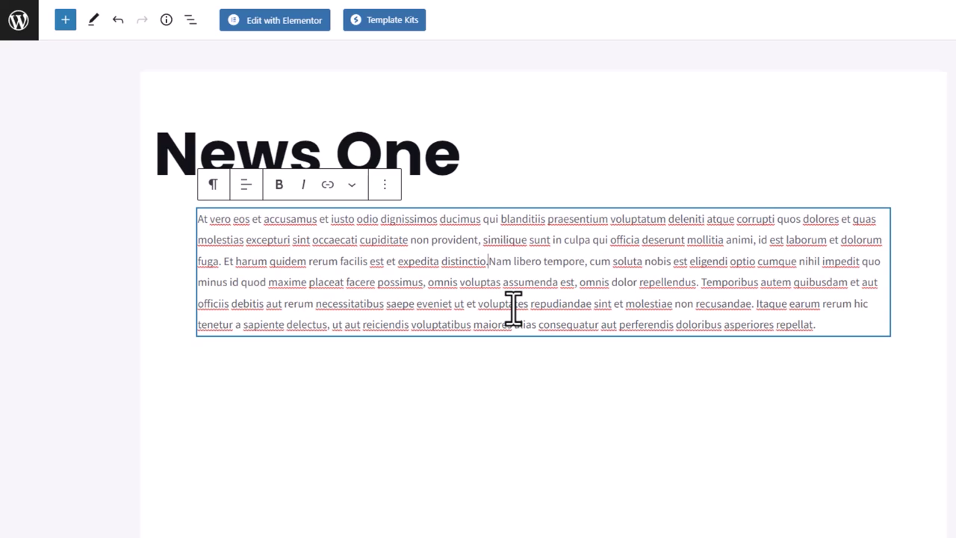
{"action": "key", "text": "Return"}
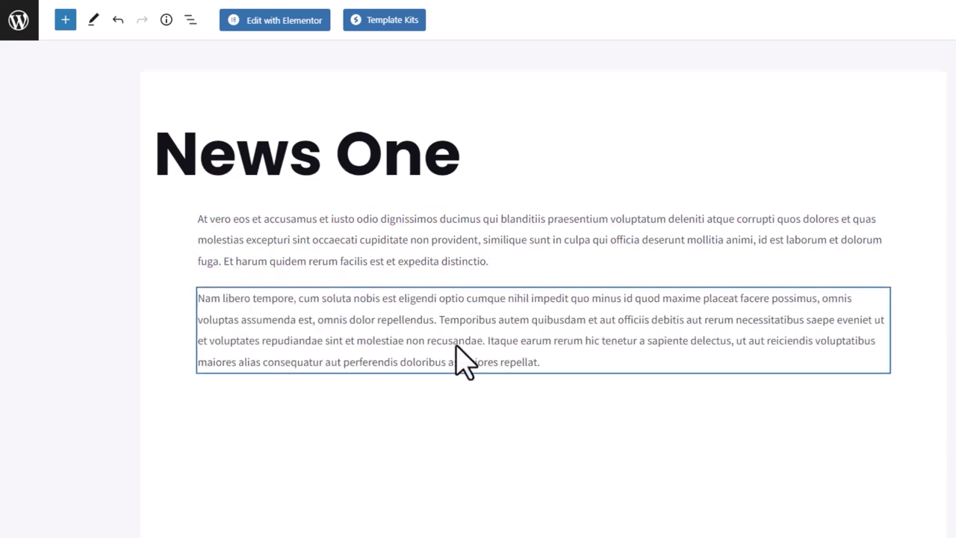
{"action": "left_click", "coordinate": [472, 320]}
{"action": "left_click", "coordinate": [476, 251]}
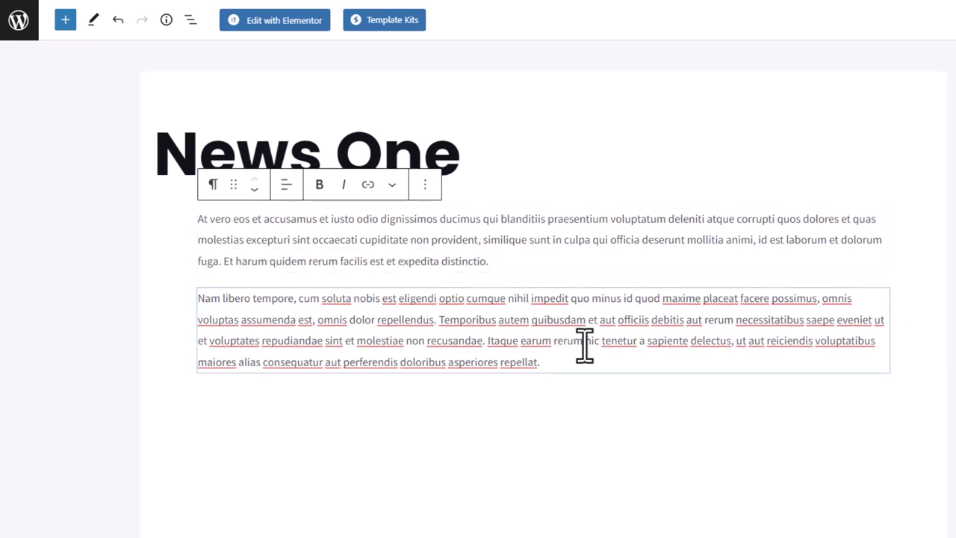
{"action": "scroll", "coordinate": [859, 187], "scroll_direction": "down", "scroll_amount": 1}
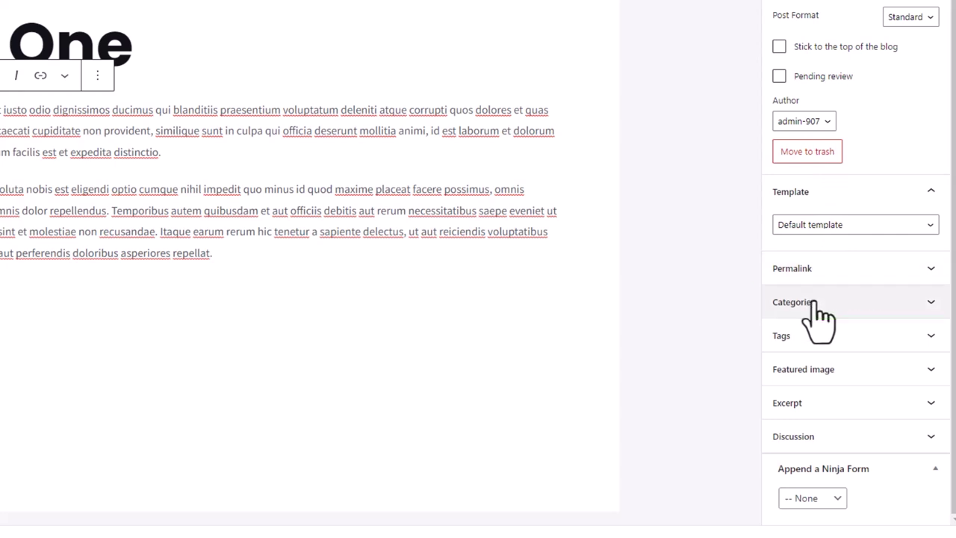
- Create a new Volunteer category and tick it for the News One post
{"action": "left_click", "coordinate": [912, 302]}
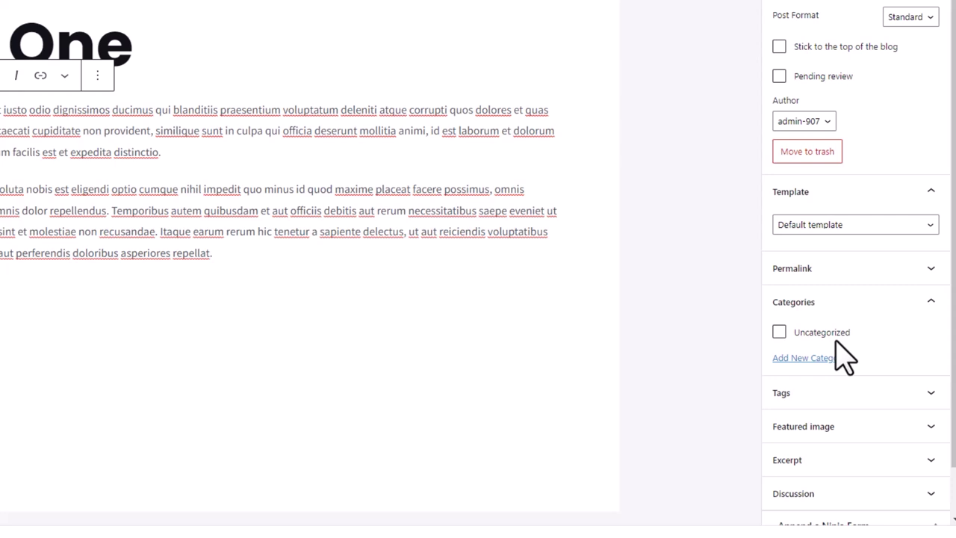
{"action": "left_click", "coordinate": [810, 359]}
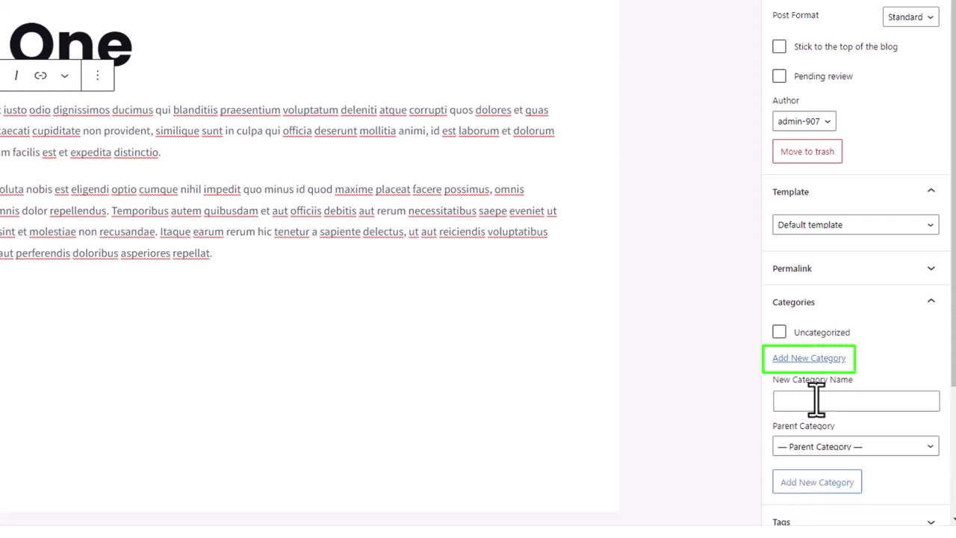
{"action": "left_click", "coordinate": [816, 402]}
{"action": "type", "text": "Voluntee"}
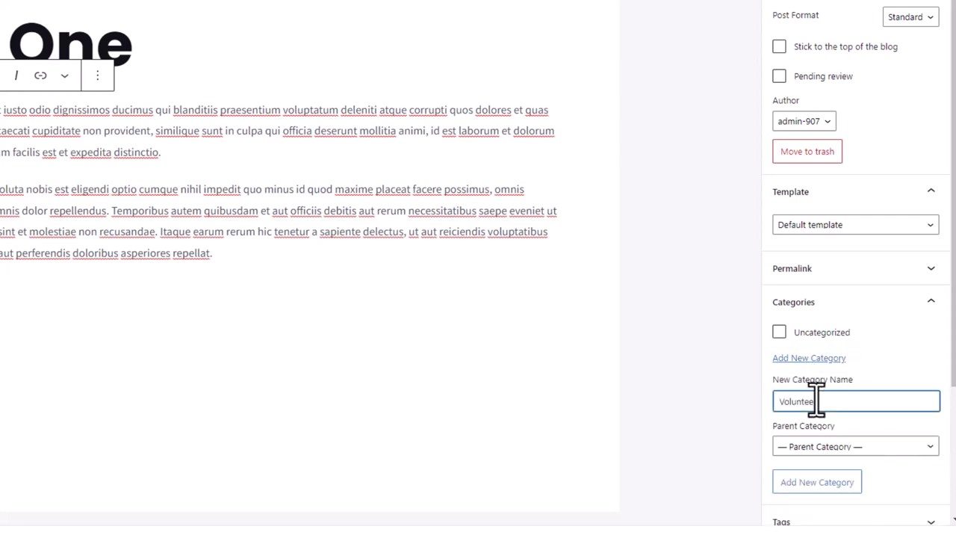
{"action": "type", "text": "r"}
{"action": "left_click", "coordinate": [825, 483]}
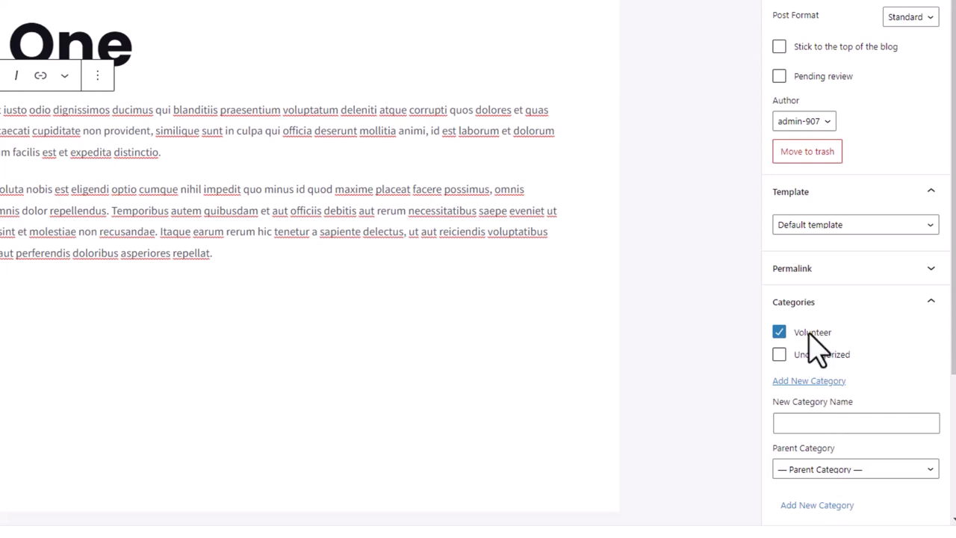
- Bring up the Set featured image picker for the post
{"action": "scroll", "coordinate": [822, 432], "scroll_direction": "down", "scroll_amount": 3}
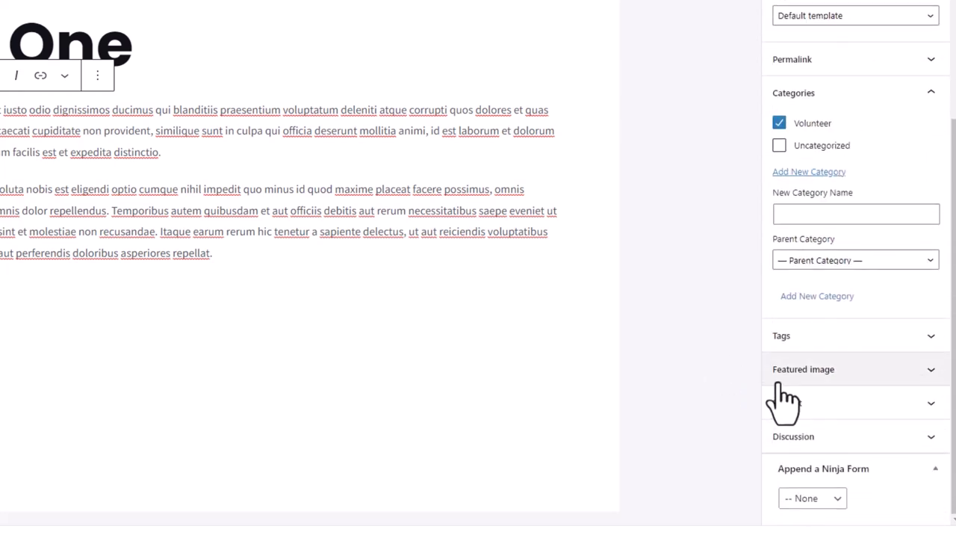
{"action": "left_click", "coordinate": [928, 371]}
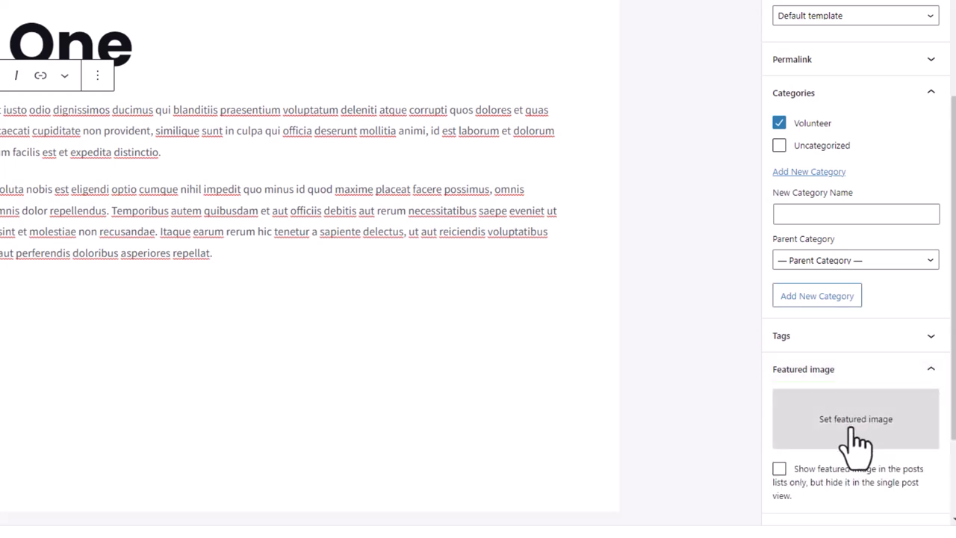
{"action": "left_click", "coordinate": [857, 437]}
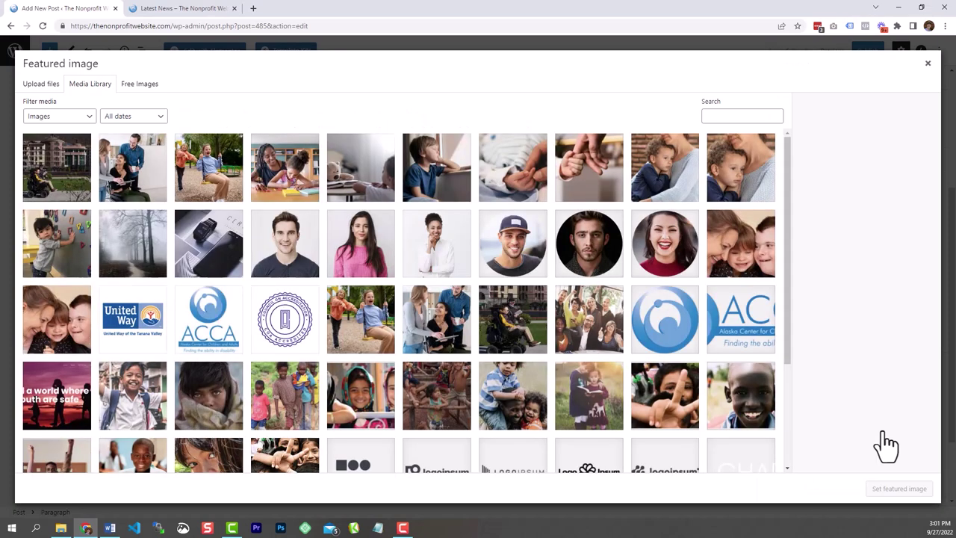
- Upload news-1, news-2 and news-3-web.jpg and set news-1-web.jpg as the featured image
{"action": "left_click", "coordinate": [58, 87]}
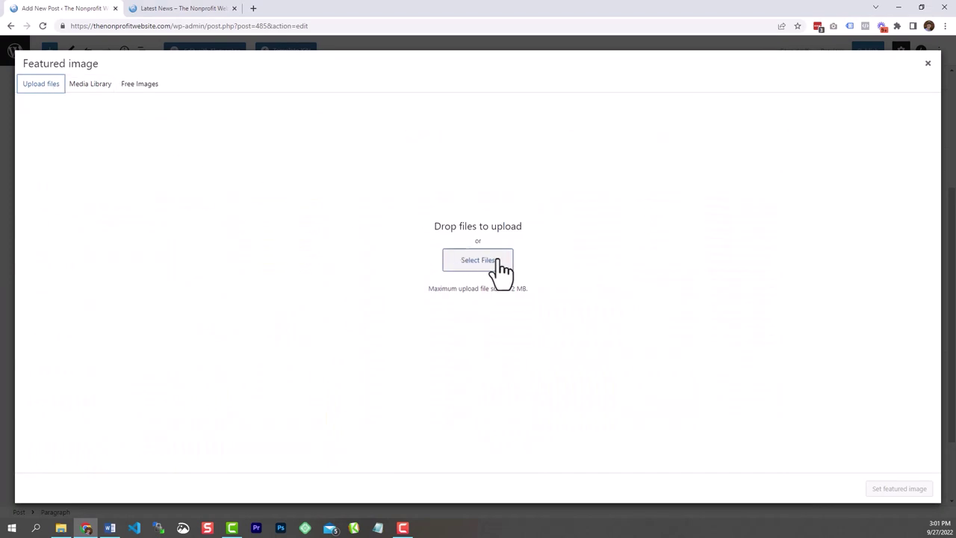
{"action": "left_click", "coordinate": [493, 260]}
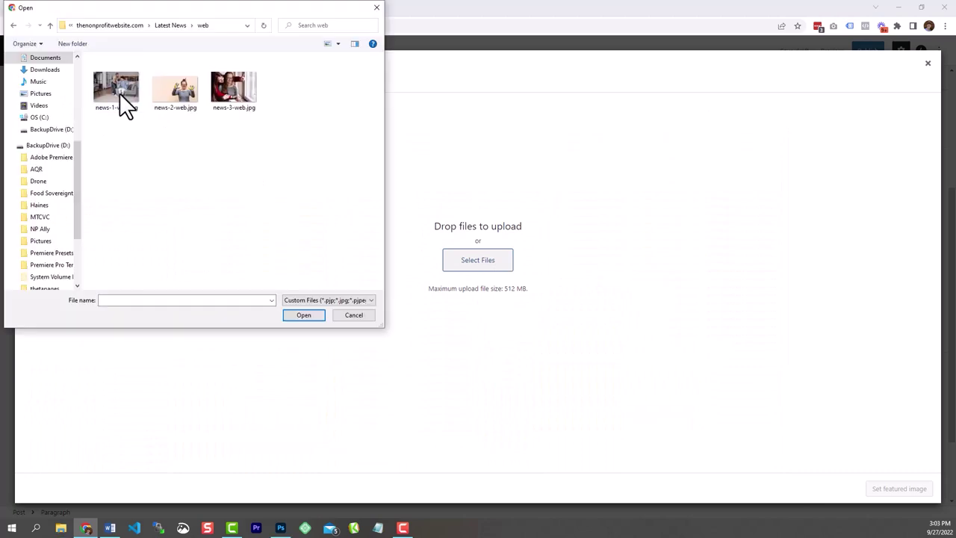
{"action": "left_click_drag", "start_coordinate": [283, 150], "coordinate": [121, 85]}
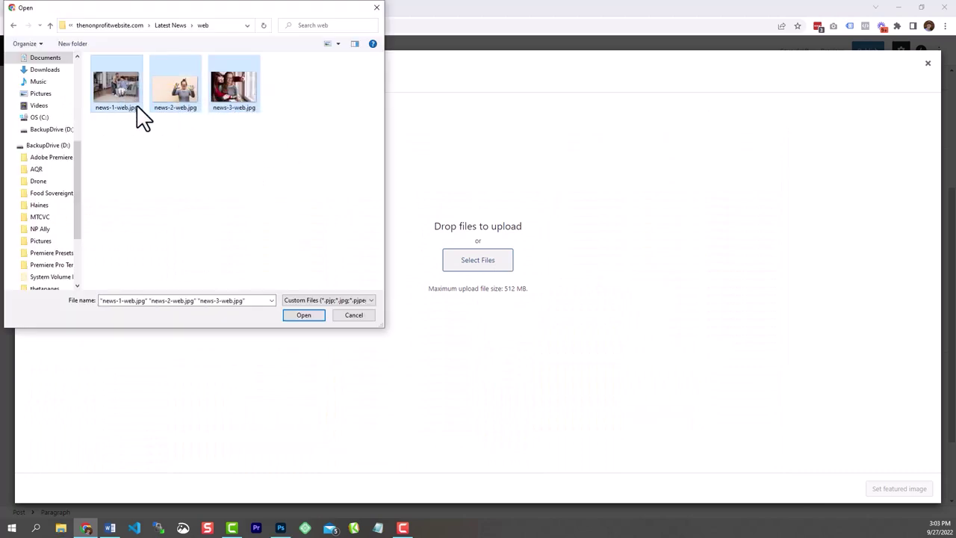
{"action": "left_click", "coordinate": [296, 316]}
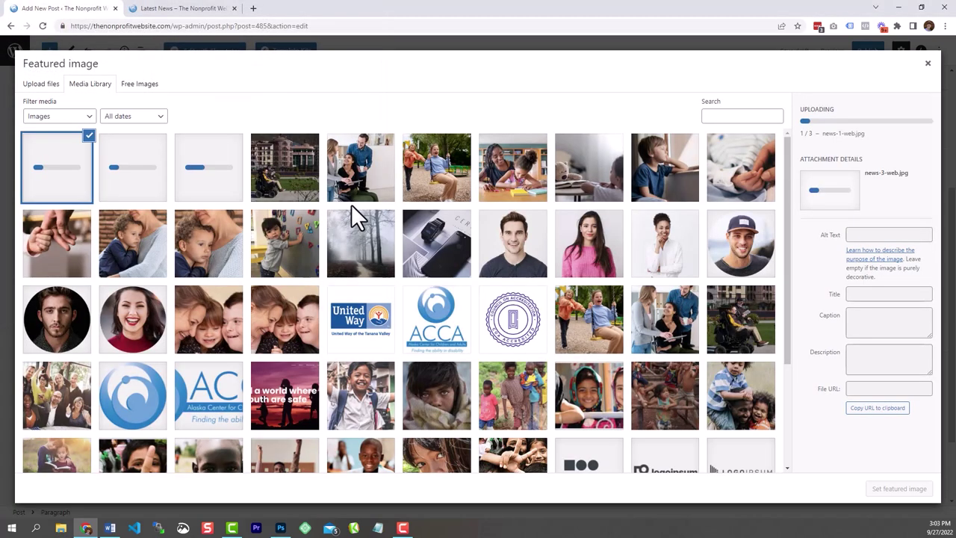
{"action": "left_click", "coordinate": [213, 170]}
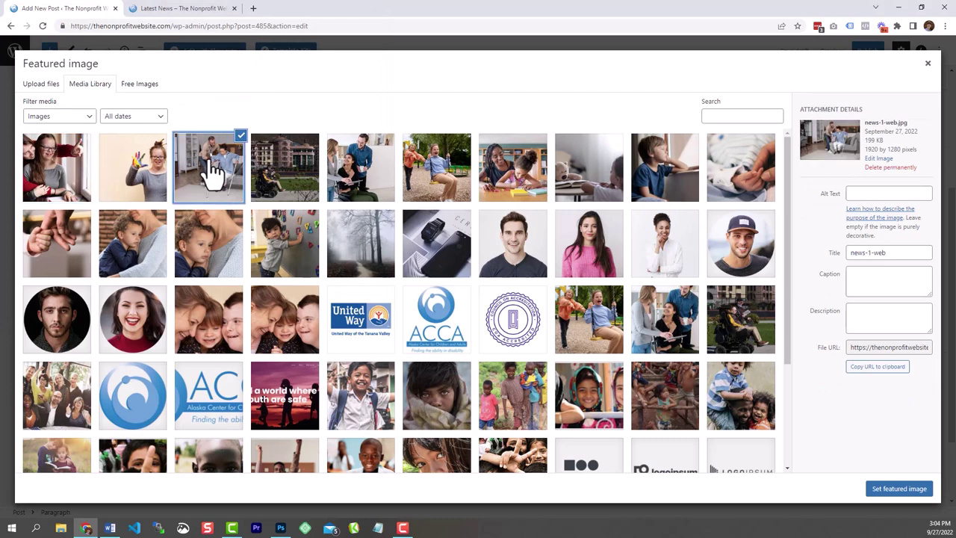
{"action": "left_click", "coordinate": [893, 490]}
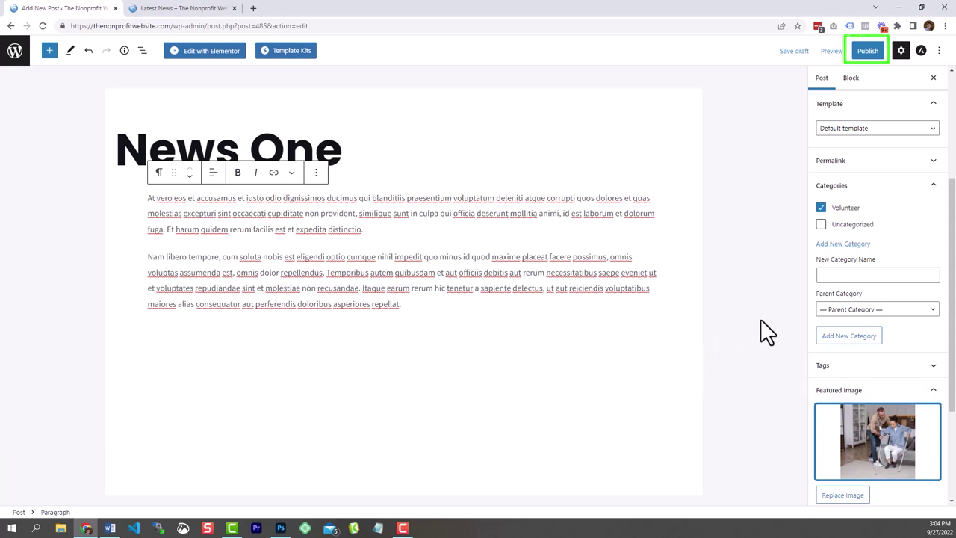
- Publish the News One post and close the post-published panel
{"action": "left_click", "coordinate": [859, 53]}
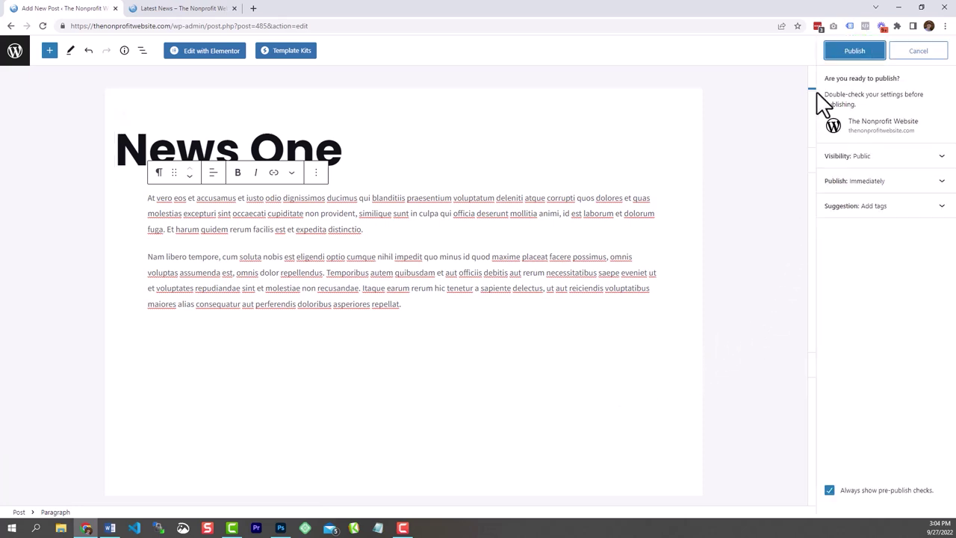
{"action": "left_click", "coordinate": [854, 52]}
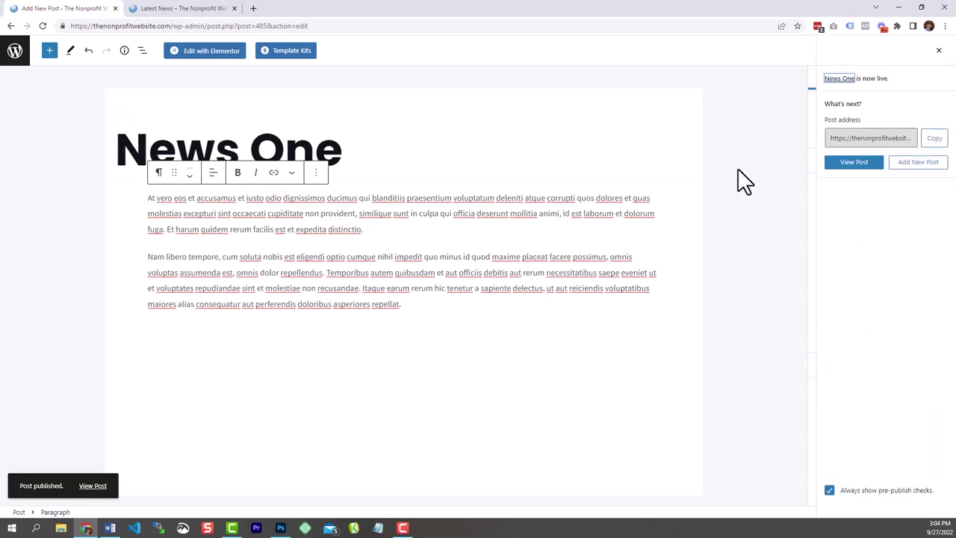
{"action": "left_click", "coordinate": [88, 490]}
{"action": "left_click", "coordinate": [939, 50]}
{"action": "left_click", "coordinate": [831, 51]}
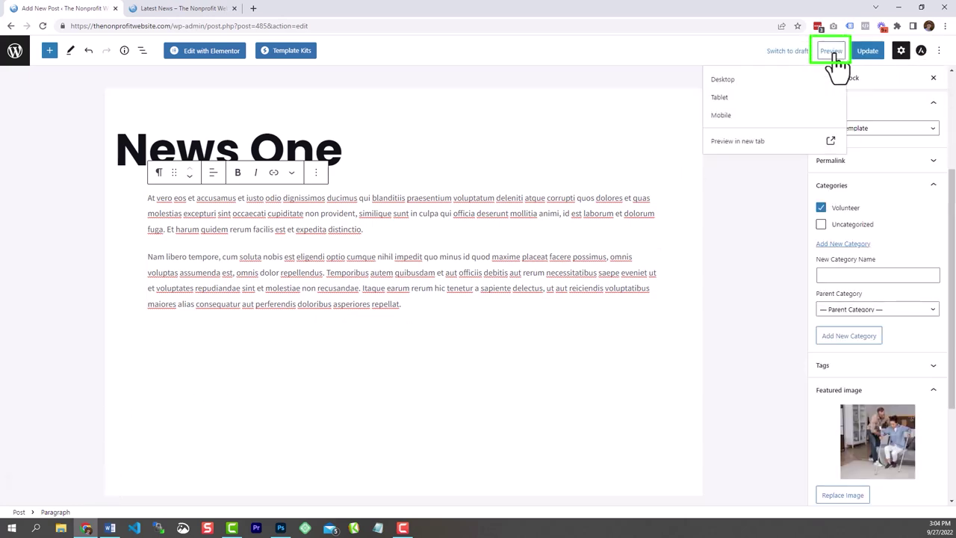
- Preview News One, then check it on Latest News with its photo, Volunteer category and excerpt
{"action": "left_click", "coordinate": [734, 143]}
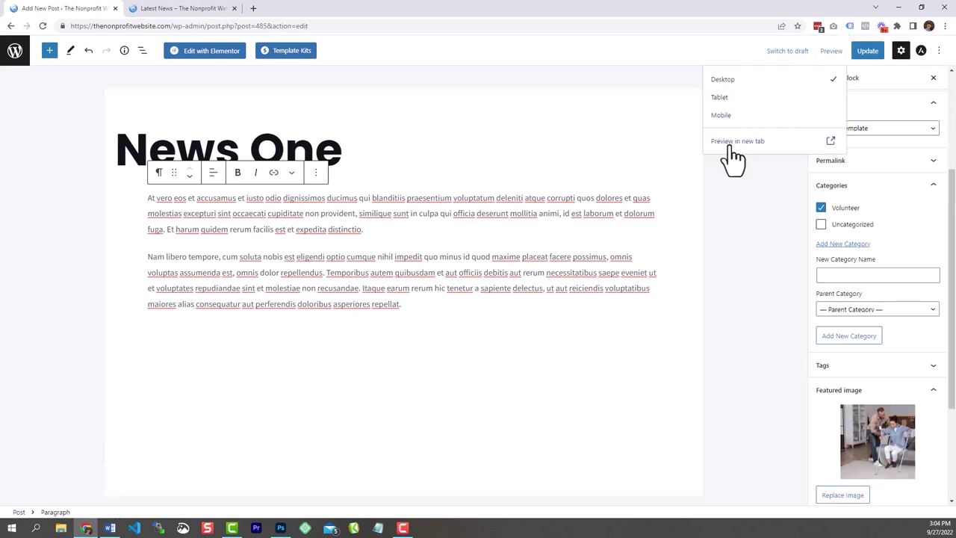
{"action": "scroll", "coordinate": [621, 282], "scroll_direction": "down", "scroll_amount": 5}
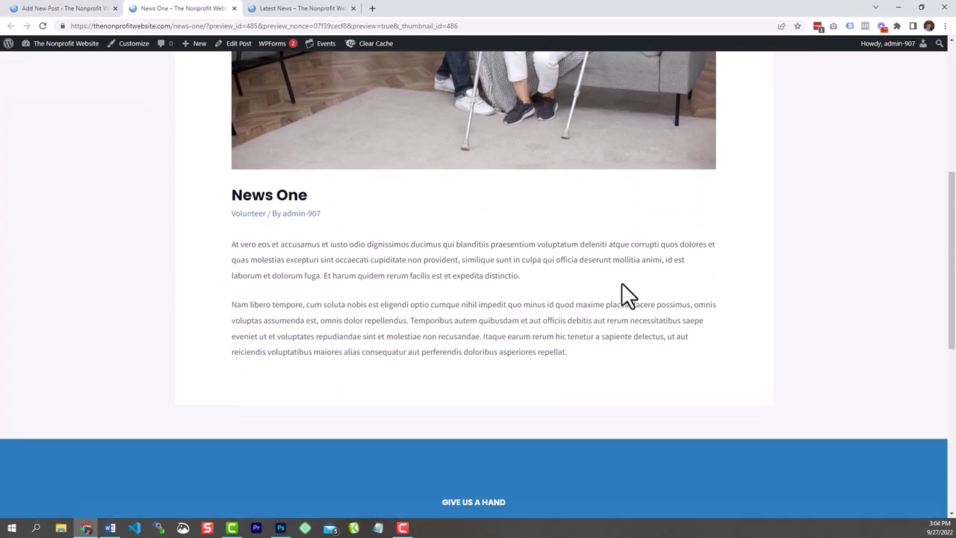
{"action": "scroll", "coordinate": [622, 283], "scroll_direction": "up", "scroll_amount": 5}
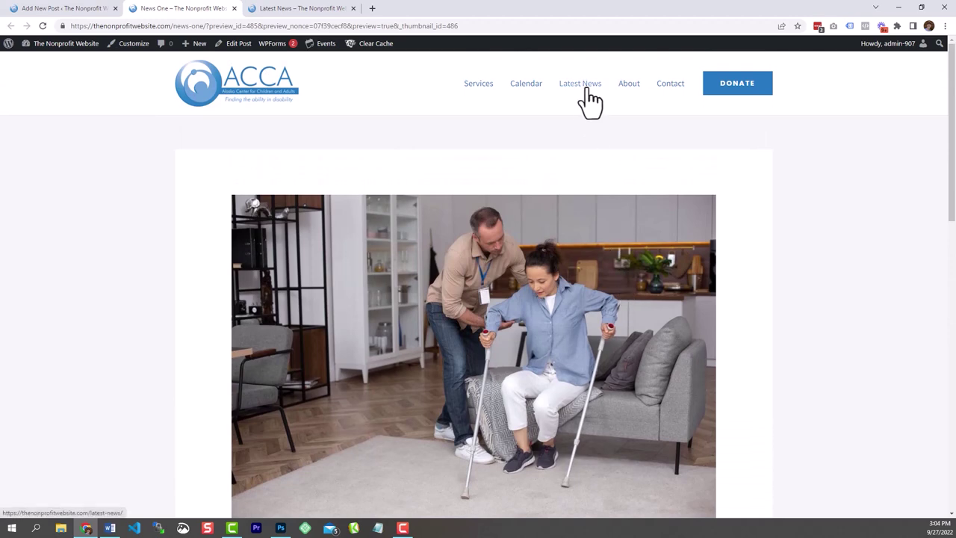
{"action": "left_click", "coordinate": [587, 88]}
{"action": "scroll", "coordinate": [147, 226], "scroll_direction": "down", "scroll_amount": 3}
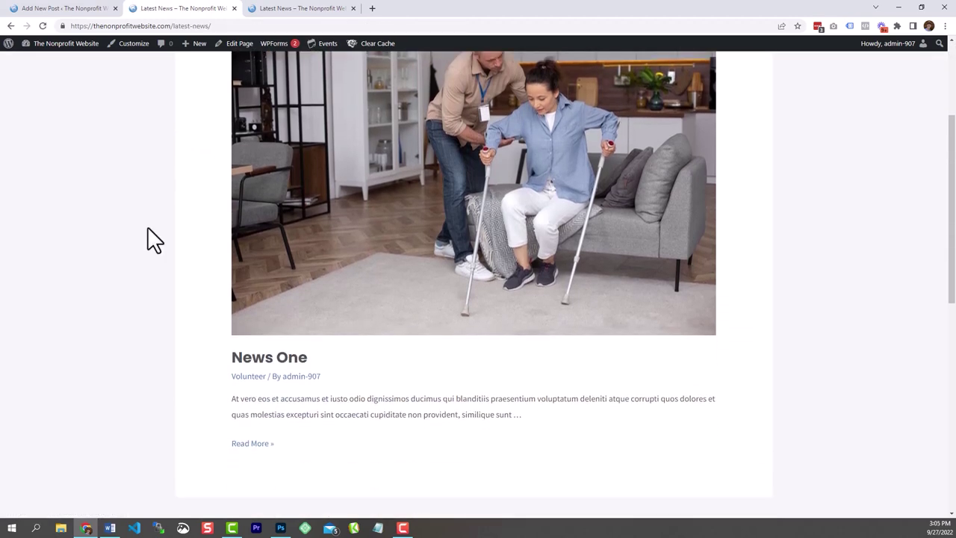
{"action": "scroll", "coordinate": [147, 228], "scroll_direction": "down", "scroll_amount": 1}
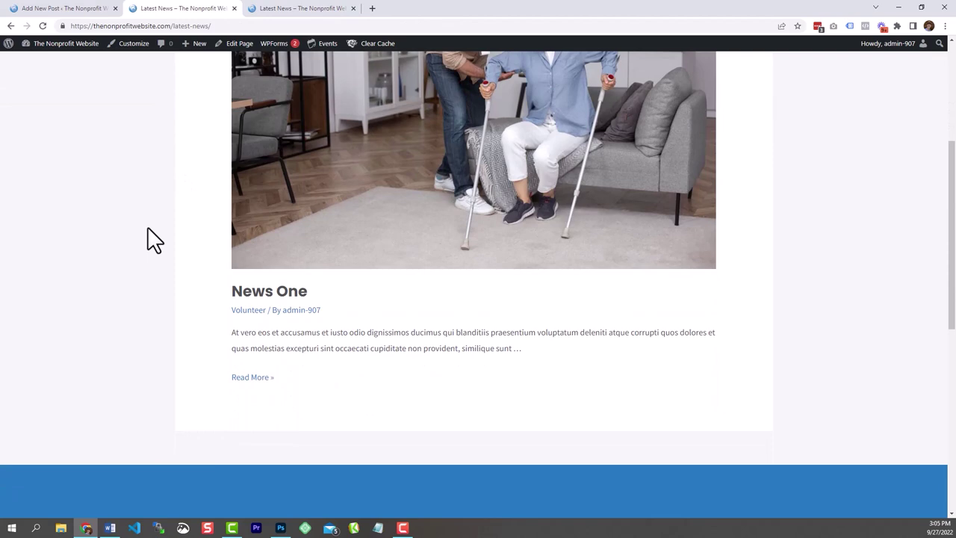
{"action": "scroll", "coordinate": [147, 228], "scroll_direction": "up", "scroll_amount": 4}
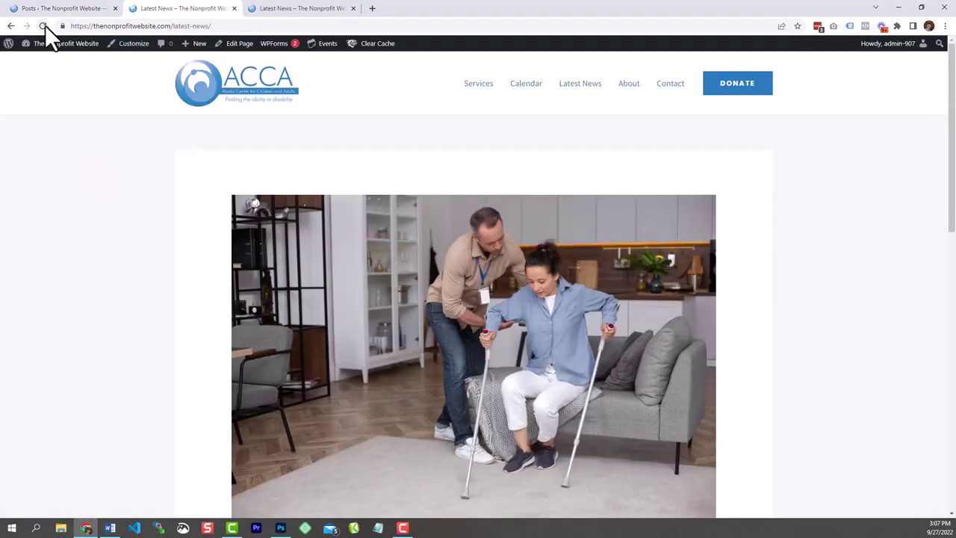
- Reload Latest News and check that News Three and News Two now appear above News One
{"action": "left_click", "coordinate": [42, 25]}
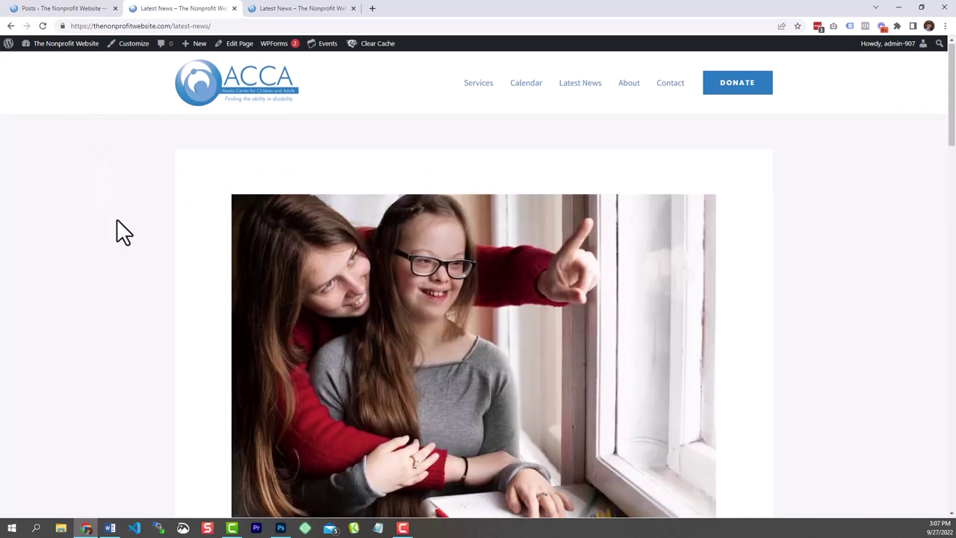
{"action": "scroll", "coordinate": [123, 232], "scroll_direction": "down", "scroll_amount": 6}
{"action": "scroll", "coordinate": [123, 232], "scroll_direction": "down", "scroll_amount": 10}
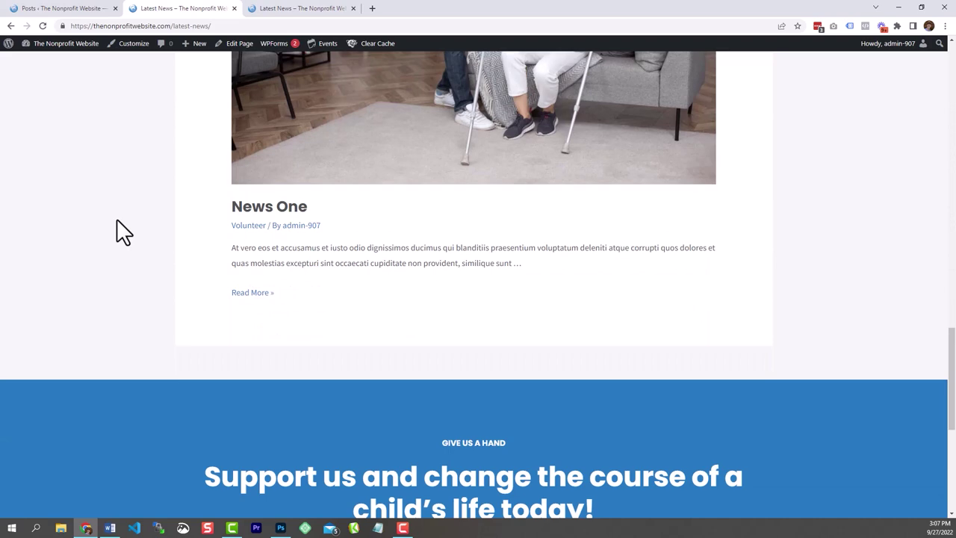
{"action": "scroll", "coordinate": [120, 232], "scroll_direction": "up", "scroll_amount": 12}
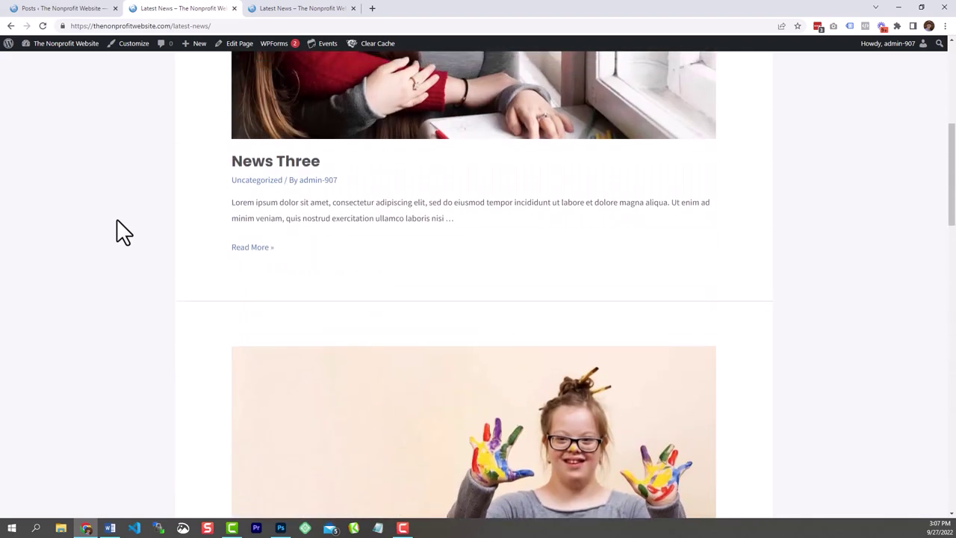
{"action": "scroll", "coordinate": [119, 231], "scroll_direction": "up", "scroll_amount": 5}
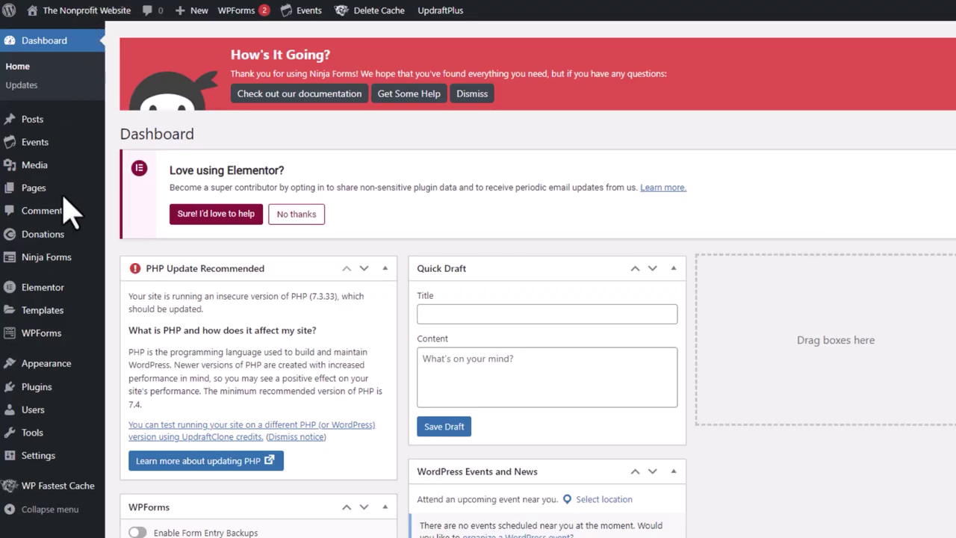
- Open Appearance > Customize and go to Blog > Blog / Archive settings
{"action": "mouse_move", "coordinate": [44, 363]}
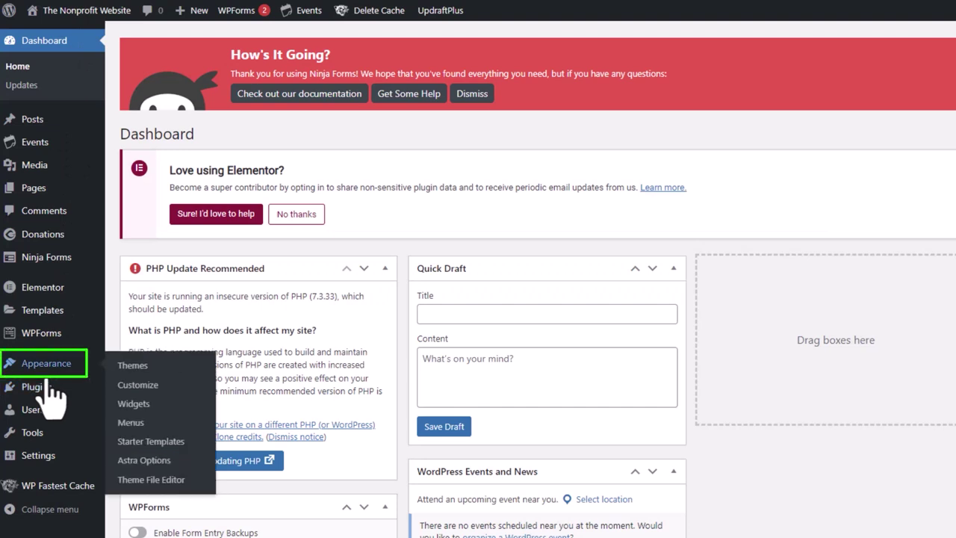
{"action": "left_click", "coordinate": [138, 382]}
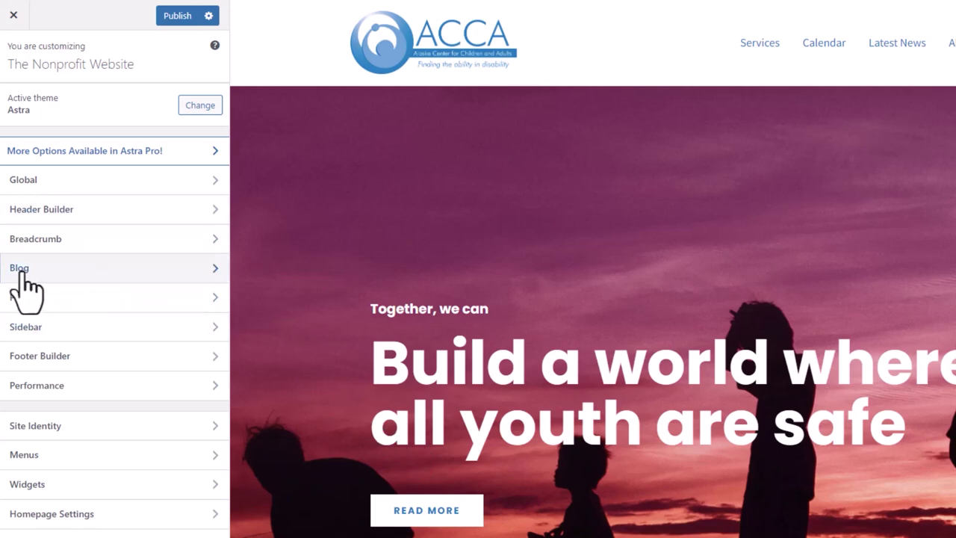
{"action": "left_click", "coordinate": [210, 274]}
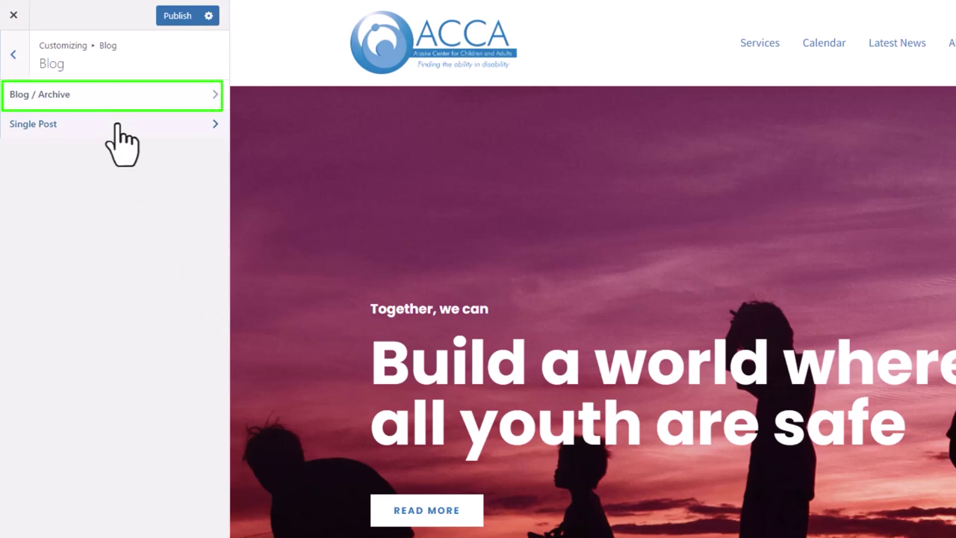
{"action": "left_click", "coordinate": [213, 105]}
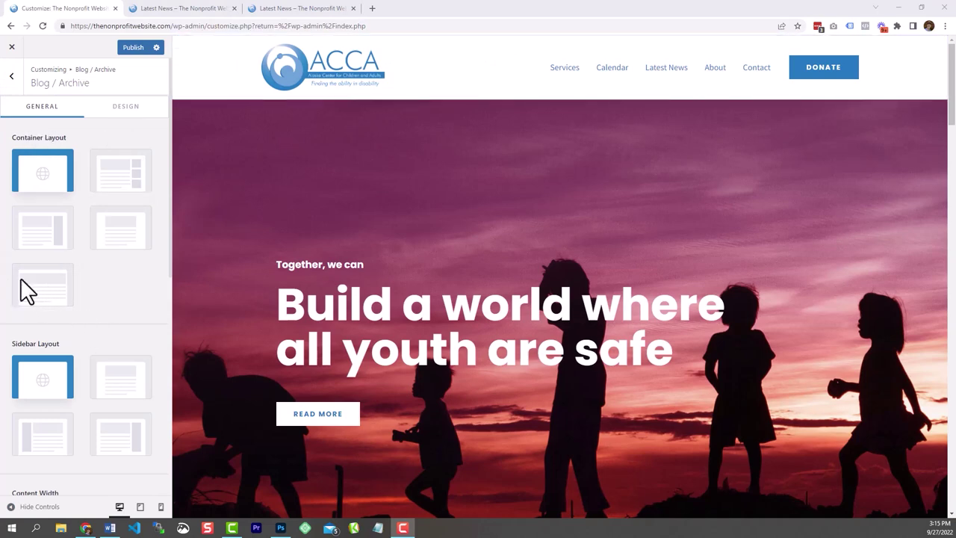
- Preview Latest News and set the blog archive to Right Sidebar with a Content Boxed container
{"action": "left_click", "coordinate": [670, 77]}
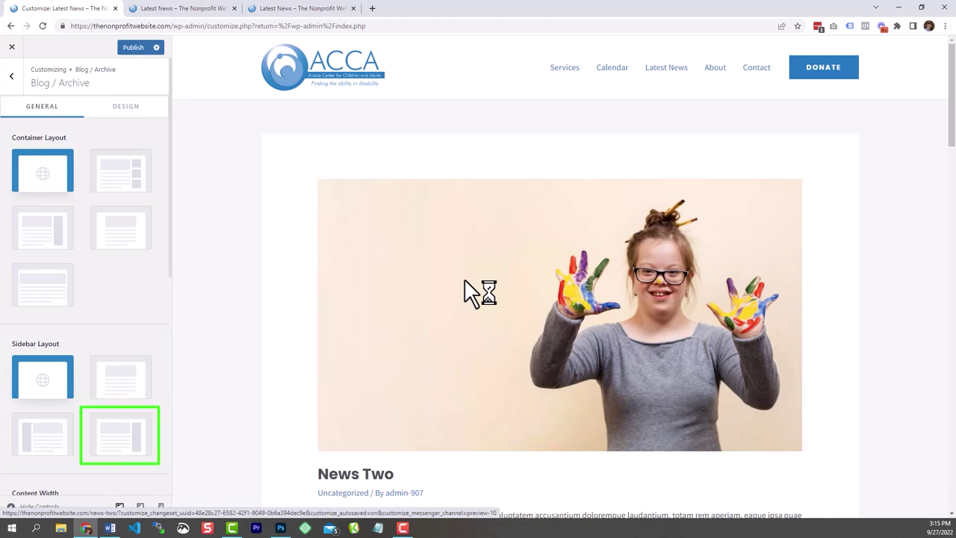
{"action": "scroll", "coordinate": [130, 396], "scroll_direction": "down", "scroll_amount": 1}
{"action": "left_click", "coordinate": [130, 396]}
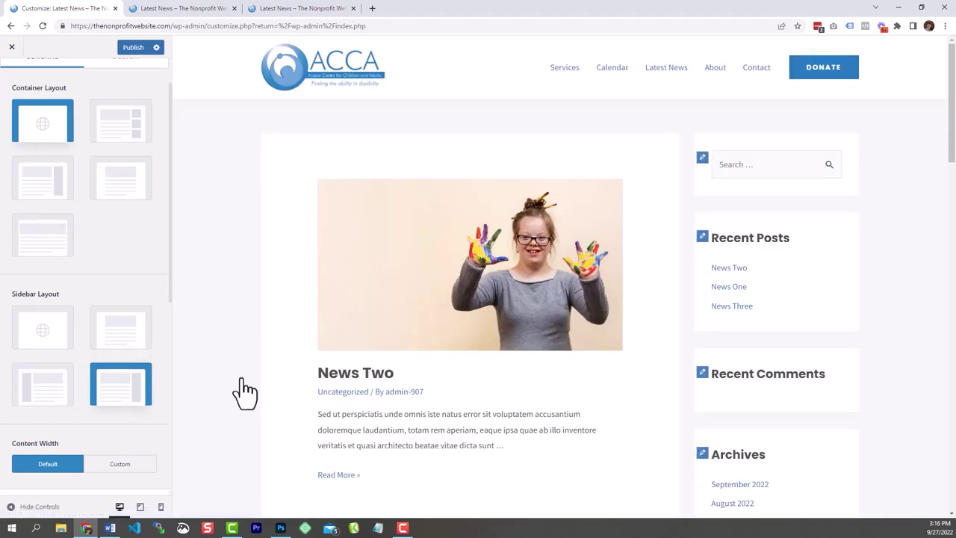
{"action": "scroll", "coordinate": [828, 357], "scroll_direction": "down", "scroll_amount": 1}
{"action": "scroll", "coordinate": [828, 357], "scroll_direction": "down", "scroll_amount": 8}
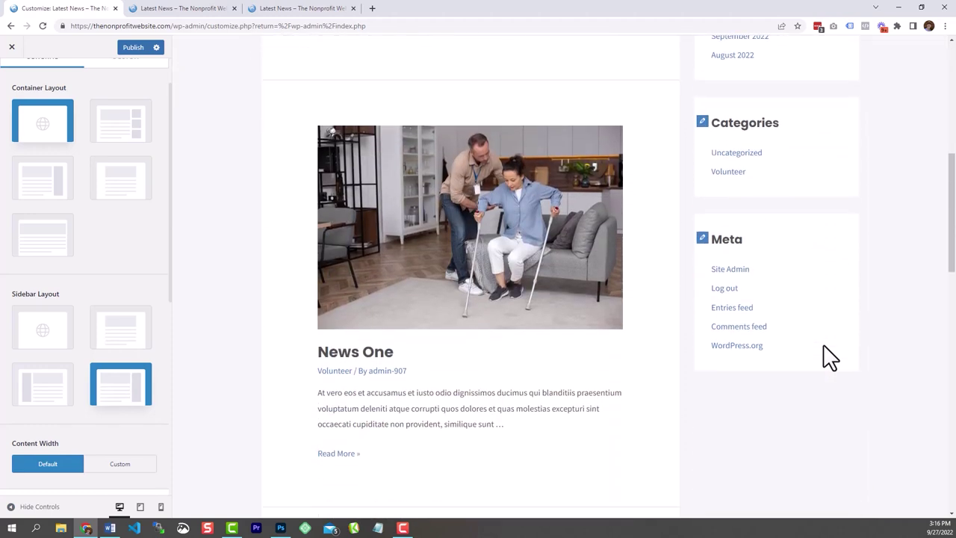
{"action": "scroll", "coordinate": [827, 357], "scroll_direction": "down", "scroll_amount": 3}
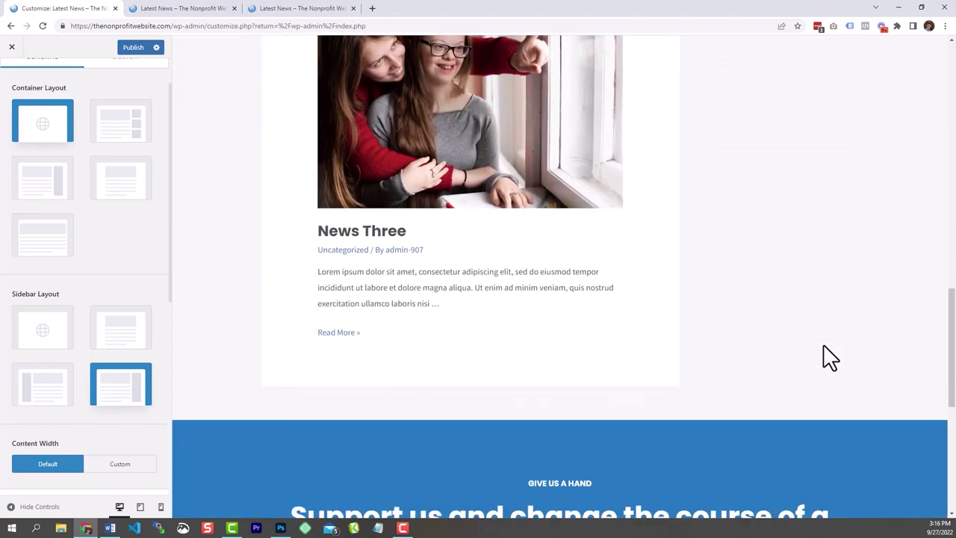
{"action": "scroll", "coordinate": [828, 357], "scroll_direction": "up", "scroll_amount": 7}
{"action": "scroll", "coordinate": [827, 357], "scroll_direction": "up", "scroll_amount": 8}
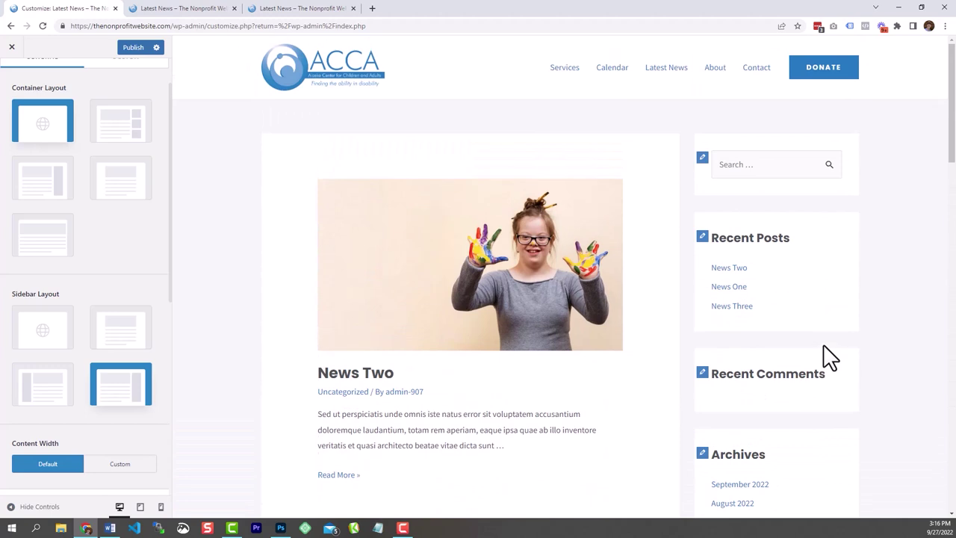
{"action": "left_click", "coordinate": [46, 187]}
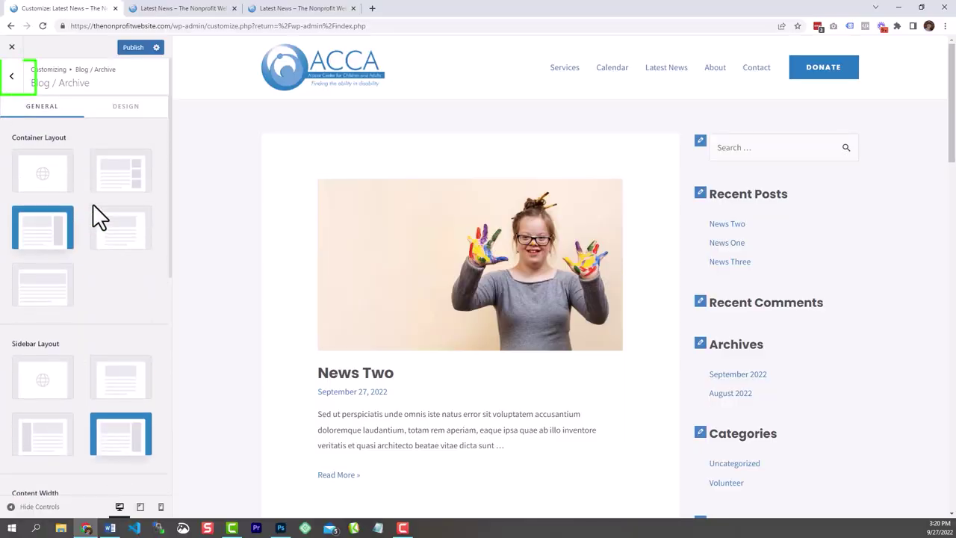
- In Single Post settings, preview News Two and choose Content Boxed container and Right Sidebar
{"action": "left_click", "coordinate": [12, 79]}
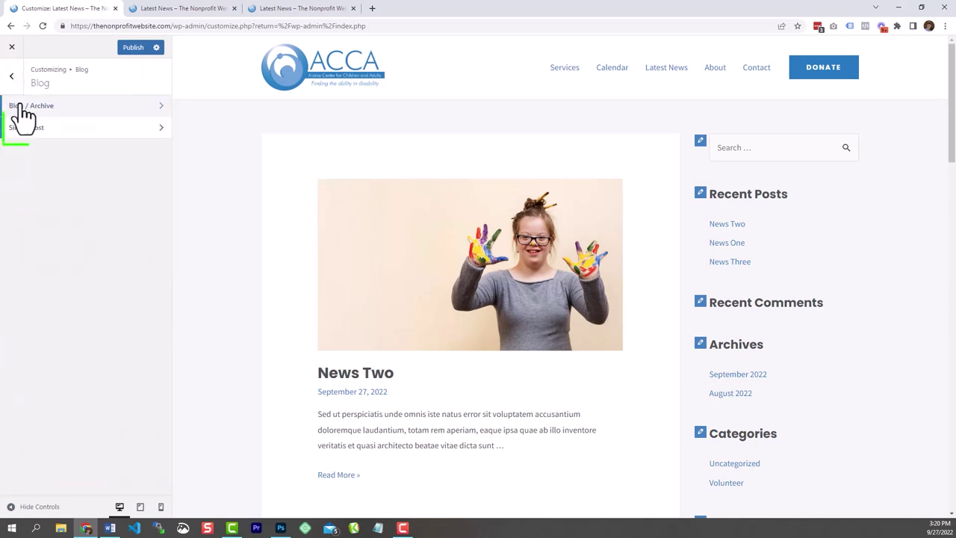
{"action": "left_click", "coordinate": [155, 133]}
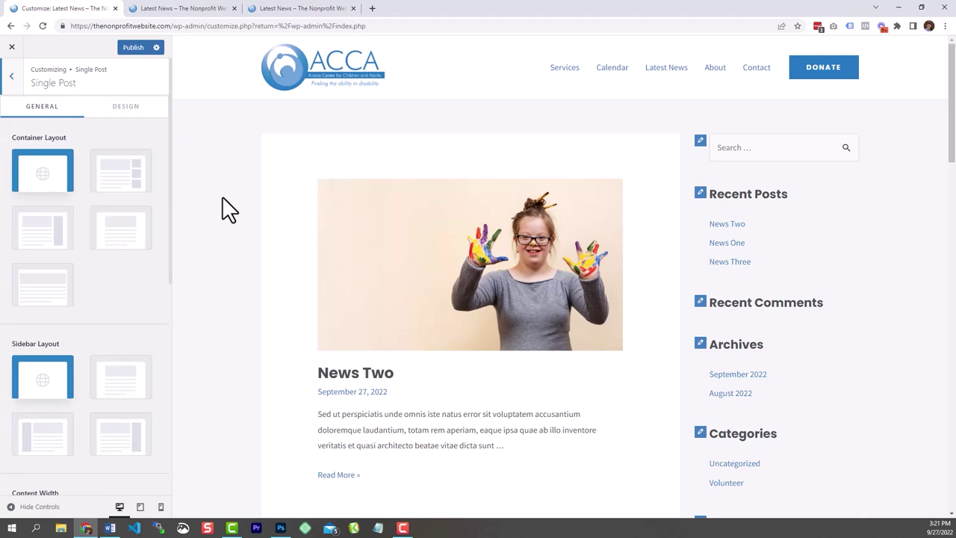
{"action": "scroll", "coordinate": [414, 250], "scroll_direction": "down", "scroll_amount": 10}
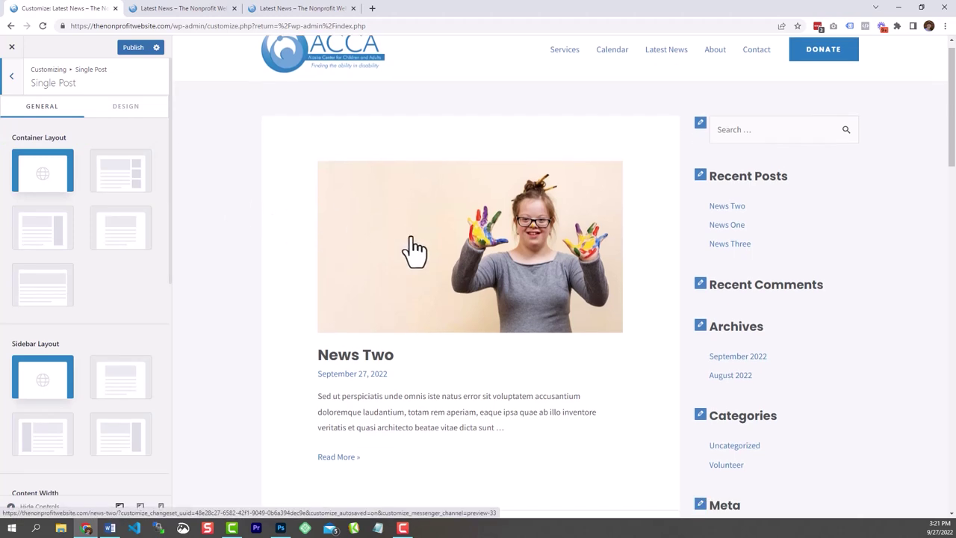
{"action": "scroll", "coordinate": [412, 239], "scroll_direction": "up", "scroll_amount": 10}
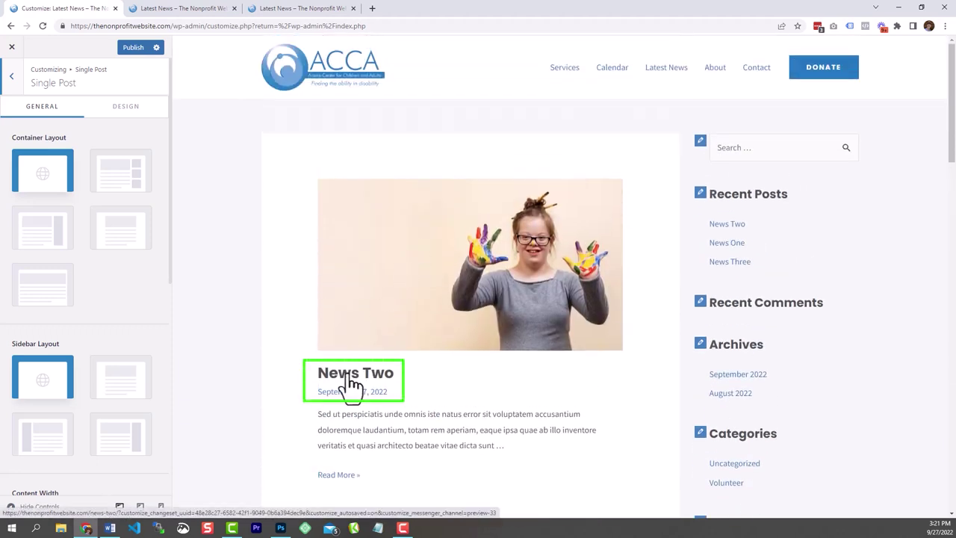
{"action": "left_click", "coordinate": [351, 383]}
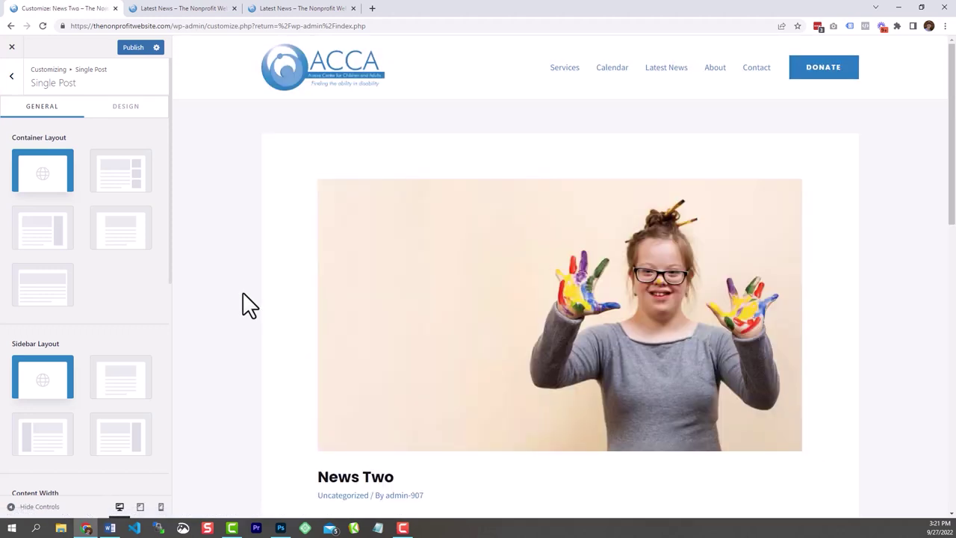
{"action": "scroll", "coordinate": [251, 305], "scroll_direction": "down", "scroll_amount": 2}
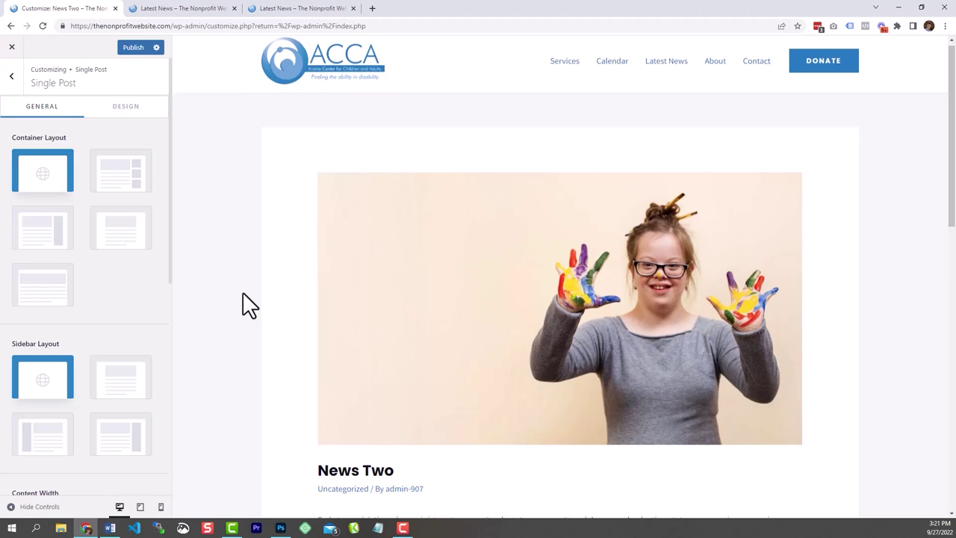
{"action": "scroll", "coordinate": [251, 305], "scroll_direction": "up", "scroll_amount": 1}
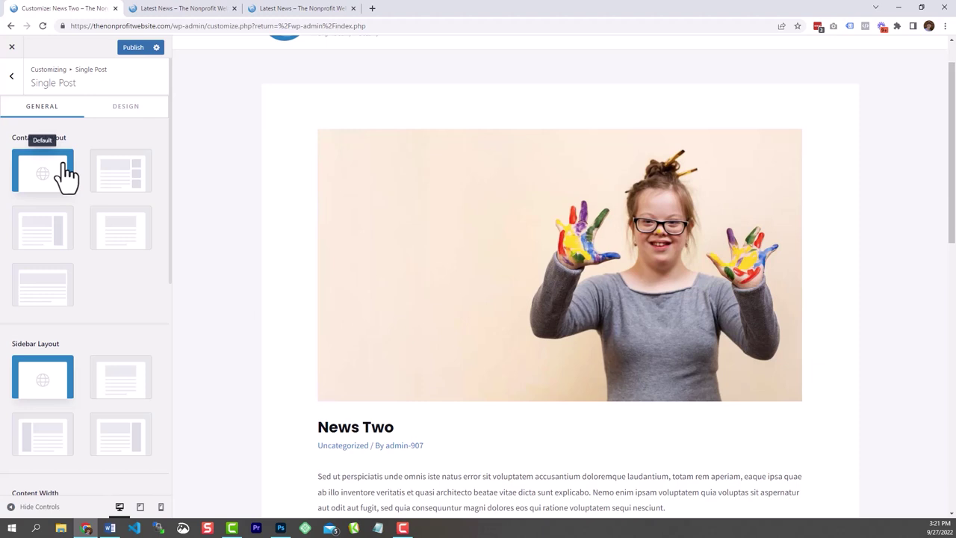
{"action": "left_click", "coordinate": [51, 239]}
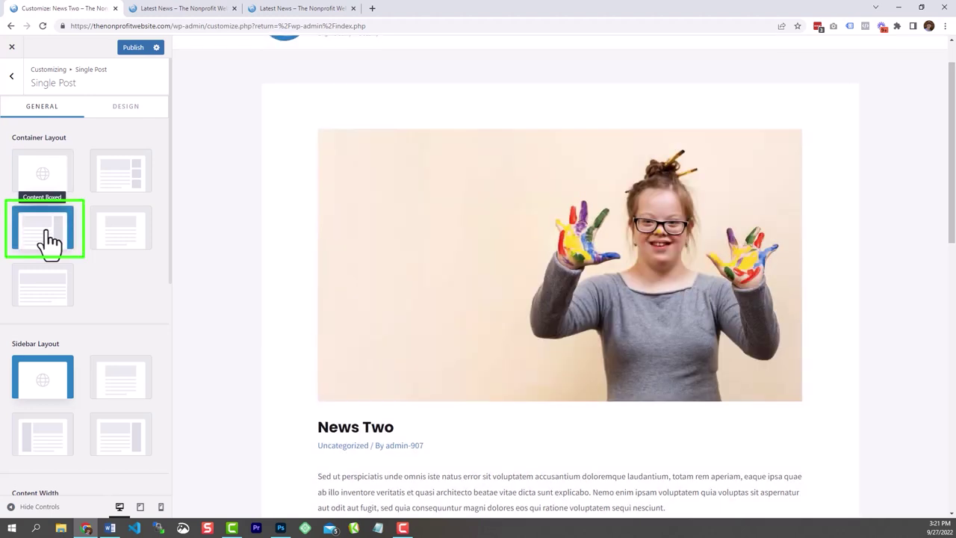
{"action": "left_click", "coordinate": [115, 446]}
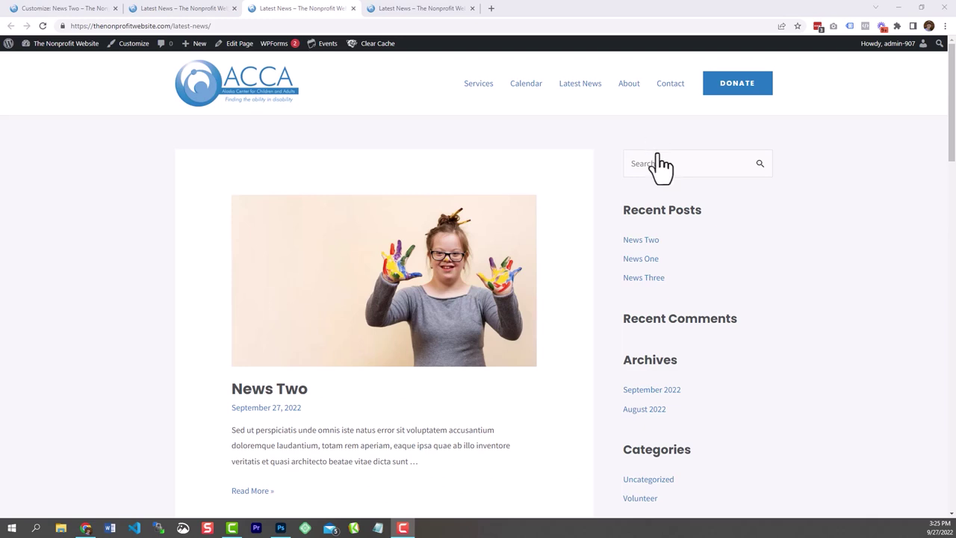
- Check the right sidebar on the News Three post and on the Latest News page
{"action": "left_click", "coordinate": [642, 278]}
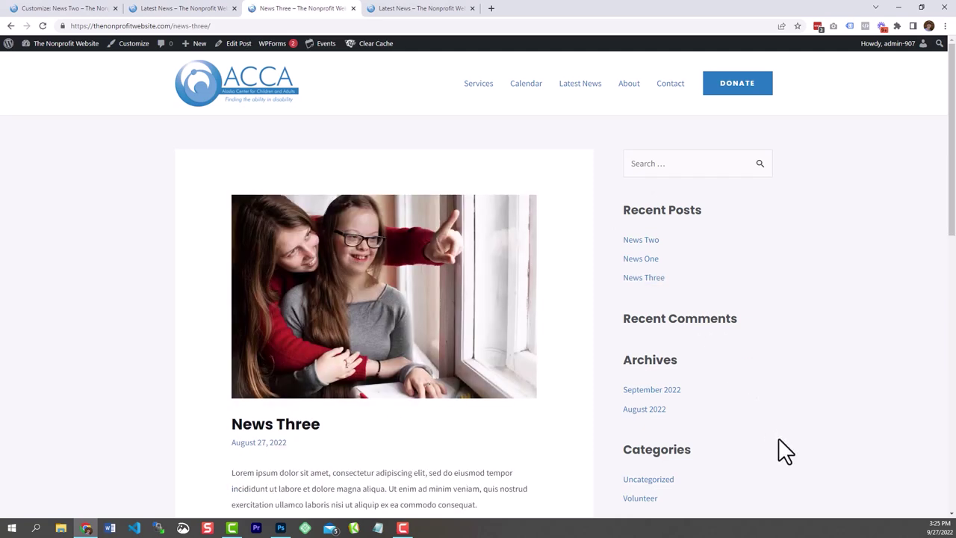
{"action": "left_click", "coordinate": [582, 101]}
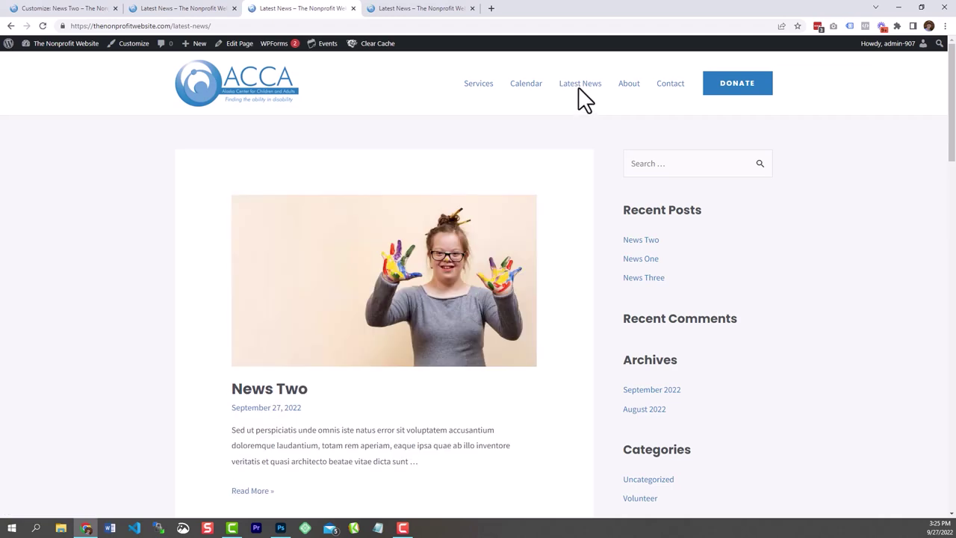
{"action": "scroll", "coordinate": [557, 381], "scroll_direction": "down", "scroll_amount": 2}
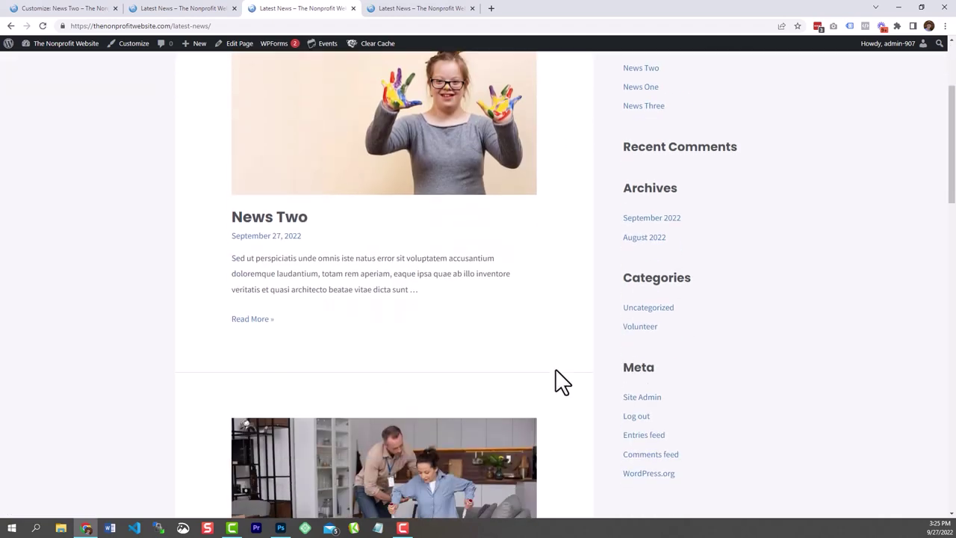
{"action": "scroll", "coordinate": [556, 373], "scroll_direction": "up", "scroll_amount": 3}
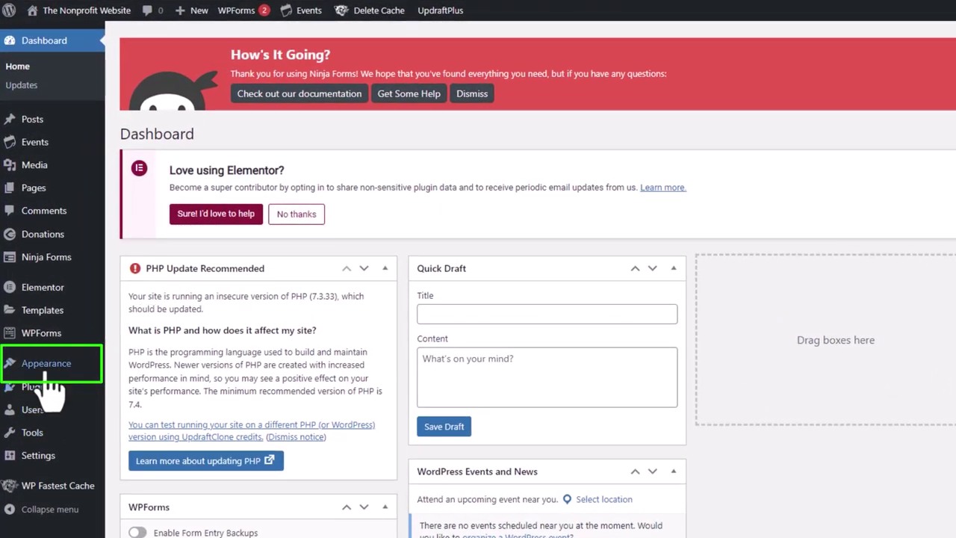
- Open Appearance > Widgets, dismiss the block widgets welcome, and expand the Main Sidebar area
{"action": "mouse_move", "coordinate": [45, 370]}
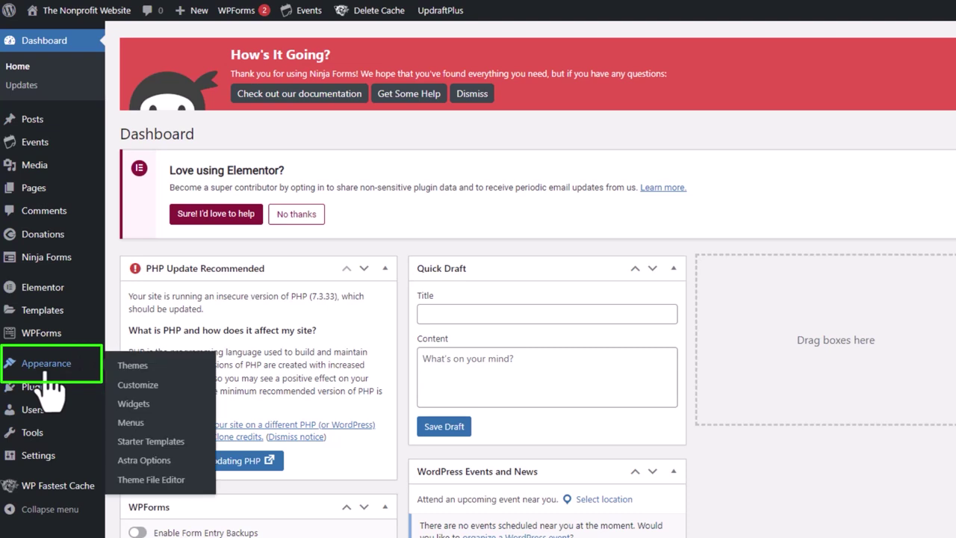
{"action": "left_click", "coordinate": [139, 407]}
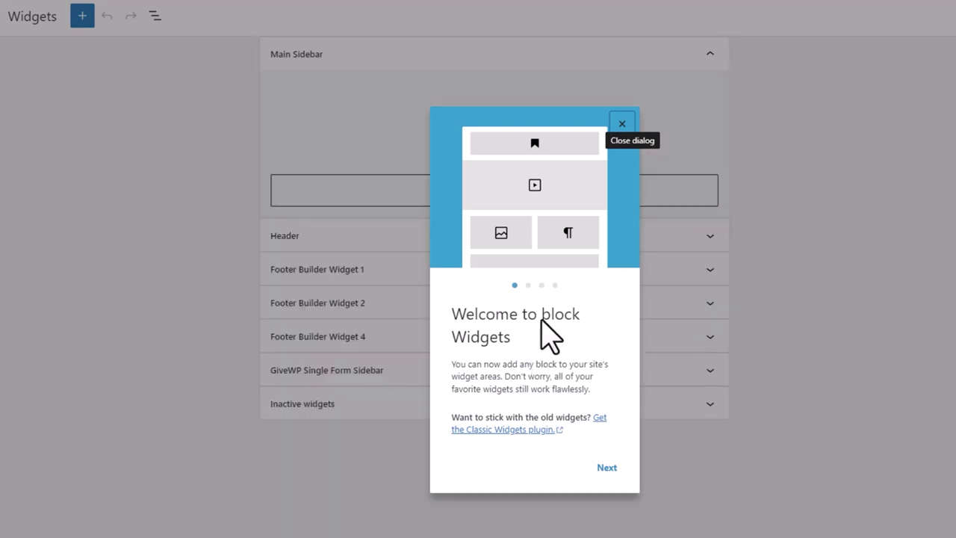
{"action": "left_click", "coordinate": [620, 124]}
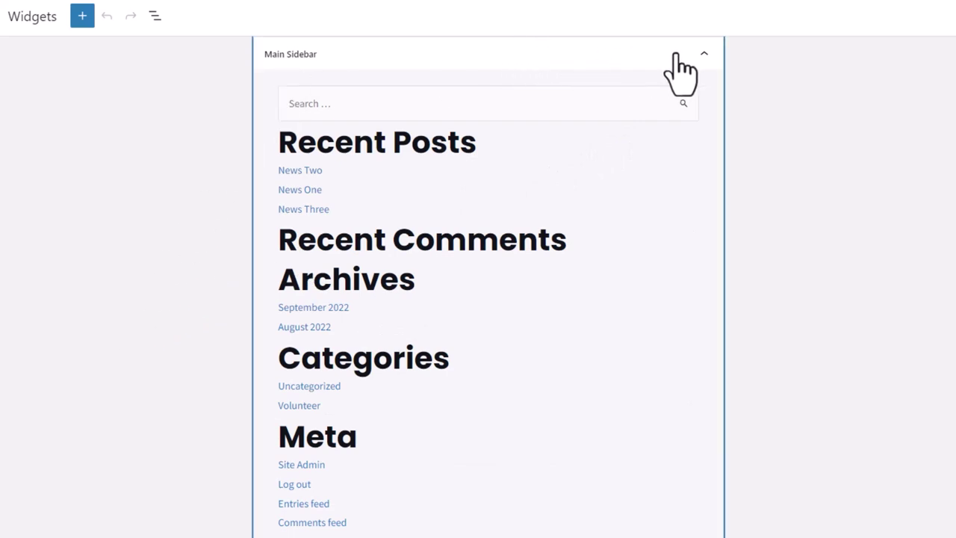
{"action": "left_click", "coordinate": [704, 59]}
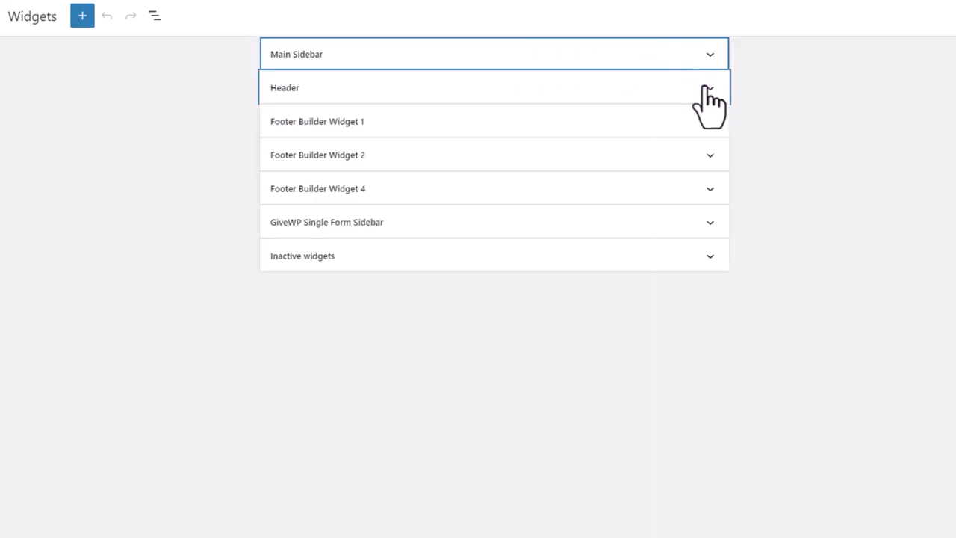
{"action": "left_click", "coordinate": [707, 88]}
{"action": "left_click", "coordinate": [706, 90]}
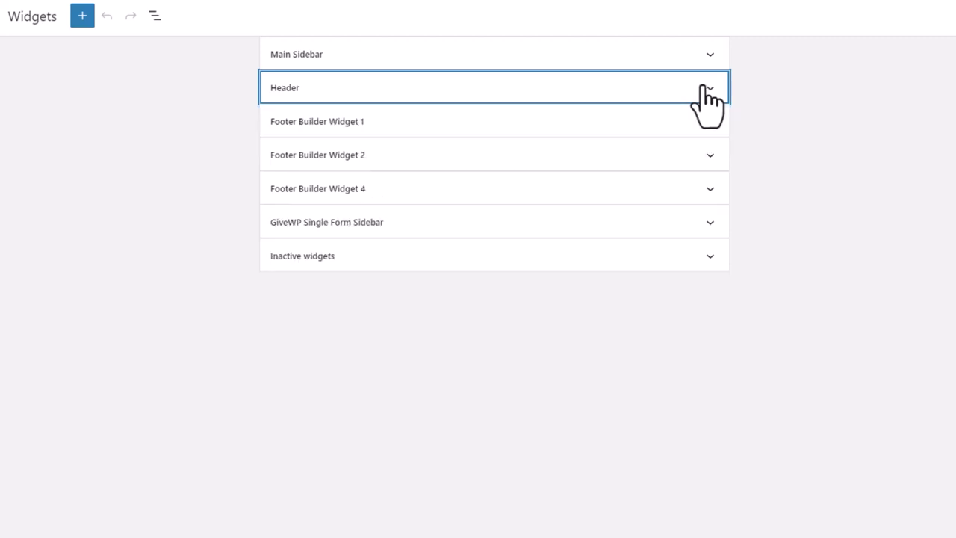
{"action": "key", "text": "Tab"}
{"action": "key", "text": "Tab"}
{"action": "key", "text": "Tab"}
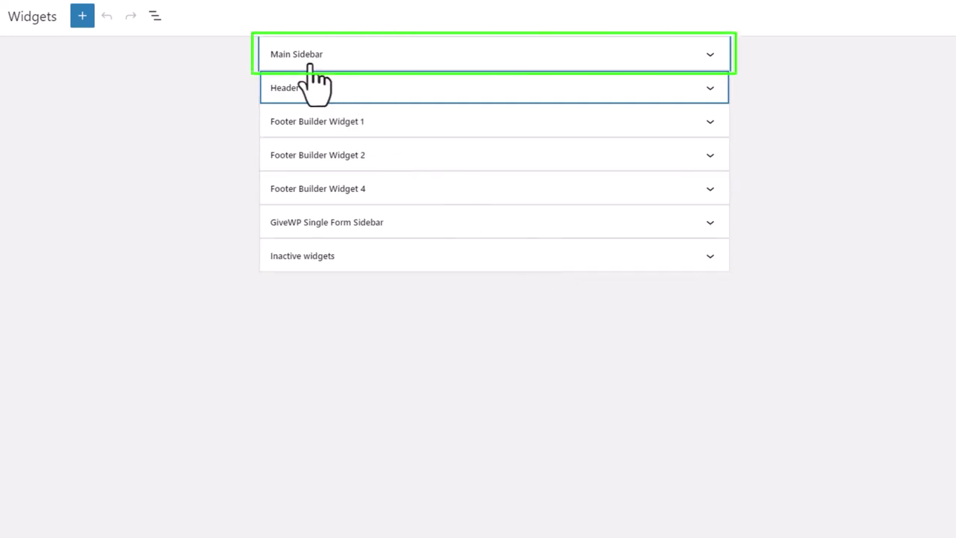
{"action": "left_click", "coordinate": [711, 58]}
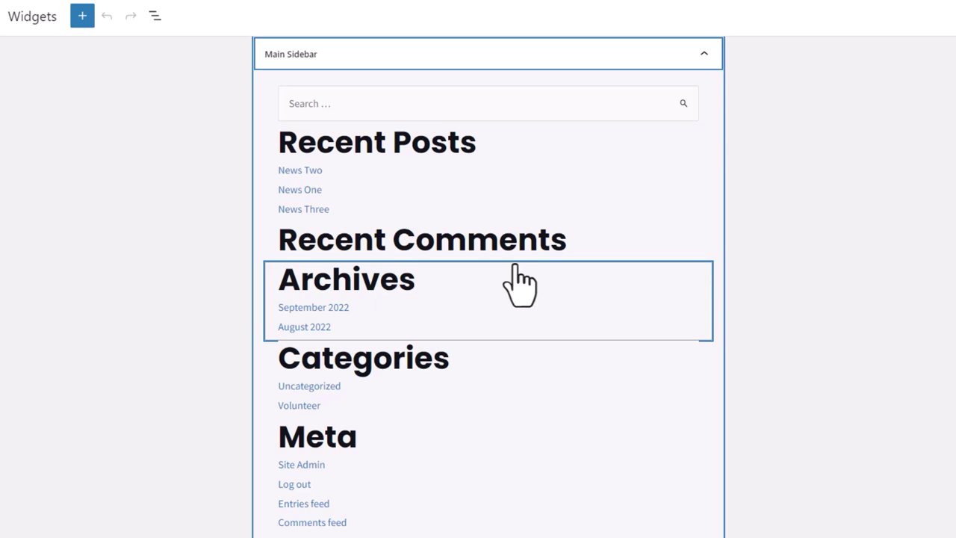
- Remove the Recent Comments, Archives and Meta widgets, then start a new block below Categories
{"action": "left_click", "coordinate": [472, 258]}
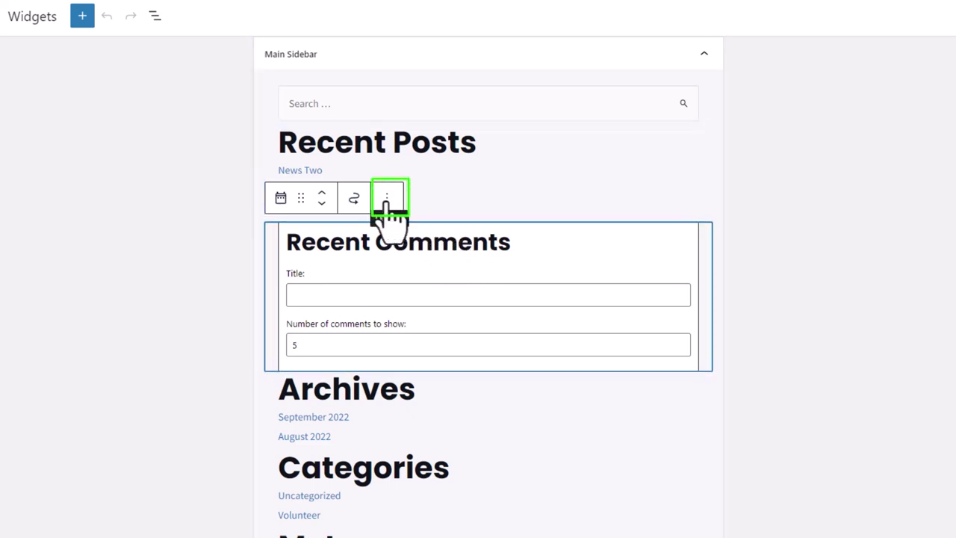
{"action": "left_click", "coordinate": [387, 201]}
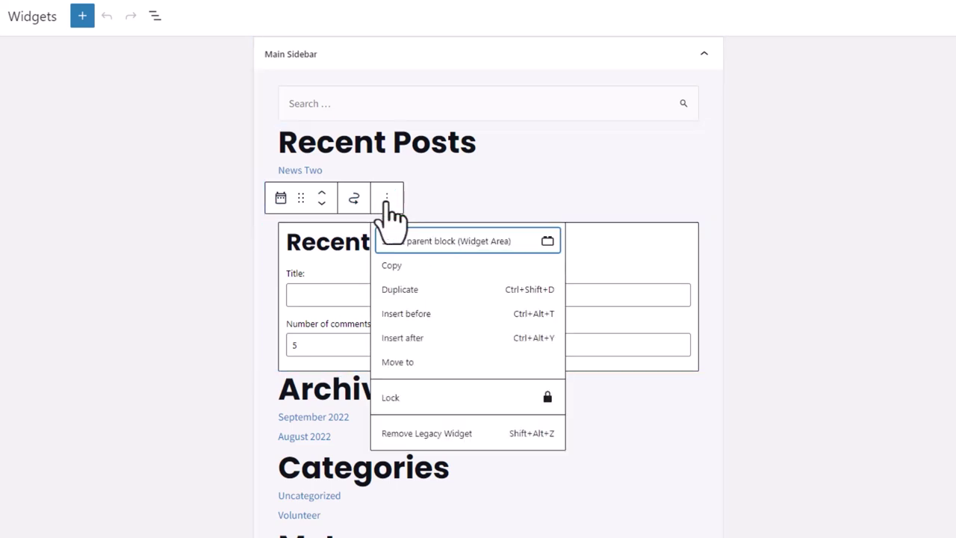
{"action": "left_click", "coordinate": [450, 442]}
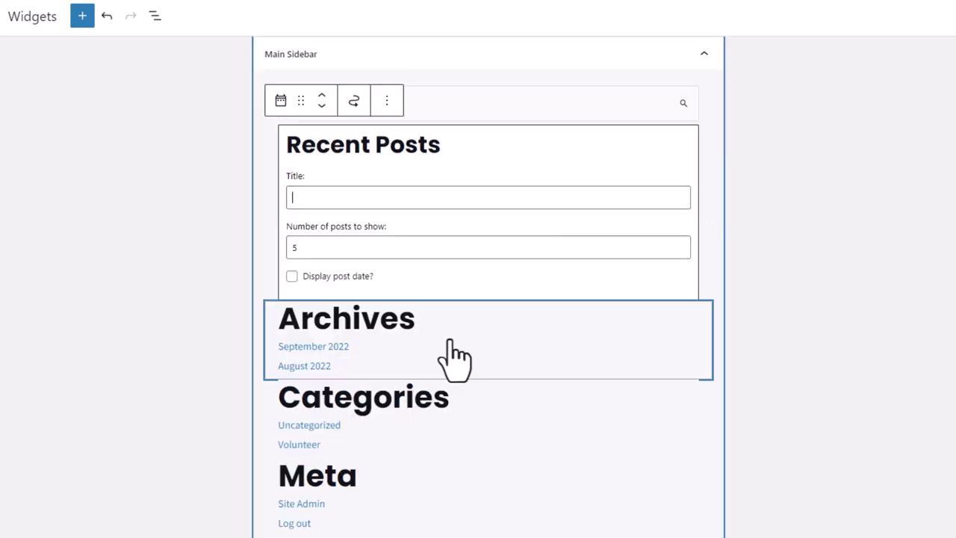
{"action": "left_click", "coordinate": [498, 345]}
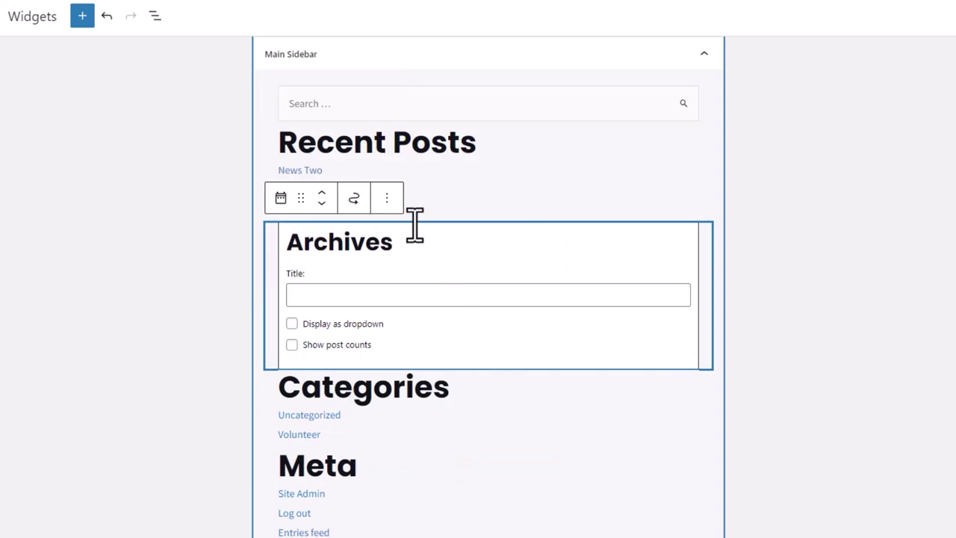
{"action": "left_click", "coordinate": [389, 201]}
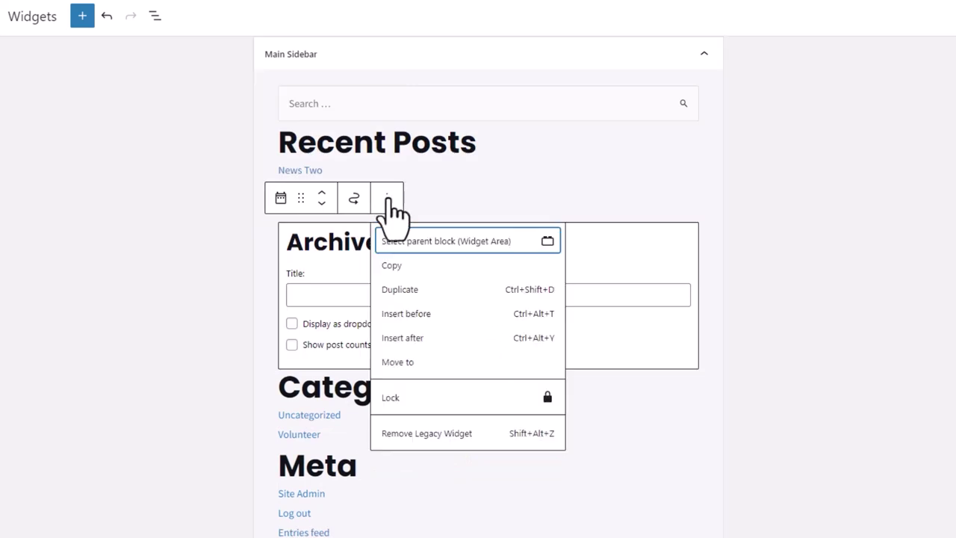
{"action": "left_click", "coordinate": [441, 435]}
{"action": "left_click", "coordinate": [445, 444]}
{"action": "left_click", "coordinate": [388, 278]}
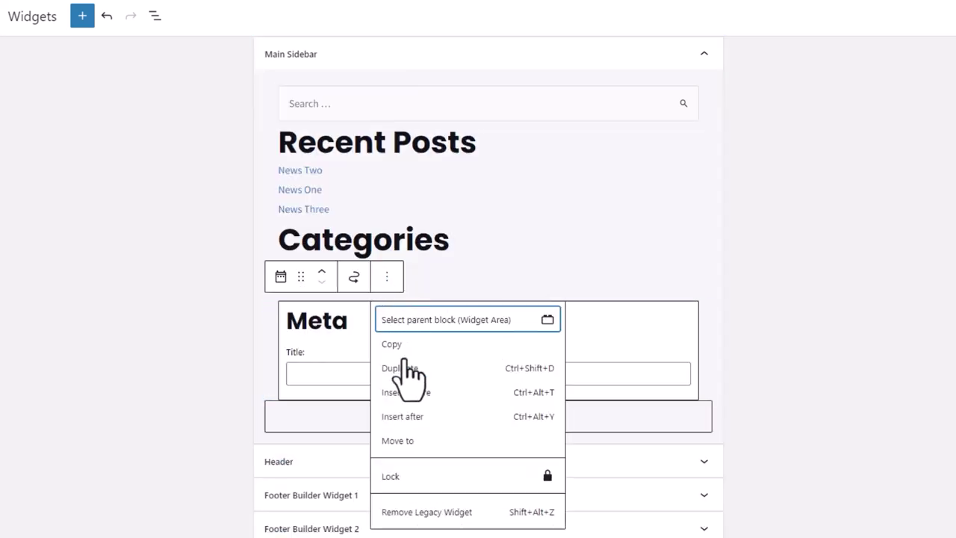
{"action": "left_click", "coordinate": [427, 513]}
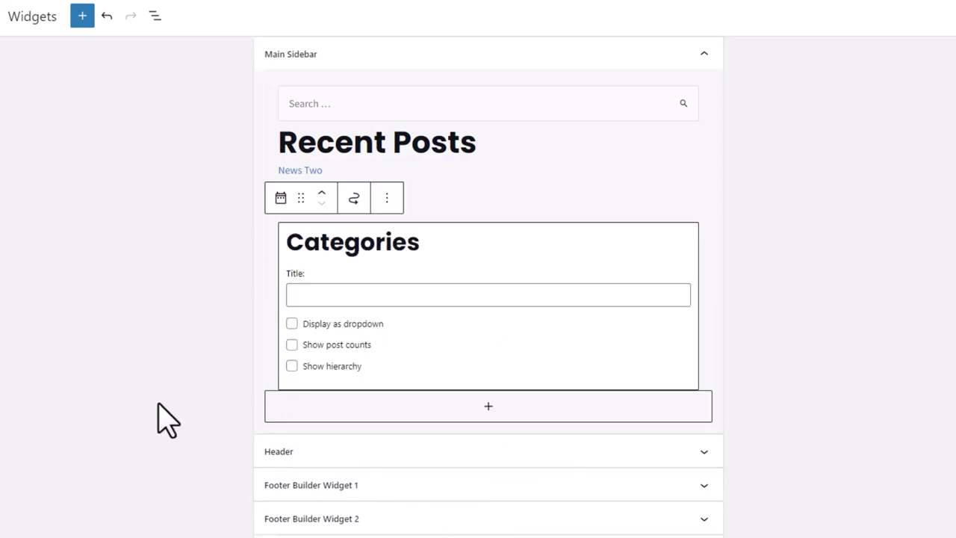
{"action": "left_click", "coordinate": [448, 294]}
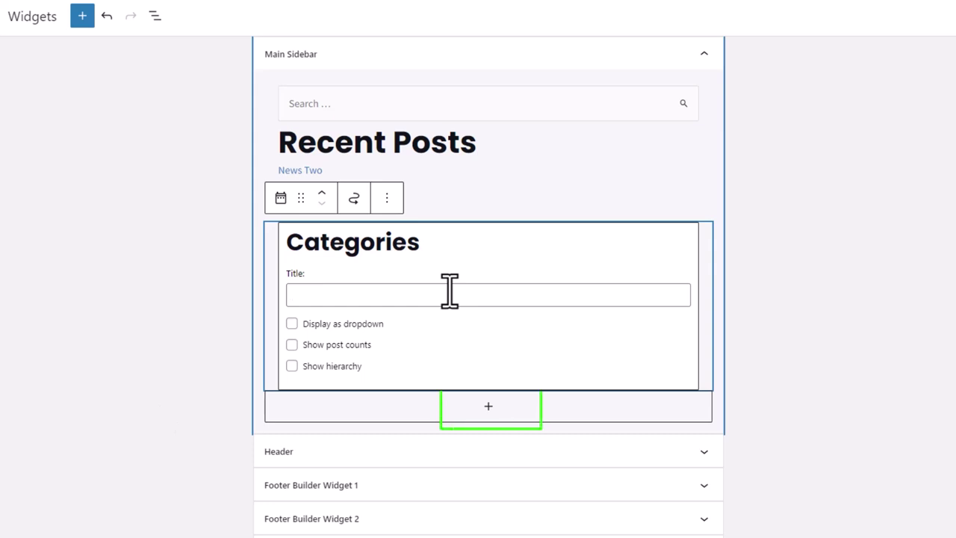
{"action": "left_click", "coordinate": [490, 407]}
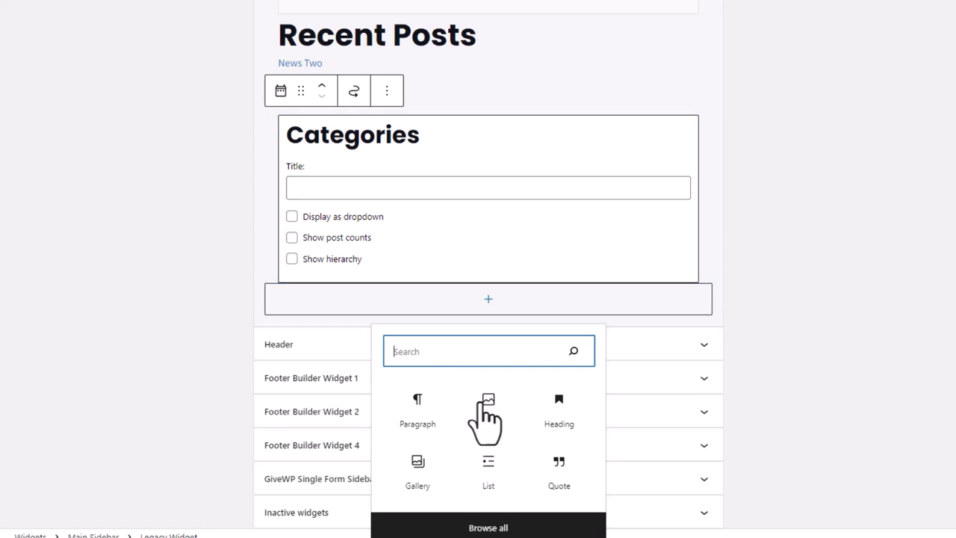
- Insert an Image block below Categories showing img-01-web.jpg, the child at the magnet wall
{"action": "left_click", "coordinate": [487, 404]}
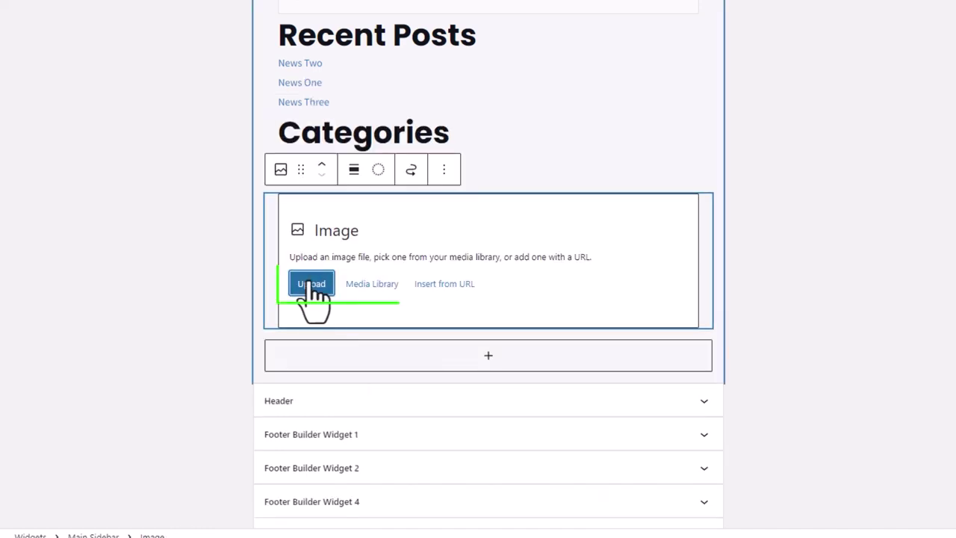
{"action": "left_click", "coordinate": [373, 288]}
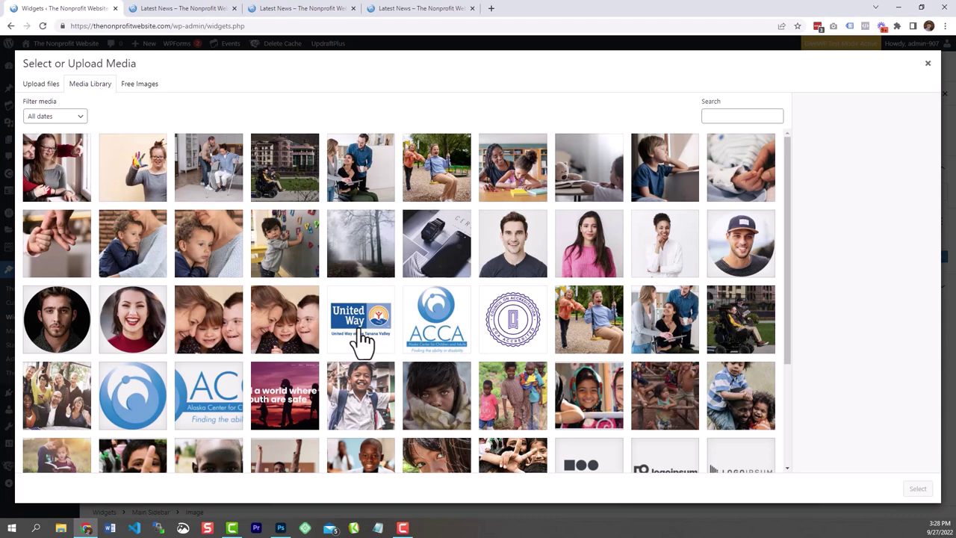
{"action": "left_click", "coordinate": [290, 250]}
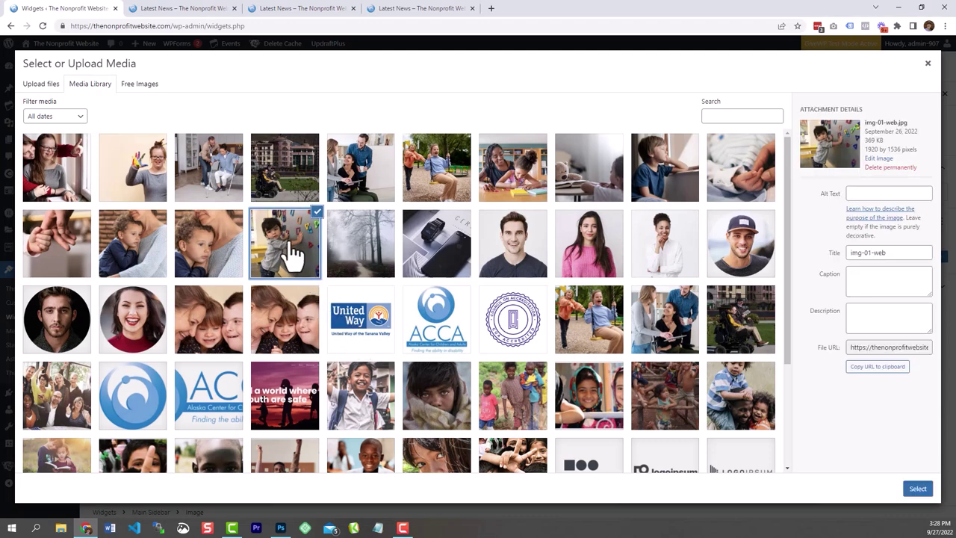
{"action": "left_click", "coordinate": [916, 494]}
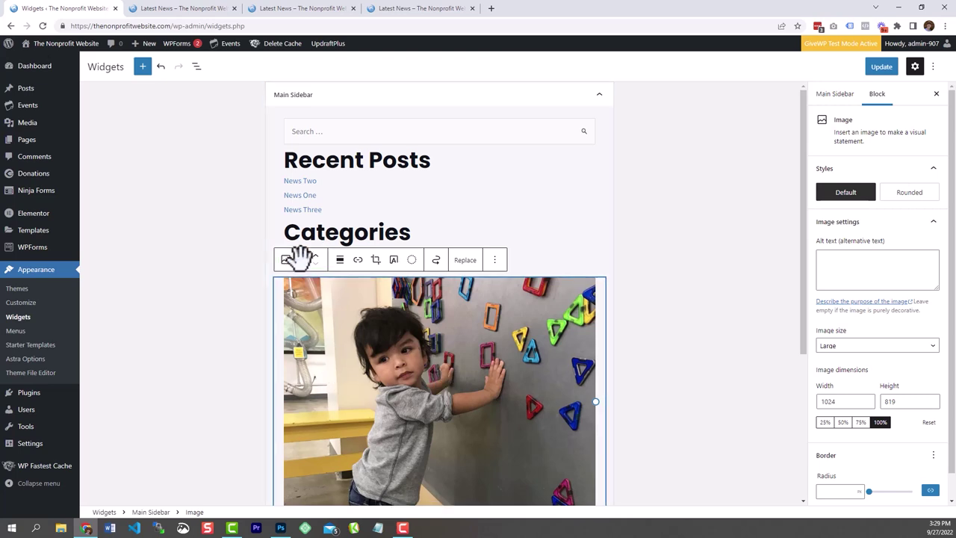
- Drag the magnet-wall photo above Recent Posts, then open the full block library below Categories
{"action": "left_click_drag", "start_coordinate": [301, 259], "coordinate": [309, 167]}
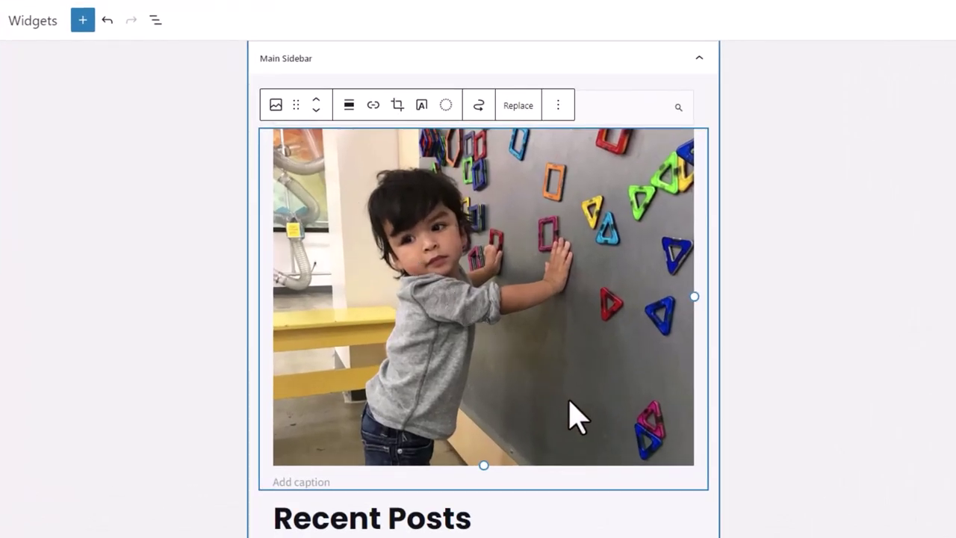
{"action": "scroll", "coordinate": [569, 418], "scroll_direction": "down", "scroll_amount": 4}
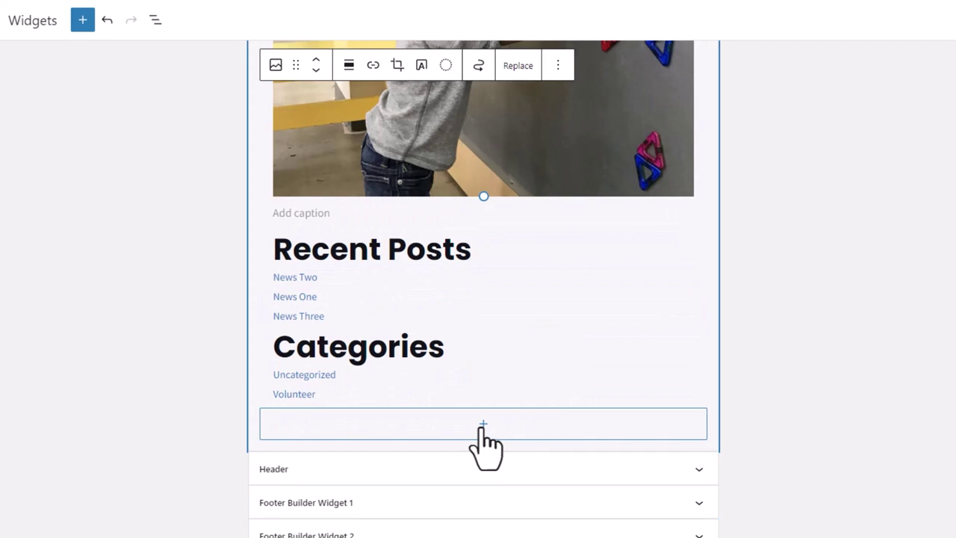
{"action": "left_click", "coordinate": [483, 424]}
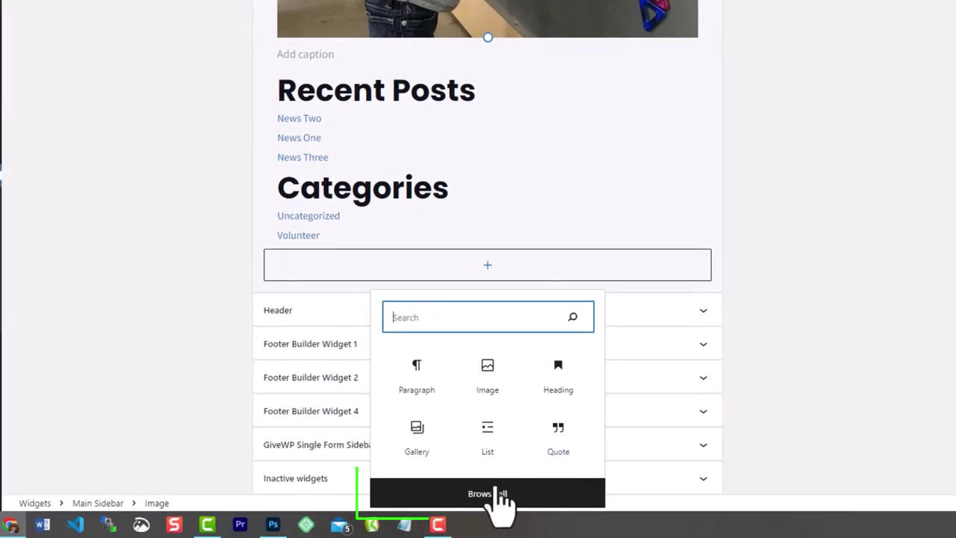
{"action": "left_click", "coordinate": [493, 495]}
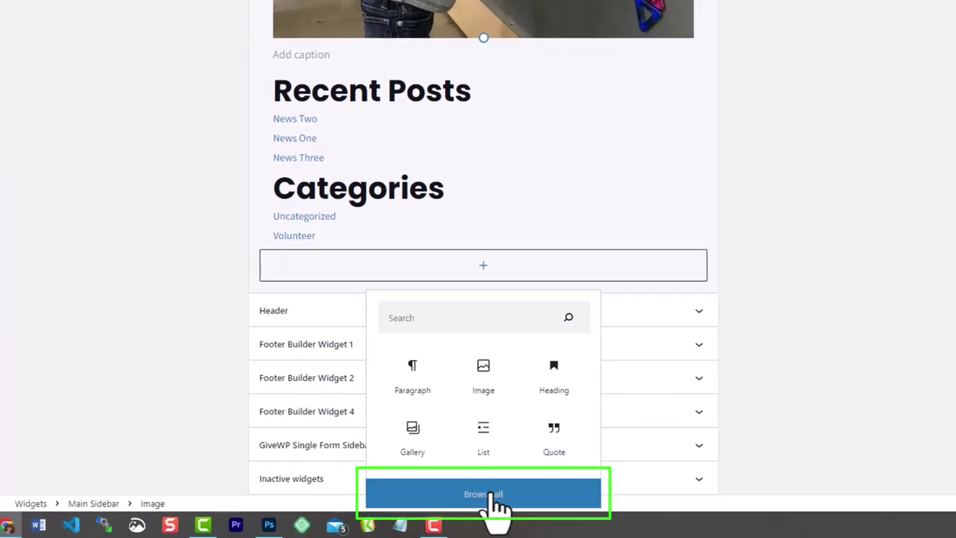
{"action": "left_click", "coordinate": [493, 494]}
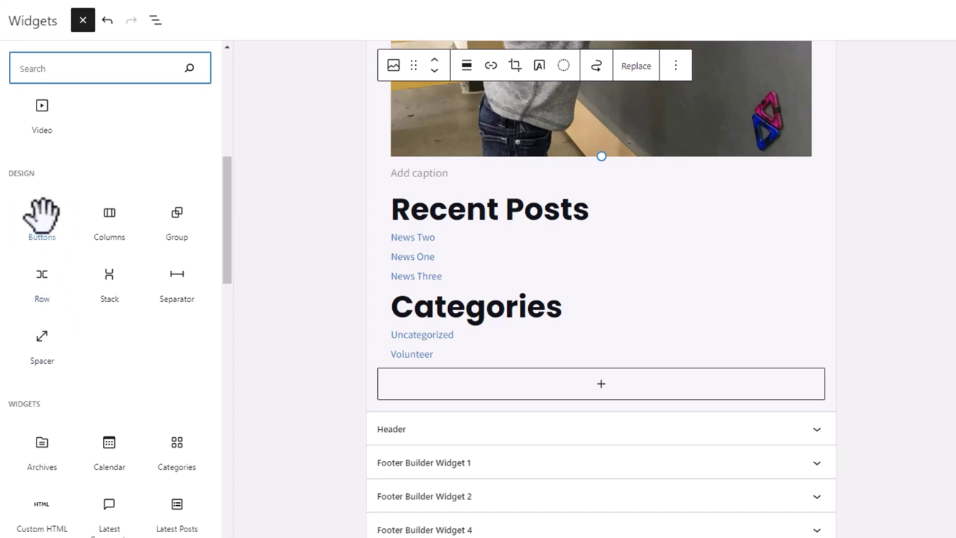
- Add a Buttons block below Categories labelled DONATE TODAY, with Fill style and 100% width
{"action": "left_click_drag", "start_coordinate": [42, 215], "coordinate": [502, 362]}
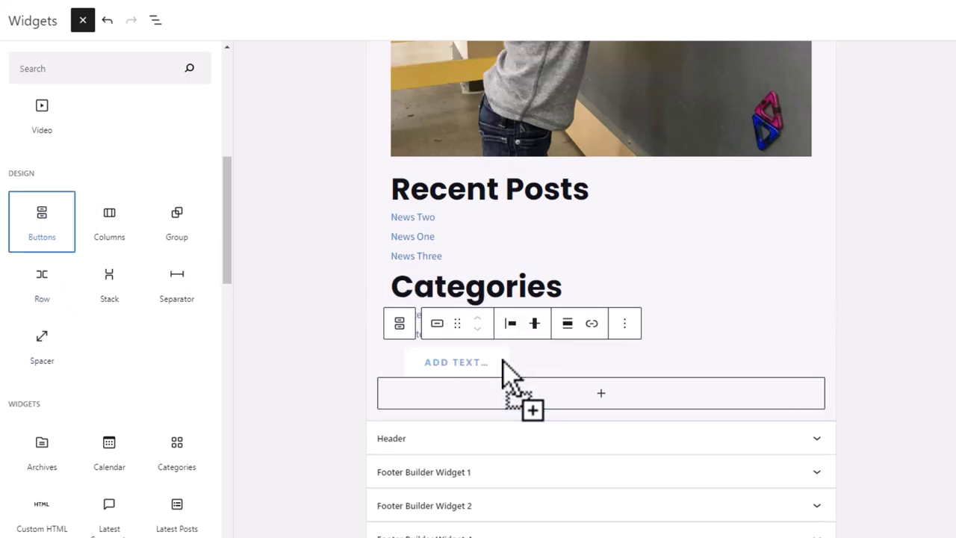
{"action": "left_click", "coordinate": [448, 364]}
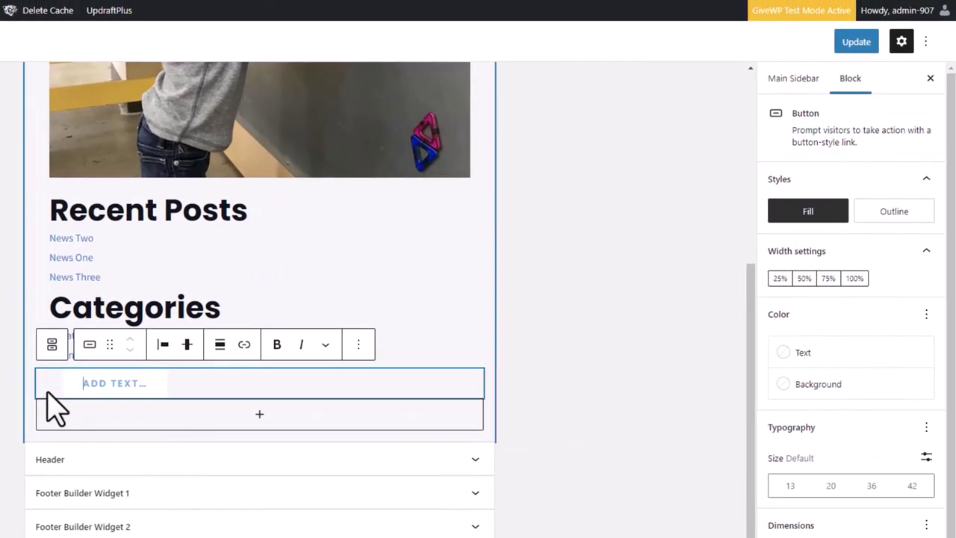
{"action": "type", "text": "D"}
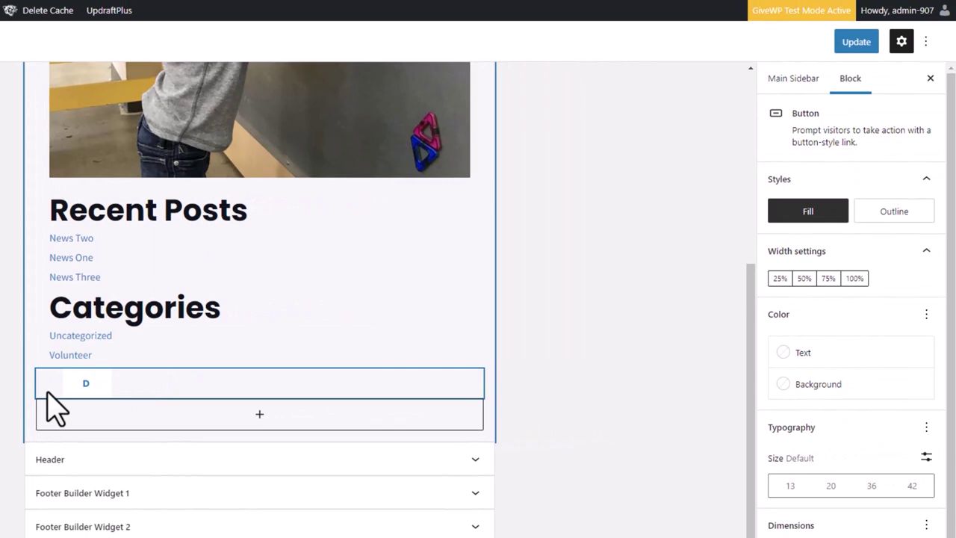
{"action": "type", "text": "ONATE TODAY"}
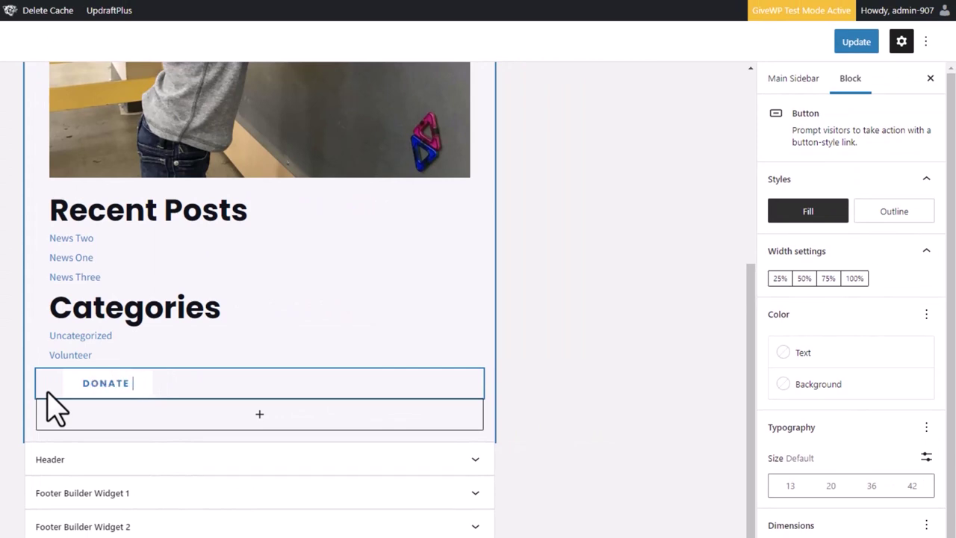
{"action": "key", "text": "BackSpace"}
{"action": "key", "text": "BackSpace"}
{"action": "key", "text": "BackSpace"}
{"action": "type", "text": "DAY"}
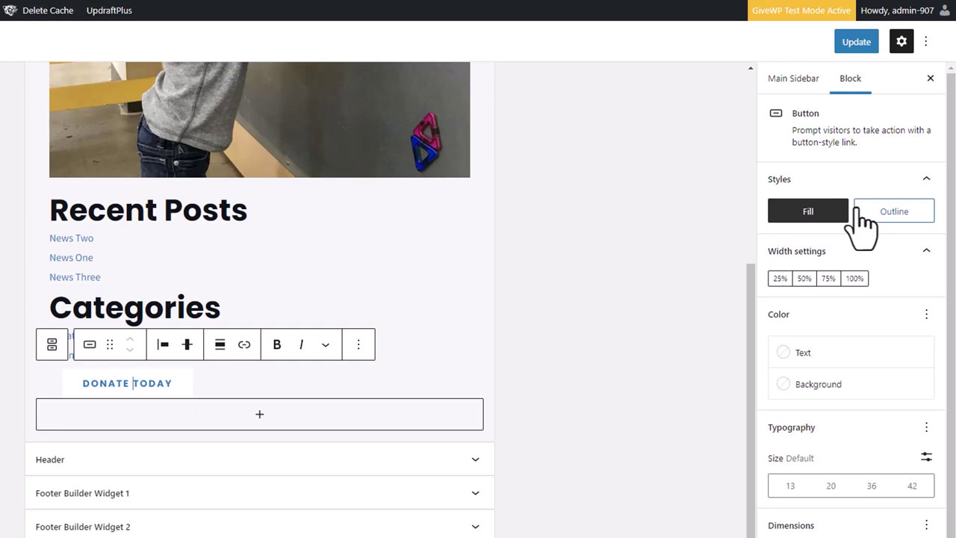
{"action": "left_click", "coordinate": [798, 219]}
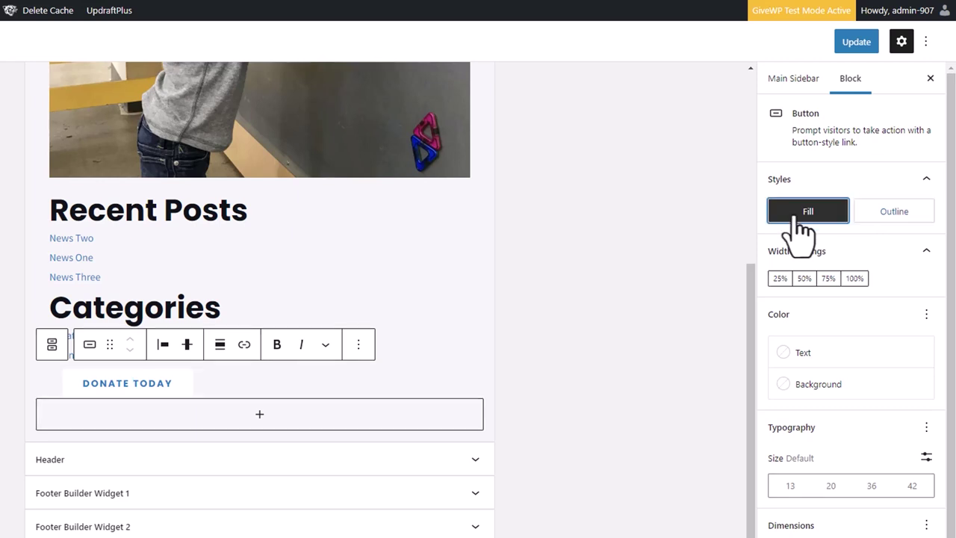
{"action": "left_click", "coordinate": [852, 279]}
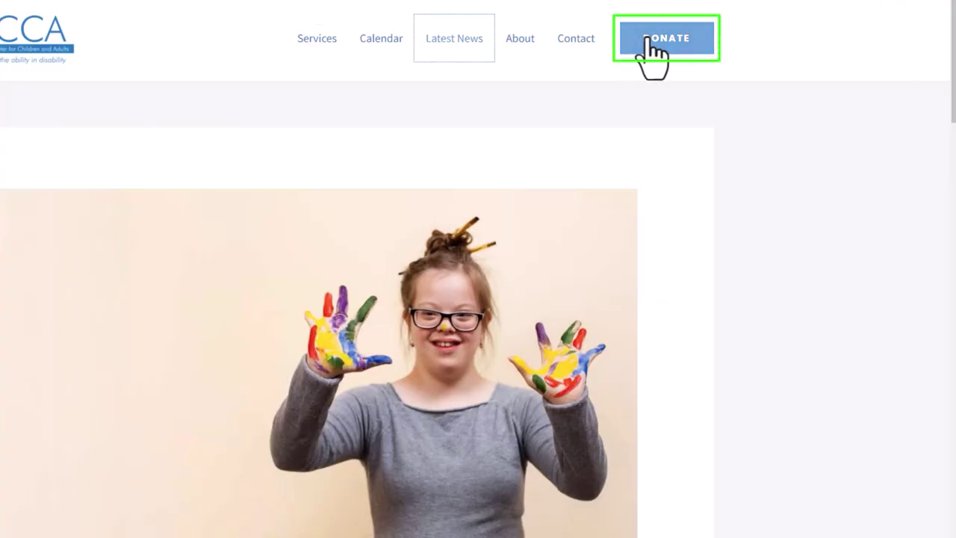
- Copy the site's DONATE link and apply thenonprofitwebsite.com/donate/ to the Donate Today button
{"action": "right_click", "coordinate": [650, 51]}
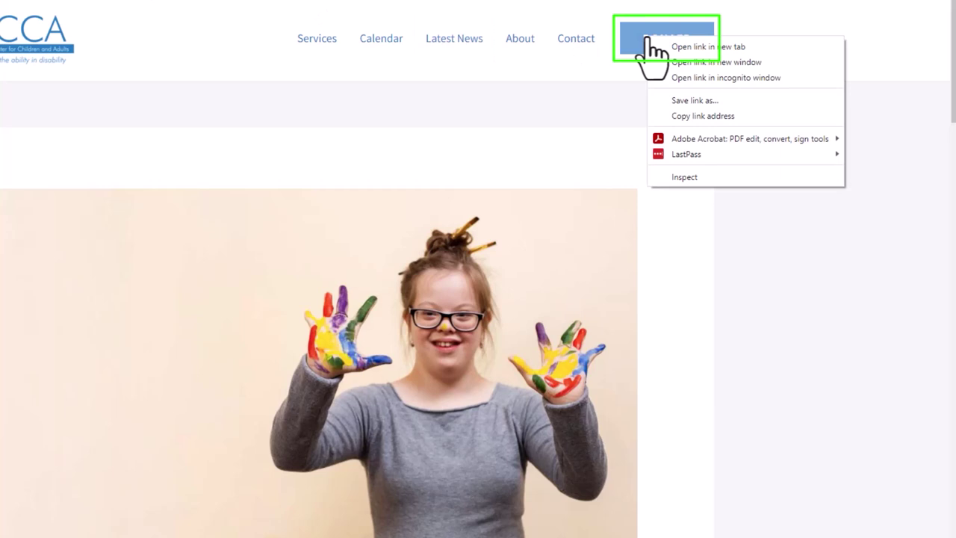
{"action": "left_click", "coordinate": [701, 117]}
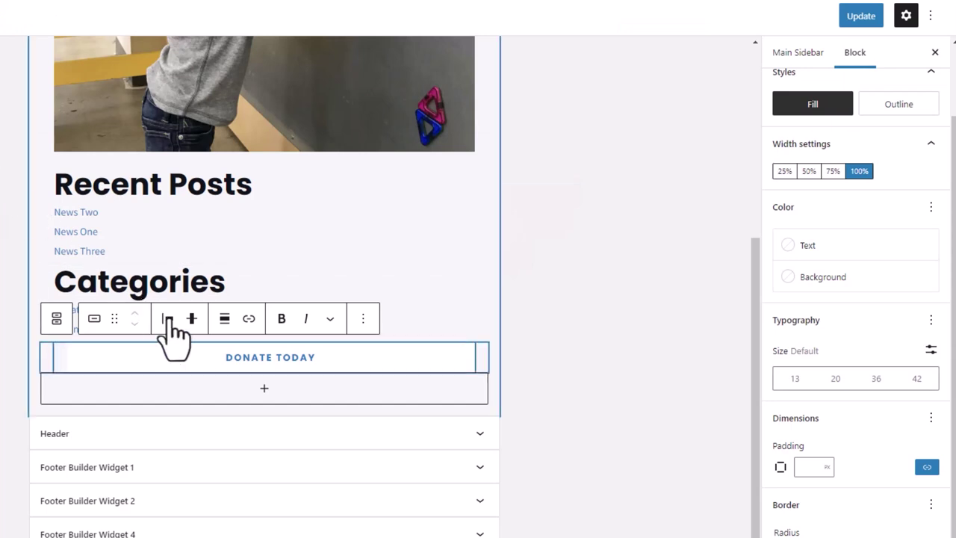
{"action": "left_click", "coordinate": [220, 357]}
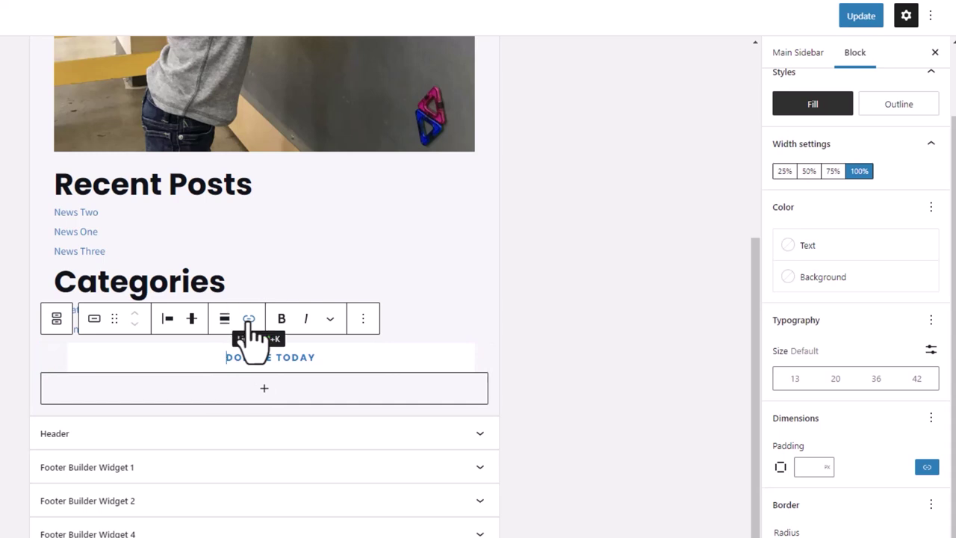
{"action": "left_click", "coordinate": [249, 319]}
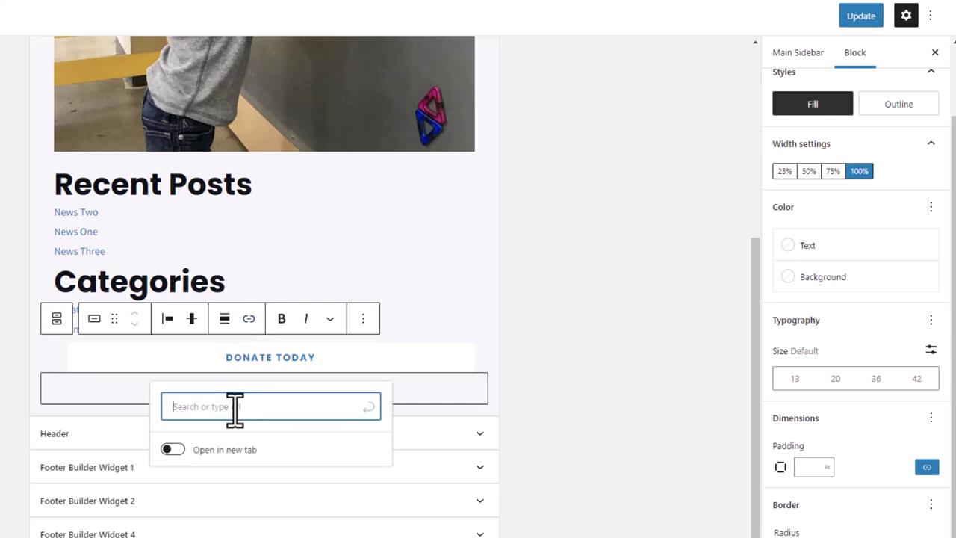
{"action": "key", "text": "ctrl+v"}
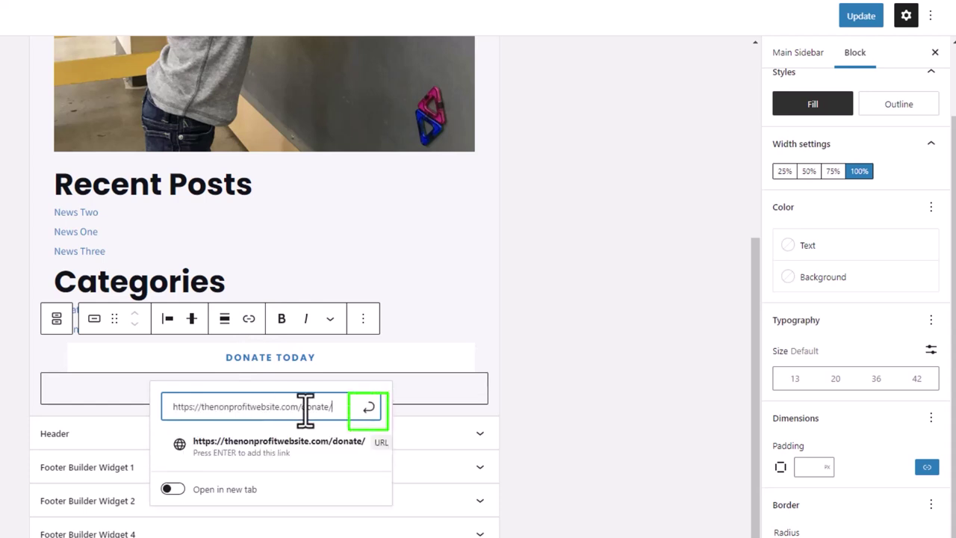
{"action": "left_click", "coordinate": [369, 408]}
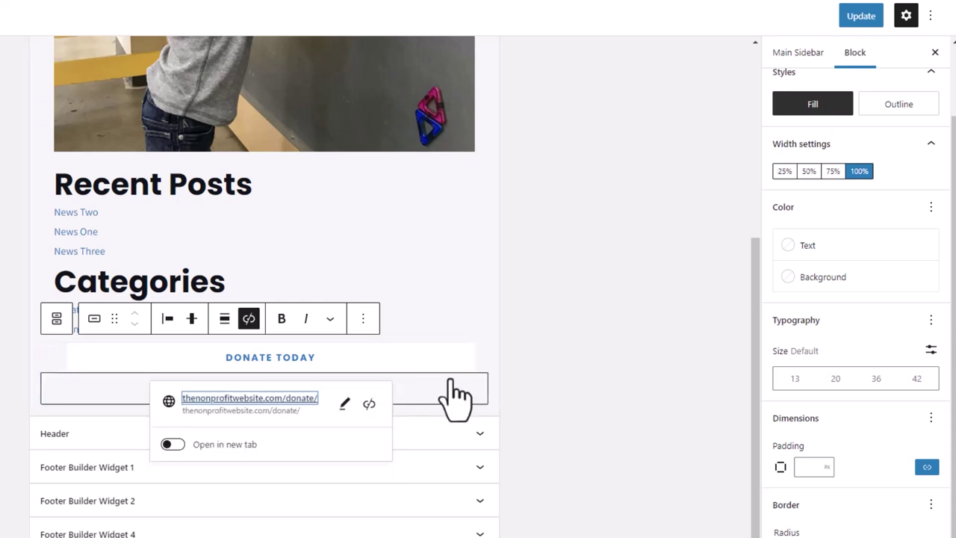
{"action": "scroll", "coordinate": [585, 377], "scroll_direction": "up", "scroll_amount": 4}
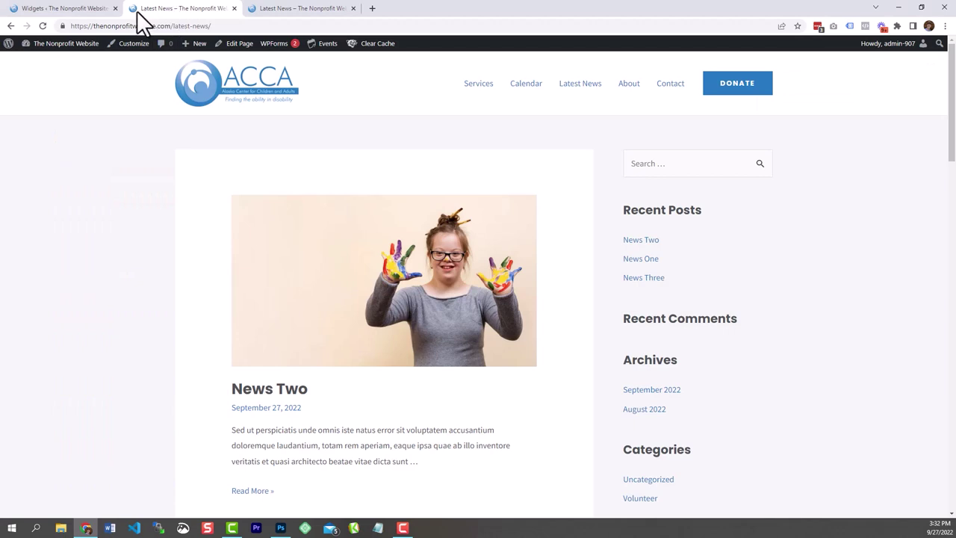
- Reload Latest News to confirm DONATE TODAY appears under Categories, then go back to Widgets
{"action": "left_click", "coordinate": [42, 27]}
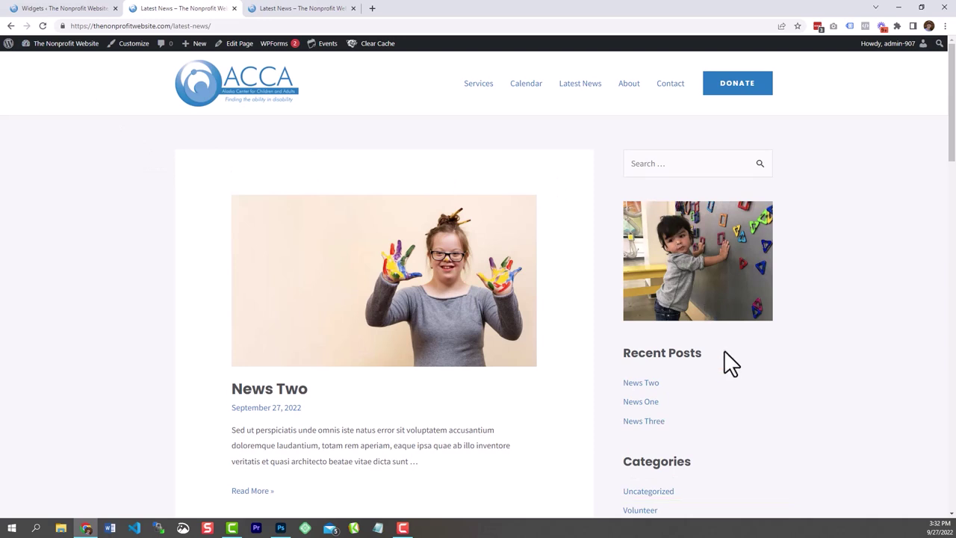
{"action": "scroll", "coordinate": [724, 351], "scroll_direction": "down", "scroll_amount": 2}
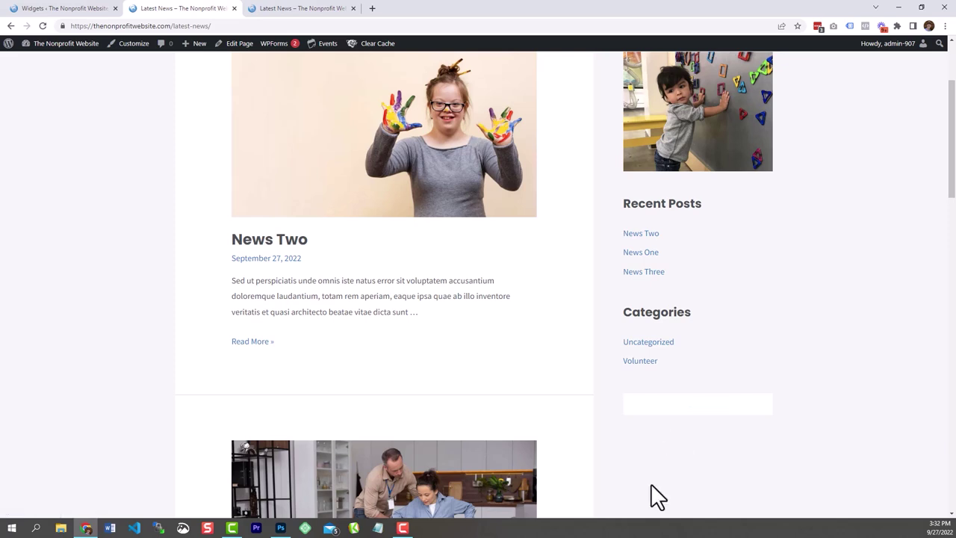
{"action": "left_click", "coordinate": [43, 9]}
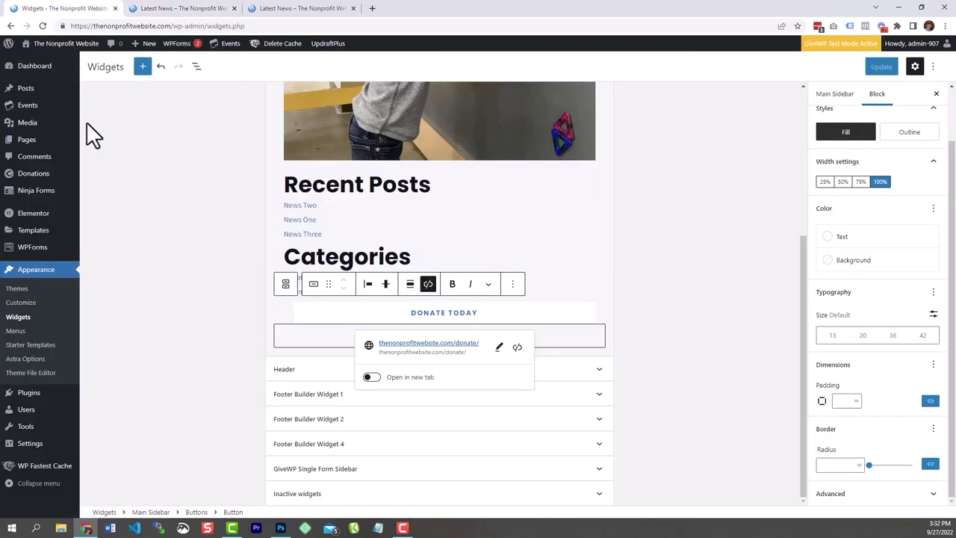
- Give the Donate Today button white text and the blue theme background, then update the widgets
{"action": "left_click", "coordinate": [159, 288]}
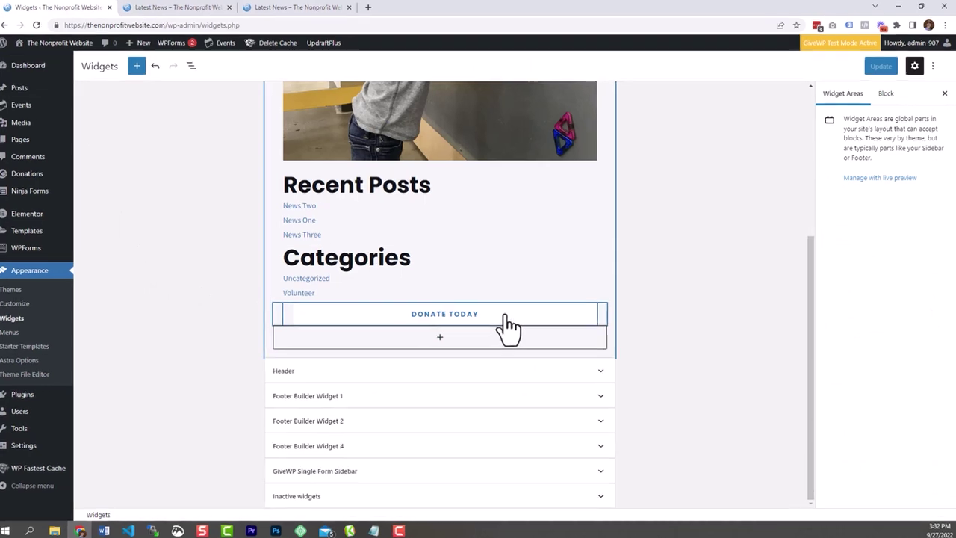
{"action": "left_click", "coordinate": [516, 319]}
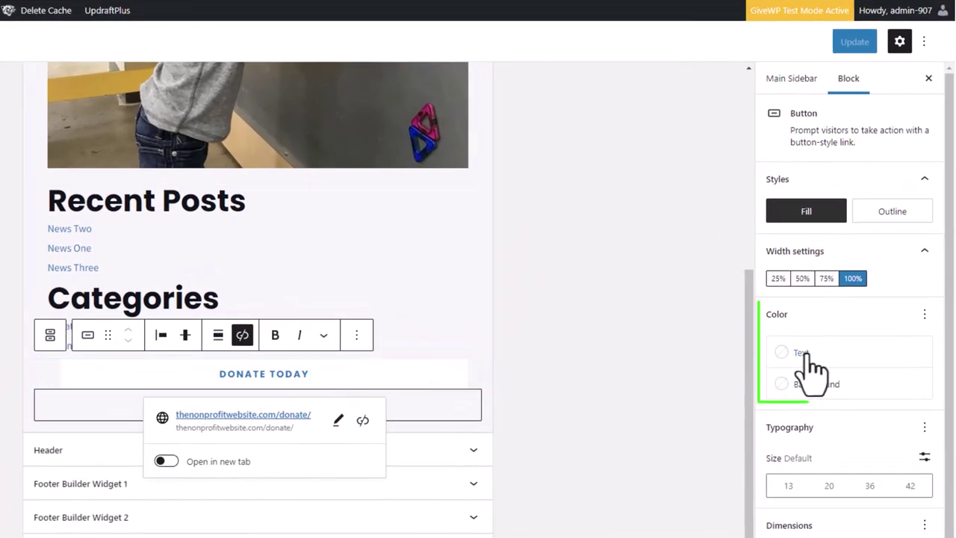
{"action": "left_click", "coordinate": [803, 352]}
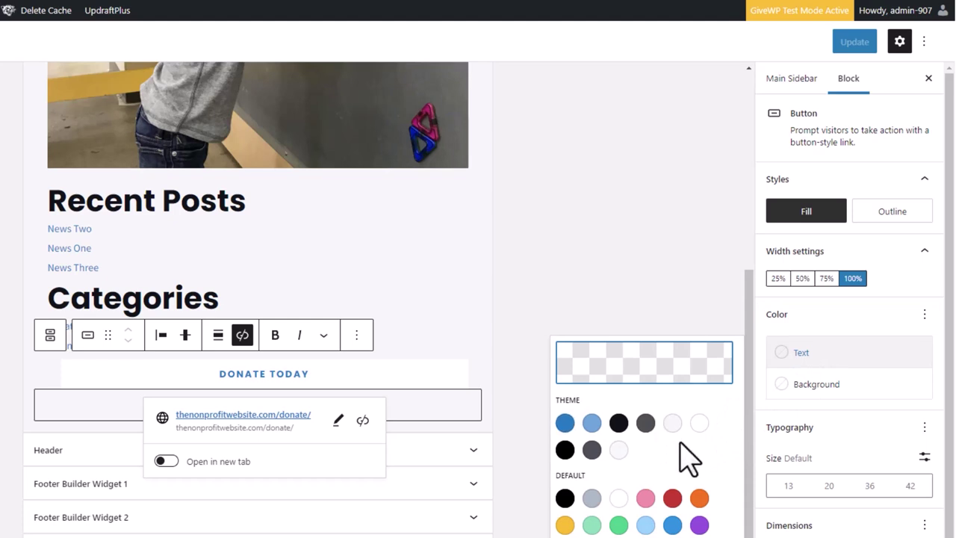
{"action": "key", "text": "Tab"}
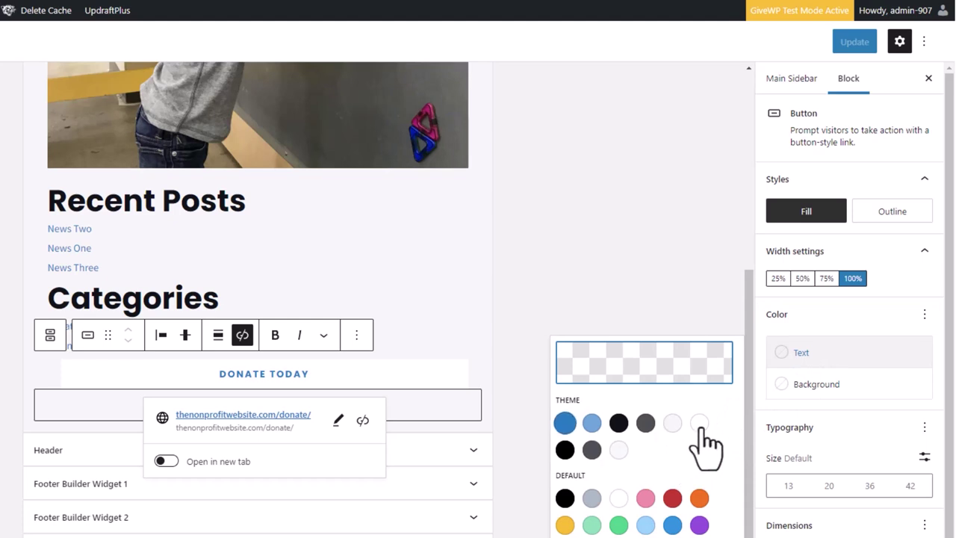
{"action": "key", "text": "Return"}
{"action": "left_click", "coordinate": [701, 424]}
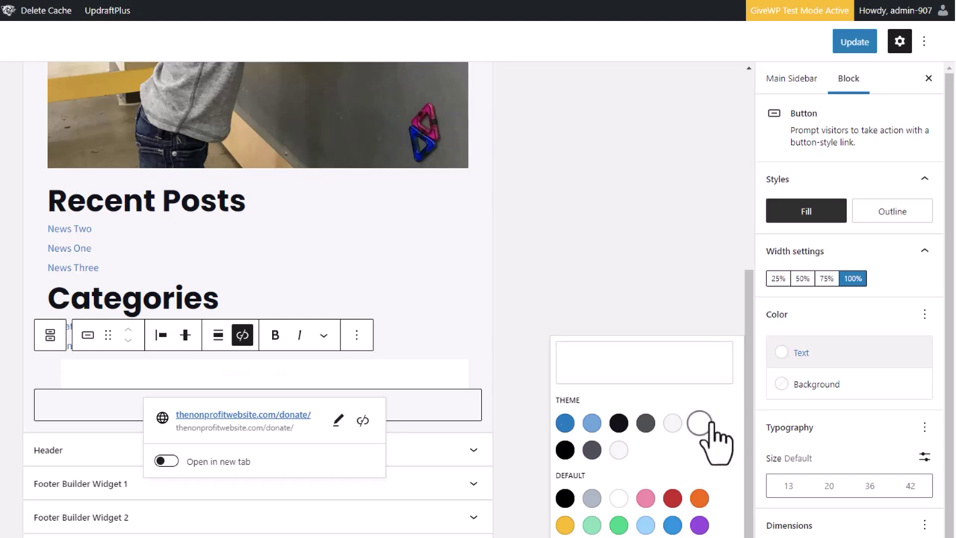
{"action": "left_click", "coordinate": [796, 390]}
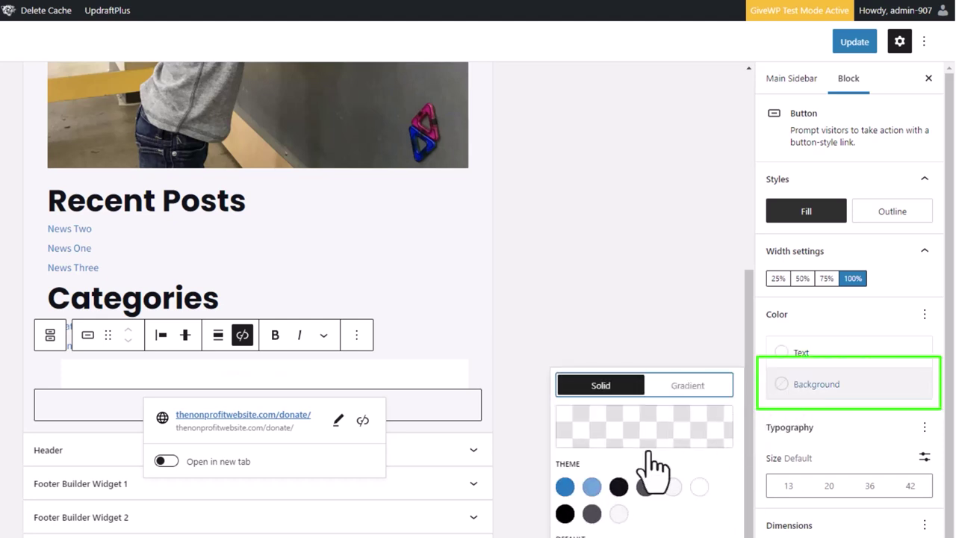
{"action": "left_click", "coordinate": [566, 487]}
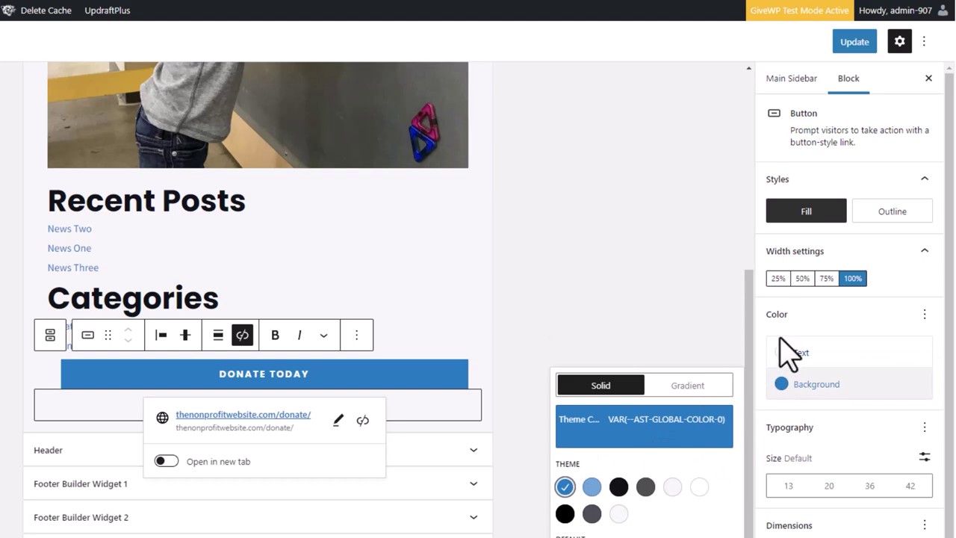
{"action": "left_click", "coordinate": [810, 340]}
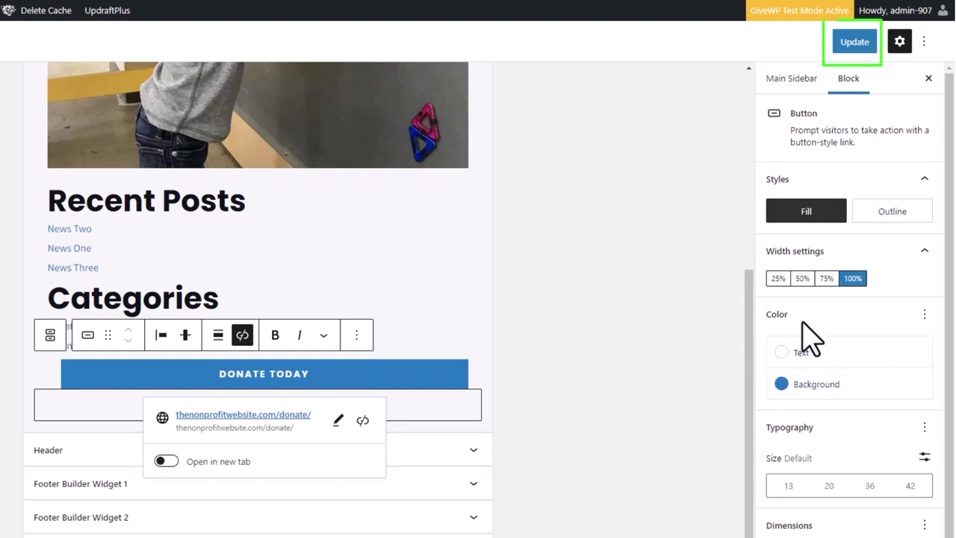
{"action": "left_click", "coordinate": [856, 46]}
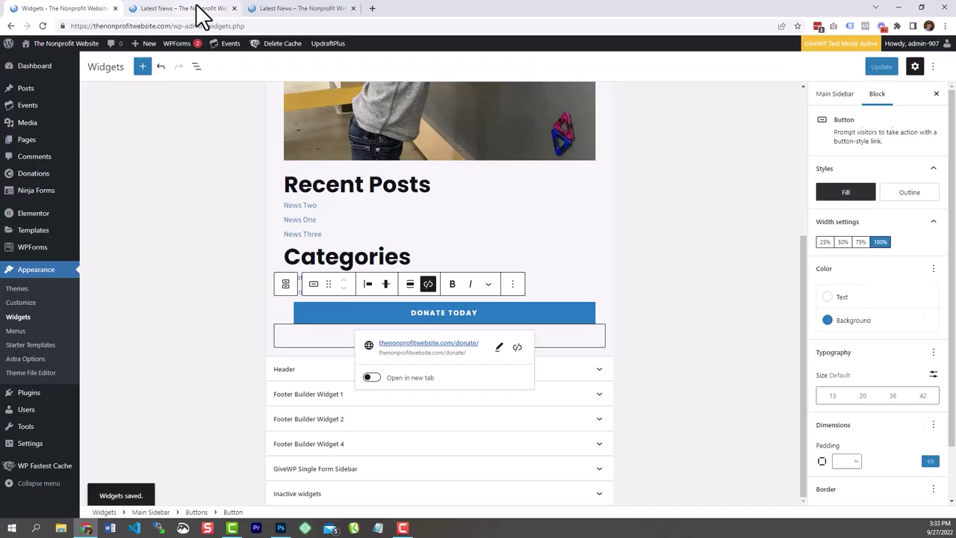
{"action": "left_click", "coordinate": [198, 9]}
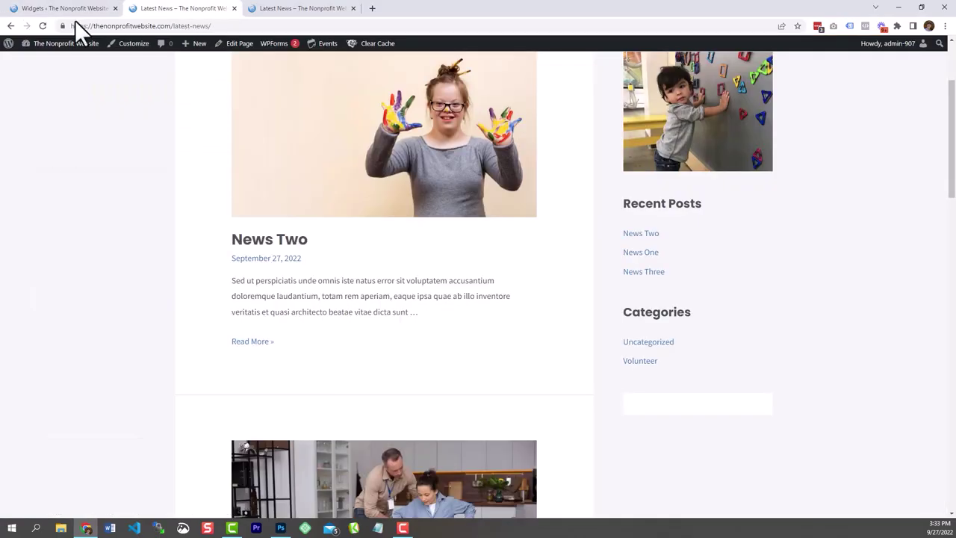
- Refresh the Latest News tab to check the white-on-blue DONATE TODAY button
{"action": "left_click", "coordinate": [43, 26]}
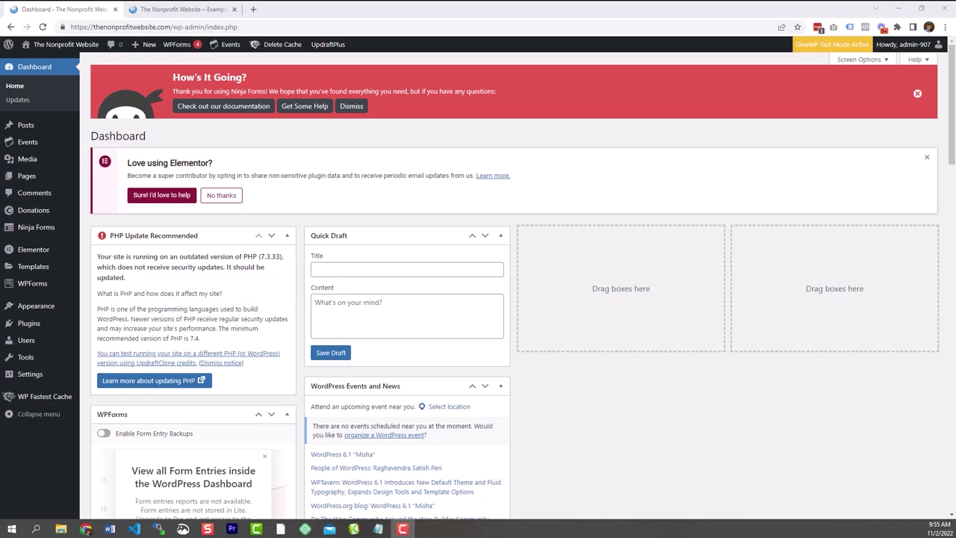
- Open the Donate page from the DONATE link in the homepage header
{"action": "left_click", "coordinate": [208, 12]}
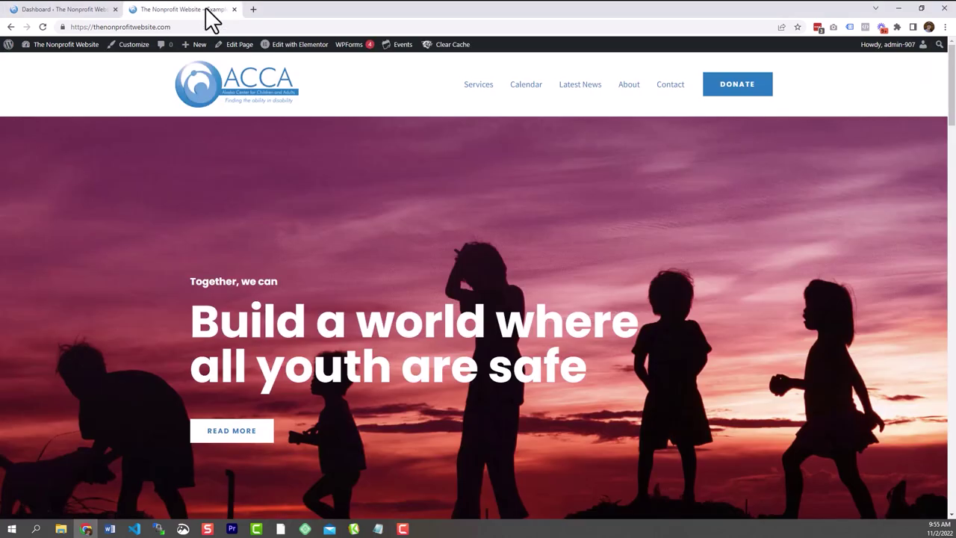
{"action": "left_click", "coordinate": [738, 93]}
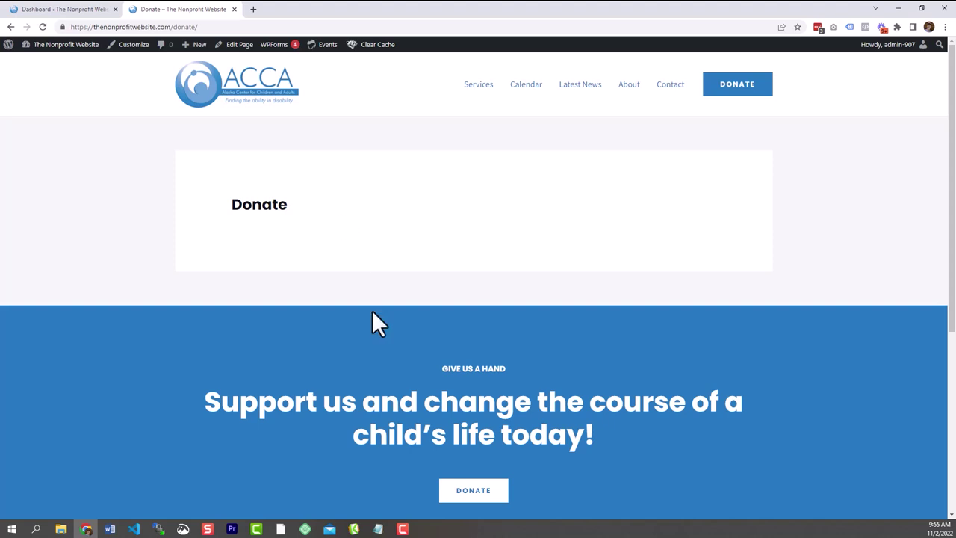
- From the Dashboard, open the Donations > All Forms list
{"action": "left_click", "coordinate": [56, 9]}
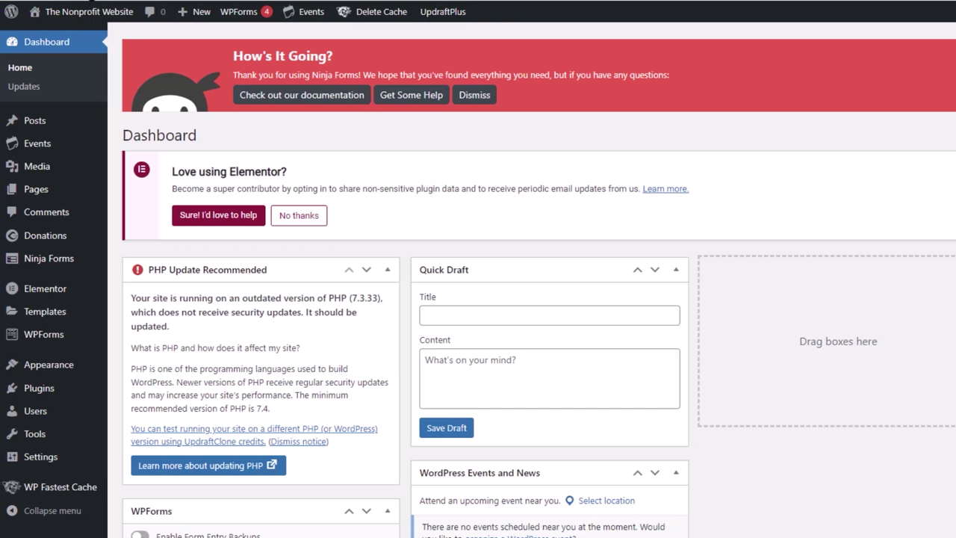
{"action": "mouse_move", "coordinate": [31, 236]}
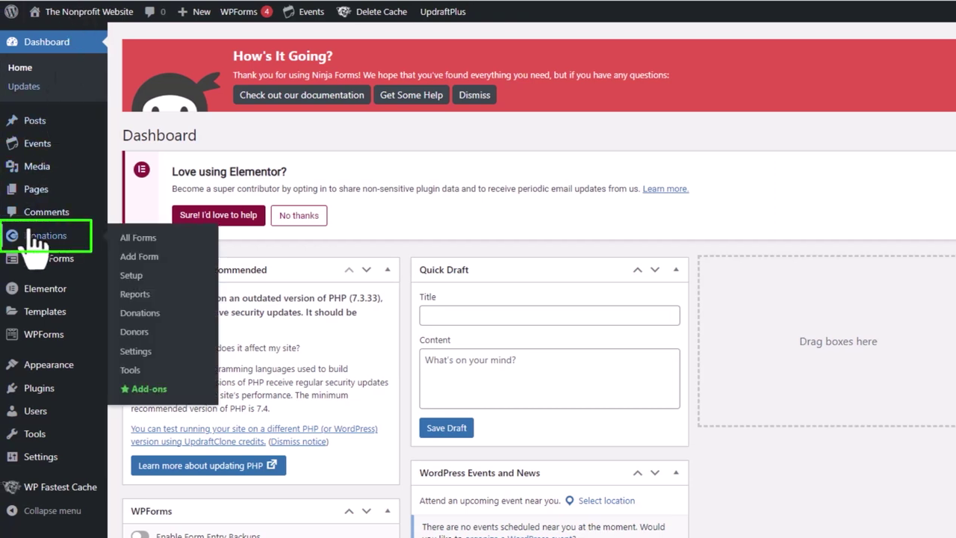
{"action": "left_click", "coordinate": [139, 238]}
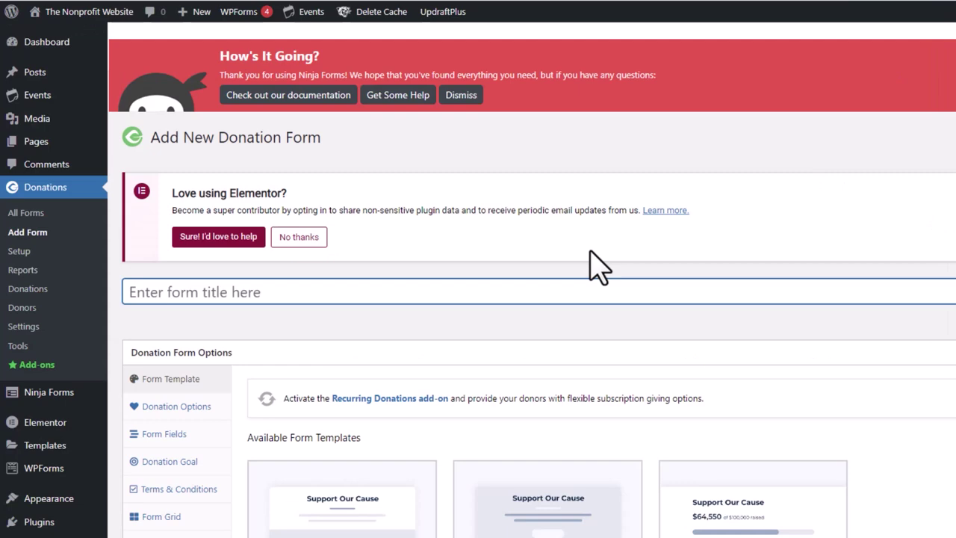
- Name the new form 'Donation Form' and activate the Classic Form template
{"action": "scroll", "coordinate": [597, 265], "scroll_direction": "down", "scroll_amount": 3}
{"action": "scroll", "coordinate": [598, 265], "scroll_direction": "down", "scroll_amount": 1}
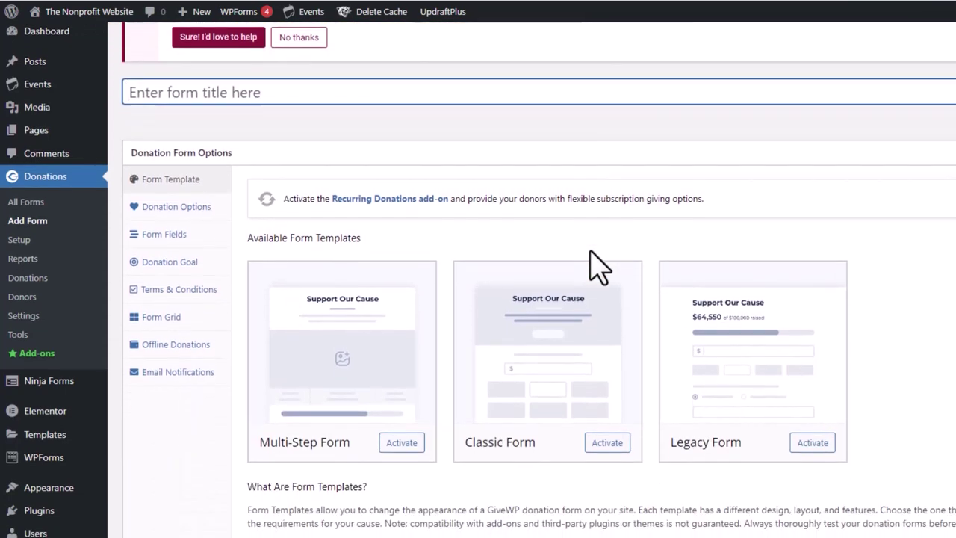
{"action": "scroll", "coordinate": [597, 265], "scroll_direction": "up", "scroll_amount": 1}
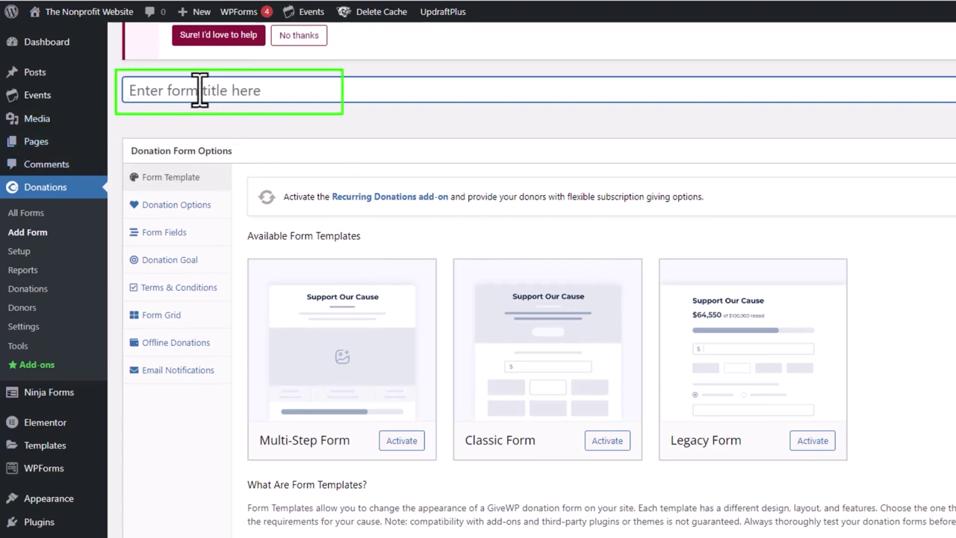
{"action": "type", "text": "D"}
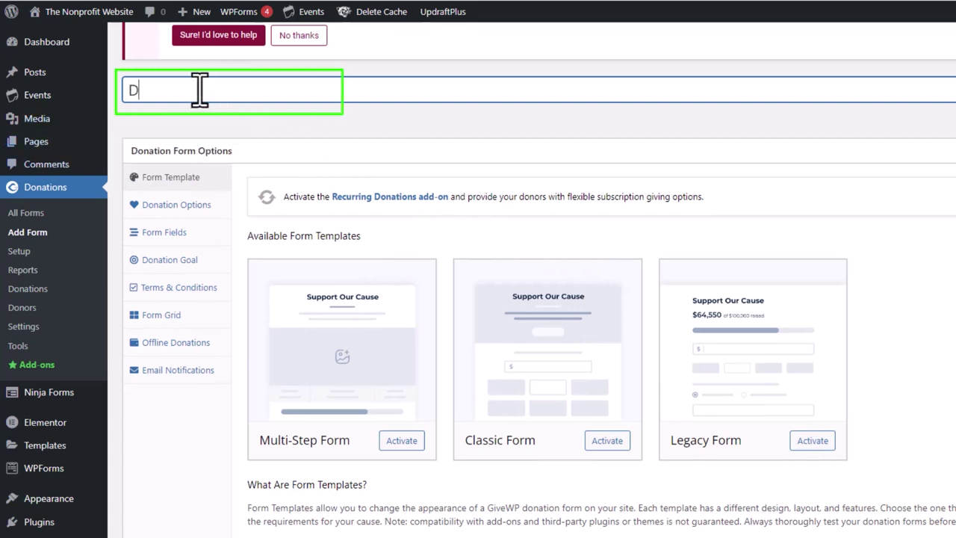
{"action": "type", "text": "onation Form"}
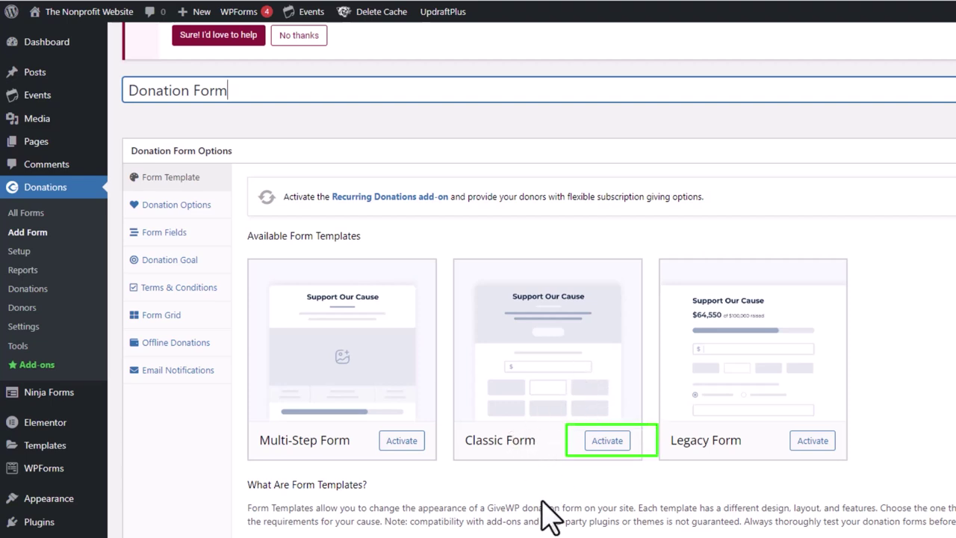
{"action": "left_click", "coordinate": [601, 441]}
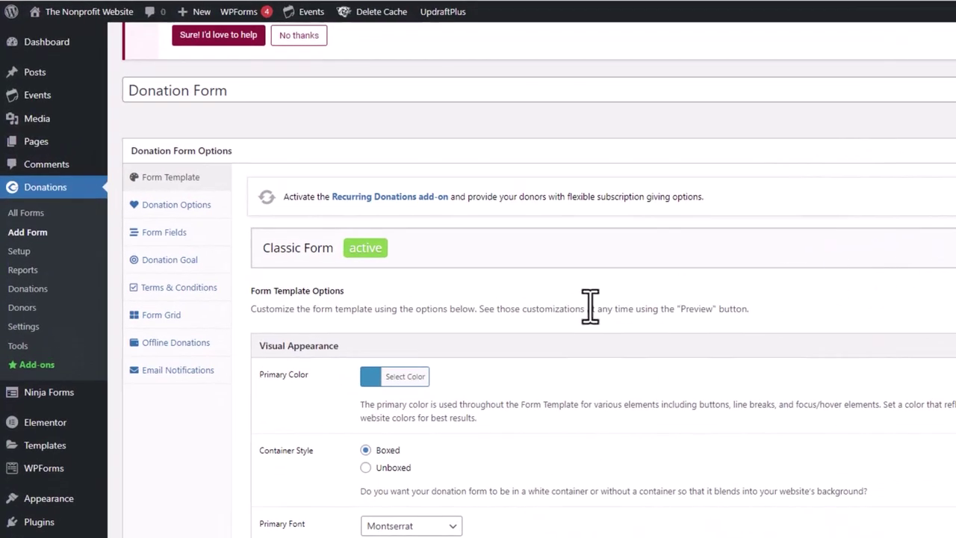
- Replace the primary colour #1E8CBE with the brand blue 007BC4 copied from Notepad
{"action": "scroll", "coordinate": [590, 307], "scroll_direction": "down", "scroll_amount": 3}
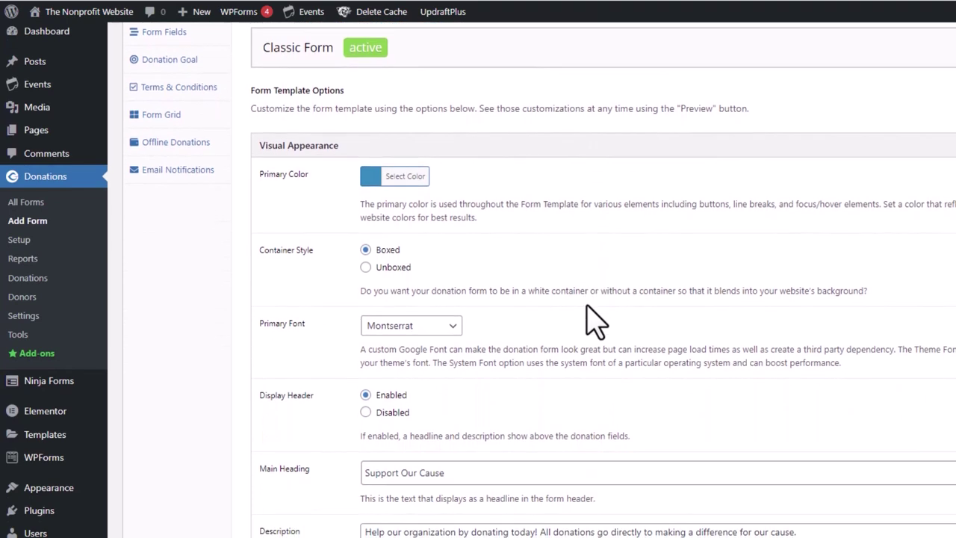
{"action": "left_click", "coordinate": [369, 178]}
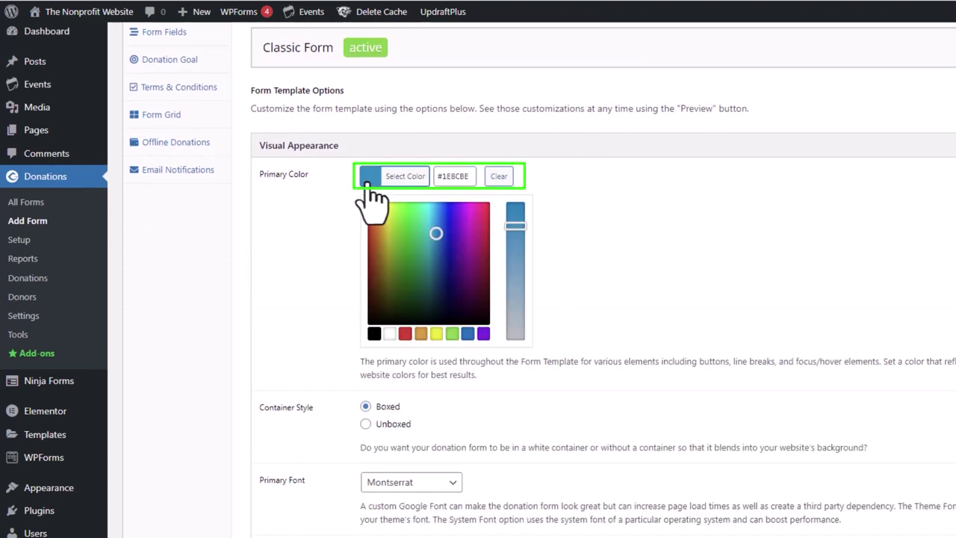
{"action": "key", "text": "alt+Tab"}
{"action": "left_click_drag", "start_coordinate": [736, 85], "coordinate": [692, 85]}
{"action": "key", "text": "ctrl+c"}
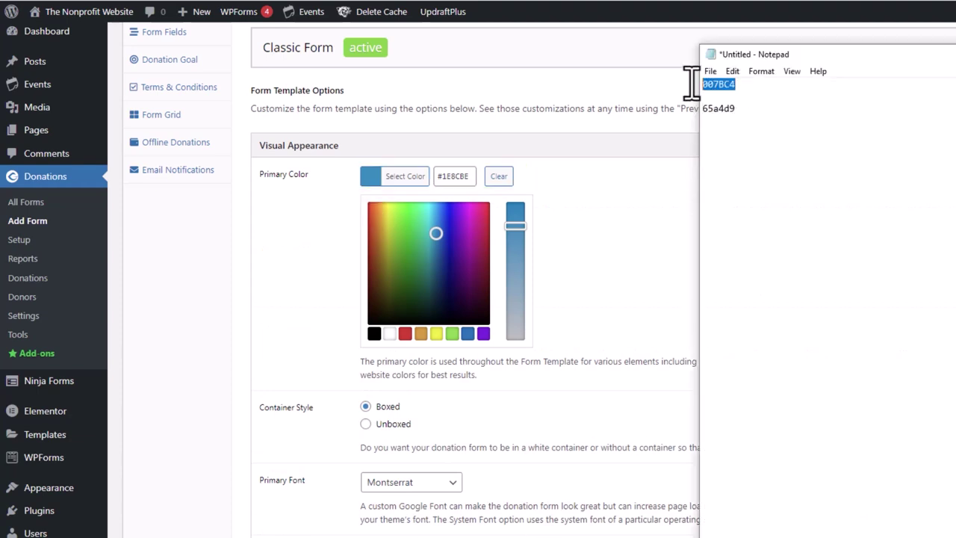
{"action": "left_click_drag", "start_coordinate": [440, 175], "coordinate": [474, 176]}
{"action": "key", "text": "ctrl+v"}
{"action": "key", "text": "Return"}
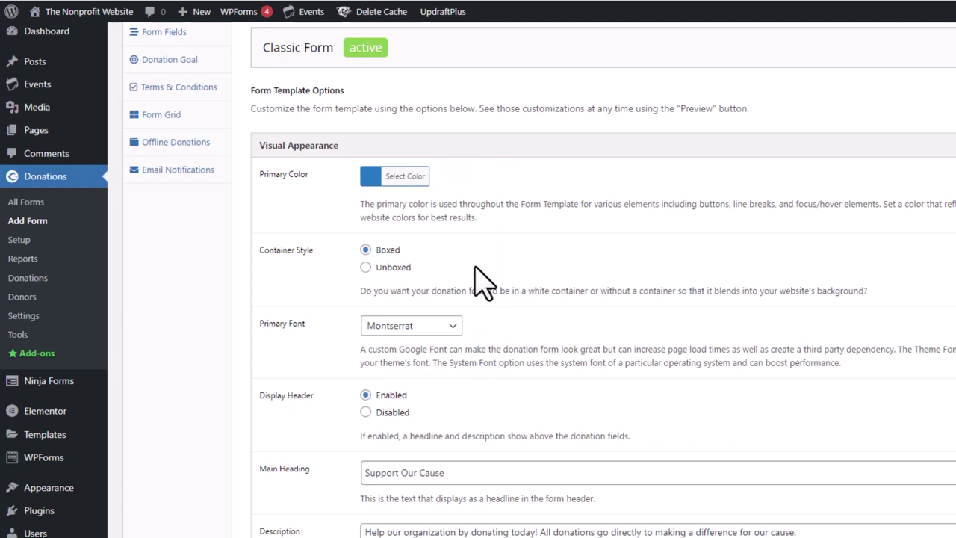
- Change the main heading from 'Support Our Cause' to 'Donate to ACCA'
{"action": "scroll", "coordinate": [320, 416], "scroll_direction": "down", "scroll_amount": 3}
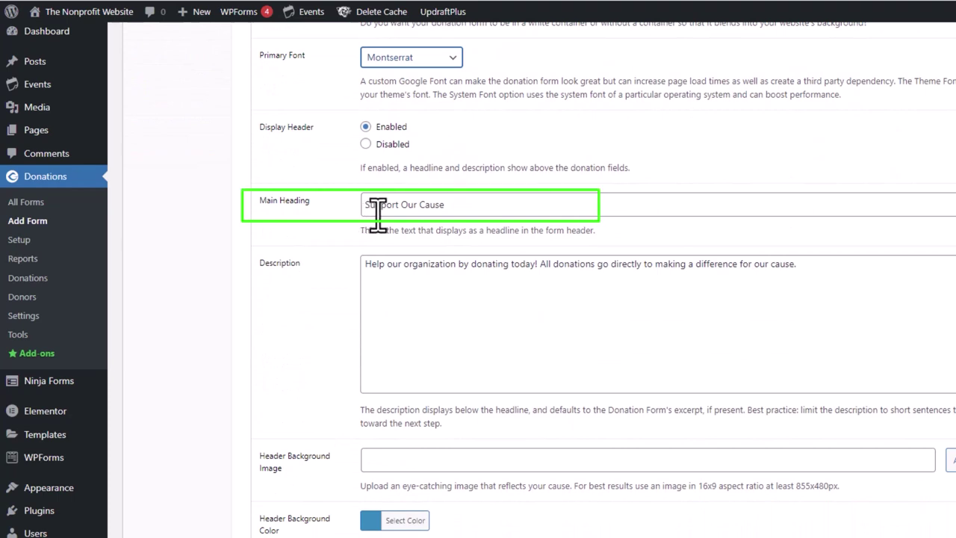
{"action": "triple_click", "coordinate": [452, 206]}
{"action": "type", "text": "Donatt"}
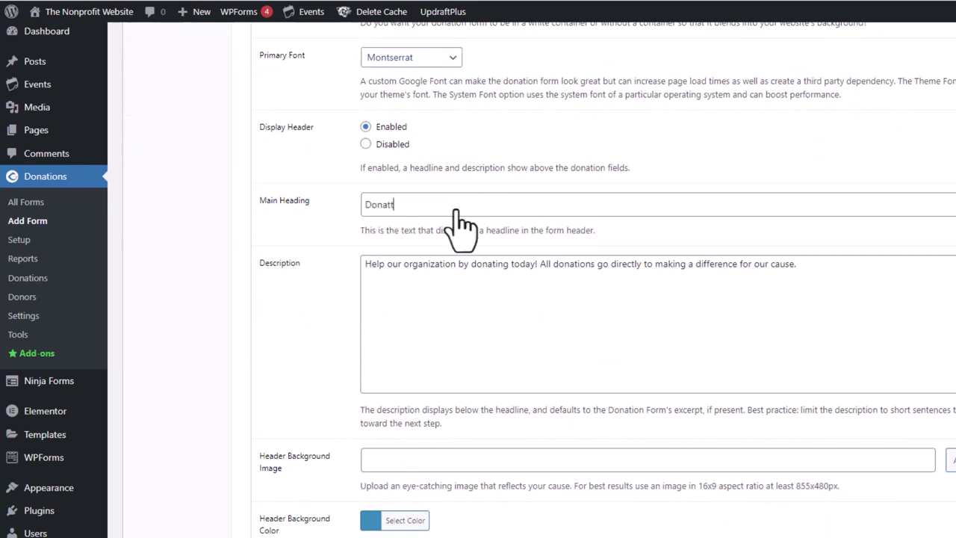
{"action": "key", "text": "BackSpace"}
{"action": "type", "text": "e to ACCA"}
{"action": "left_click", "coordinate": [405, 270]}
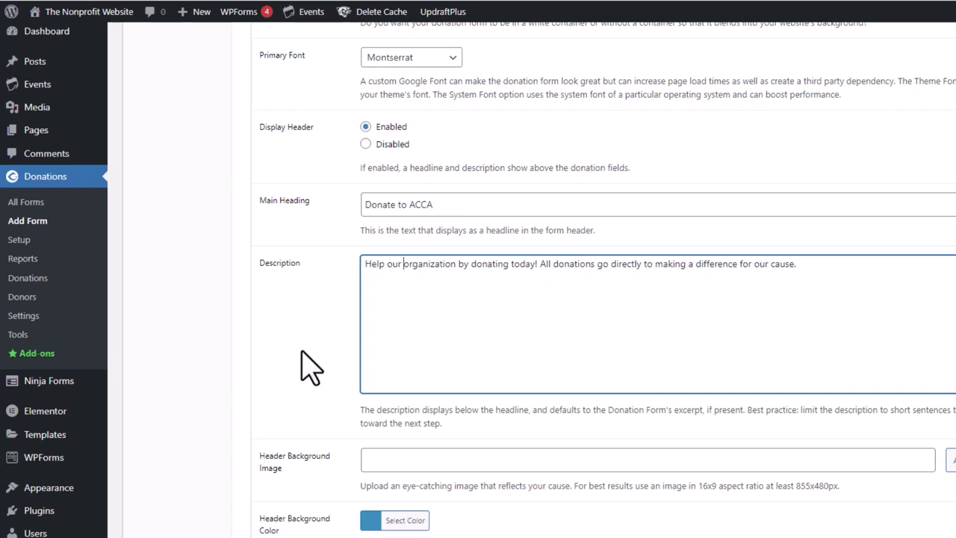
- Set img-04-web.jpg, the girl with a teddy bear, as the header background image
{"action": "scroll", "coordinate": [310, 366], "scroll_direction": "down", "scroll_amount": 2}
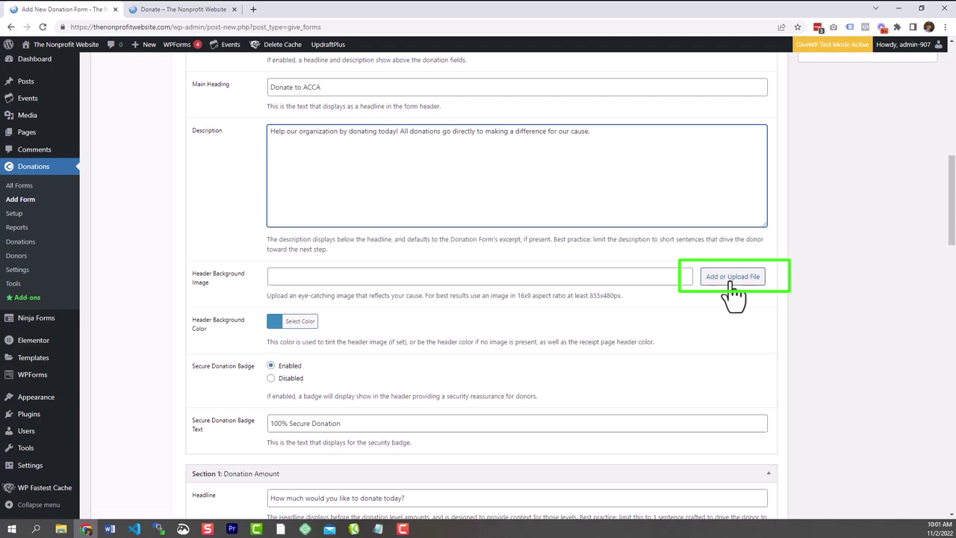
{"action": "left_click", "coordinate": [731, 284]}
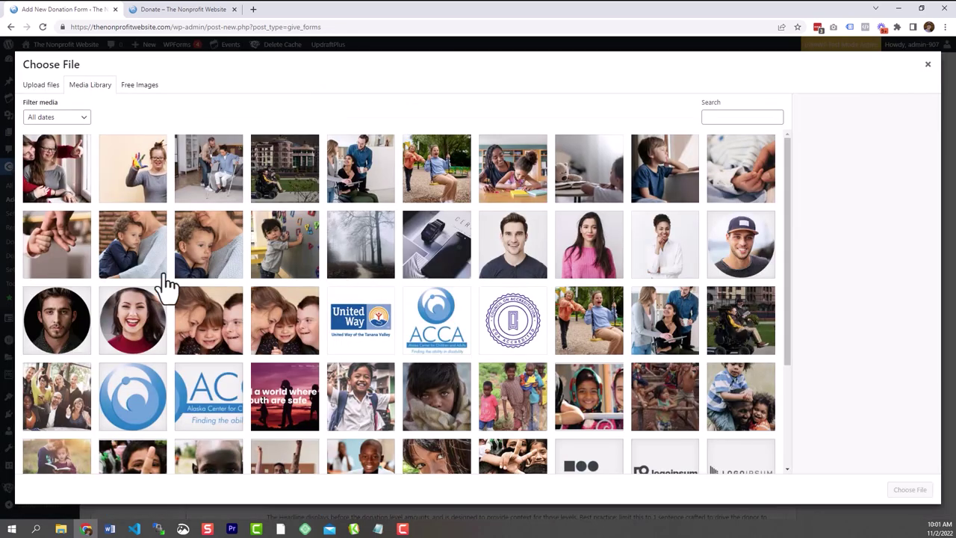
{"action": "left_click", "coordinate": [574, 191]}
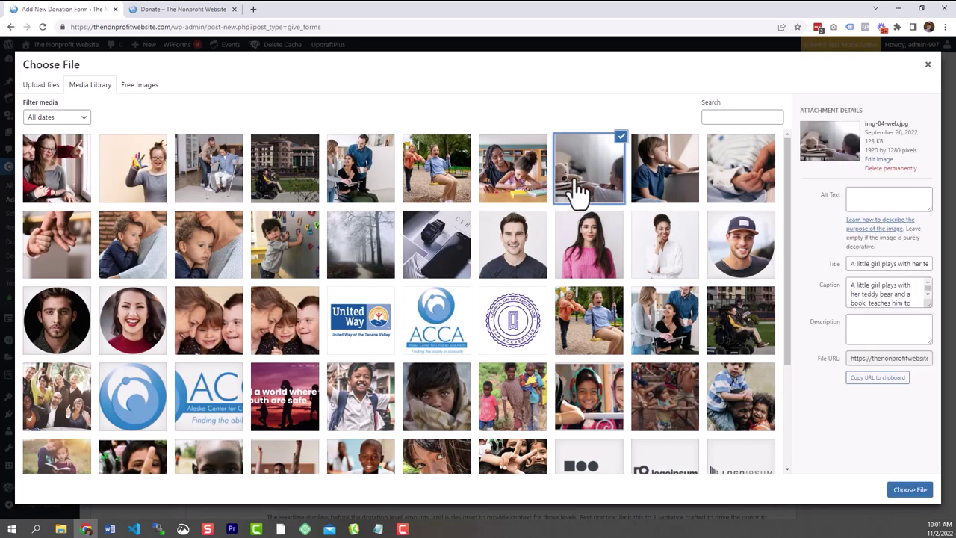
{"action": "left_click", "coordinate": [910, 491]}
- Clear the header background colour value
{"action": "scroll", "coordinate": [717, 467], "scroll_direction": "down", "scroll_amount": 3}
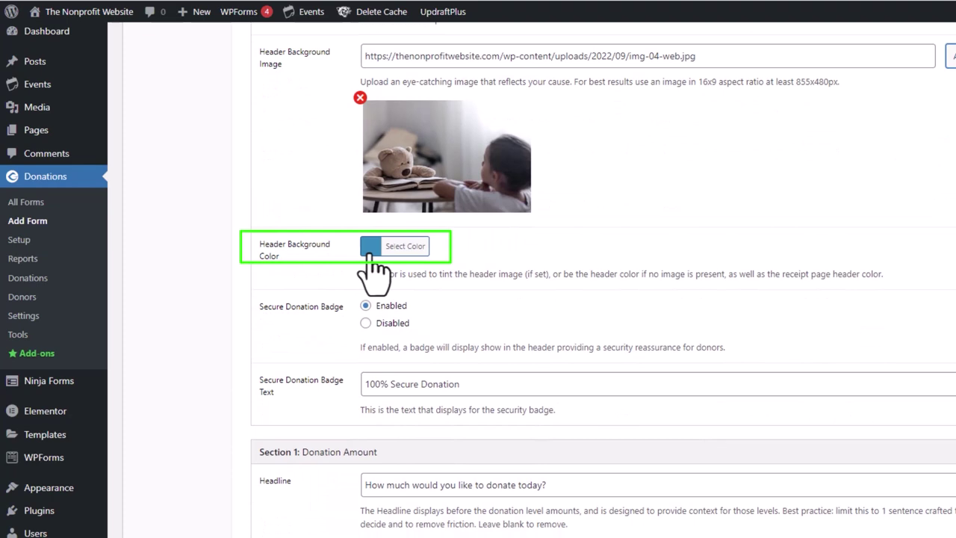
{"action": "left_click", "coordinate": [369, 252]}
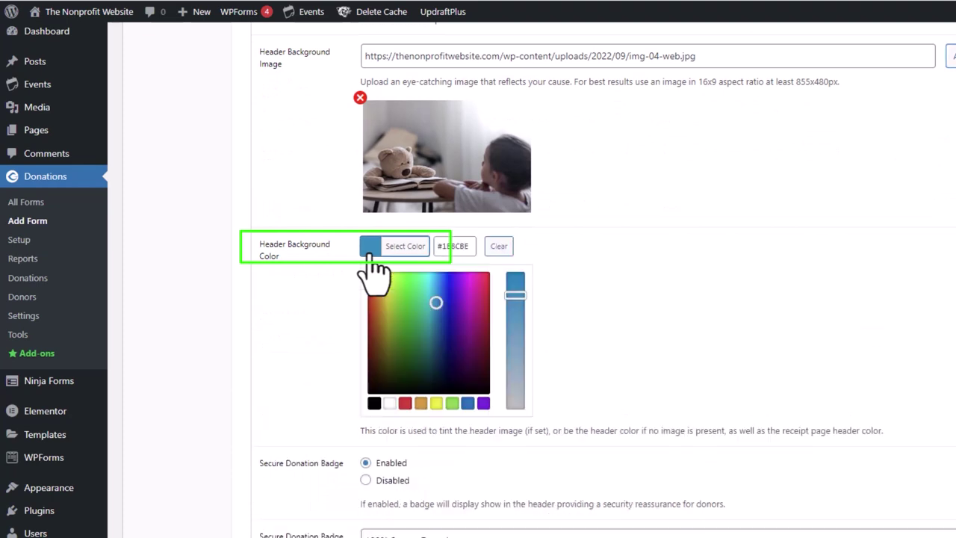
{"action": "triple_click", "coordinate": [444, 247]}
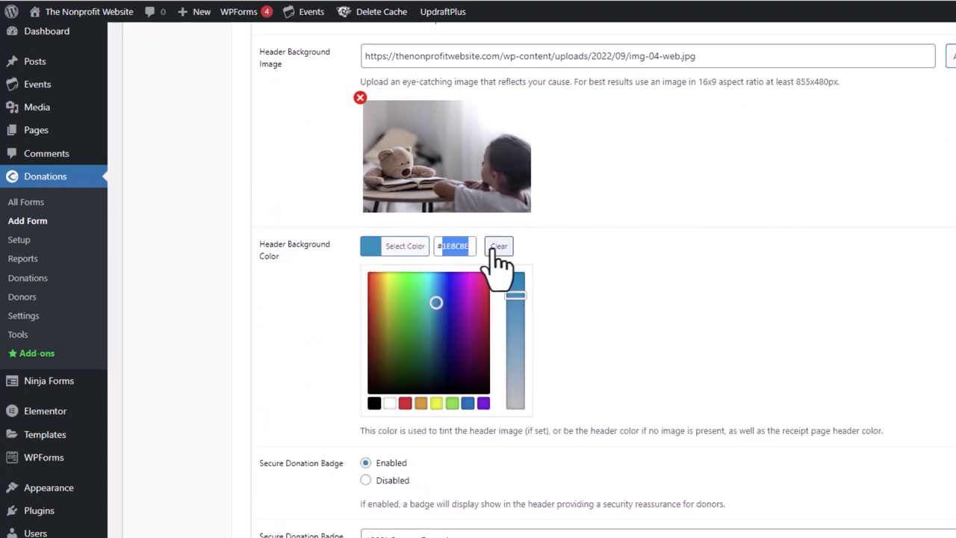
{"action": "left_click", "coordinate": [497, 250]}
{"action": "left_click", "coordinate": [588, 280]}
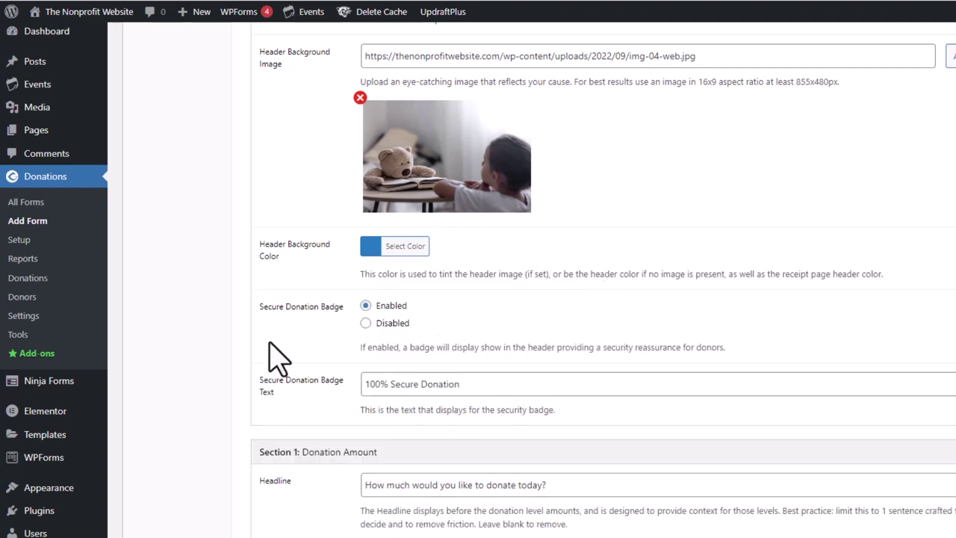
{"action": "scroll", "coordinate": [287, 388], "scroll_direction": "down", "scroll_amount": 5}
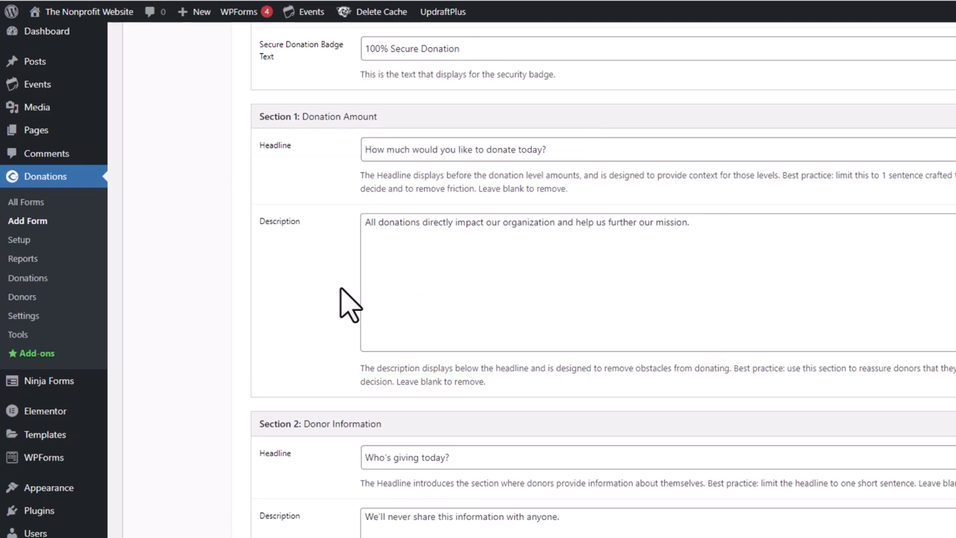
{"action": "scroll", "coordinate": [348, 303], "scroll_direction": "down", "scroll_amount": 4}
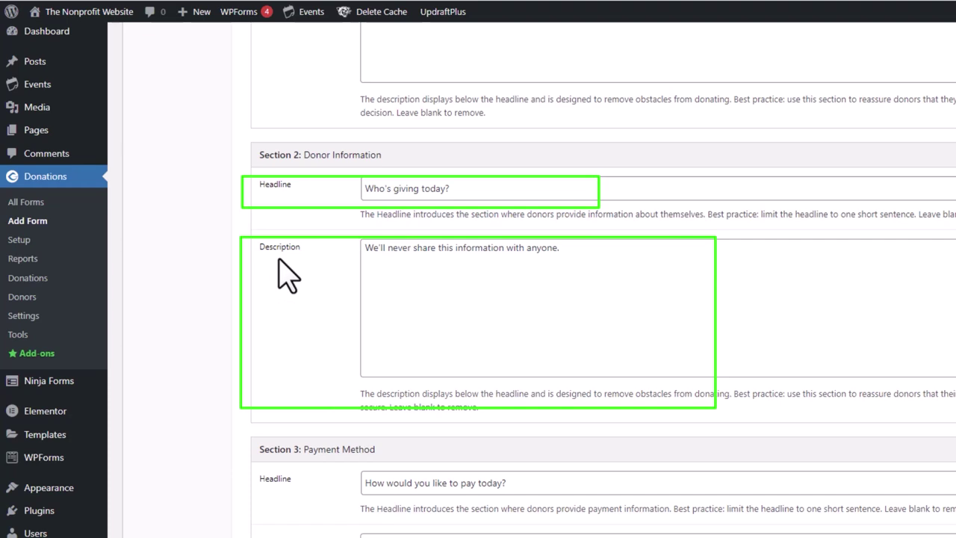
{"action": "scroll", "coordinate": [207, 337], "scroll_direction": "down", "scroll_amount": 3}
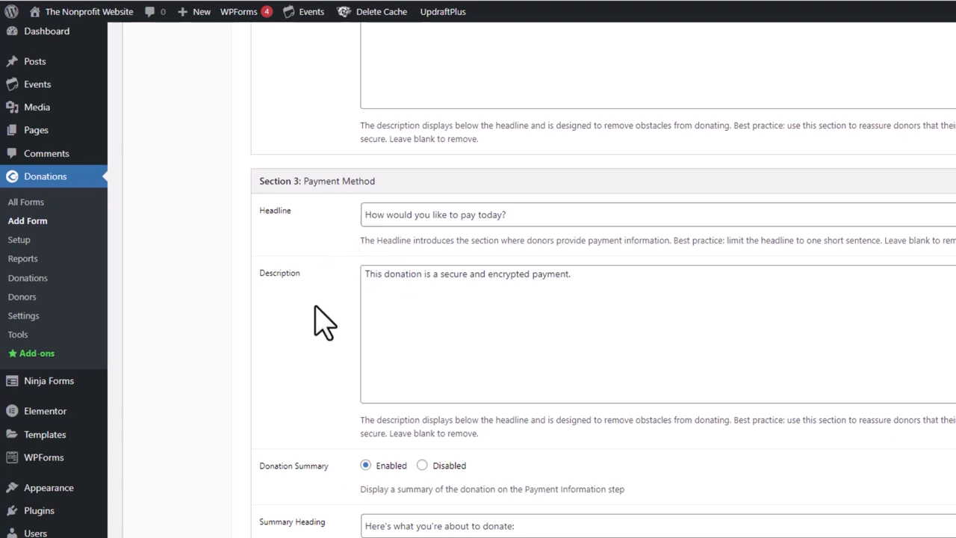
{"action": "scroll", "coordinate": [325, 322], "scroll_direction": "down", "scroll_amount": 5}
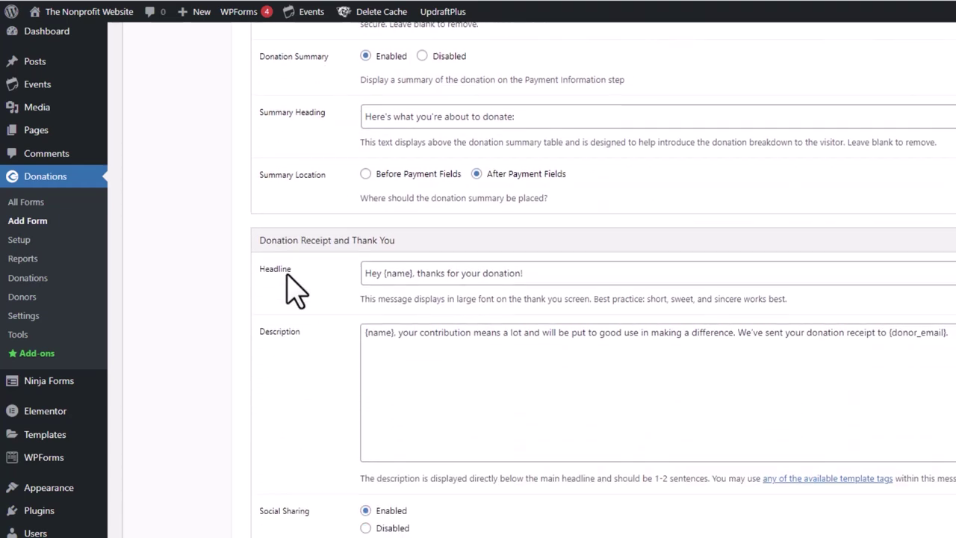
{"action": "scroll", "coordinate": [296, 292], "scroll_direction": "down", "scroll_amount": 2}
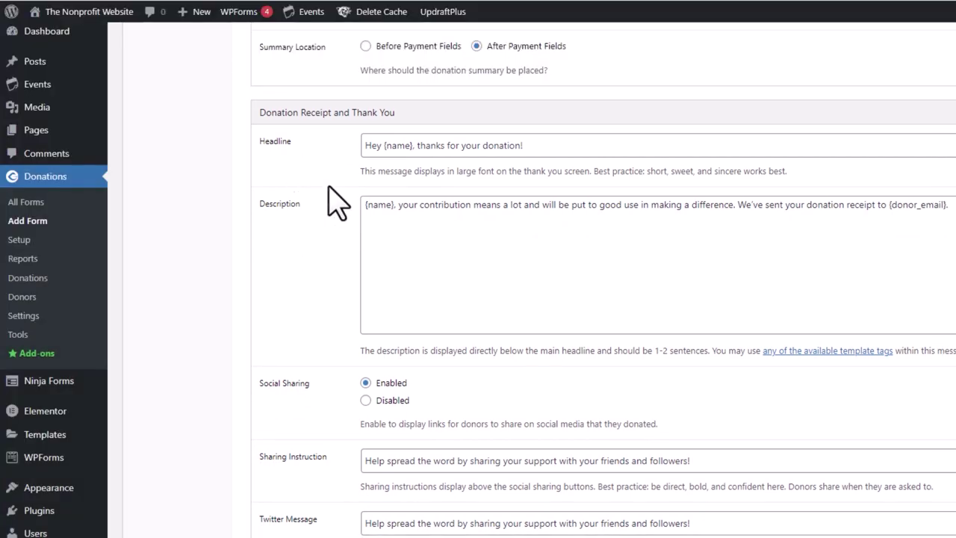
{"action": "scroll", "coordinate": [246, 418], "scroll_direction": "up", "scroll_amount": 15}
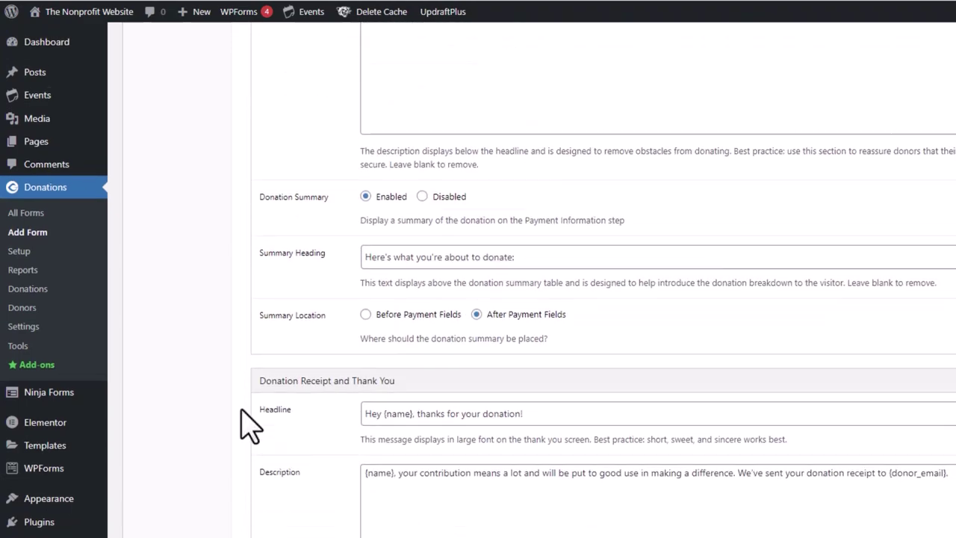
{"action": "scroll", "coordinate": [250, 426], "scroll_direction": "up", "scroll_amount": 20}
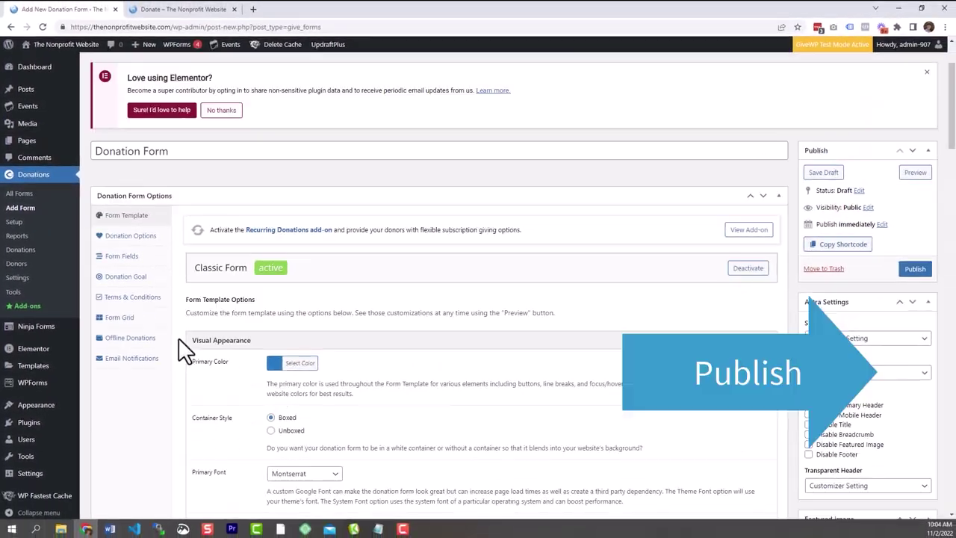
{"action": "scroll", "coordinate": [183, 349], "scroll_direction": "up", "scroll_amount": 3}
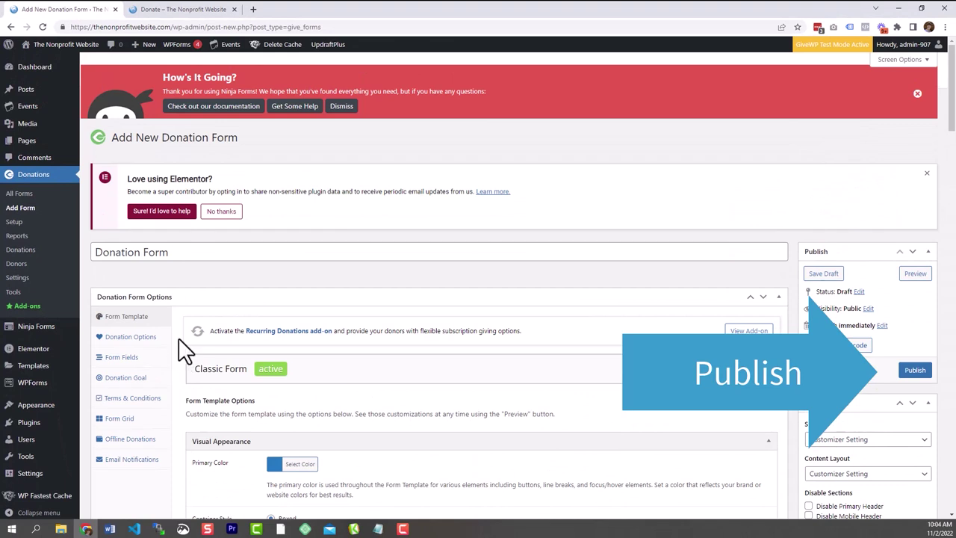
- Publish the Donation Form and display its Donation Options settings
{"action": "left_click", "coordinate": [913, 375]}
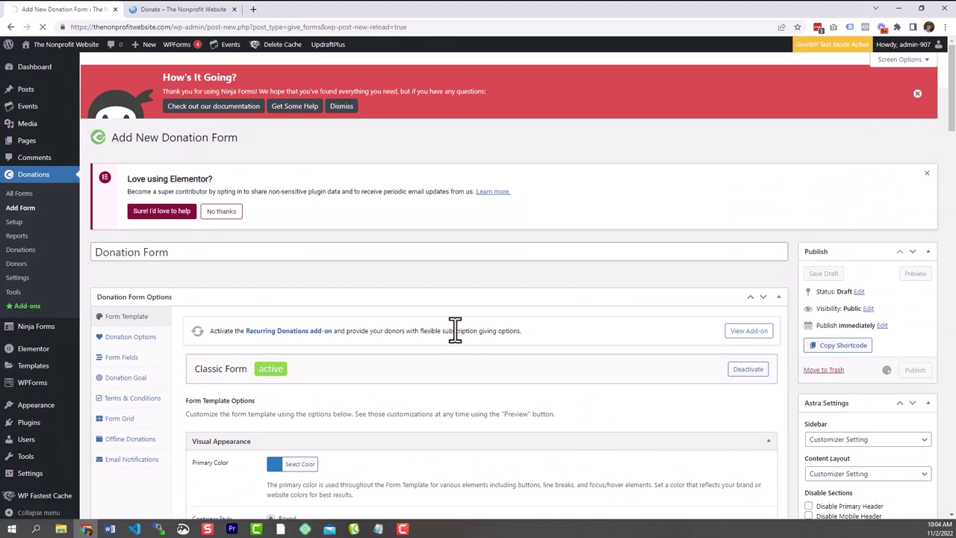
{"action": "scroll", "coordinate": [455, 329], "scroll_direction": "down", "scroll_amount": 3}
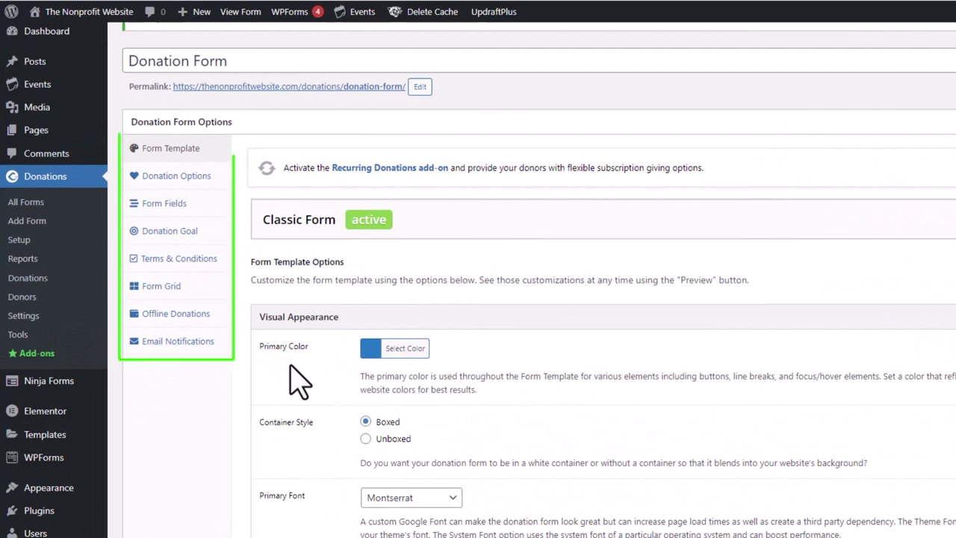
{"action": "left_click", "coordinate": [170, 183]}
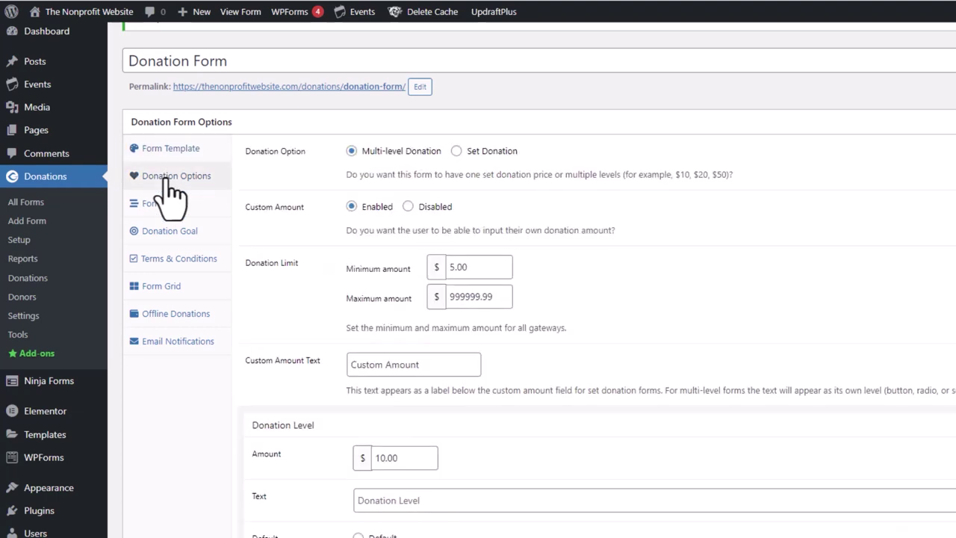
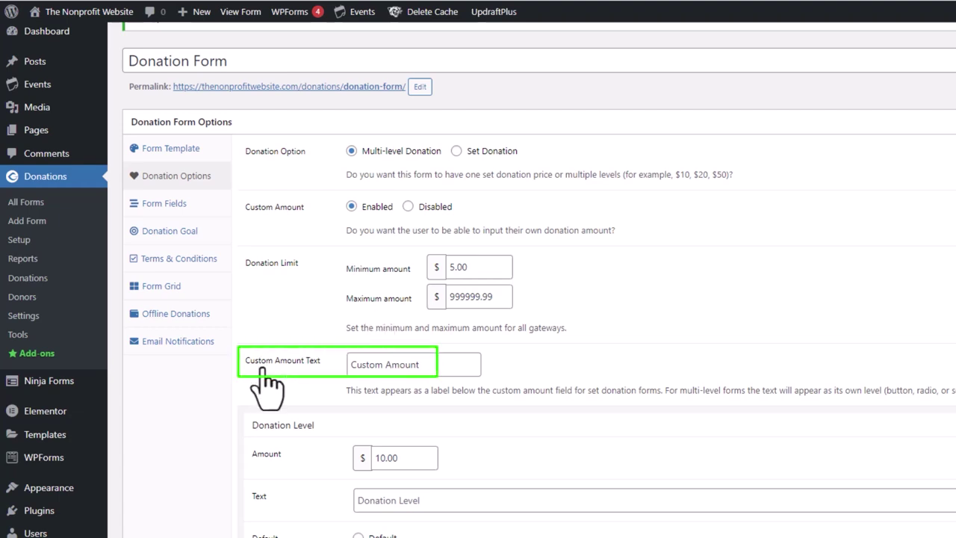
- Label the $10, $25 and $50 donation levels Bronze, Silver and Gold
{"action": "scroll", "coordinate": [297, 408], "scroll_direction": "down", "scroll_amount": 3}
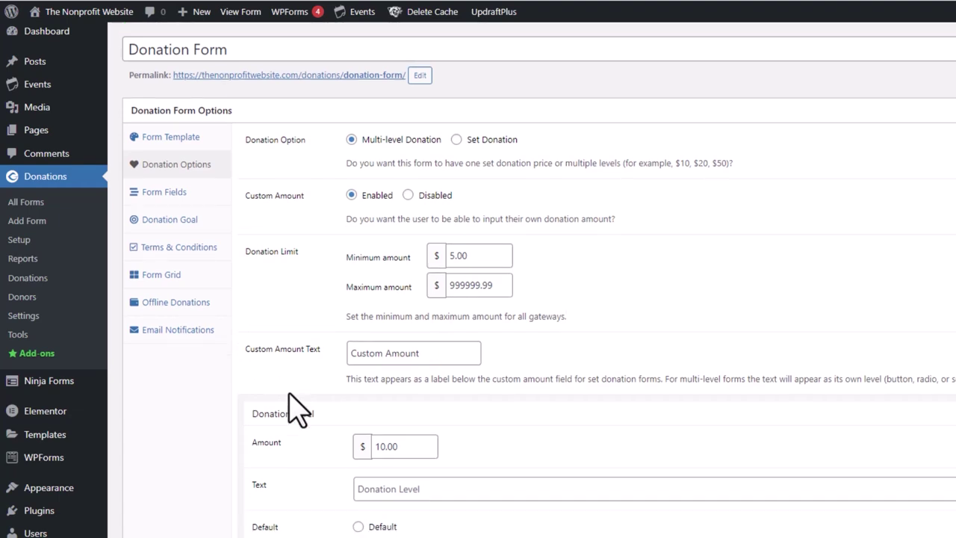
{"action": "scroll", "coordinate": [296, 408], "scroll_direction": "down", "scroll_amount": 1}
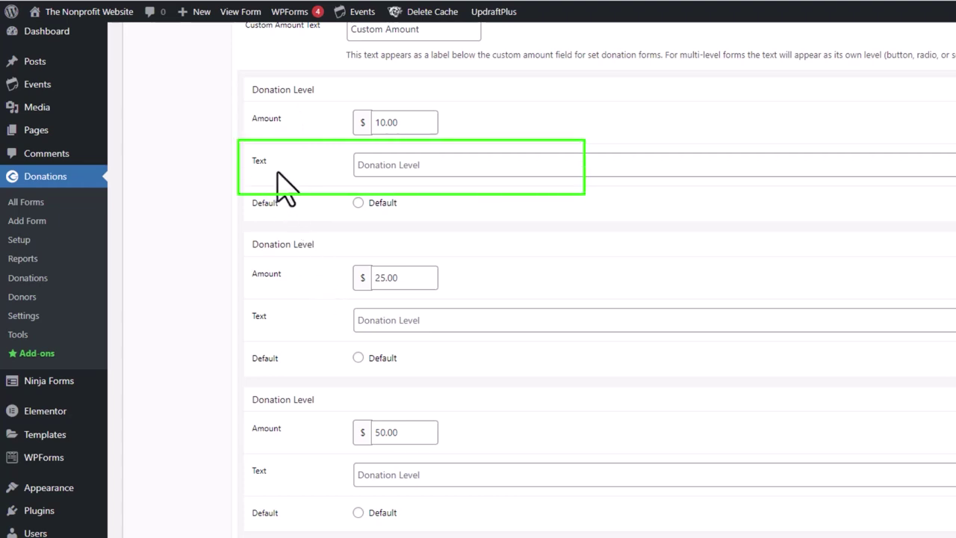
{"action": "left_click", "coordinate": [382, 166]}
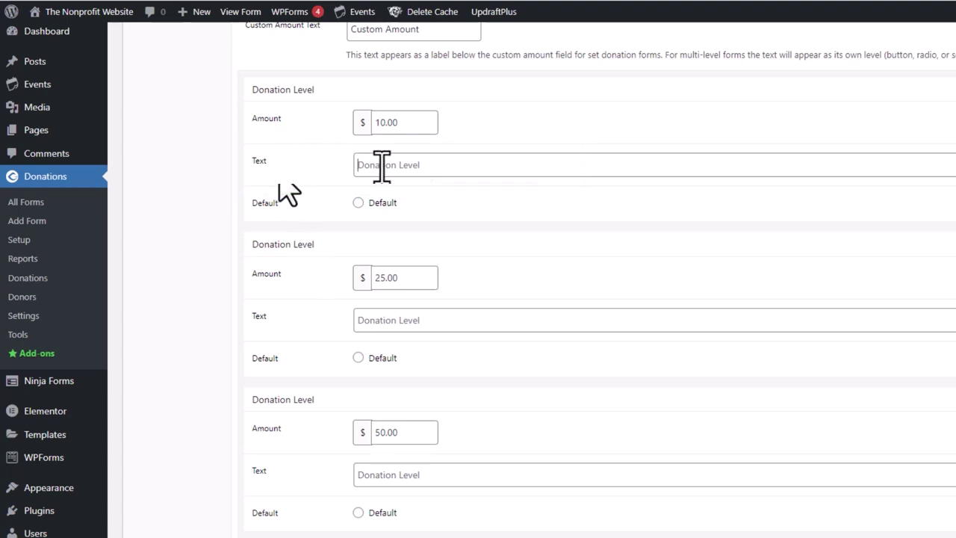
{"action": "type", "text": "Bronze"}
{"action": "left_click", "coordinate": [378, 322]}
{"action": "type", "text": "Silver"}
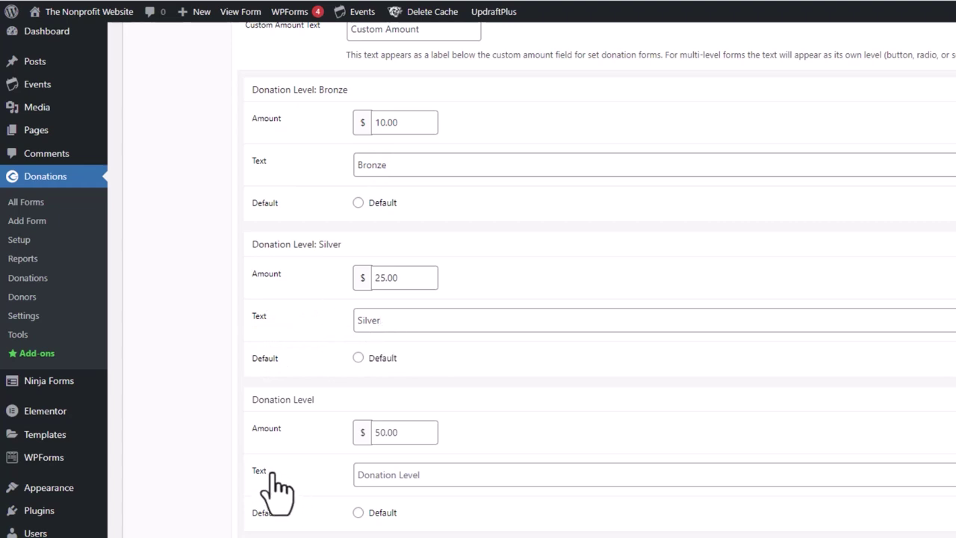
{"action": "left_click", "coordinate": [386, 473]}
{"action": "type", "text": "Gold"}
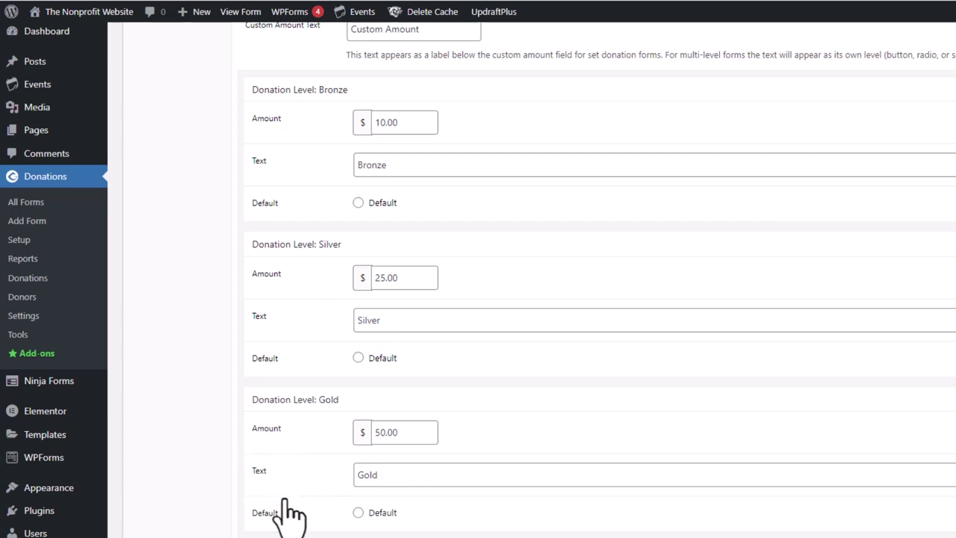
- Mark the Gold ($50) level as the default donation amount
{"action": "scroll", "coordinate": [285, 499], "scroll_direction": "down", "scroll_amount": 4}
{"action": "scroll", "coordinate": [285, 499], "scroll_direction": "down", "scroll_amount": 1}
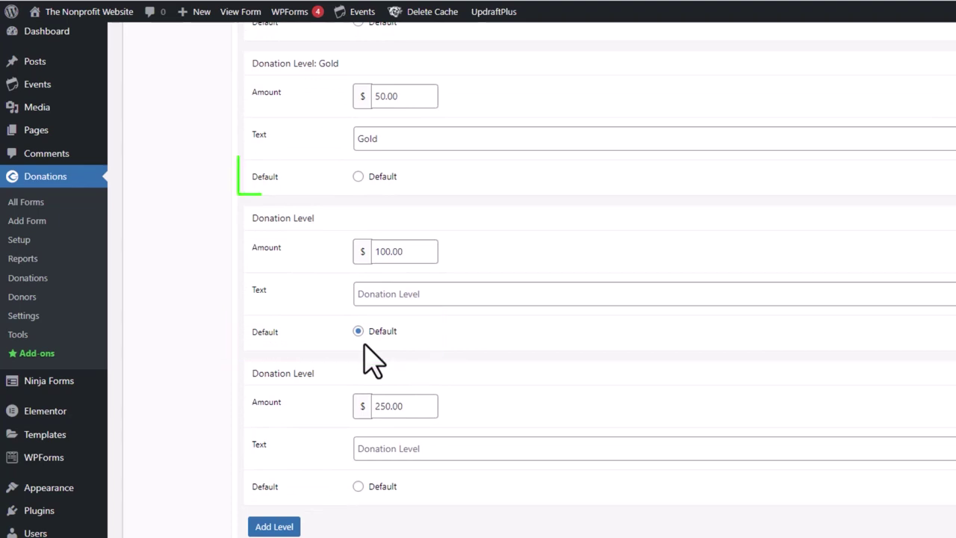
{"action": "left_click", "coordinate": [359, 177]}
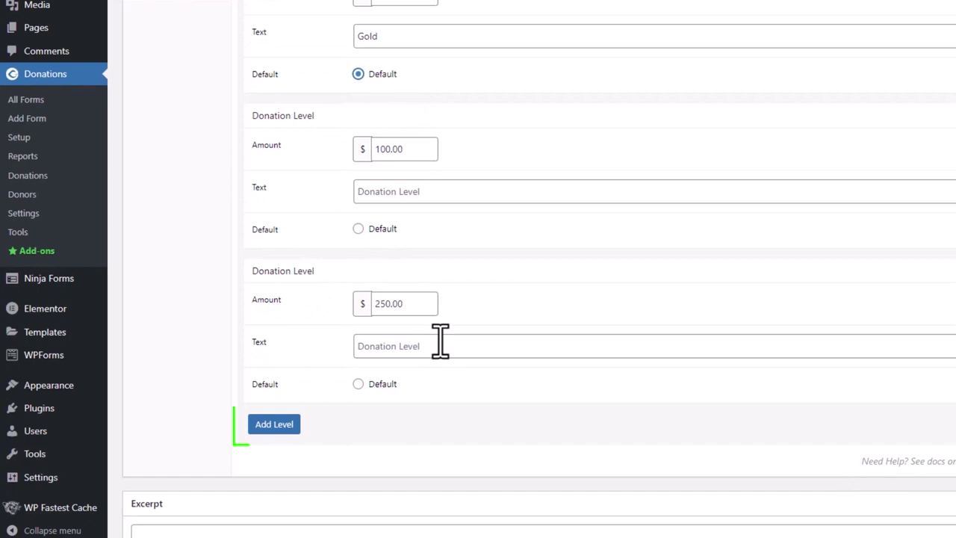
- Add a new donation level with amount 500.00 and update the donation form
{"action": "left_click", "coordinate": [274, 426]}
{"action": "scroll", "coordinate": [223, 413], "scroll_direction": "down", "scroll_amount": 3}
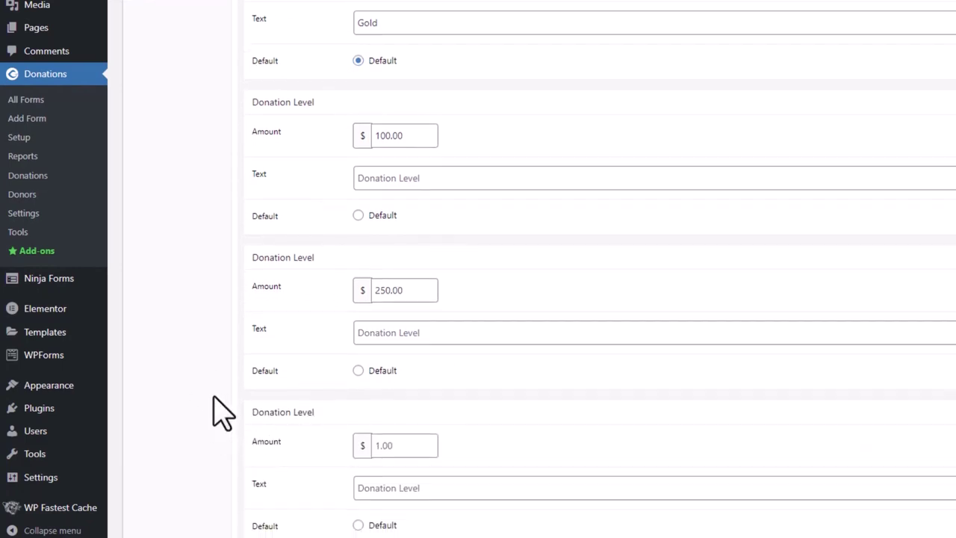
{"action": "scroll", "coordinate": [217, 434], "scroll_direction": "up", "scroll_amount": 1}
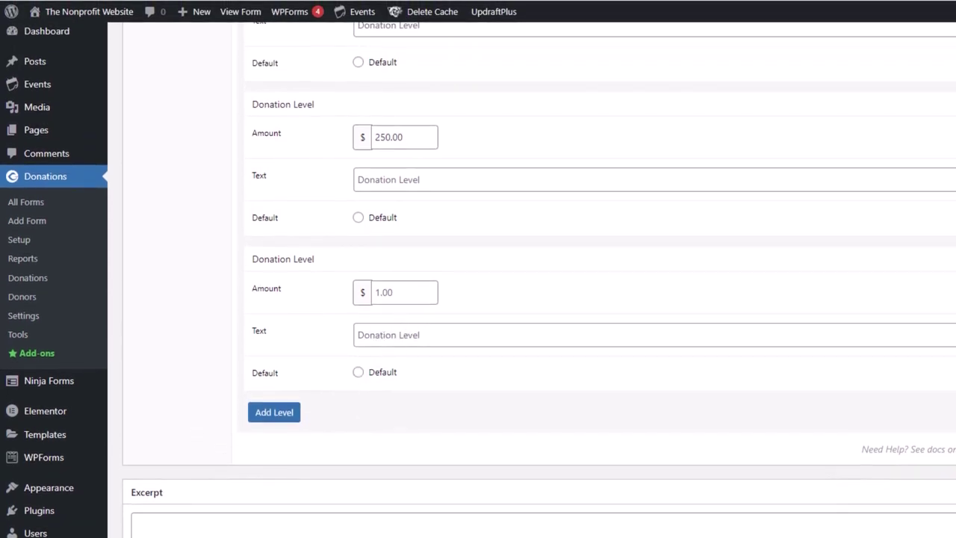
{"action": "type", "text": "500"}
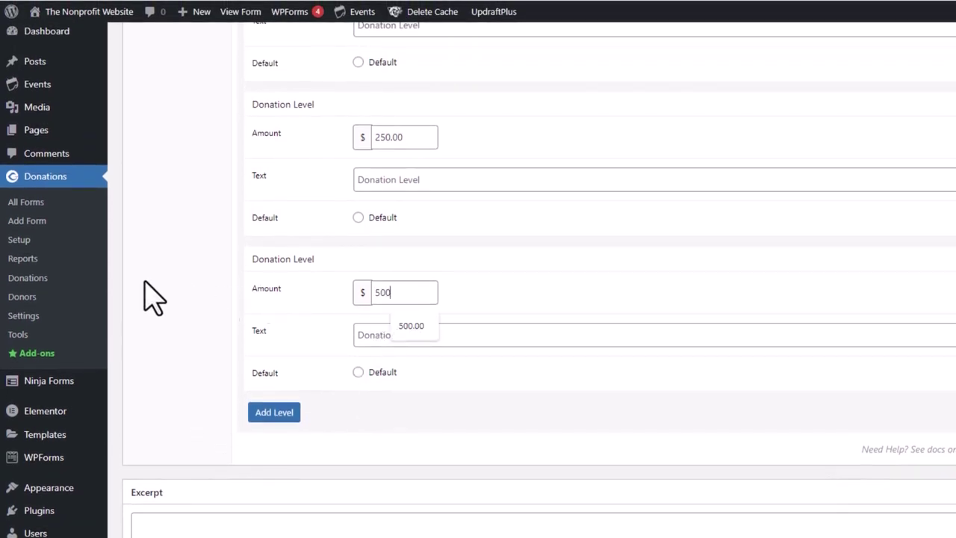
{"action": "left_click", "coordinate": [150, 292]}
{"action": "scroll", "coordinate": [147, 283], "scroll_direction": "up", "scroll_amount": 3}
{"action": "scroll", "coordinate": [147, 282], "scroll_direction": "up", "scroll_amount": 10}
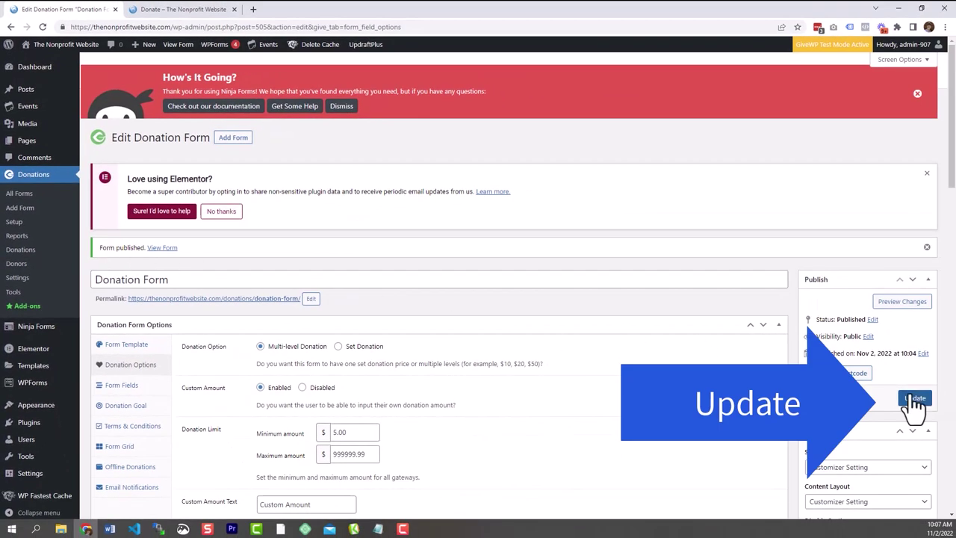
{"action": "left_click", "coordinate": [915, 399]}
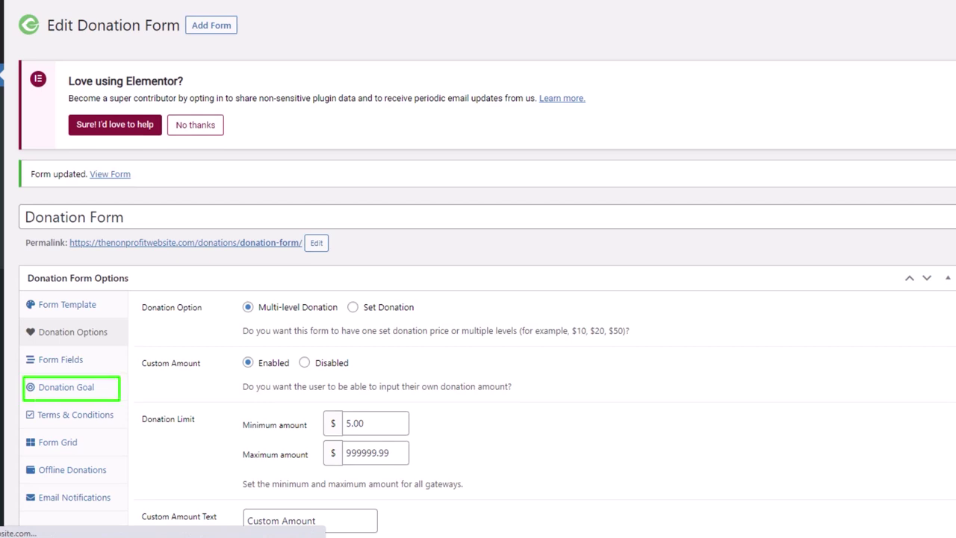
- Enable the form's donation goal, keeping the 10000.00 goal amount
{"action": "left_click", "coordinate": [66, 387]}
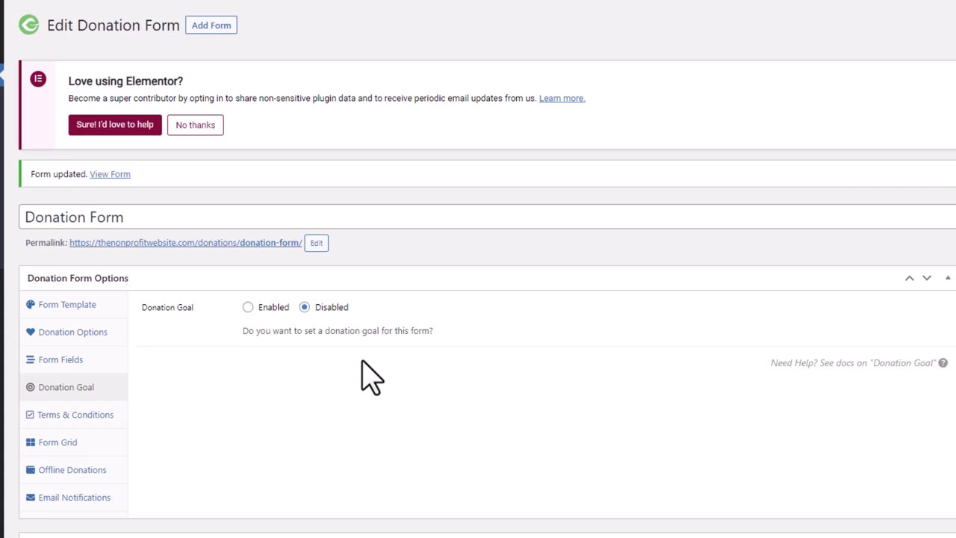
{"action": "left_click", "coordinate": [248, 307]}
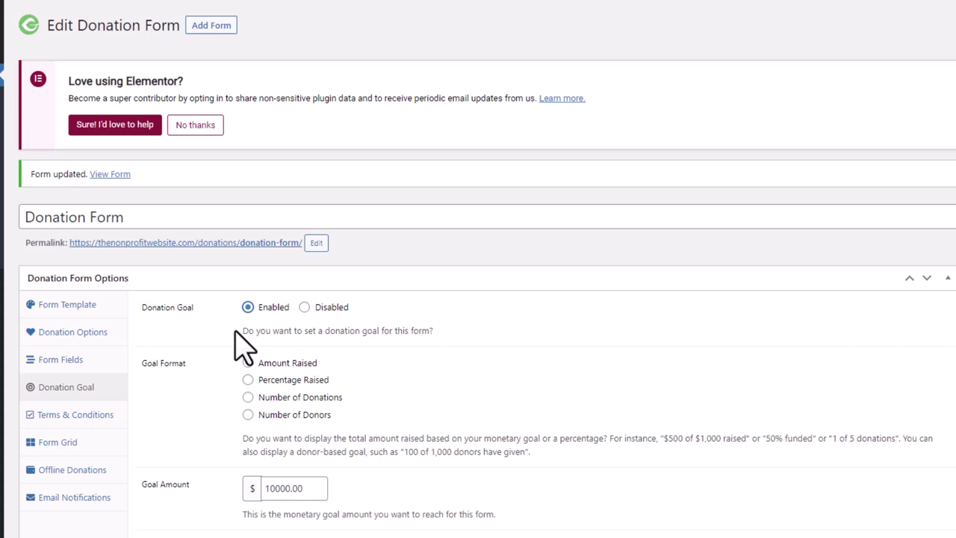
{"action": "scroll", "coordinate": [233, 346], "scroll_direction": "down", "scroll_amount": 2}
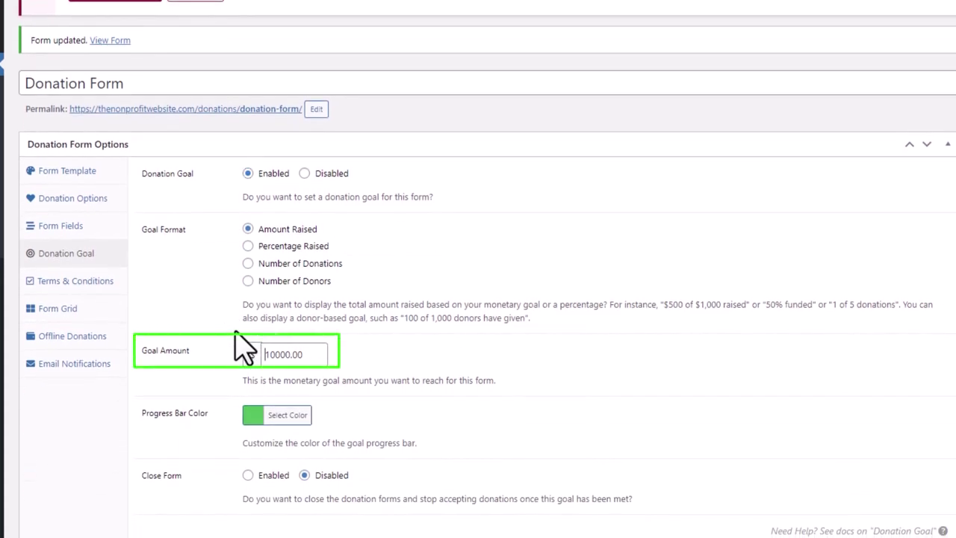
{"action": "left_click", "coordinate": [238, 351]}
- Change the progress bar colour by replacing the end of its hex code with 271b1
{"action": "left_click", "coordinate": [254, 421]}
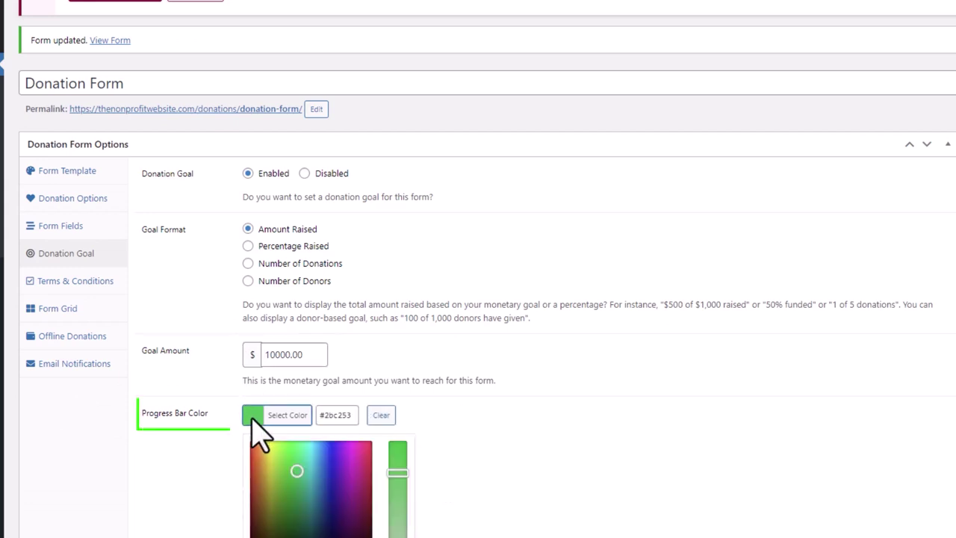
{"action": "left_click_drag", "start_coordinate": [328, 417], "coordinate": [379, 417]}
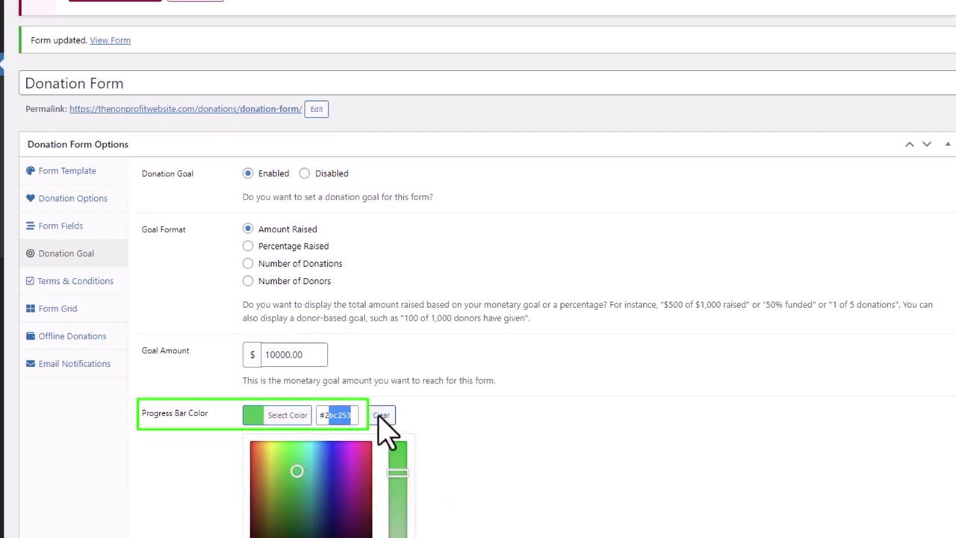
{"action": "key", "text": "BackSpace"}
{"action": "type", "text": "271b1"}
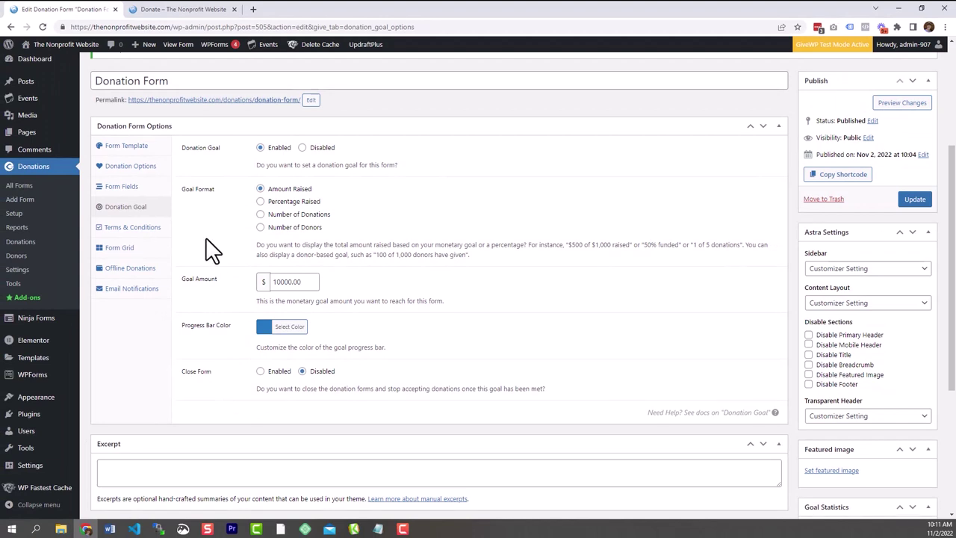
- Switch to the live Donate page tab and open it in the block editor
{"action": "left_click", "coordinate": [173, 9]}
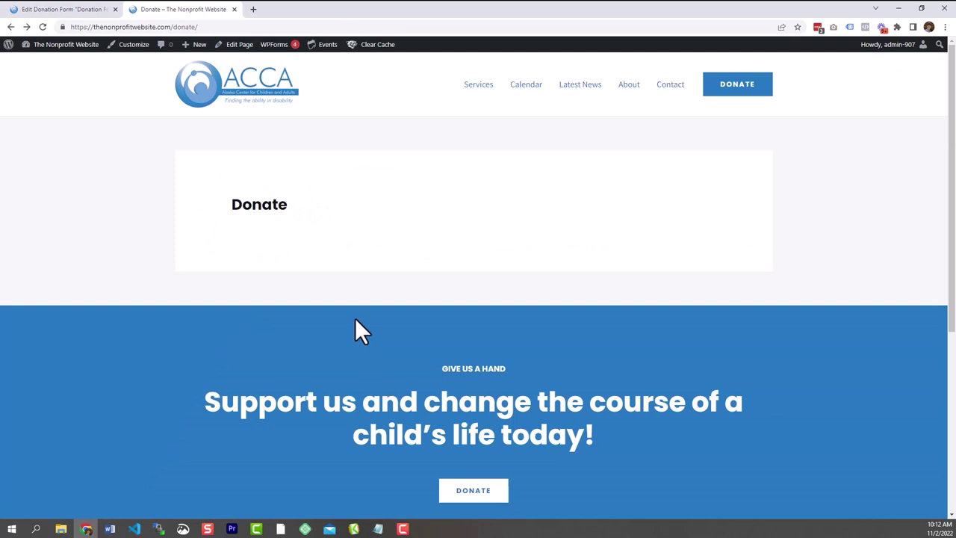
{"action": "left_click", "coordinate": [243, 54]}
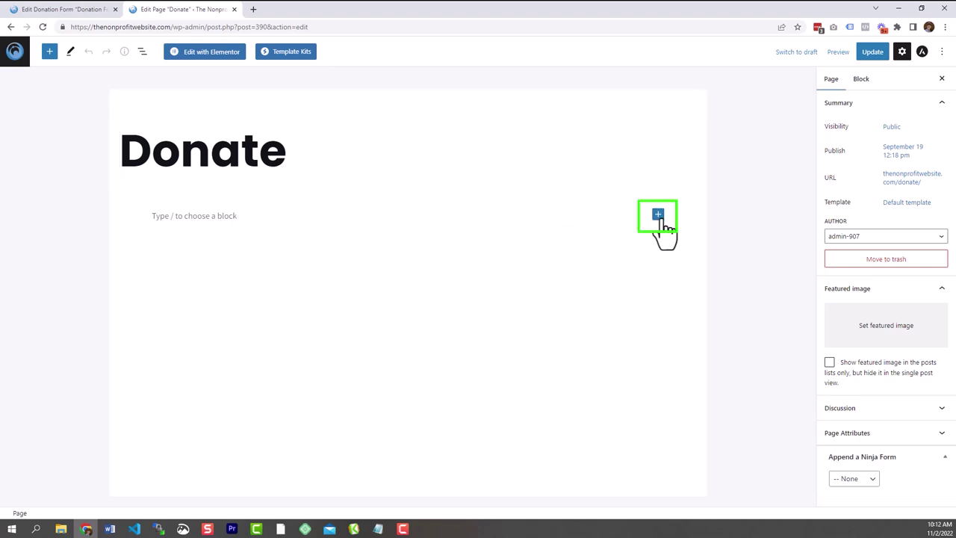
- Insert the GiveWP Donation Form block via a 'give' search and select Donation Form
{"action": "left_click", "coordinate": [658, 215]}
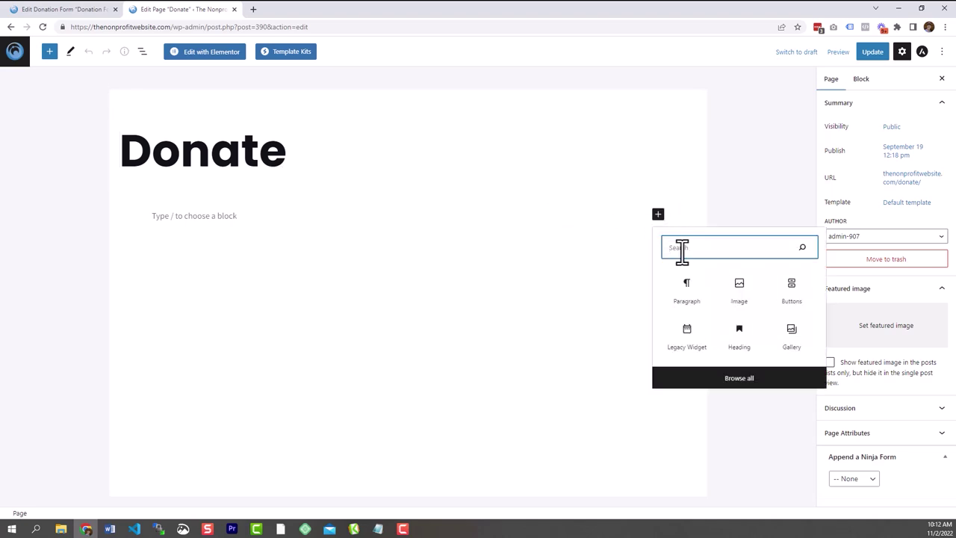
{"action": "type", "text": "g"}
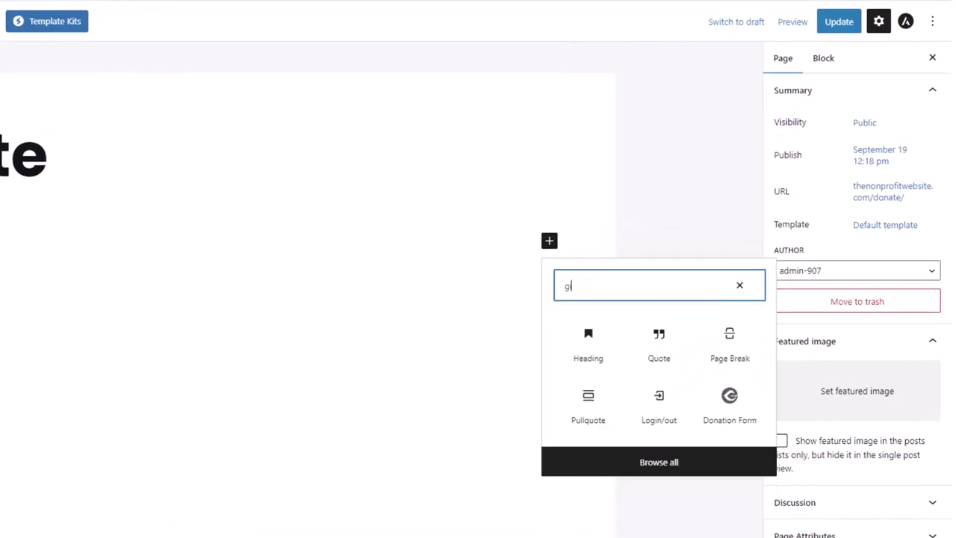
{"action": "type", "text": "ive"}
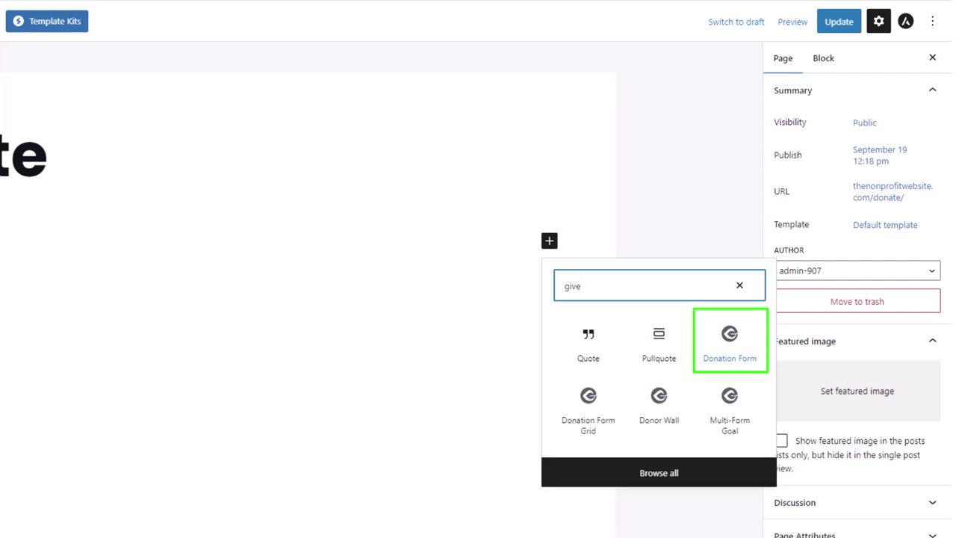
{"action": "left_click", "coordinate": [729, 344]}
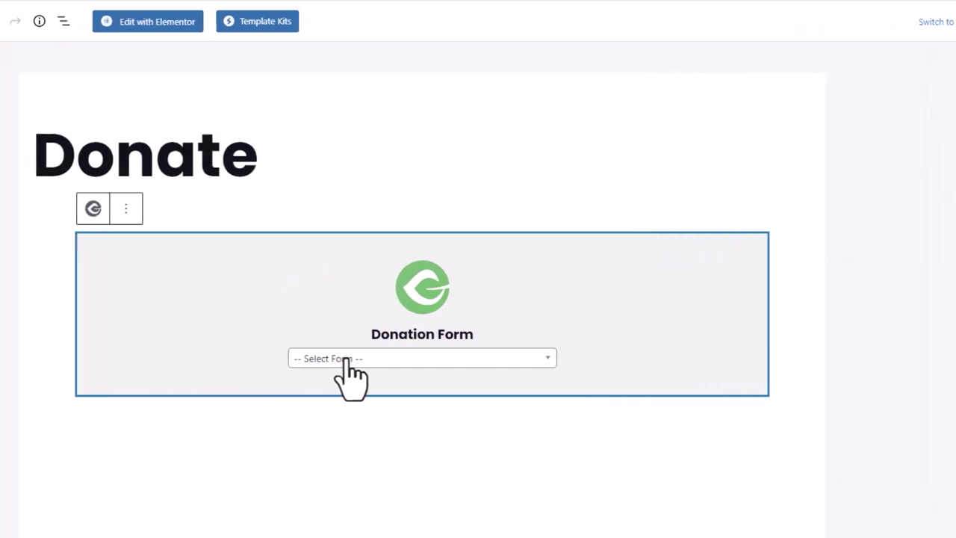
{"action": "left_click", "coordinate": [390, 360]}
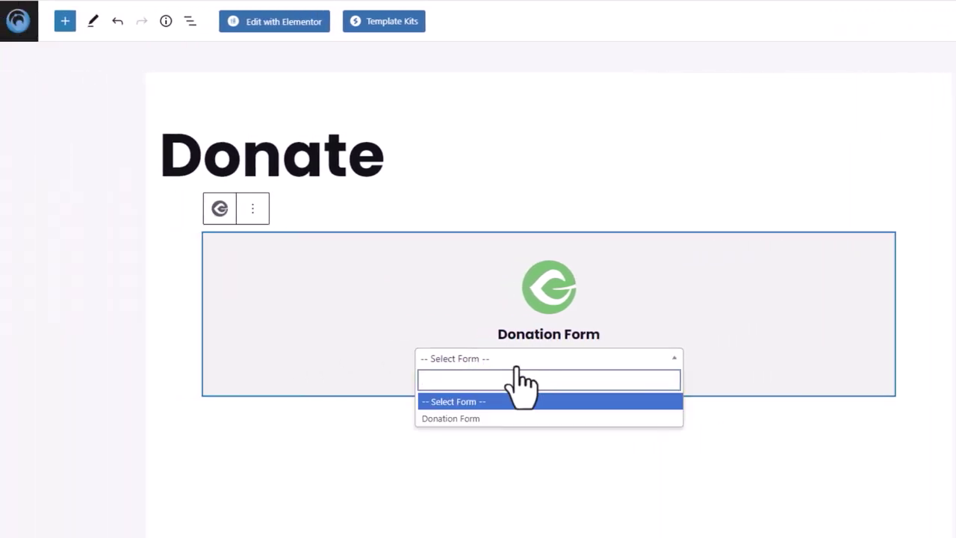
{"action": "left_click", "coordinate": [457, 418]}
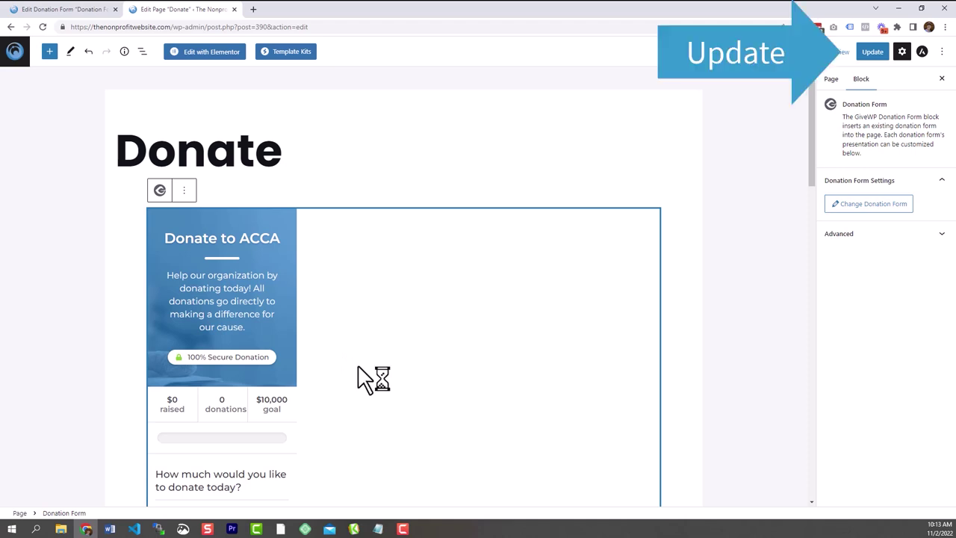
- Update the Donate page and open the live page in a new tab
{"action": "left_click", "coordinate": [872, 53]}
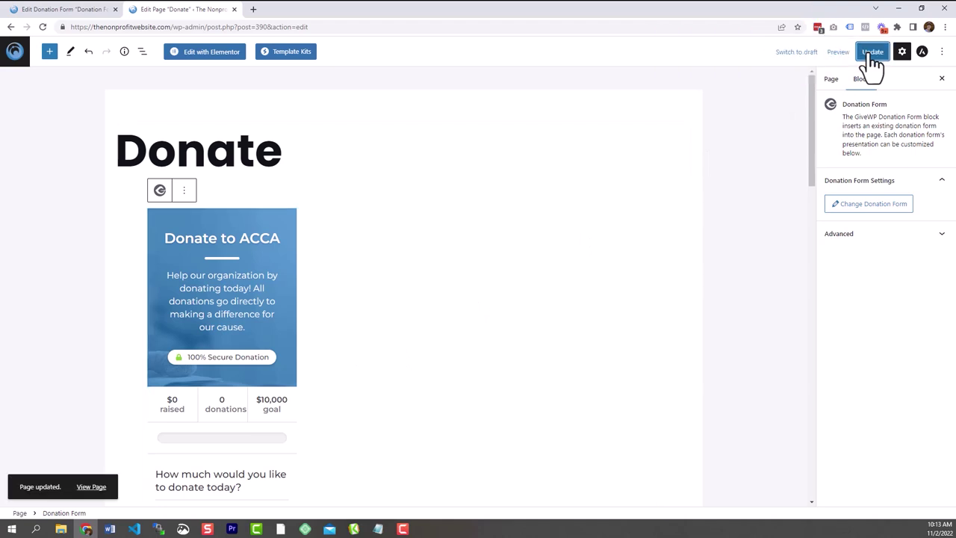
{"action": "right_click", "coordinate": [91, 487]}
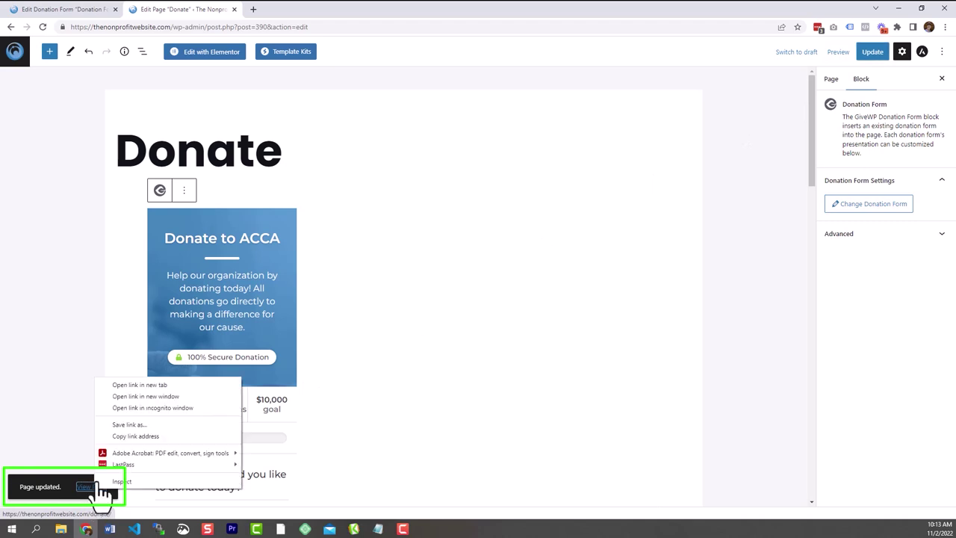
{"action": "left_click", "coordinate": [126, 385]}
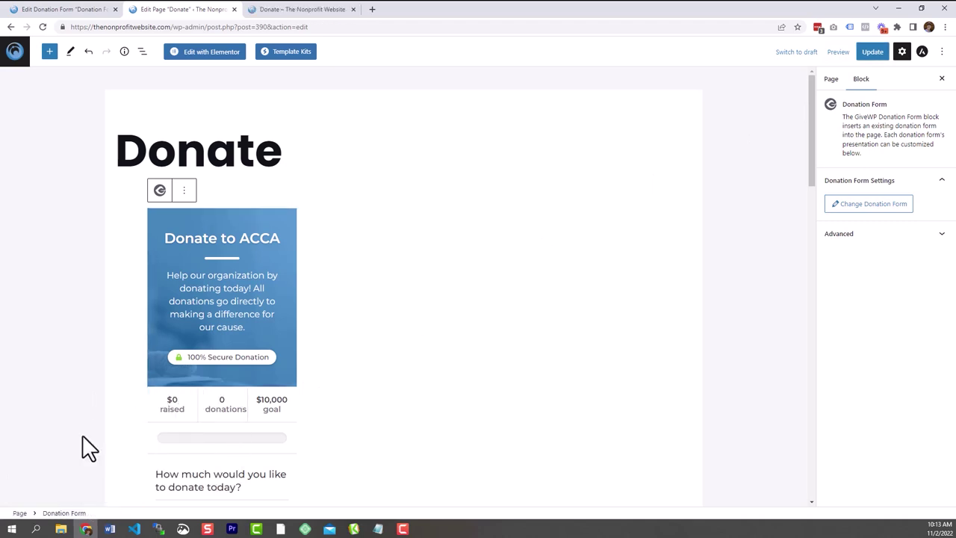
- Dismiss the preview options and switch to the live Donate page tab
{"action": "left_click", "coordinate": [838, 52]}
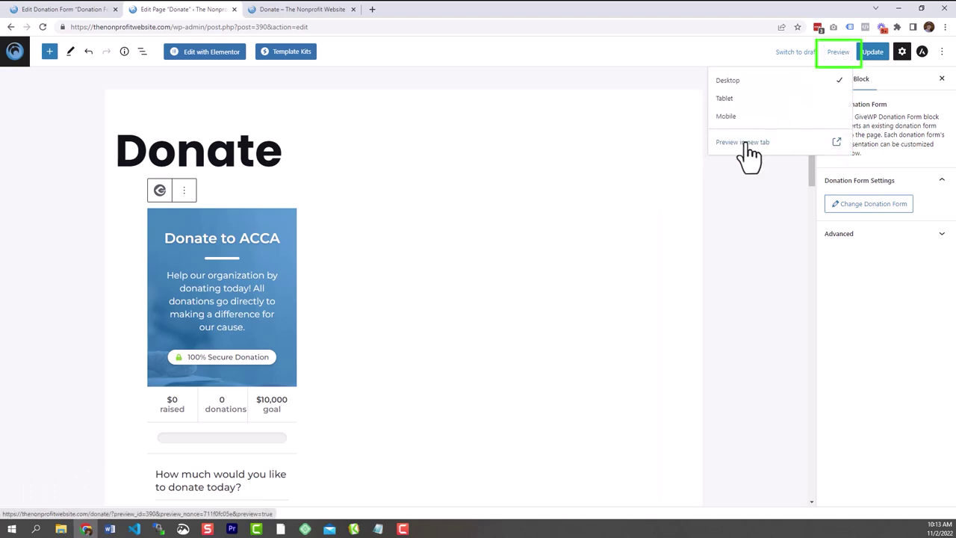
{"action": "left_click", "coordinate": [747, 145]}
{"action": "left_click", "coordinate": [290, 9]}
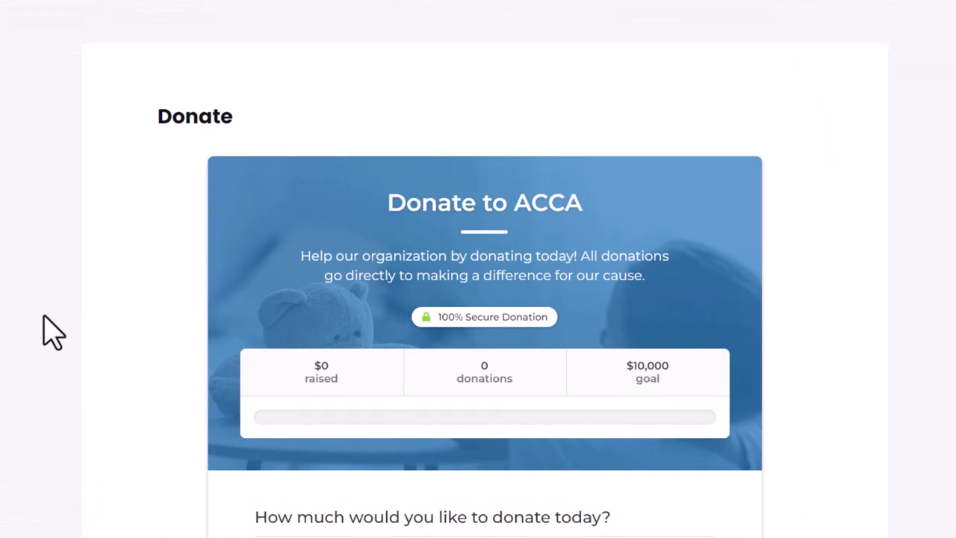
- Enter a custom donation amount of 125 and scroll down to the donation summary
{"action": "scroll", "coordinate": [43, 315], "scroll_direction": "down", "scroll_amount": 3}
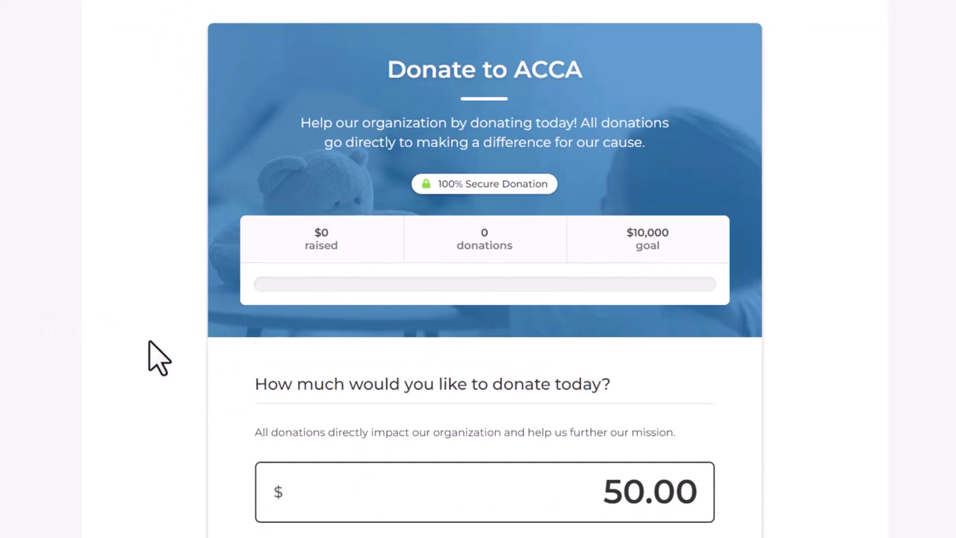
{"action": "scroll", "coordinate": [159, 359], "scroll_direction": "down", "scroll_amount": 4}
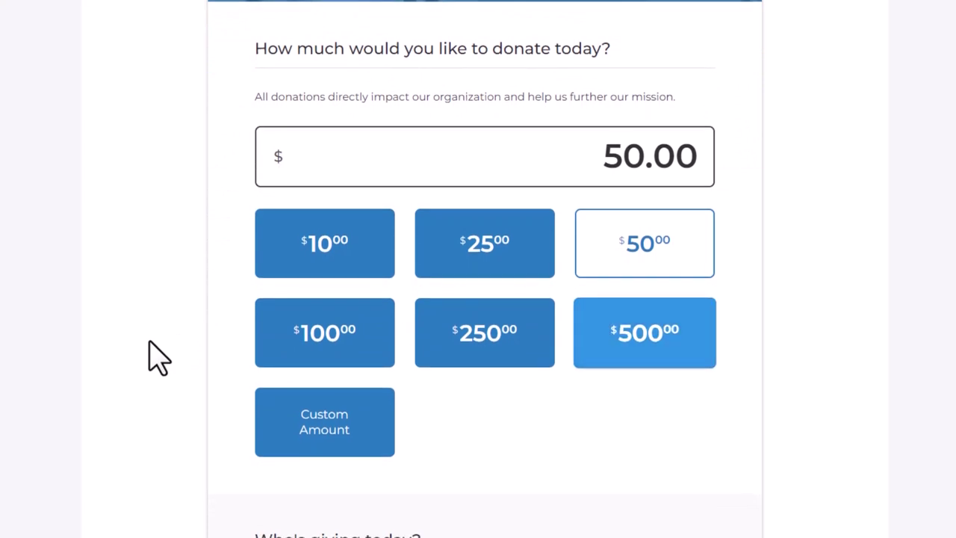
{"action": "left_click", "coordinate": [377, 409]}
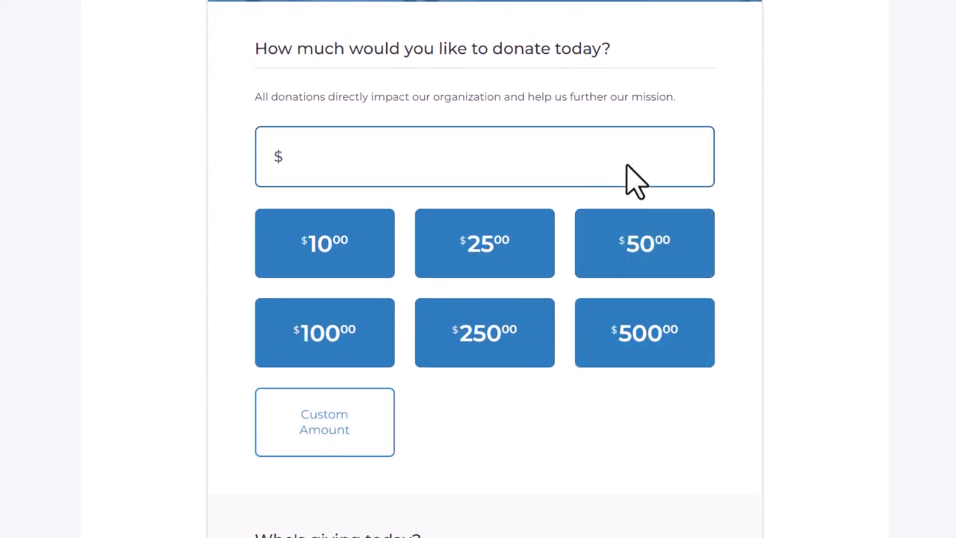
{"action": "type", "text": "125"}
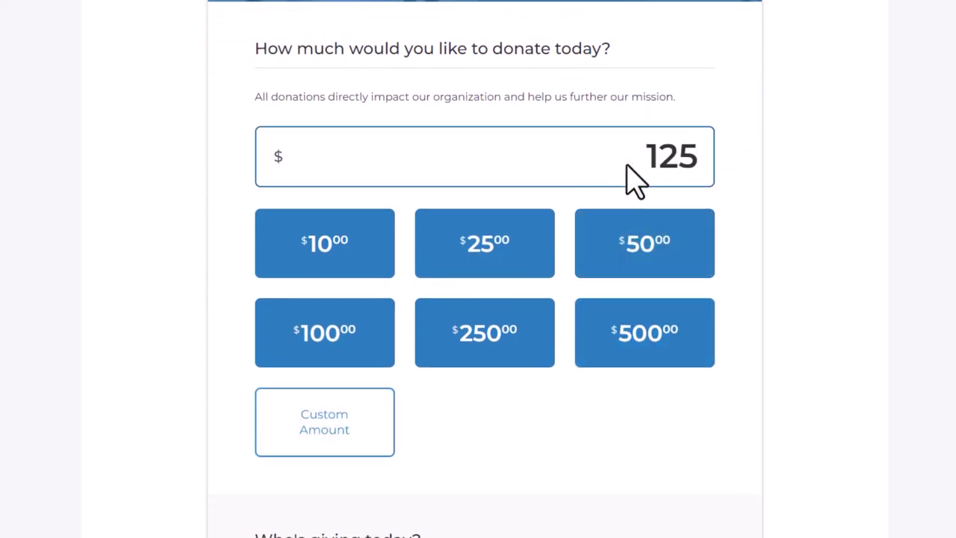
{"action": "scroll", "coordinate": [234, 279], "scroll_direction": "down", "scroll_amount": 5}
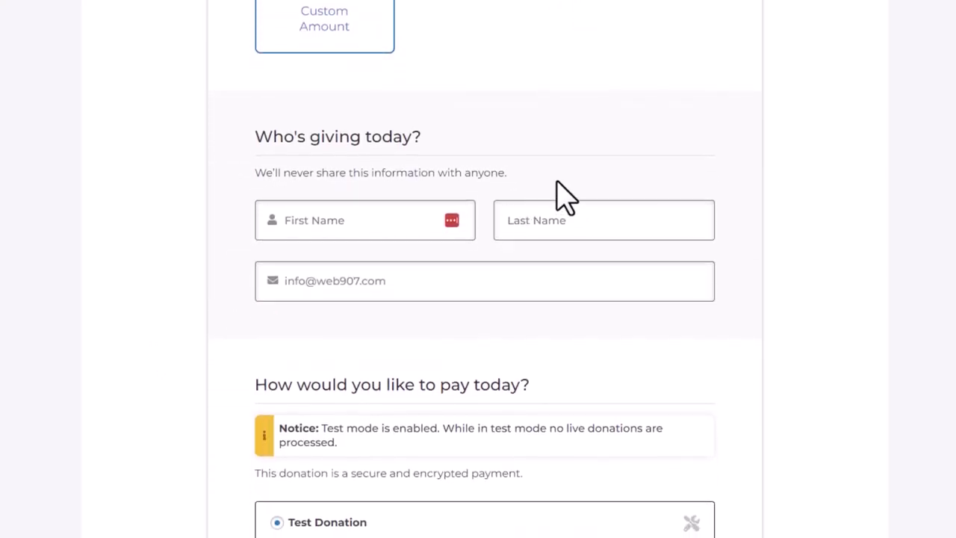
{"action": "scroll", "coordinate": [133, 354], "scroll_direction": "down", "scroll_amount": 3}
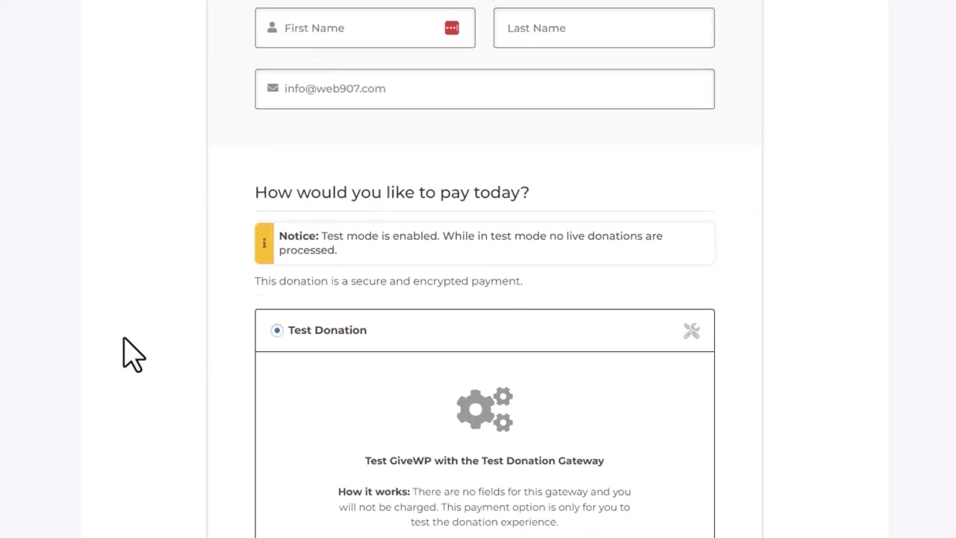
{"action": "scroll", "coordinate": [132, 354], "scroll_direction": "down", "scroll_amount": 1}
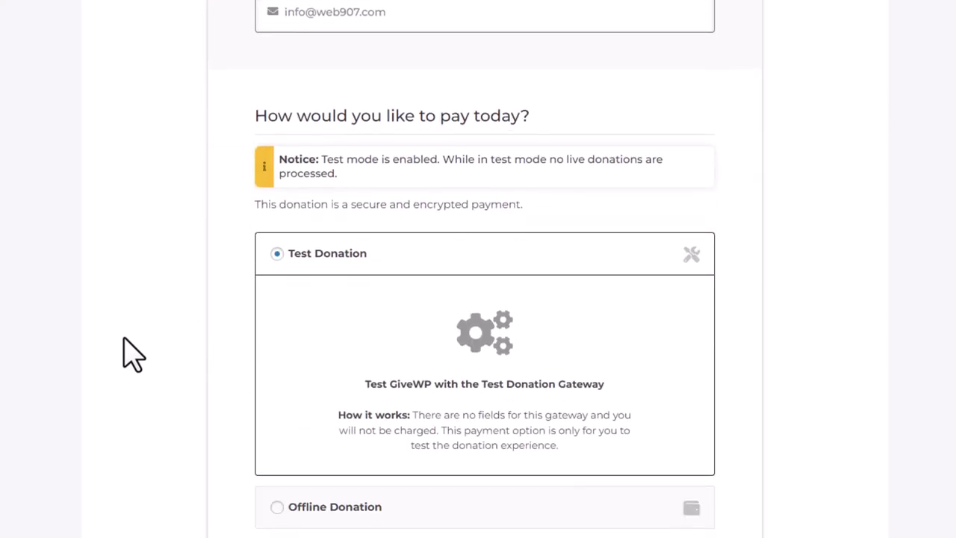
{"action": "scroll", "coordinate": [133, 354], "scroll_direction": "down", "scroll_amount": 1}
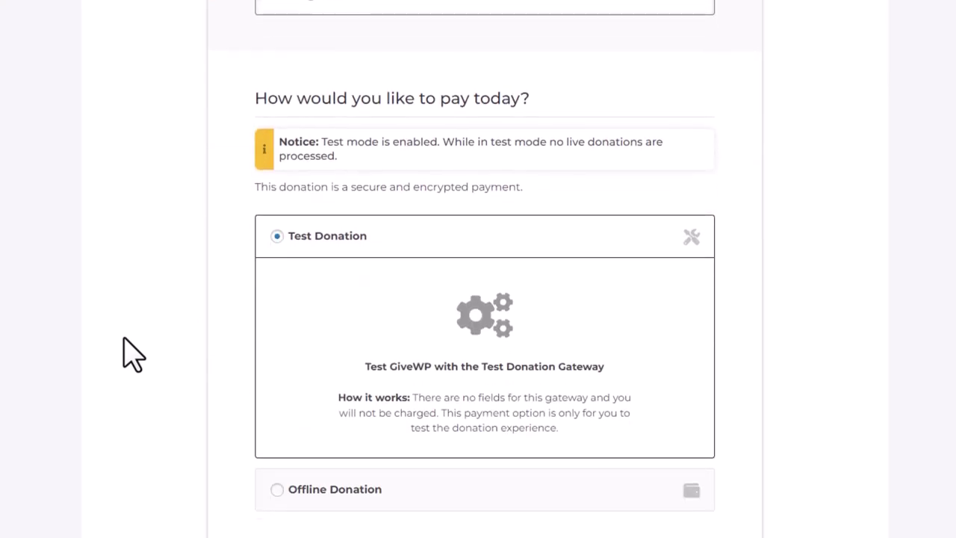
{"action": "scroll", "coordinate": [209, 202], "scroll_direction": "down", "scroll_amount": 6}
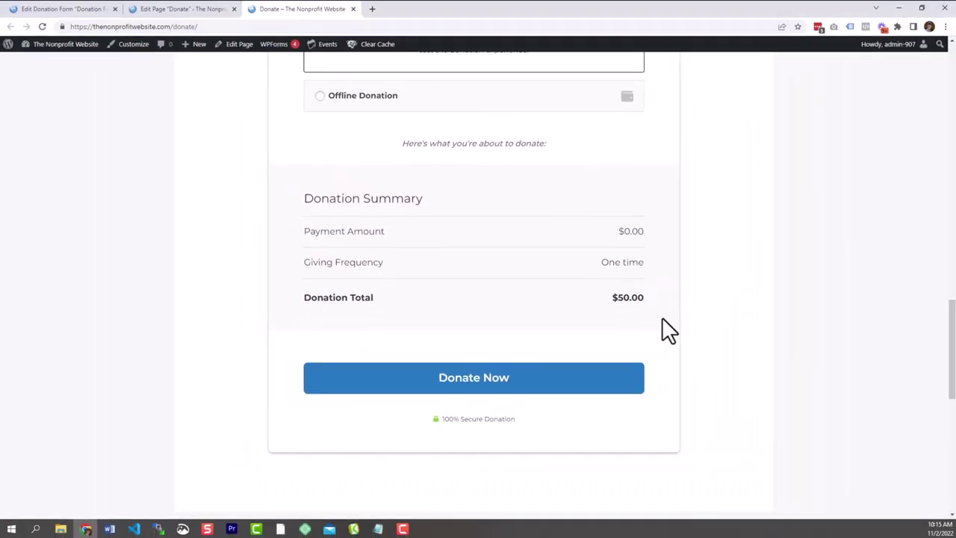
- Try the test donation, then set the form's Donation Goal to Disabled
{"action": "left_click", "coordinate": [462, 387]}
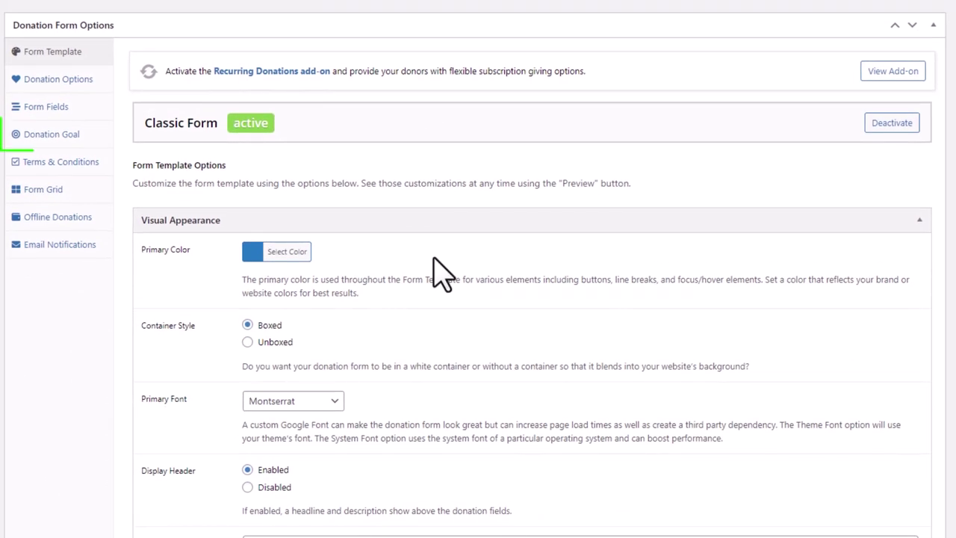
{"action": "left_click", "coordinate": [49, 144]}
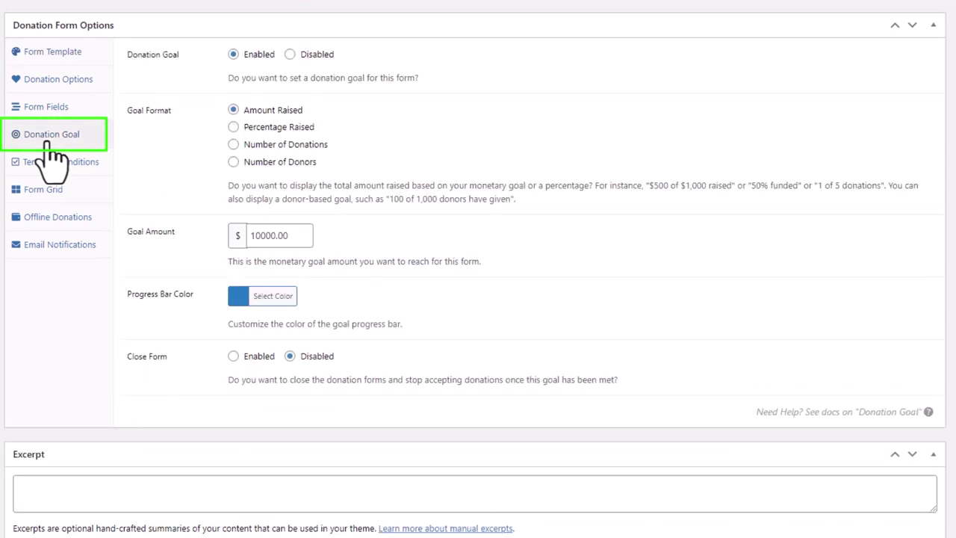
{"action": "left_click", "coordinate": [290, 55]}
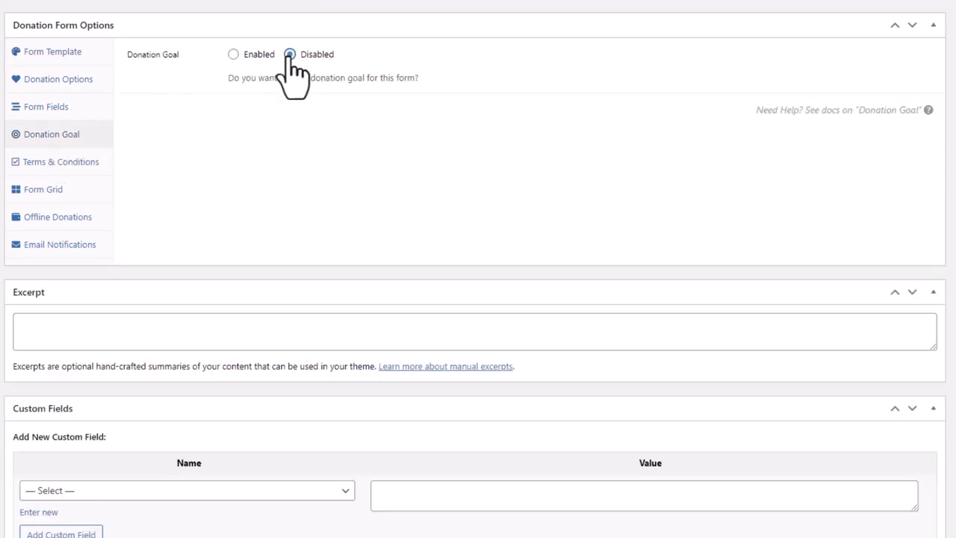
- Remove the header background image, update the form, and return to the Donate tab
{"action": "left_click", "coordinate": [56, 56]}
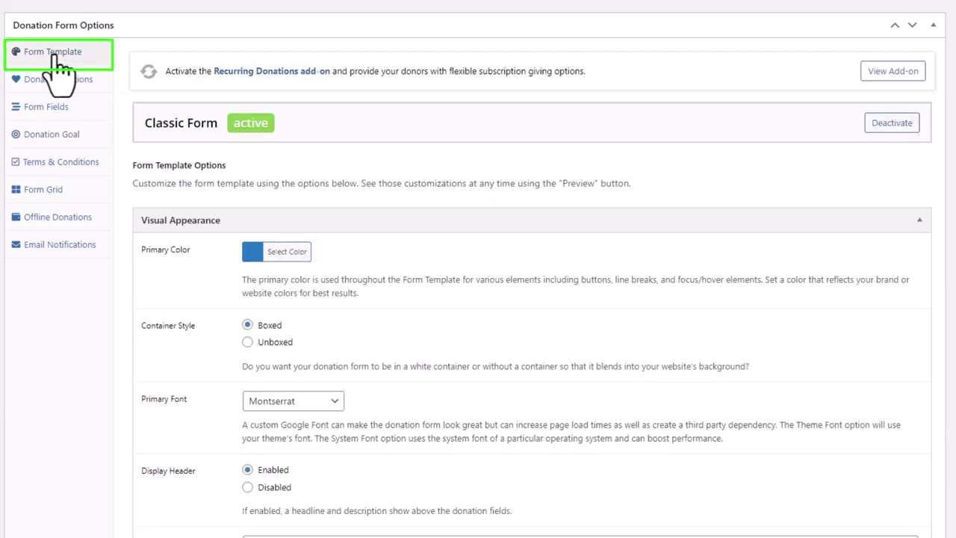
{"action": "scroll", "coordinate": [452, 309], "scroll_direction": "down", "scroll_amount": 6}
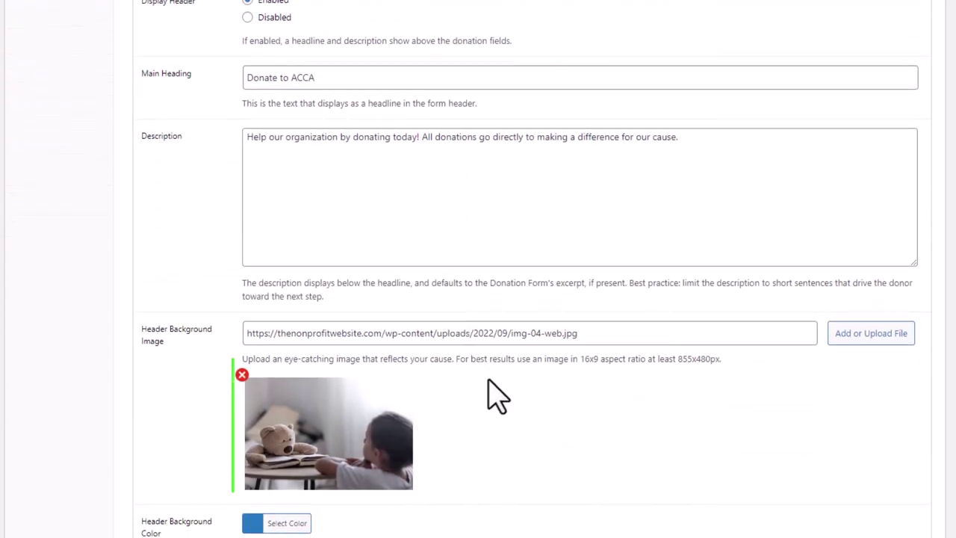
{"action": "left_click", "coordinate": [242, 375]}
{"action": "scroll", "coordinate": [486, 419], "scroll_direction": "up", "scroll_amount": 6}
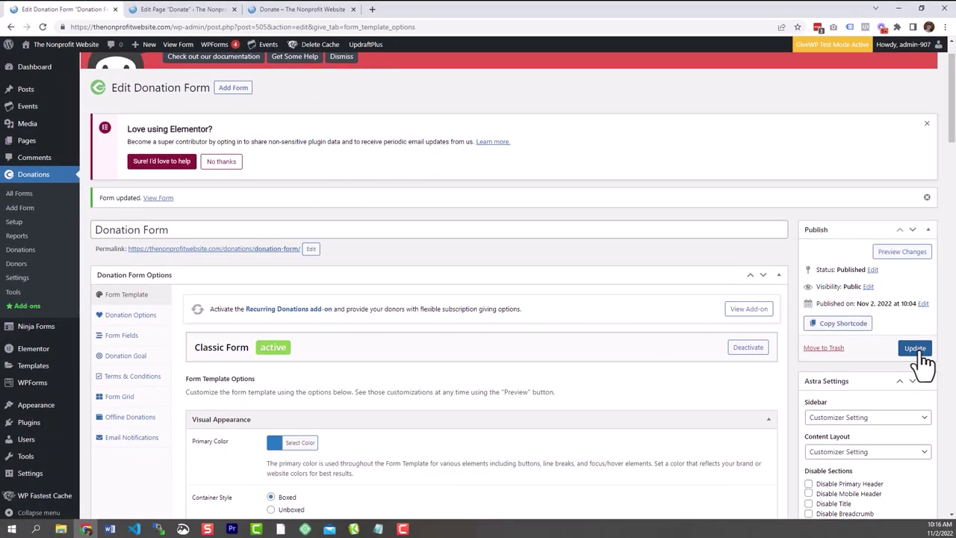
{"action": "left_click", "coordinate": [917, 350]}
{"action": "left_click", "coordinate": [278, 8]}
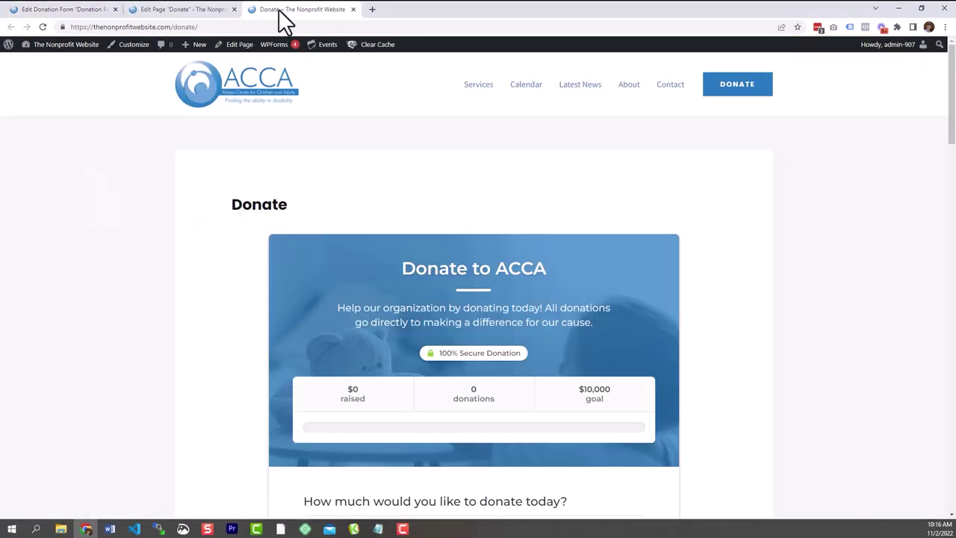
- Reload the Donate page and scroll through the form's plain blue header
{"action": "left_click", "coordinate": [44, 27]}
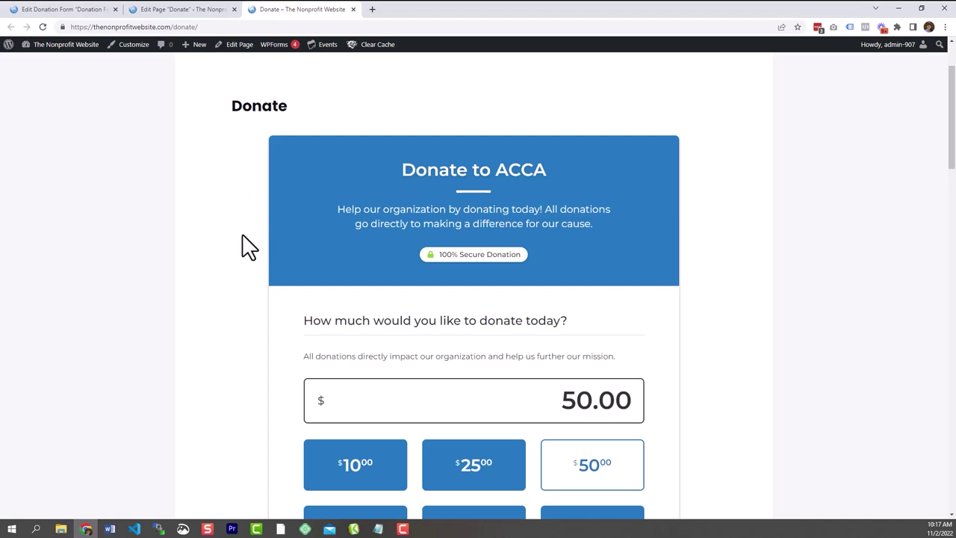
{"action": "scroll", "coordinate": [249, 247], "scroll_direction": "down", "scroll_amount": 5}
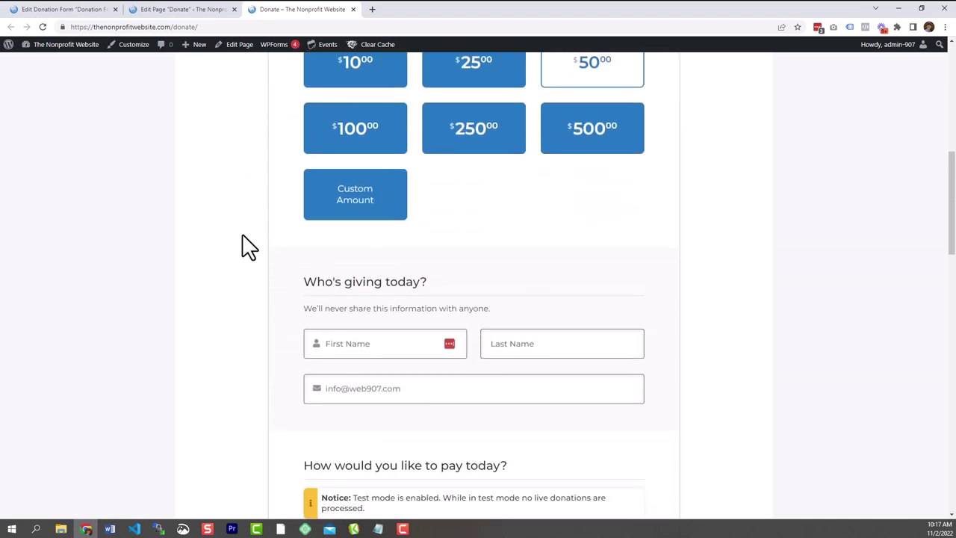
{"action": "scroll", "coordinate": [249, 246], "scroll_direction": "down", "scroll_amount": 8}
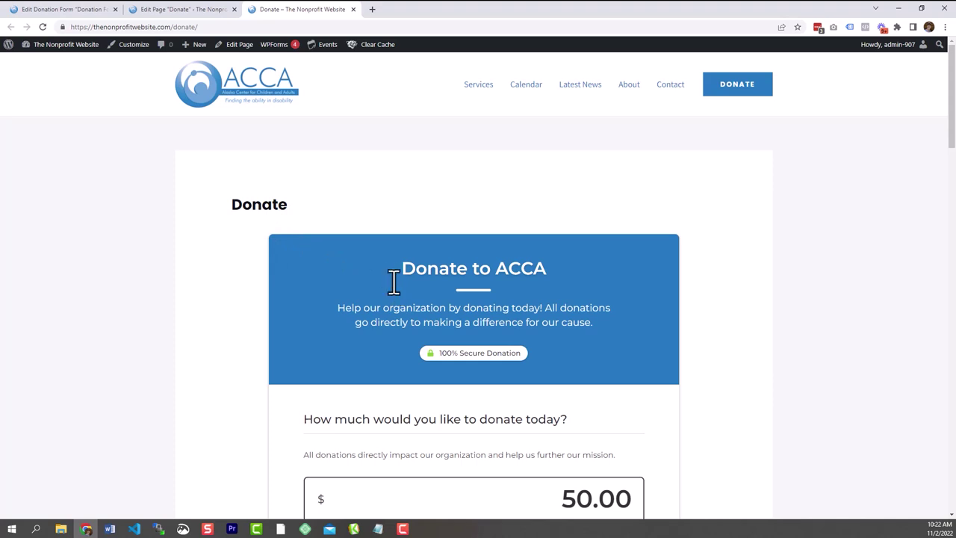
- Hide the Donate page title with Disable Title and update the page
{"action": "left_click", "coordinate": [188, 11]}
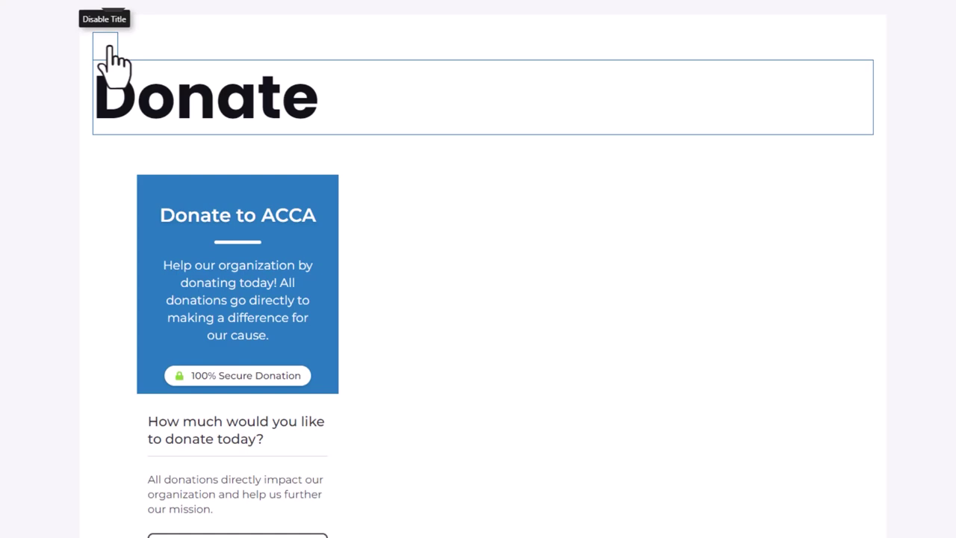
{"action": "left_click", "coordinate": [109, 46]}
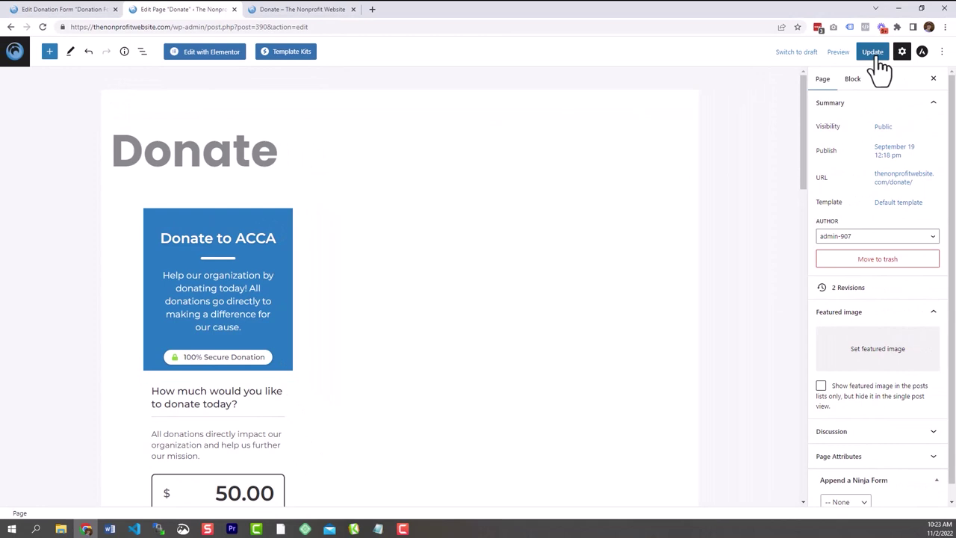
{"action": "left_click", "coordinate": [880, 60]}
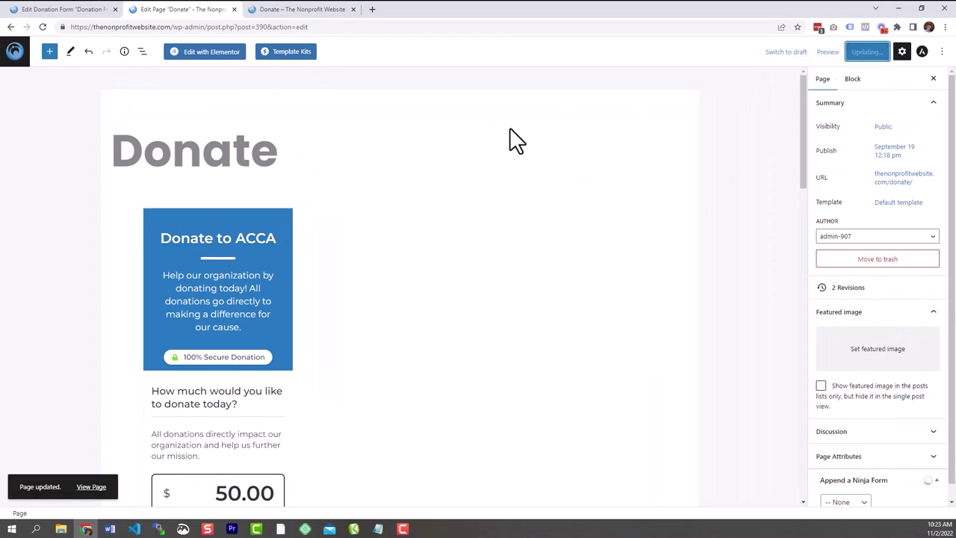
- Reload the live Donate page to confirm, then return to the Edit Donation Form tab
{"action": "left_click", "coordinate": [306, 9]}
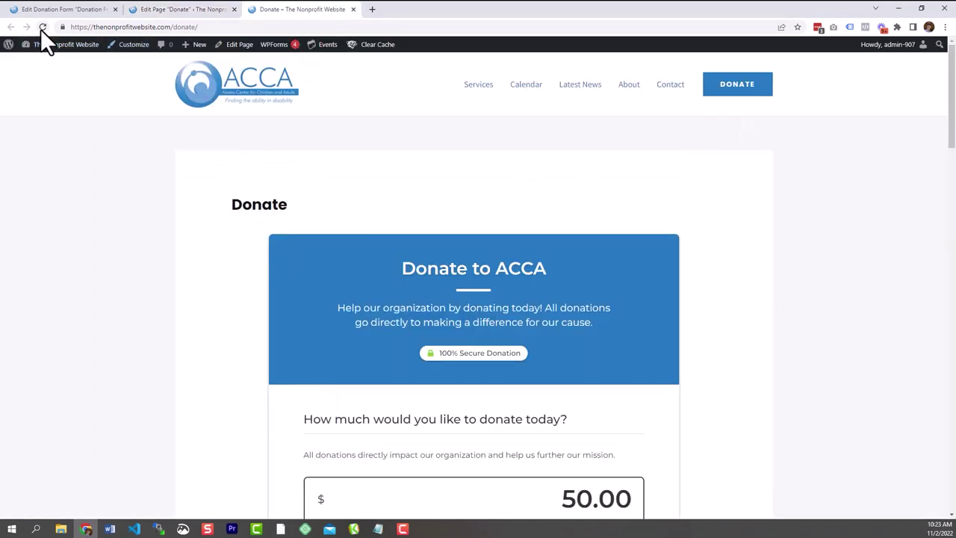
{"action": "left_click", "coordinate": [43, 27]}
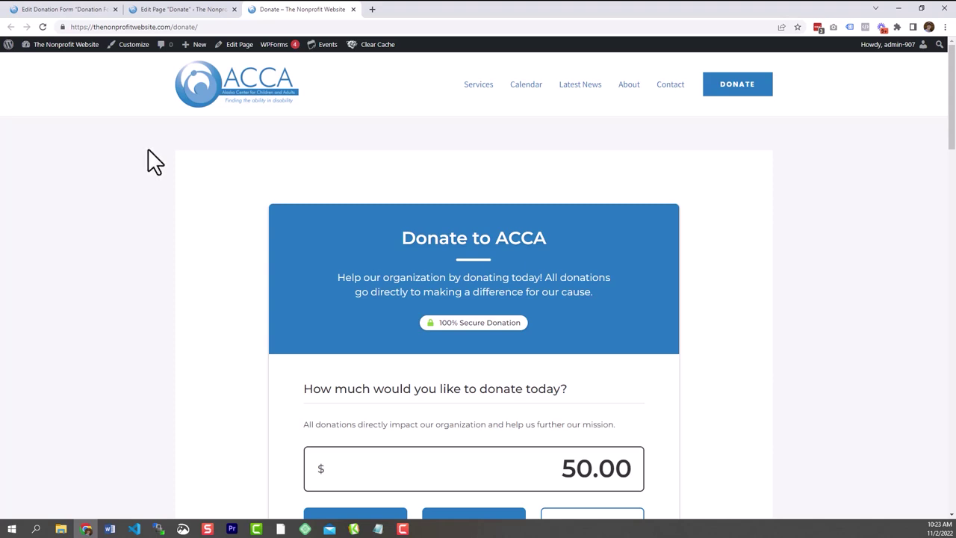
{"action": "left_click", "coordinate": [55, 11]}
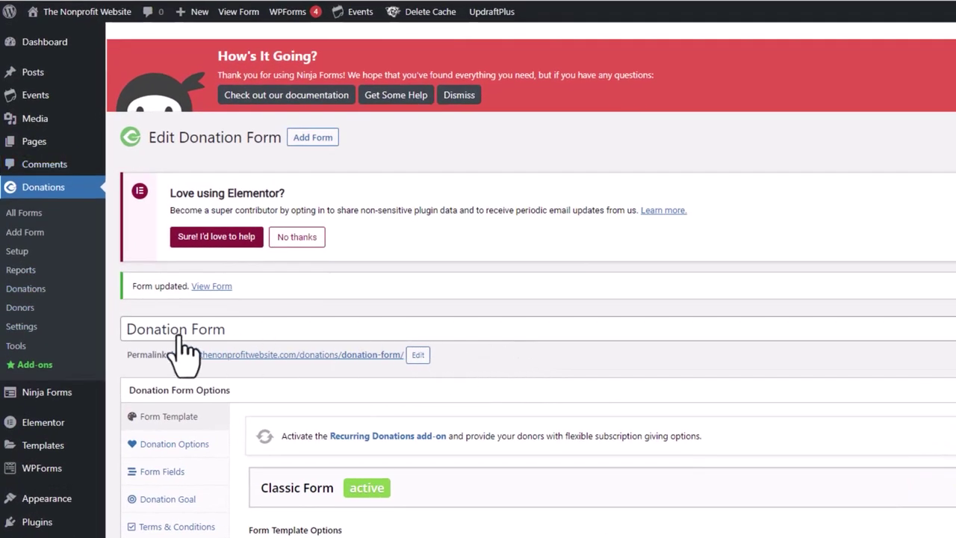
- Go to GiveWP Settings > Payment Gateways > Stripe
{"action": "left_click", "coordinate": [23, 332]}
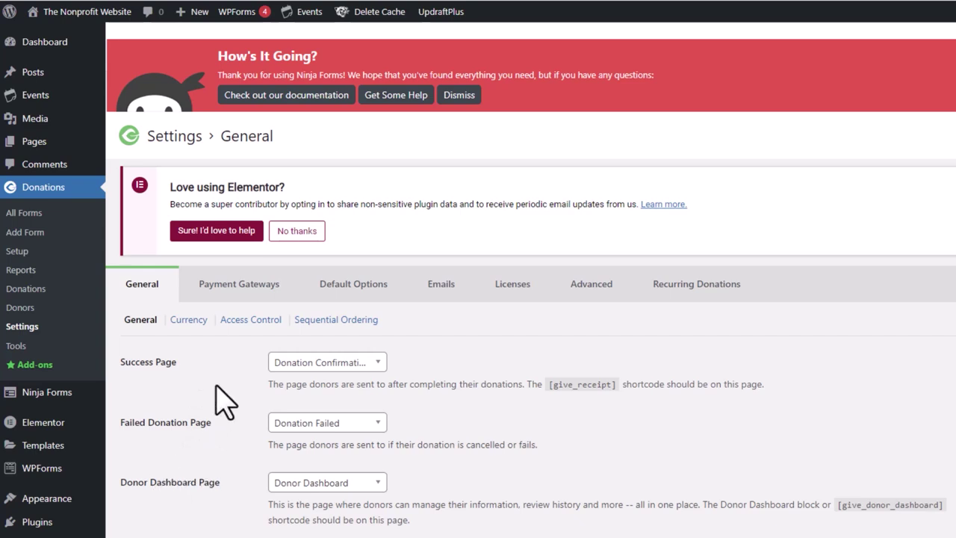
{"action": "left_click", "coordinate": [233, 302]}
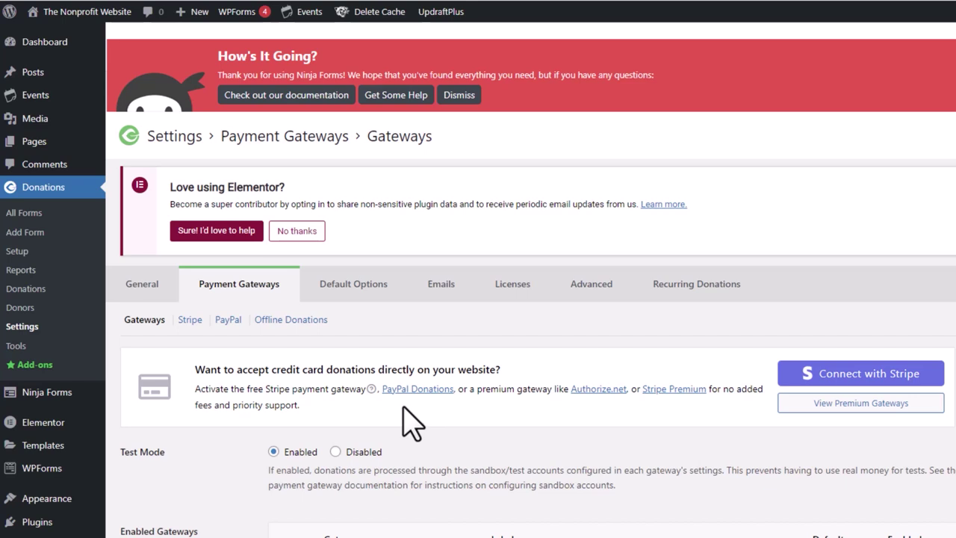
{"action": "left_click", "coordinate": [190, 319]}
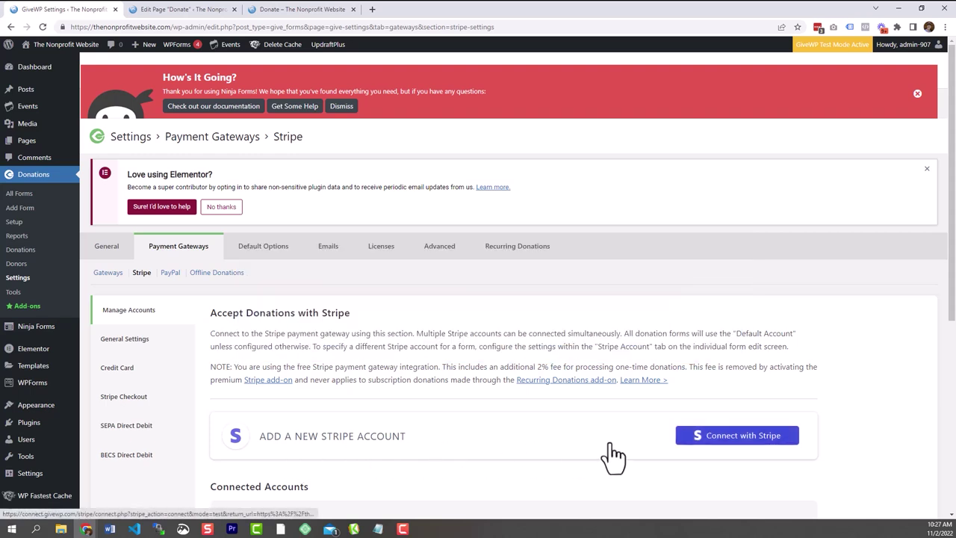
- Connect the sandbox Stripe account via Stripe Connect, cancel the webhook reminder, and check Connected Accounts
{"action": "left_click", "coordinate": [745, 444]}
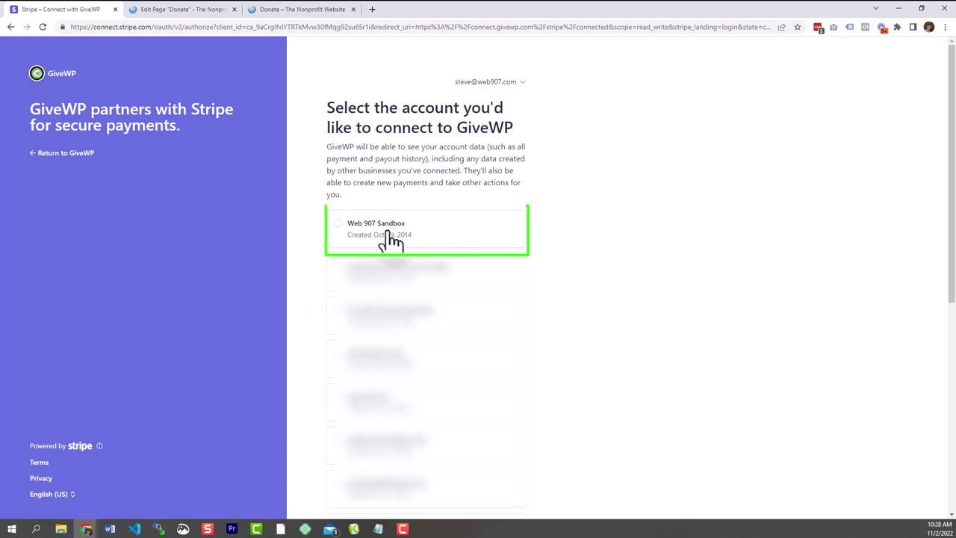
{"action": "left_click", "coordinate": [338, 225]}
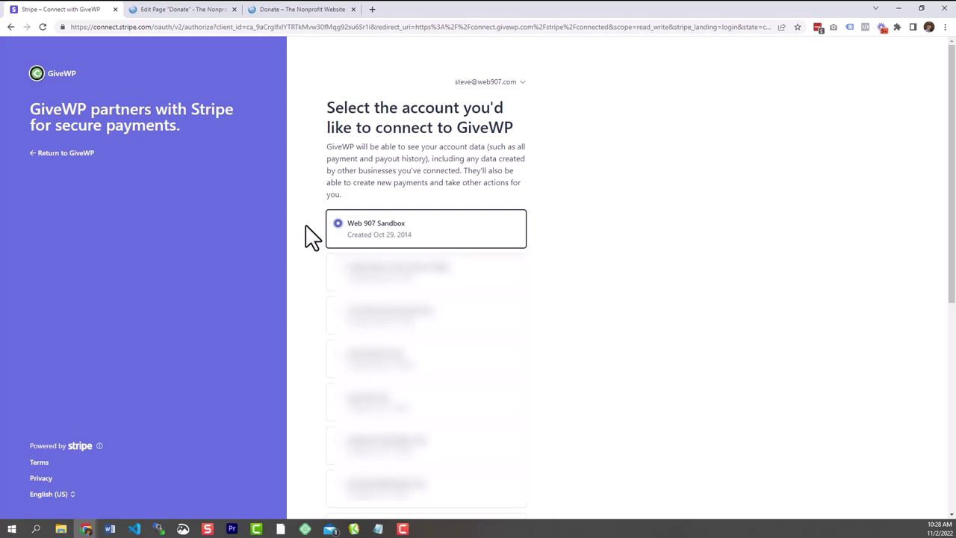
{"action": "scroll", "coordinate": [312, 238], "scroll_direction": "down", "scroll_amount": 6}
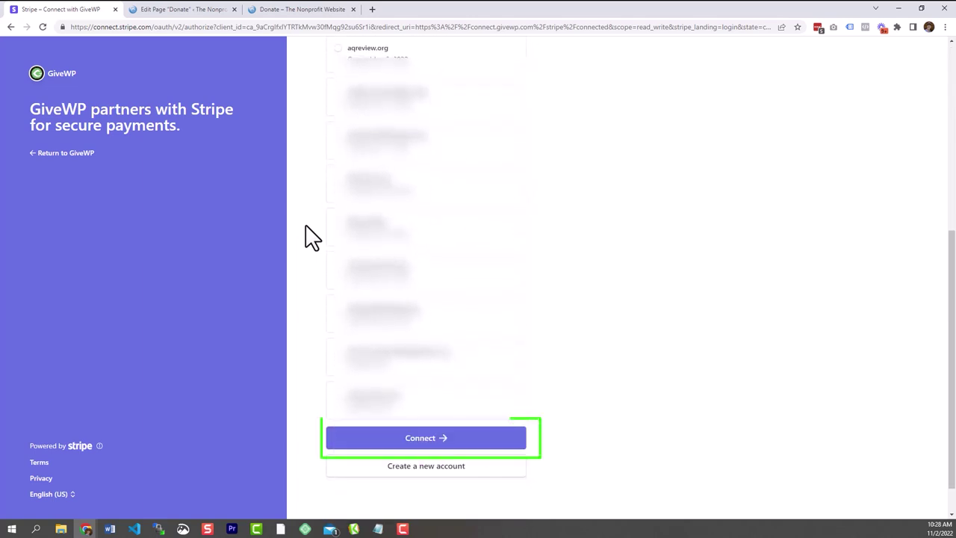
{"action": "left_click", "coordinate": [422, 441]}
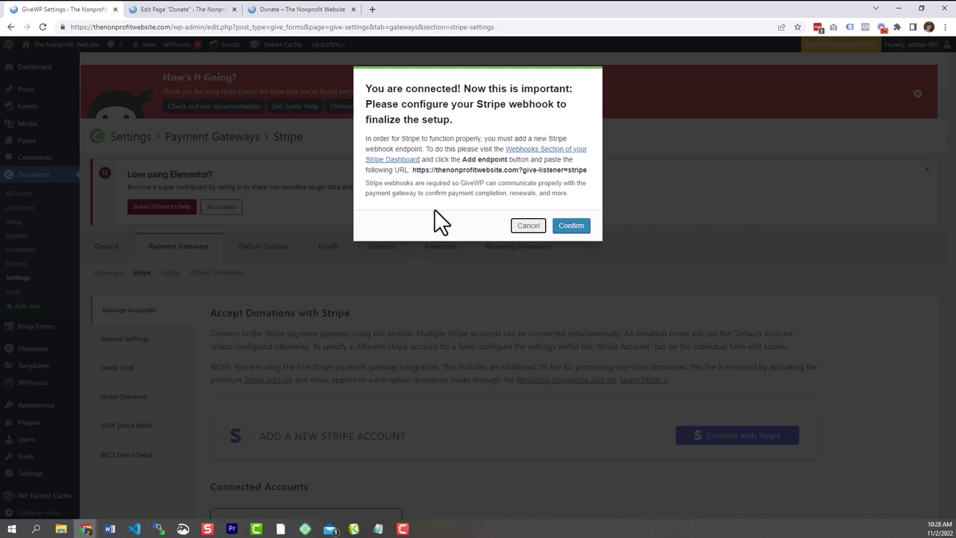
{"action": "left_click", "coordinate": [528, 225]}
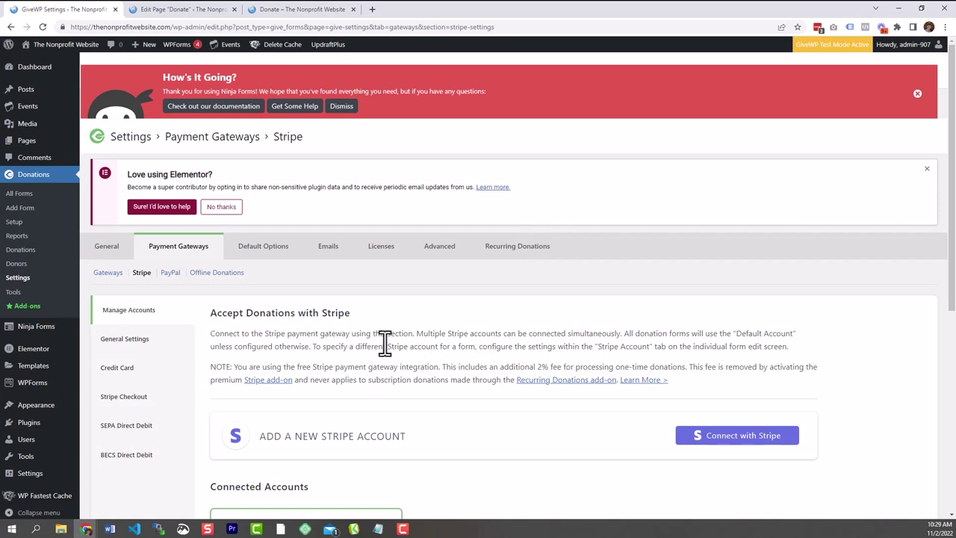
{"action": "scroll", "coordinate": [383, 341], "scroll_direction": "down", "scroll_amount": 2}
{"action": "scroll", "coordinate": [392, 356], "scroll_direction": "down", "scroll_amount": 1}
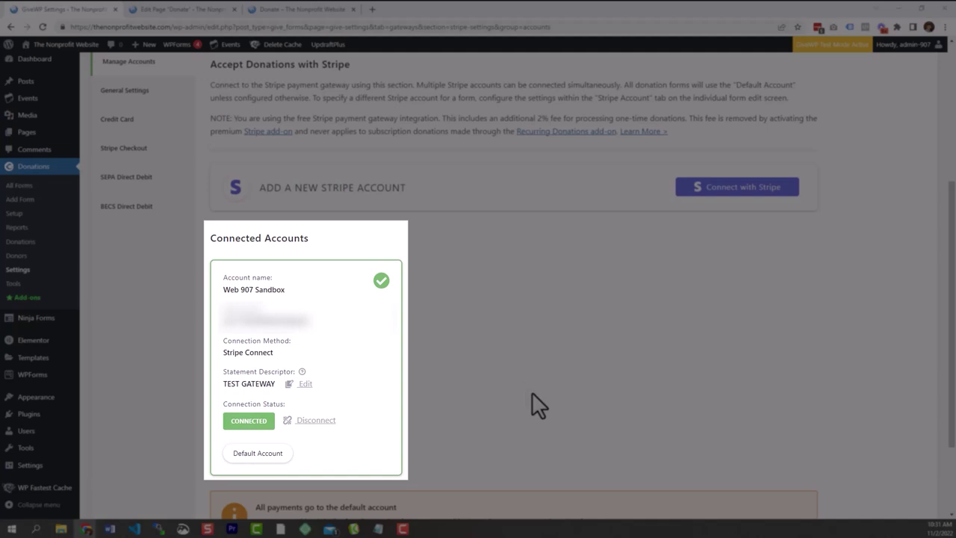
{"action": "scroll", "coordinate": [533, 395], "scroll_direction": "up", "scroll_amount": 4}
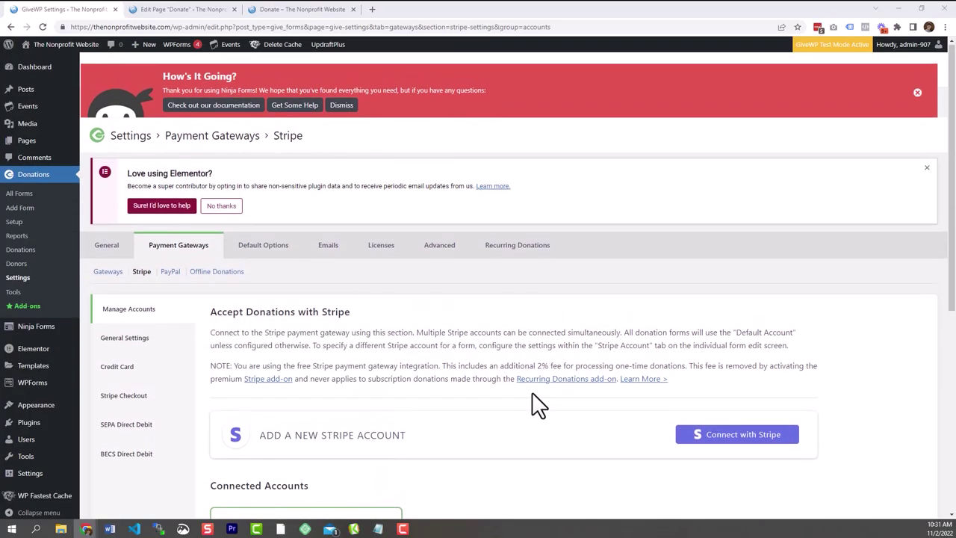
- Copy the site's give-listener webhook URL shown under Stripe General Settings
{"action": "left_click", "coordinate": [127, 344]}
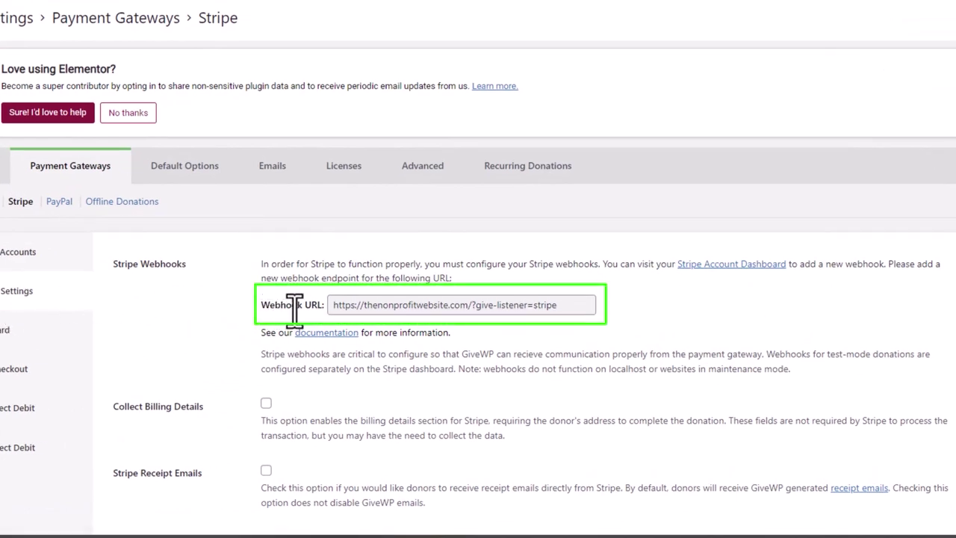
{"action": "left_click_drag", "start_coordinate": [561, 304], "coordinate": [299, 306]}
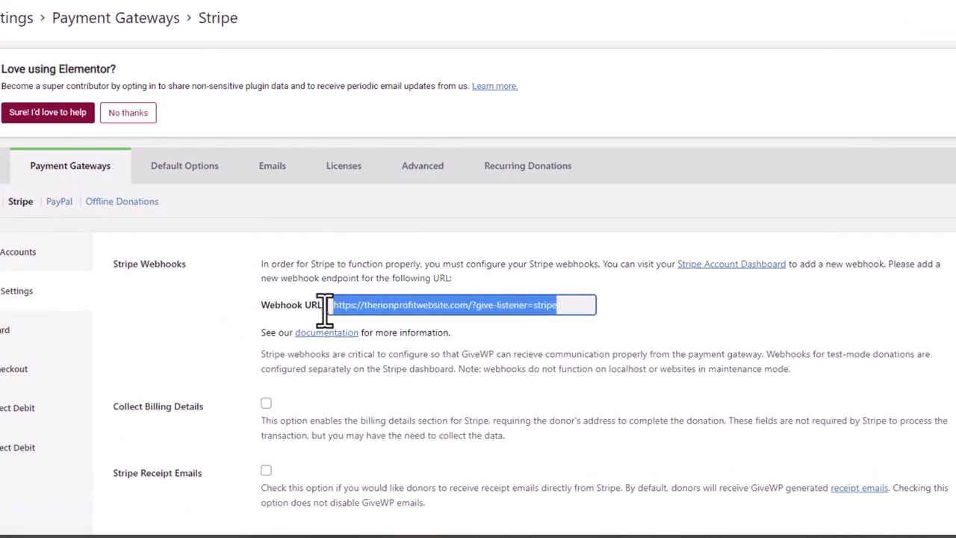
{"action": "right_click", "coordinate": [368, 306]}
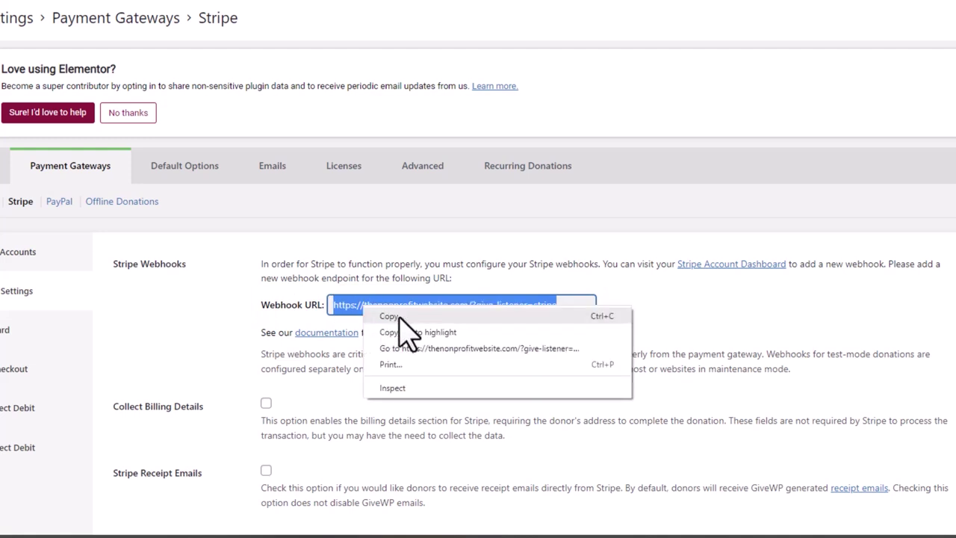
{"action": "left_click", "coordinate": [397, 316]}
{"action": "left_click", "coordinate": [240, 311]}
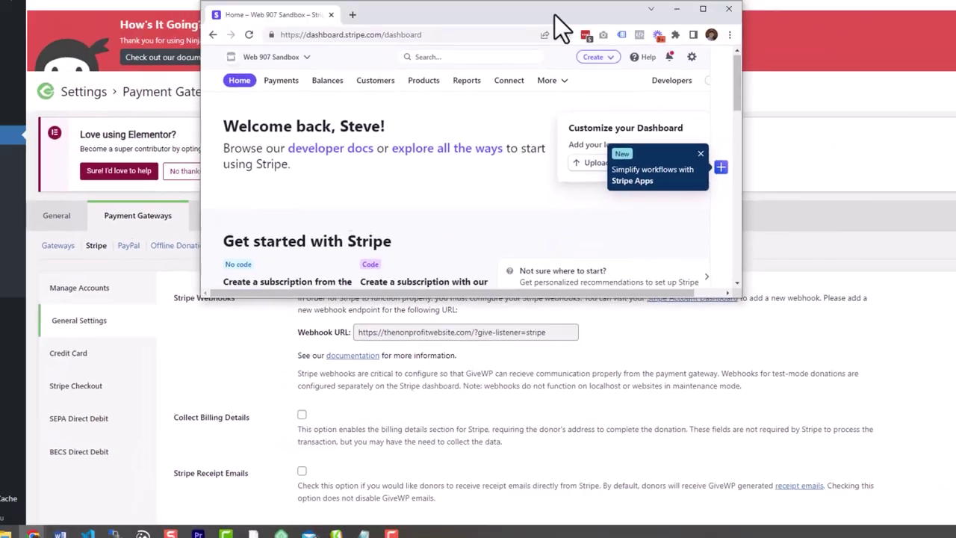
- Maximize the Stripe dashboard and start adding an endpoint under Developers > Webhooks
{"action": "double_click", "coordinate": [554, 14]}
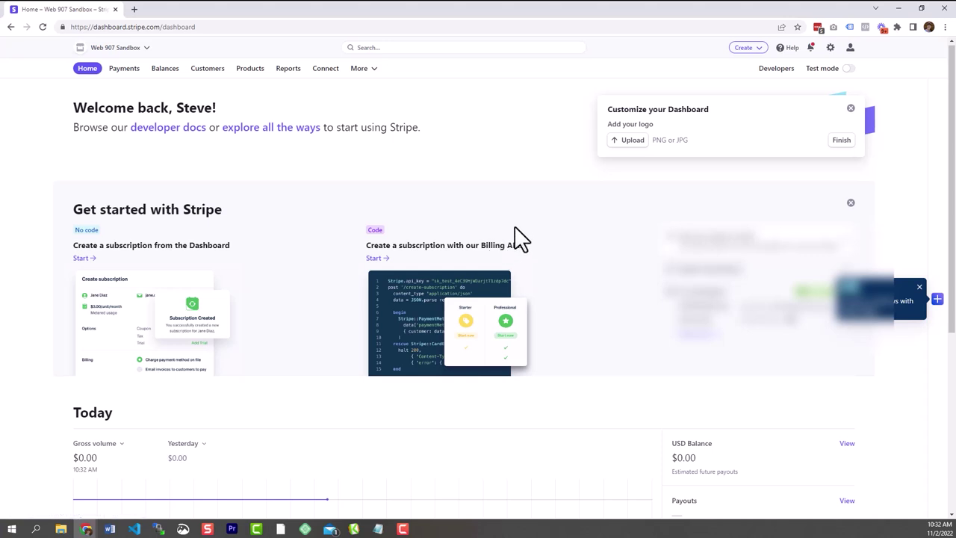
{"action": "left_click", "coordinate": [784, 72]}
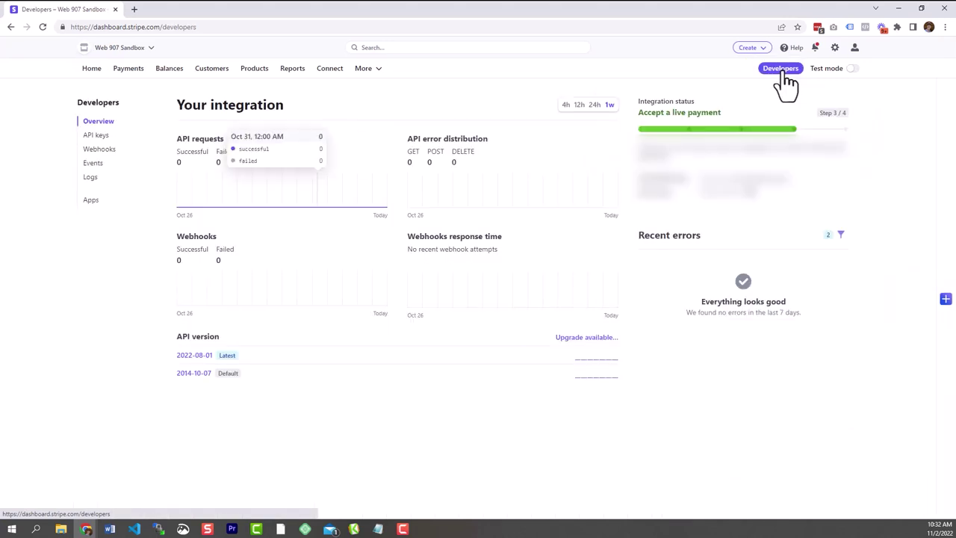
{"action": "left_click", "coordinate": [99, 152]}
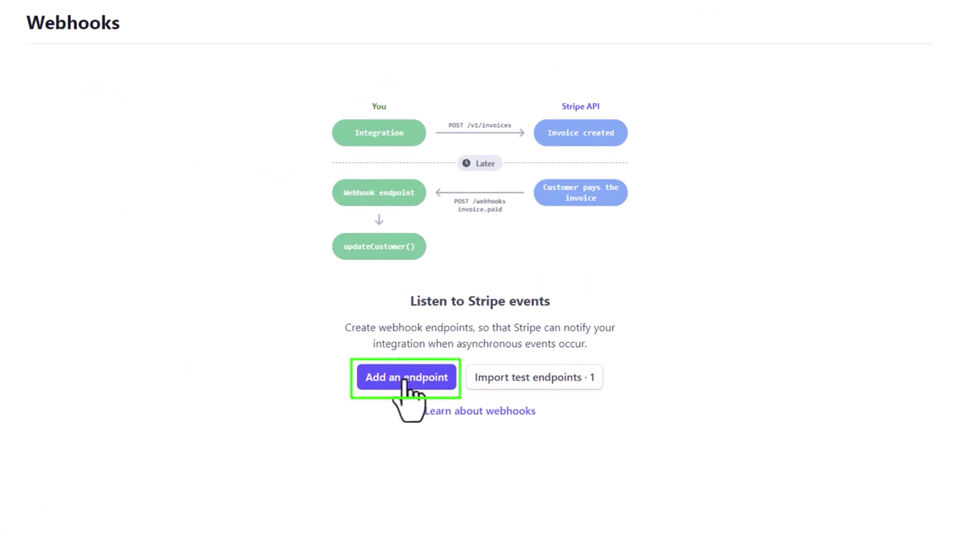
{"action": "left_click", "coordinate": [406, 378]}
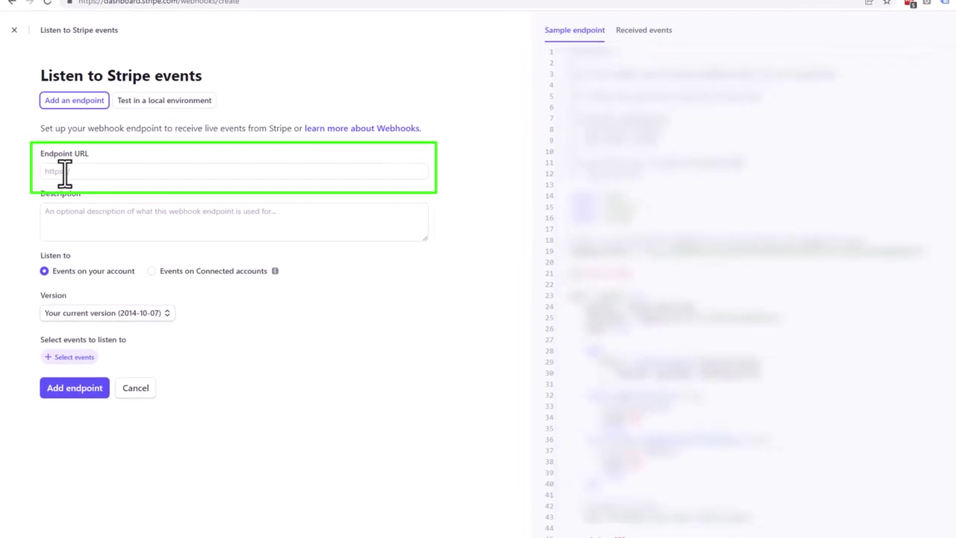
- Add a webhook endpoint for the pasted URL, described 'The Nonprofit Website Donation Form', receiving all events
{"action": "left_click", "coordinate": [65, 173]}
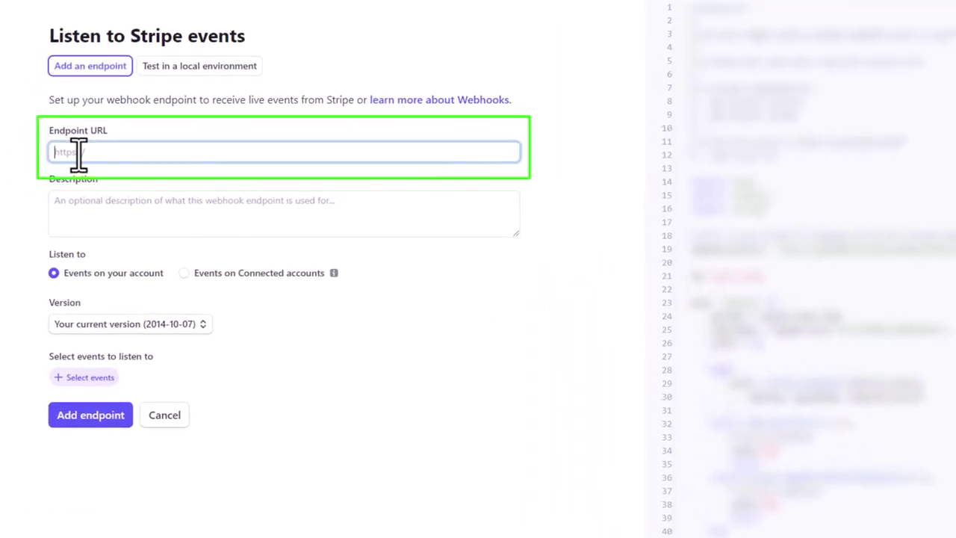
{"action": "key", "text": "ctrl+v"}
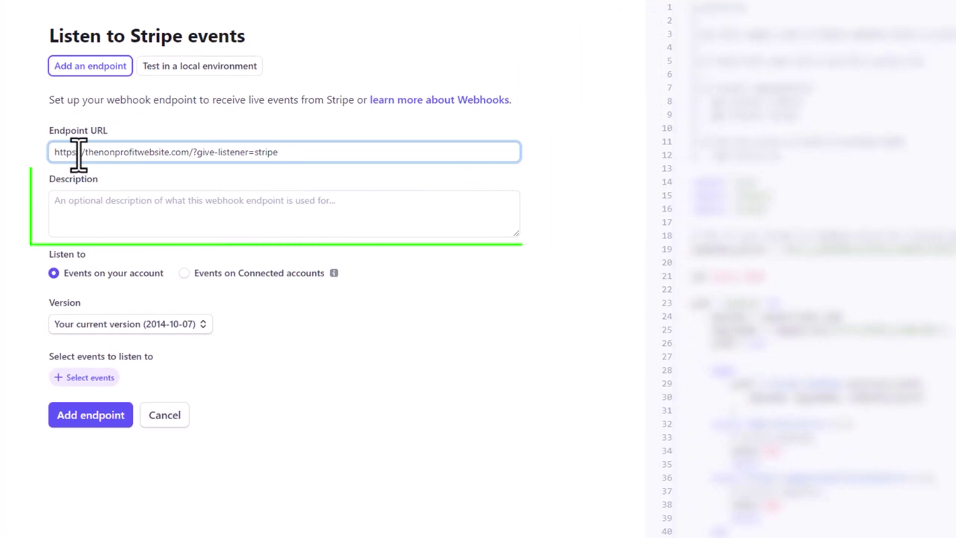
{"action": "left_click", "coordinate": [74, 207]}
{"action": "type", "text": "The Nonprofit Website"}
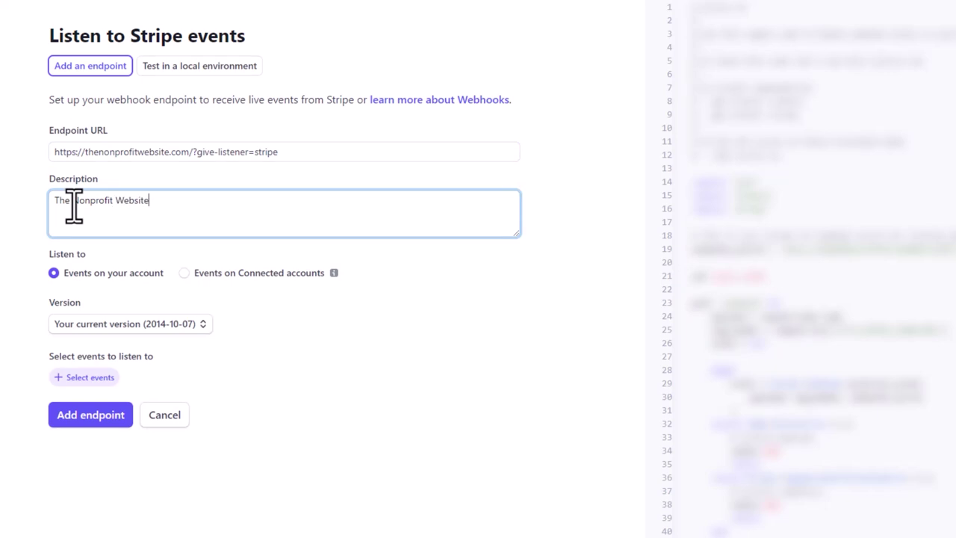
{"action": "type", "text": " Donation Form"}
{"action": "left_click", "coordinate": [88, 381]}
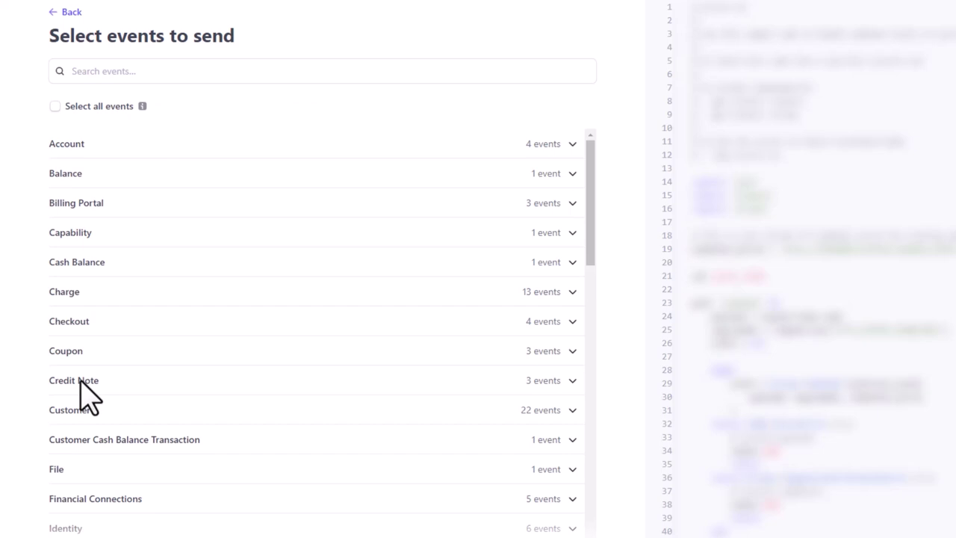
{"action": "left_click", "coordinate": [56, 109]}
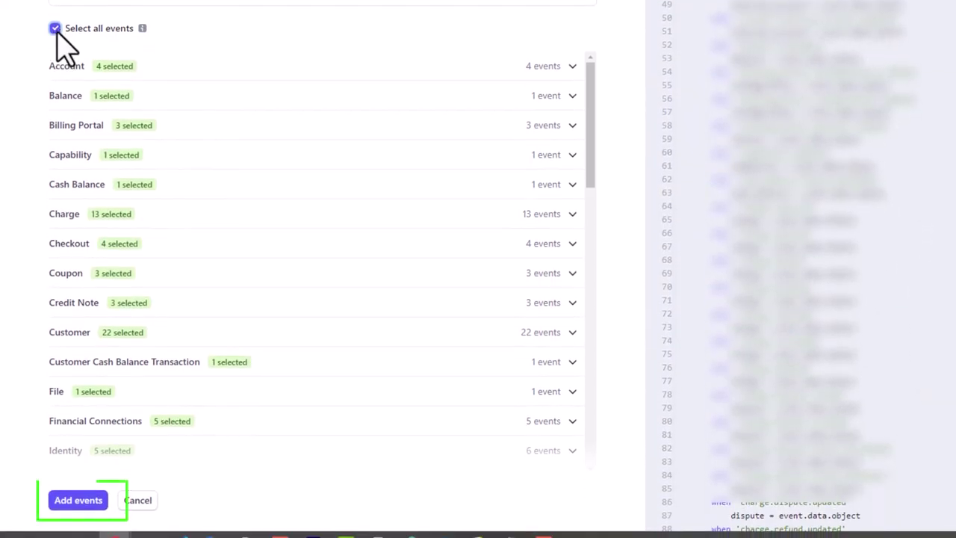
{"action": "left_click", "coordinate": [69, 502]}
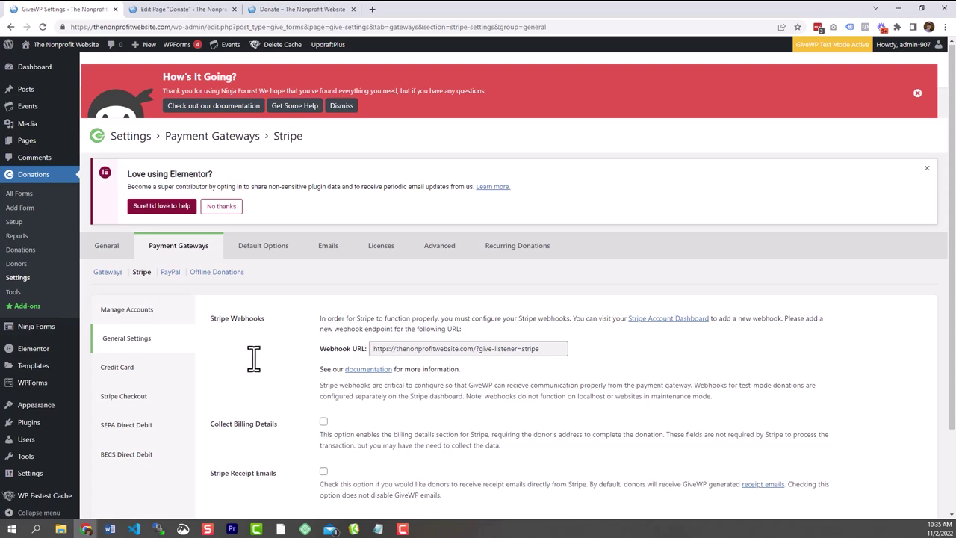
- Tick Collect Billing Details in the Stripe settings and save the changes
{"action": "scroll", "coordinate": [268, 366], "scroll_direction": "down", "scroll_amount": 2}
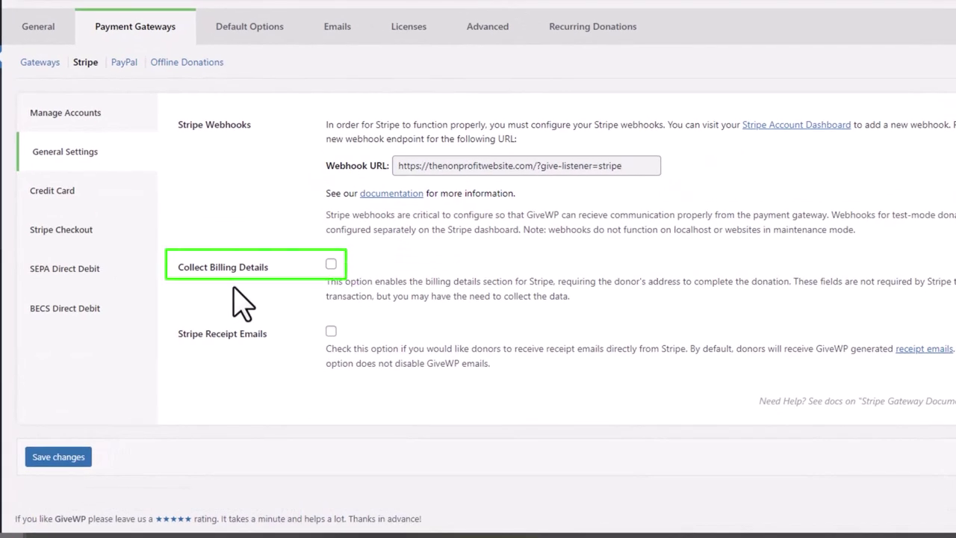
{"action": "left_click", "coordinate": [330, 265]}
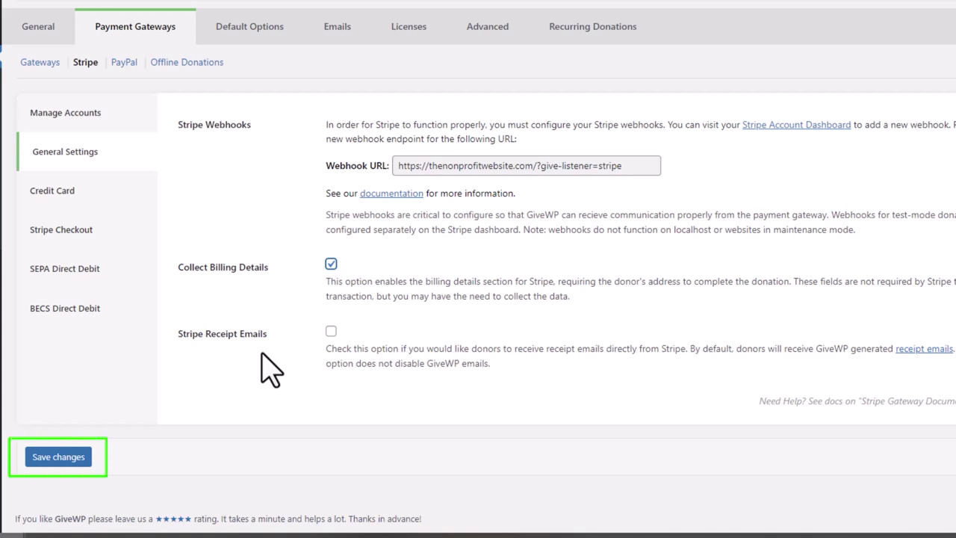
{"action": "left_click", "coordinate": [60, 457]}
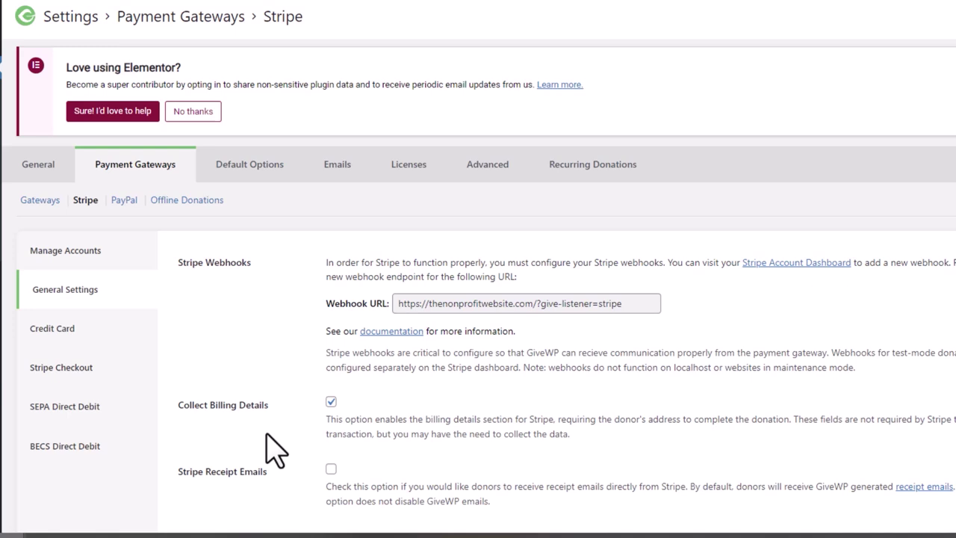
- Review PayPal Donations settings (United States, not connected), then go to the Gateways sub-tab
{"action": "left_click", "coordinate": [125, 213]}
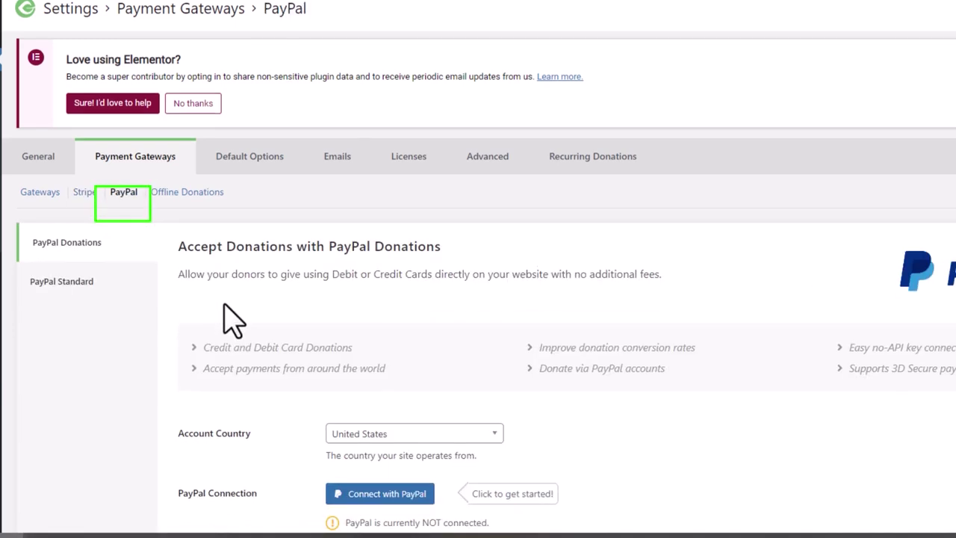
{"action": "scroll", "coordinate": [232, 321], "scroll_direction": "down", "scroll_amount": 2}
{"action": "scroll", "coordinate": [231, 321], "scroll_direction": "down", "scroll_amount": 1}
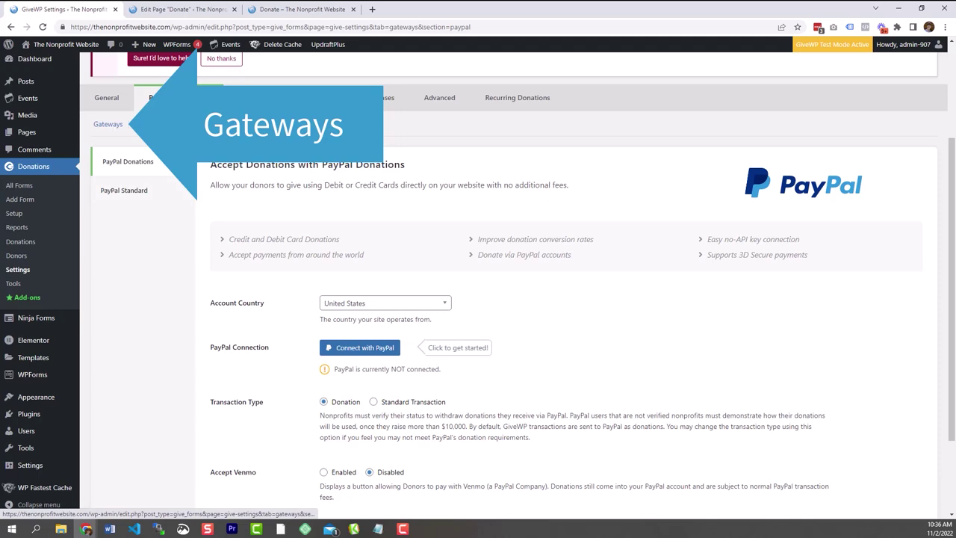
{"action": "left_click", "coordinate": [108, 124]}
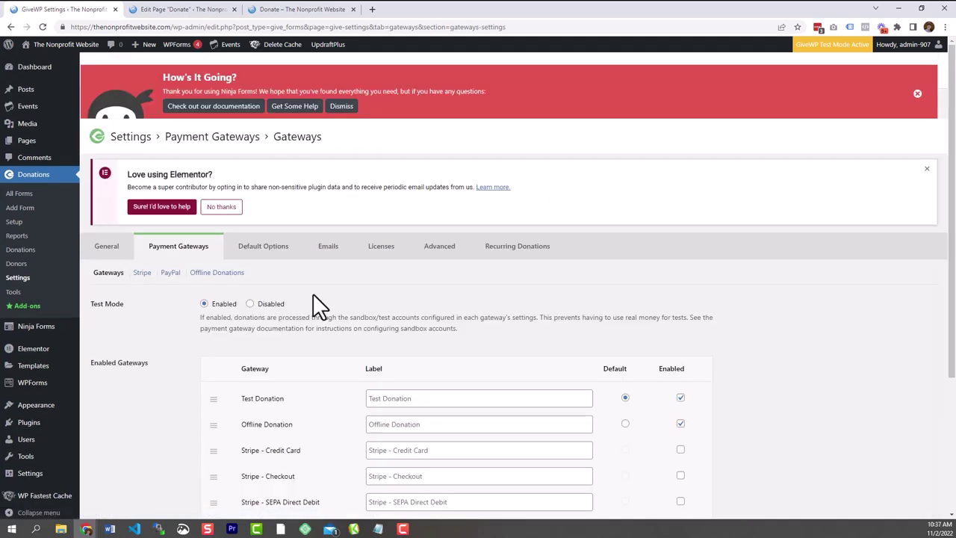
- Disable Test and Offline Donation, make Stripe - Credit Card the default labelled 'Credit Card', and save
{"action": "scroll", "coordinate": [313, 295], "scroll_direction": "down", "scroll_amount": 3}
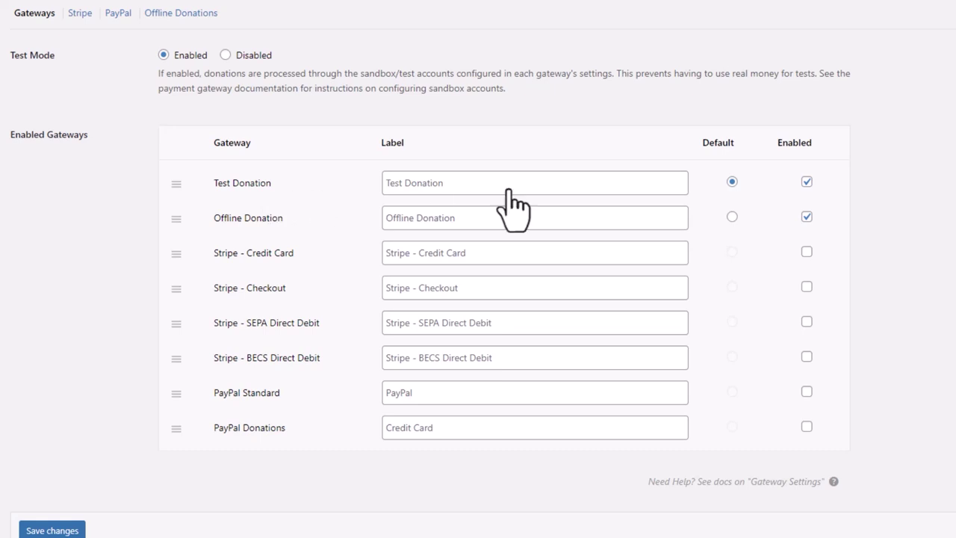
{"action": "left_click", "coordinate": [807, 182]}
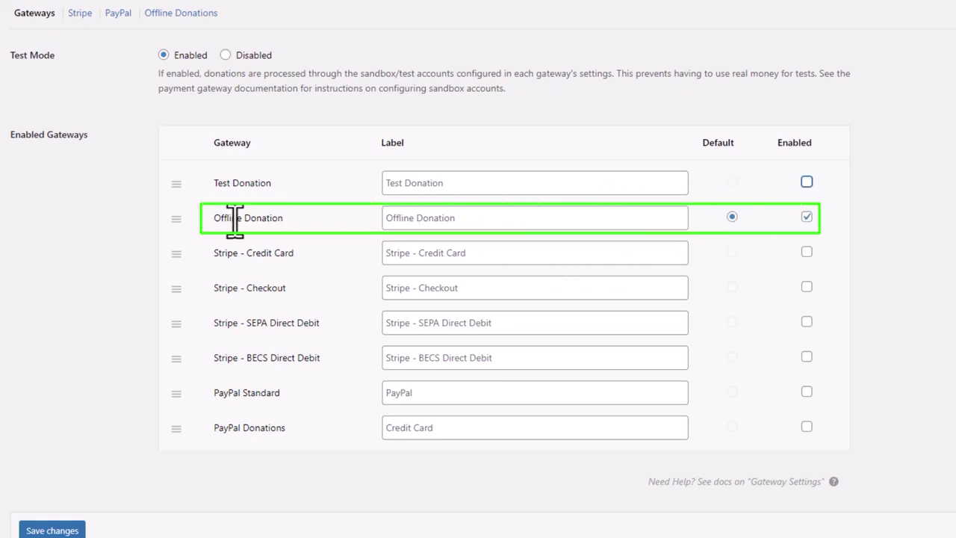
{"action": "left_click", "coordinate": [806, 217]}
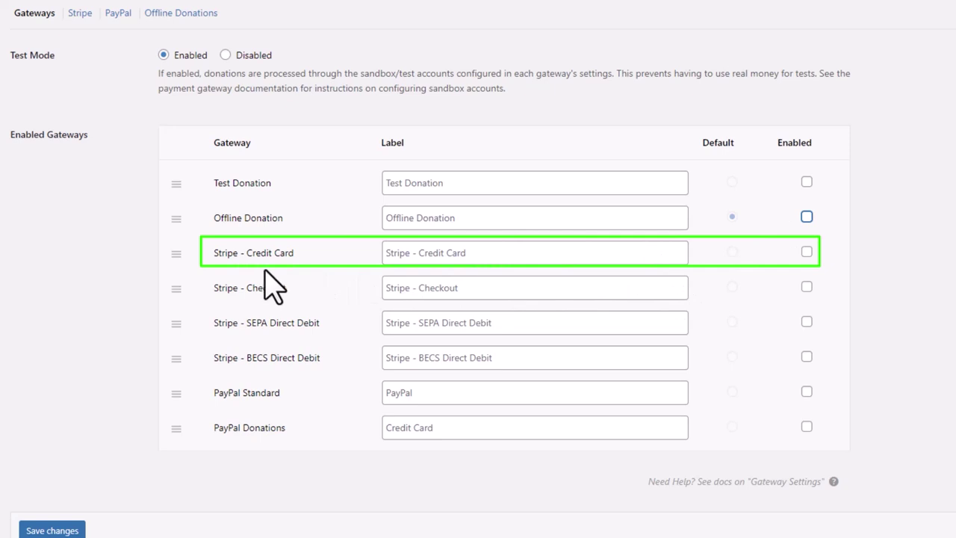
{"action": "left_click", "coordinate": [807, 252]}
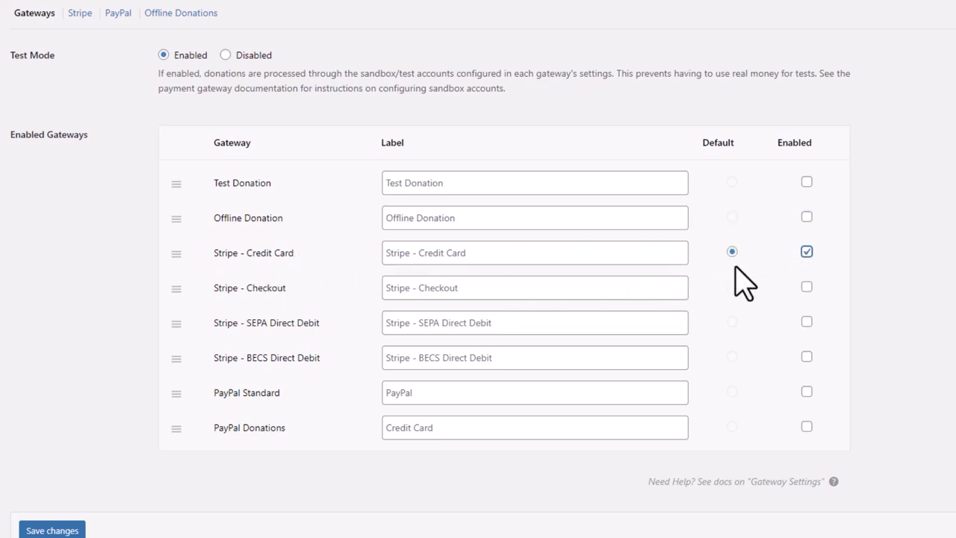
{"action": "left_click", "coordinate": [480, 252]}
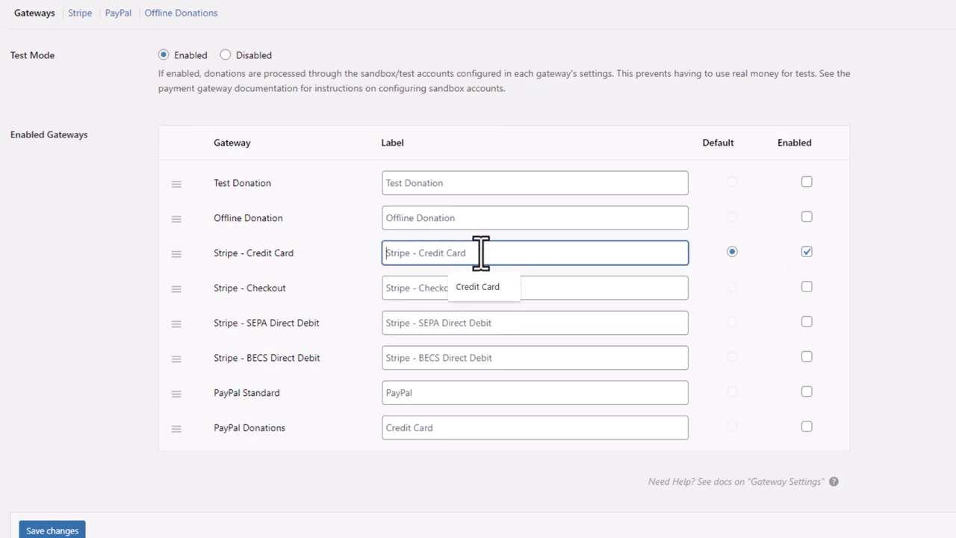
{"action": "key", "text": "ctrl+a"}
{"action": "type", "text": "Credit Card"}
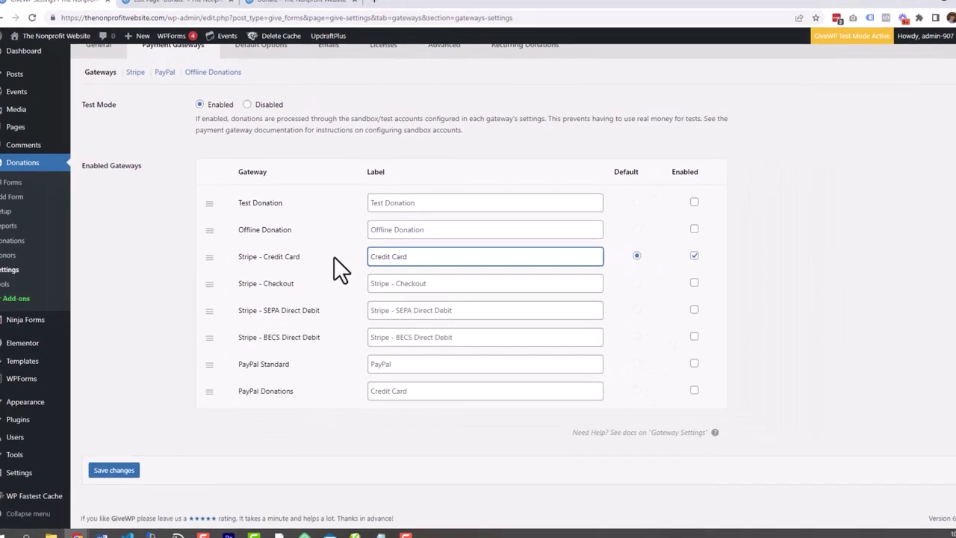
{"action": "left_click", "coordinate": [122, 464]}
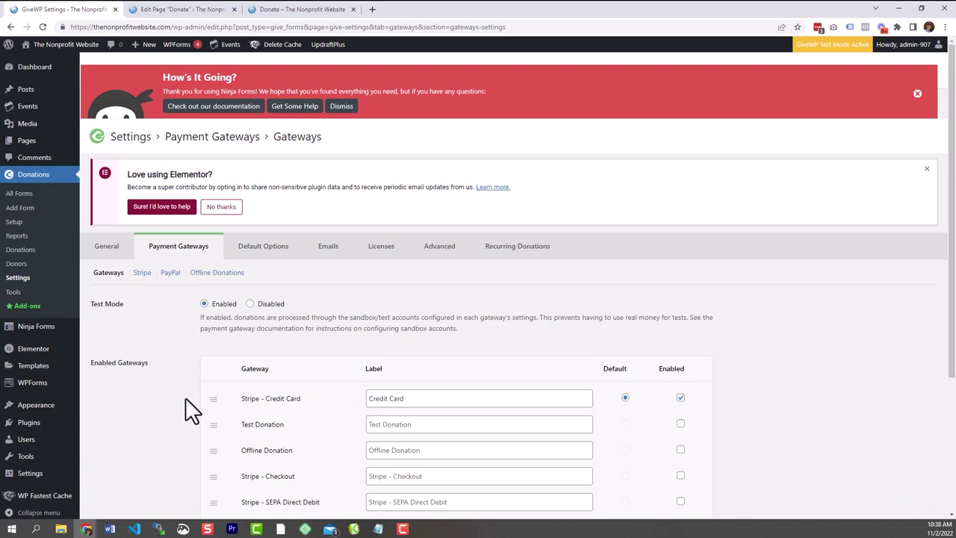
- Reload the live Donate page and scroll through its Credit Card Info and Billing Details sections
{"action": "left_click", "coordinate": [276, 14]}
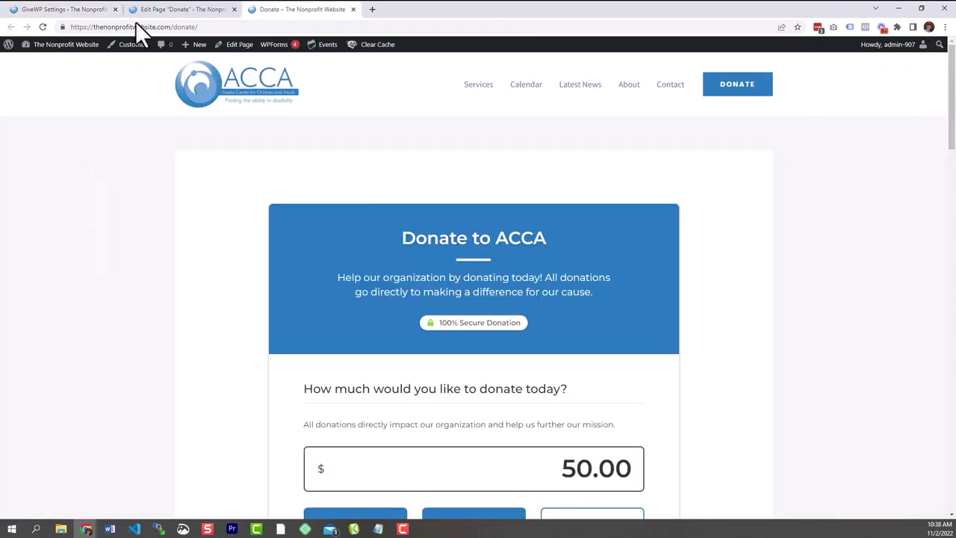
{"action": "left_click", "coordinate": [43, 27]}
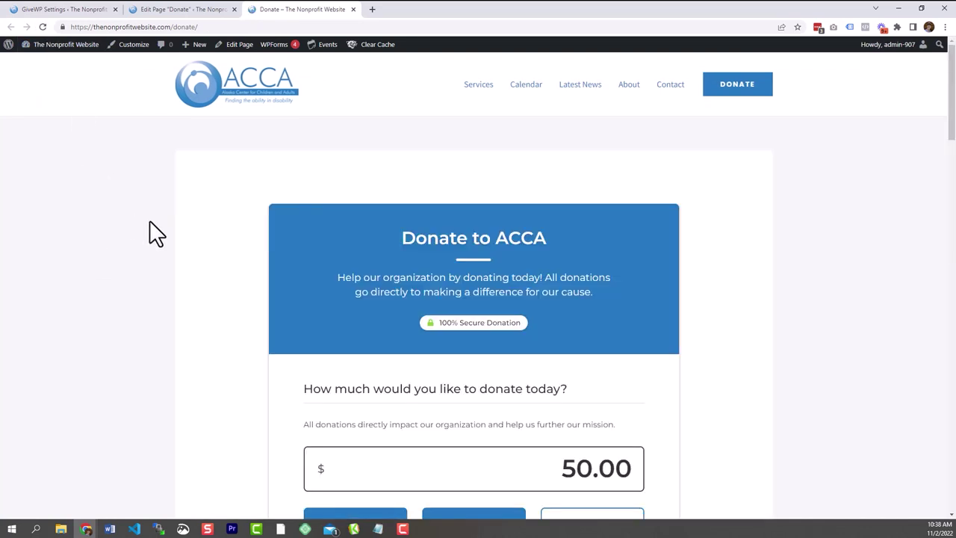
{"action": "scroll", "coordinate": [153, 233], "scroll_direction": "down", "scroll_amount": 5}
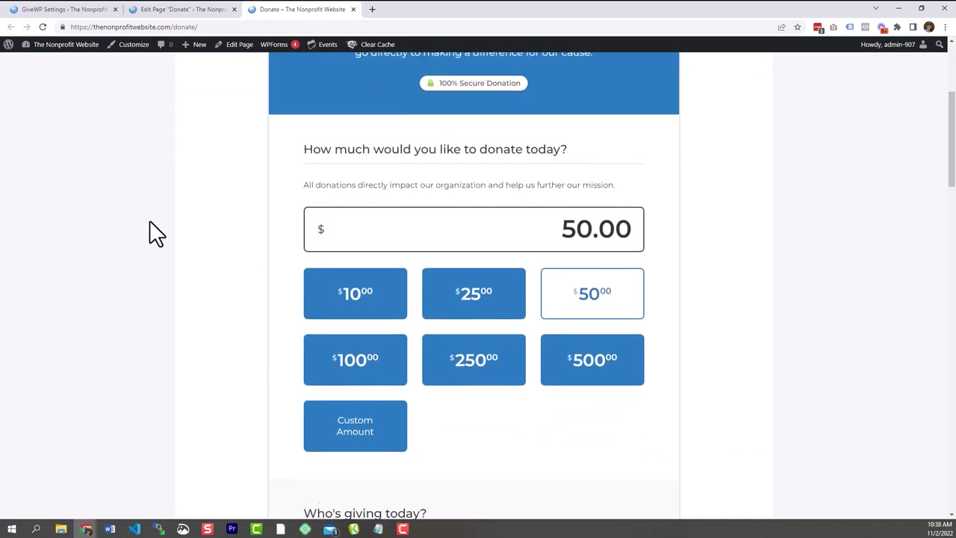
{"action": "scroll", "coordinate": [154, 233], "scroll_direction": "down", "scroll_amount": 5}
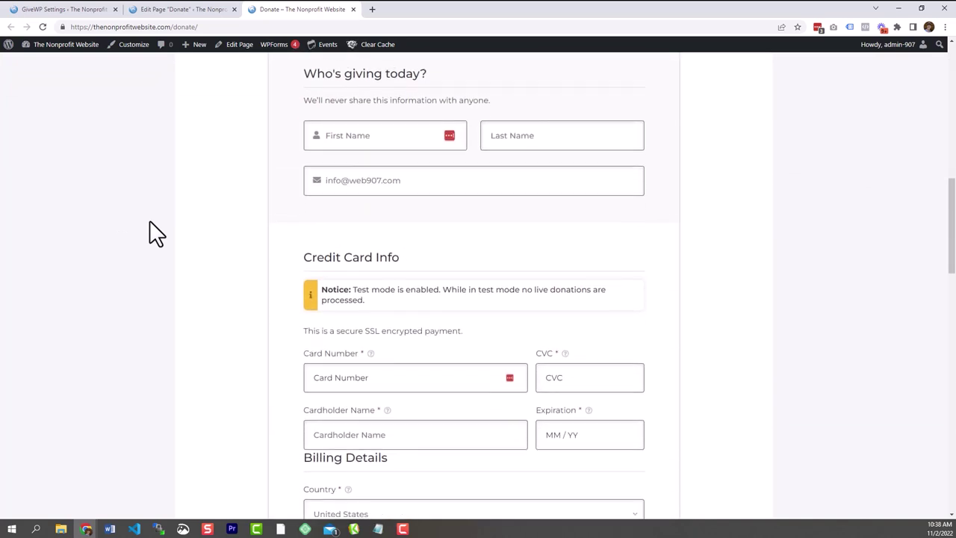
{"action": "scroll", "coordinate": [153, 233], "scroll_direction": "down", "scroll_amount": 2}
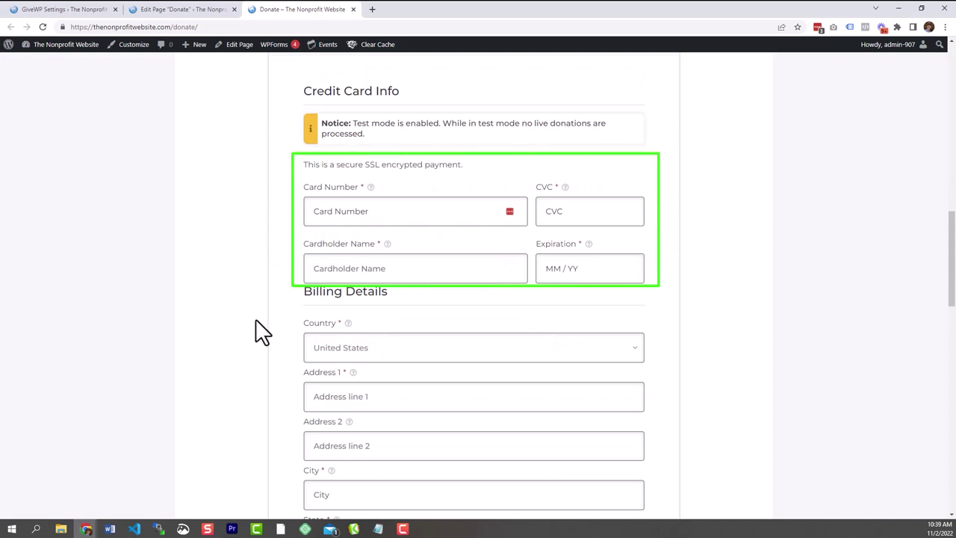
{"action": "scroll", "coordinate": [260, 332], "scroll_direction": "down", "scroll_amount": 1}
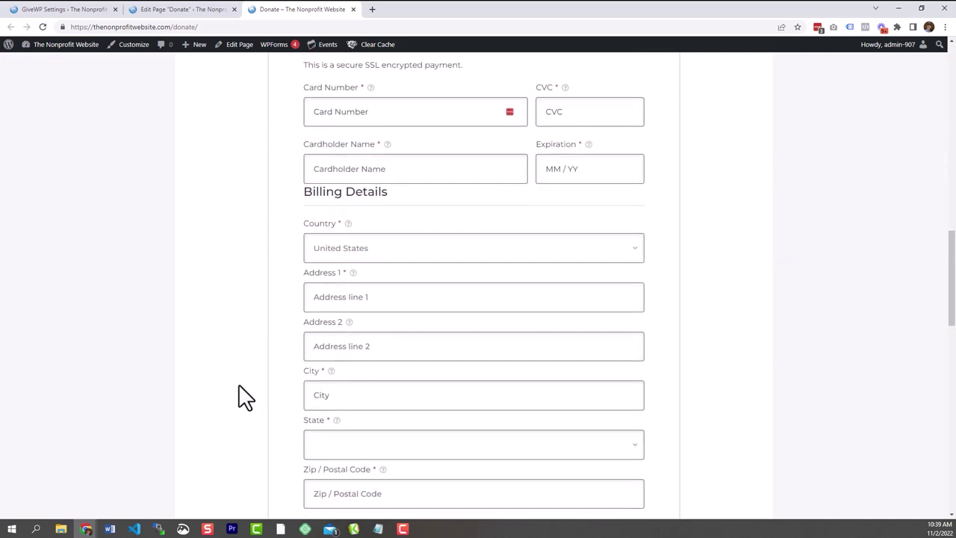
{"action": "scroll", "coordinate": [245, 398], "scroll_direction": "down", "scroll_amount": 1}
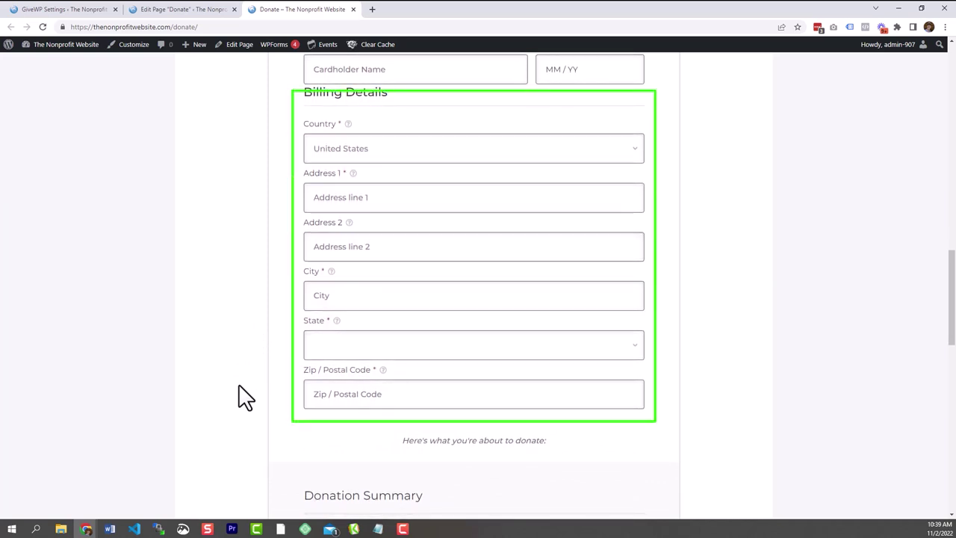
{"action": "scroll", "coordinate": [244, 397], "scroll_direction": "up", "scroll_amount": 3}
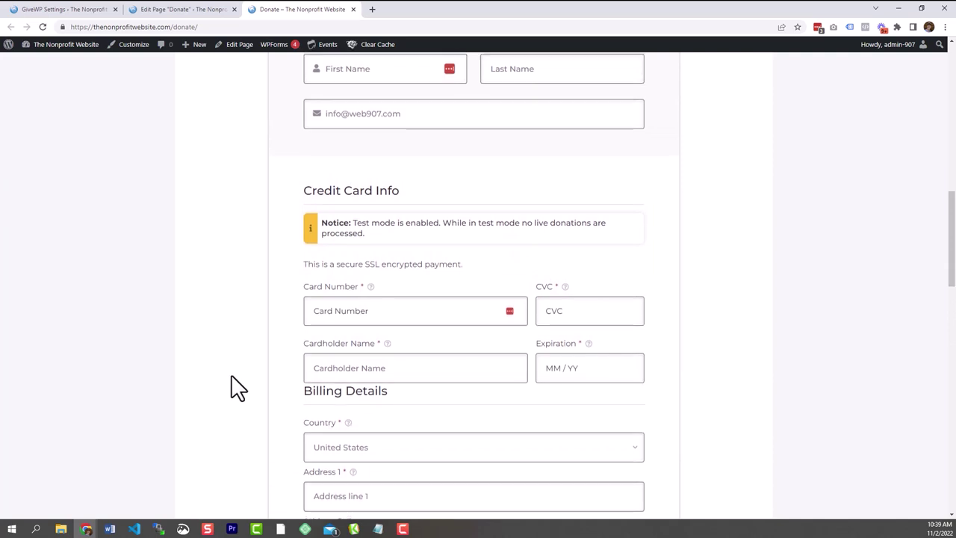
{"action": "left_click", "coordinate": [50, 10]}
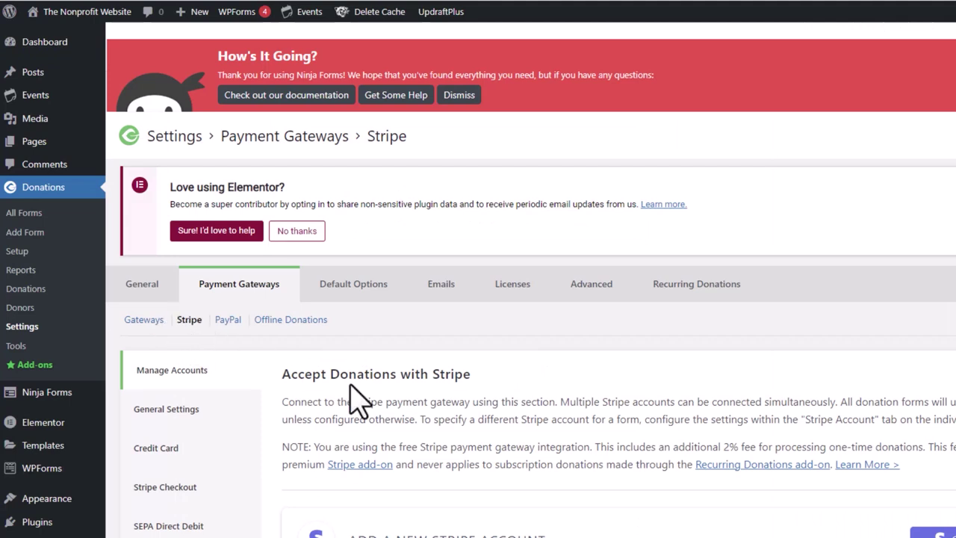
- Untick Collect Billing Details in Stripe General Settings and save the change
{"action": "left_click", "coordinate": [159, 411]}
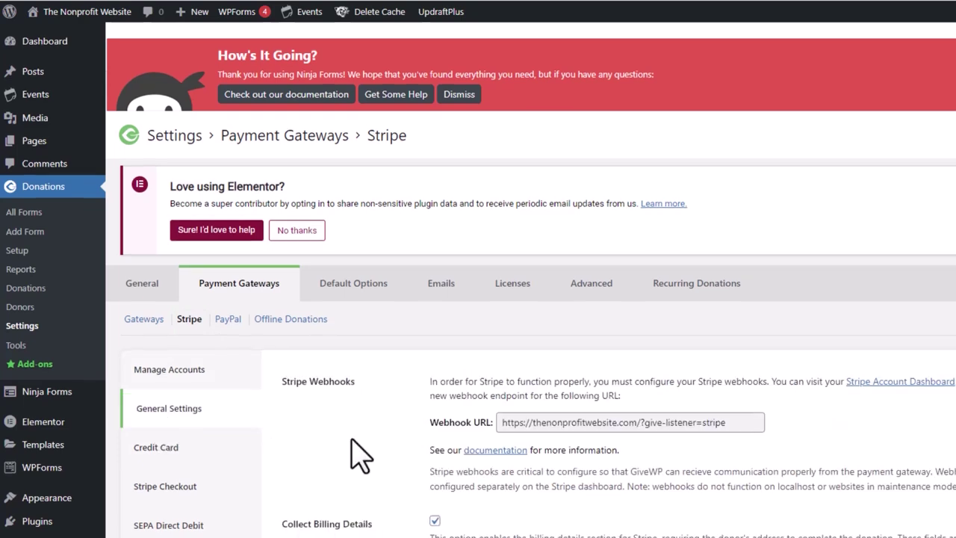
{"action": "scroll", "coordinate": [361, 455], "scroll_direction": "down", "scroll_amount": 2}
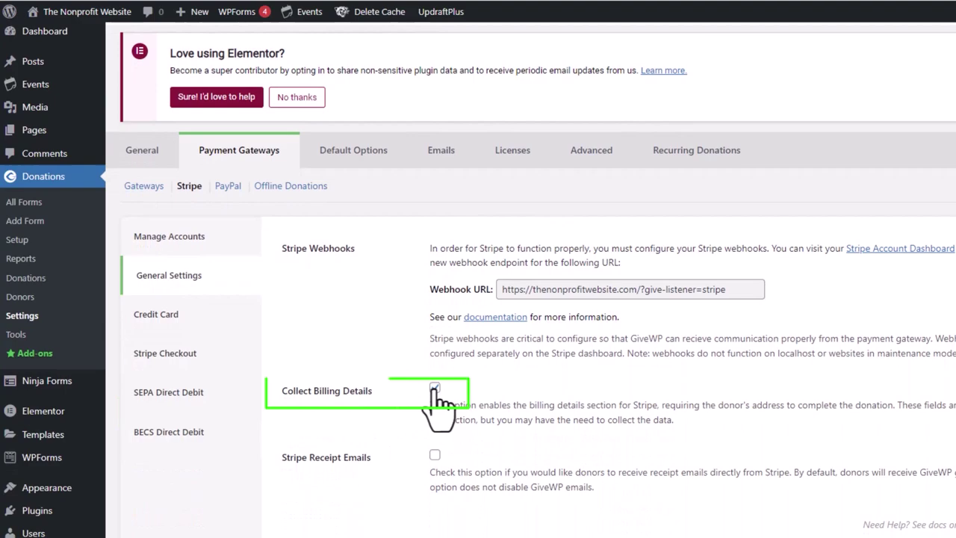
{"action": "left_click", "coordinate": [434, 389]}
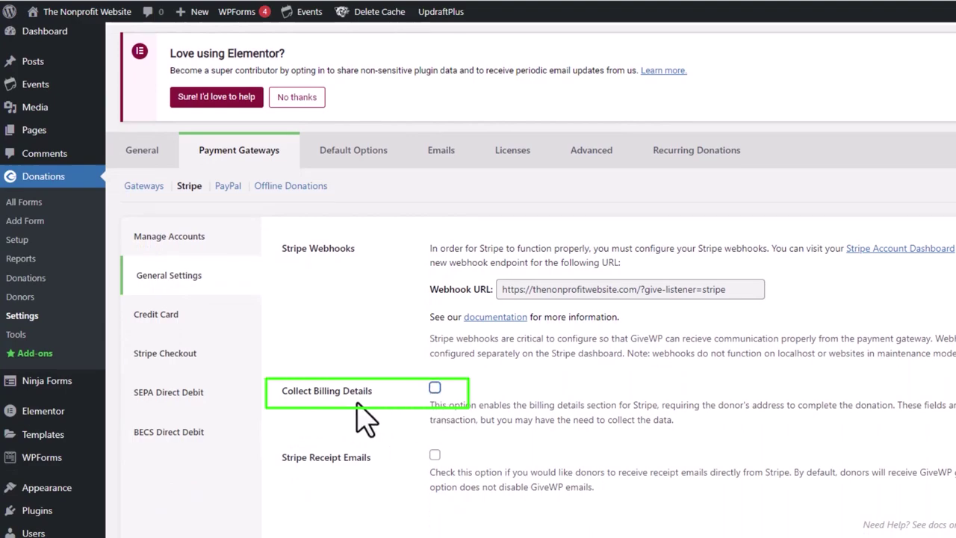
{"action": "left_click", "coordinate": [120, 467]}
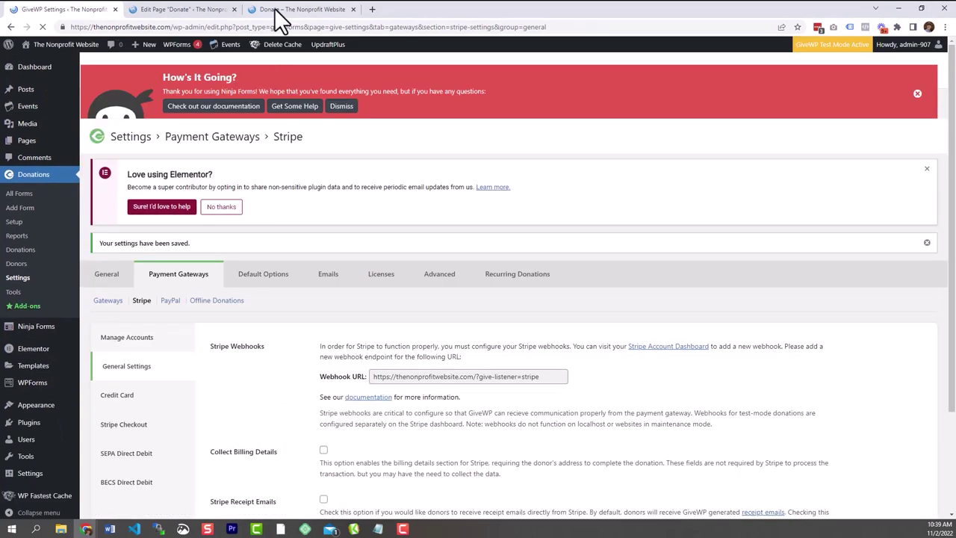
{"action": "left_click", "coordinate": [274, 9]}
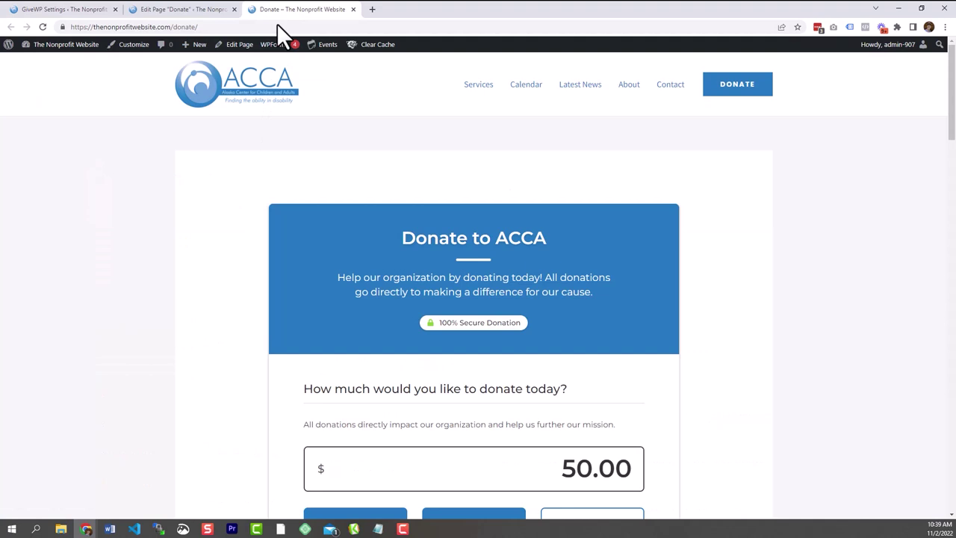
{"action": "left_click", "coordinate": [43, 29]}
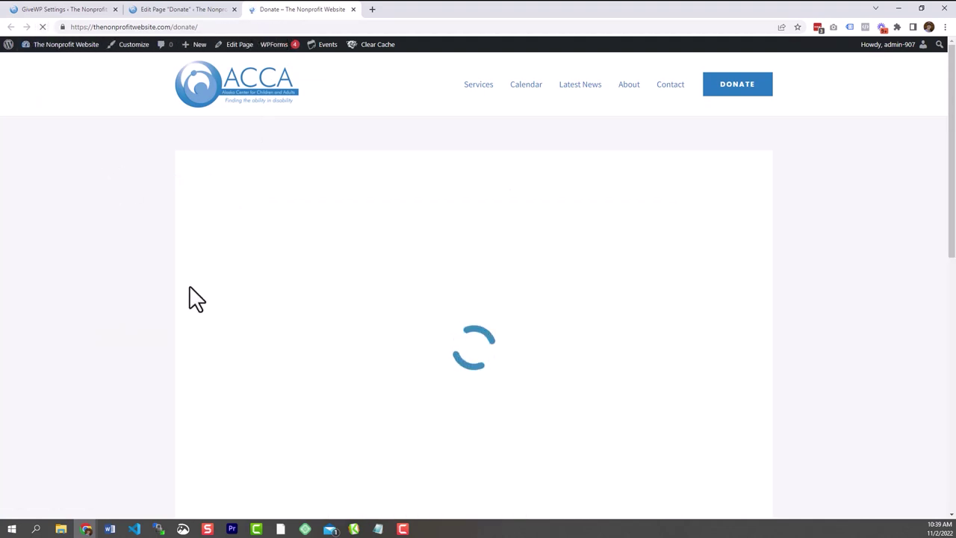
{"action": "scroll", "coordinate": [196, 299], "scroll_direction": "down", "scroll_amount": 5}
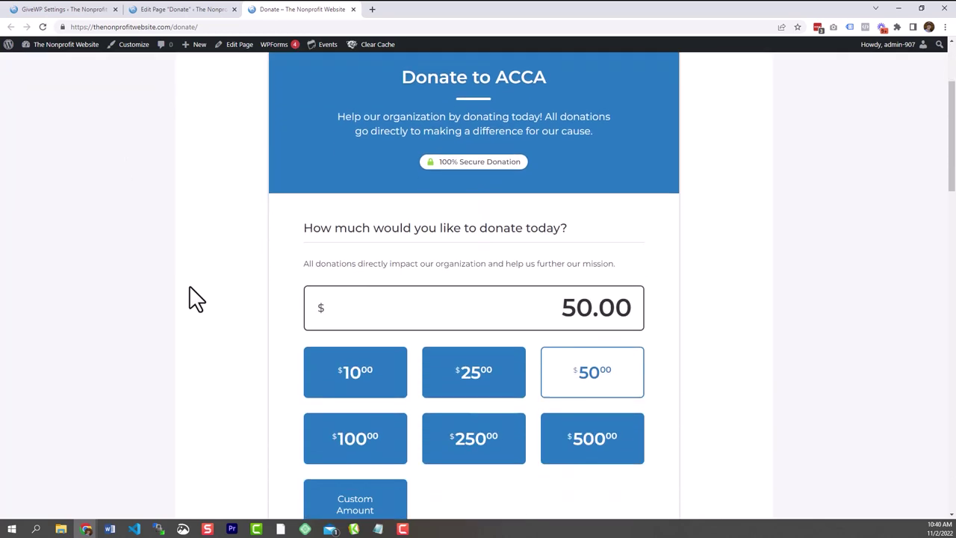
{"action": "scroll", "coordinate": [196, 298], "scroll_direction": "down", "scroll_amount": 4}
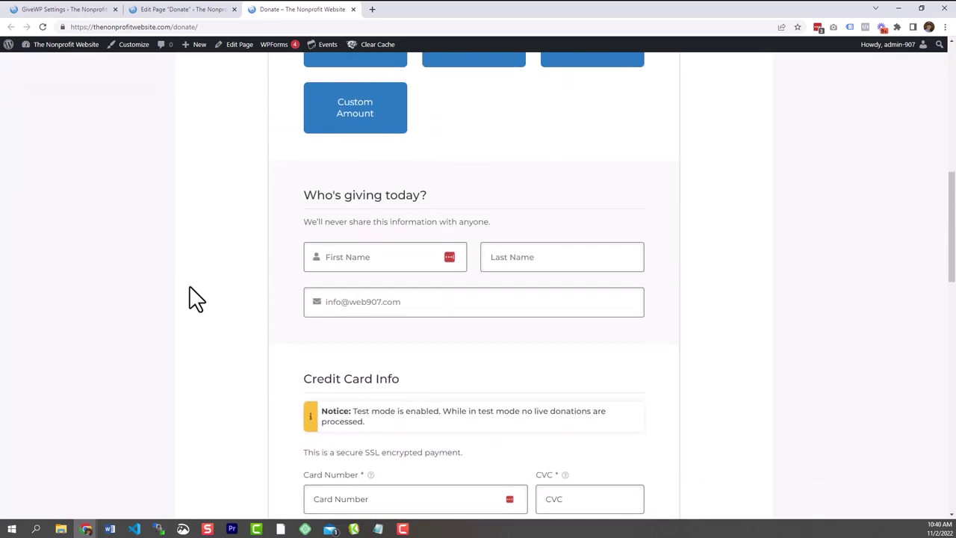
{"action": "scroll", "coordinate": [196, 299], "scroll_direction": "down", "scroll_amount": 2}
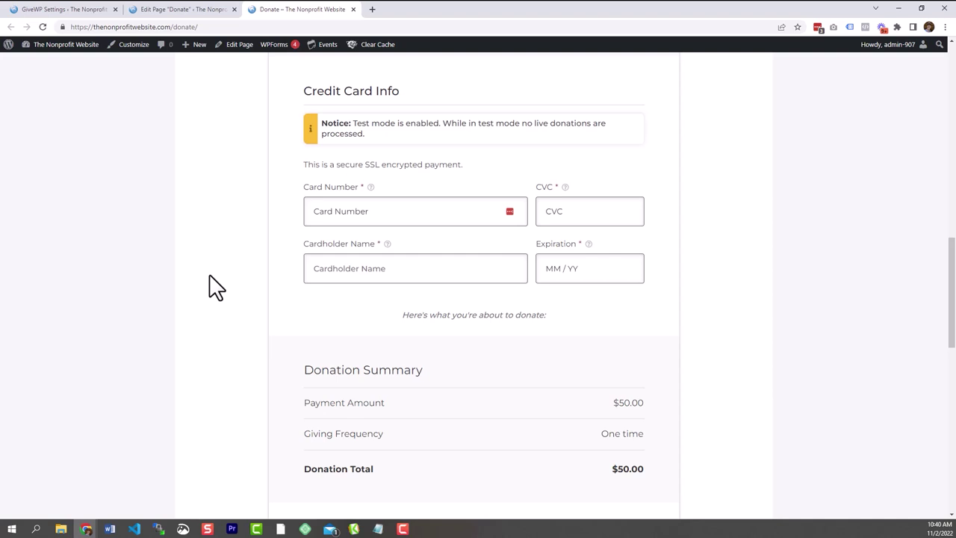
{"action": "key", "text": "F5"}
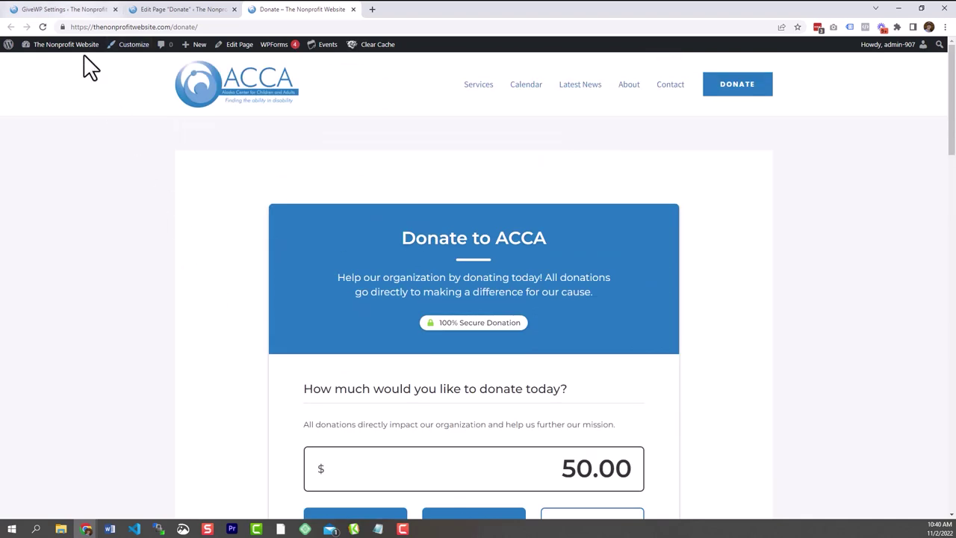
{"action": "left_click", "coordinate": [59, 10]}
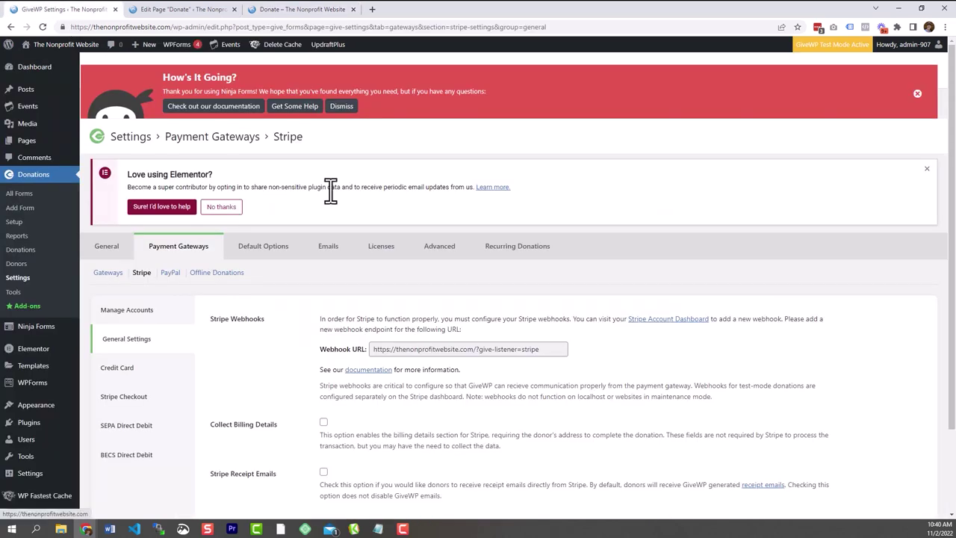
- Show the Donor Emails list: Donation Receipt, User Registration Information and Donation Note
{"action": "left_click", "coordinate": [329, 253]}
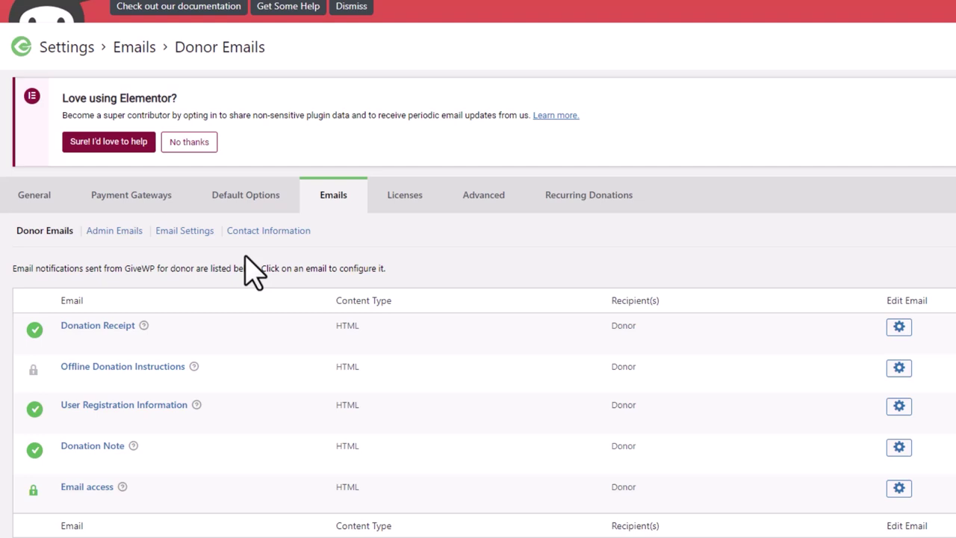
{"action": "mouse_move", "coordinate": [75, 336]}
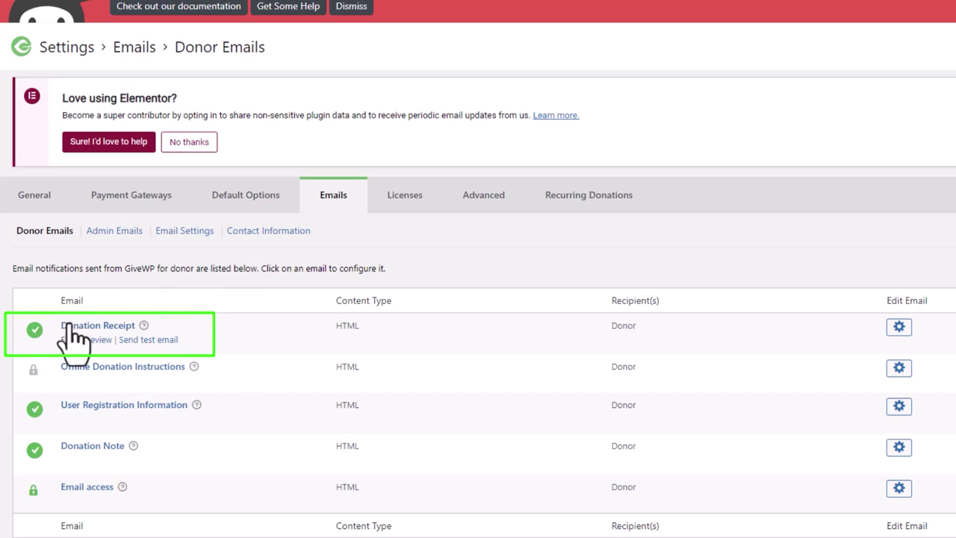
- Open the Donation Receipt email and review its {name}, {donation} and {fullname} tags
{"action": "left_click", "coordinate": [68, 340]}
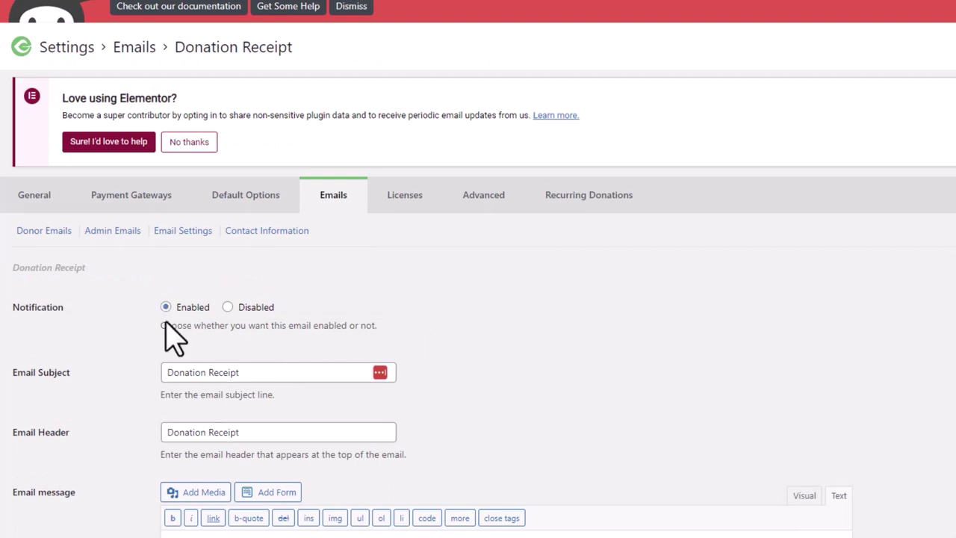
{"action": "scroll", "coordinate": [173, 340], "scroll_direction": "down", "scroll_amount": 5}
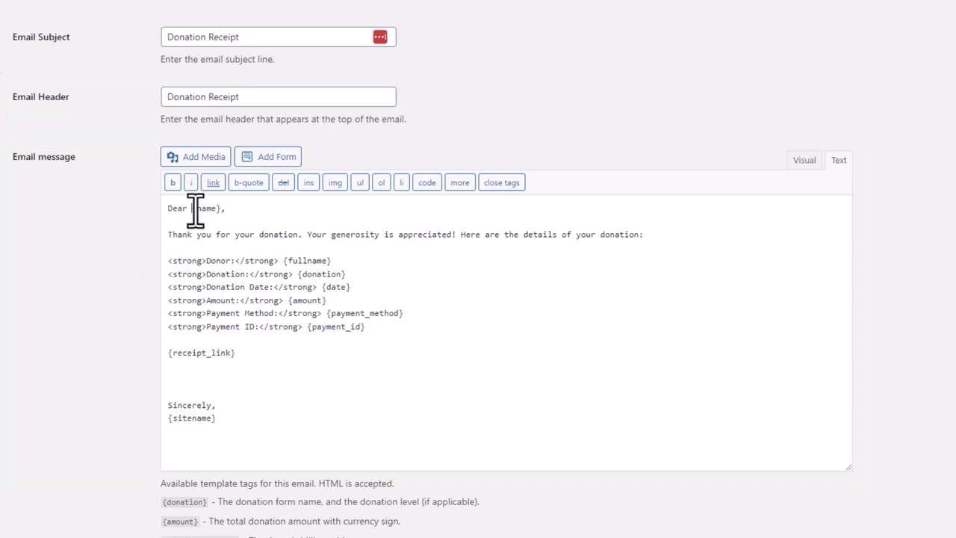
{"action": "left_click_drag", "start_coordinate": [194, 208], "coordinate": [218, 210]}
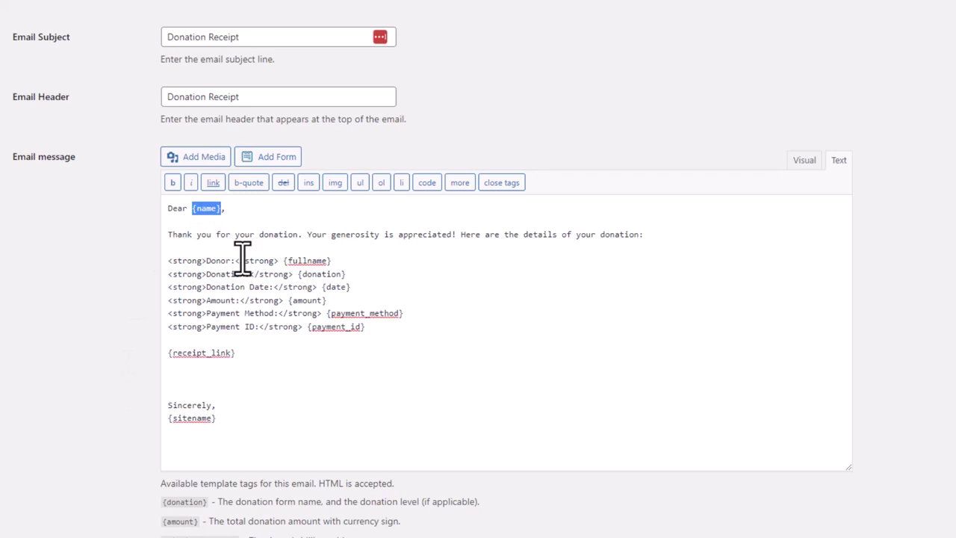
{"action": "left_click_drag", "start_coordinate": [360, 272], "coordinate": [298, 276]}
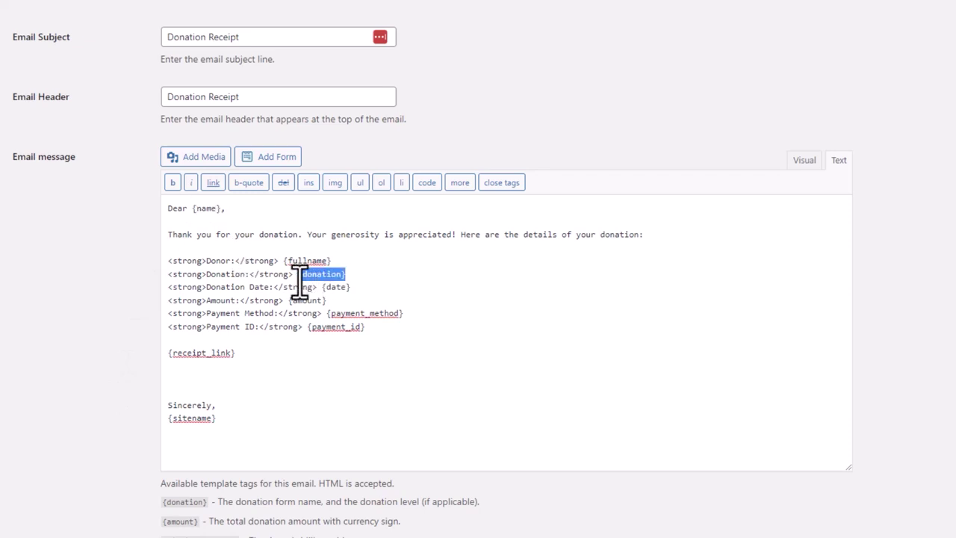
{"action": "left_click", "coordinate": [353, 275]}
{"action": "left_click_drag", "start_coordinate": [286, 261], "coordinate": [335, 263]}
{"action": "left_click", "coordinate": [102, 299]}
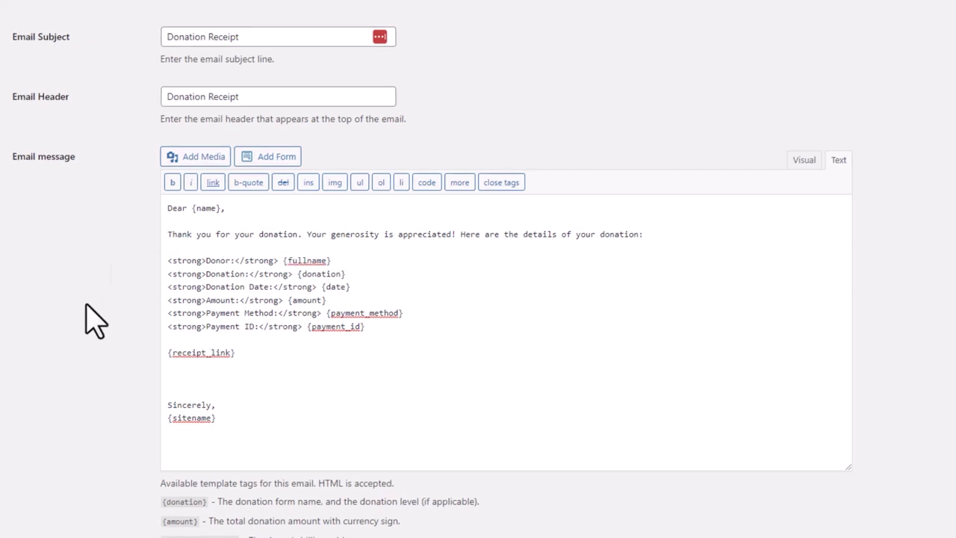
- Save the Donation Receipt settings and return to the Donor Emails list
{"action": "scroll", "coordinate": [95, 321], "scroll_direction": "down", "scroll_amount": 6}
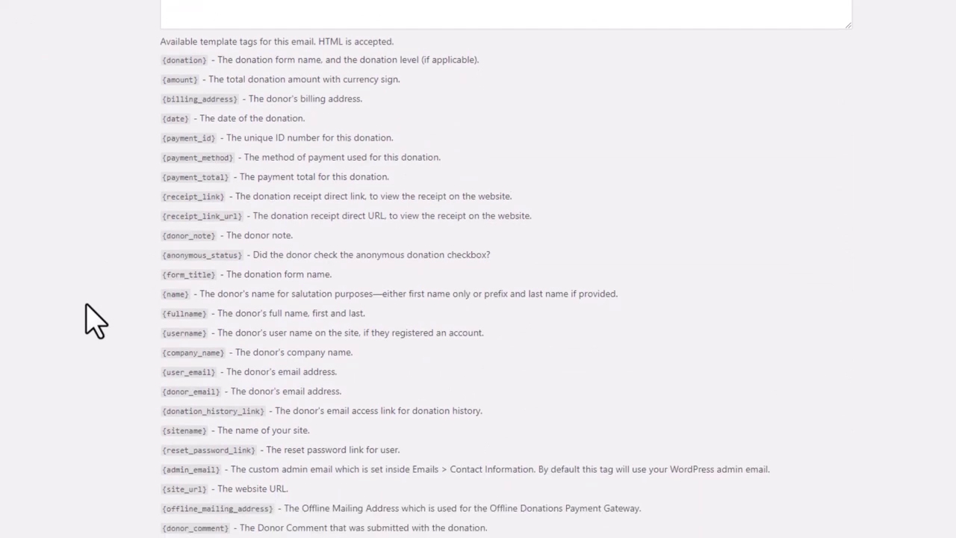
{"action": "scroll", "coordinate": [95, 321], "scroll_direction": "down", "scroll_amount": 1}
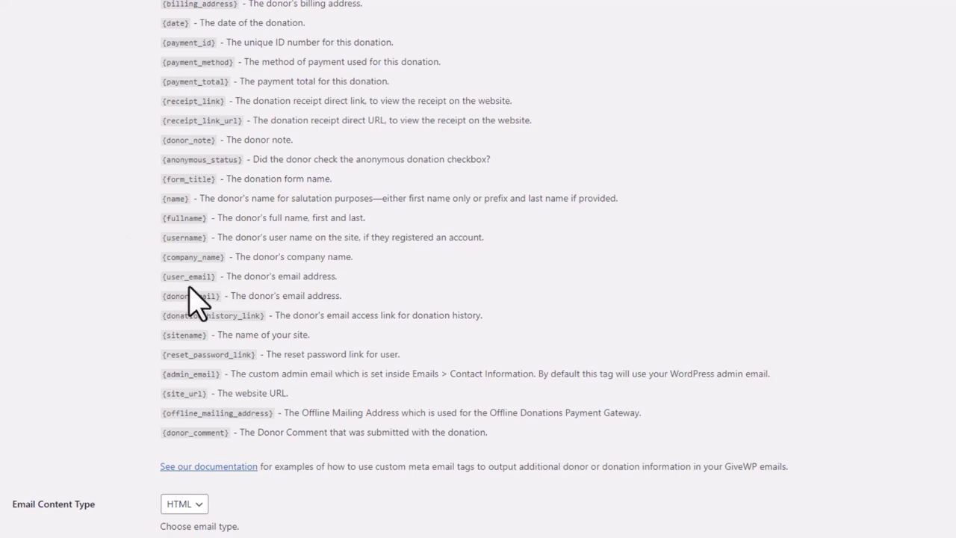
{"action": "scroll", "coordinate": [216, 306], "scroll_direction": "up", "scroll_amount": 5}
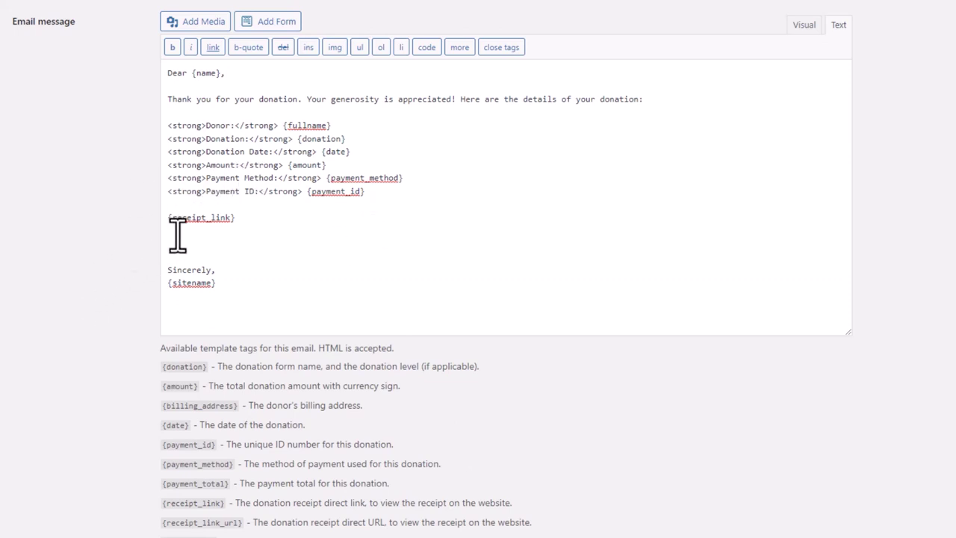
{"action": "scroll", "coordinate": [177, 236], "scroll_direction": "down", "scroll_amount": 8}
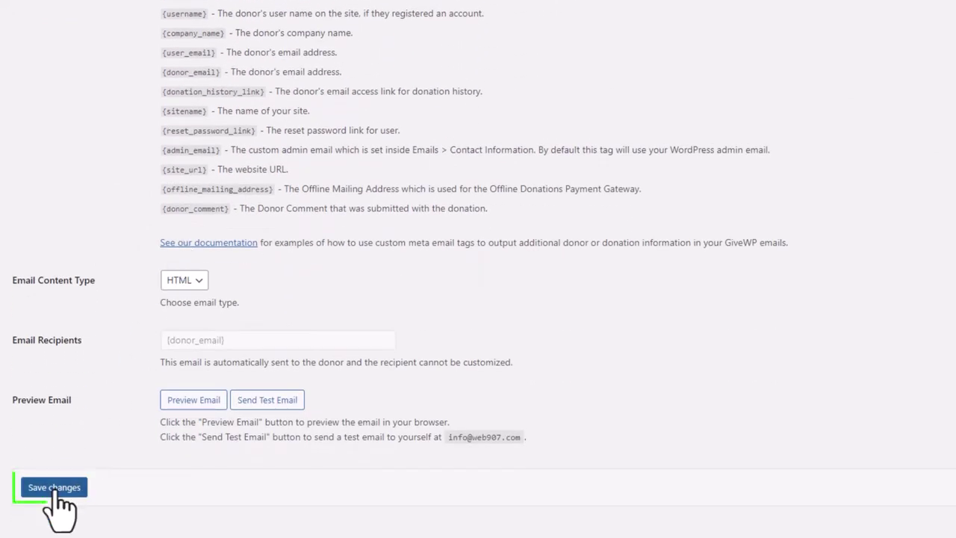
{"action": "left_click", "coordinate": [55, 487]}
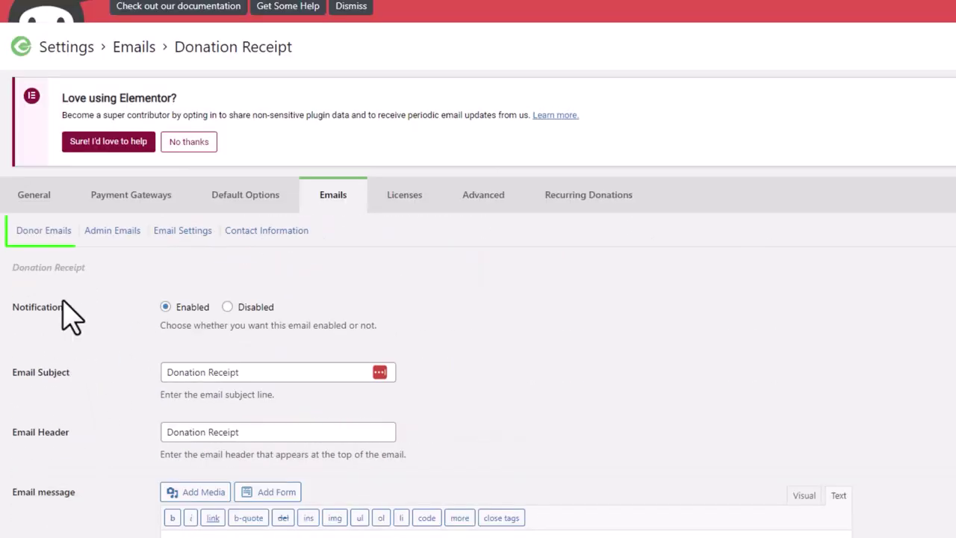
{"action": "left_click", "coordinate": [51, 234]}
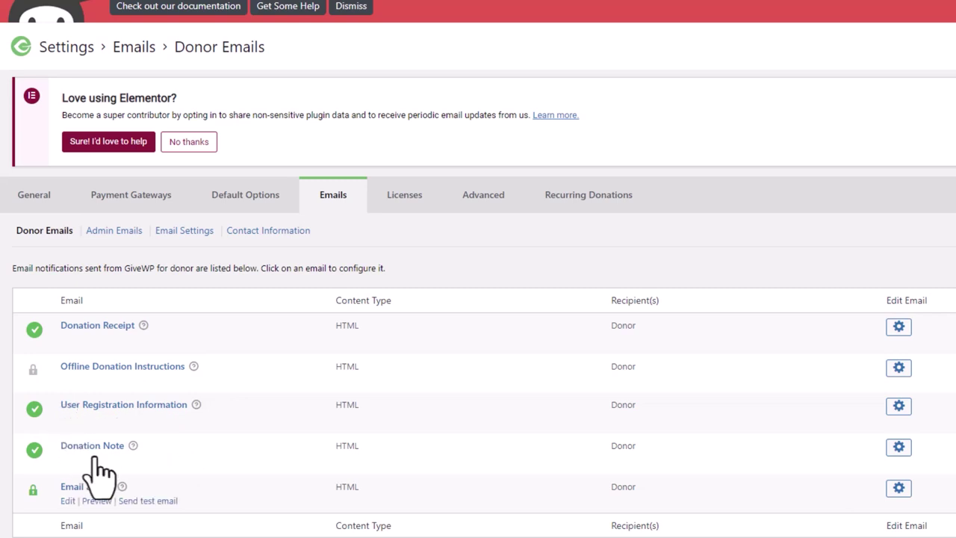
- Open the New Donation notification under Admin Emails and review its settings
{"action": "left_click", "coordinate": [112, 232]}
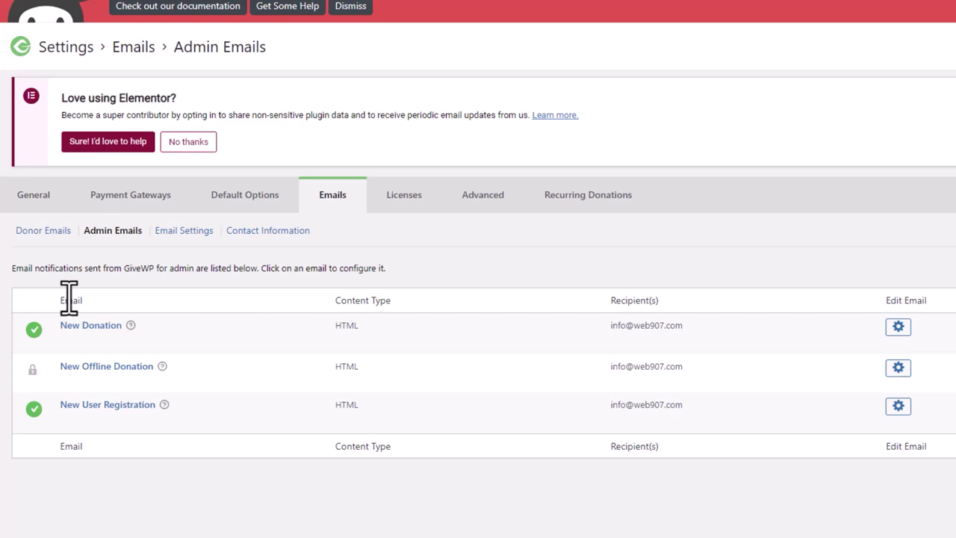
{"action": "mouse_move", "coordinate": [61, 338]}
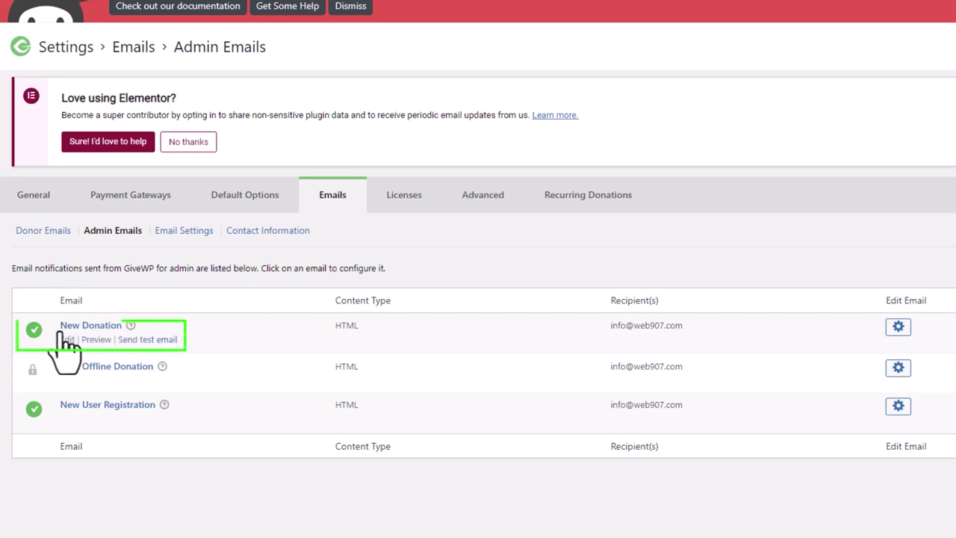
{"action": "left_click", "coordinate": [65, 340]}
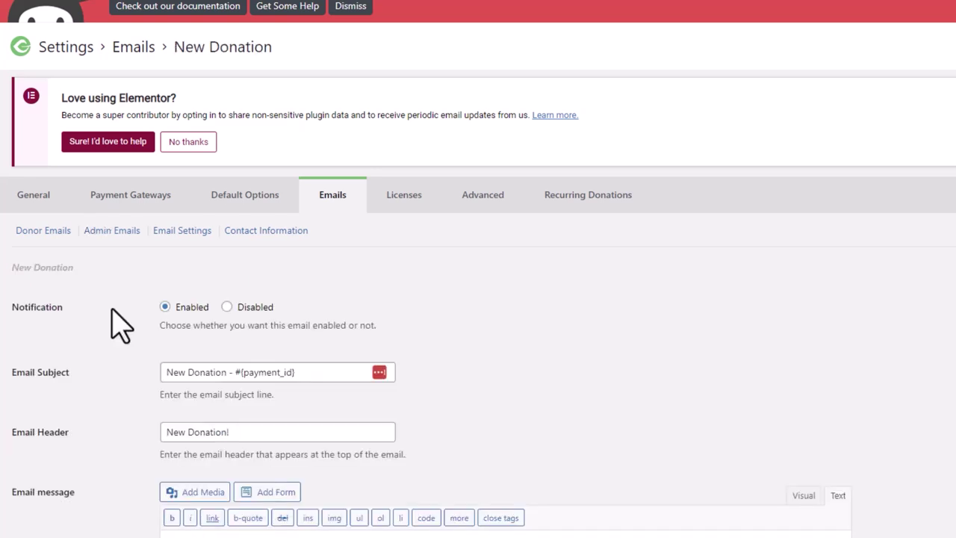
{"action": "scroll", "coordinate": [120, 325], "scroll_direction": "down", "scroll_amount": 5}
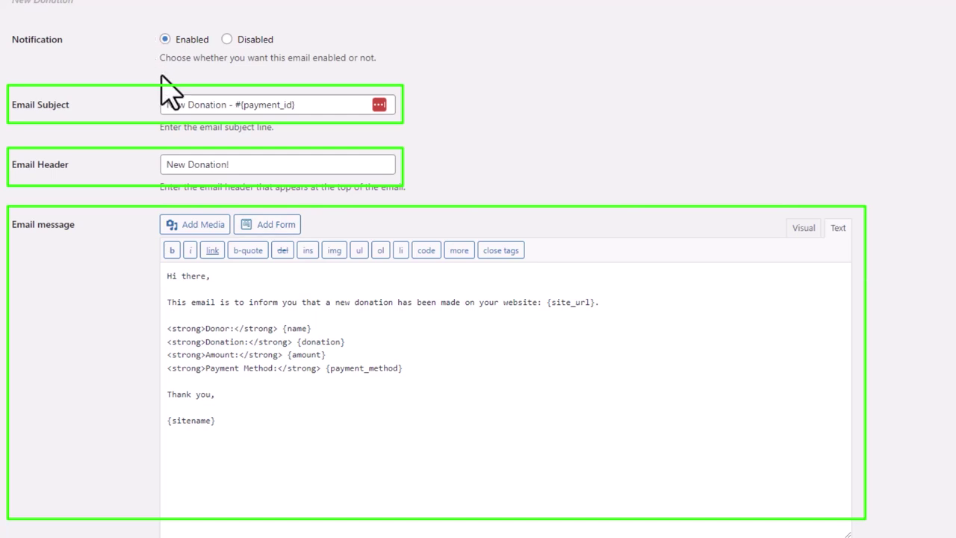
{"action": "scroll", "coordinate": [92, 455], "scroll_direction": "down", "scroll_amount": 1}
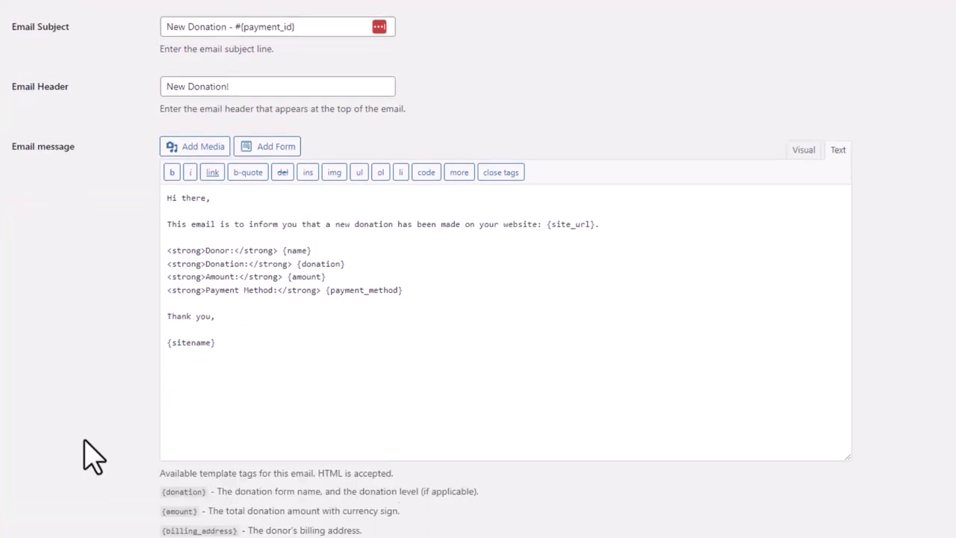
{"action": "scroll", "coordinate": [92, 454], "scroll_direction": "down", "scroll_amount": 5}
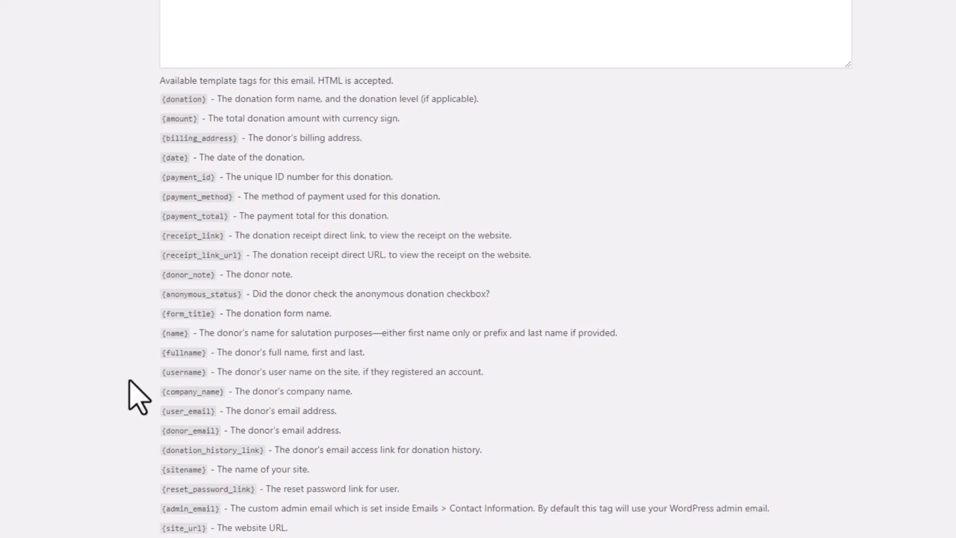
{"action": "scroll", "coordinate": [139, 396], "scroll_direction": "up", "scroll_amount": 4}
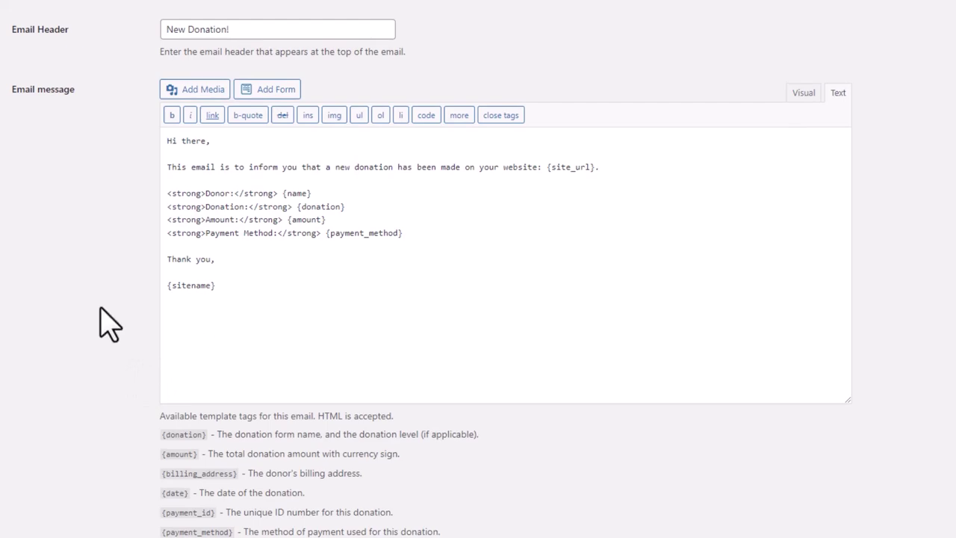
{"action": "scroll", "coordinate": [104, 313], "scroll_direction": "down", "scroll_amount": 10}
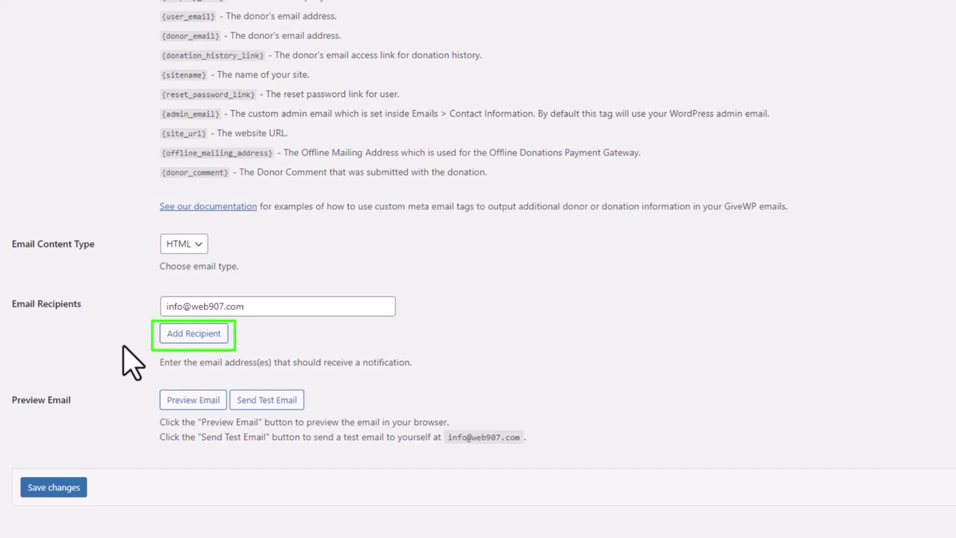
- Add a second recipient e-mail address and save the New Donation settings
{"action": "left_click", "coordinate": [186, 334]}
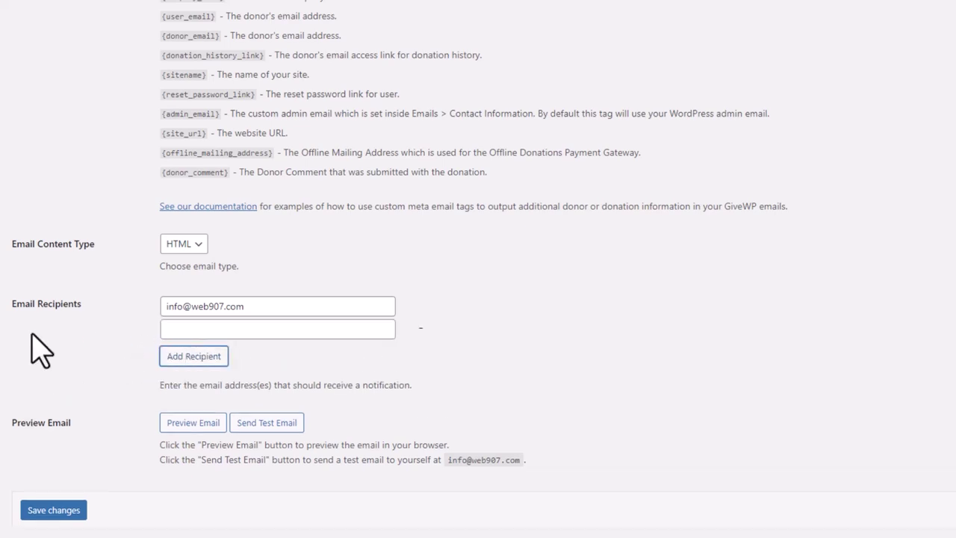
{"action": "left_click", "coordinate": [191, 331]}
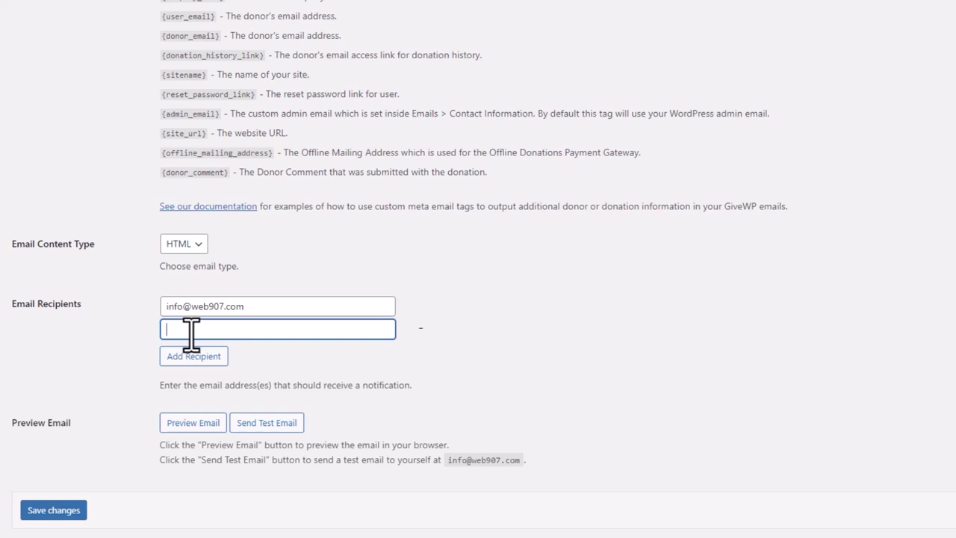
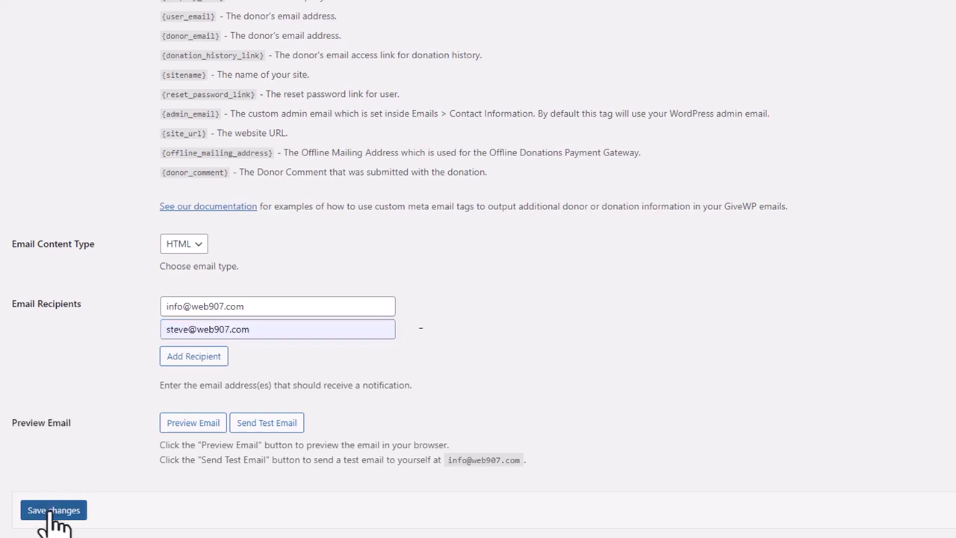
{"action": "left_click", "coordinate": [54, 510]}
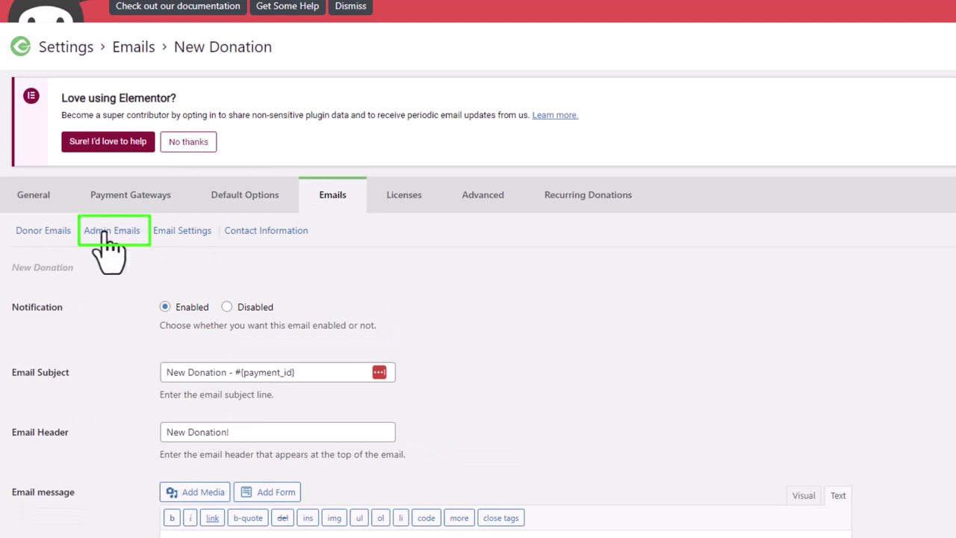
- Revisit the Admin Emails list, then go to the general Email Settings page
{"action": "left_click", "coordinate": [103, 233]}
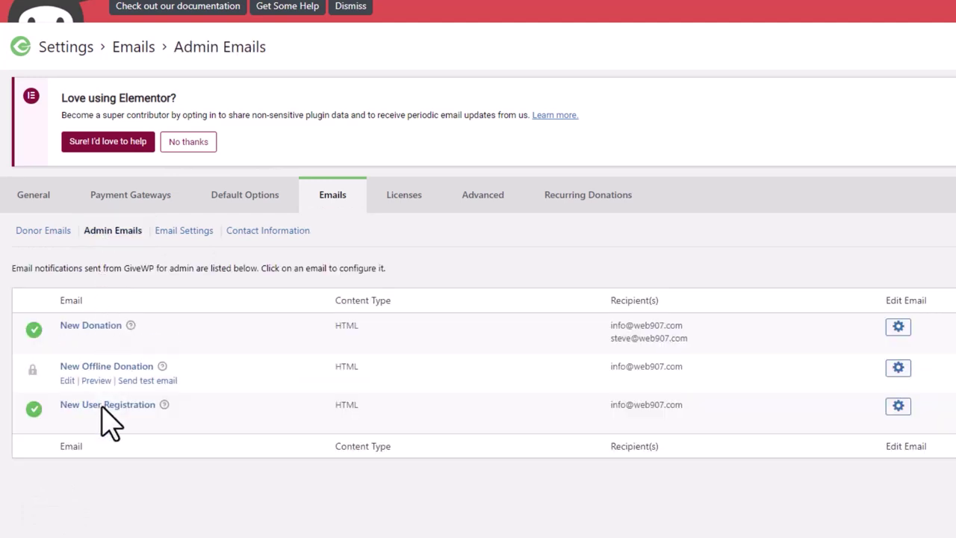
{"action": "mouse_move", "coordinate": [105, 422]}
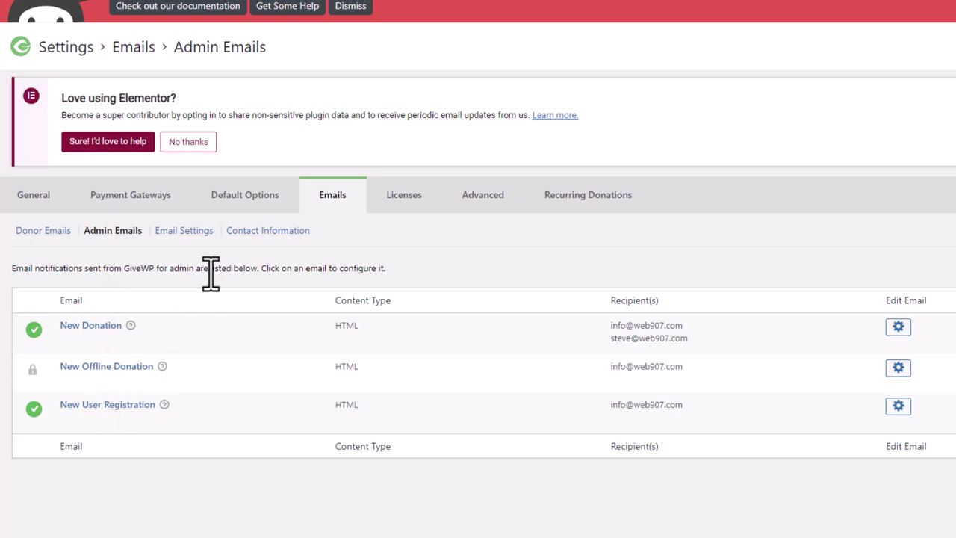
{"action": "left_click", "coordinate": [187, 231]}
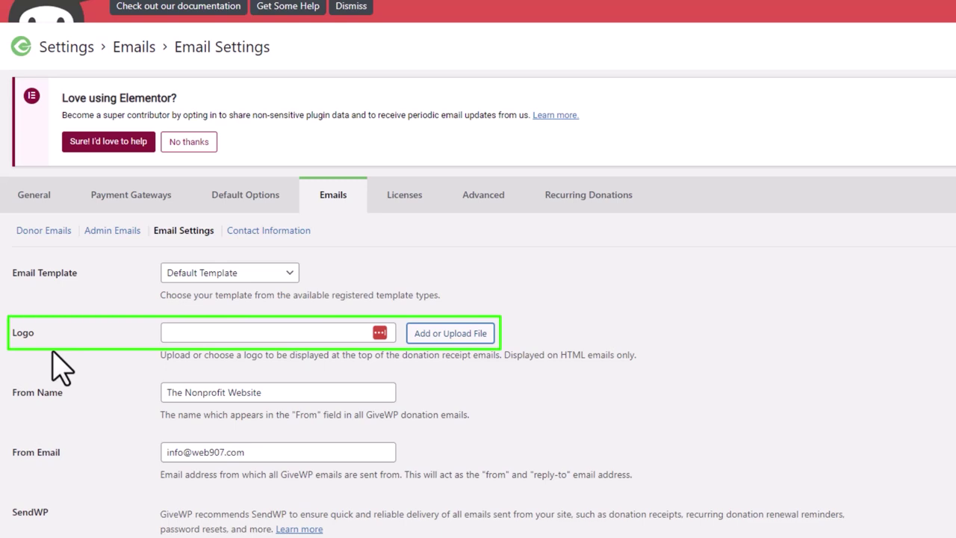
- Set the ACCA logo from the Media Library as the donation email logo
{"action": "left_click", "coordinate": [452, 334]}
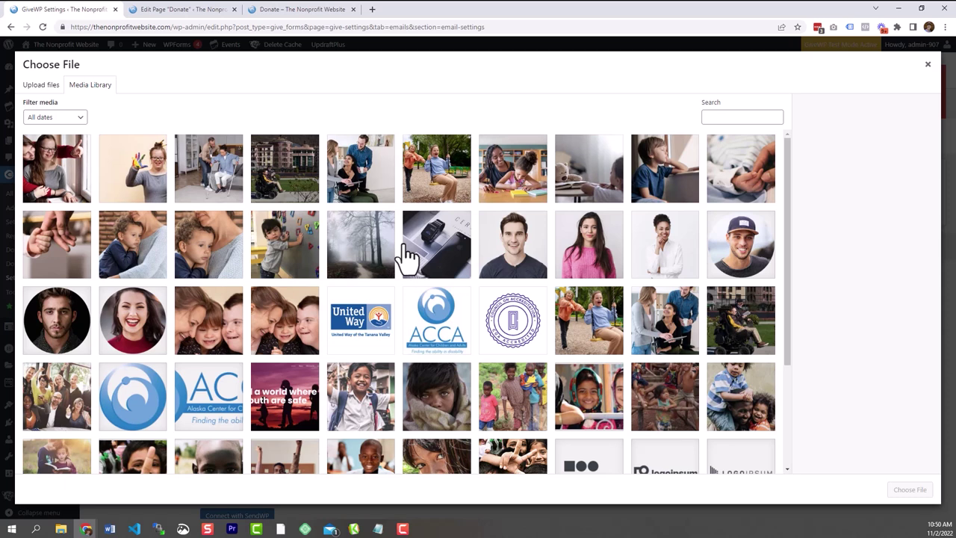
{"action": "left_click", "coordinate": [206, 398]}
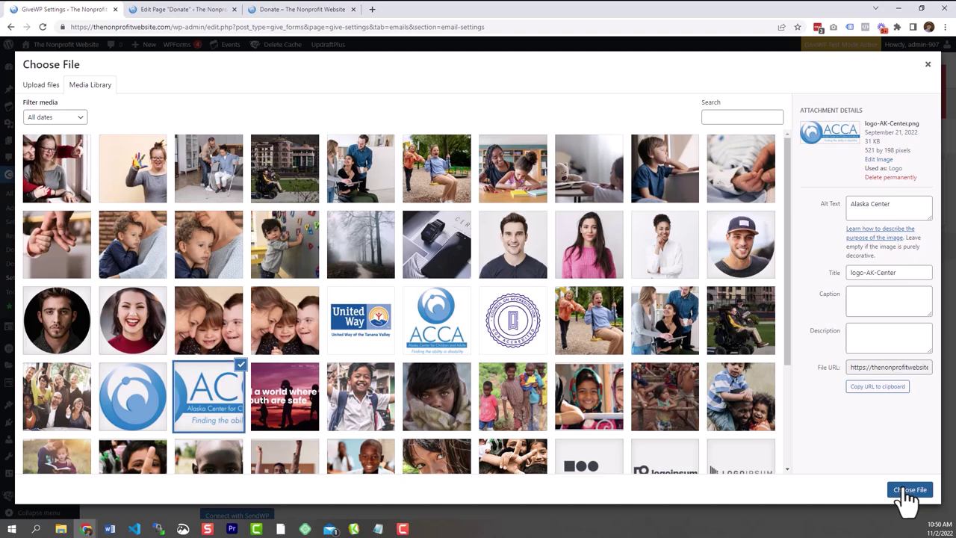
{"action": "left_click", "coordinate": [909, 490]}
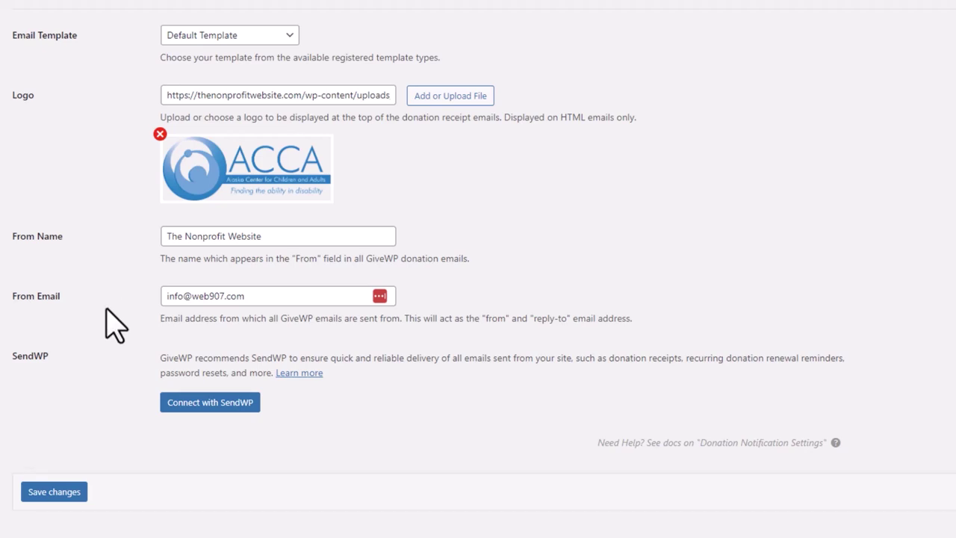
- Replace the From Email with the site's no-reply address and save the email settings
{"action": "left_click", "coordinate": [261, 295]}
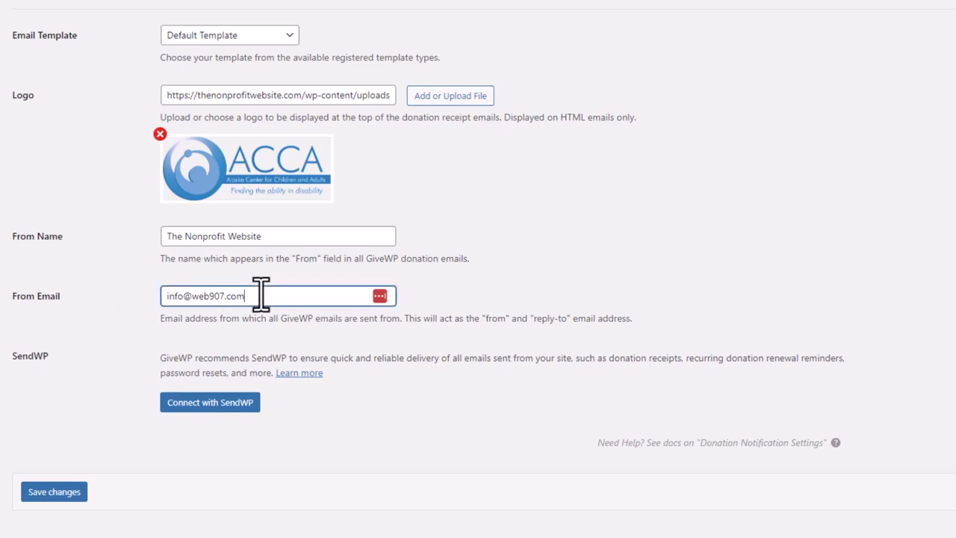
{"action": "key", "text": "ctrl+a"}
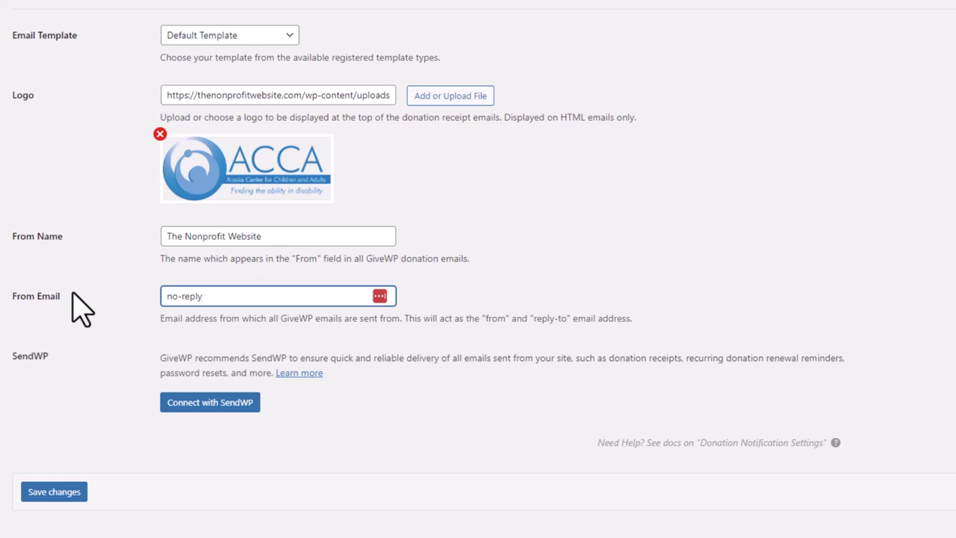
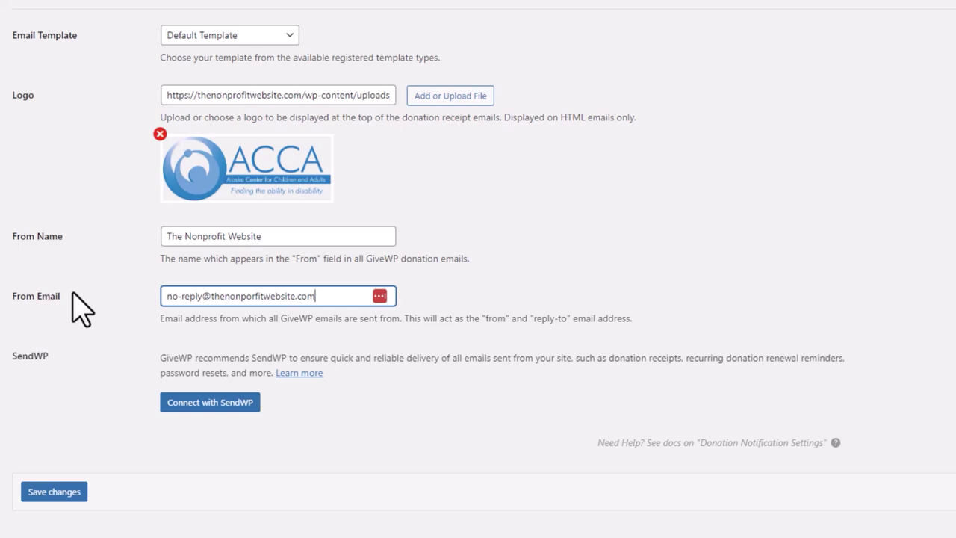
{"action": "left_click", "coordinate": [75, 321]}
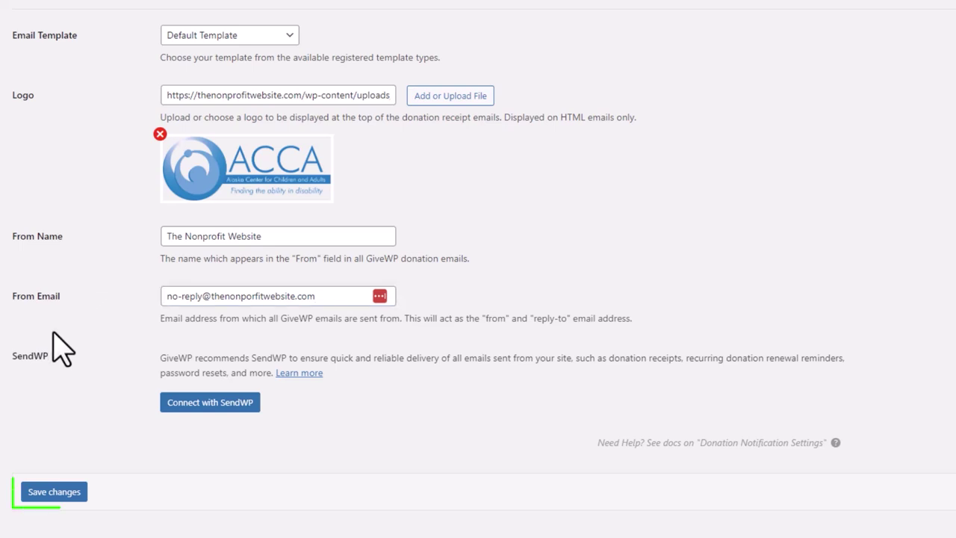
{"action": "left_click", "coordinate": [53, 493]}
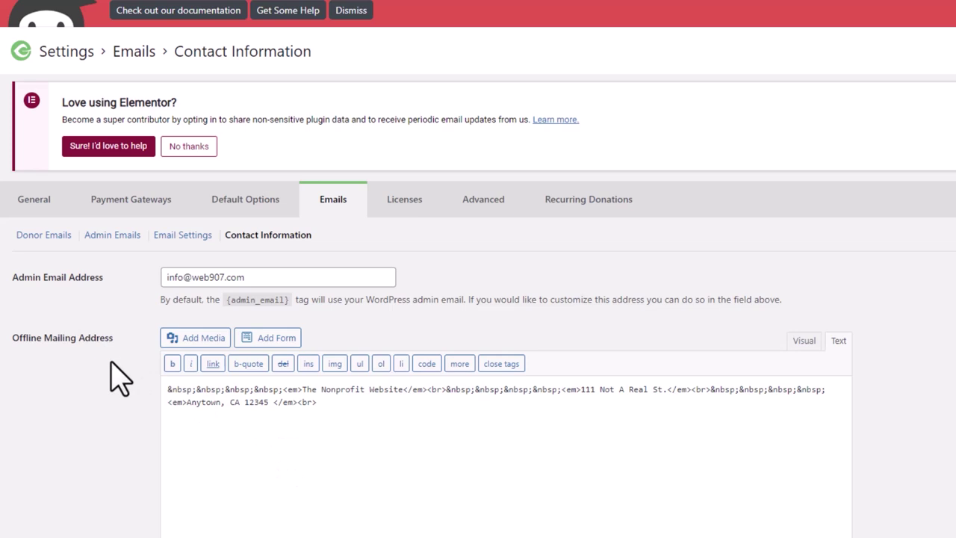
- Save the Contact Information settings and switch to the live Donate page
{"action": "scroll", "coordinate": [120, 377], "scroll_direction": "down", "scroll_amount": 3}
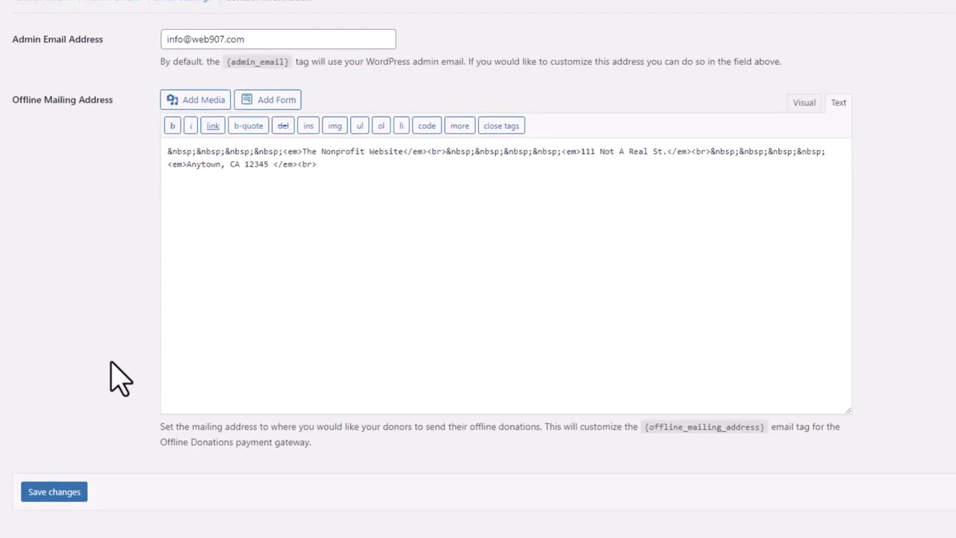
{"action": "left_click", "coordinate": [52, 493]}
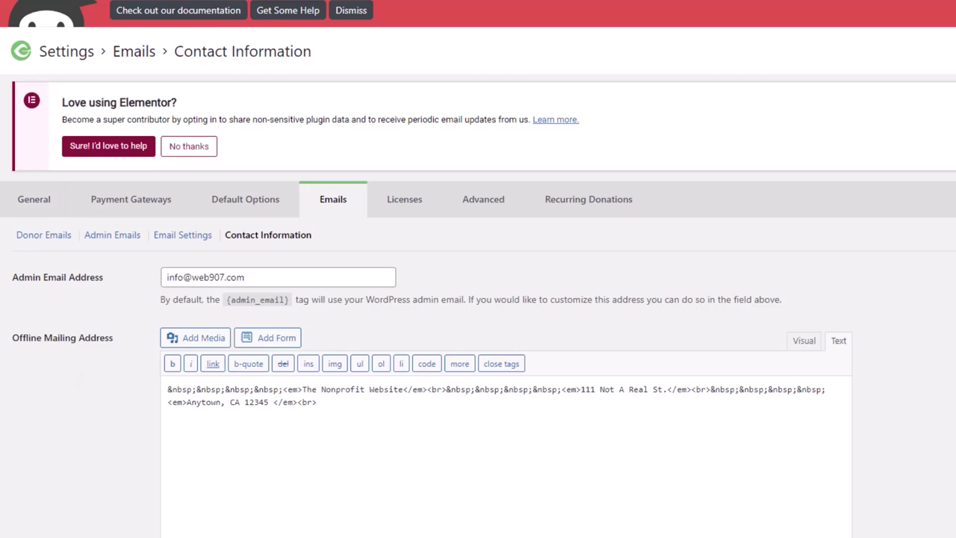
{"action": "left_click", "coordinate": [278, 12]}
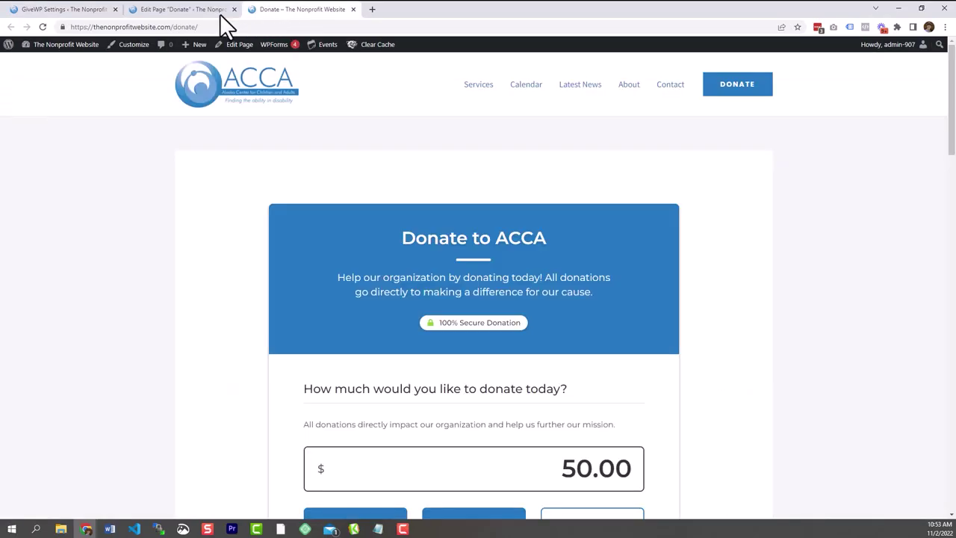
- Reload the Donate page and fill the donor's name and email from saved details
{"action": "left_click", "coordinate": [45, 27]}
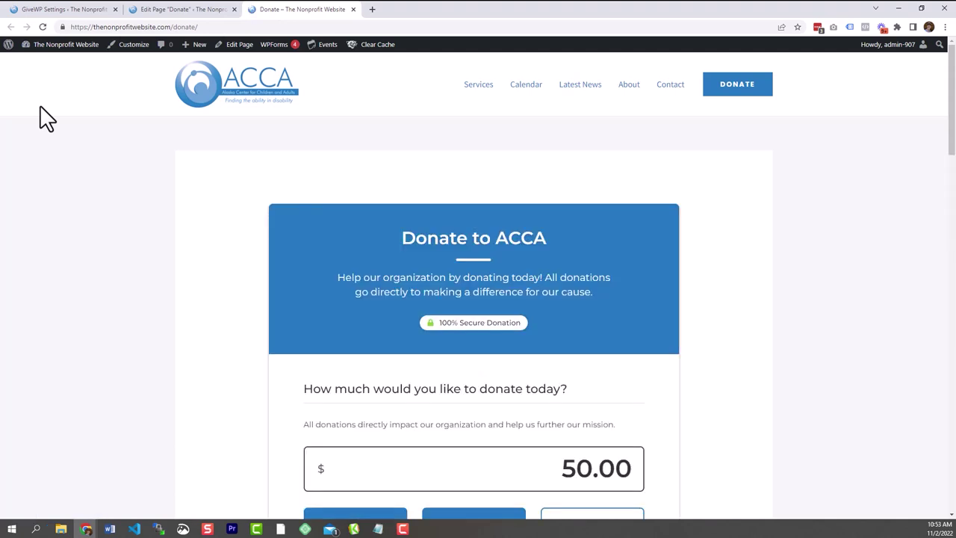
{"action": "scroll", "coordinate": [41, 117], "scroll_direction": "down", "scroll_amount": 3}
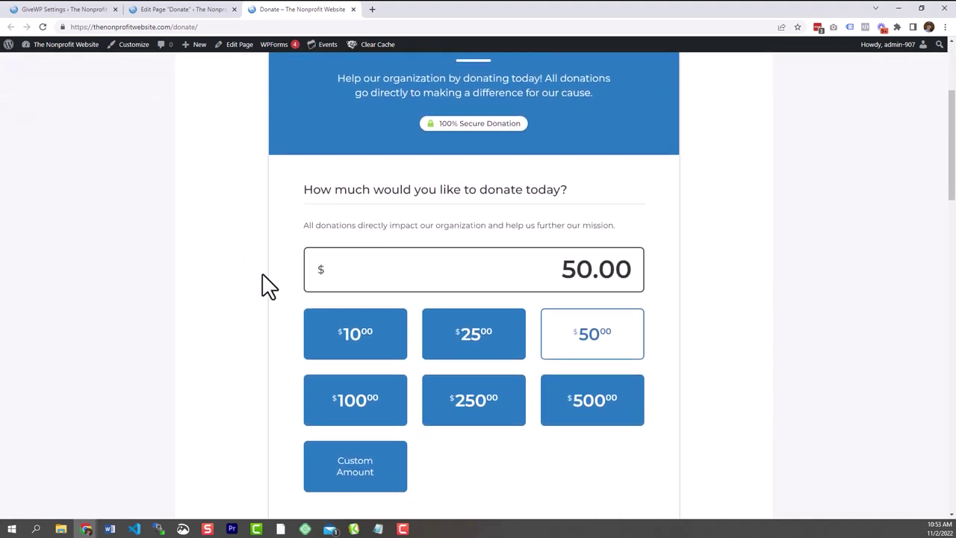
{"action": "scroll", "coordinate": [269, 286], "scroll_direction": "down", "scroll_amount": 6}
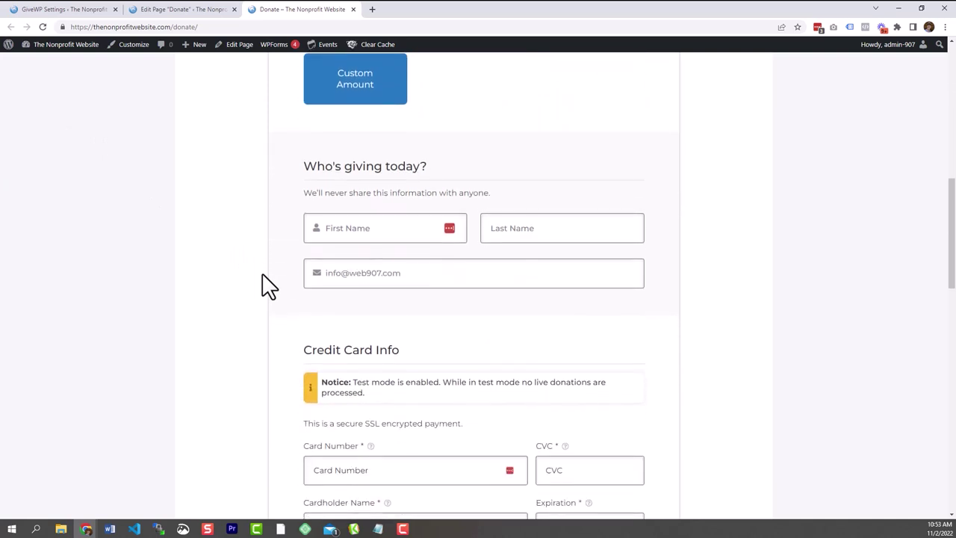
{"action": "left_click", "coordinate": [336, 222]}
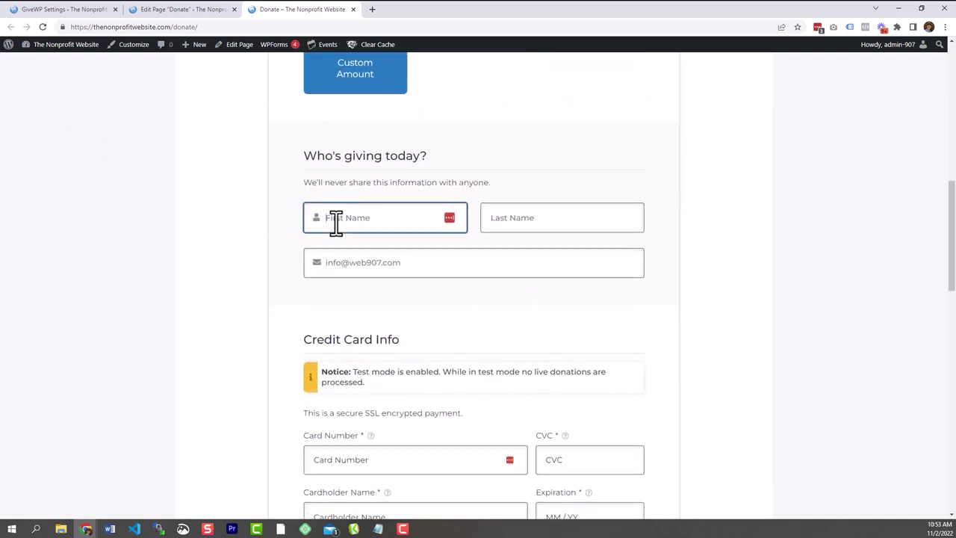
{"action": "left_click", "coordinate": [307, 267]}
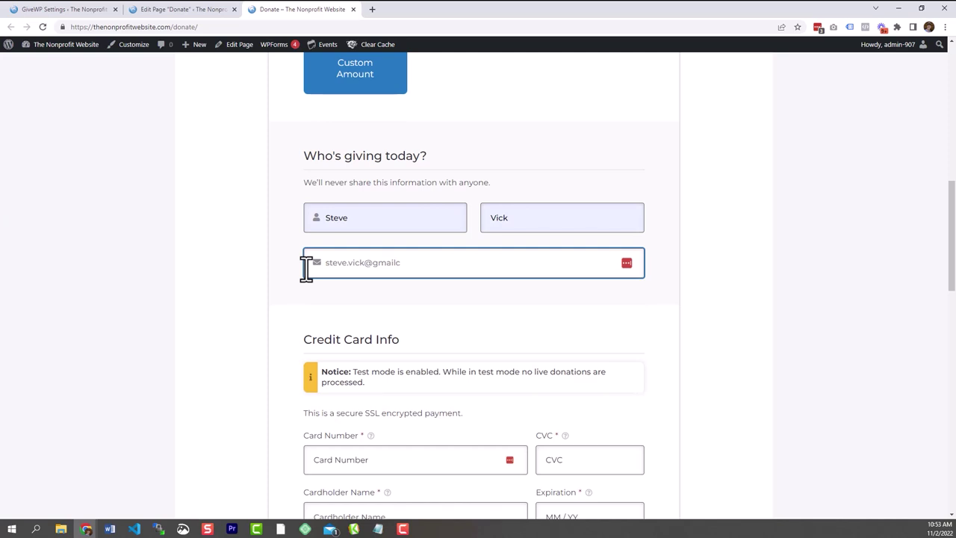
{"action": "left_click", "coordinate": [237, 237]}
{"action": "scroll", "coordinate": [239, 238], "scroll_direction": "down", "scroll_amount": 2}
{"action": "scroll", "coordinate": [239, 236], "scroll_direction": "down", "scroll_amount": 1}
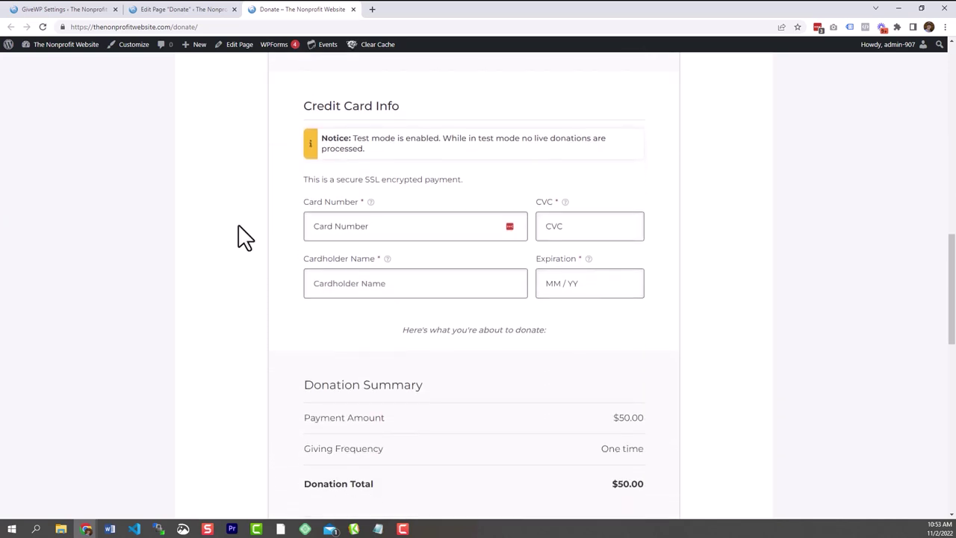
{"action": "scroll", "coordinate": [239, 237], "scroll_direction": "up", "scroll_amount": 1}
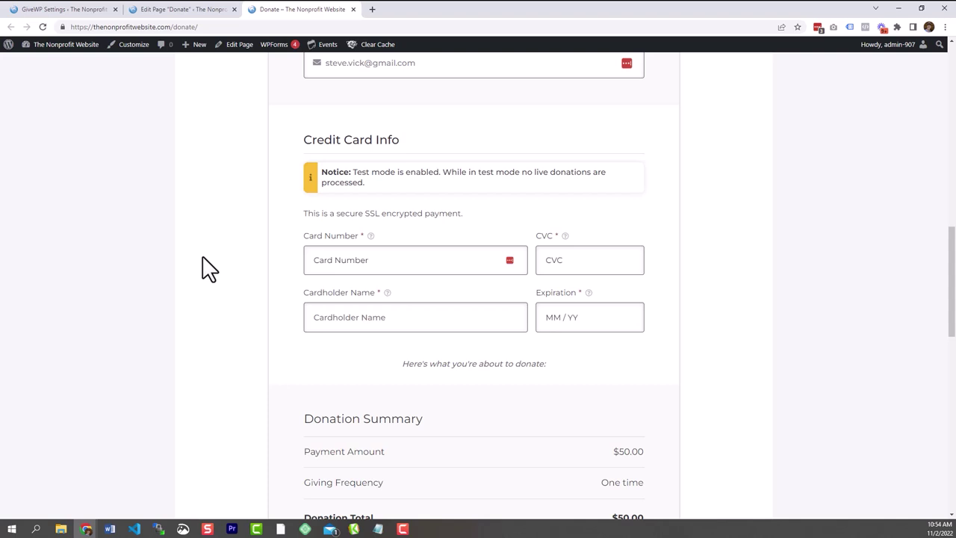
- Enter the test card number, CVC, cardholder name and 12/26 expiry, then submit the $50 donation
{"action": "key", "text": "ctrl+v"}
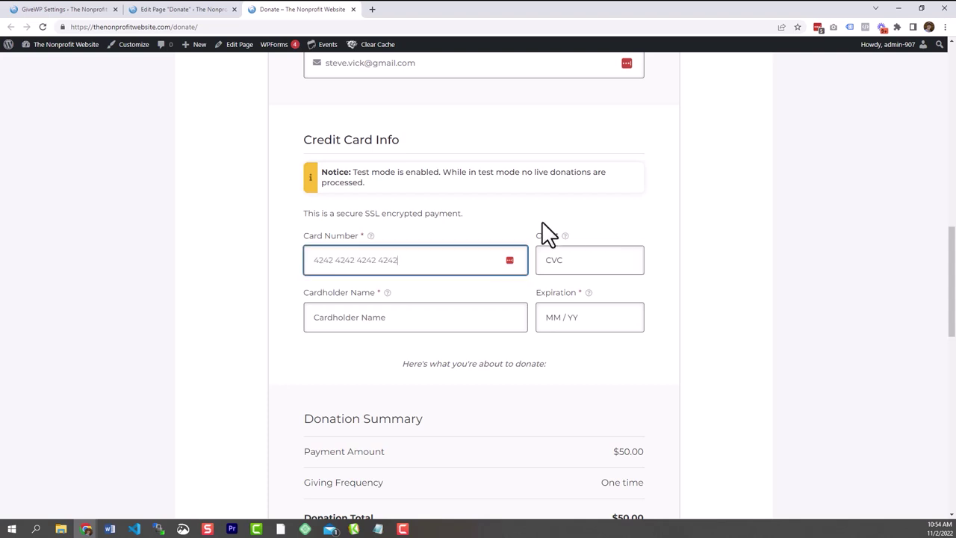
{"action": "left_click", "coordinate": [569, 268]}
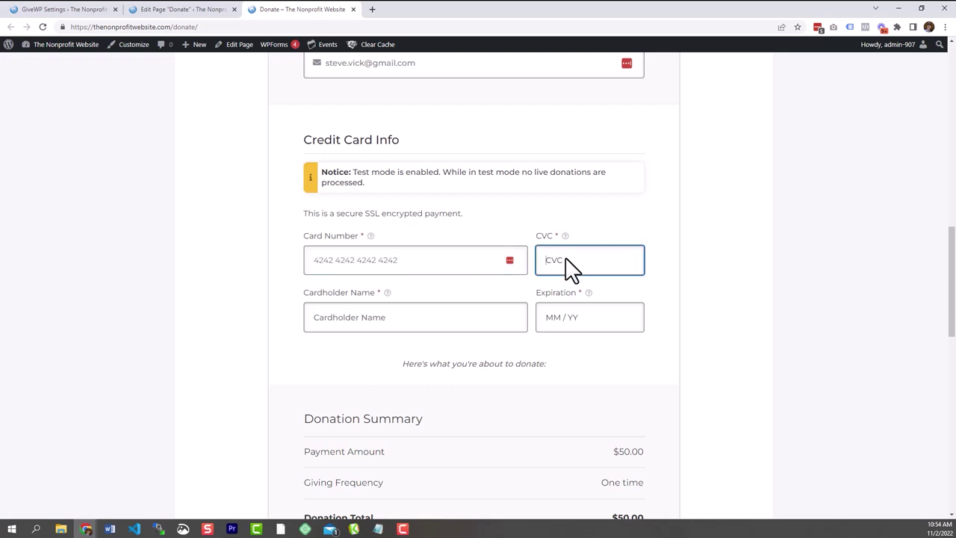
{"action": "type", "text": "258"}
{"action": "left_click", "coordinate": [348, 317]}
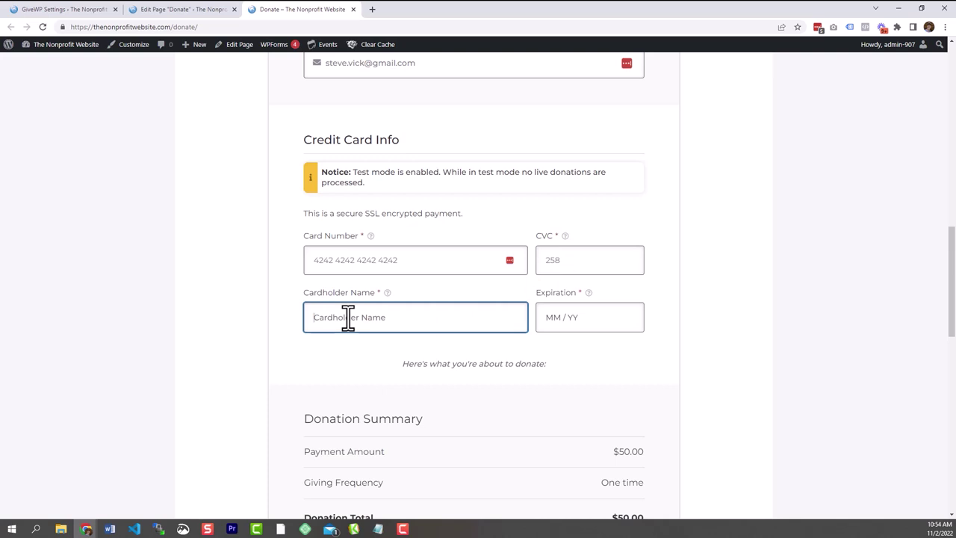
{"action": "left_click", "coordinate": [554, 323]}
{"action": "type", "text": "12 / "}
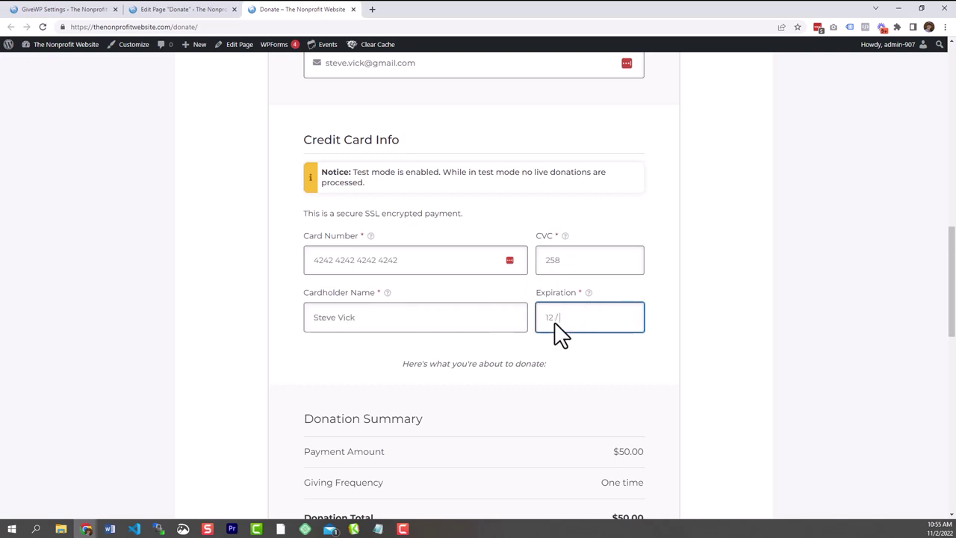
{"action": "type", "text": "26"}
{"action": "left_click", "coordinate": [222, 389]}
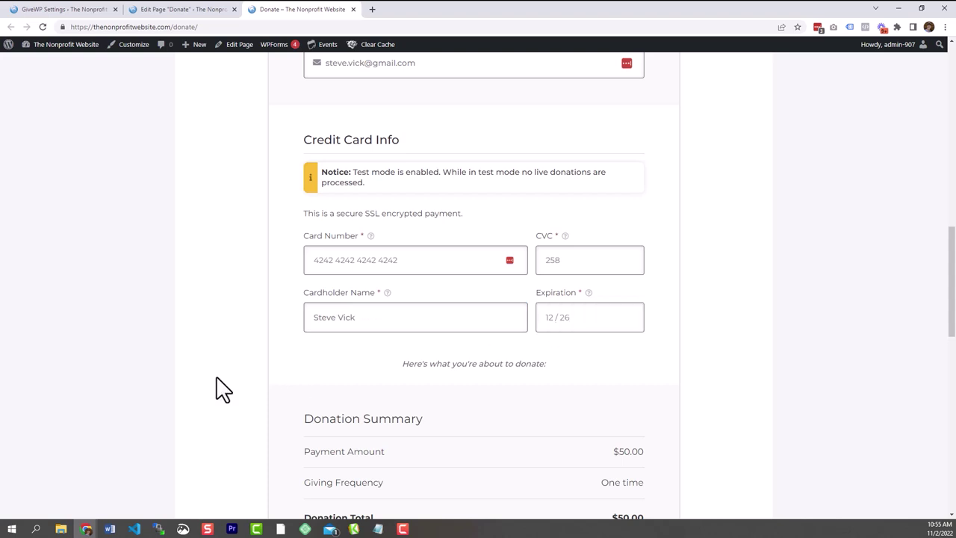
{"action": "scroll", "coordinate": [223, 388], "scroll_direction": "down", "scroll_amount": 3}
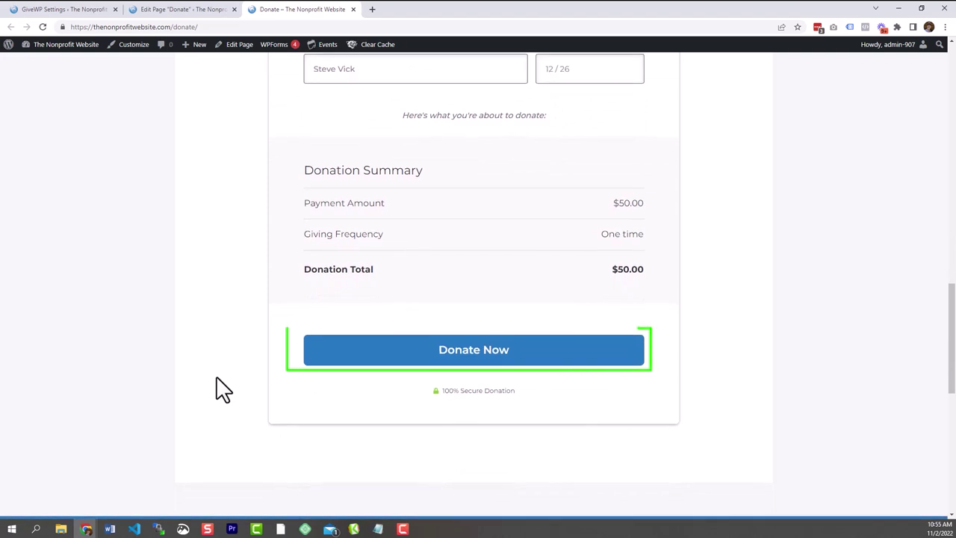
{"action": "left_click", "coordinate": [434, 357]}
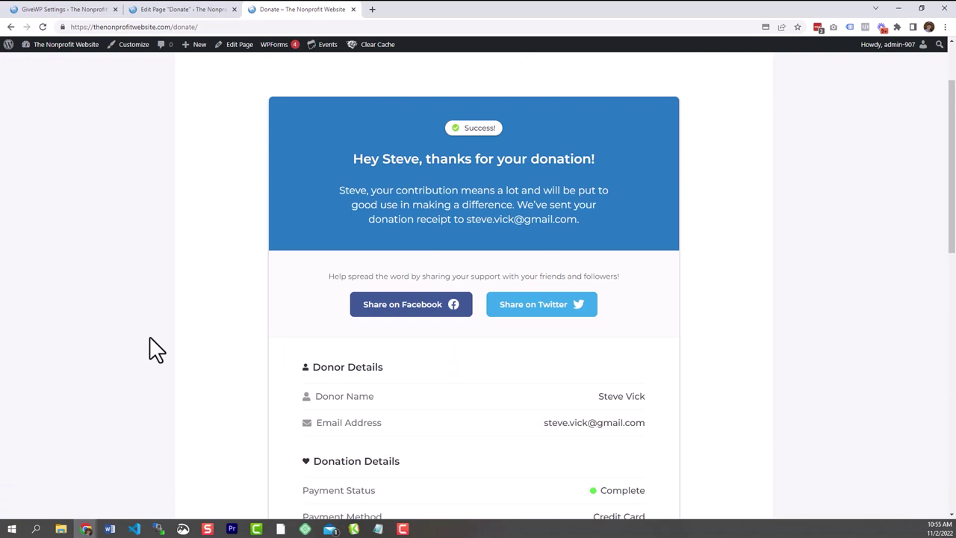
- Scroll through the donation success confirmation, then return to the GiveWP Settings page
{"action": "scroll", "coordinate": [192, 335], "scroll_direction": "down", "scroll_amount": 4}
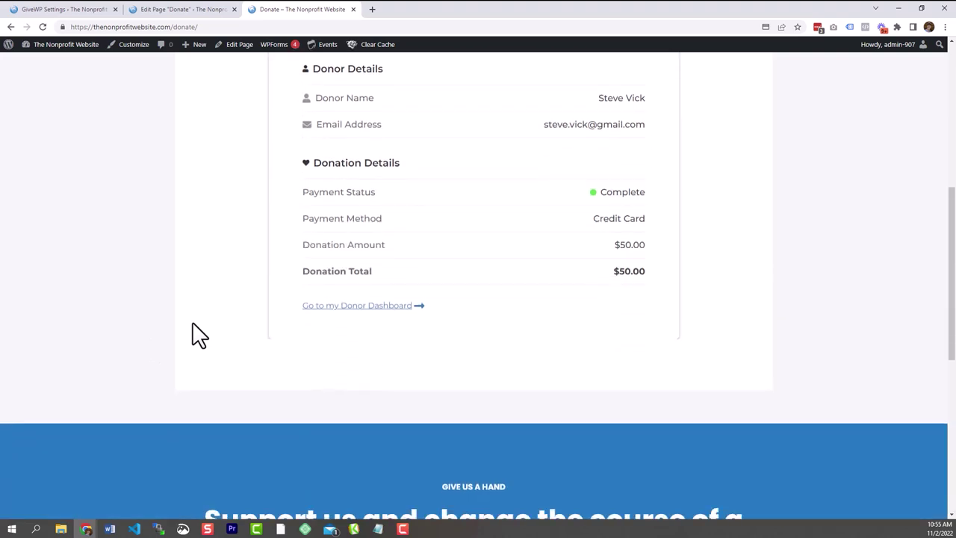
{"action": "scroll", "coordinate": [192, 335], "scroll_direction": "up", "scroll_amount": 5}
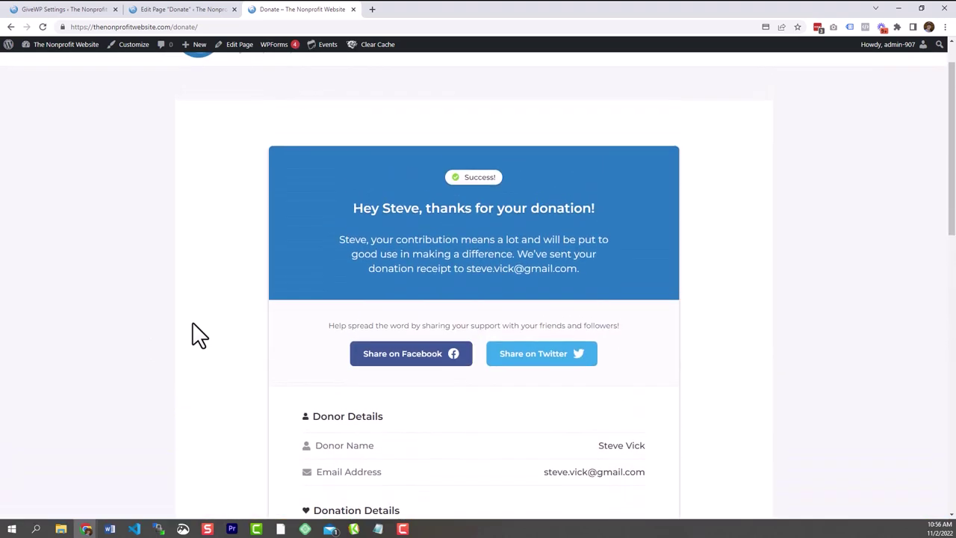
{"action": "scroll", "coordinate": [193, 326], "scroll_direction": "down", "scroll_amount": 1}
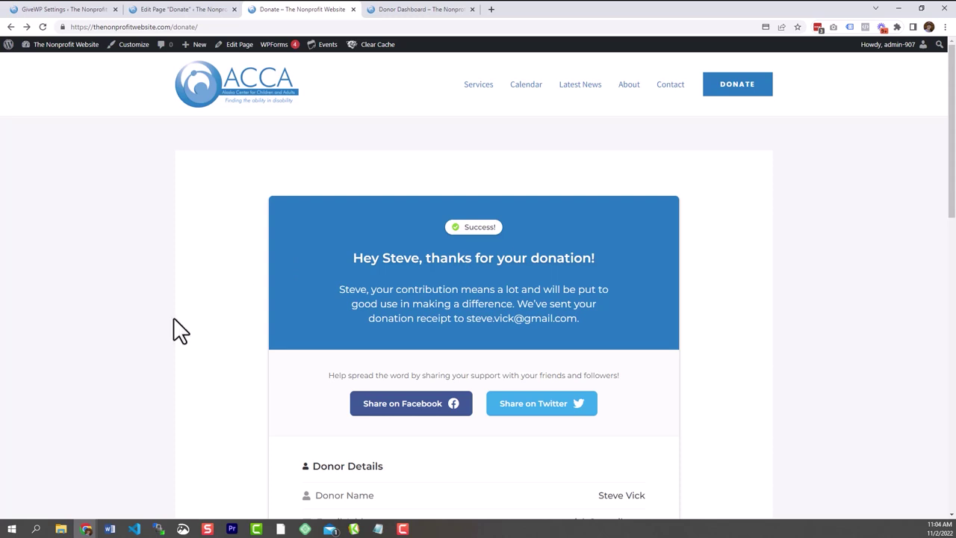
{"action": "left_click", "coordinate": [64, 9]}
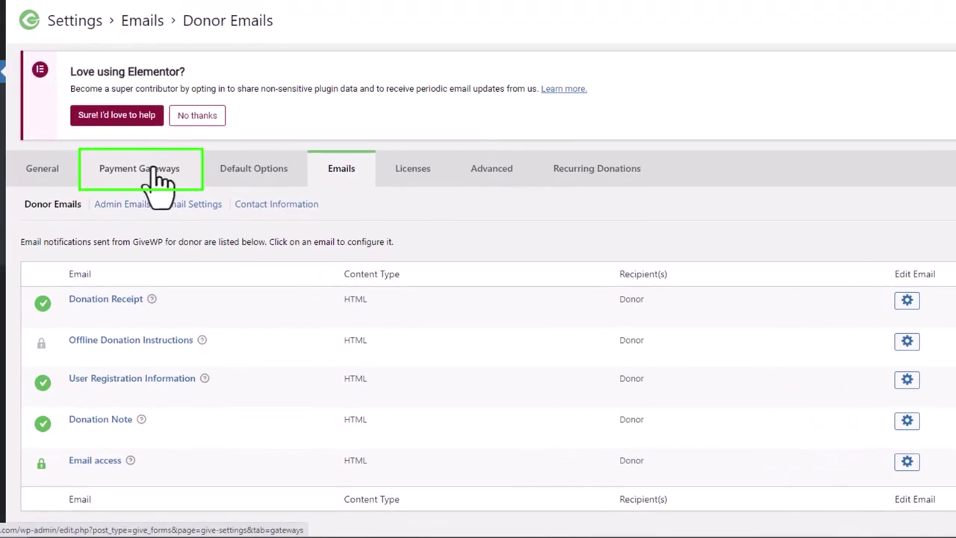
- Set Test Mode to Disabled on the Payment Gateways tab and save
{"action": "left_click", "coordinate": [157, 170]}
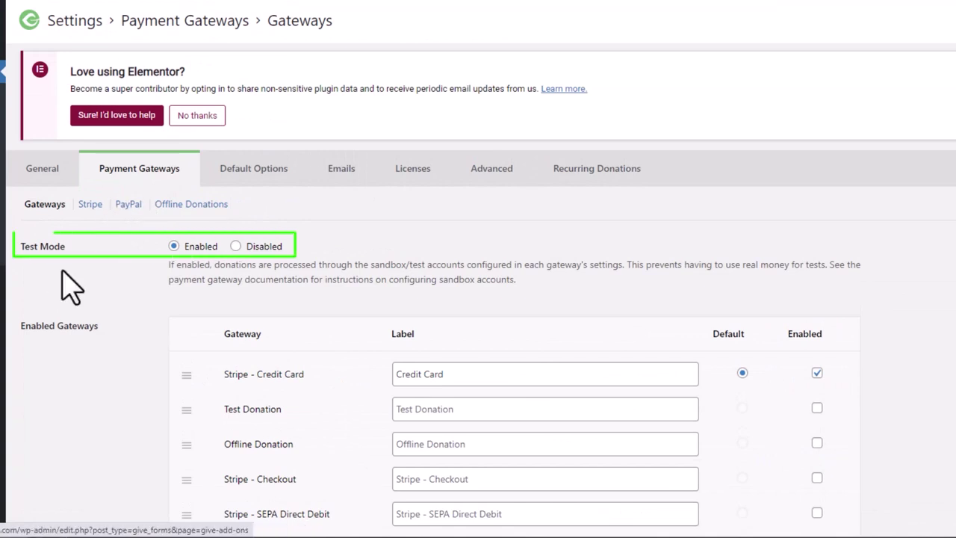
{"action": "left_click", "coordinate": [235, 247]}
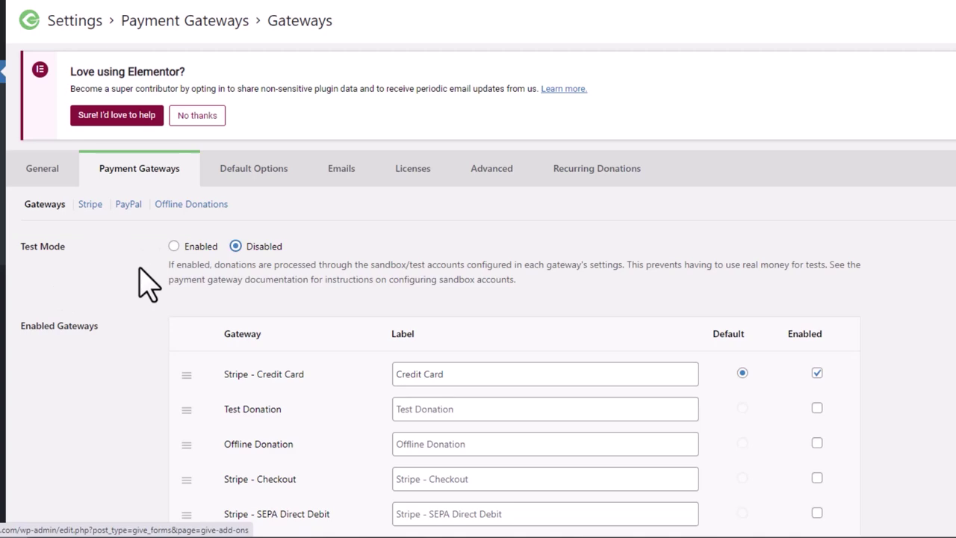
{"action": "scroll", "coordinate": [140, 269], "scroll_direction": "down", "scroll_amount": 4}
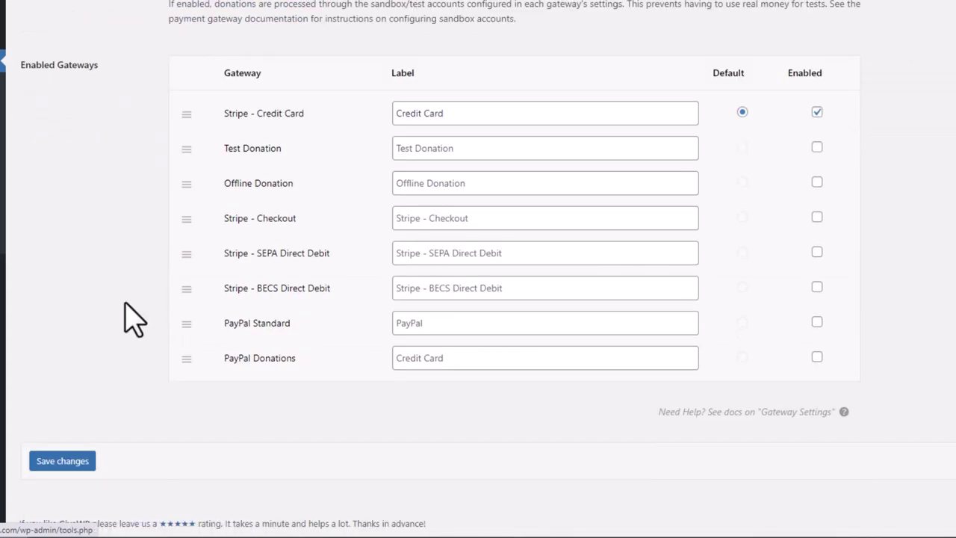
{"action": "left_click", "coordinate": [64, 458]}
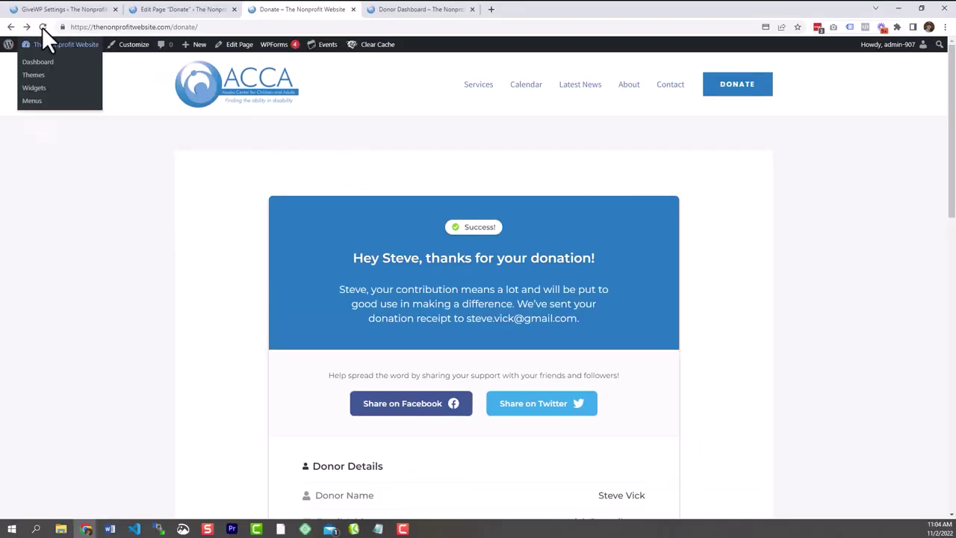
- Reload the Donate page and scroll through the fresh live-mode donation form
{"action": "left_click", "coordinate": [42, 27]}
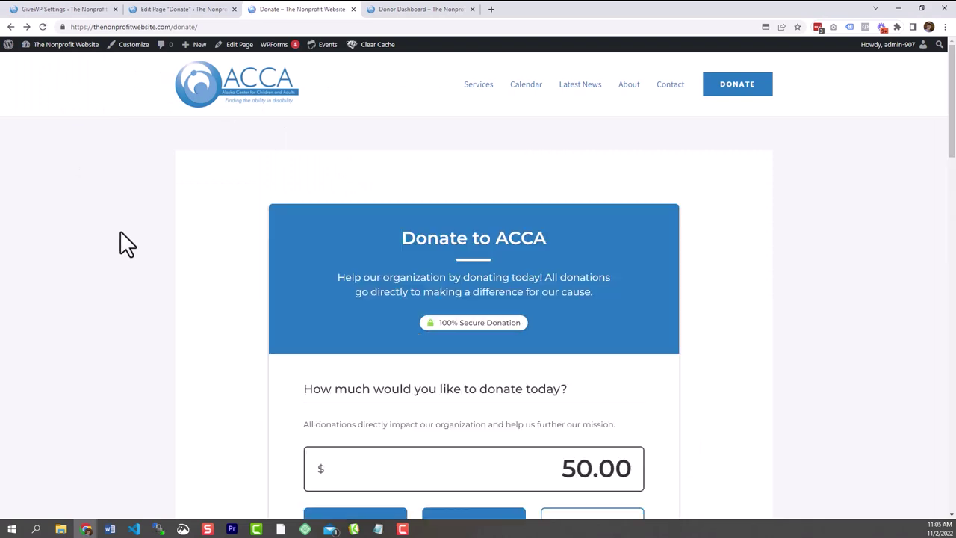
{"action": "scroll", "coordinate": [127, 243], "scroll_direction": "down", "scroll_amount": 8}
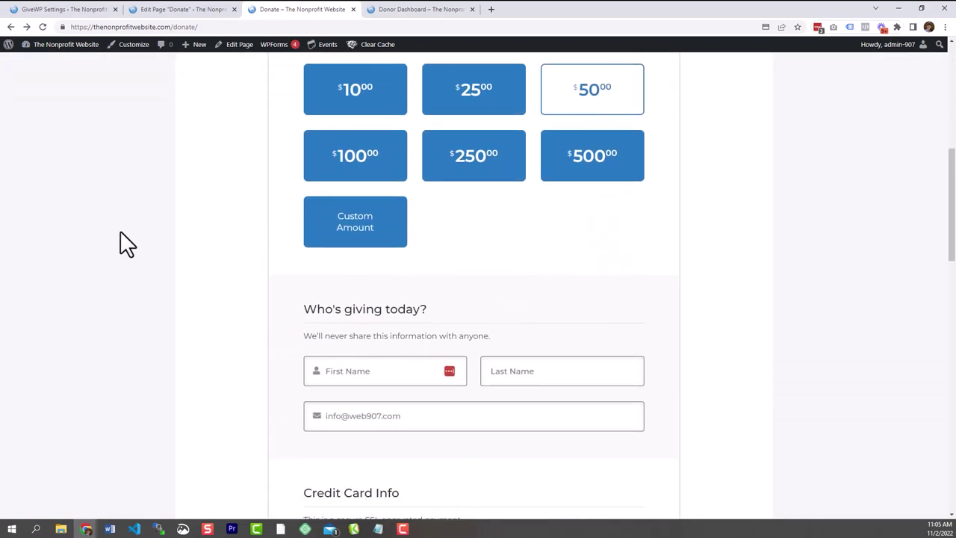
{"action": "scroll", "coordinate": [127, 243], "scroll_direction": "down", "scroll_amount": 3}
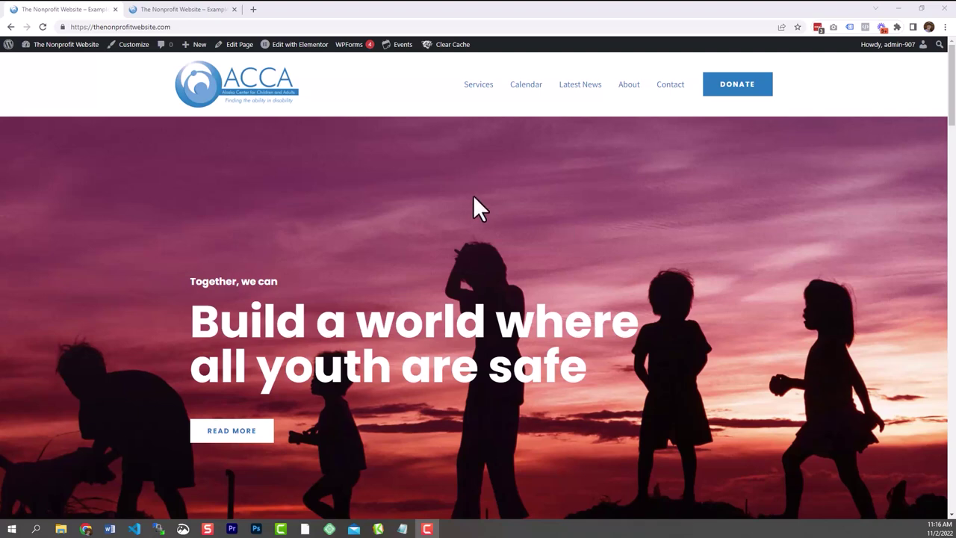
- Load the Home page in Elementor and scroll down to the 'Our numbers that speak' section
{"action": "left_click", "coordinate": [297, 48]}
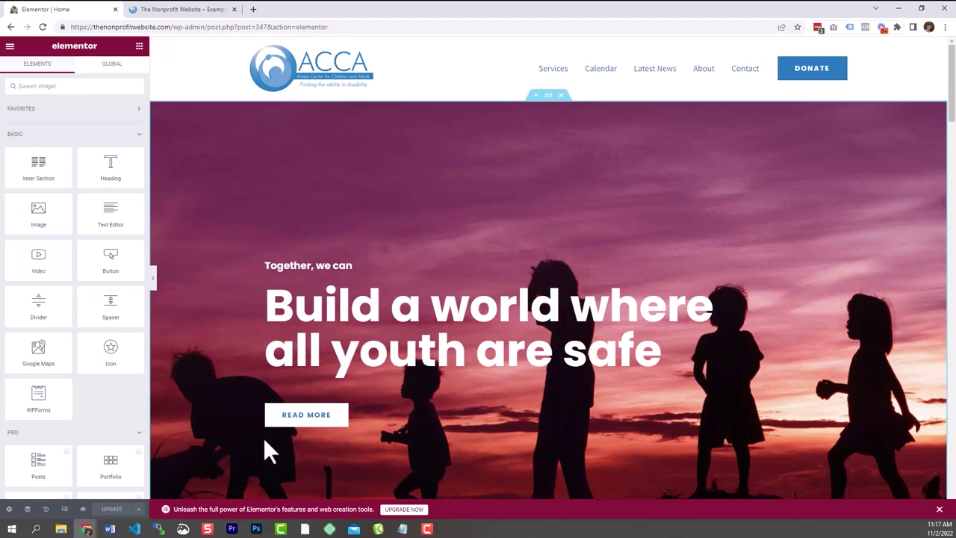
{"action": "scroll", "coordinate": [212, 383], "scroll_direction": "down", "scroll_amount": 8}
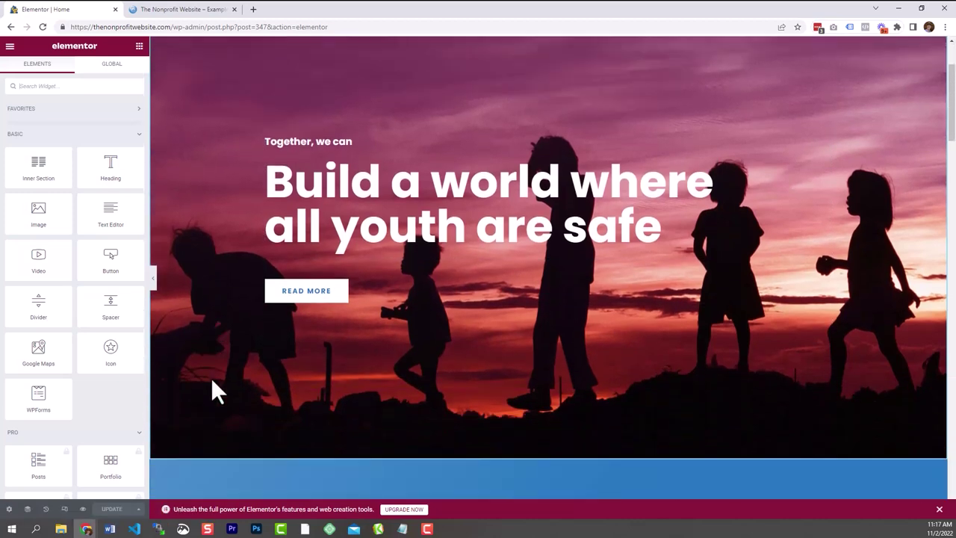
{"action": "scroll", "coordinate": [210, 388], "scroll_direction": "up", "scroll_amount": 1}
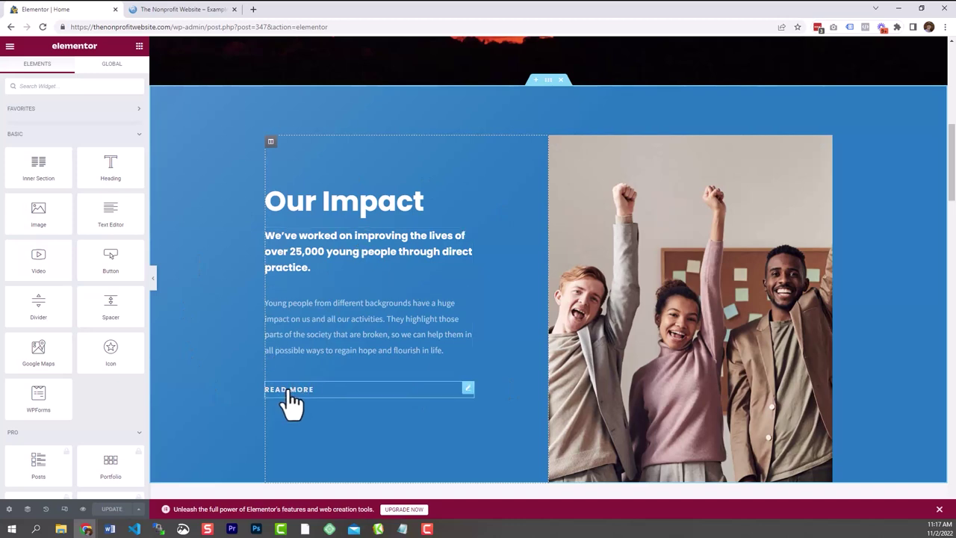
{"action": "scroll", "coordinate": [207, 295], "scroll_direction": "down", "scroll_amount": 1}
{"action": "scroll", "coordinate": [207, 296], "scroll_direction": "down", "scroll_amount": 5}
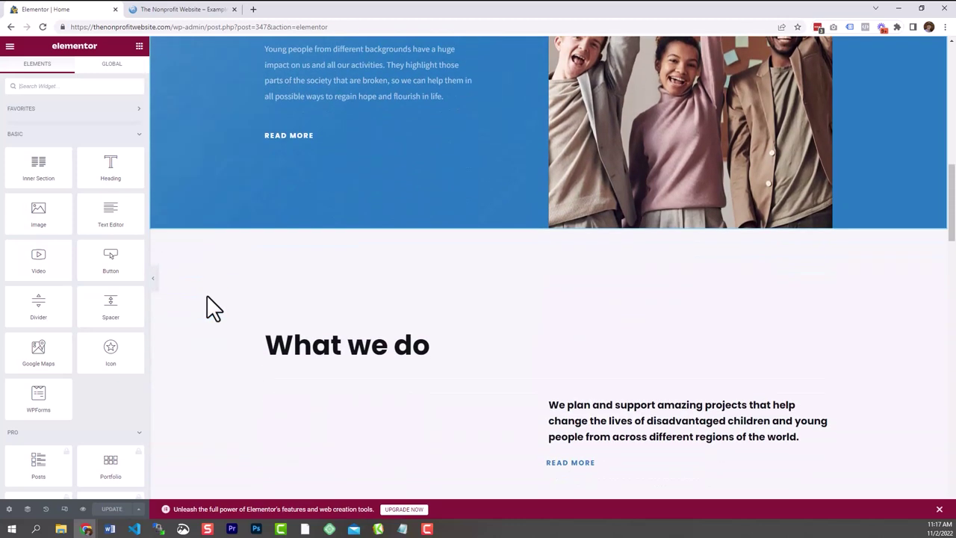
{"action": "scroll", "coordinate": [207, 307], "scroll_direction": "down", "scroll_amount": 1}
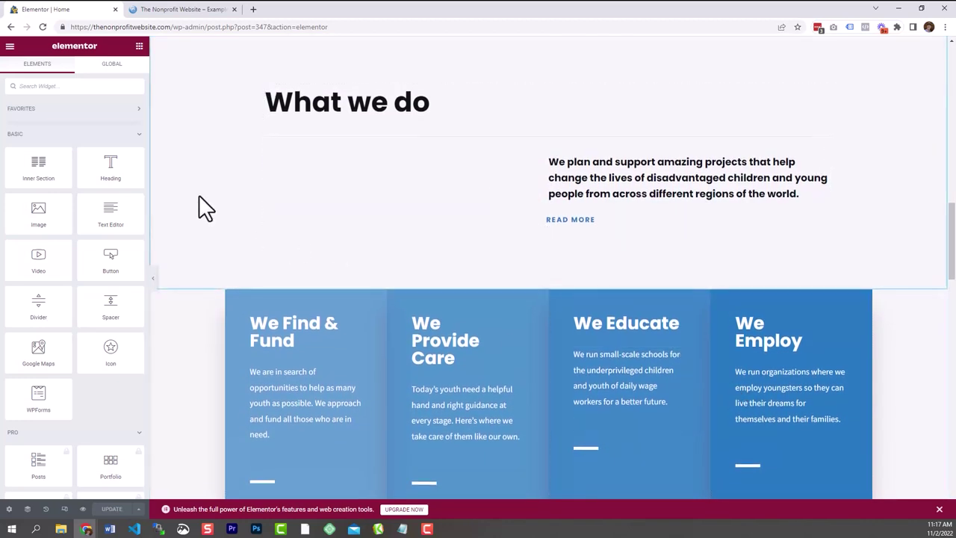
{"action": "scroll", "coordinate": [211, 322], "scroll_direction": "down", "scroll_amount": 5}
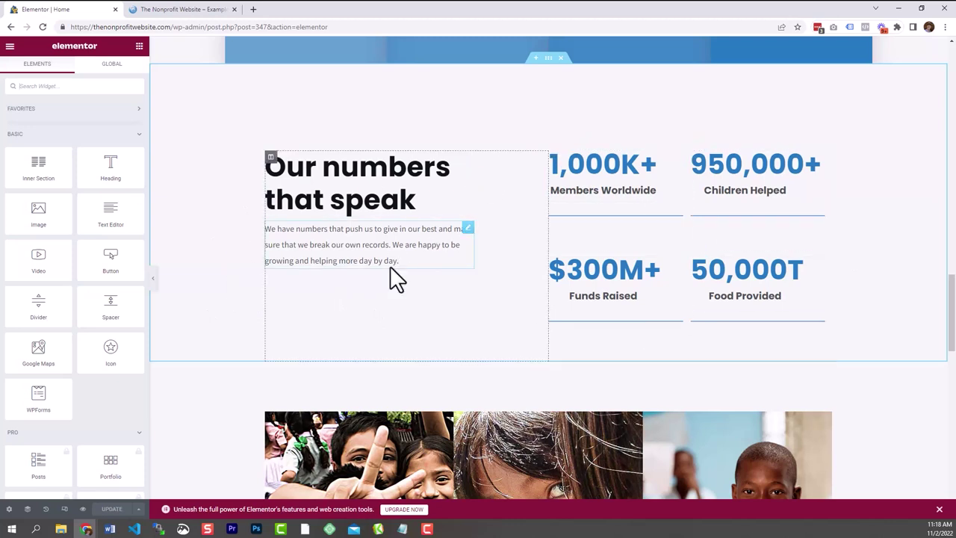
{"action": "scroll", "coordinate": [187, 410], "scroll_direction": "down", "scroll_amount": 3}
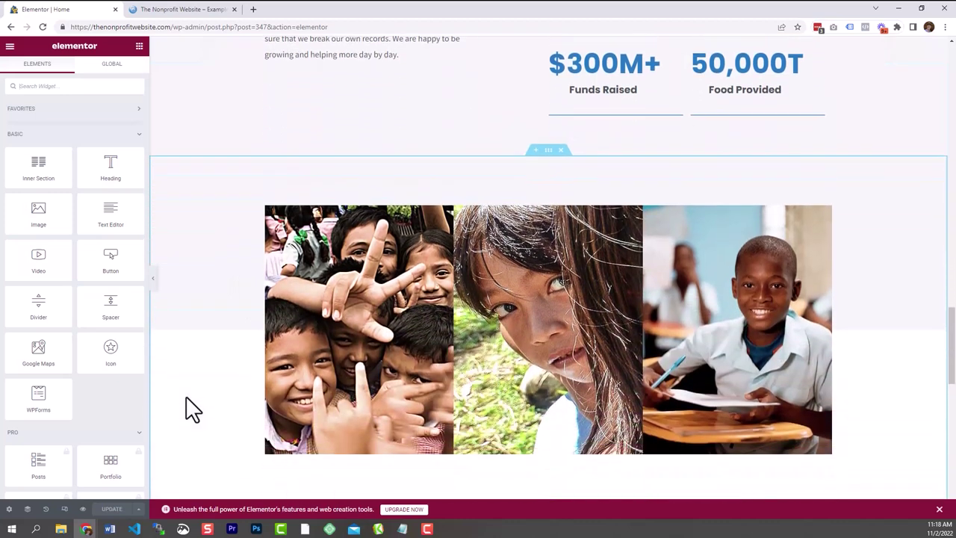
{"action": "scroll", "coordinate": [193, 409], "scroll_direction": "down", "scroll_amount": 1}
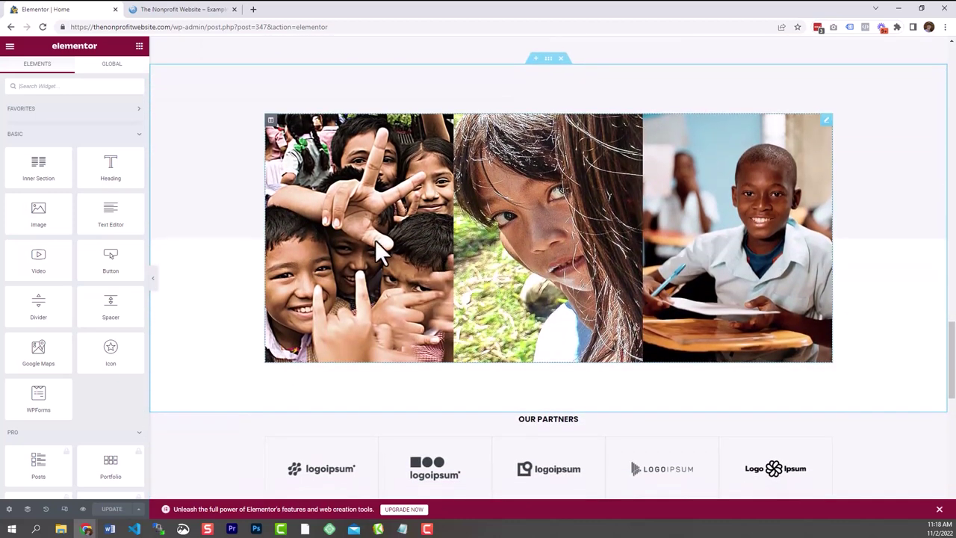
{"action": "scroll", "coordinate": [207, 316], "scroll_direction": "down", "scroll_amount": 2}
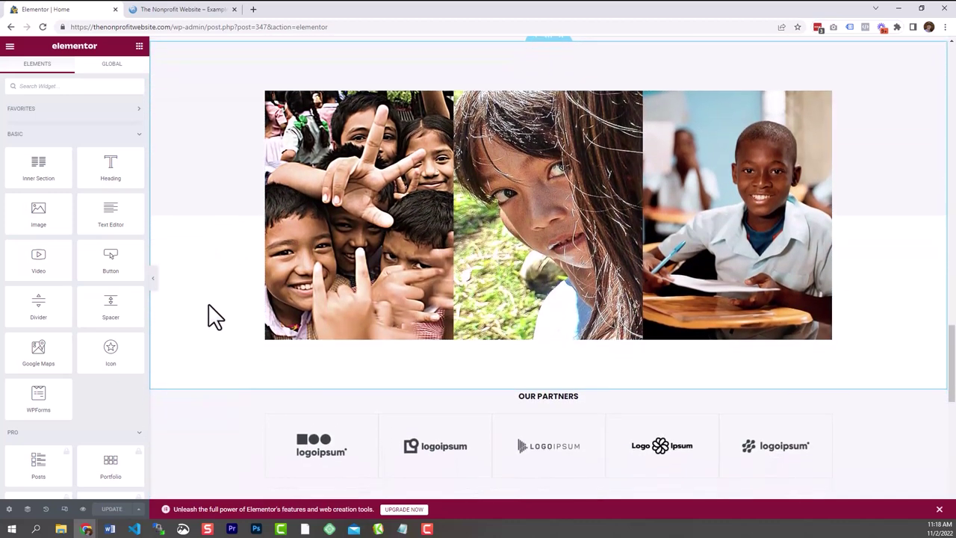
{"action": "scroll", "coordinate": [217, 315], "scroll_direction": "down", "scroll_amount": 1}
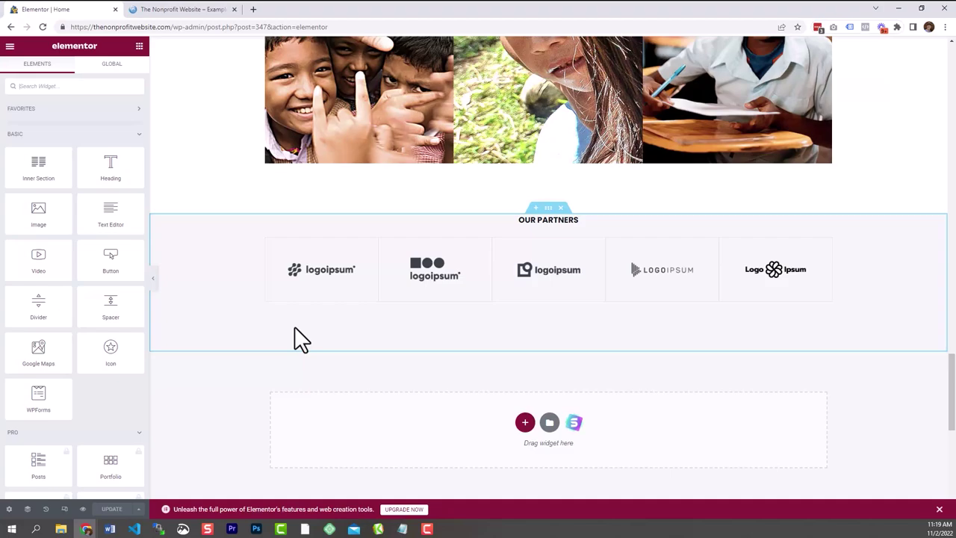
{"action": "scroll", "coordinate": [294, 327], "scroll_direction": "up", "scroll_amount": 20}
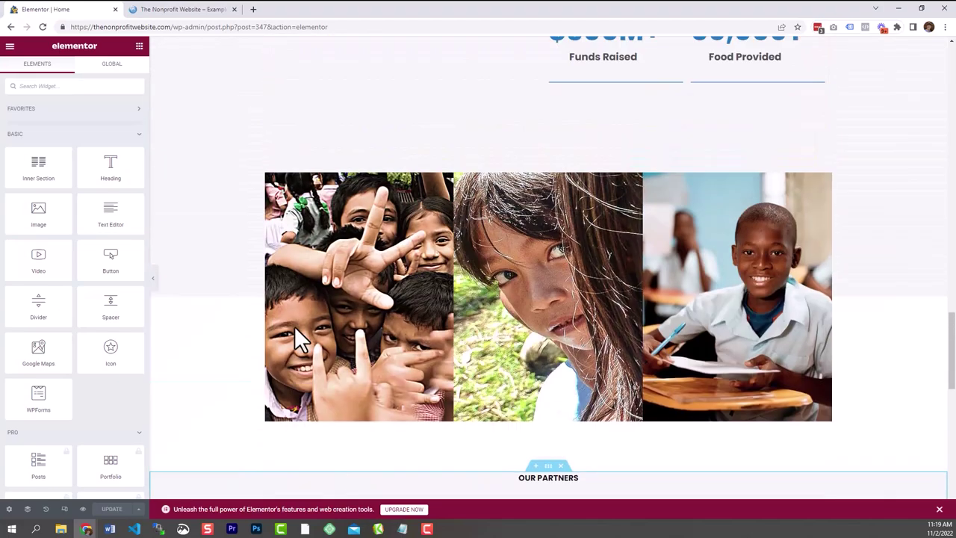
{"action": "scroll", "coordinate": [294, 326], "scroll_direction": "down", "scroll_amount": 1}
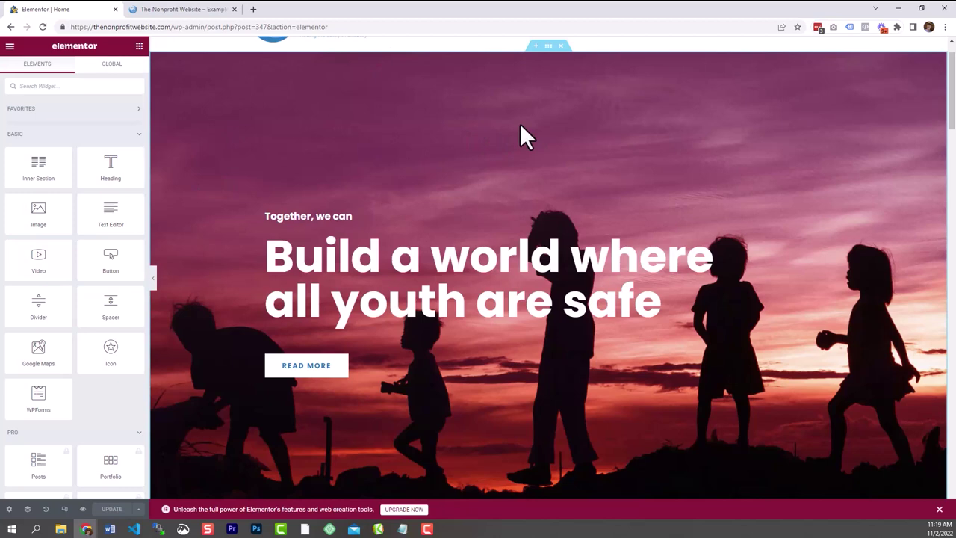
- Upload home-3.jpg and insert it as the hero section's background image
{"action": "left_click", "coordinate": [549, 52]}
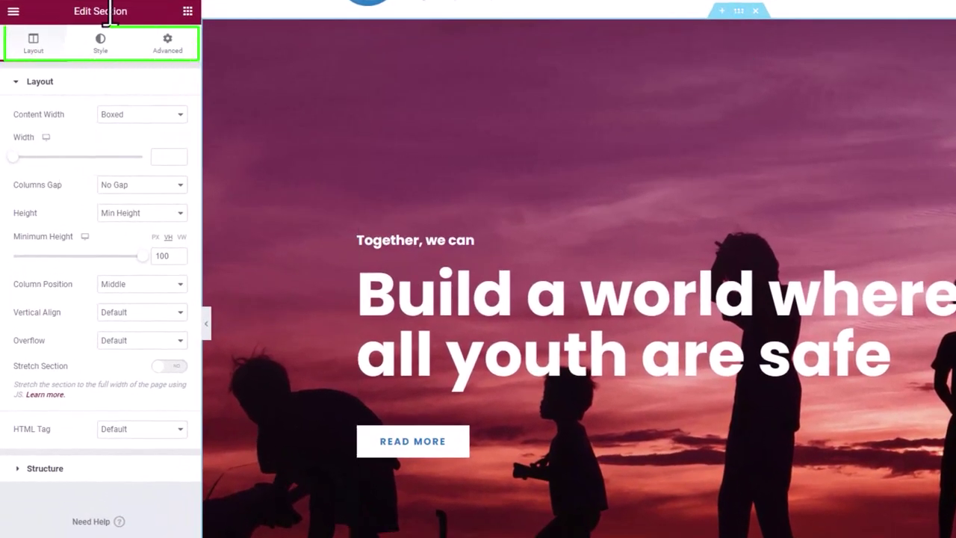
{"action": "left_click", "coordinate": [102, 47]}
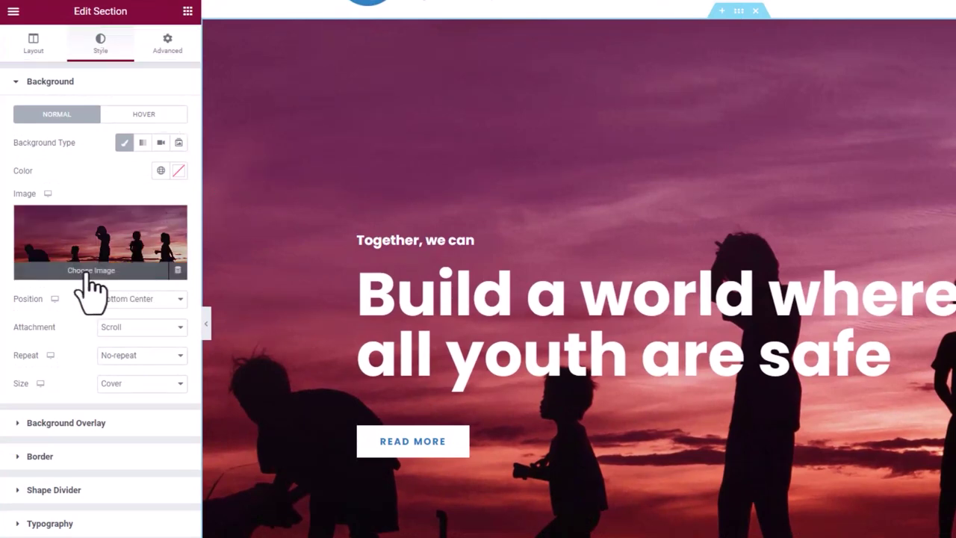
{"action": "left_click", "coordinate": [89, 275]}
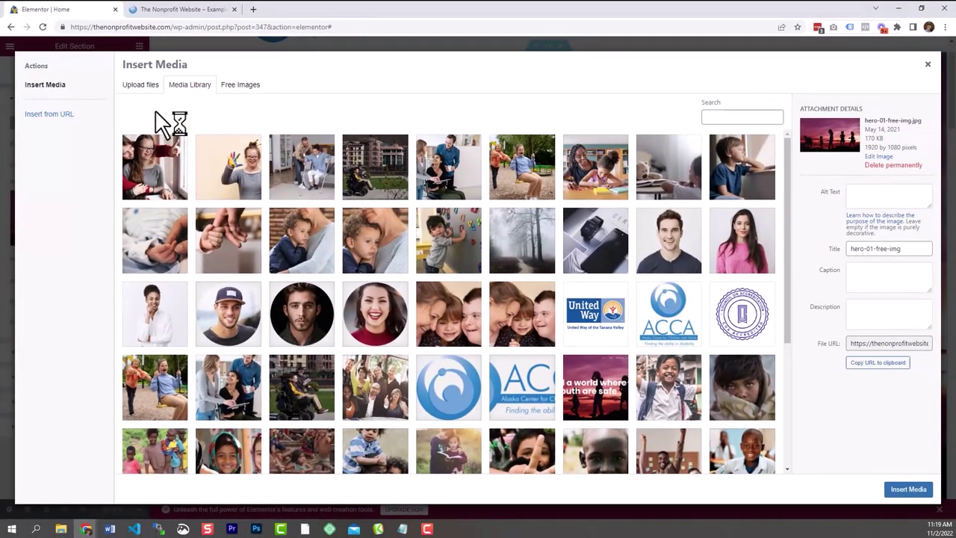
{"action": "left_click", "coordinate": [139, 88]}
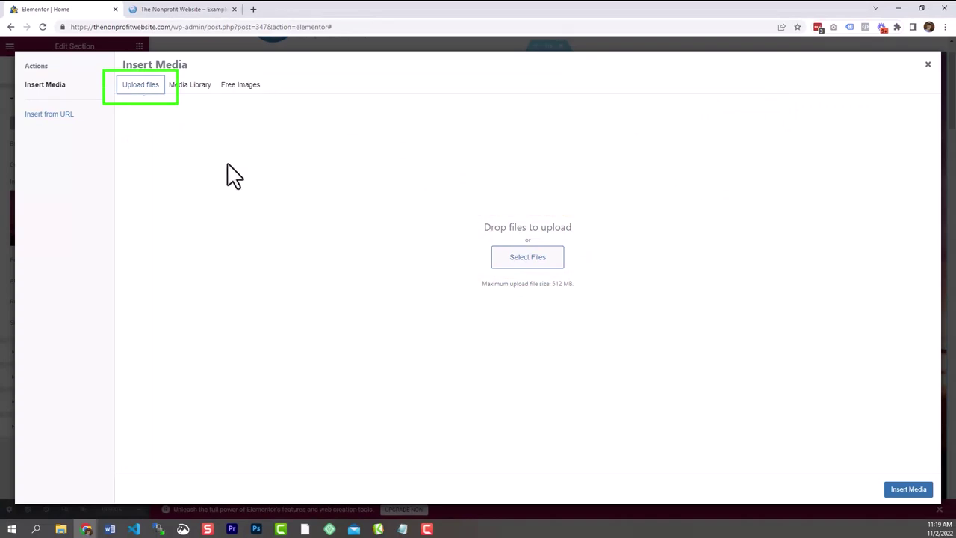
{"action": "left_click", "coordinate": [511, 261]}
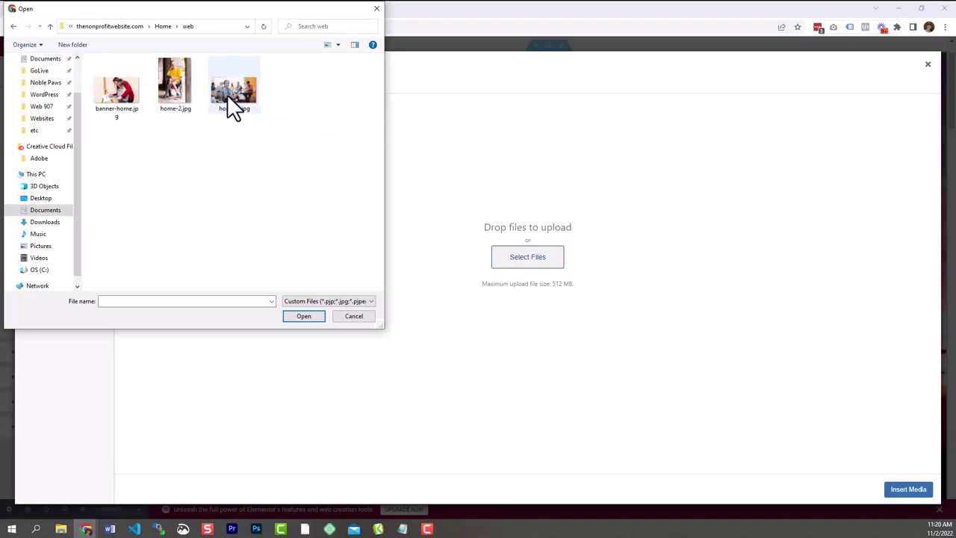
{"action": "left_click", "coordinate": [230, 97]}
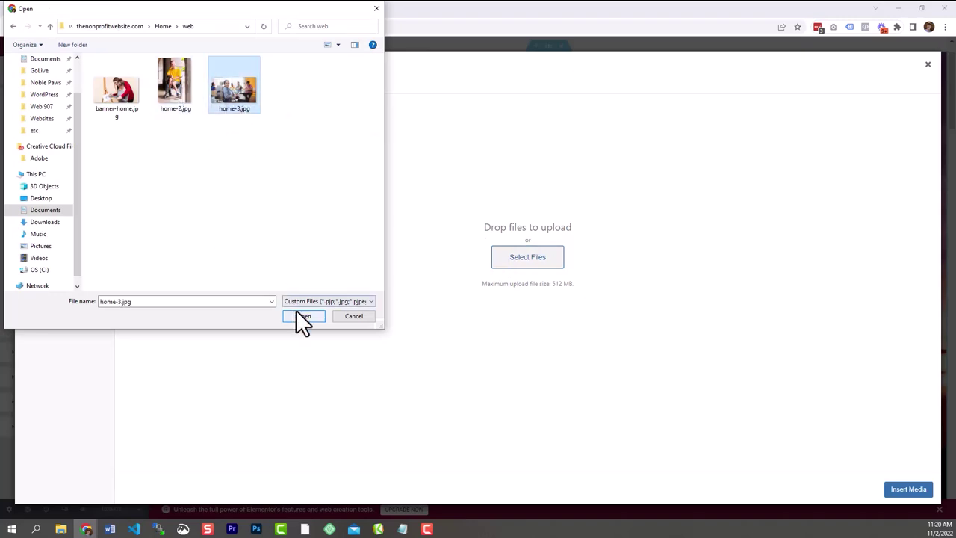
{"action": "left_click", "coordinate": [299, 315]}
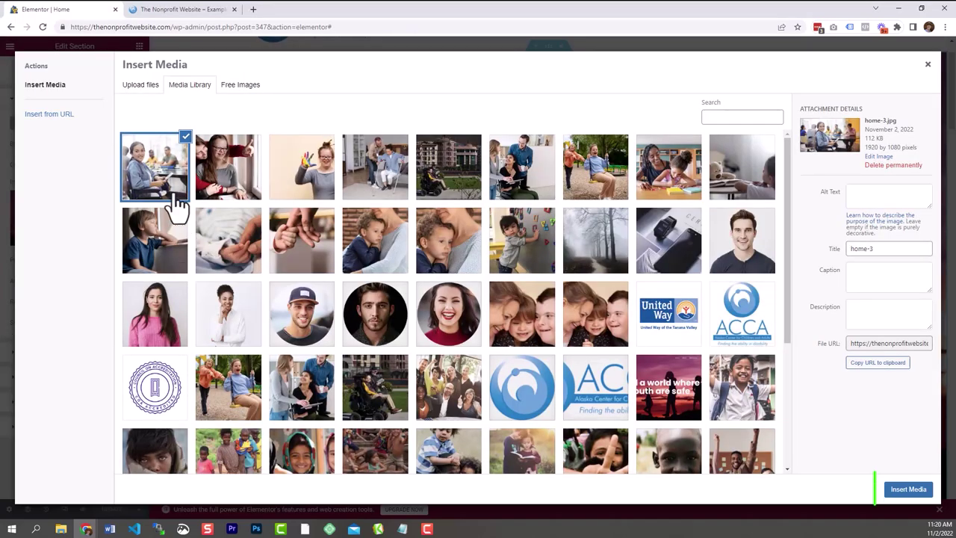
{"action": "left_click", "coordinate": [908, 489]}
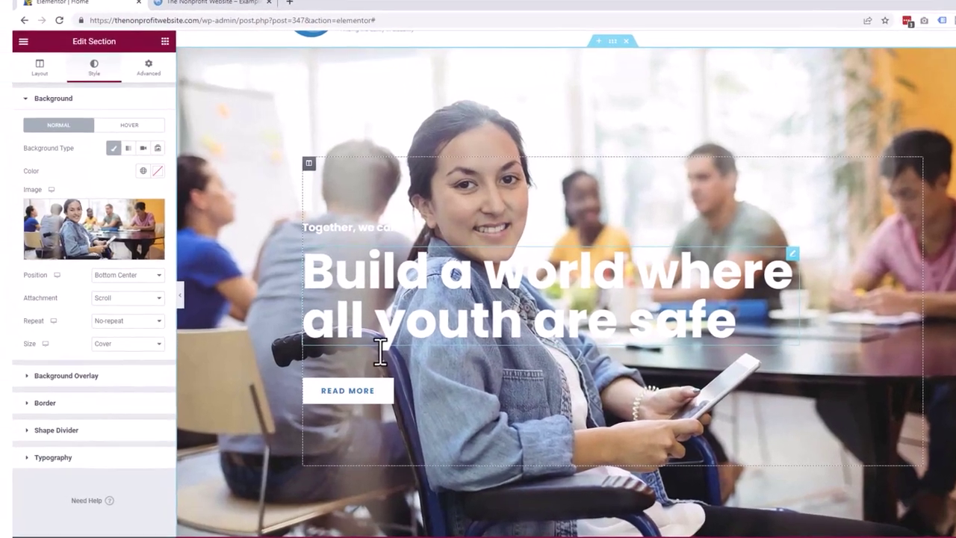
- Replace the 'Together, we can' subtitle text with the pasted new wording
{"action": "left_click", "coordinate": [369, 218]}
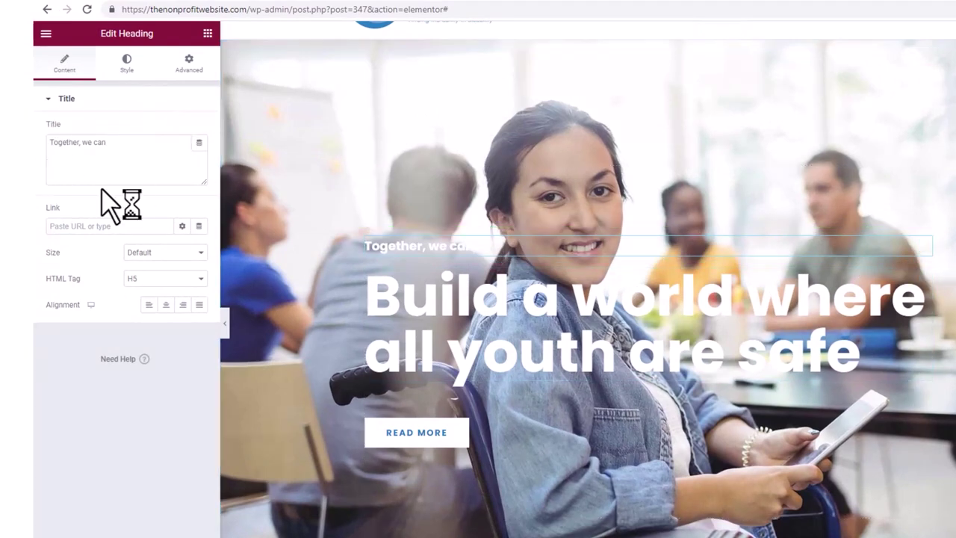
{"action": "left_click", "coordinate": [115, 146]}
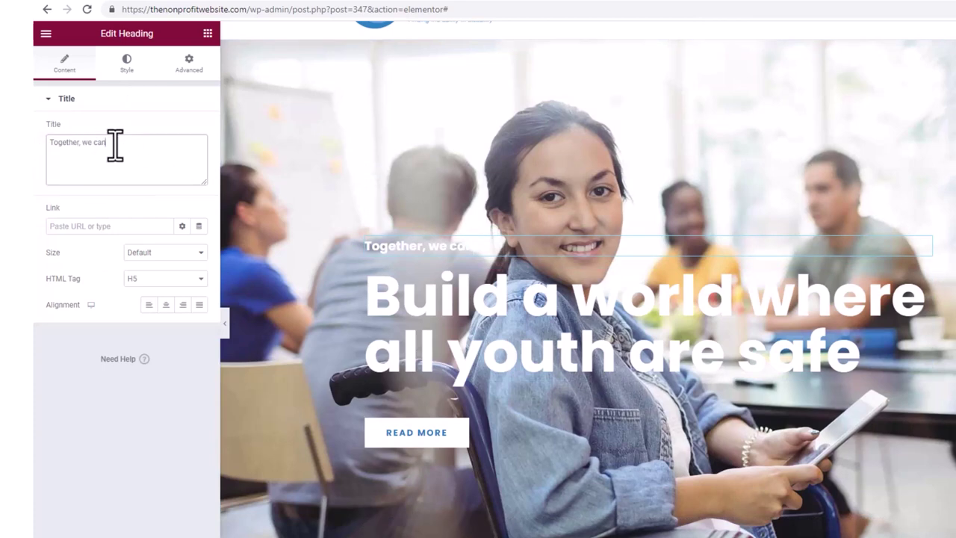
{"action": "left_click_drag", "start_coordinate": [115, 146], "coordinate": [38, 160]}
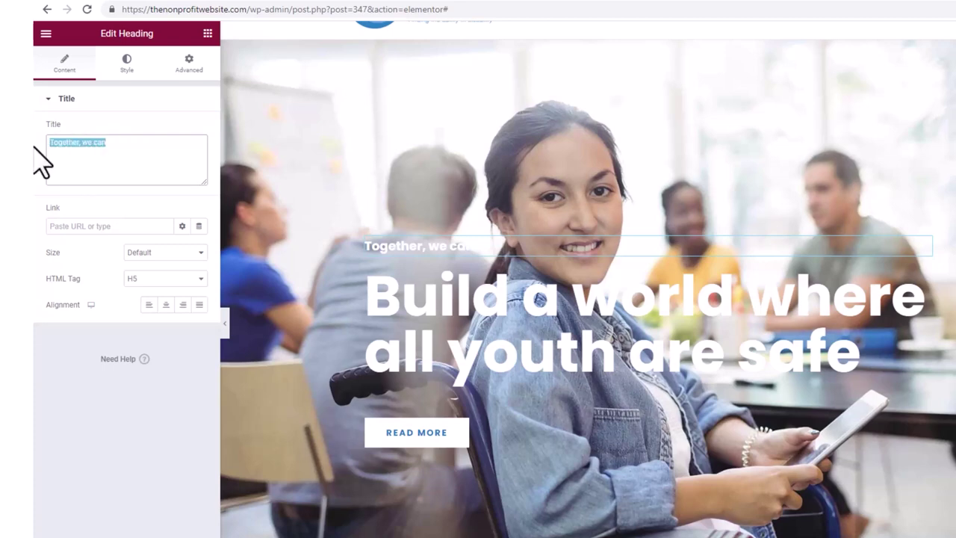
{"action": "key", "text": "ctrl+v"}
- Change the main heading to 'Helping Nonprofits Build an Online Presence'
{"action": "left_click", "coordinate": [737, 346]}
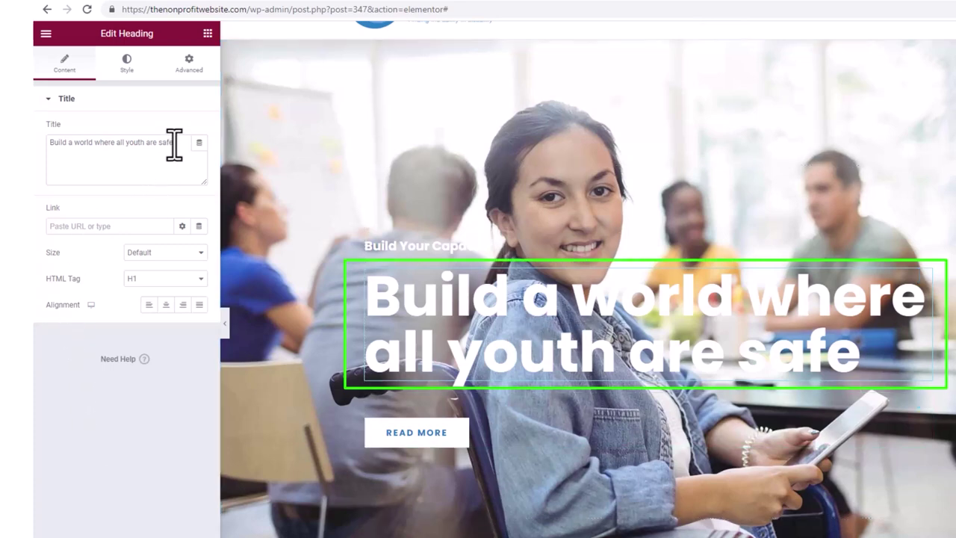
{"action": "left_click_drag", "start_coordinate": [174, 144], "coordinate": [41, 153]}
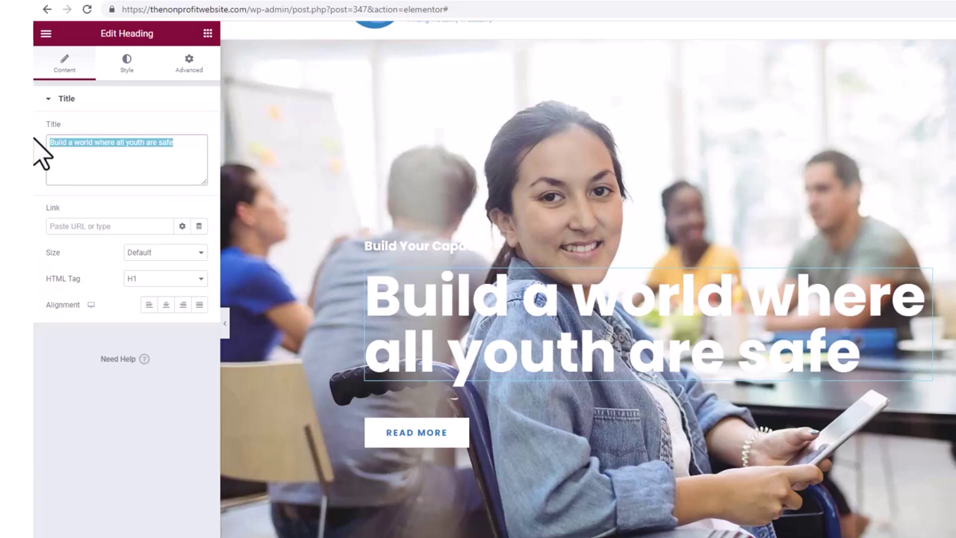
{"action": "type", "text": "Helping Nonprofits Bui"}
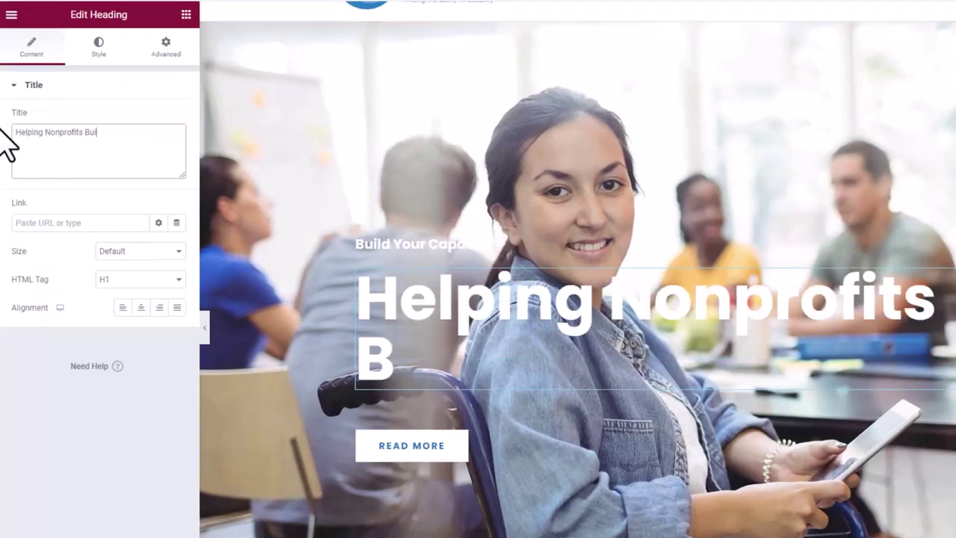
{"action": "type", "text": "ld an Online Presence"}
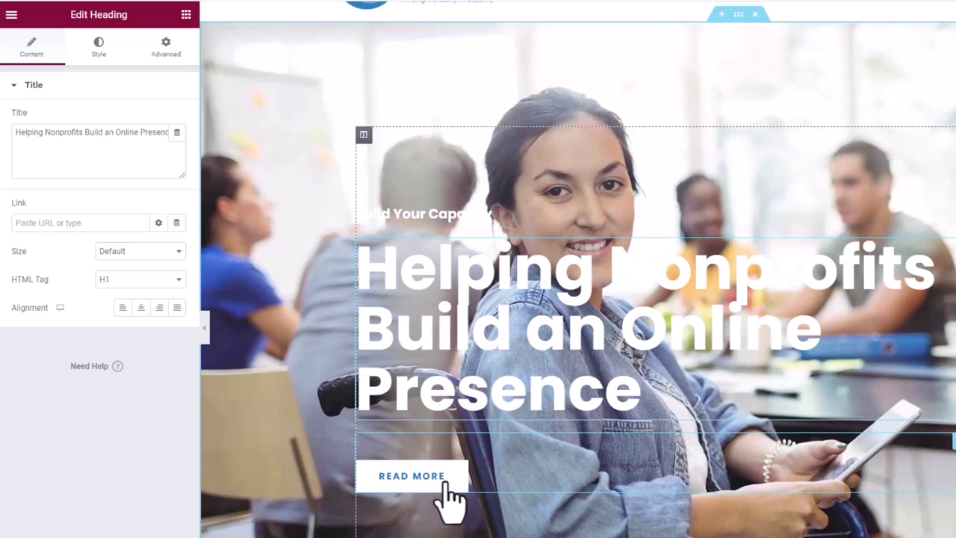
{"action": "left_click", "coordinate": [487, 474]}
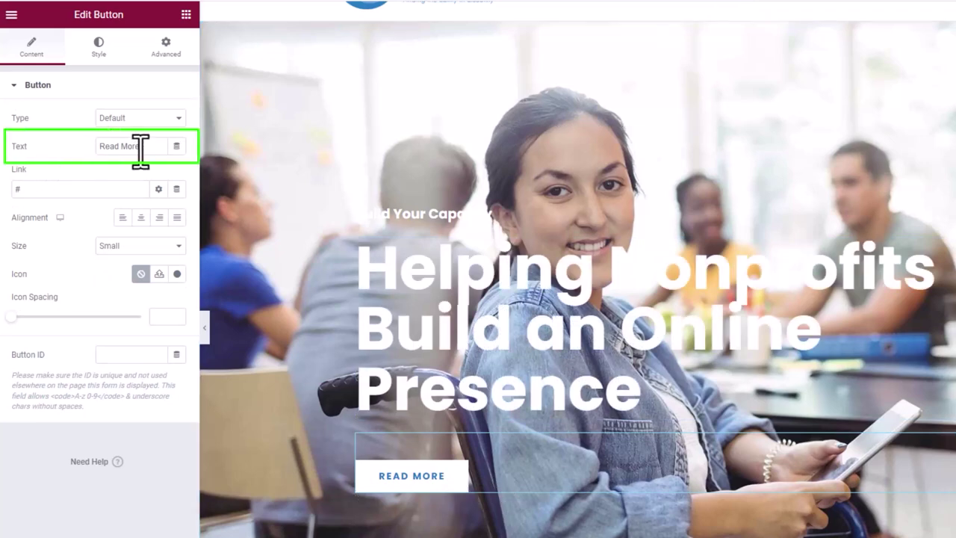
- Change the hero button label from Read More to 'Donate Now'
{"action": "left_click_drag", "start_coordinate": [139, 147], "coordinate": [78, 148]}
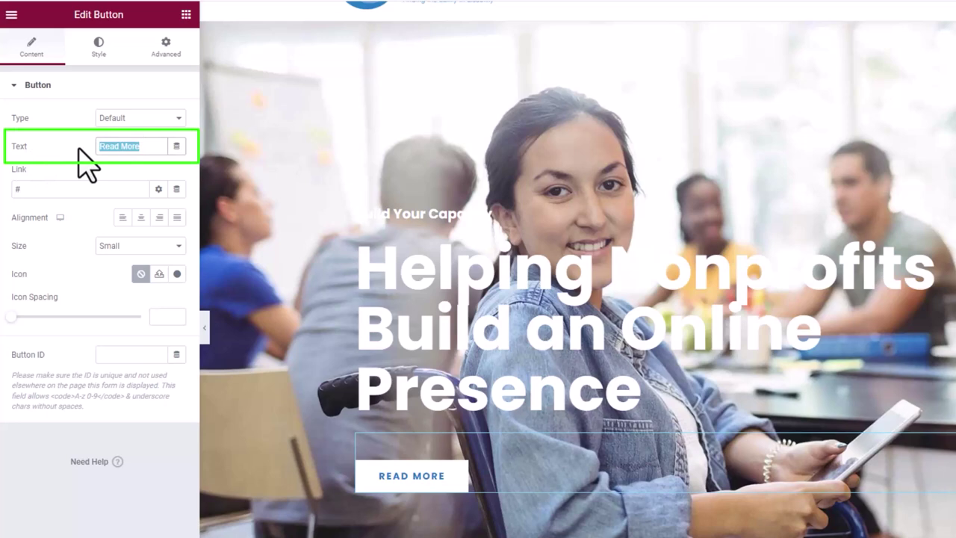
{"action": "type", "text": "Donaot"}
{"action": "key", "text": "BackSpace"}
{"action": "key", "text": "BackSpace"}
{"action": "key", "text": "BackSpace"}
{"action": "type", "text": "oa"}
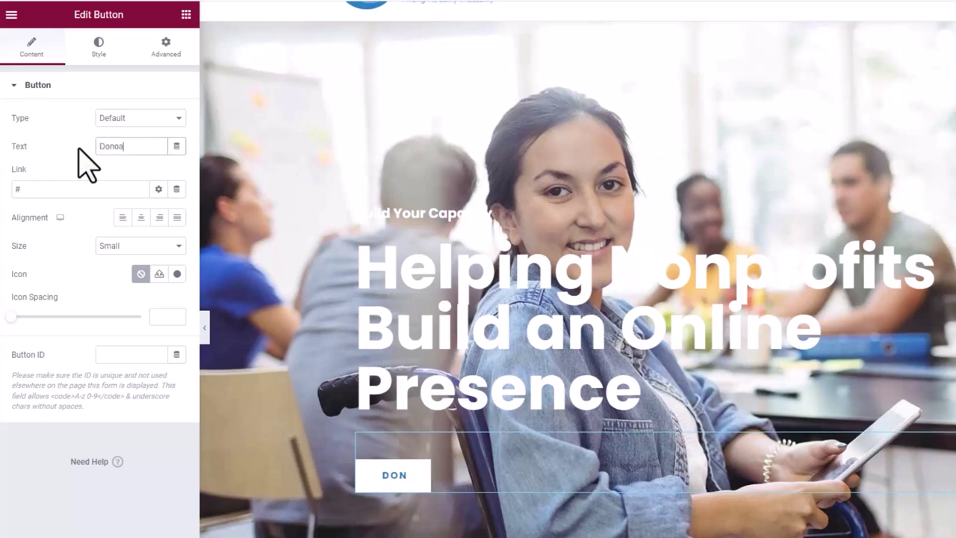
{"action": "key", "text": "BackSpace"}
{"action": "key", "text": "BackSpace"}
{"action": "type", "text": "ate Now"}
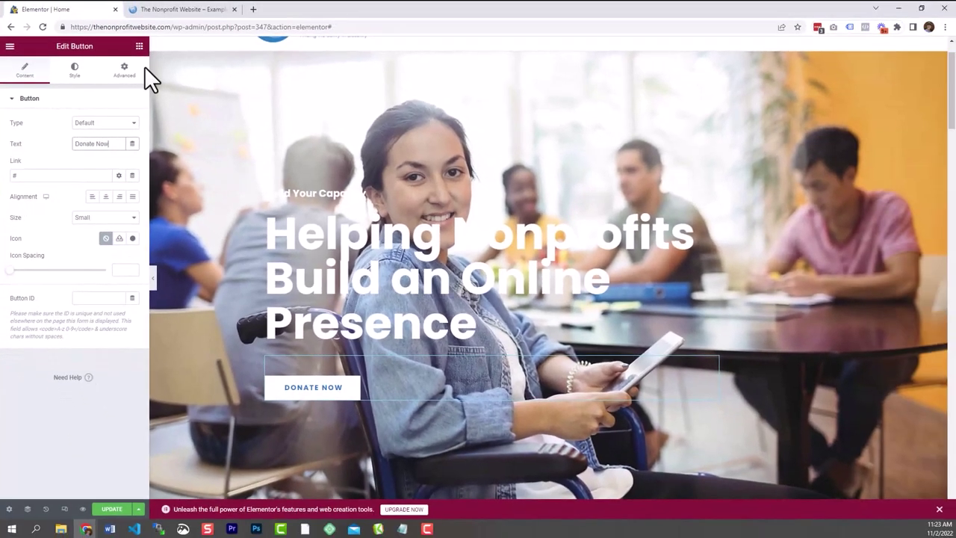
- Set the button link to the live site's /donate/ page URL
{"action": "left_click", "coordinate": [157, 11]}
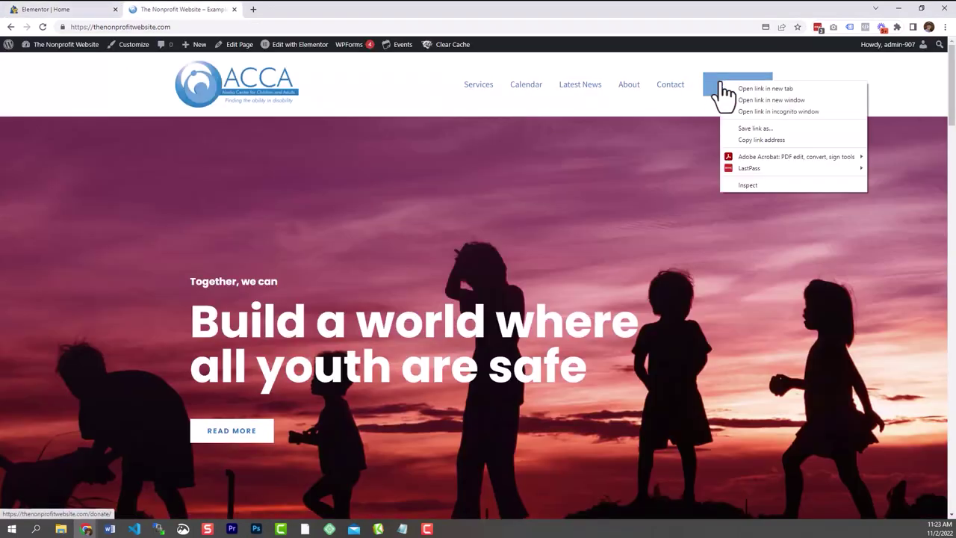
{"action": "left_click", "coordinate": [751, 139]}
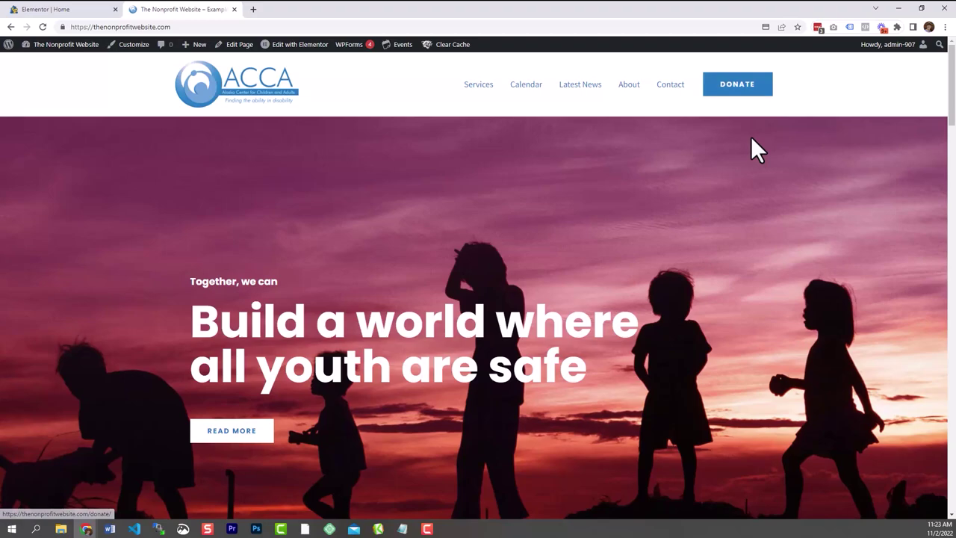
{"action": "left_click", "coordinate": [58, 11]}
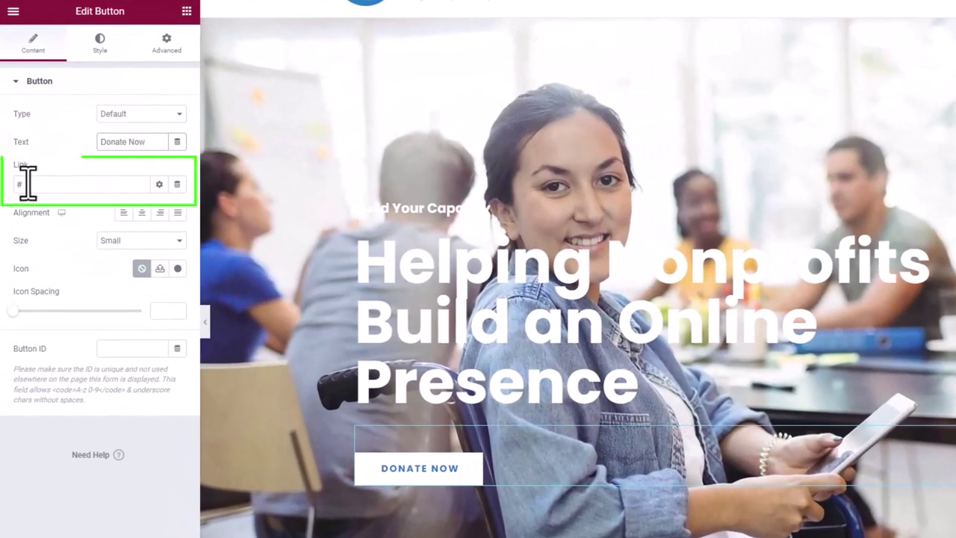
{"action": "double_click", "coordinate": [28, 183]}
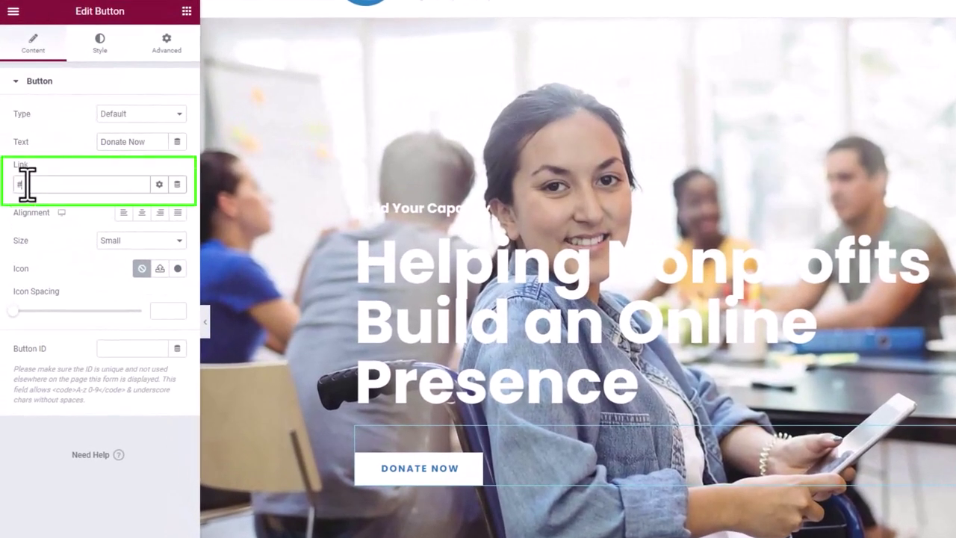
{"action": "key", "text": "ctrl+v"}
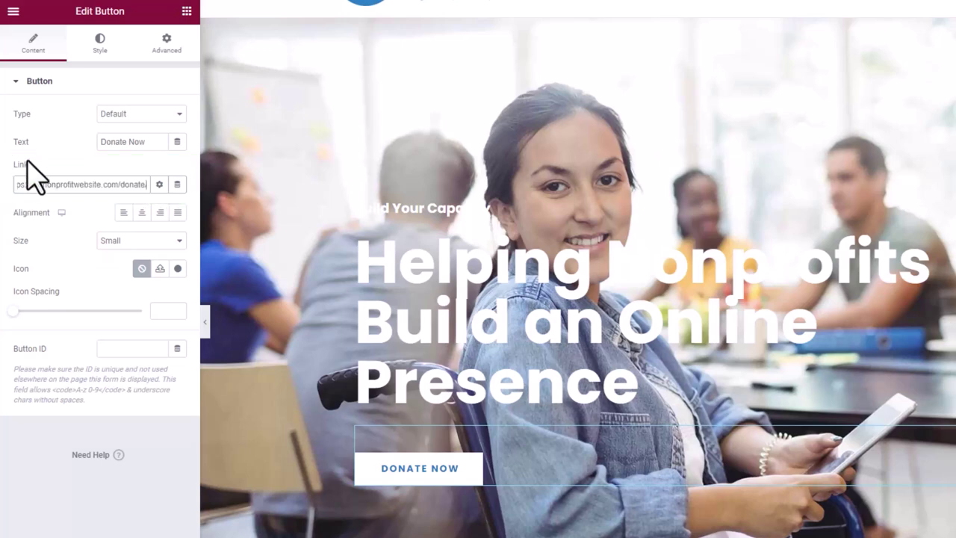
{"action": "left_click", "coordinate": [32, 160]}
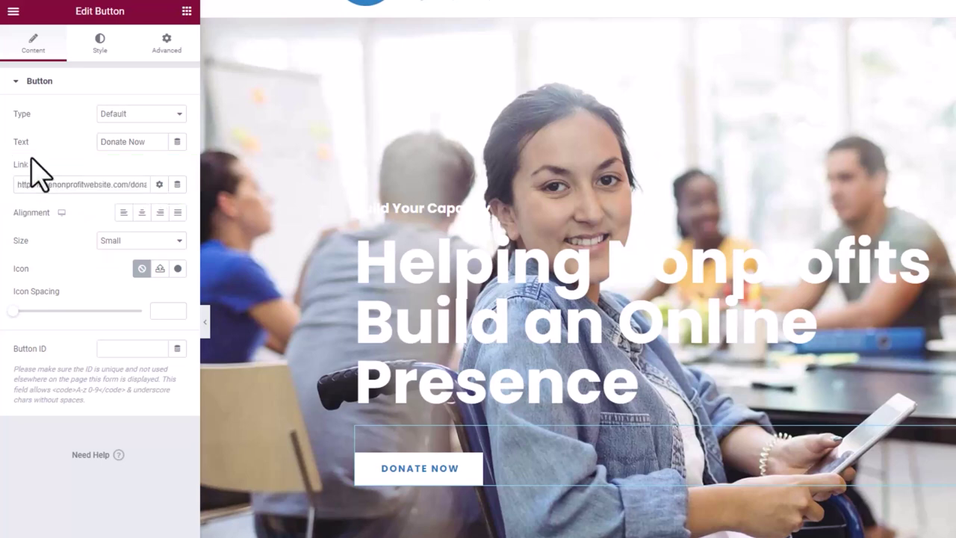
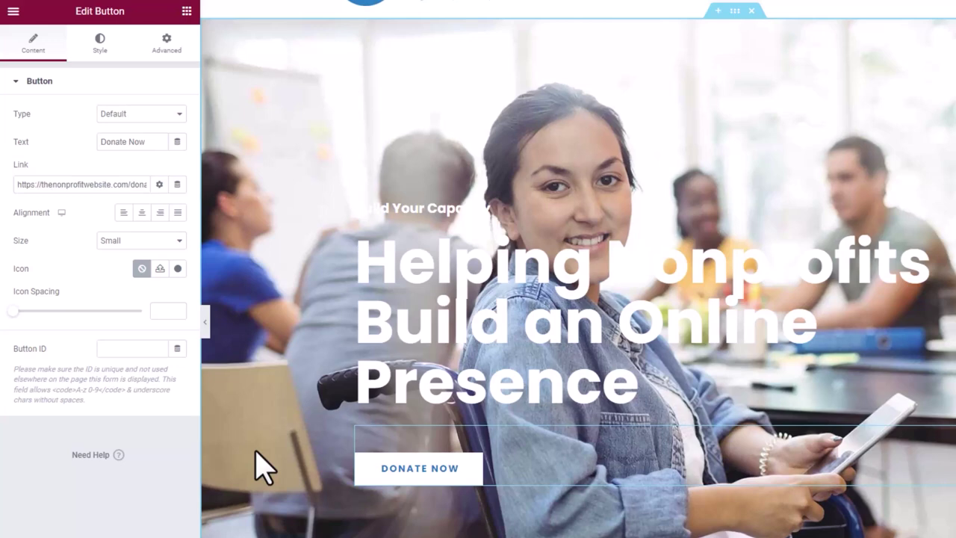
- Give the hero section a classic black background overlay at 0.5 opacity
{"action": "left_click", "coordinate": [735, 12]}
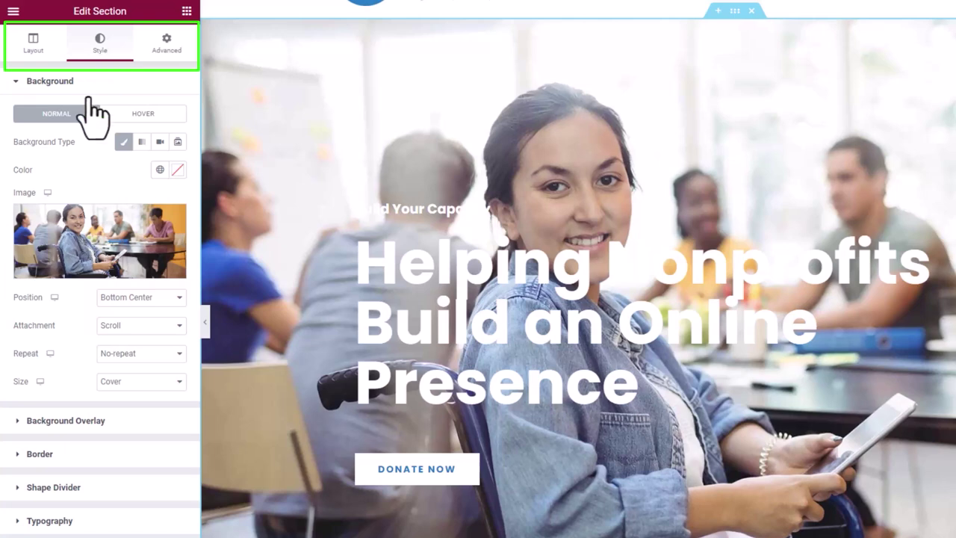
{"action": "left_click", "coordinate": [26, 423]}
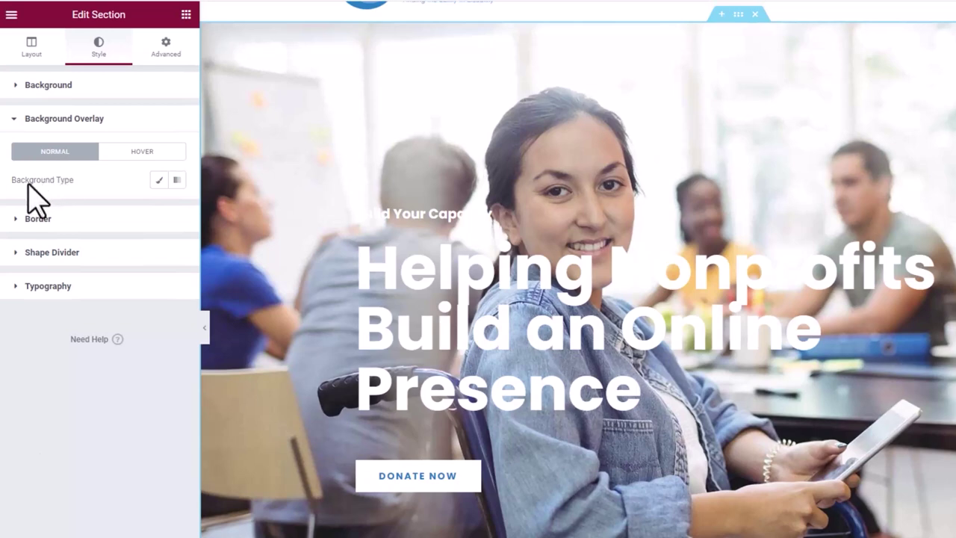
{"action": "left_click", "coordinate": [158, 181]}
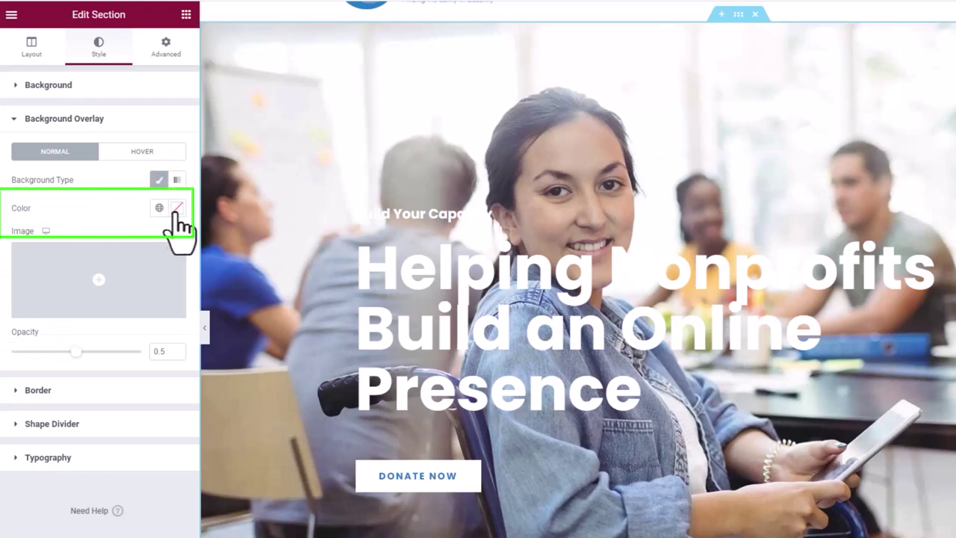
{"action": "left_click", "coordinate": [177, 210]}
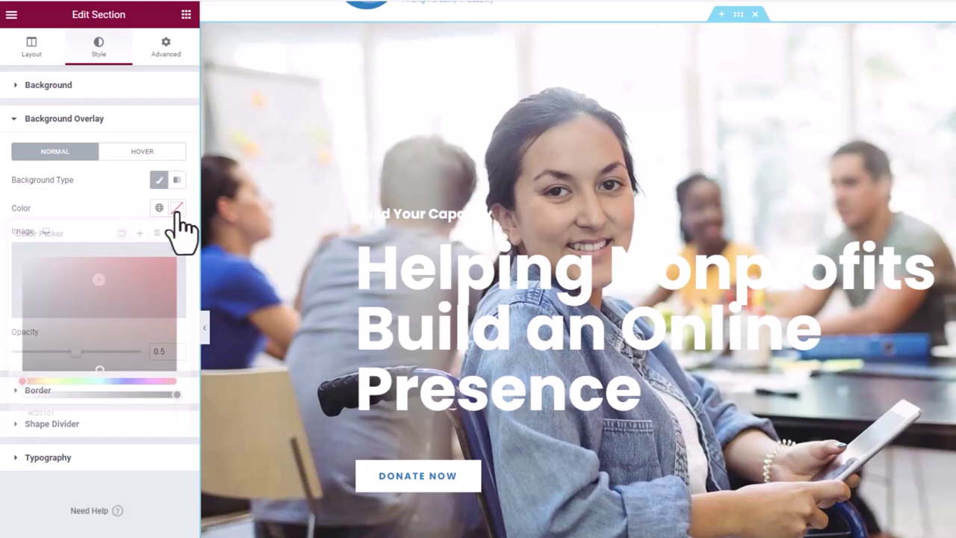
{"action": "left_click_drag", "start_coordinate": [68, 324], "coordinate": [15, 371]}
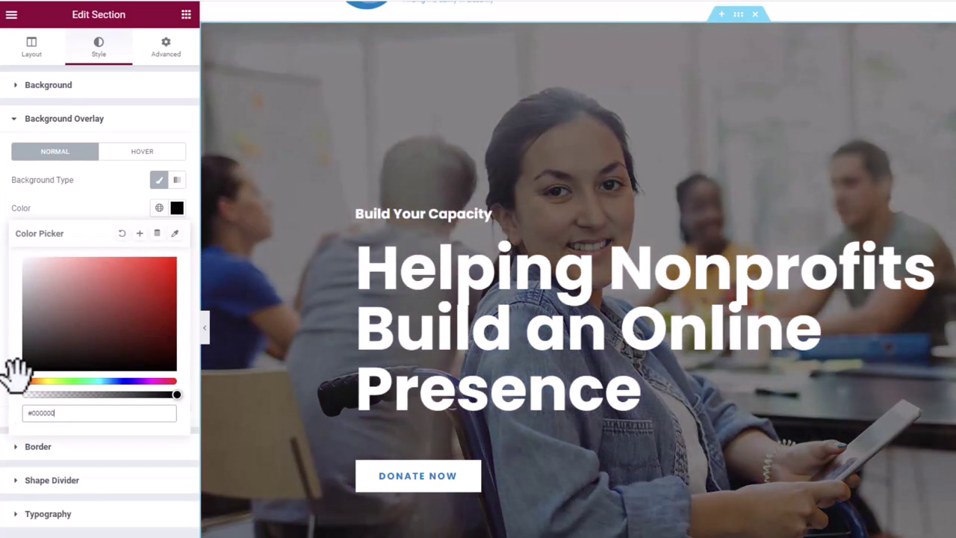
{"action": "left_click", "coordinate": [82, 207]}
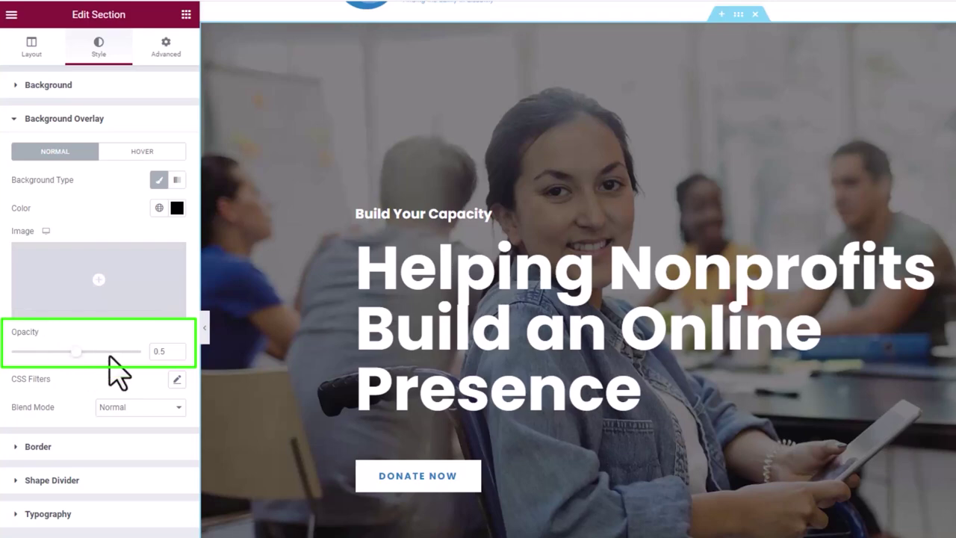
{"action": "mouse_move", "coordinate": [75, 353]}
{"action": "left_mouse_down"}
{"action": "mouse_move", "coordinate": [105, 352]}
{"action": "mouse_move", "coordinate": [41, 354]}
{"action": "mouse_move", "coordinate": [75, 357]}
{"action": "left_mouse_up"}
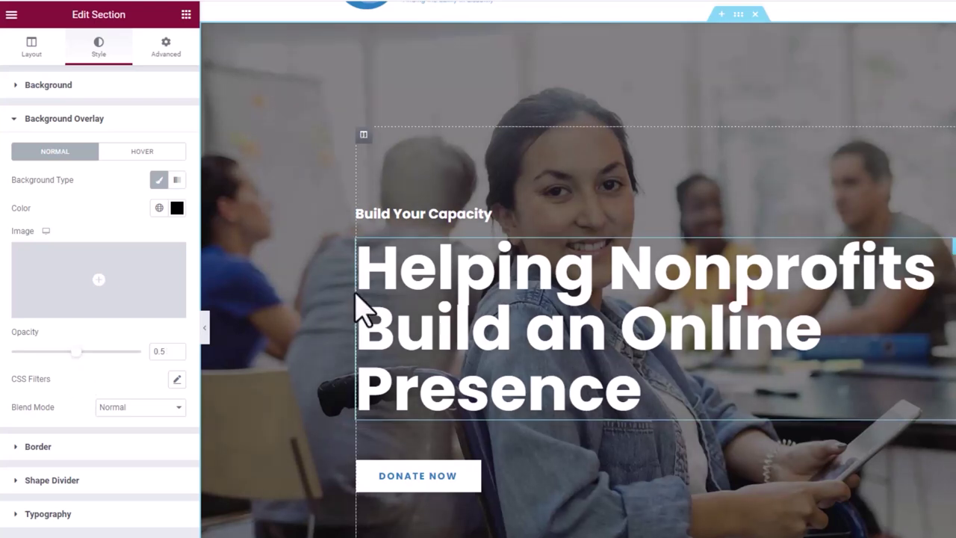
{"action": "scroll", "coordinate": [529, 344], "scroll_direction": "up", "scroll_amount": 1}
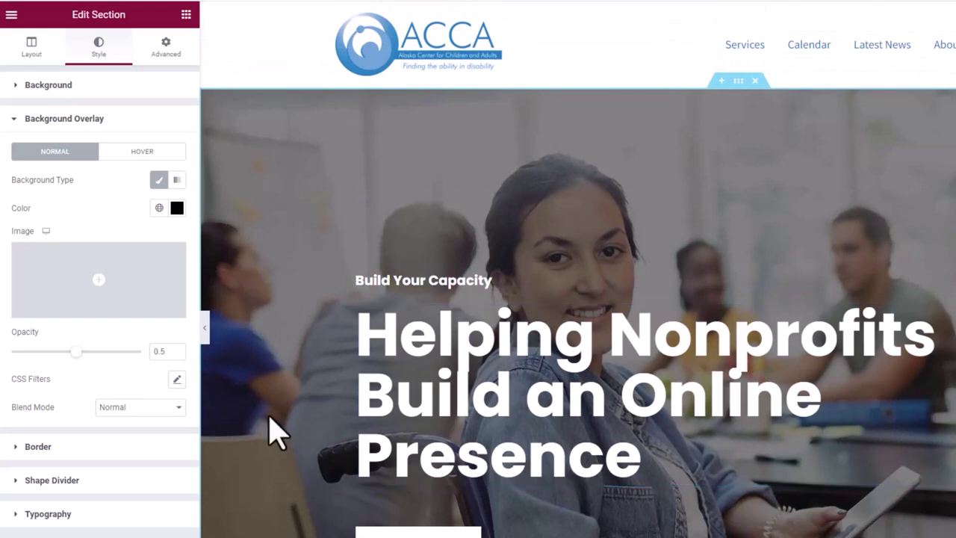
- Change the blue section's heading text from 'Our Impact' to 'About Us'
{"action": "scroll", "coordinate": [271, 431], "scroll_direction": "down", "scroll_amount": 6}
{"action": "scroll", "coordinate": [272, 431], "scroll_direction": "down", "scroll_amount": 5}
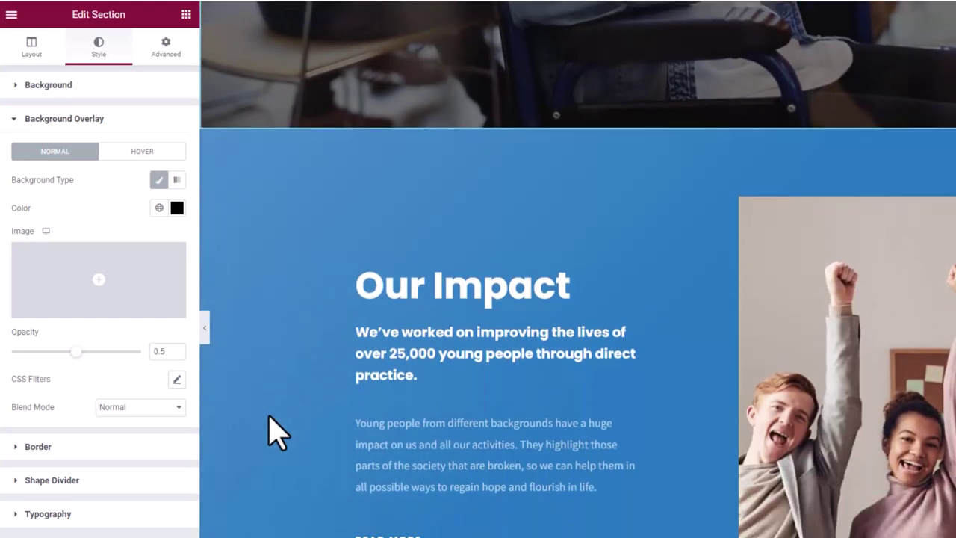
{"action": "scroll", "coordinate": [462, 235], "scroll_direction": "up", "scroll_amount": 1}
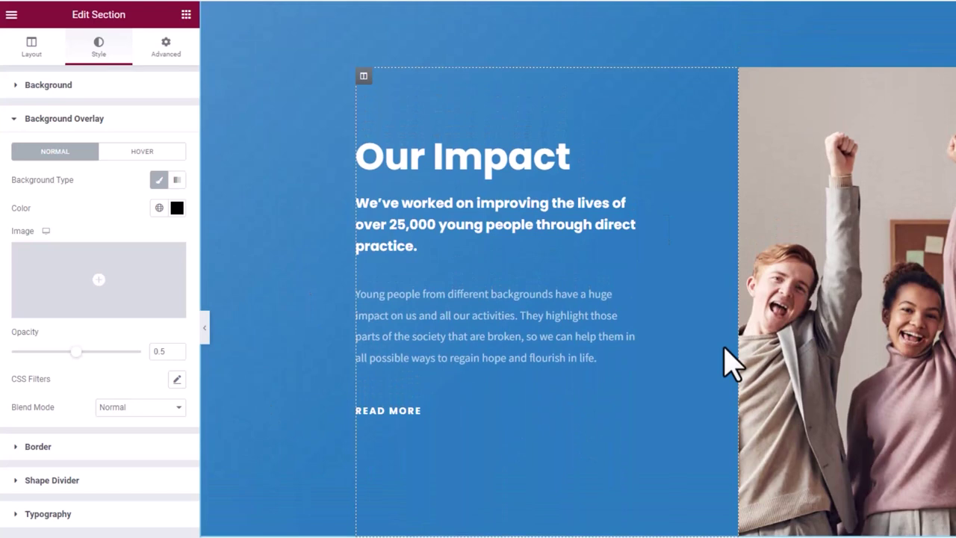
{"action": "left_click", "coordinate": [493, 159]}
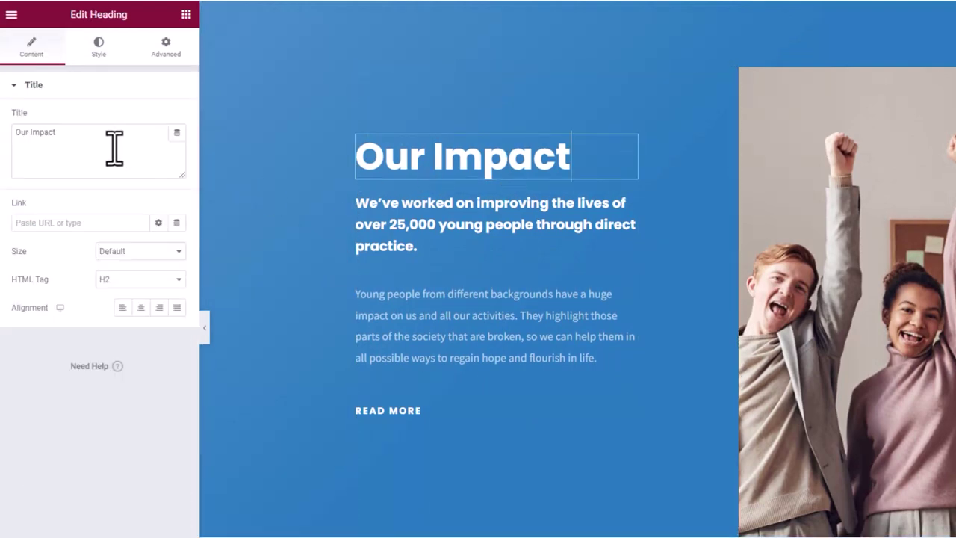
{"action": "left_click_drag", "start_coordinate": [85, 143], "coordinate": [7, 149]}
{"action": "type", "text": "About"}
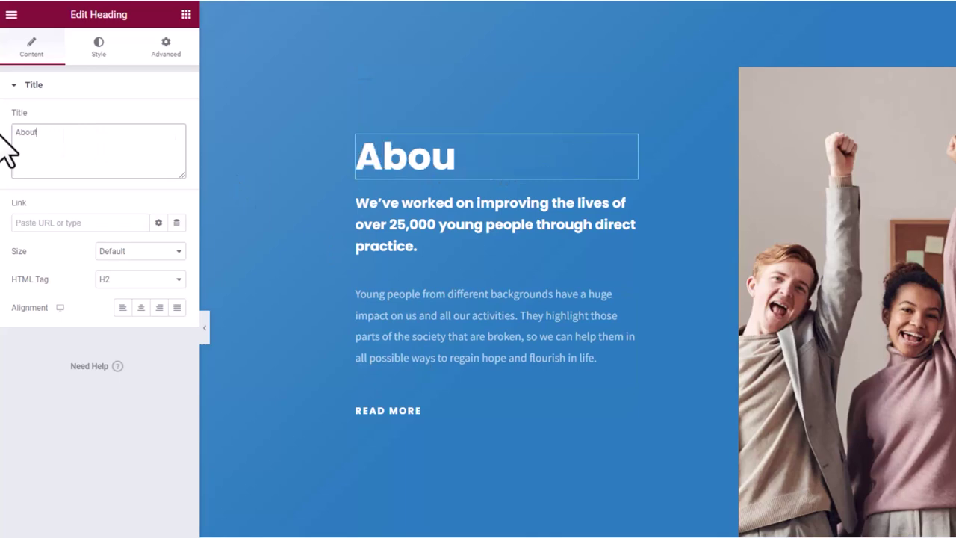
{"action": "type", "text": " Us"}
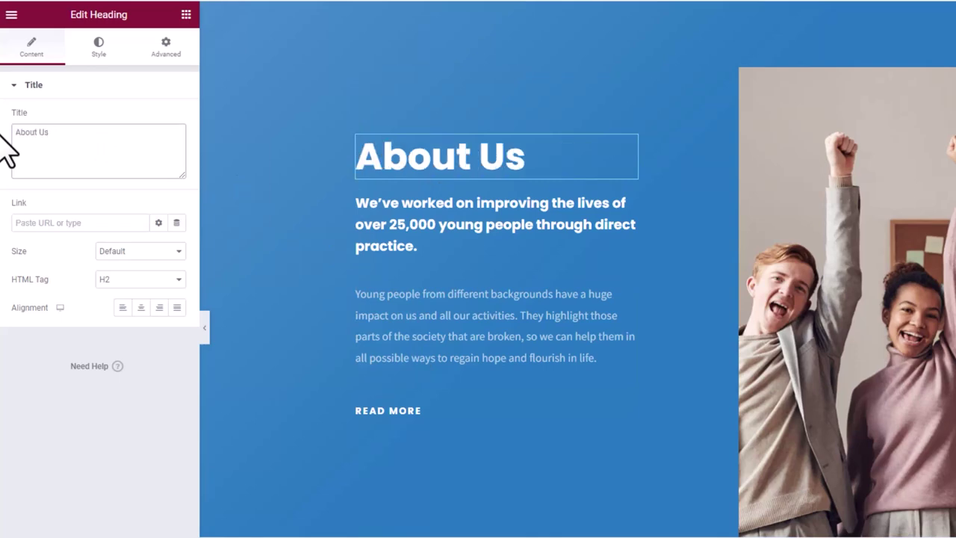
{"action": "left_click", "coordinate": [419, 229]}
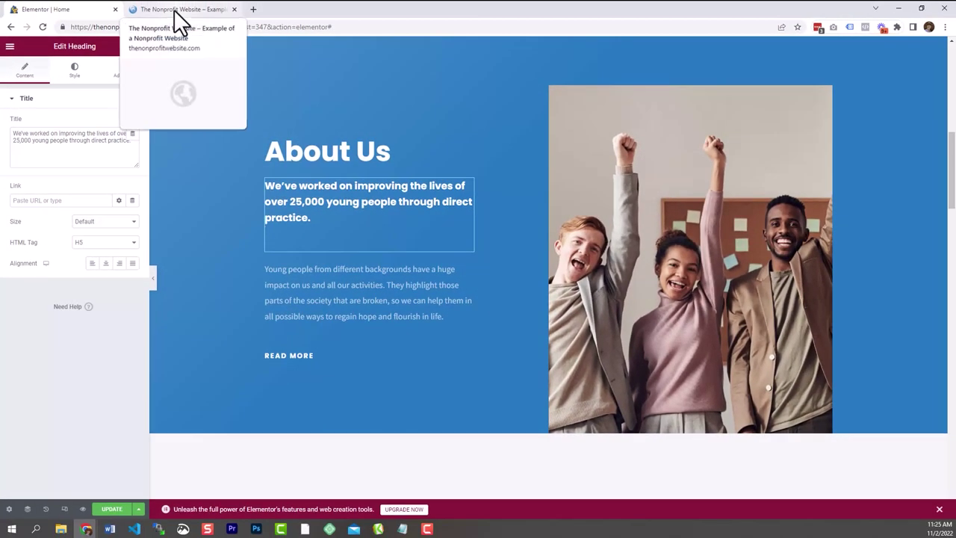
- Copy the first sentence of the agency history from the live site's About page
{"action": "left_click", "coordinate": [182, 4]}
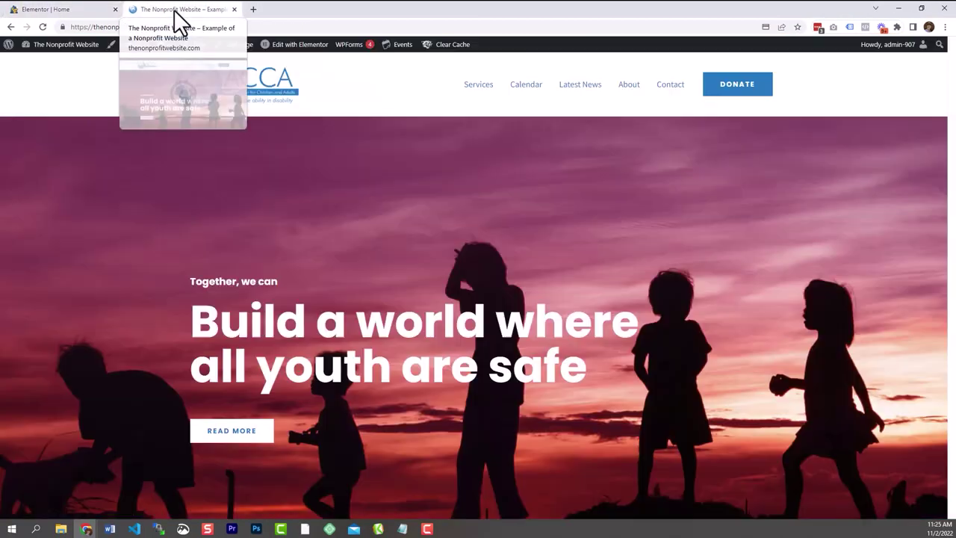
{"action": "left_click", "coordinate": [629, 88]}
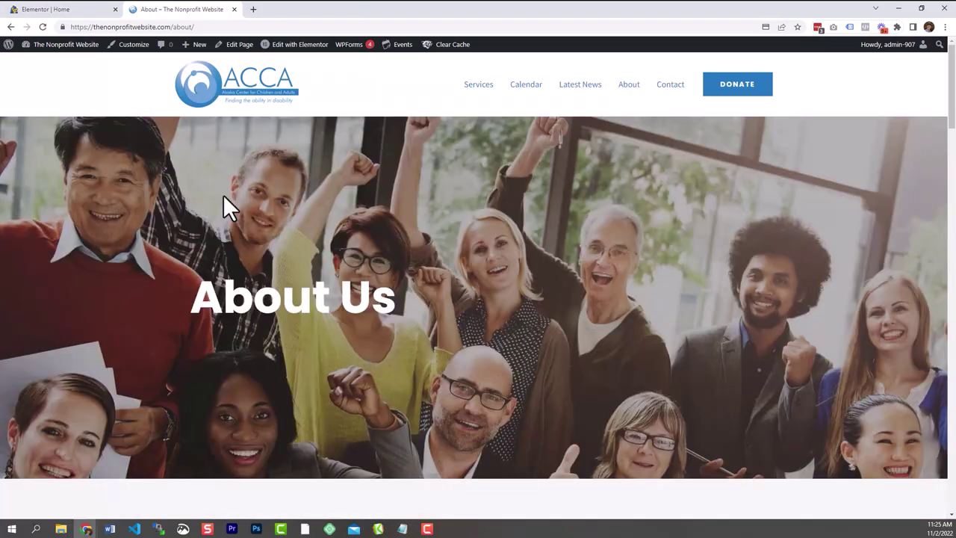
{"action": "scroll", "coordinate": [223, 195], "scroll_direction": "down", "scroll_amount": 5}
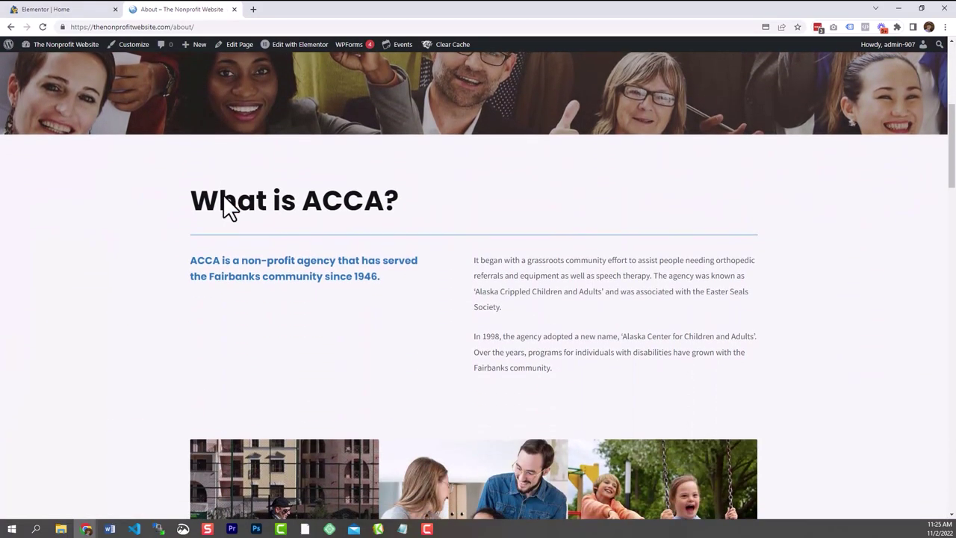
{"action": "left_click_drag", "start_coordinate": [650, 271], "coordinate": [472, 256]}
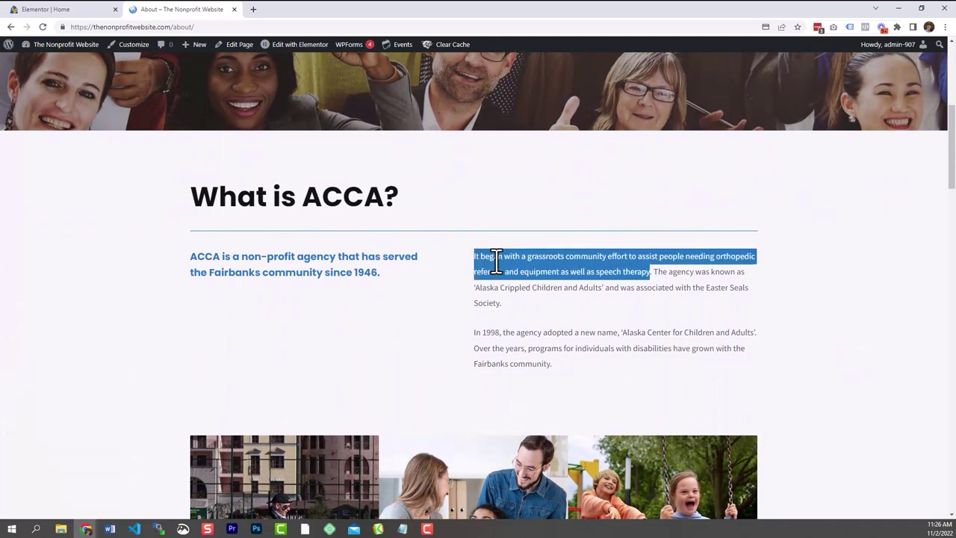
{"action": "right_click", "coordinate": [496, 262]}
{"action": "left_click", "coordinate": [507, 269]}
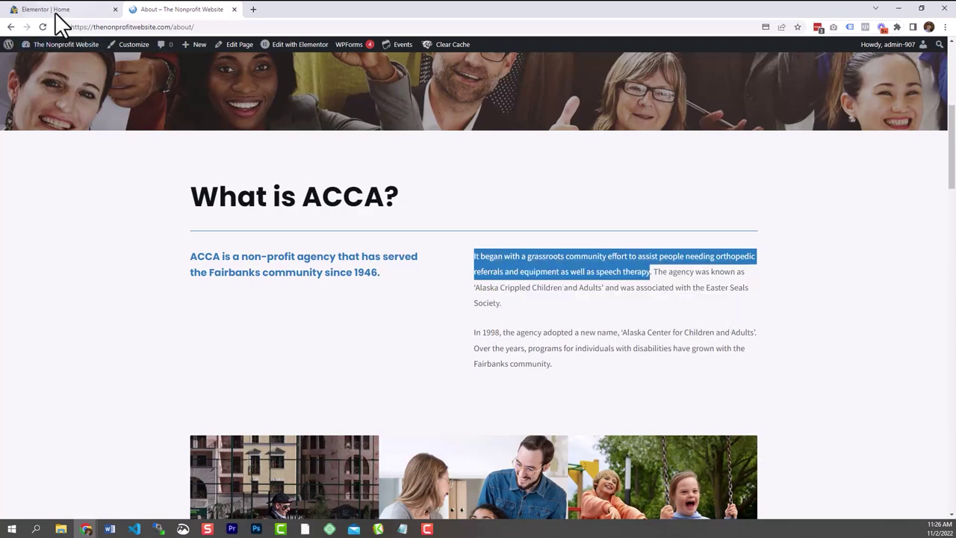
{"action": "left_click", "coordinate": [45, 10]}
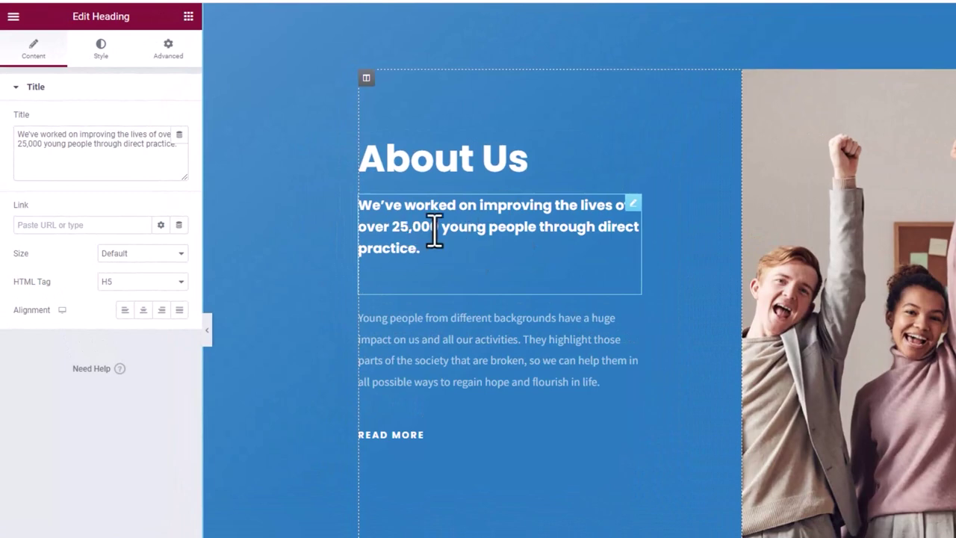
- Replace the About Us subheading with the copied history sentence, ending with a period
{"action": "left_click", "coordinate": [416, 265]}
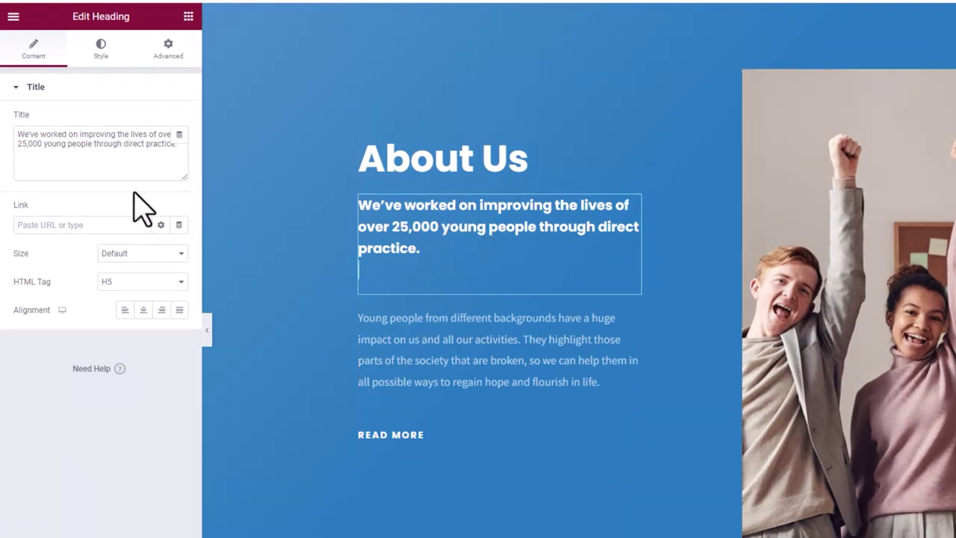
{"action": "key", "text": "BackSpace"}
{"action": "triple_click", "coordinate": [97, 142]}
{"action": "key", "text": "ctrl+v"}
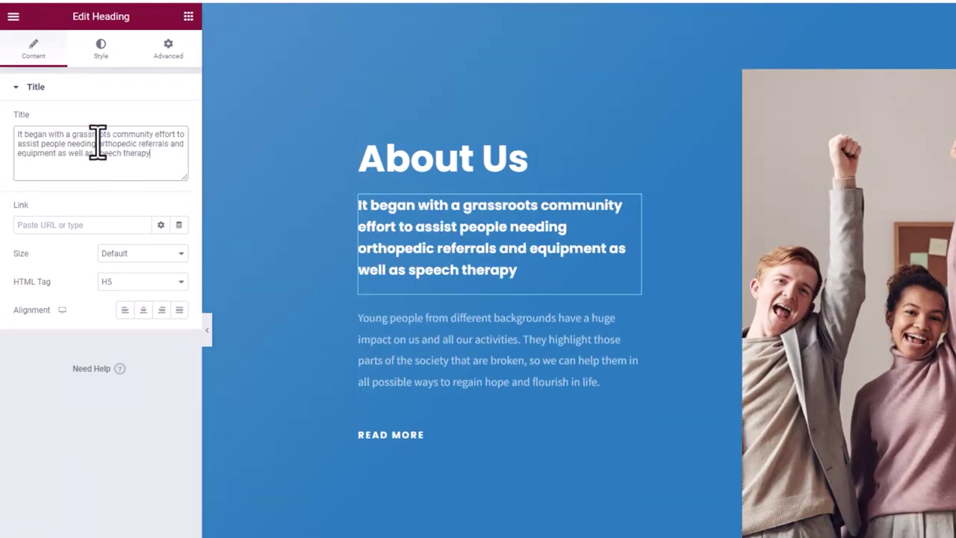
{"action": "type", "text": "."}
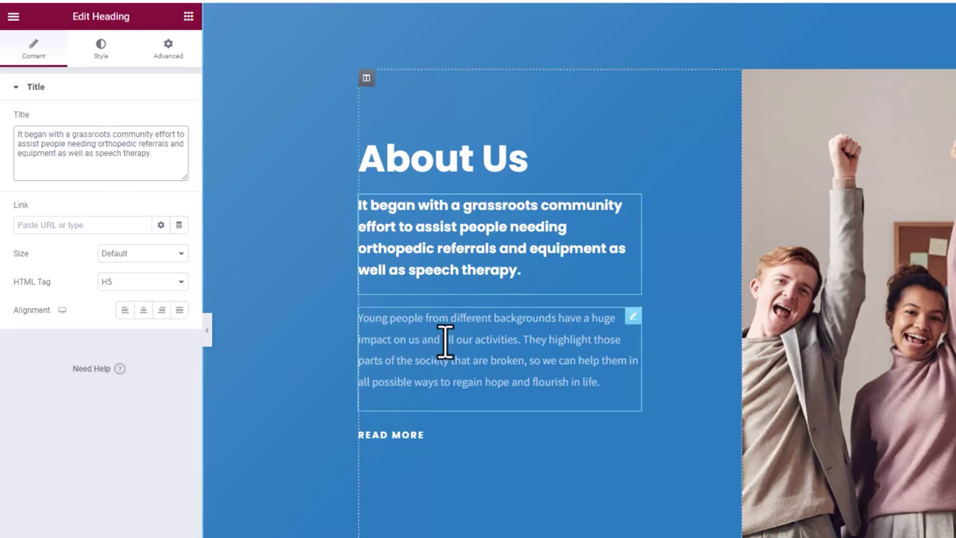
{"action": "left_click", "coordinate": [445, 341]}
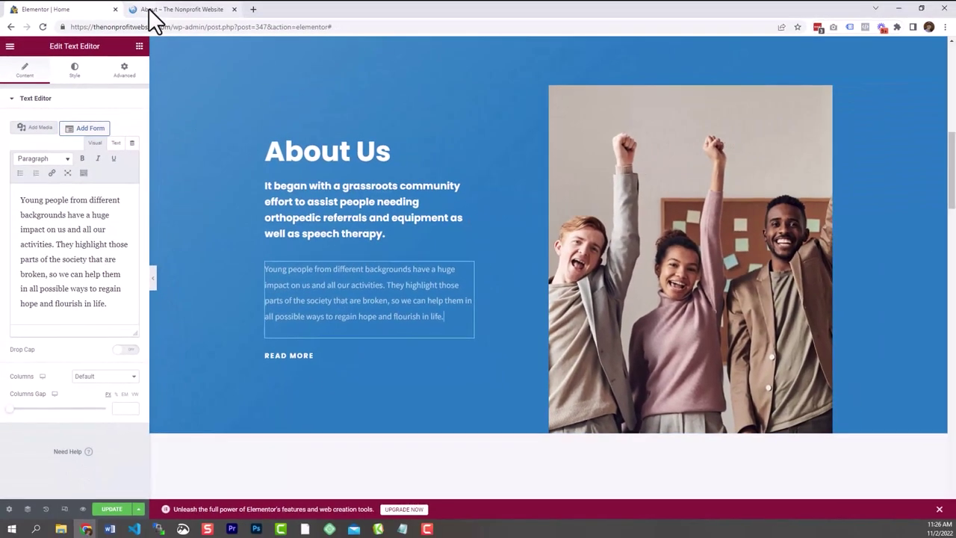
- Copy the sentence about the agency's former name from the About page
{"action": "left_click", "coordinate": [150, 10]}
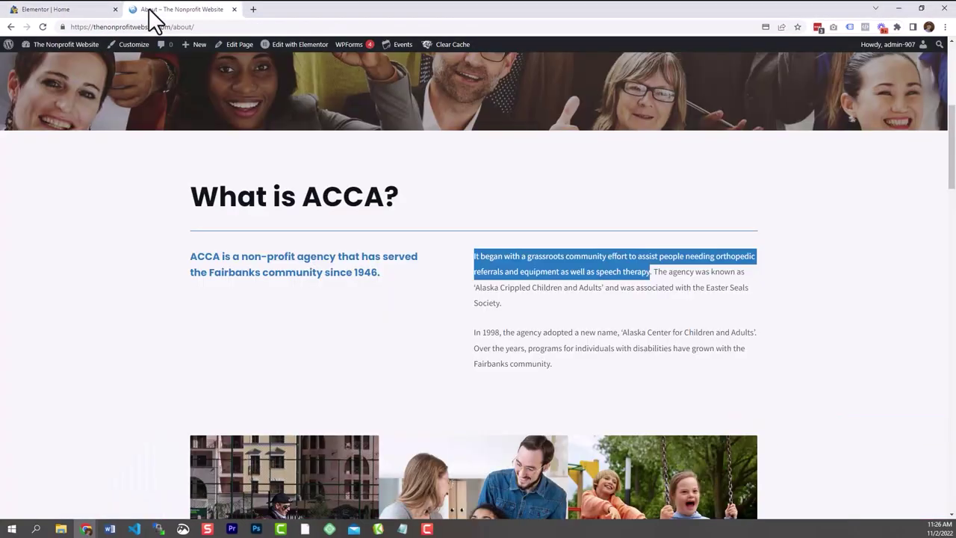
{"action": "left_click", "coordinate": [493, 295]}
{"action": "scroll", "coordinate": [510, 266], "scroll_direction": "down", "scroll_amount": 1}
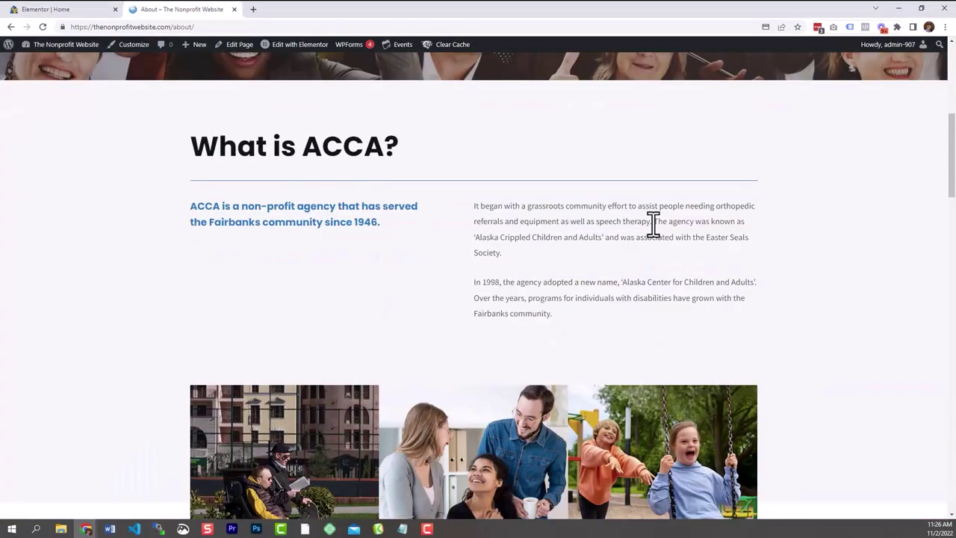
{"action": "left_click_drag", "start_coordinate": [655, 221], "coordinate": [655, 254]}
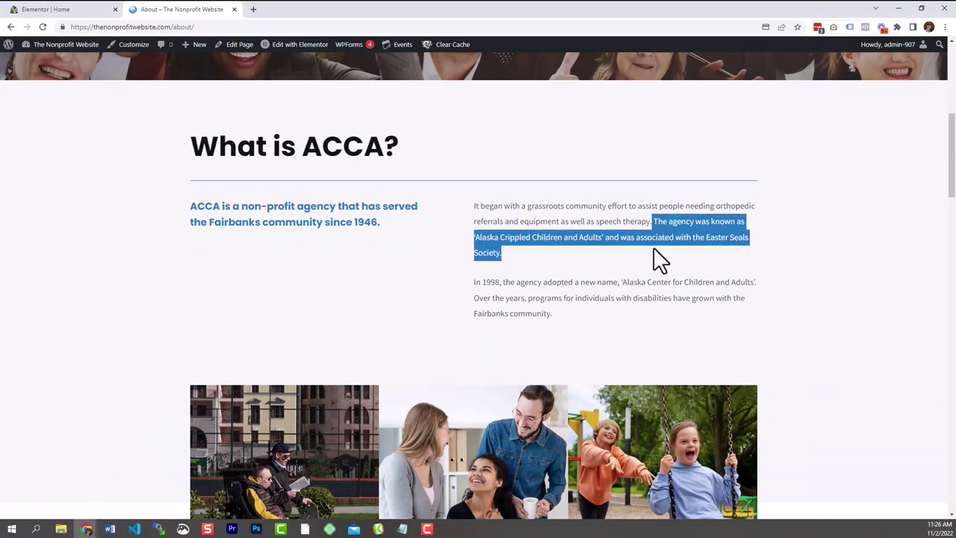
{"action": "right_click", "coordinate": [646, 236]}
{"action": "left_click", "coordinate": [676, 243]}
{"action": "left_click", "coordinate": [84, 12]}
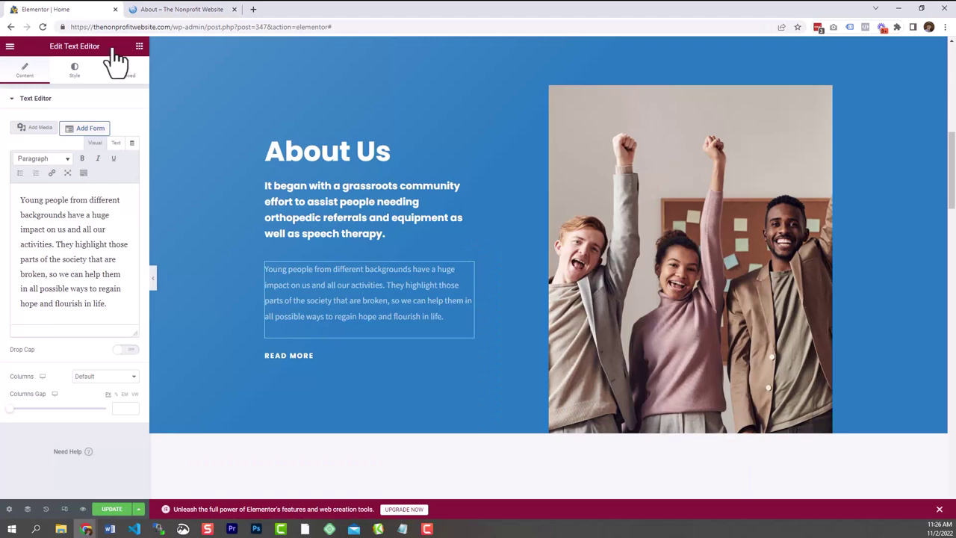
- Paste the former-name sentence over the paragraph's HTML and remove its leading space
{"action": "left_click", "coordinate": [116, 143]}
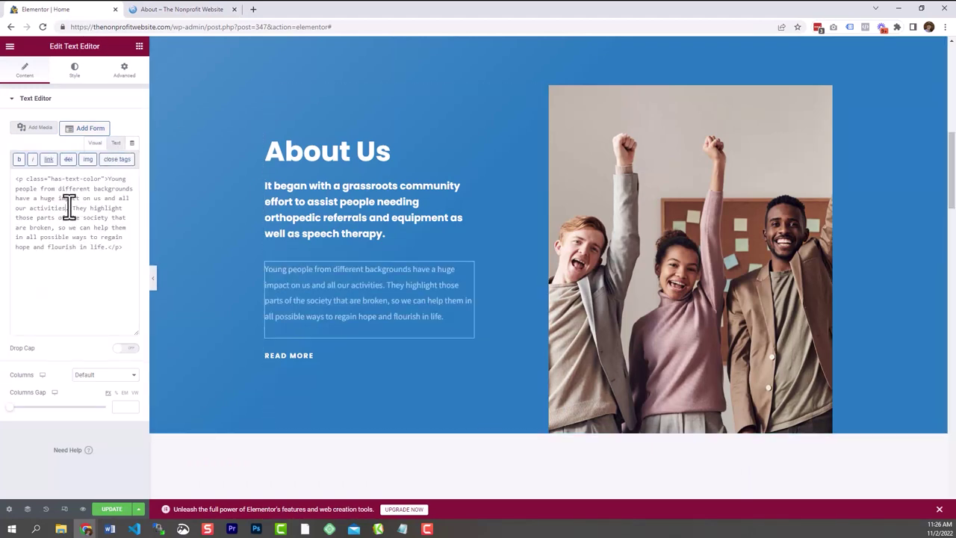
{"action": "key", "text": "ctrl+a"}
{"action": "key", "text": "ctrl+v"}
{"action": "key", "text": "ctrl+Home"}
{"action": "key", "text": "Delete"}
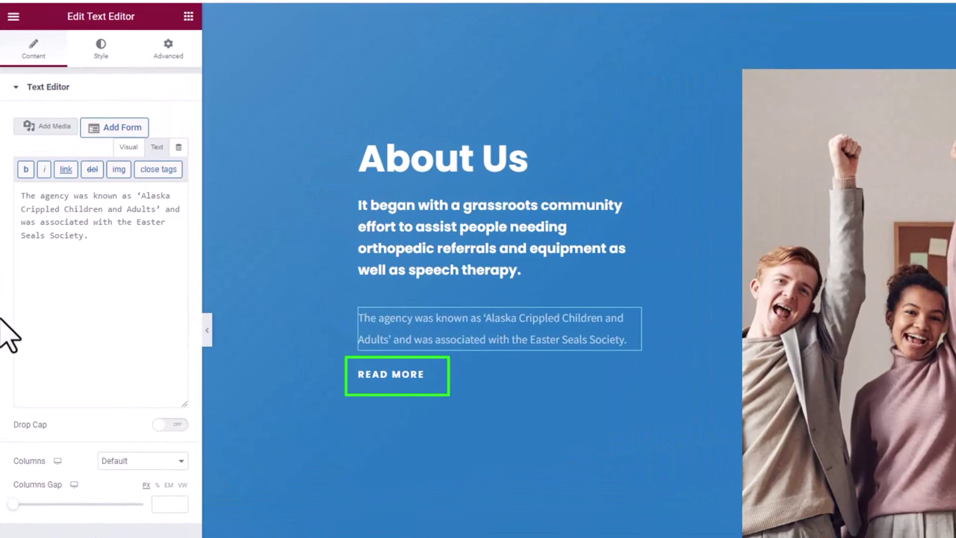
{"action": "left_click", "coordinate": [446, 381]}
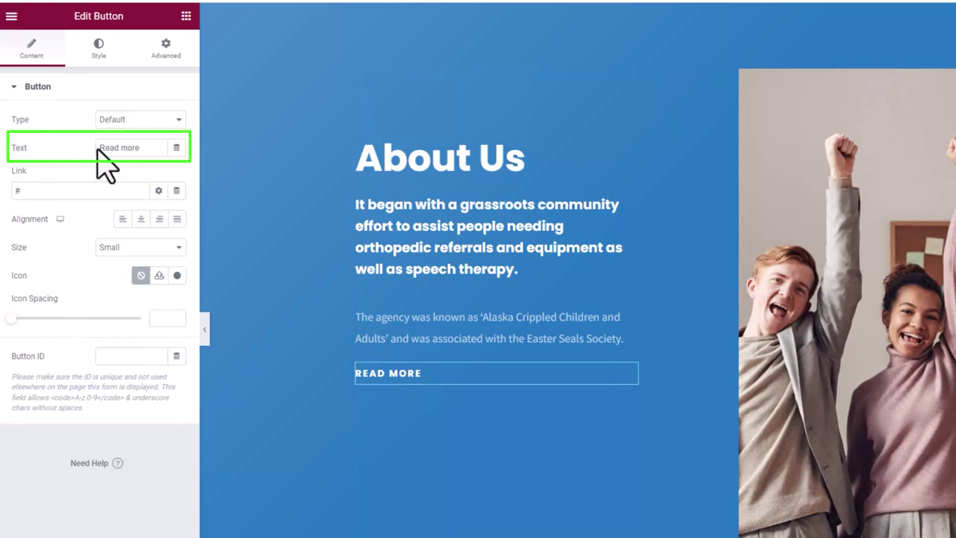
{"action": "left_click_drag", "start_coordinate": [140, 149], "coordinate": [68, 149]}
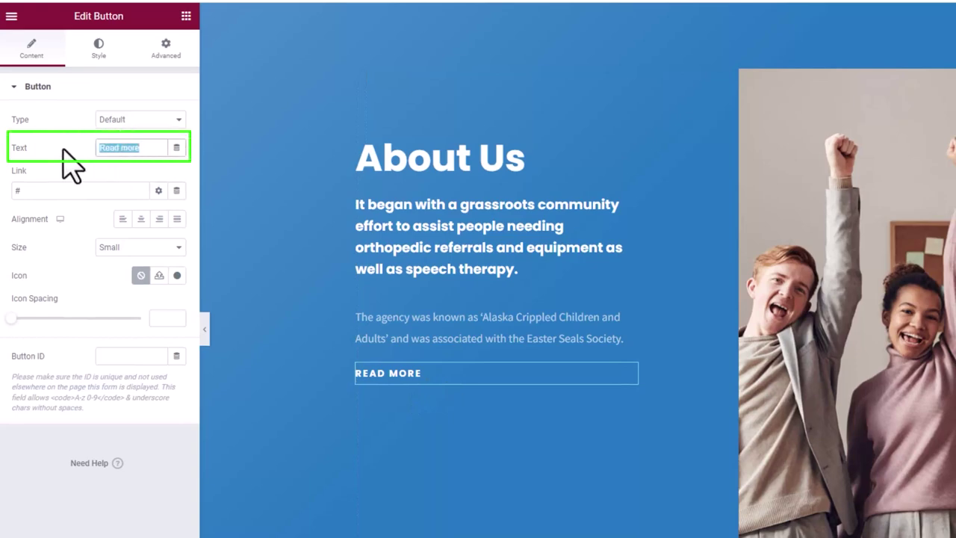
{"action": "type", "text": "Learn"}
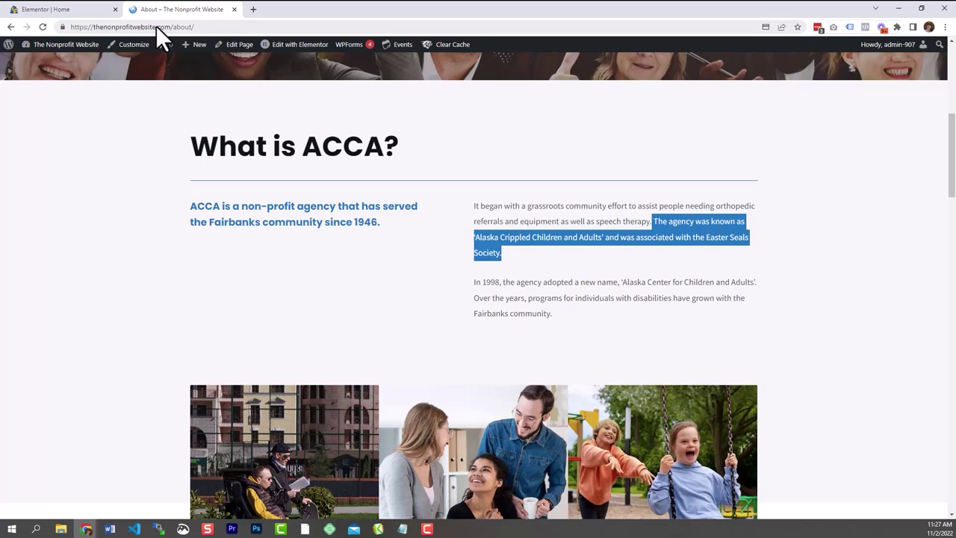
{"action": "left_click", "coordinate": [156, 25]}
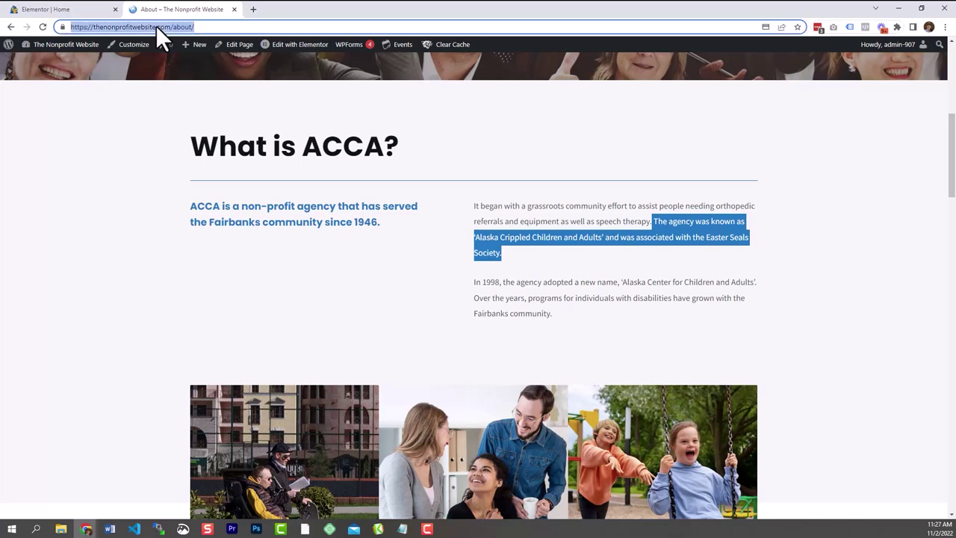
{"action": "left_click", "coordinate": [57, 8]}
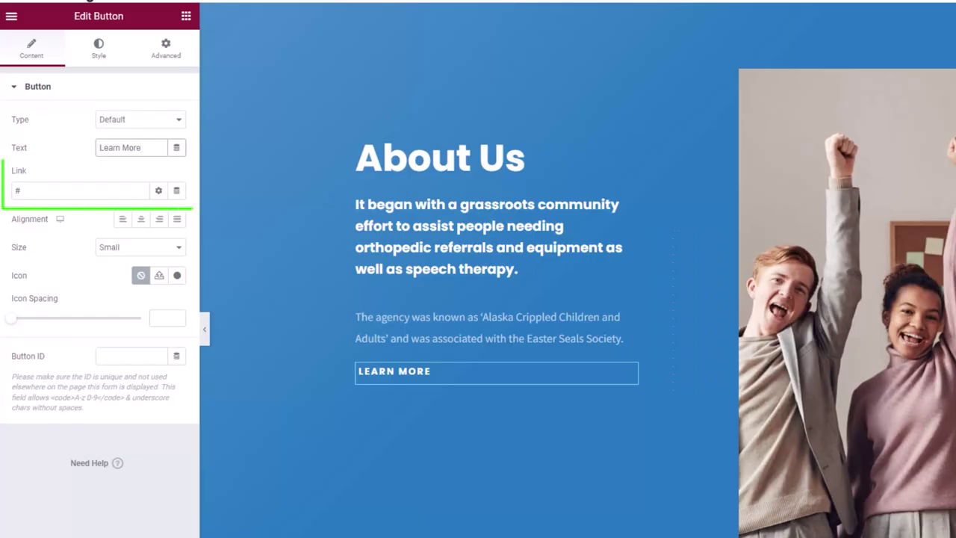
{"action": "left_click_drag", "start_coordinate": [30, 194], "coordinate": [6, 192]}
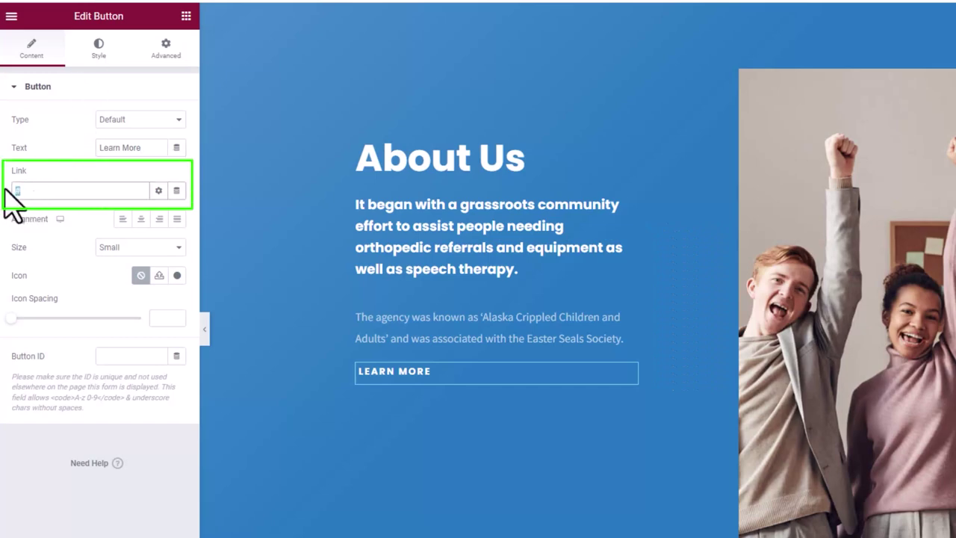
{"action": "key", "text": "ctrl+v"}
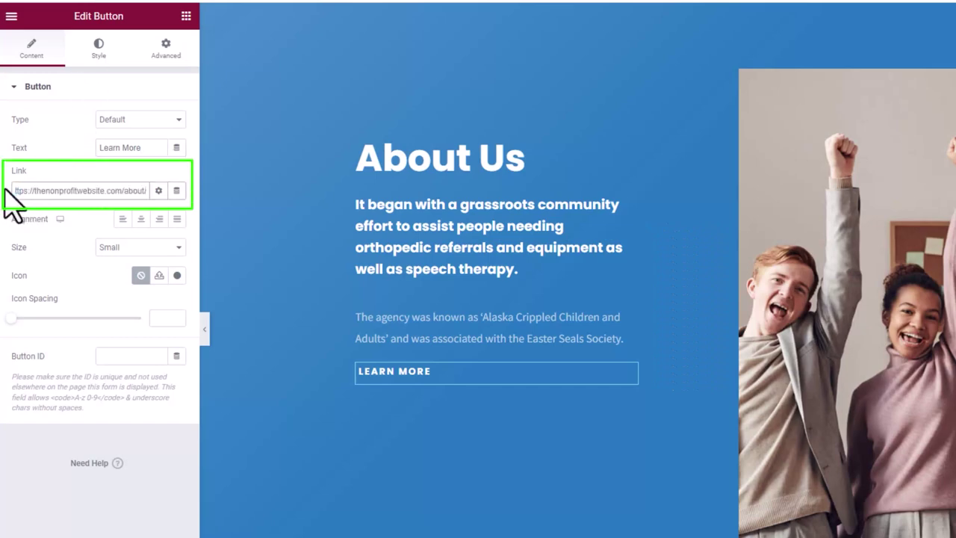
{"action": "left_click", "coordinate": [60, 171]}
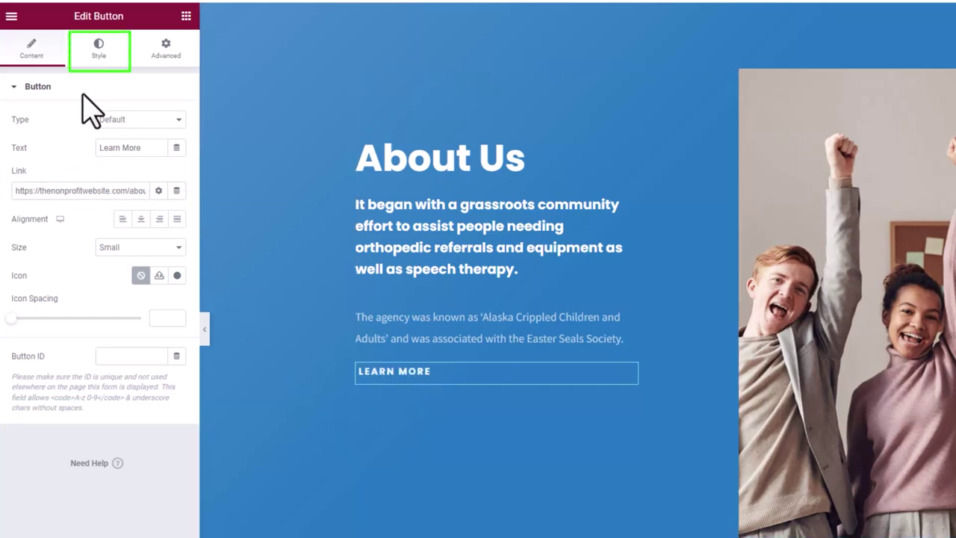
- Set the Learn More button's background colour to opaque white #FFFFFF
{"action": "left_click", "coordinate": [100, 53]}
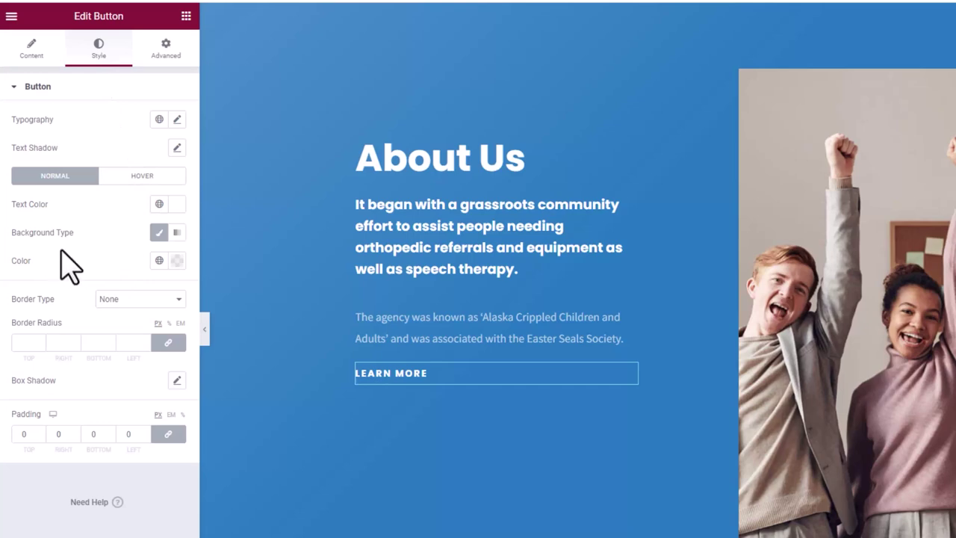
{"action": "left_click", "coordinate": [177, 261]}
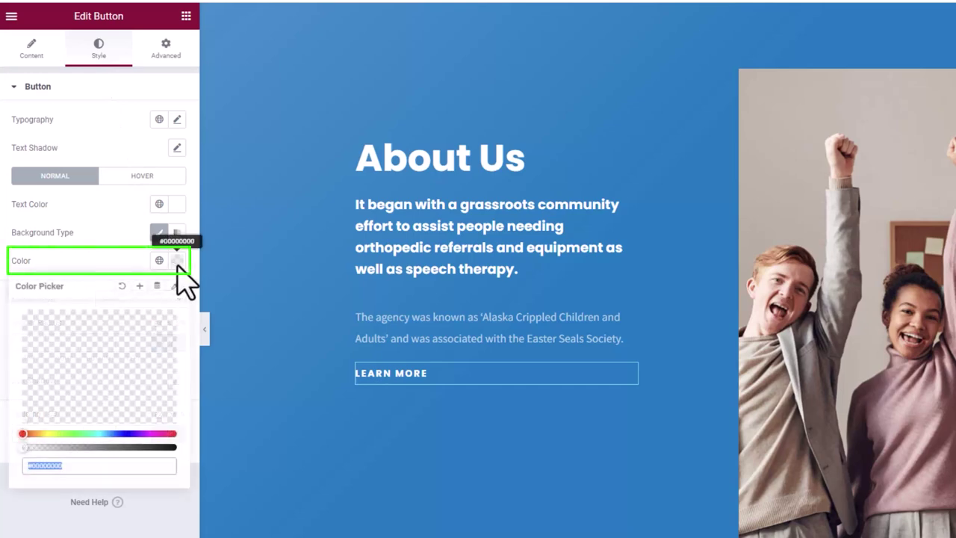
{"action": "left_click", "coordinate": [44, 396]}
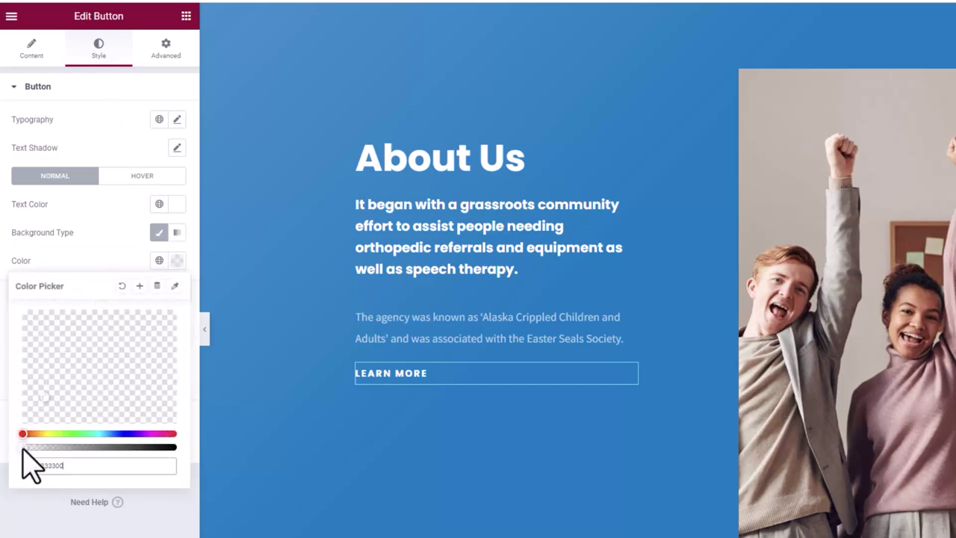
{"action": "left_click_drag", "start_coordinate": [28, 448], "coordinate": [185, 459]}
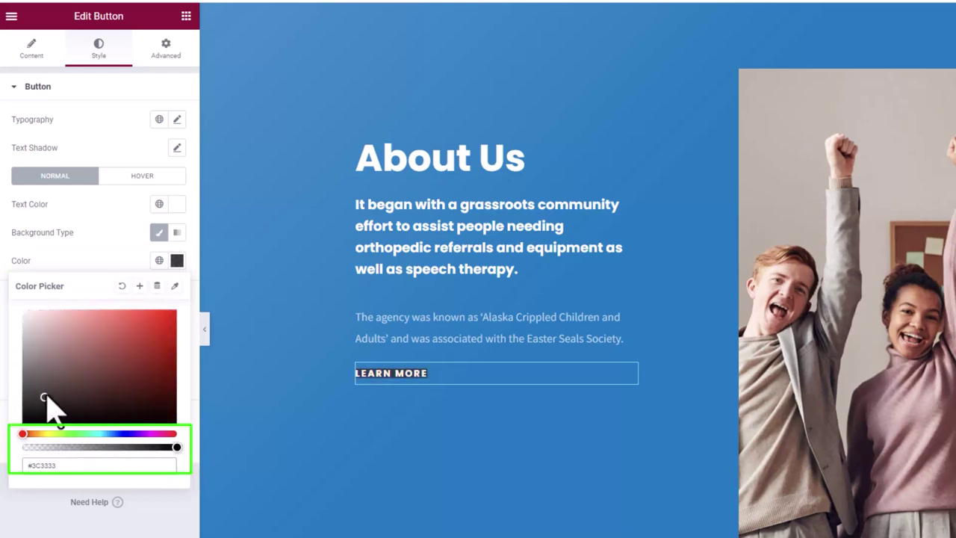
{"action": "left_click_drag", "start_coordinate": [45, 390], "coordinate": [12, 306]}
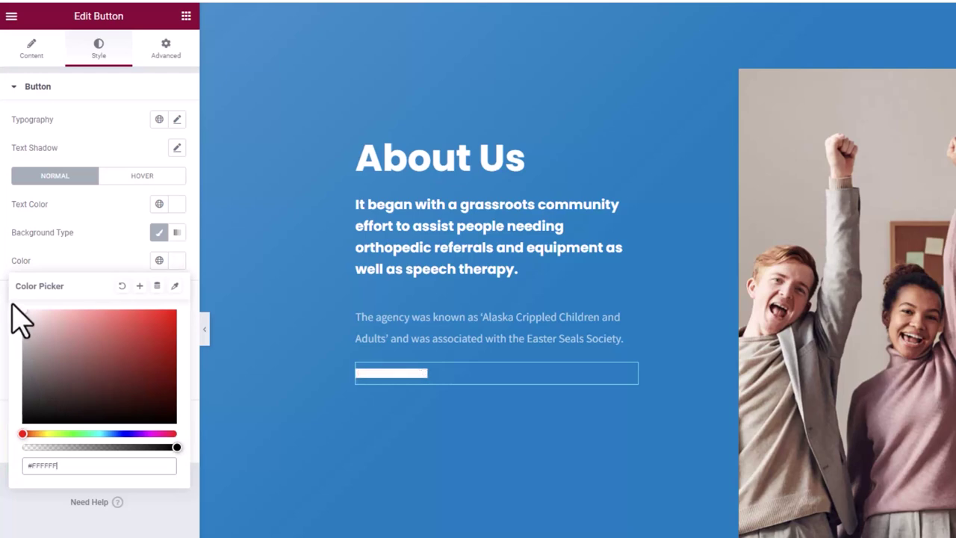
{"action": "left_click", "coordinate": [100, 224]}
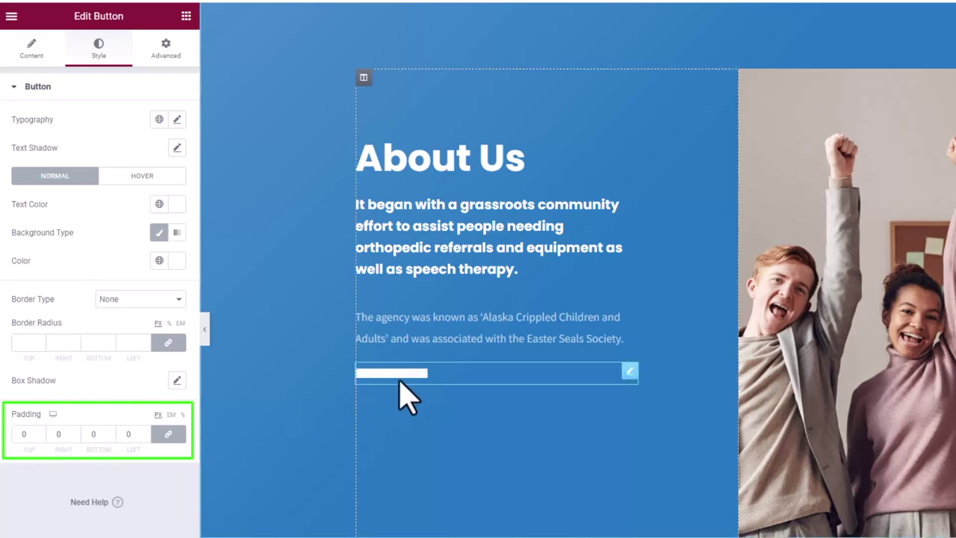
- Give the button 18 px padding on all sides and #007BC4 text colour
{"action": "double_click", "coordinate": [22, 435]}
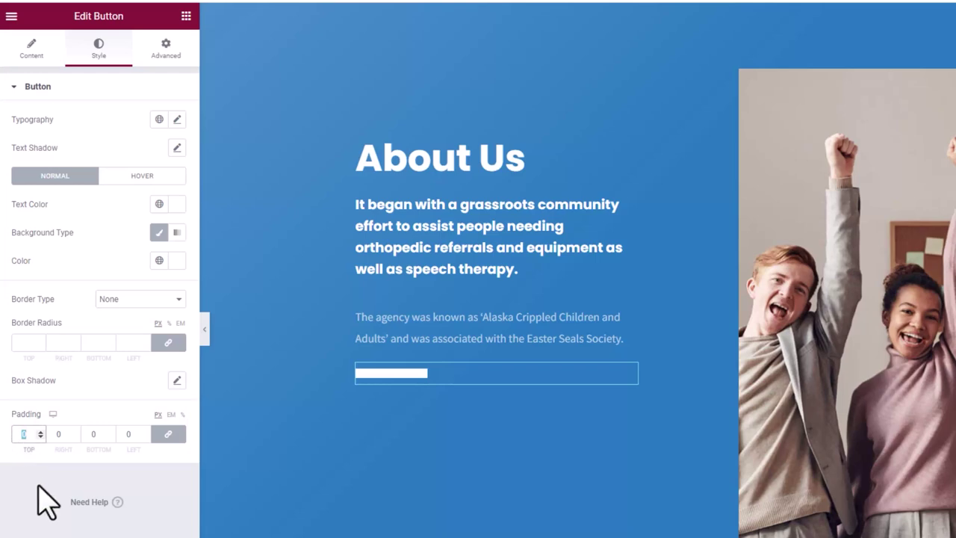
{"action": "type", "text": "18"}
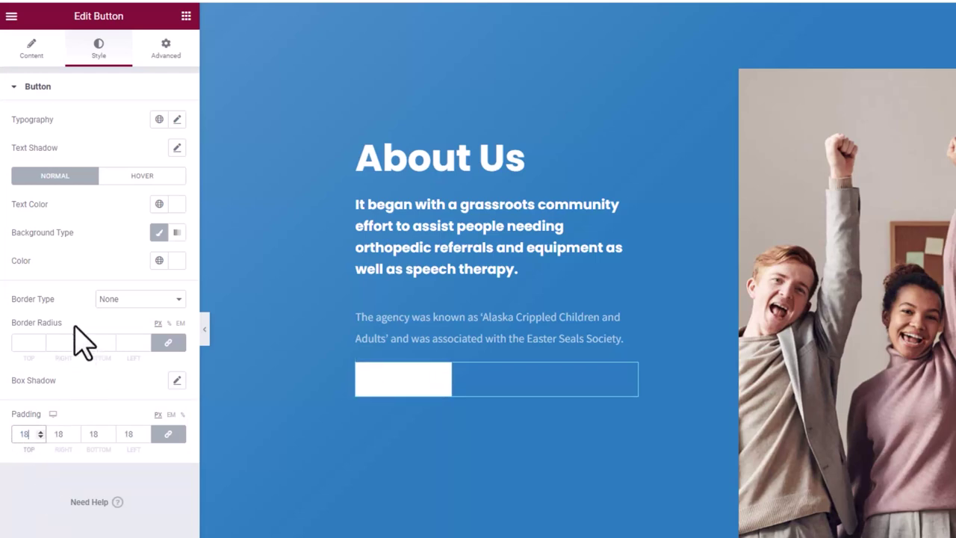
{"action": "left_click", "coordinate": [146, 222]}
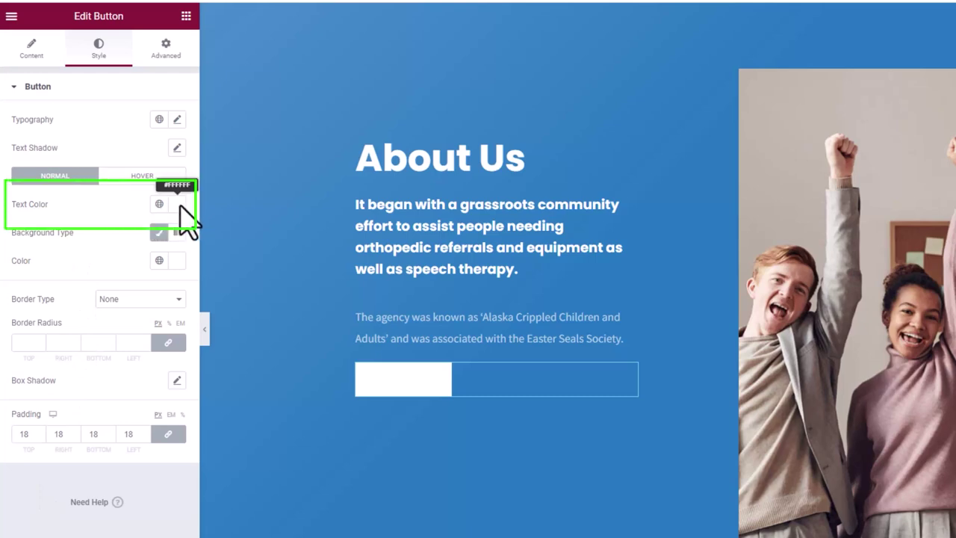
{"action": "left_click", "coordinate": [178, 205]}
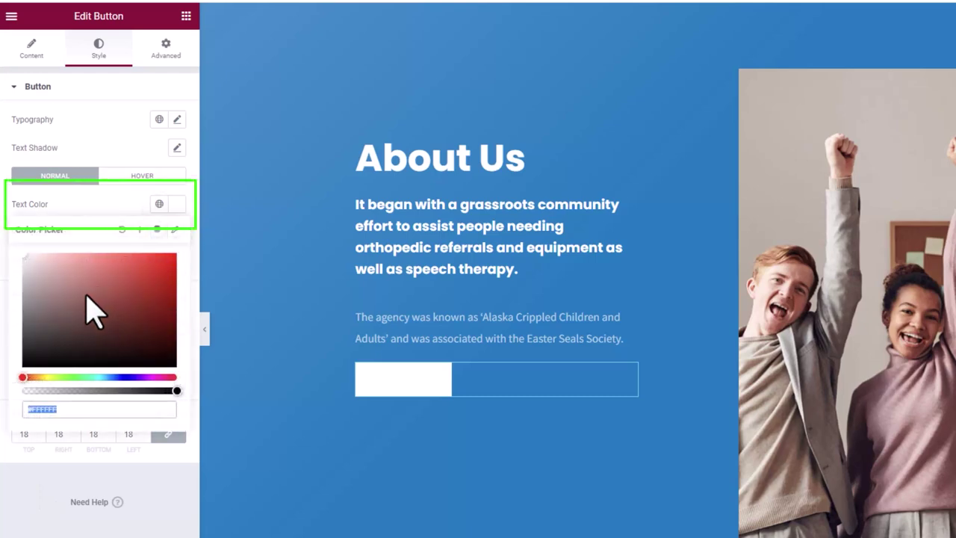
{"action": "left_click", "coordinate": [738, 532]}
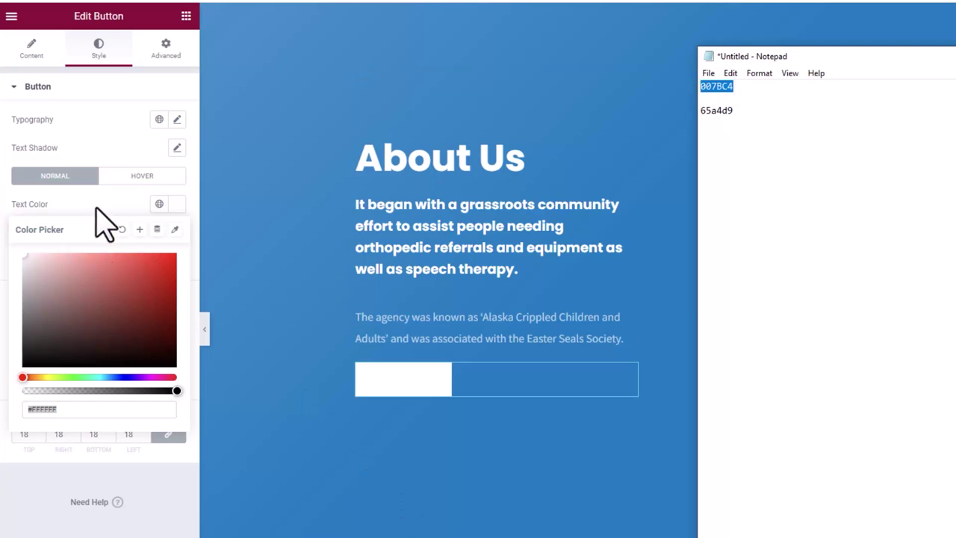
{"action": "left_click", "coordinate": [67, 409]}
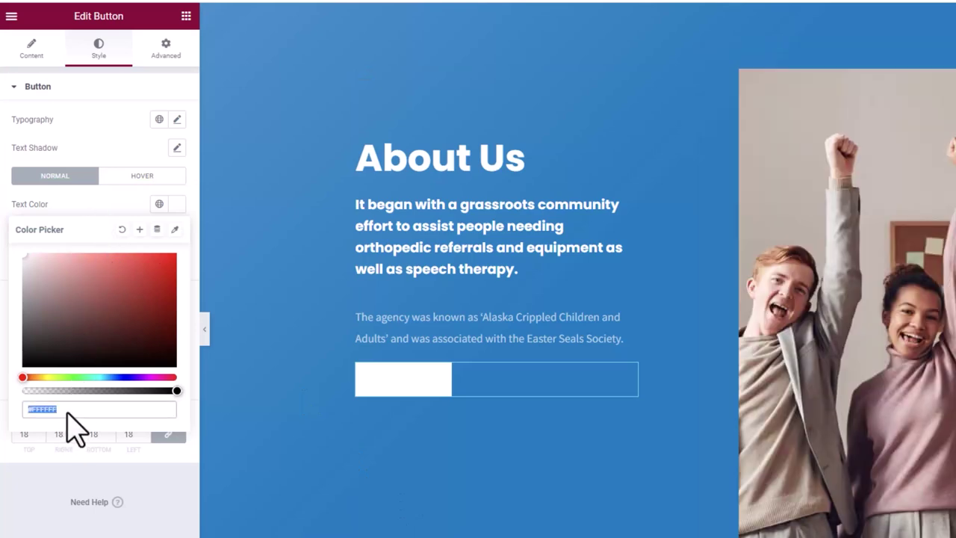
{"action": "type", "text": "007BC4"}
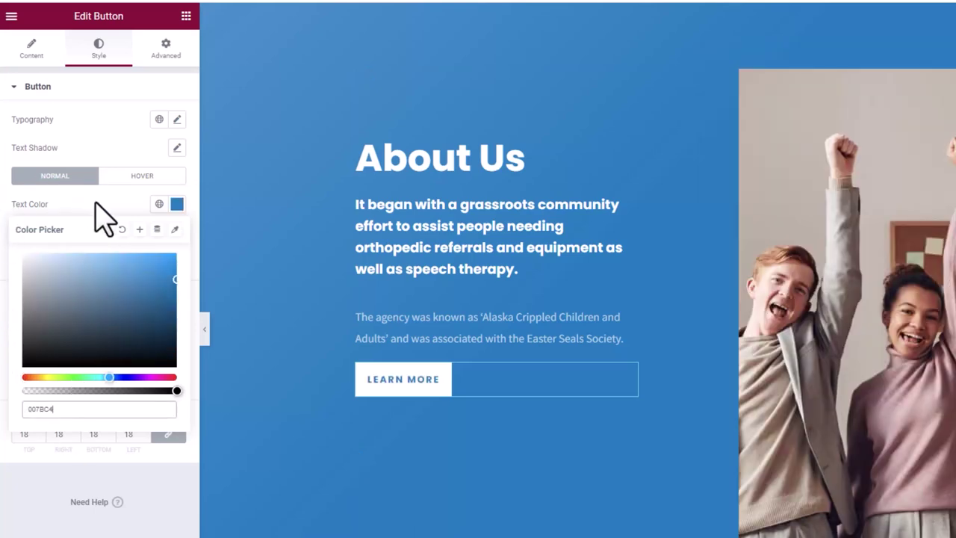
{"action": "left_click", "coordinate": [95, 203]}
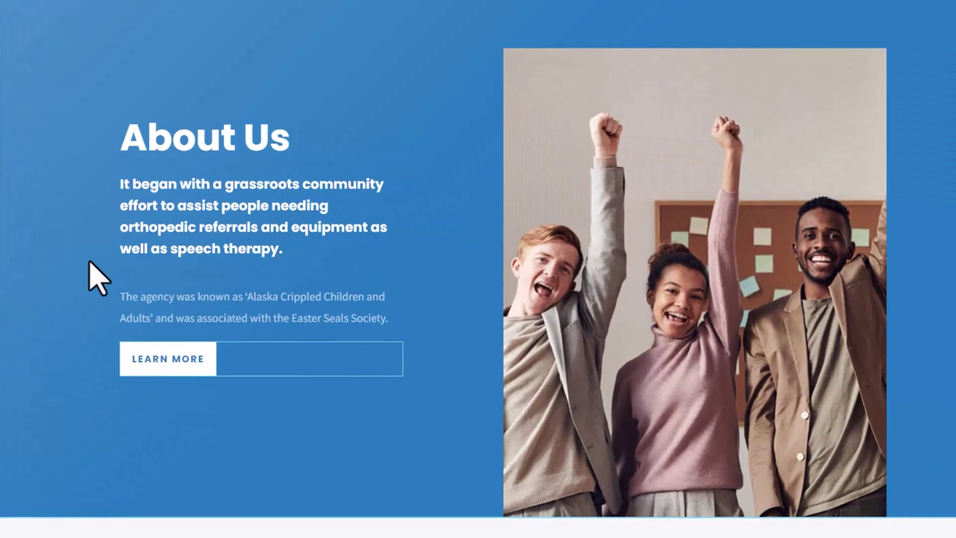
- Upload home-2.jpg and banner-home.jpg, then insert home-2.jpg as the About Us photo
{"action": "left_click", "coordinate": [656, 129]}
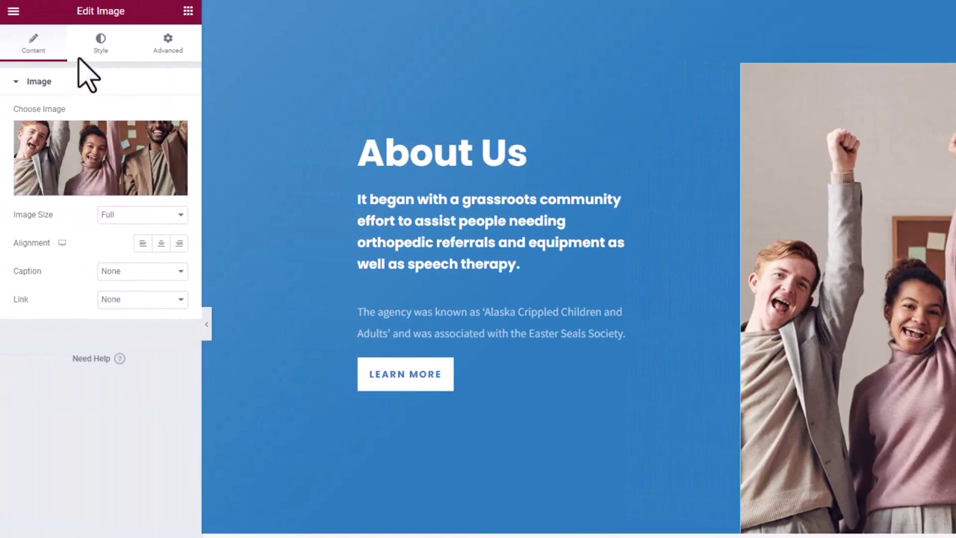
{"action": "mouse_move", "coordinate": [92, 184]}
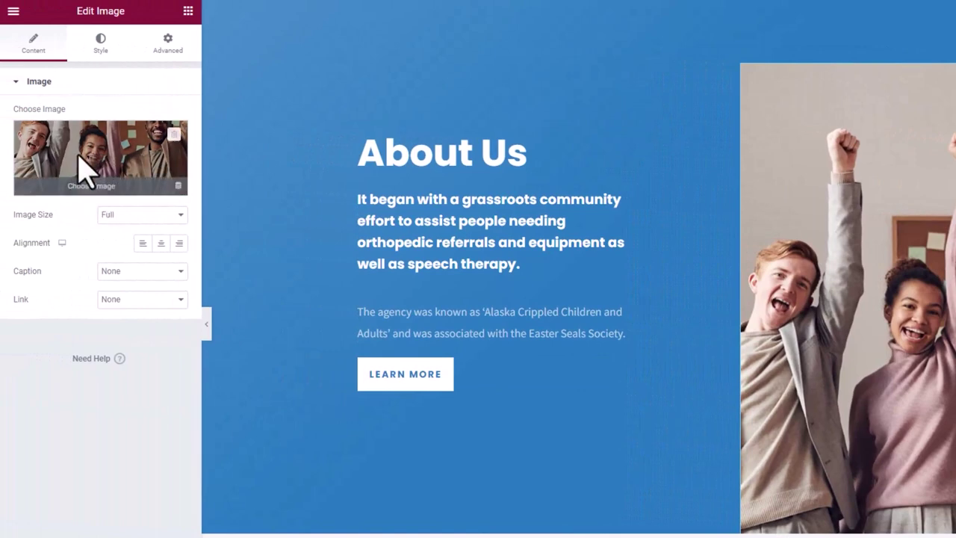
{"action": "left_click", "coordinate": [87, 174]}
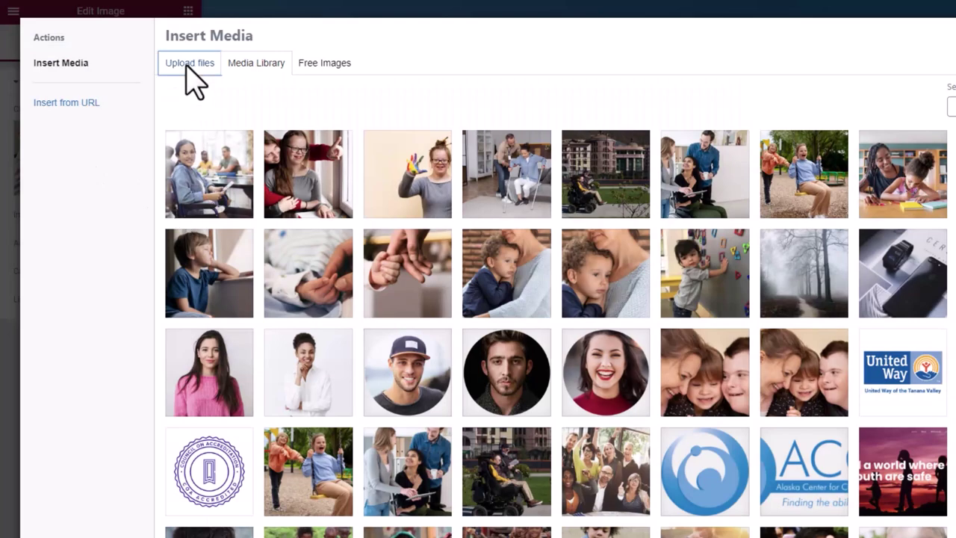
{"action": "left_click", "coordinate": [188, 65]}
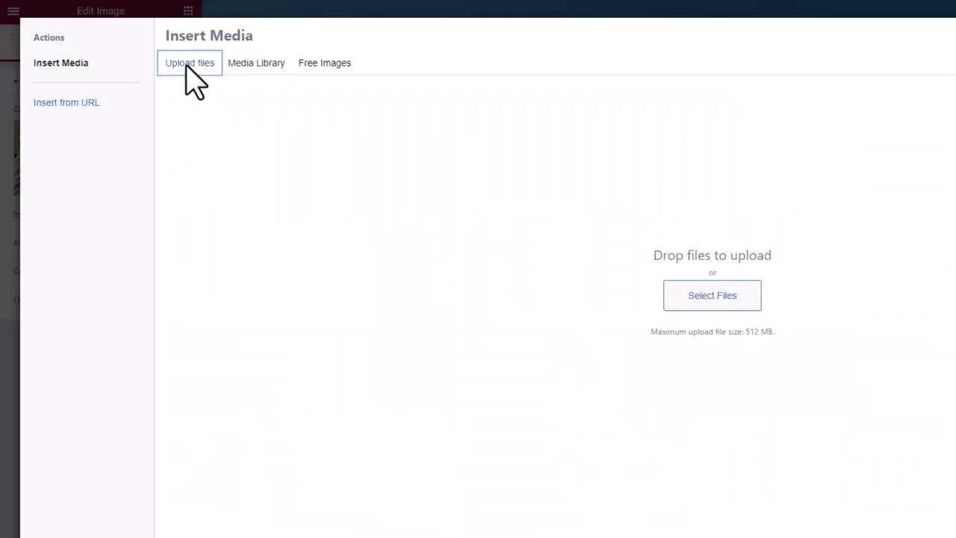
{"action": "left_click", "coordinate": [713, 299]}
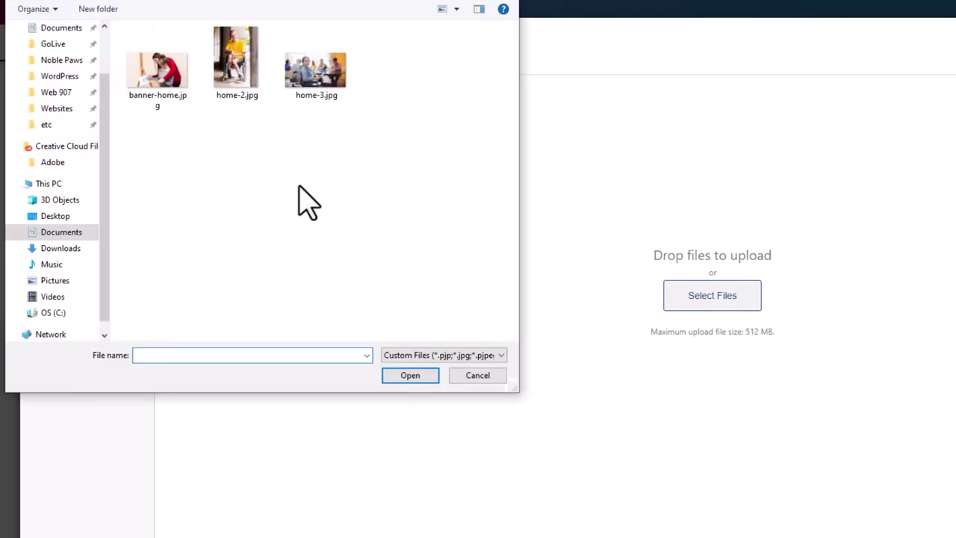
{"action": "left_click", "coordinate": [251, 82]}
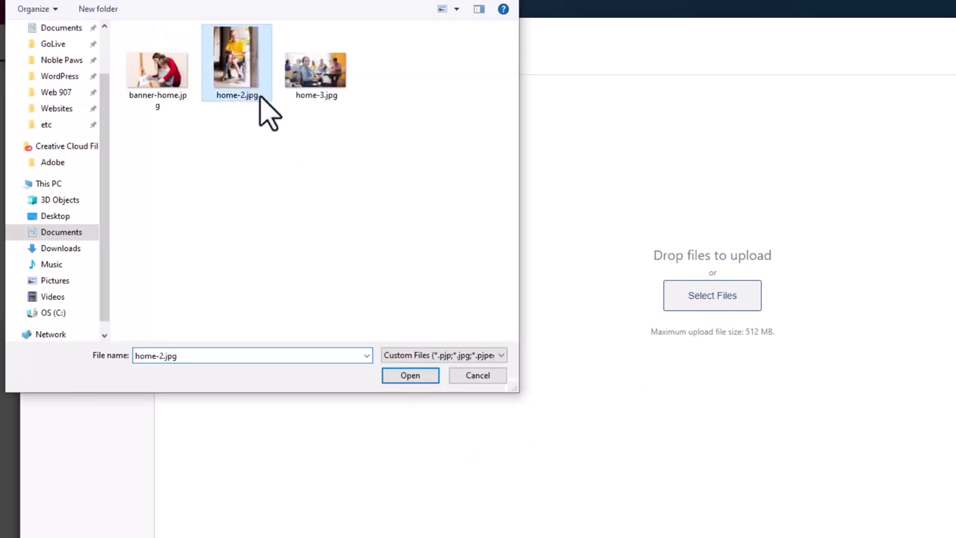
{"action": "left_click", "coordinate": [166, 99], "text": "ctrl"}
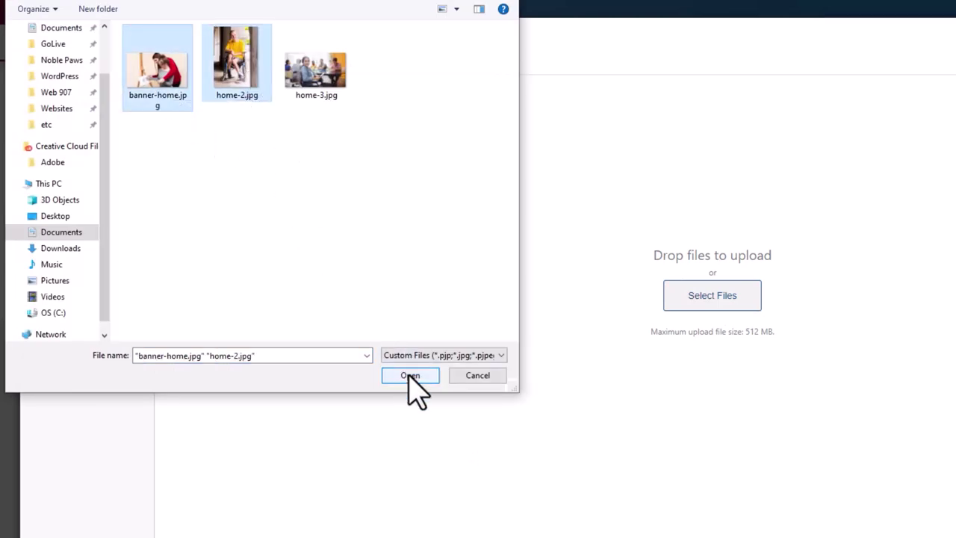
{"action": "left_click", "coordinate": [410, 376]}
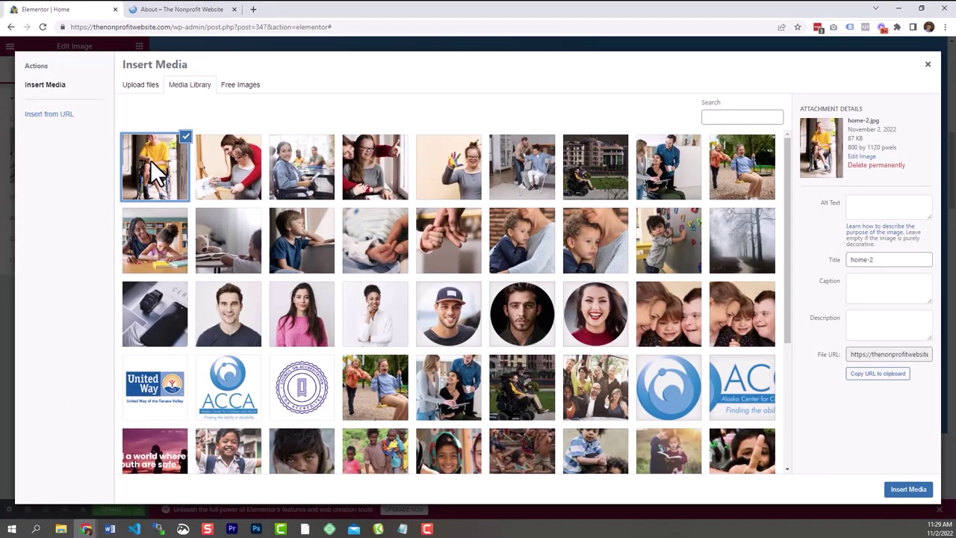
{"action": "left_click", "coordinate": [900, 491]}
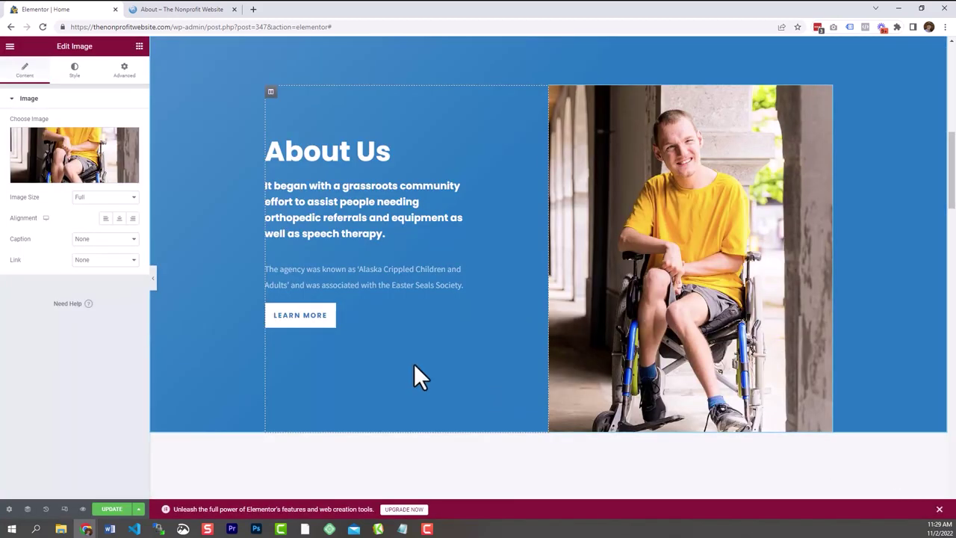
- Edit the 'What we do' heading title to read 'What We Do'
{"action": "scroll", "coordinate": [415, 366], "scroll_direction": "down", "scroll_amount": 5}
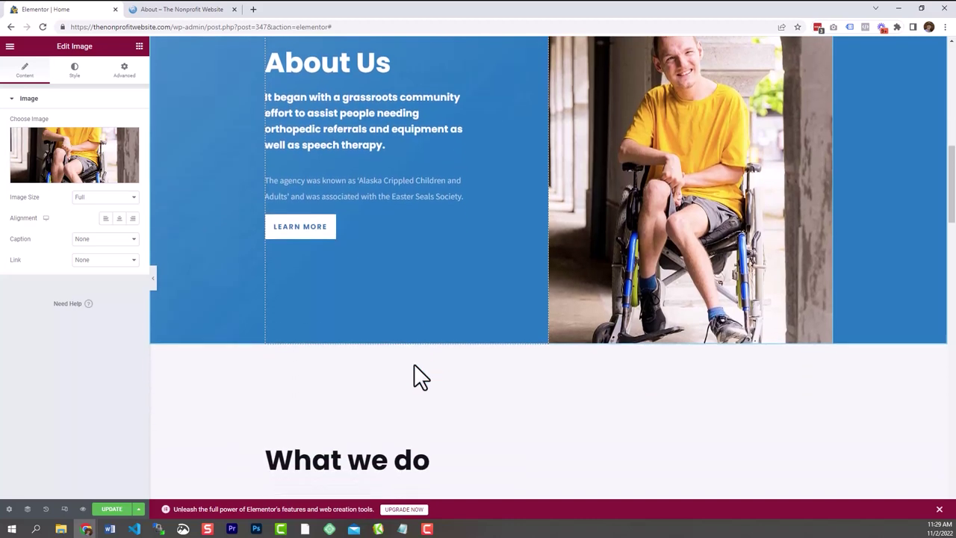
{"action": "scroll", "coordinate": [415, 368], "scroll_direction": "down", "scroll_amount": 2}
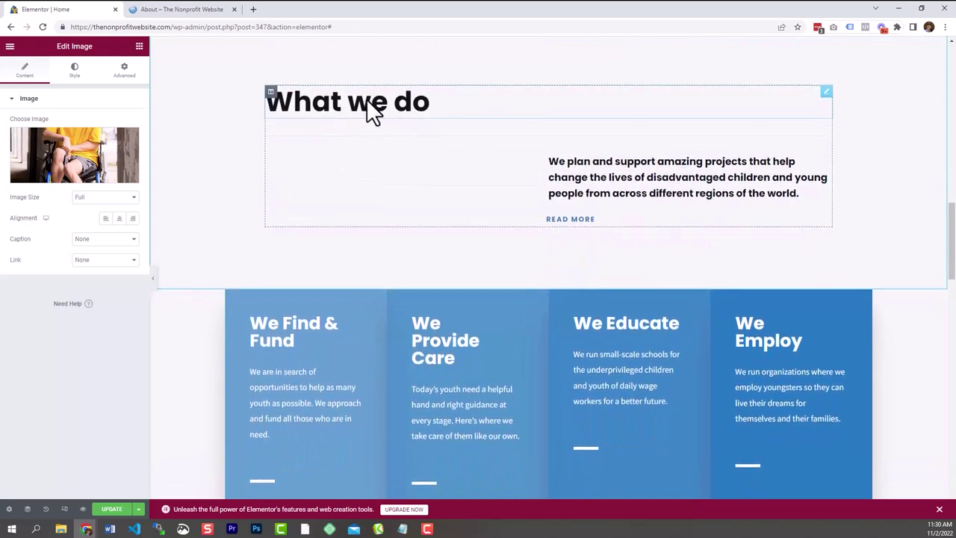
{"action": "left_click", "coordinate": [368, 106]}
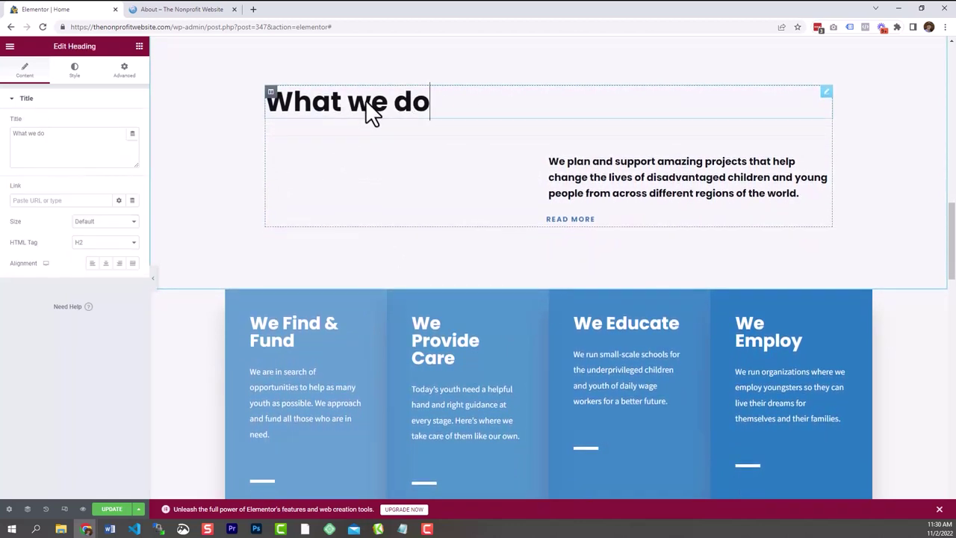
{"action": "double_click", "coordinate": [34, 134]}
{"action": "type", "text": "We"}
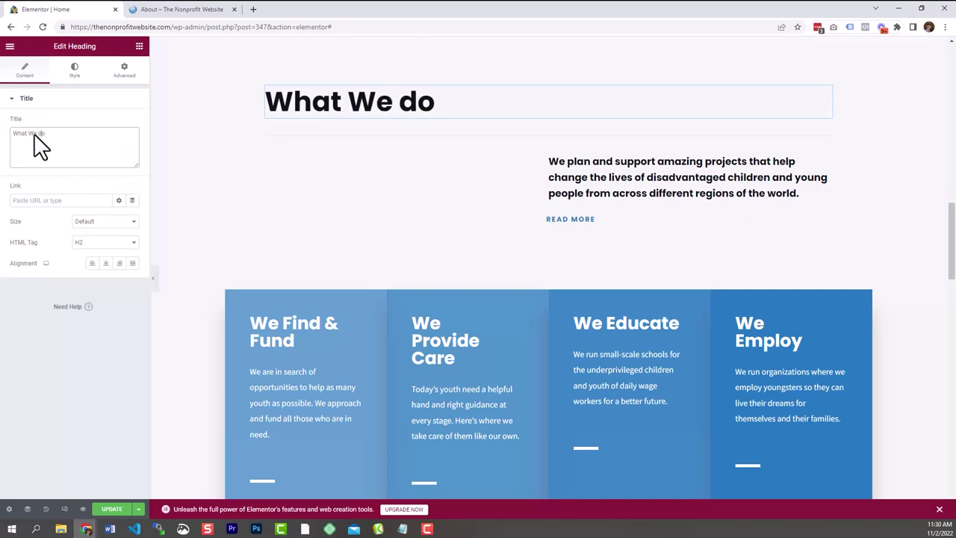
{"action": "key", "text": "BackSpace"}
{"action": "key", "text": "BackSpace"}
{"action": "type", "text": "Do"}
{"action": "left_click", "coordinate": [523, 187]}
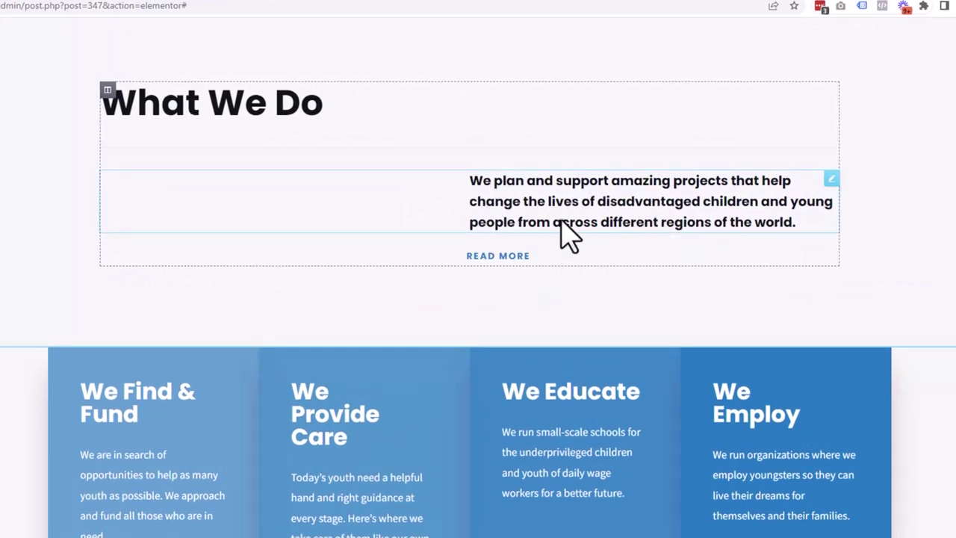
- Change the mission paragraph's left padding from 50 to 0 in Advanced settings
{"action": "left_click", "coordinate": [747, 220]}
{"action": "key", "text": "Return"}
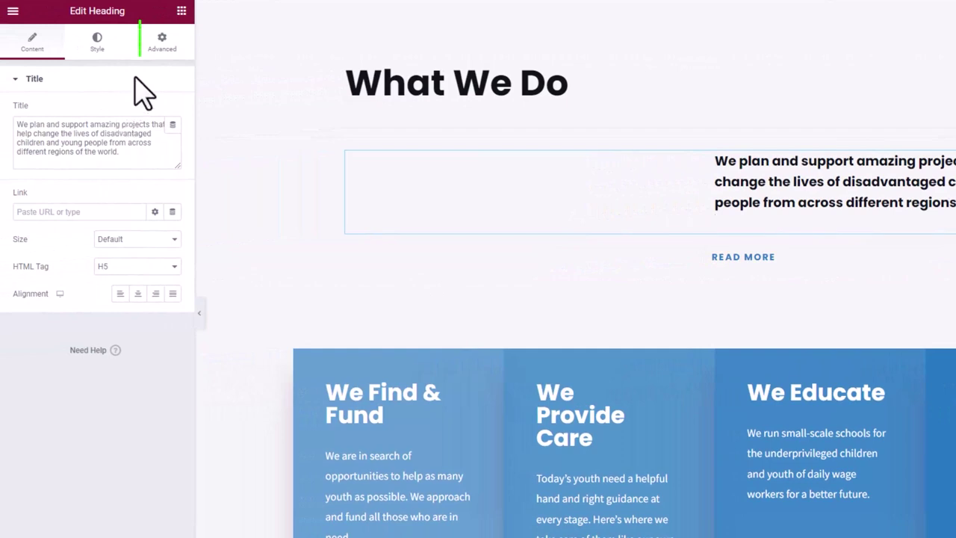
{"action": "left_click", "coordinate": [160, 48]}
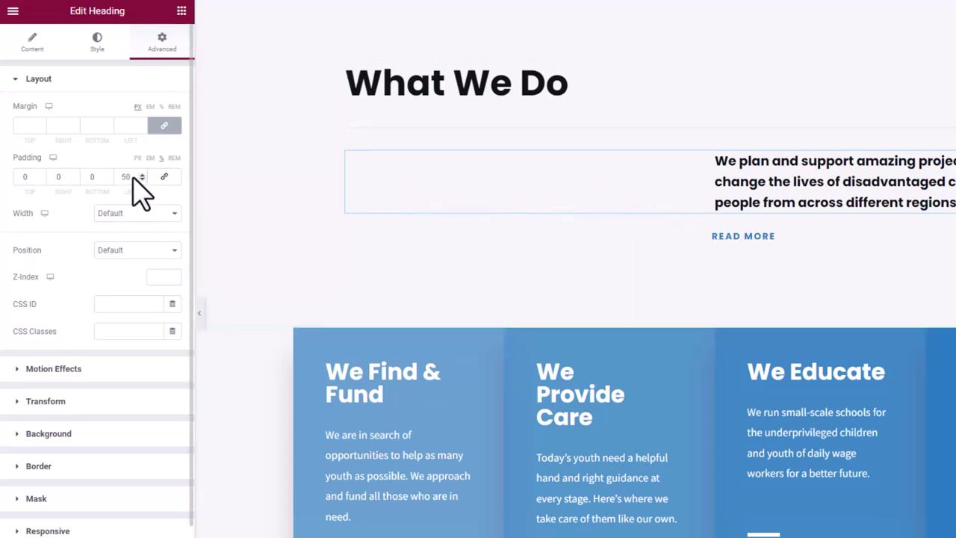
{"action": "left_click_drag", "start_coordinate": [132, 178], "coordinate": [100, 177]}
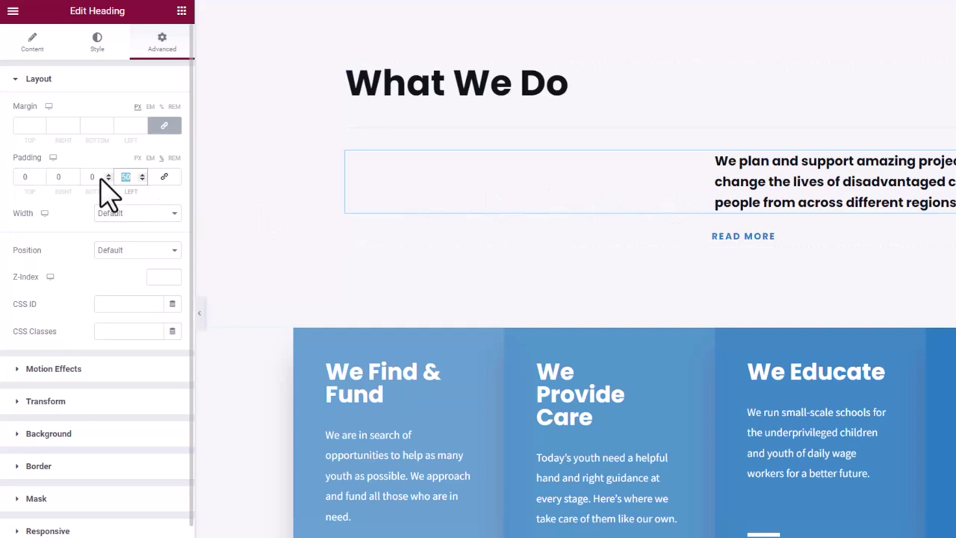
{"action": "type", "text": "0"}
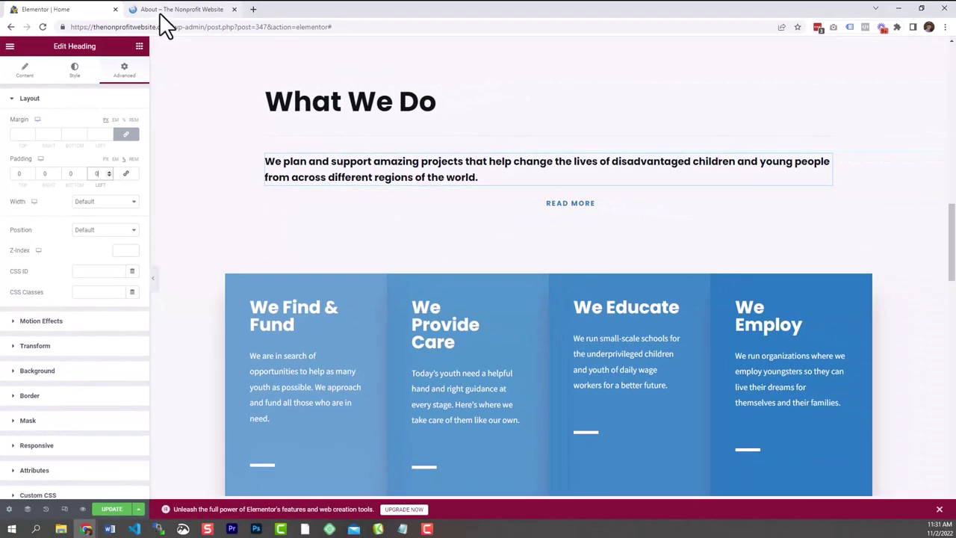
- Copy the Family Wellness paragraph from the live site's Services page
{"action": "left_click", "coordinate": [159, 11]}
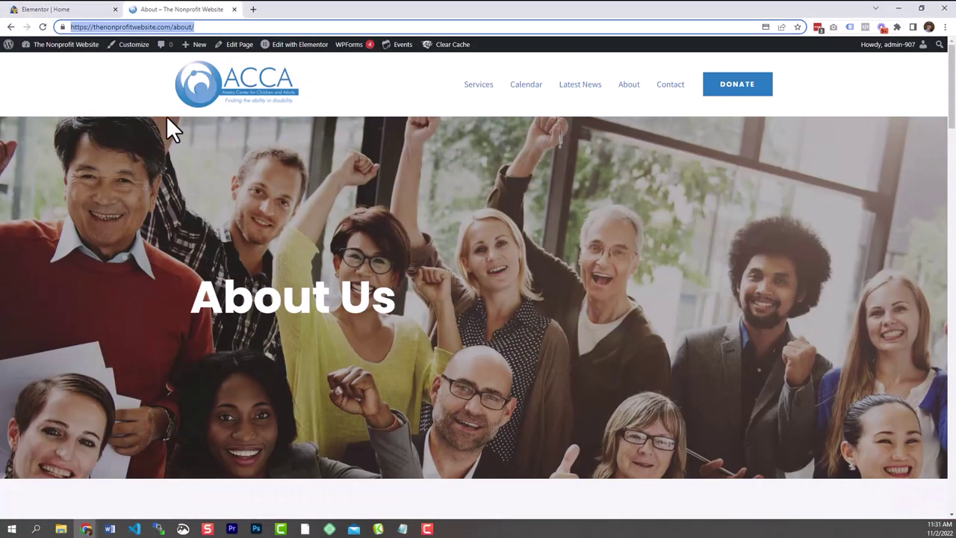
{"action": "left_click", "coordinate": [473, 85]}
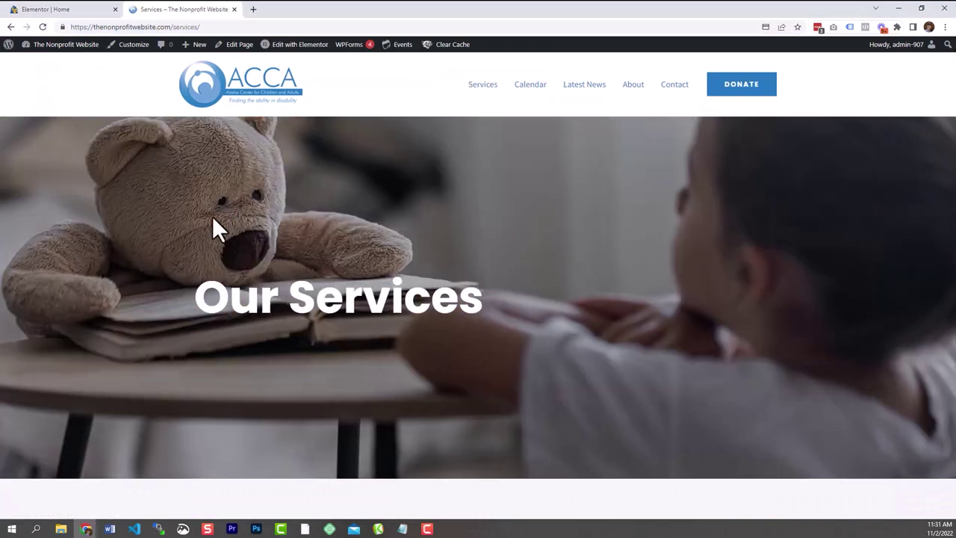
{"action": "scroll", "coordinate": [212, 227], "scroll_direction": "down", "scroll_amount": 5}
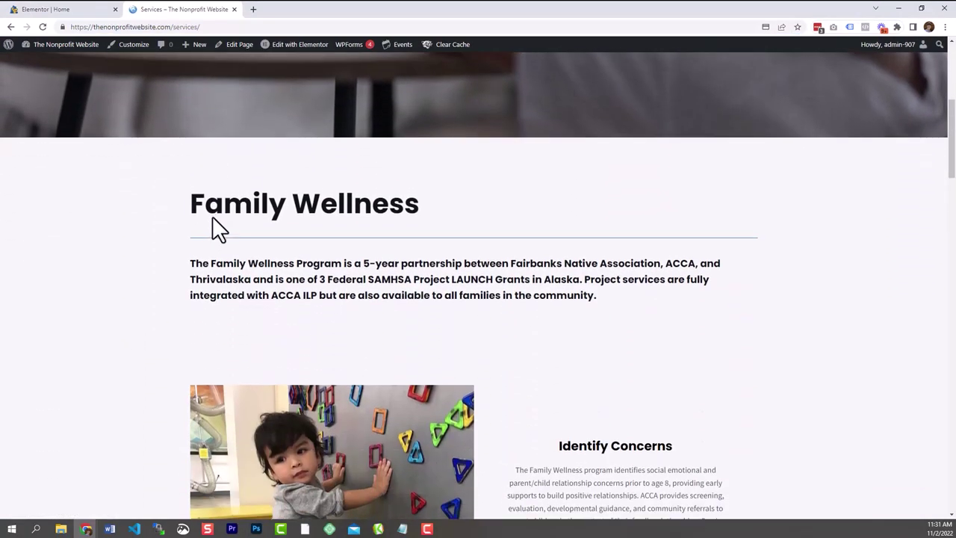
{"action": "scroll", "coordinate": [212, 217], "scroll_direction": "down", "scroll_amount": 1}
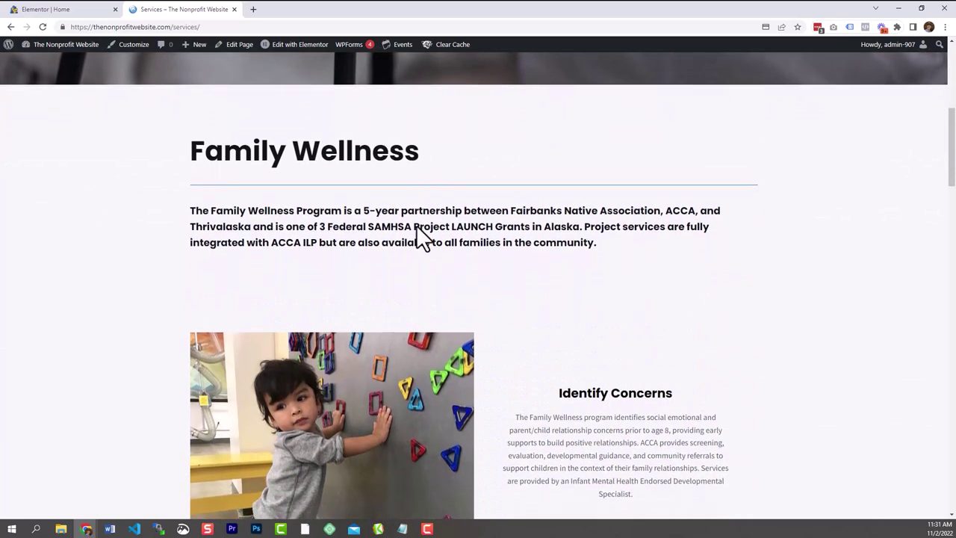
{"action": "left_click_drag", "start_coordinate": [598, 239], "coordinate": [189, 211]}
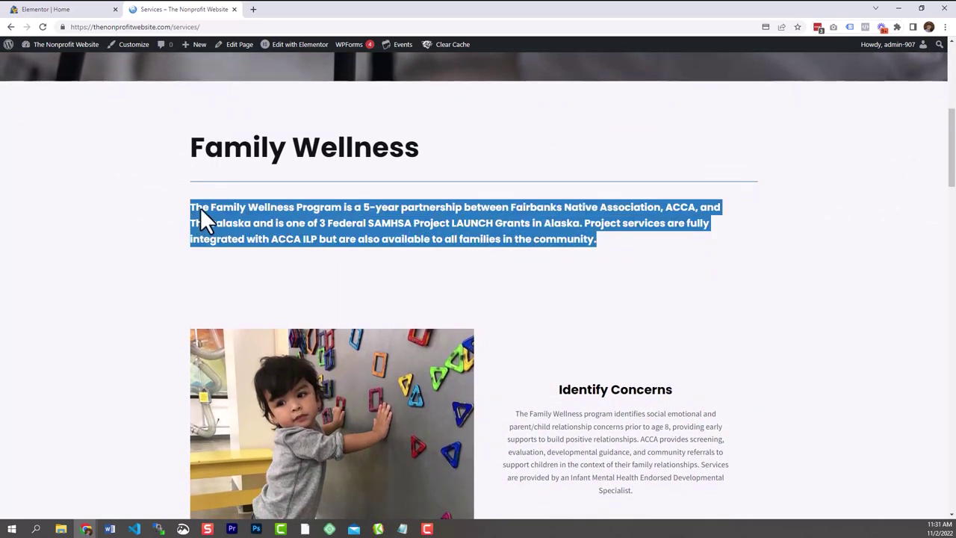
{"action": "right_click", "coordinate": [207, 212]}
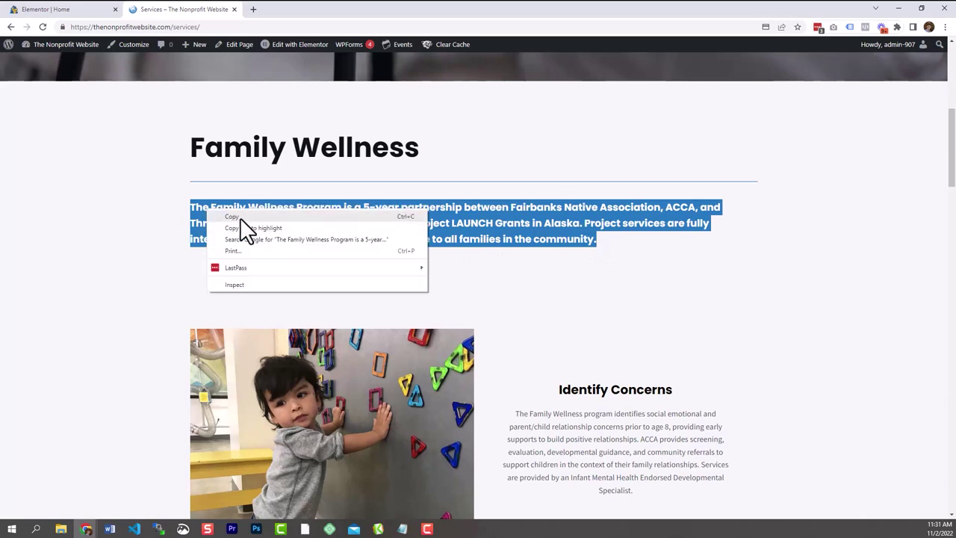
{"action": "left_click", "coordinate": [232, 217]}
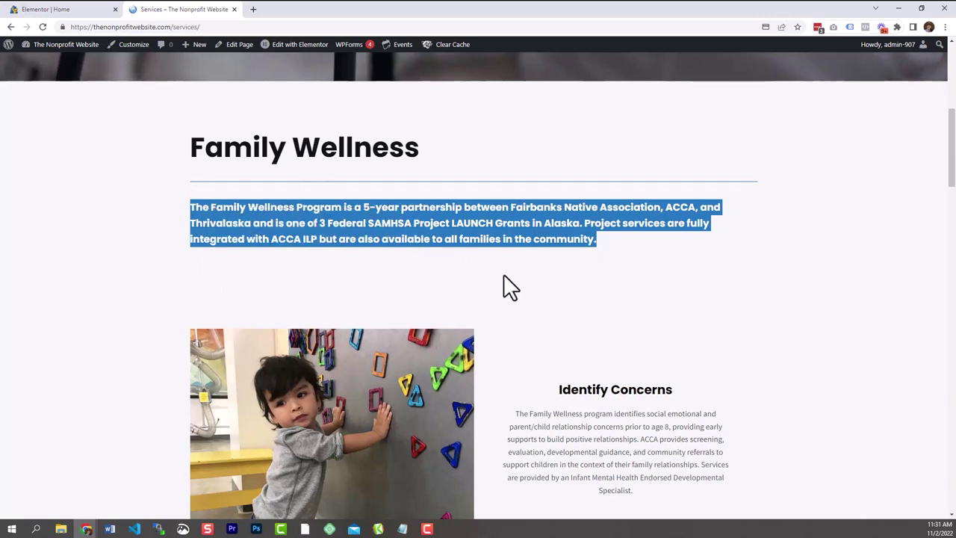
{"action": "left_click", "coordinate": [72, 12]}
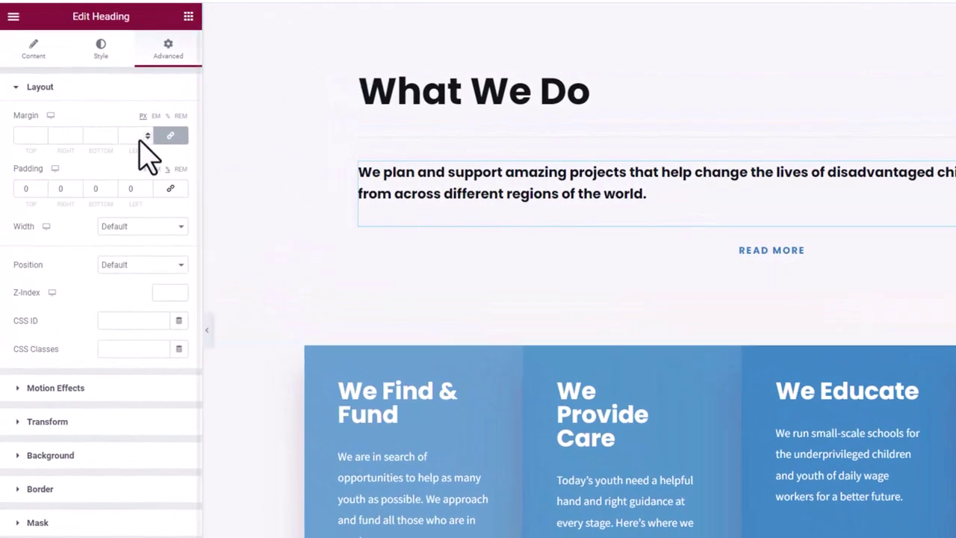
- Paste the Family Wellness Program text over the What We Do paragraph's title text
{"action": "left_click", "coordinate": [32, 52]}
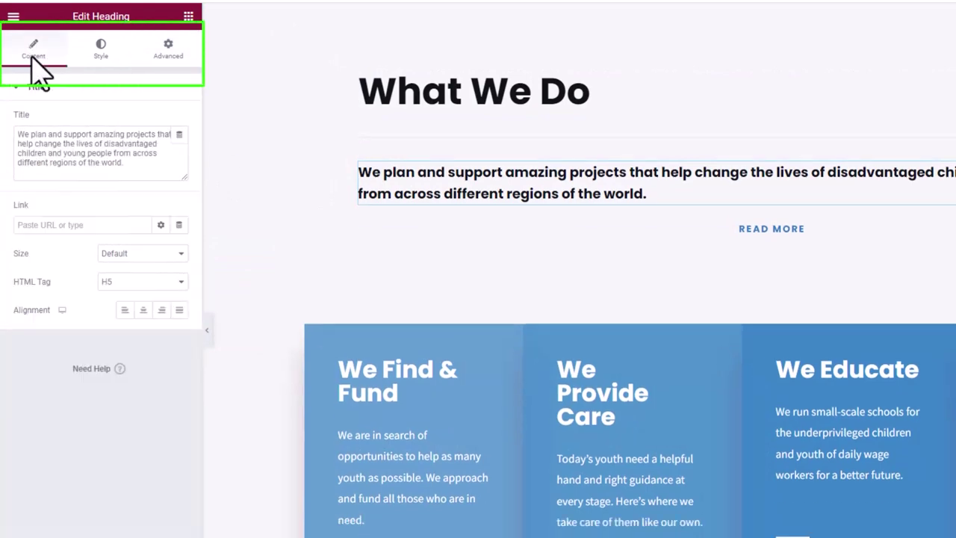
{"action": "triple_click", "coordinate": [104, 157]}
{"action": "key", "text": "ctrl+v"}
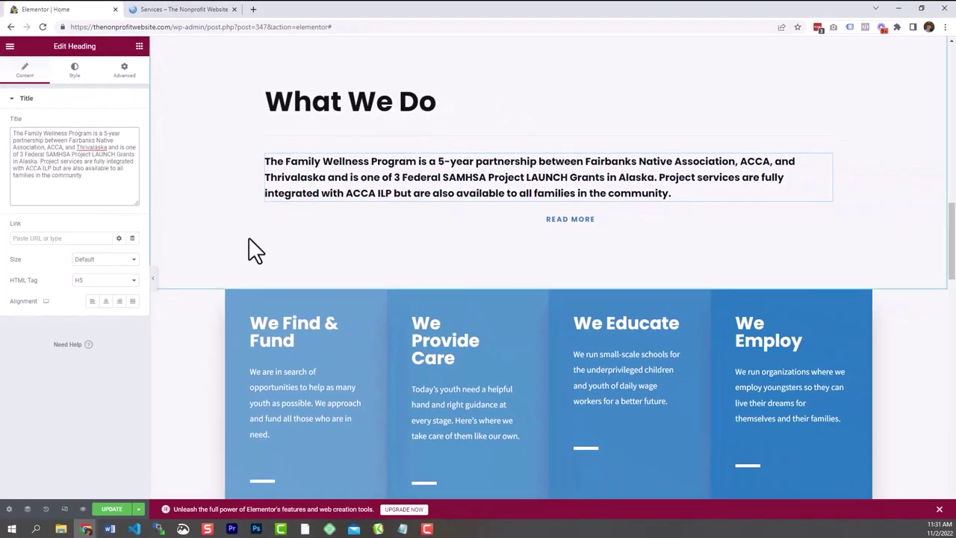
{"action": "scroll", "coordinate": [250, 240], "scroll_direction": "down", "scroll_amount": 2}
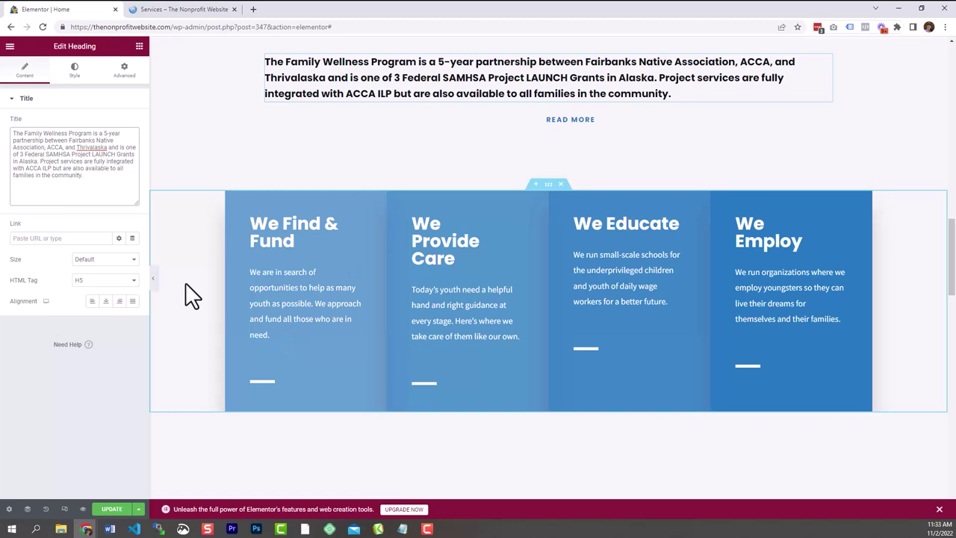
{"action": "left_click", "coordinate": [276, 251]}
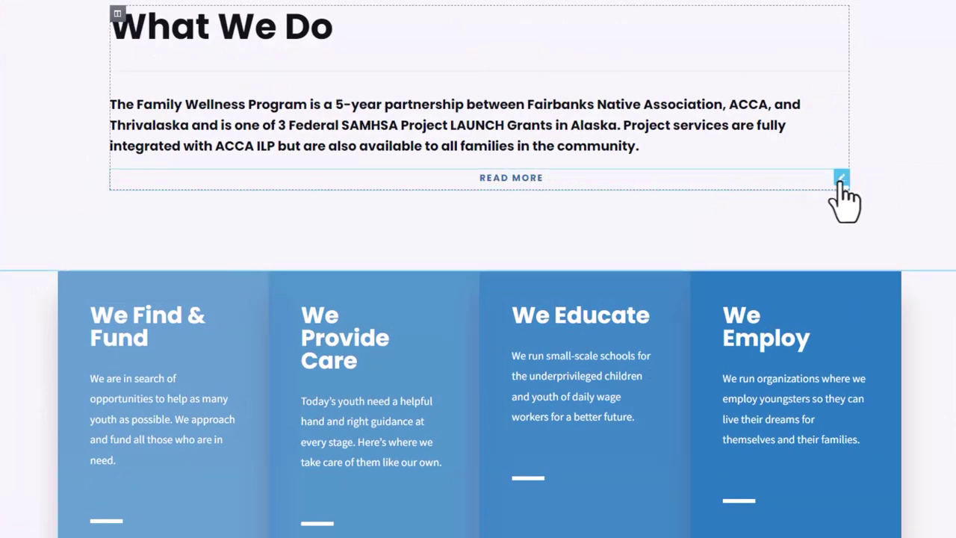
- Delete the Read More button under the What We Do paragraph and bring up the widget list
{"action": "right_click", "coordinate": [841, 181]}
{"action": "left_click", "coordinate": [871, 392]}
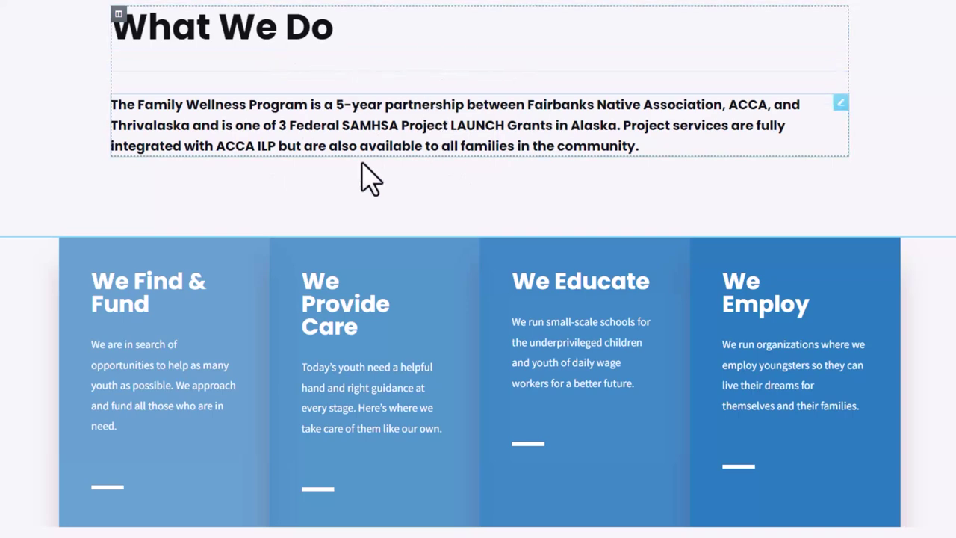
{"action": "key", "text": "ctrl+p"}
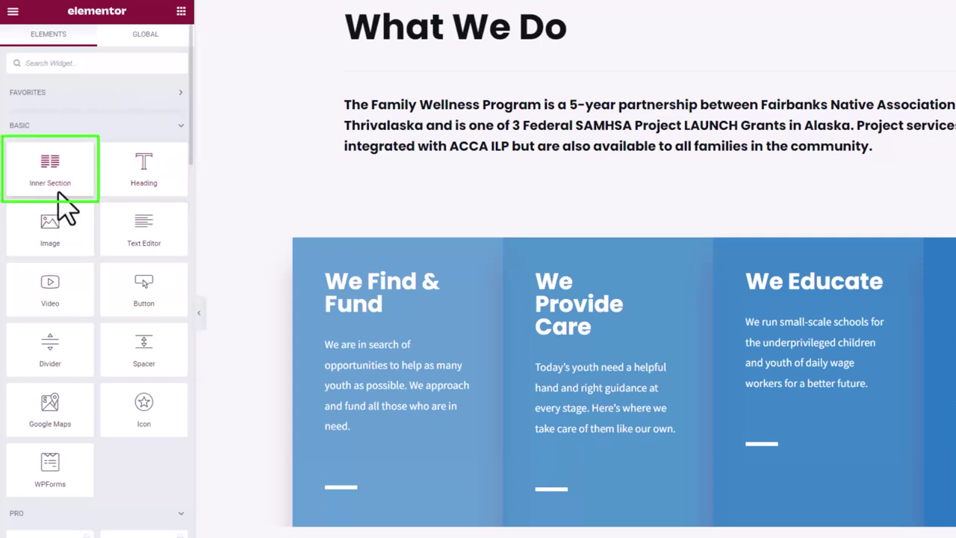
- Add a two-column inner section, move the paragraph into its left column, and add a button below it
{"action": "left_click_drag", "start_coordinate": [58, 193], "coordinate": [623, 146]}
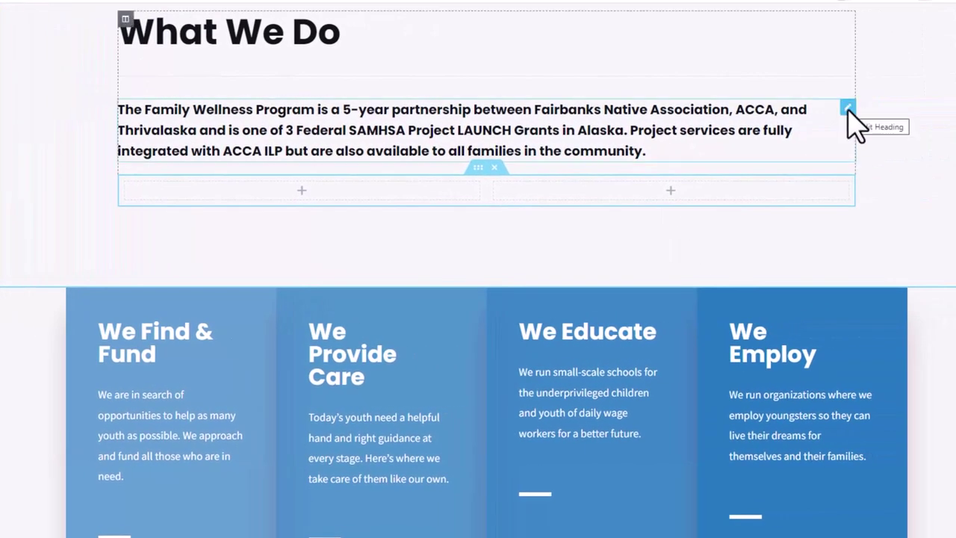
{"action": "left_click", "coordinate": [848, 110]}
{"action": "left_click_drag", "start_coordinate": [848, 110], "coordinate": [449, 123]}
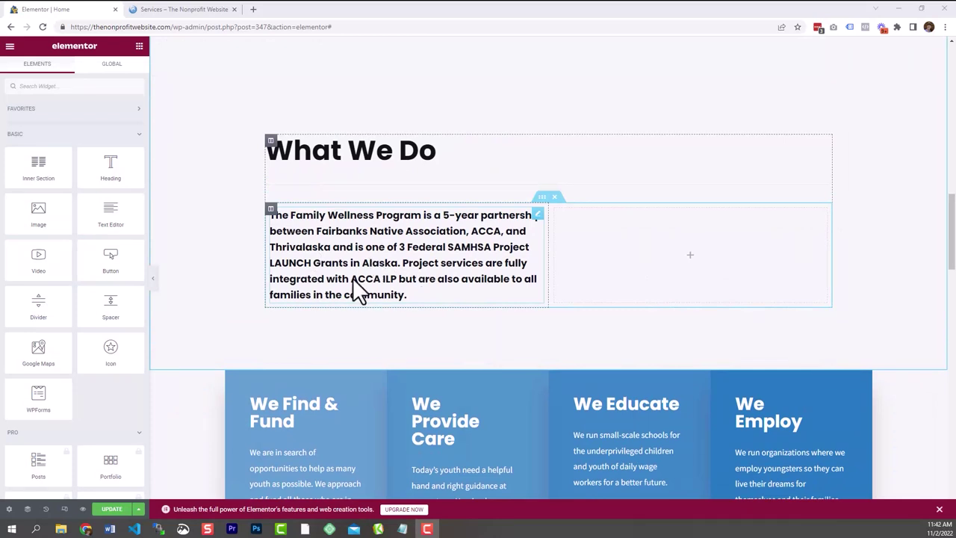
{"action": "left_click", "coordinate": [140, 46]}
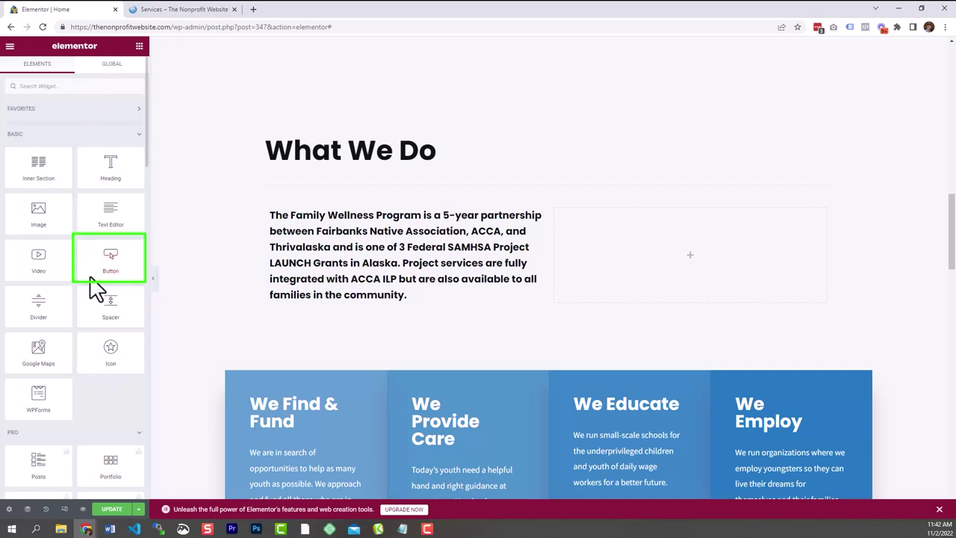
{"action": "left_click_drag", "start_coordinate": [89, 278], "coordinate": [329, 317]}
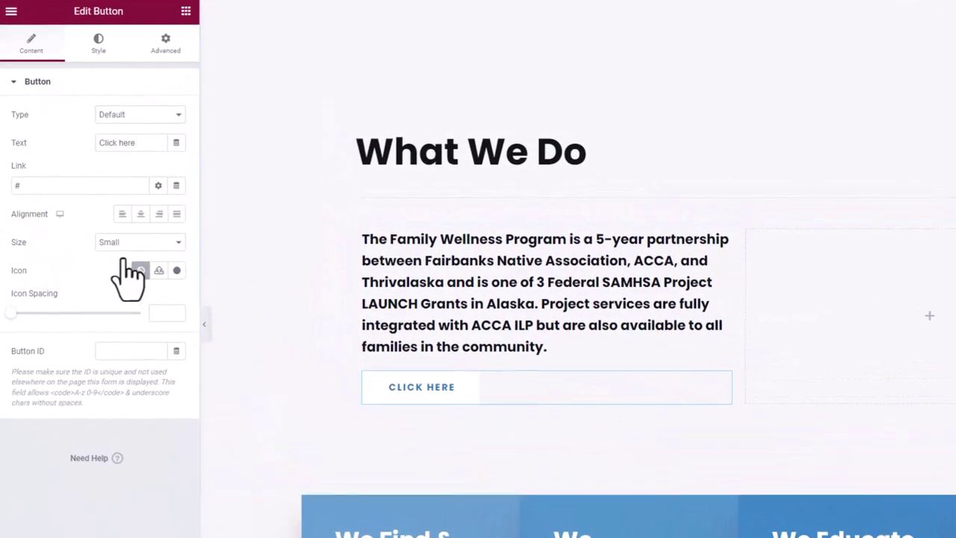
- Label the button 'Our Services', link it to the Services page address, and centre it
{"action": "left_click_drag", "start_coordinate": [143, 143], "coordinate": [83, 153]}
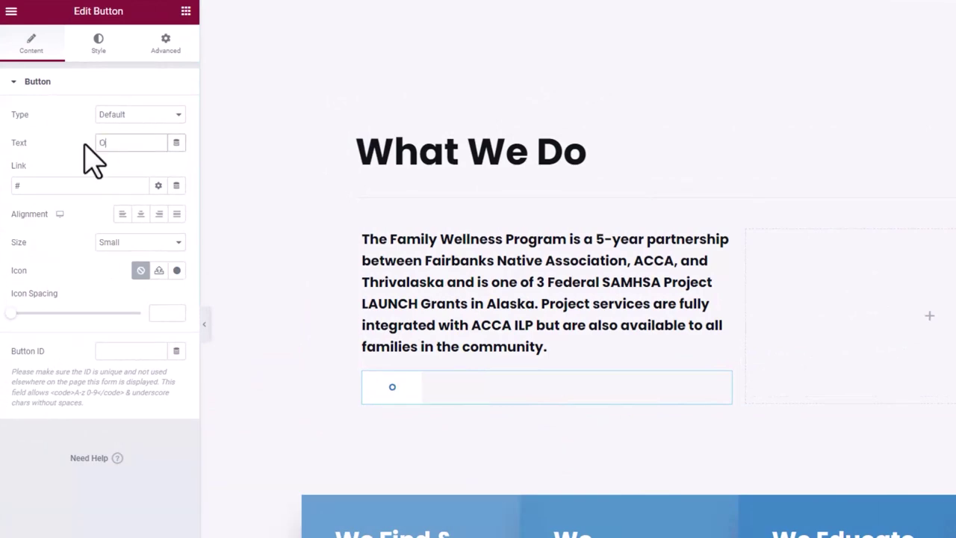
{"action": "type", "text": "Our Servi"}
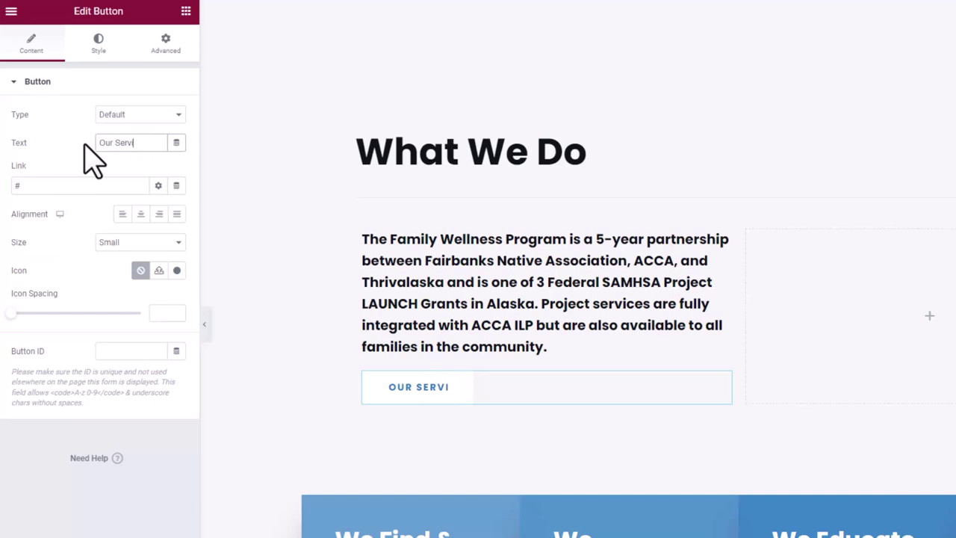
{"action": "type", "text": "ces"}
{"action": "left_click", "coordinate": [50, 187]}
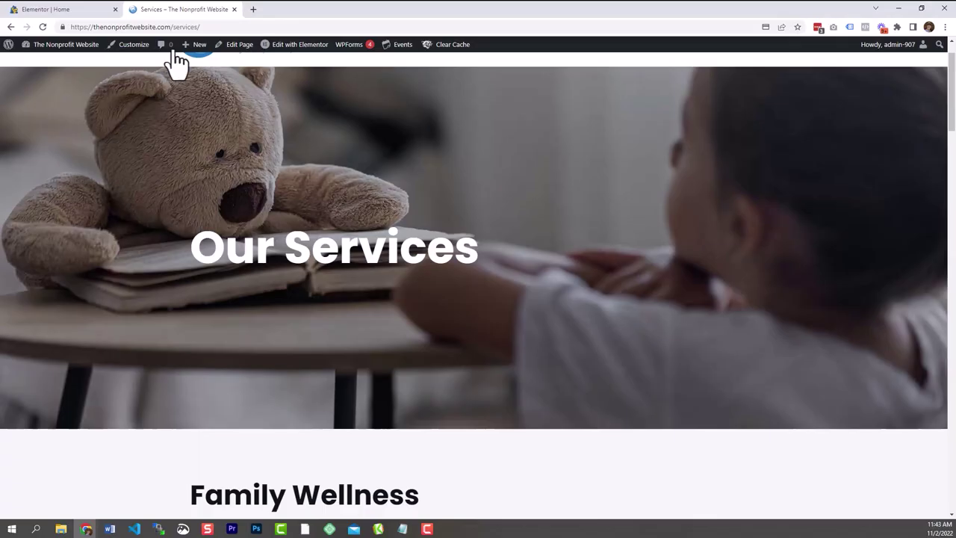
{"action": "left_click", "coordinate": [59, 27]}
{"action": "key", "text": "ctrl+c"}
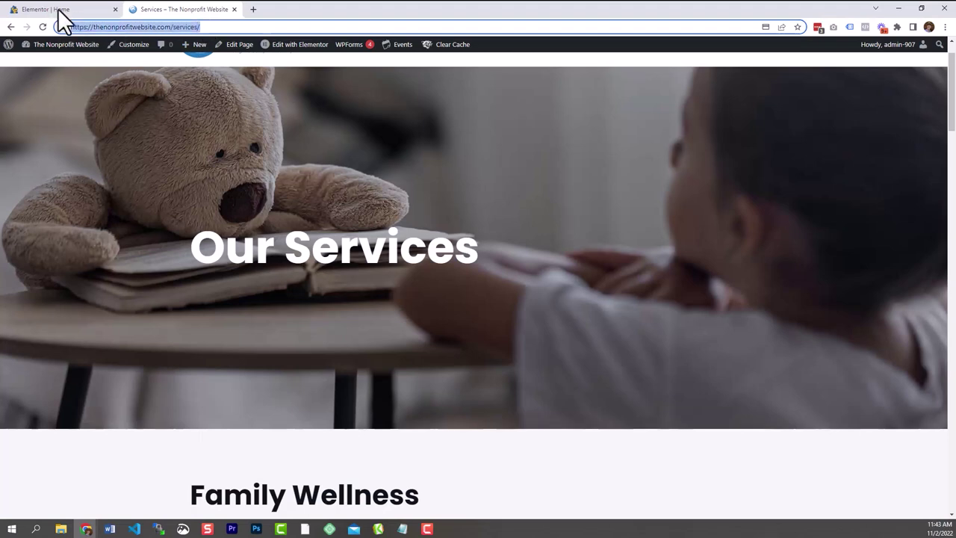
{"action": "left_click", "coordinate": [60, 22]}
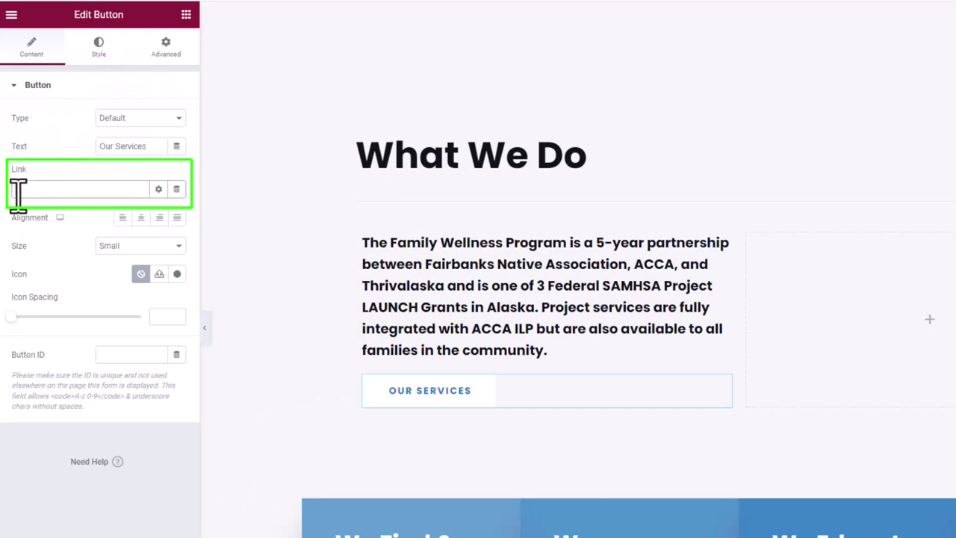
{"action": "left_click", "coordinate": [18, 189]}
{"action": "key", "text": "ctrl+v"}
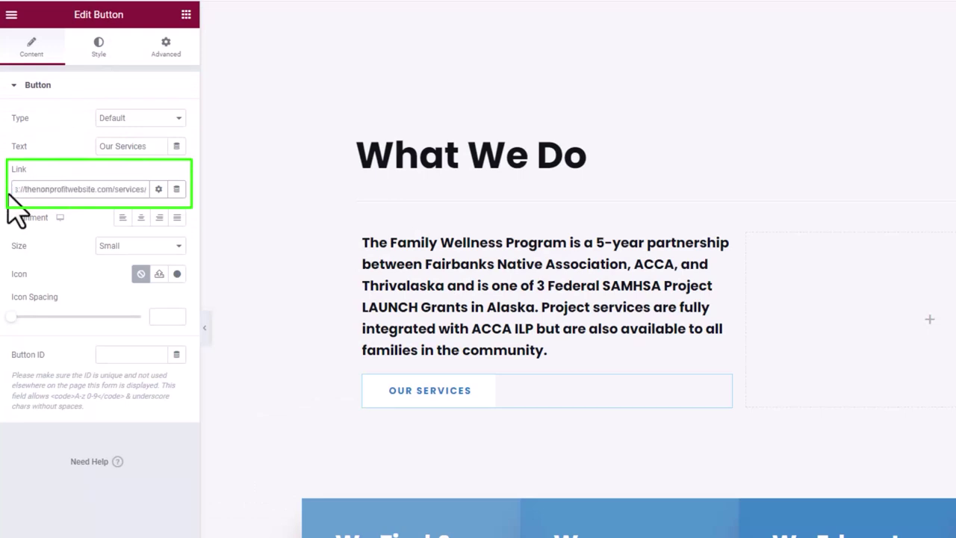
{"action": "left_click", "coordinate": [141, 217]}
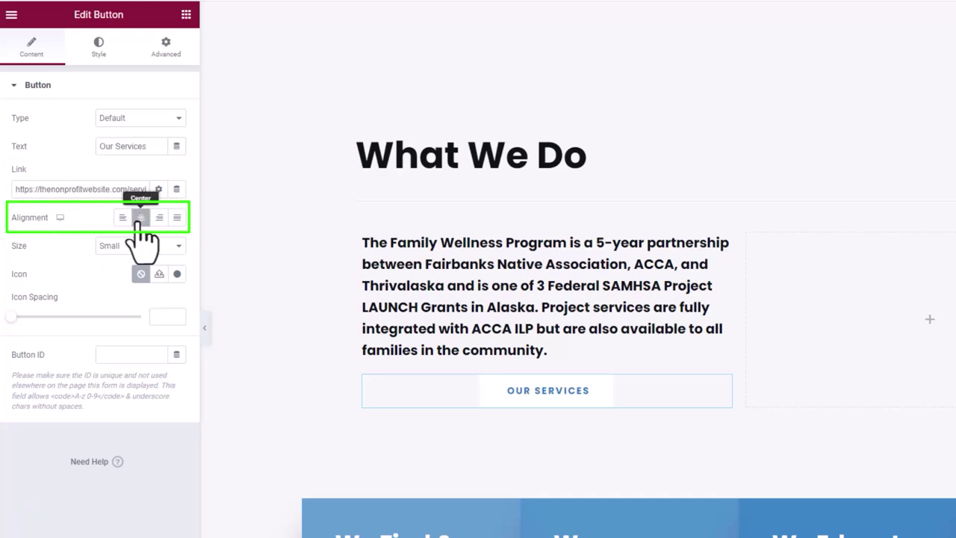
- Set the Our Services button's text colour to white (#FFFFFF)
{"action": "left_click", "coordinate": [98, 49]}
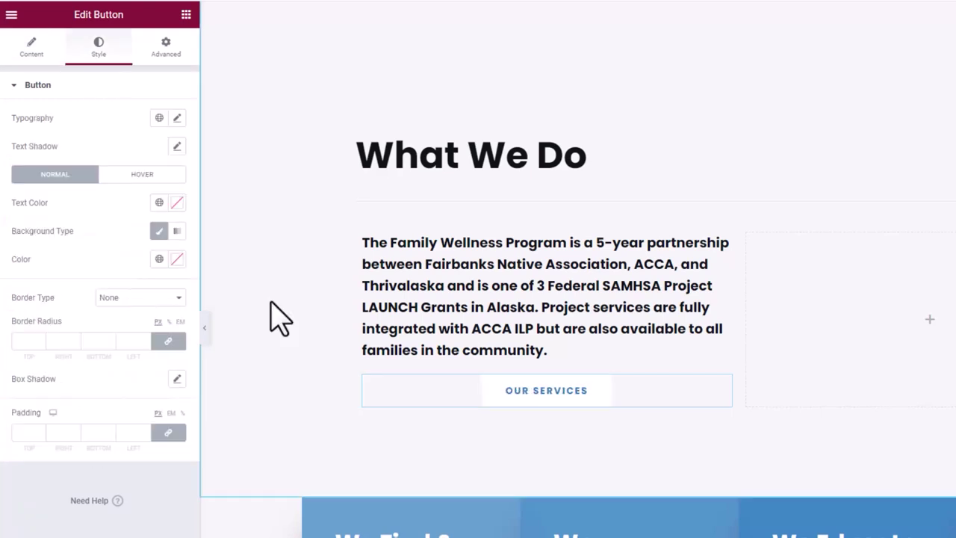
{"action": "left_click", "coordinate": [177, 202]}
{"action": "left_click", "coordinate": [30, 259]}
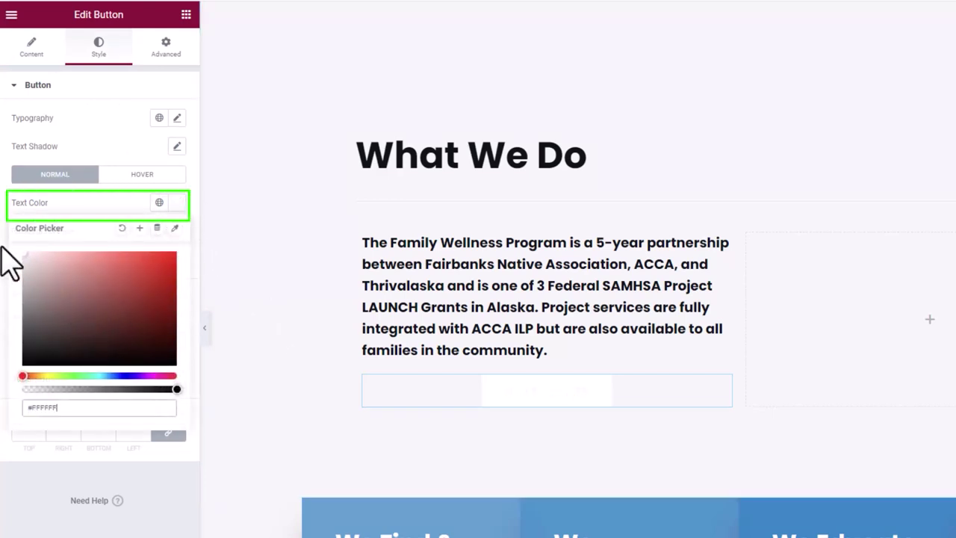
{"action": "left_click", "coordinate": [83, 200]}
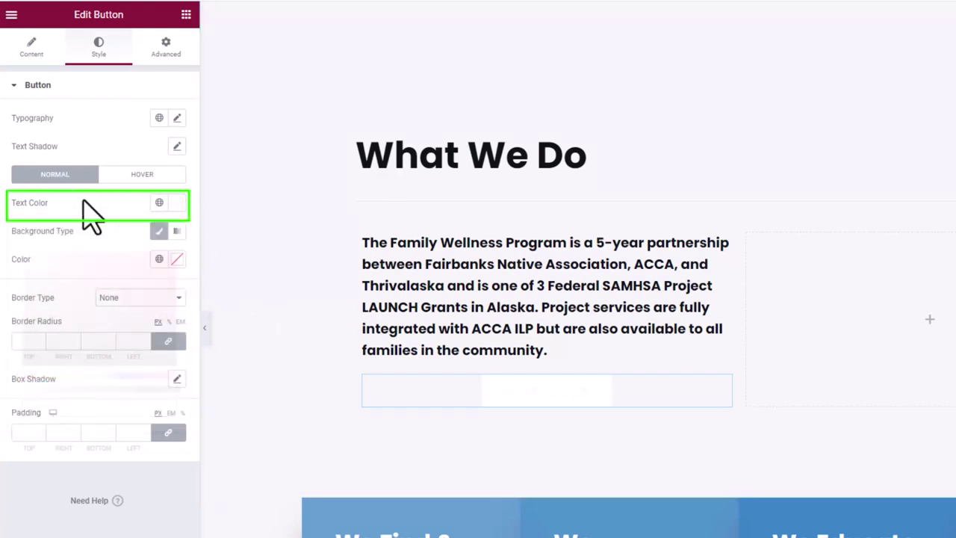
- Set the button's background colour to #007BC4, copied from the colour-code notes
{"action": "left_click", "coordinate": [177, 259]}
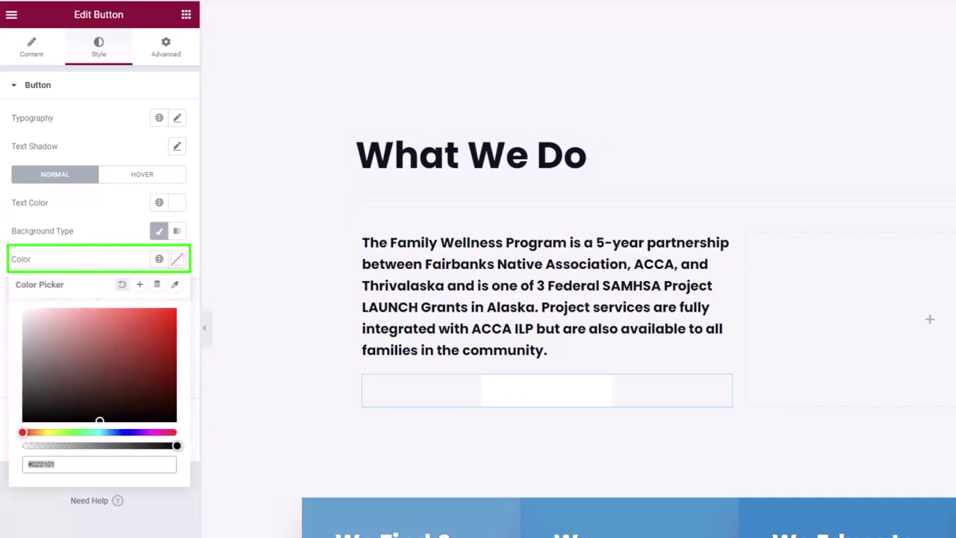
{"action": "key", "text": "alt+Tab"}
{"action": "right_click", "coordinate": [709, 85]}
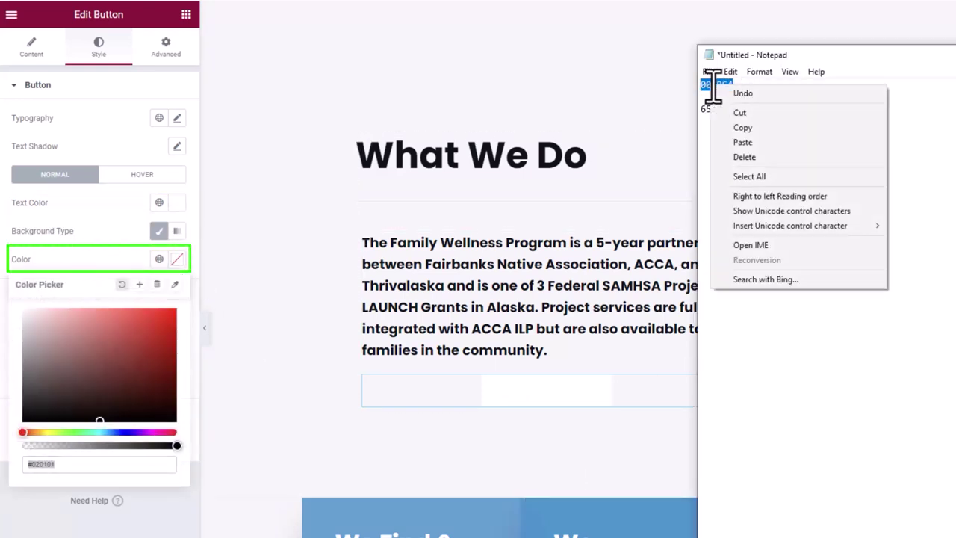
{"action": "left_click", "coordinate": [744, 127]}
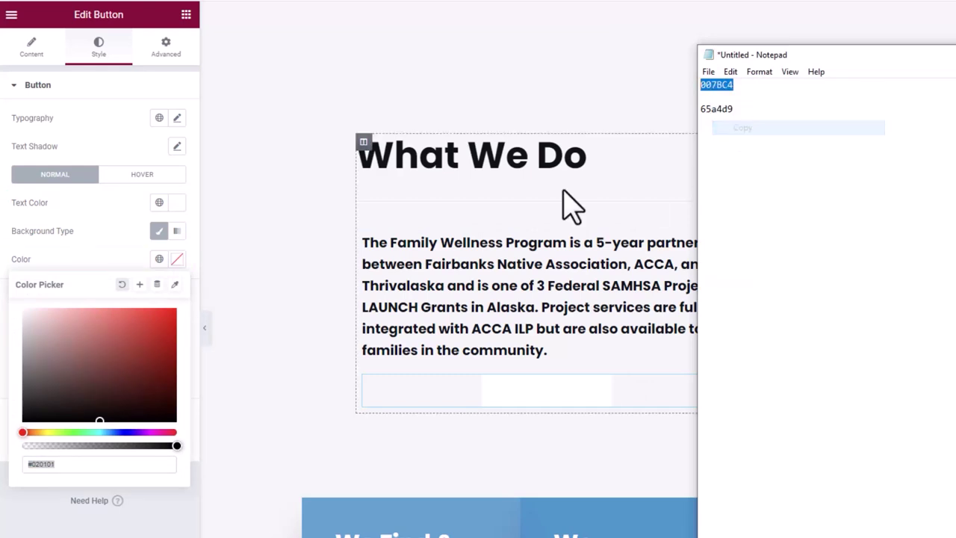
{"action": "left_click", "coordinate": [64, 464]}
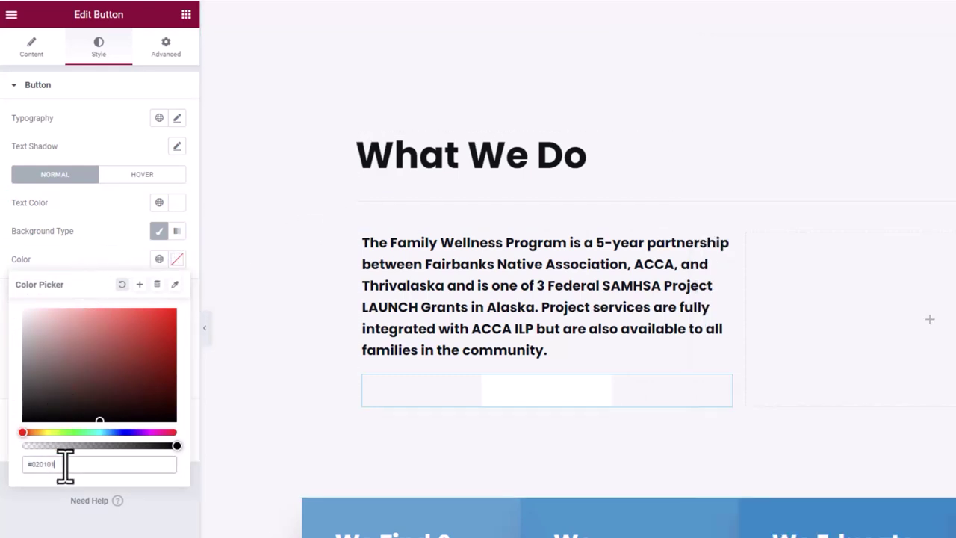
{"action": "type", "text": "007BC4"}
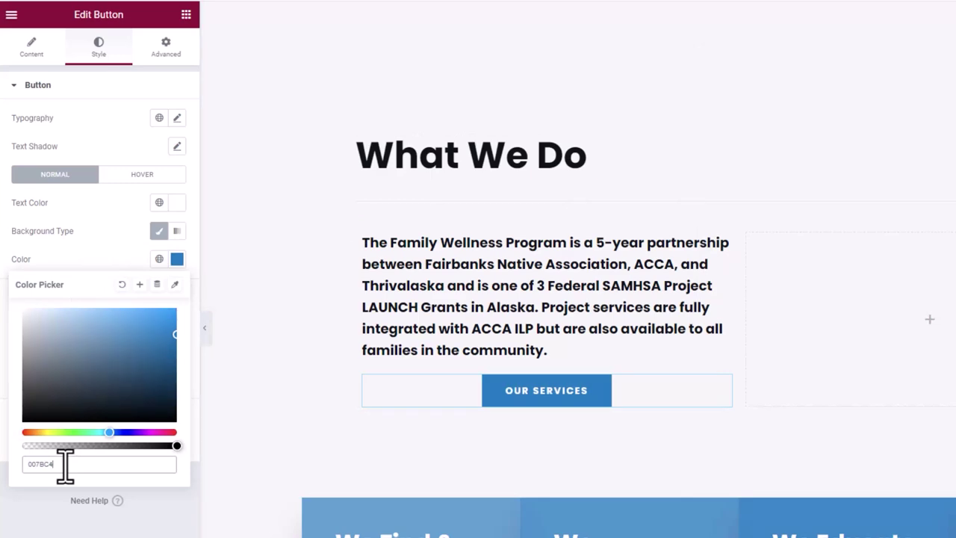
{"action": "left_click", "coordinate": [105, 252]}
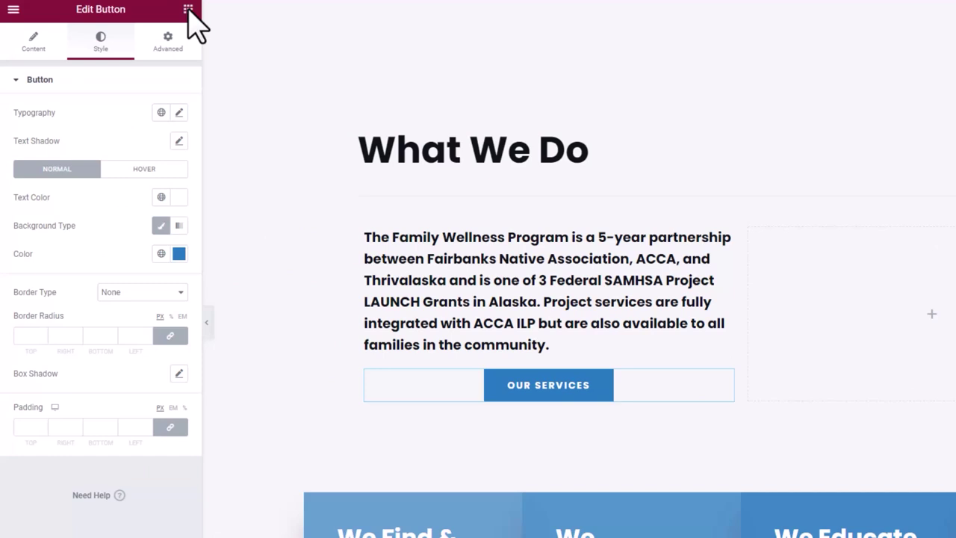
- Add an Image widget to the empty right column showing the woman helping a girl paint
{"action": "left_click", "coordinate": [189, 10]}
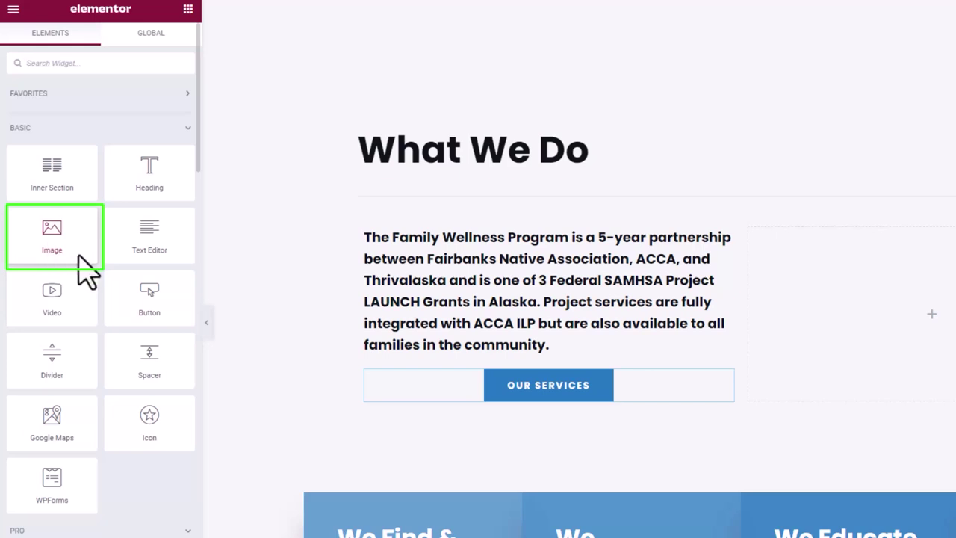
{"action": "left_click_drag", "start_coordinate": [75, 252], "coordinate": [906, 308]}
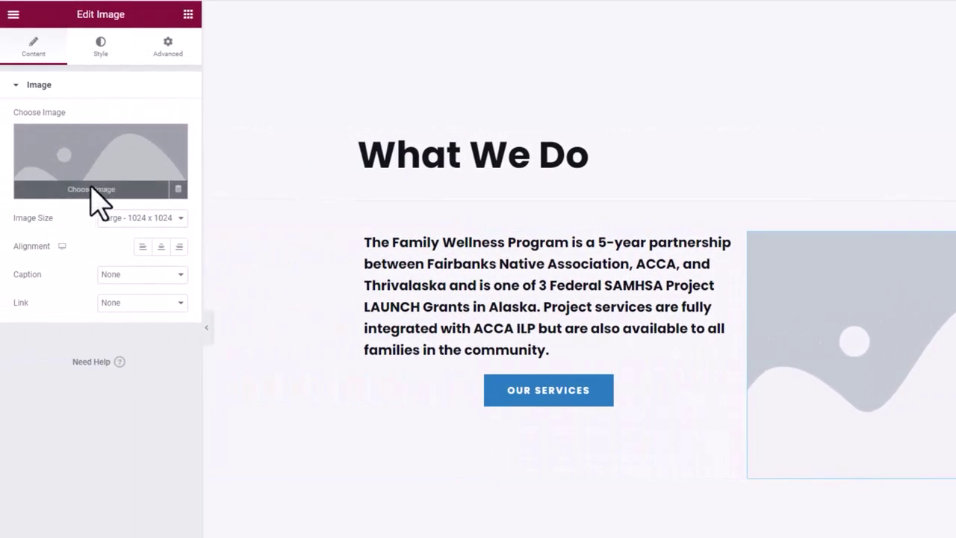
{"action": "left_click", "coordinate": [96, 192]}
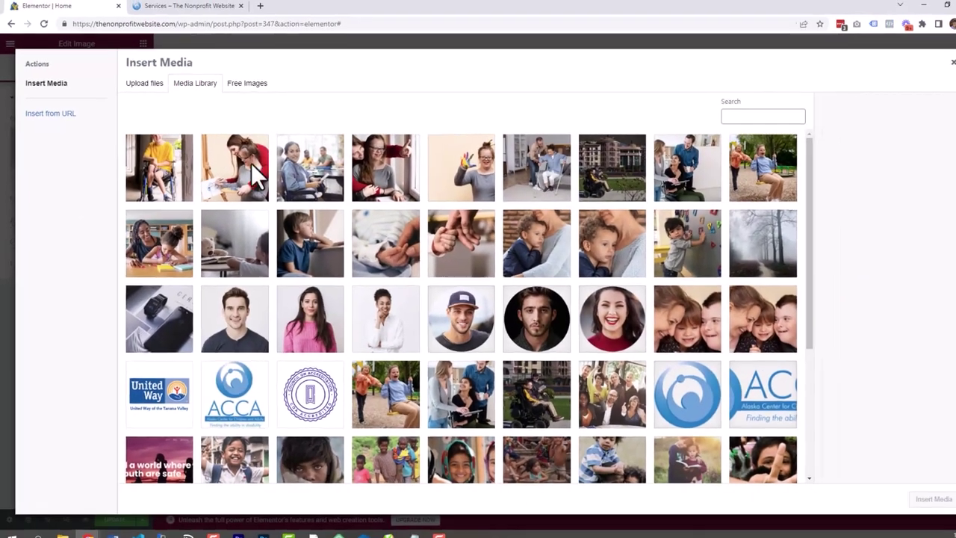
{"action": "left_click", "coordinate": [299, 171]}
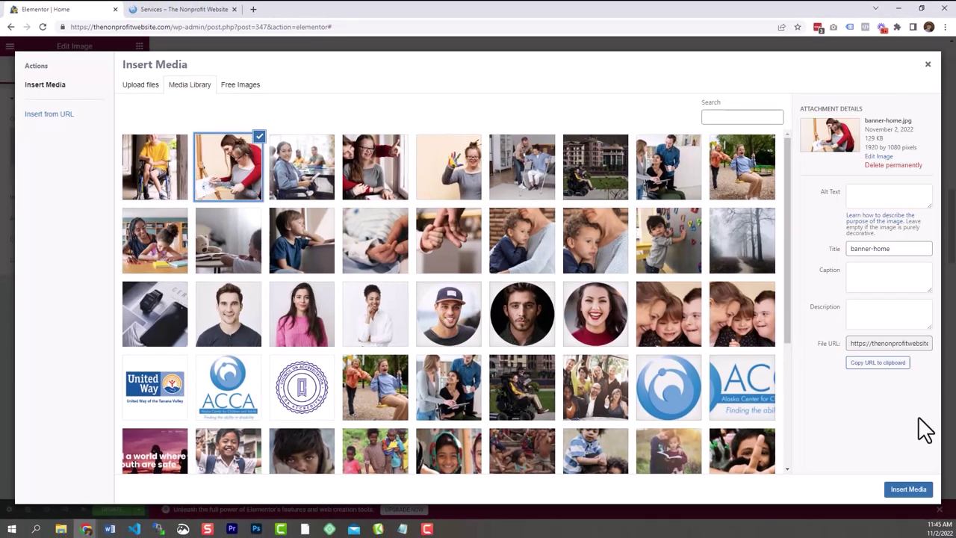
{"action": "left_click", "coordinate": [907, 488]}
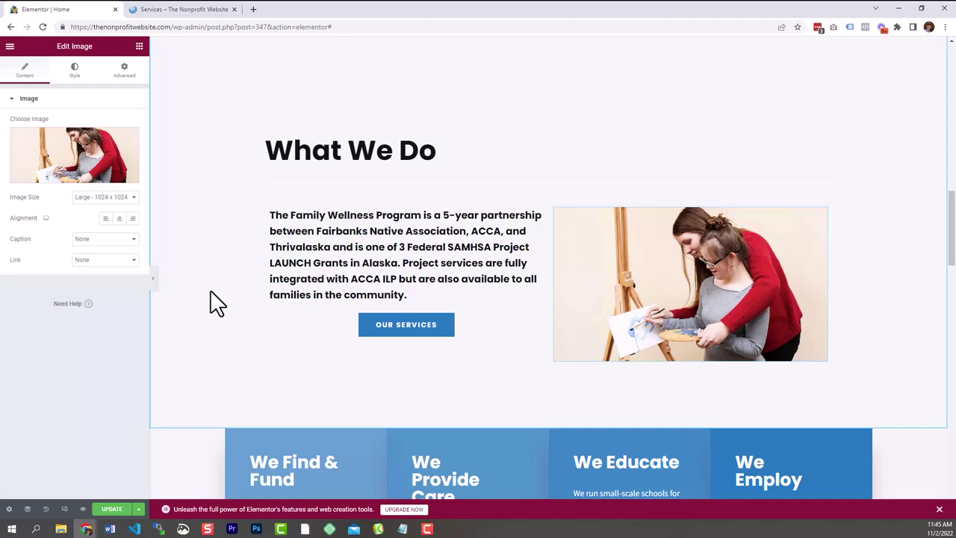
{"action": "scroll", "coordinate": [211, 292], "scroll_direction": "down", "scroll_amount": 4}
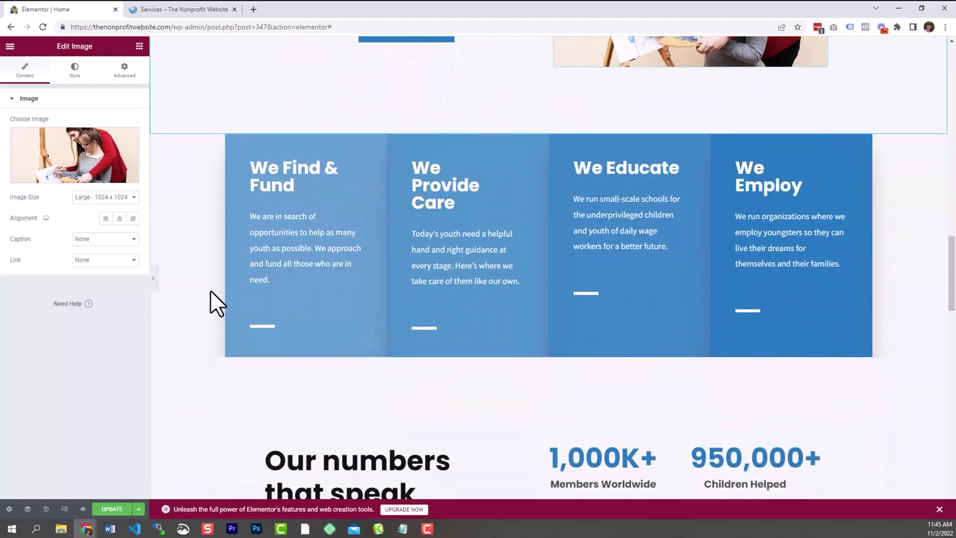
{"action": "scroll", "coordinate": [210, 299], "scroll_direction": "down", "scroll_amount": 2}
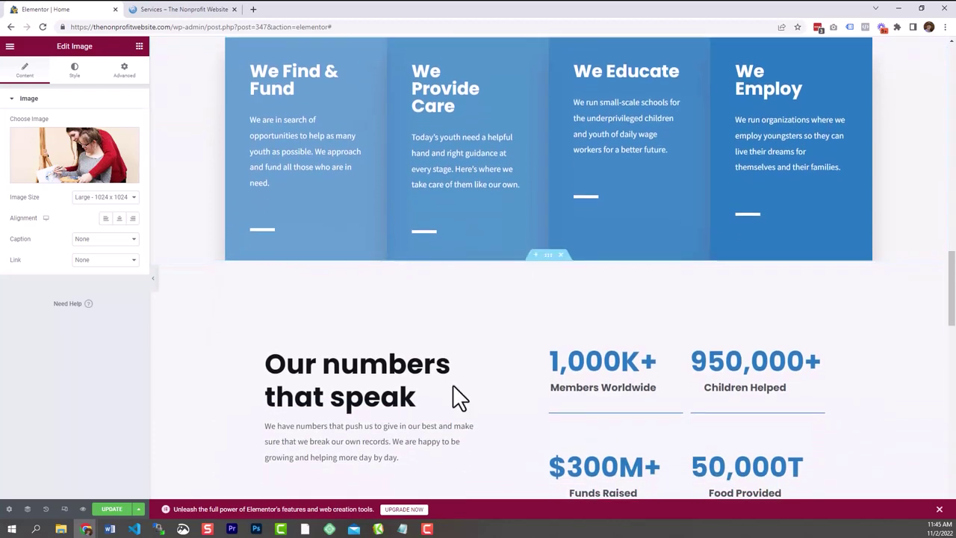
{"action": "scroll", "coordinate": [224, 367], "scroll_direction": "down", "scroll_amount": 2}
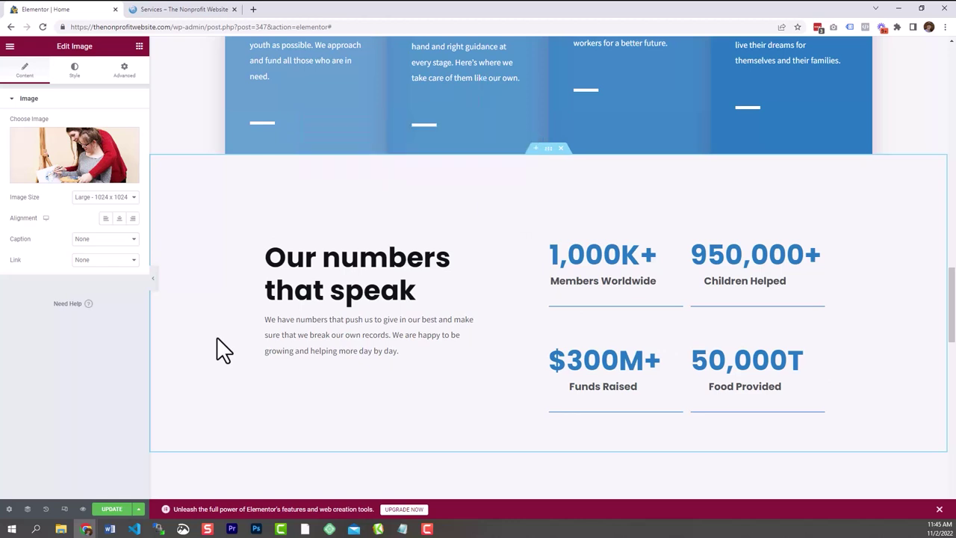
{"action": "scroll", "coordinate": [218, 340], "scroll_direction": "up", "scroll_amount": 4}
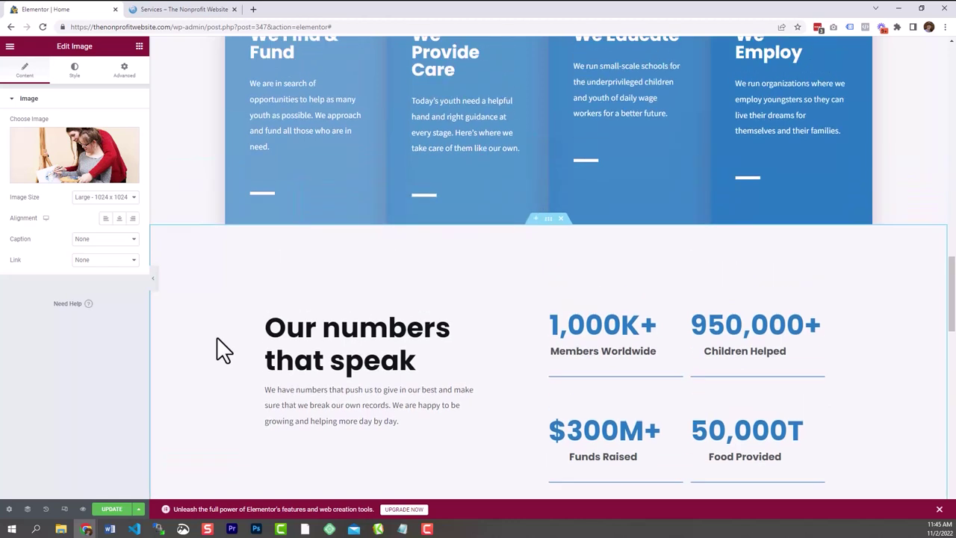
{"action": "scroll", "coordinate": [217, 336], "scroll_direction": "up", "scroll_amount": 1}
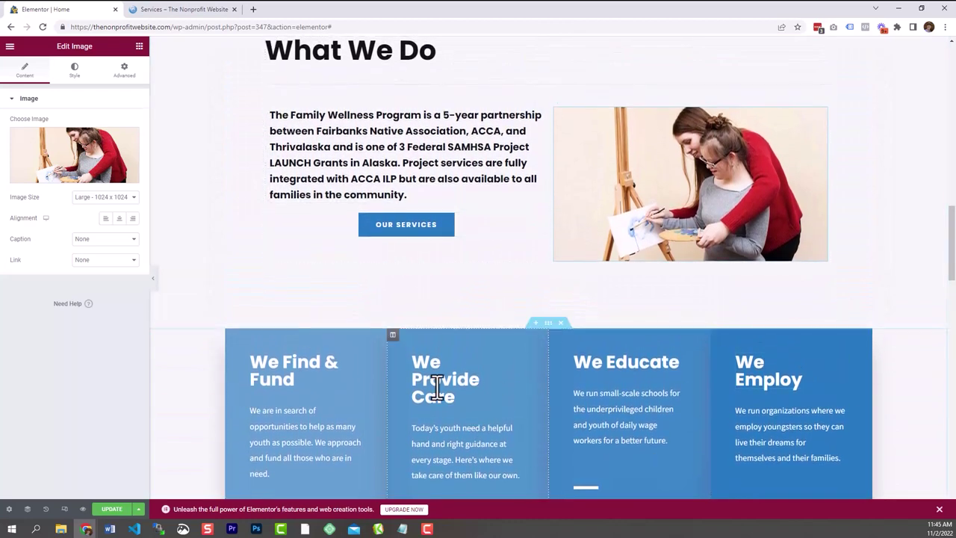
{"action": "scroll", "coordinate": [167, 381], "scroll_direction": "down", "scroll_amount": 4}
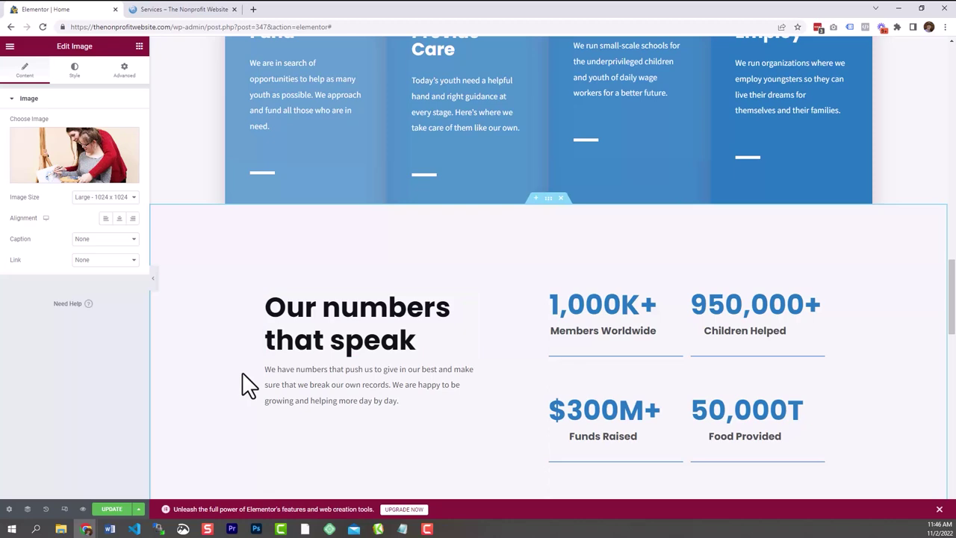
{"action": "scroll", "coordinate": [241, 384], "scroll_direction": "down", "scroll_amount": 1}
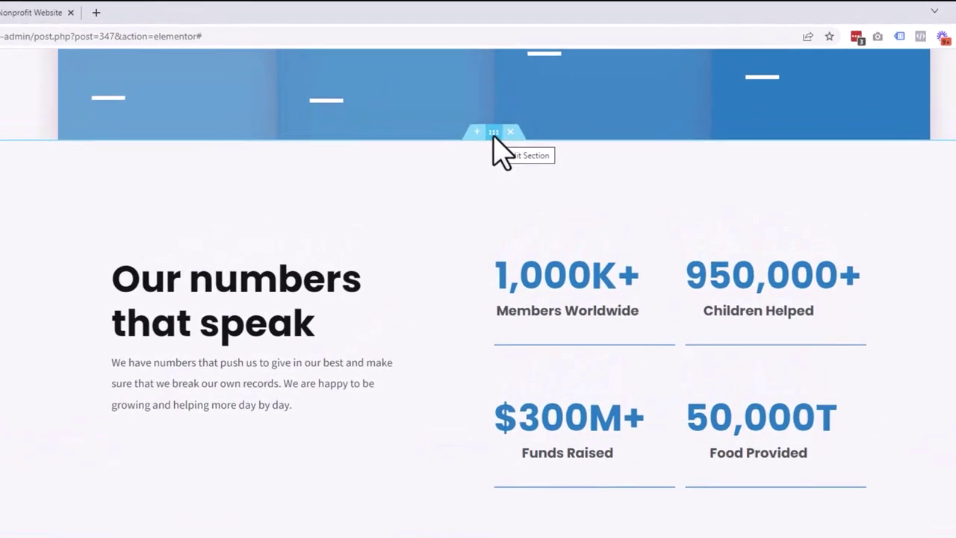
- Set the Our numbers section background to white, then scroll back to the blue services section
{"action": "left_click", "coordinate": [494, 133]}
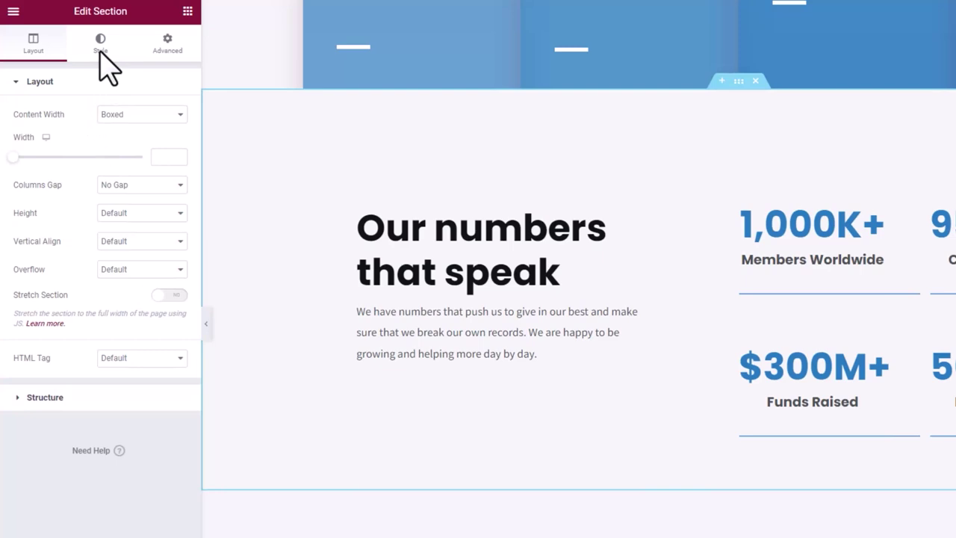
{"action": "left_click", "coordinate": [100, 46]}
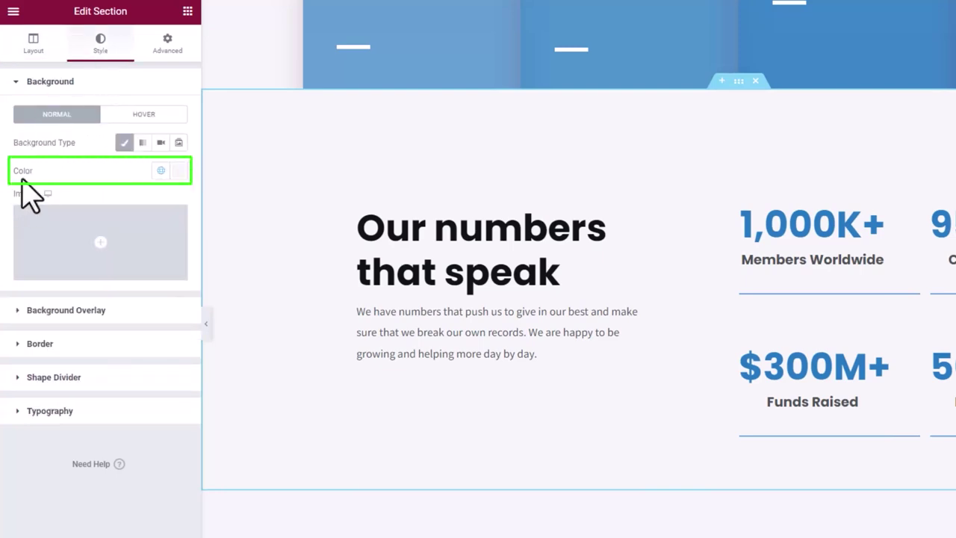
{"action": "left_click", "coordinate": [180, 173]}
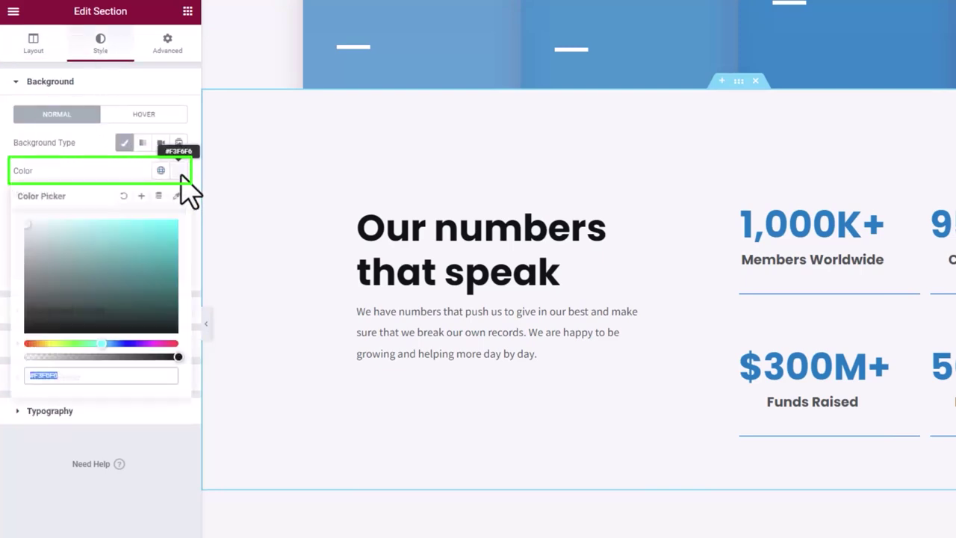
{"action": "left_click_drag", "start_coordinate": [60, 260], "coordinate": [10, 211]}
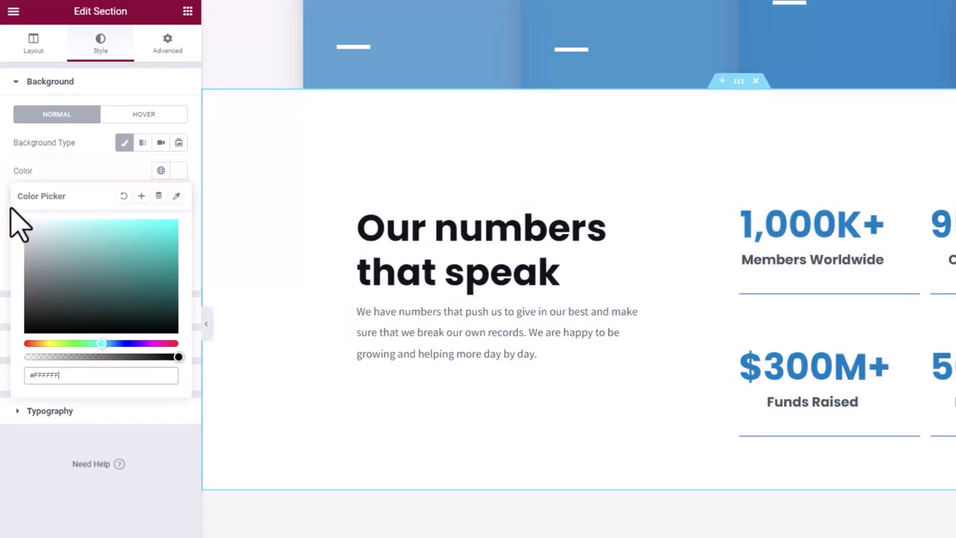
{"action": "left_click", "coordinate": [47, 171]}
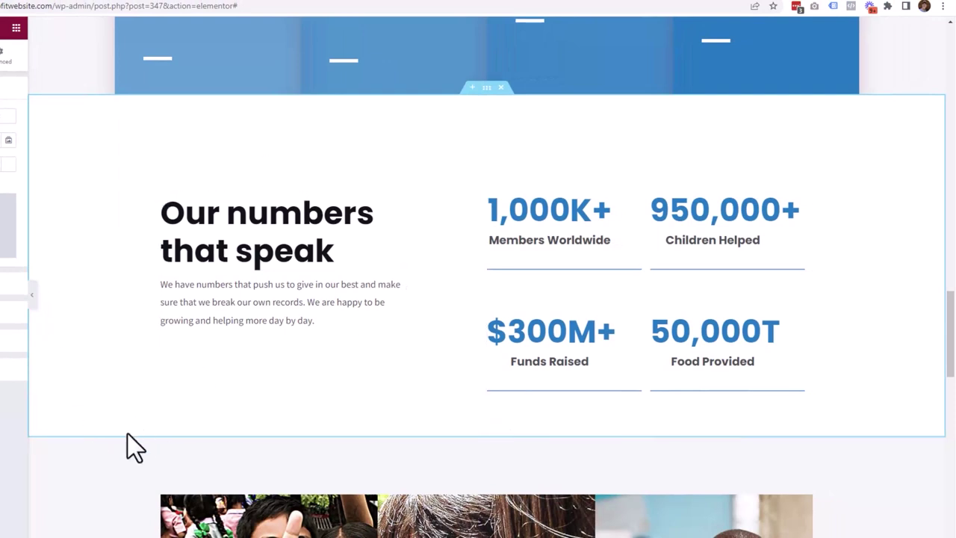
{"action": "scroll", "coordinate": [107, 474], "scroll_direction": "up", "scroll_amount": 3}
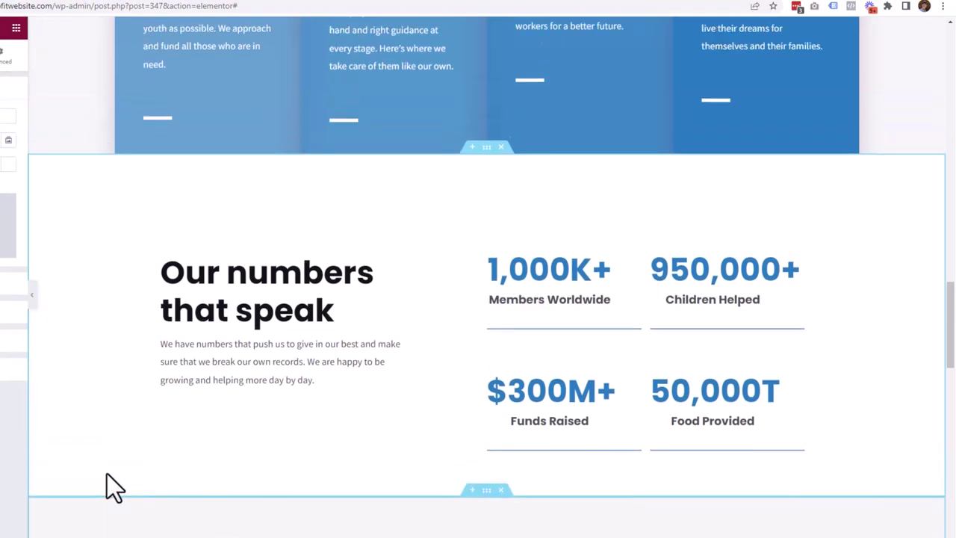
{"action": "scroll", "coordinate": [77, 197], "scroll_direction": "up", "scroll_amount": 3}
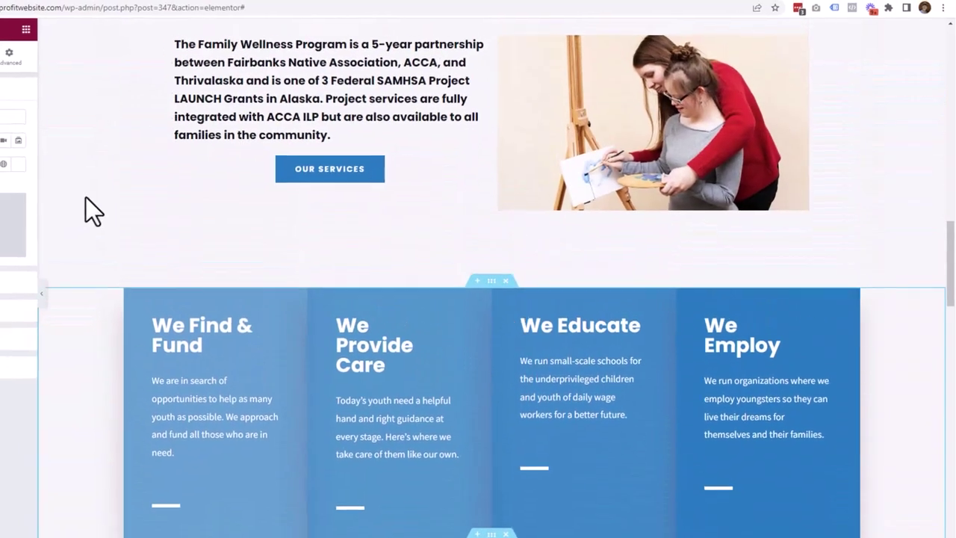
{"action": "scroll", "coordinate": [498, 316], "scroll_direction": "down", "scroll_amount": 2}
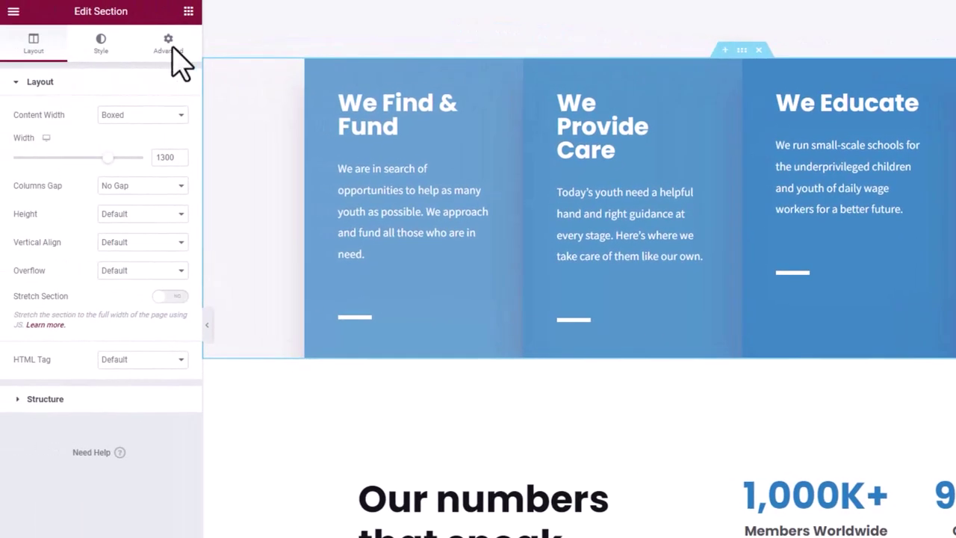
- Unlink the services section's padding values and set its bottom padding to 56 px
{"action": "left_click", "coordinate": [171, 46]}
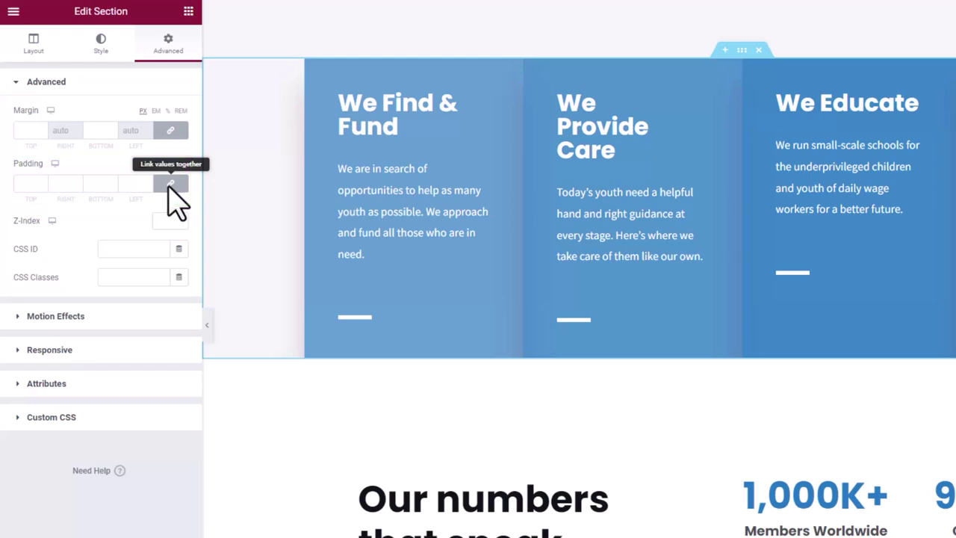
{"action": "left_click", "coordinate": [171, 185]}
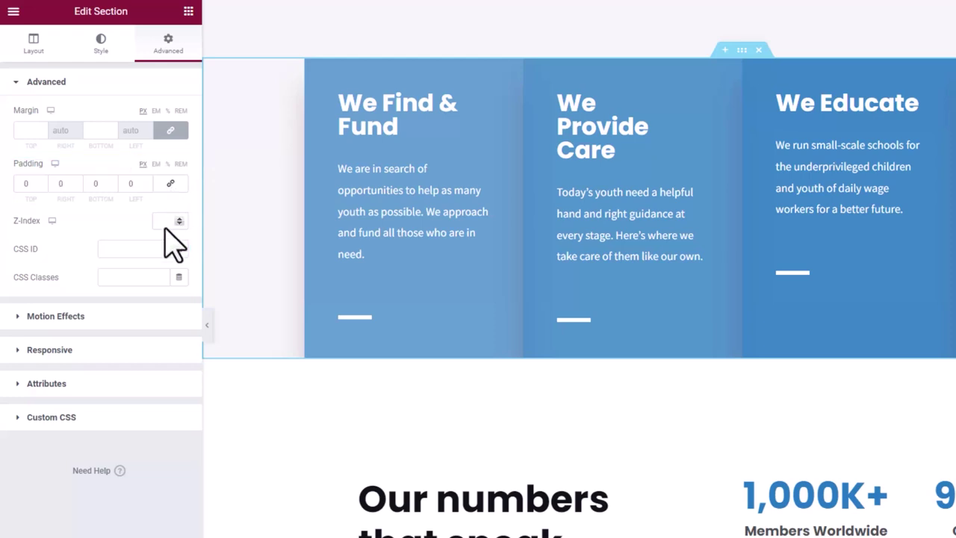
{"action": "left_click", "coordinate": [96, 184]}
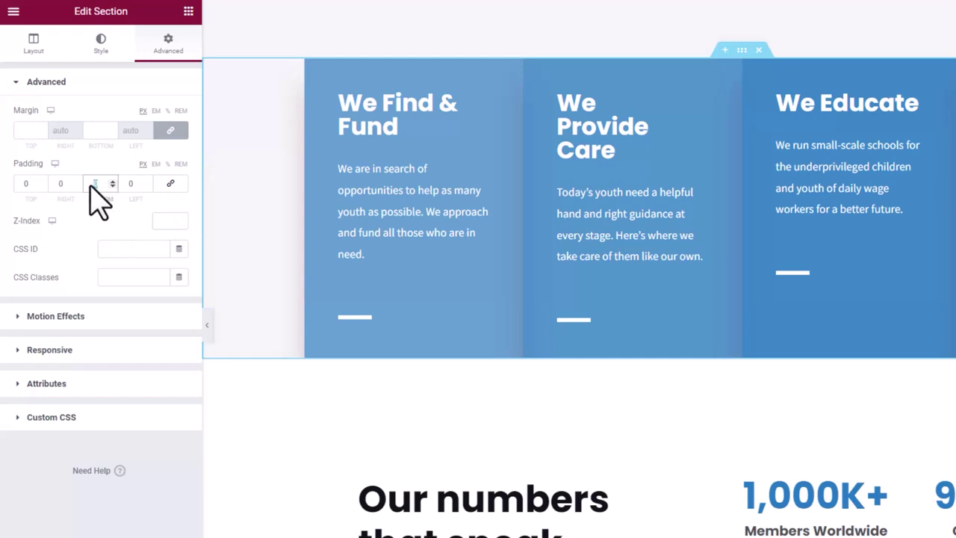
{"action": "type", "text": "56"}
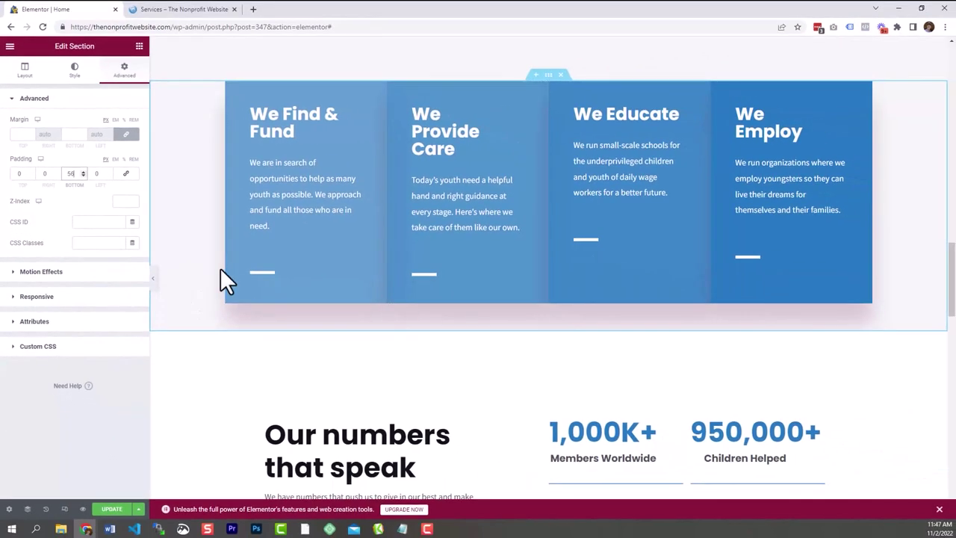
{"action": "left_click", "coordinate": [207, 279]}
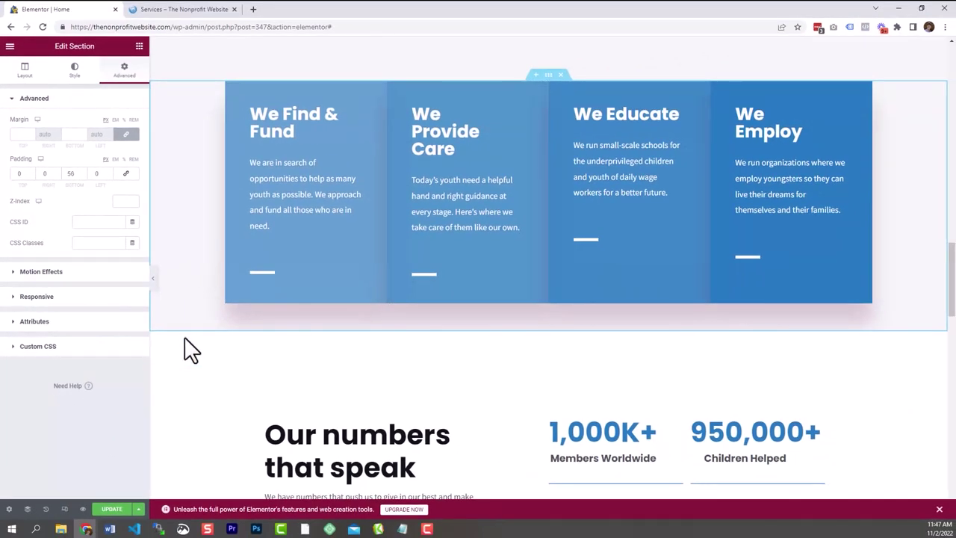
{"action": "scroll", "coordinate": [198, 410], "scroll_direction": "down", "scroll_amount": 5}
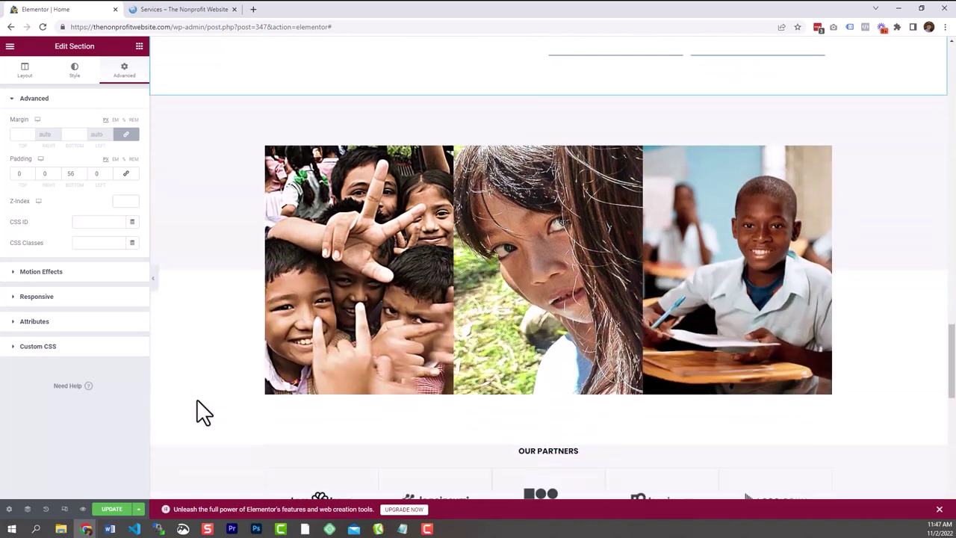
- Scroll down to the three-photo children gallery and select it for editing
{"action": "scroll", "coordinate": [198, 410], "scroll_direction": "down", "scroll_amount": 1}
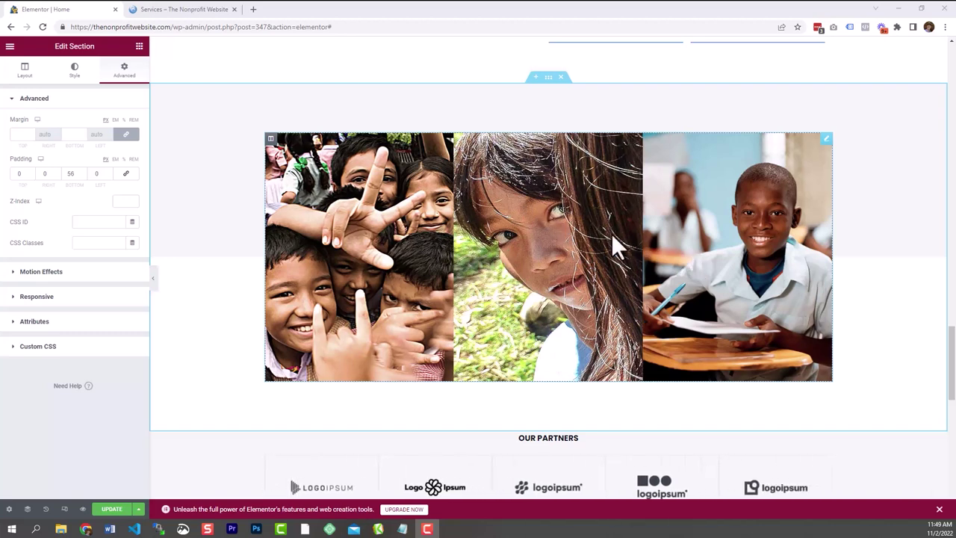
{"action": "left_click", "coordinate": [826, 140]}
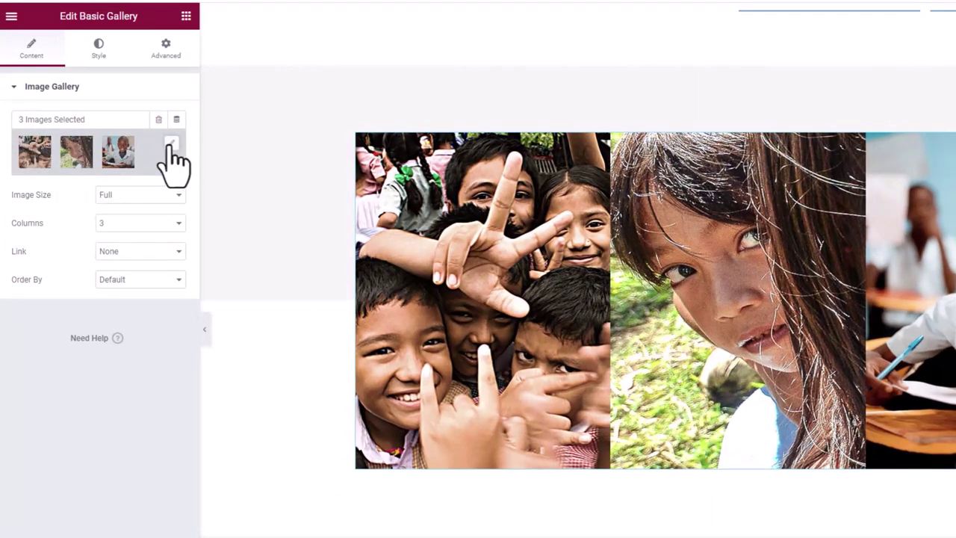
- Open the gallery's image list and delete each of the three children's photos
{"action": "left_click", "coordinate": [171, 146]}
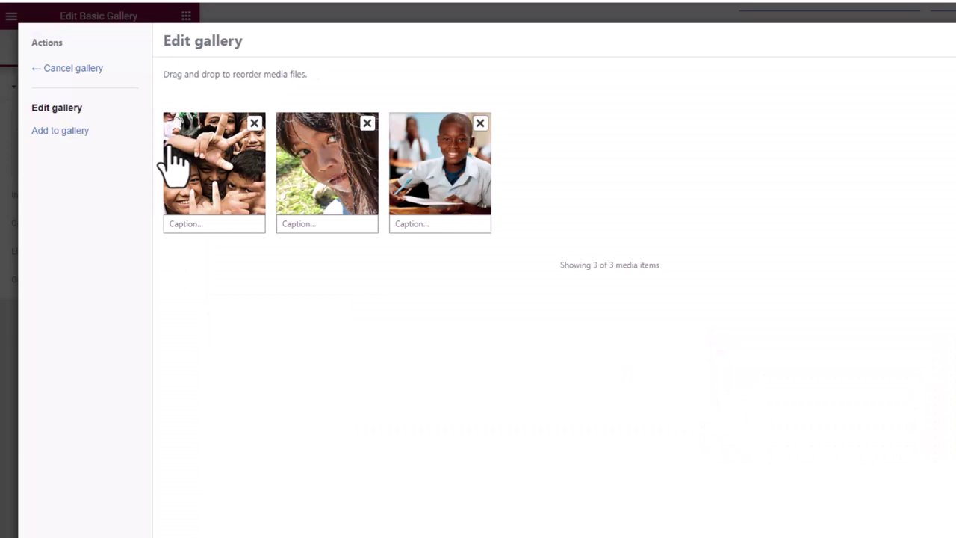
{"action": "left_click", "coordinate": [255, 124]}
{"action": "left_click", "coordinate": [254, 124]}
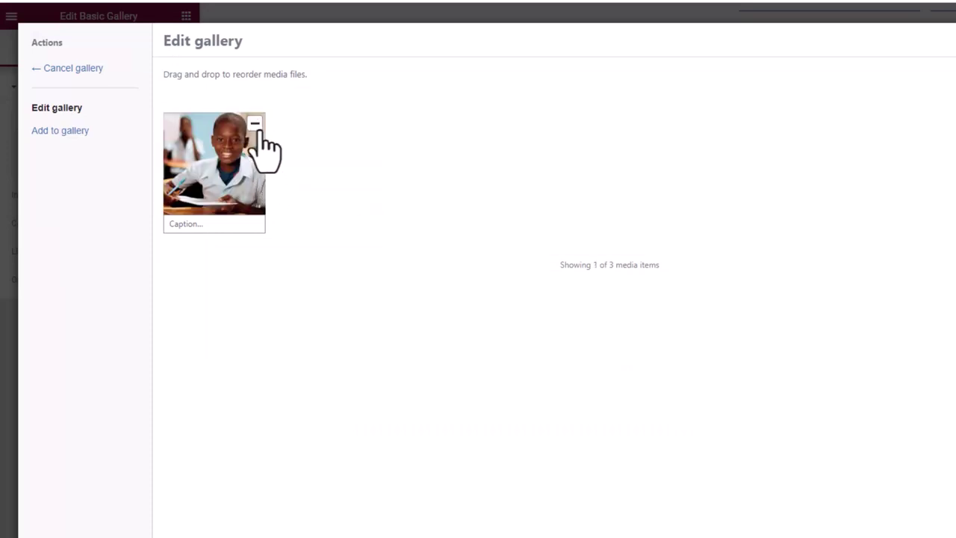
{"action": "left_click", "coordinate": [255, 124]}
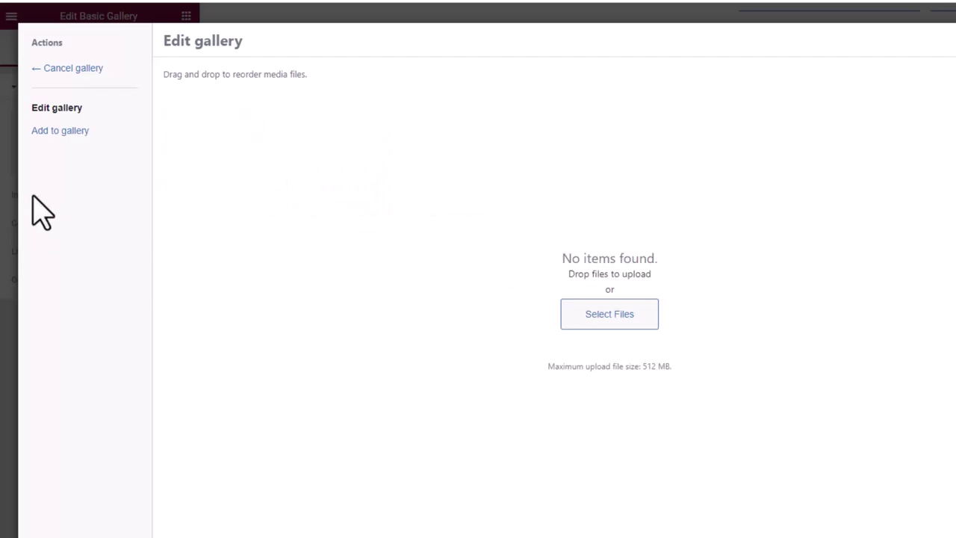
- Add news-3-web, event-2-web and event-1-web from the media library to the gallery
{"action": "left_click", "coordinate": [64, 134]}
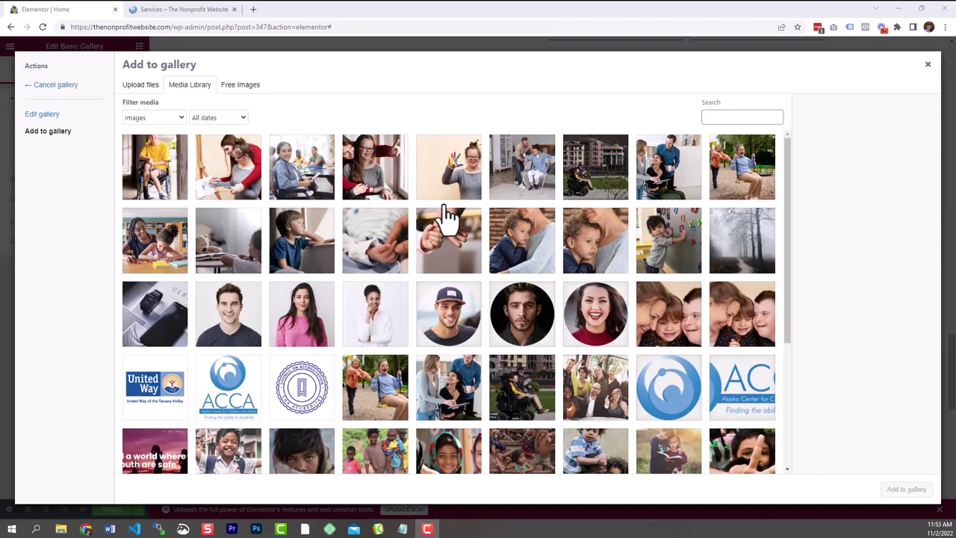
{"action": "left_click", "coordinate": [371, 179]}
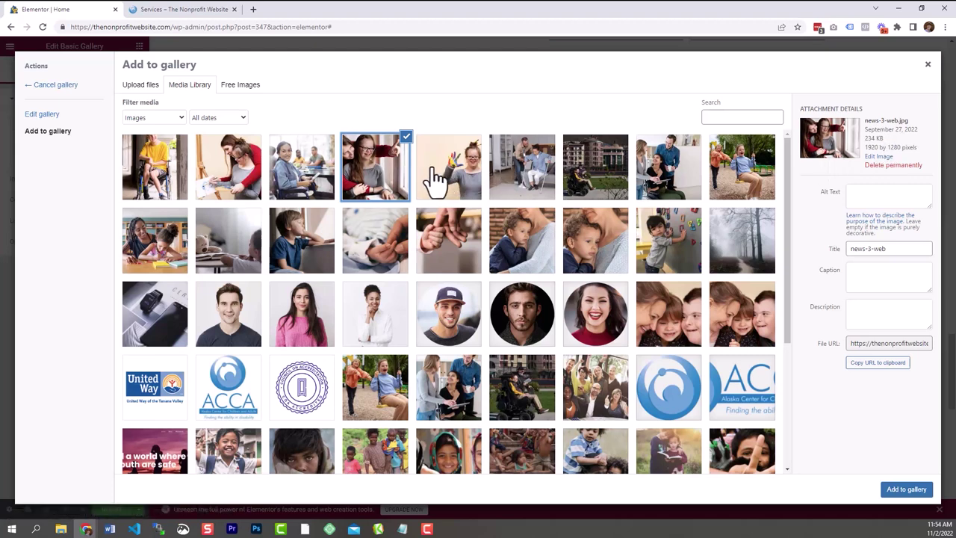
{"action": "left_click", "coordinate": [657, 181]}
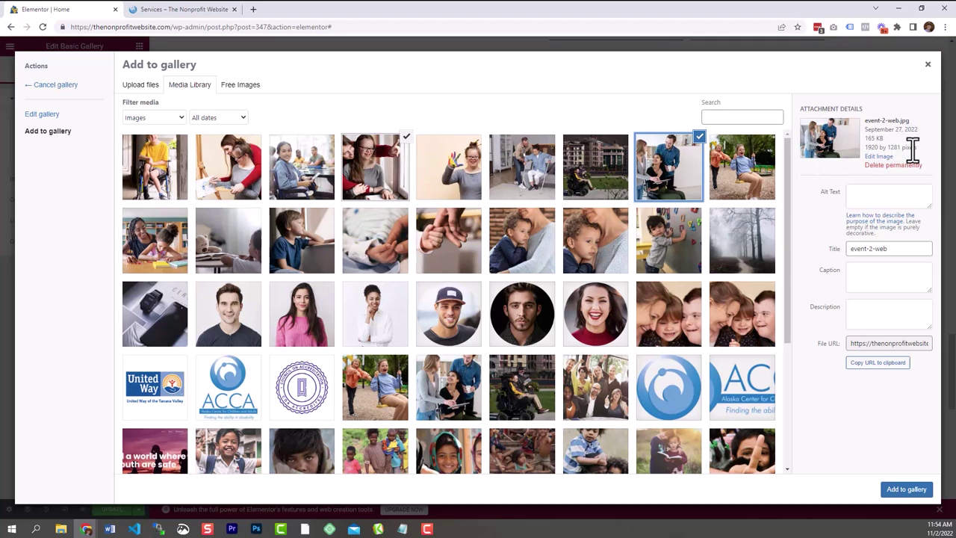
{"action": "left_click", "coordinate": [742, 181]}
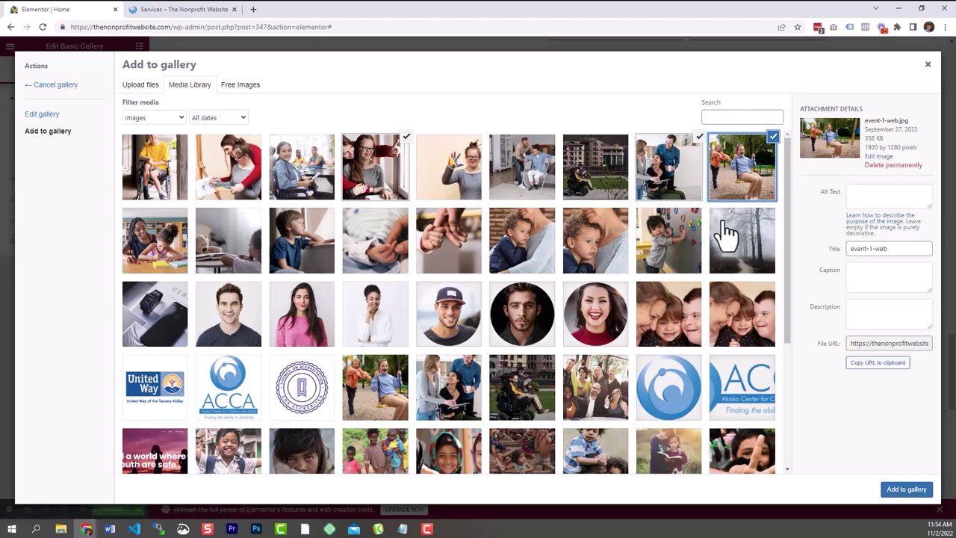
{"action": "left_click", "coordinate": [894, 491]}
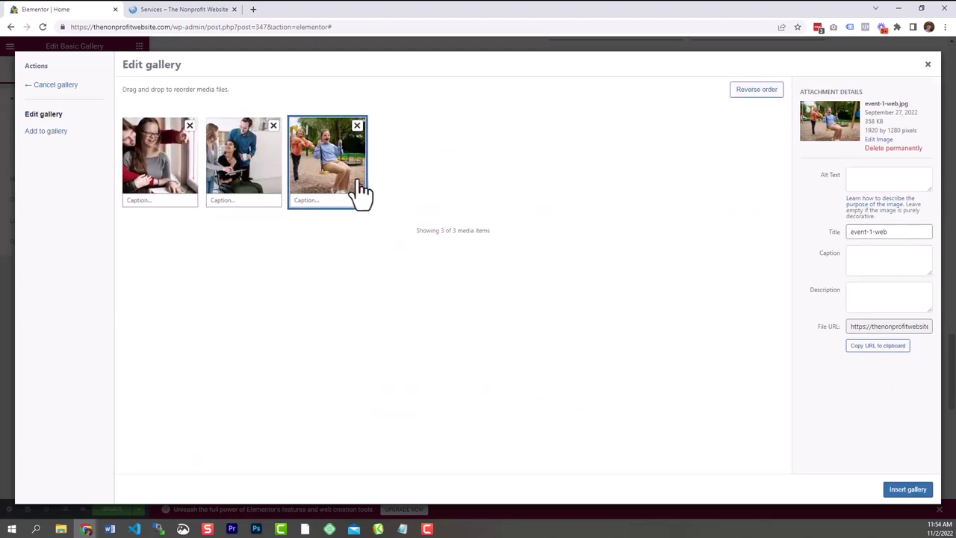
- Move the swing photo into the middle position and insert the gallery
{"action": "left_click", "coordinate": [333, 190]}
{"action": "left_click_drag", "start_coordinate": [332, 190], "coordinate": [232, 183]}
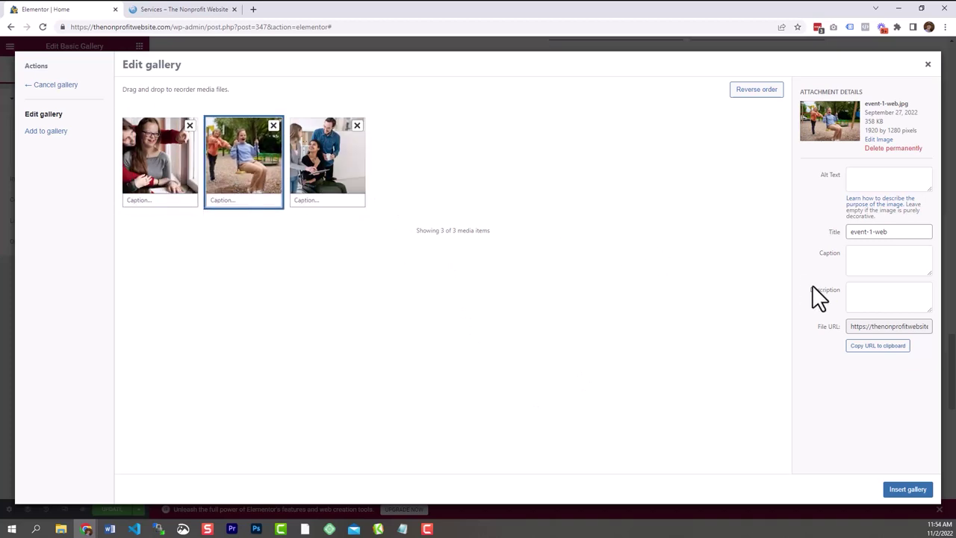
{"action": "left_click", "coordinate": [901, 490]}
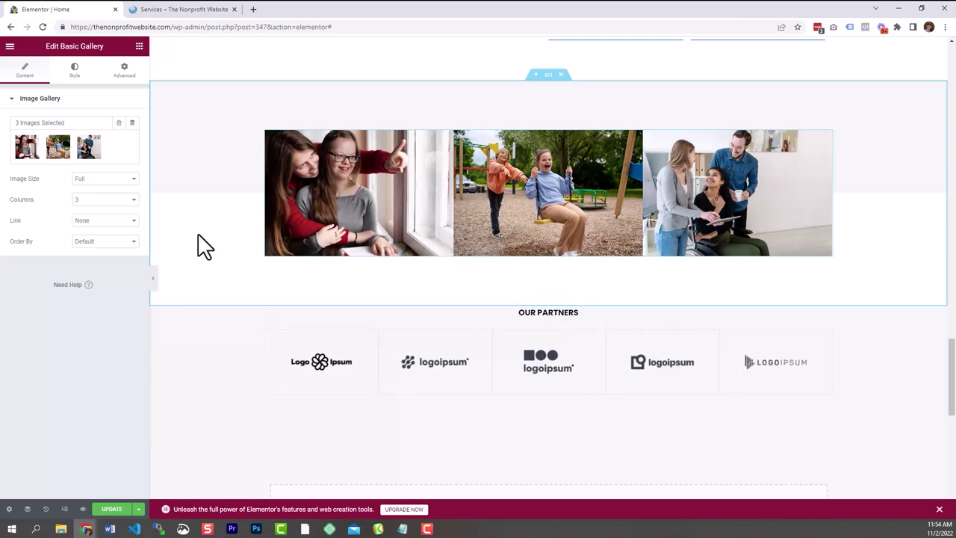
- Save the Elementor page, then open the live homepage in a new tab through the Exit link
{"action": "left_click", "coordinate": [112, 510]}
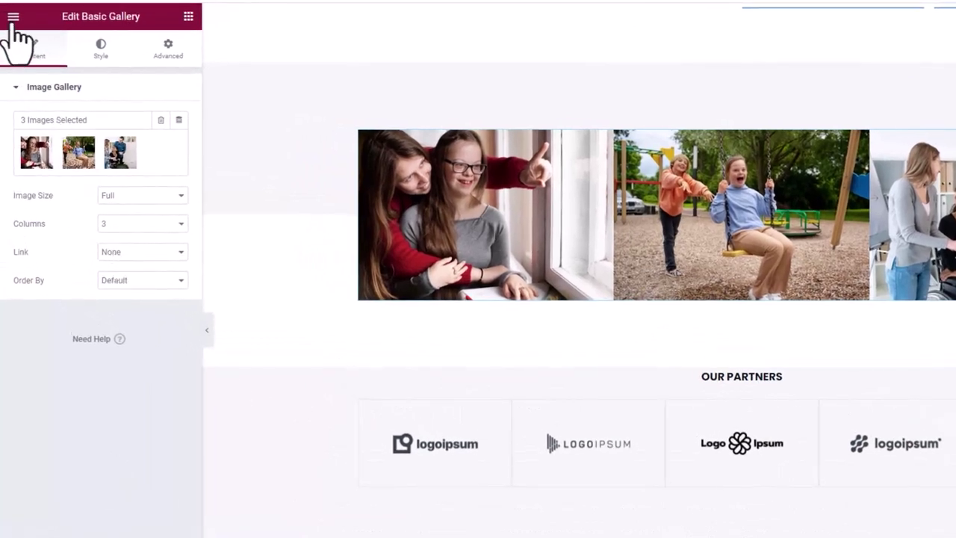
{"action": "left_click", "coordinate": [13, 18]}
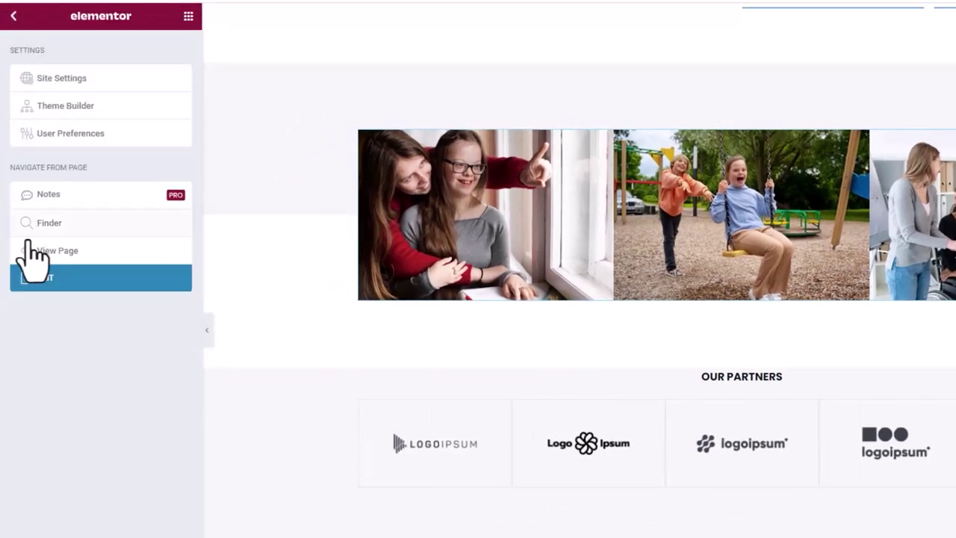
{"action": "right_click", "coordinate": [43, 257]}
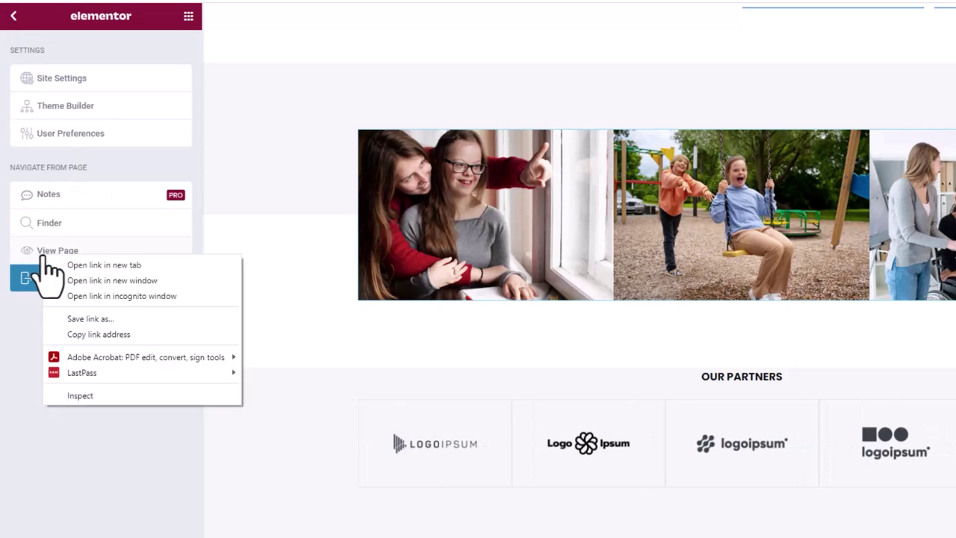
{"action": "left_click", "coordinate": [60, 265]}
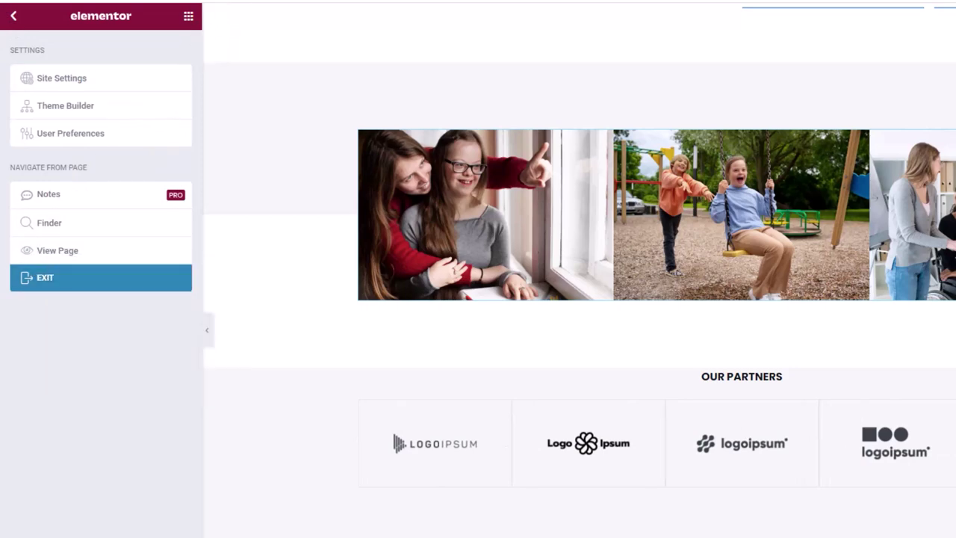
{"action": "left_click", "coordinate": [176, 16]}
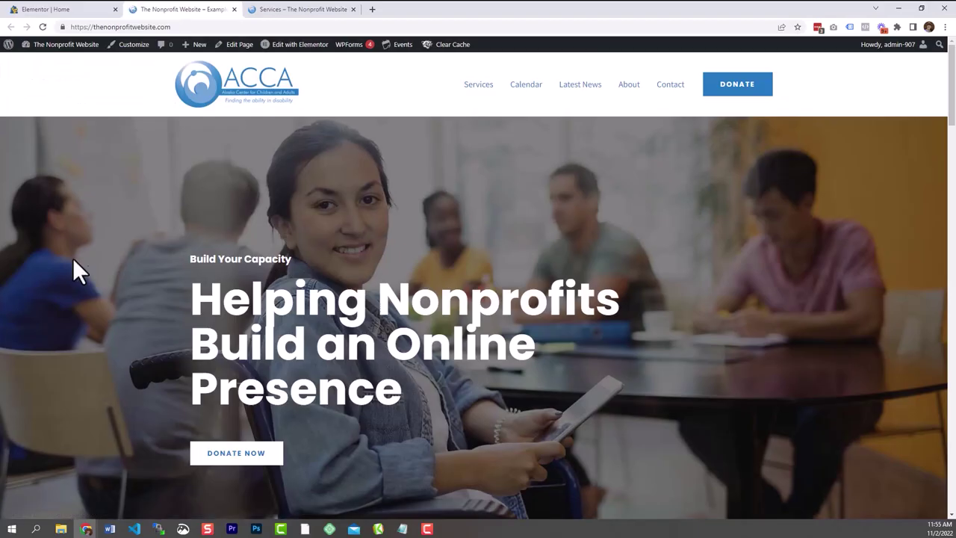
{"action": "scroll", "coordinate": [58, 293], "scroll_direction": "down", "scroll_amount": 15}
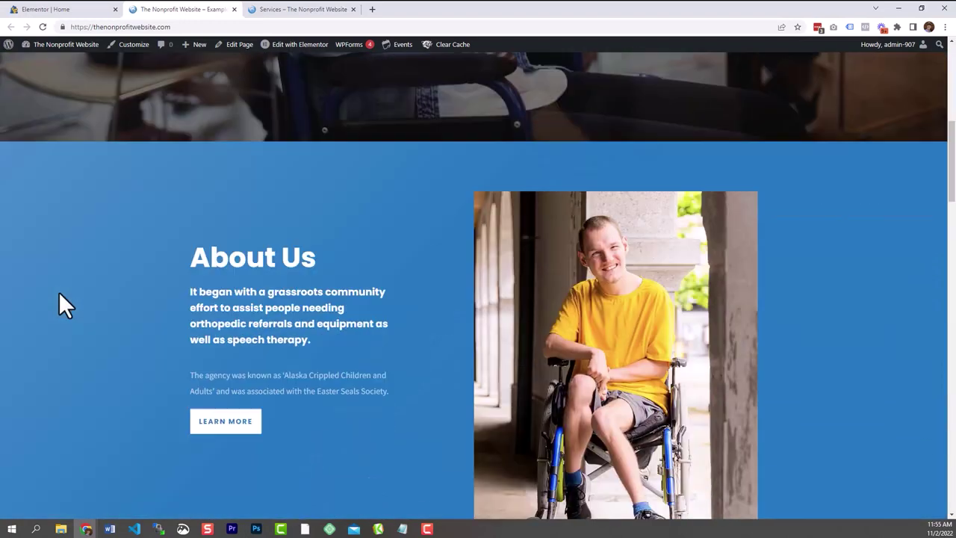
{"action": "scroll", "coordinate": [60, 294], "scroll_direction": "down", "scroll_amount": 15}
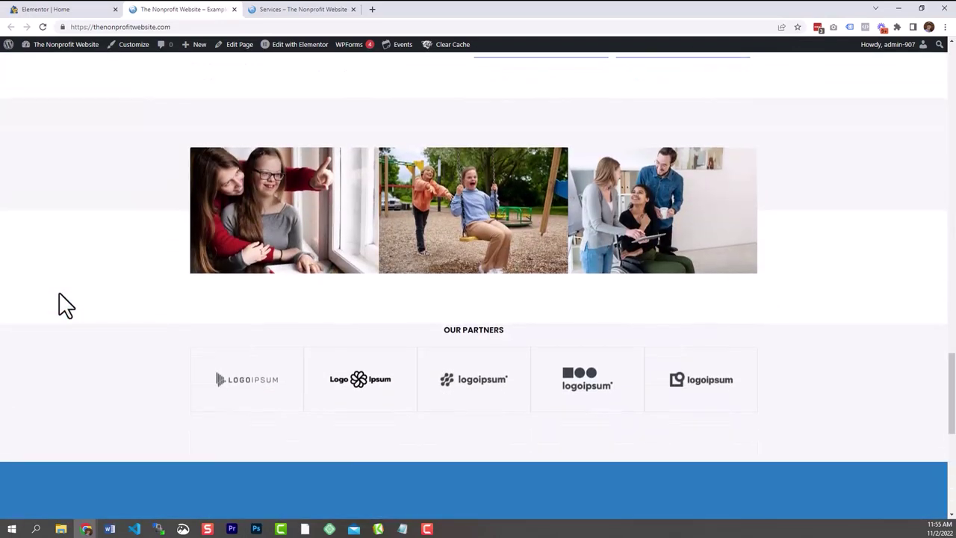
{"action": "scroll", "coordinate": [59, 292], "scroll_direction": "up", "scroll_amount": 5}
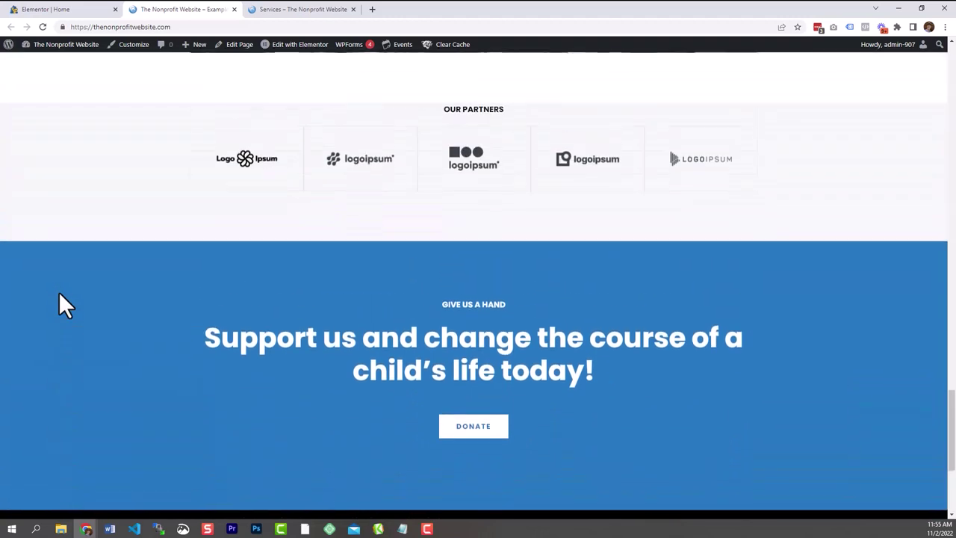
{"action": "scroll", "coordinate": [59, 292], "scroll_direction": "up", "scroll_amount": 1}
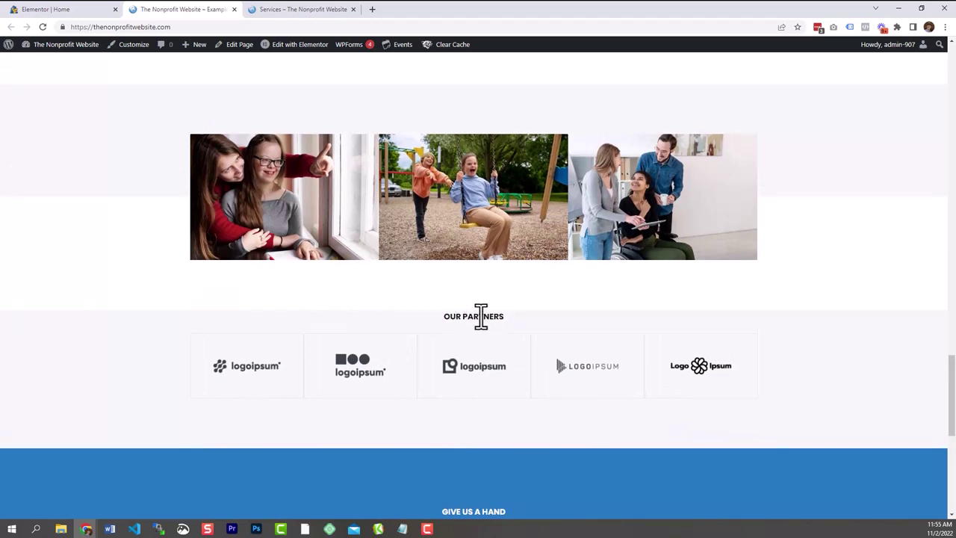
{"action": "scroll", "coordinate": [295, 344], "scroll_direction": "up", "scroll_amount": 15}
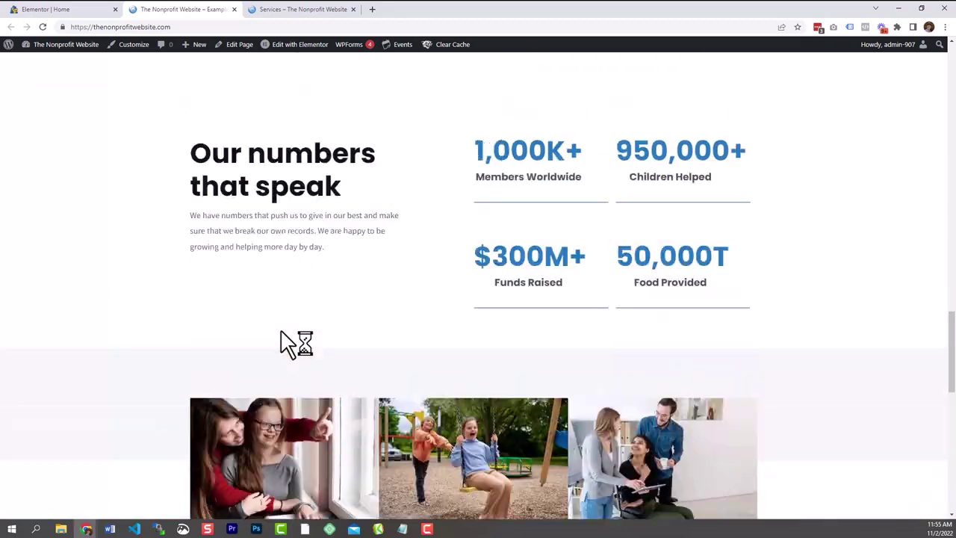
{"action": "scroll", "coordinate": [280, 329], "scroll_direction": "up", "scroll_amount": 6}
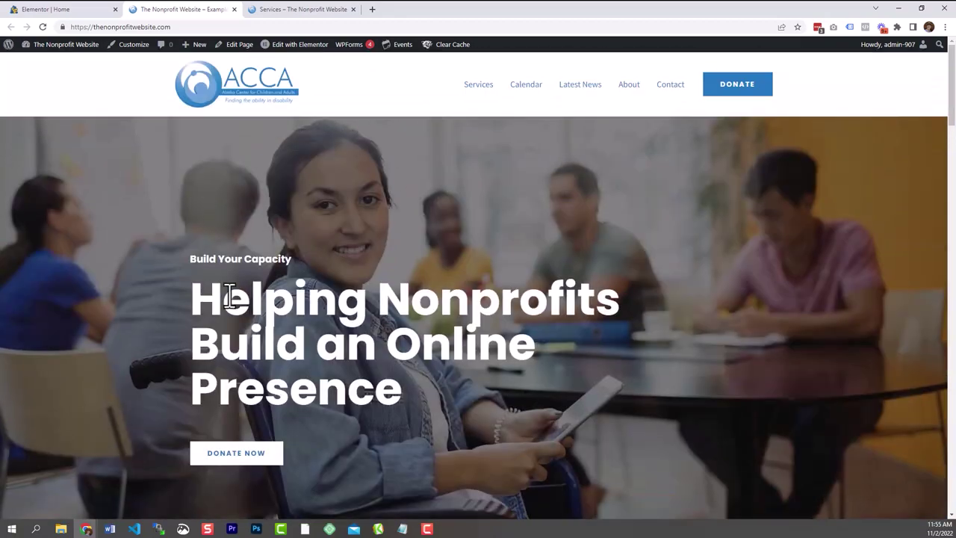
- Set the Our Partners section's top padding to 64 in its Advanced settings
{"action": "left_click", "coordinate": [58, 10]}
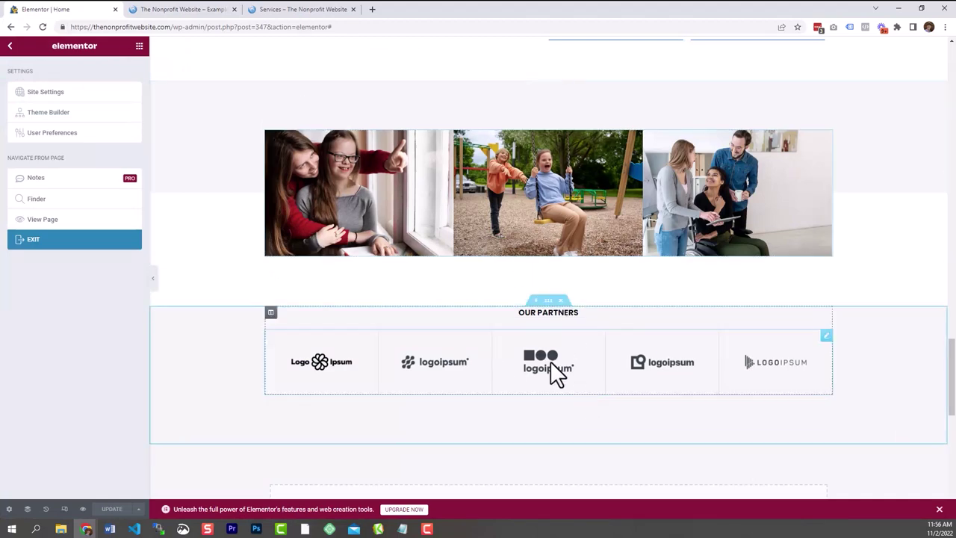
{"action": "left_click", "coordinate": [549, 303]}
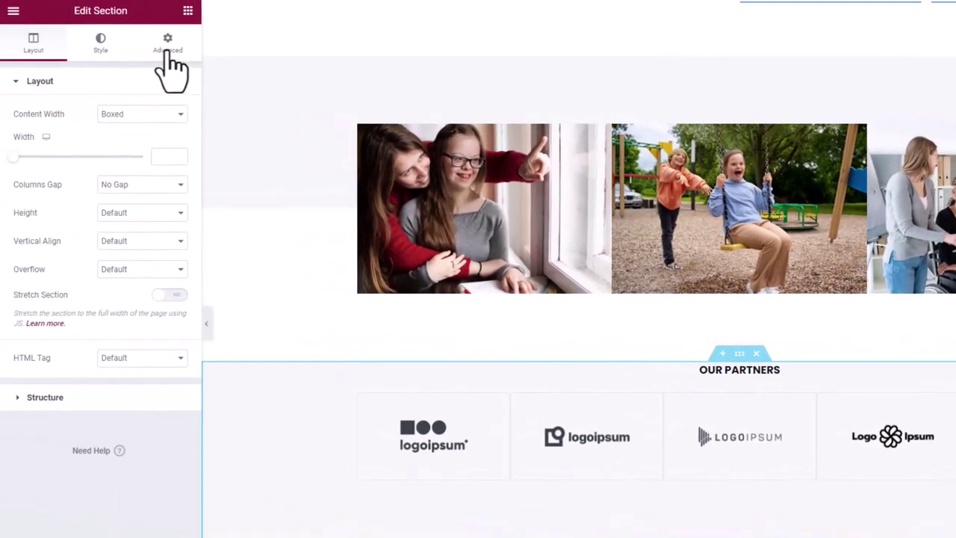
{"action": "left_click", "coordinate": [169, 46]}
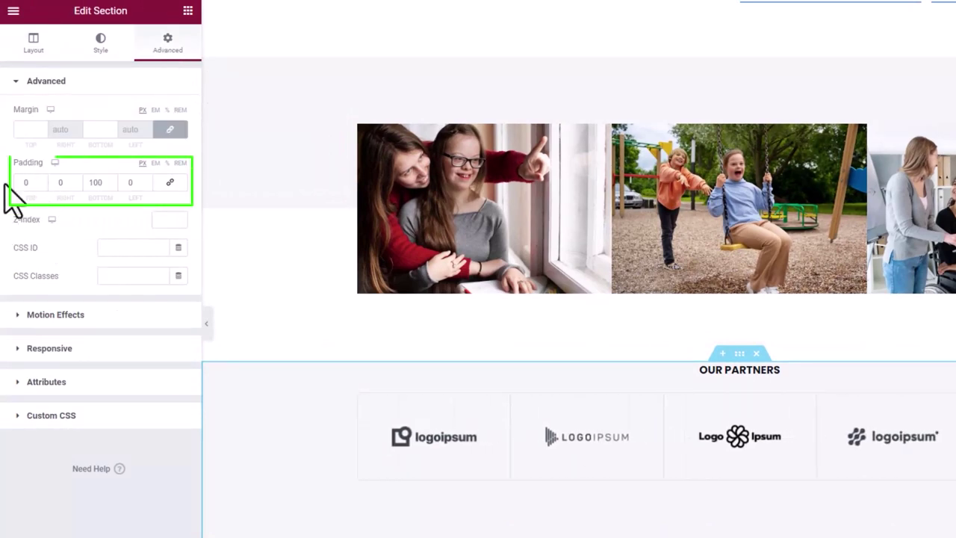
{"action": "double_click", "coordinate": [34, 183]}
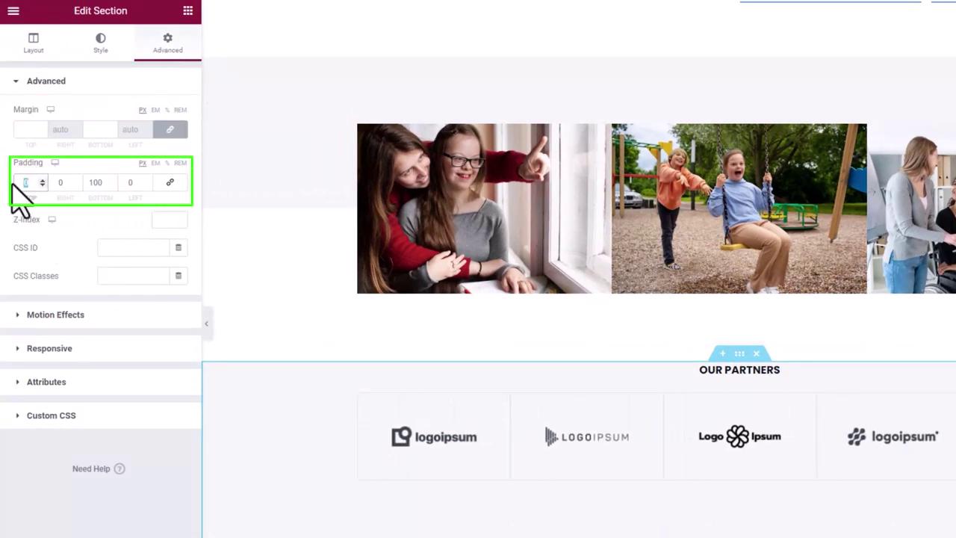
{"action": "type", "text": "64"}
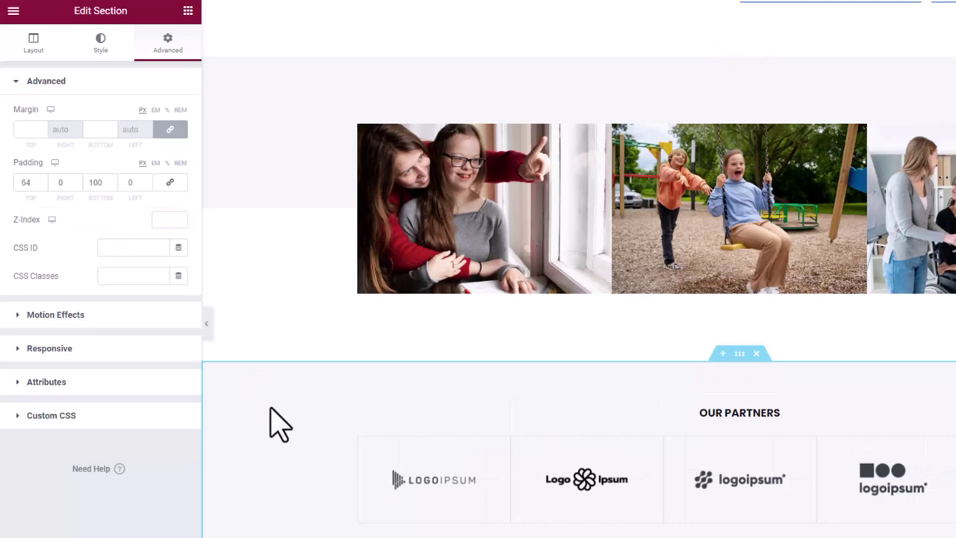
- Change the Our Partners heading's HTML tag to H3, update the page and return to the live site
{"action": "left_click", "coordinate": [781, 416]}
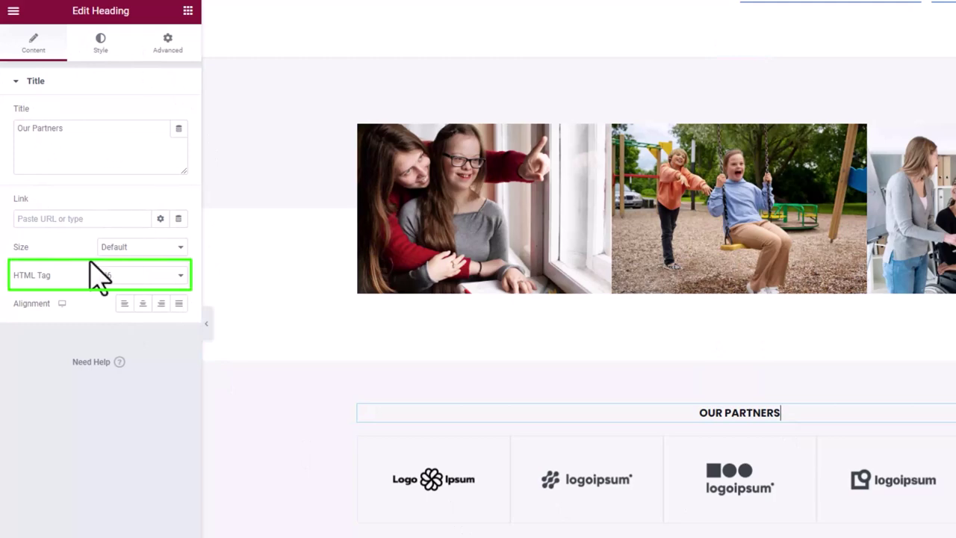
{"action": "left_click", "coordinate": [145, 277]}
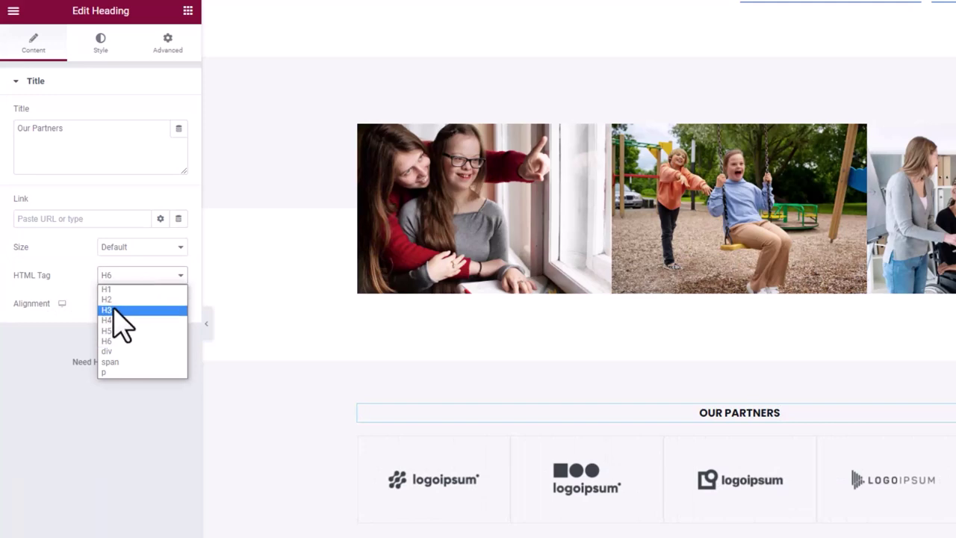
{"action": "left_click", "coordinate": [115, 310]}
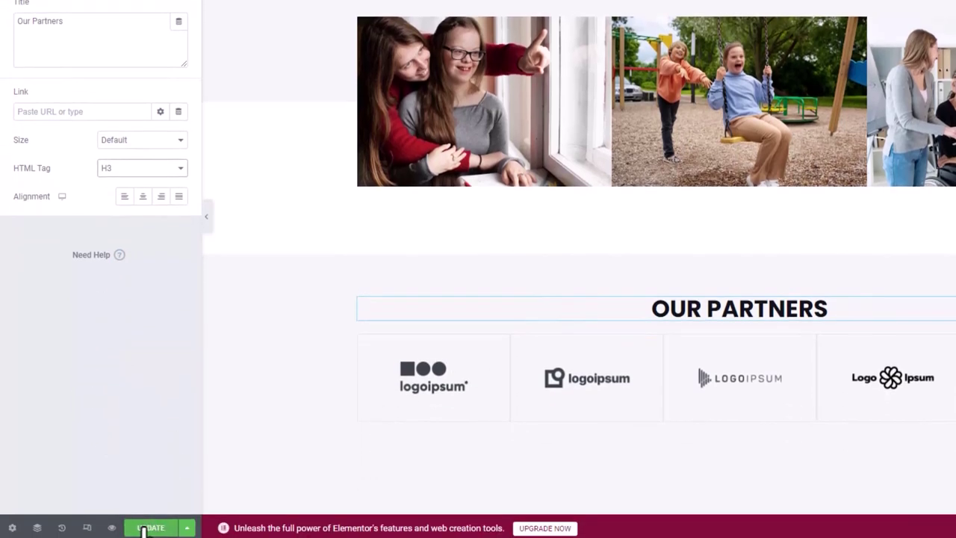
{"action": "left_click", "coordinate": [144, 529]}
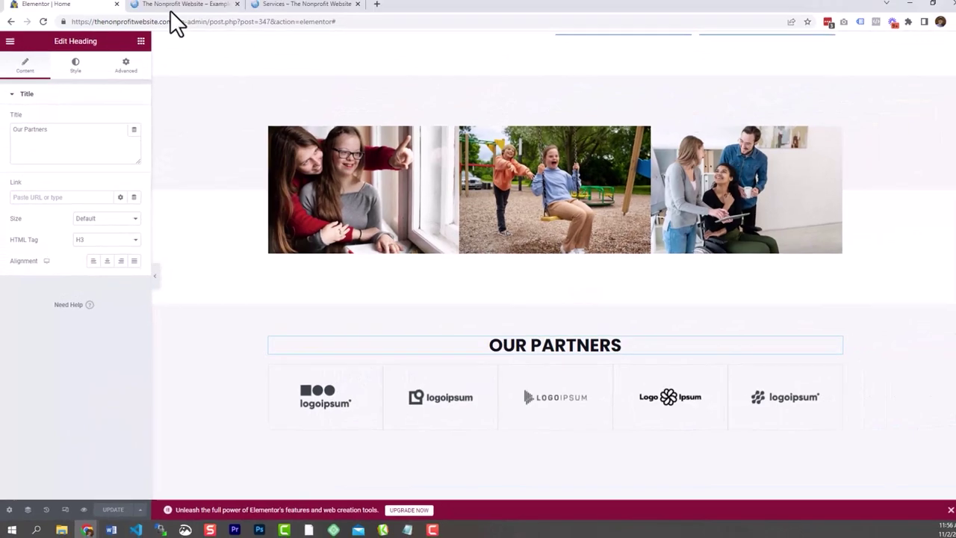
{"action": "left_click", "coordinate": [169, 10]}
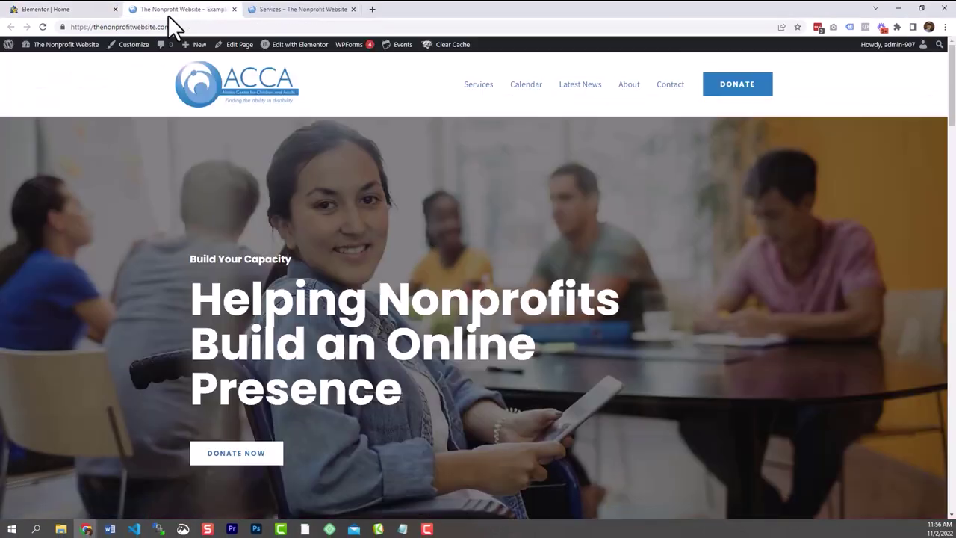
{"action": "left_click", "coordinate": [43, 26]}
{"action": "scroll", "coordinate": [499, 344], "scroll_direction": "down", "scroll_amount": 9}
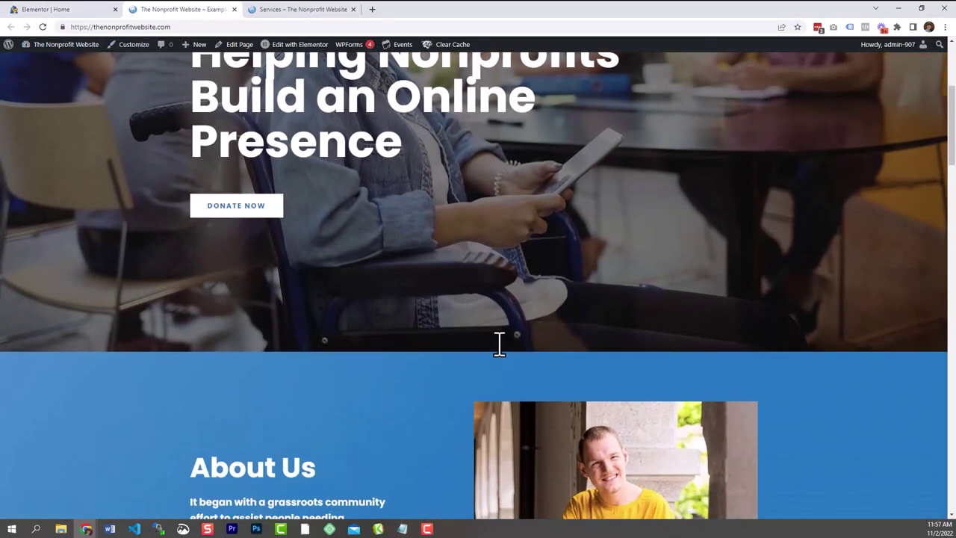
{"action": "scroll", "coordinate": [499, 345], "scroll_direction": "down", "scroll_amount": 12}
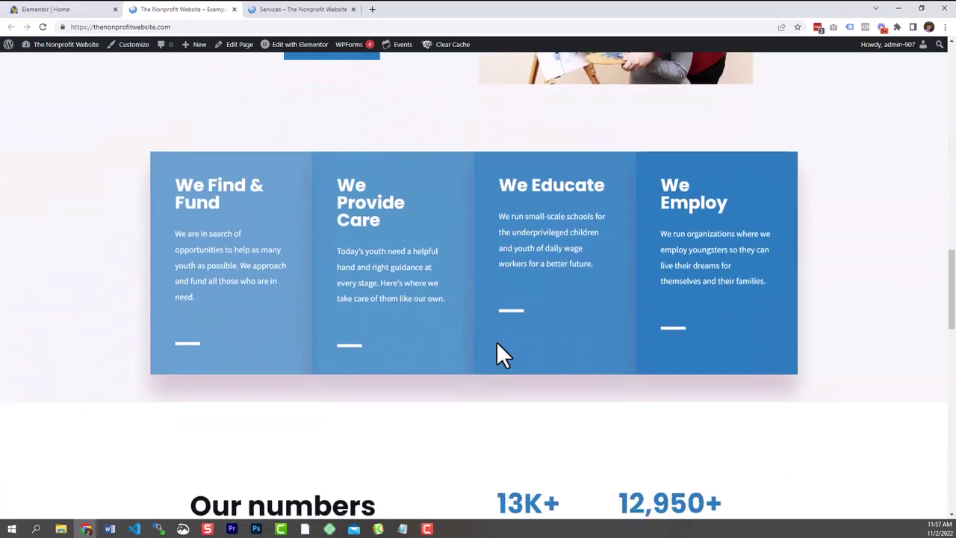
{"action": "scroll", "coordinate": [498, 345], "scroll_direction": "down", "scroll_amount": 6}
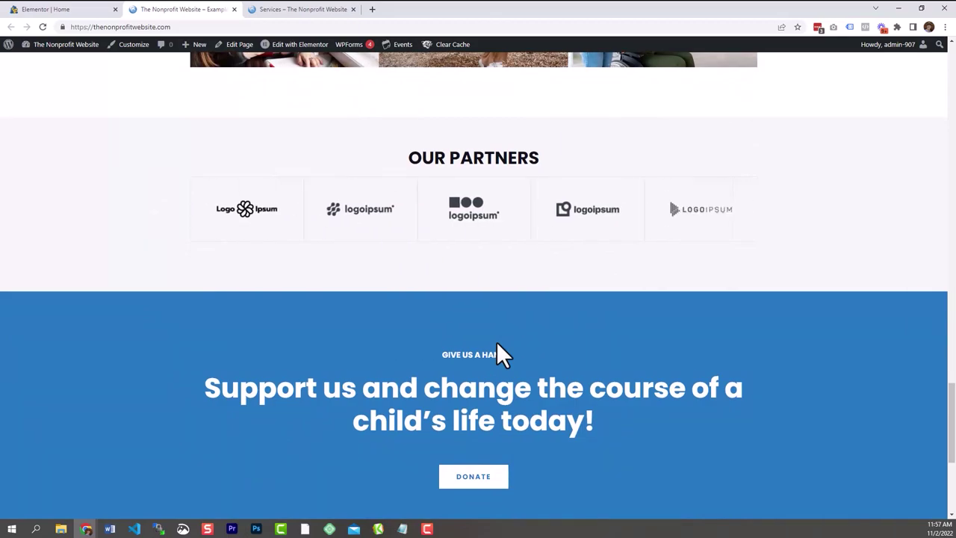
{"action": "scroll", "coordinate": [498, 345], "scroll_direction": "up", "scroll_amount": 20}
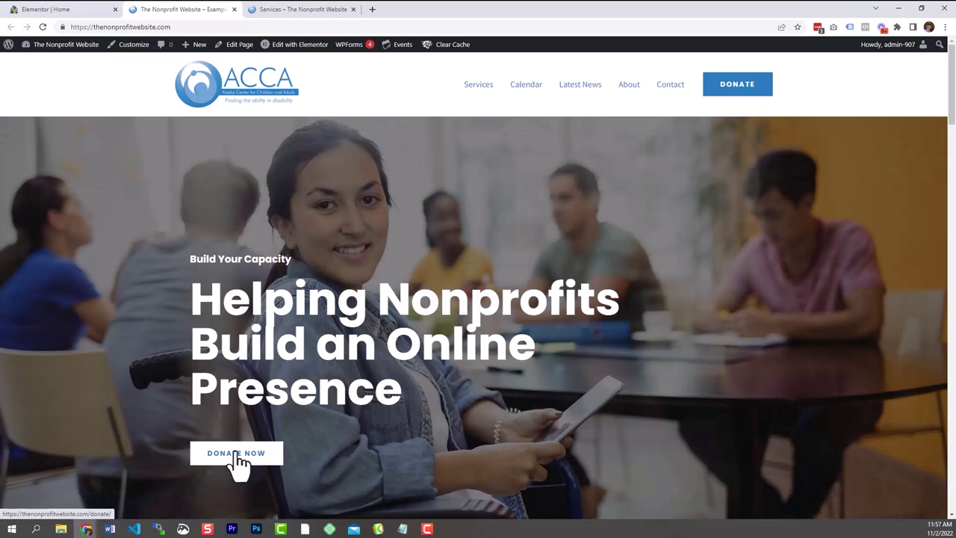
{"action": "scroll", "coordinate": [158, 430], "scroll_direction": "down", "scroll_amount": 5}
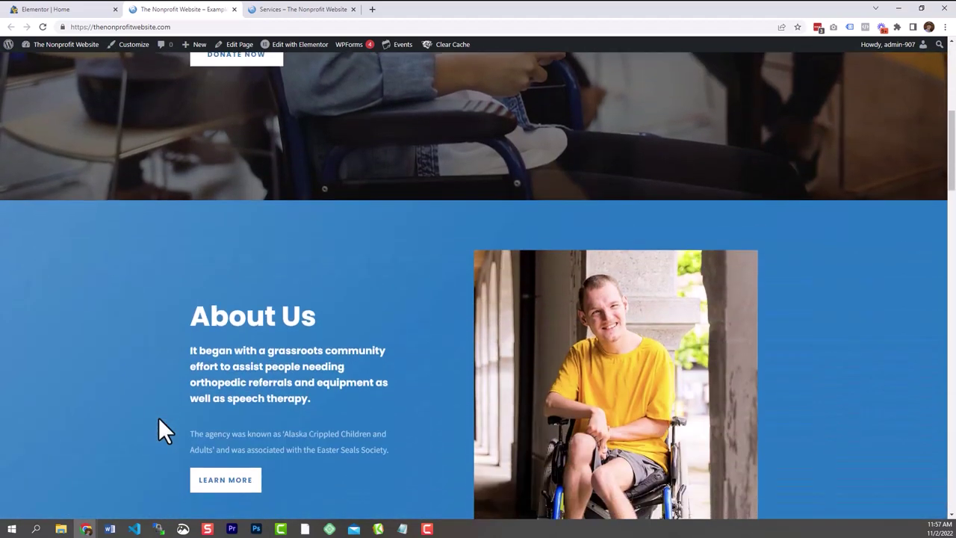
{"action": "scroll", "coordinate": [159, 417], "scroll_direction": "down", "scroll_amount": 3}
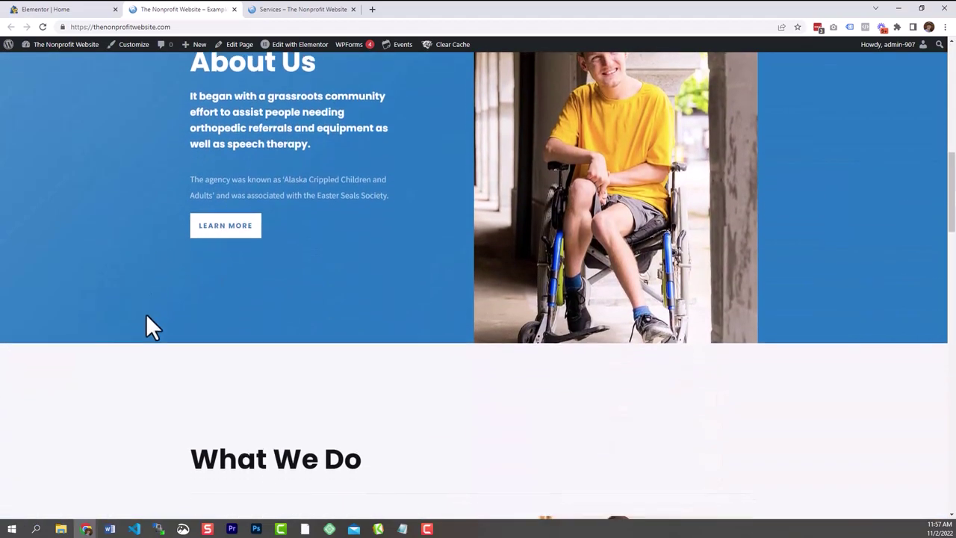
{"action": "scroll", "coordinate": [148, 321], "scroll_direction": "down", "scroll_amount": 4}
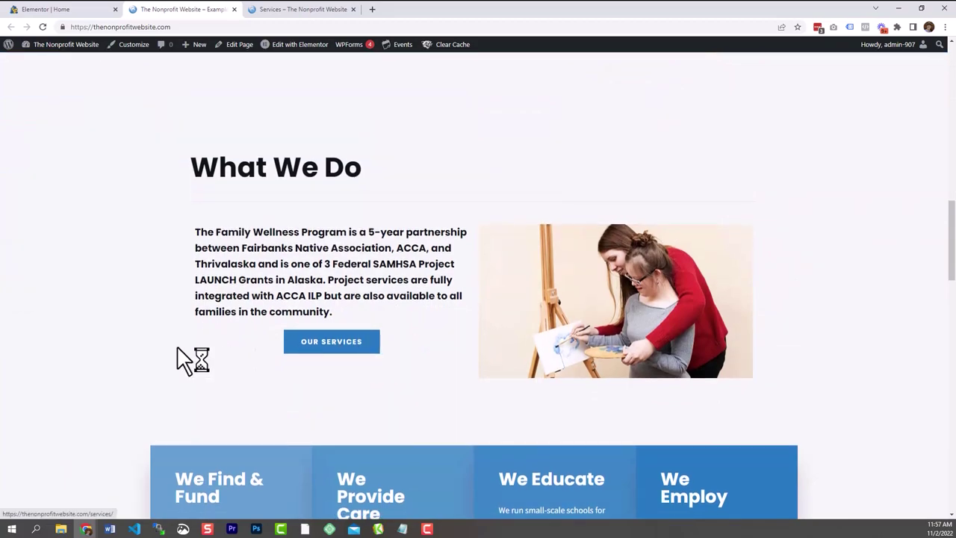
{"action": "scroll", "coordinate": [177, 345], "scroll_direction": "down", "scroll_amount": 8}
{"action": "scroll", "coordinate": [177, 345], "scroll_direction": "up", "scroll_amount": 20}
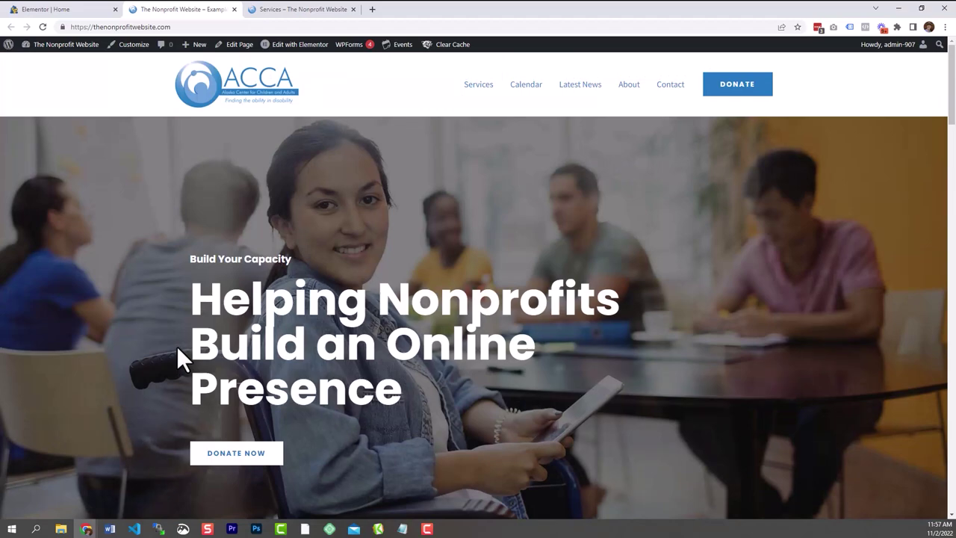
{"action": "scroll", "coordinate": [176, 351], "scroll_direction": "down", "scroll_amount": 15}
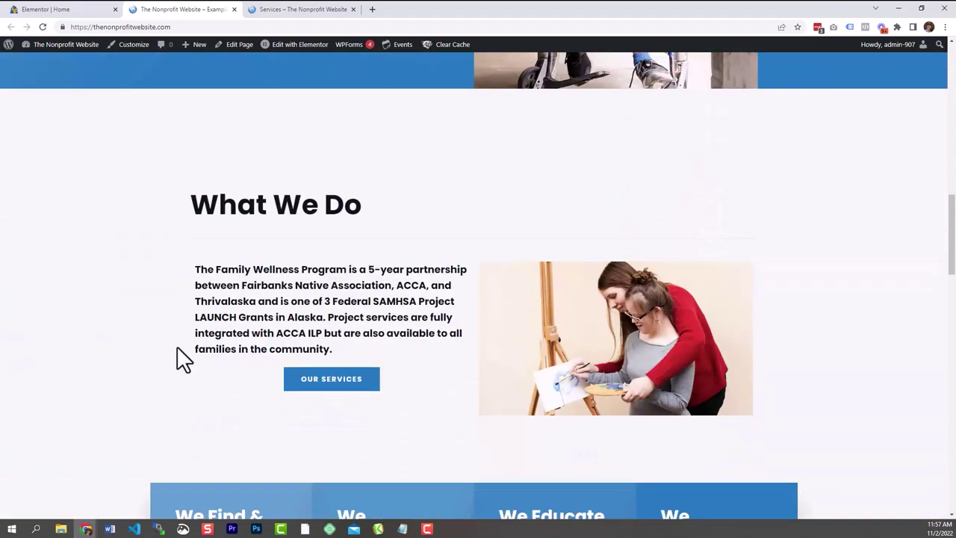
{"action": "scroll", "coordinate": [176, 346], "scroll_direction": "down", "scroll_amount": 15}
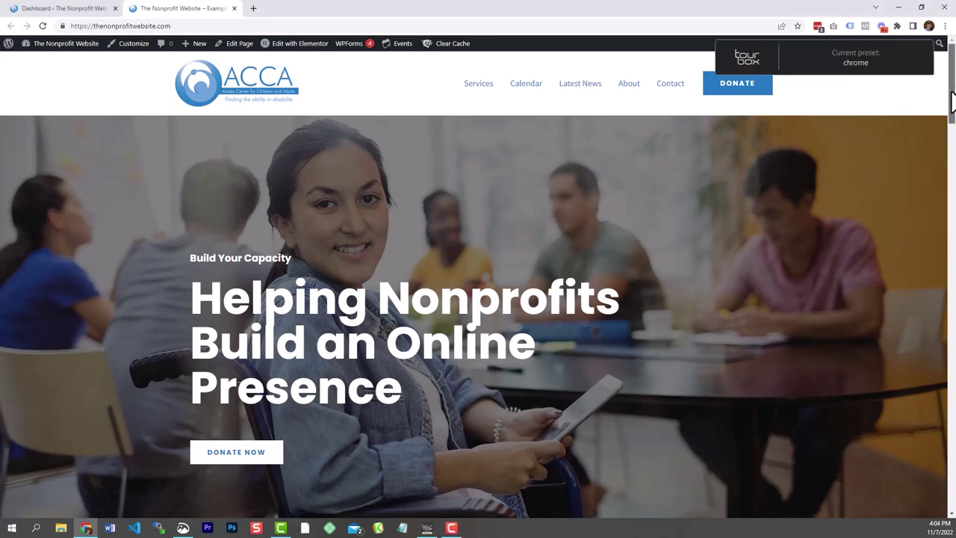
{"action": "scroll", "coordinate": [951, 119], "scroll_direction": "down", "scroll_amount": 2}
{"action": "left_click_drag", "start_coordinate": [950, 131], "coordinate": [951, 379]}
{"action": "scroll", "coordinate": [478, 284], "scroll_direction": "down", "scroll_amount": 10}
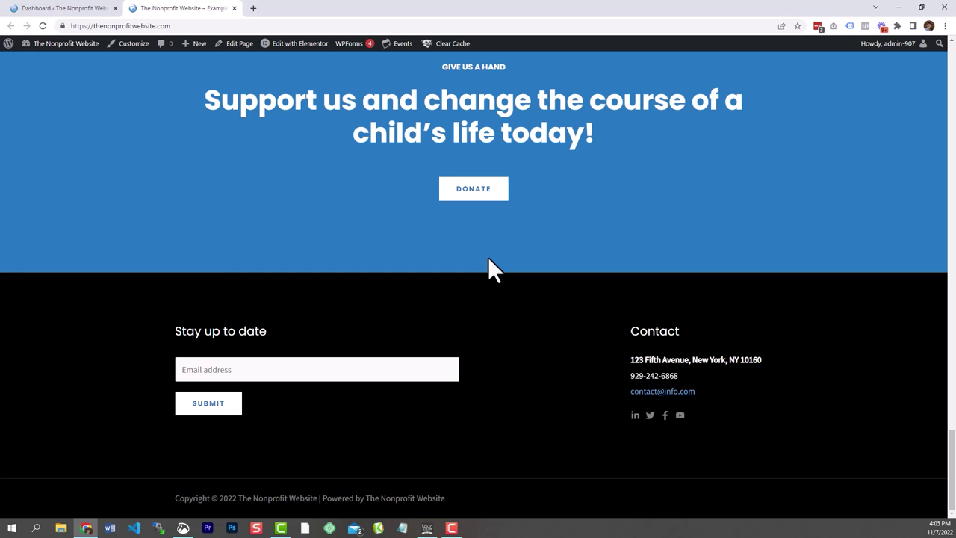
- From the Dashboard, open Appearance > Customize and go to the Footer Builder
{"action": "left_click", "coordinate": [53, 9]}
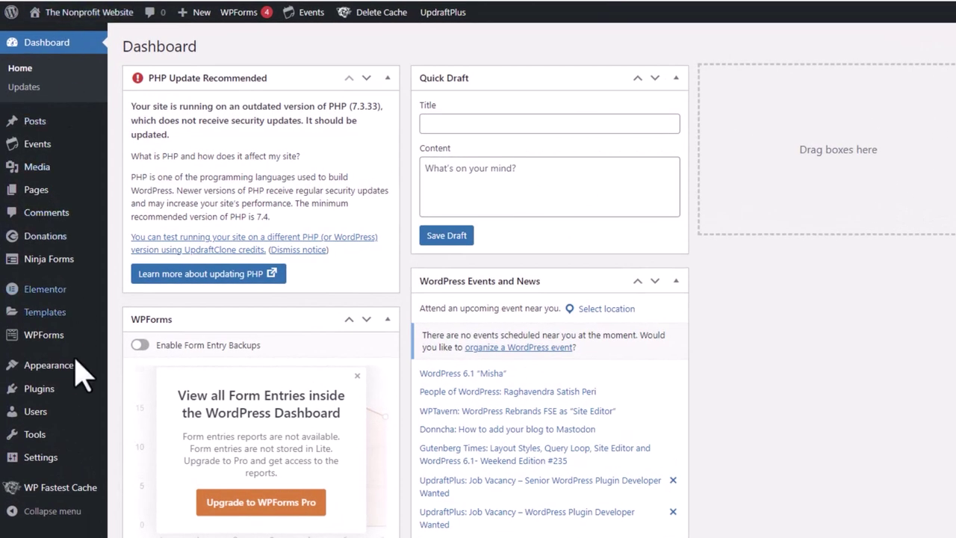
{"action": "mouse_move", "coordinate": [26, 367]}
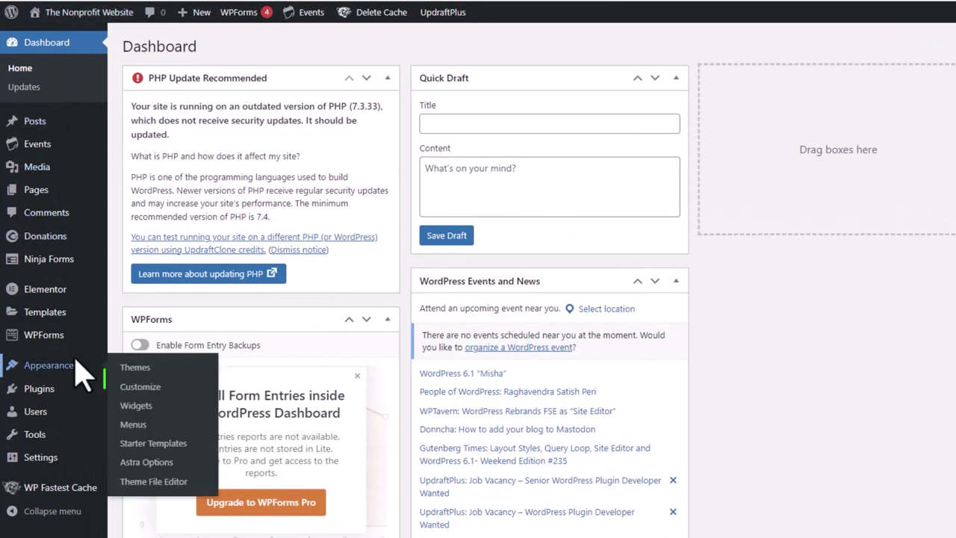
{"action": "left_click", "coordinate": [138, 390]}
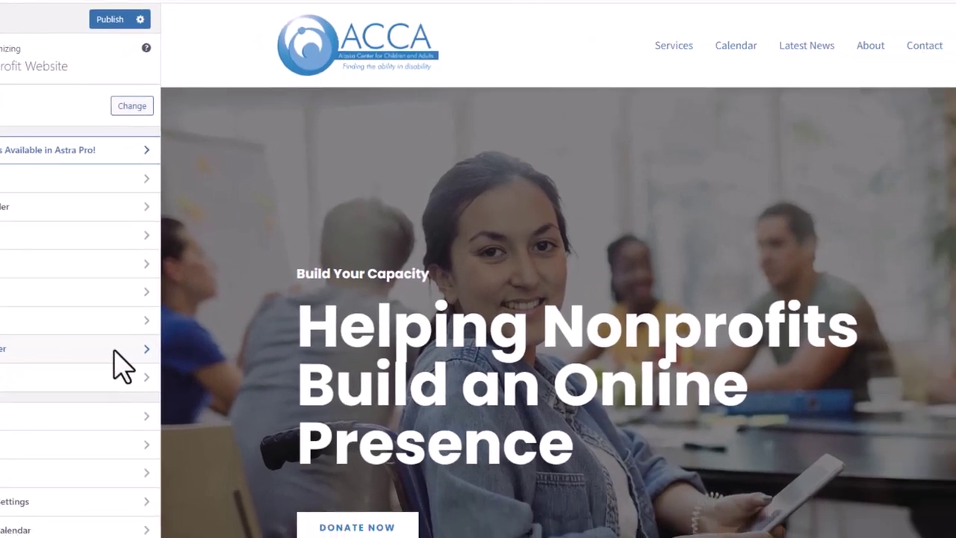
{"action": "left_click", "coordinate": [185, 387]}
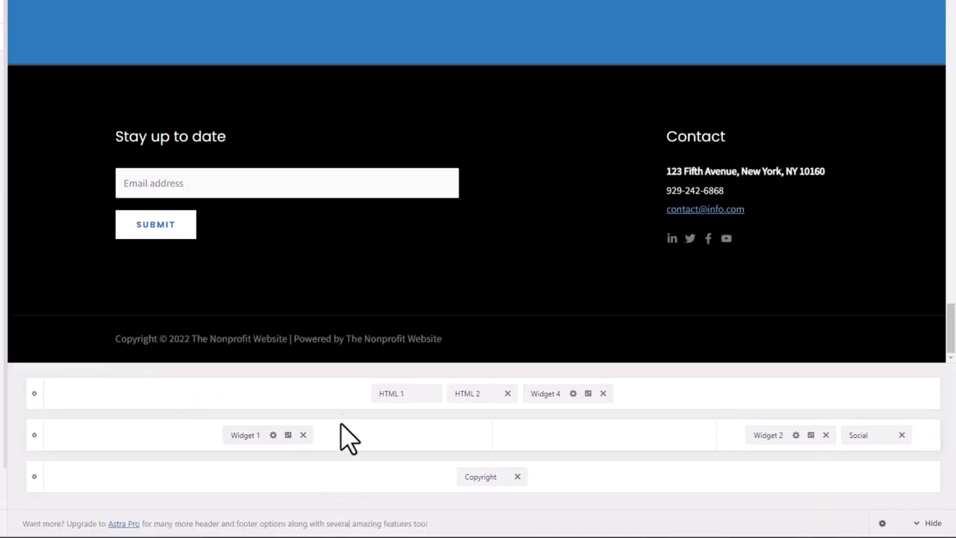
- Scroll the preview to the donation banner and open the HTML 1 settings for GIVE US A HAND
{"action": "scroll", "coordinate": [371, 316], "scroll_direction": "up", "scroll_amount": 3}
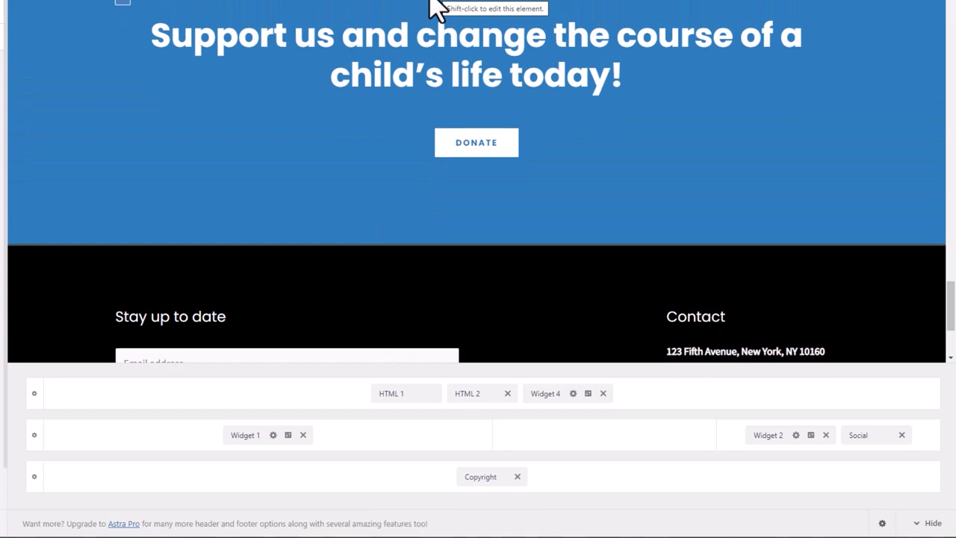
{"action": "scroll", "coordinate": [434, 15], "scroll_direction": "up", "scroll_amount": 1}
{"action": "scroll", "coordinate": [431, 30], "scroll_direction": "up", "scroll_amount": 1}
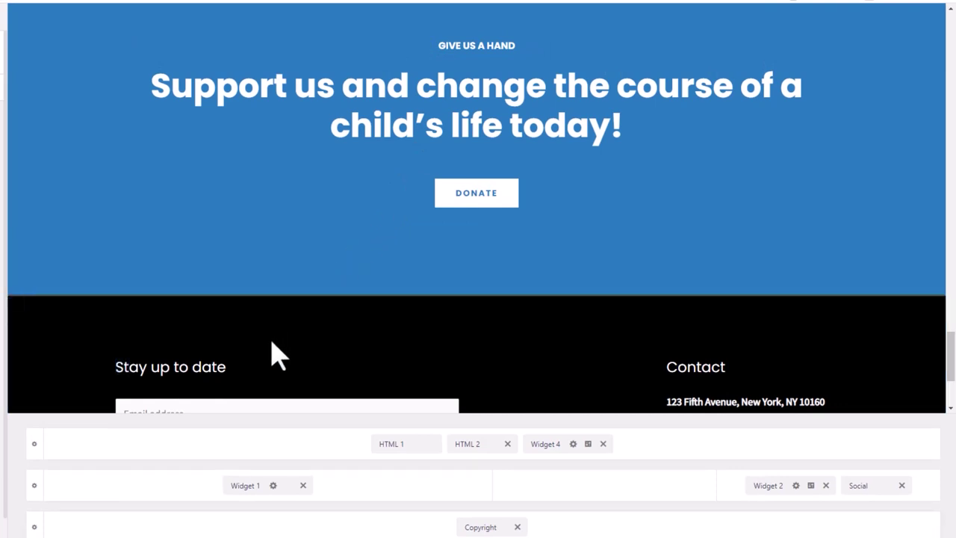
{"action": "scroll", "coordinate": [278, 357], "scroll_direction": "down", "scroll_amount": 2}
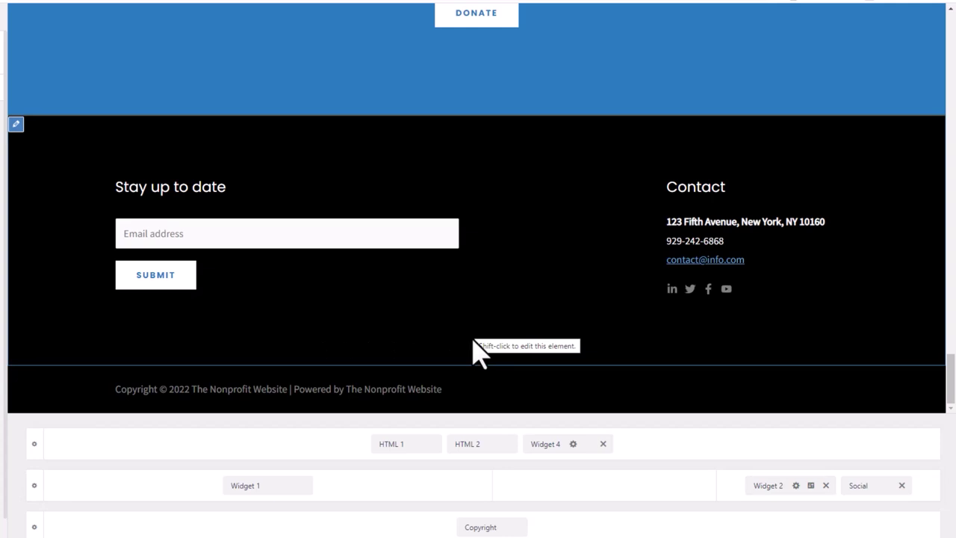
{"action": "scroll", "coordinate": [473, 342], "scroll_direction": "up", "scroll_amount": 5}
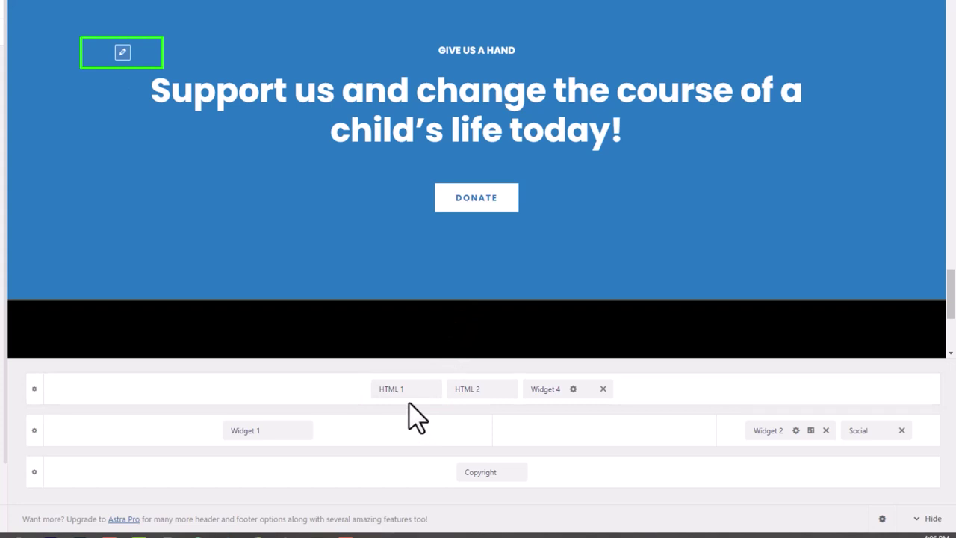
{"action": "left_click", "coordinate": [124, 53]}
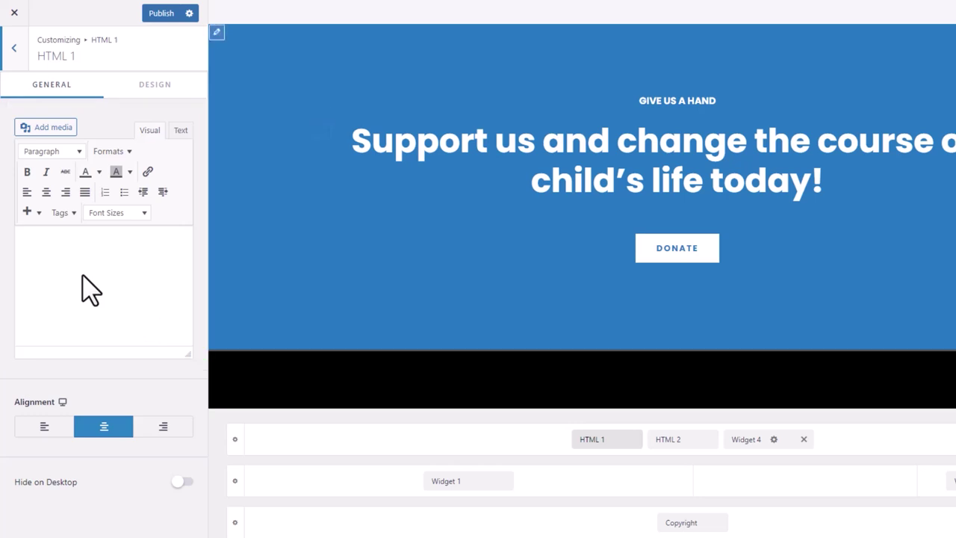
- In the HTML 1 Text view, replace GIVE US A HAND with SUPPORT OUR CAUSE
{"action": "left_click", "coordinate": [182, 133]}
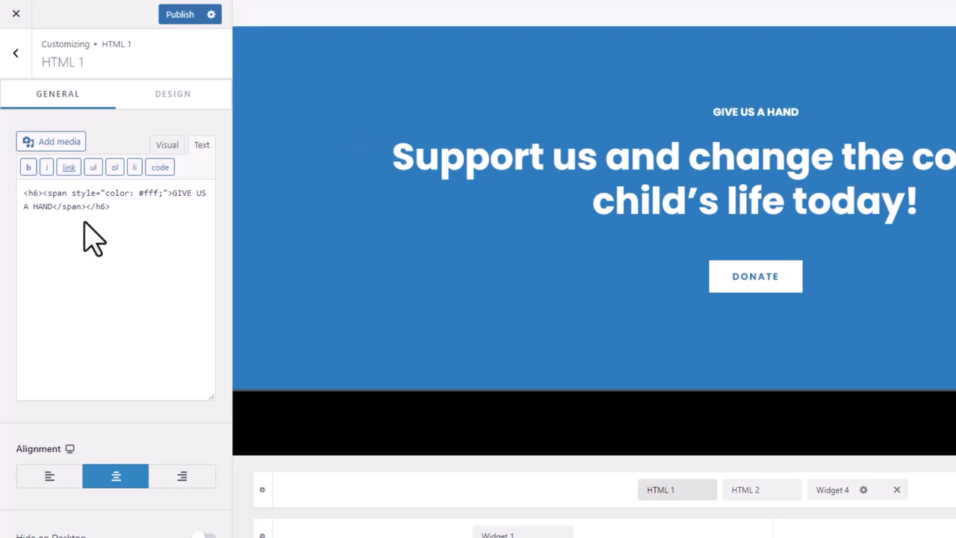
{"action": "left_click_drag", "start_coordinate": [52, 207], "coordinate": [173, 194]}
{"action": "type", "text": "SUPPOR"}
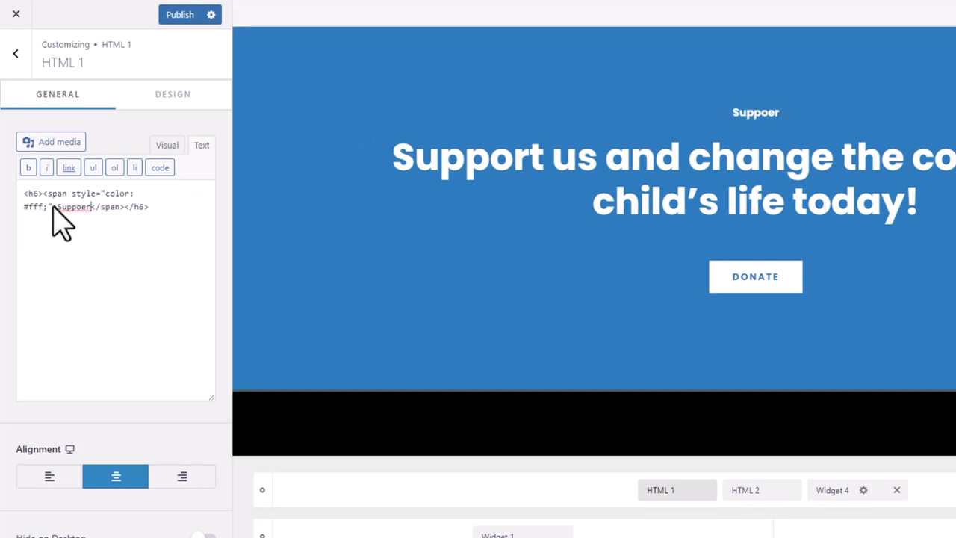
{"action": "type", "text": "T OUR CAUSE"}
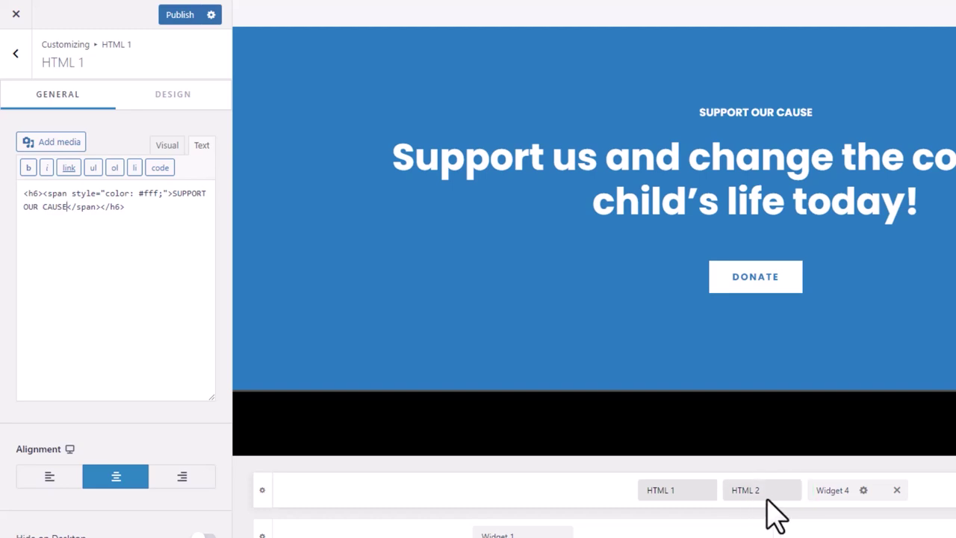
{"action": "left_click", "coordinate": [767, 496]}
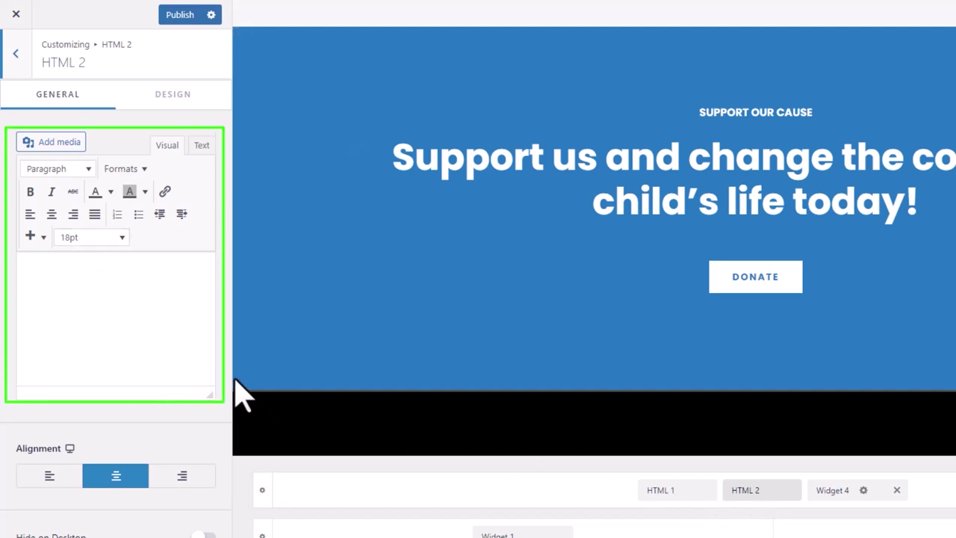
- Retype the HTML 2 banner heading as 'Your Support Makes a difference in a Childs Life.'
{"action": "left_click", "coordinate": [199, 147]}
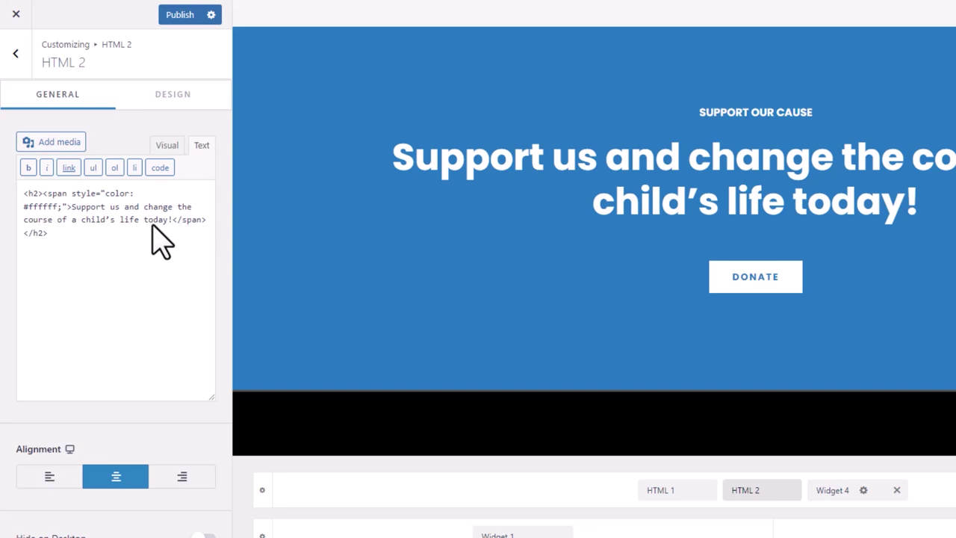
{"action": "left_click_drag", "start_coordinate": [71, 206], "coordinate": [171, 220]}
{"action": "type", "text": "Your Support Makes a d"}
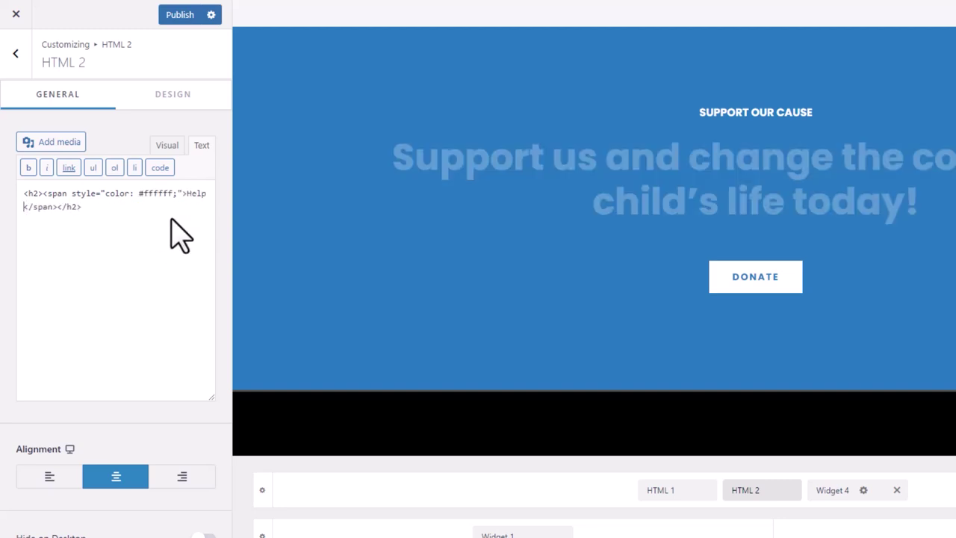
{"action": "type", "text": "ifference in a Childs Life."}
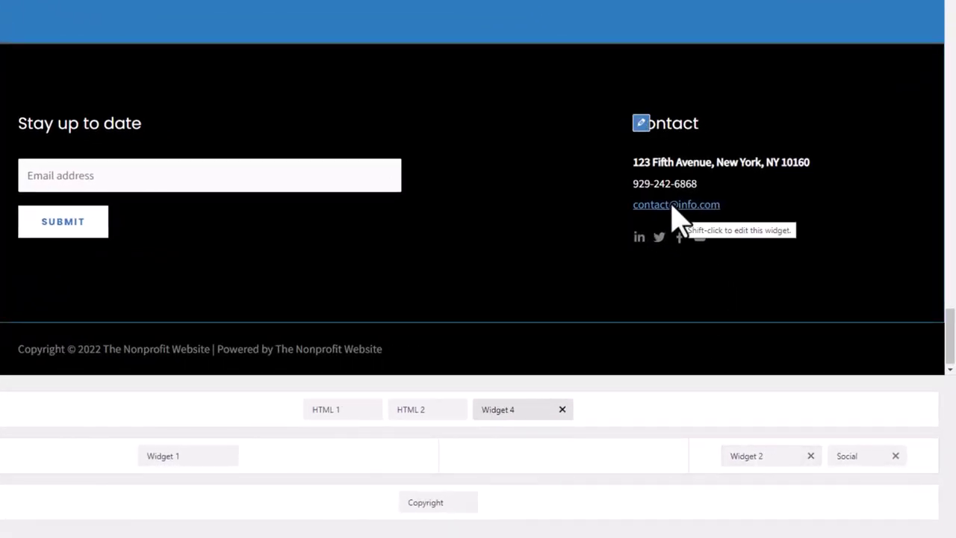
- Hide the LinkedIn icon in the footer Social Icons settings and check the Twitter entry's link
{"action": "left_click", "coordinate": [855, 470]}
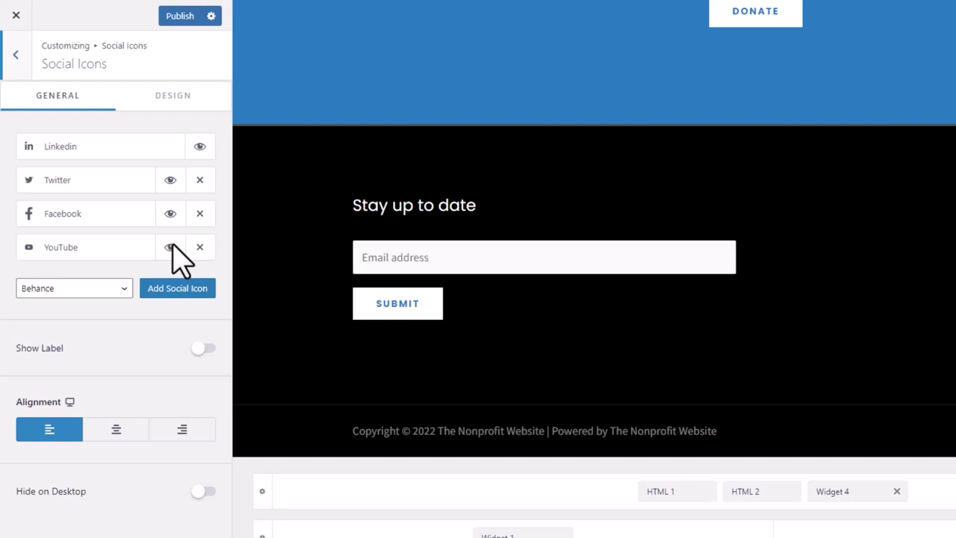
{"action": "left_click", "coordinate": [200, 147]}
{"action": "left_click", "coordinate": [90, 196]}
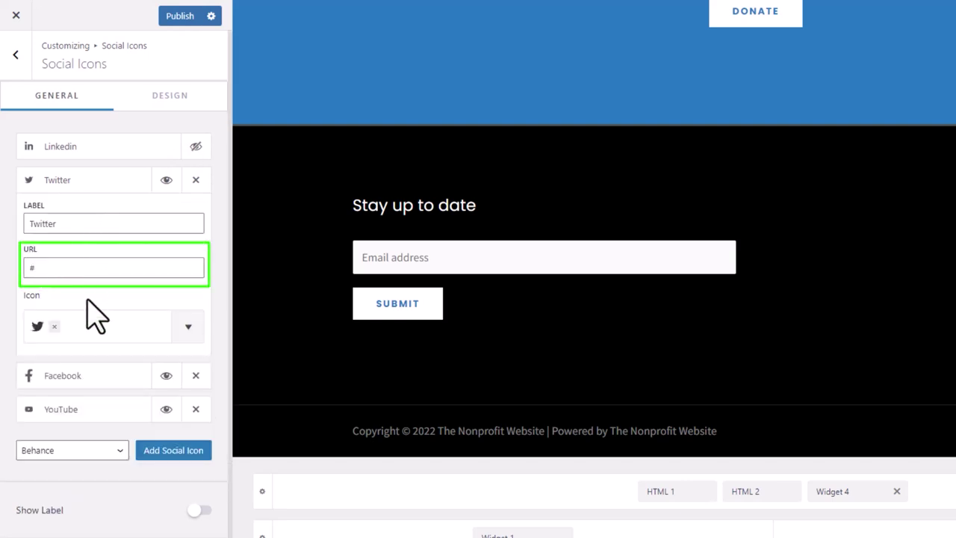
{"action": "left_click", "coordinate": [51, 271]}
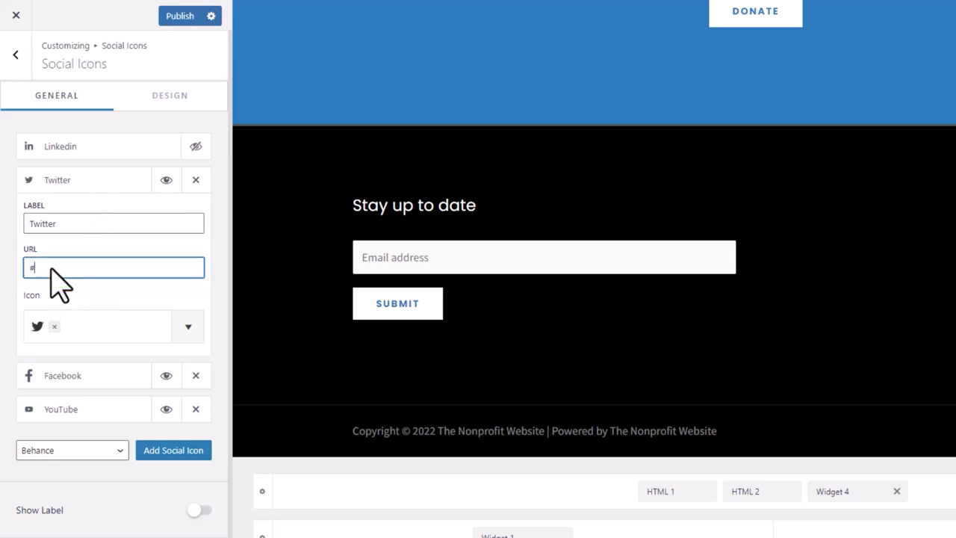
{"action": "key", "text": "Return"}
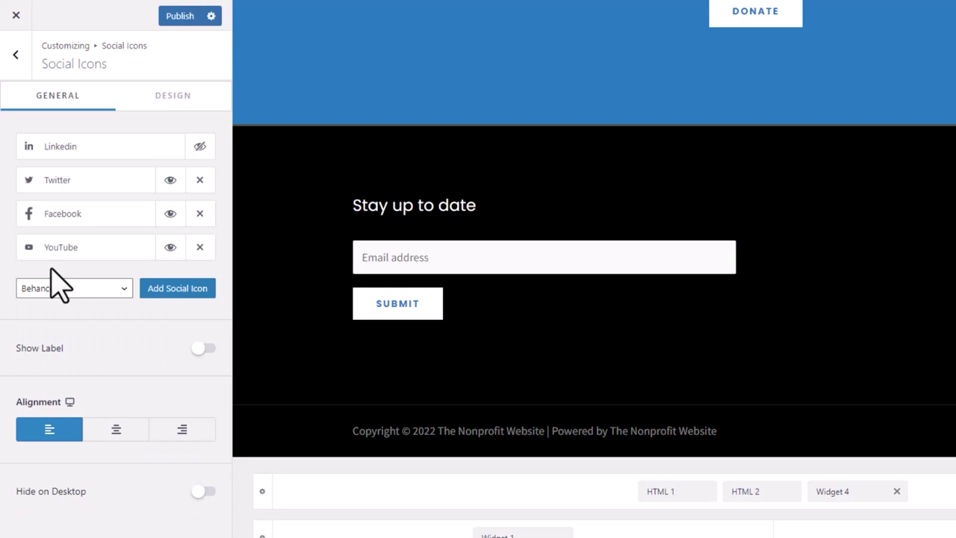
- Replace the Twitter entry's icon with the square Twitter icon found by searching 'twitter'
{"action": "left_click", "coordinate": [72, 187]}
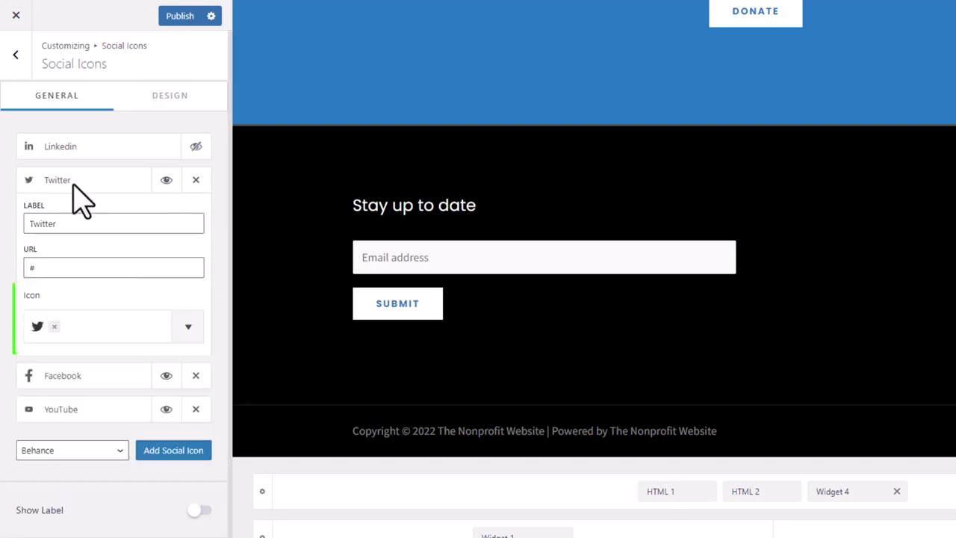
{"action": "left_click", "coordinate": [52, 327]}
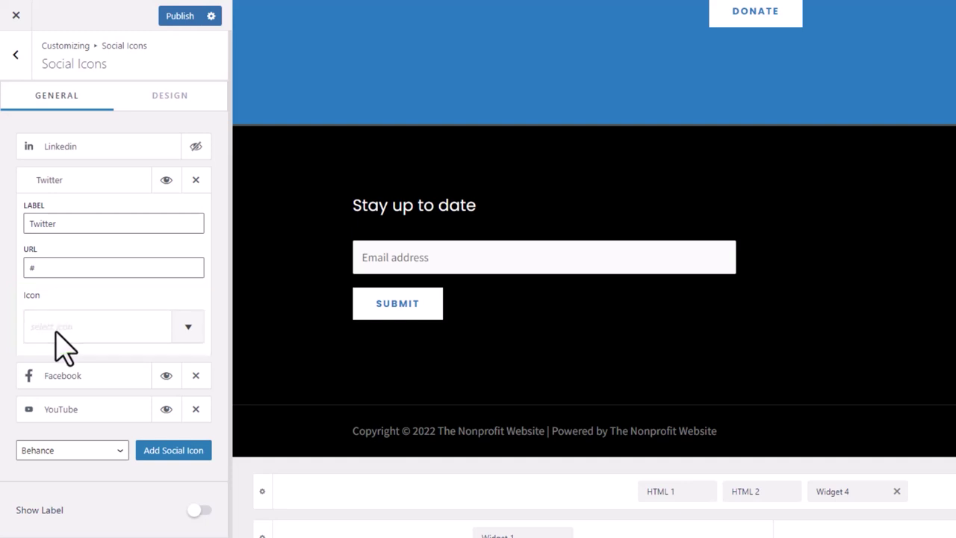
{"action": "left_click", "coordinate": [183, 331]}
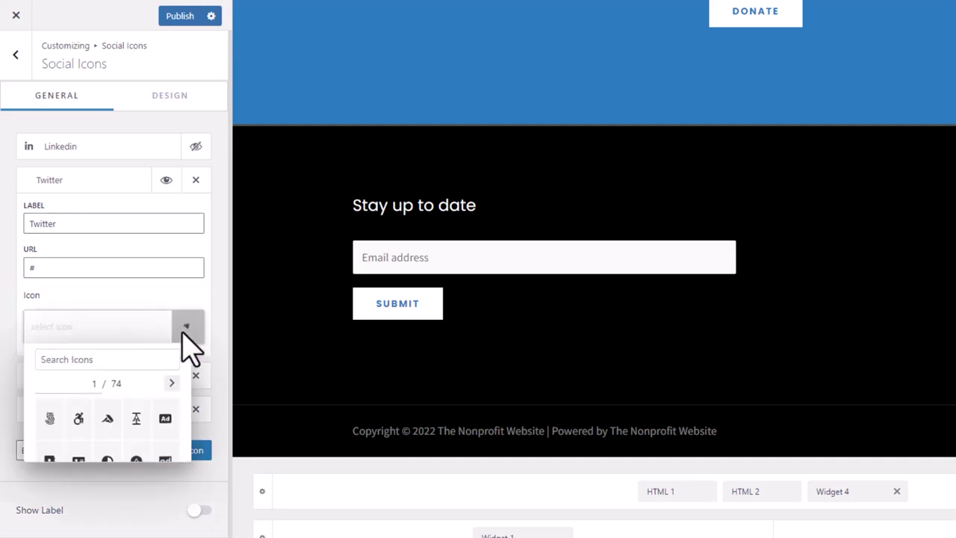
{"action": "left_click", "coordinate": [72, 366]}
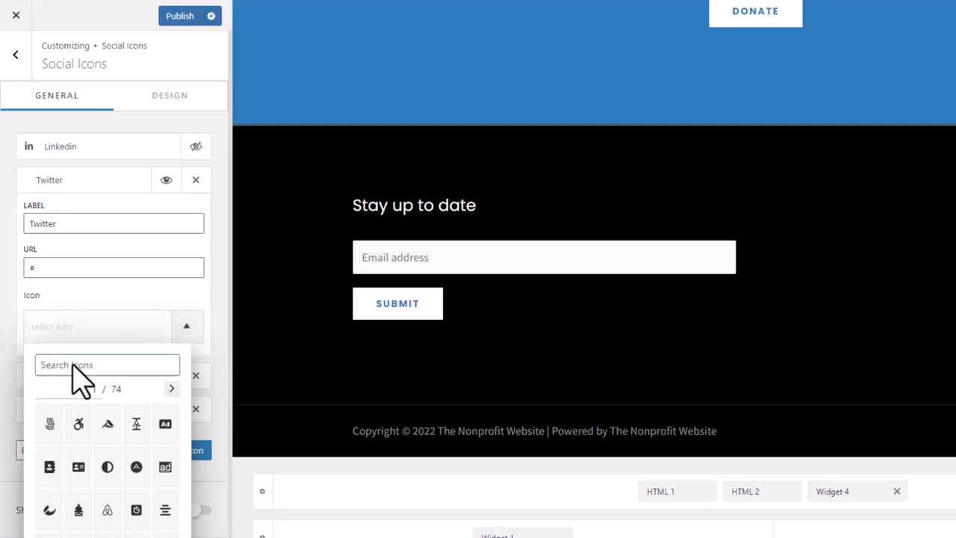
{"action": "type", "text": "twitter"}
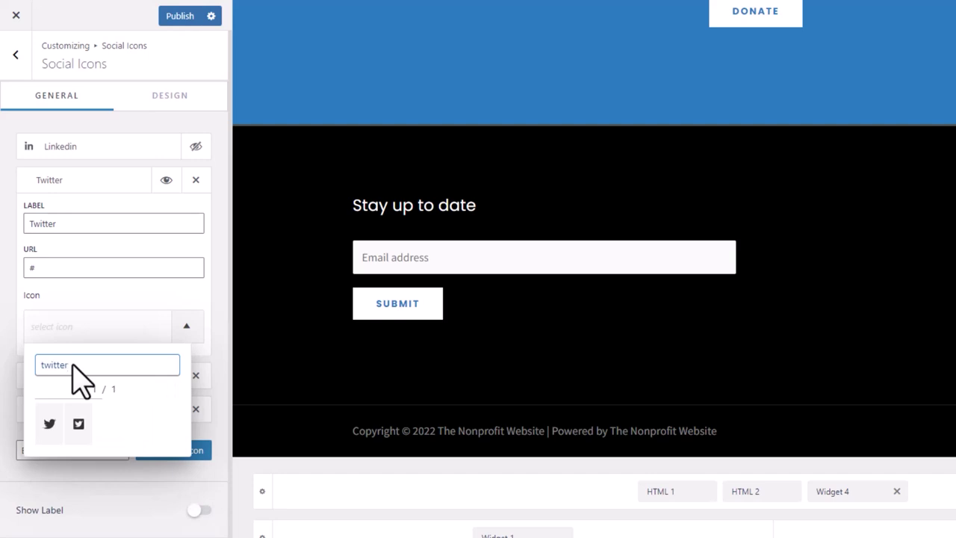
{"action": "key", "text": "Right"}
{"action": "key", "text": "Right"}
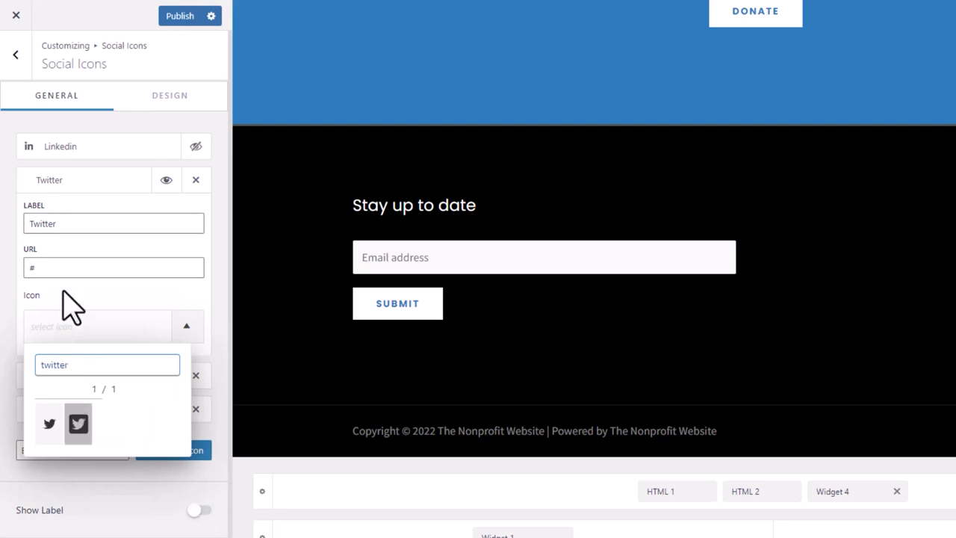
{"action": "key", "text": "Return"}
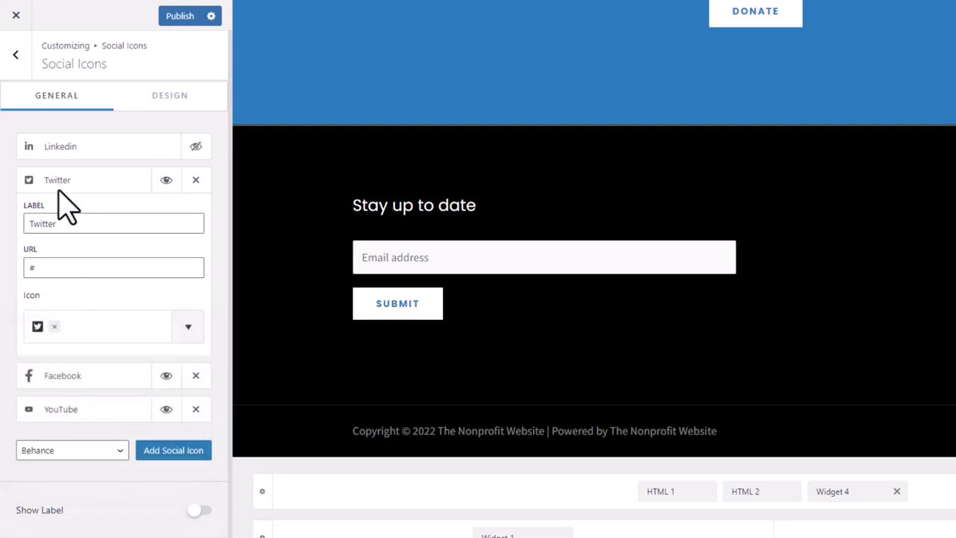
{"action": "left_click", "coordinate": [58, 188]}
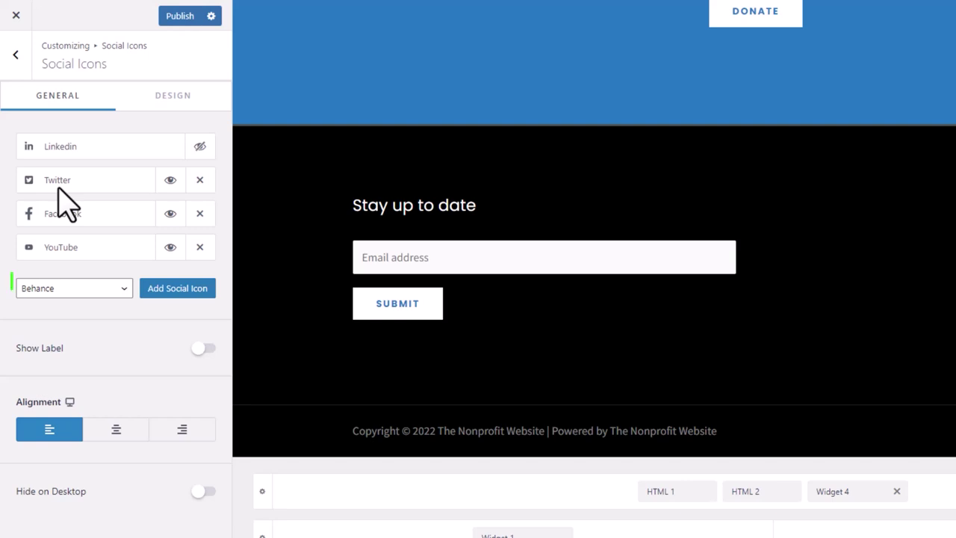
- Add an Email 1 social icon and set its link to the site's info mailto address
{"action": "left_click", "coordinate": [93, 291]}
{"action": "key", "text": "g"}
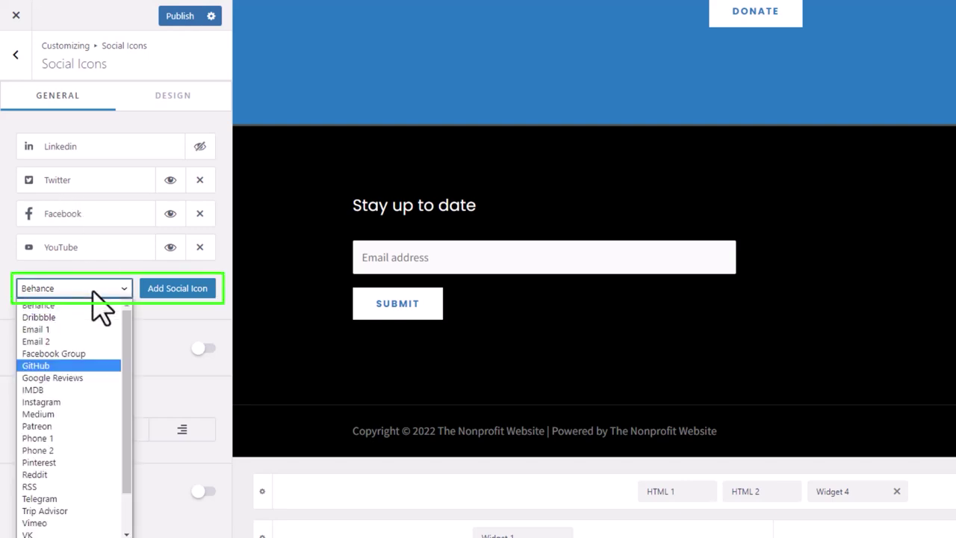
{"action": "left_click", "coordinate": [62, 329]}
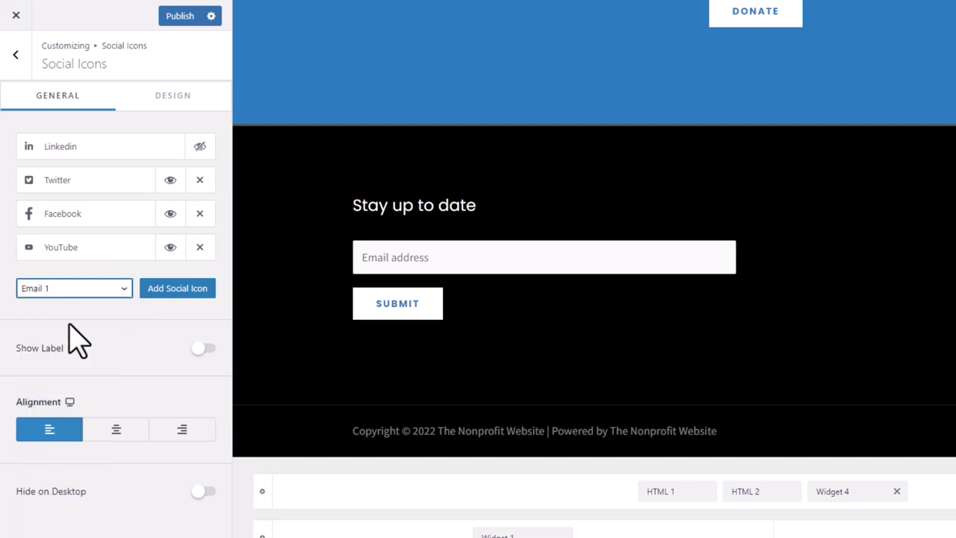
{"action": "left_click", "coordinate": [184, 293]}
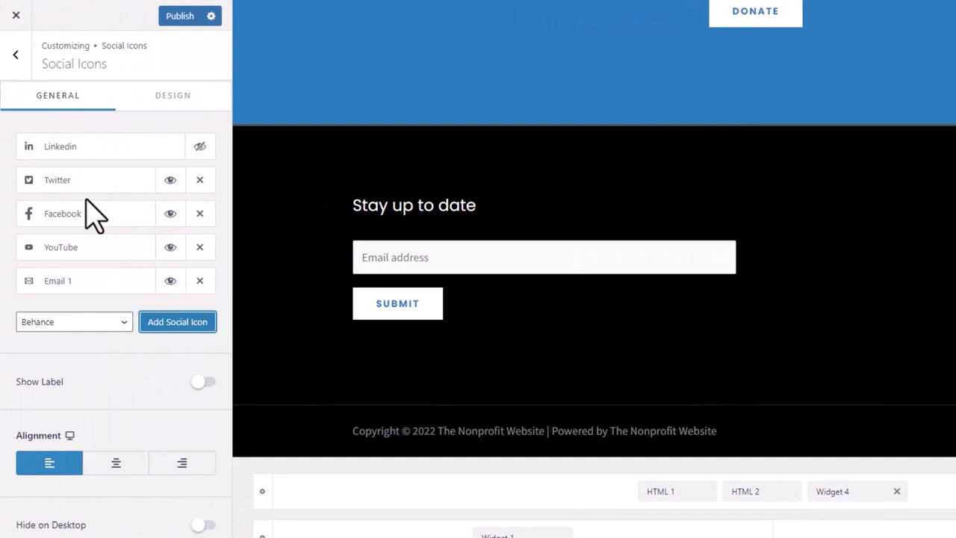
{"action": "left_click", "coordinate": [84, 282]}
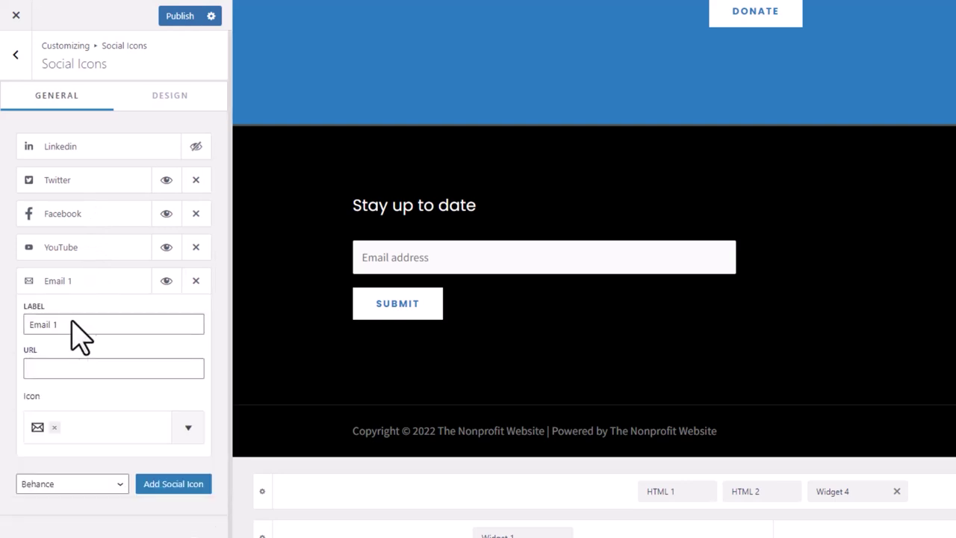
{"action": "left_click", "coordinate": [56, 372]}
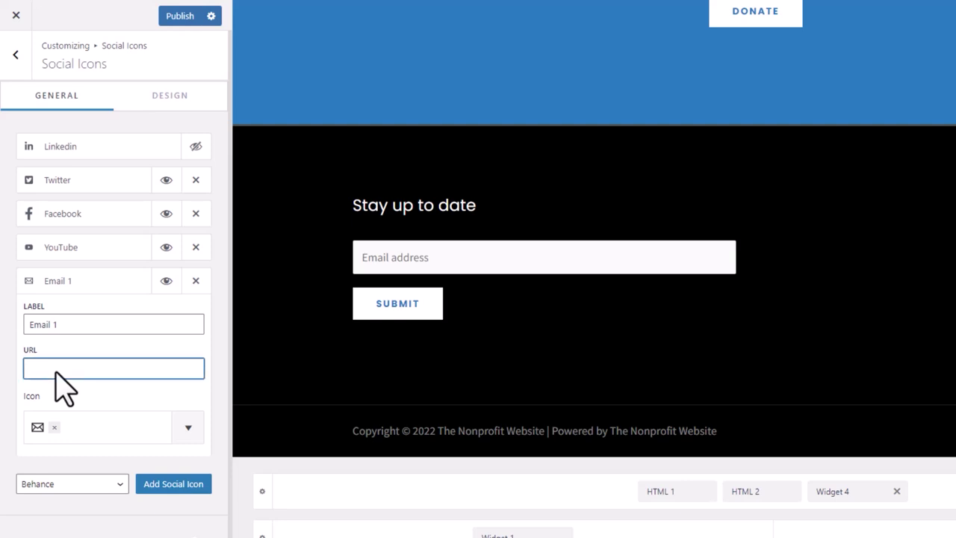
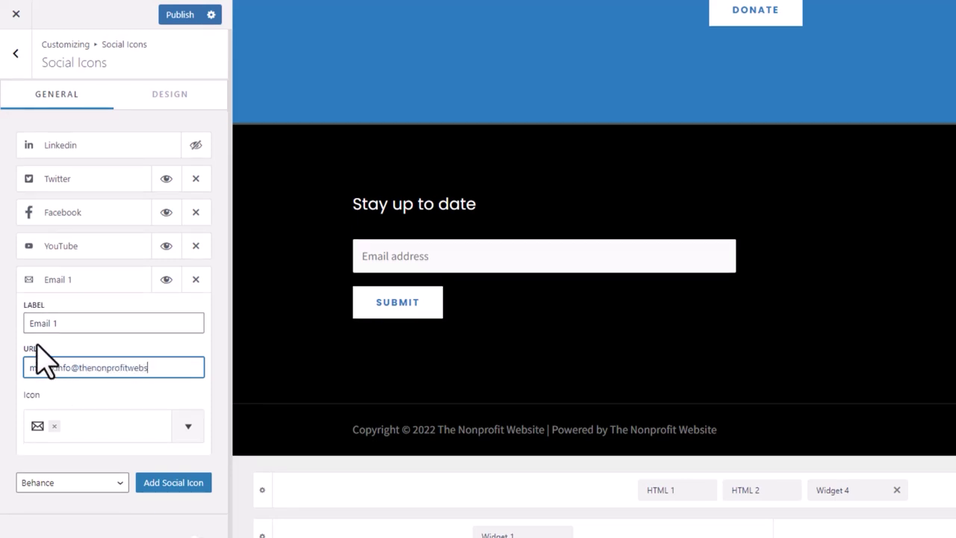
{"action": "left_click", "coordinate": [72, 287]}
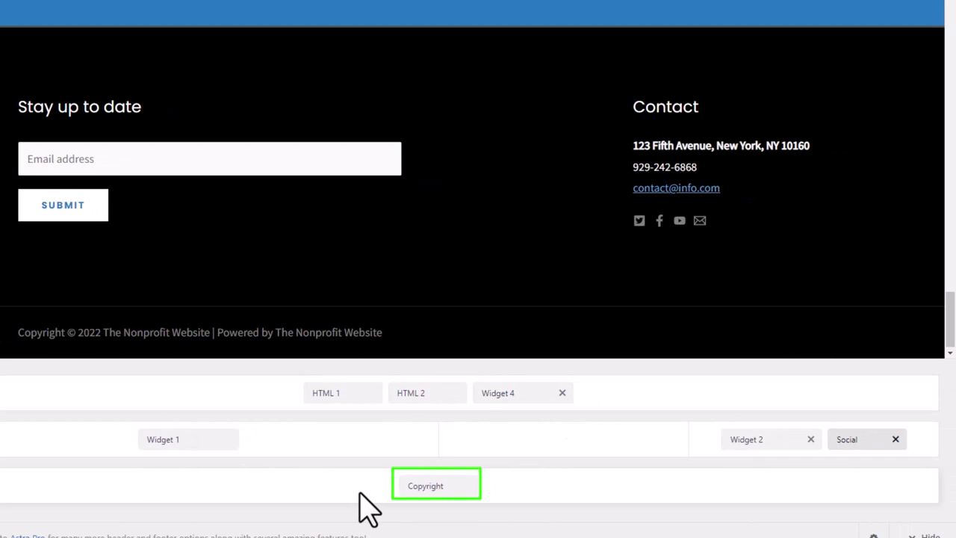
- Open the footer Copyright element and inspect its [copyright] and [current_year] placeholders
{"action": "left_click", "coordinate": [440, 487]}
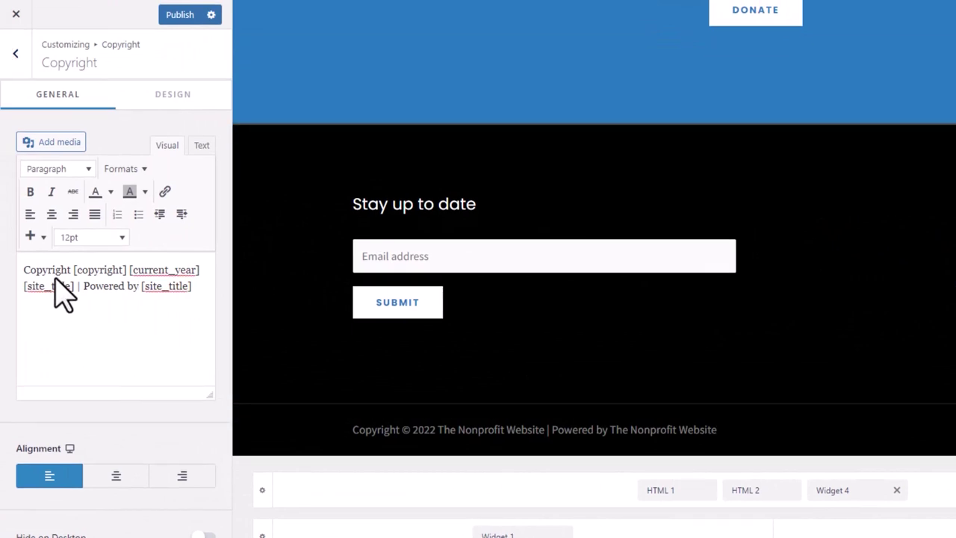
{"action": "left_click_drag", "start_coordinate": [71, 269], "coordinate": [124, 270]}
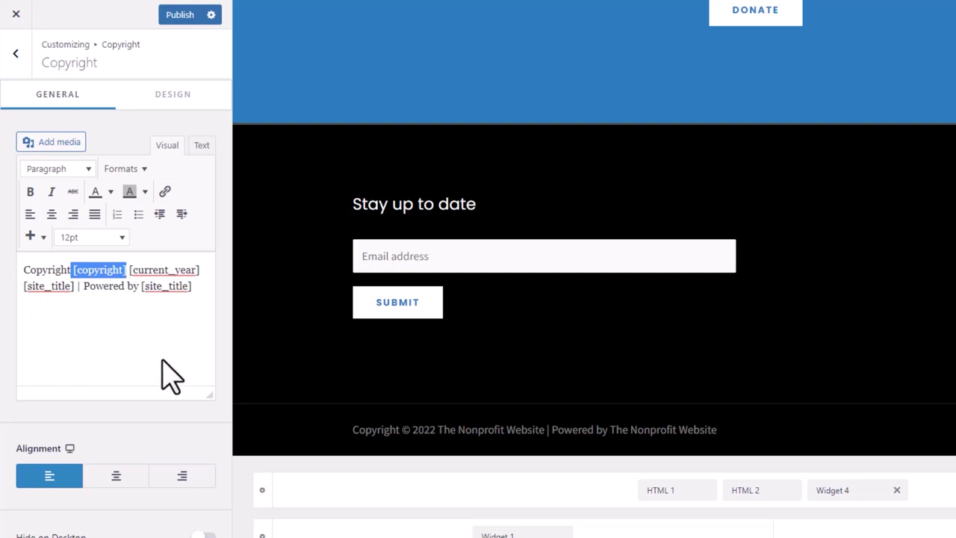
{"action": "left_click", "coordinate": [148, 288]}
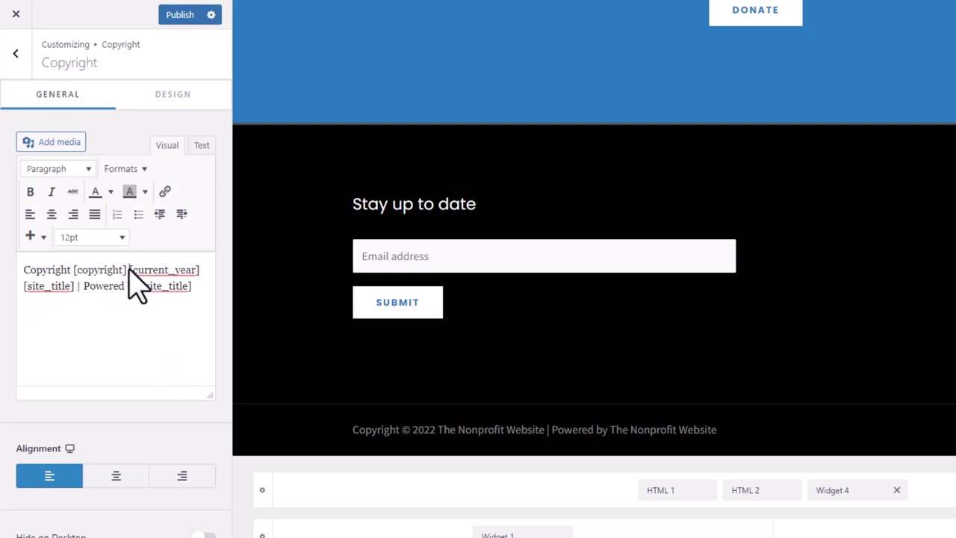
{"action": "left_click_drag", "start_coordinate": [128, 271], "coordinate": [202, 272]}
{"action": "left_click", "coordinate": [203, 272]}
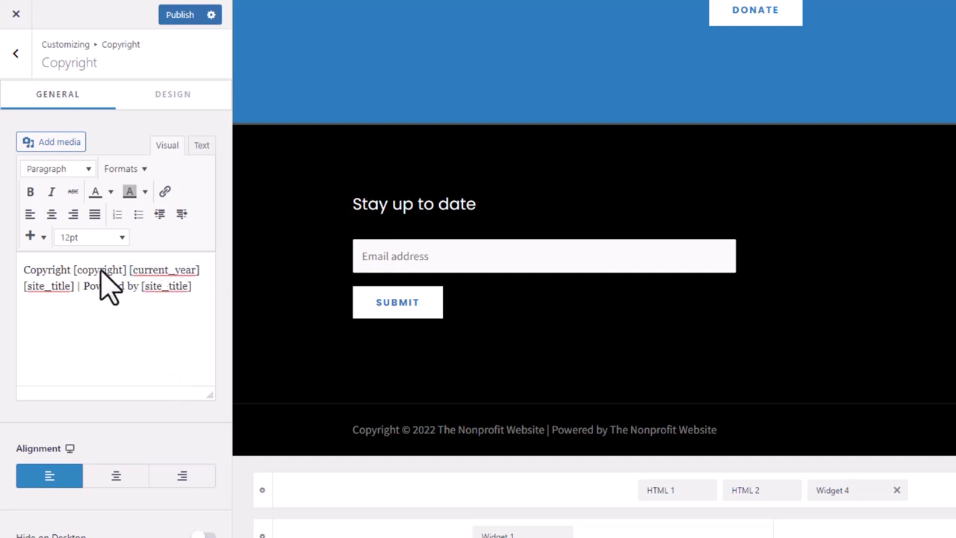
{"action": "left_click_drag", "start_coordinate": [73, 272], "coordinate": [127, 275]}
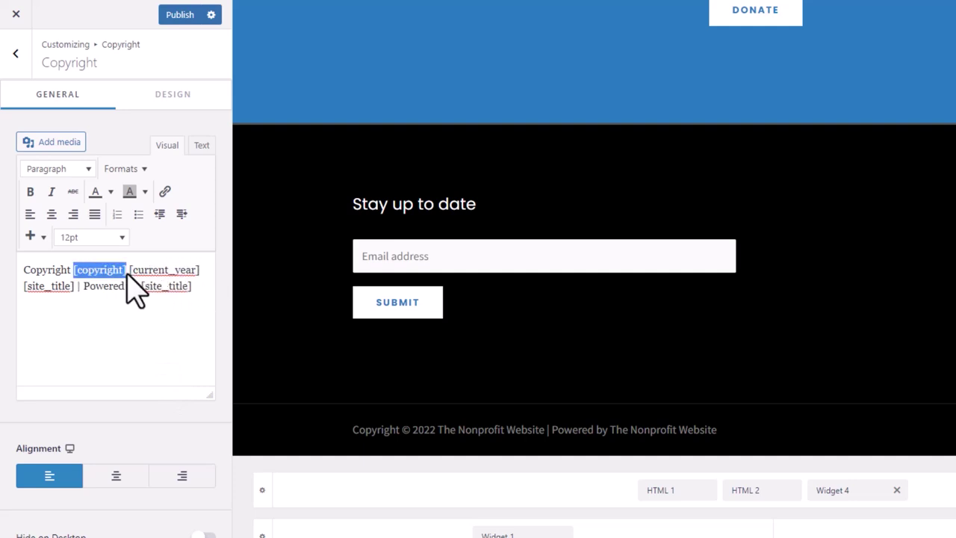
{"action": "left_click", "coordinate": [79, 292]}
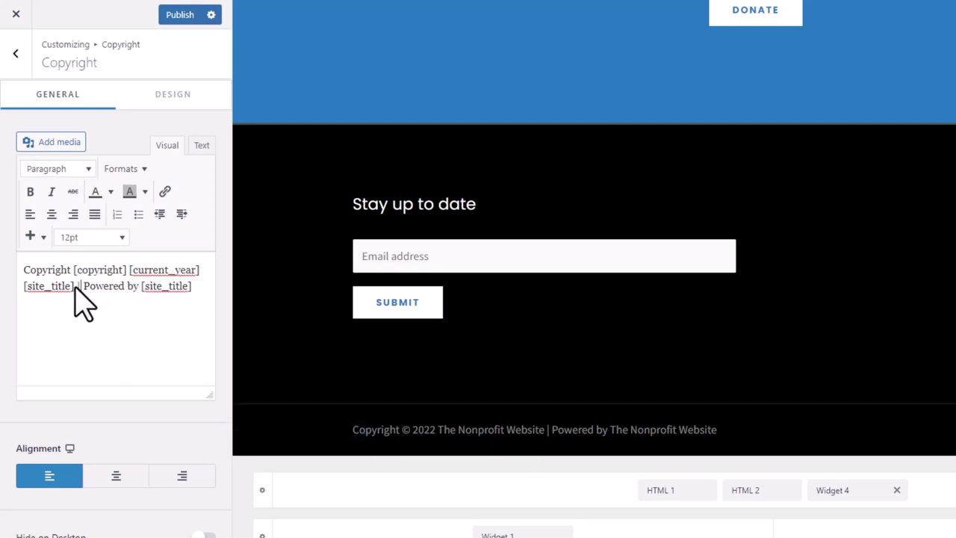
- Try replacing [site_title] with 'Type in Something Else', undo it, and publish the changes
{"action": "left_click_drag", "start_coordinate": [74, 289], "coordinate": [23, 285]}
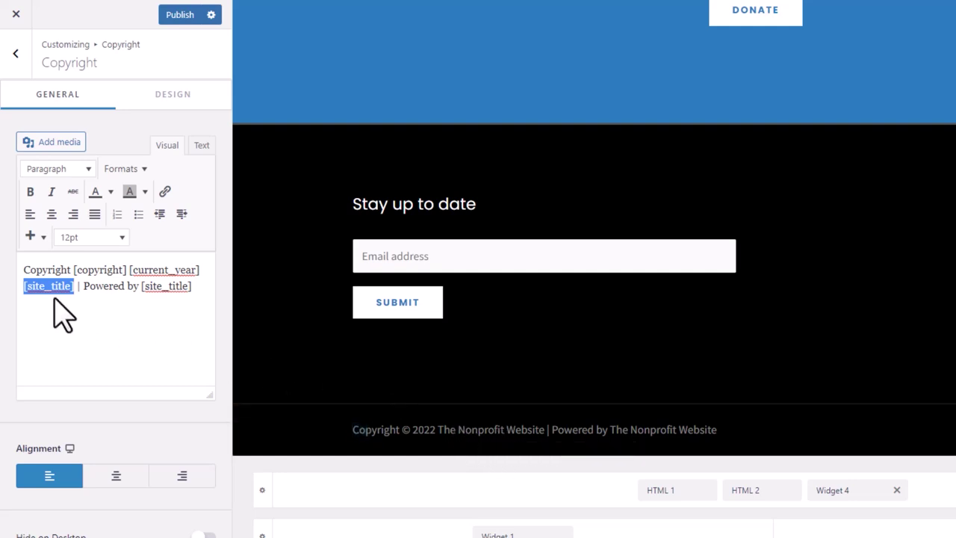
{"action": "type", "text": "Type in Something"}
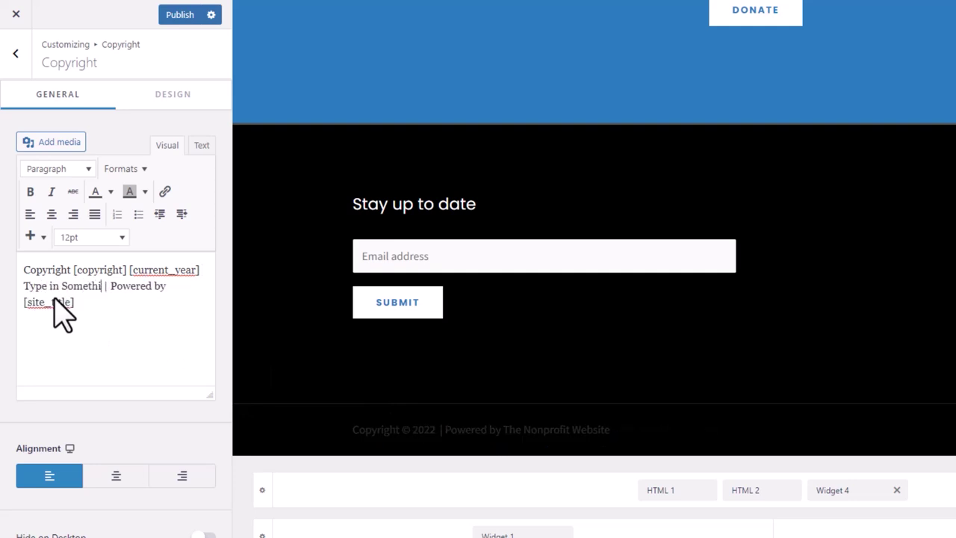
{"action": "type", "text": " Else"}
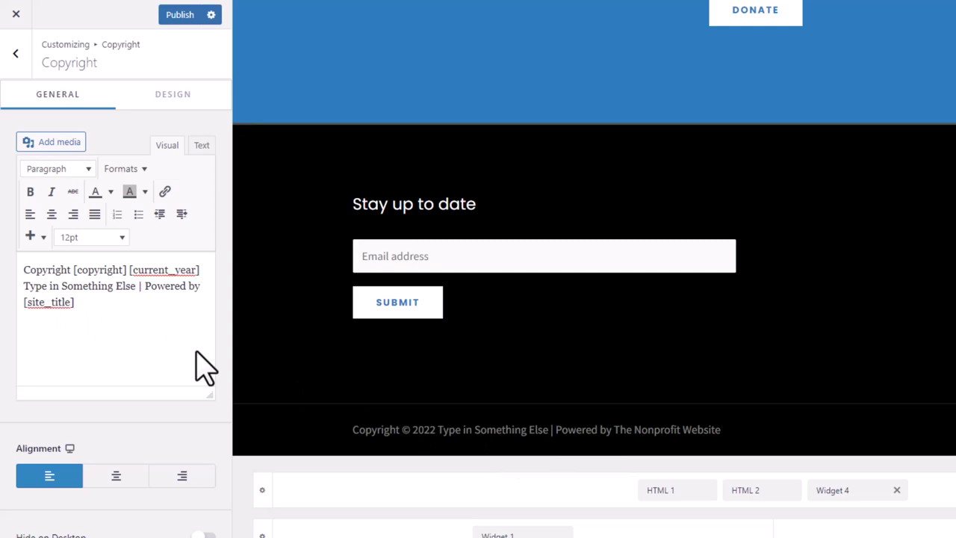
{"action": "key", "text": "BackSpace"}
{"action": "key", "text": "BackSpace"}
{"action": "key", "text": "BackSpace"}
{"action": "key", "text": "BackSpace"}
{"action": "key", "text": "BackSpace"}
{"action": "key", "text": "BackSpace"}
{"action": "key", "text": "BackSpace"}
{"action": "key", "text": "BackSpace"}
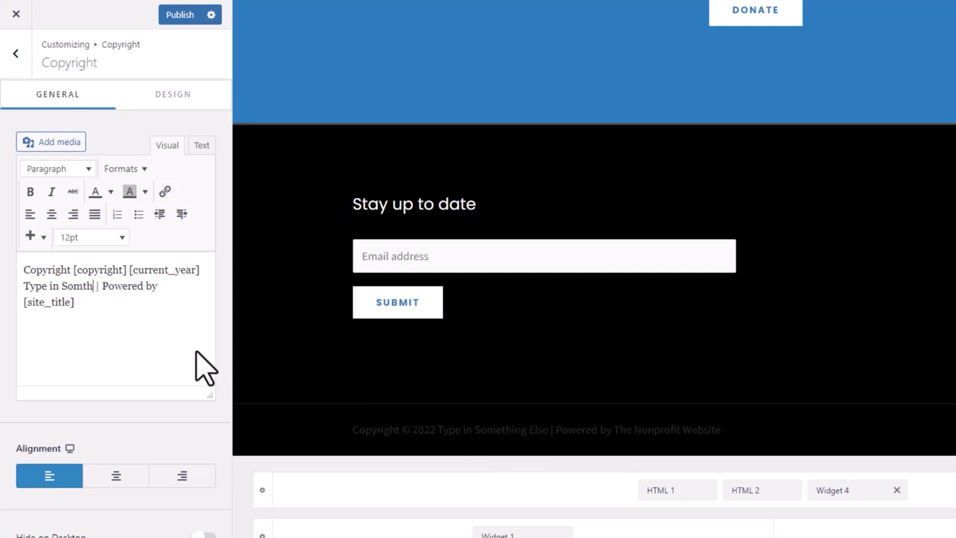
{"action": "key", "text": "ctrl+z"}
{"action": "left_click_drag", "start_coordinate": [84, 286], "coordinate": [177, 295]}
{"action": "left_click", "coordinate": [104, 313]}
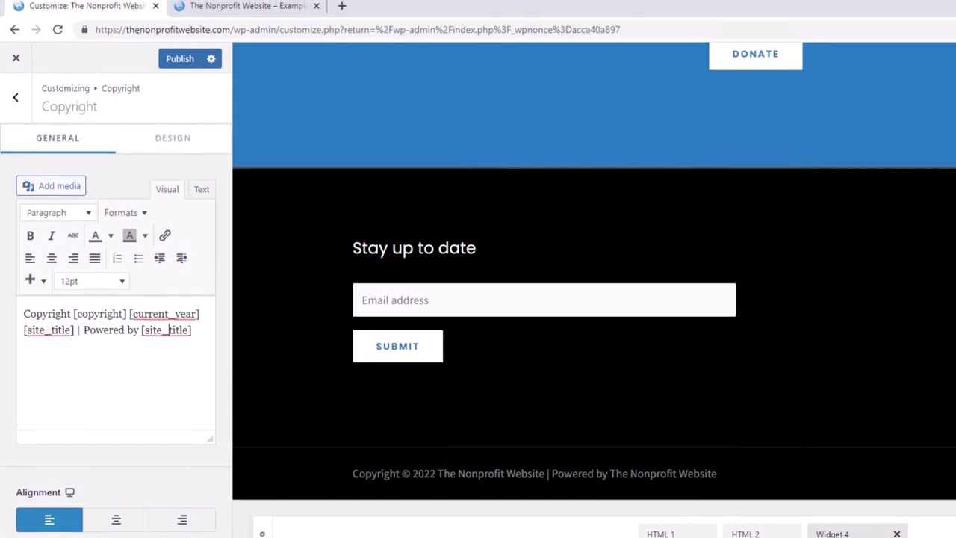
{"action": "left_click", "coordinate": [176, 65]}
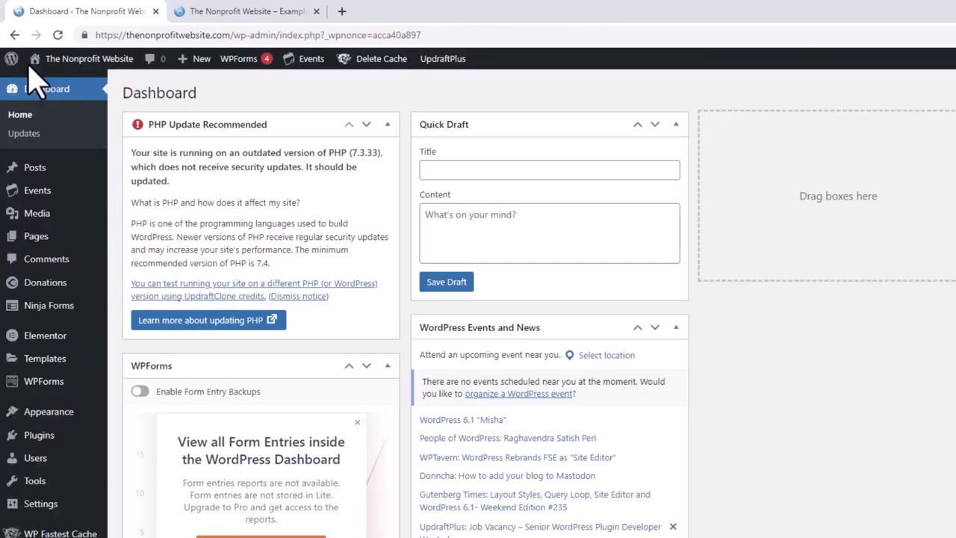
- Go to Appearance > Widgets and collapse Main Sidebar to show the Footer Builder widget areas
{"action": "mouse_move", "coordinate": [43, 415]}
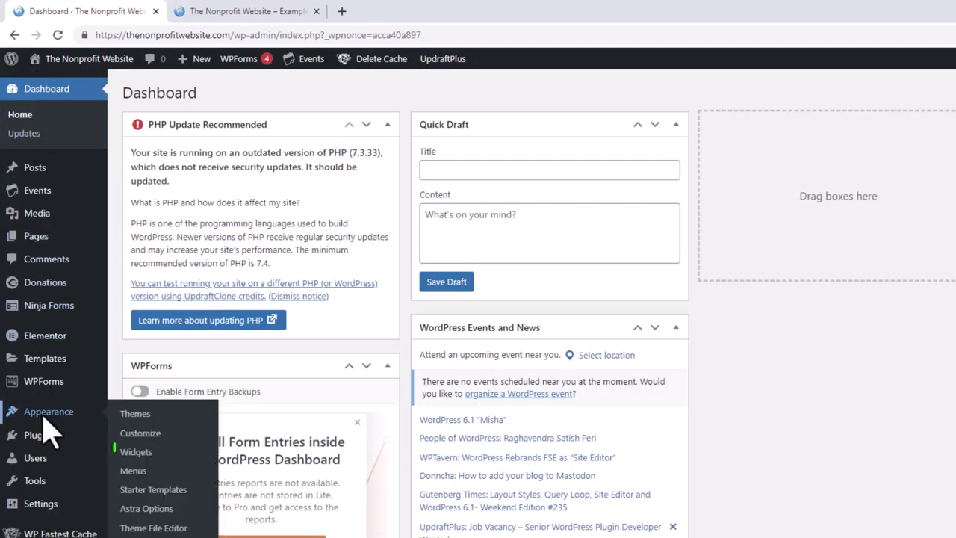
{"action": "left_click", "coordinate": [145, 456]}
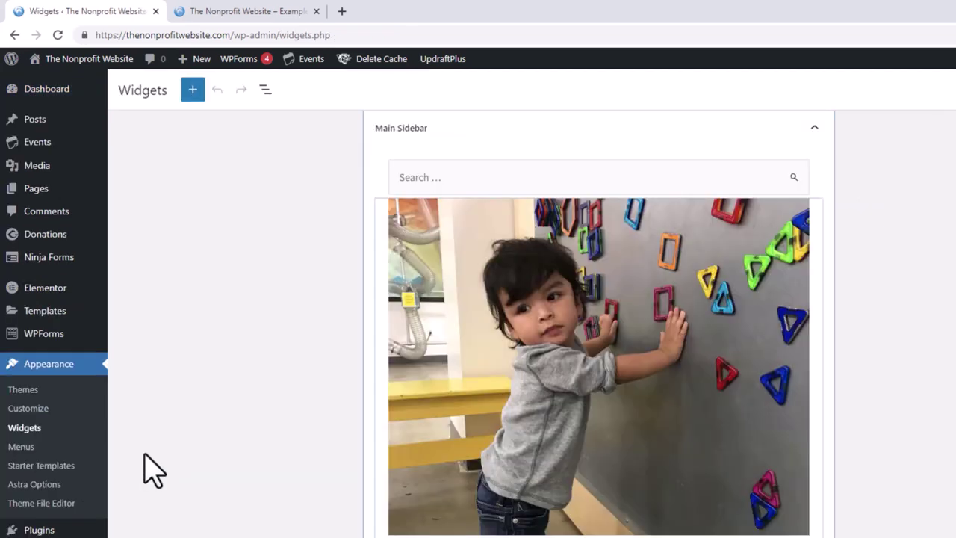
{"action": "left_click", "coordinate": [816, 130]}
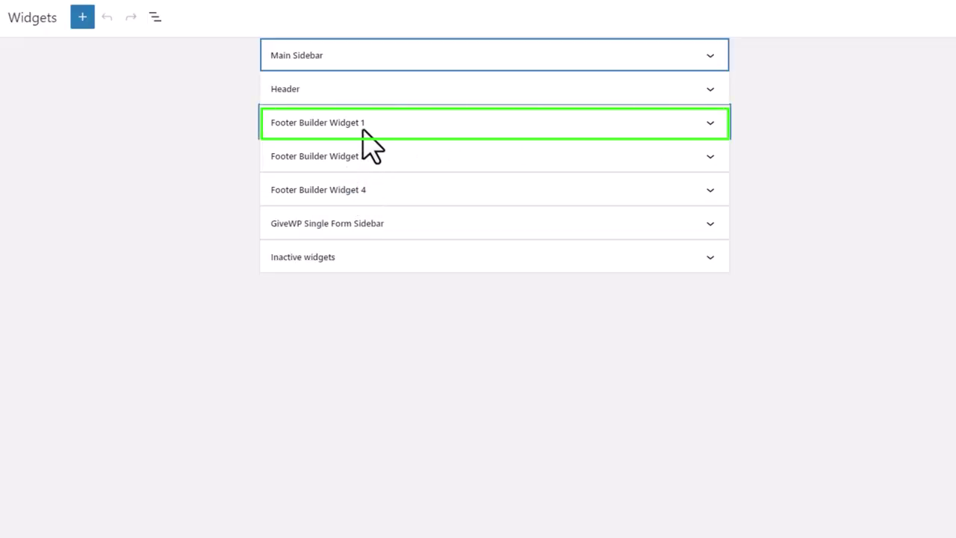
- Remove the WPForms 'Stay up to date' signup widget from Footer Builder Widget 1 and add an Image block
{"action": "left_click", "coordinate": [710, 124]}
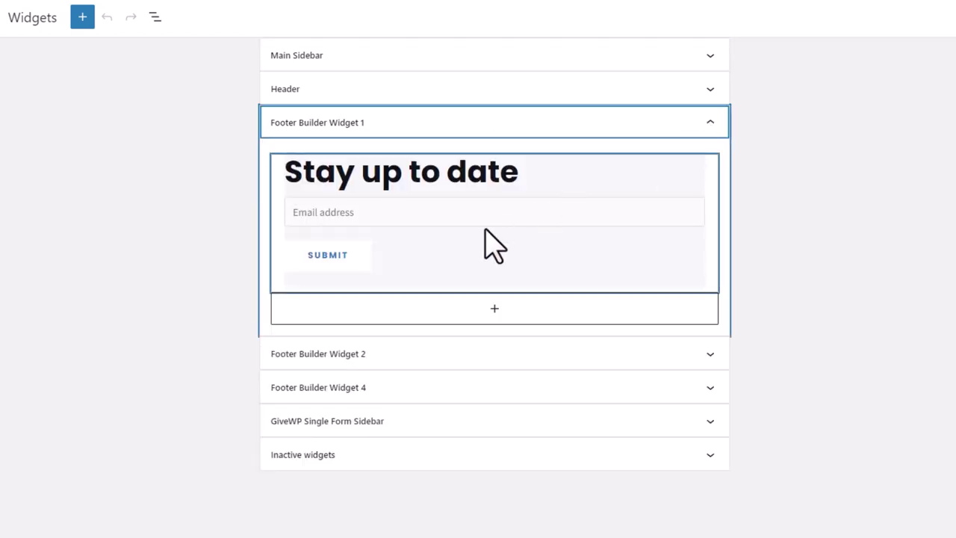
{"action": "left_click", "coordinate": [395, 207]}
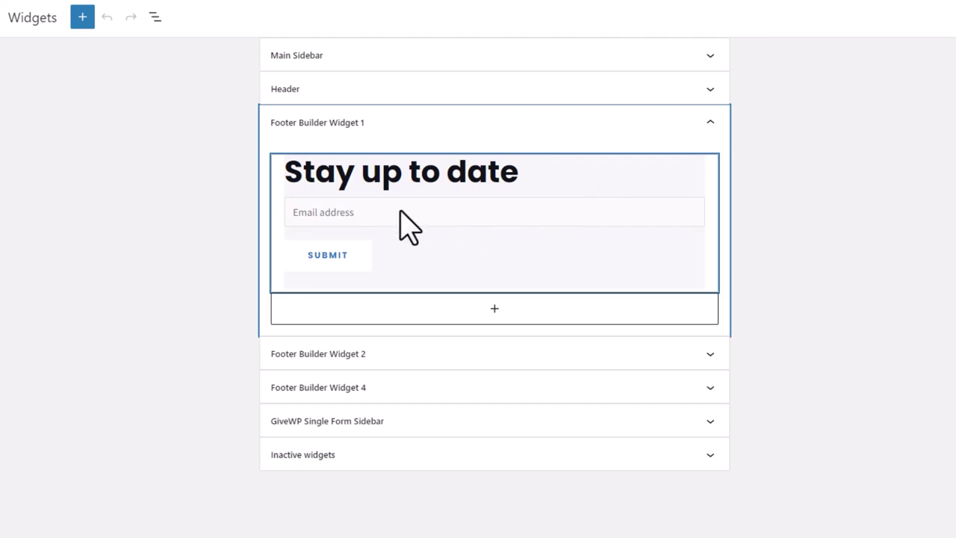
{"action": "left_click", "coordinate": [408, 225]}
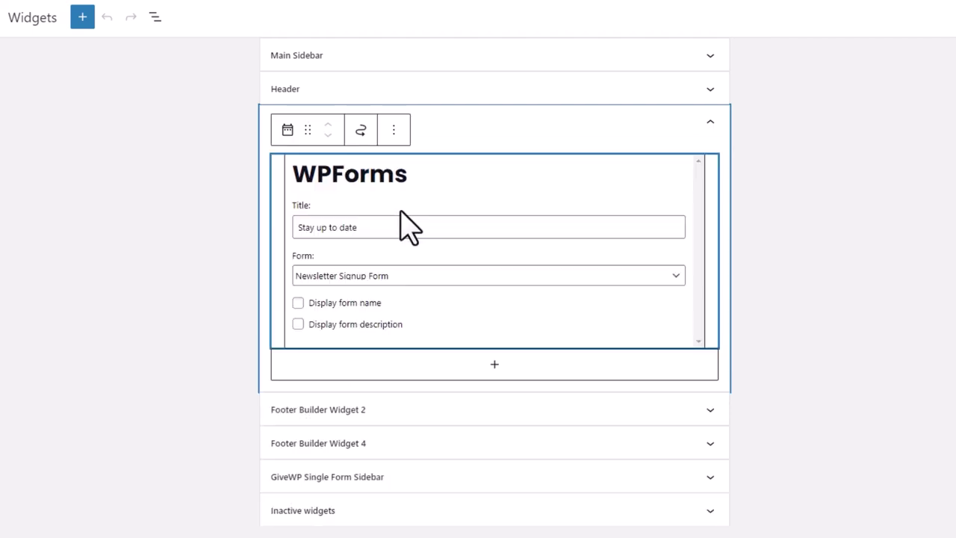
{"action": "left_click", "coordinate": [393, 131]}
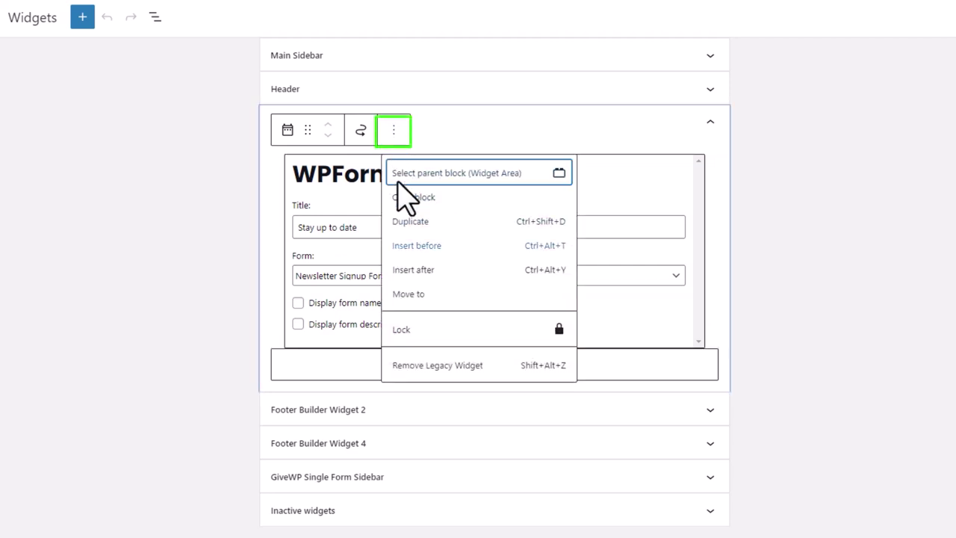
{"action": "left_click", "coordinate": [416, 367]}
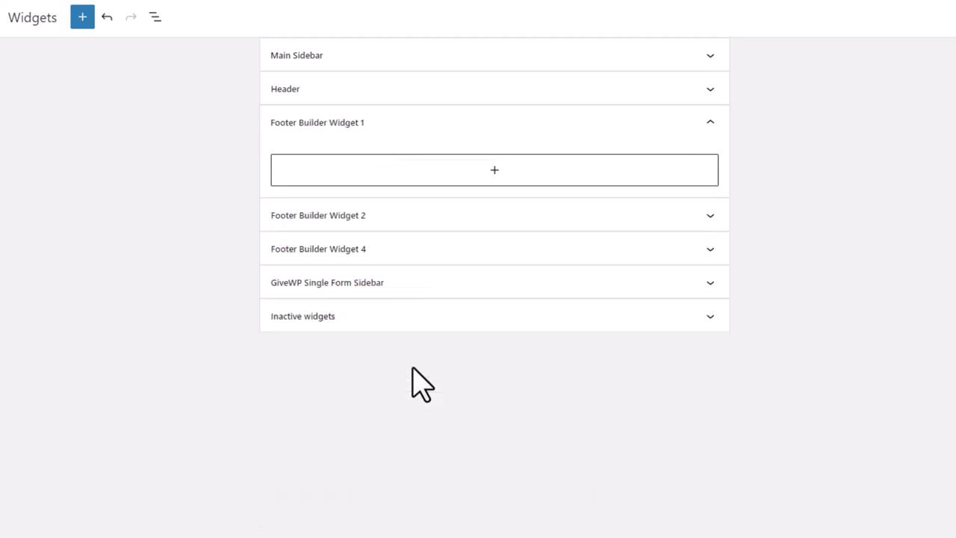
{"action": "left_click", "coordinate": [495, 175]}
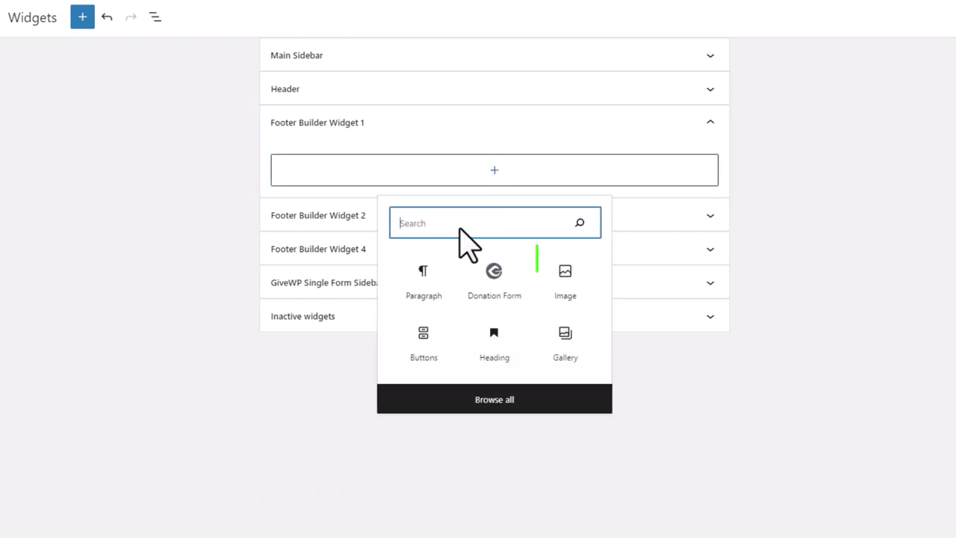
{"action": "left_click", "coordinate": [572, 297]}
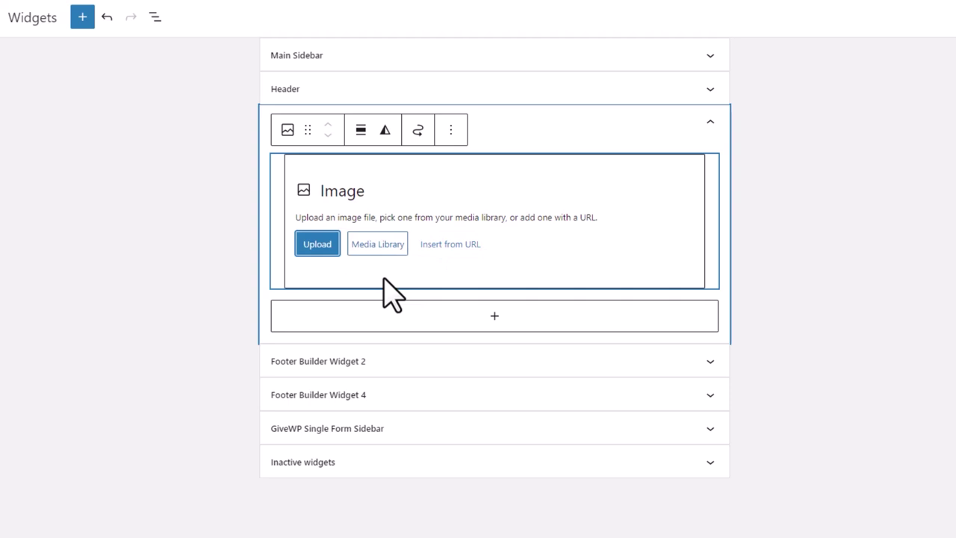
- Insert the ACCA logo, logo-AK-Center2.jpg, from the Media Library into Footer Builder Widget 1
{"action": "left_click", "coordinate": [374, 251]}
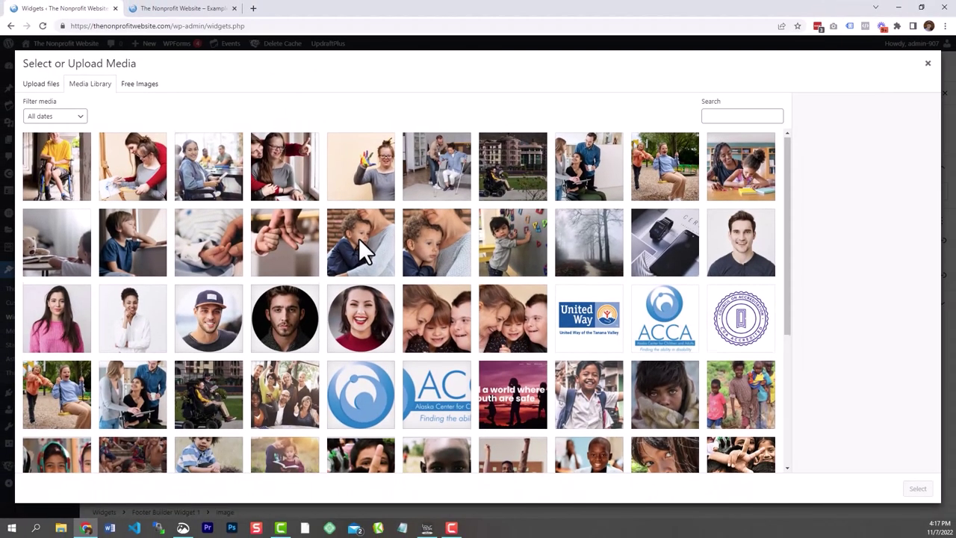
{"action": "scroll", "coordinate": [359, 238], "scroll_direction": "down", "scroll_amount": 3}
{"action": "scroll", "coordinate": [635, 239], "scroll_direction": "up", "scroll_amount": 1}
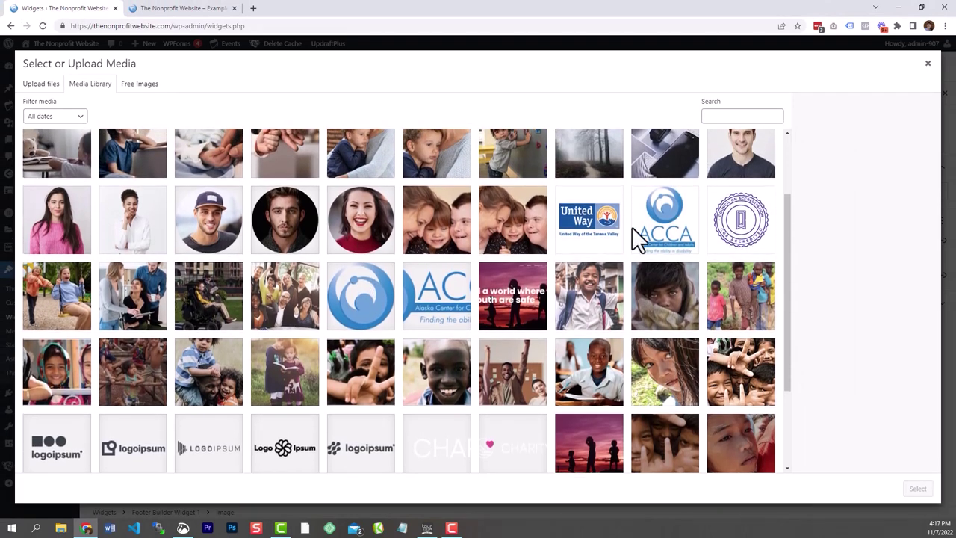
{"action": "left_click", "coordinate": [658, 226]}
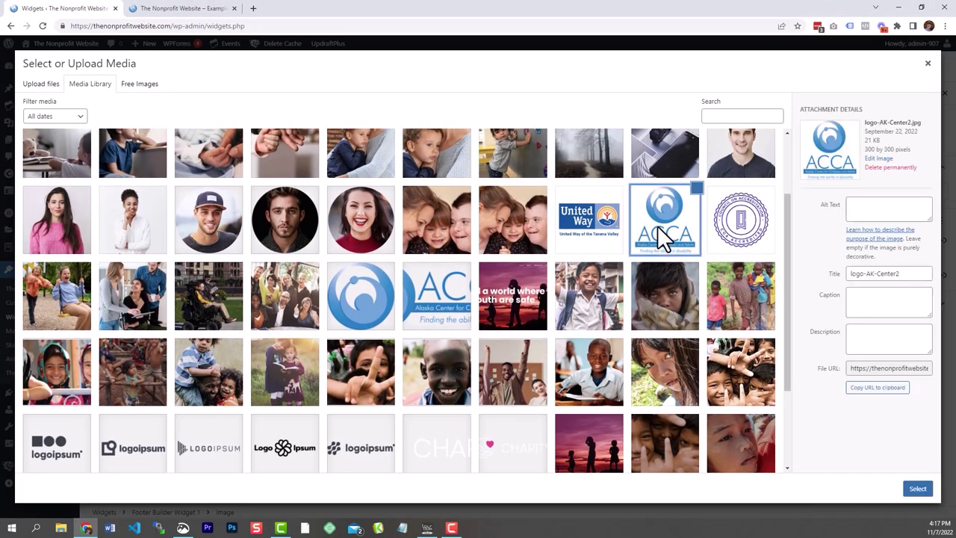
{"action": "scroll", "coordinate": [658, 226], "scroll_direction": "up", "scroll_amount": 1}
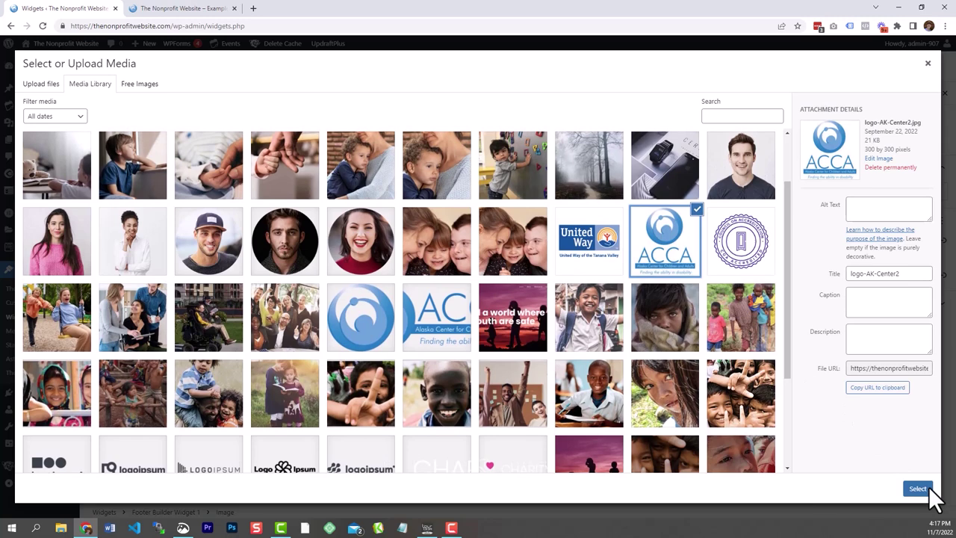
{"action": "left_click", "coordinate": [923, 488]}
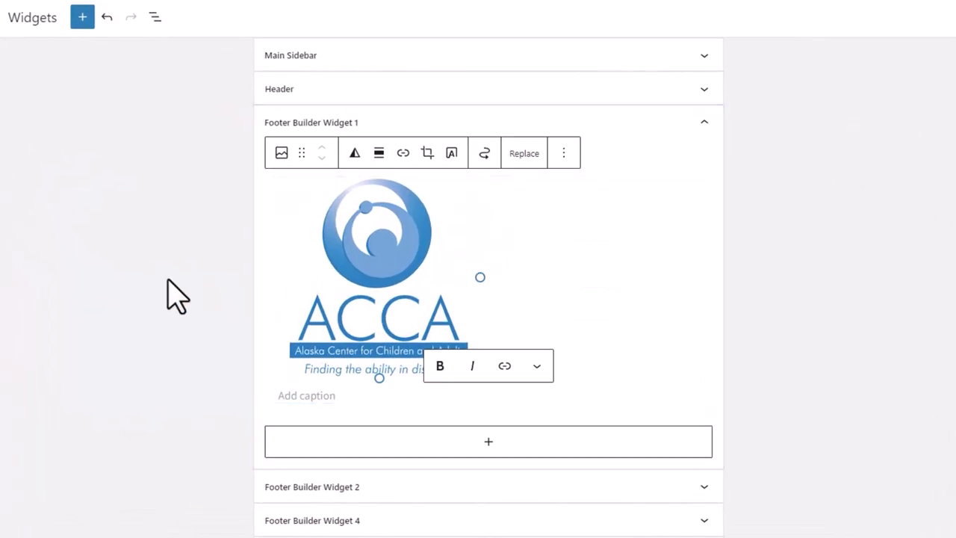
{"action": "left_click", "coordinate": [703, 123]}
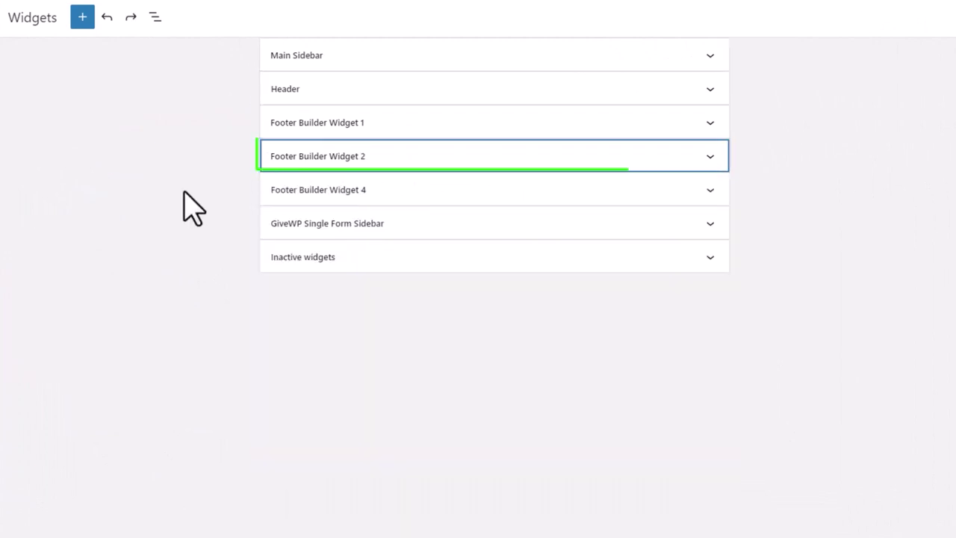
- Remove the Custom HTML Contact legacy widget from Footer Builder Widget 2, leaving it empty
{"action": "left_click", "coordinate": [709, 159]}
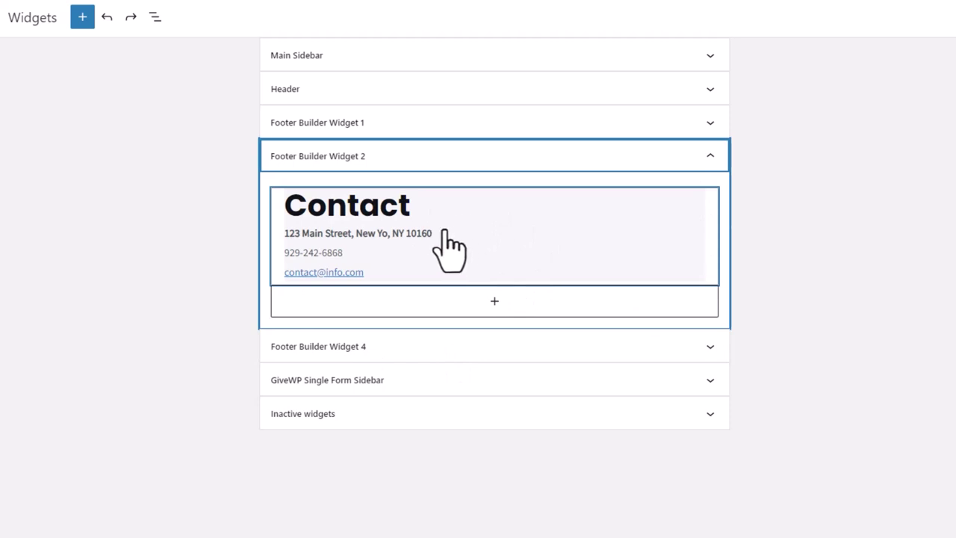
{"action": "left_click", "coordinate": [445, 233]}
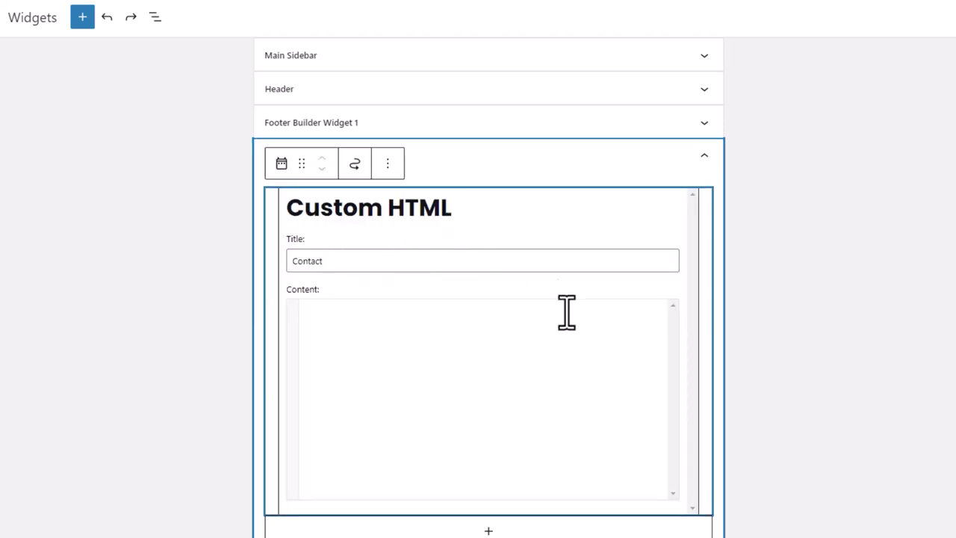
{"action": "left_click", "coordinate": [357, 371]}
{"action": "key", "text": "ctrl+v"}
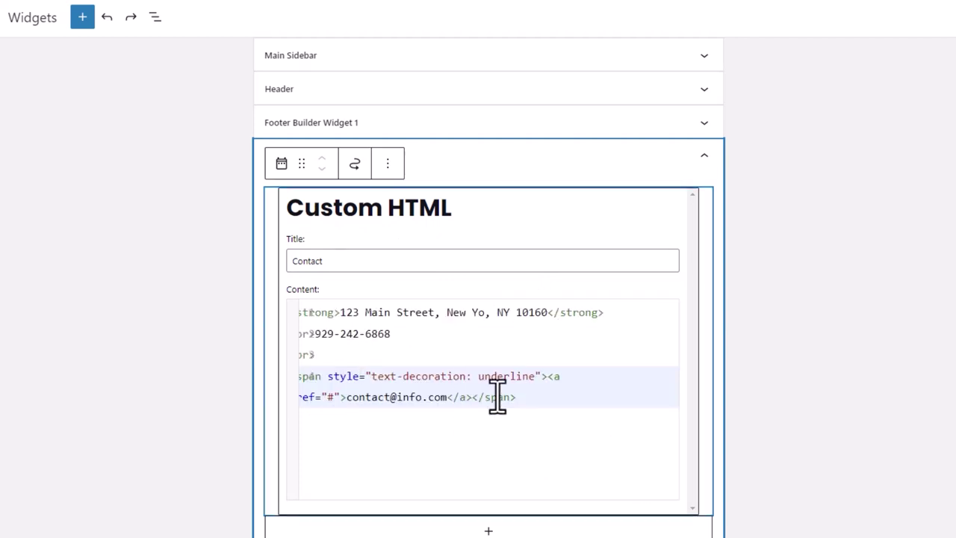
{"action": "left_click_drag", "start_coordinate": [346, 312], "coordinate": [311, 359]}
{"action": "left_click", "coordinate": [365, 384]}
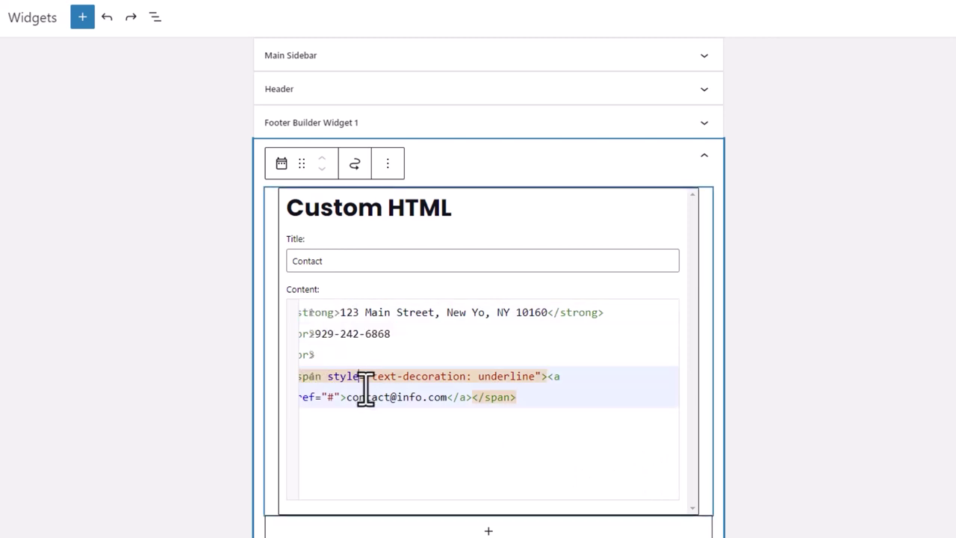
{"action": "left_click", "coordinate": [489, 376]}
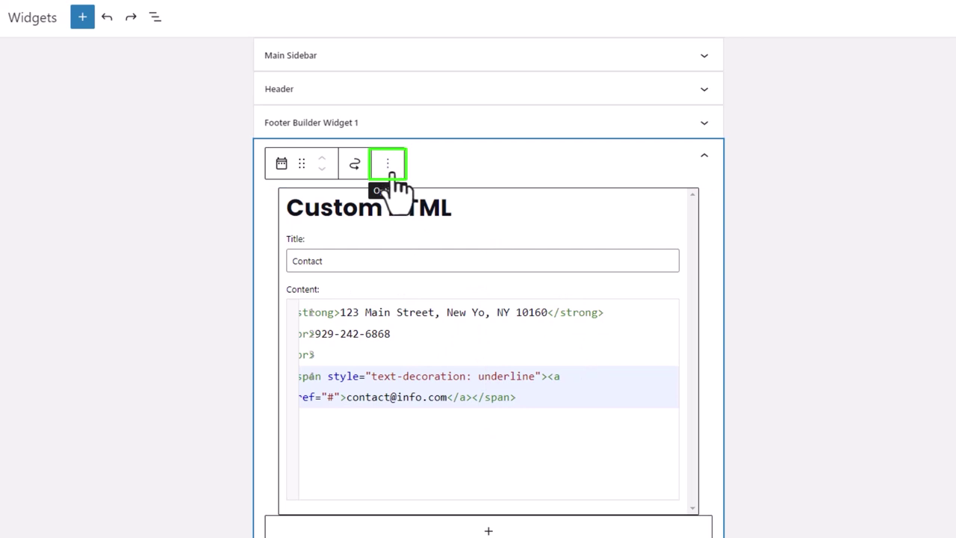
{"action": "left_click", "coordinate": [388, 164]}
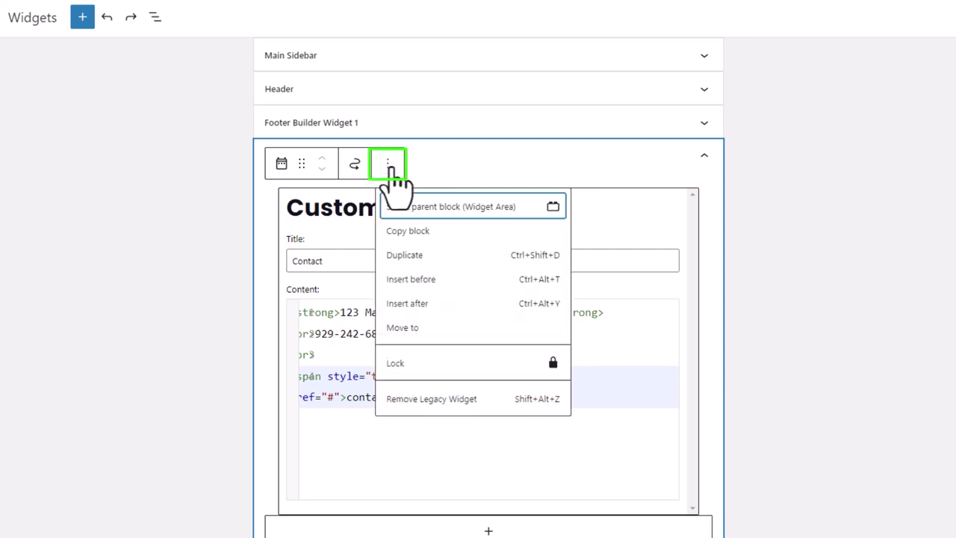
{"action": "left_click", "coordinate": [410, 401]}
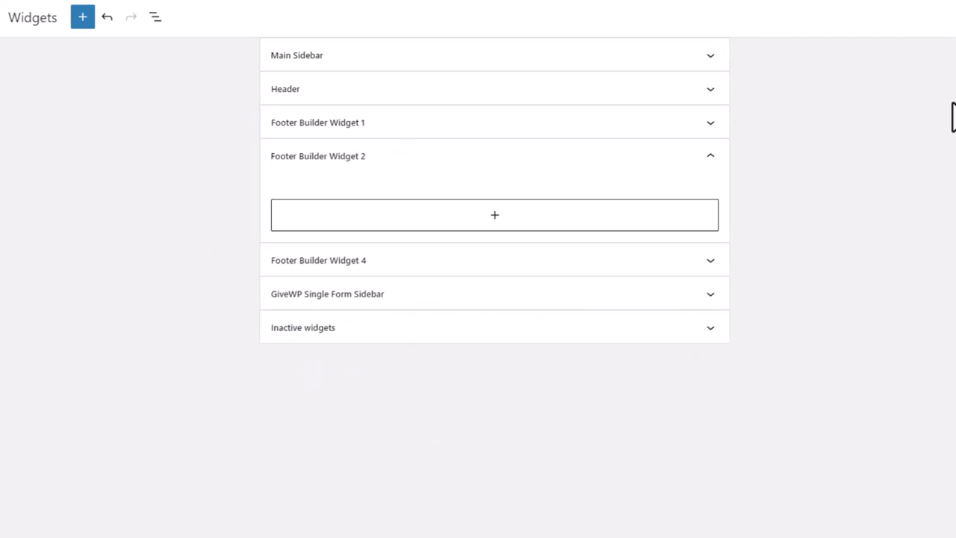
- Add a paragraph with the street address and phone number on separate lines, both bolded
{"action": "left_click", "coordinate": [495, 217]}
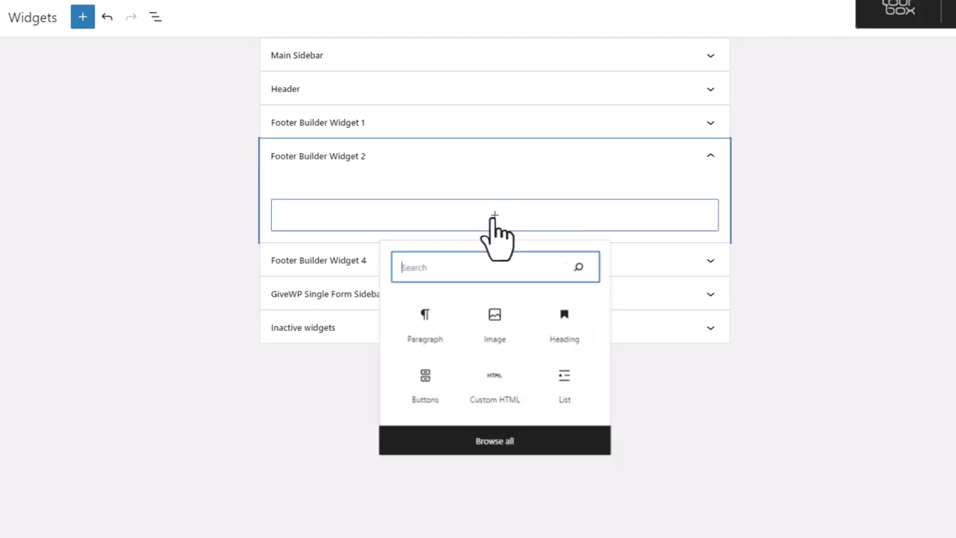
{"action": "left_click", "coordinate": [429, 325]}
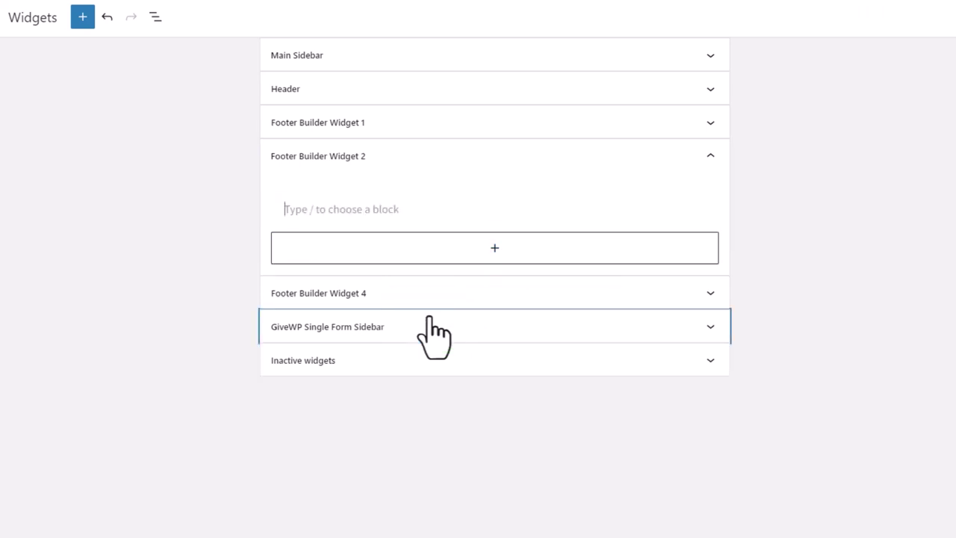
{"action": "type", "text": "123 Main Street, Seattl"}
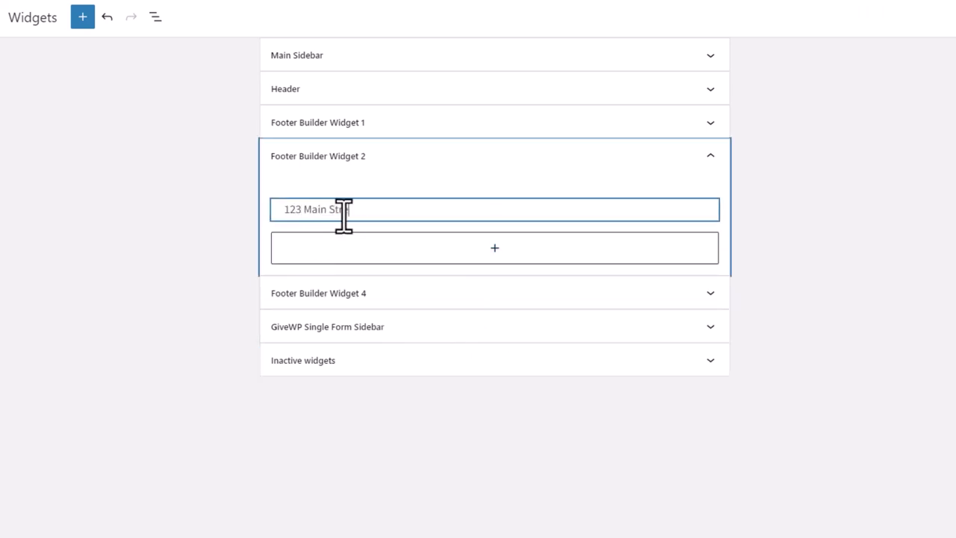
{"action": "type", "text": "e, WA 97197"}
{"action": "left_click", "coordinate": [346, 212]}
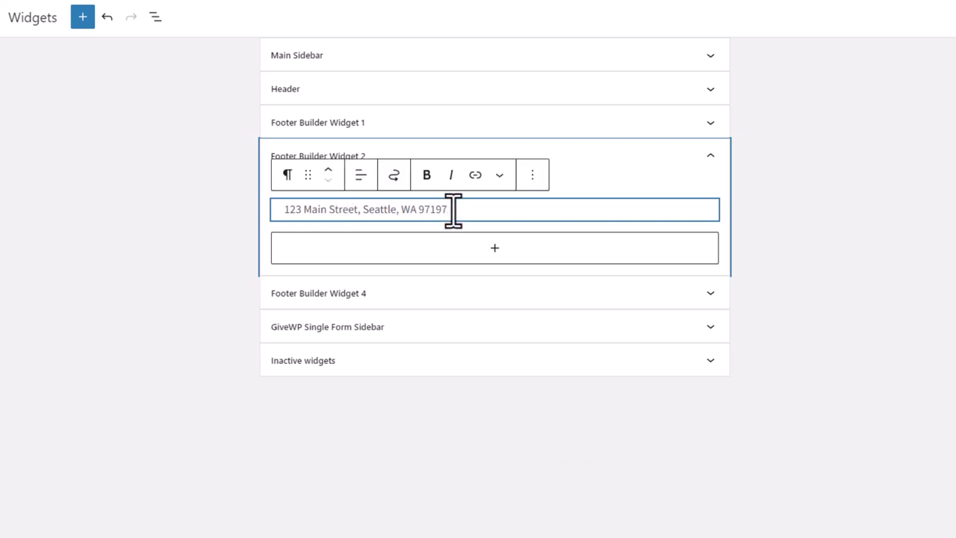
{"action": "left_click_drag", "start_coordinate": [451, 210], "coordinate": [289, 210]}
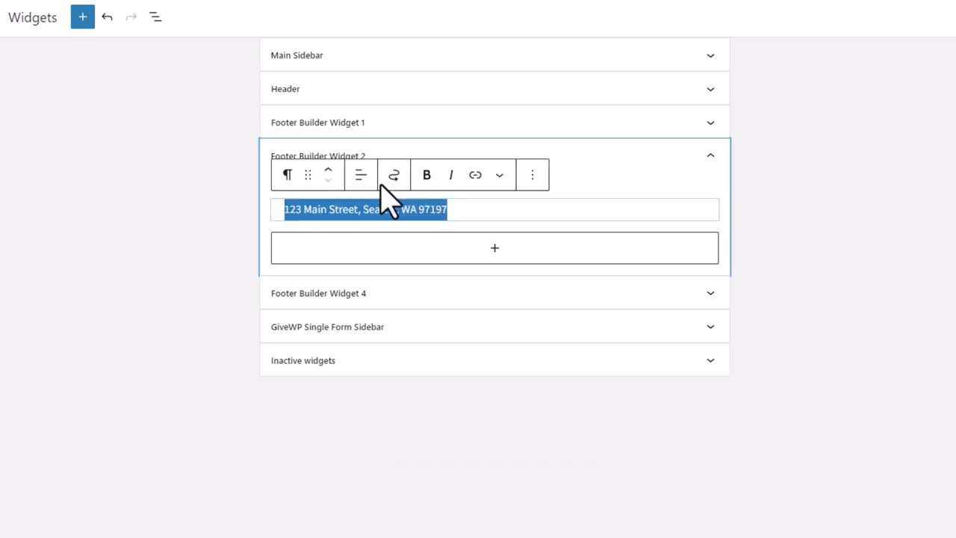
{"action": "left_click", "coordinate": [463, 210]}
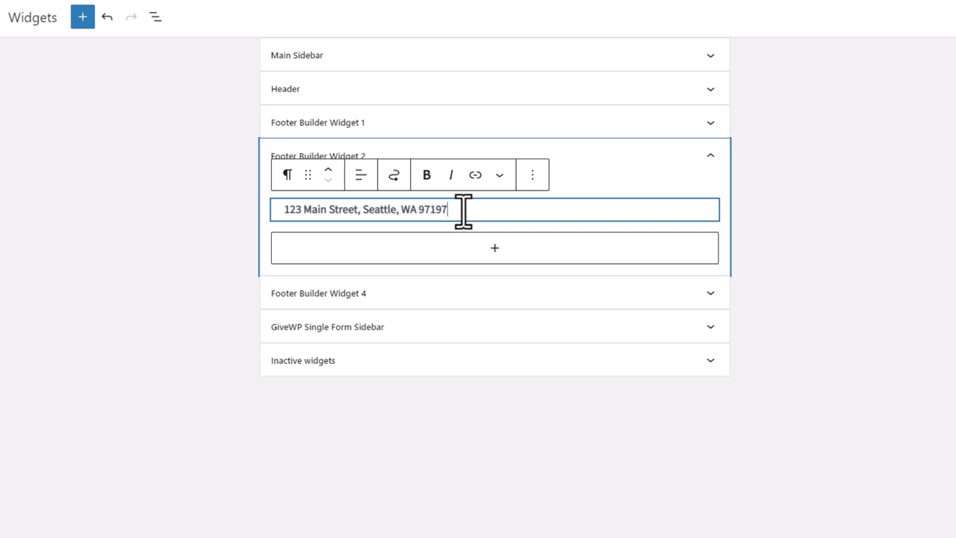
{"action": "key", "text": "shift+Return"}
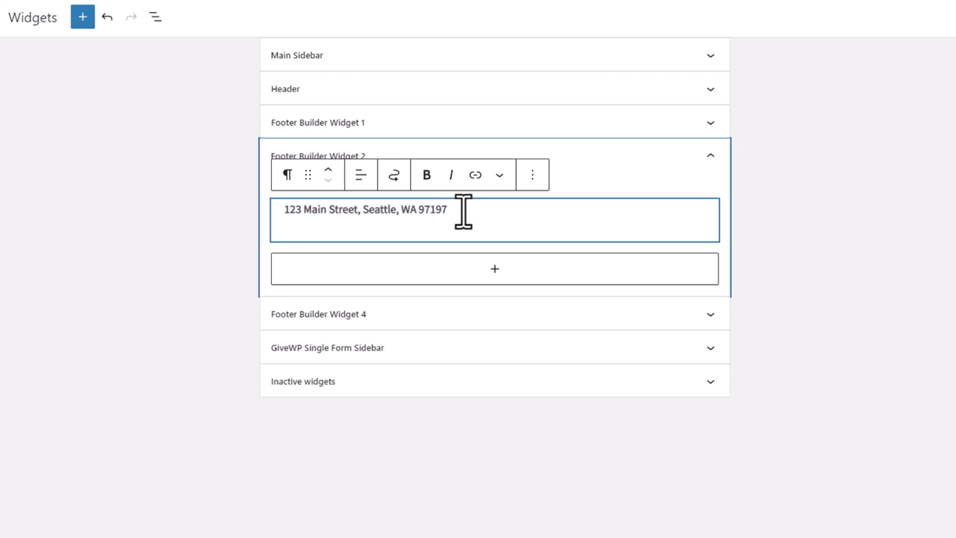
{"action": "type", "text": "919"}
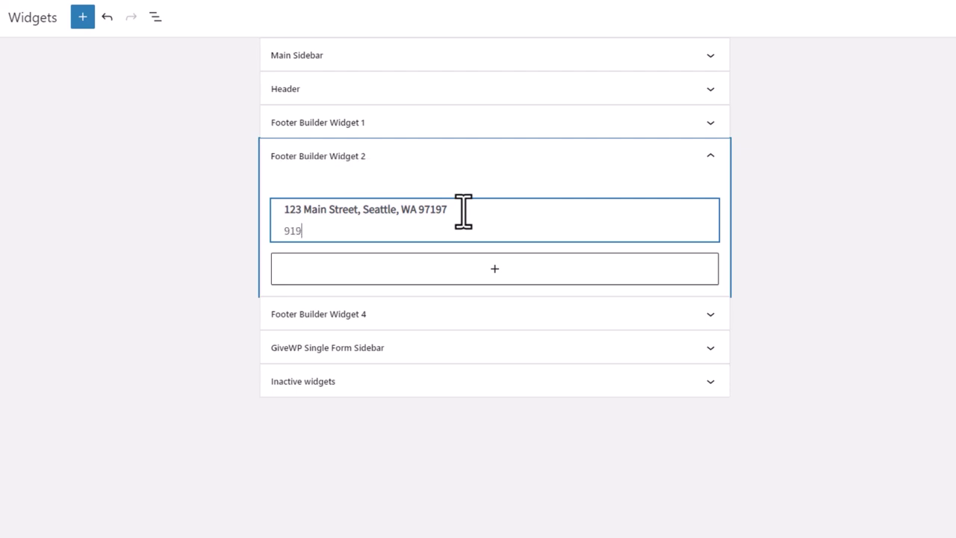
{"action": "type", "text": "-555-1234"}
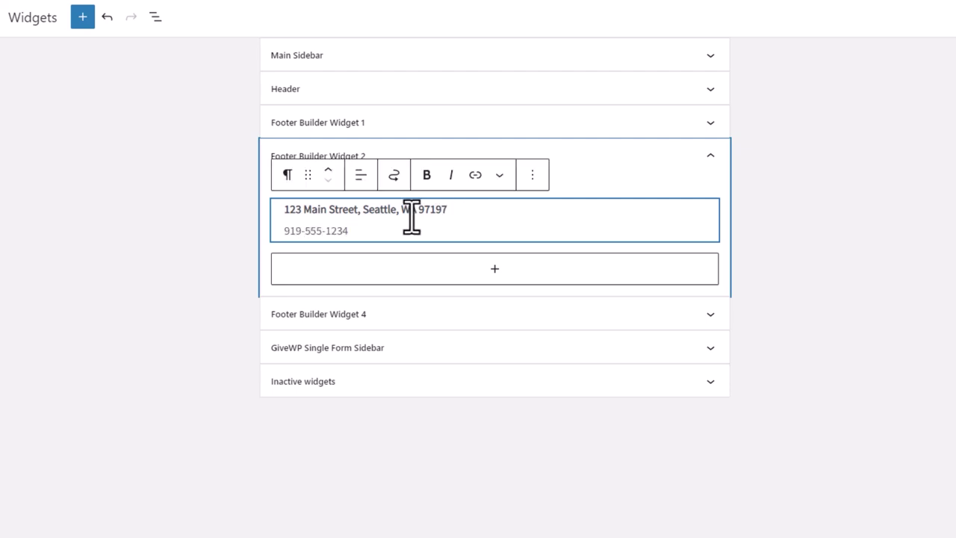
{"action": "left_click_drag", "start_coordinate": [365, 230], "coordinate": [290, 246]}
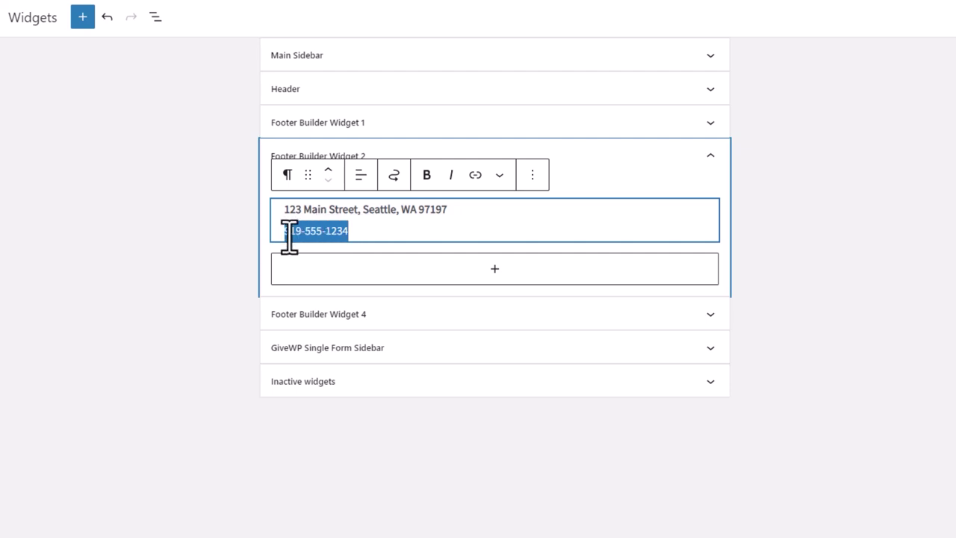
{"action": "key", "text": "ctrl+b"}
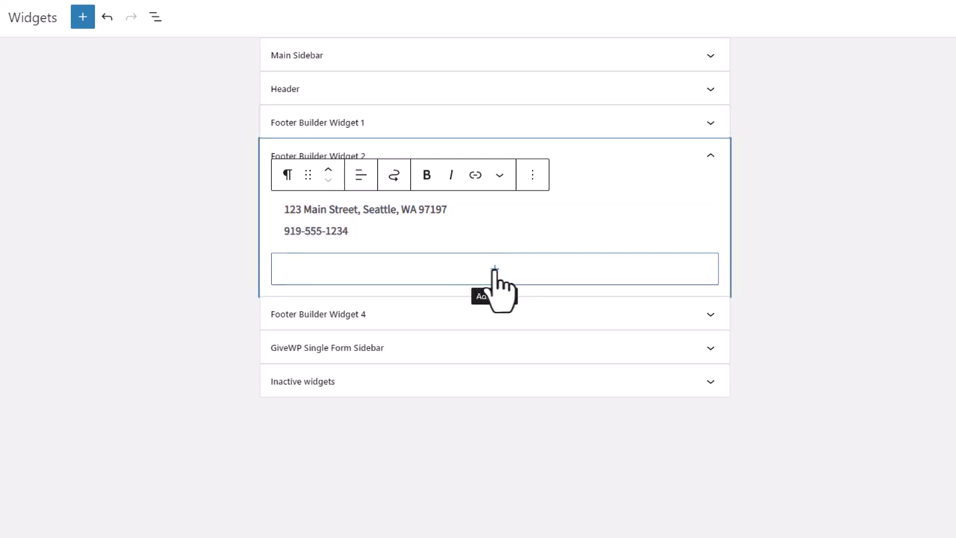
- Add a 'Contact' heading block and move it above the address paragraph
{"action": "left_click", "coordinate": [494, 269]}
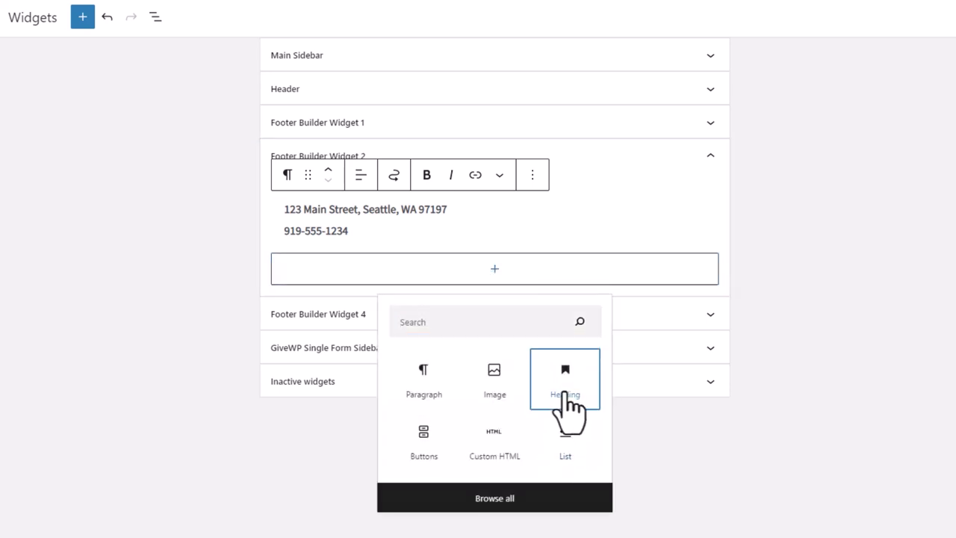
{"action": "left_click", "coordinate": [569, 404]}
{"action": "left_click", "coordinate": [344, 360]}
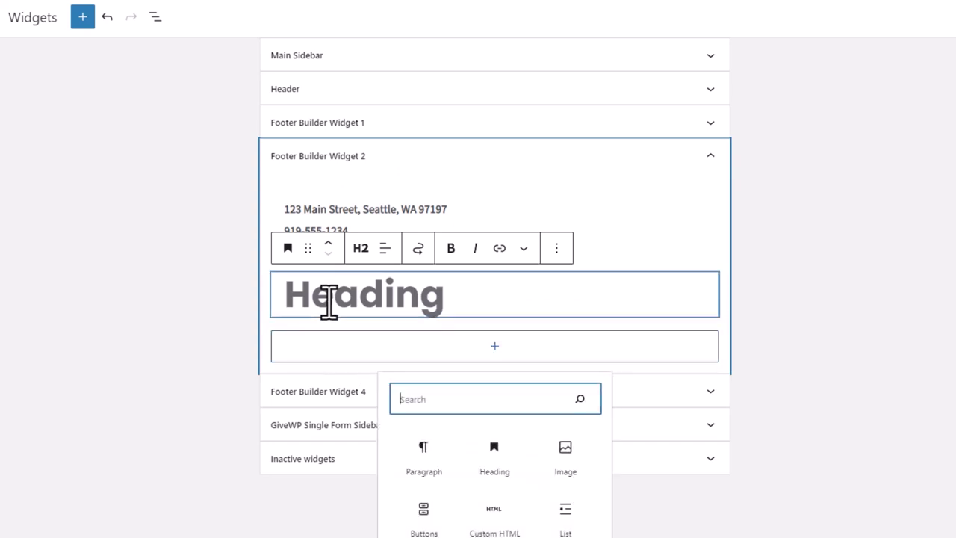
{"action": "left_click", "coordinate": [328, 299]}
{"action": "type", "text": "Contact"}
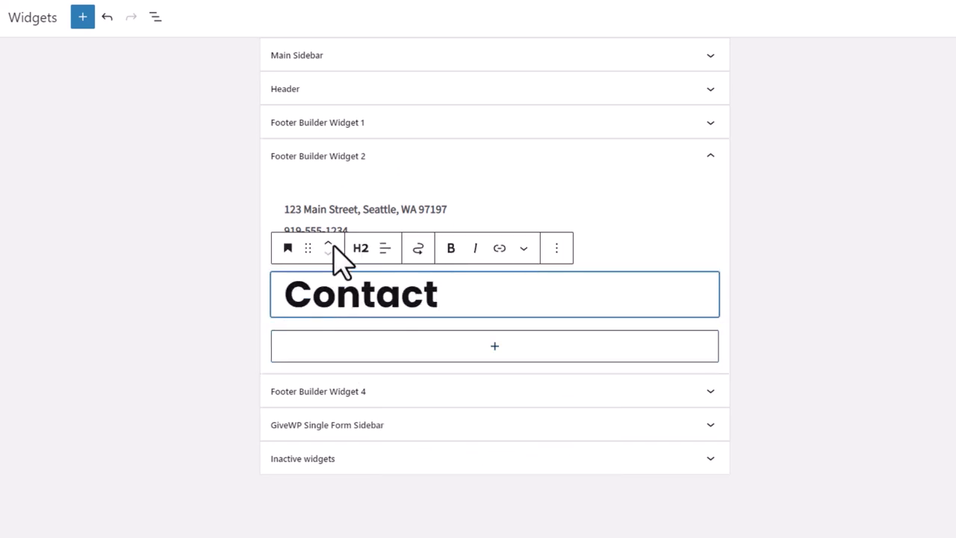
{"action": "left_click", "coordinate": [328, 249]}
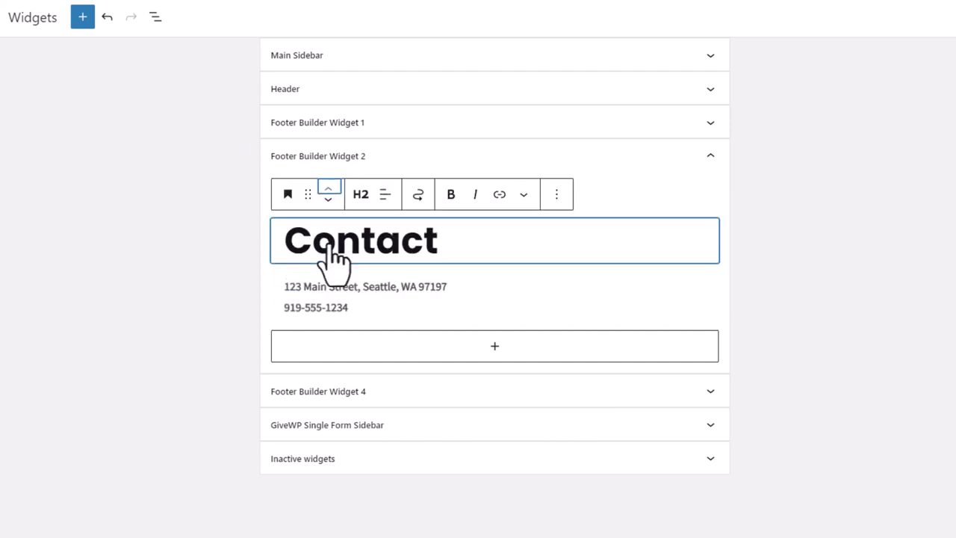
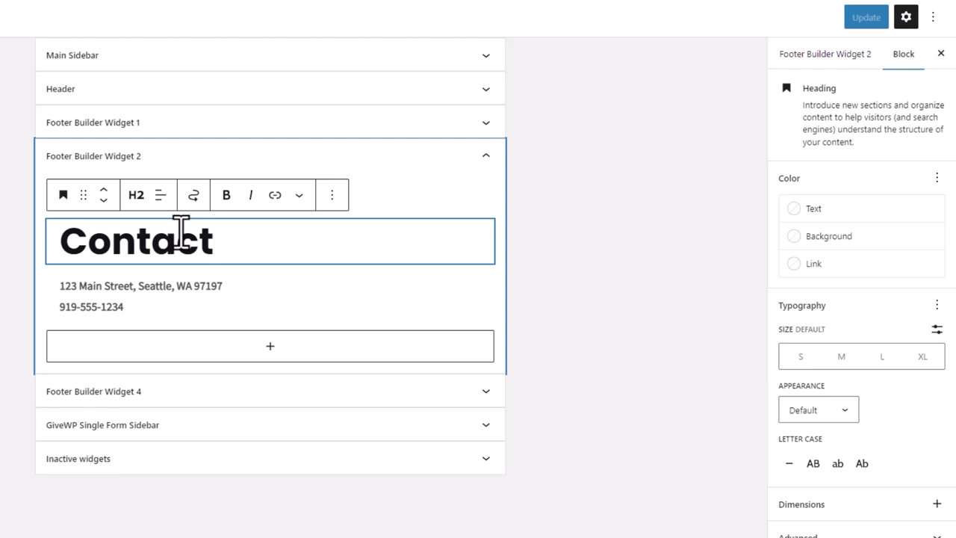
- Give the Contact heading in Footer Builder Widget 2 the white theme text colour
{"action": "left_click", "coordinate": [813, 214]}
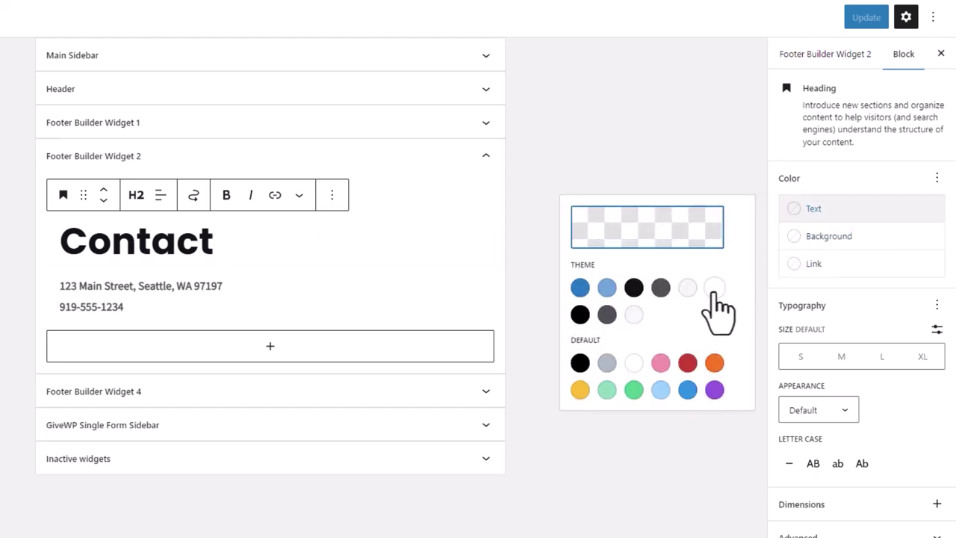
{"action": "left_click", "coordinate": [713, 289]}
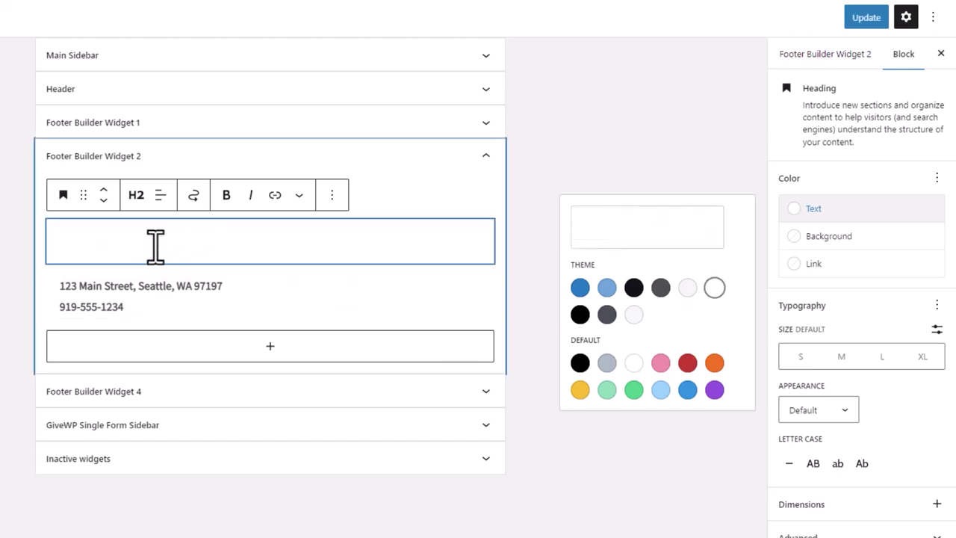
{"action": "left_click", "coordinate": [247, 247]}
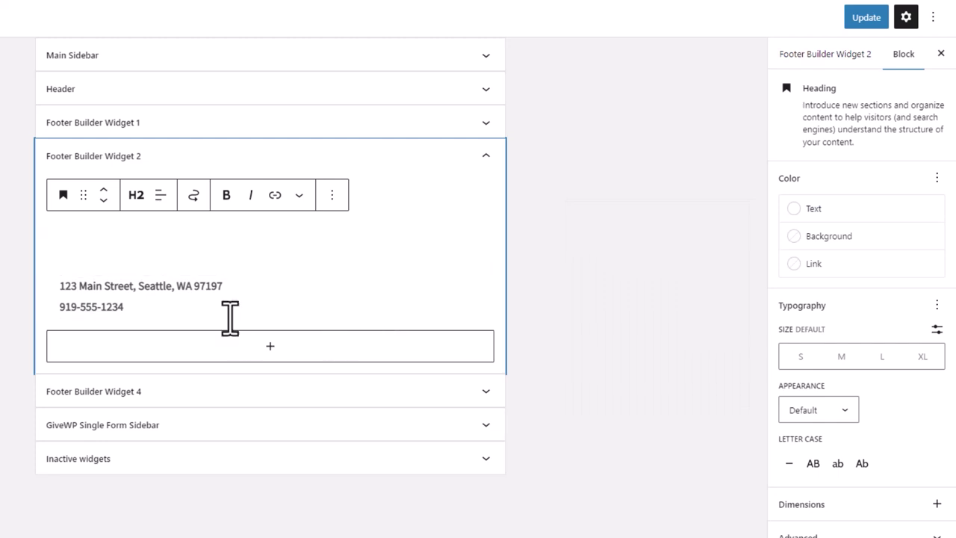
{"action": "left_click", "coordinate": [187, 301]}
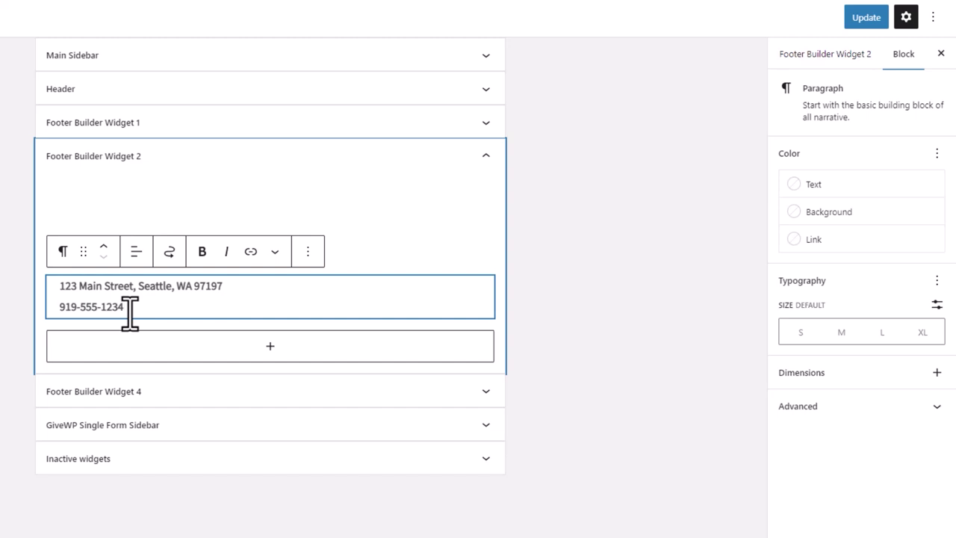
{"action": "left_click", "coordinate": [164, 370]}
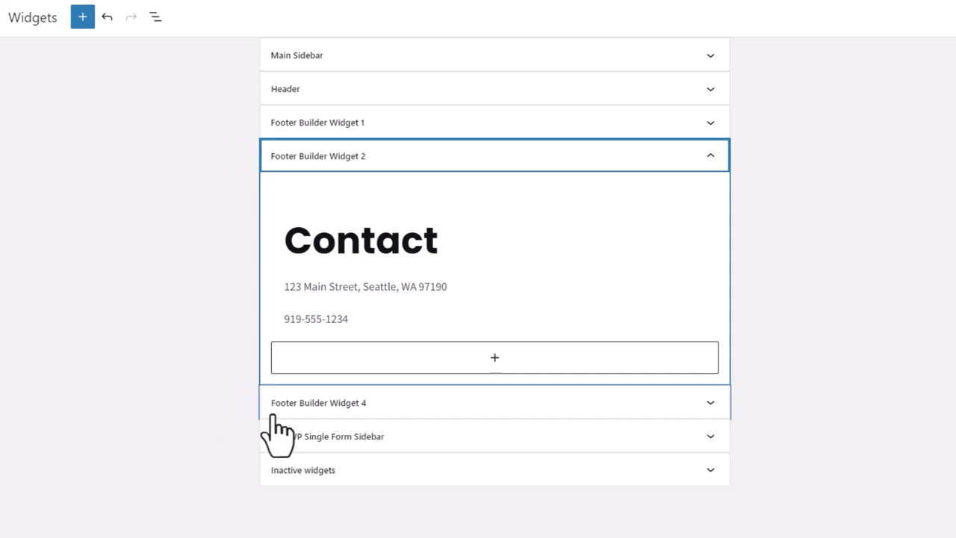
- Expand Footer Builder Widget 4 and inspect the Donate text widget's HTML code
{"action": "left_click", "coordinate": [709, 405]}
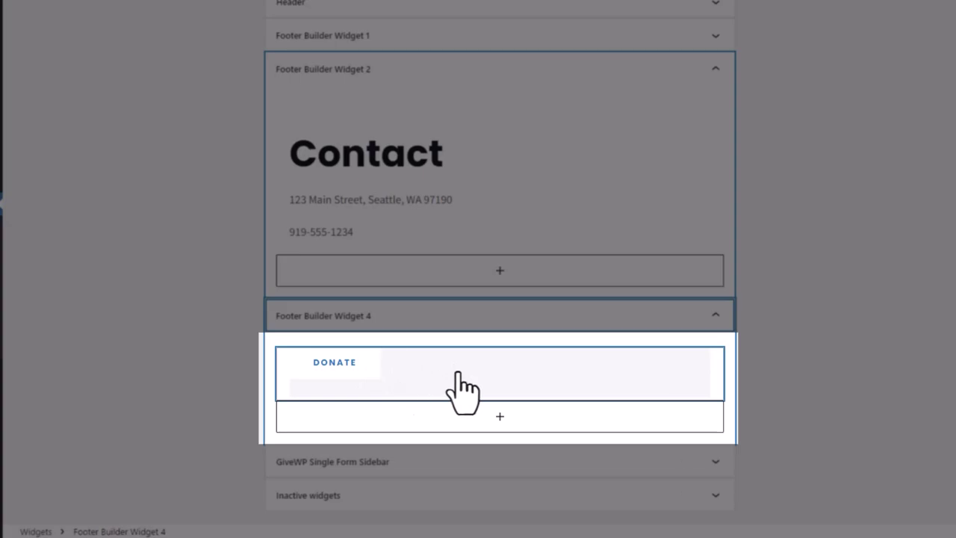
{"action": "left_click", "coordinate": [457, 381]}
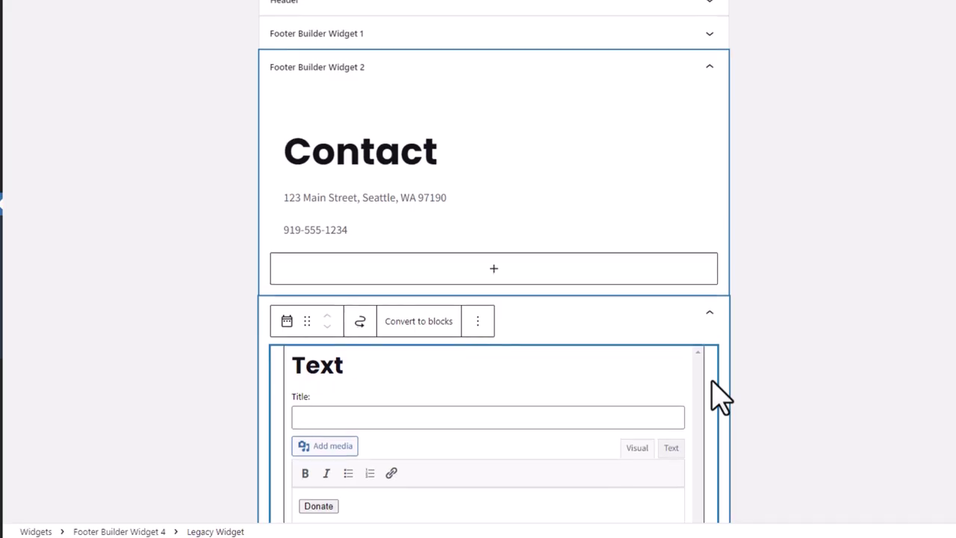
{"action": "scroll", "coordinate": [719, 395], "scroll_direction": "down", "scroll_amount": 3}
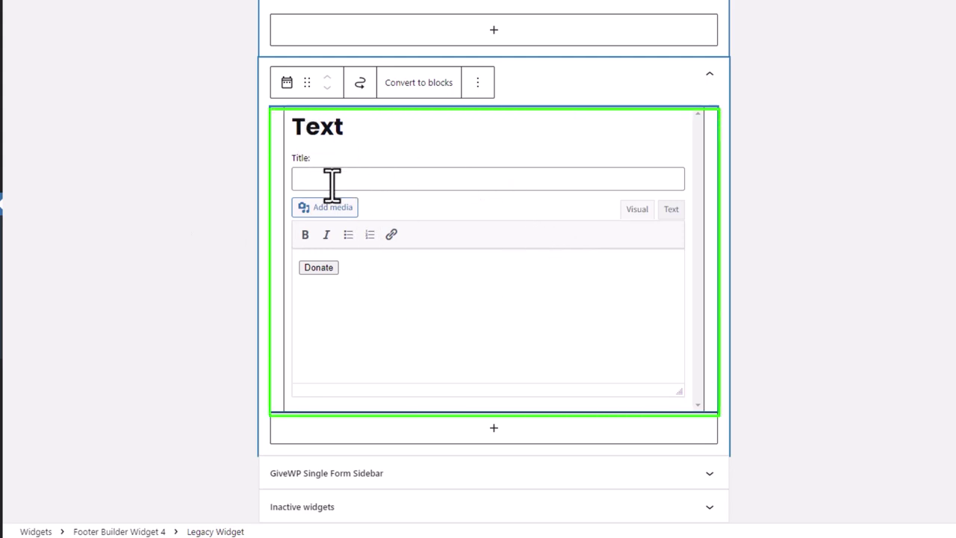
{"action": "left_click", "coordinate": [661, 215]}
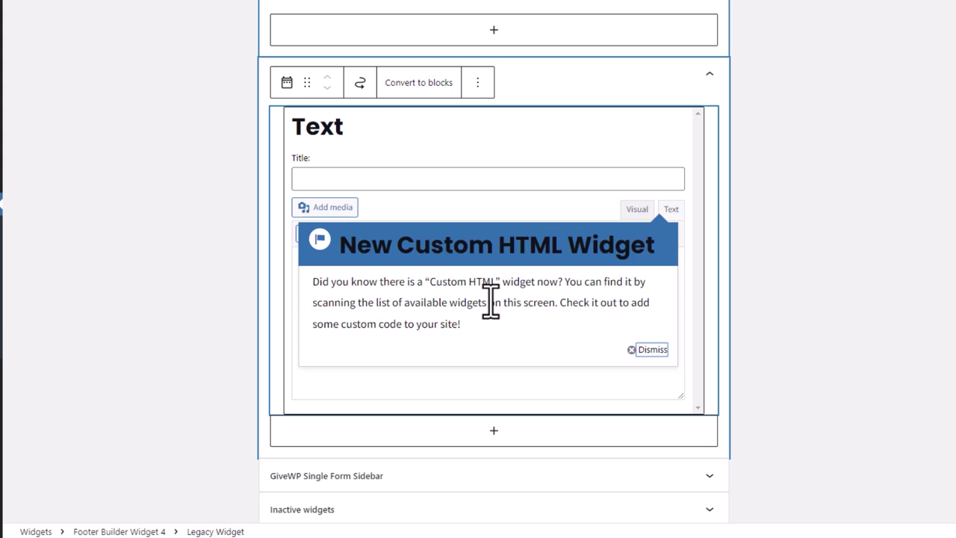
{"action": "left_click", "coordinate": [644, 350]}
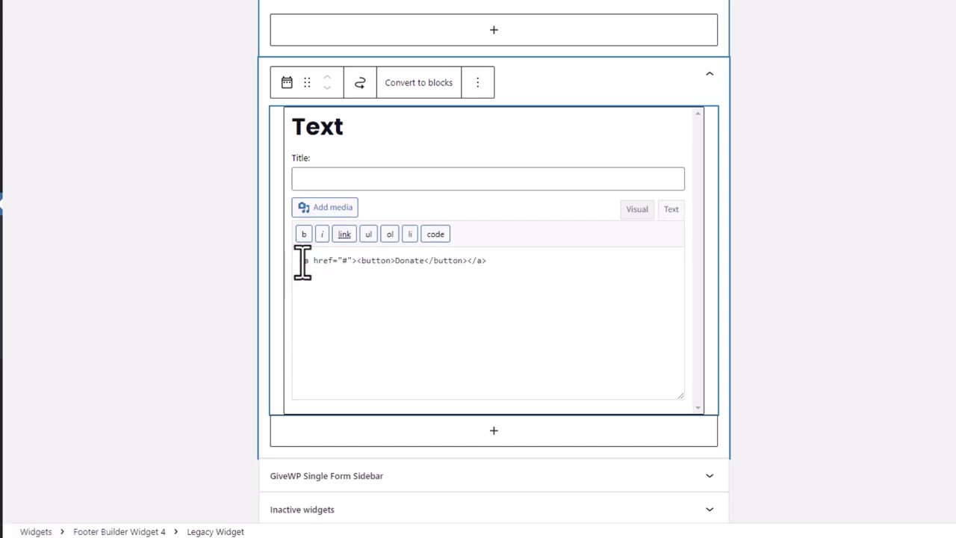
{"action": "mouse_move", "coordinate": [301, 260]}
{"action": "left_mouse_down"}
{"action": "mouse_move", "coordinate": [506, 260]}
{"action": "mouse_move", "coordinate": [303, 260]}
{"action": "left_mouse_up"}
{"action": "left_click", "coordinate": [506, 262]}
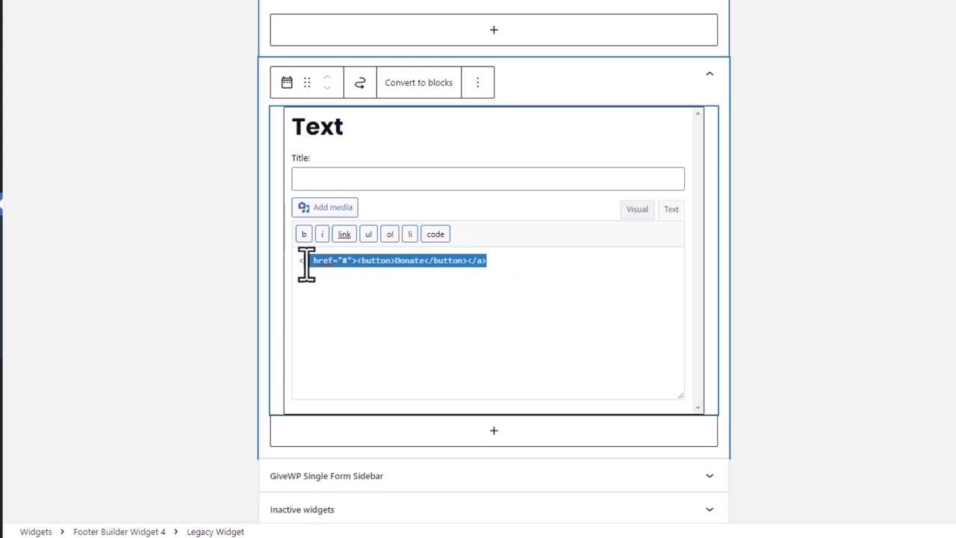
{"action": "left_click", "coordinate": [388, 262]}
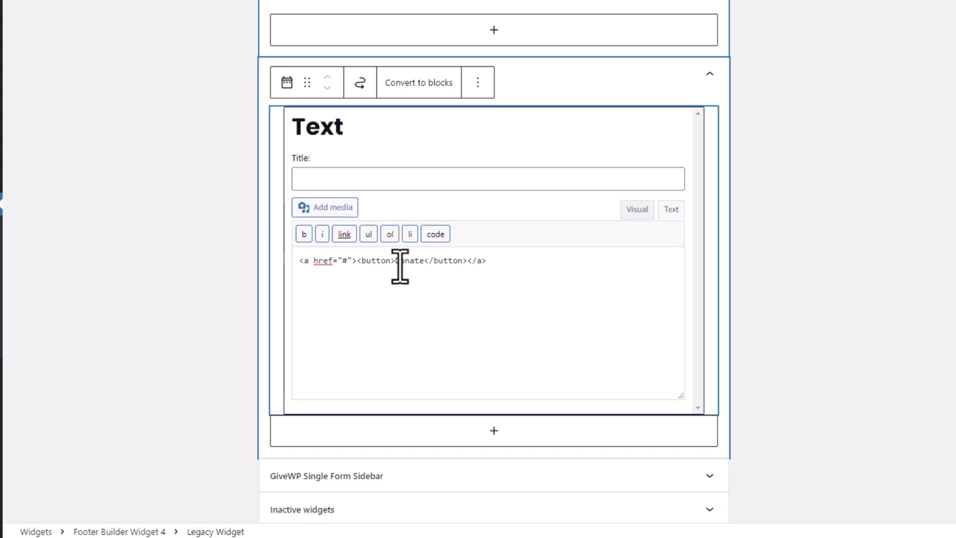
- Remove the legacy Donate text widget via its Options menu
{"action": "left_click", "coordinate": [479, 88]}
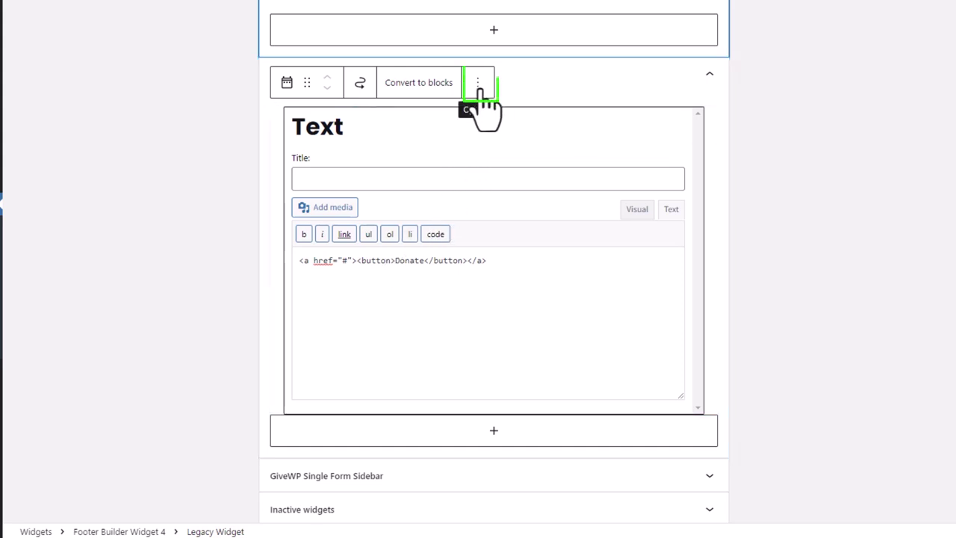
{"action": "left_click", "coordinate": [479, 88]}
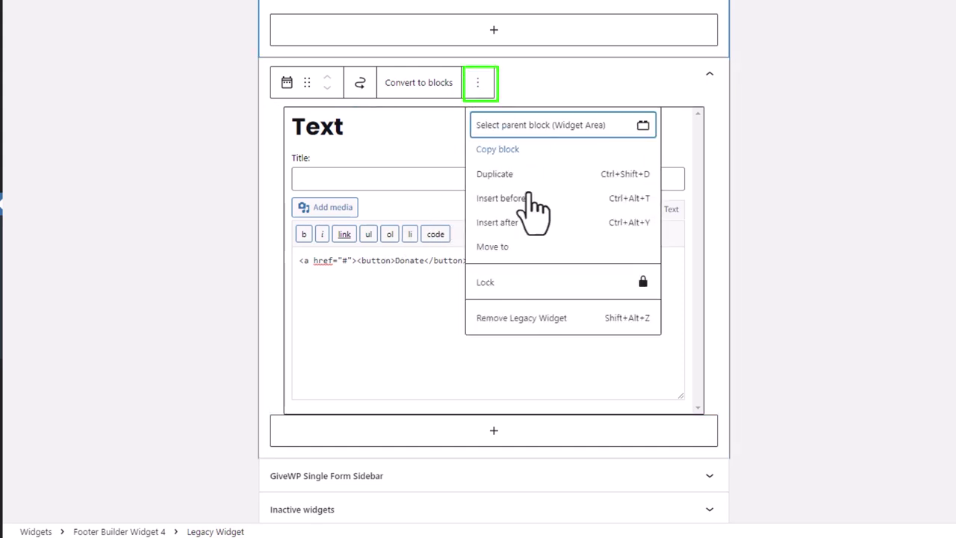
{"action": "left_click", "coordinate": [532, 318]}
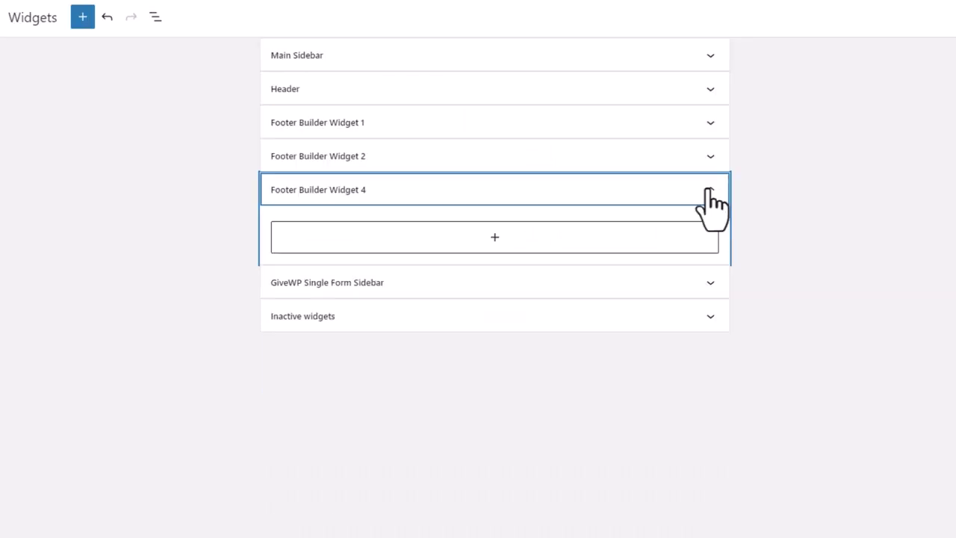
- Insert a Buttons block in Footer Builder Widget 4 labelled 'Donate Today!'
{"action": "left_click", "coordinate": [495, 239]}
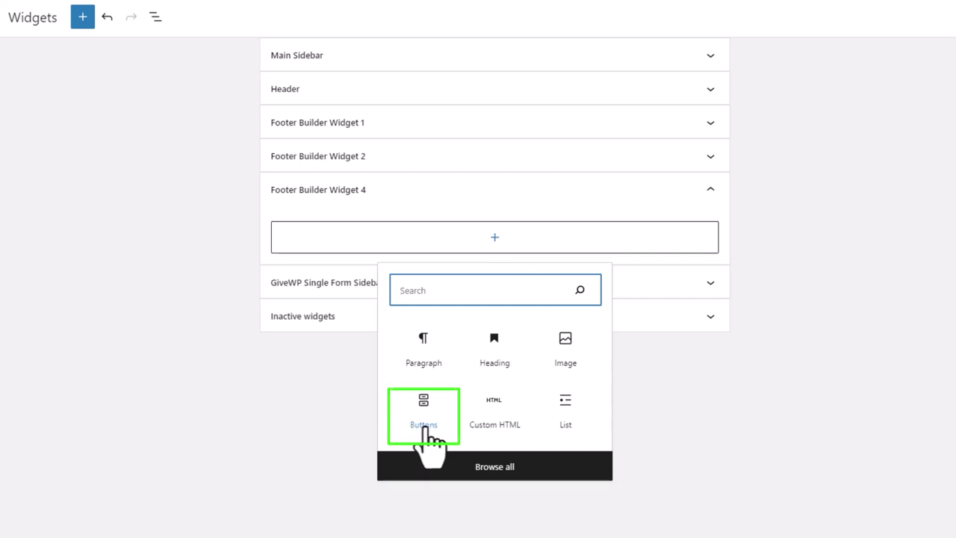
{"action": "left_click", "coordinate": [424, 426]}
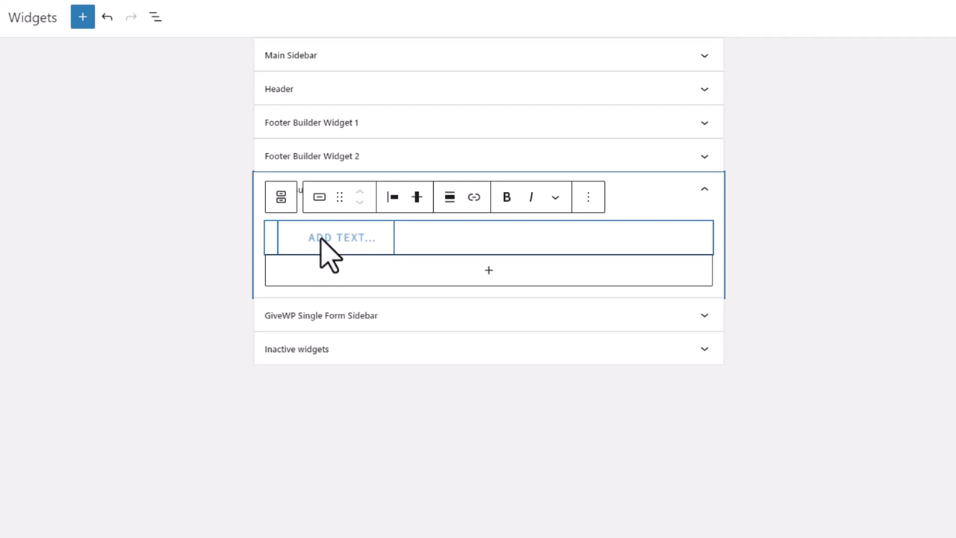
{"action": "type", "text": "Donat"}
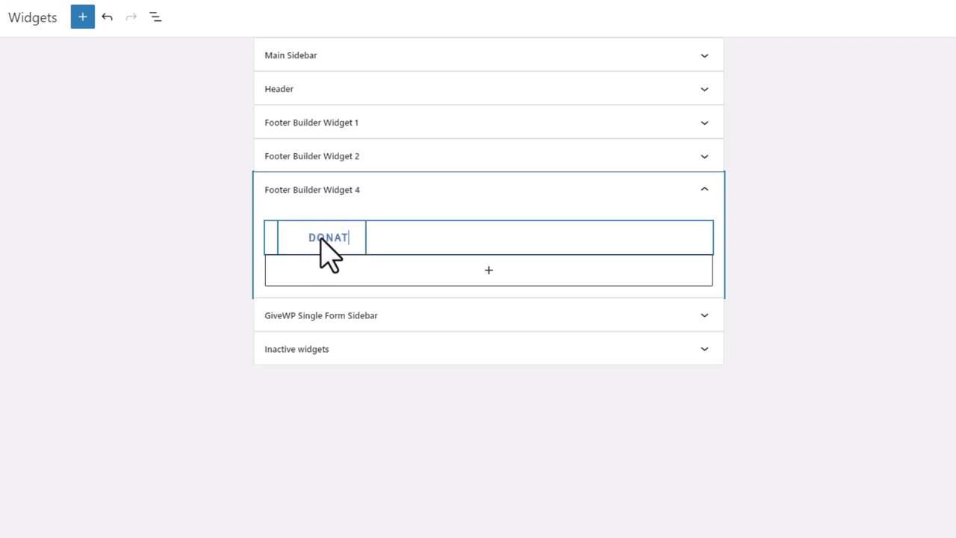
{"action": "type", "text": "e Today"}
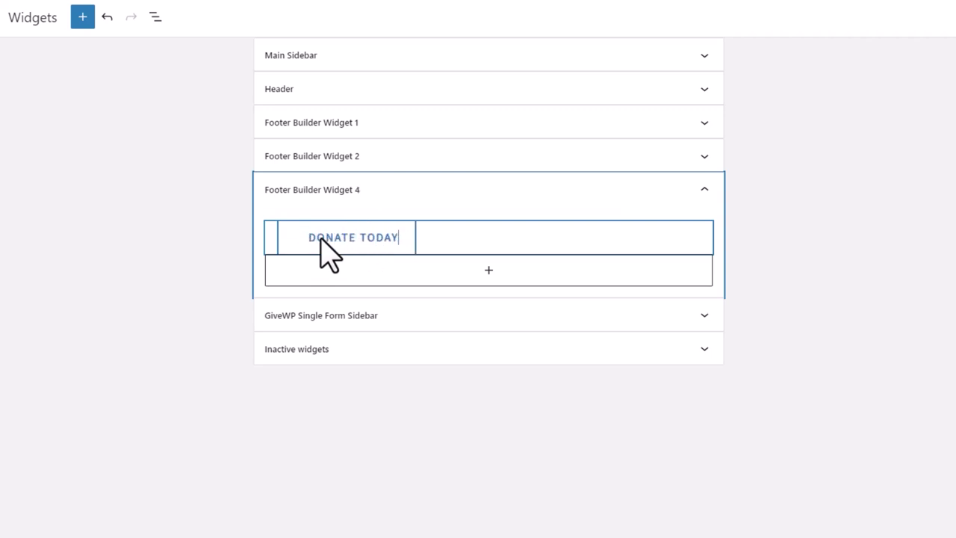
{"action": "type", "text": "!"}
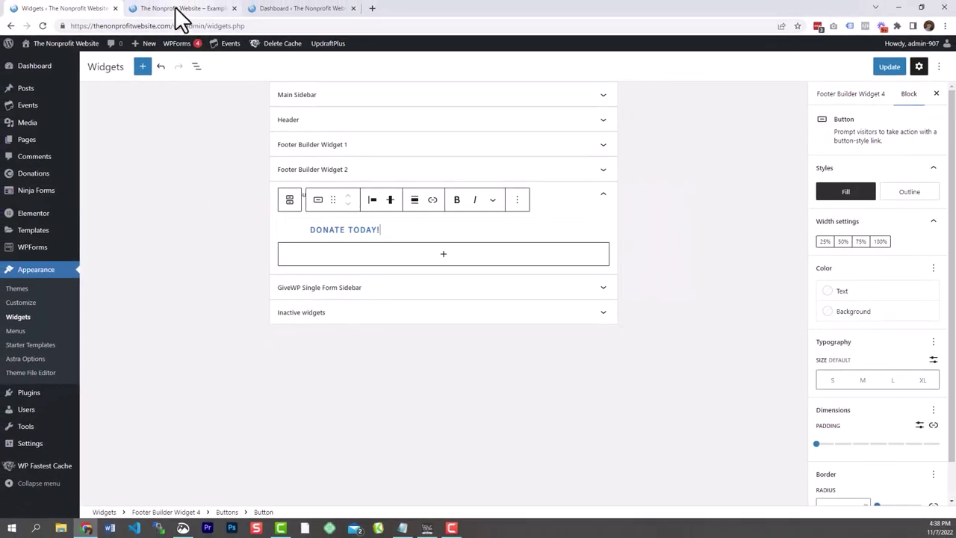
- Link the Donate Today button to the donate page address copied from the header DONATE button
{"action": "left_click", "coordinate": [180, 9]}
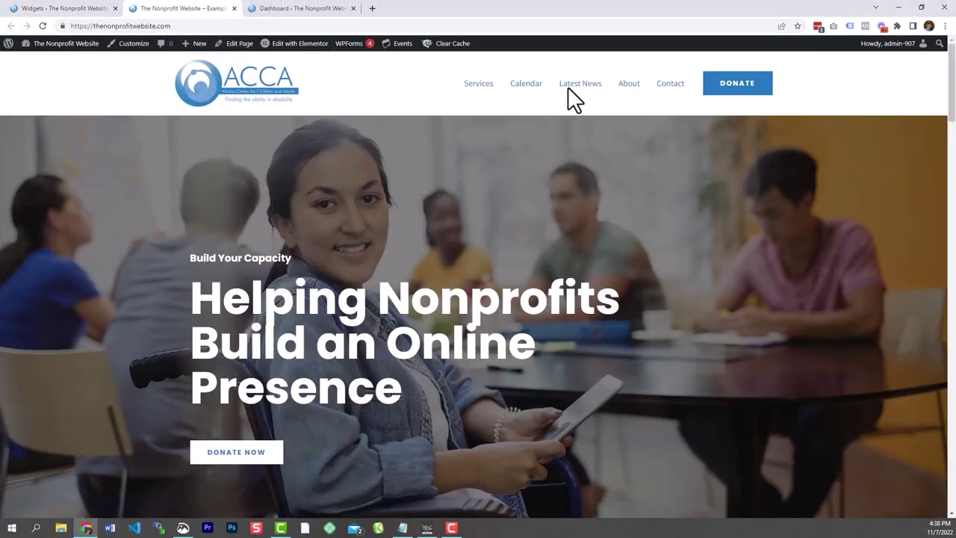
{"action": "right_click", "coordinate": [731, 86]}
{"action": "left_click", "coordinate": [763, 143]}
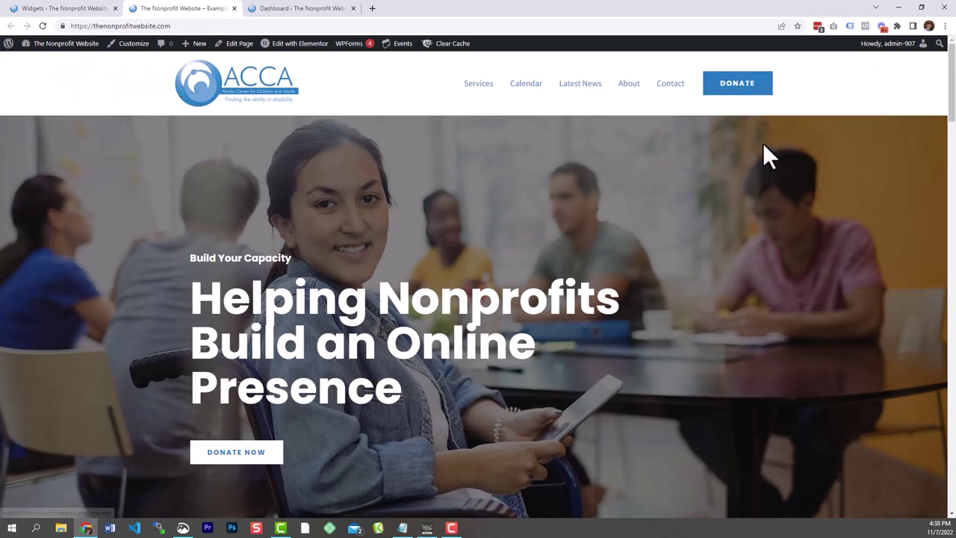
{"action": "left_click", "coordinate": [60, 9]}
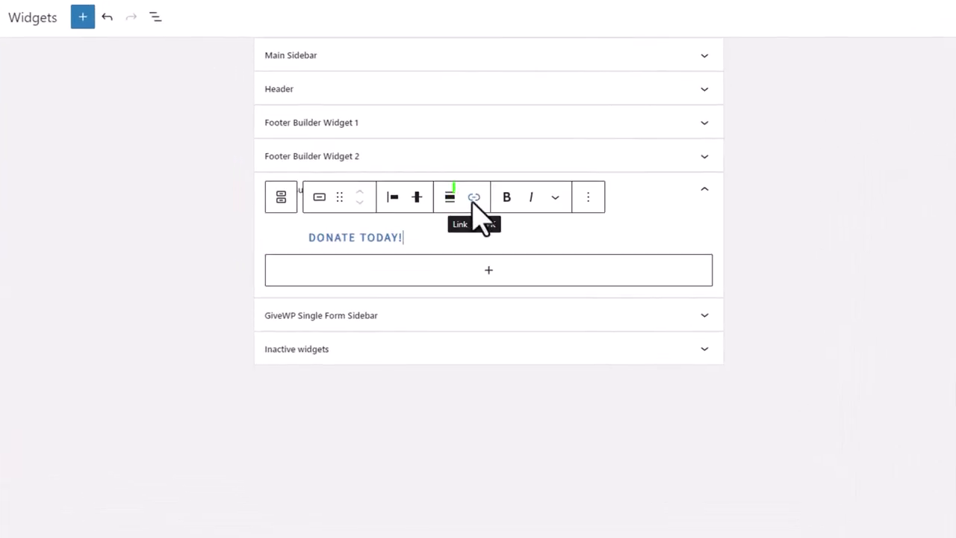
{"action": "left_click", "coordinate": [473, 200]}
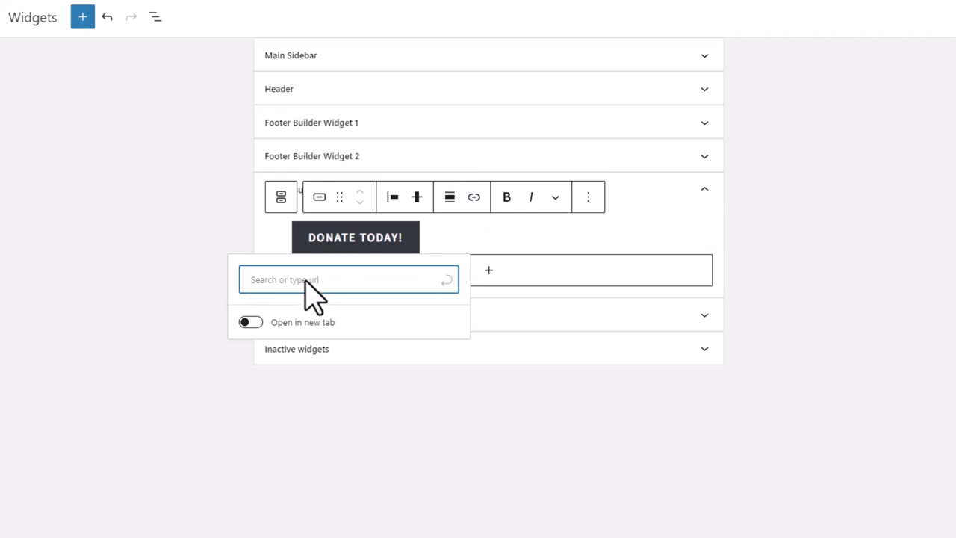
{"action": "key", "text": "ctrl+v"}
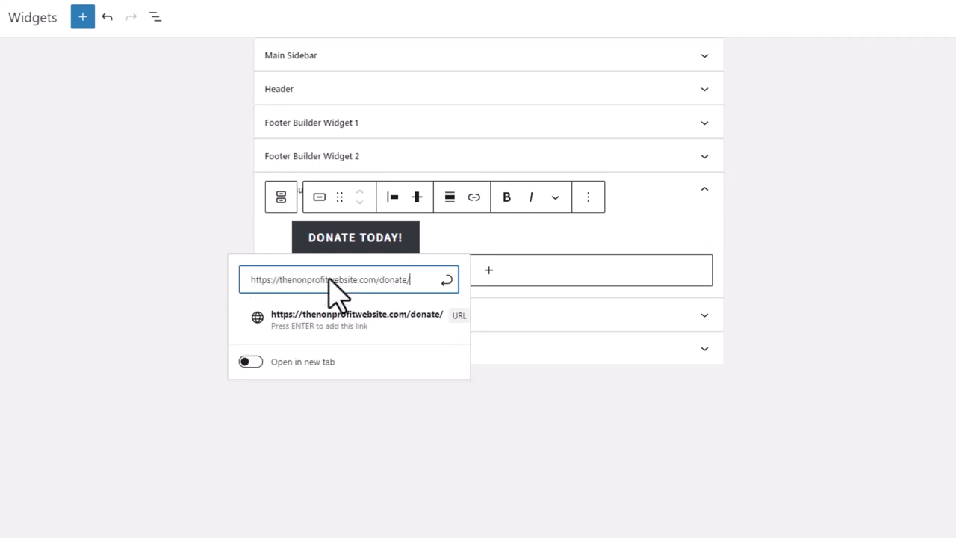
{"action": "left_click", "coordinate": [450, 282]}
- Centre the Donate Today button, save the widgets, and view the live site
{"action": "left_click", "coordinate": [535, 254]}
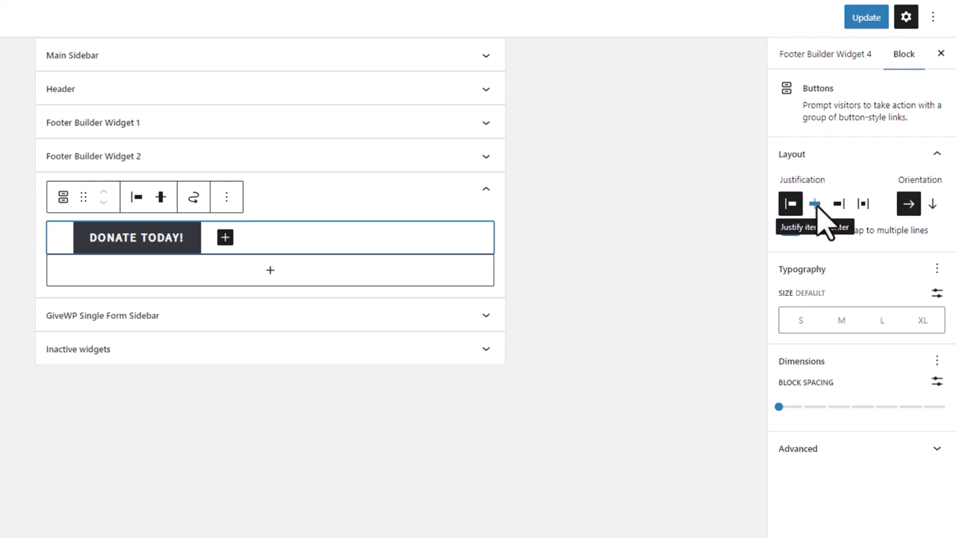
{"action": "left_click", "coordinate": [815, 204]}
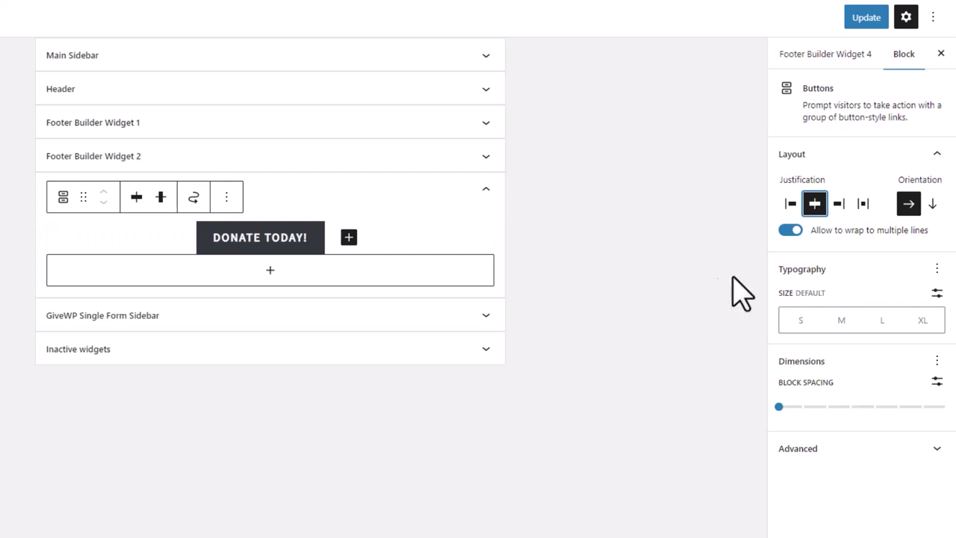
{"action": "left_click", "coordinate": [869, 21]}
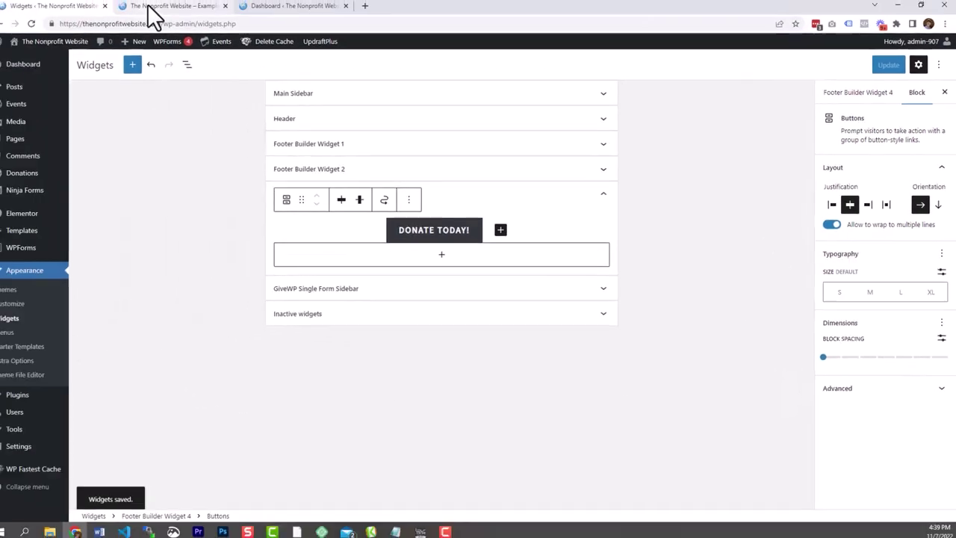
{"action": "left_click", "coordinate": [157, 17]}
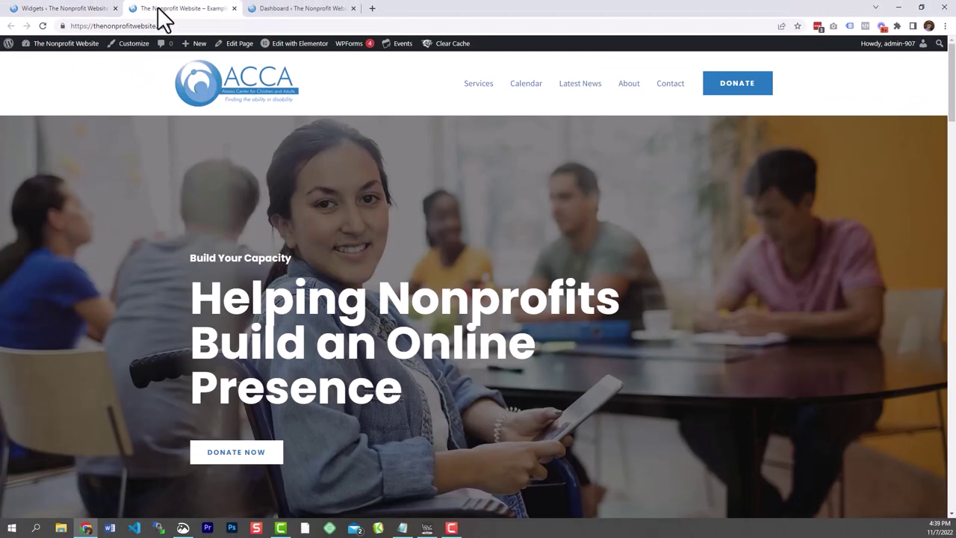
- Reload the live site, check the white footer Contact heading, and return to the widgets editor
{"action": "left_click", "coordinate": [39, 24]}
{"action": "scroll", "coordinate": [282, 203], "scroll_direction": "down", "scroll_amount": 20}
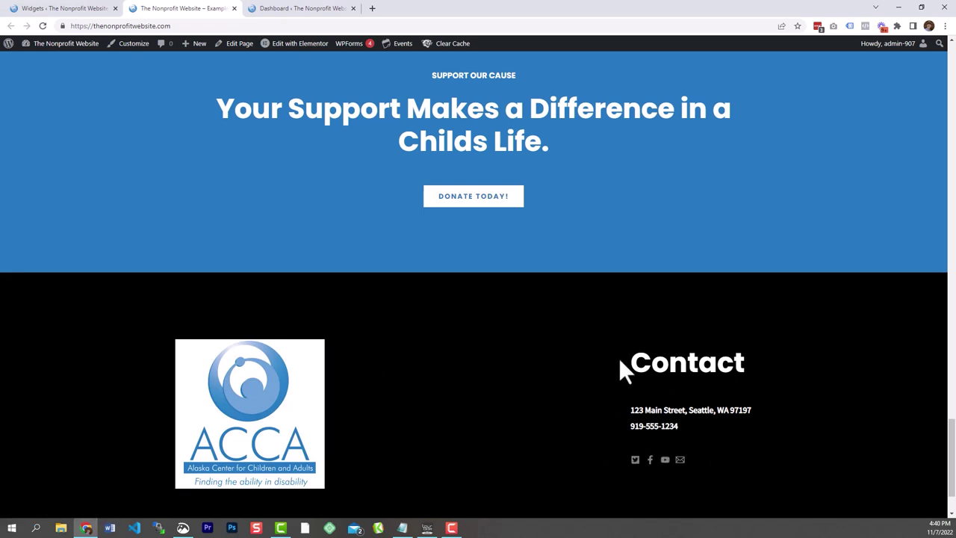
{"action": "left_click_drag", "start_coordinate": [631, 360], "coordinate": [755, 371]}
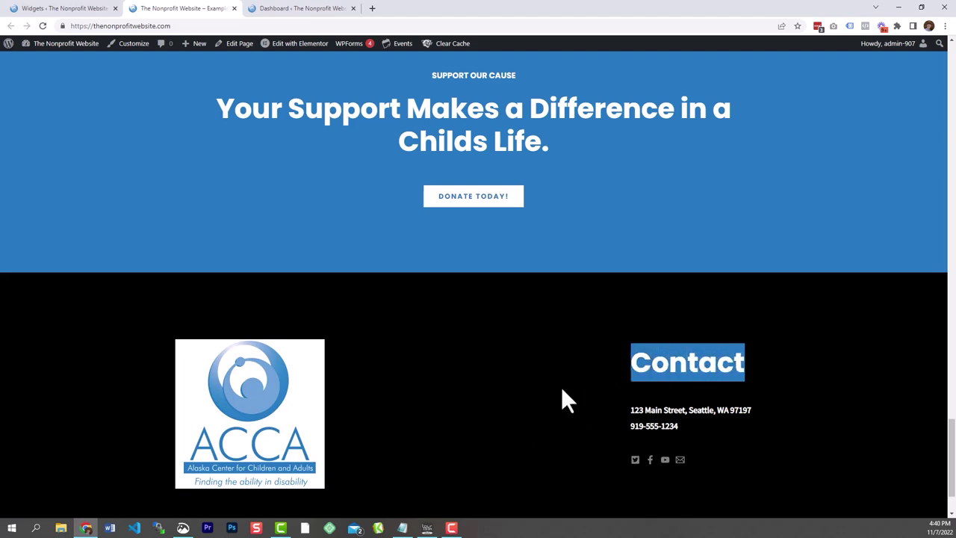
{"action": "left_click", "coordinate": [64, 10]}
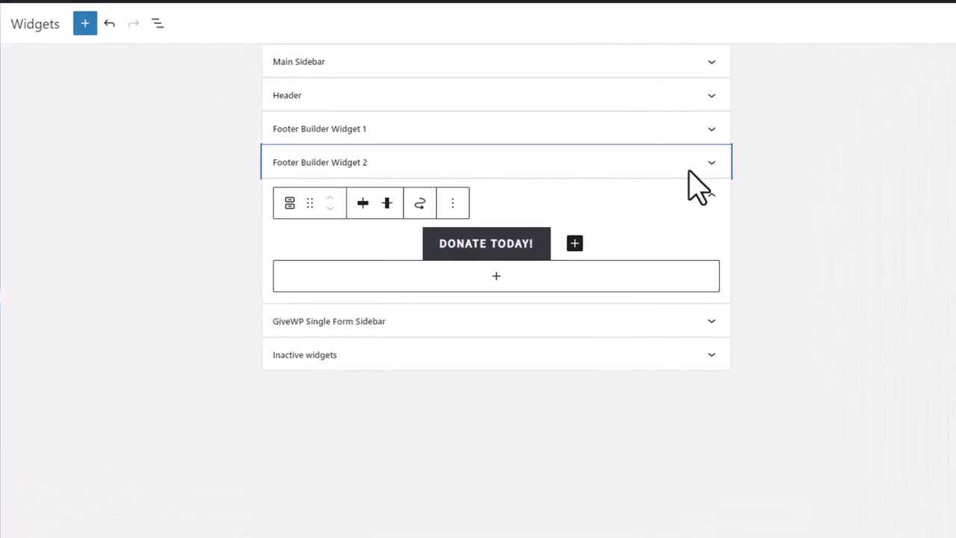
- Change the Footer Builder Widget 2 Contact heading from H2 to H3 and update the widgets
{"action": "left_click", "coordinate": [711, 163]}
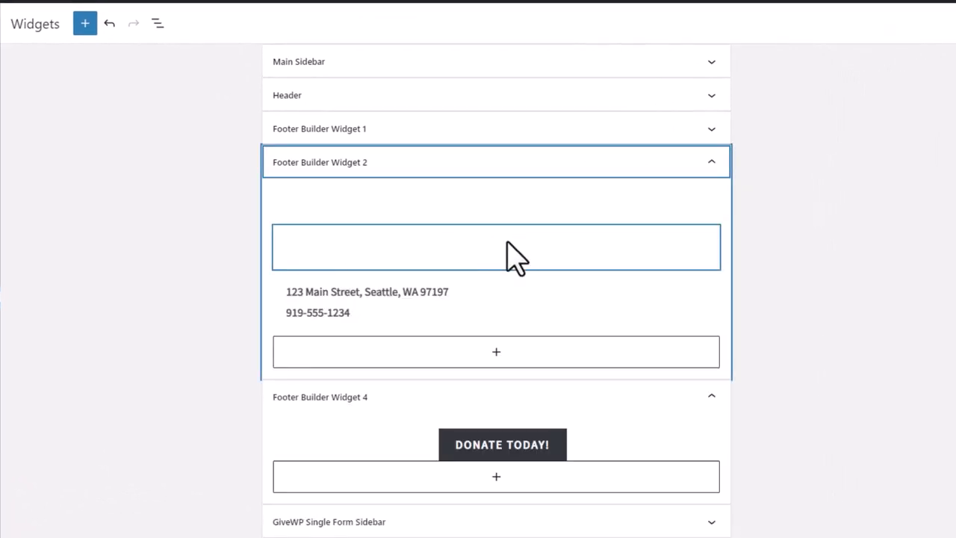
{"action": "left_click", "coordinate": [484, 245]}
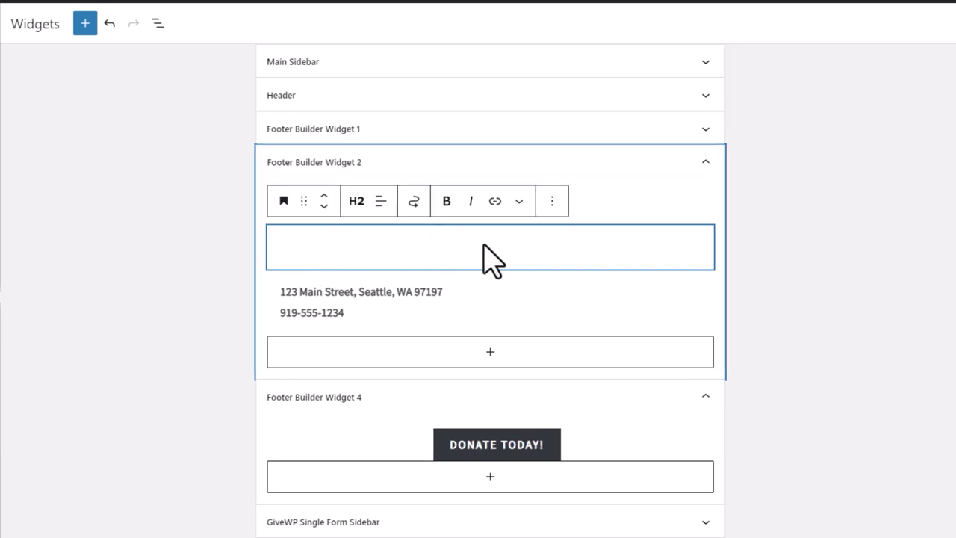
{"action": "left_click", "coordinate": [358, 203]}
{"action": "left_click", "coordinate": [410, 243]}
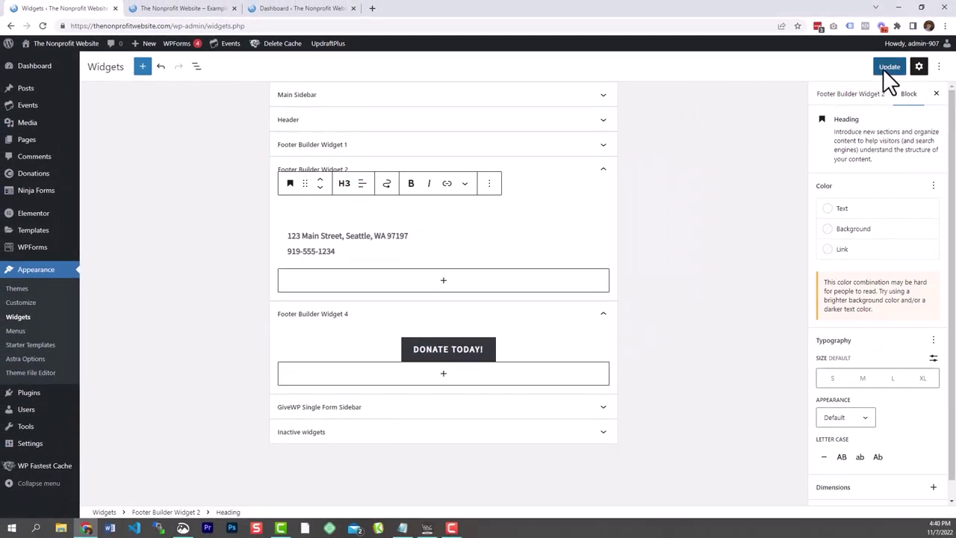
{"action": "left_click", "coordinate": [885, 67]}
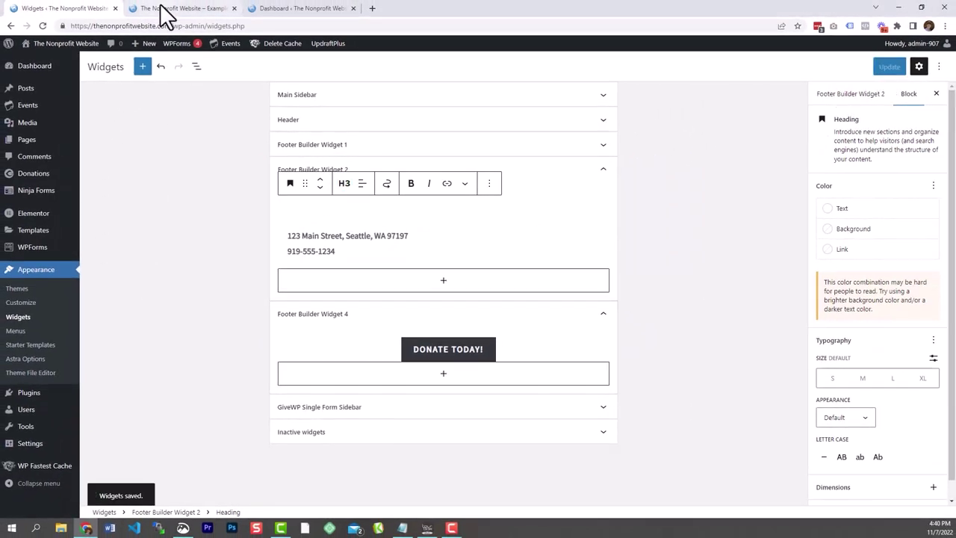
{"action": "left_click", "coordinate": [160, 8]}
{"action": "left_click", "coordinate": [44, 26]}
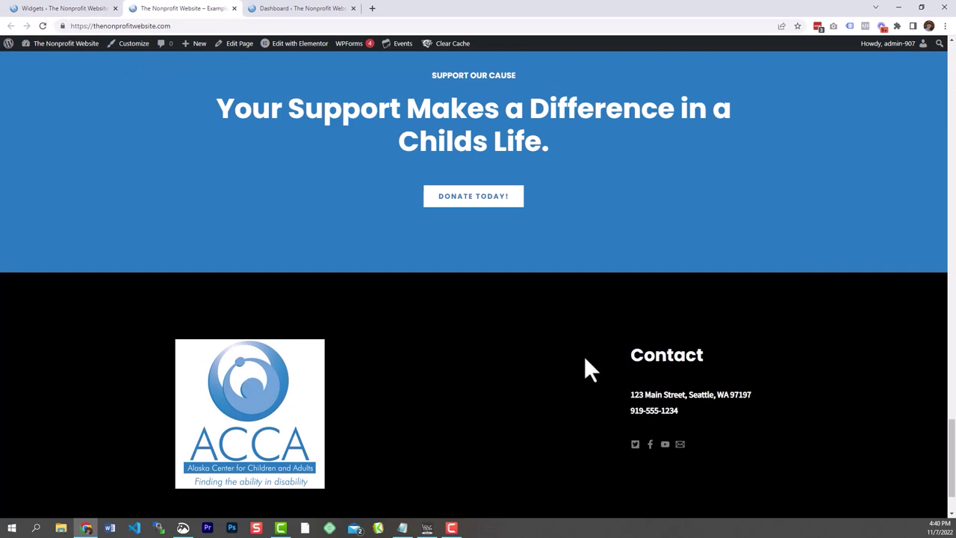
{"action": "scroll", "coordinate": [590, 313], "scroll_direction": "down", "scroll_amount": 1}
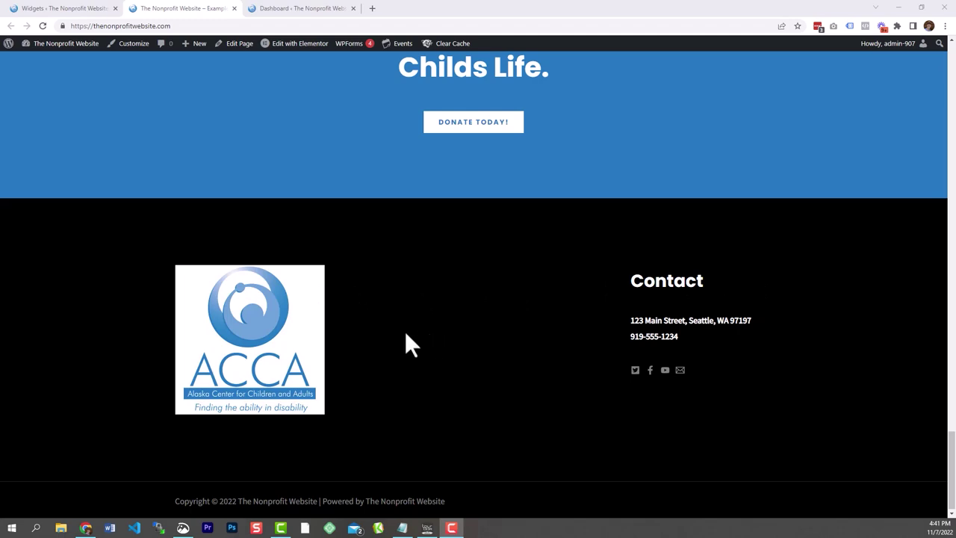
{"action": "left_click", "coordinate": [60, 8]}
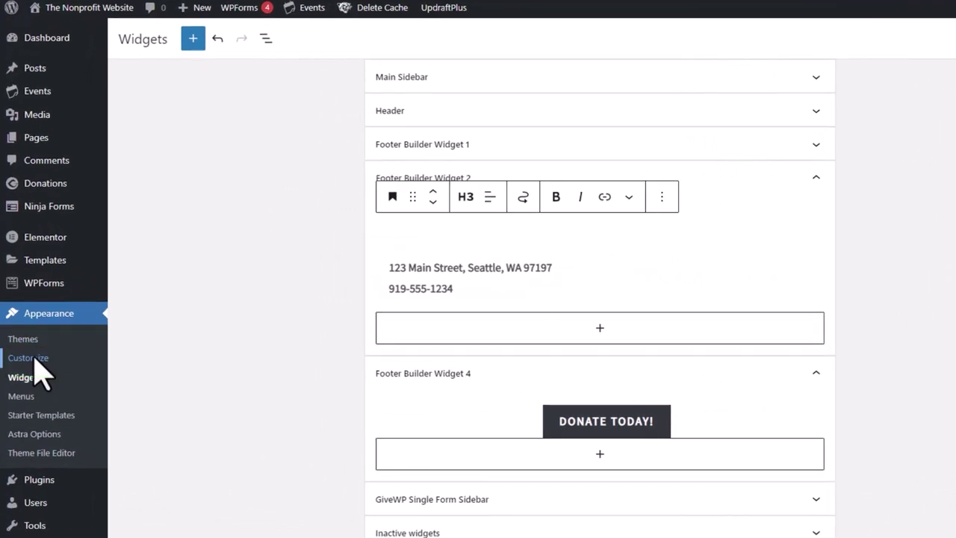
- Set the Customizer's Primary Footer row vertical alignment to Middle, then view the live site
{"action": "left_click", "coordinate": [36, 363]}
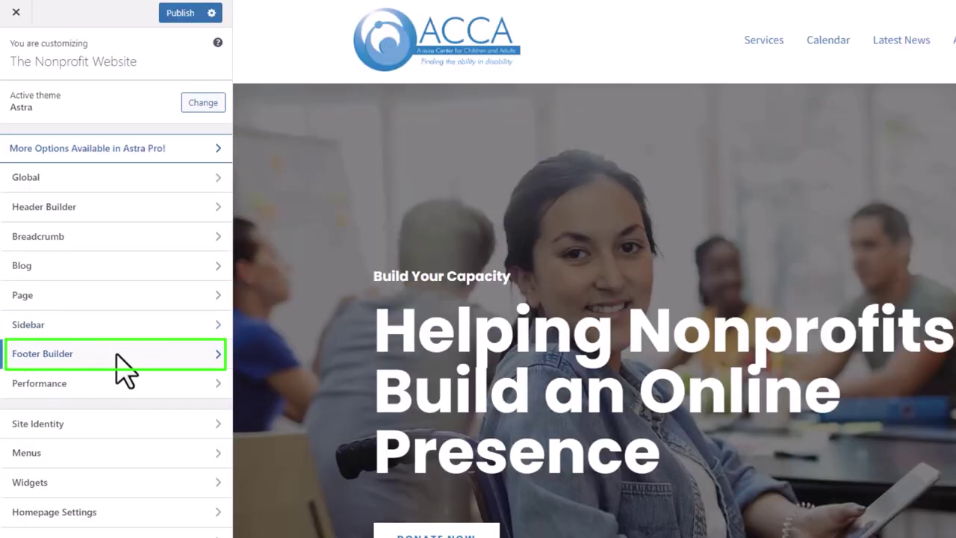
{"action": "left_click", "coordinate": [122, 365]}
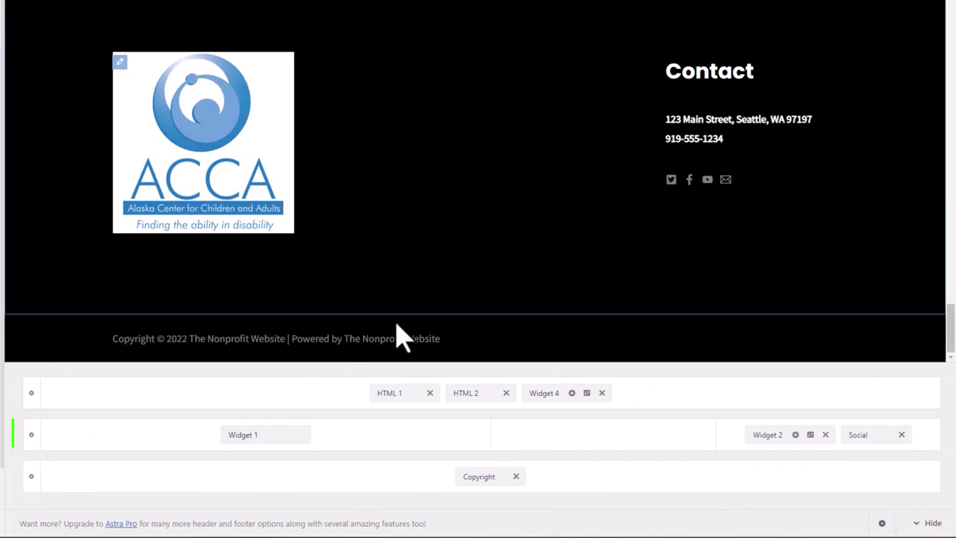
{"action": "left_click", "coordinate": [33, 435]}
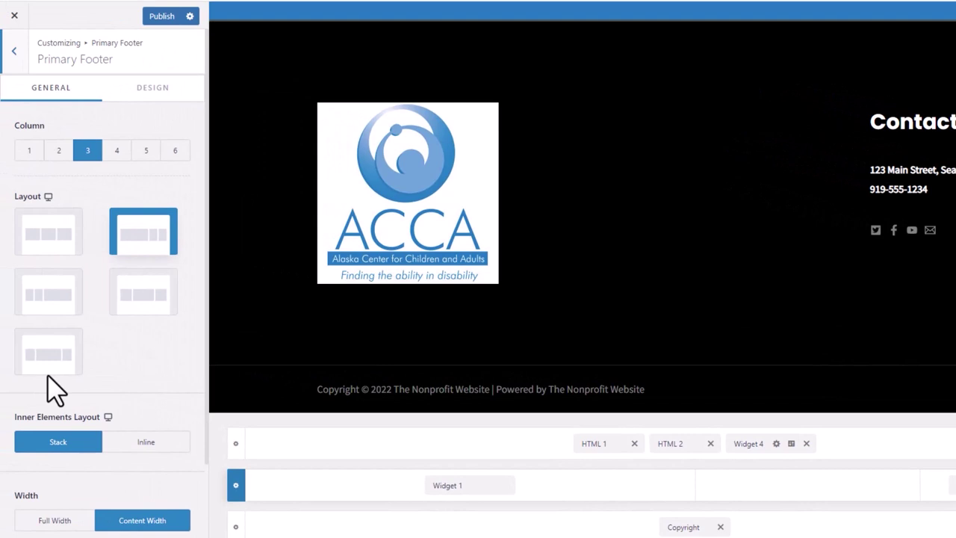
{"action": "scroll", "coordinate": [52, 373], "scroll_direction": "down", "scroll_amount": 3}
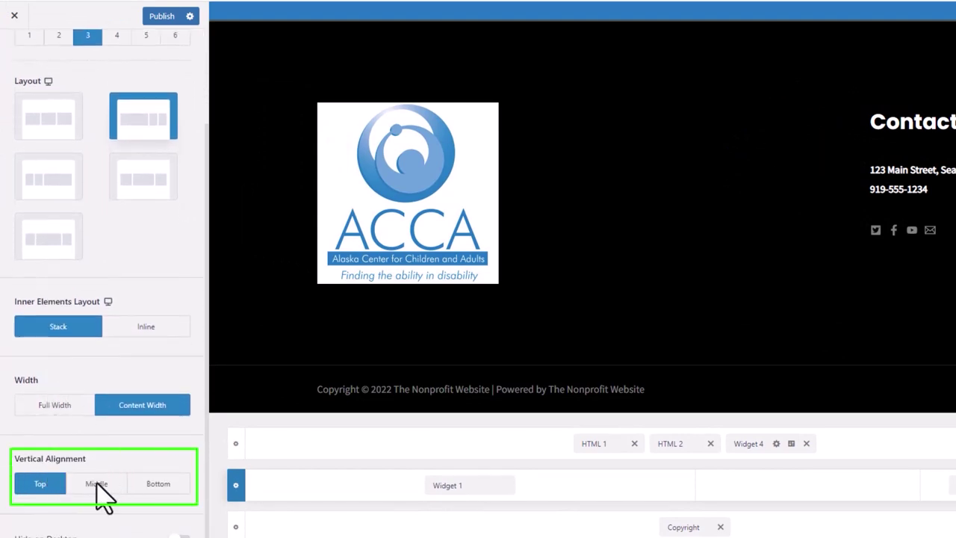
{"action": "left_click", "coordinate": [97, 484]}
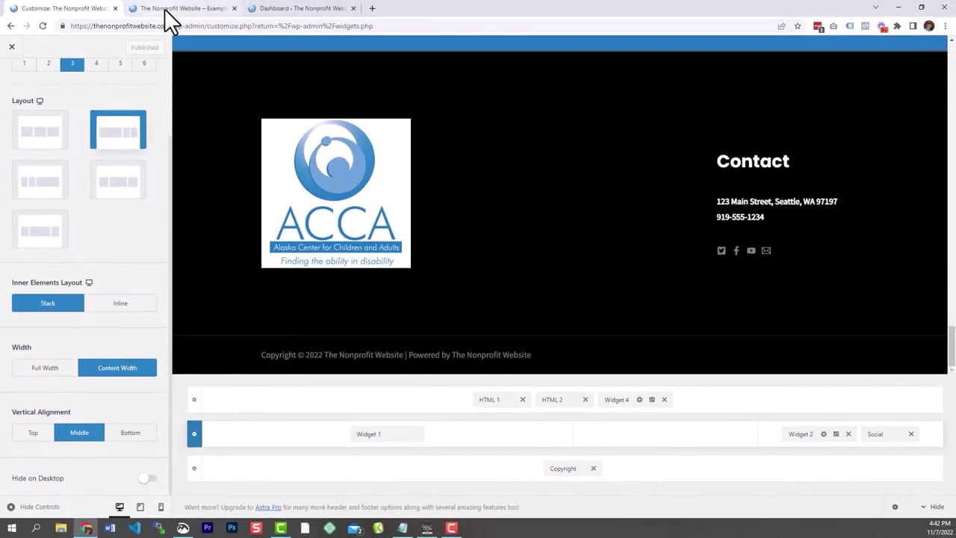
{"action": "left_click", "coordinate": [165, 8]}
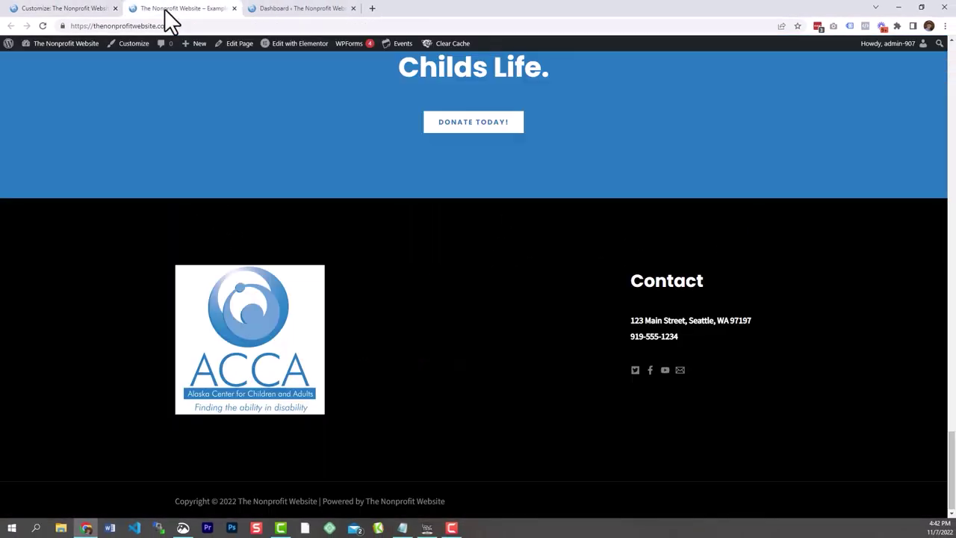
- Reload the live site to review the centred footer Contact column
{"action": "left_click", "coordinate": [41, 25]}
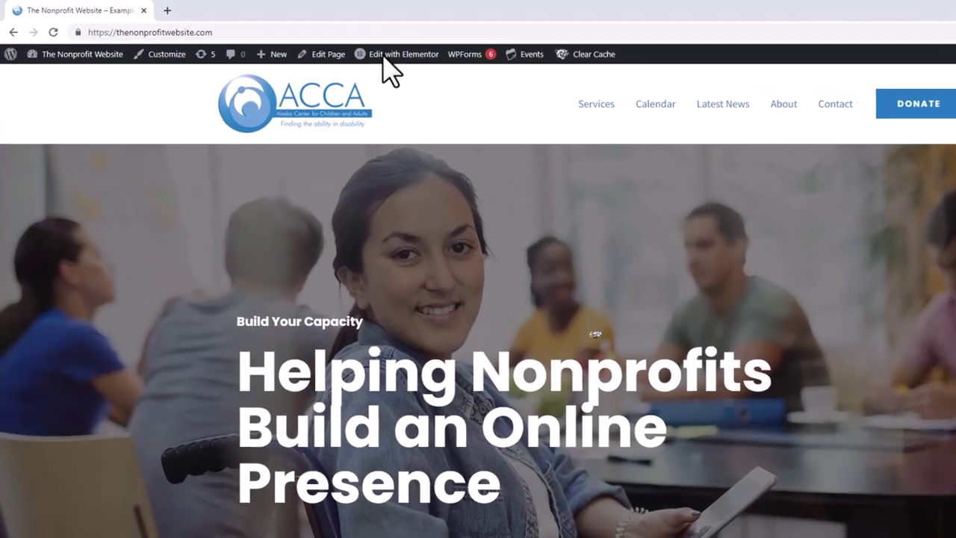
- Open the Home page with Edit with Elementor and turn on responsive mode
{"action": "mouse_move", "coordinate": [308, 47]}
{"action": "left_click", "coordinate": [401, 59]}
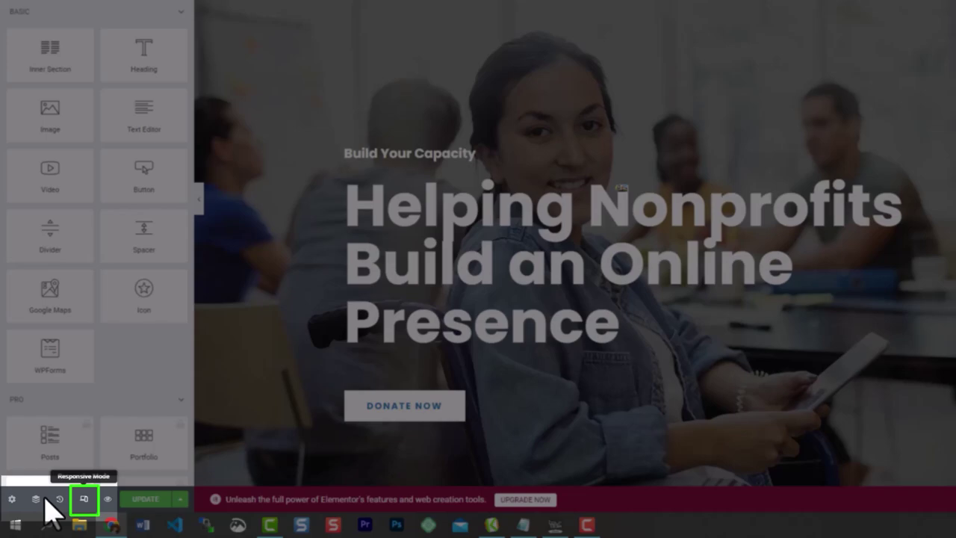
{"action": "left_click", "coordinate": [83, 501]}
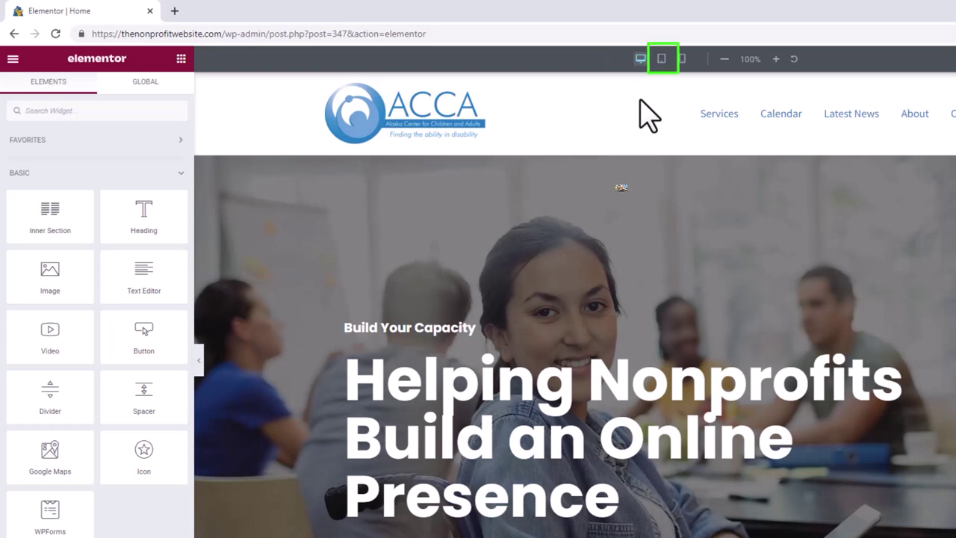
- Preview the Home page at tablet, then mobile width, scrolling down to the What We Do section
{"action": "left_click", "coordinate": [661, 60]}
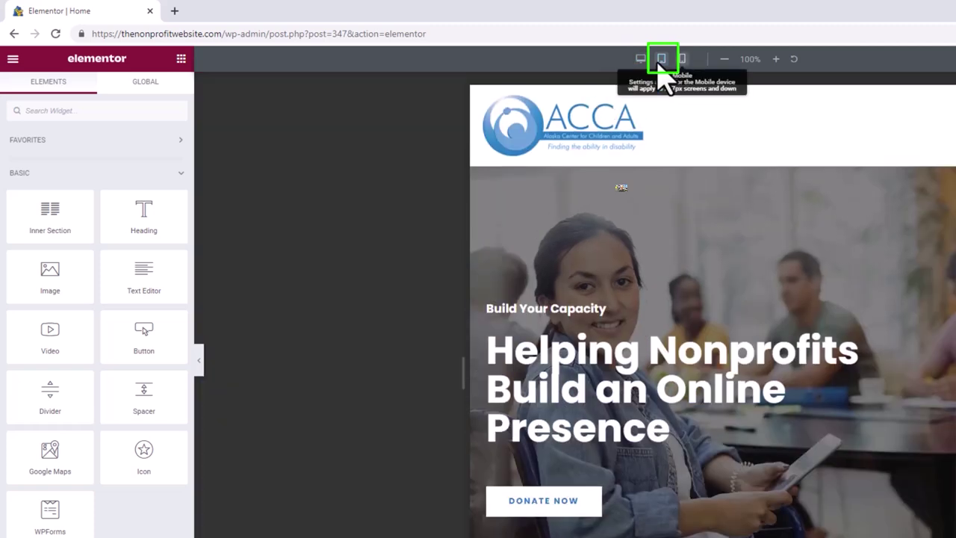
{"action": "key", "text": "ctrl+shift+m"}
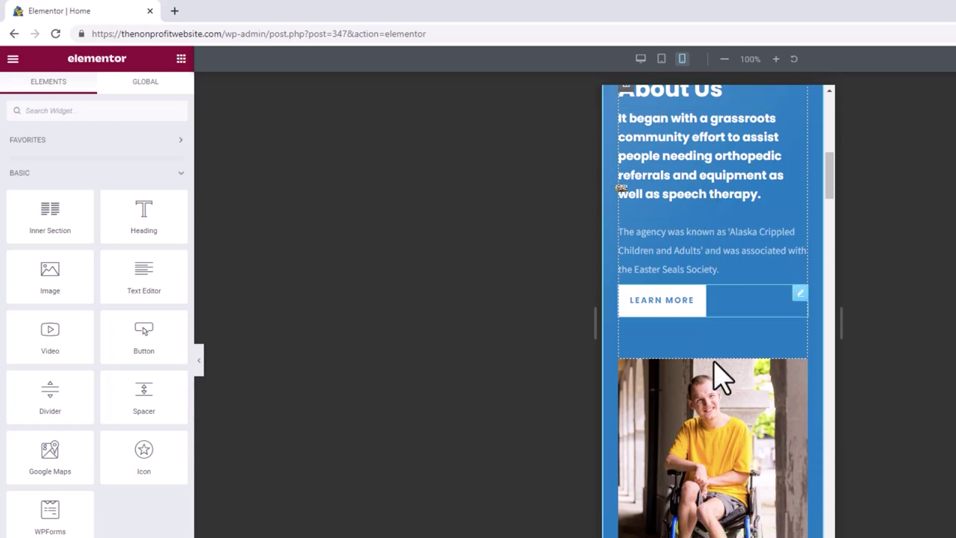
{"action": "scroll", "coordinate": [719, 381], "scroll_direction": "down", "scroll_amount": 5}
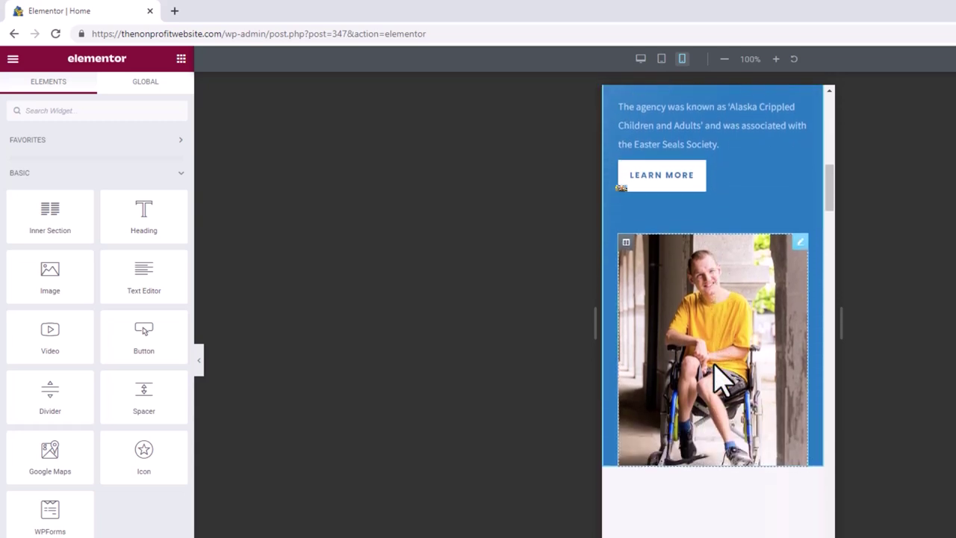
{"action": "scroll", "coordinate": [720, 380], "scroll_direction": "down", "scroll_amount": 3}
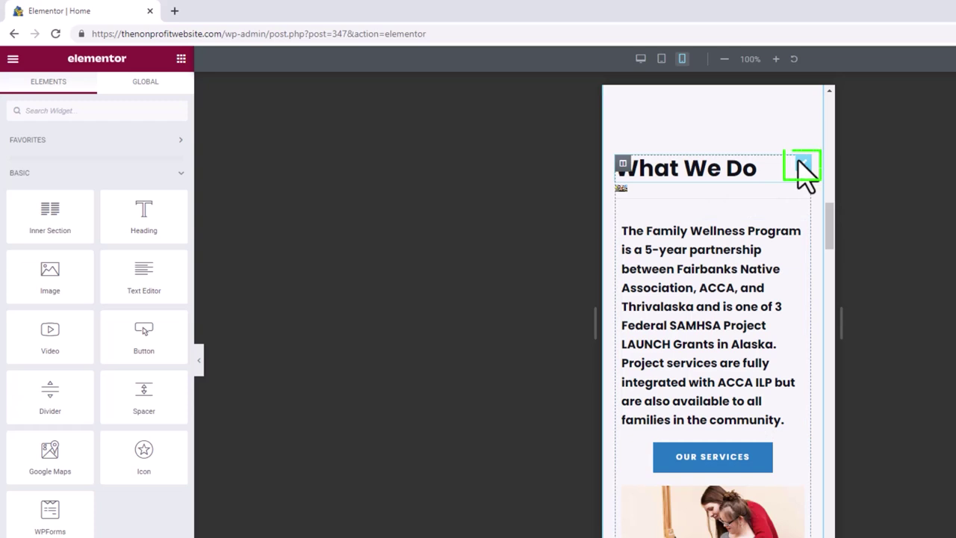
- Centre-align the What We Do heading and the Family Wellness Program paragraph for mobile
{"action": "left_click", "coordinate": [801, 161]}
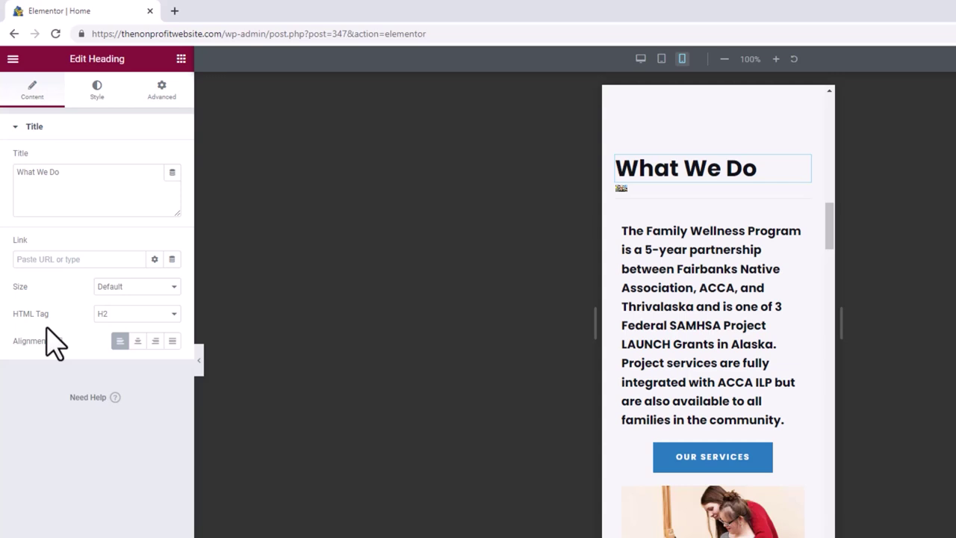
{"action": "left_click", "coordinate": [137, 341]}
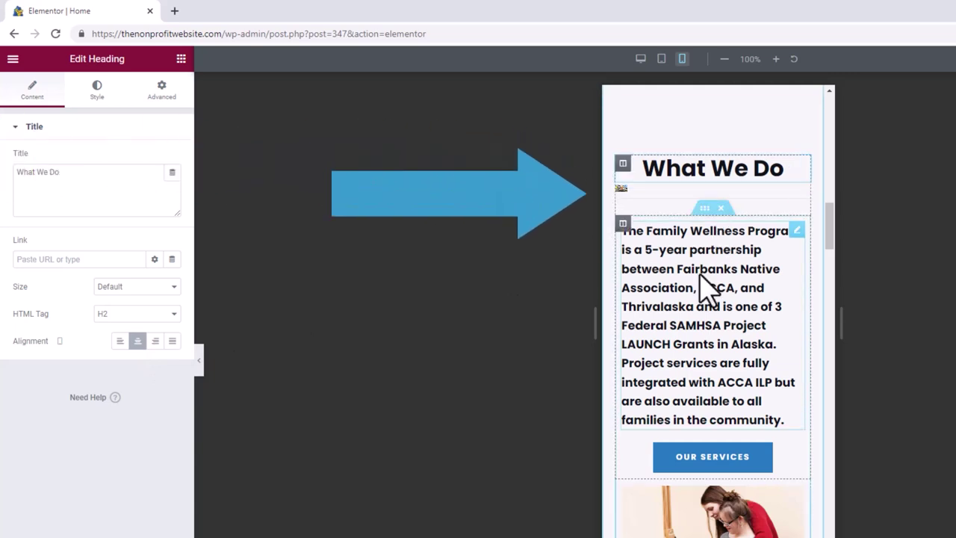
{"action": "left_click", "coordinate": [797, 230]}
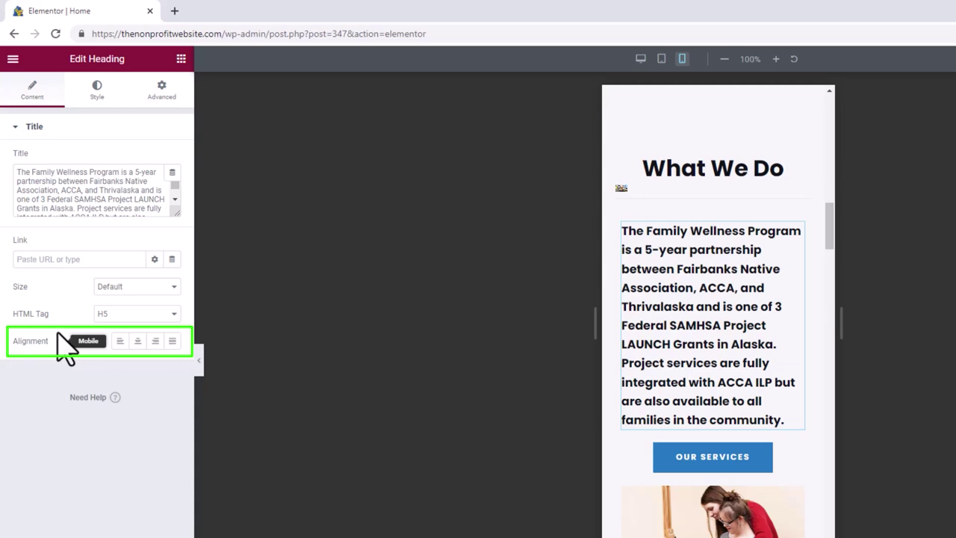
{"action": "left_click", "coordinate": [137, 340]}
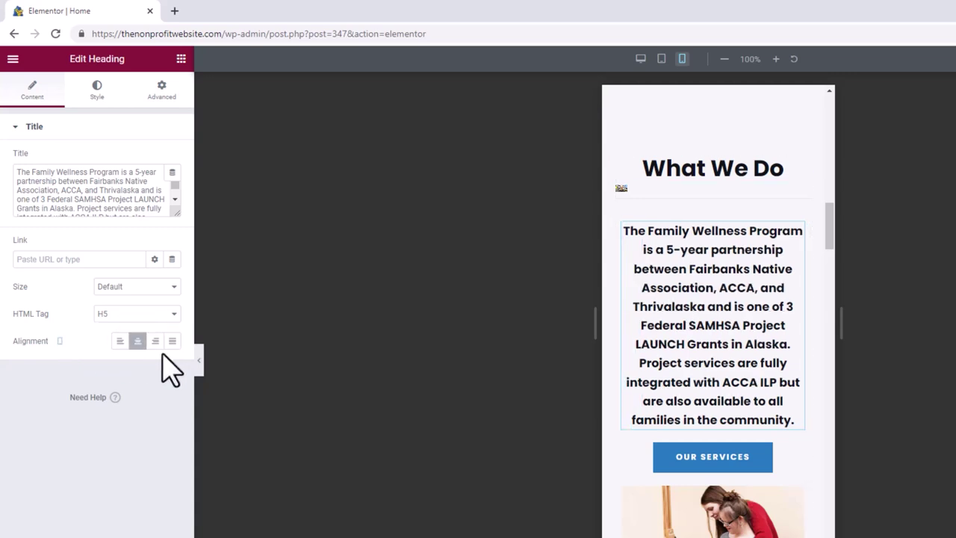
{"action": "scroll", "coordinate": [706, 161], "scroll_direction": "down", "scroll_amount": 1}
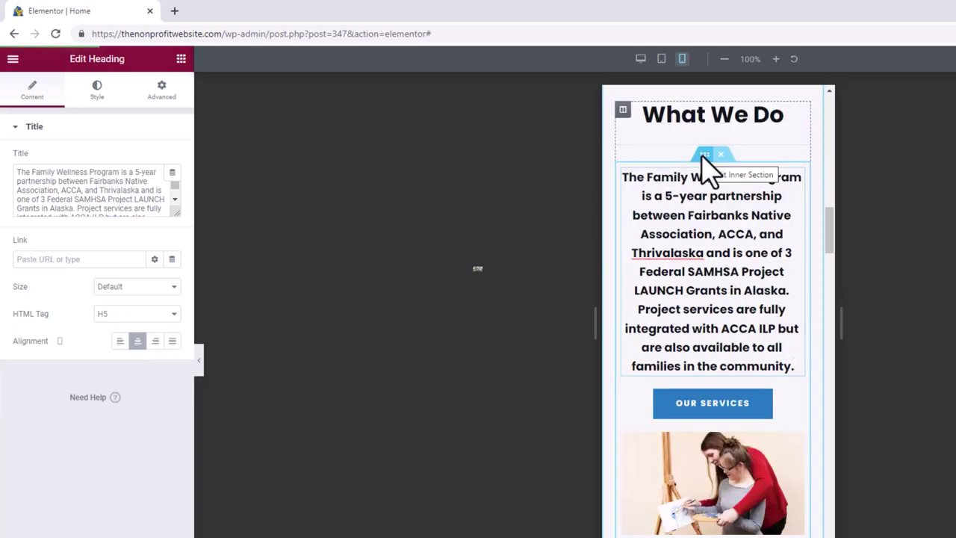
- Toggle Reverse Columns (Mobile) in the Responsive settings of the What We Do inner section
{"action": "left_click", "coordinate": [704, 154]}
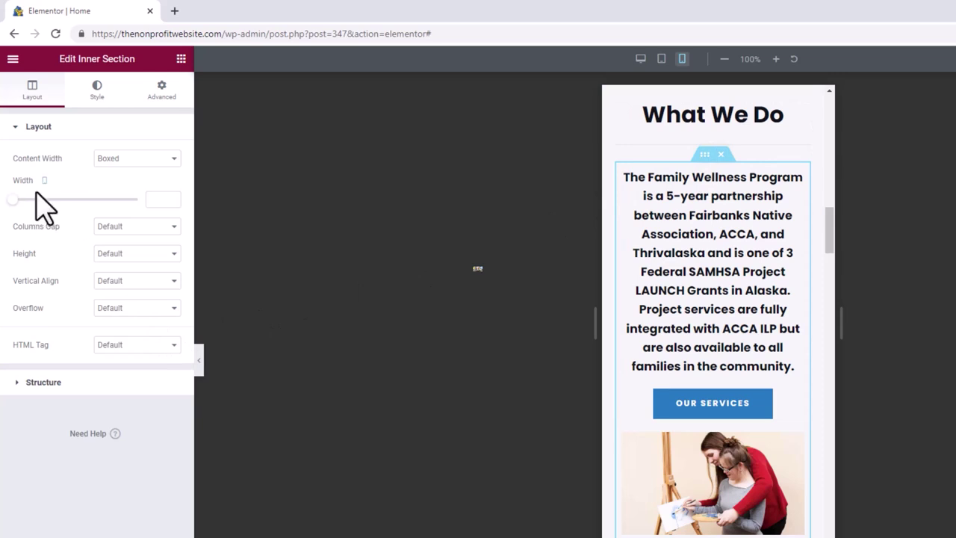
{"action": "left_click", "coordinate": [166, 89]}
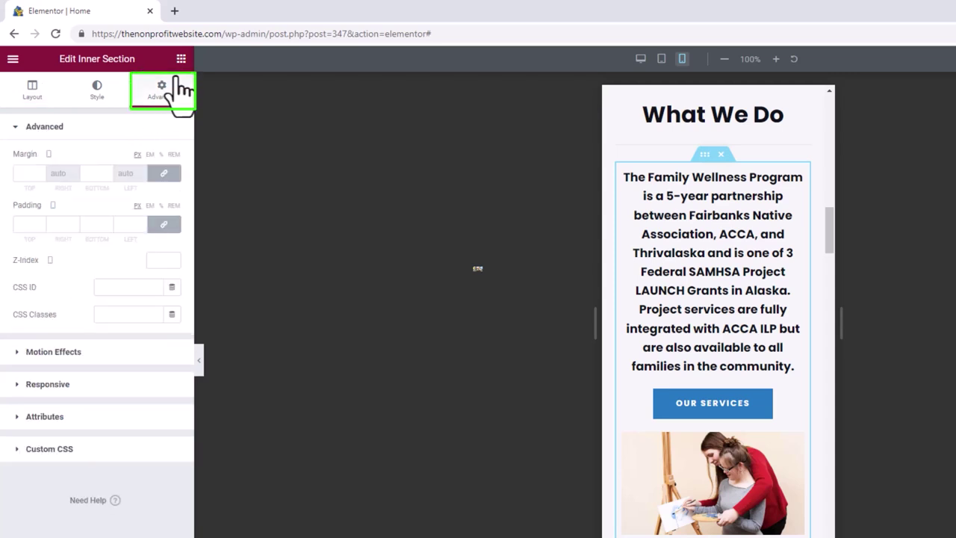
{"action": "left_click", "coordinate": [52, 394]}
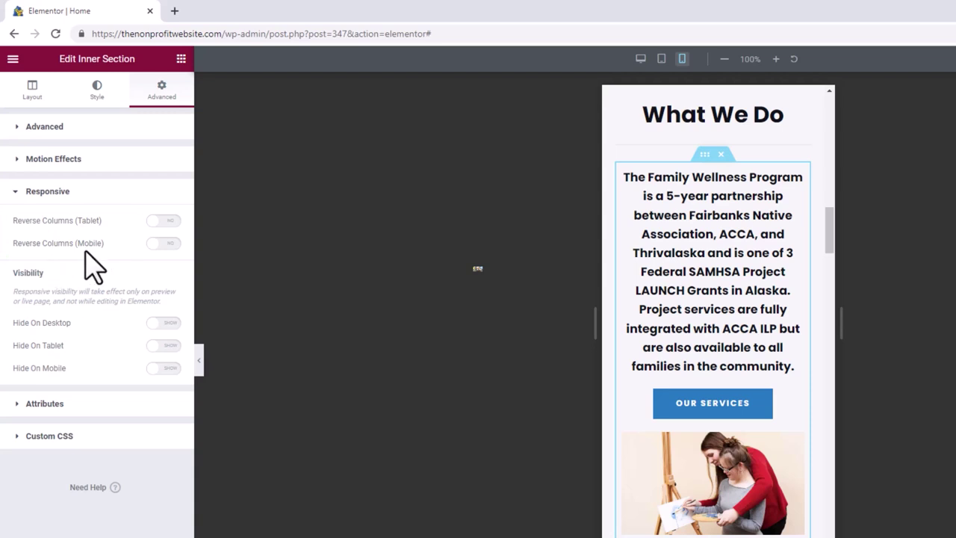
{"action": "left_click", "coordinate": [168, 244]}
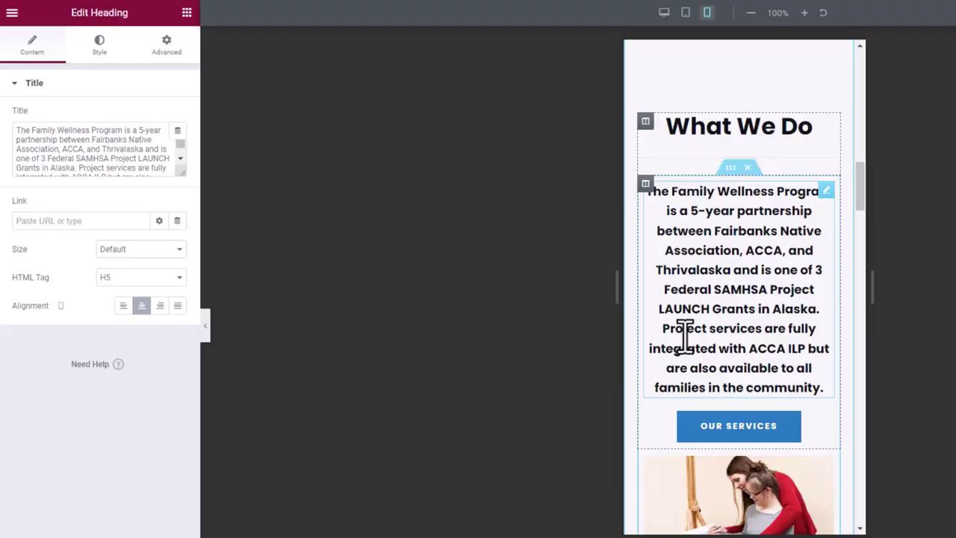
{"action": "scroll", "coordinate": [685, 345], "scroll_direction": "down", "scroll_amount": 5}
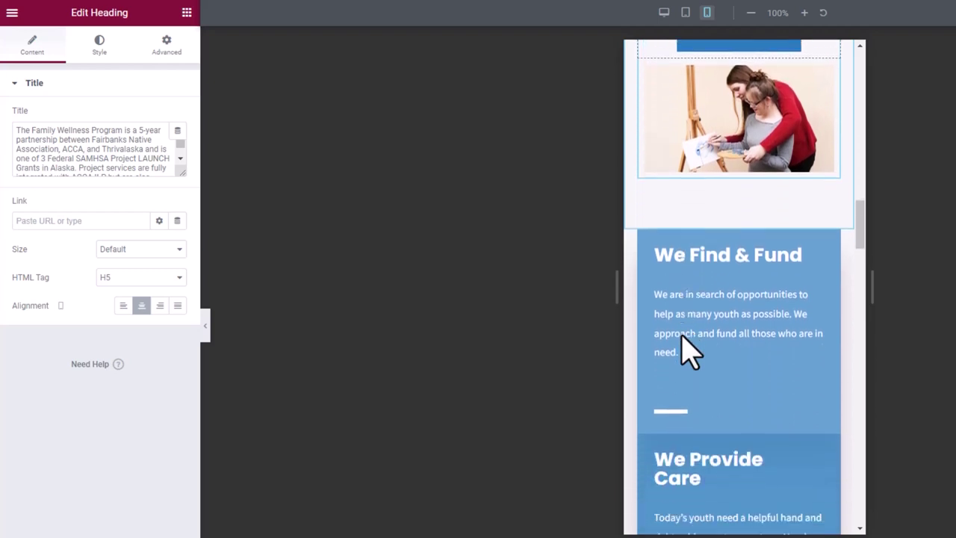
{"action": "scroll", "coordinate": [684, 345], "scroll_direction": "down", "scroll_amount": 4}
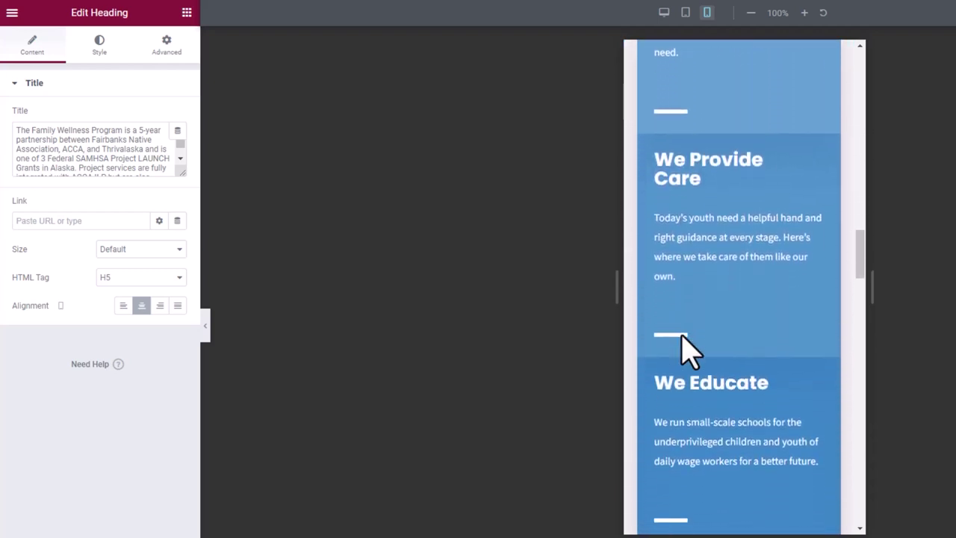
{"action": "scroll", "coordinate": [685, 350], "scroll_direction": "down", "scroll_amount": 7}
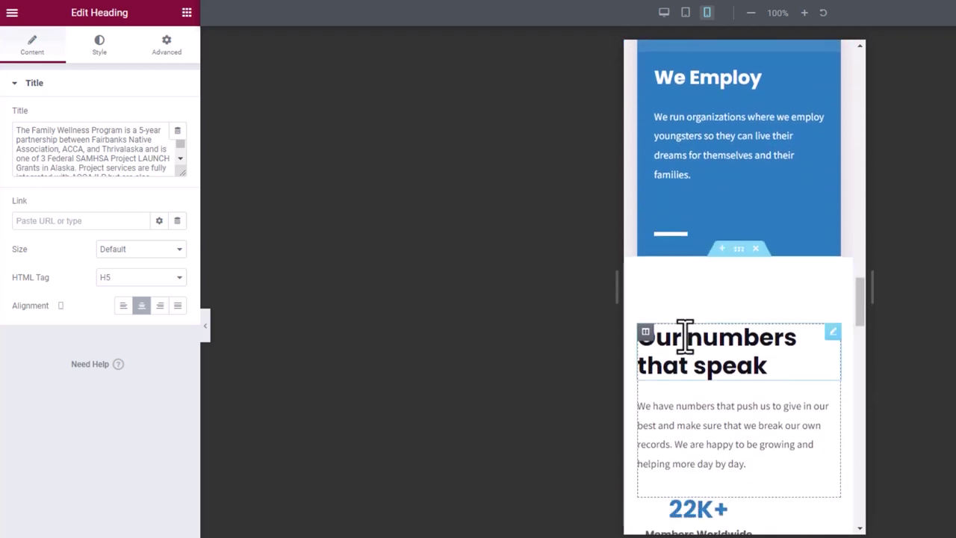
{"action": "scroll", "coordinate": [685, 337], "scroll_direction": "down", "scroll_amount": 2}
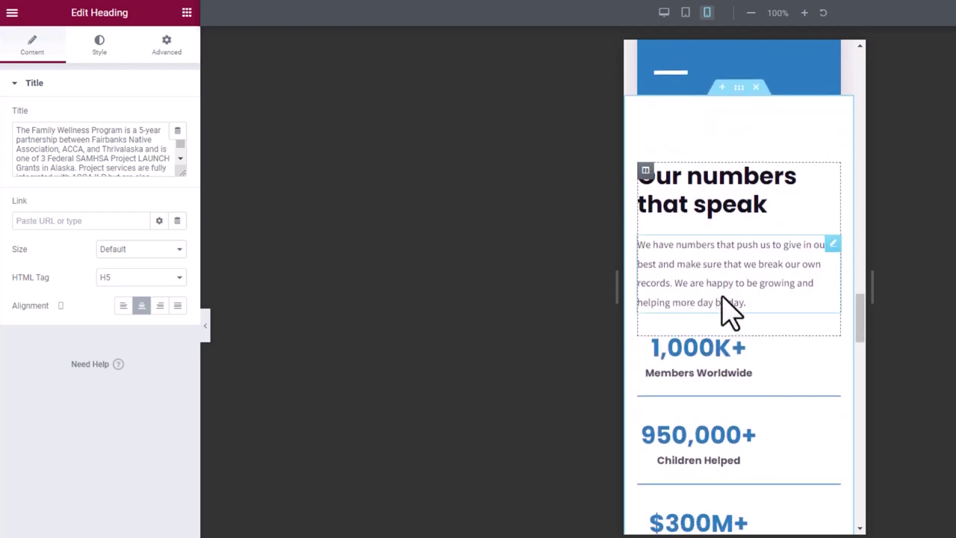
{"action": "scroll", "coordinate": [728, 310], "scroll_direction": "down", "scroll_amount": 3}
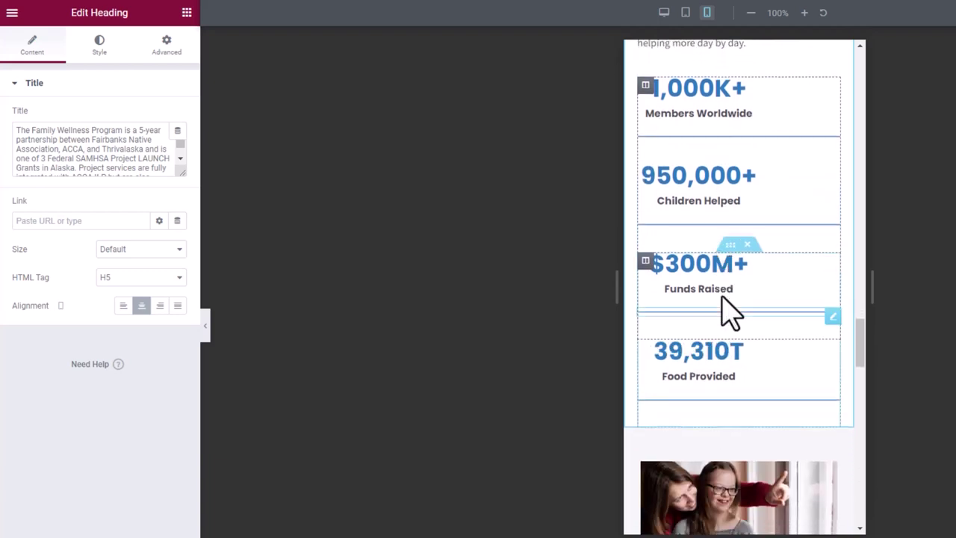
{"action": "scroll", "coordinate": [728, 310], "scroll_direction": "down", "scroll_amount": 2}
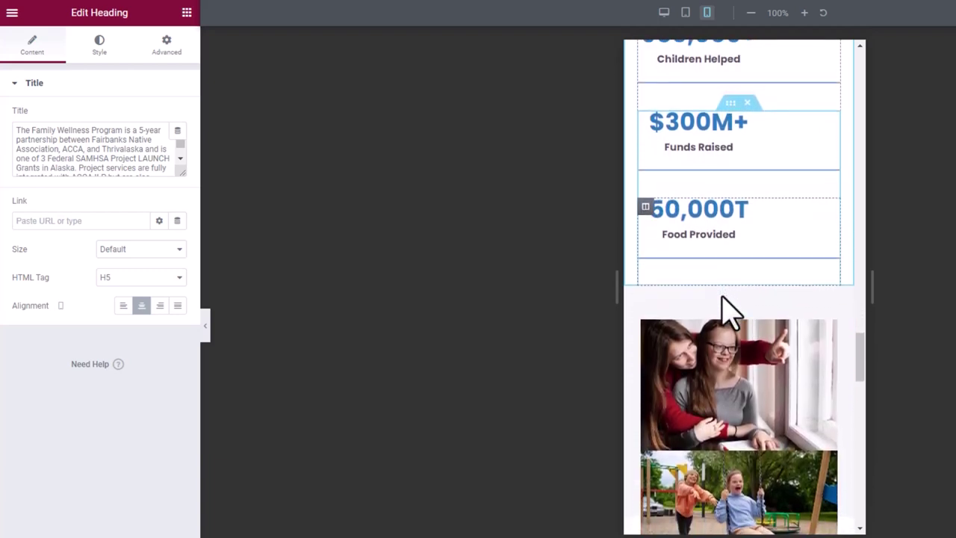
{"action": "scroll", "coordinate": [725, 309], "scroll_direction": "up", "scroll_amount": 3}
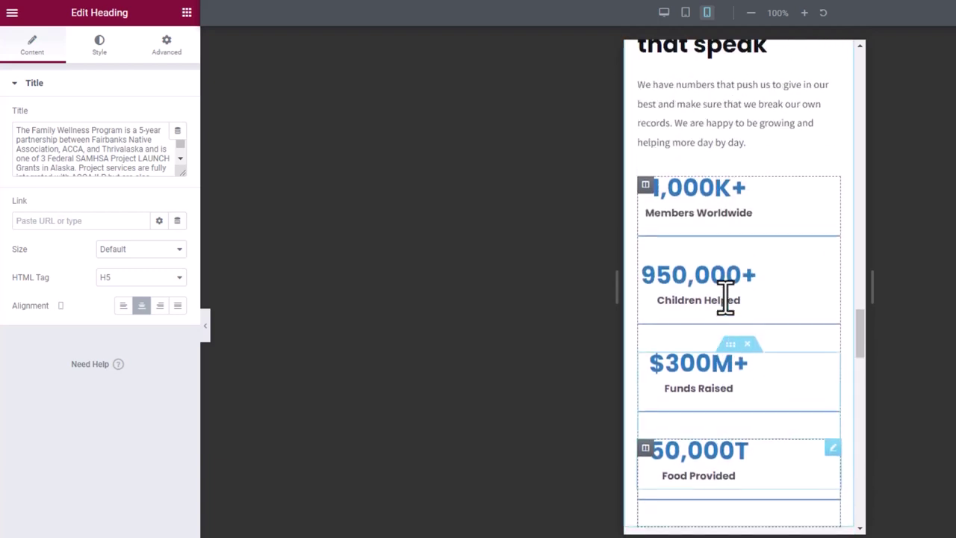
{"action": "scroll", "coordinate": [725, 297], "scroll_direction": "up", "scroll_amount": 4}
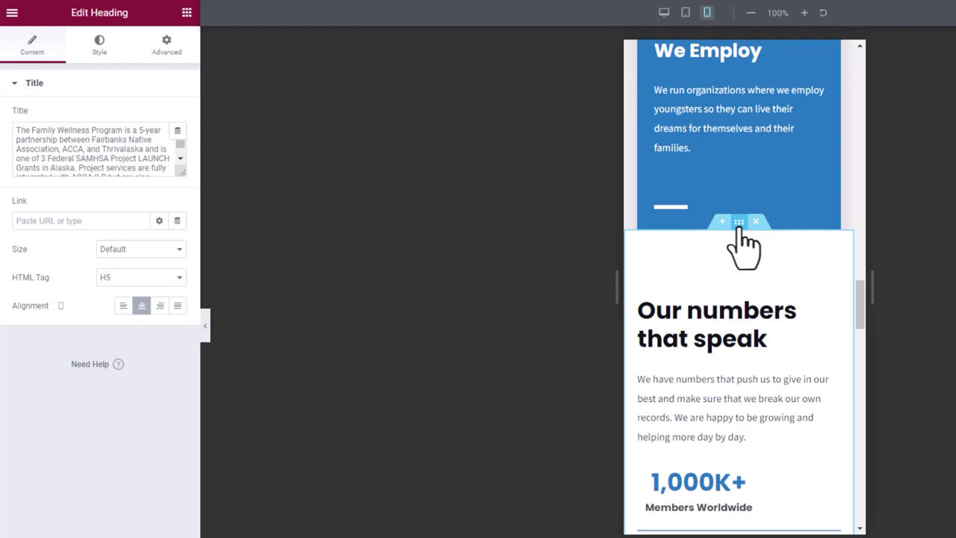
- Switch the Hide On Mobile toggle for the 'Our numbers that speak' section's Responsive settings
{"action": "left_click", "coordinate": [738, 222]}
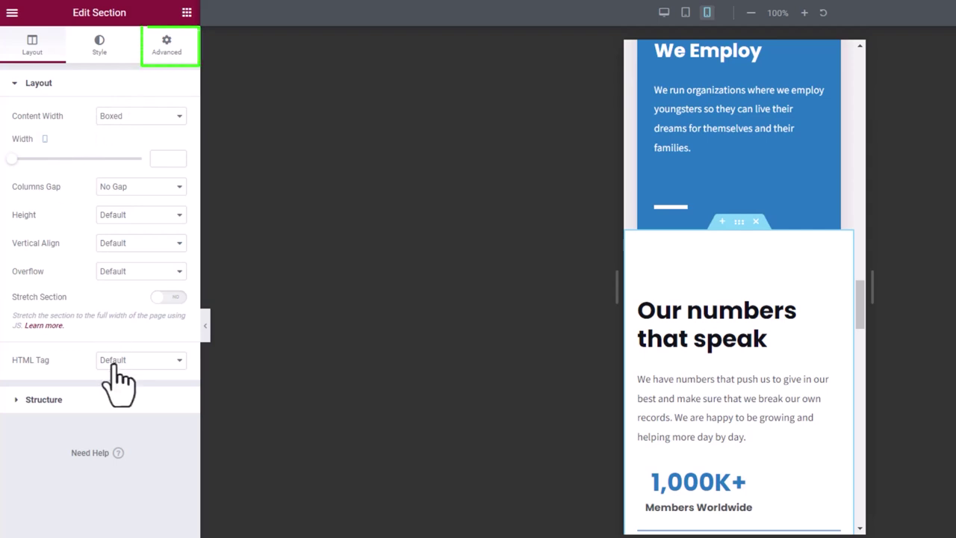
{"action": "left_click", "coordinate": [167, 51]}
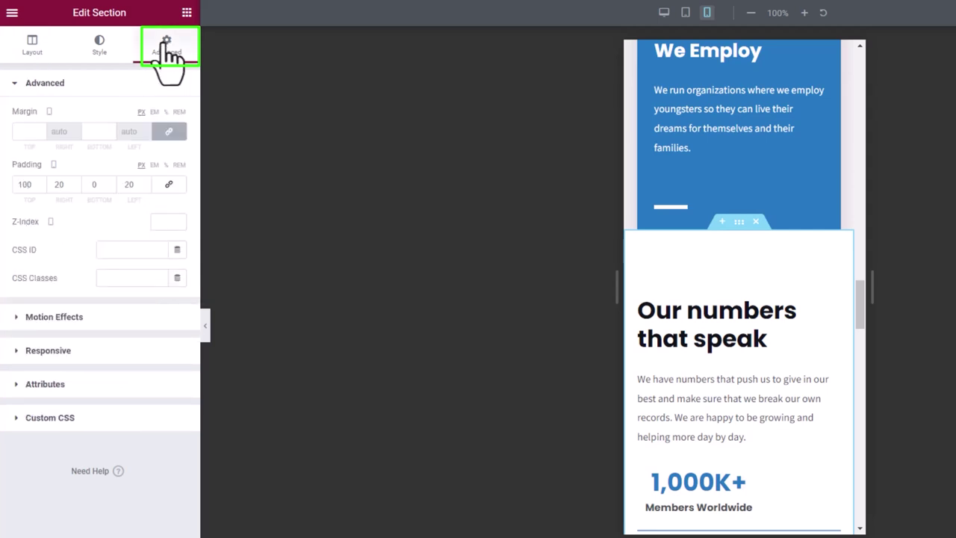
{"action": "left_click", "coordinate": [49, 353]}
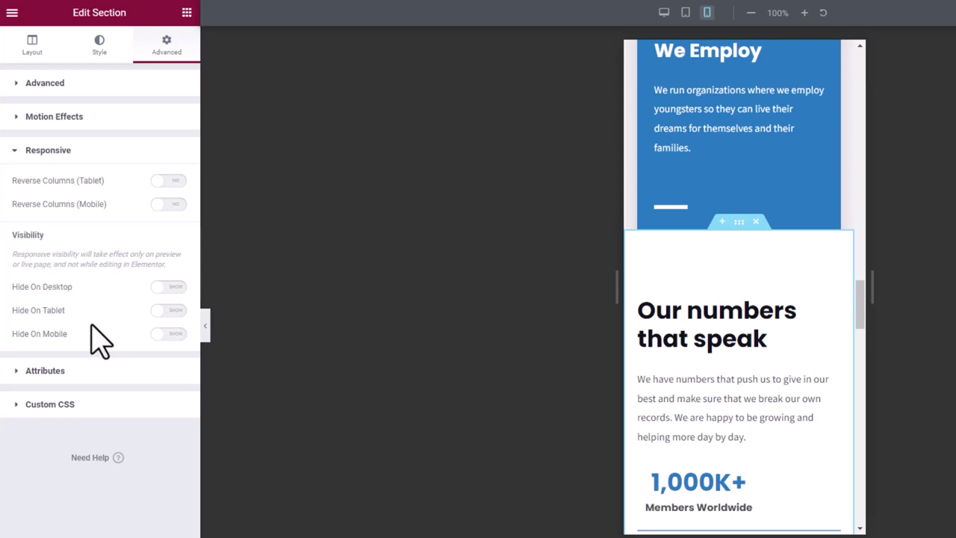
{"action": "left_click", "coordinate": [171, 334]}
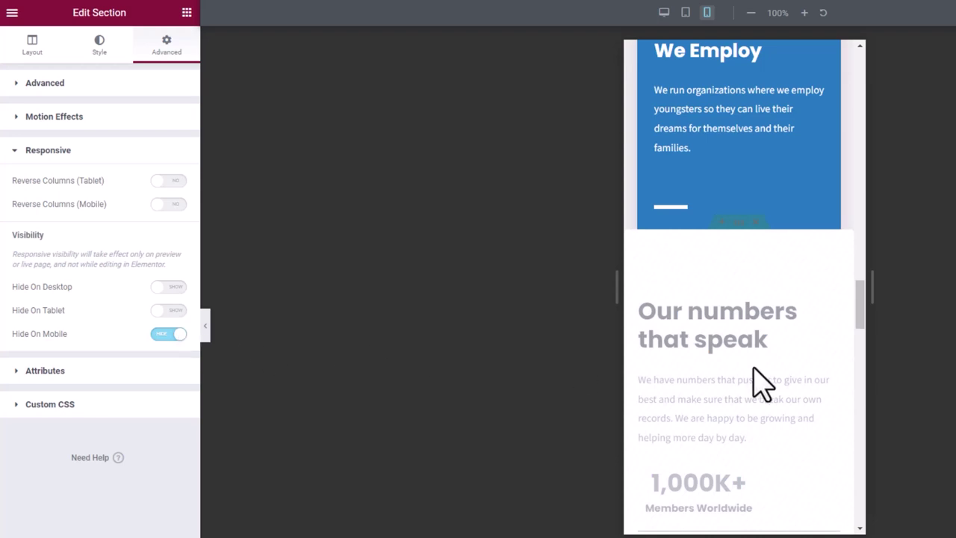
{"action": "scroll", "coordinate": [753, 367], "scroll_direction": "down", "scroll_amount": 5}
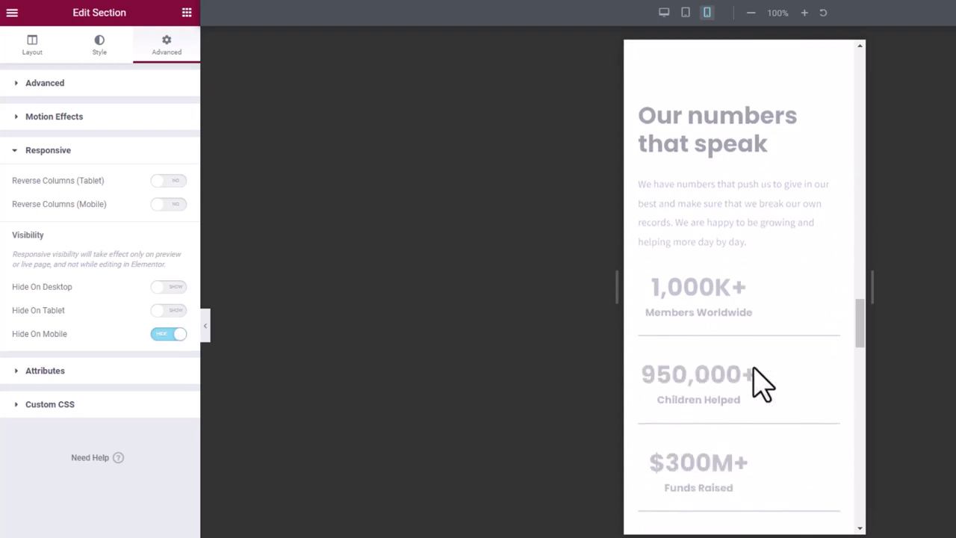
{"action": "scroll", "coordinate": [753, 368], "scroll_direction": "down", "scroll_amount": 4}
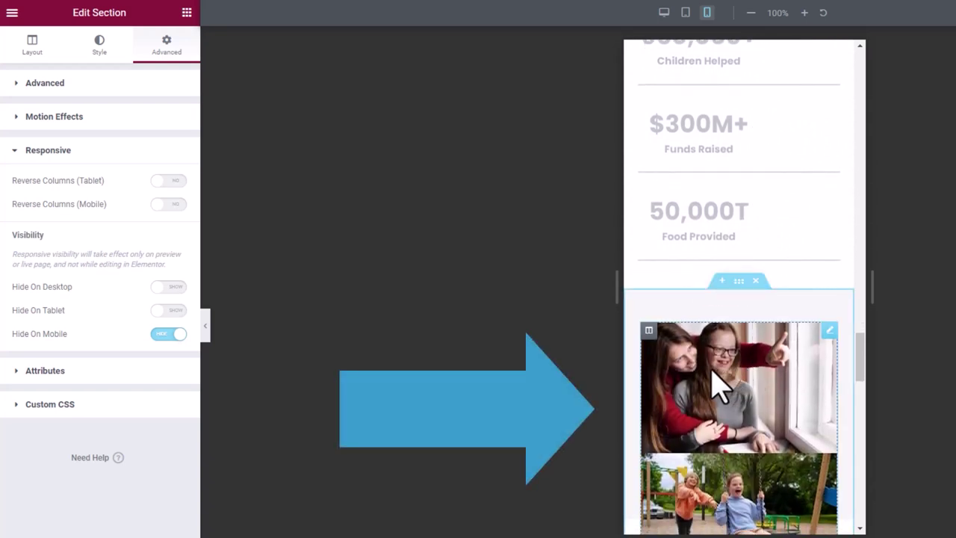
{"action": "scroll", "coordinate": [713, 371], "scroll_direction": "up", "scroll_amount": 2}
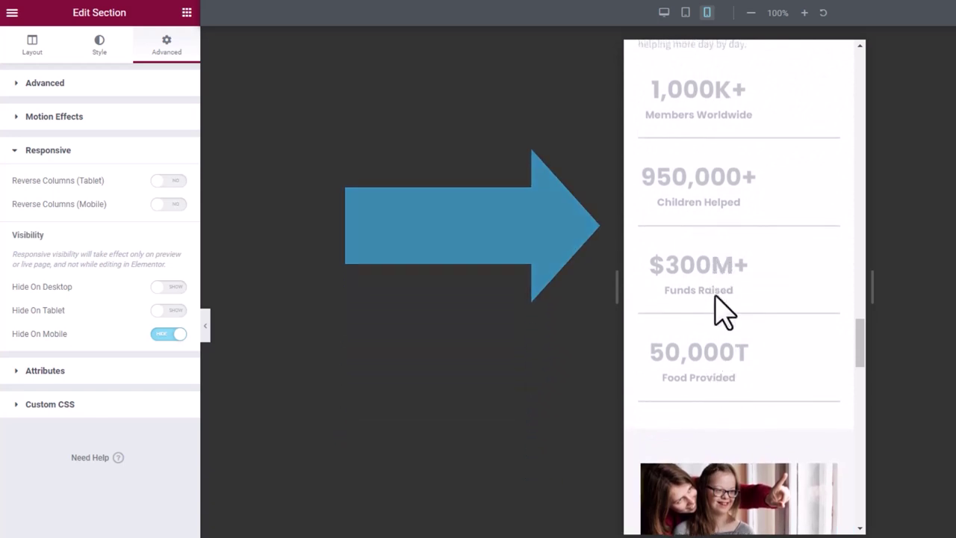
{"action": "scroll", "coordinate": [722, 310], "scroll_direction": "up", "scroll_amount": 3}
{"action": "scroll", "coordinate": [716, 297], "scroll_direction": "down", "scroll_amount": 10}
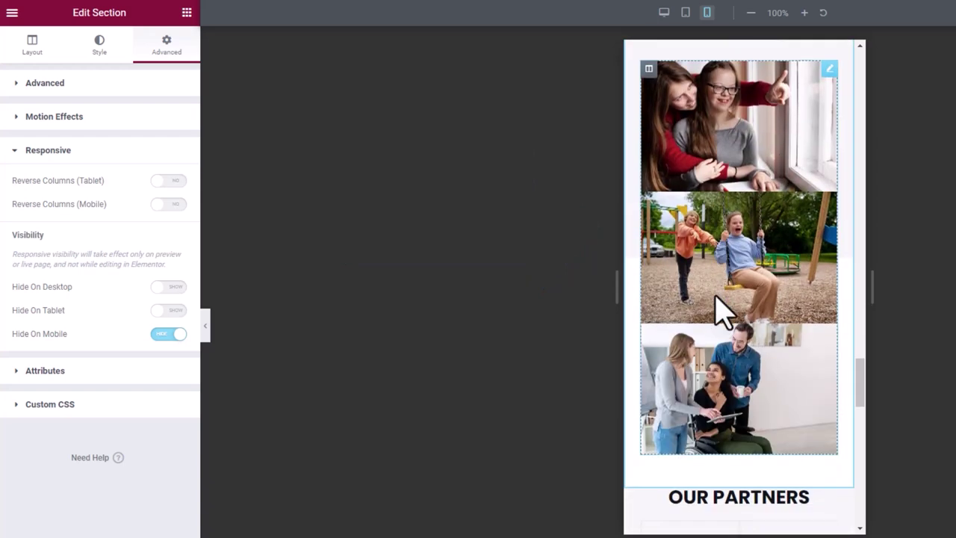
{"action": "scroll", "coordinate": [716, 297], "scroll_direction": "down", "scroll_amount": 5}
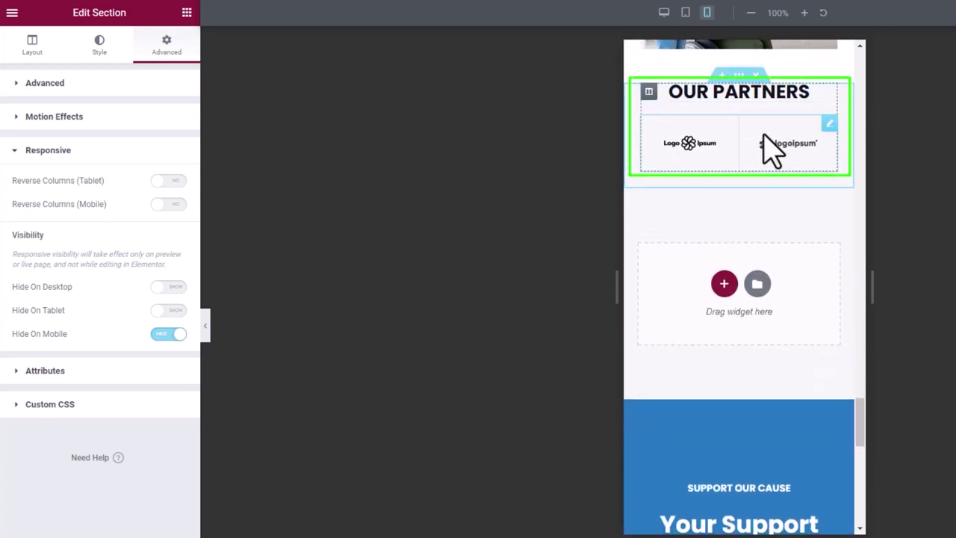
- Set Slides to Show to 1 for the Our Partners image carousel
{"action": "left_click", "coordinate": [829, 126]}
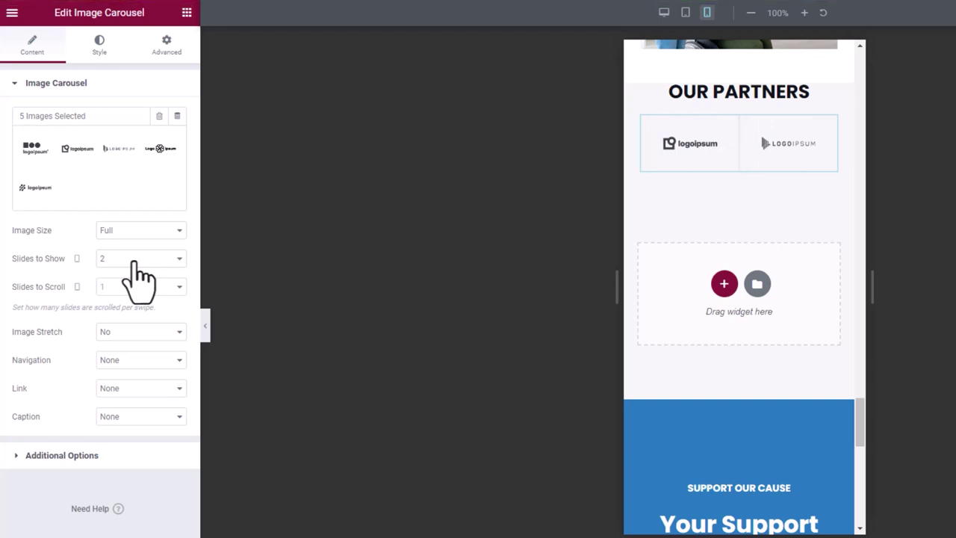
{"action": "left_click", "coordinate": [138, 261]}
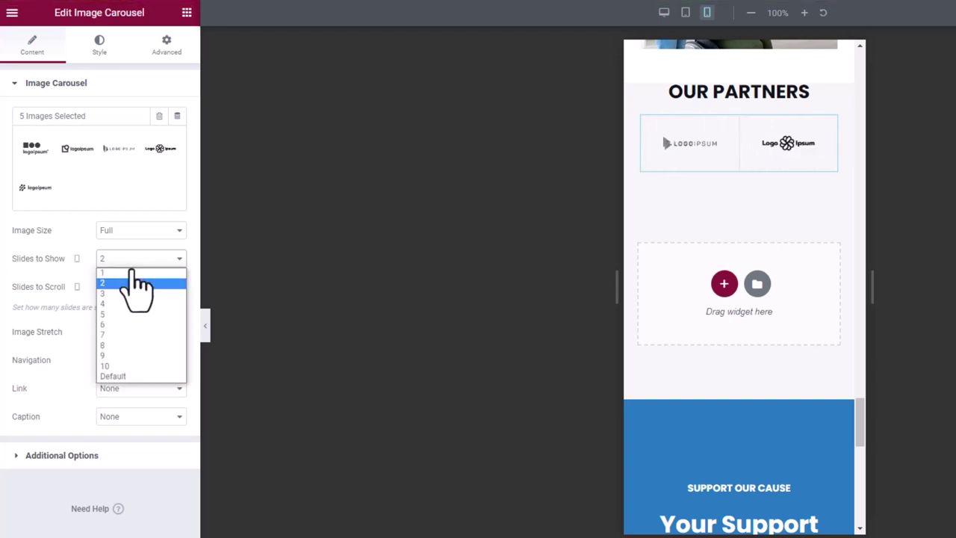
{"action": "left_click", "coordinate": [129, 272]}
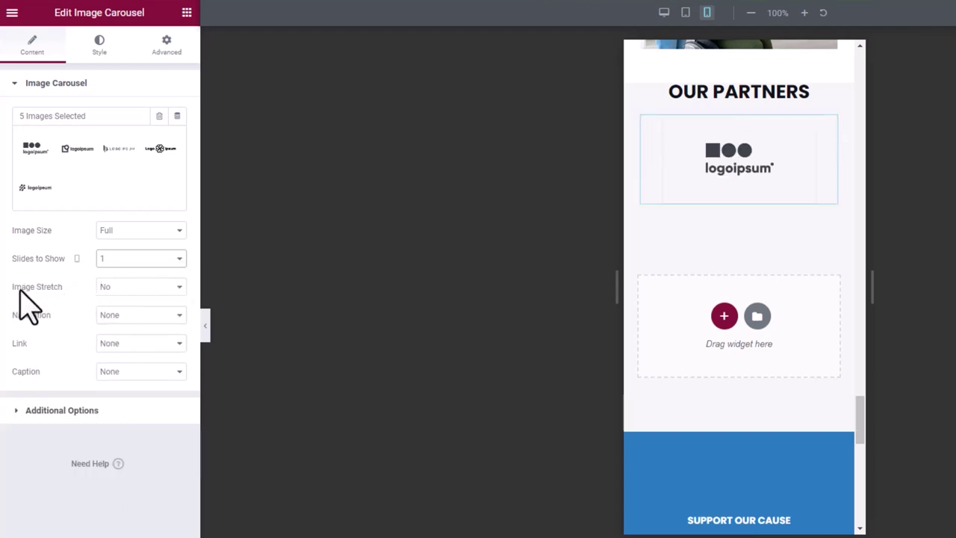
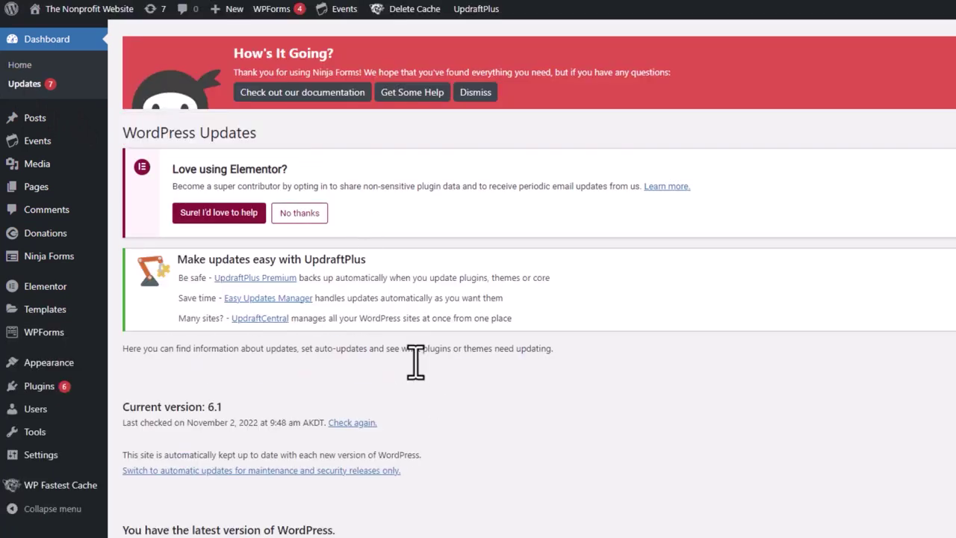
- Select all six plugins and the Twenty Twenty-Two theme (1.2 → 1.3) for updating
{"action": "scroll", "coordinate": [415, 363], "scroll_direction": "down", "scroll_amount": 8}
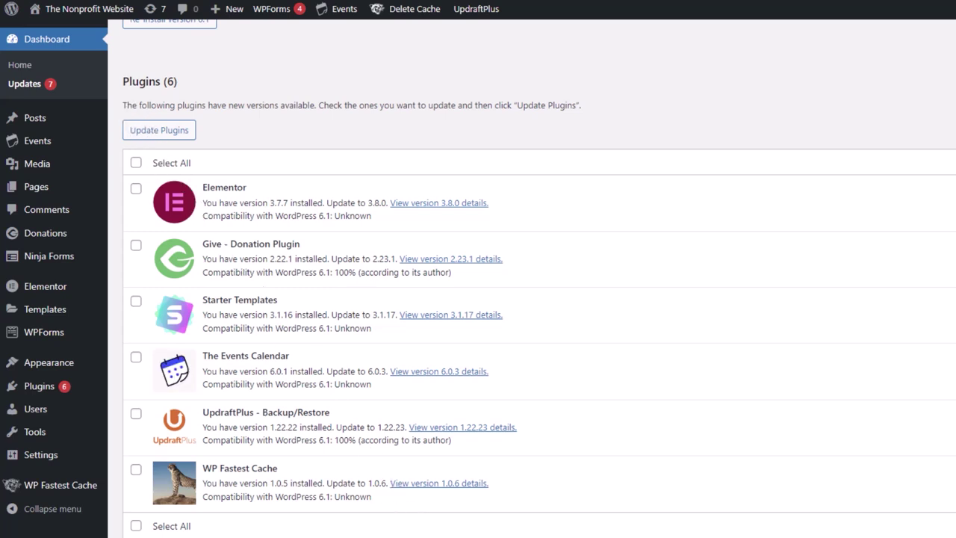
{"action": "scroll", "coordinate": [438, 523], "scroll_direction": "down", "scroll_amount": 5}
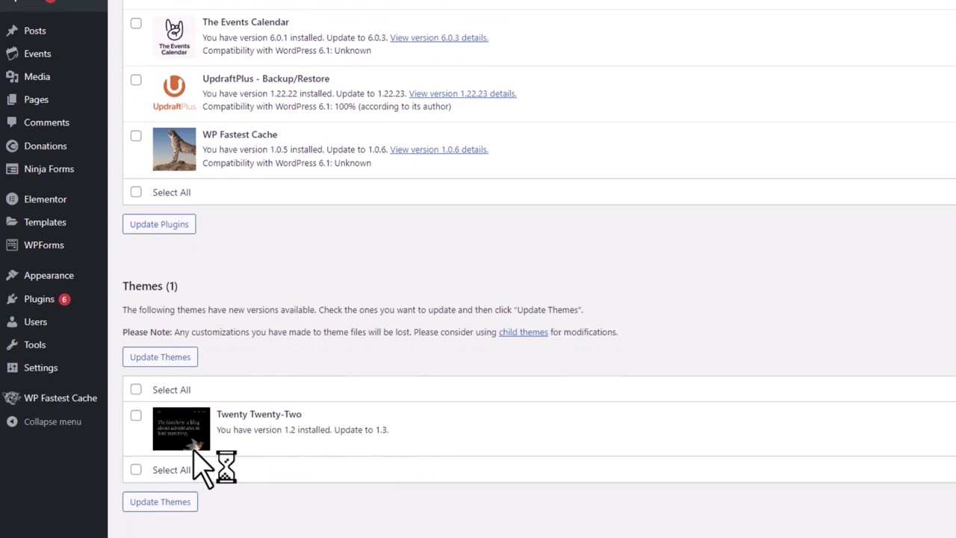
{"action": "scroll", "coordinate": [213, 485], "scroll_direction": "up", "scroll_amount": 5}
{"action": "left_click", "coordinate": [135, 117]}
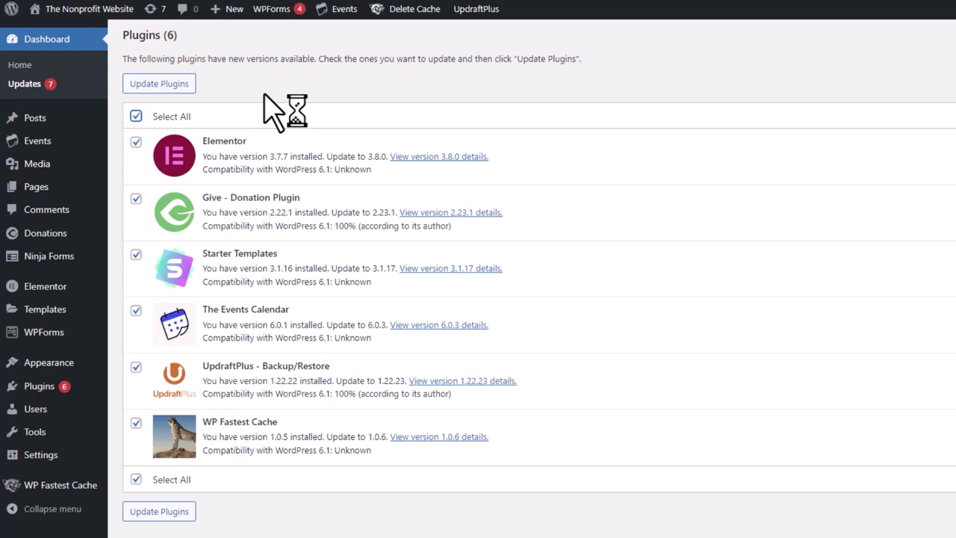
{"action": "scroll", "coordinate": [192, 438], "scroll_direction": "down", "scroll_amount": 3}
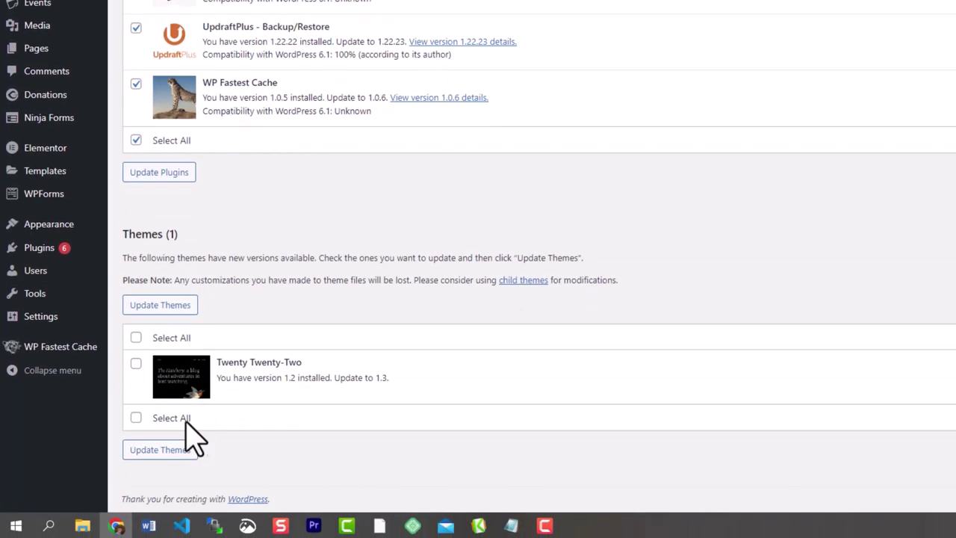
{"action": "left_click", "coordinate": [136, 338]}
{"action": "scroll", "coordinate": [171, 351], "scroll_direction": "up", "scroll_amount": 10}
{"action": "scroll", "coordinate": [277, 245], "scroll_direction": "up", "scroll_amount": 1}
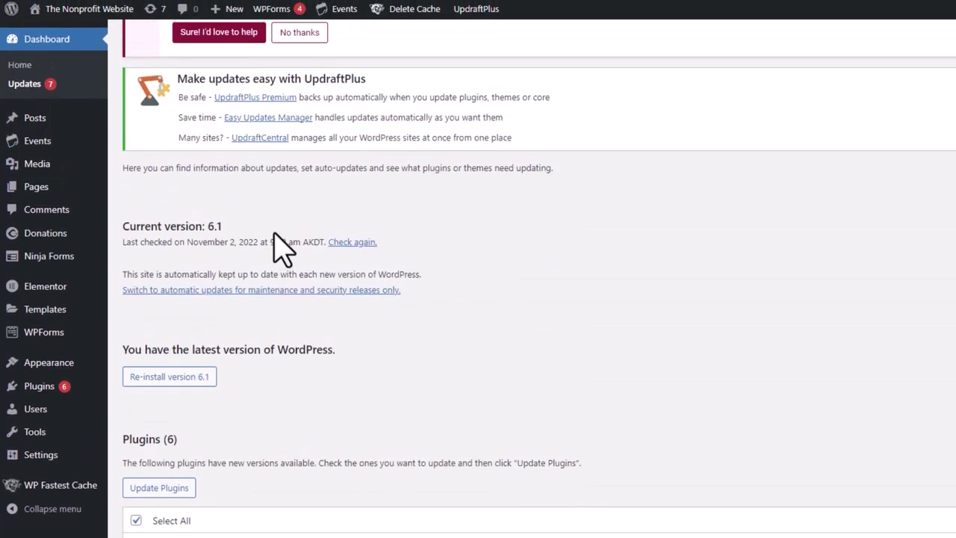
- In Installed Plugins, tick Elementor, Give, Starter Templates, The Events Calendar, UpdraftPlus and WP Fastest Cache
{"action": "mouse_move", "coordinate": [45, 392]}
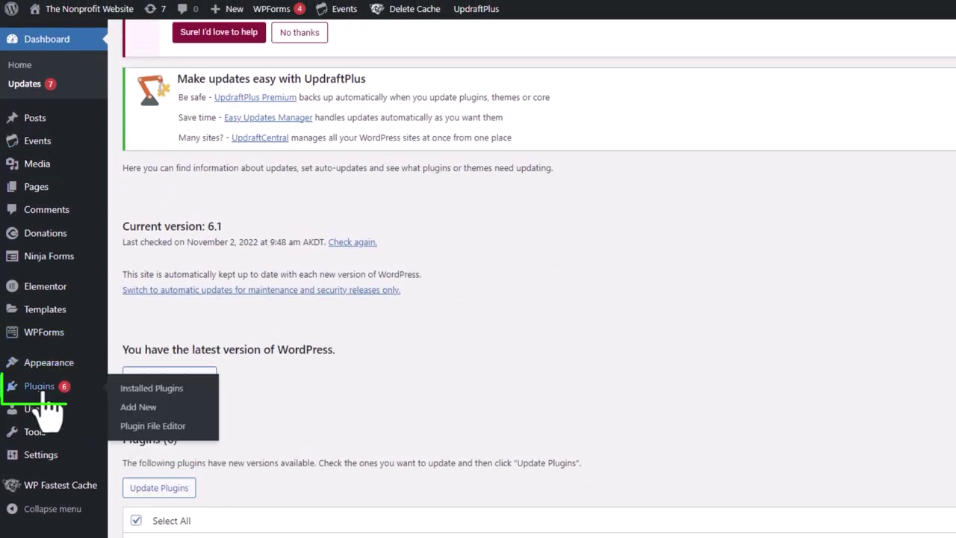
{"action": "left_click", "coordinate": [45, 392]}
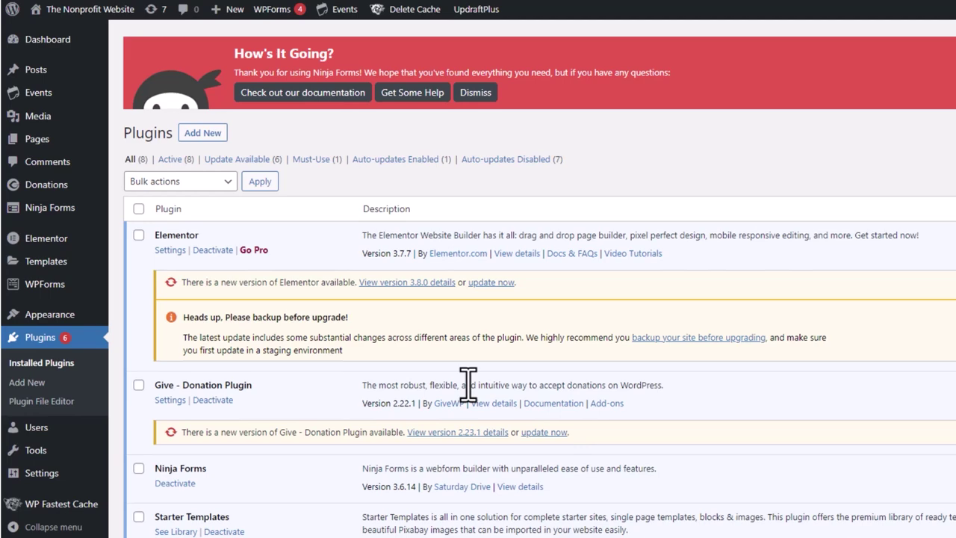
{"action": "scroll", "coordinate": [469, 385], "scroll_direction": "down", "scroll_amount": 5}
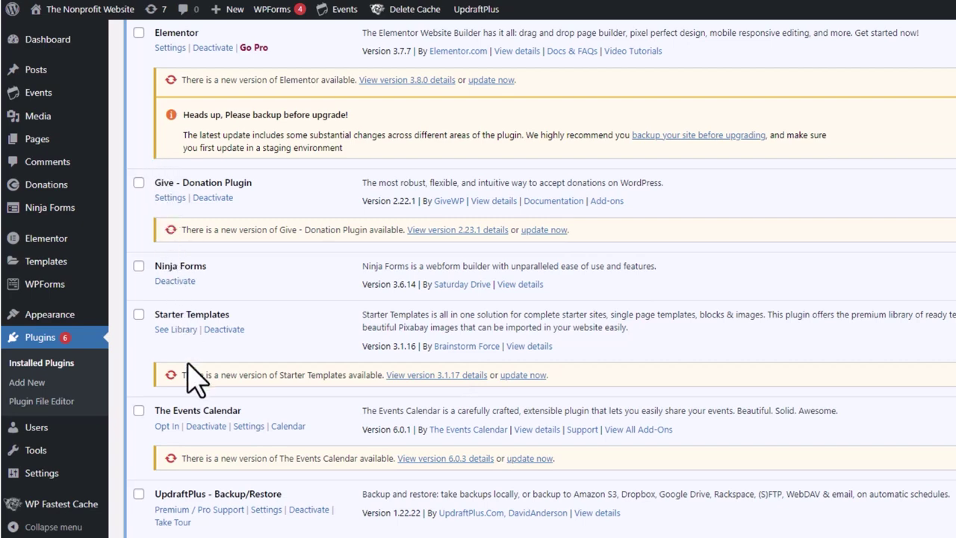
{"action": "scroll", "coordinate": [196, 382], "scroll_direction": "up", "scroll_amount": 5}
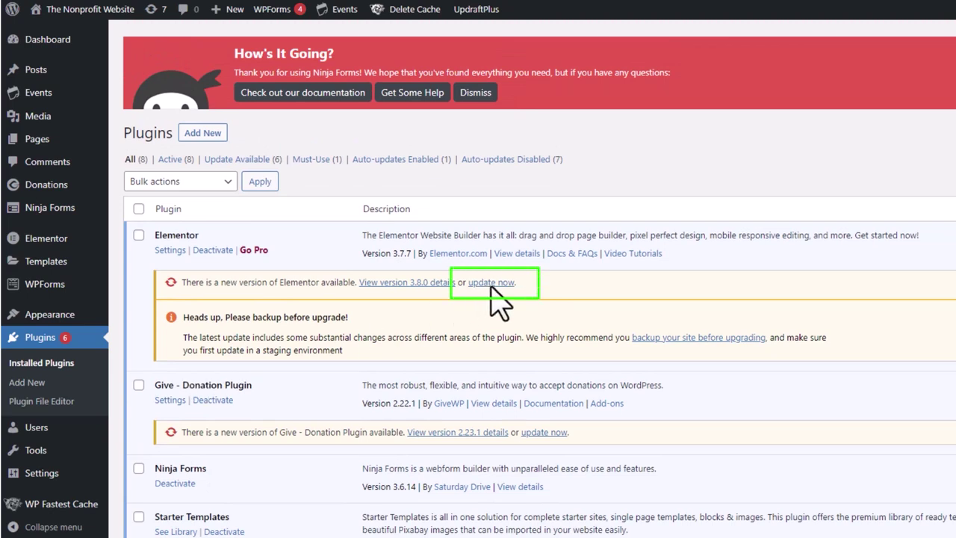
{"action": "left_click", "coordinate": [138, 236]}
{"action": "left_click", "coordinate": [138, 385]}
{"action": "left_click", "coordinate": [139, 516]}
{"action": "scroll", "coordinate": [149, 515], "scroll_direction": "down", "scroll_amount": 5}
{"action": "left_click", "coordinate": [139, 277]}
{"action": "left_click", "coordinate": [138, 360]}
{"action": "left_click", "coordinate": [138, 455]}
{"action": "scroll", "coordinate": [202, 478], "scroll_direction": "down", "scroll_amount": 2}
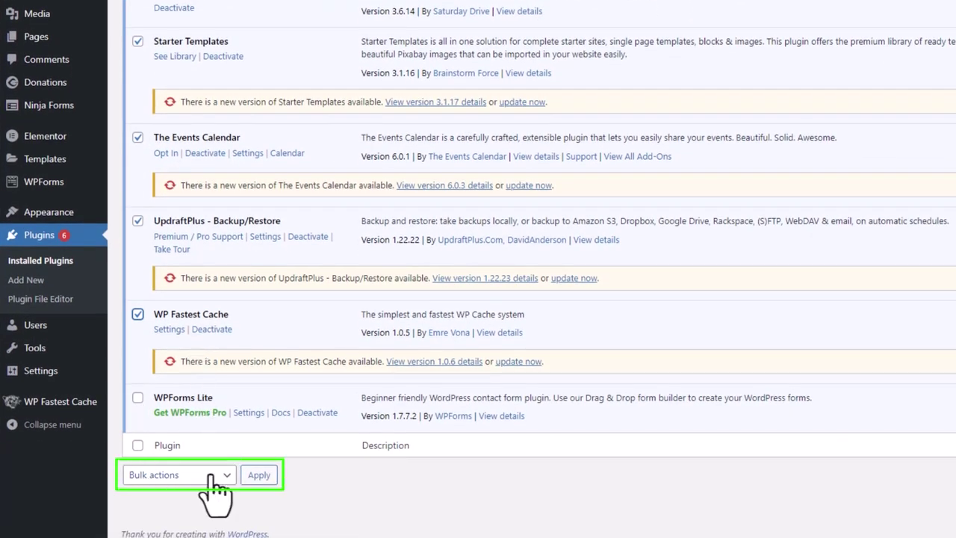
- Apply the Update bulk action to the six selected plugins
{"action": "left_click", "coordinate": [212, 478]}
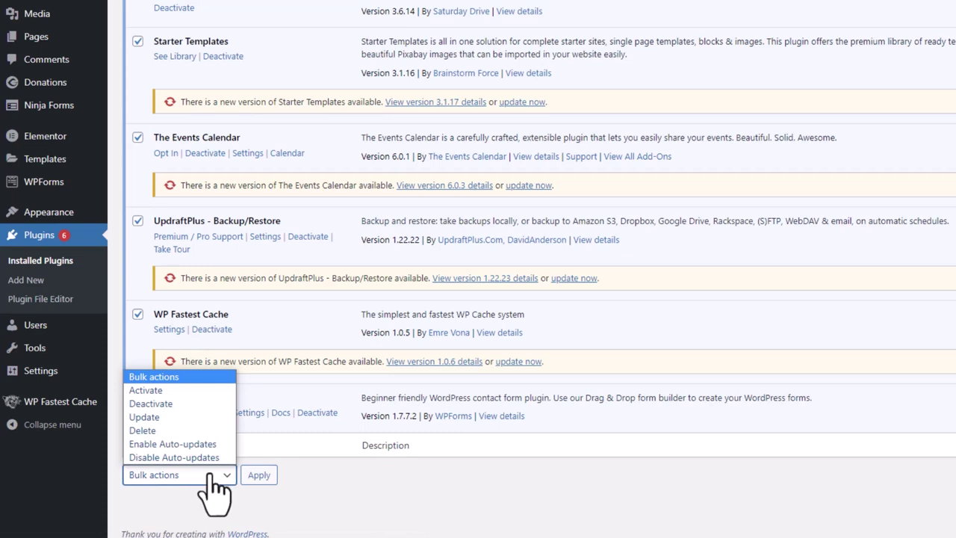
{"action": "left_click", "coordinate": [159, 421]}
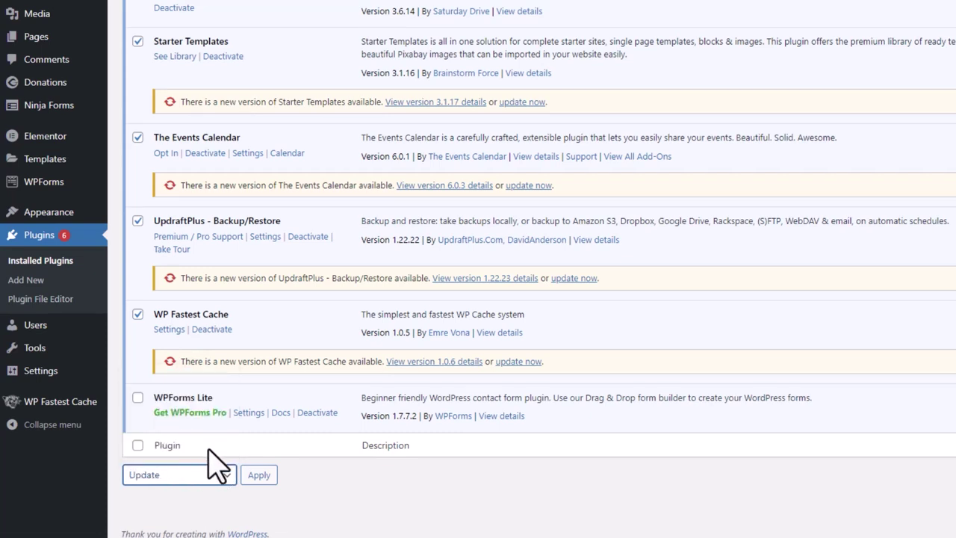
{"action": "left_click", "coordinate": [260, 479]}
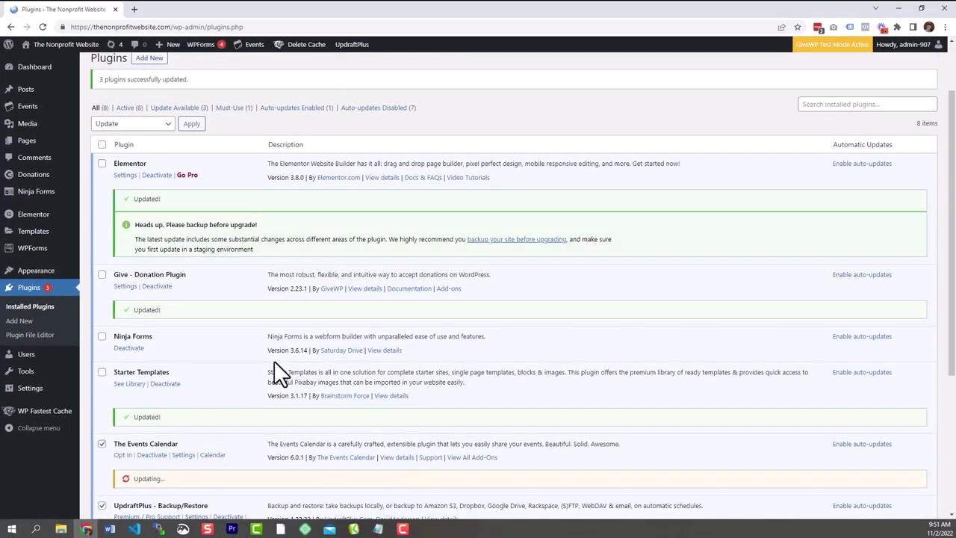
{"action": "scroll", "coordinate": [278, 371], "scroll_direction": "down", "scroll_amount": 5}
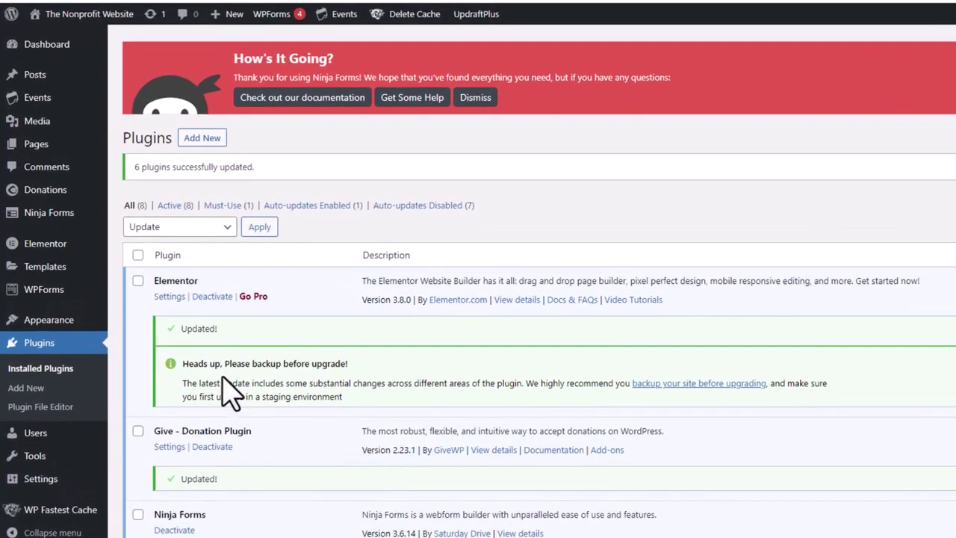
- Update Twenty Twenty-Two on the Themes page and verify version 1.3 in its details
{"action": "mouse_move", "coordinate": [56, 317]}
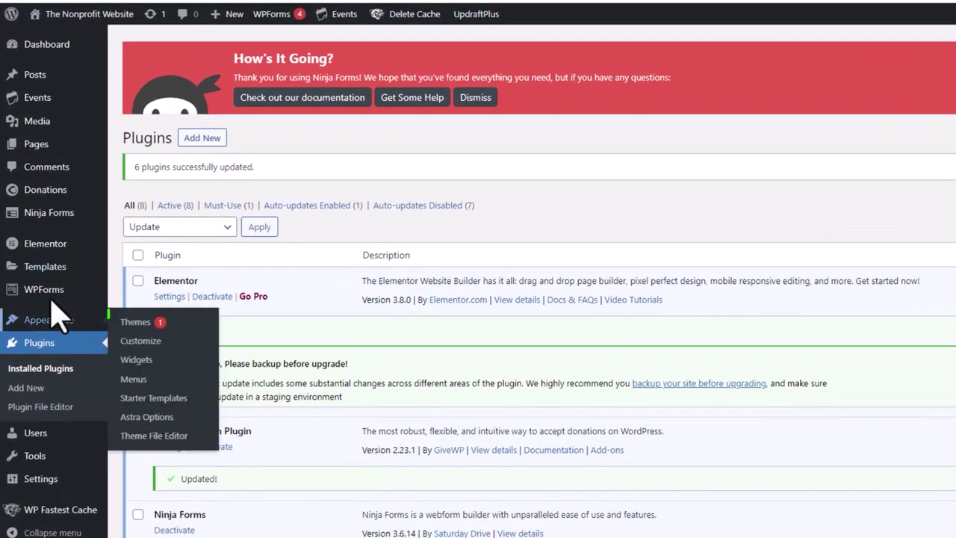
{"action": "left_click", "coordinate": [138, 322]}
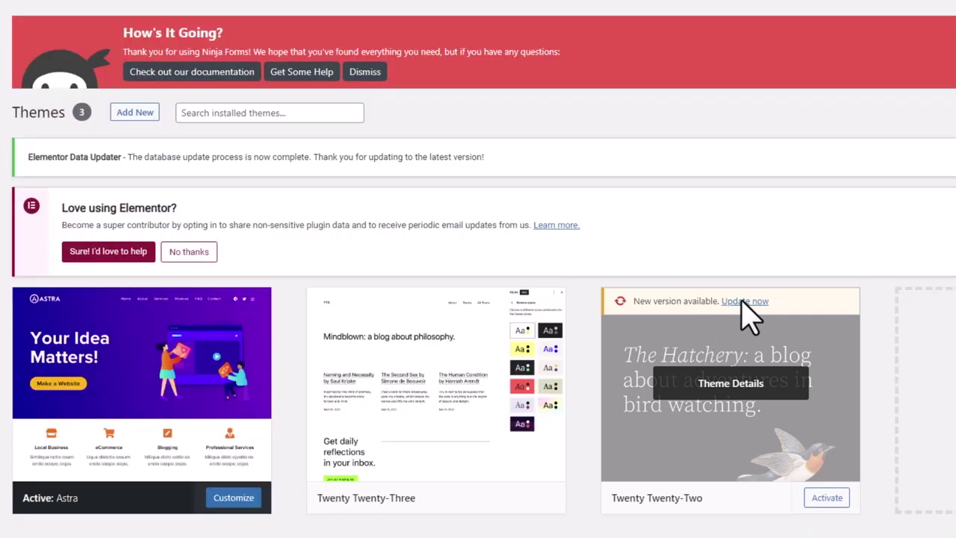
{"action": "left_click", "coordinate": [743, 301]}
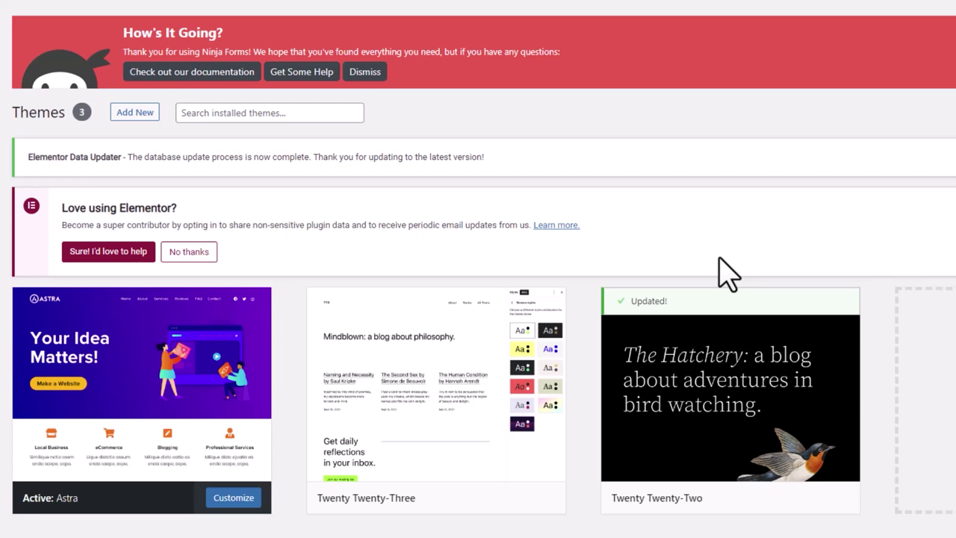
{"action": "left_click", "coordinate": [722, 405]}
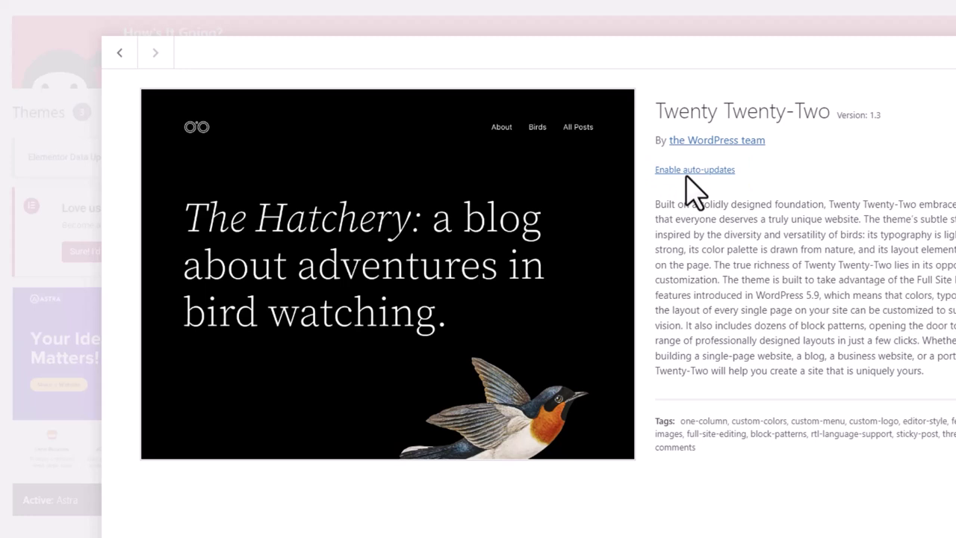
{"action": "key", "text": "Escape"}
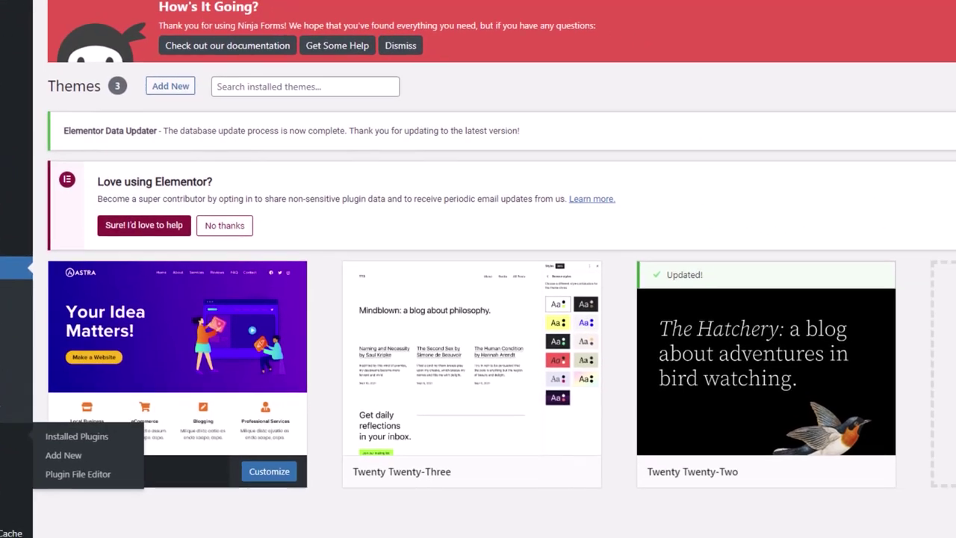
- Check the Installed Plugins list for remaining updates, then head back toward the Dashboard
{"action": "left_click", "coordinate": [39, 461]}
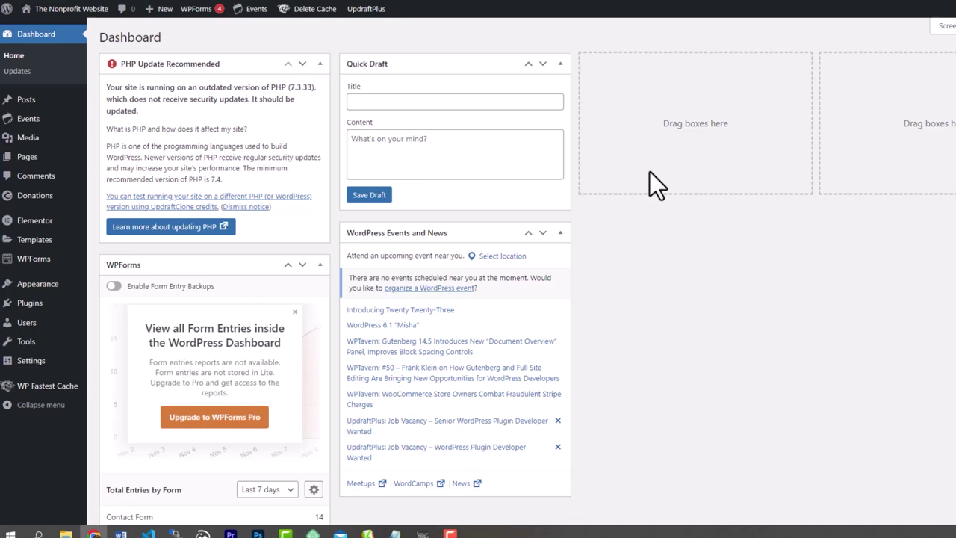
{"action": "mouse_move", "coordinate": [32, 304]}
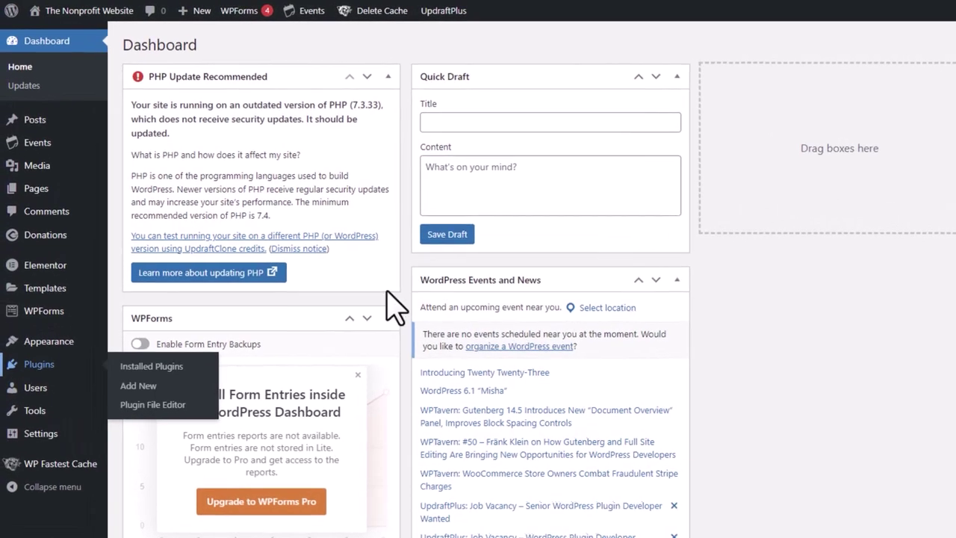
- Deactivate Starter Templates in Installed Plugins and confirm its deletion
{"action": "left_click", "coordinate": [39, 365]}
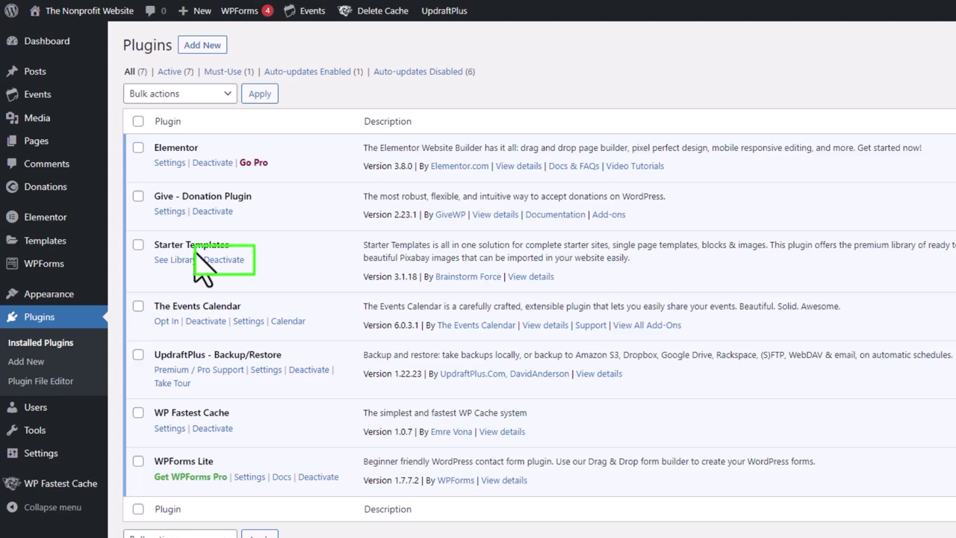
{"action": "left_click", "coordinate": [225, 262]}
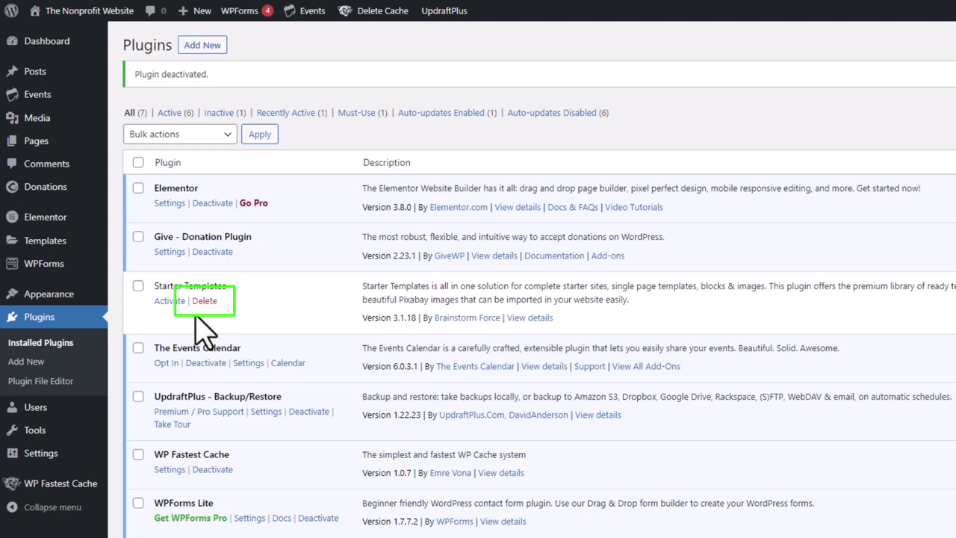
{"action": "left_click", "coordinate": [203, 301]}
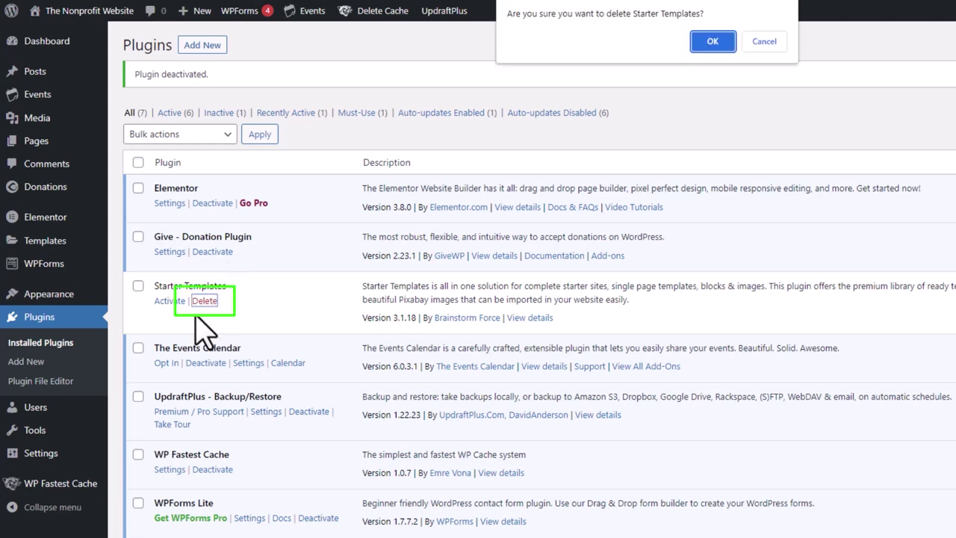
{"action": "left_click", "coordinate": [709, 40]}
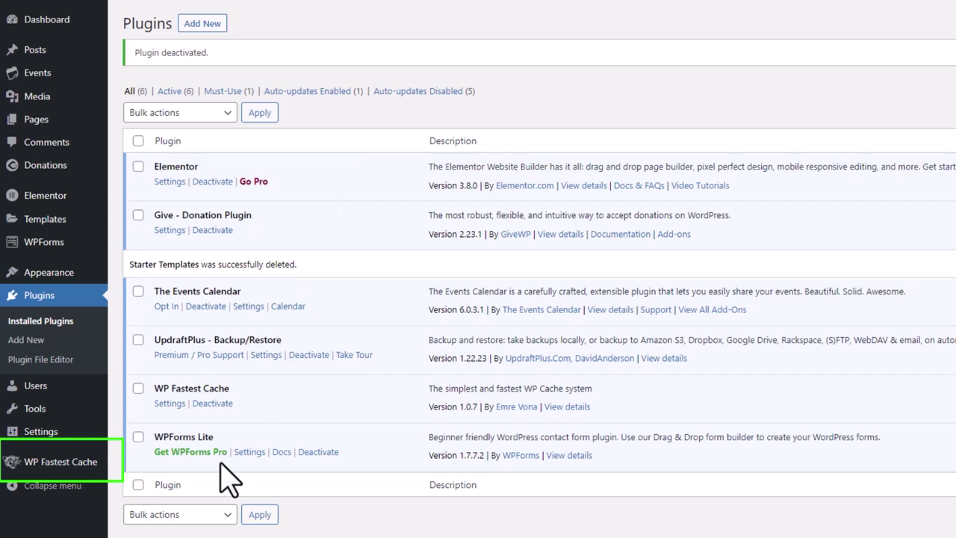
- In WP Fastest Cache settings, enable Cache System and Preload
{"action": "left_click", "coordinate": [63, 468]}
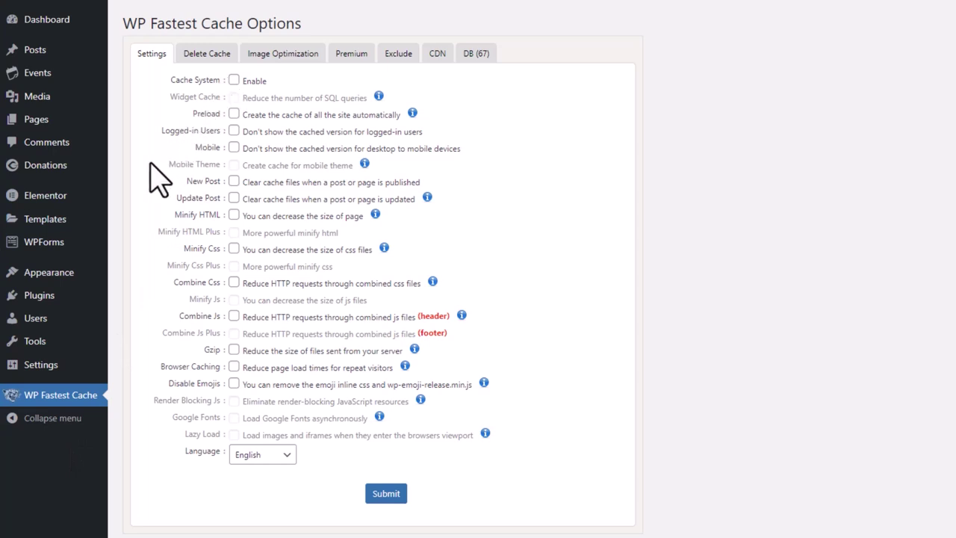
{"action": "left_click", "coordinate": [234, 81]}
{"action": "left_click", "coordinate": [234, 115]}
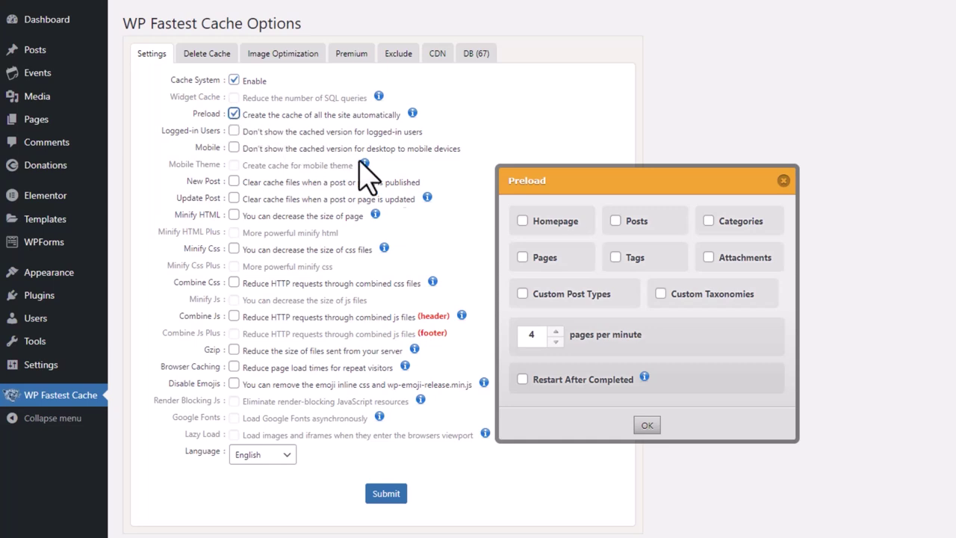
- Preload homepage, posts, categories, attachments, pages, tags, custom post types and taxonomies, restarting after completion
{"action": "left_click", "coordinate": [523, 221]}
{"action": "left_click", "coordinate": [617, 222]}
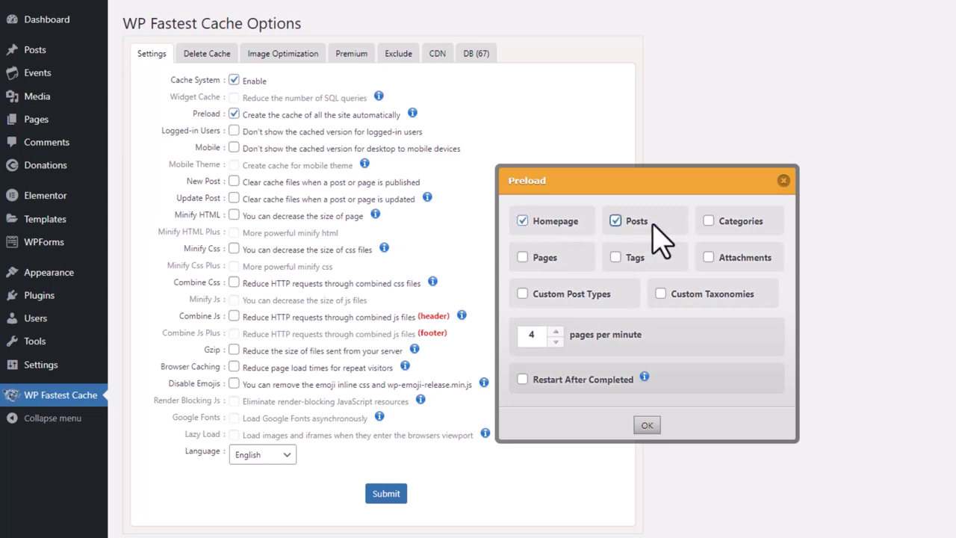
{"action": "left_click", "coordinate": [710, 222]}
{"action": "left_click", "coordinate": [708, 258]}
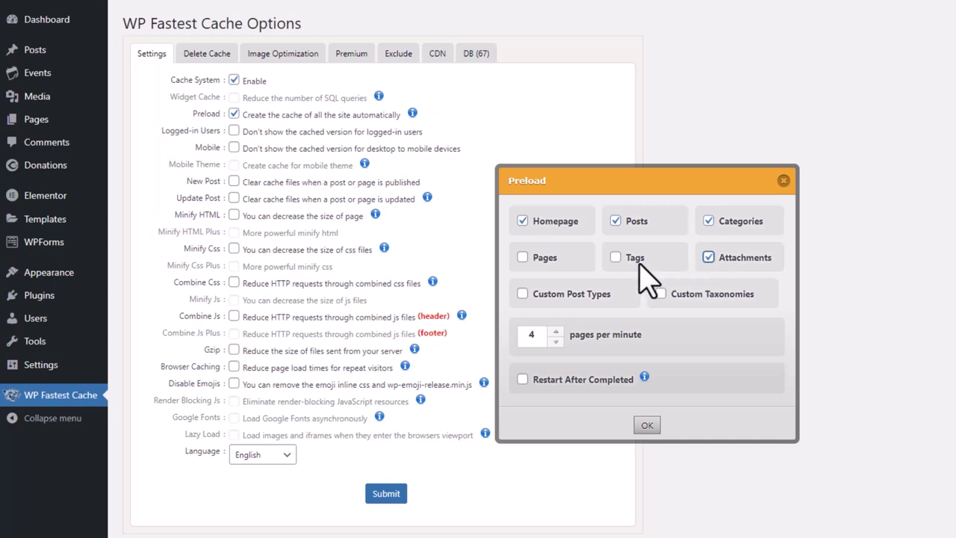
{"action": "left_click", "coordinate": [523, 258]}
{"action": "left_click", "coordinate": [615, 258]}
{"action": "left_click", "coordinate": [522, 294]}
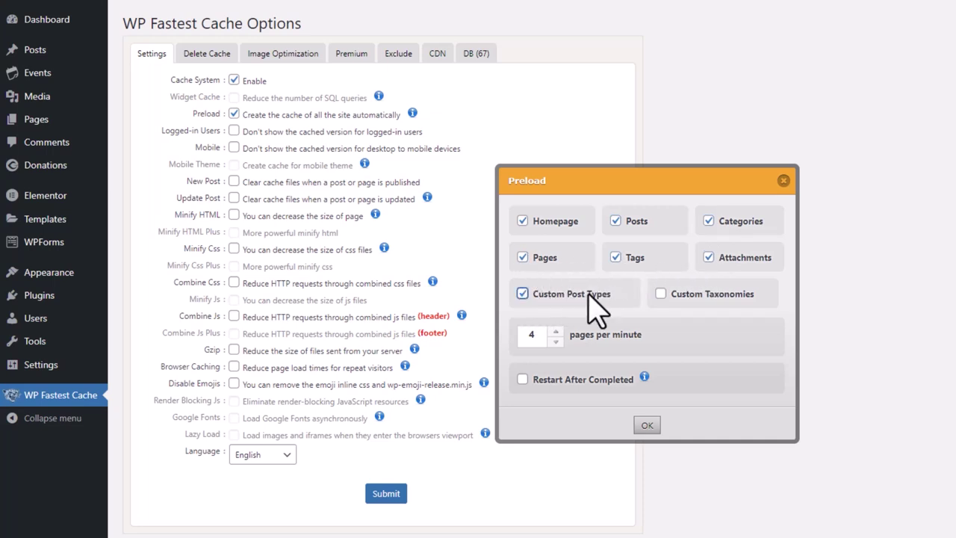
{"action": "left_click", "coordinate": [665, 293]}
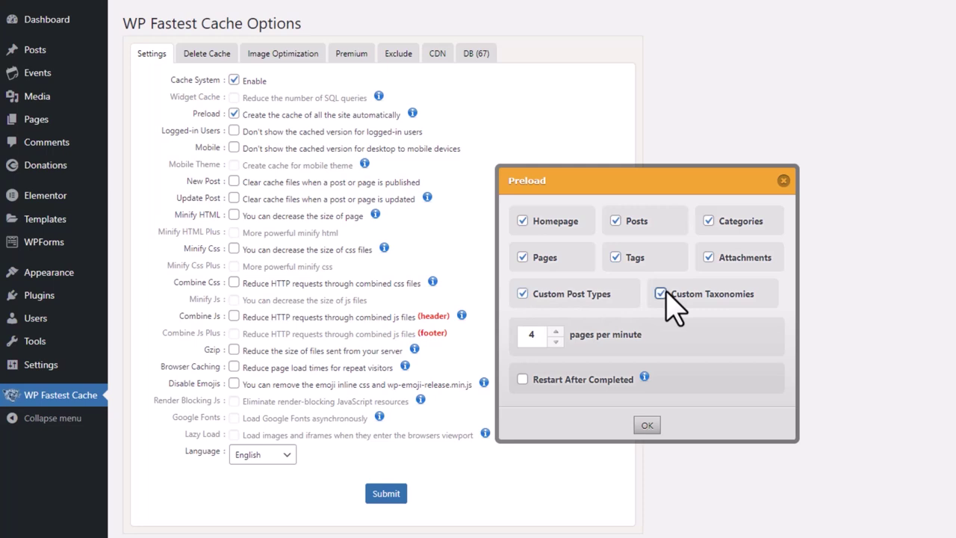
{"action": "left_click", "coordinate": [522, 379]}
{"action": "left_click", "coordinate": [639, 421]}
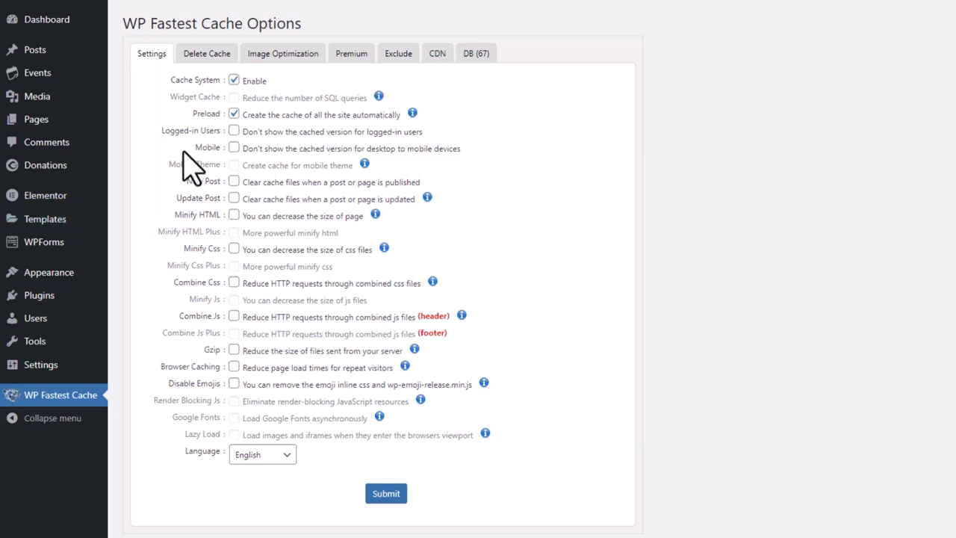
- Enable Logged-in Users and Mobile, and clear all cache on New Post and Update Post
{"action": "left_click", "coordinate": [234, 131]}
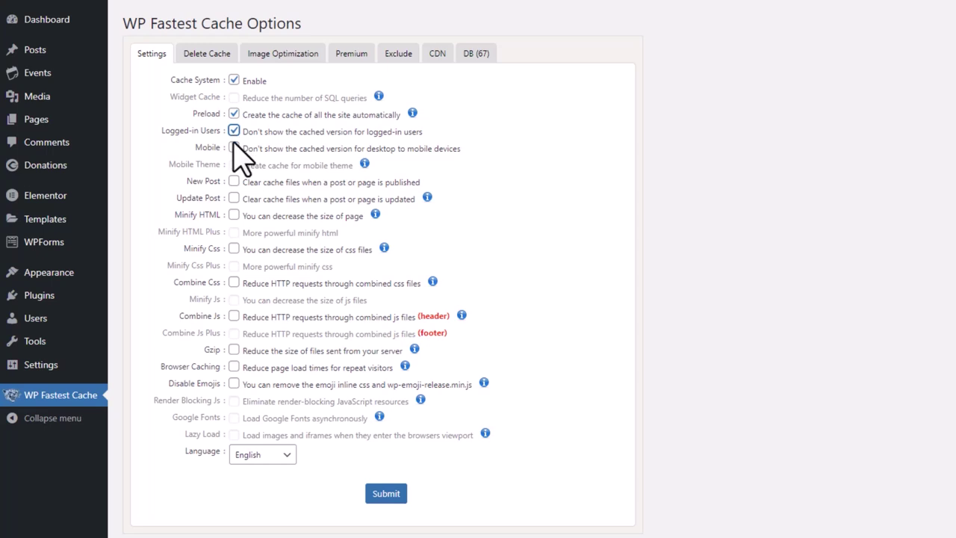
{"action": "left_click", "coordinate": [233, 148]}
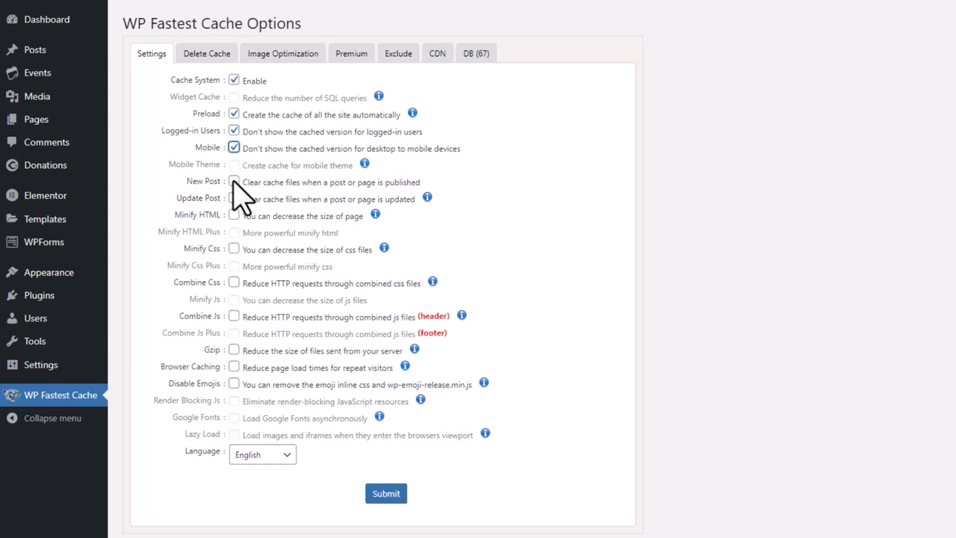
{"action": "left_click", "coordinate": [234, 182]}
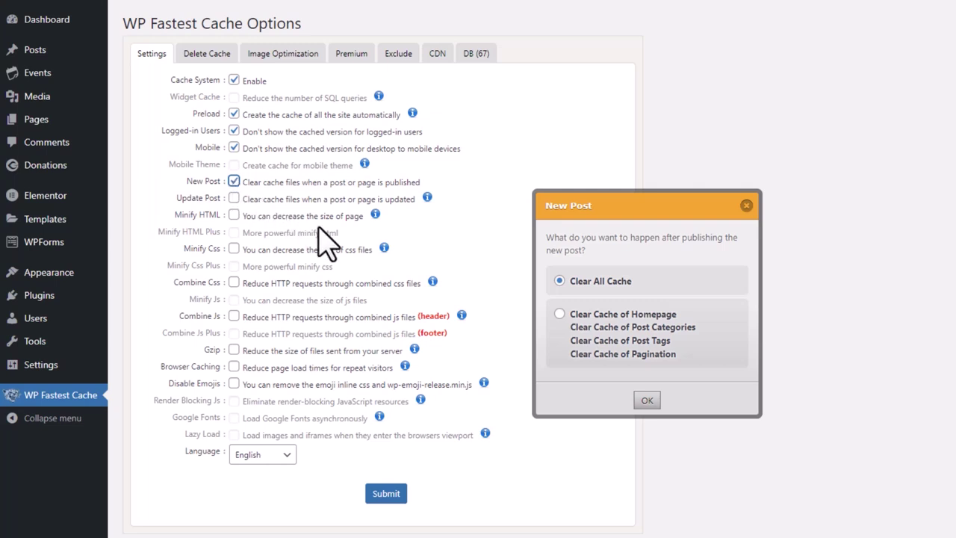
{"action": "left_click", "coordinate": [644, 402]}
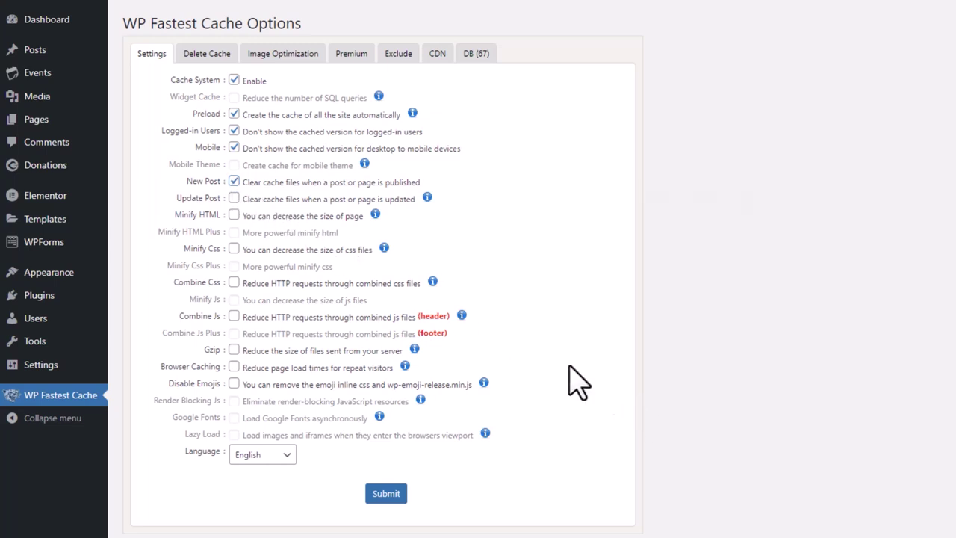
{"action": "left_click", "coordinate": [234, 200]}
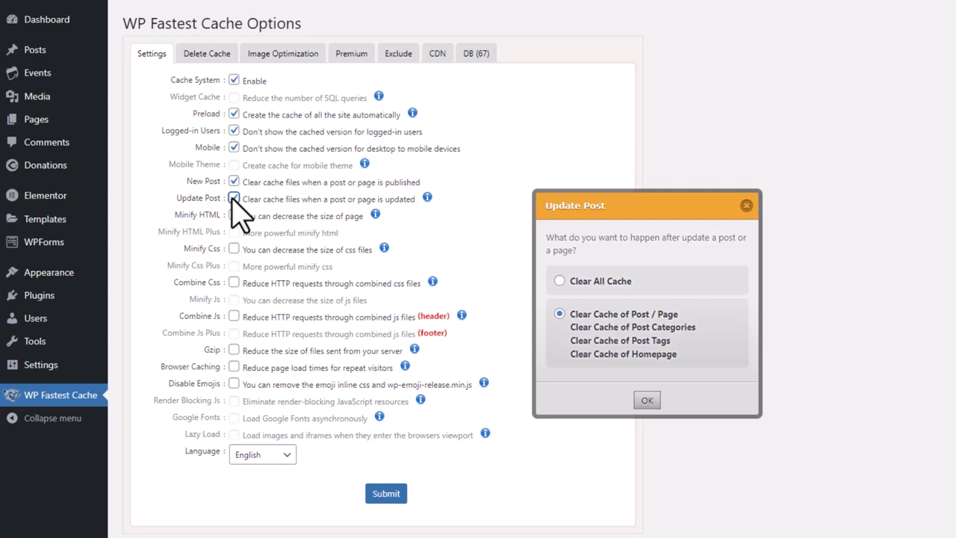
{"action": "left_click", "coordinate": [559, 282]}
{"action": "left_click", "coordinate": [643, 400]}
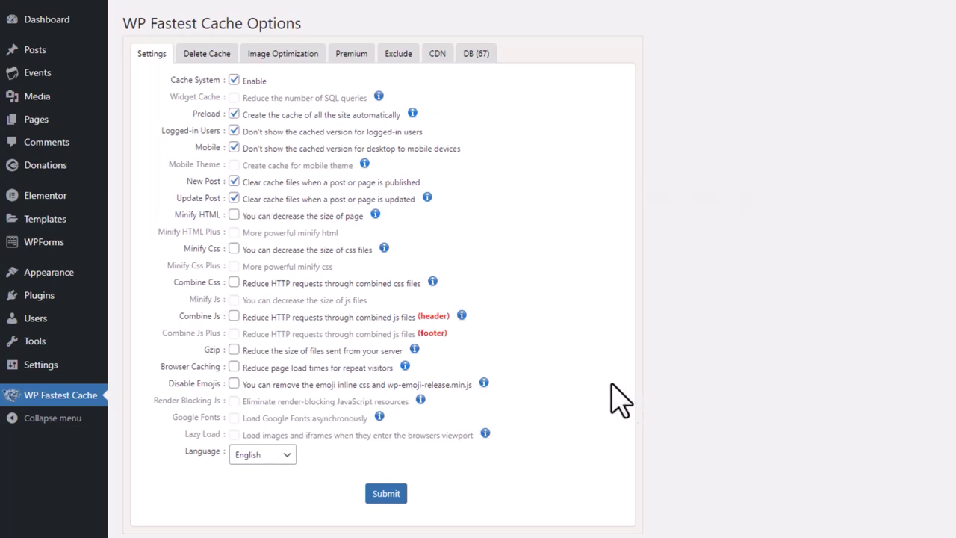
- Turn on Minify HTML, Minify Css, Combine Css, Combine Js, Gzip and Browser Caching
{"action": "left_click", "coordinate": [235, 216]}
{"action": "left_click", "coordinate": [234, 249]}
{"action": "left_click", "coordinate": [234, 282]}
{"action": "left_click", "coordinate": [233, 316]}
{"action": "left_click", "coordinate": [234, 351]}
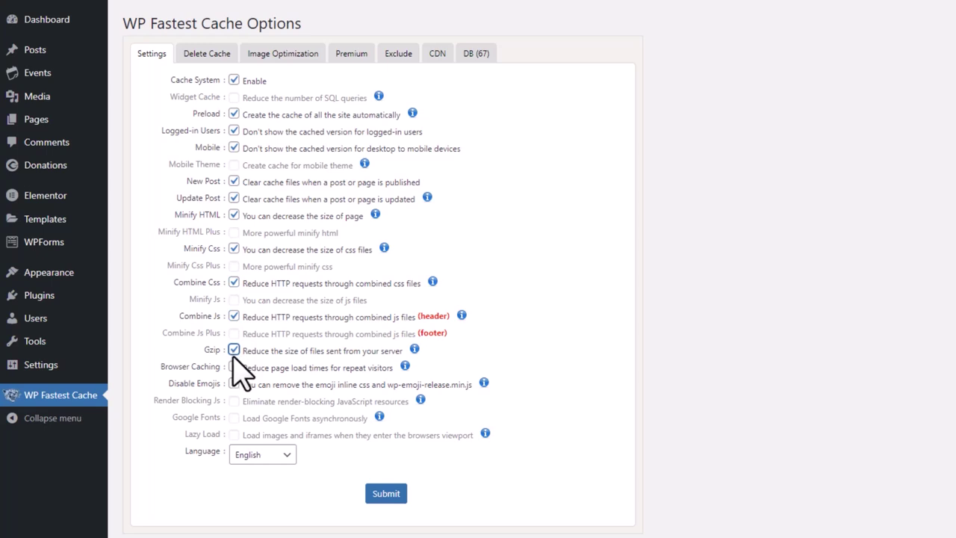
{"action": "left_click", "coordinate": [233, 366]}
- Submit the cache settings, then delete the cache and minified CSS/JS from the admin bar
{"action": "left_click", "coordinate": [387, 494]}
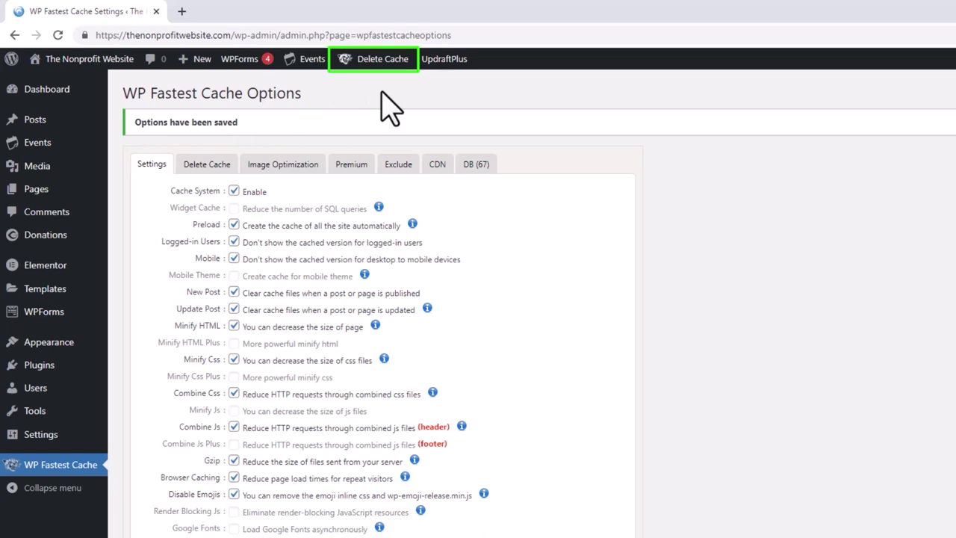
{"action": "mouse_move", "coordinate": [377, 60]}
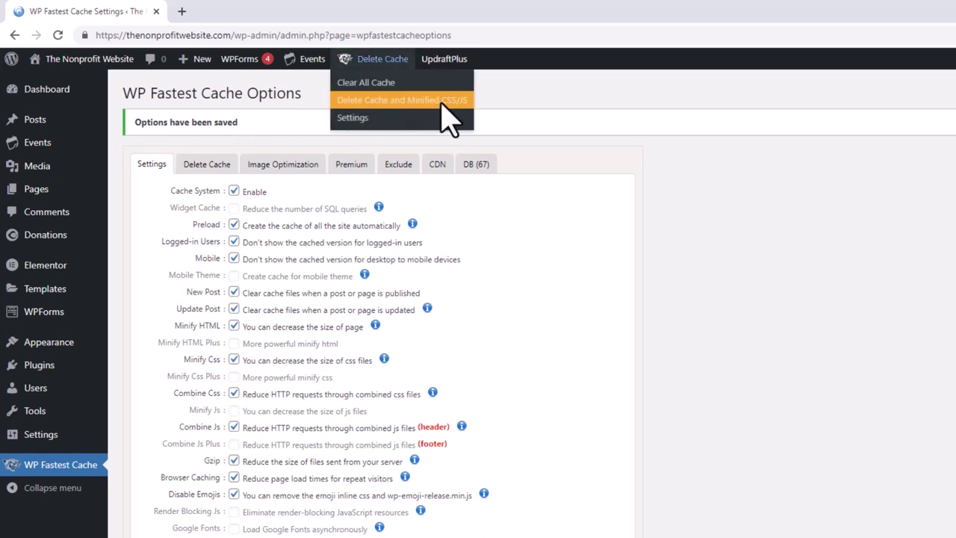
{"action": "left_click", "coordinate": [405, 101]}
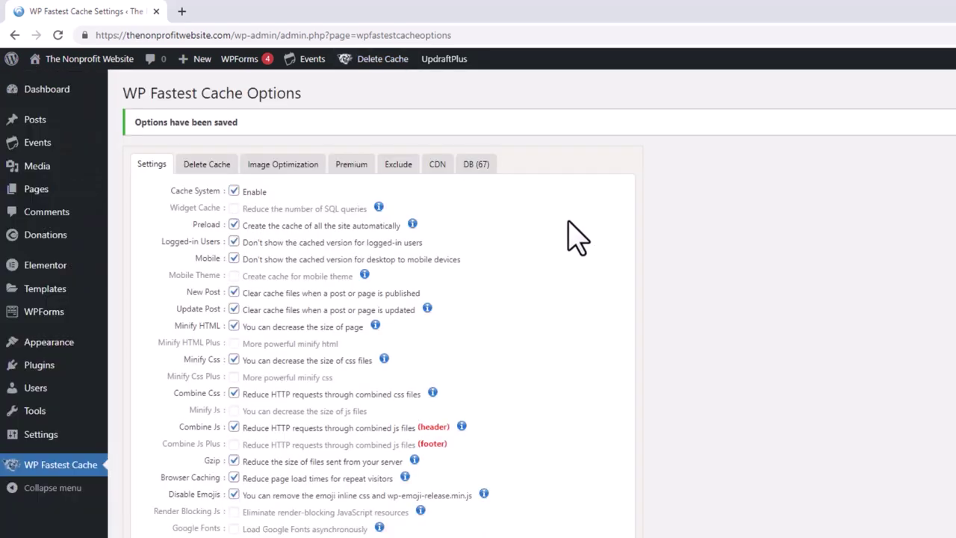